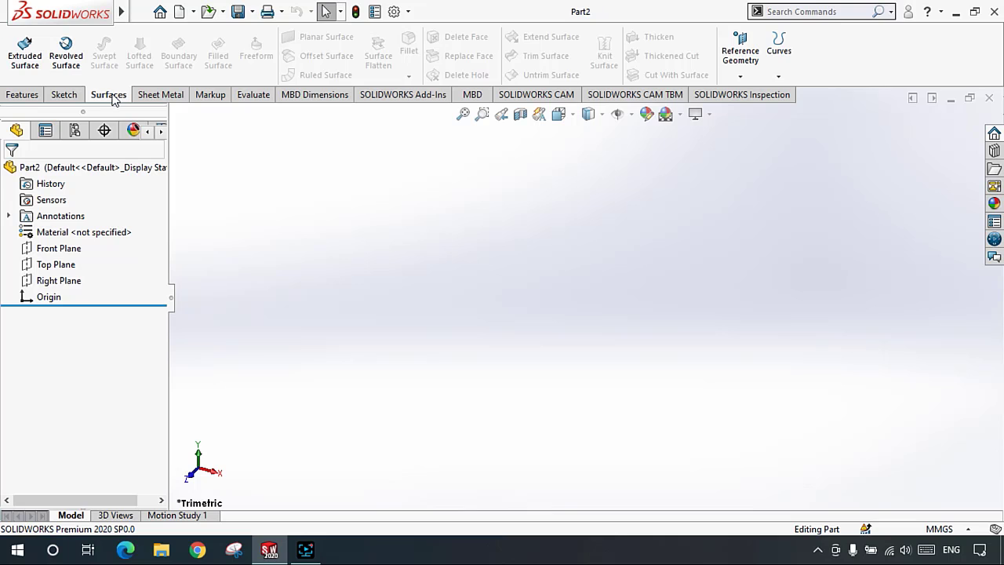
left_click(64, 95)
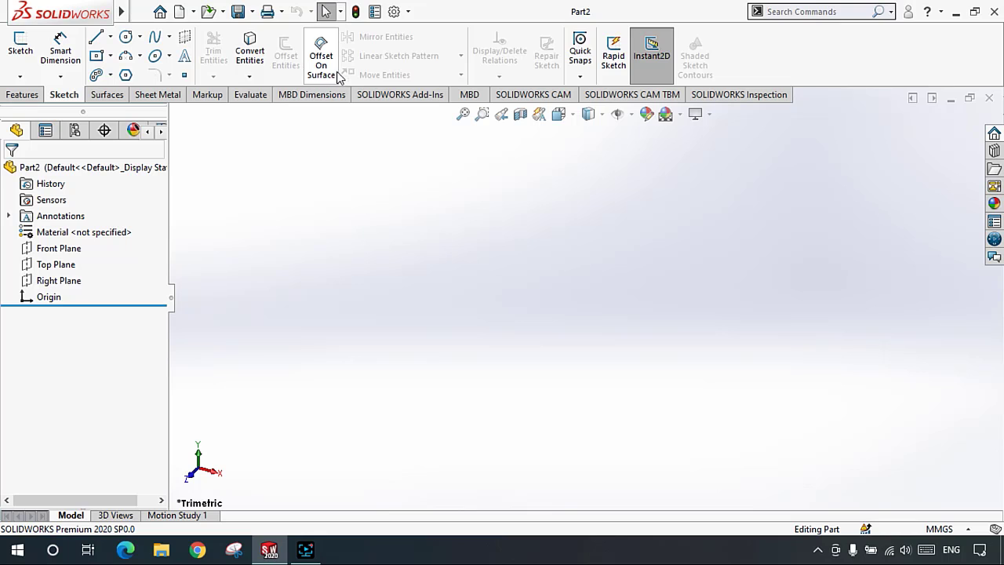
left_click(250, 76)
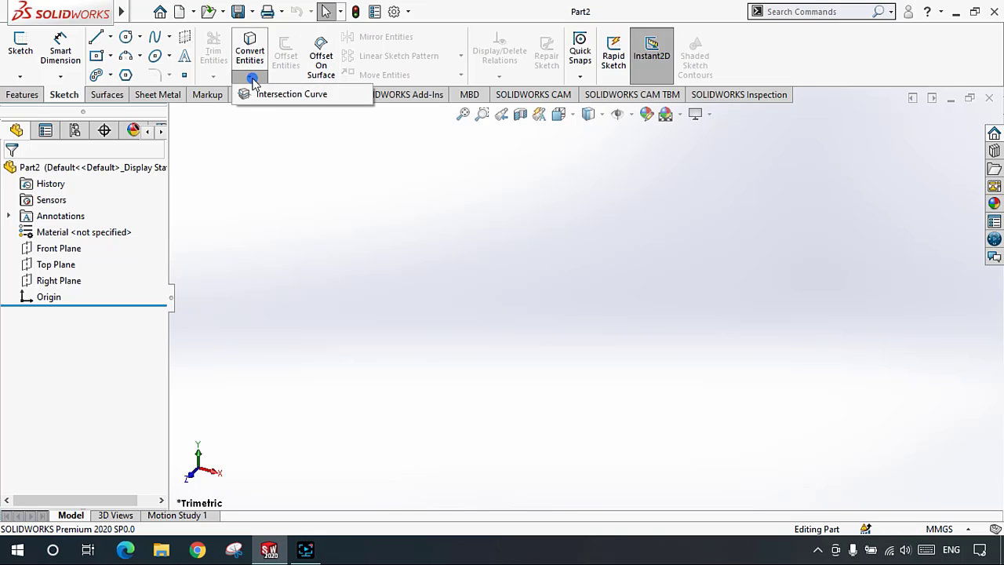
left_click(272, 135)
left_click(23, 94)
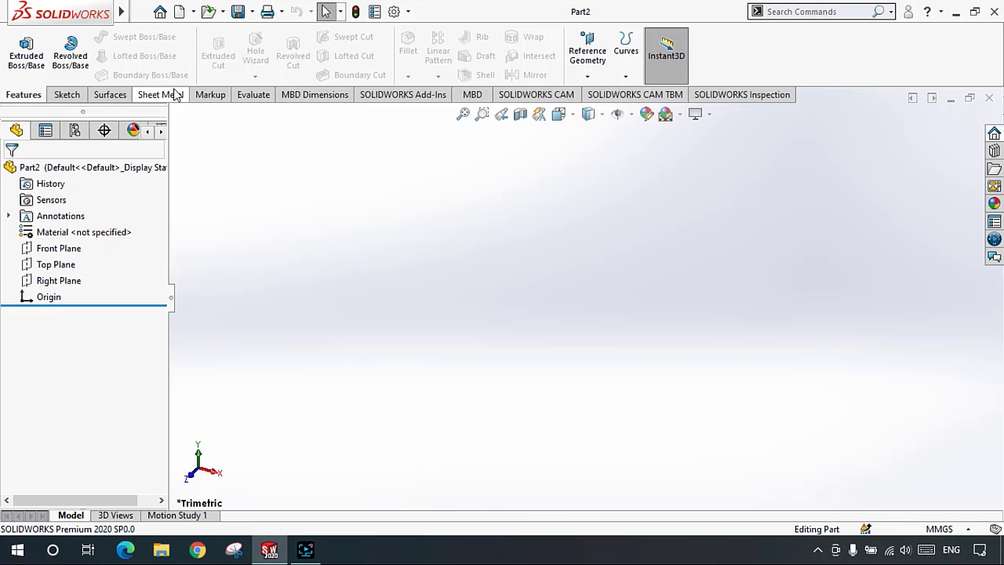
left_click(108, 94)
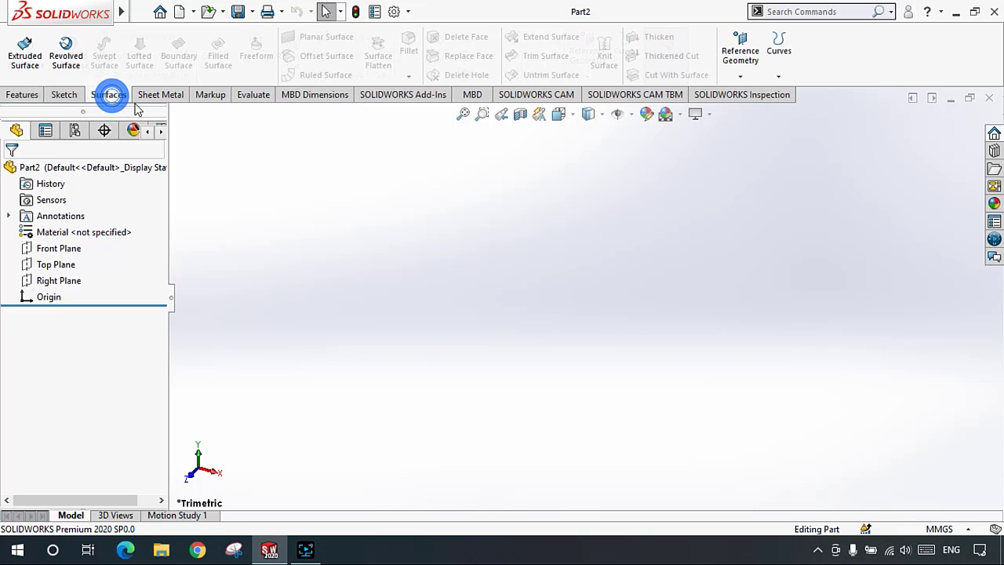
left_click(330, 200)
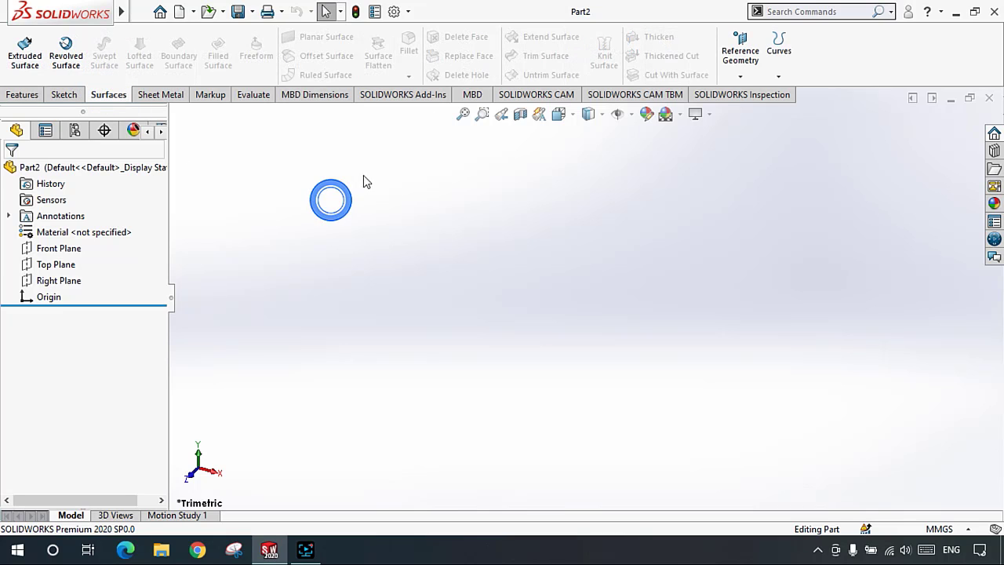
left_click(20, 94)
left_click(110, 95)
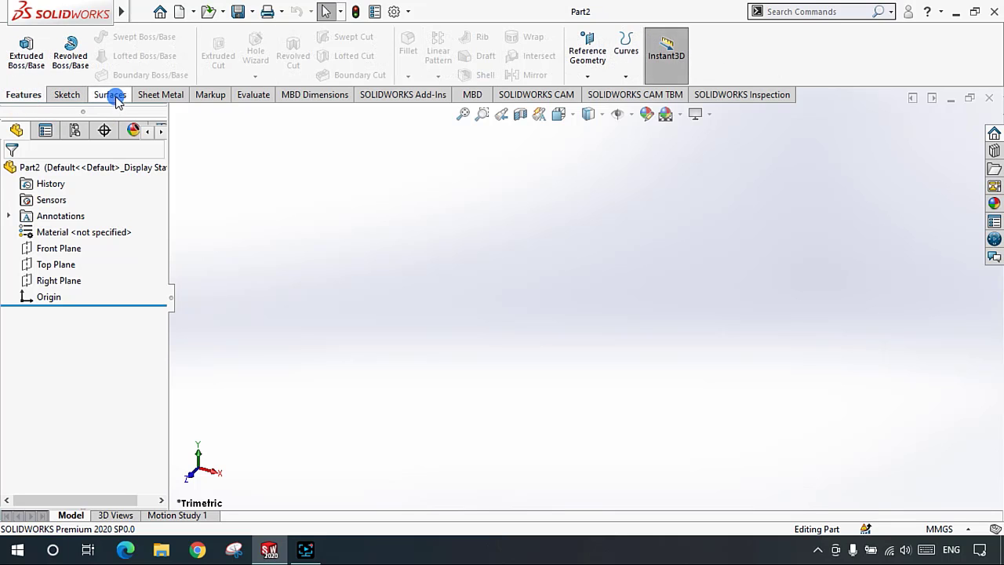
left_click(24, 95)
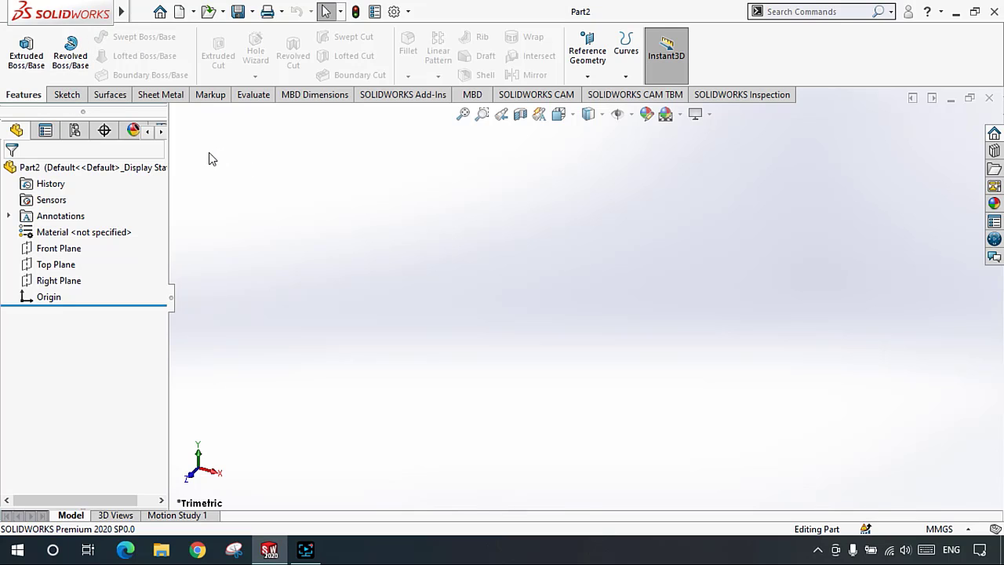
left_click(109, 95)
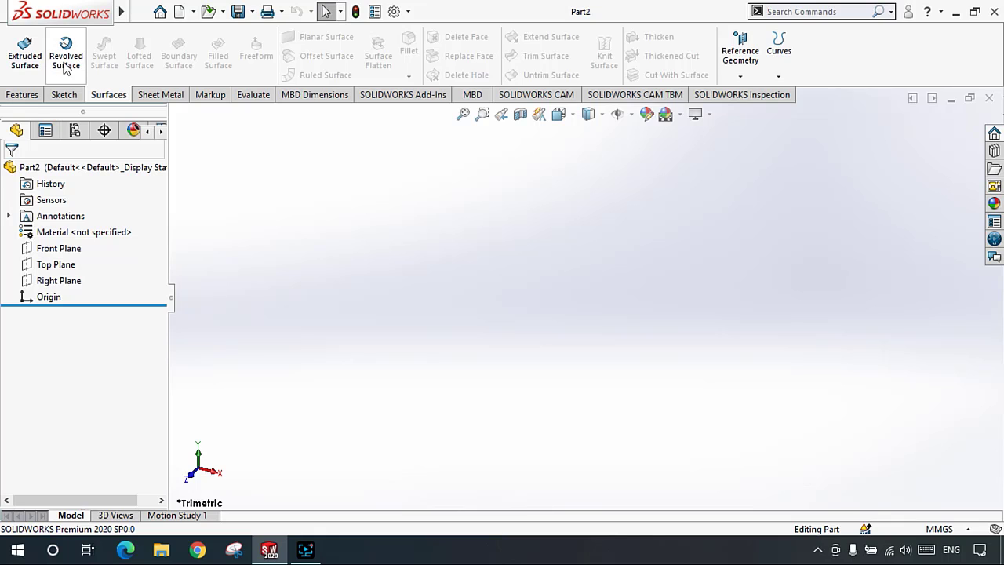
Step: Sketch a horizontal line about 170 mm long on the Front Plane, starting at the origin
left_click(64, 94)
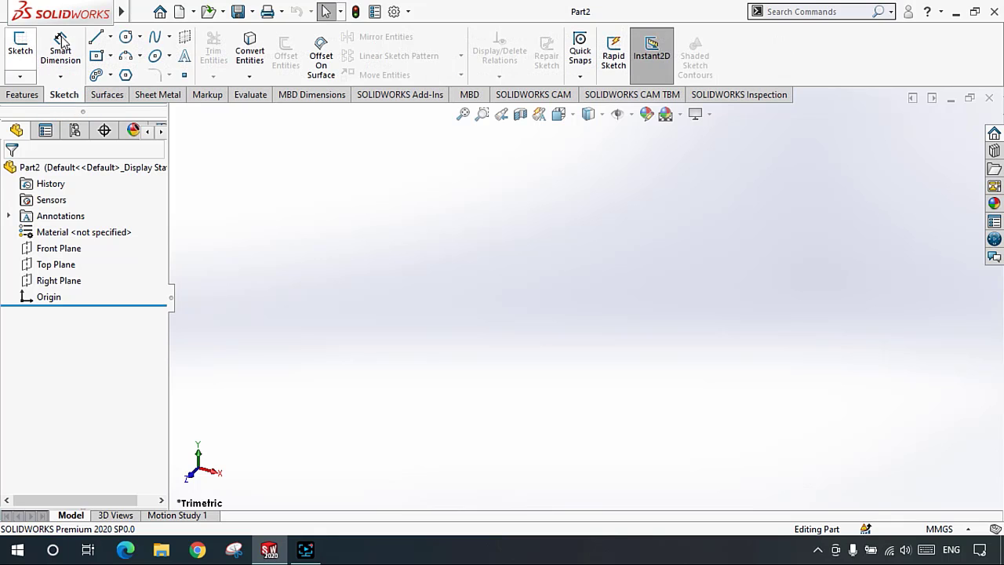
left_click(69, 249)
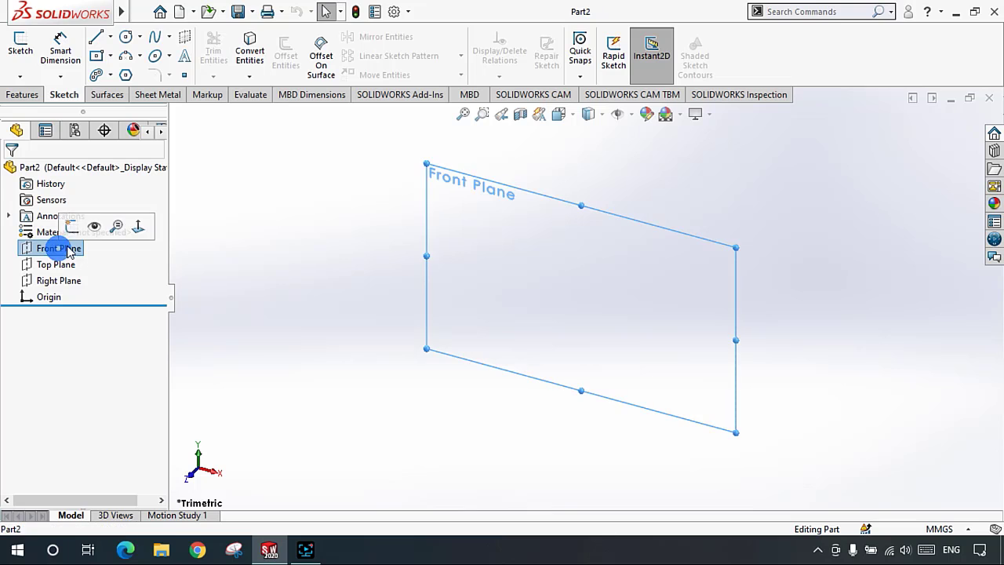
left_click(20, 45)
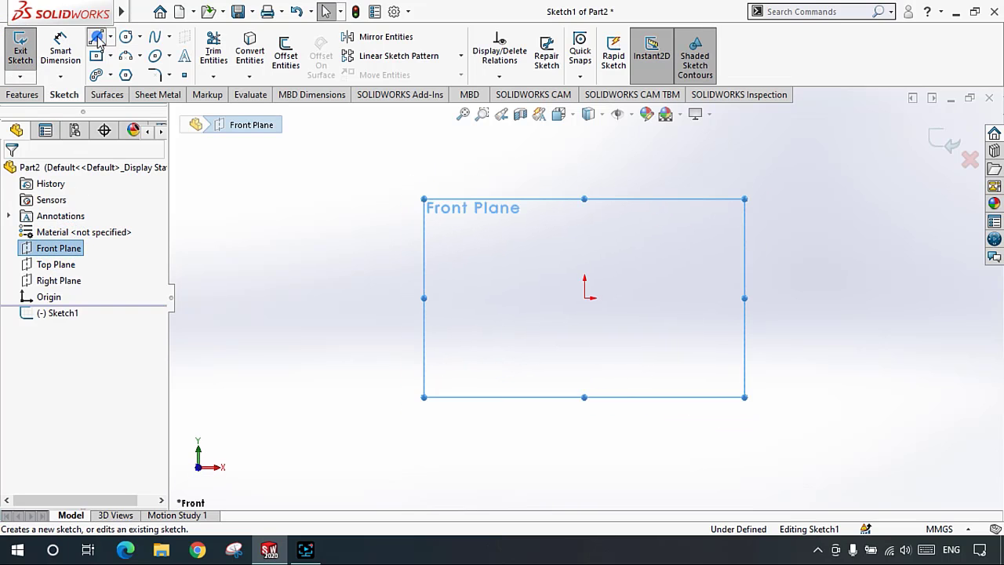
left_click(97, 39)
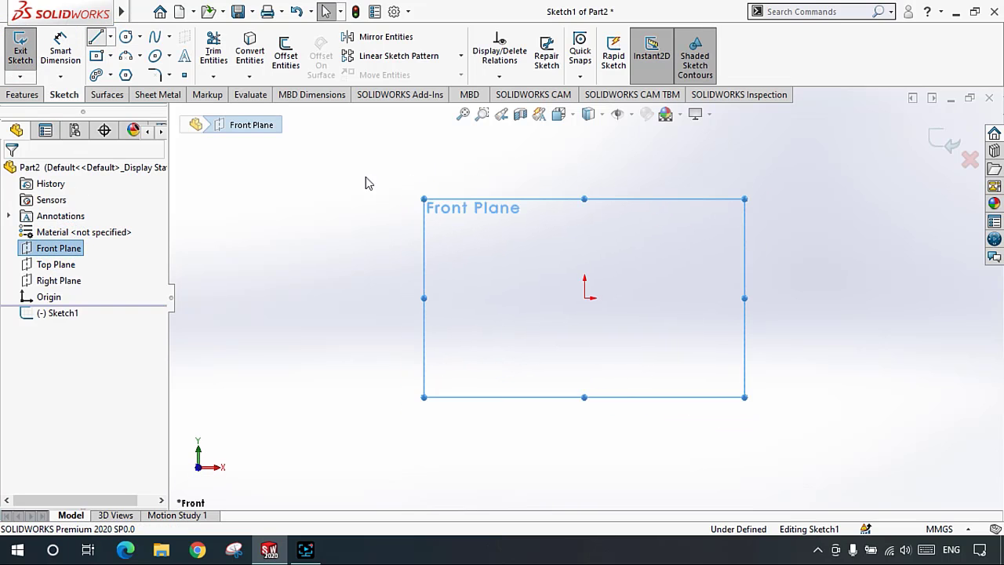
left_click(584, 298)
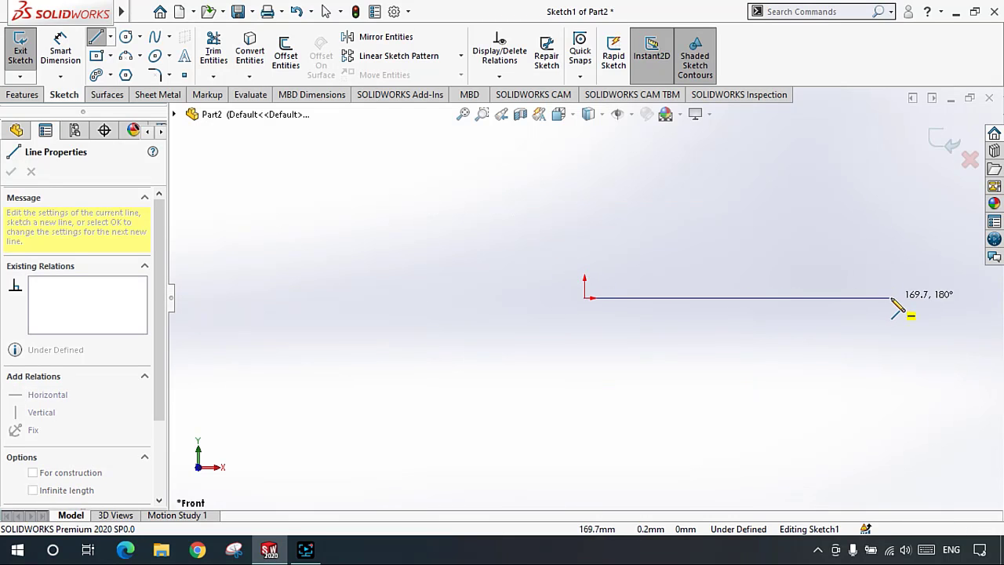
left_click(892, 298)
key("Escape")
key("Escape")
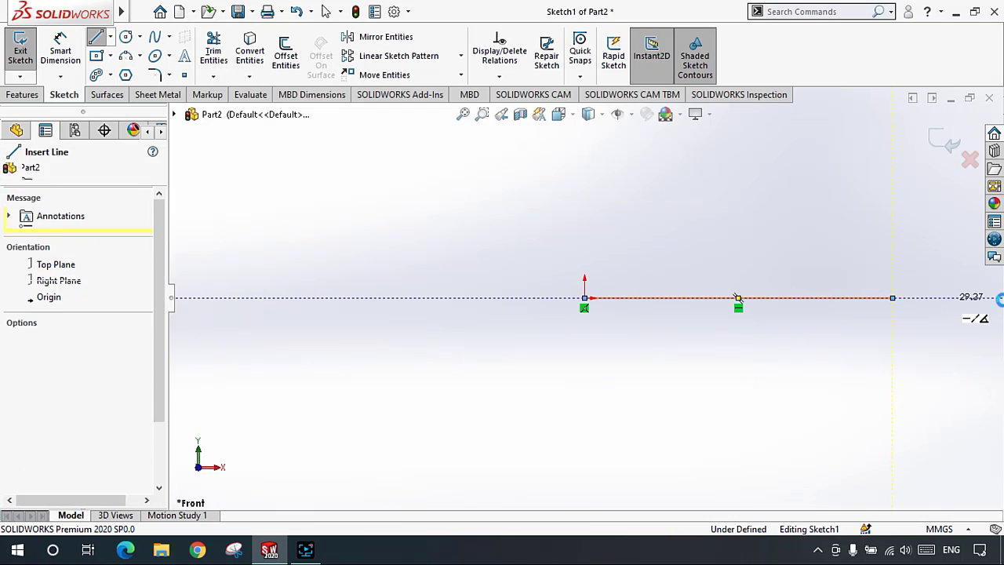
scroll(822, 296, "down", 2)
scroll(704, 306, "up", 1)
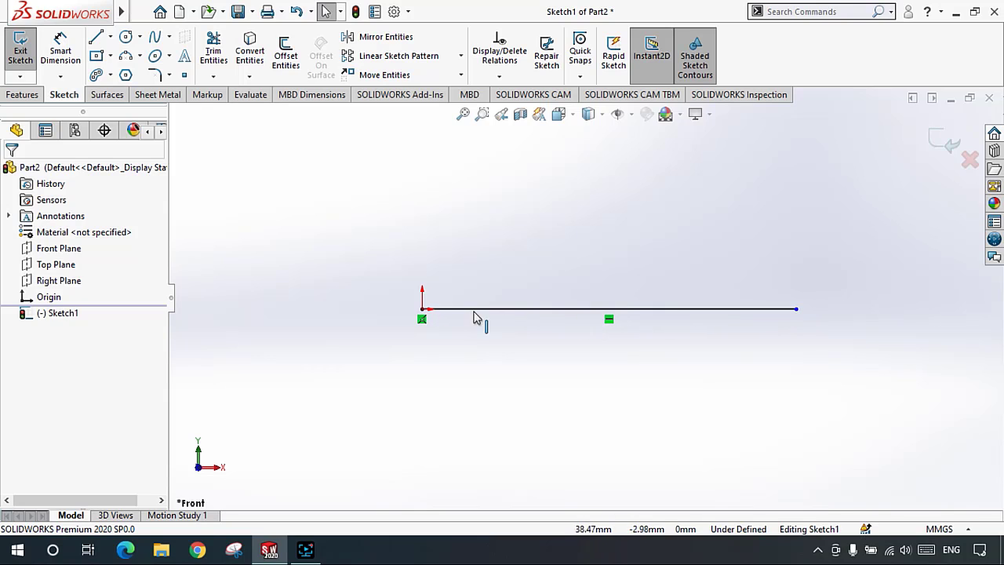
scroll(753, 324, "down", 1)
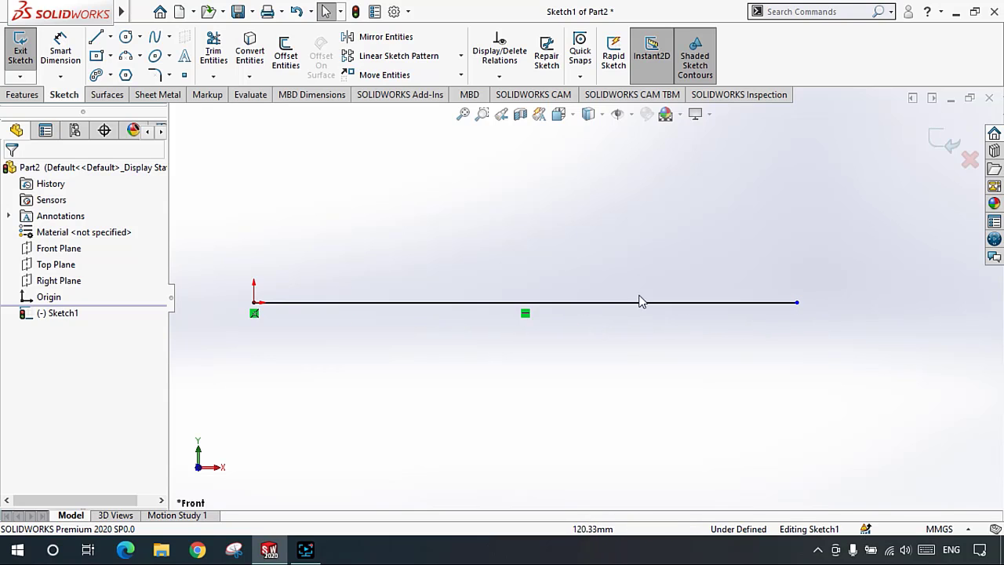
scroll(583, 312, "up", 1)
scroll(566, 307, "up", 2)
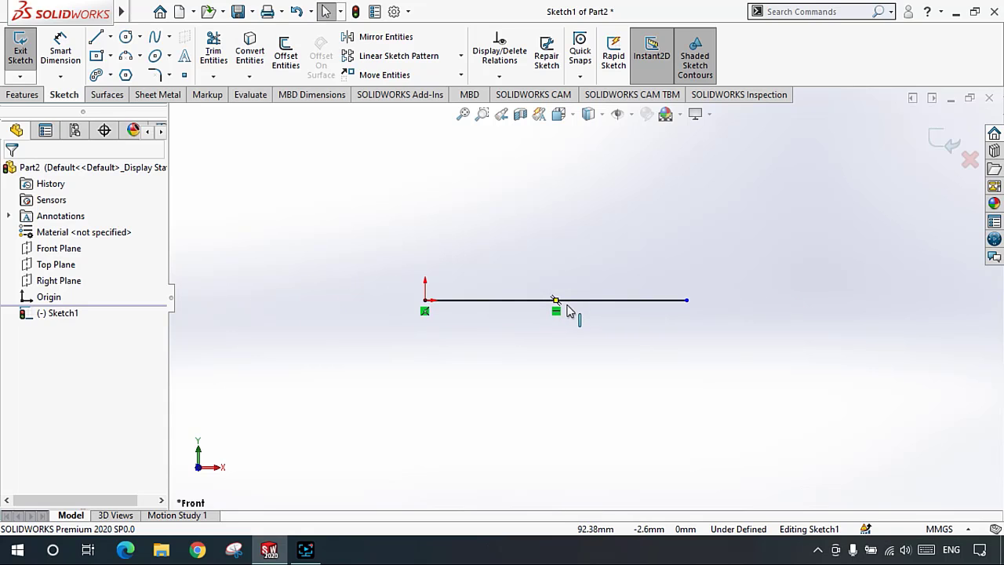
scroll(549, 308, "down", 1)
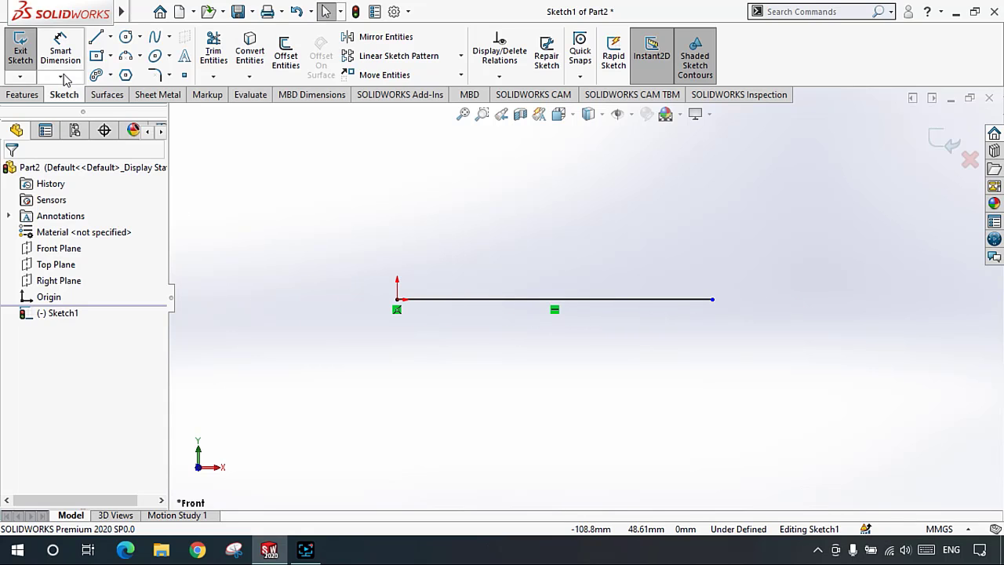
Step: Close the sketch and extrude the line as a surface, blind, to a depth of 200 mm
left_click(107, 94)
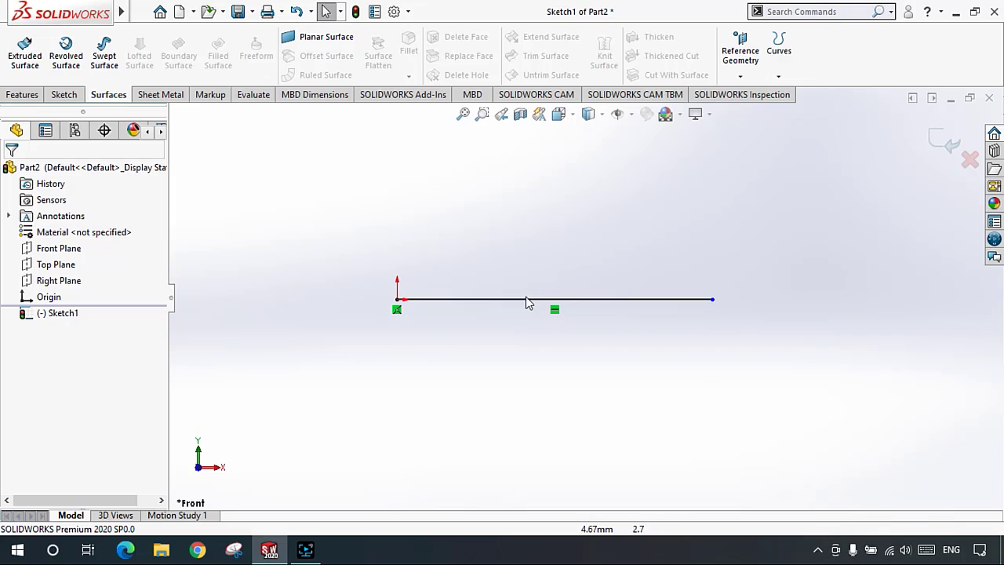
scroll(566, 303, "up", 5)
scroll(553, 305, "down", 5)
scroll(588, 306, "up", 1)
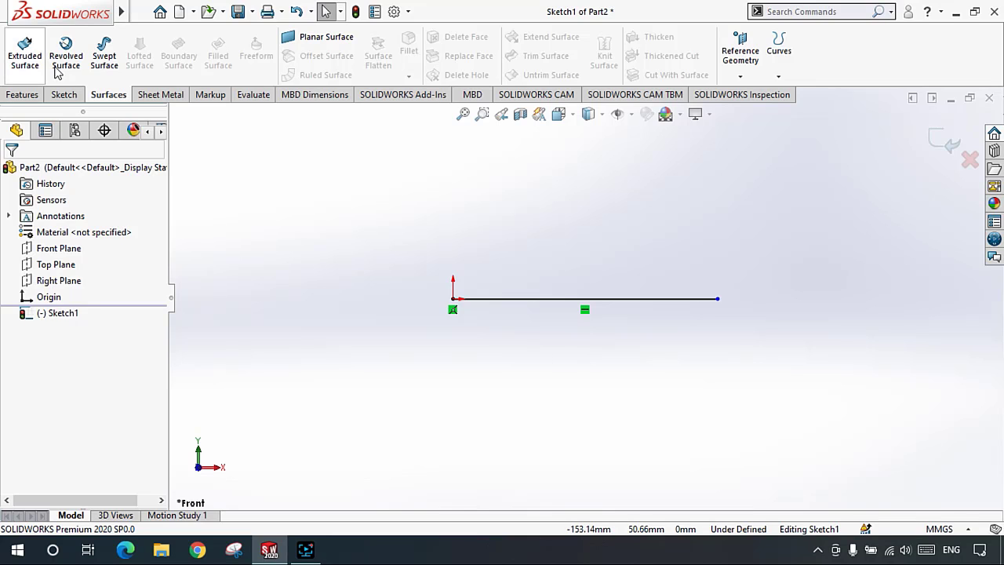
middle_click_drag(688, 337, 561, 298, "ctrl")
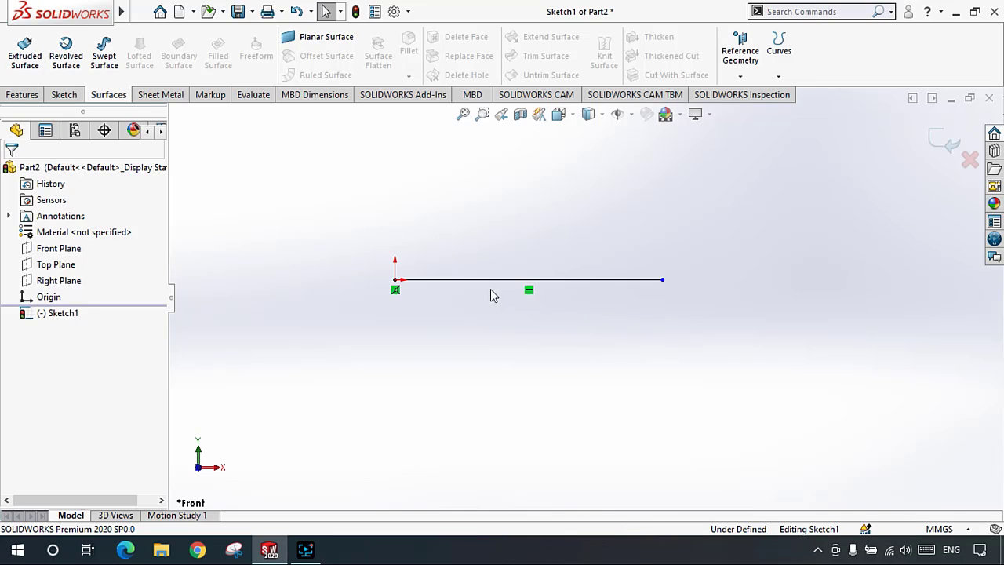
mouse_move(490, 290)
middle_mouse_down()
mouse_move(460, 322)
mouse_move(485, 298)
middle_mouse_up()
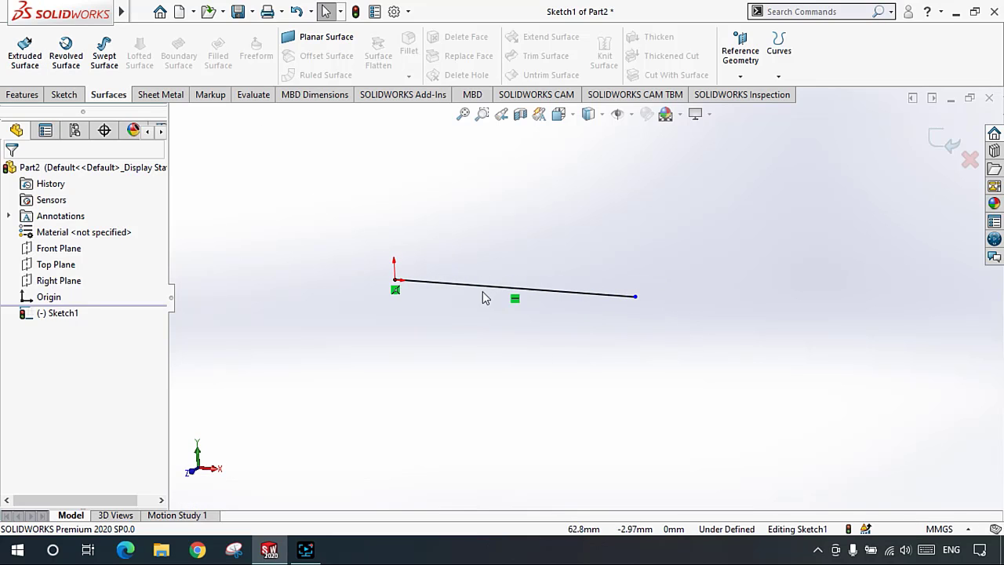
left_click(947, 143)
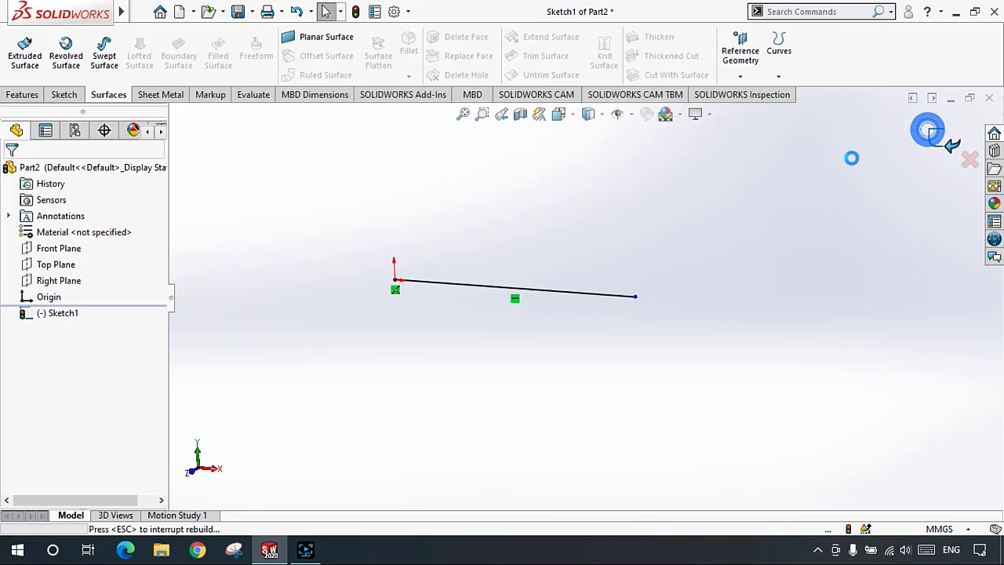
left_click(25, 55)
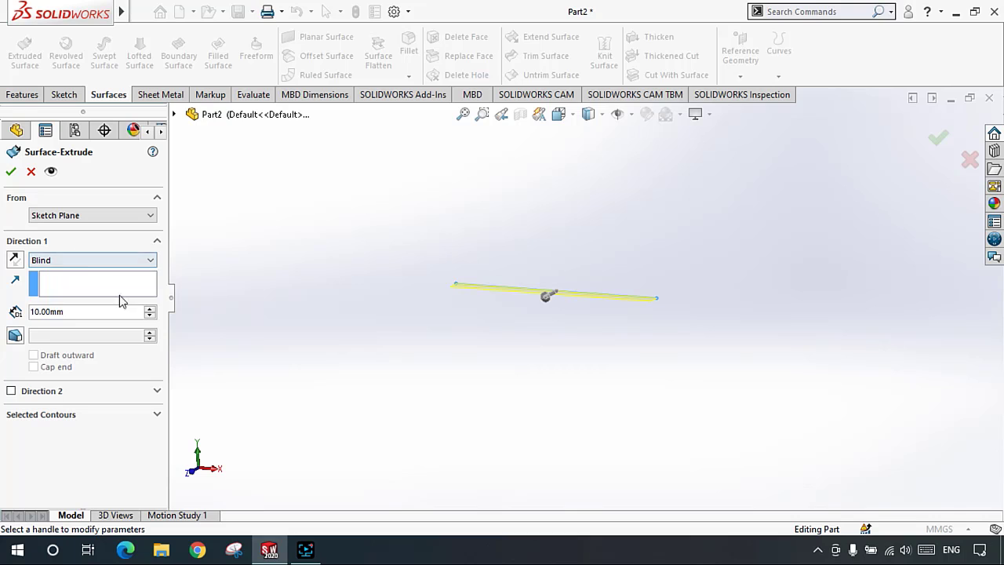
left_click(152, 308)
left_click(151, 309)
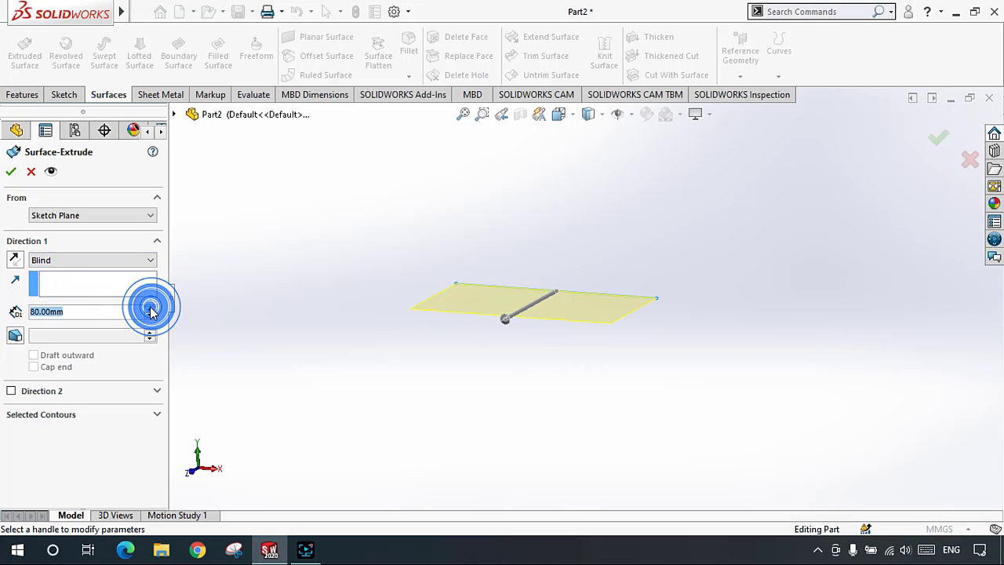
left_click(151, 308)
left_click(152, 308)
left_click(151, 308)
left_click(150, 308)
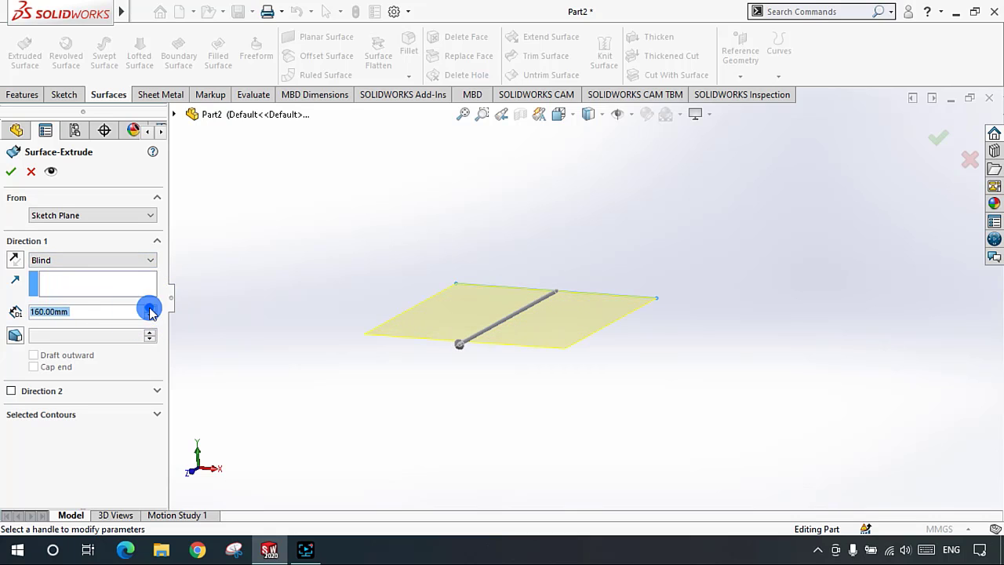
left_click(150, 308)
left_click(149, 308)
left_click(150, 308)
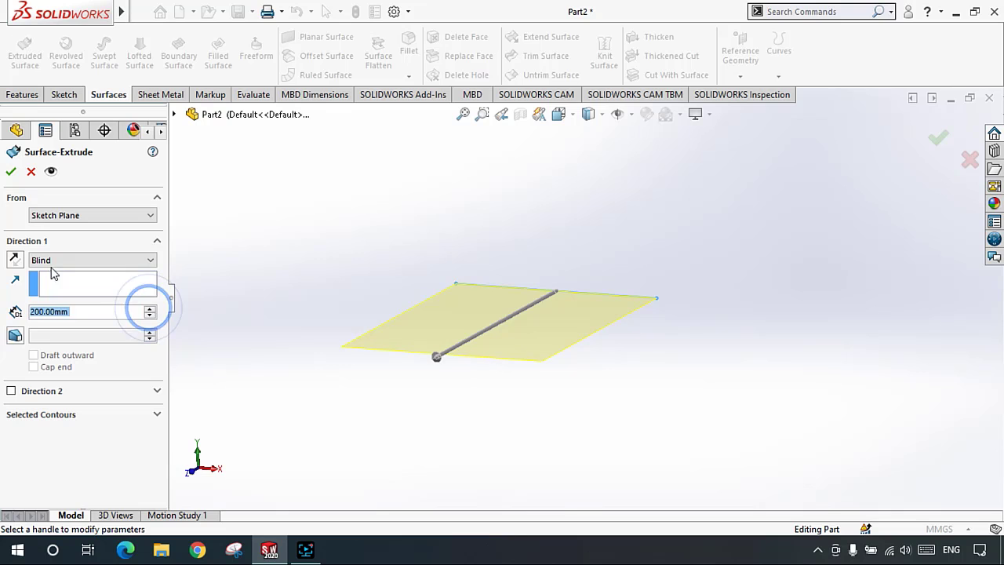
left_click(11, 171)
left_click(251, 213)
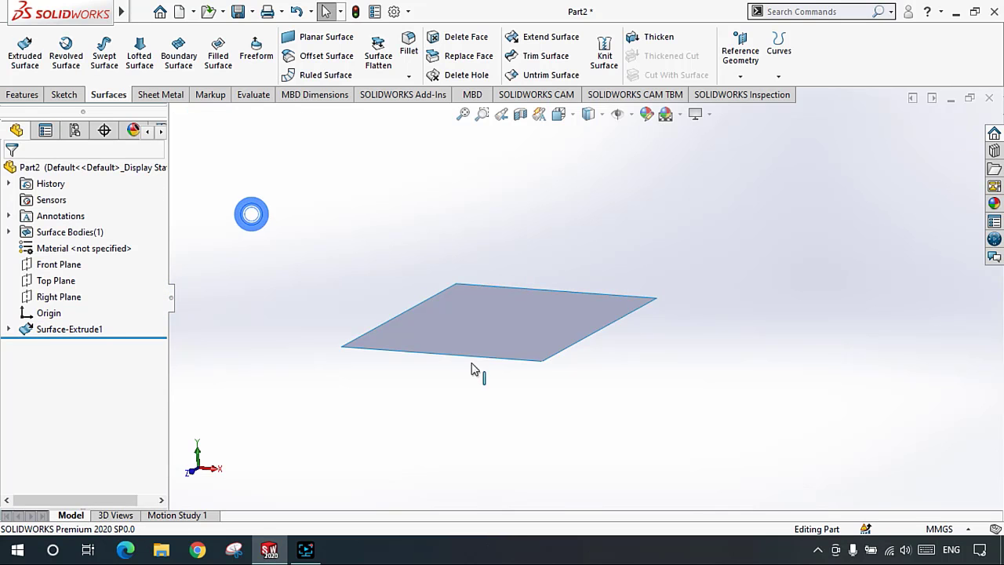
Step: Examine the extruded surface and its edges up close and from an angled view
mouse_move(477, 369)
middle_mouse_down()
mouse_move(482, 316)
mouse_move(471, 287)
mouse_move(481, 374)
middle_mouse_up()
scroll(494, 369, "down", 4)
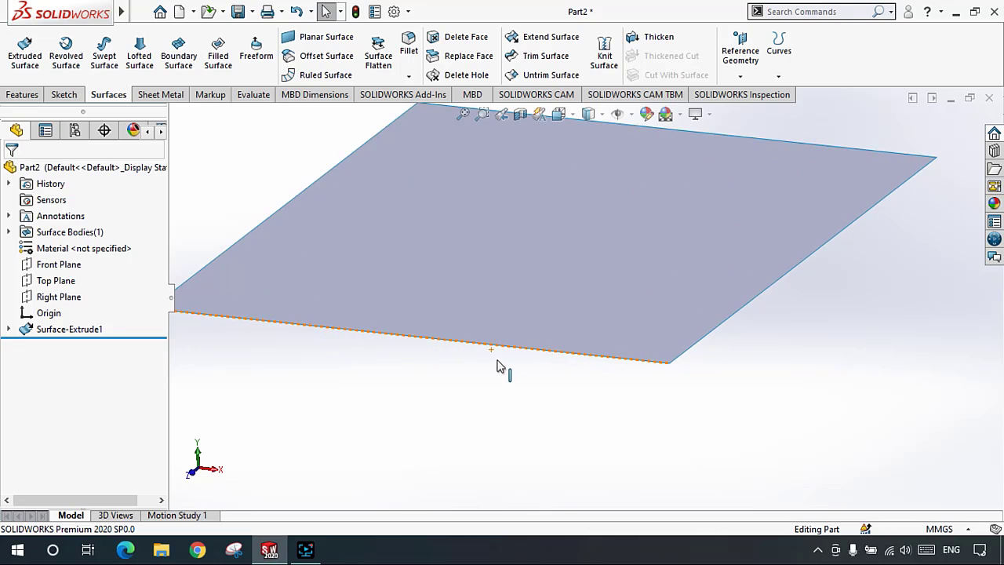
scroll(693, 345, "down", 3)
scroll(619, 295, "up", 4)
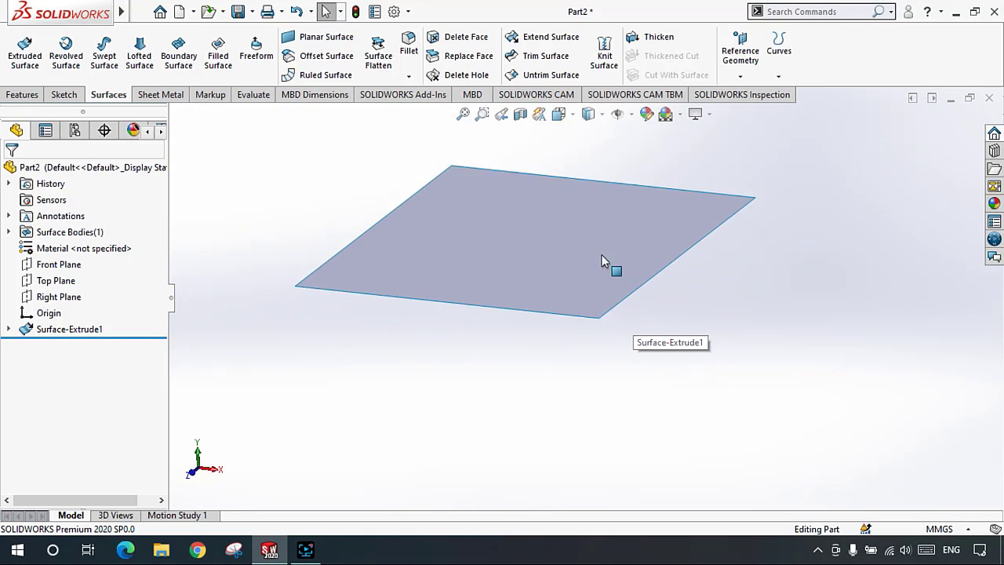
scroll(603, 262, "down", 3)
scroll(470, 232, "up", 3)
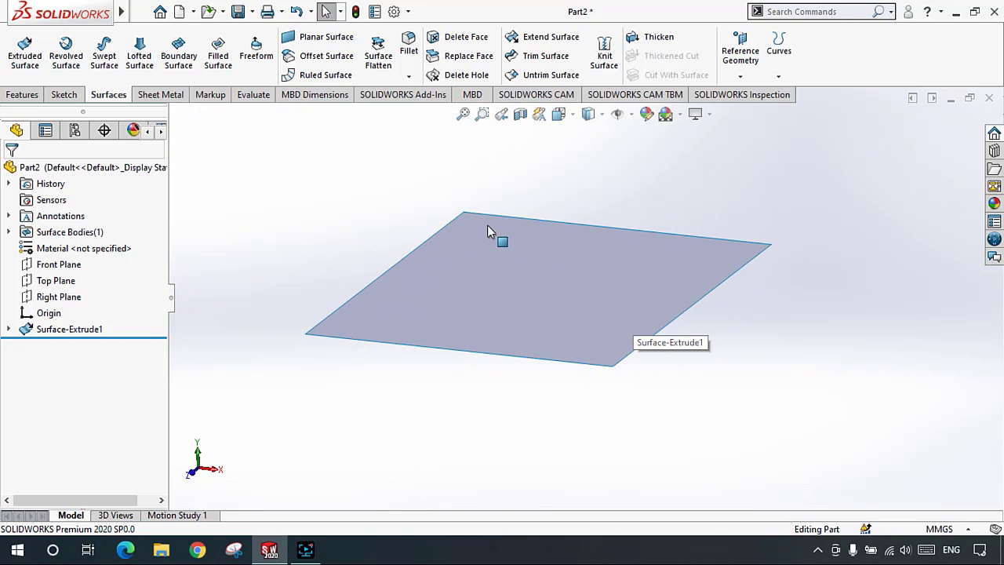
scroll(488, 225, "down", 1)
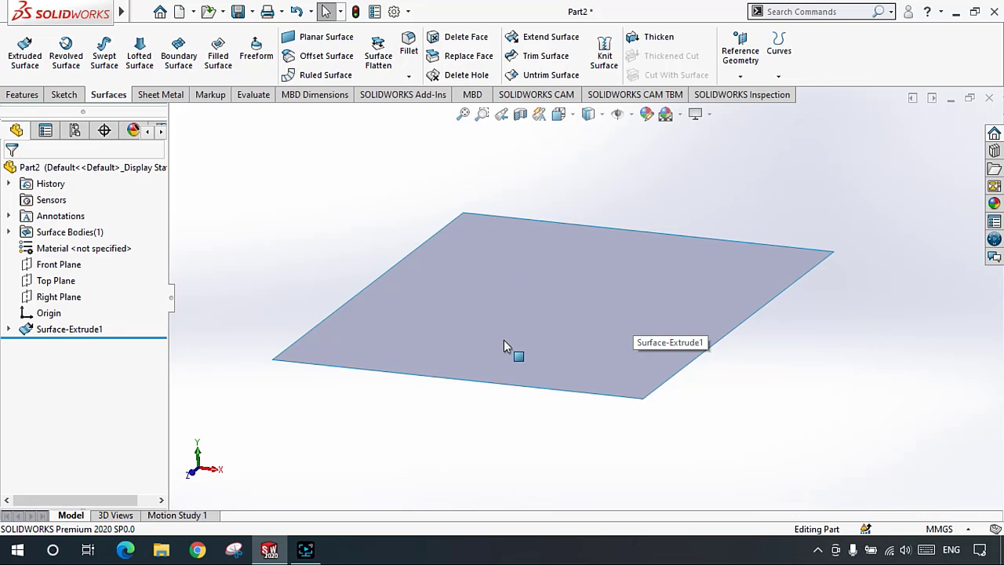
middle_click_drag(570, 350, 543, 372)
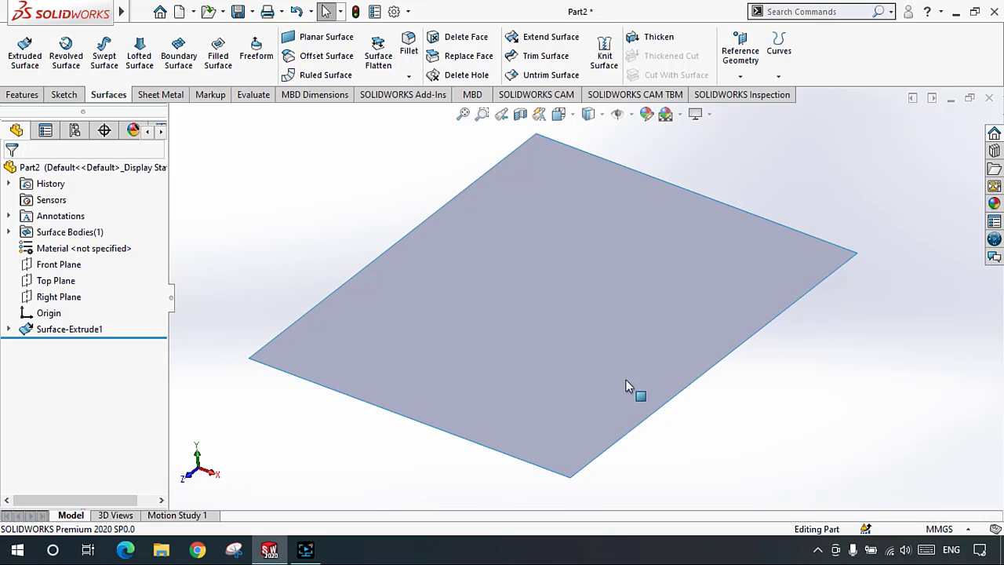
scroll(600, 244, "up", 2)
scroll(635, 236, "down", 1)
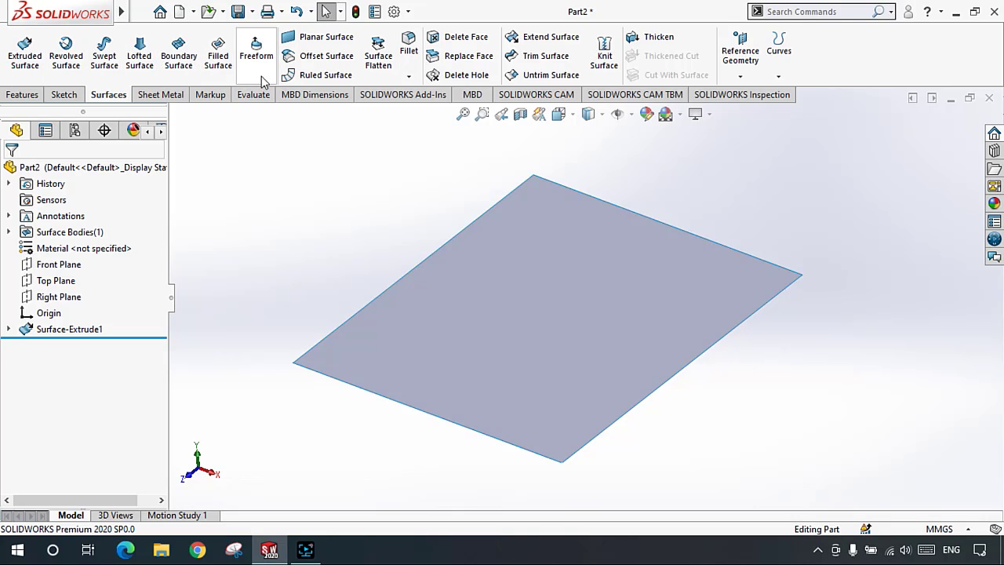
scroll(344, 148, "up", 1)
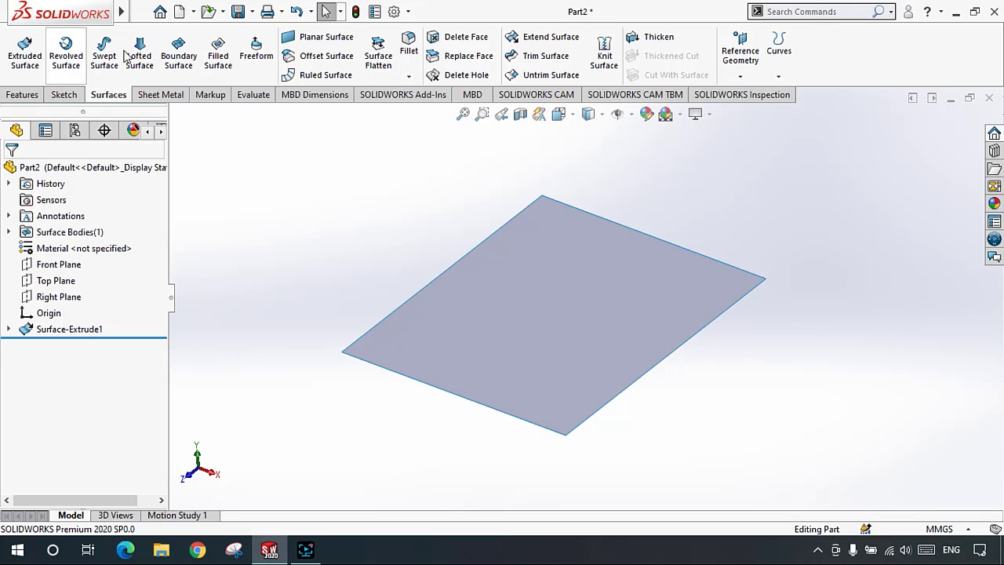
Step: Delete the extruded surface and the line sketch it was built from
left_click(89, 330)
key("Delete")
key("Return")
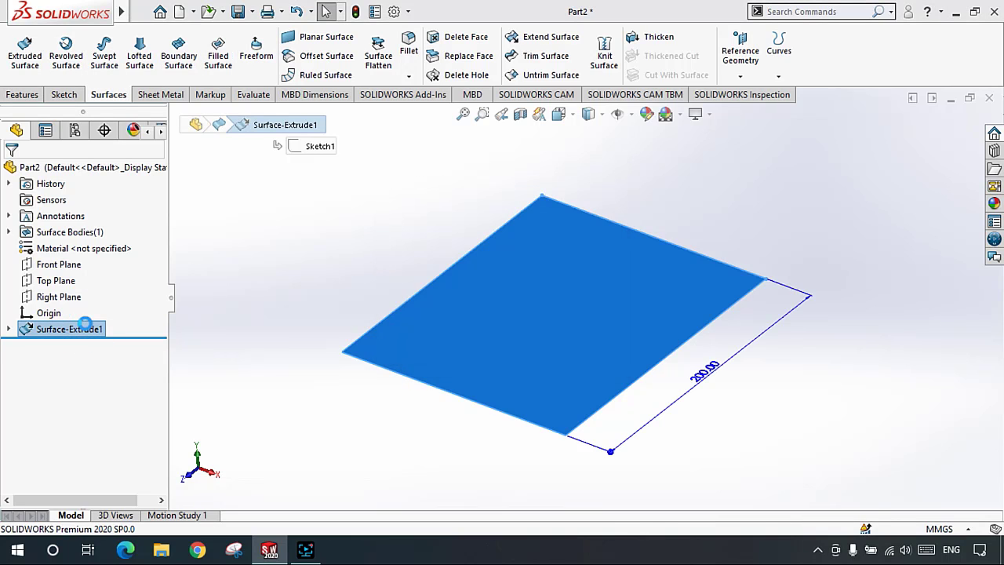
left_click(47, 312)
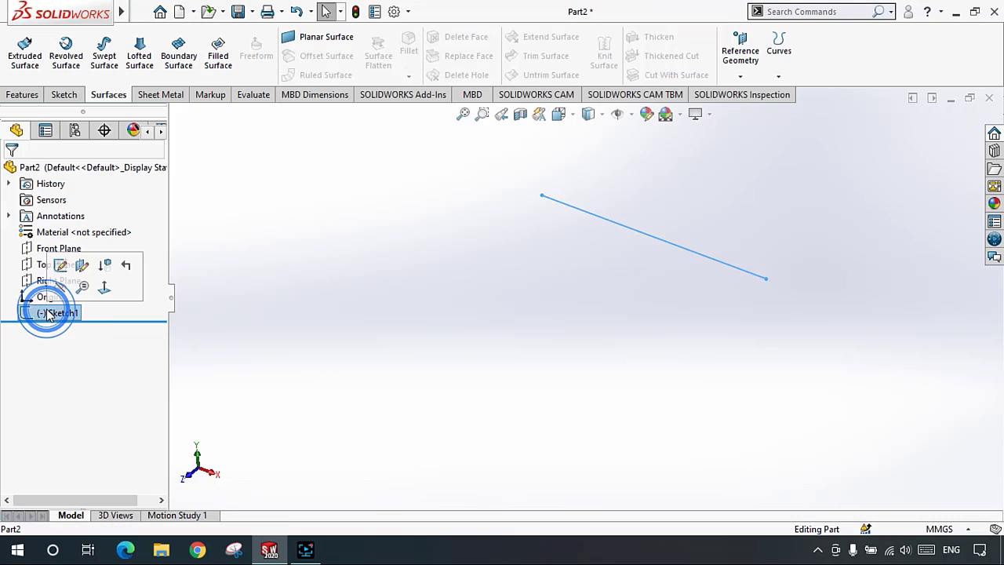
key("Delete")
key("Return")
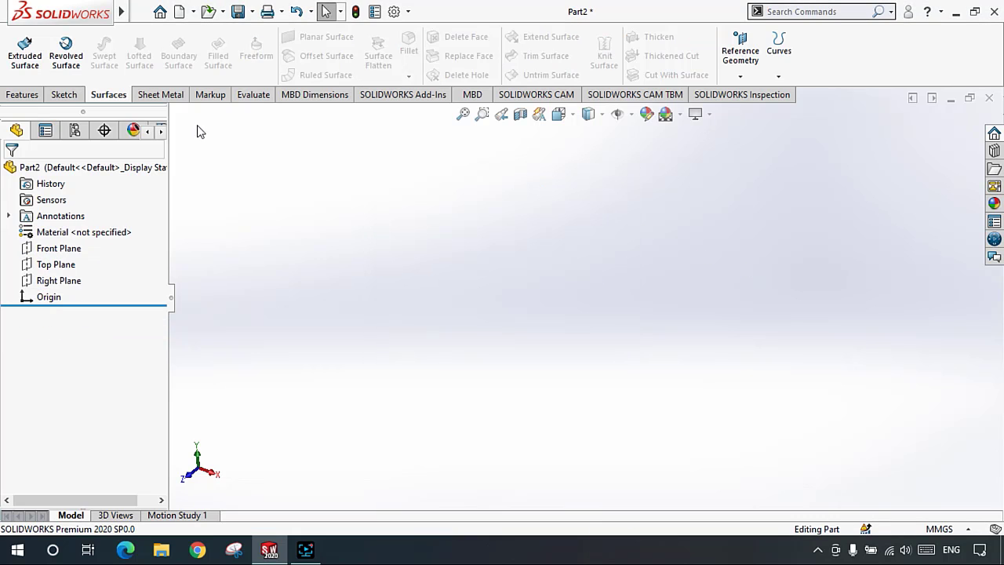
Step: Sketch an open three-point spline on the Front Plane, arching over the origin from about (-63, -15) mm through about (-17, 13) mm
left_click(61, 248)
left_click(63, 95)
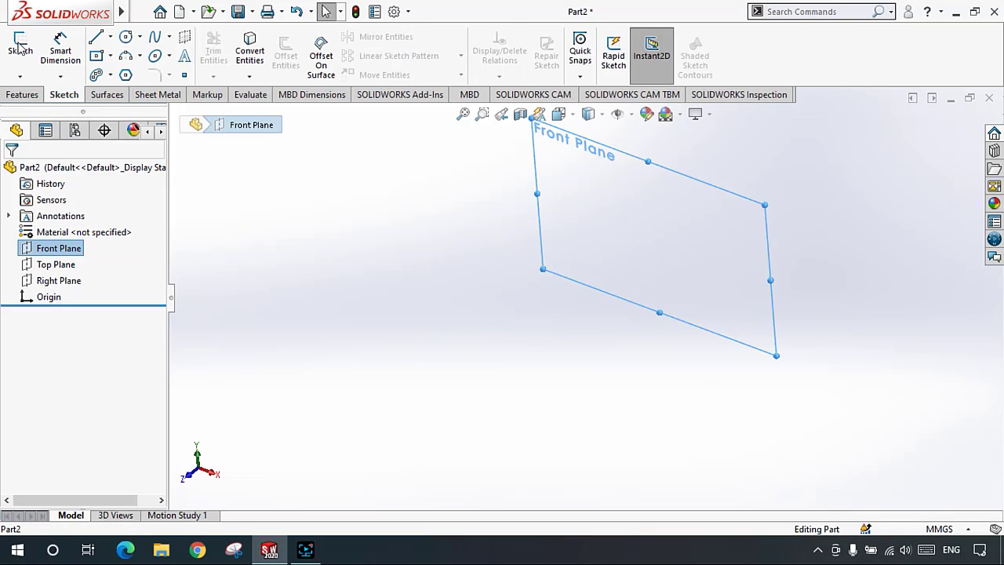
left_click(20, 49)
left_click(154, 39)
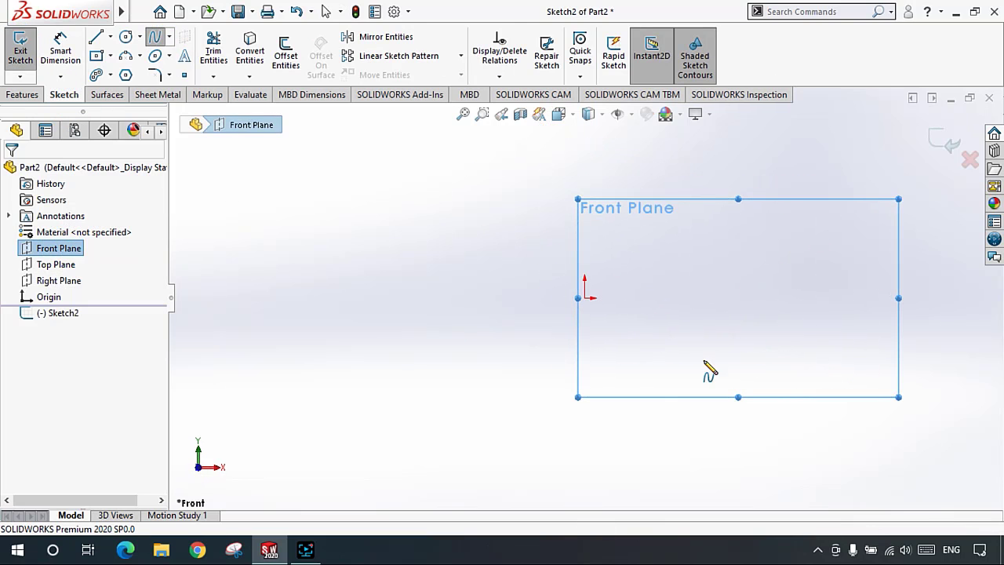
left_click(554, 274)
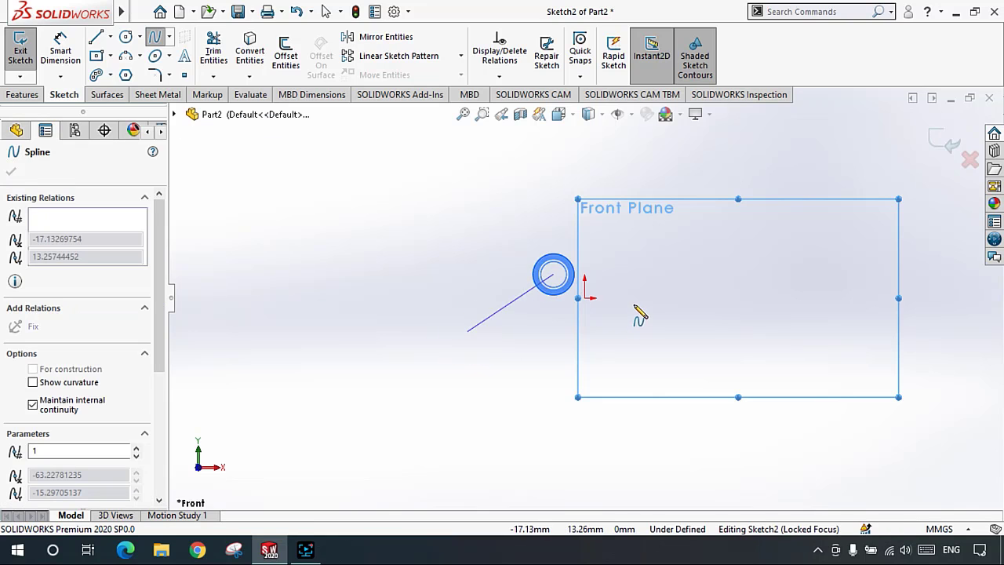
left_click(645, 287)
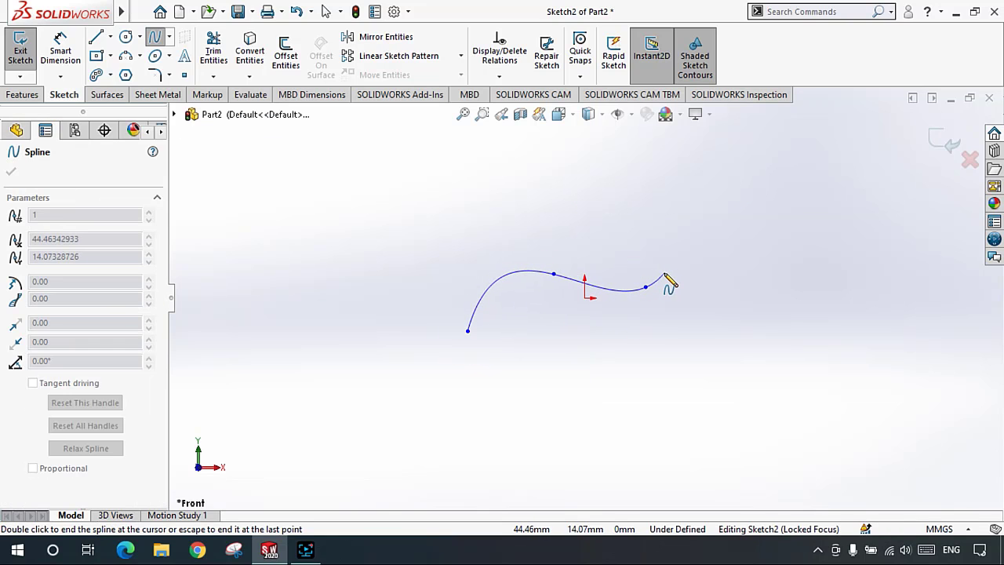
key("Escape")
scroll(664, 291, "up", 2)
scroll(666, 292, "down", 4)
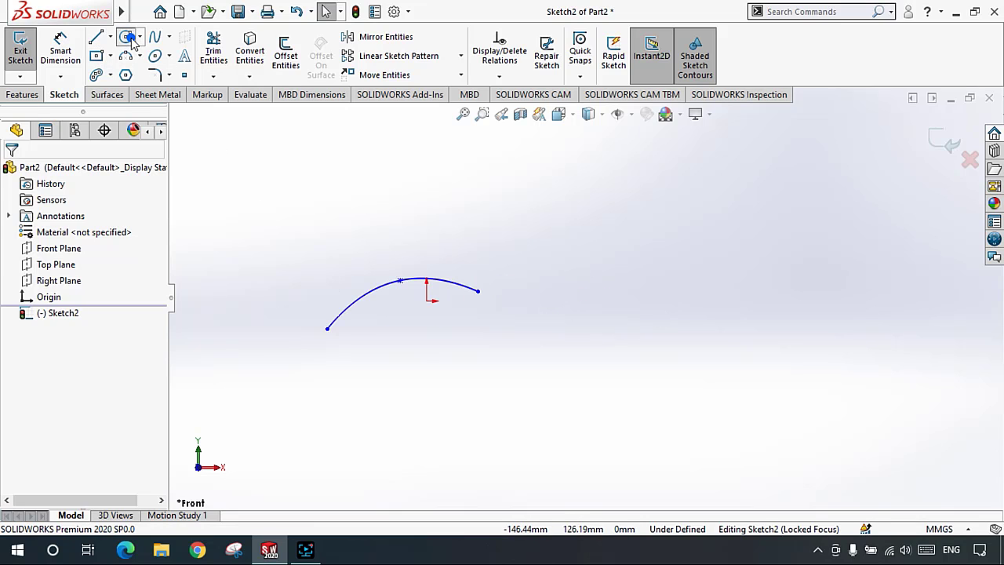
Step: Add a circle to the sketch beside the spline, centred at about (118, 24) mm from the origin
left_click(126, 38)
left_click(608, 262)
left_click(641, 279)
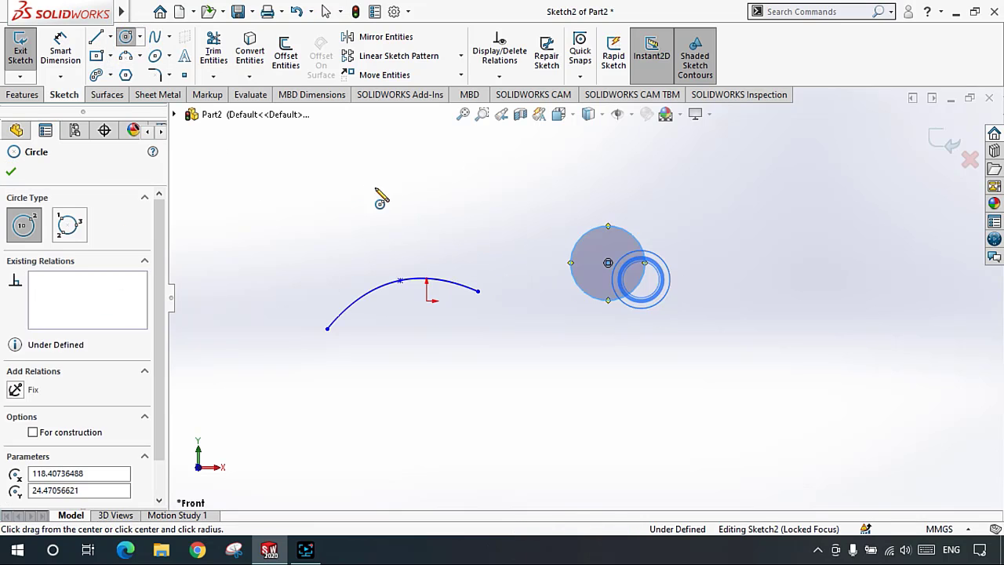
key("Escape")
Step: Draw a small center rectangle below the circle, wider than it is tall
left_click(96, 56)
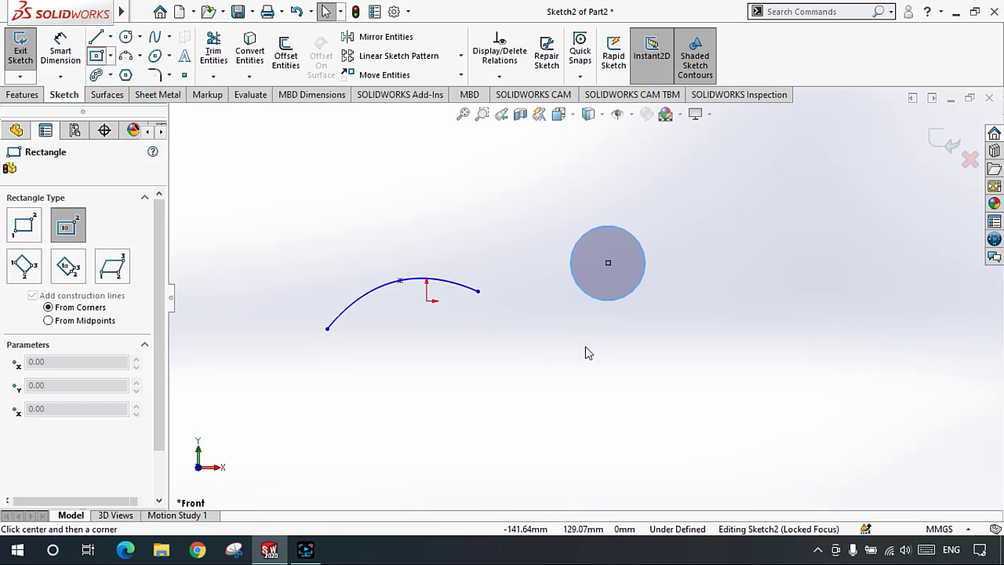
left_click(549, 364)
left_click(578, 380)
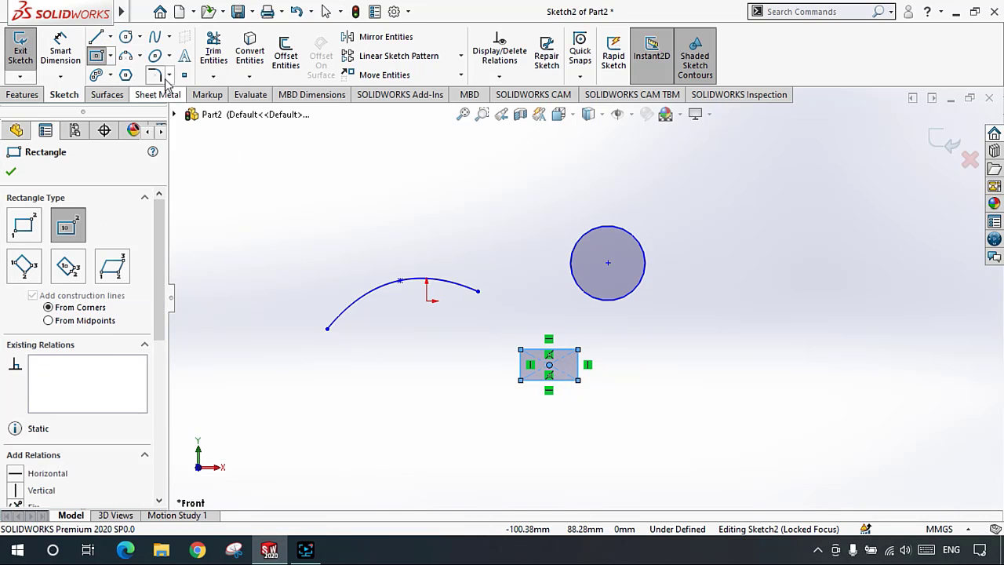
Step: Draw a slightly tilted ellipse up and to the right of the circle, with radii of about 46 mm and 16 mm
left_click(155, 55)
left_click(759, 188)
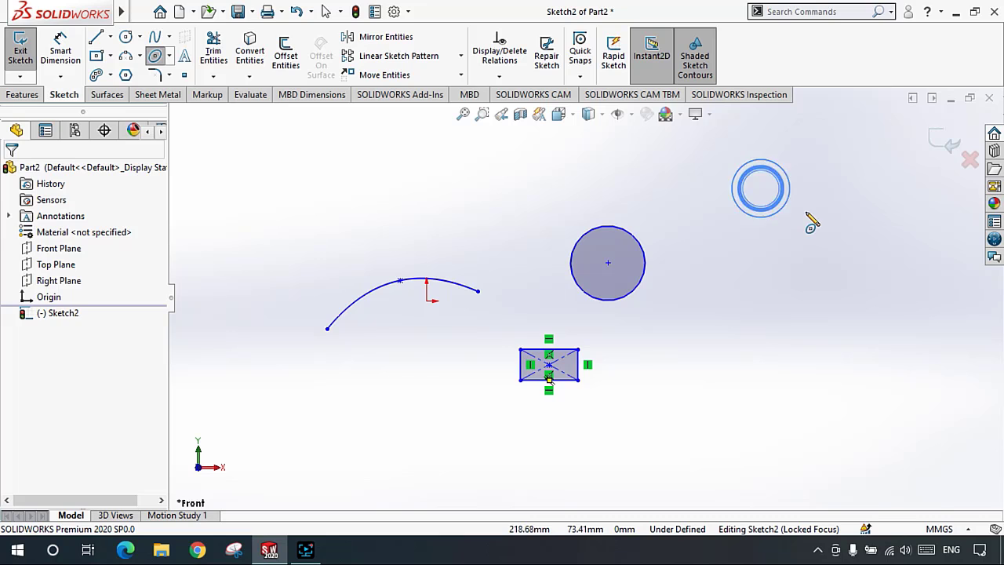
left_click(829, 196)
left_click(828, 218)
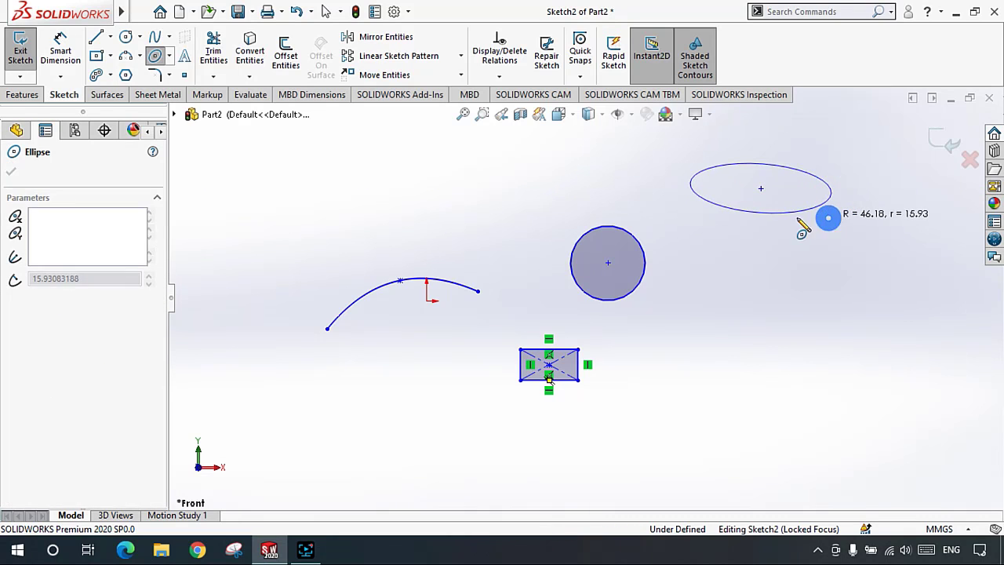
key("Escape")
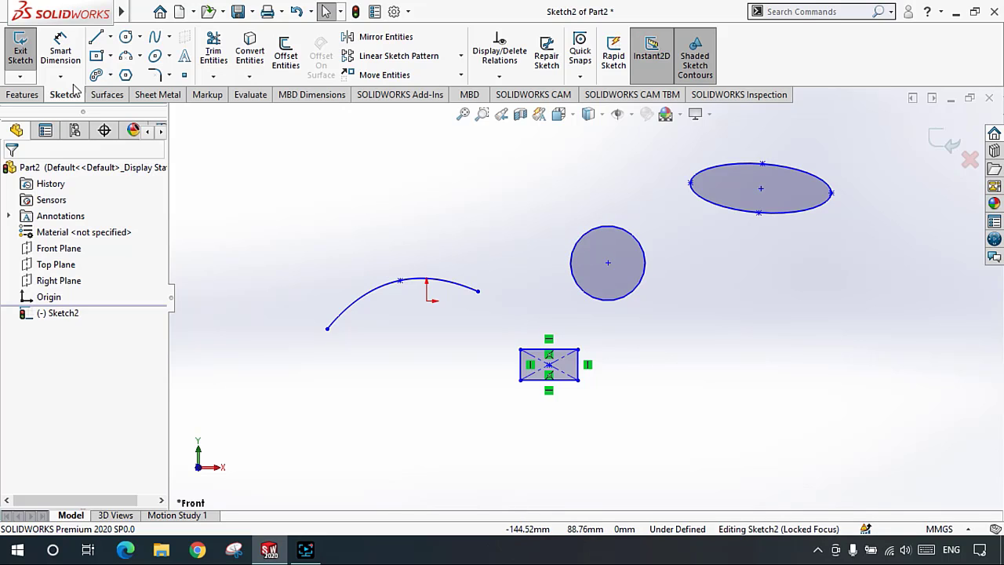
left_click(21, 95)
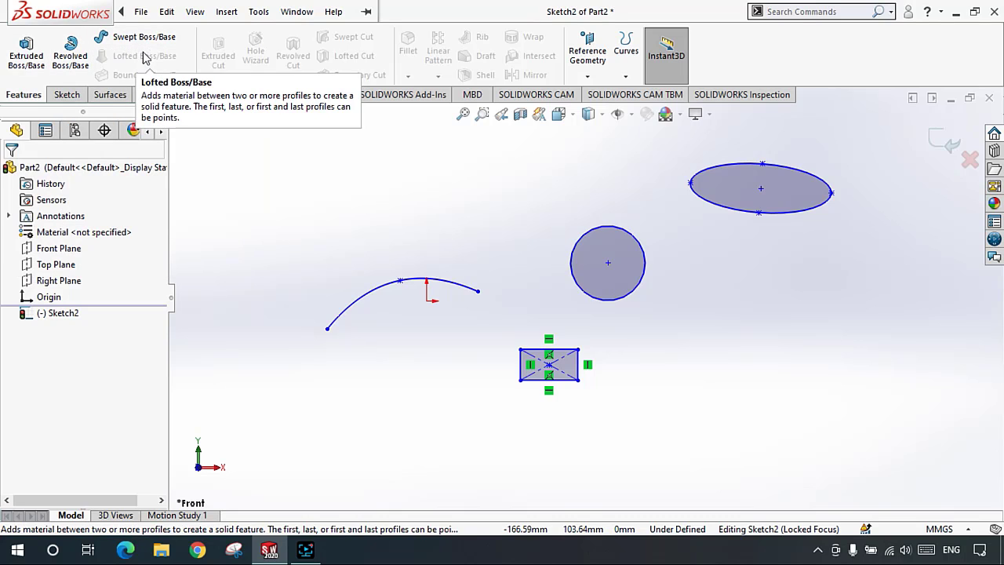
left_click(101, 93)
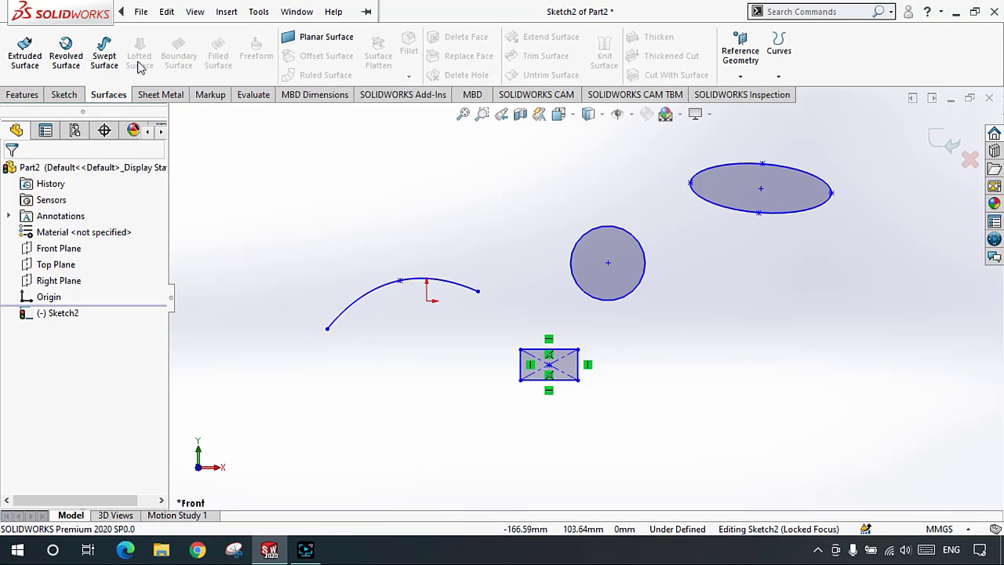
left_click(18, 95)
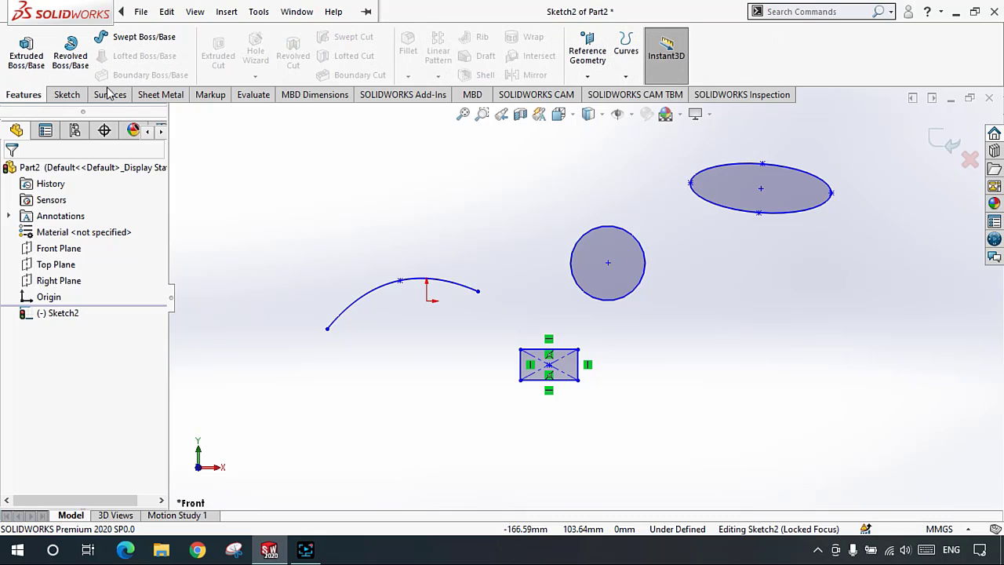
Step: Extrude the spline, circle, rectangle and ellipse together as surfaces, blind, to a depth of 50 mm
left_click(110, 94)
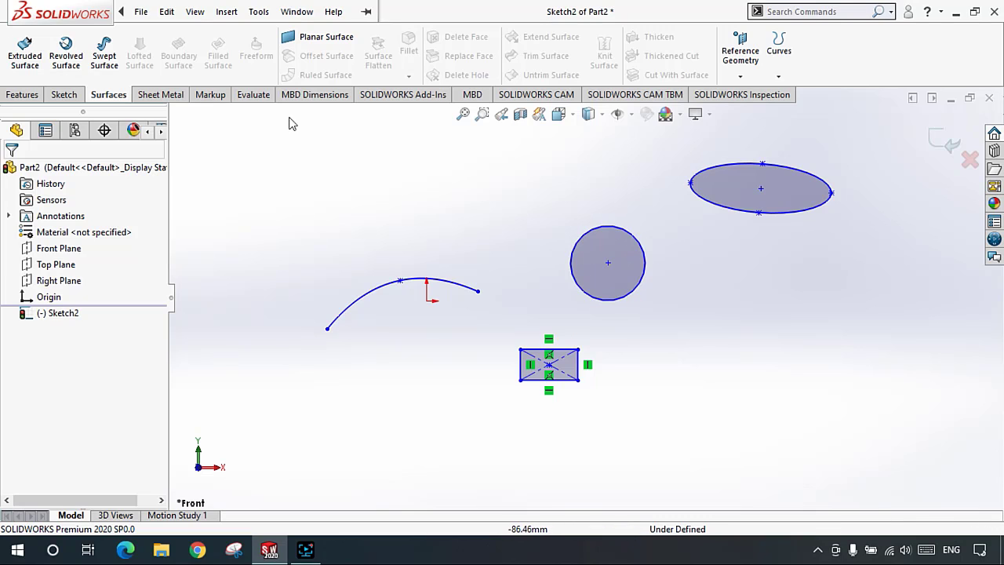
left_click(21, 60)
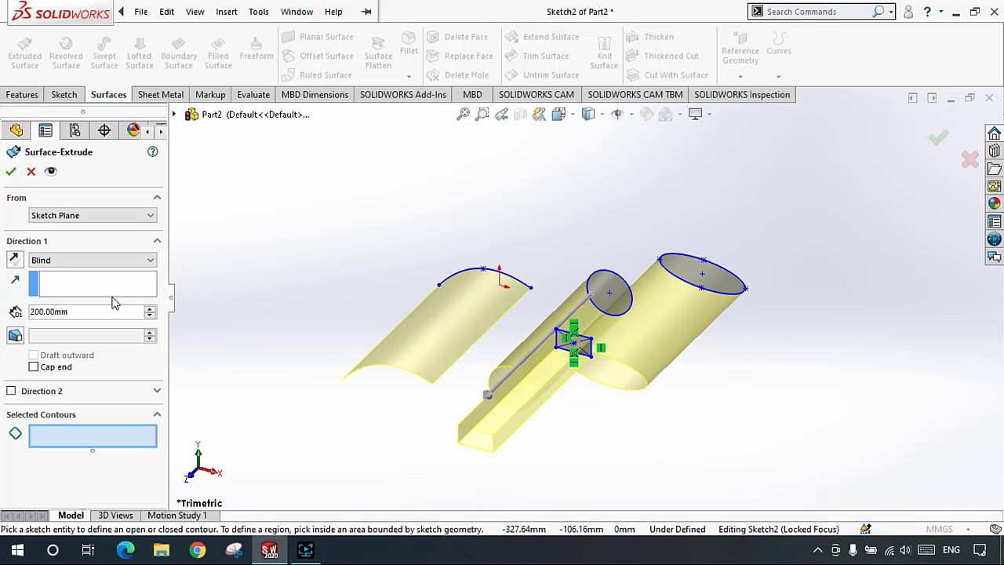
left_click(149, 316)
left_click(149, 316)
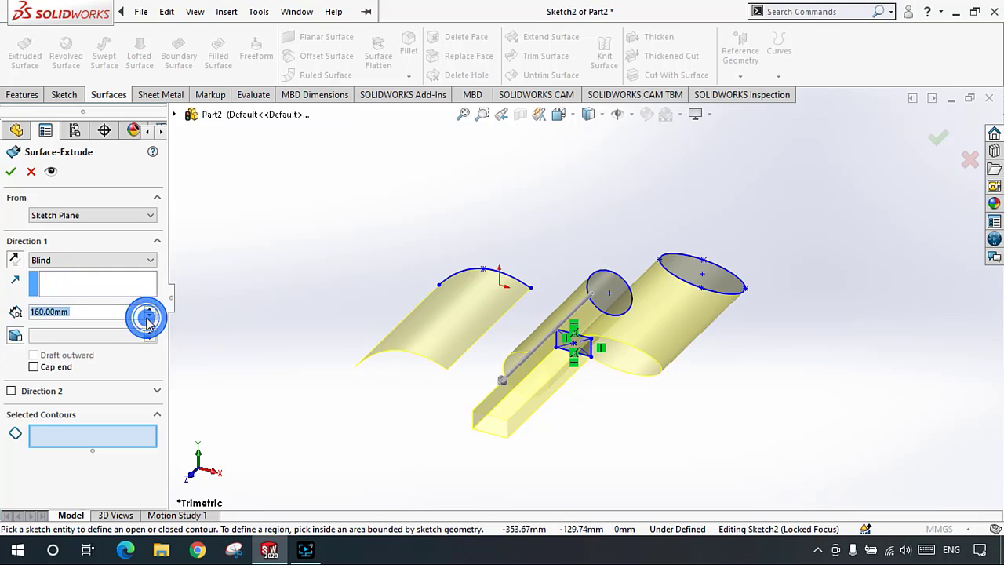
left_click(149, 316)
left_click(149, 316)
left_click(149, 317)
left_click(148, 317)
left_click(148, 317)
left_click(148, 317)
left_click(148, 316)
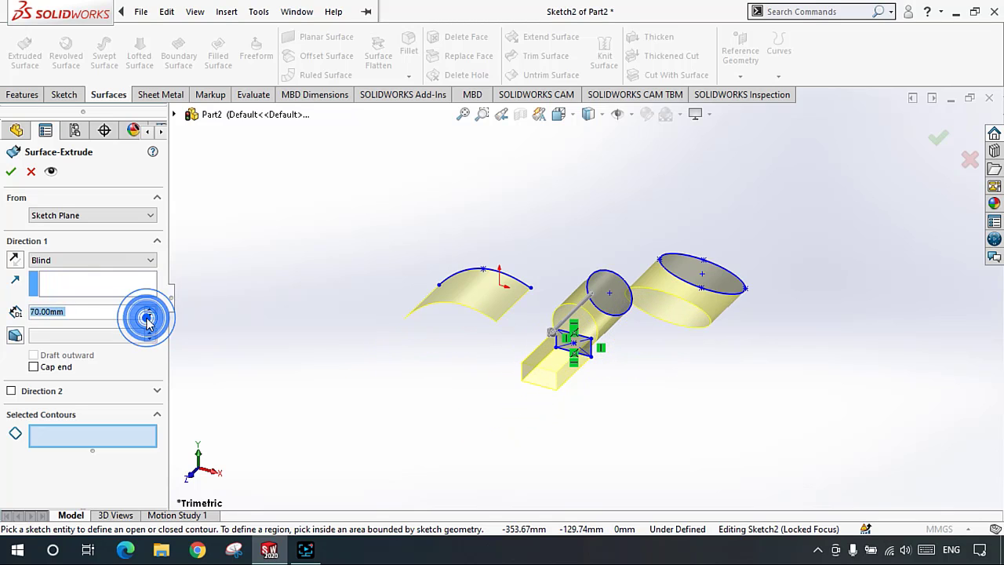
left_click(149, 317)
left_click(148, 317)
left_click(11, 169)
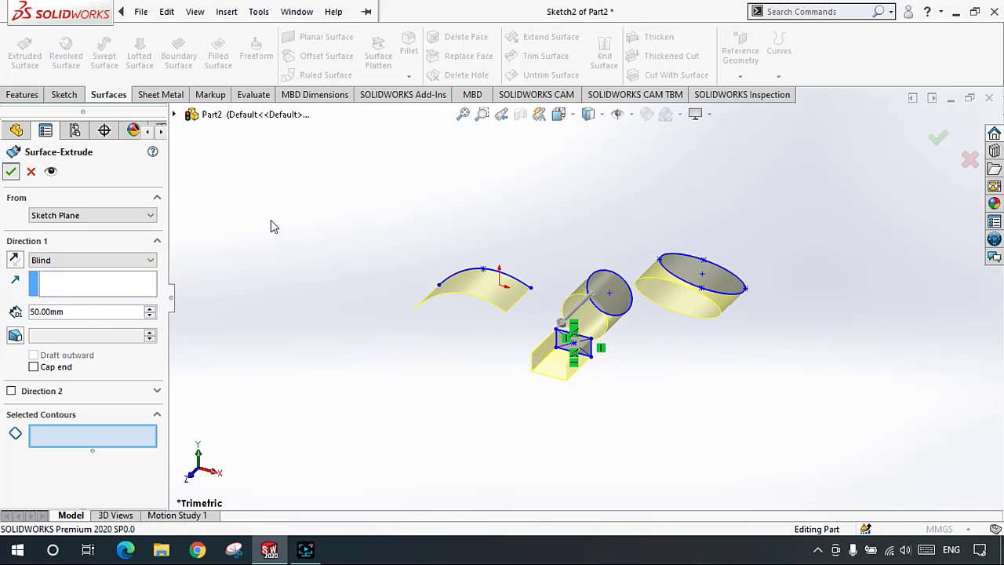
Step: Examine the four extruded surfaces from several angles, checking the open spline sheet and the hollow circle, rectangle and ellipse shapes
scroll(600, 321, "down", 2)
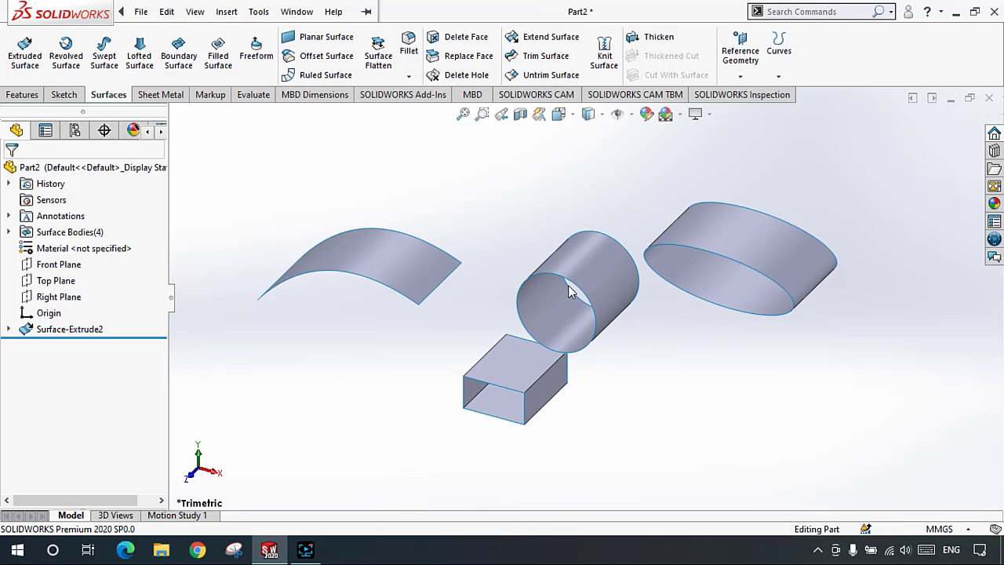
middle_click_drag(572, 291, 591, 254)
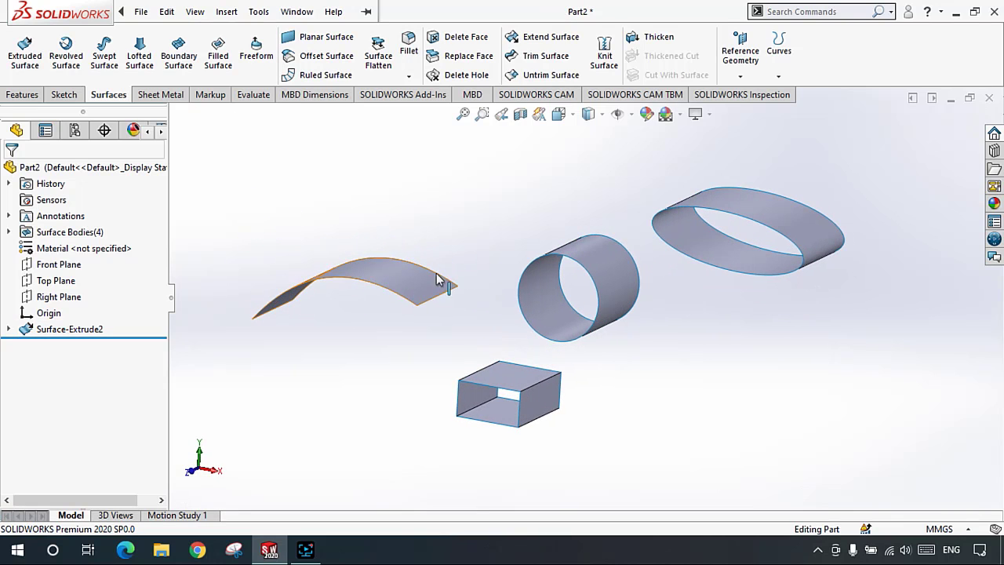
middle_click_drag(361, 281, 265, 220)
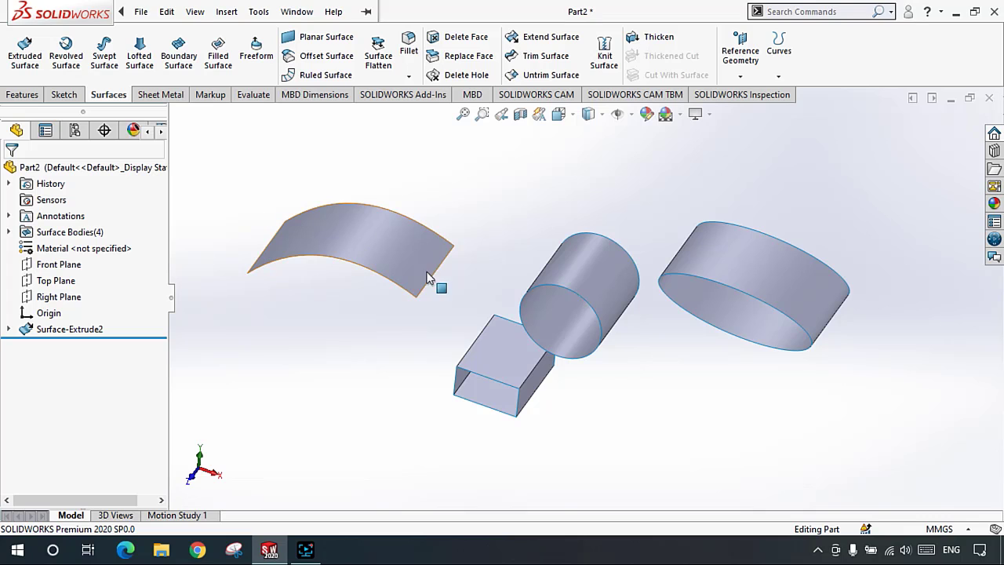
middle_click_drag(404, 282, 406, 218)
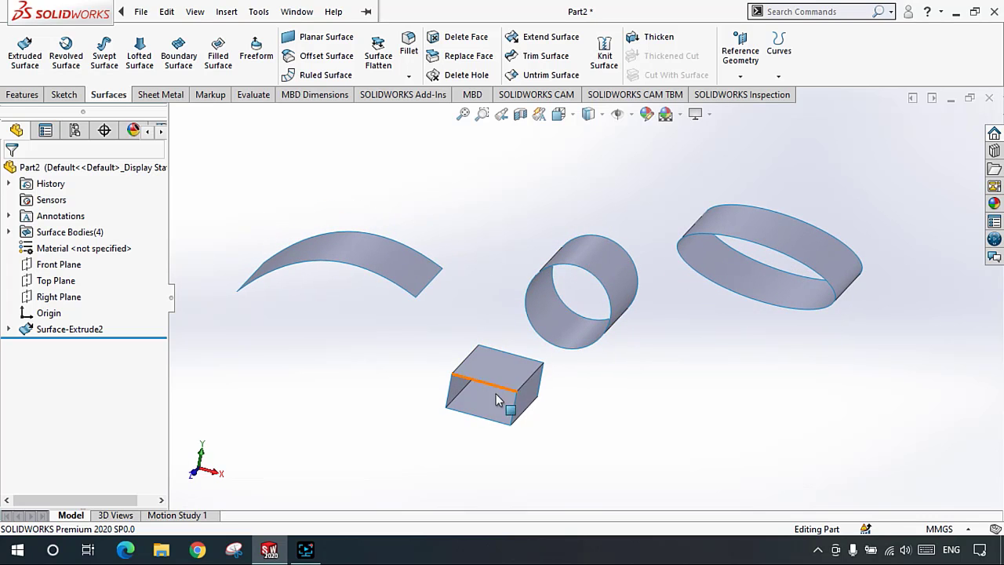
middle_click_drag(479, 409, 454, 370)
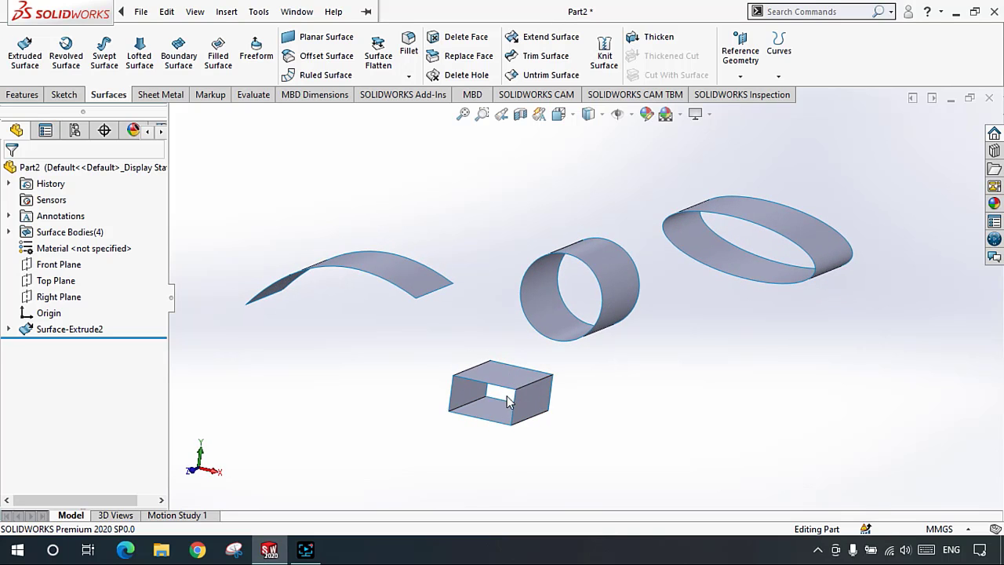
scroll(771, 226, "down", 1)
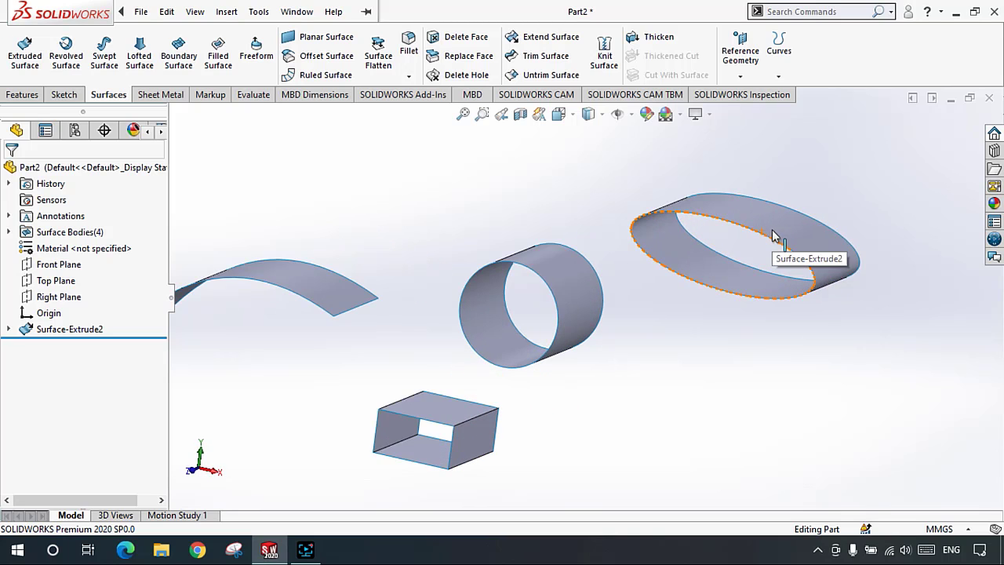
scroll(561, 263, "up", 2)
scroll(556, 265, "down", 1)
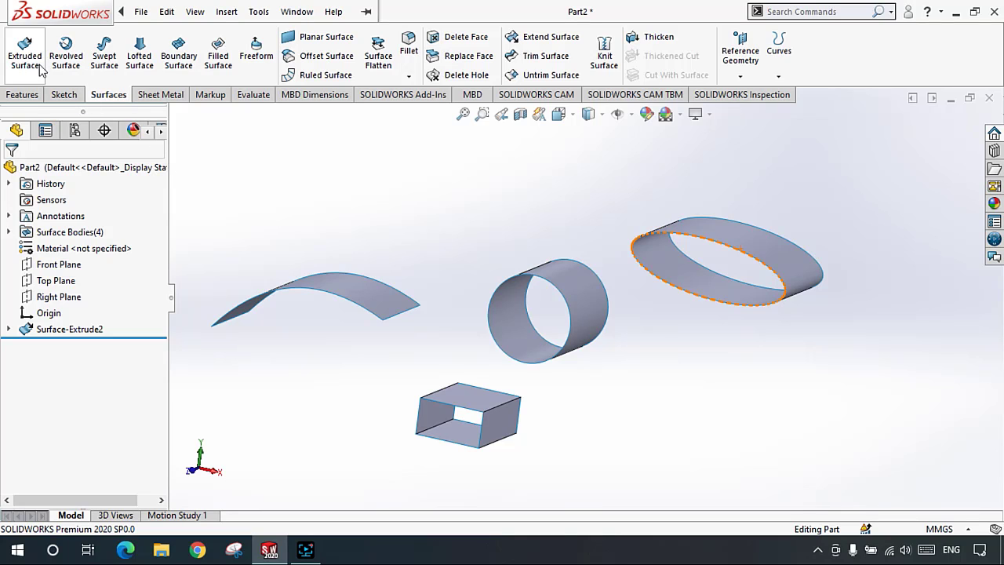
scroll(455, 233, "up", 1)
scroll(456, 233, "down", 1)
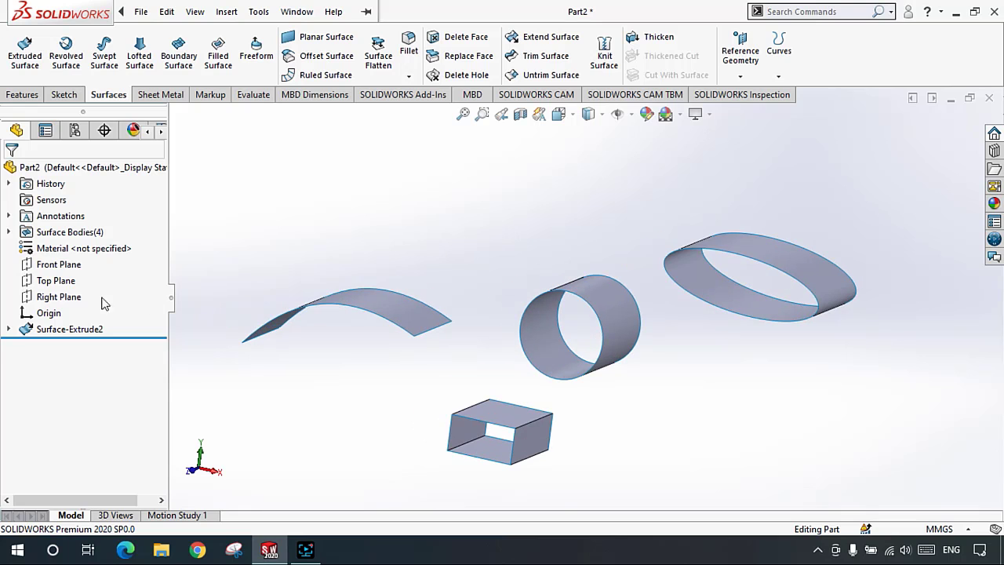
Step: Reopen the surface extrusion's sketch for editing and draw a center rectangle above the spline
left_click(8, 329)
left_click(78, 345)
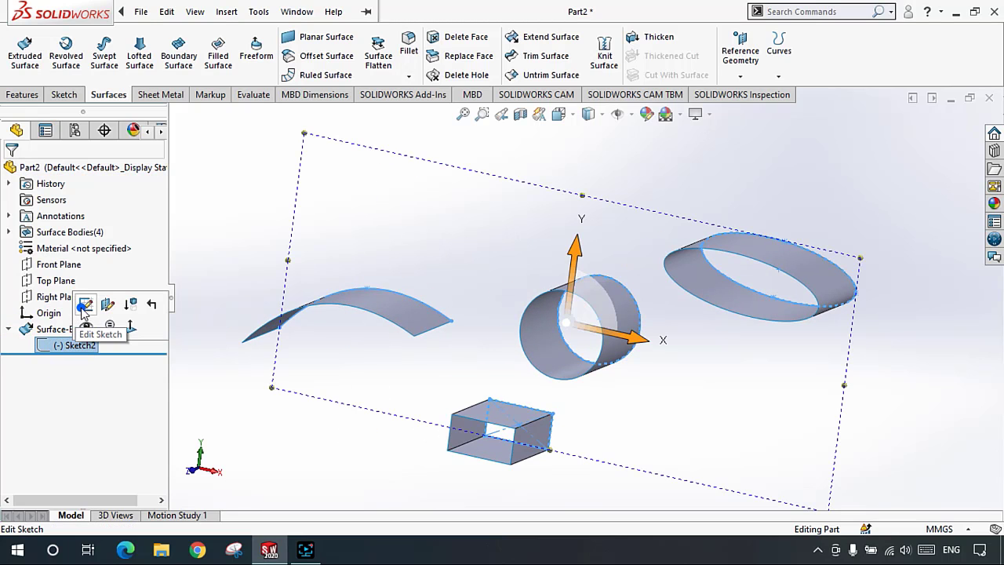
left_click(84, 305)
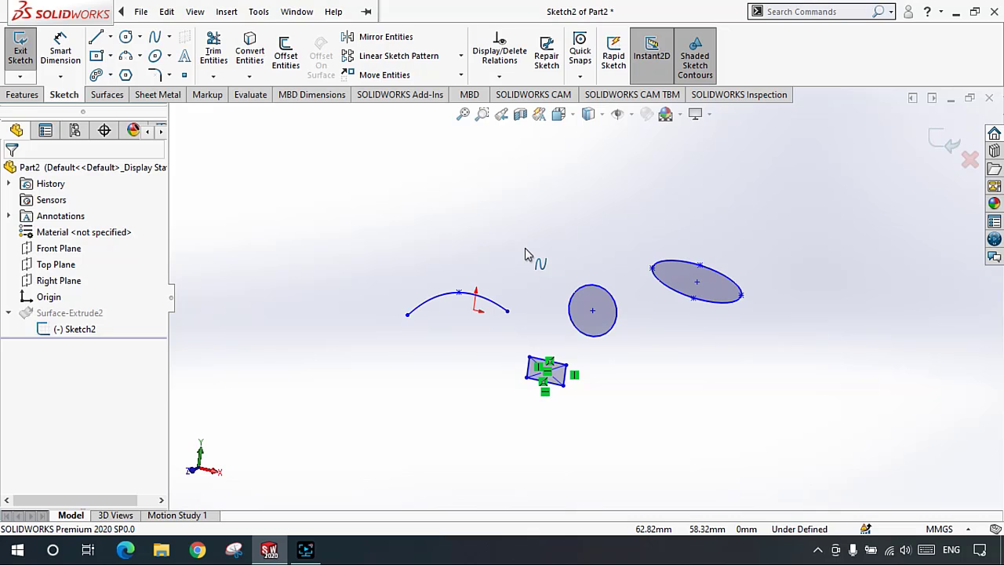
key("ctrl+1")
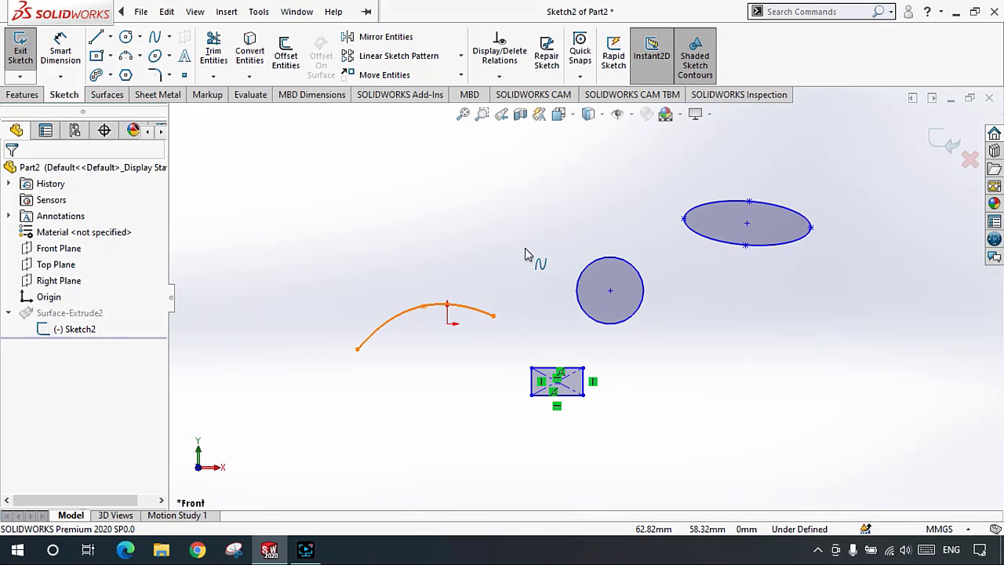
scroll(673, 264, "down", 4)
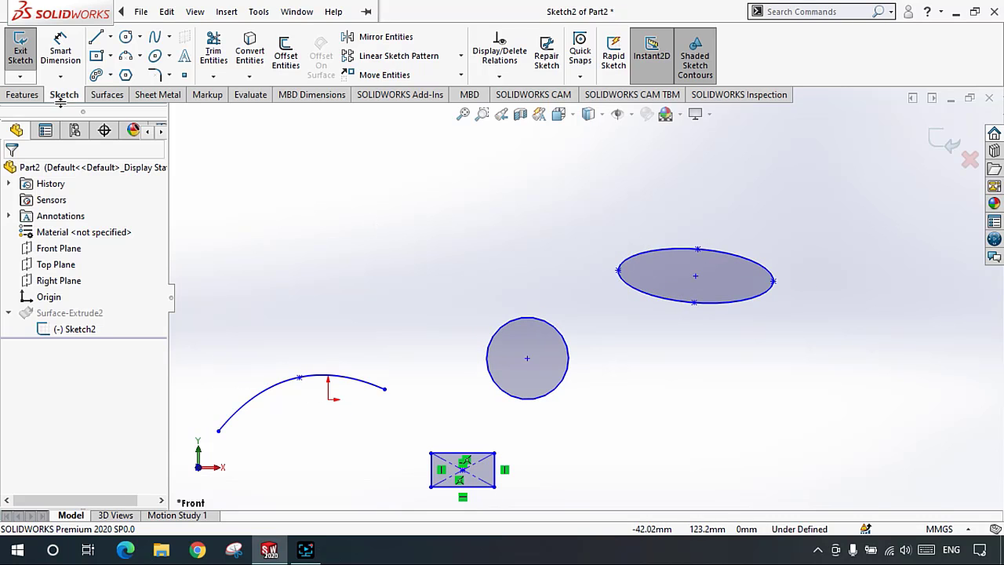
left_click(95, 56)
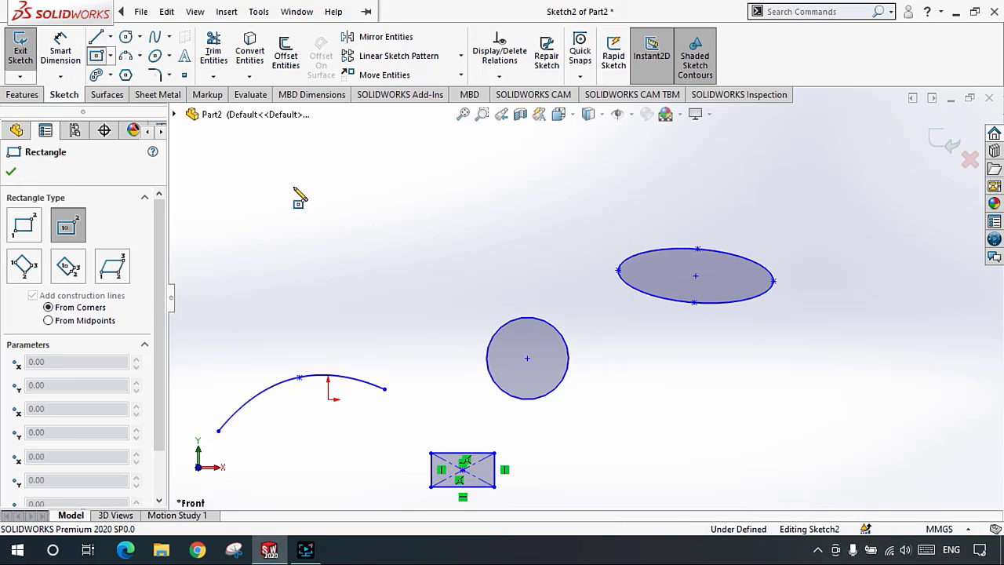
left_click(293, 186)
left_click(350, 234)
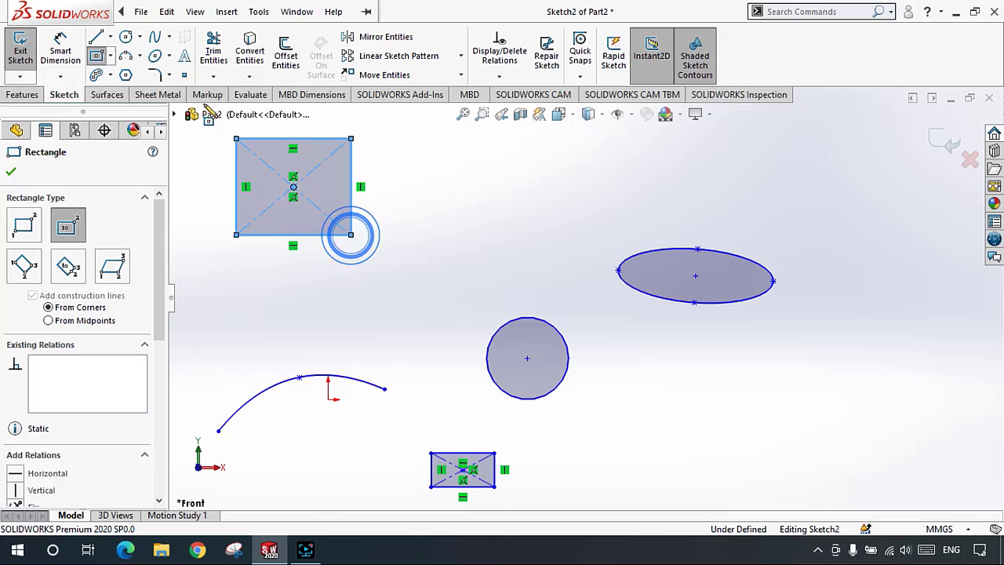
Step: Draw a circle of about 36 mm radius overlapping the new rectangle, and a horizontal ellipse with radii of about 41 mm and 10 mm across both
left_click(126, 37)
left_click(316, 222)
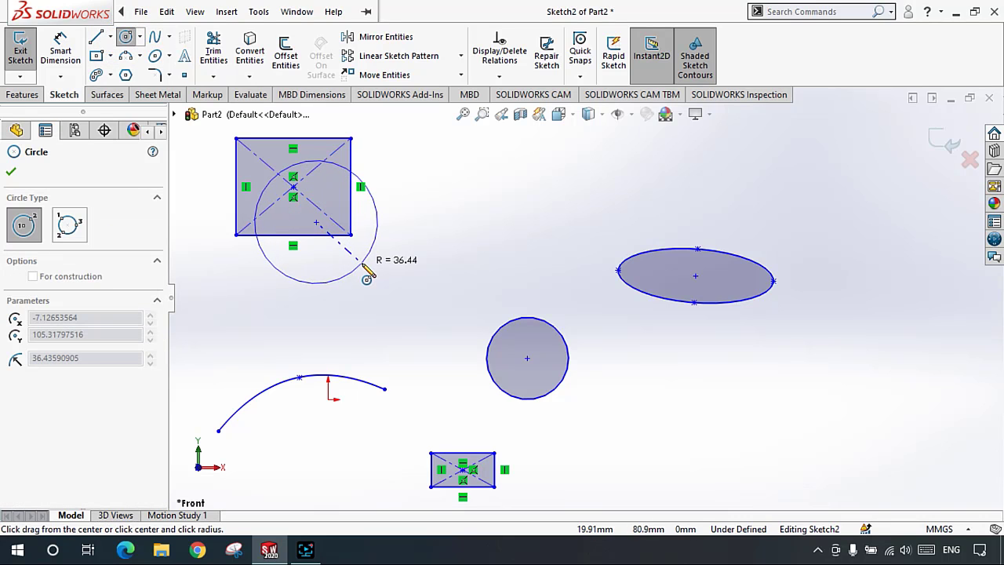
left_click(361, 262)
left_click(155, 60)
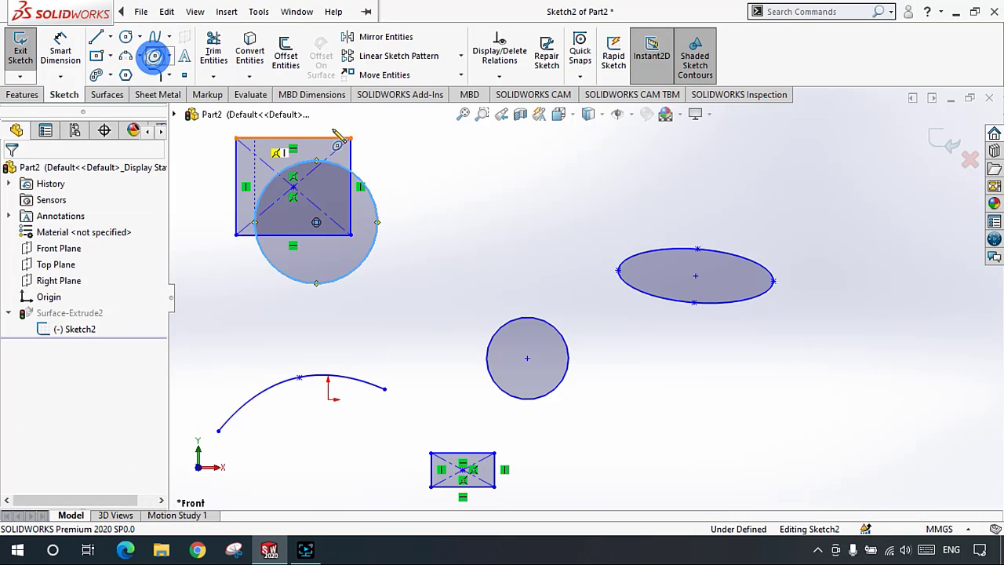
left_click(362, 206)
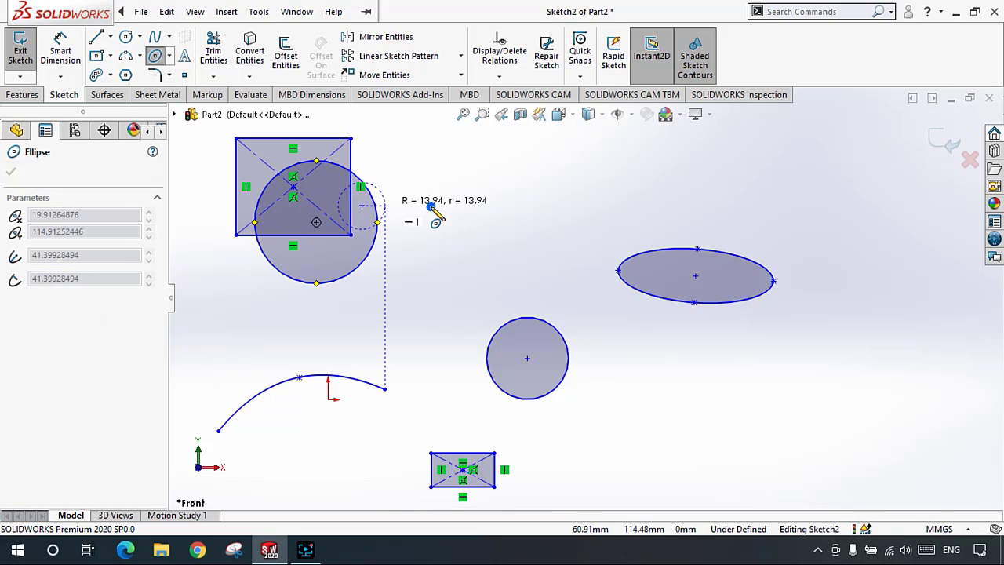
left_click(430, 206)
left_click(441, 237)
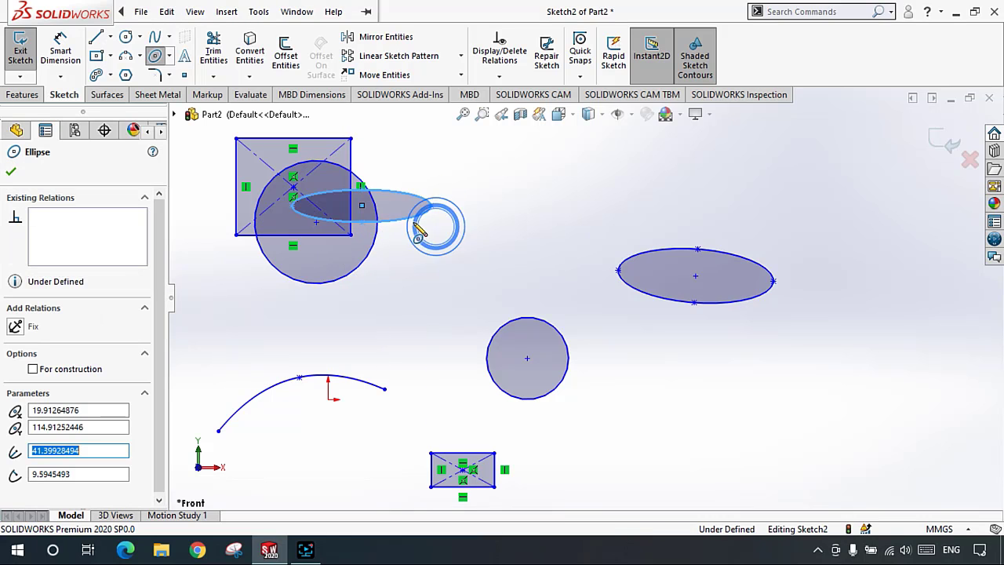
Step: Trim away the inner overlapping segments of the new rectangle, circle and ellipse to leave one closed outer outline
scroll(291, 174, "up", 3)
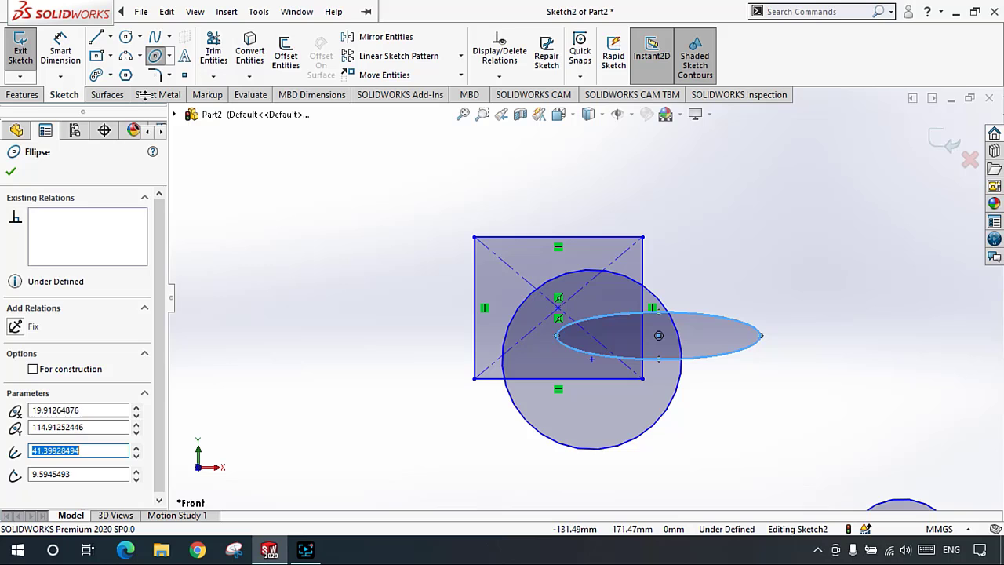
left_click(214, 51)
scroll(602, 328, "up", 2)
mouse_move(551, 236)
left_mouse_down()
mouse_move(547, 221)
mouse_move(520, 403)
mouse_move(464, 298)
mouse_move(697, 362)
left_mouse_up()
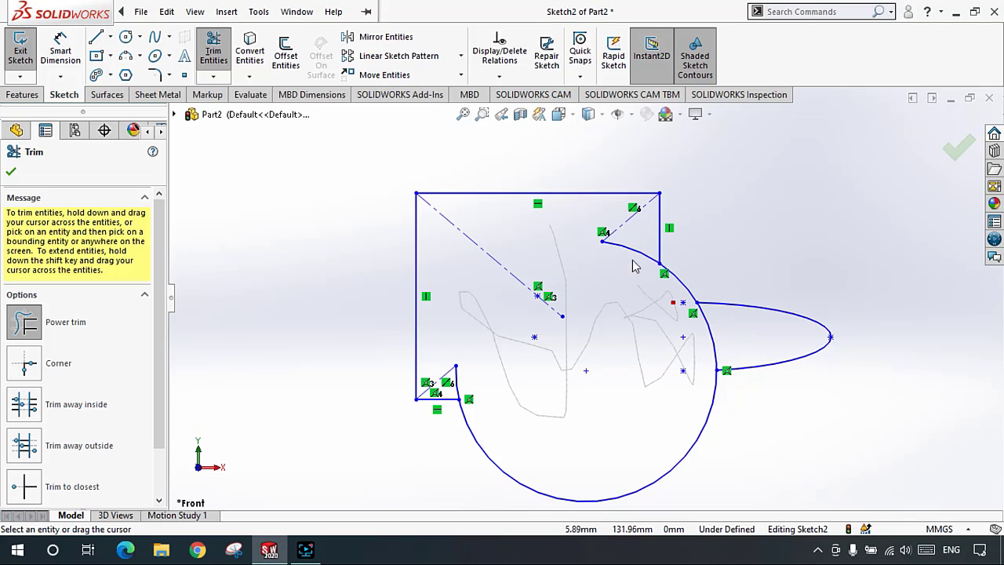
left_click_drag(634, 267, 651, 271)
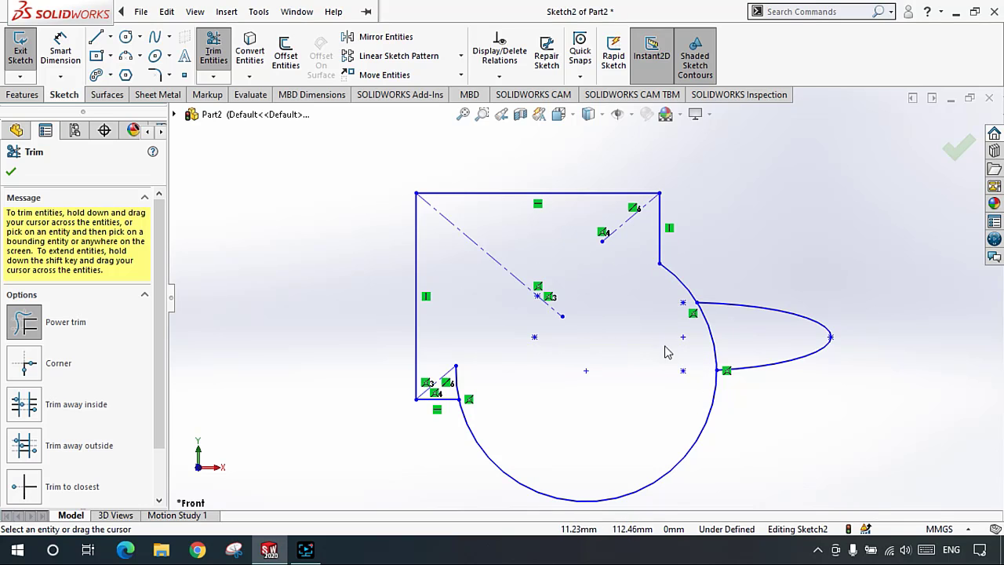
mouse_move(658, 338)
left_mouse_down()
mouse_move(732, 331)
mouse_move(661, 342)
left_mouse_up()
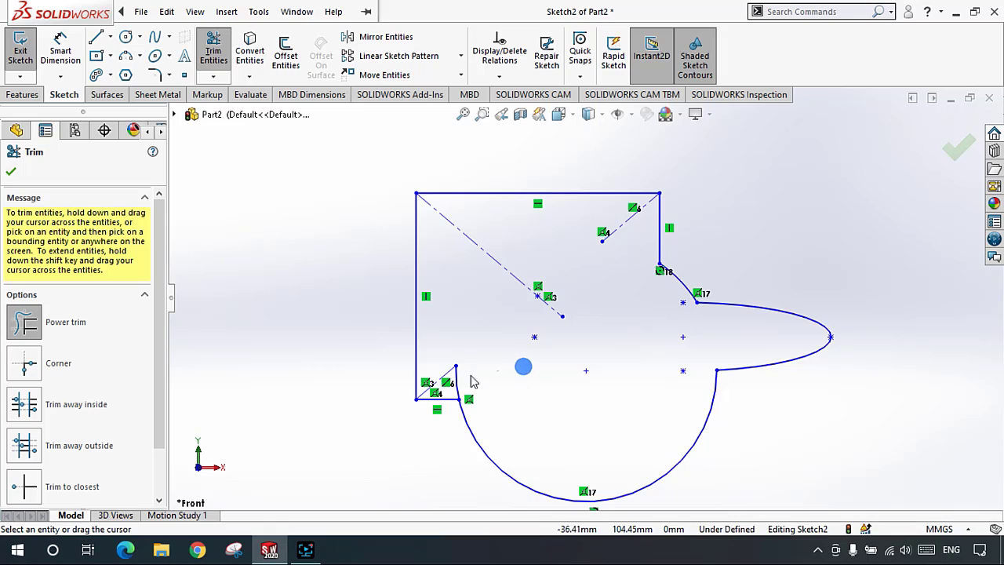
left_click_drag(471, 381, 449, 382)
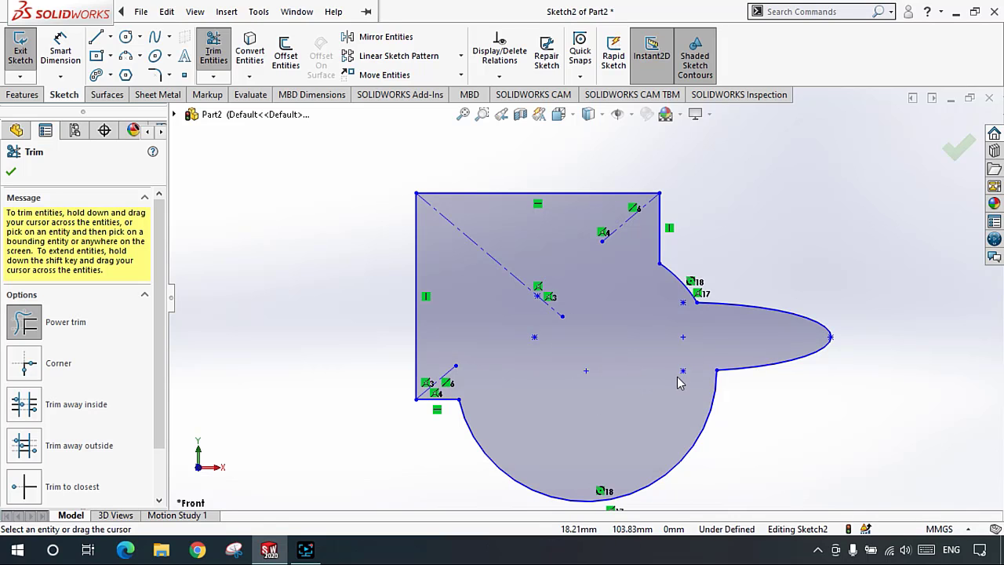
scroll(679, 382, "down", 2)
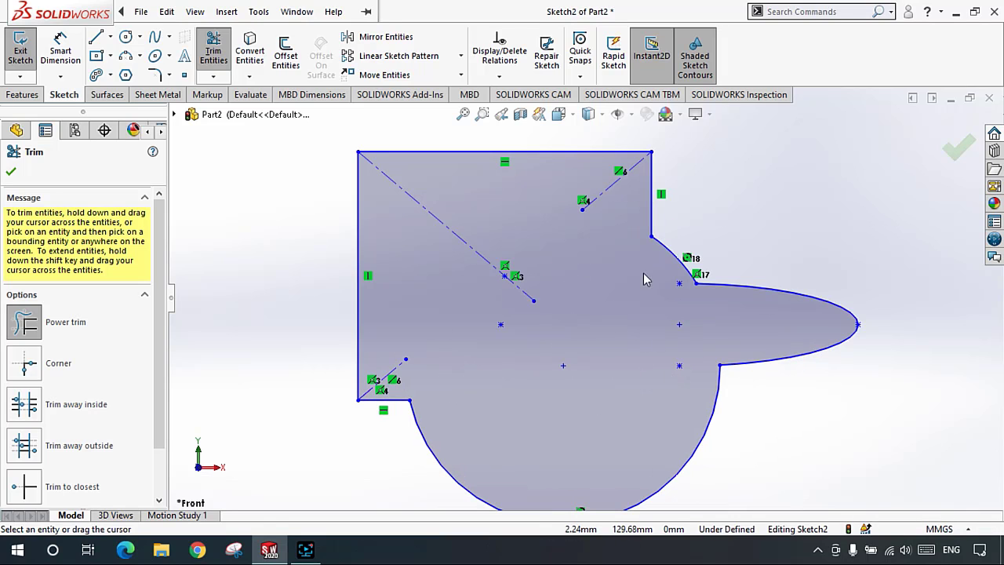
scroll(626, 290, "up", 1)
Step: Leave the sketch and rebuild the surface extrusion with the combined outline, showing it in isometric view
left_click(958, 147)
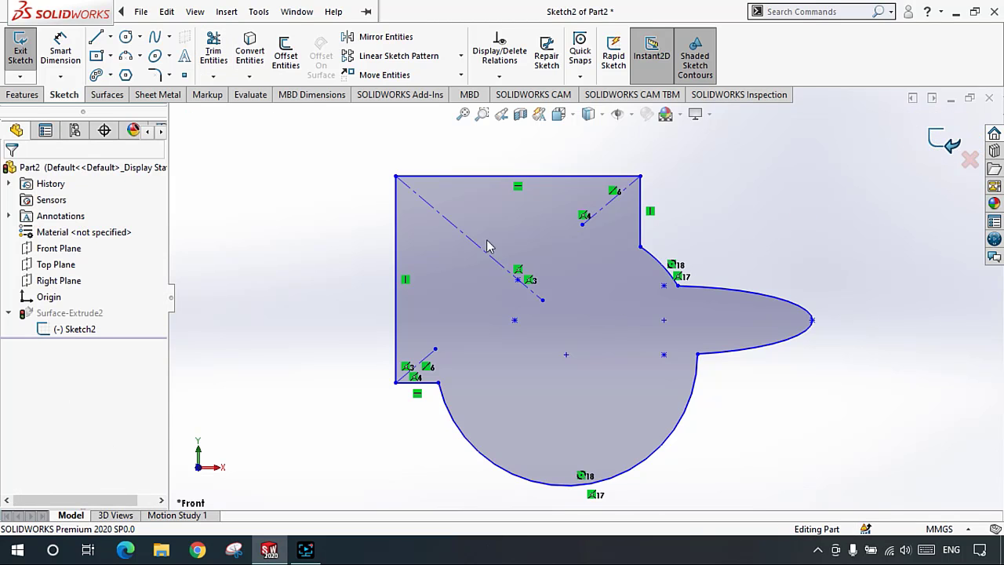
key("ctrl+b")
key("ctrl+7")
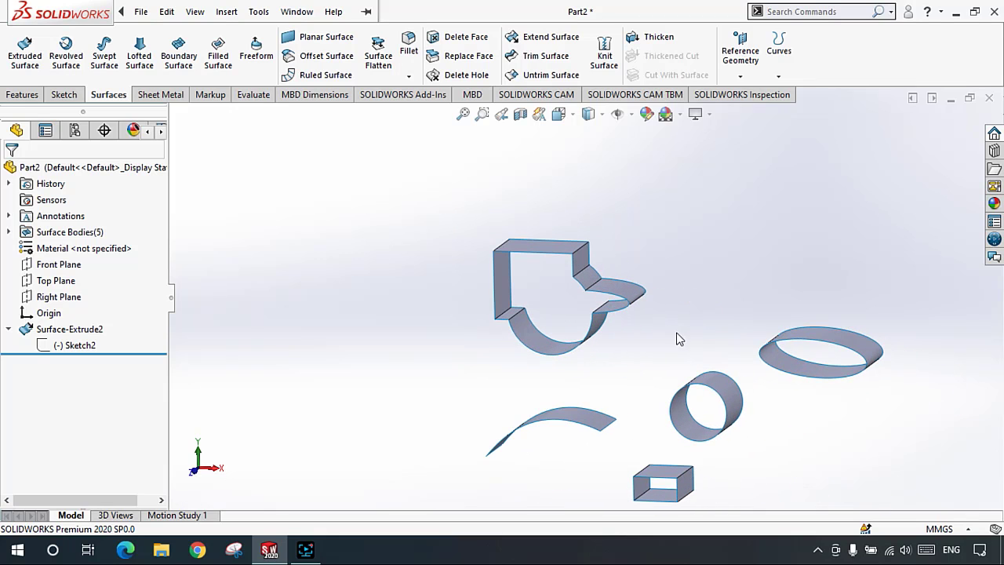
Step: Examine the extruded surface of the combined outline, checking its flat and curved faces and its hollow shape
middle_click_drag(615, 334, 573, 343)
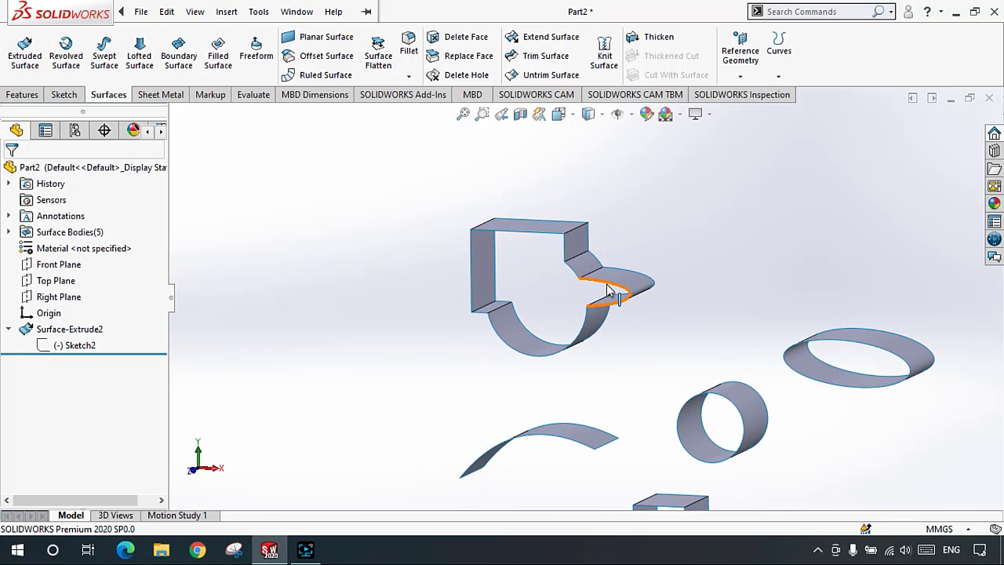
scroll(607, 290, "down", 2)
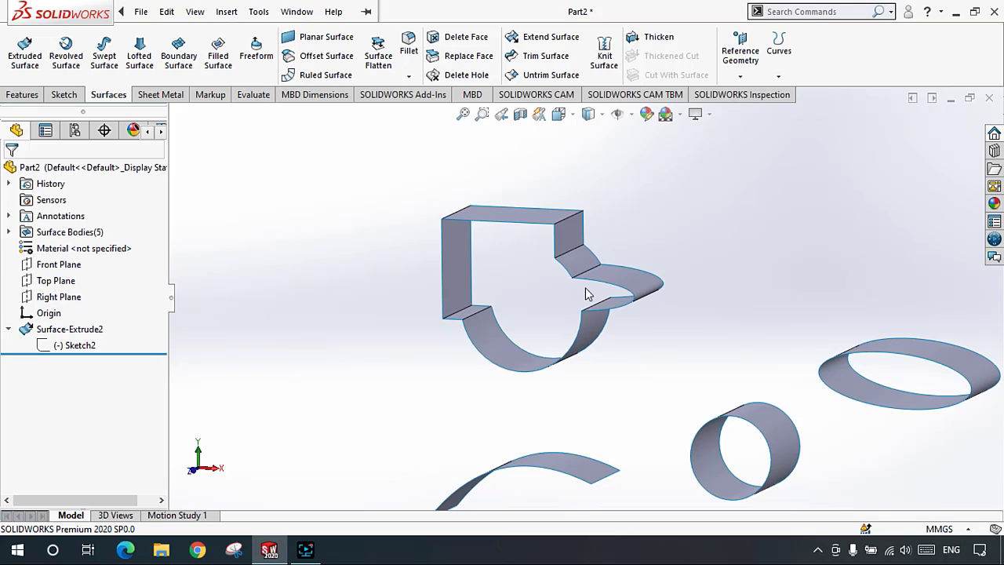
scroll(633, 317, "down", 2)
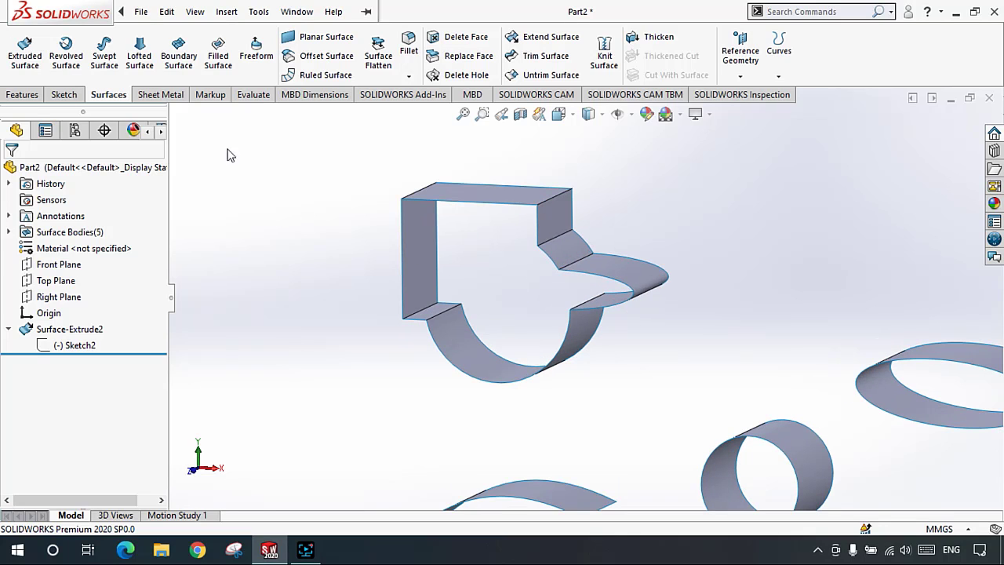
left_click(369, 326)
scroll(675, 382, "up", 2)
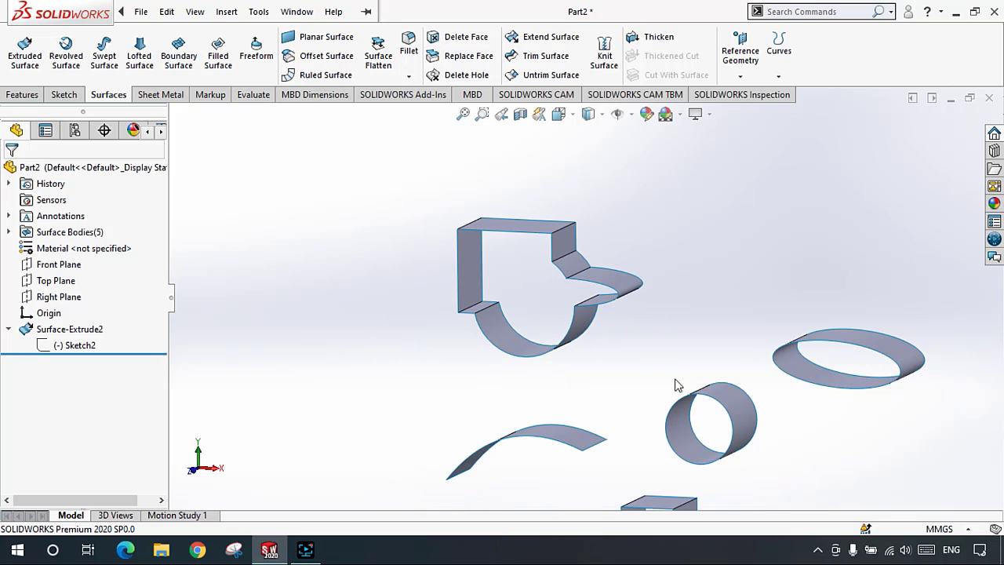
scroll(627, 268, "down", 3)
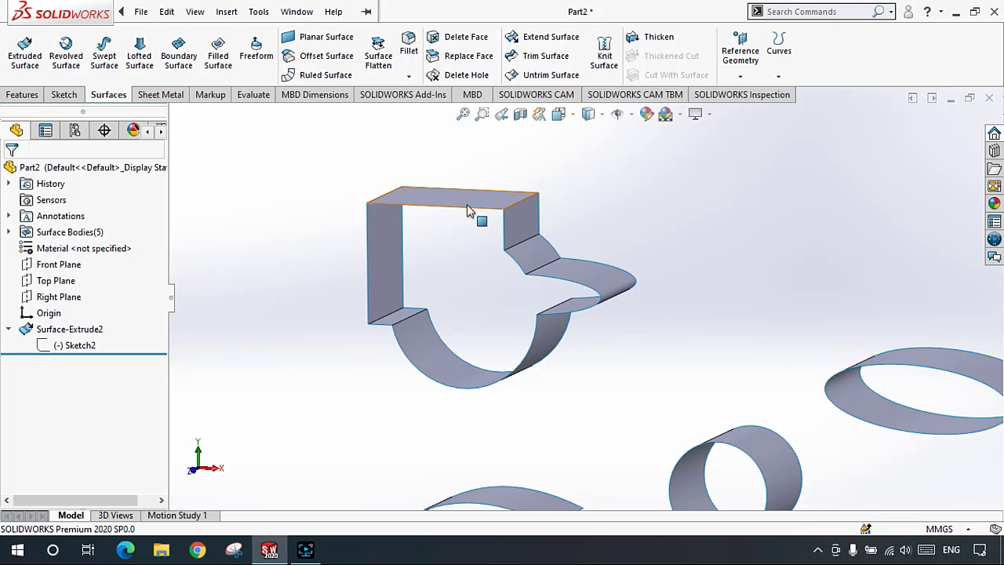
scroll(467, 210, "down", 2)
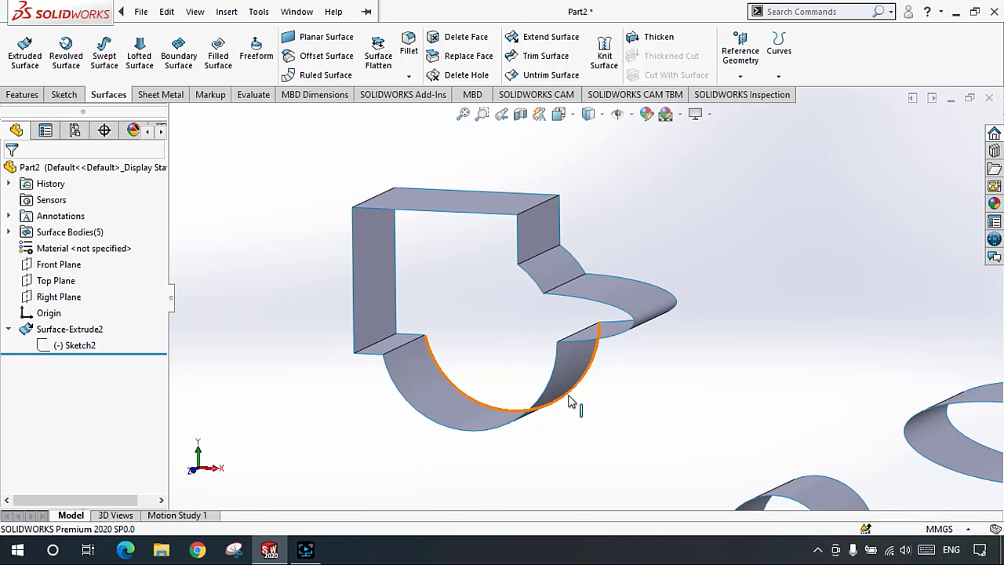
scroll(571, 403, "up", 3)
scroll(580, 377, "down", 2)
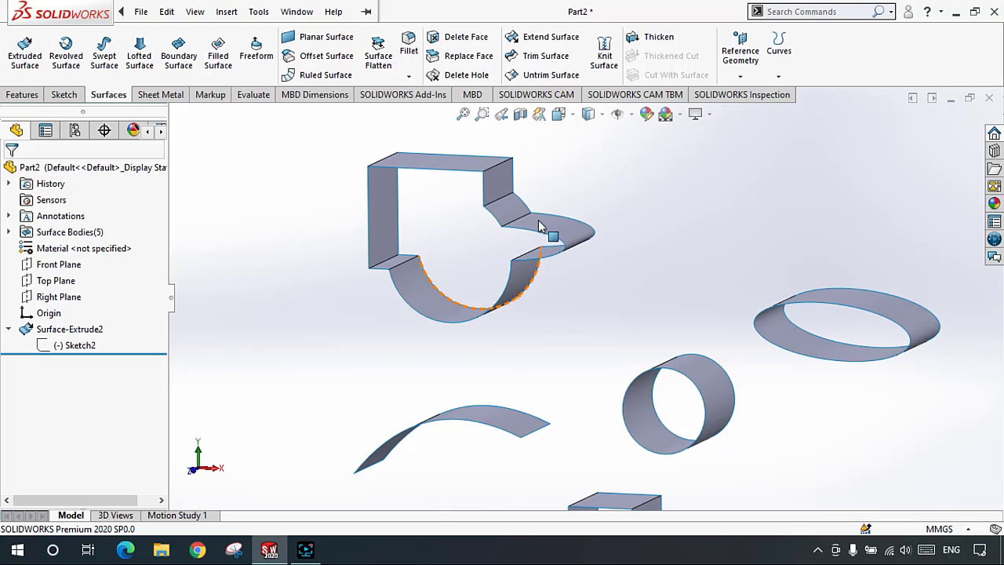
scroll(542, 227, "down", 2)
scroll(502, 204, "up", 2)
scroll(642, 318, "down", 3)
scroll(642, 317, "down", 1)
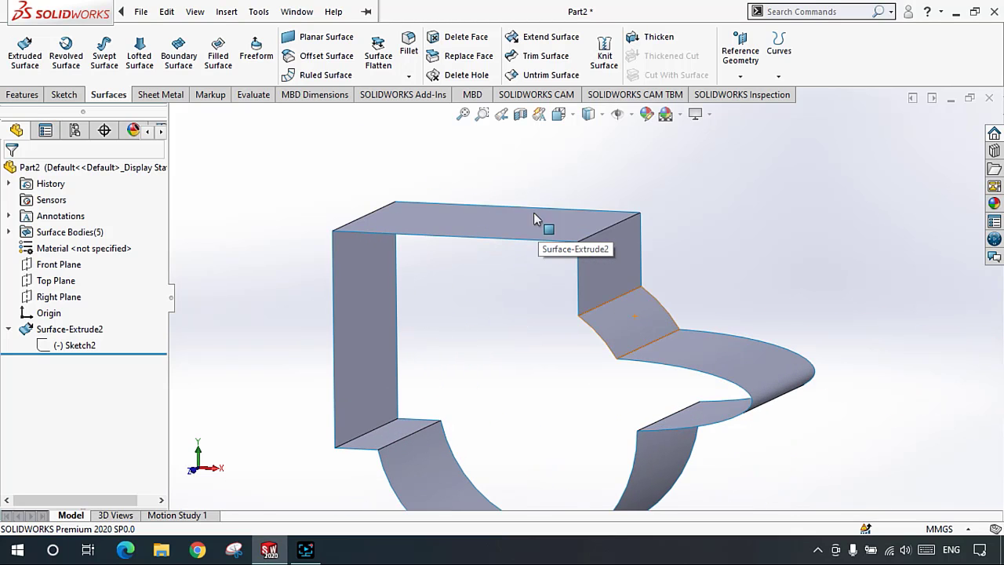
Step: Start Thicken on the cylindrical surface and try adding the combined-outline surface to the same selection
left_click(657, 41)
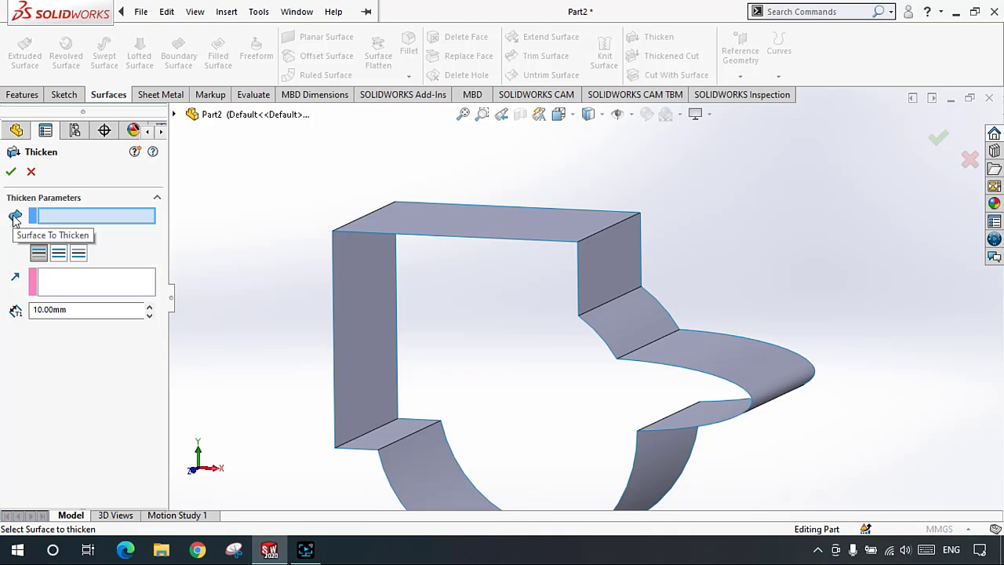
scroll(603, 365, "up", 6)
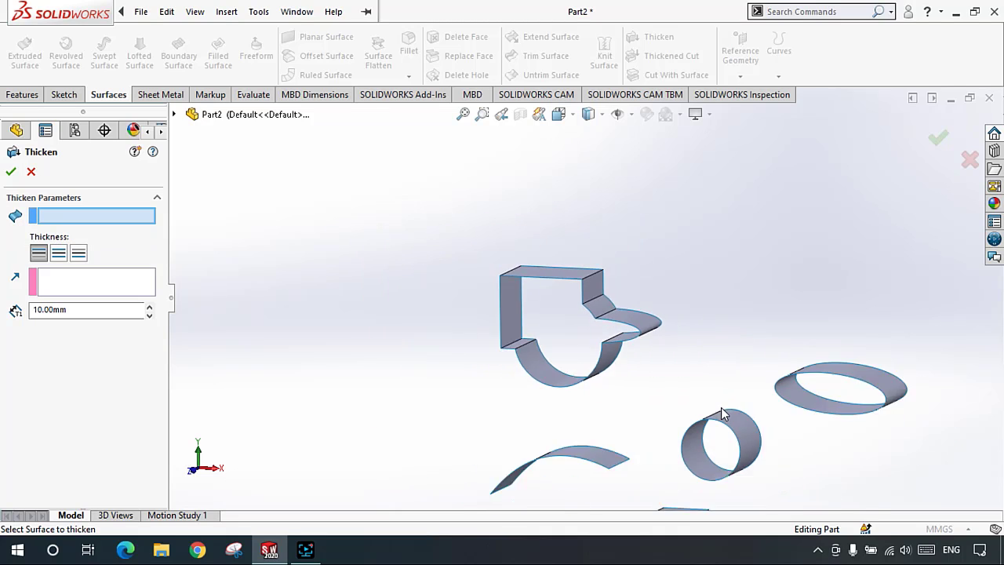
left_click(655, 353)
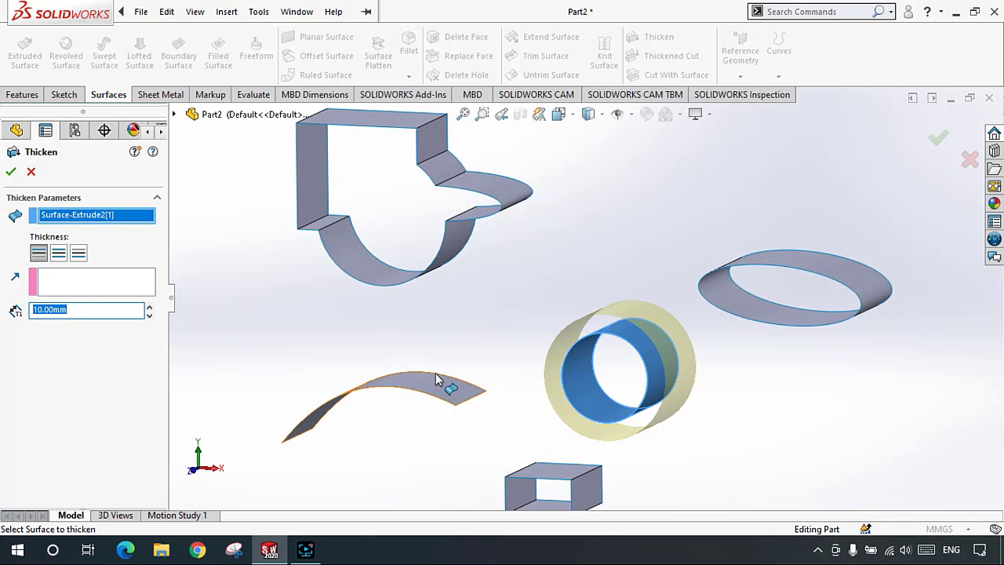
left_click(452, 176)
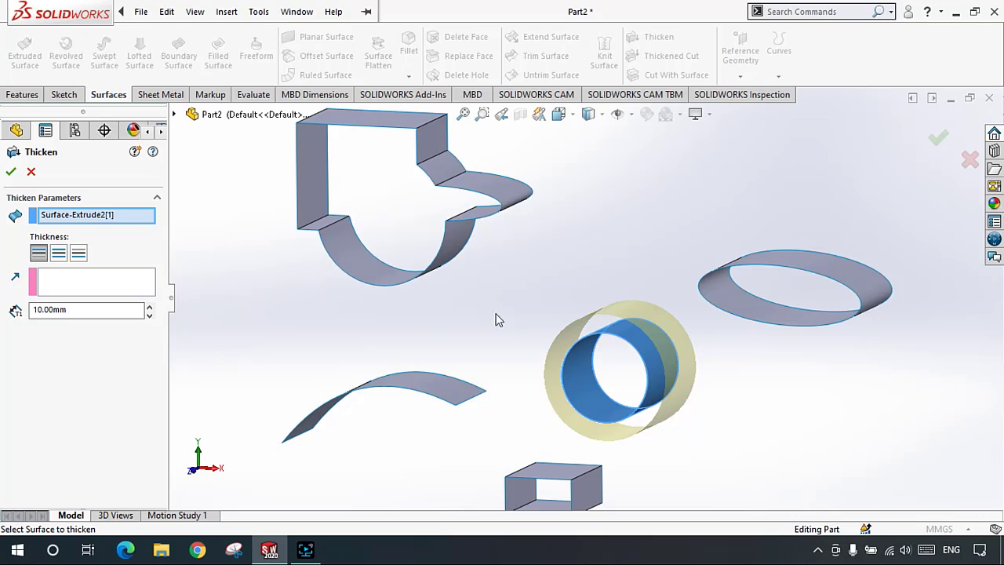
scroll(495, 314, "up", 2)
scroll(504, 222, "down", 2)
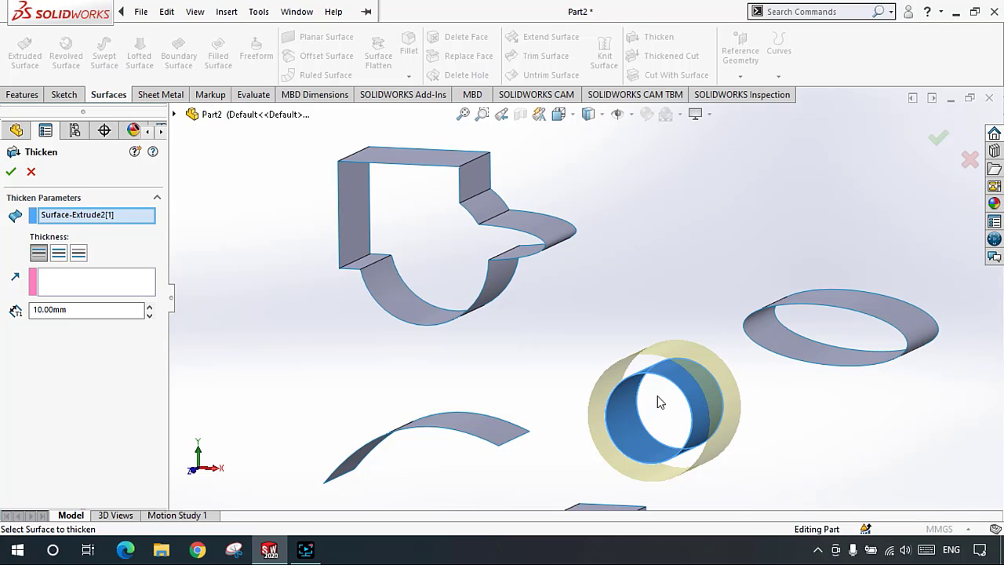
Step: Compare the thickening sides on the cylindrical surface, choose both sides, and set the thickness to 1 mm
left_click(58, 251)
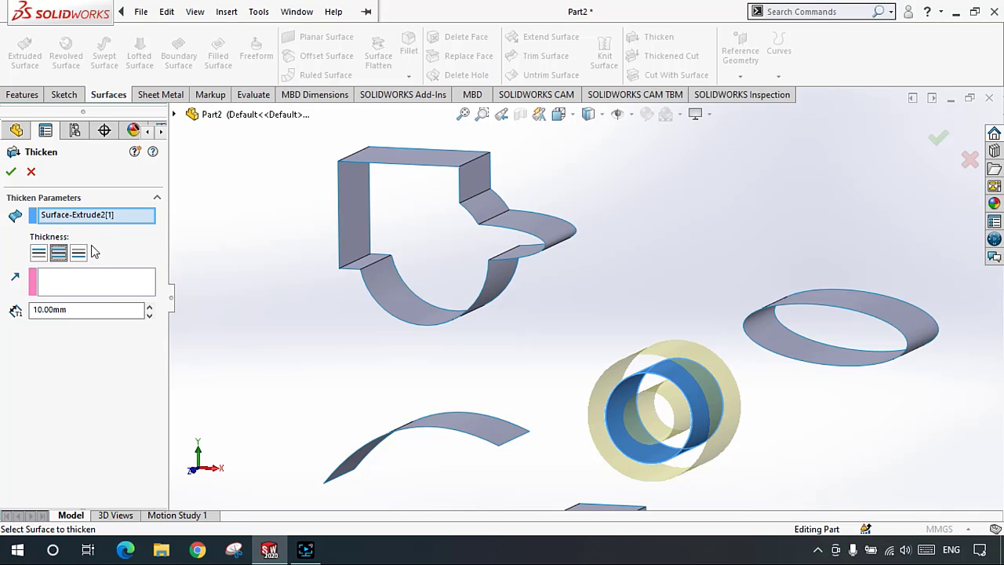
left_click(79, 252)
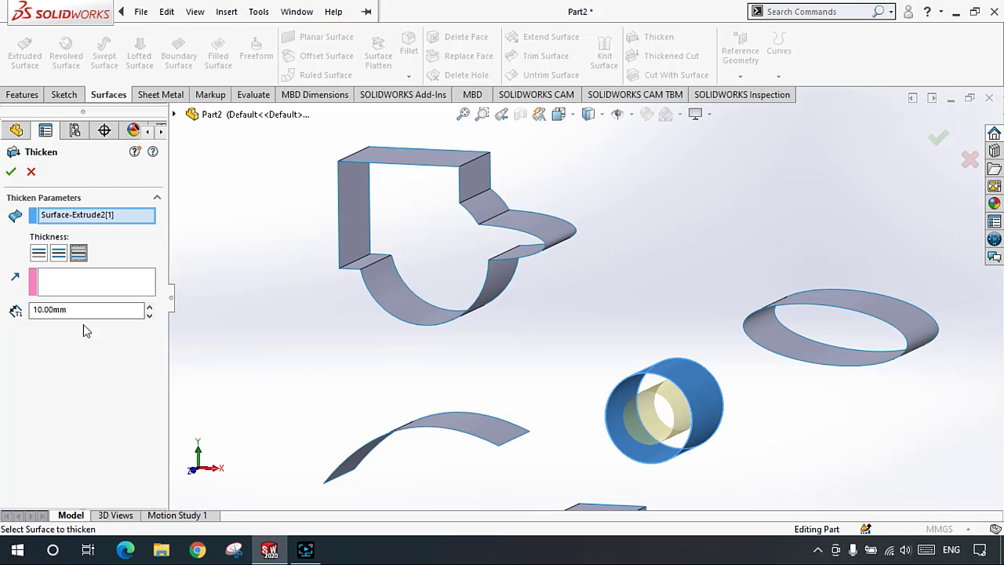
left_click(59, 251)
double_click(117, 310)
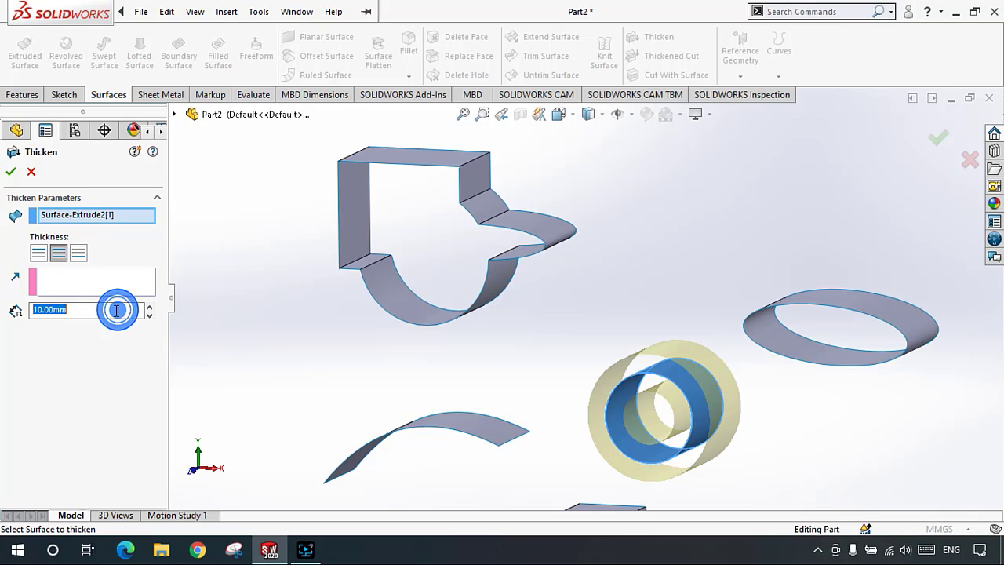
type("1")
key("Return")
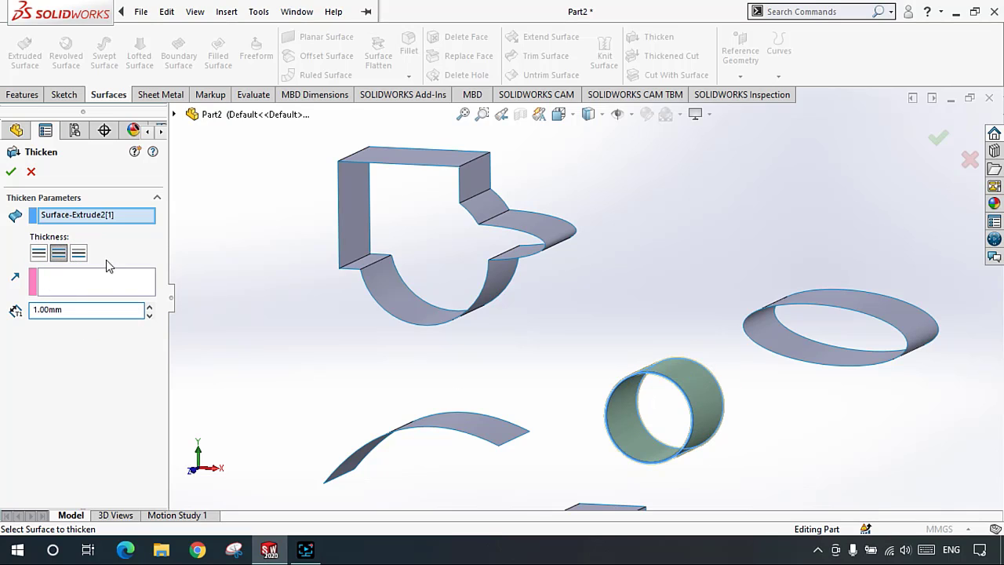
Step: Apply the 1 mm both-sides Thicken to the cylindrical surface and inspect the wall of the resulting solid
left_click(11, 167)
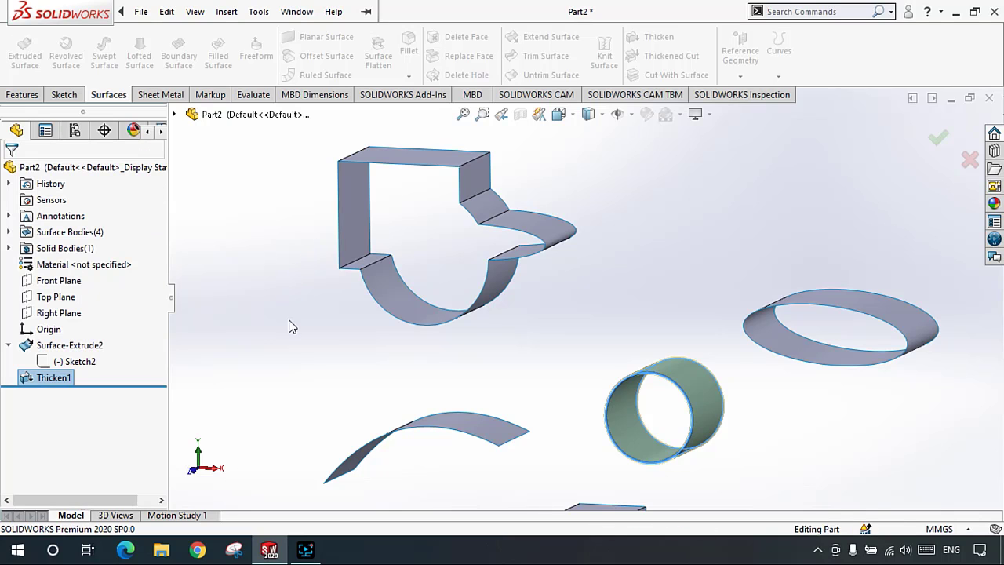
left_click(287, 318)
scroll(553, 389, "down", 3)
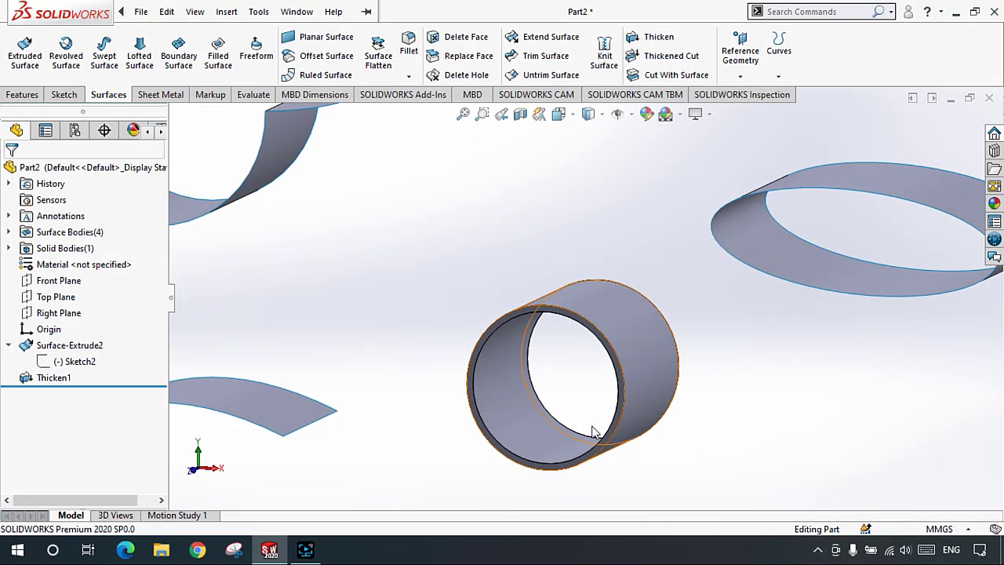
middle_click_drag(542, 341, 496, 339)
scroll(566, 303, "down", 2)
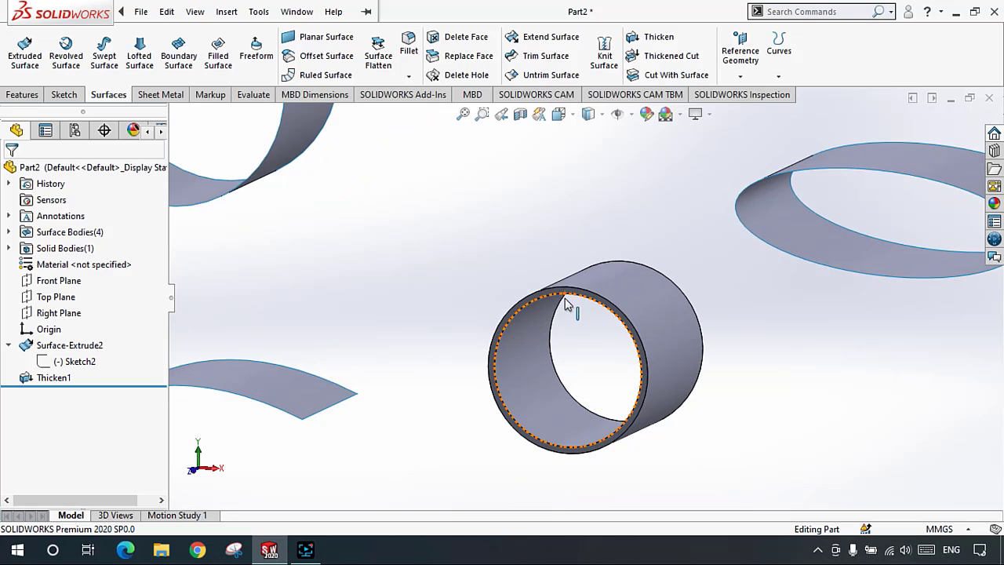
scroll(514, 220, "up", 5)
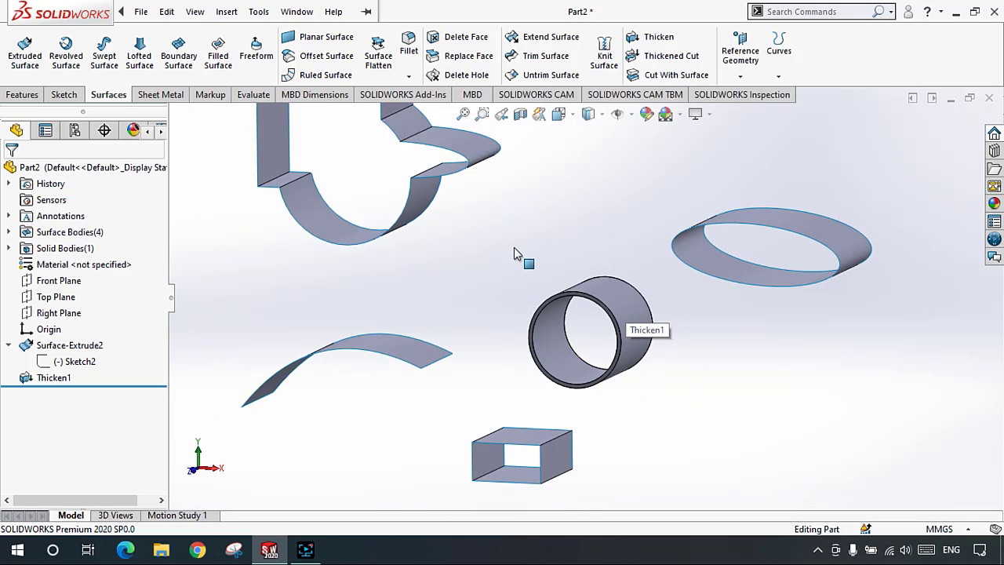
Step: Compare the thickened cylinder with the combined-outline, arc, ellipse and rectangle surfaces that have no thickness
scroll(504, 211, "down", 2)
scroll(505, 211, "up", 2)
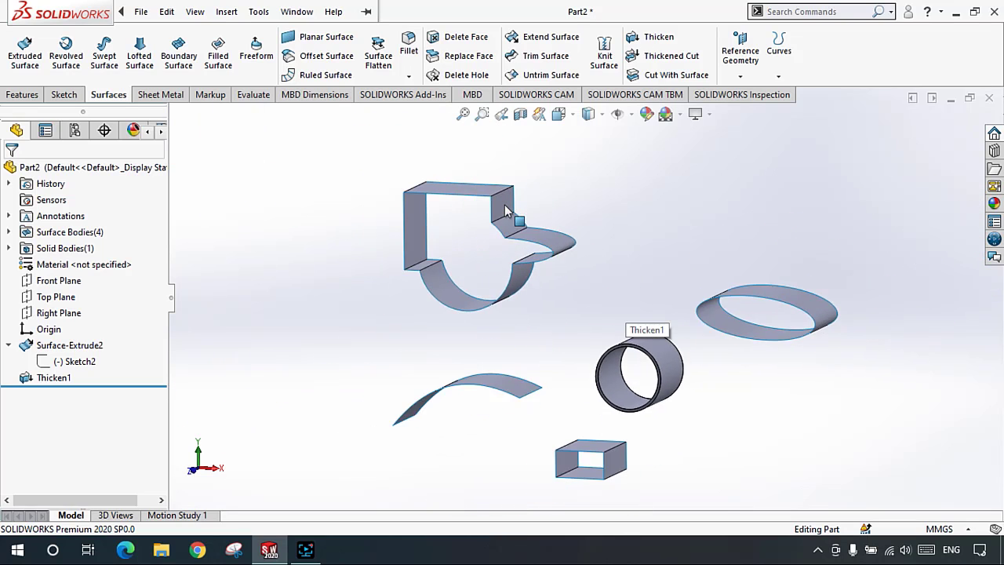
scroll(505, 211, "down", 2)
scroll(604, 320, "up", 2)
scroll(688, 411, "down", 2)
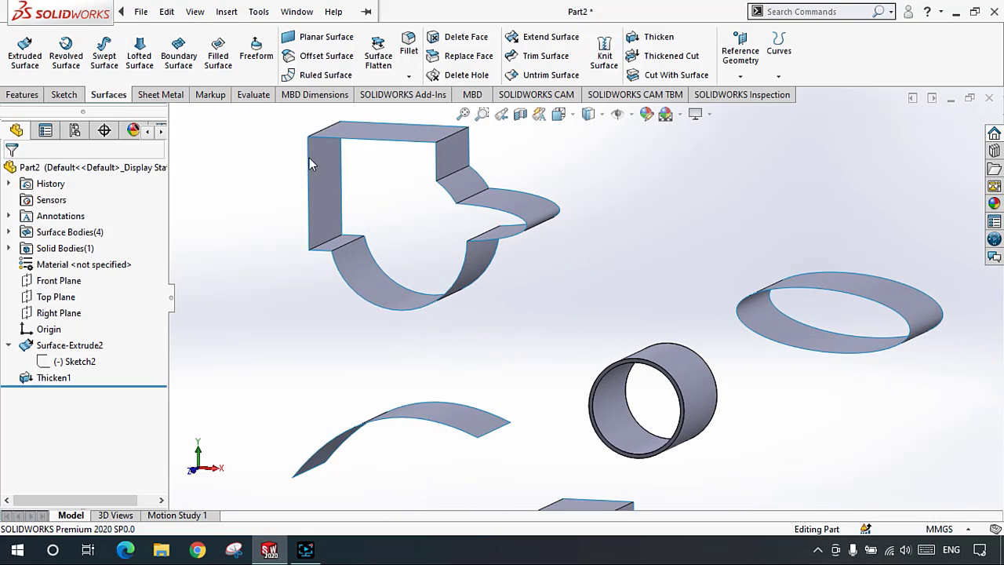
scroll(471, 211, "up", 2)
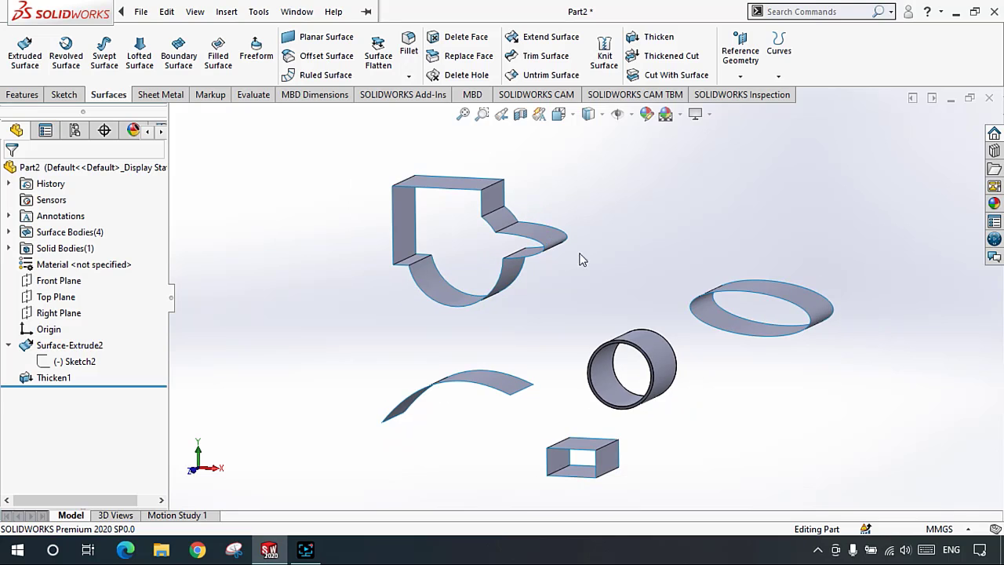
scroll(638, 278, "down", 1)
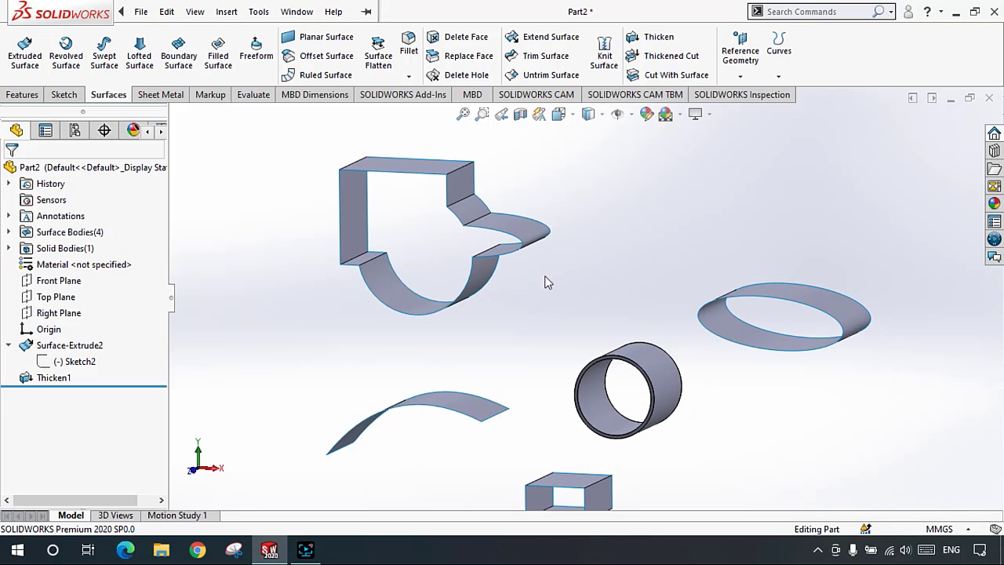
Step: Compare the solid feature commands with the equivalent surface commands
left_click(22, 95)
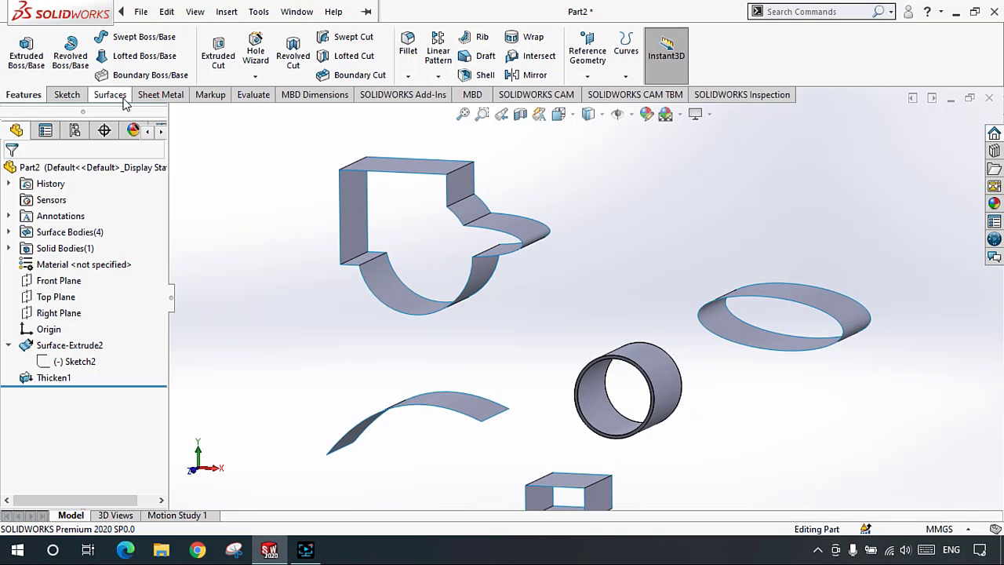
left_click(117, 94)
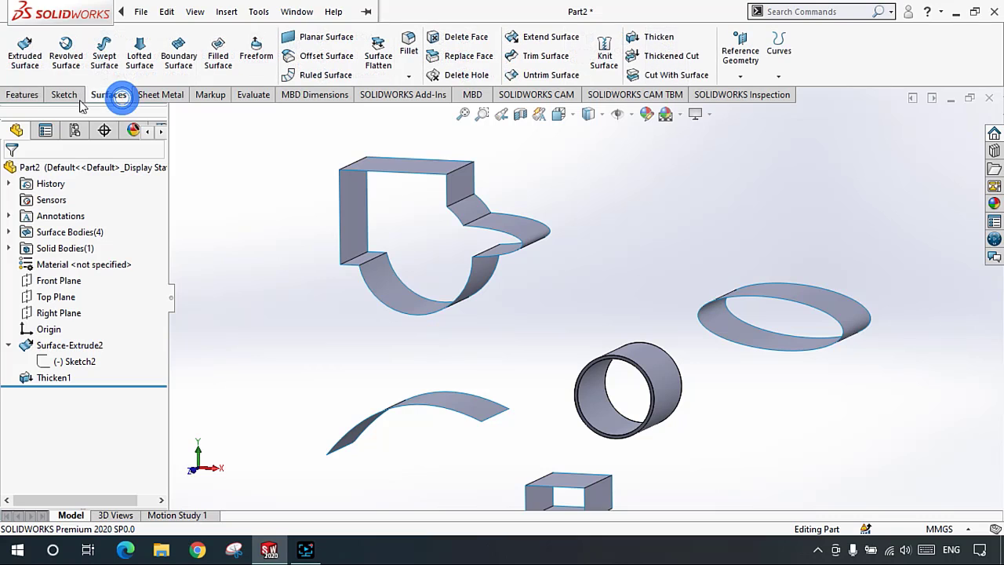
left_click(24, 95)
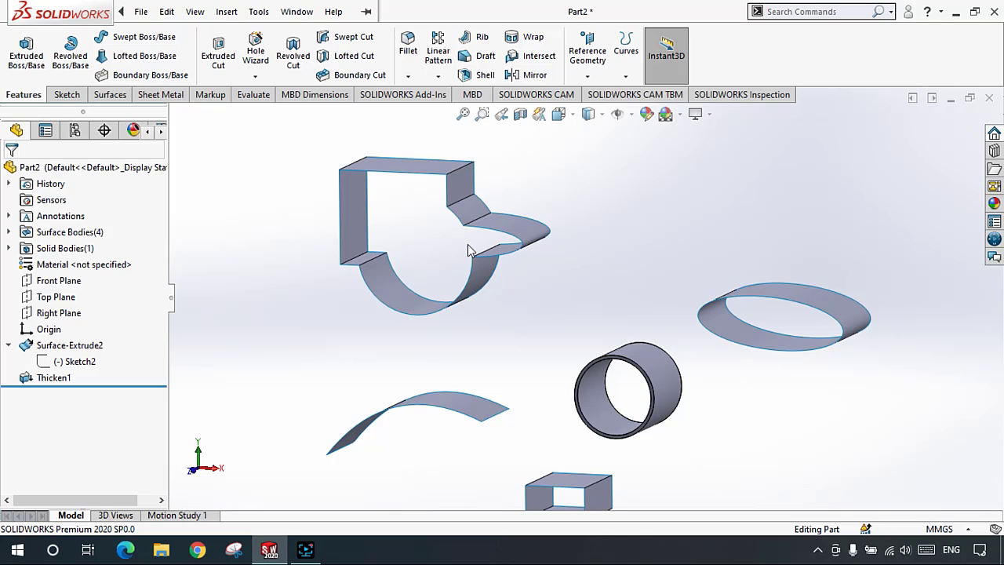
left_click(538, 293)
left_click(109, 94)
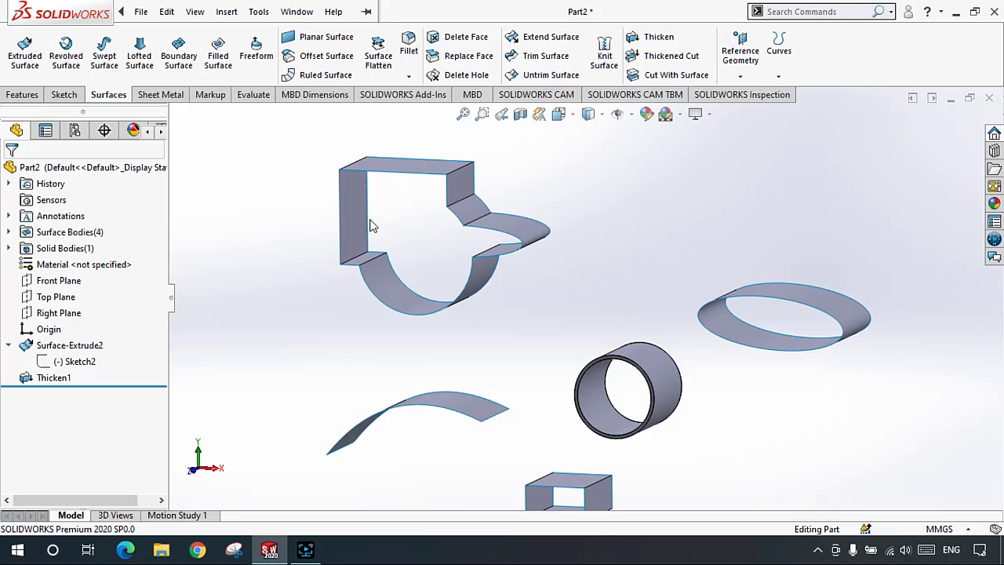
left_click(404, 293)
left_click(278, 276)
scroll(655, 232, "down", 1)
scroll(556, 340, "up", 3)
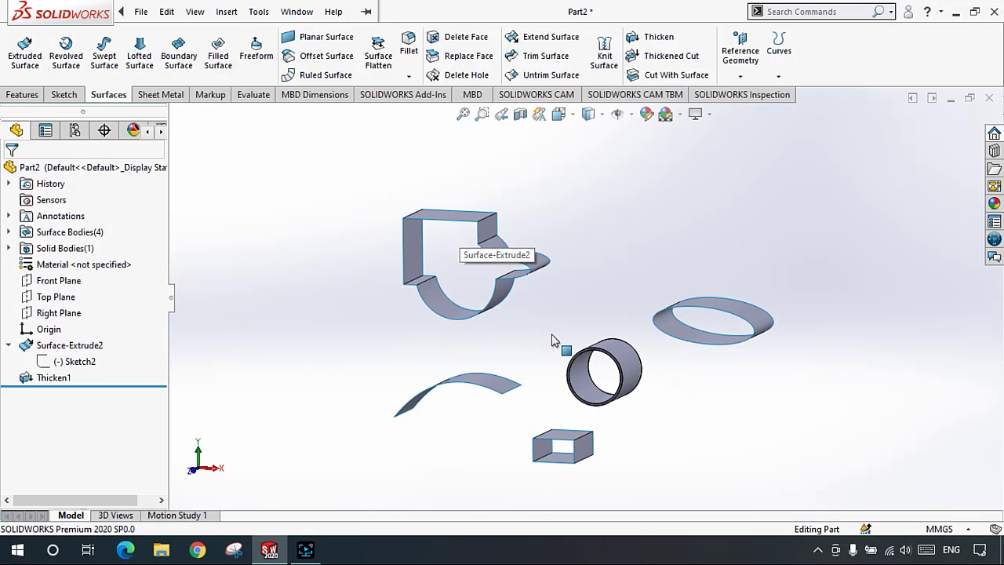
scroll(551, 333, "down", 1)
scroll(597, 227, "down", 1)
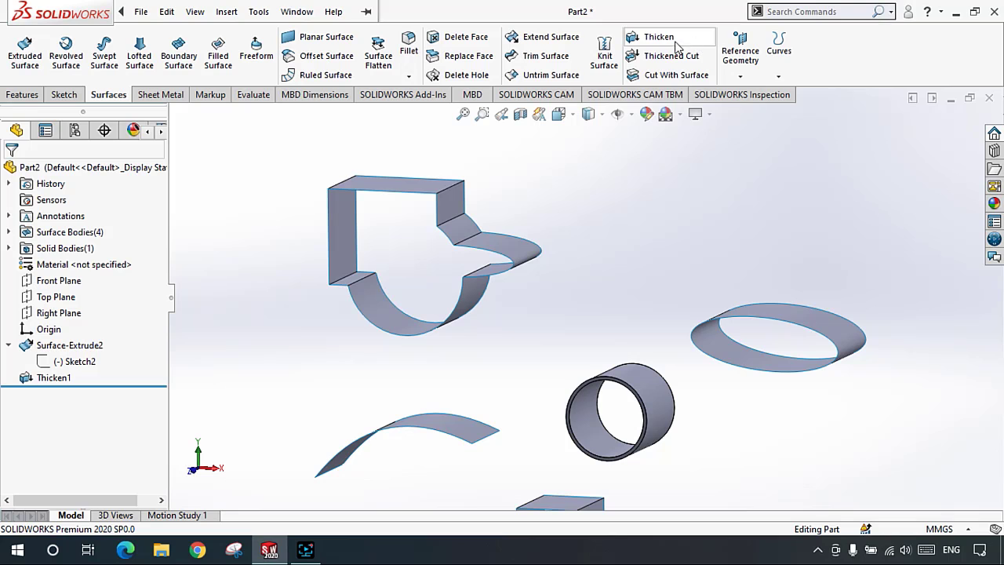
left_click(333, 11)
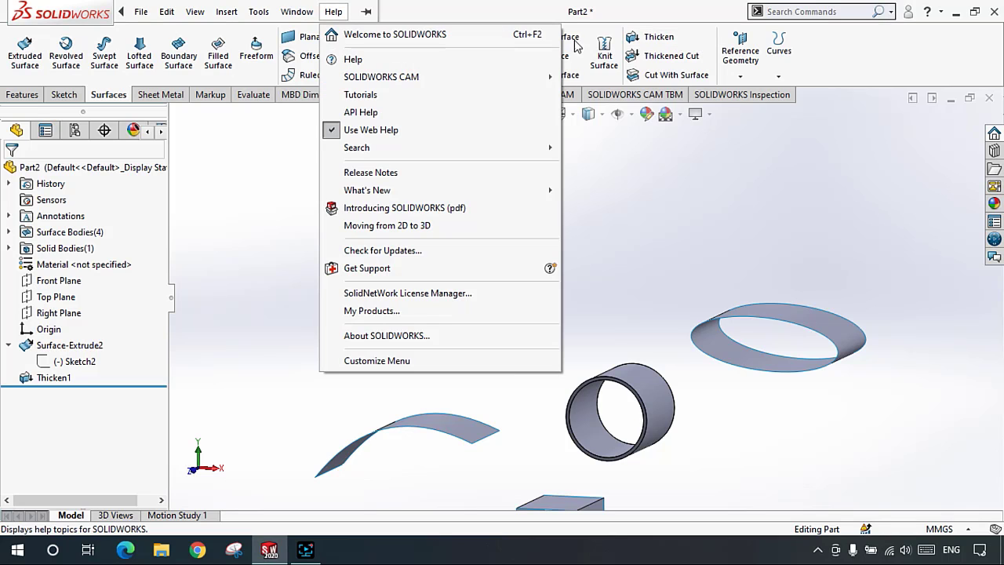
left_click(220, 132)
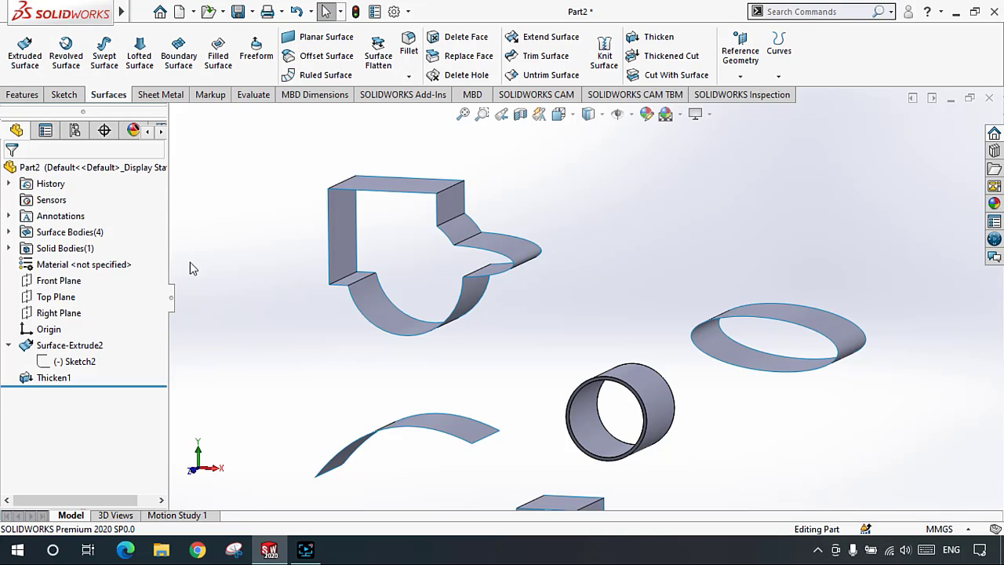
key("f")
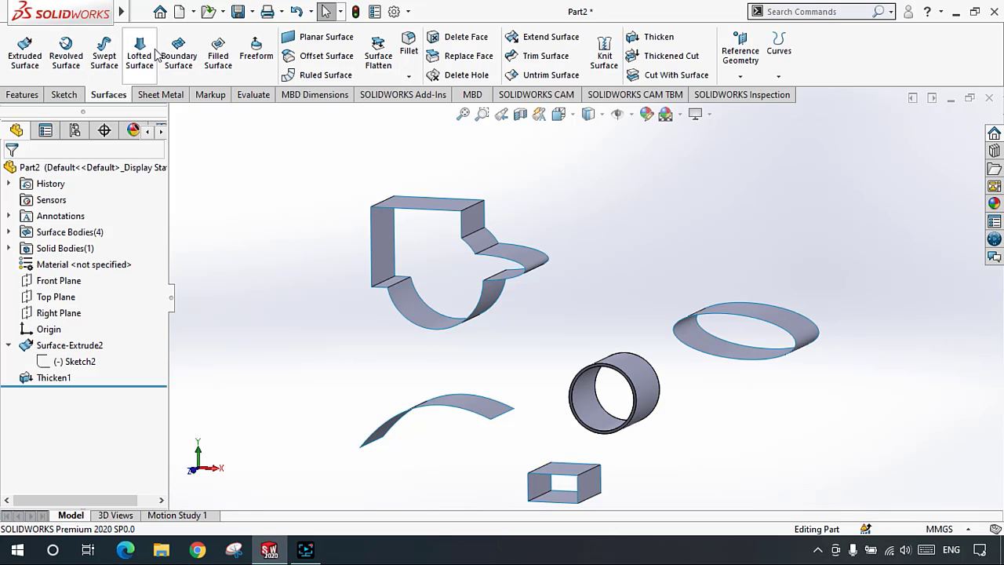
left_click(20, 94)
left_click(110, 94)
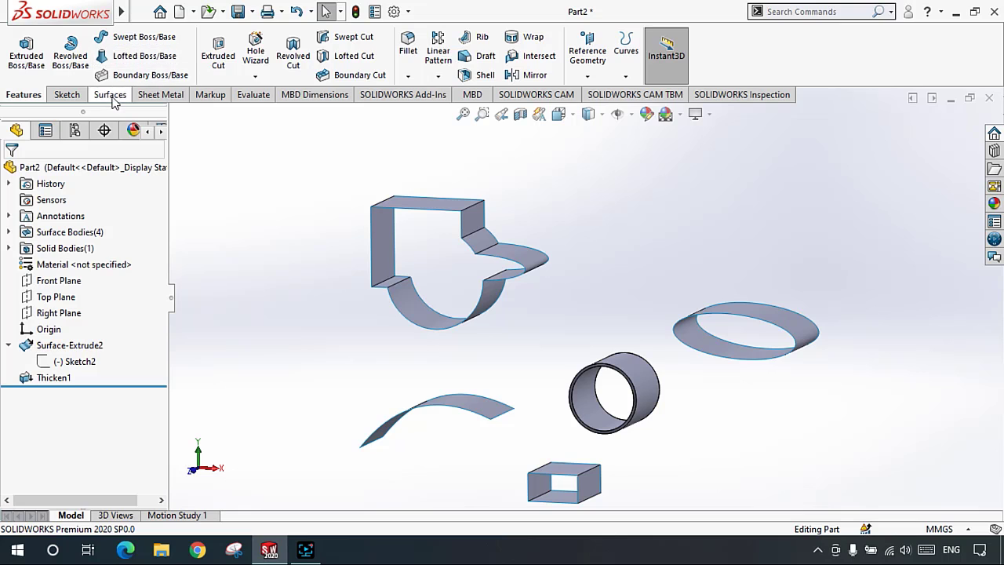
Step: Delete the Thicken feature, the surface extrusion and its sketch to empty the part
left_click(34, 378)
key("Delete")
key("Return")
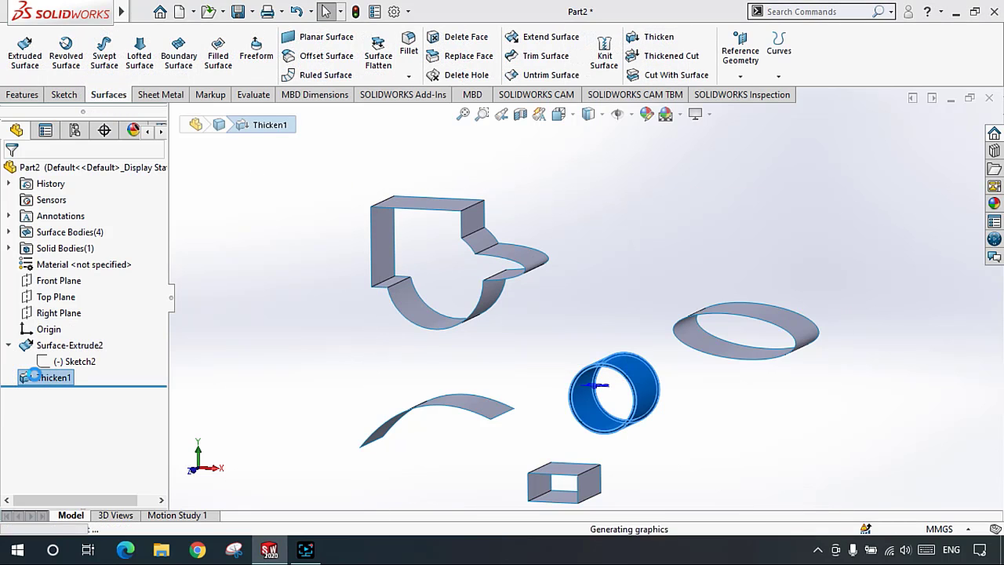
left_click(71, 330)
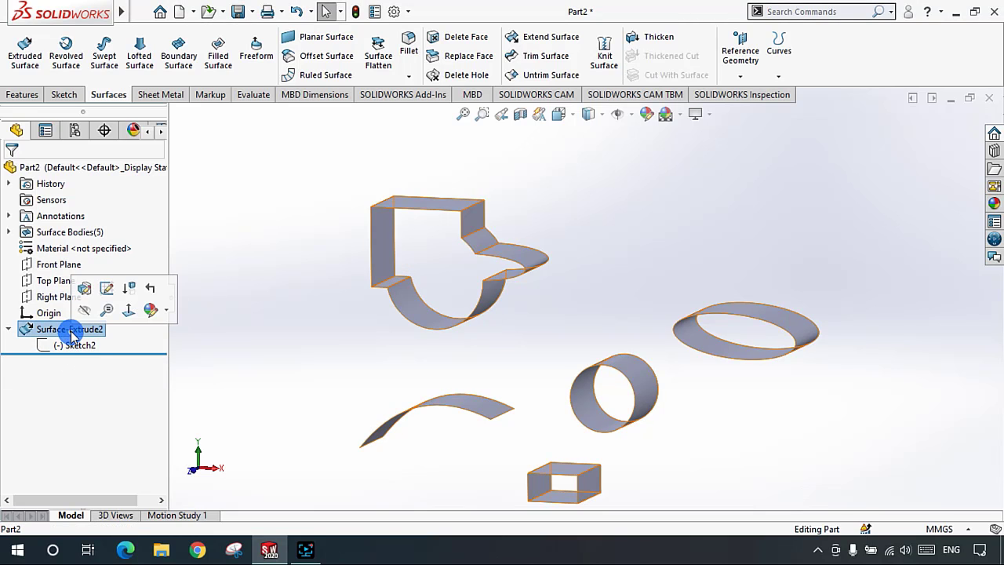
key("Delete")
key("Return")
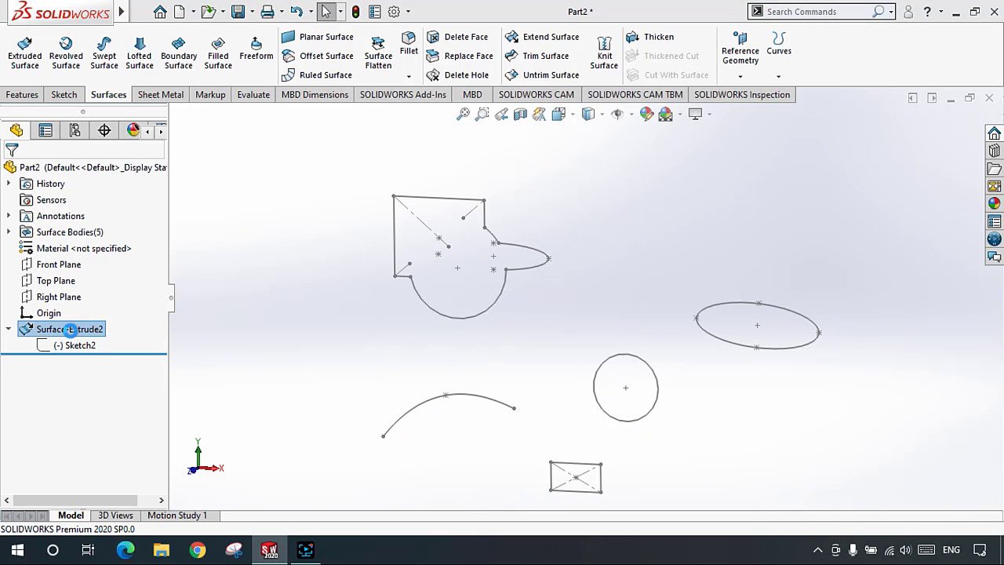
left_click(66, 310)
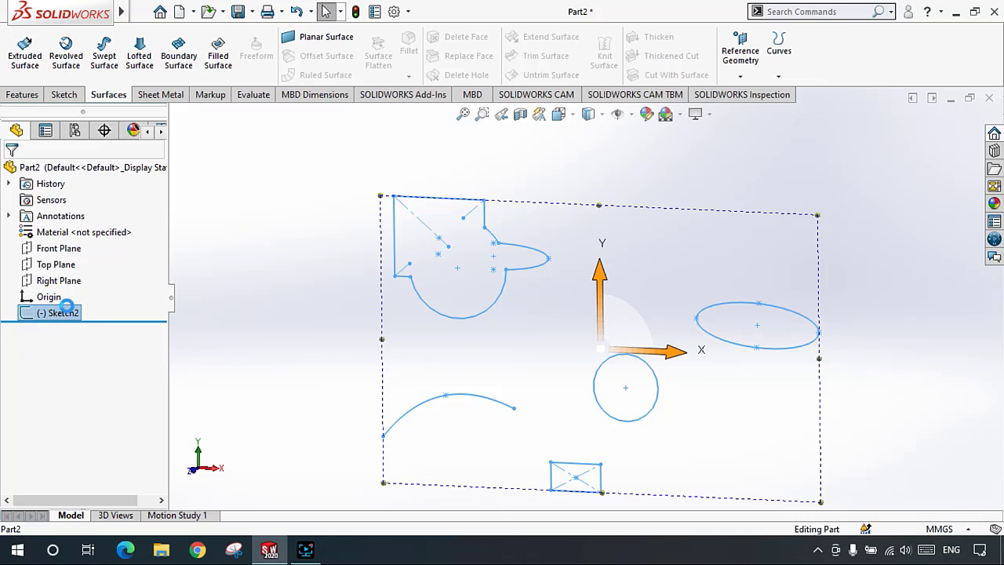
key("Delete")
key("Return")
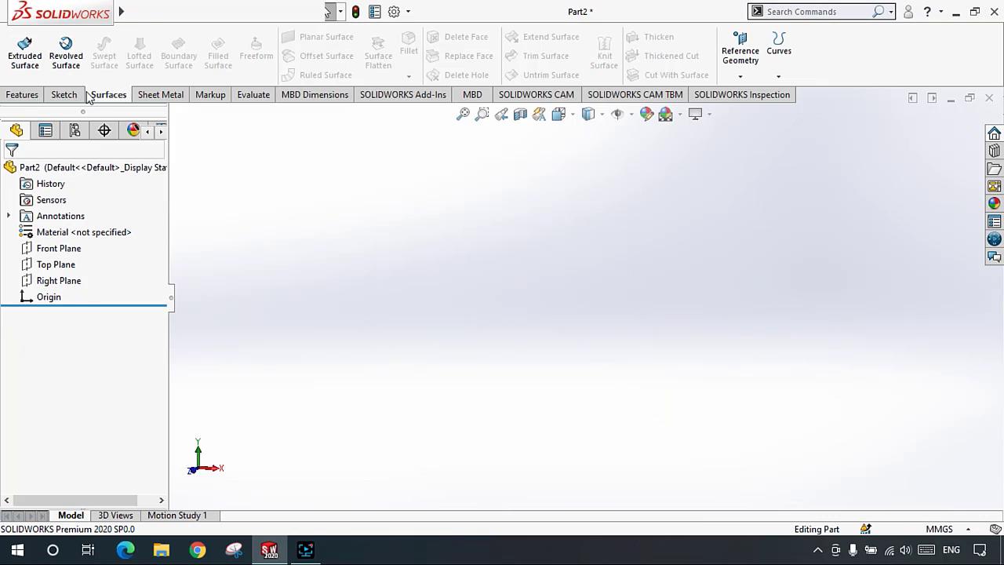
Step: Start a new sketch on the Front Plane
left_click(54, 249)
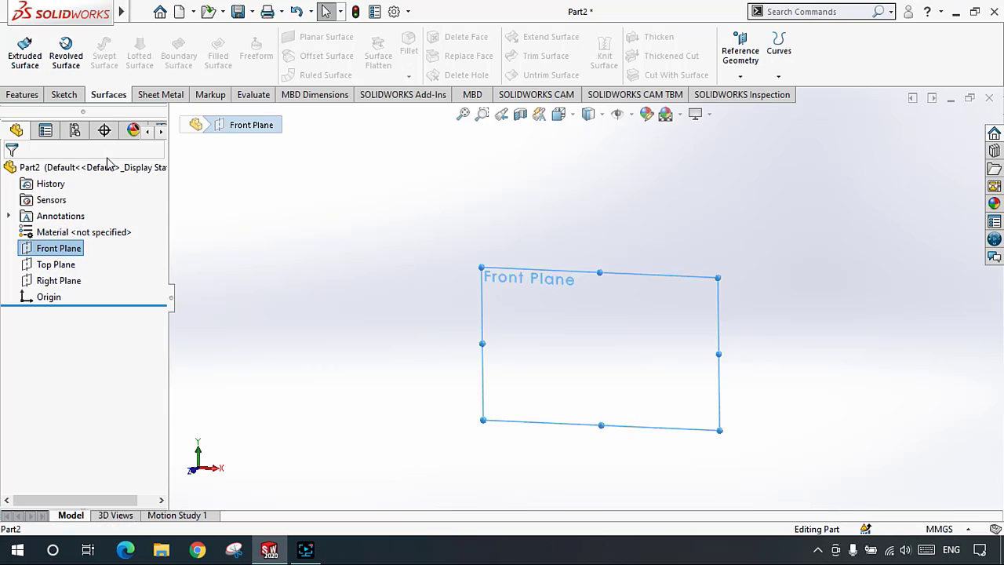
left_click(64, 94)
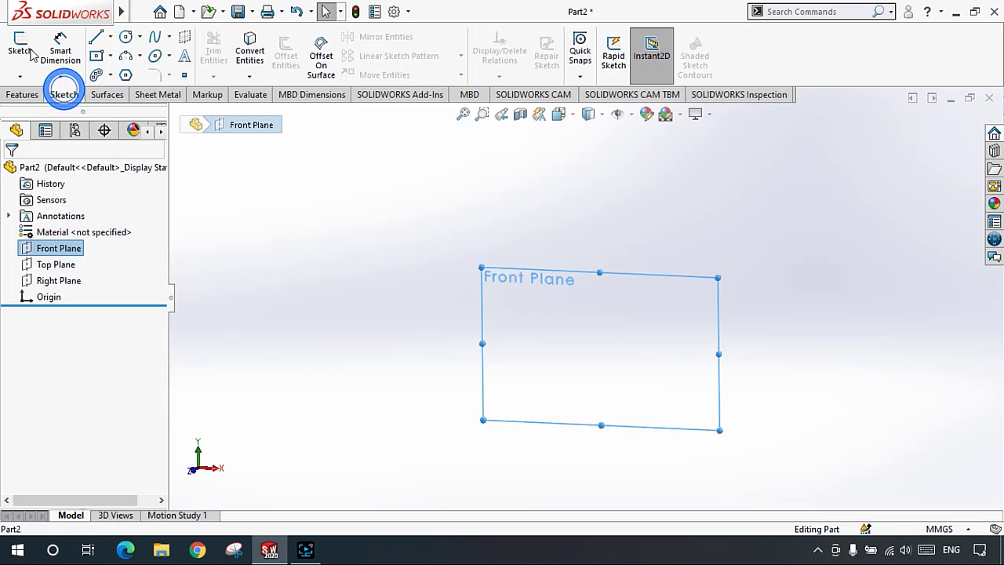
left_click(22, 47)
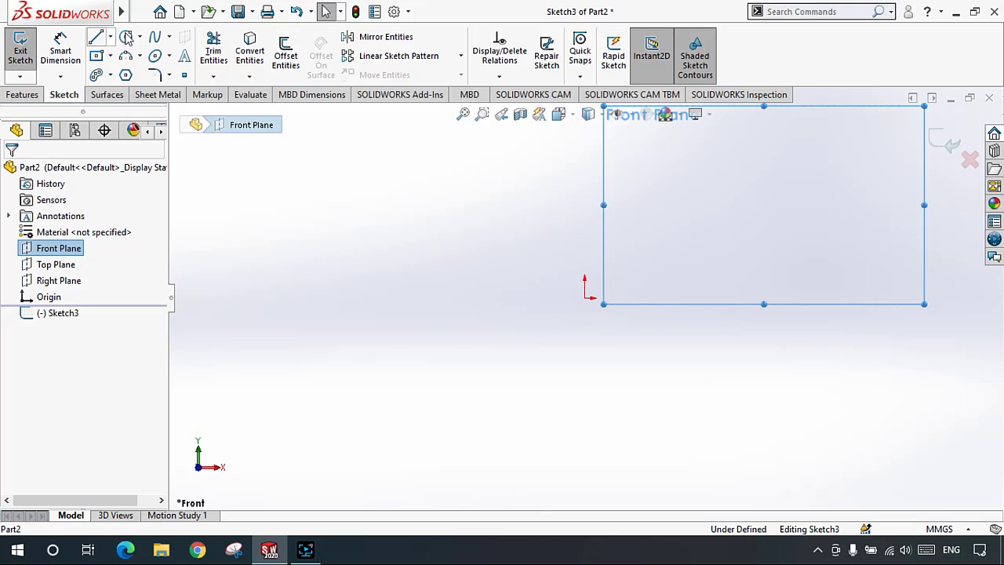
scroll(637, 179, "up", 1)
scroll(806, 206, "down", 4)
scroll(793, 203, "up", 2)
scroll(791, 204, "down", 1)
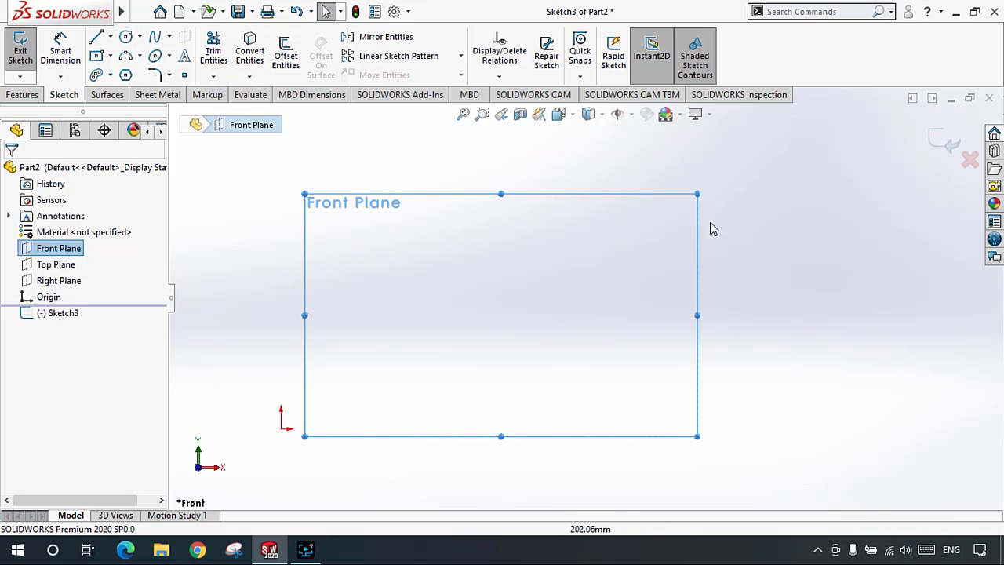
Step: Sketch a vertical centerline ending at the origin, then leave the line command
left_click(125, 37)
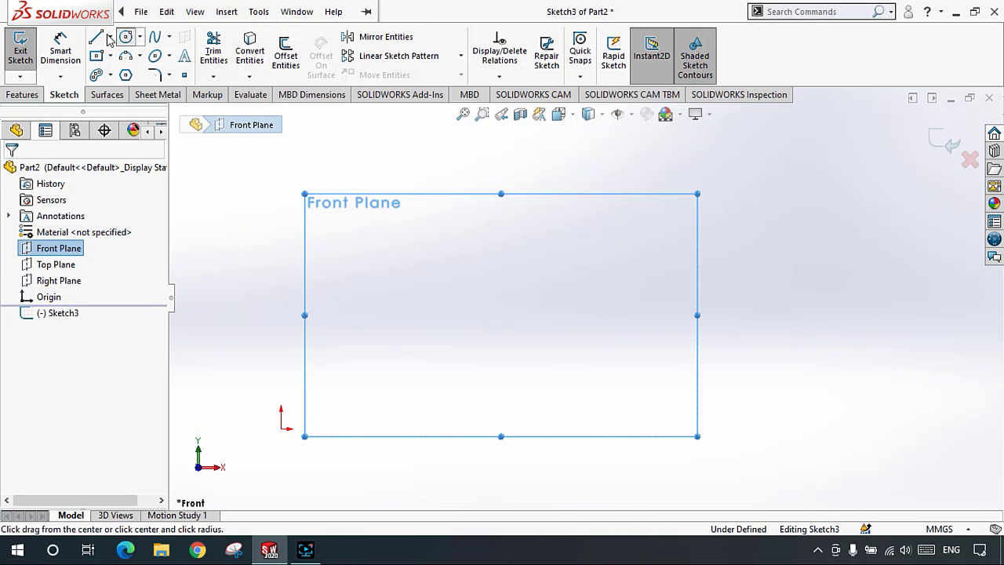
left_click(11, 170)
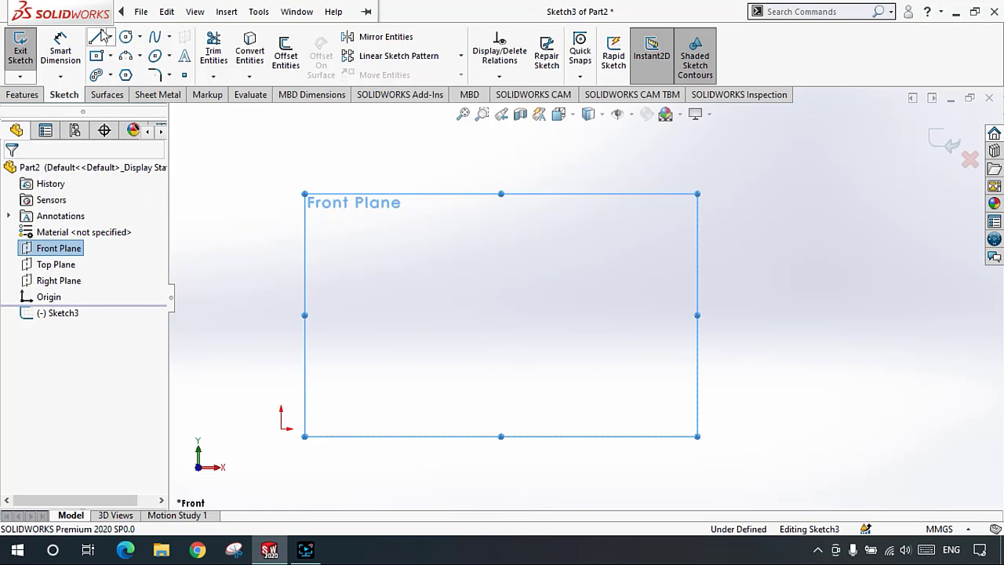
left_click(110, 36)
left_click(118, 75)
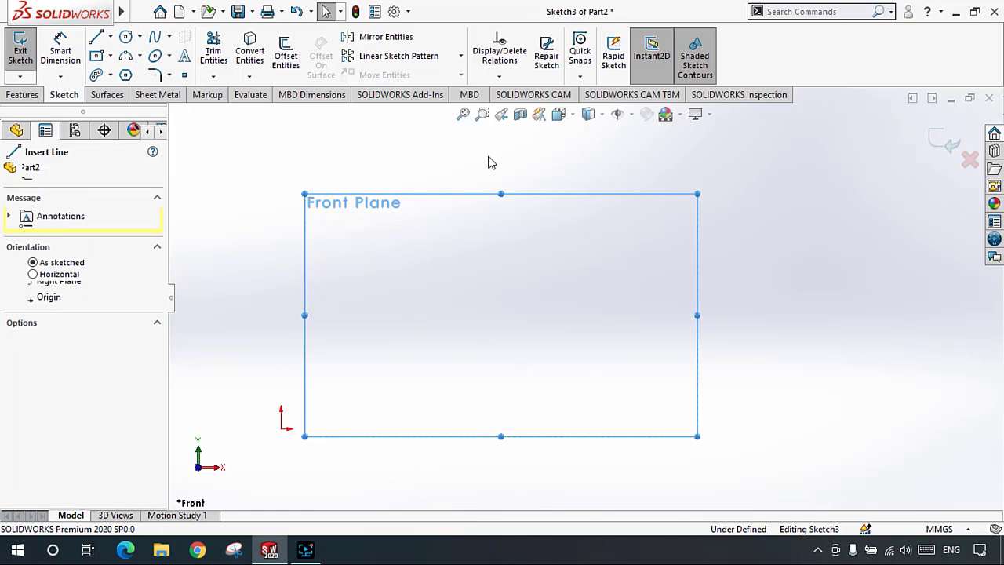
left_click(279, 156)
left_click(281, 407)
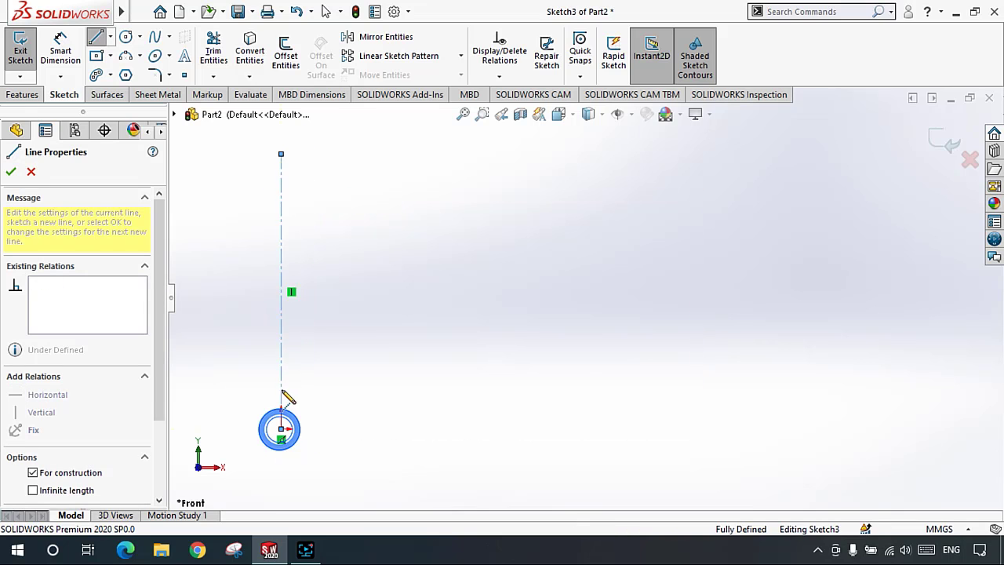
scroll(257, 373, "up", 2)
scroll(253, 314, "down", 3)
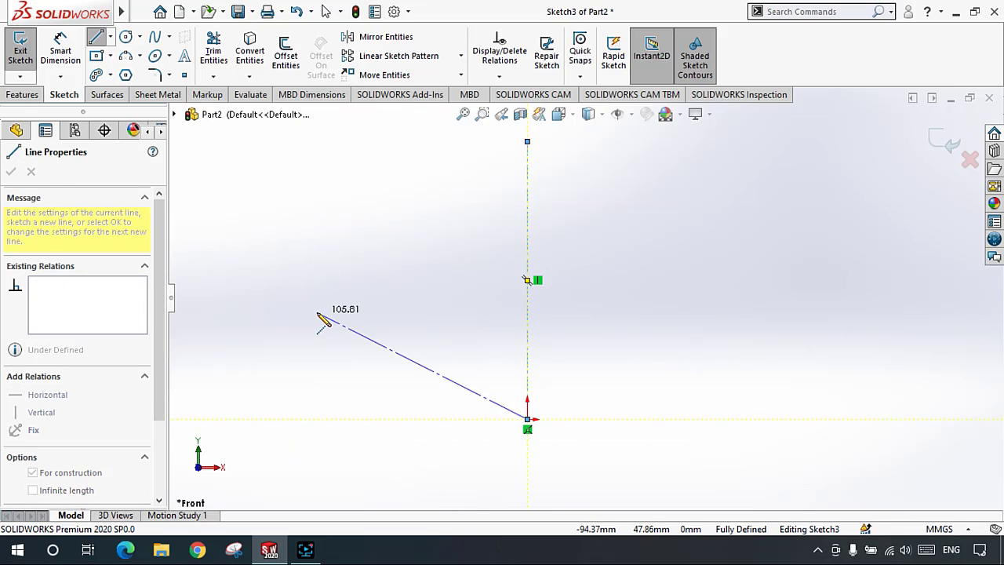
key("Escape")
key("Escape")
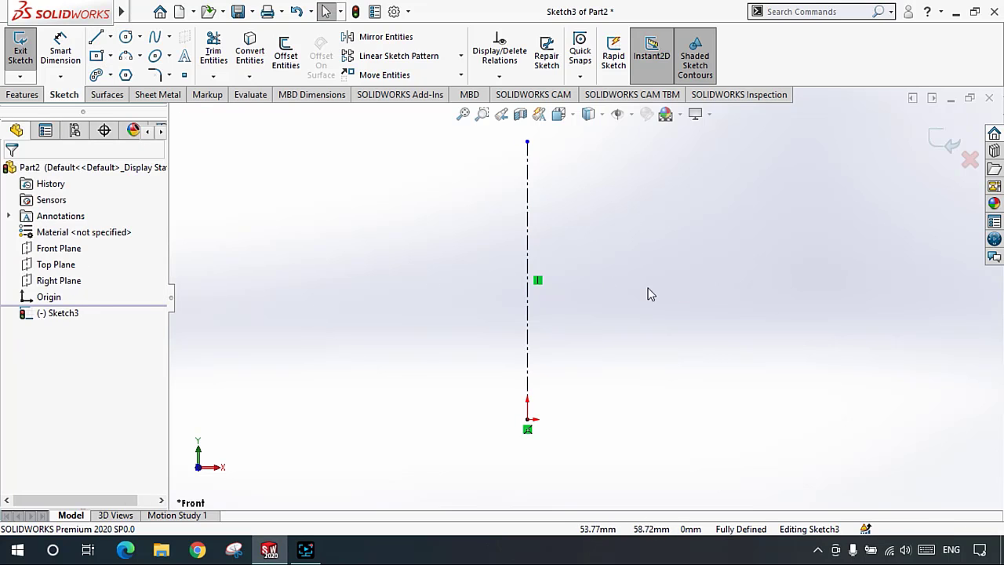
Step: Sketch a five-point spline starting on the centerline about 29 mm above the origin, running outward, up and curling back inward
left_click(156, 37)
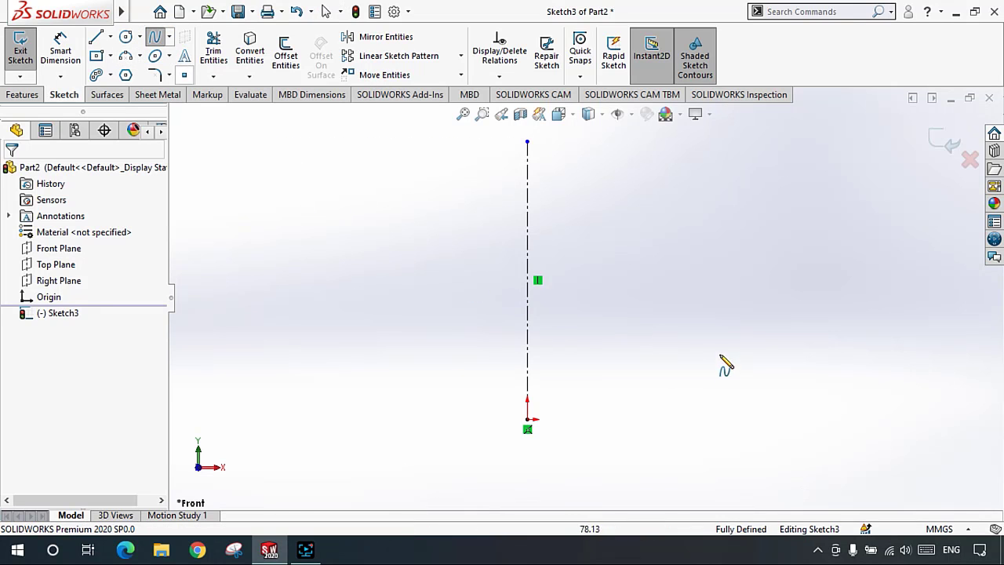
left_click(527, 353)
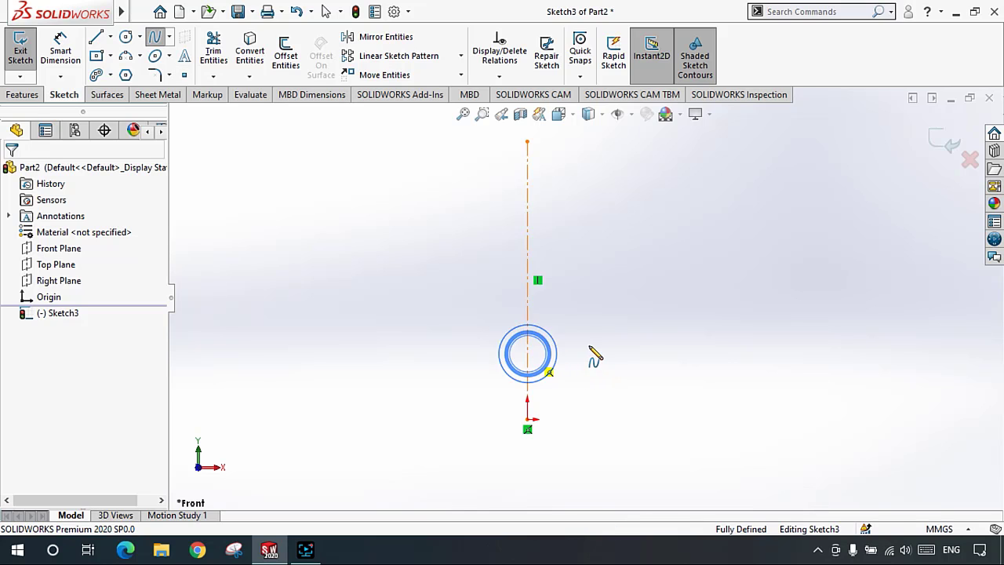
left_click(629, 351)
left_click(737, 375)
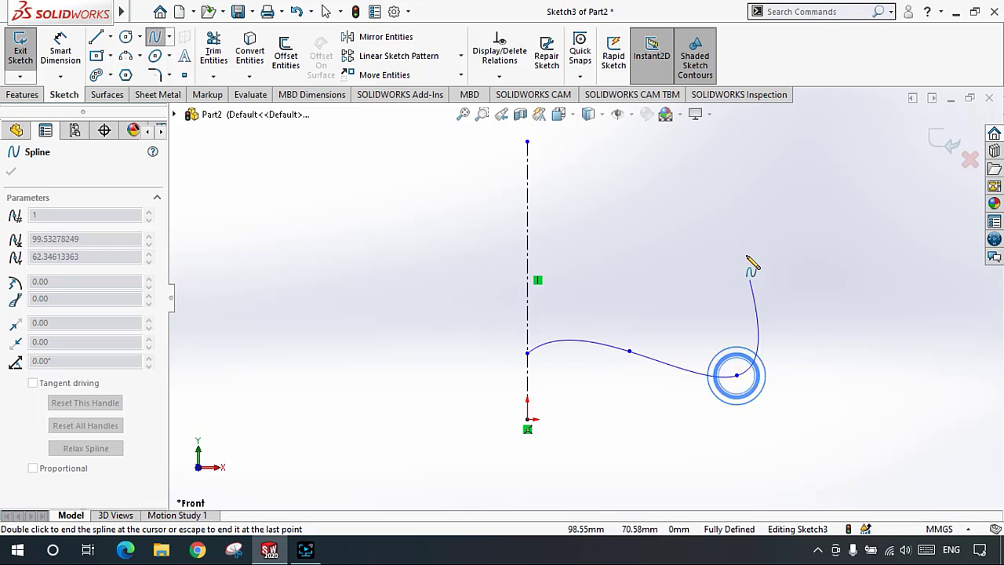
left_click(714, 203)
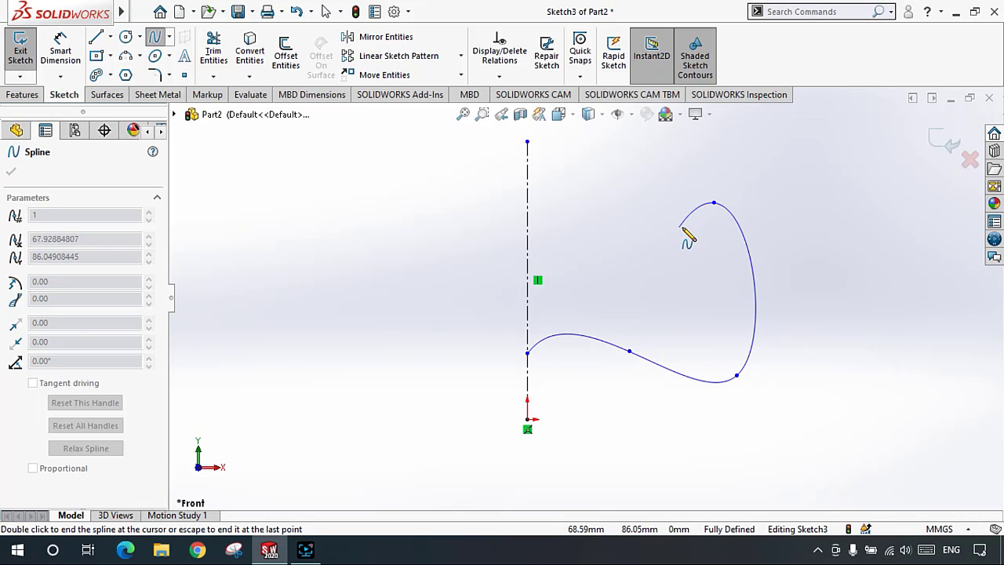
left_click(689, 229)
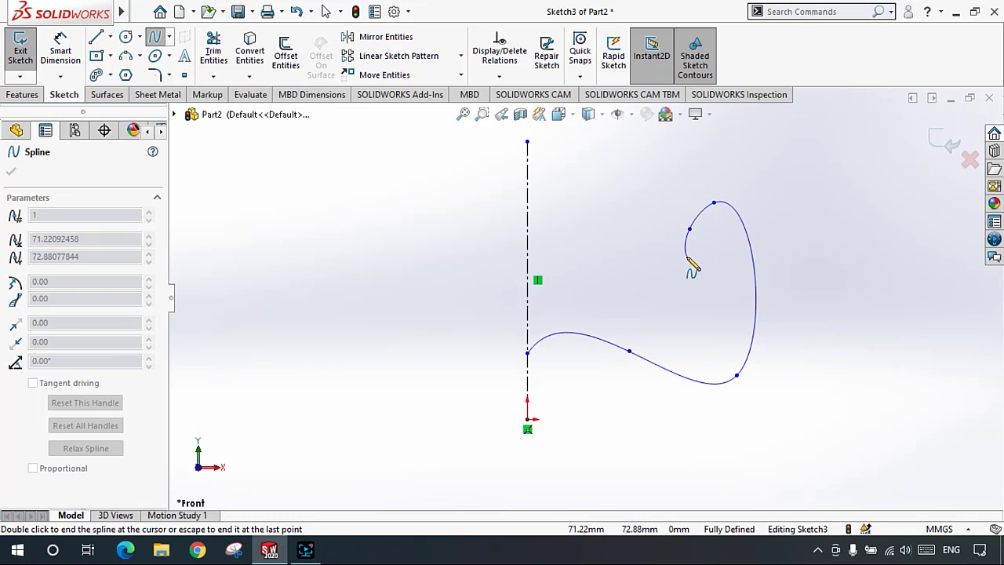
key("Escape")
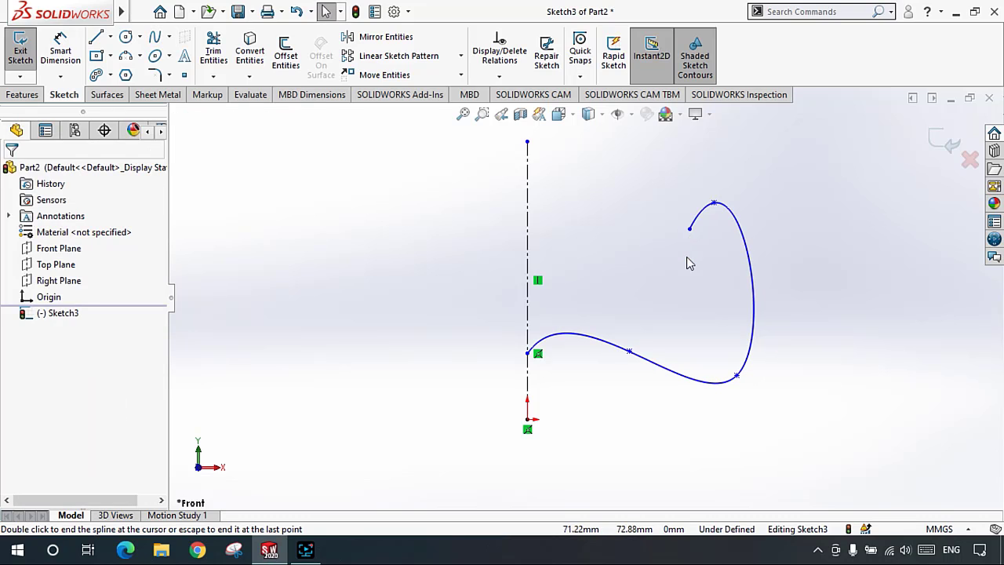
Step: Flatten the tangent handle at the spline's centerline end and add a Horizontal relation to it
scroll(596, 339, "down", 3)
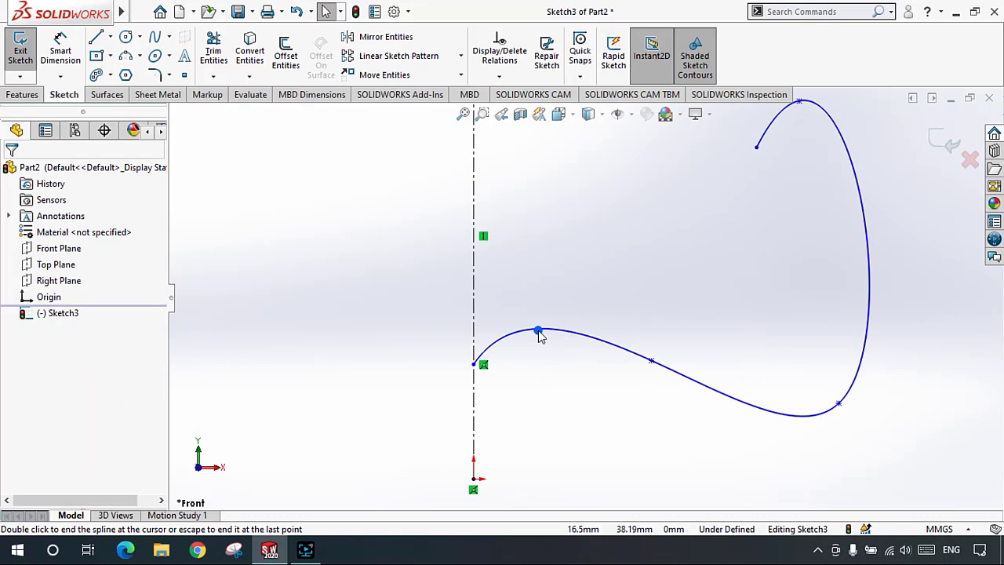
left_click(538, 331)
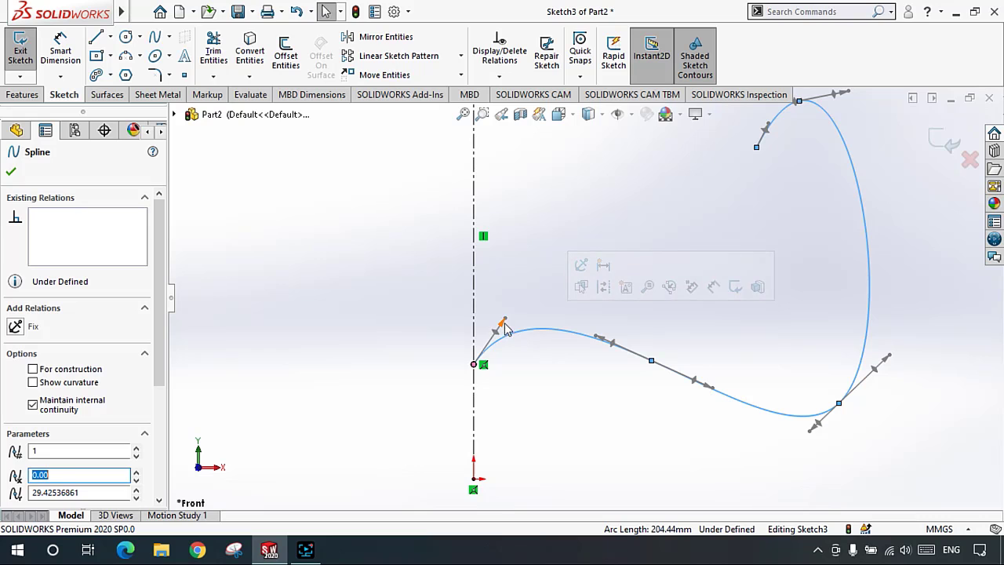
left_click_drag(503, 323, 517, 354)
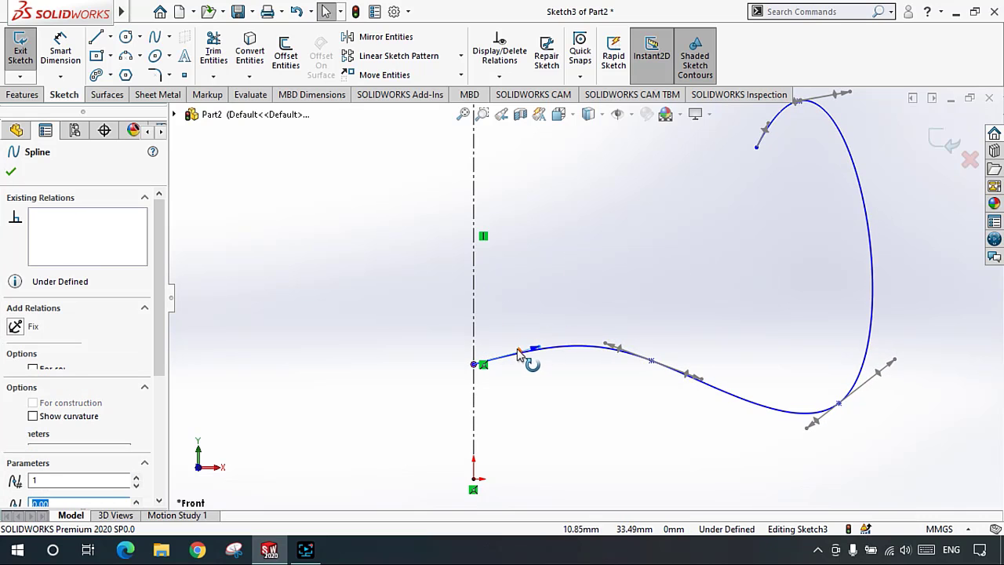
scroll(525, 353, "down", 3)
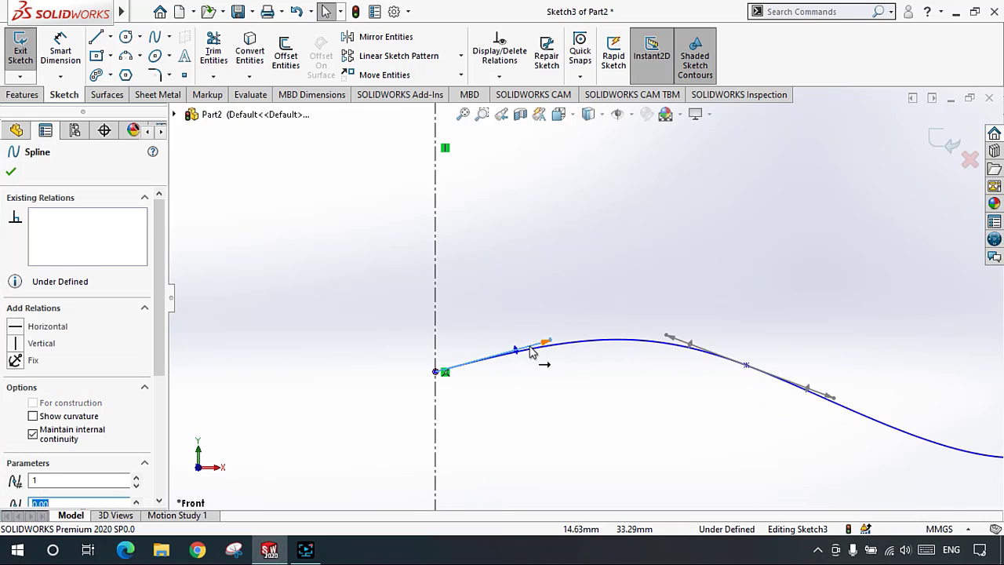
scroll(579, 354, "up", 2)
scroll(560, 351, "down", 3)
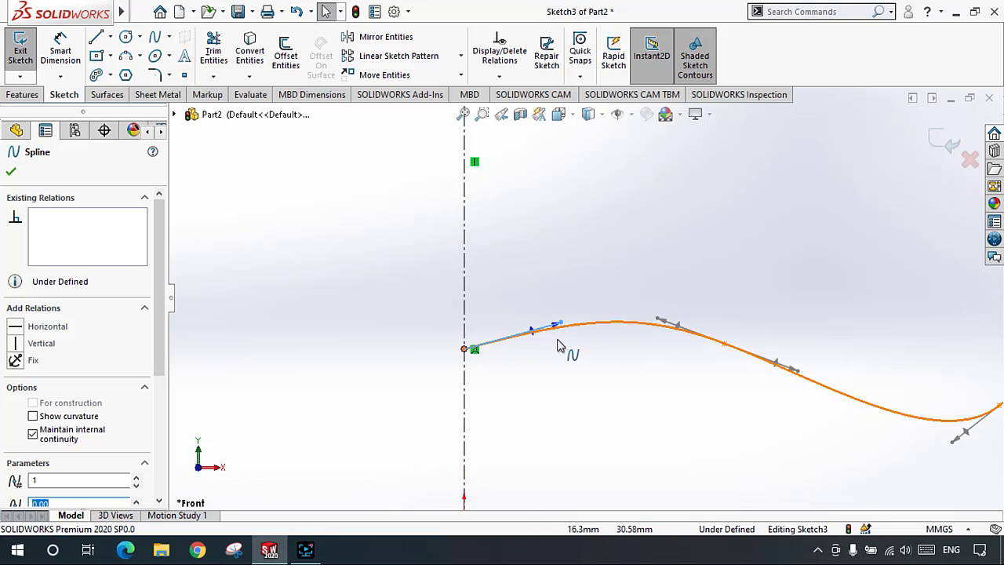
left_click(520, 323)
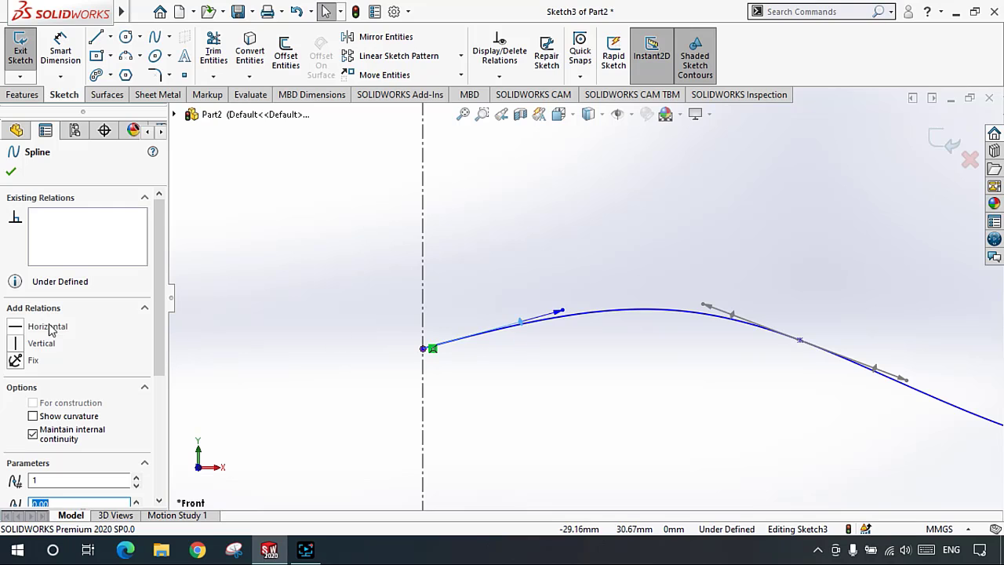
left_click(17, 327)
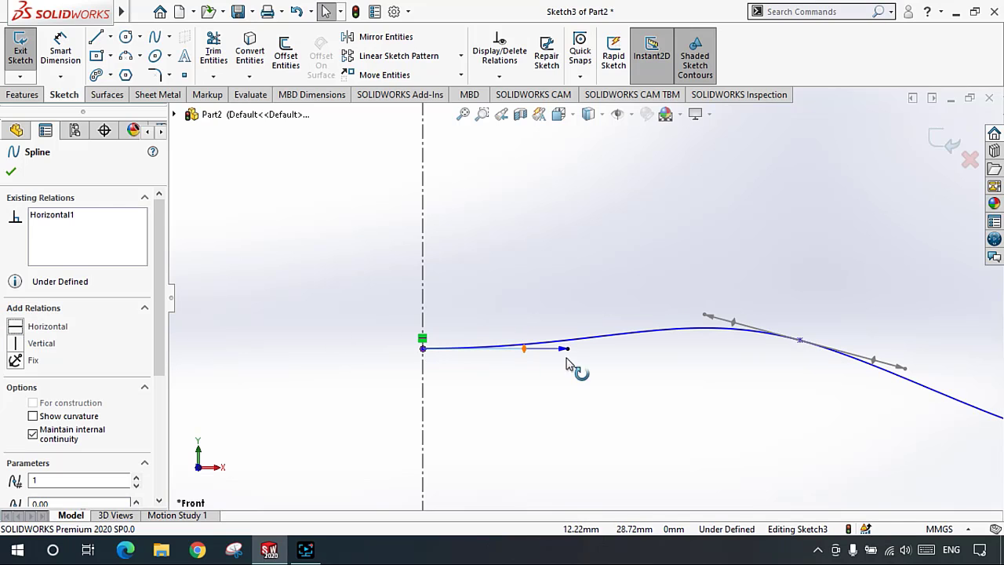
left_click(535, 379)
Step: Examine the spline's horizontal tangency where it meets the centerline and the overall profile shape
scroll(465, 347, "down", 1)
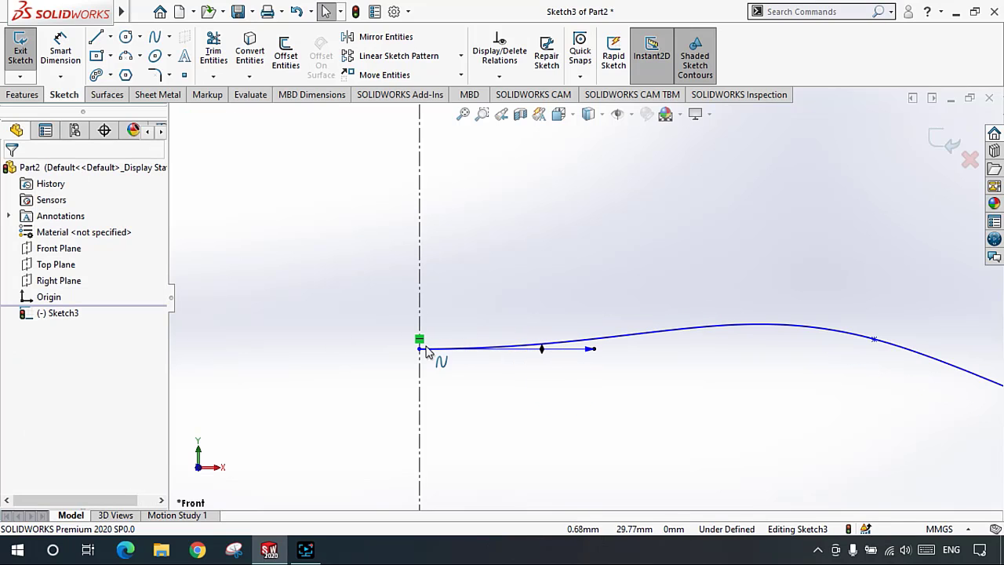
scroll(705, 310, "up", 3)
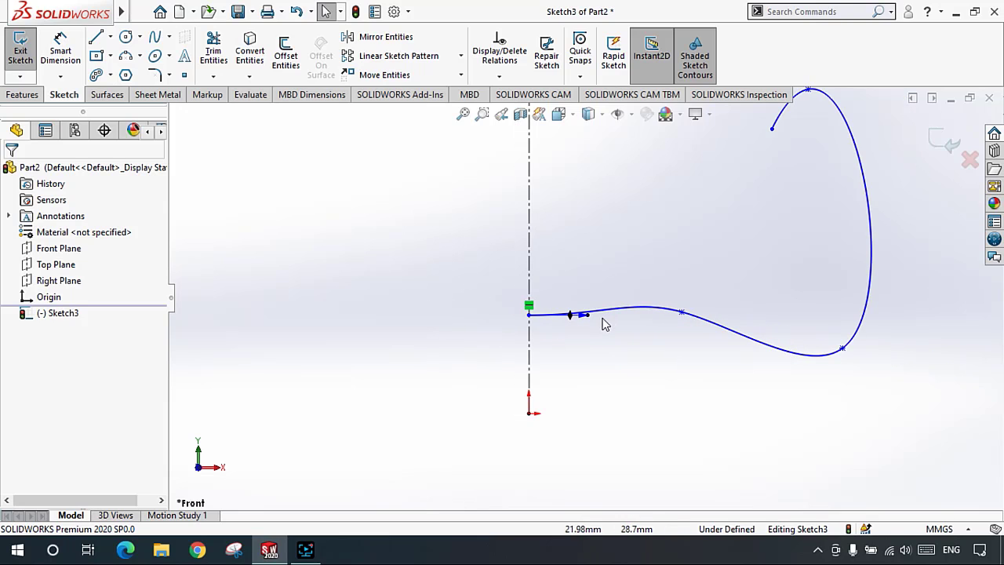
scroll(604, 324, "down", 2)
scroll(502, 314, "down", 3)
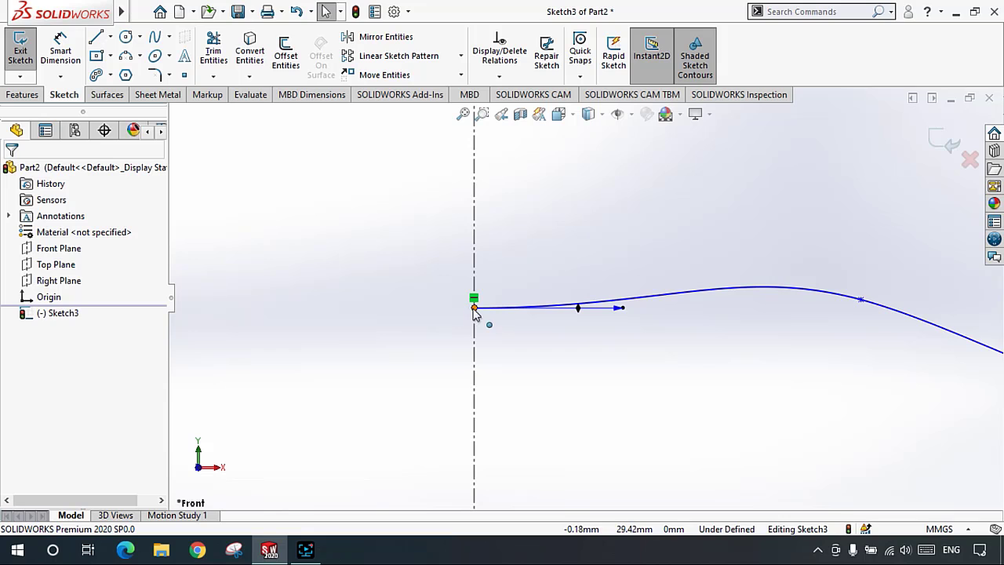
scroll(593, 272, "up", 3)
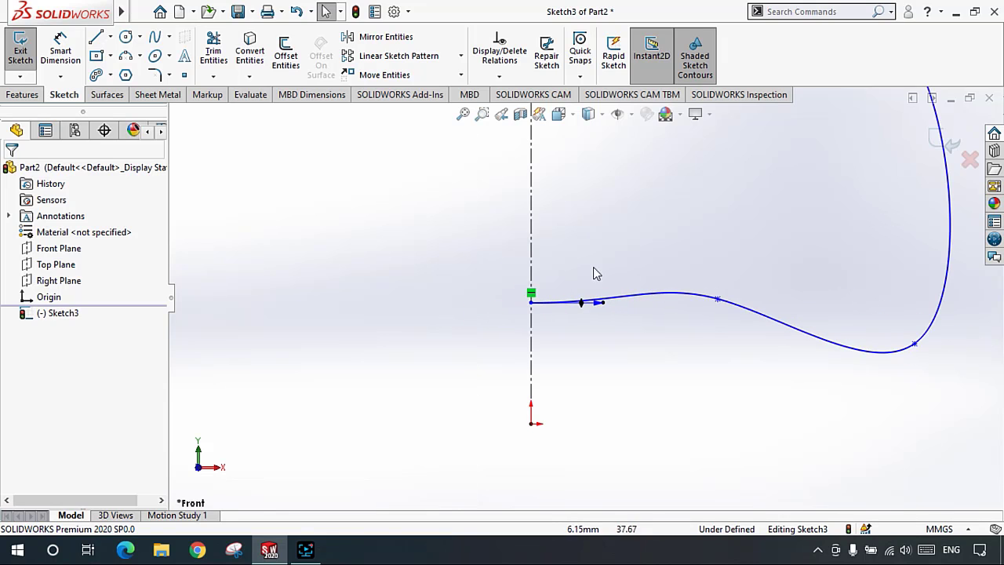
scroll(593, 271, "up", 3)
scroll(642, 248, "down", 5)
scroll(599, 280, "up", 1)
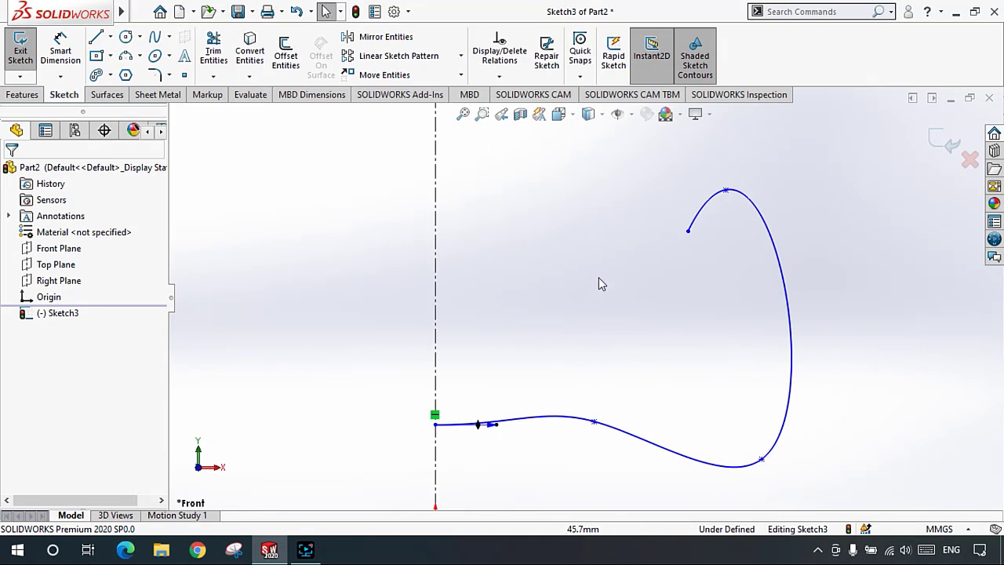
scroll(580, 296, "up", 1)
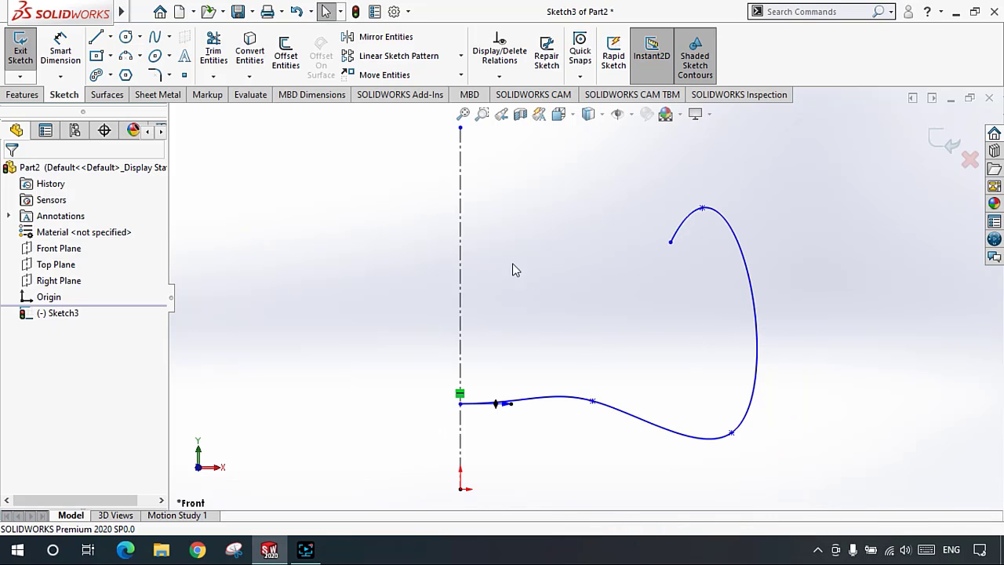
key("z")
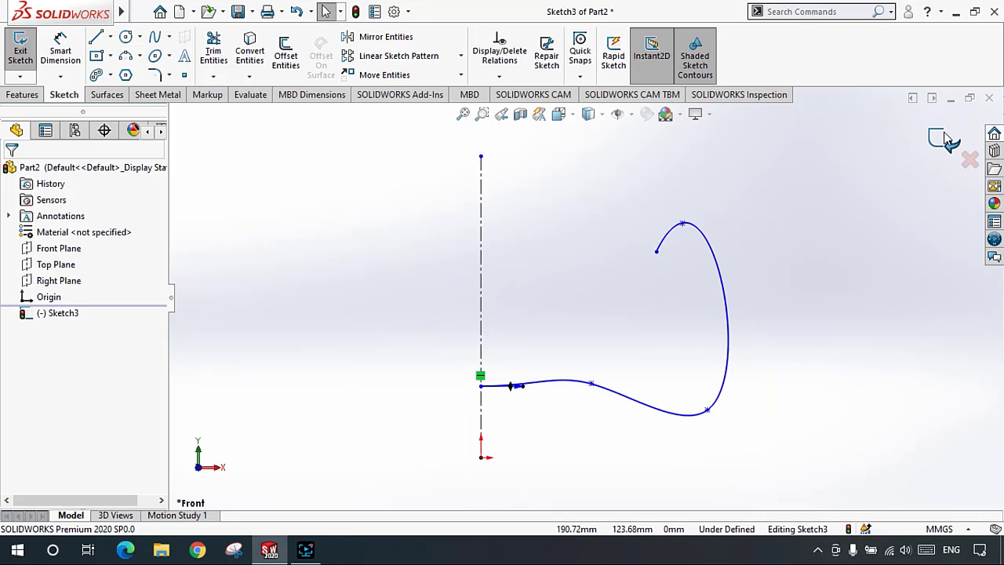
Step: Exit the sketch and create a Revolved Surface of the spline profile through 360° about the vertical centerline
left_click(945, 138)
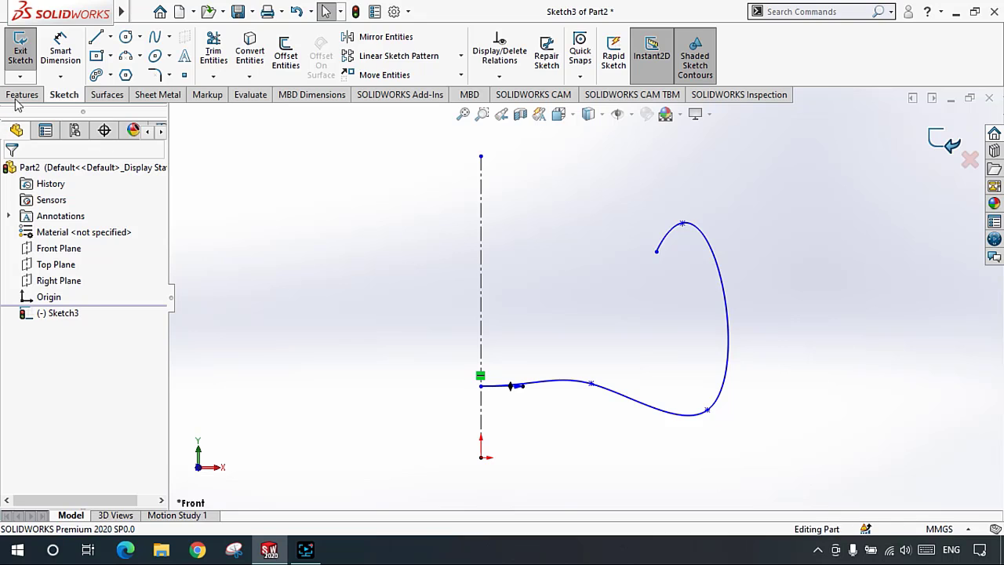
left_click(107, 95)
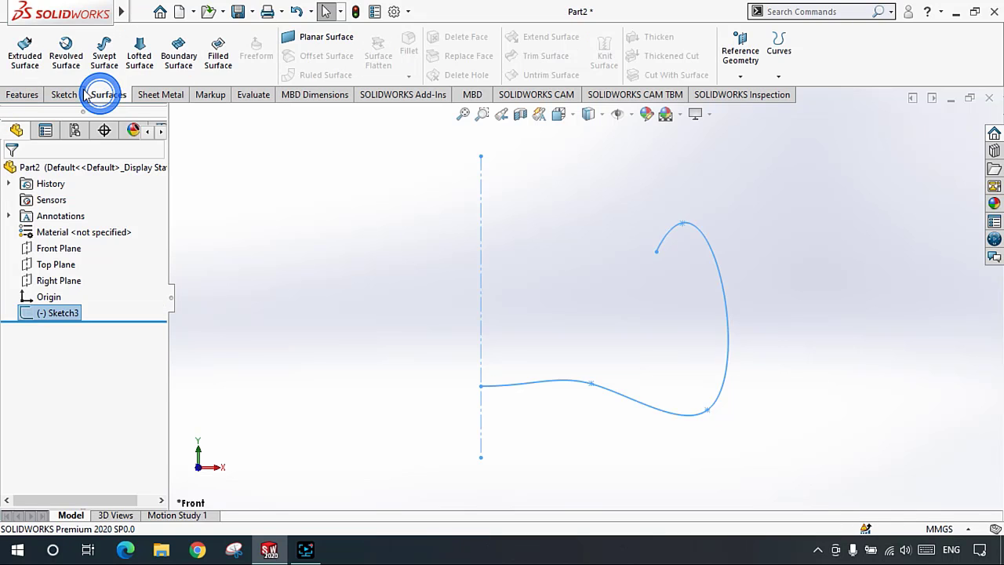
left_click(66, 52)
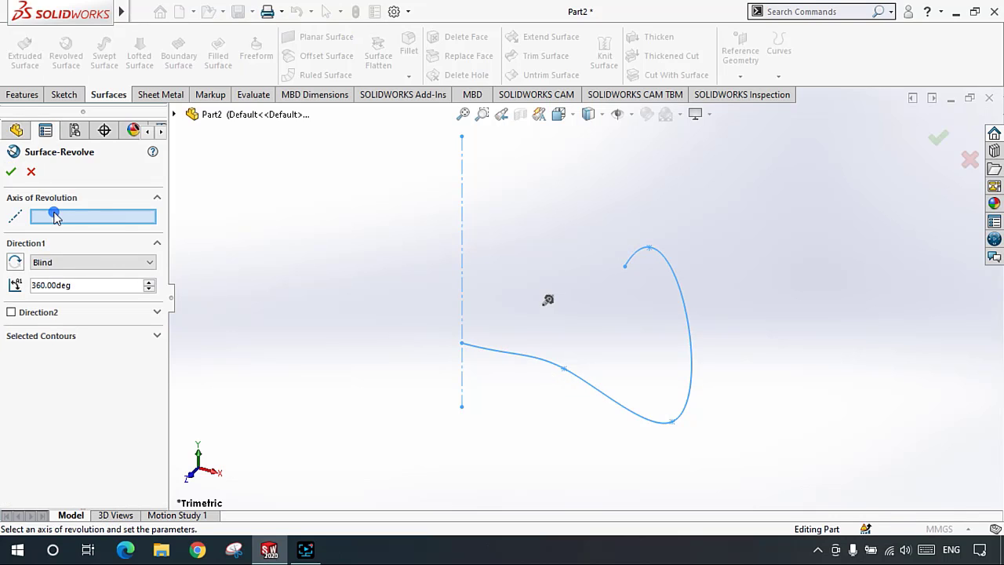
left_click(55, 216)
left_click(462, 263)
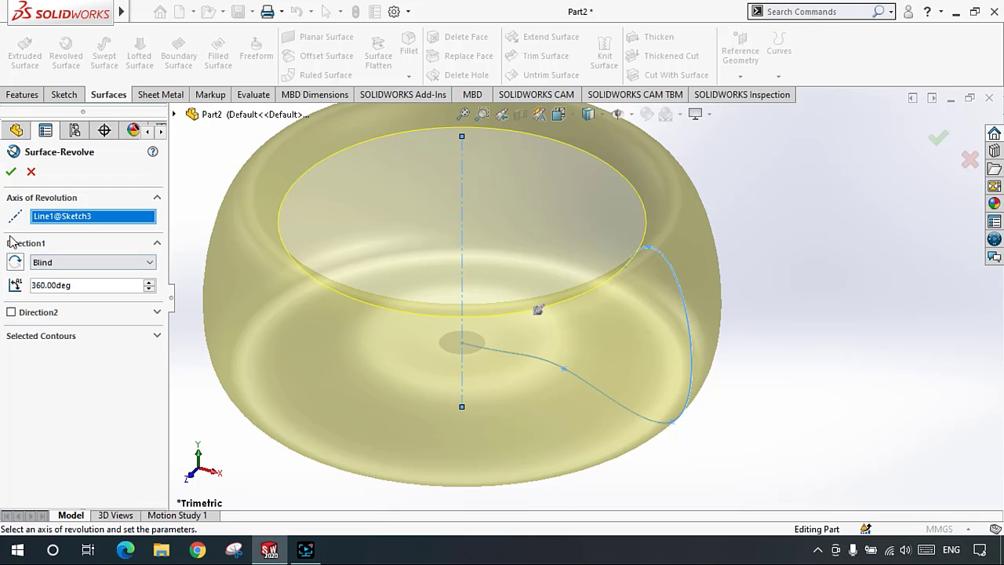
left_click(9, 173)
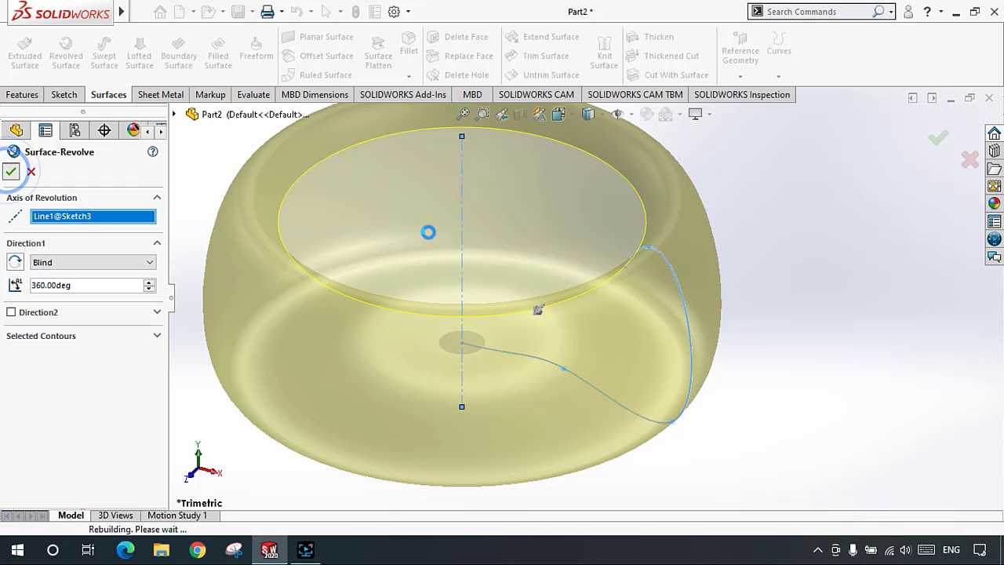
left_click(806, 212)
Step: Thicken the revolved bowl surface by 1 mm, using the side 1 direction
middle_click_drag(761, 233, 583, 363)
scroll(522, 236, "down", 4)
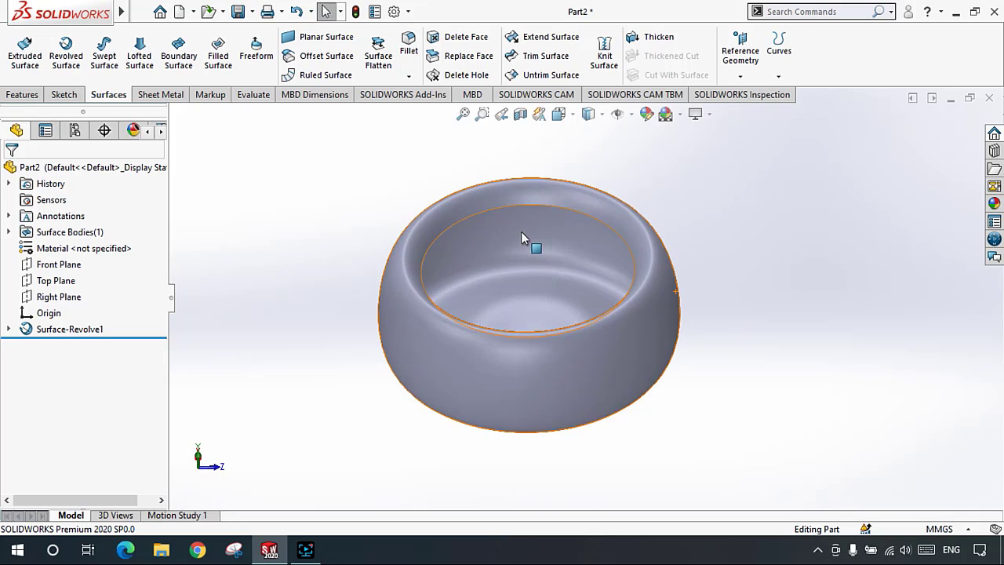
mouse_move(523, 333)
middle_mouse_down()
mouse_move(526, 296)
mouse_move(538, 337)
middle_mouse_up()
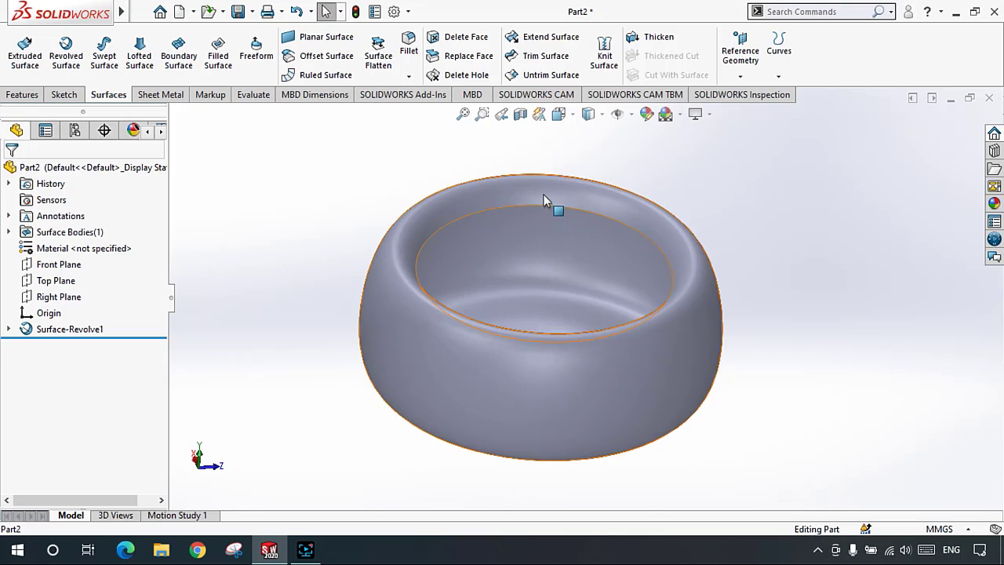
scroll(546, 188, "down", 1)
left_click(645, 37)
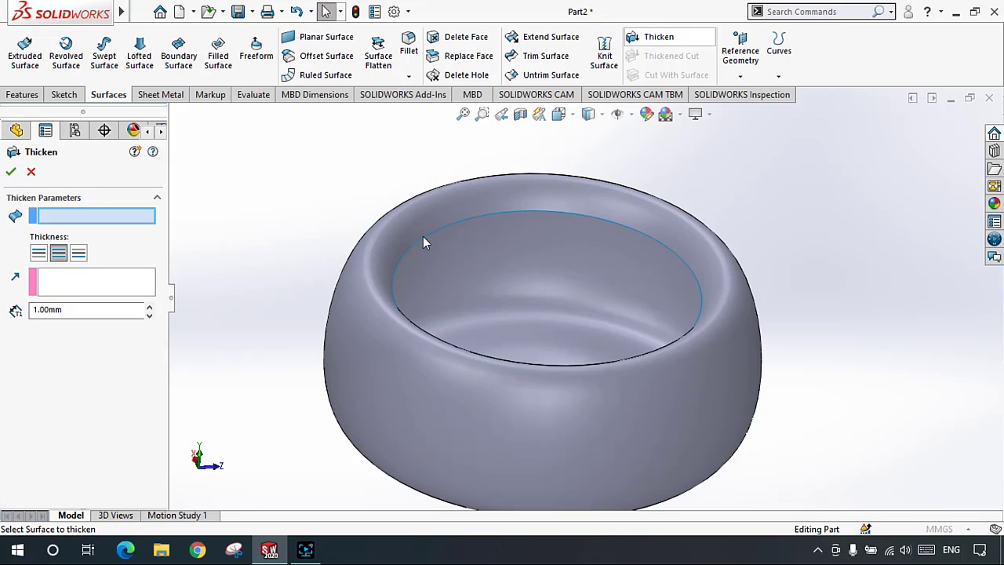
left_click(412, 316)
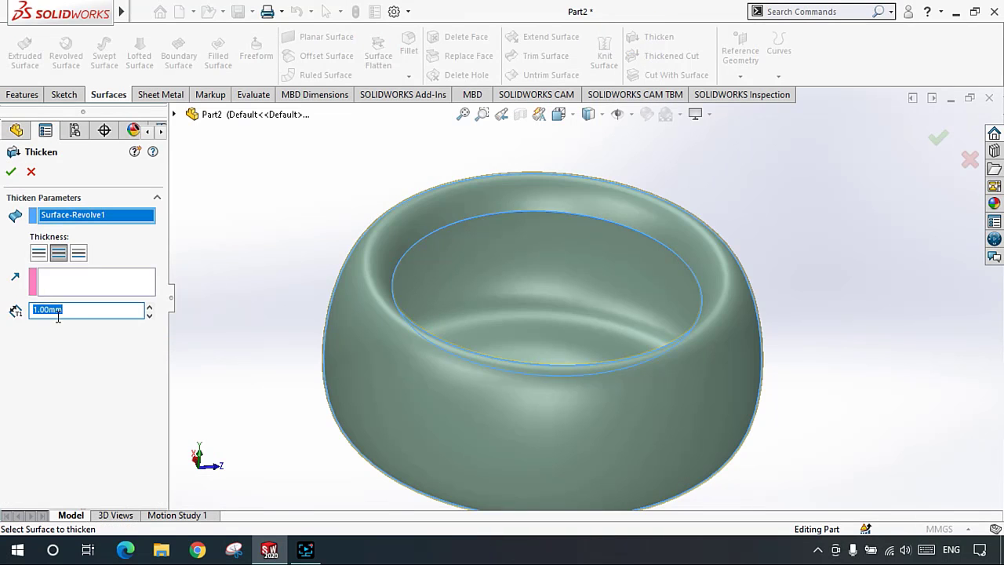
left_click(79, 254)
left_click(39, 254)
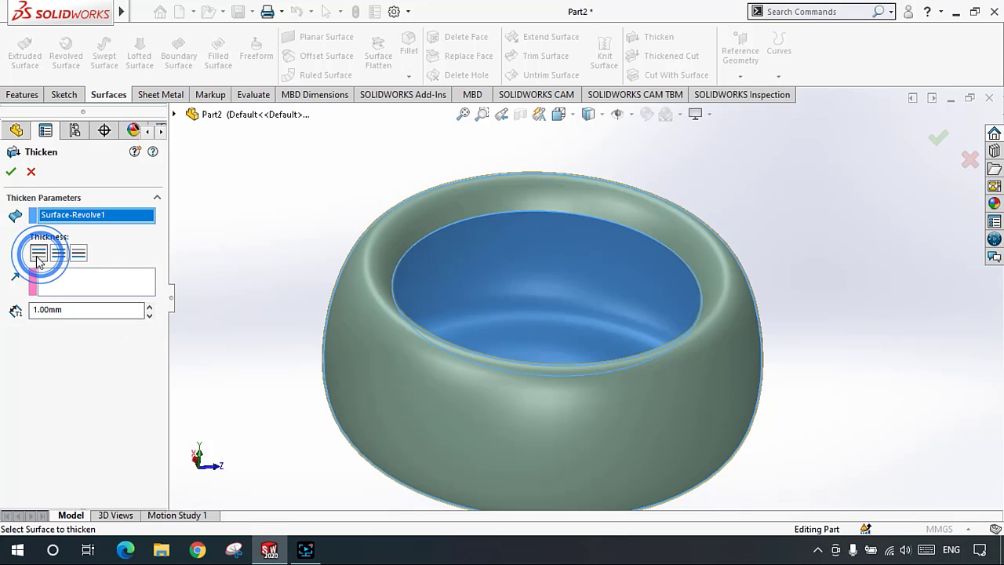
left_click(11, 171)
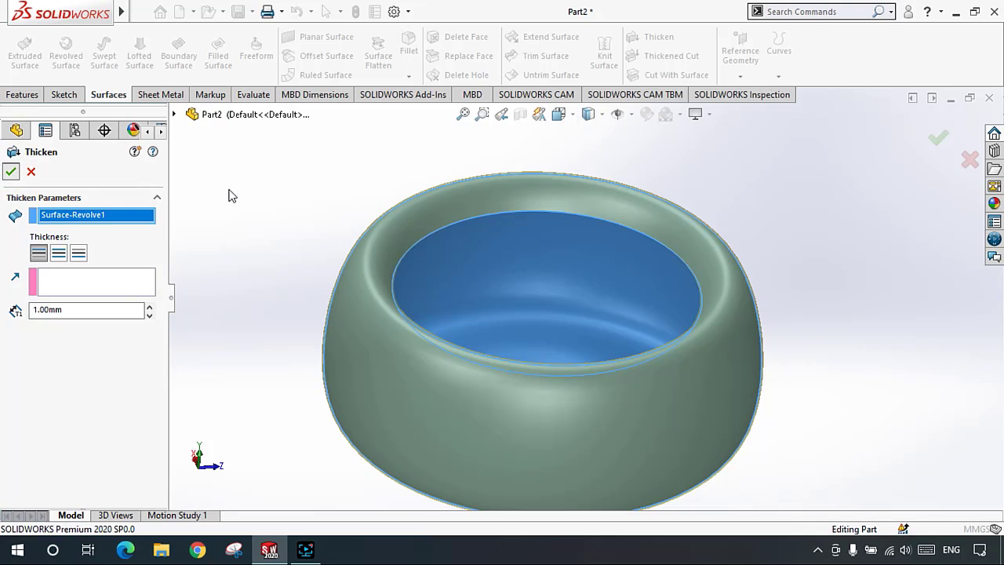
Step: Apply a section view on the Front Plane and inspect the wall thickness of the thickened bowl
middle_click_drag(481, 322, 502, 260)
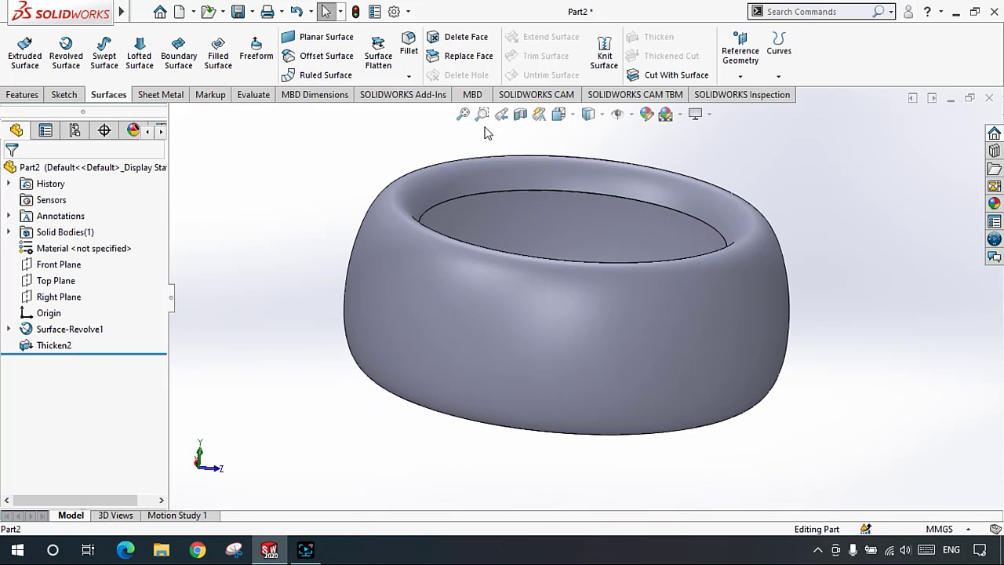
left_click(522, 115)
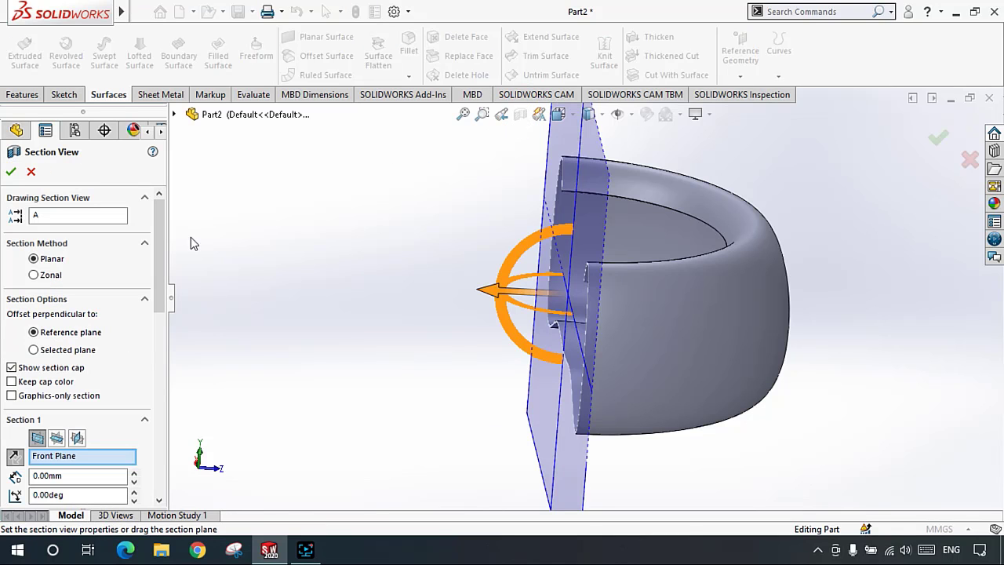
left_click(12, 172)
middle_click_drag(402, 316, 708, 340)
scroll(654, 345, "down", 10)
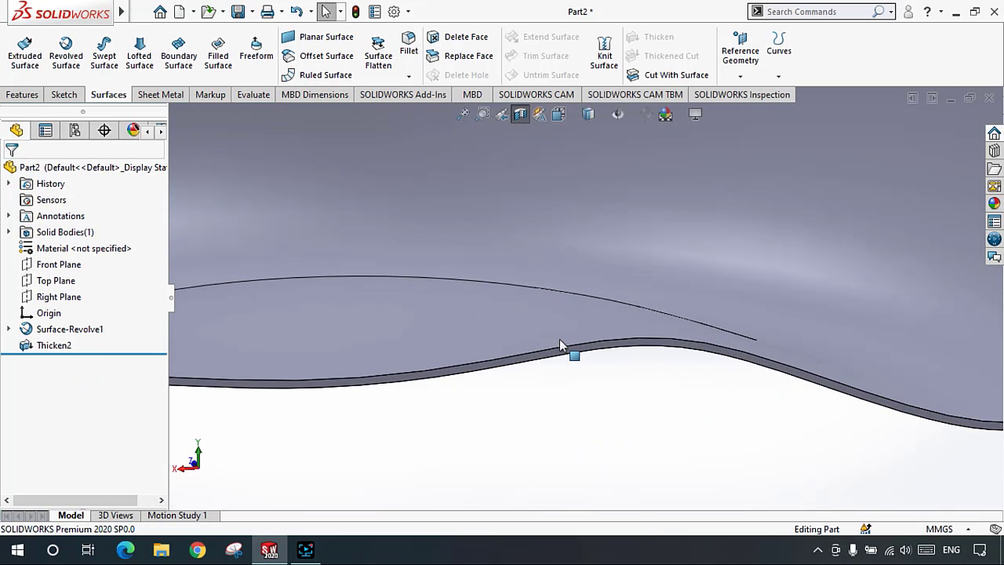
scroll(588, 329, "up", 10)
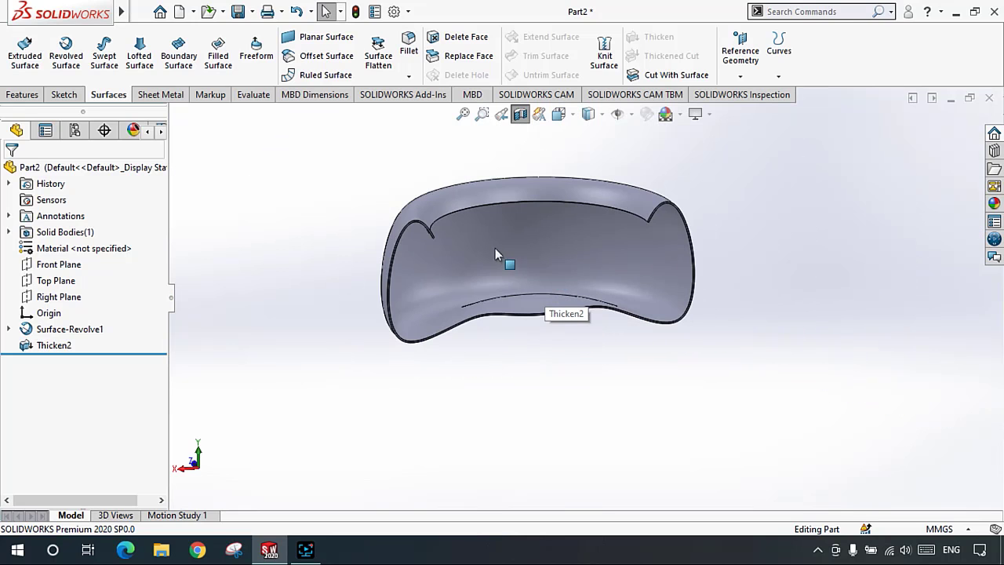
Step: Inspect the cut bowl wall, turn off the section view and examine the complete thickened bowl from several angles
scroll(502, 236, "down", 6)
scroll(453, 240, "up", 3)
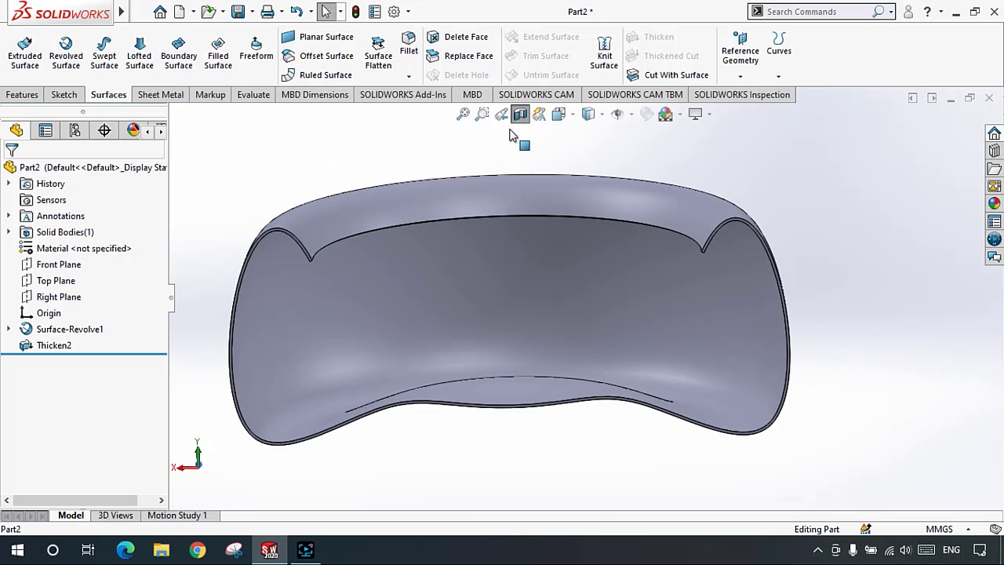
left_click(520, 114)
middle_click_drag(543, 307, 590, 289)
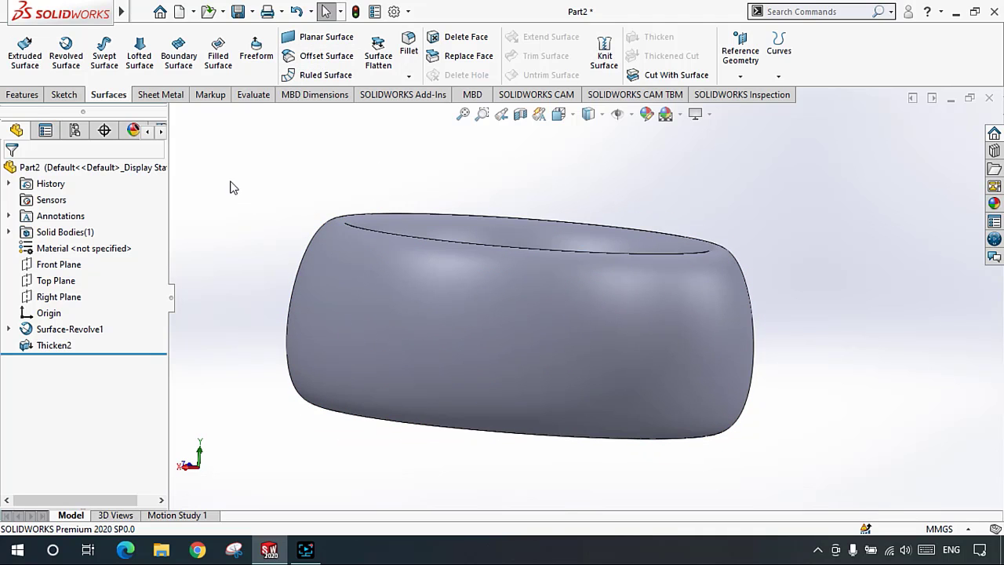
middle_click_drag(347, 216, 601, 394)
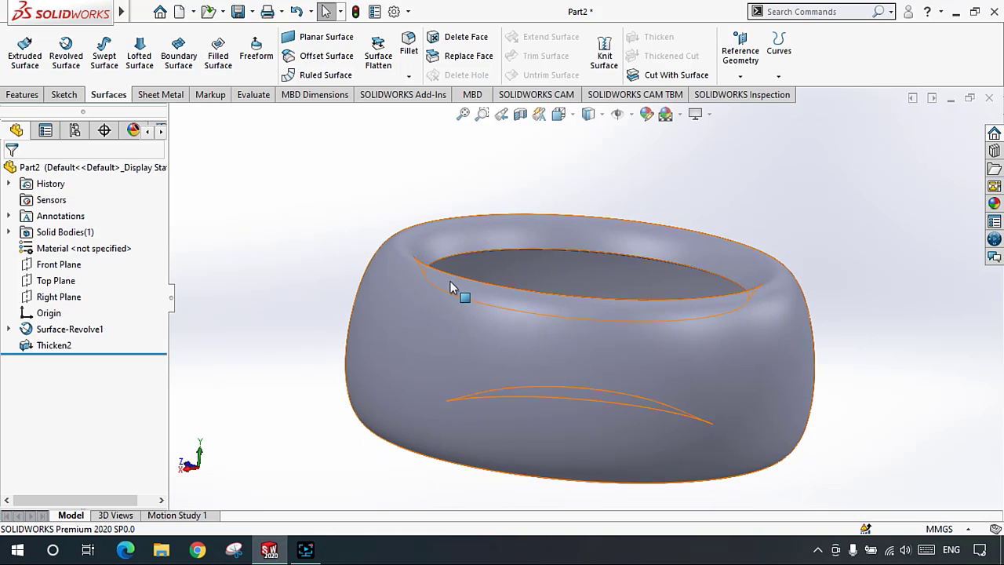
middle_click_drag(409, 270, 639, 284)
scroll(642, 342, "down", 1)
scroll(647, 324, "up", 1)
scroll(627, 313, "up", 1)
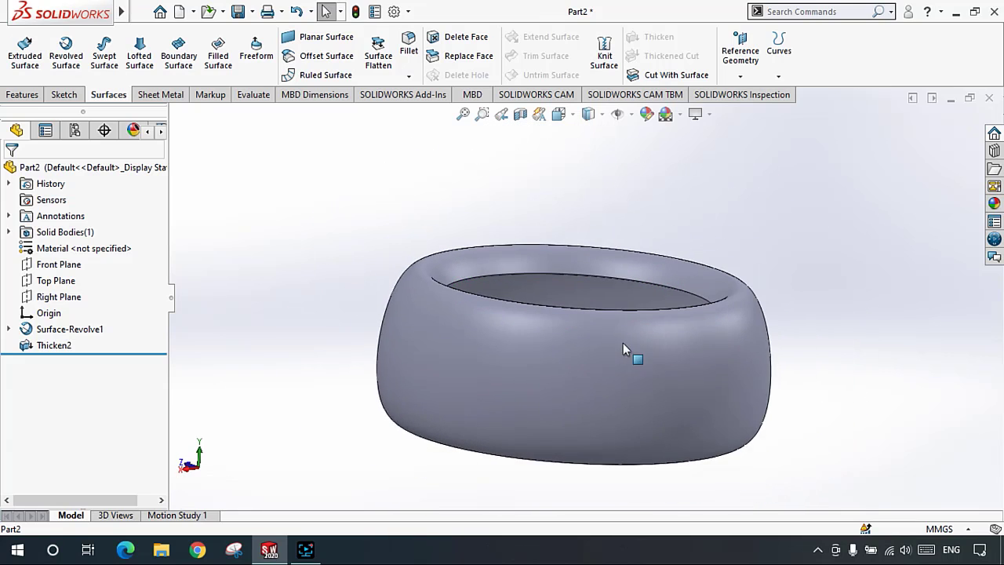
middle_click_drag(623, 343, 590, 357)
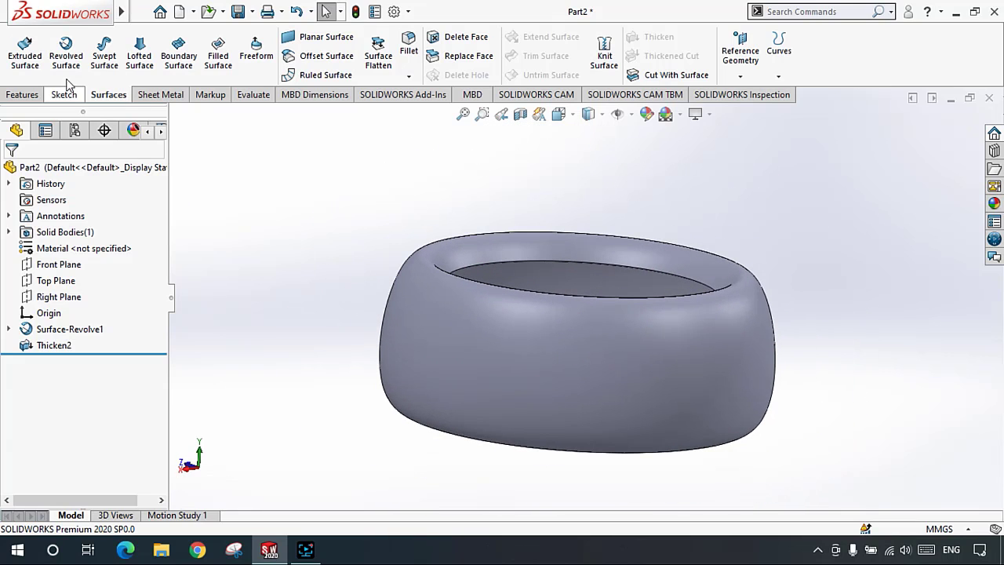
Step: Delete the Thicken2 feature, the Surface-Revolve1 feature and its Sketch3 to empty the part
left_click(52, 345)
key("Delete")
key("Return")
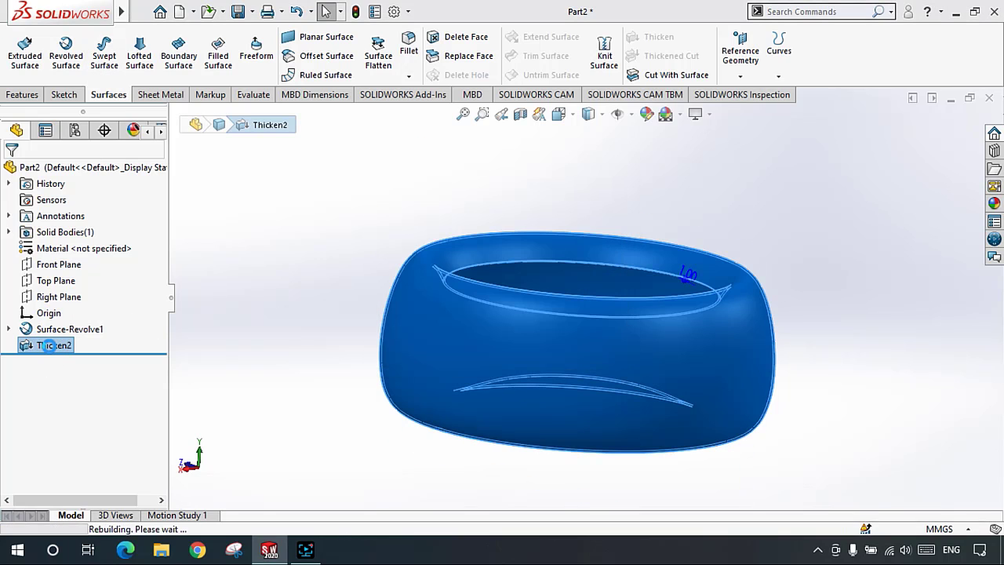
left_click(45, 331)
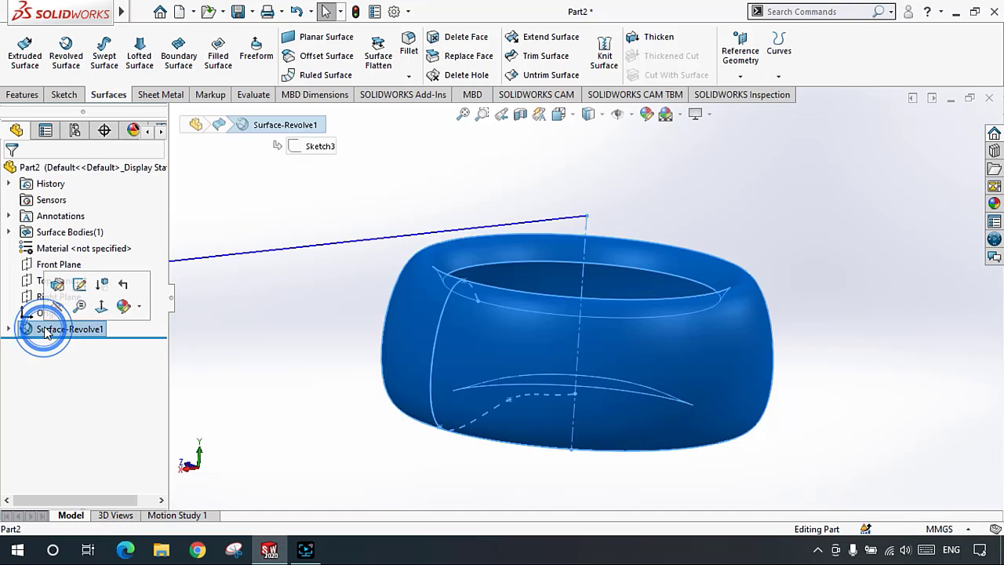
key("Delete")
key("Return")
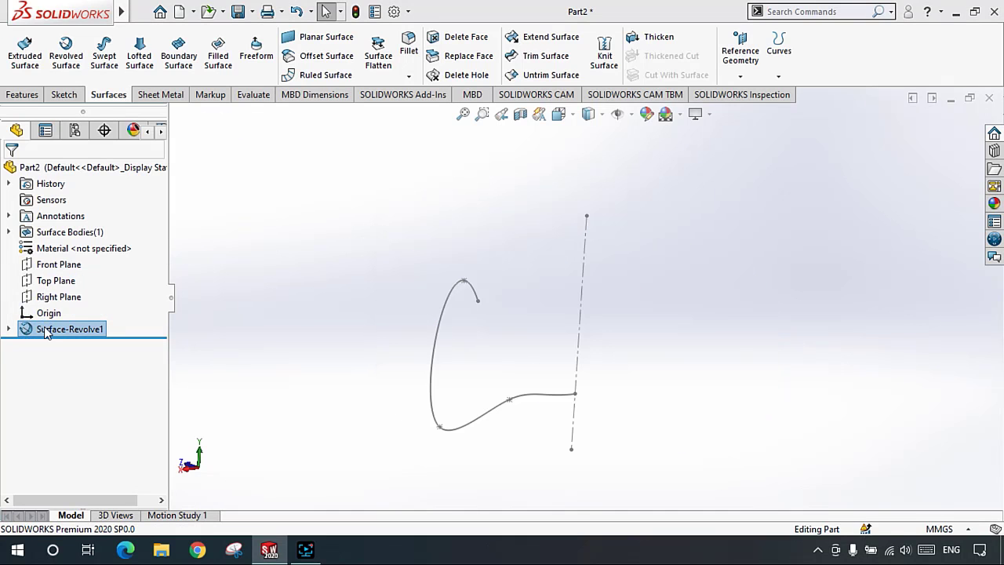
left_click(45, 313)
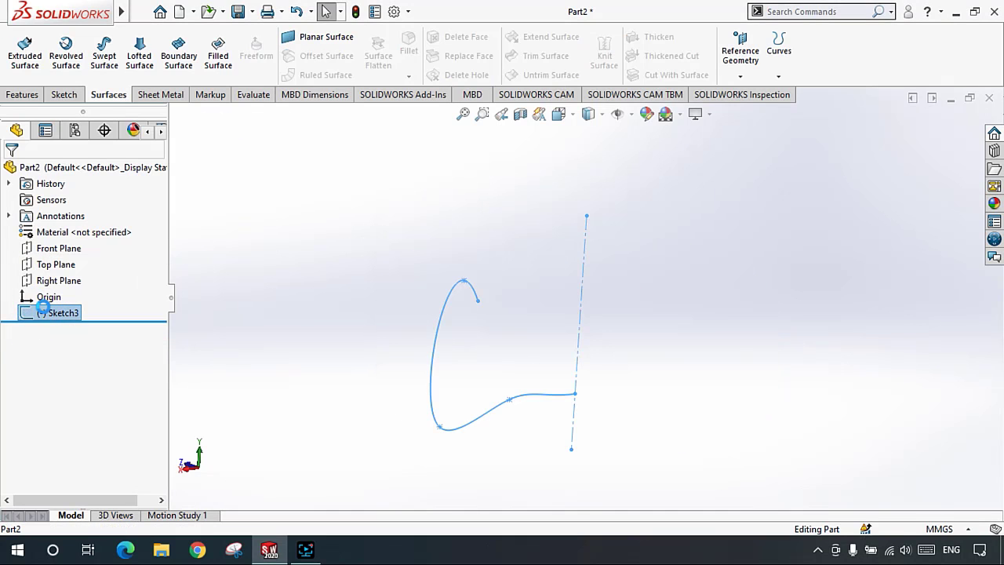
key("Delete")
key("Return")
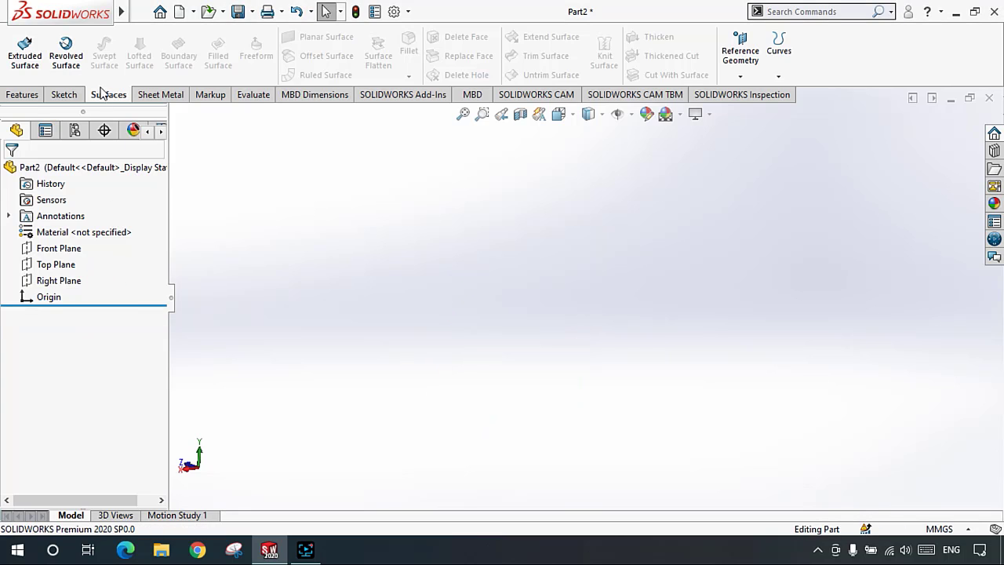
Step: Start a new sketch on the Front Plane
left_click(58, 249)
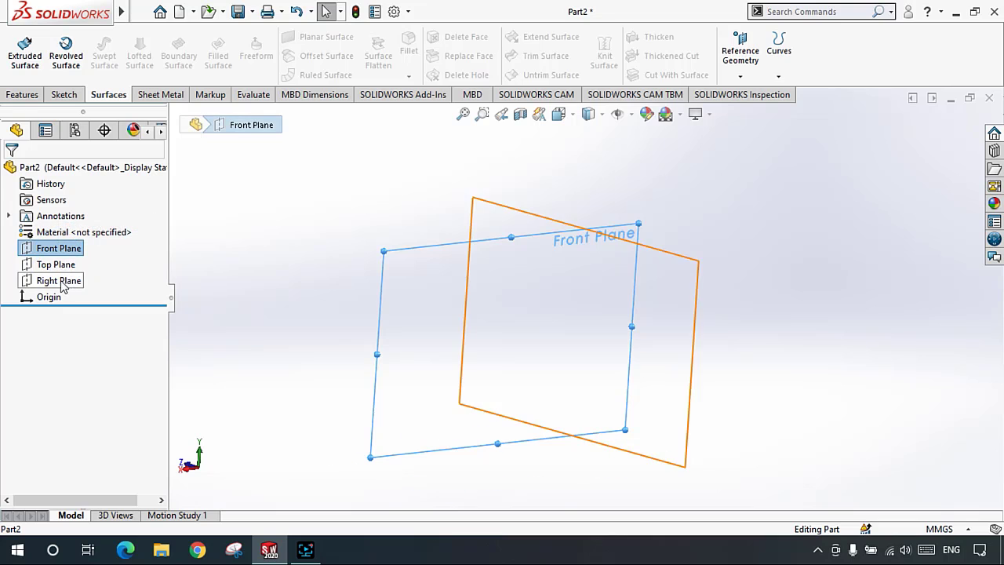
left_click(345, 239)
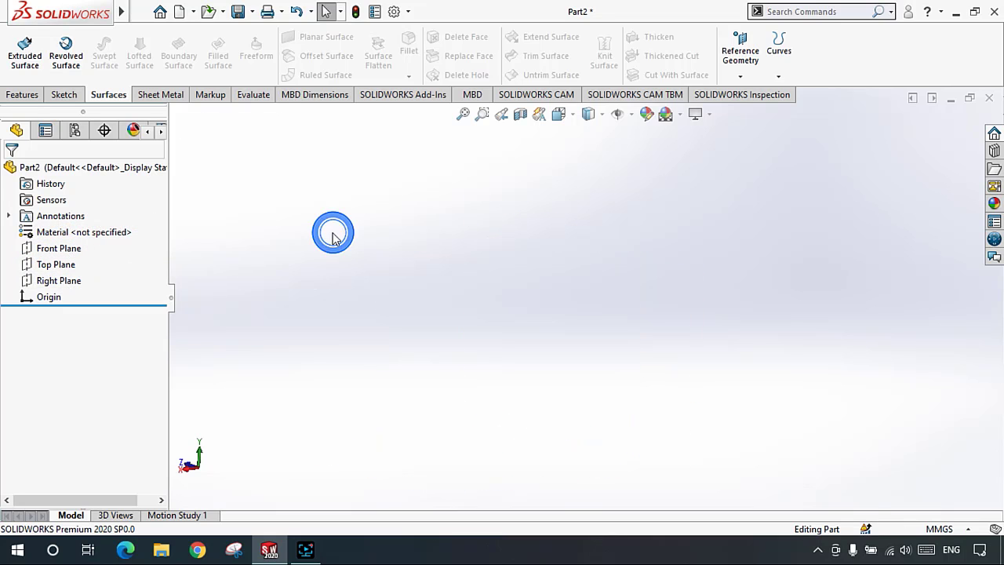
left_click(64, 95)
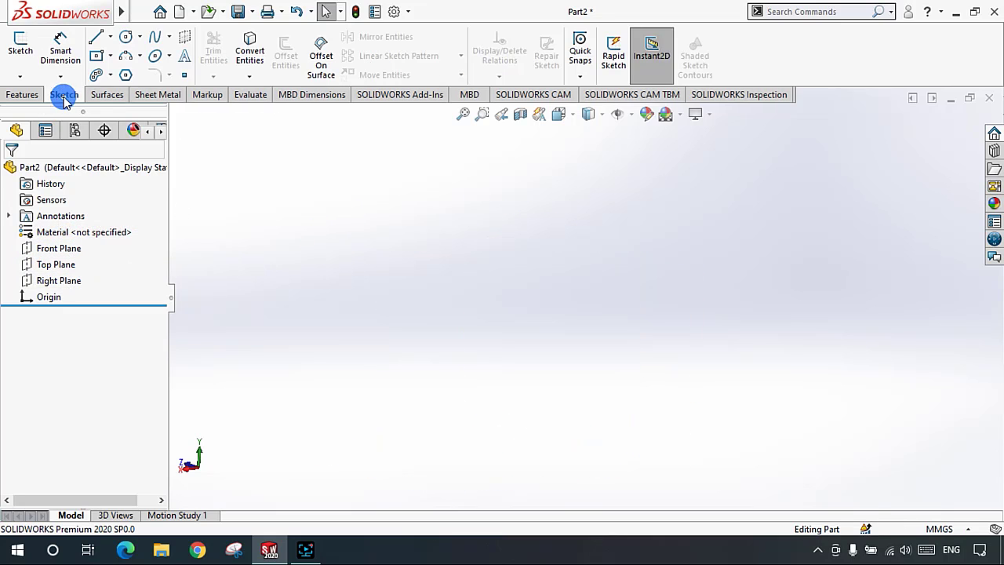
left_click(57, 248)
left_click(23, 51)
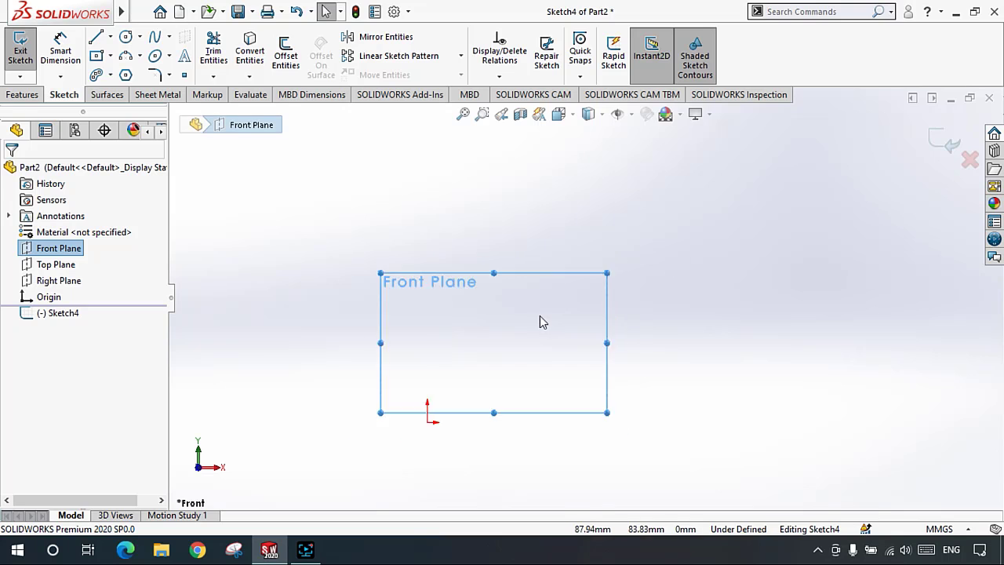
Step: Sketch an open five-point spline above the origin that runs nearly flat, rises to a tall peak and falls to its end
left_click(153, 36)
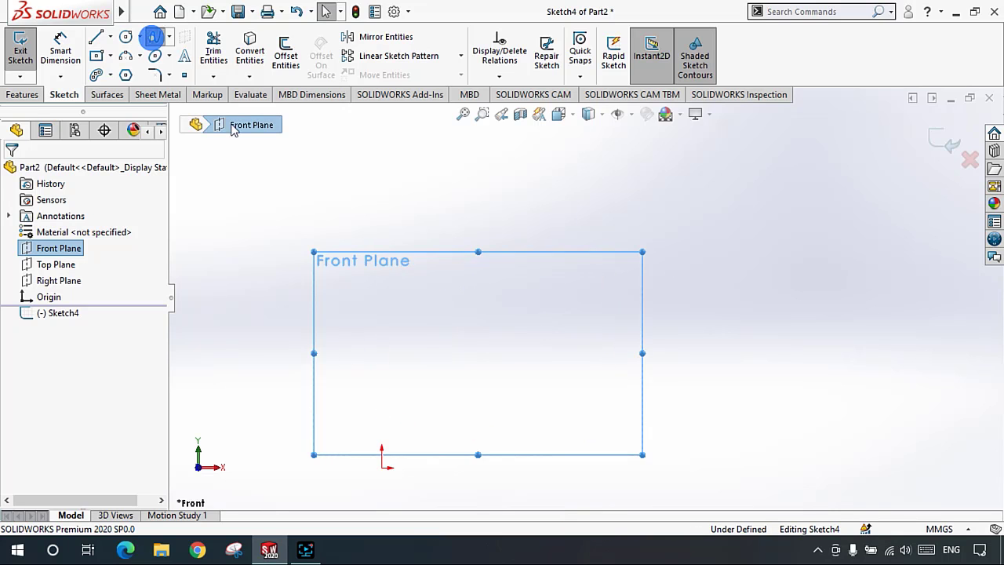
left_click(352, 372)
left_click(512, 341)
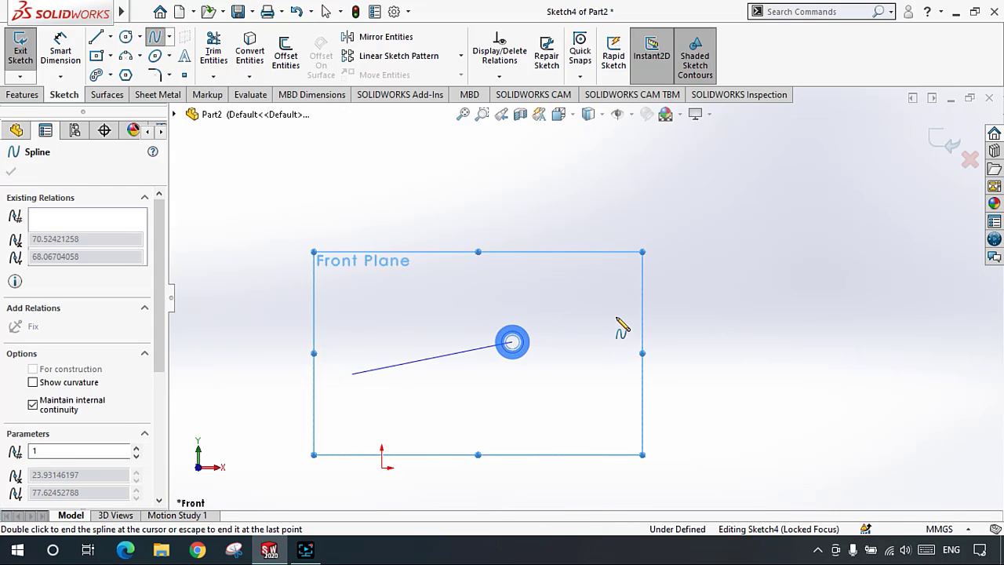
left_click(723, 292)
left_click(804, 179)
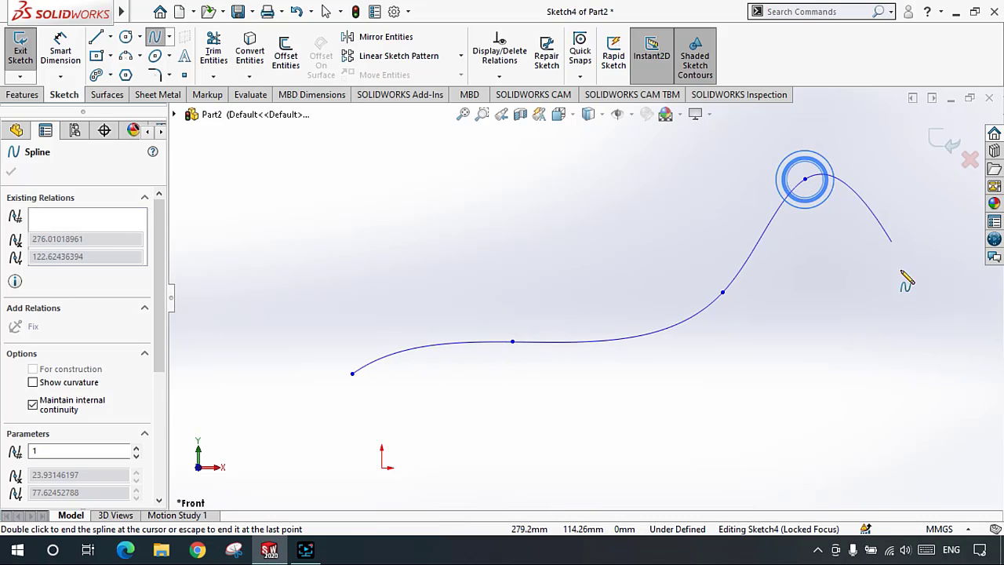
double_click(928, 306)
key("Escape")
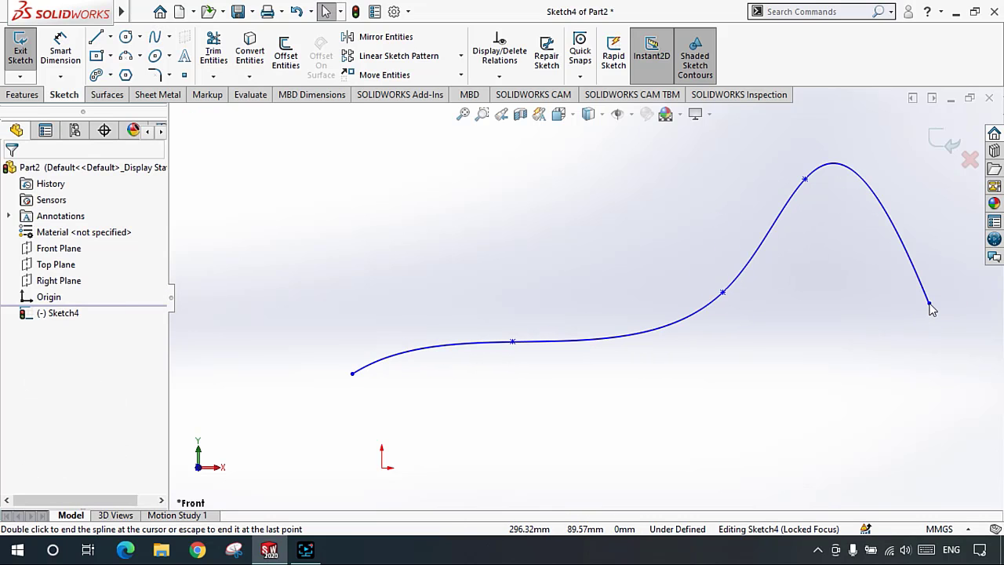
scroll(876, 329, "up", 2)
scroll(739, 314, "down", 1)
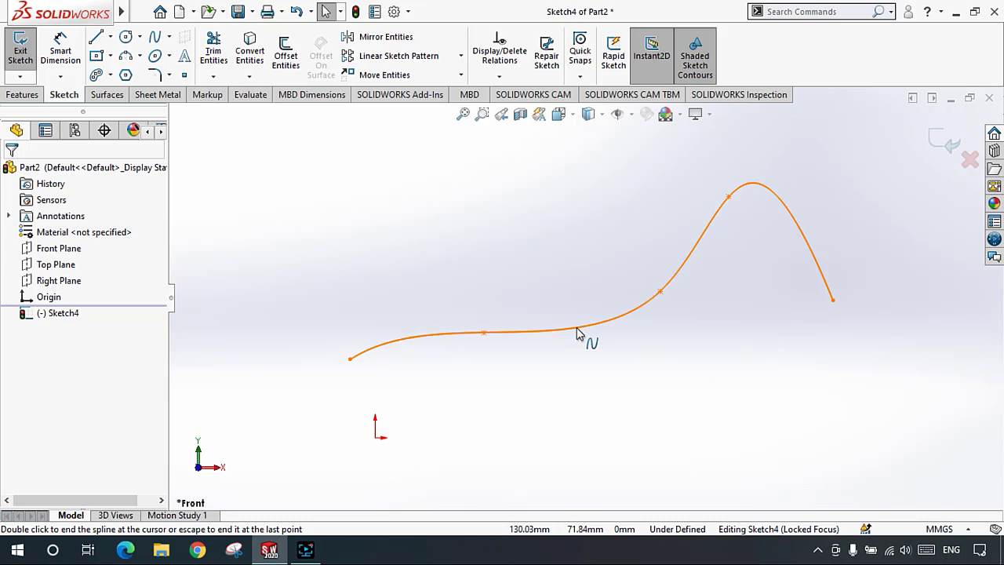
Step: Examine the spline's editing options and the tangency handles at its points
key("Escape")
right_click(629, 358)
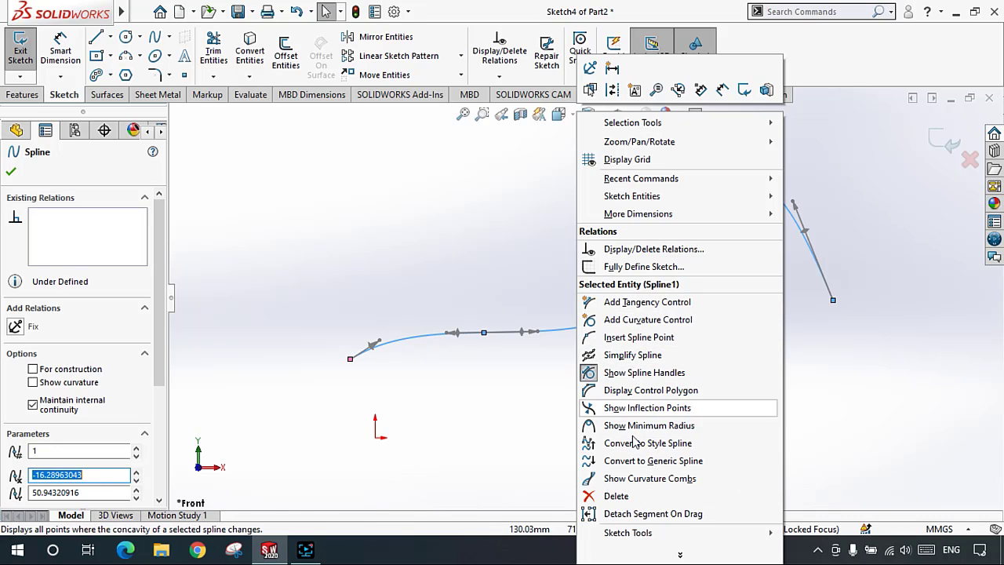
left_click(639, 373)
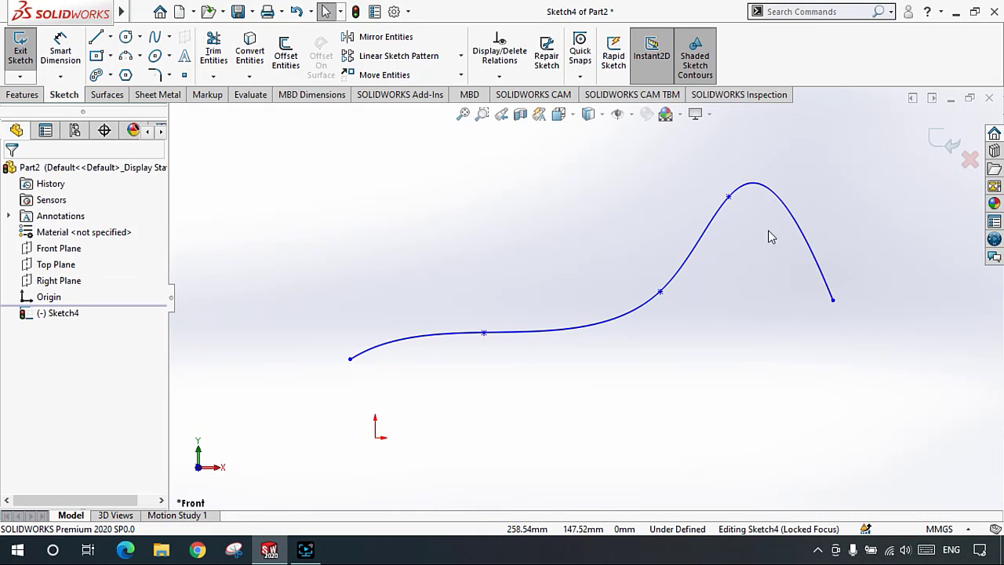
left_click(578, 323)
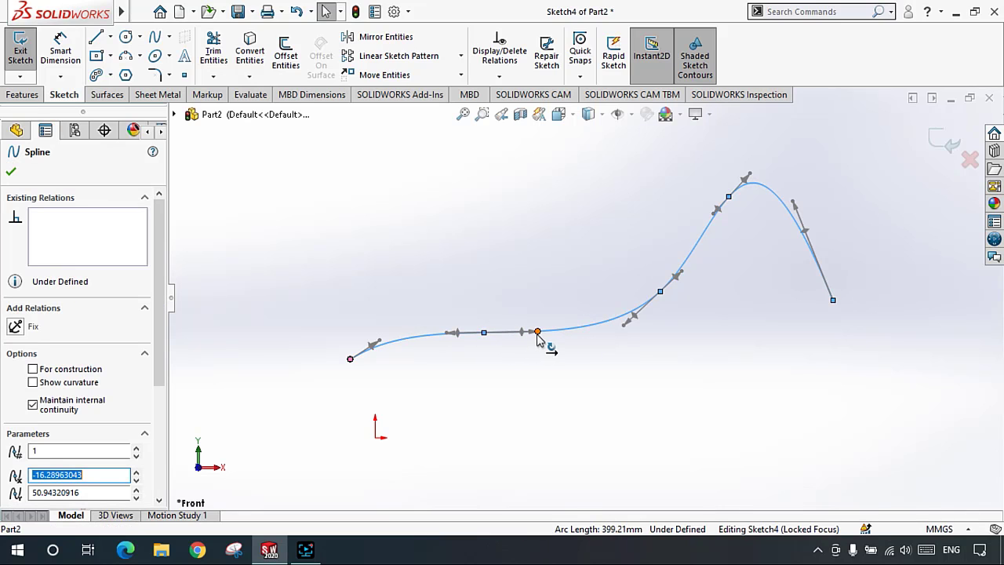
left_click(581, 269)
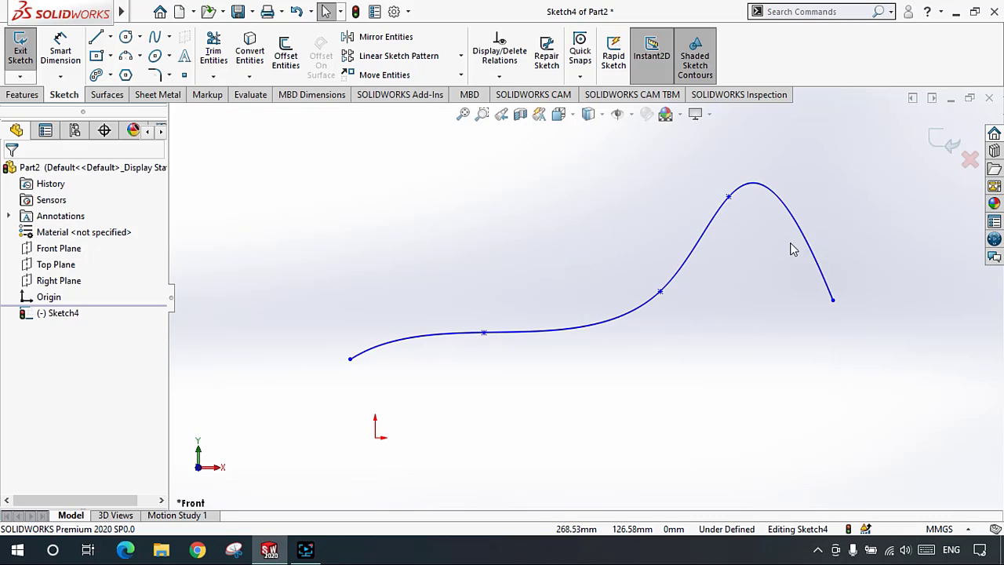
Step: Insert an extra spline point on the curve between its second and third points, and end the insertion command
scroll(729, 246, "down", 1)
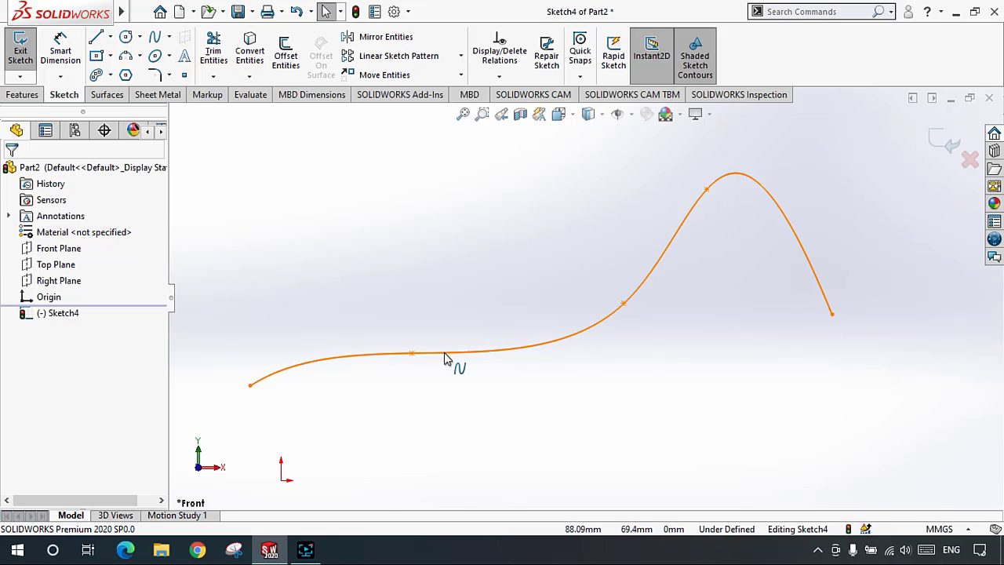
left_click(537, 349)
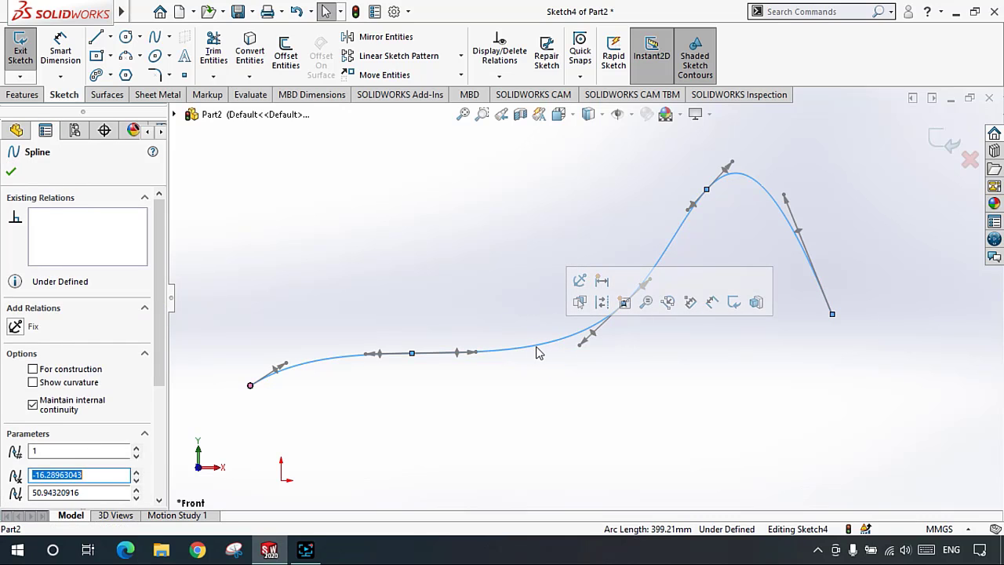
right_click(540, 351)
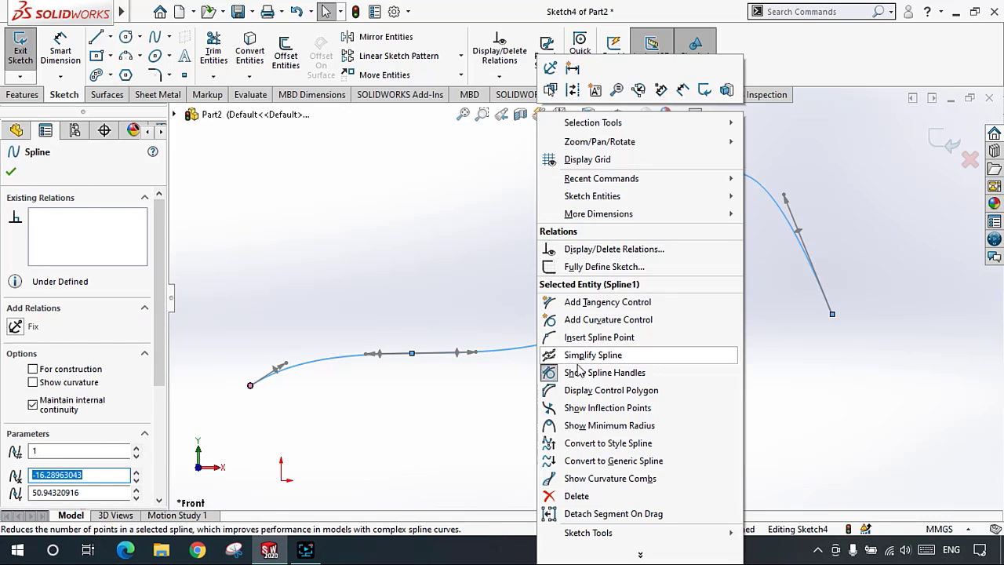
left_click(610, 339)
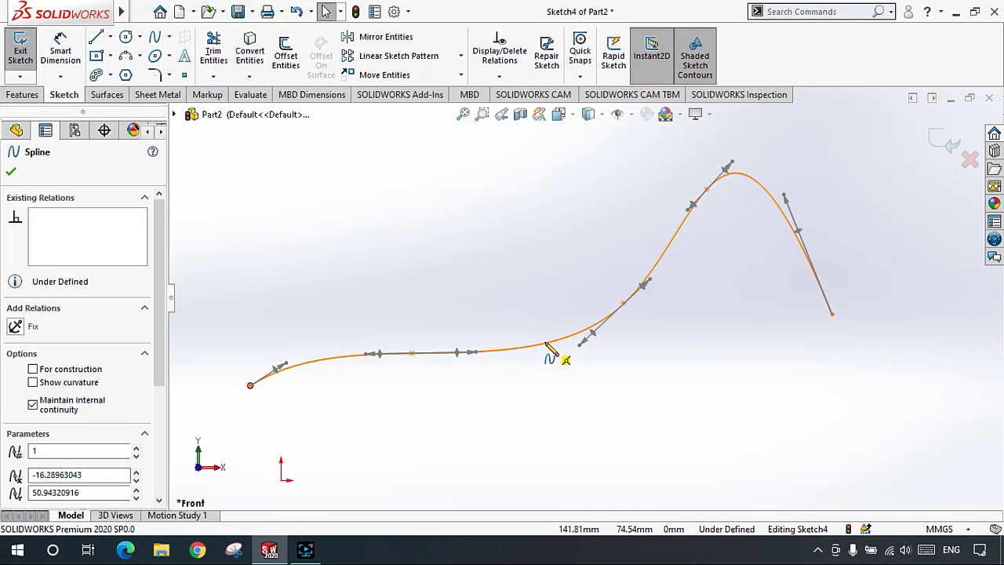
left_click(547, 343)
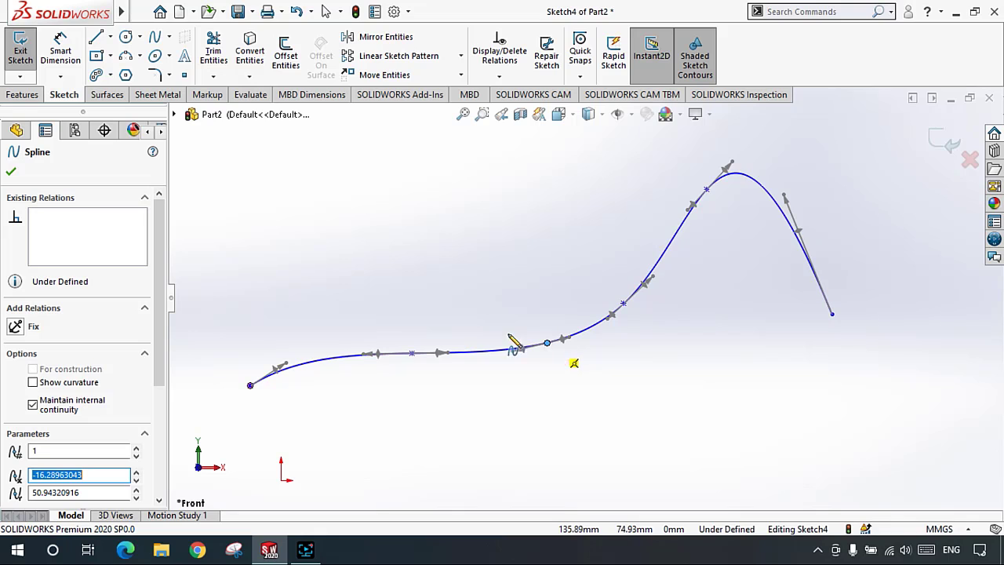
key("Escape")
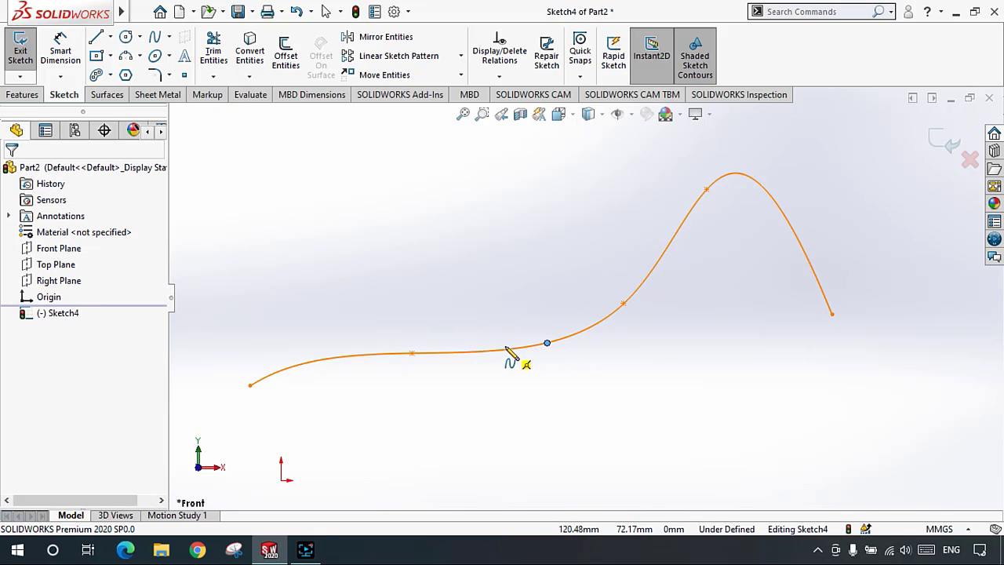
right_click(512, 348)
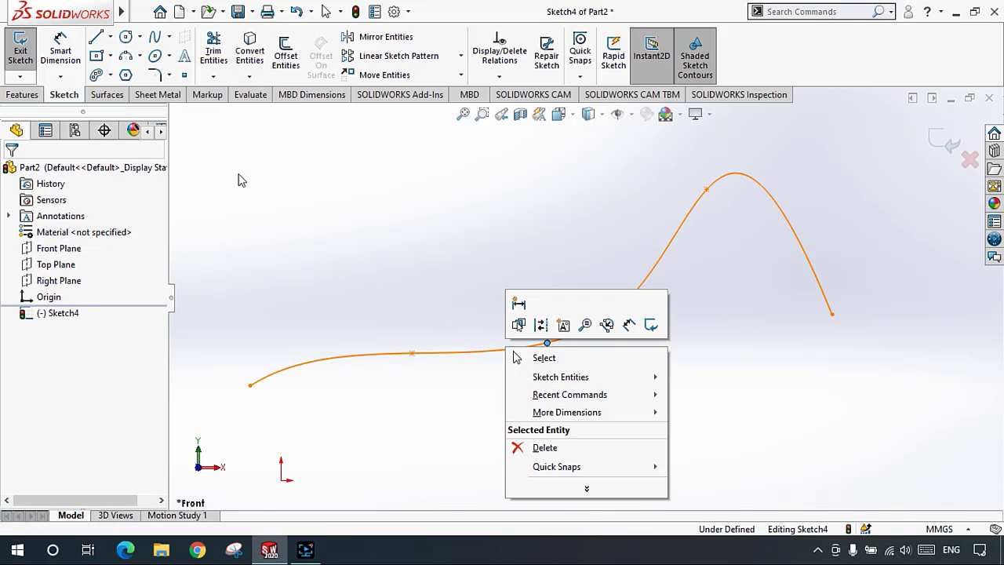
key("Escape")
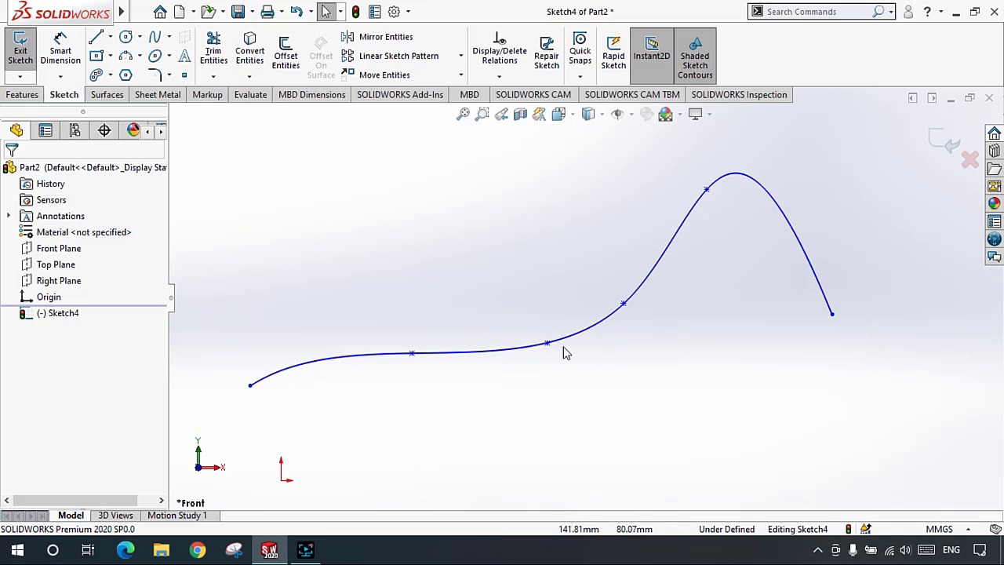
Step: Review the handles and editing options of the spline with its added point, and close its properties
left_click(566, 350)
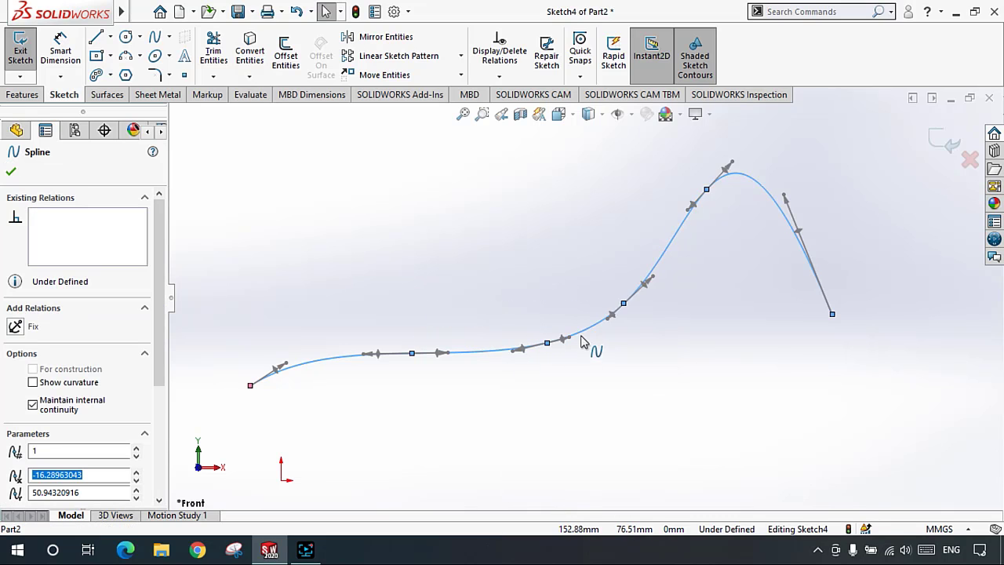
right_click(566, 346)
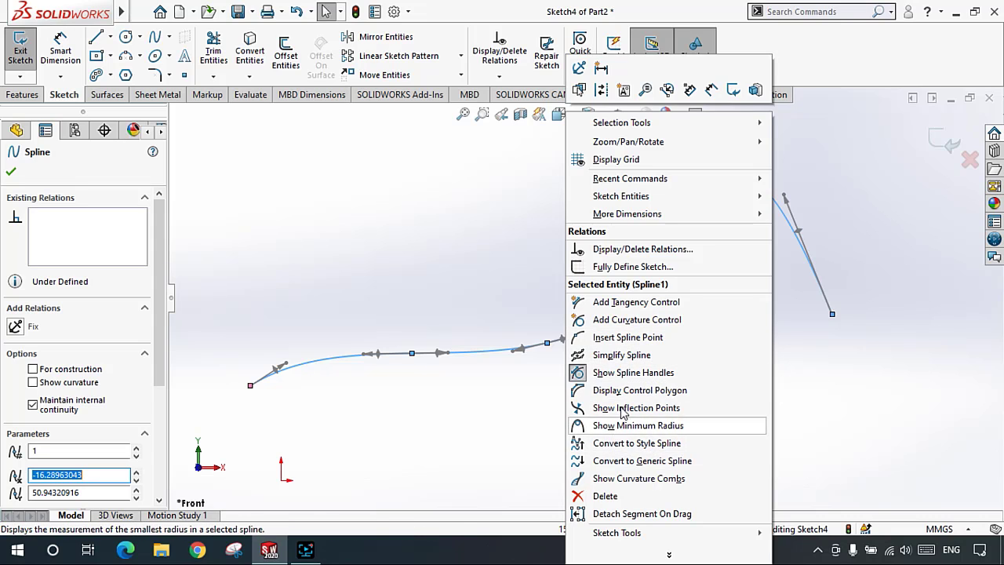
left_click(11, 176)
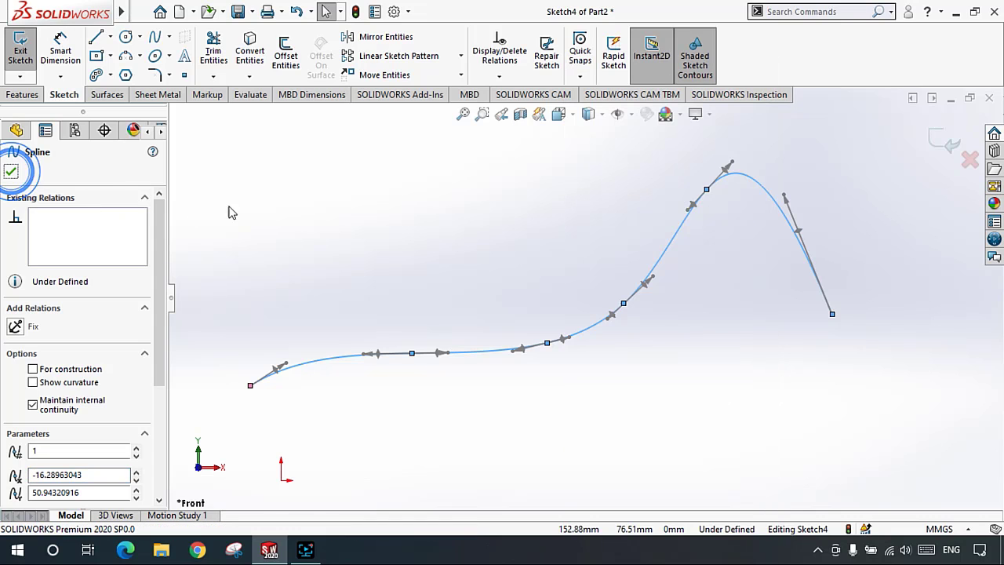
left_click(10, 173)
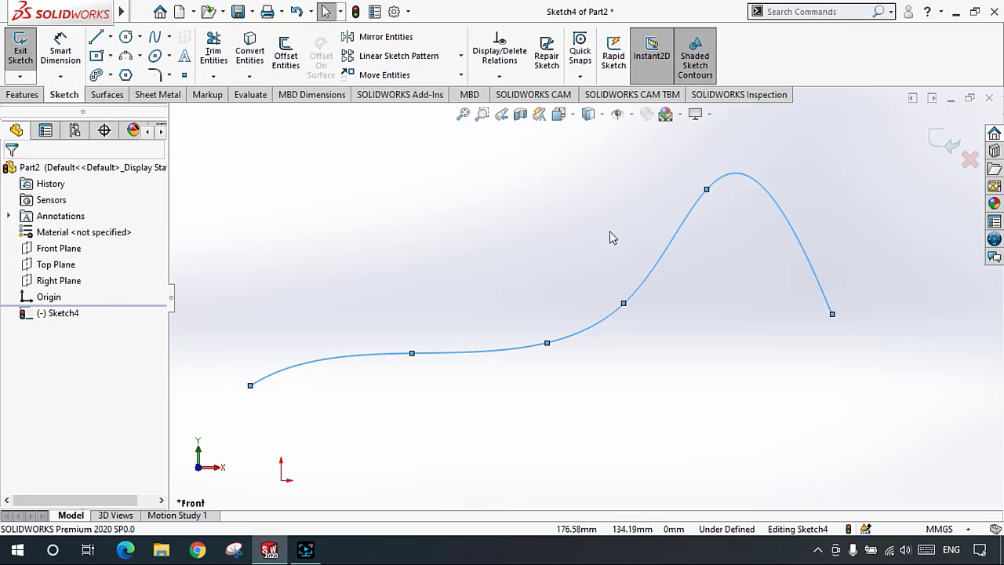
Step: Finish the spline sketch and clear the selection
scroll(588, 234, "up", 1)
left_click(564, 237)
left_click(944, 136)
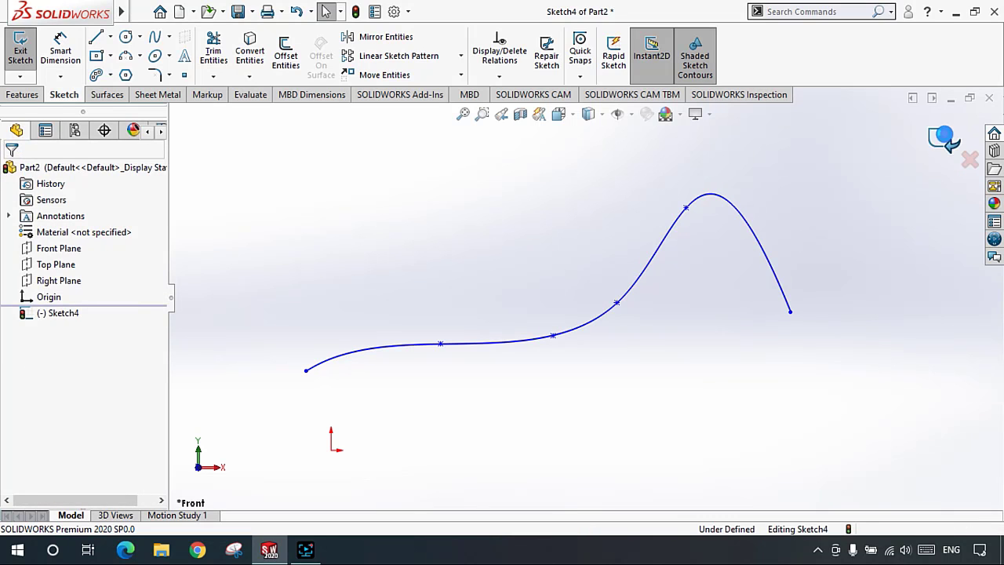
left_click(225, 279)
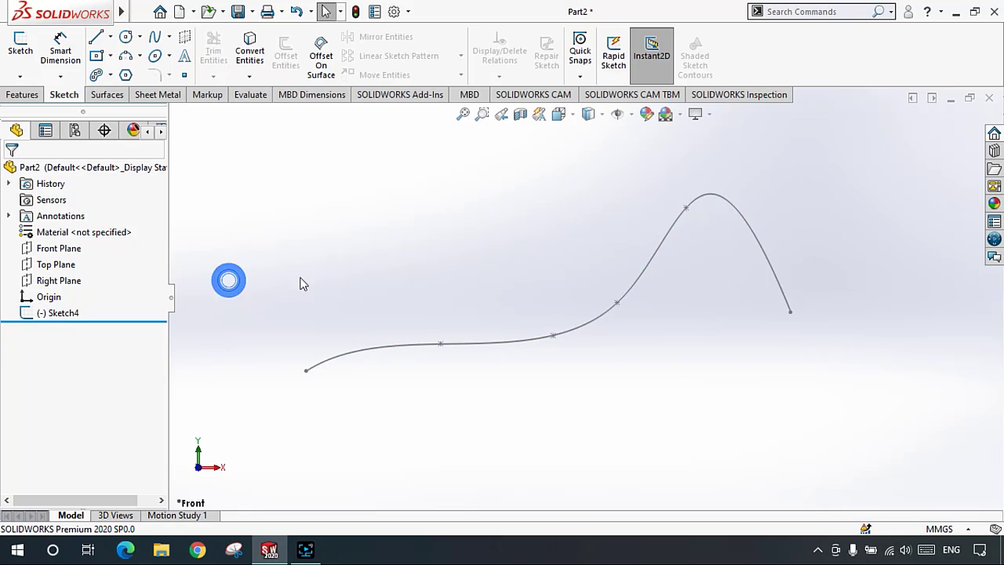
scroll(439, 312, "up", 2)
scroll(443, 316, "down", 2)
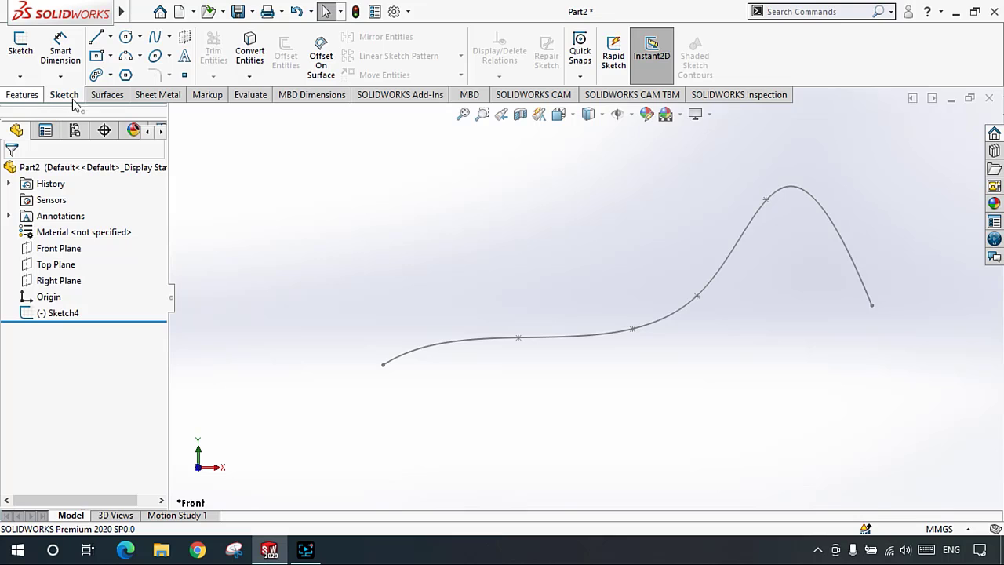
Step: Create a reference plane perpendicular to the spline, passing through the end point at its flat end
left_click(108, 95)
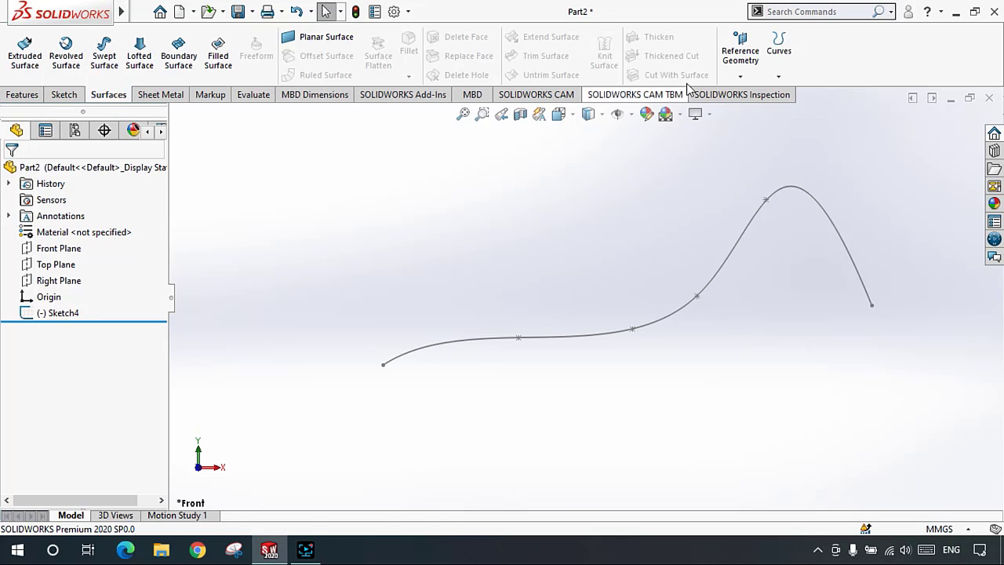
left_click(739, 79)
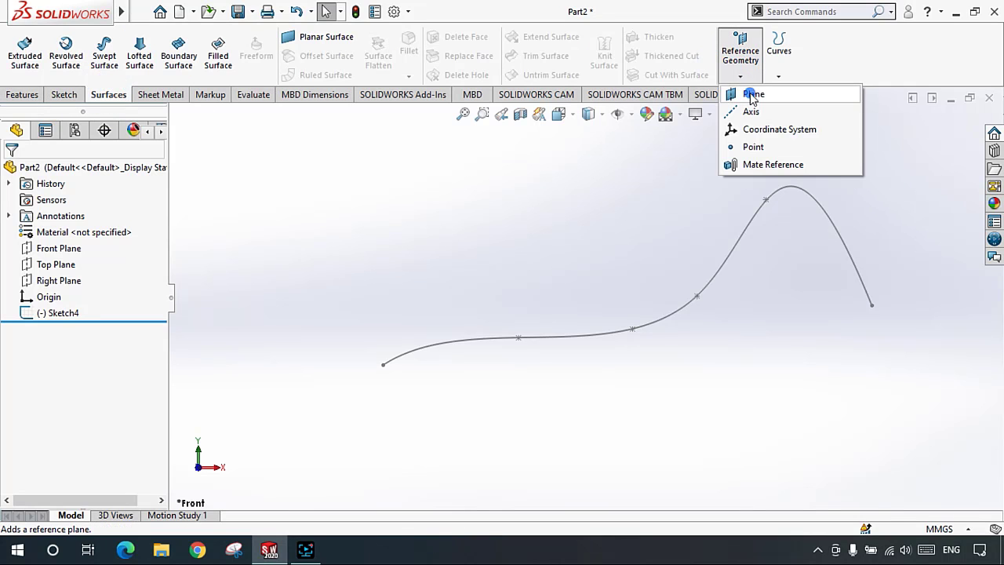
left_click(751, 95)
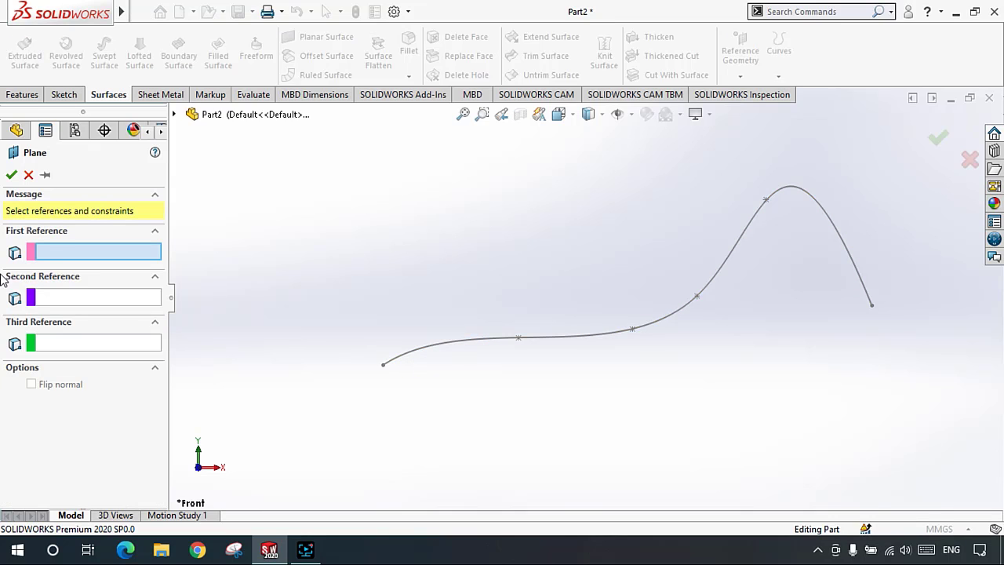
left_click(415, 355)
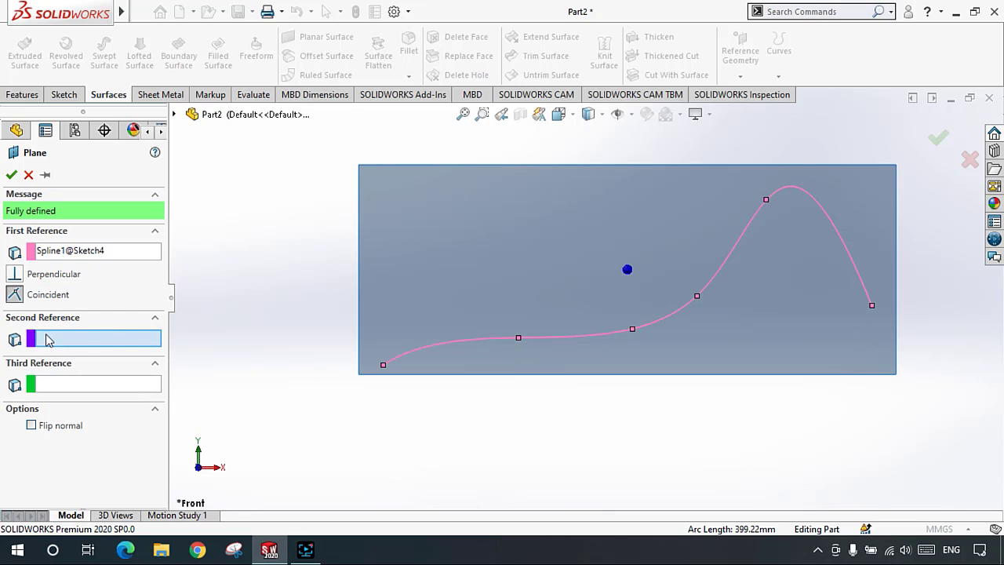
left_click(384, 366)
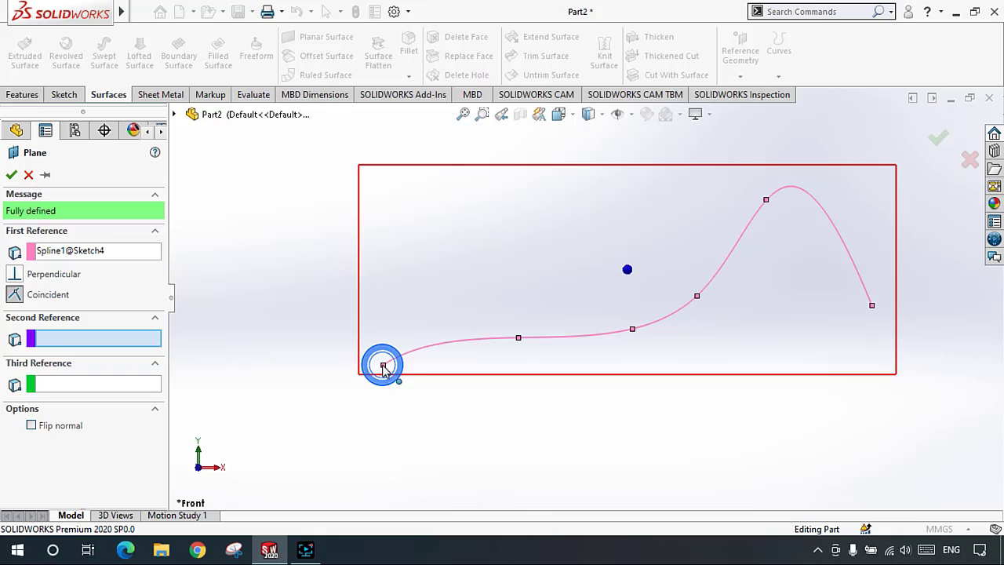
left_click(13, 176)
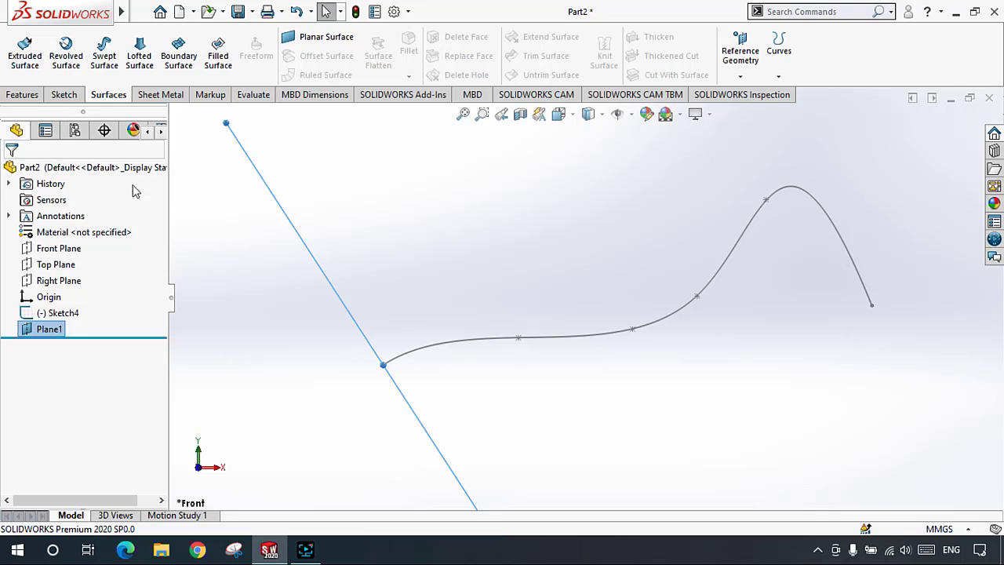
Step: Sketch a six-sided polygon on the new plane, centred on the spline's start point, with a radius of about 24 mm
left_click(63, 94)
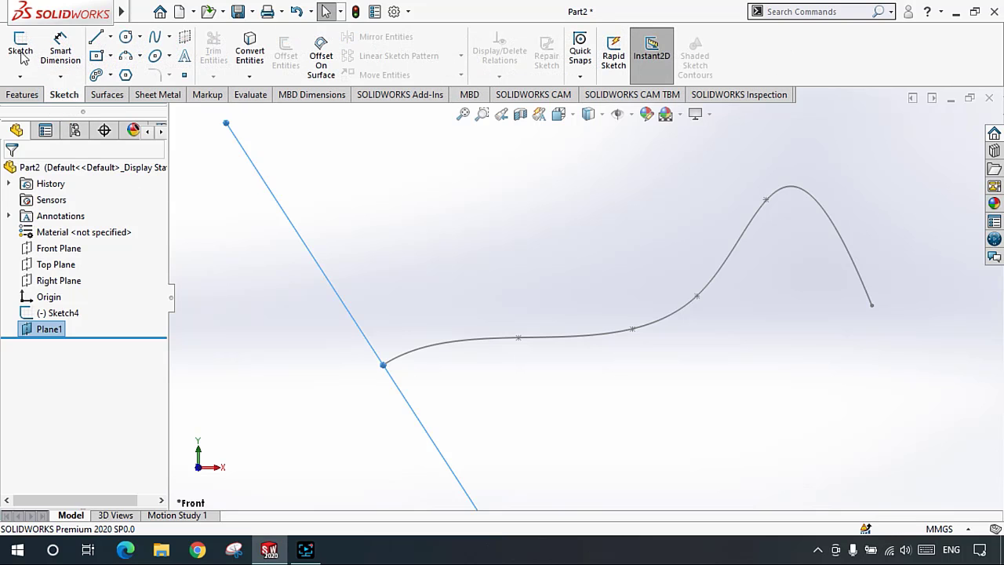
left_click(20, 48)
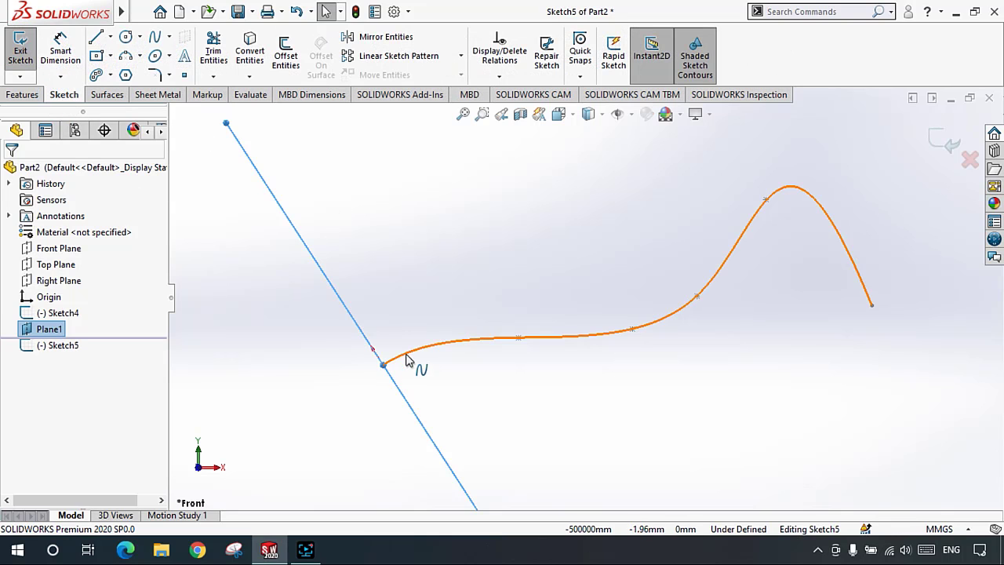
mouse_move(414, 358)
middle_mouse_down()
mouse_move(437, 298)
mouse_move(396, 358)
middle_mouse_up()
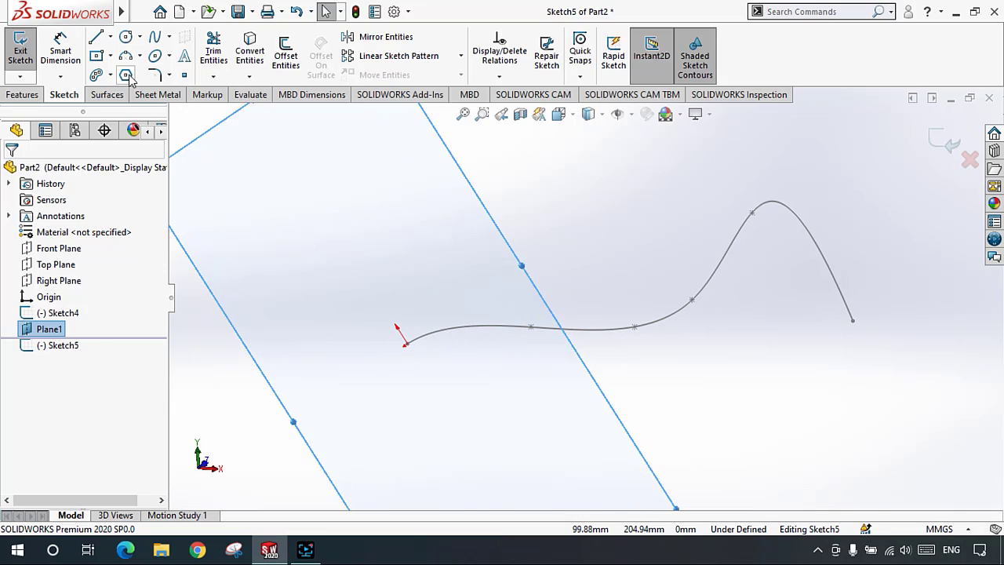
left_click(125, 37)
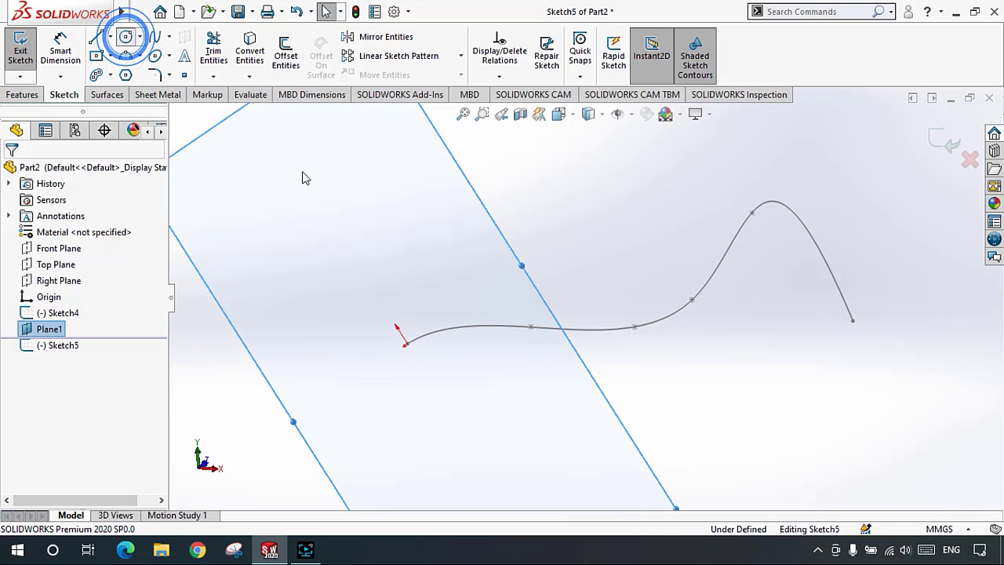
left_click(126, 75)
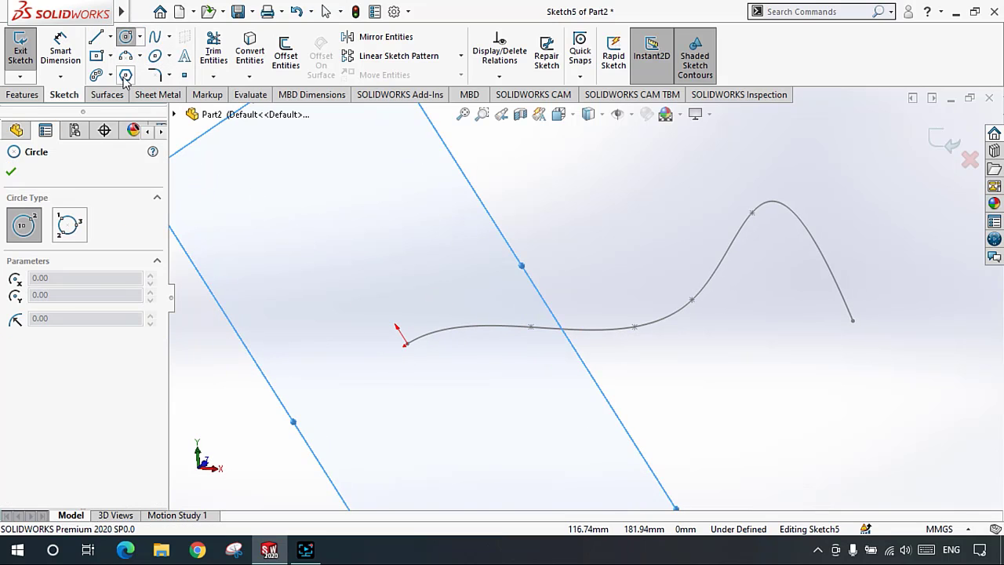
left_click(404, 343)
left_click(437, 370)
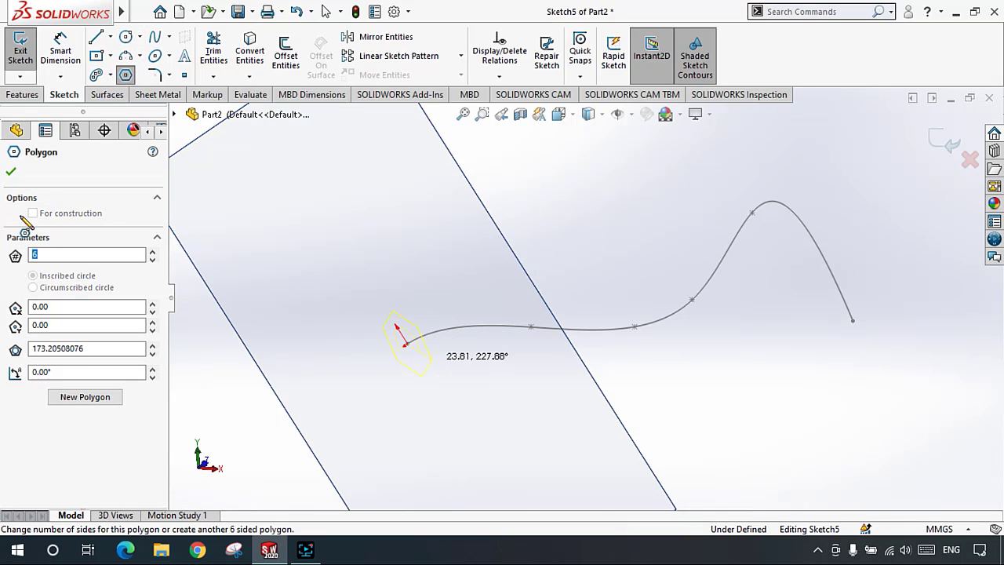
left_click(11, 171)
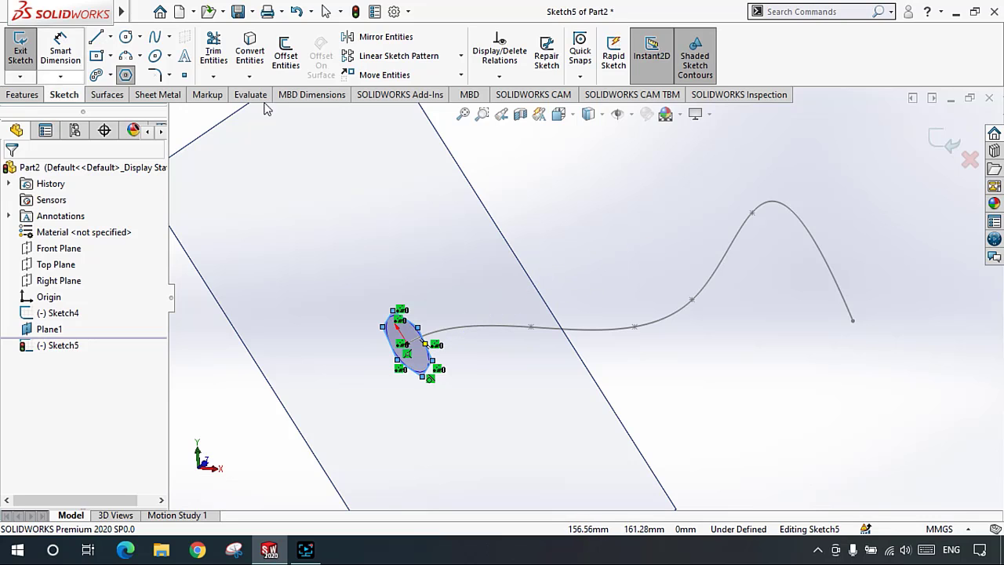
Step: Create a swept surface using the hexagon sketch as the profile and the spline sketch as the path
left_click(100, 94)
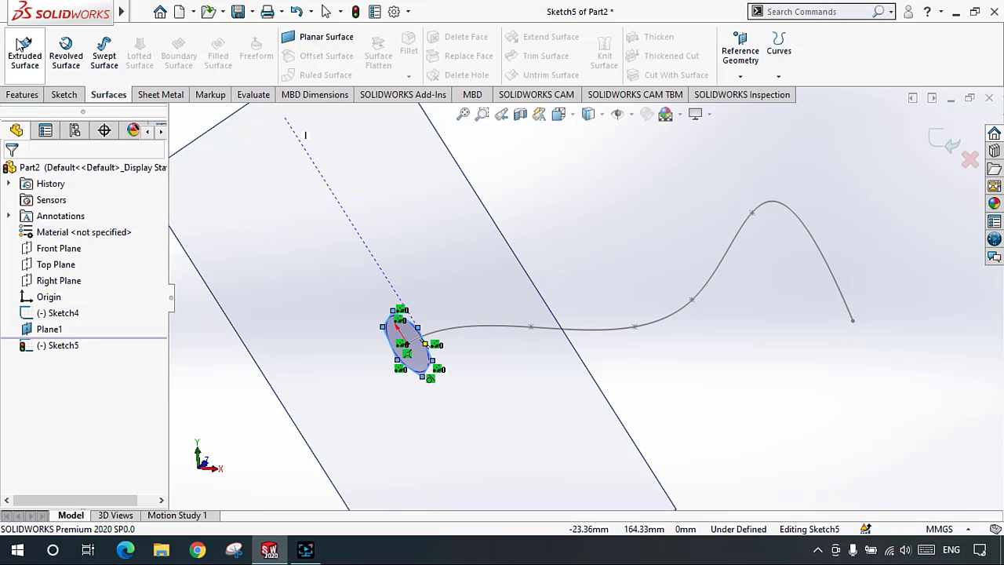
left_click(104, 51)
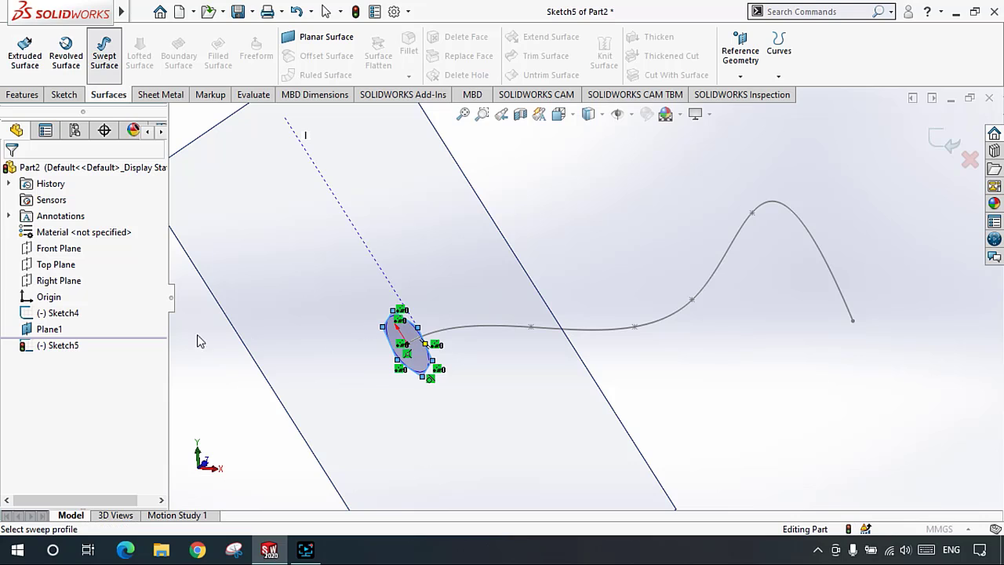
left_click(63, 247)
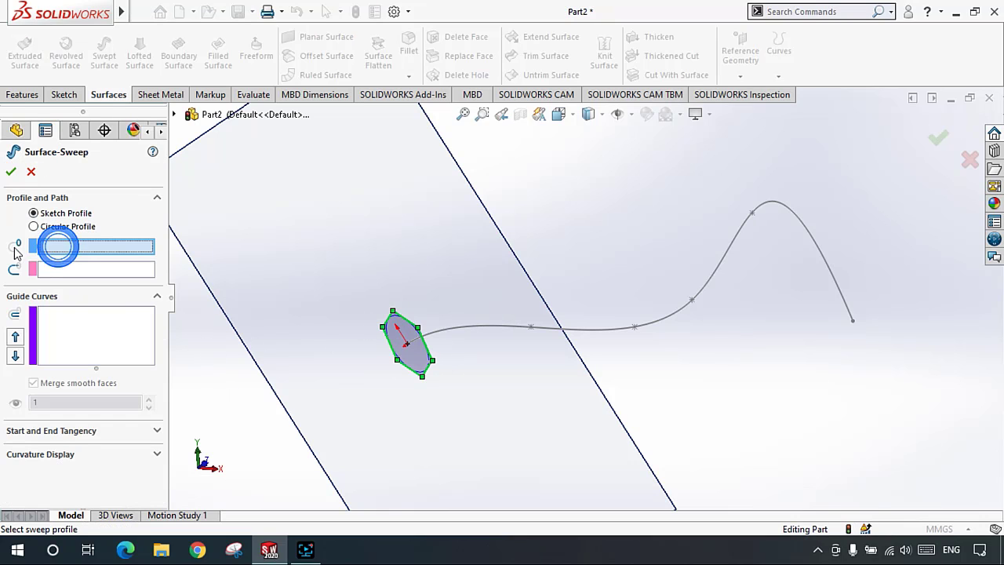
left_click(98, 268)
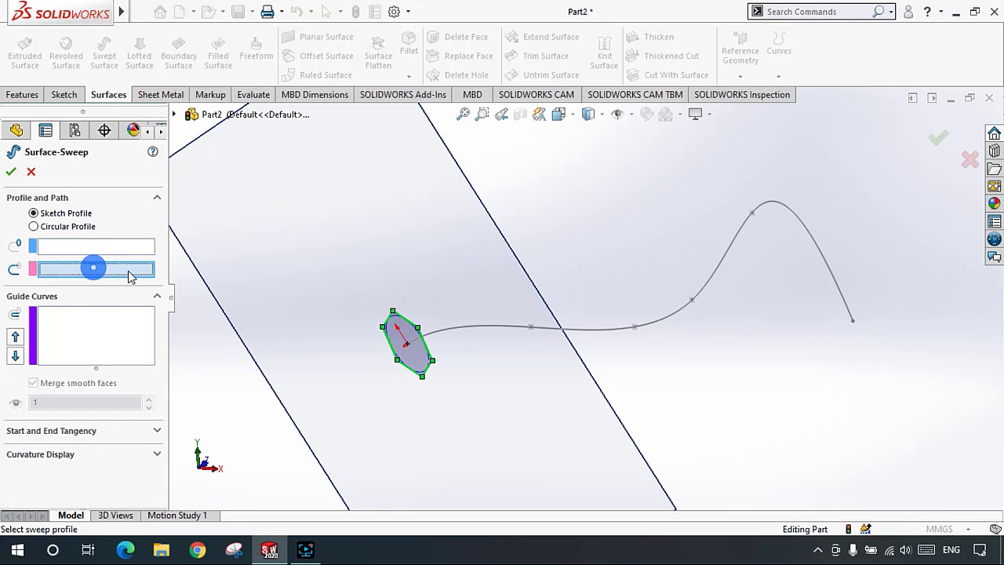
left_click(522, 327)
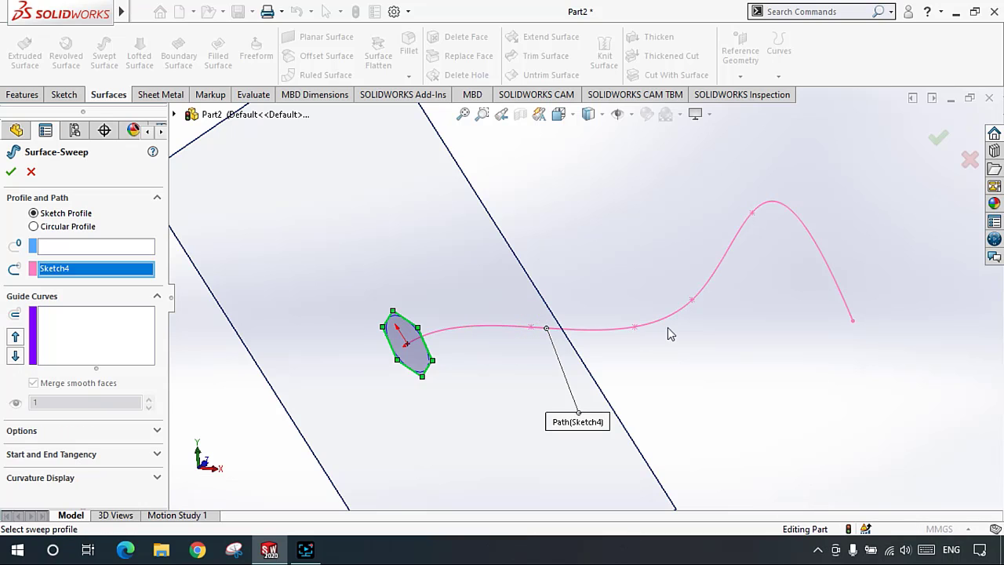
left_click(67, 244)
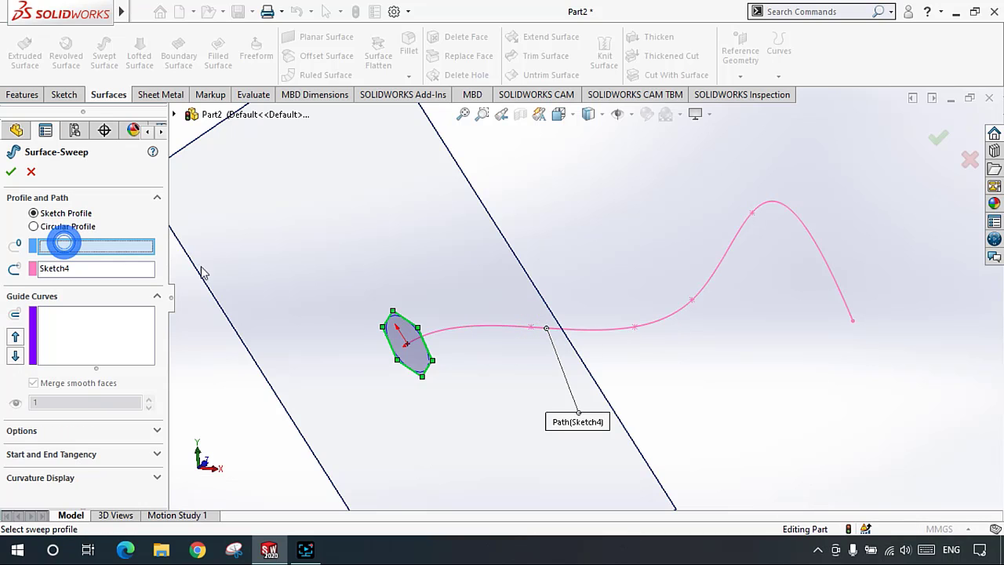
left_click(420, 321)
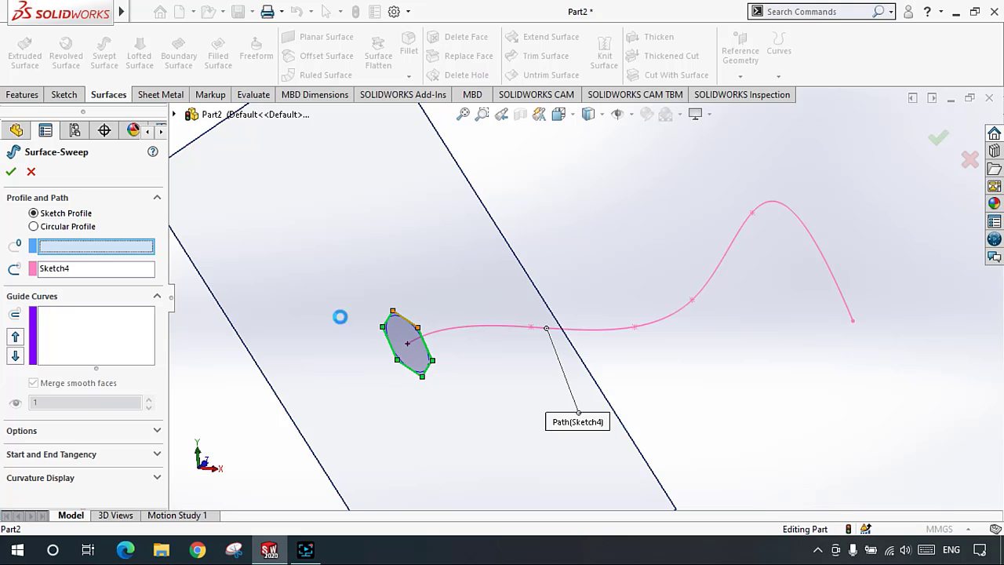
left_click(69, 269)
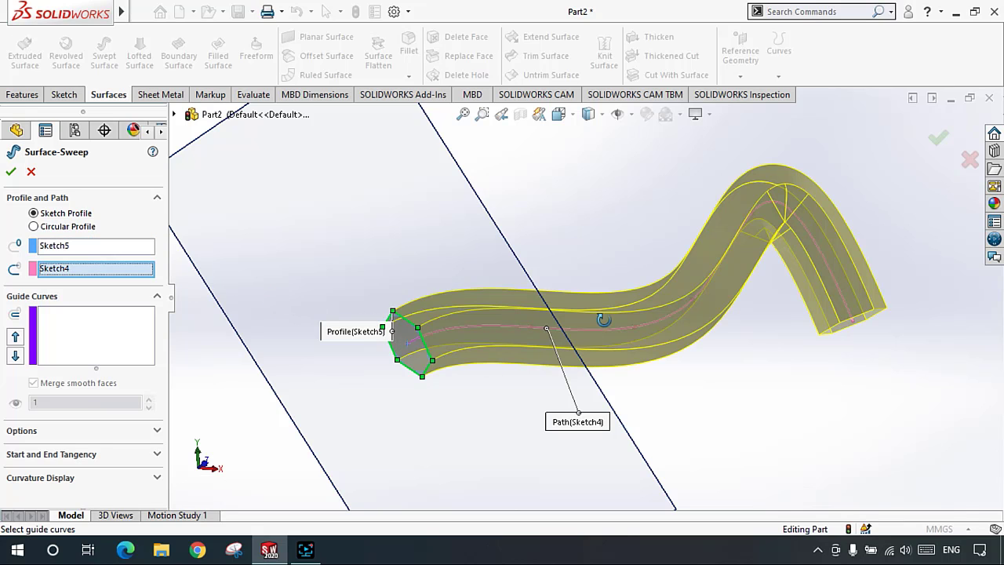
middle_click_drag(602, 319, 560, 309)
left_click(11, 171)
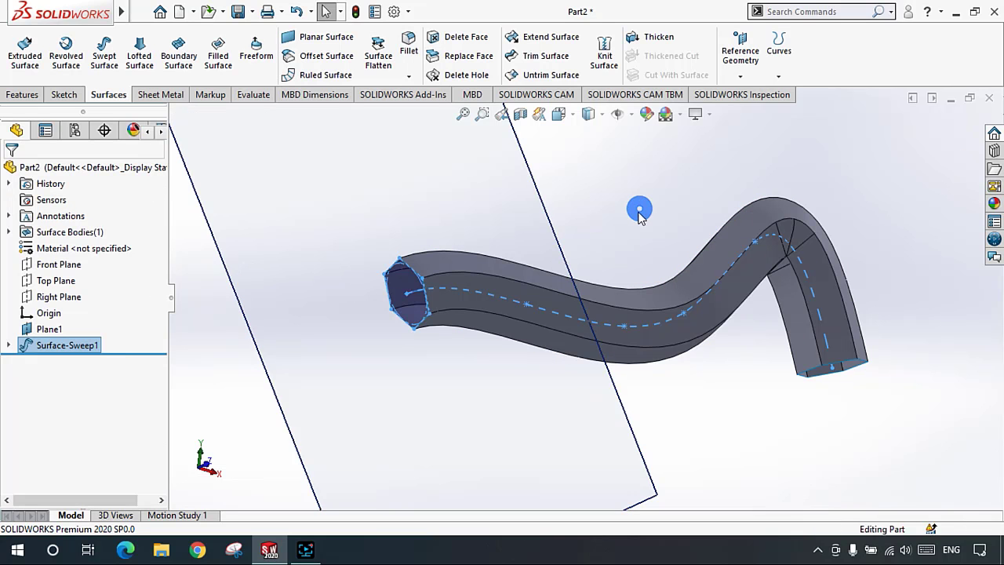
Step: Try to thicken the swept hexagonal surface by 1 mm on one side
middle_click_drag(639, 212, 649, 268)
scroll(717, 280, "down", 3)
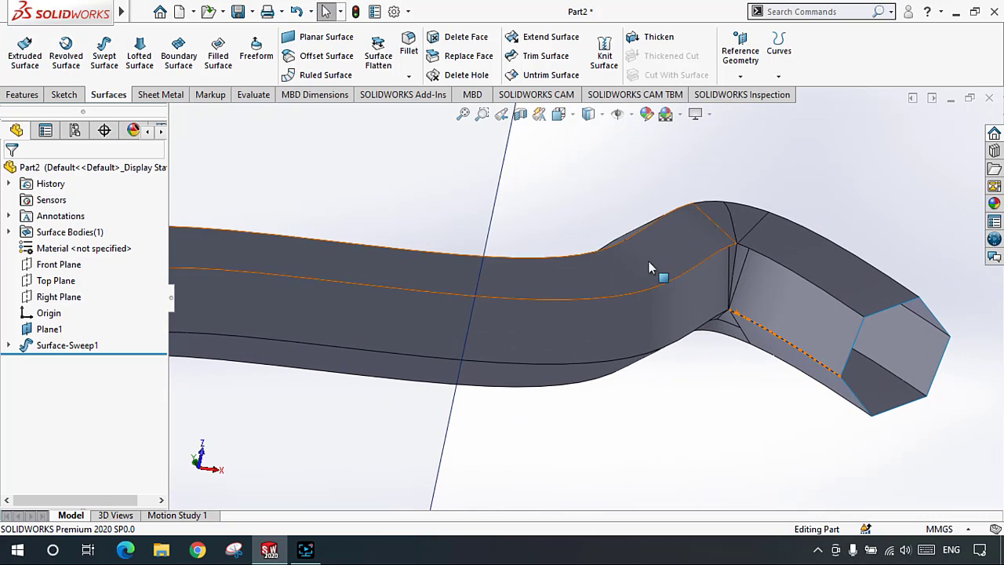
left_click(659, 39)
scroll(540, 286, "up", 1)
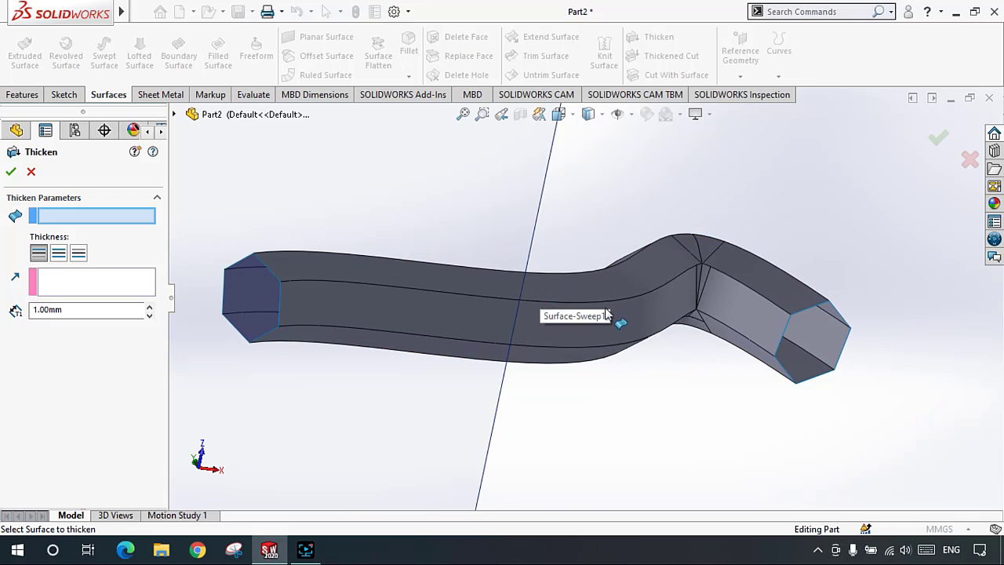
left_click(628, 320)
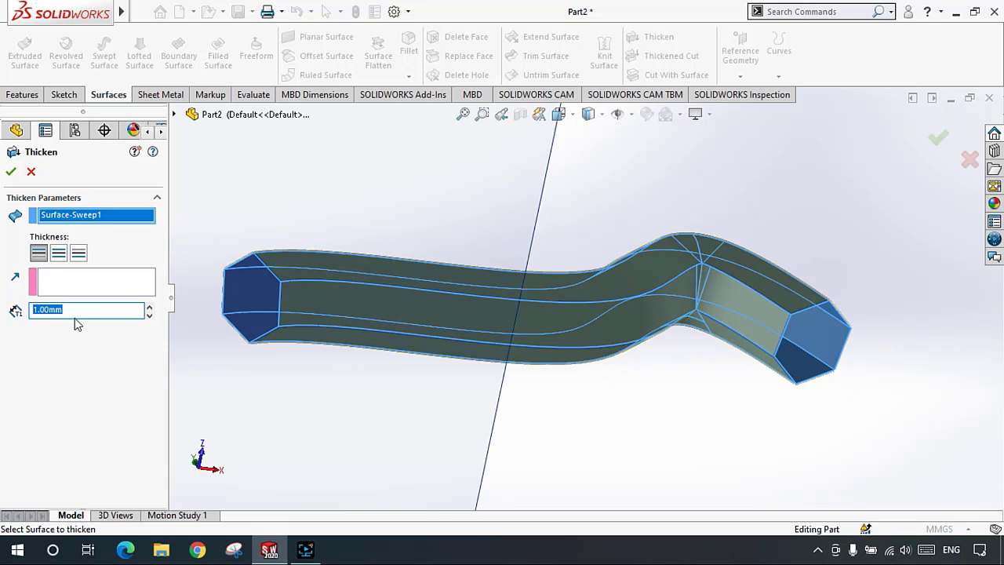
left_click(9, 172)
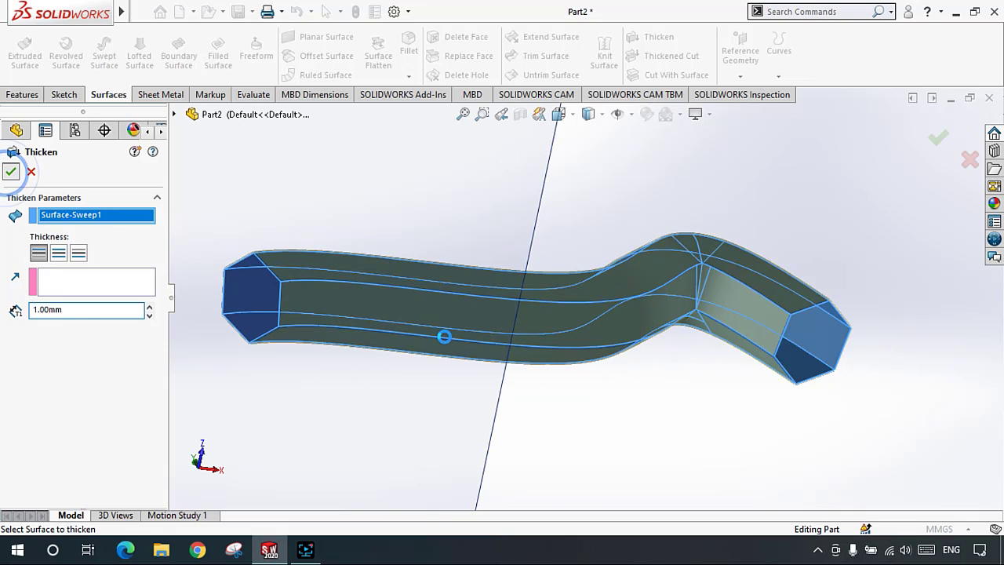
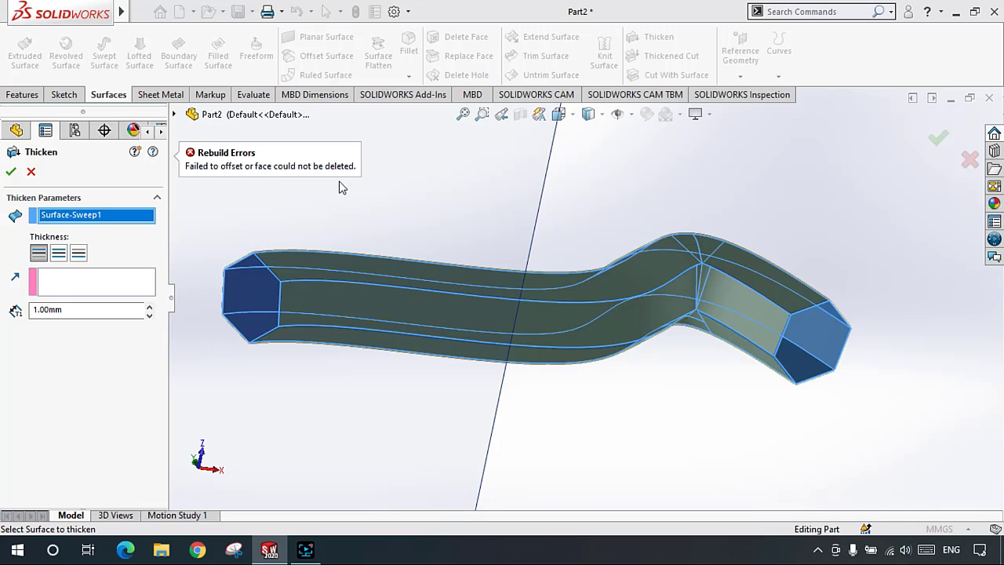
Step: Examine the inner side of the swept surface's tight bend in the thicken preview, and abandon the thickening
scroll(682, 314, "down", 8)
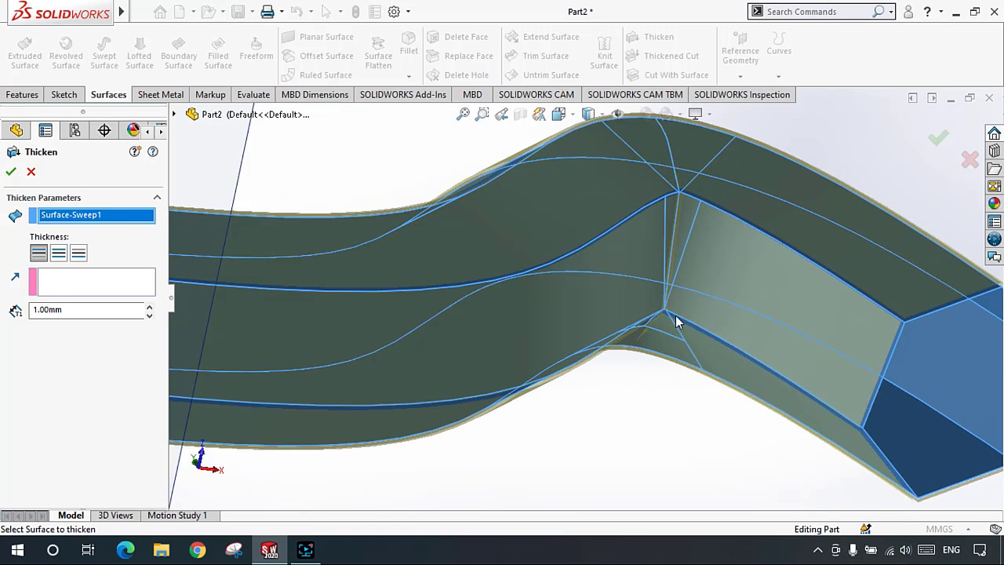
scroll(652, 297, "up", 8)
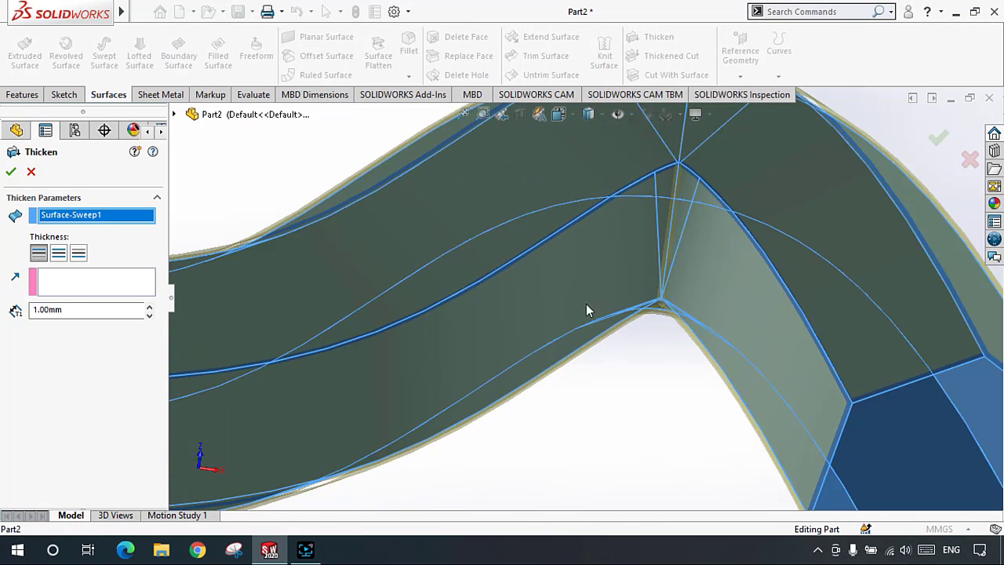
middle_click_drag(511, 340, 387, 283)
scroll(263, 270, "up", 2)
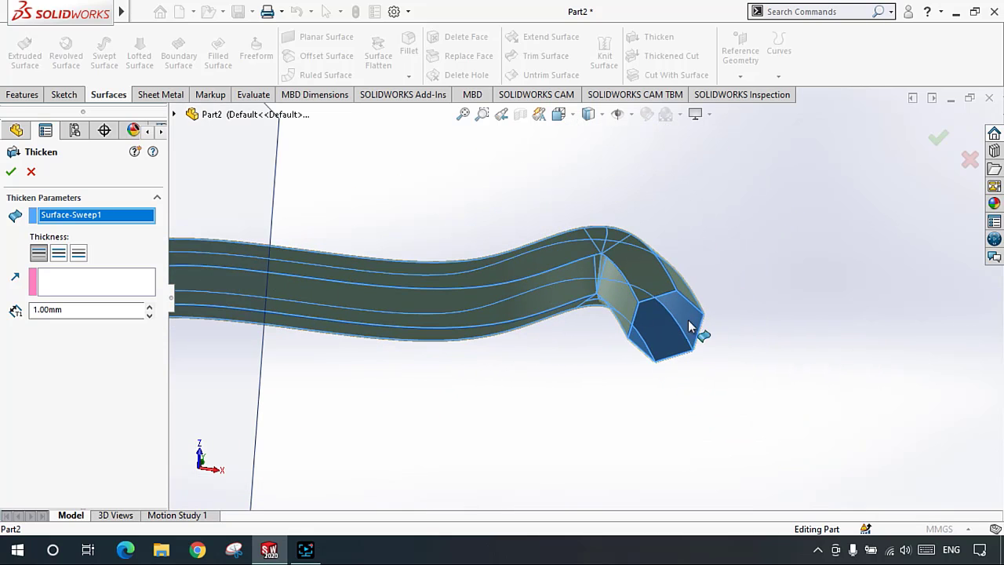
middle_click_drag(584, 309, 542, 347)
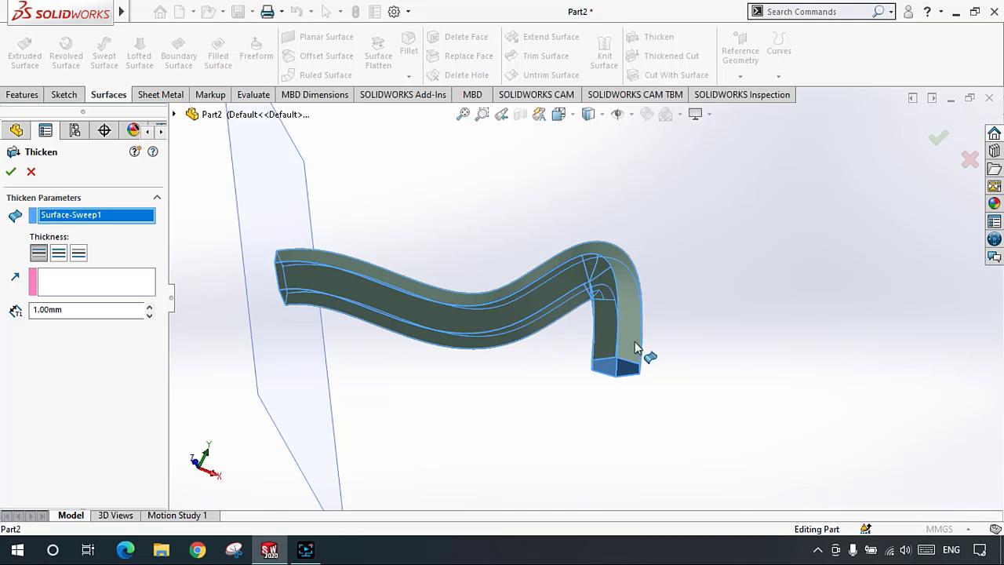
scroll(566, 305, "down", 10)
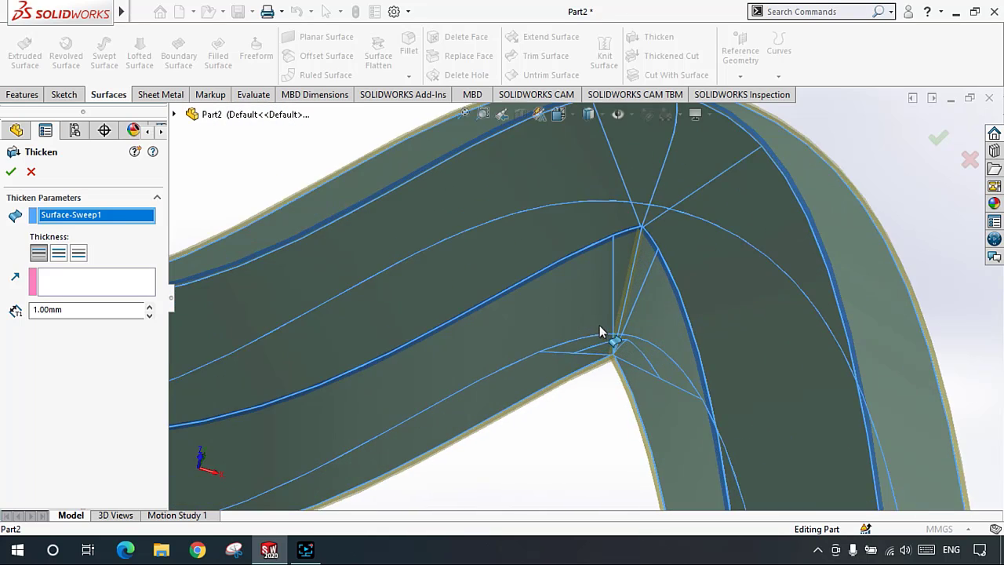
middle_click_drag(616, 320, 541, 205)
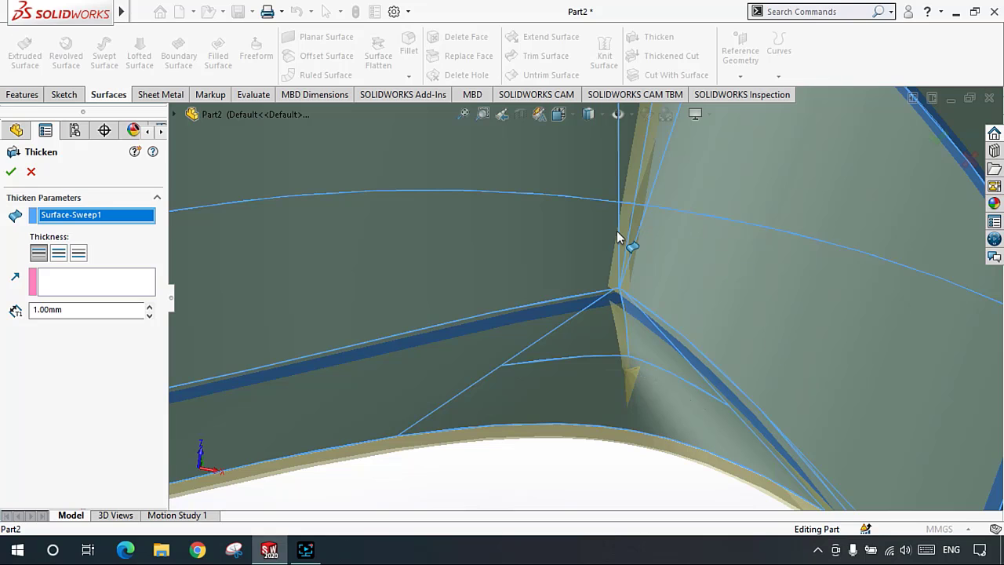
scroll(552, 198, "up", 6)
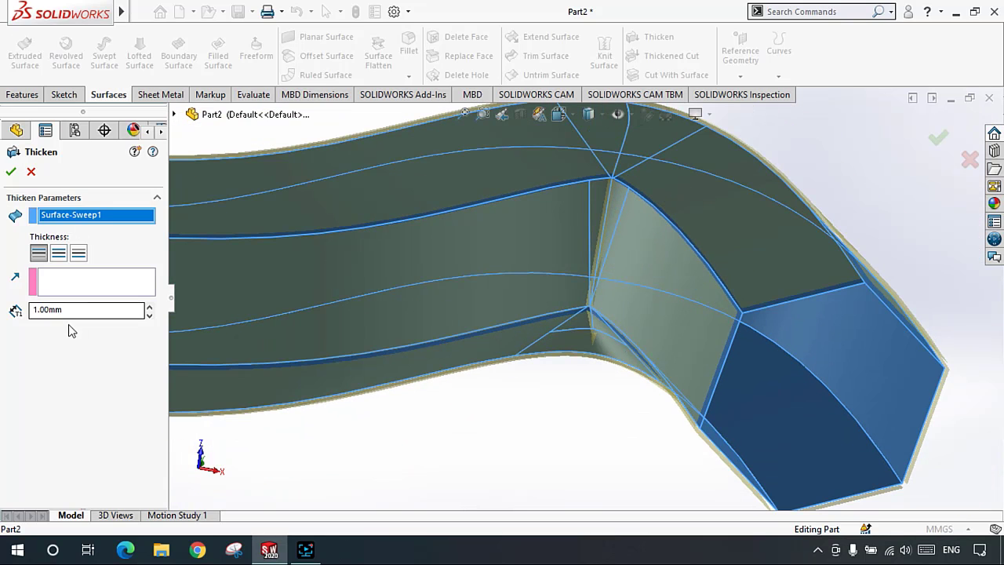
left_click(30, 173)
Step: Edit the sweep's path sketch and move the spline's end point beyond the bend to about X 352.7 mm, Y 113.1 mm
left_click(12, 345)
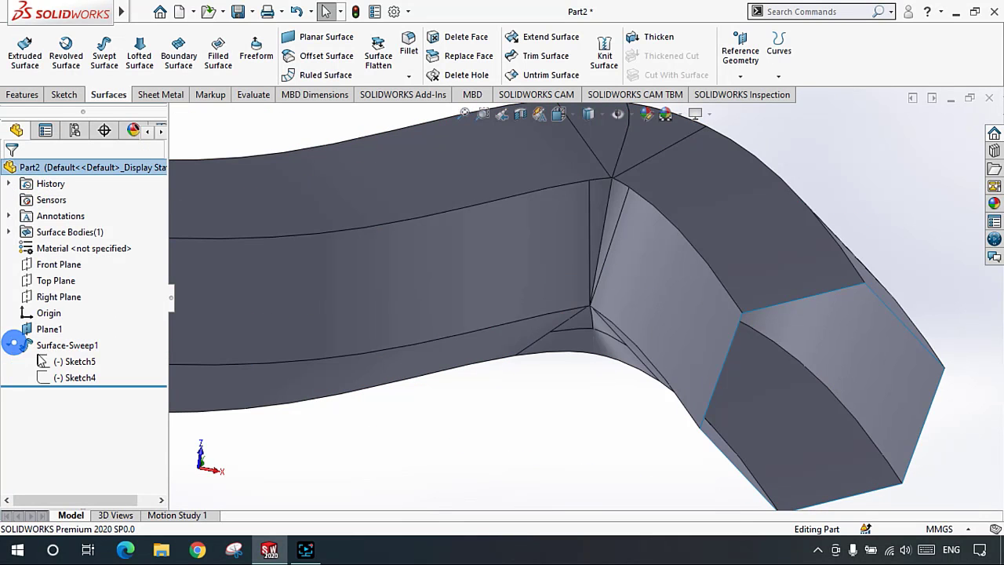
left_click(75, 377)
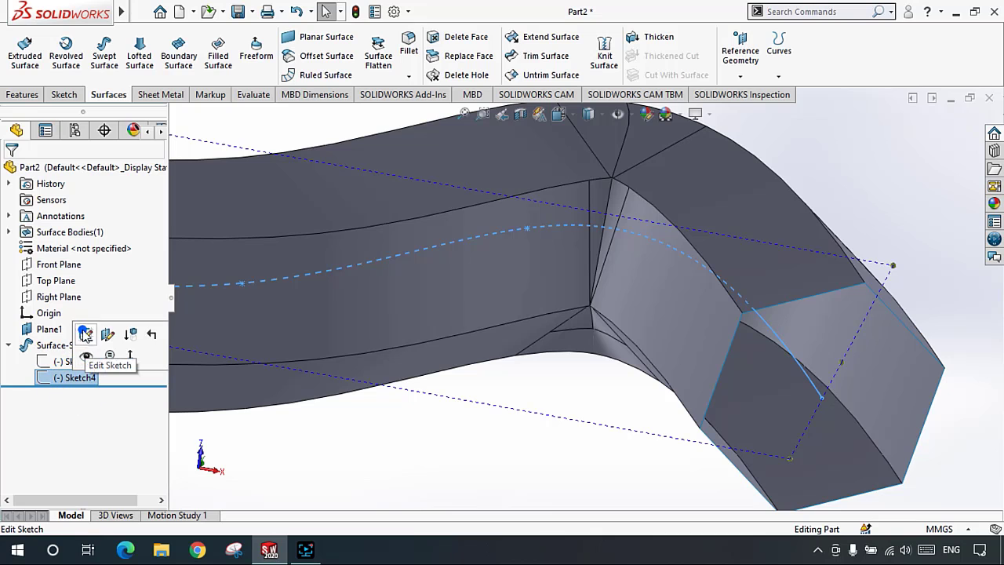
left_click(85, 335)
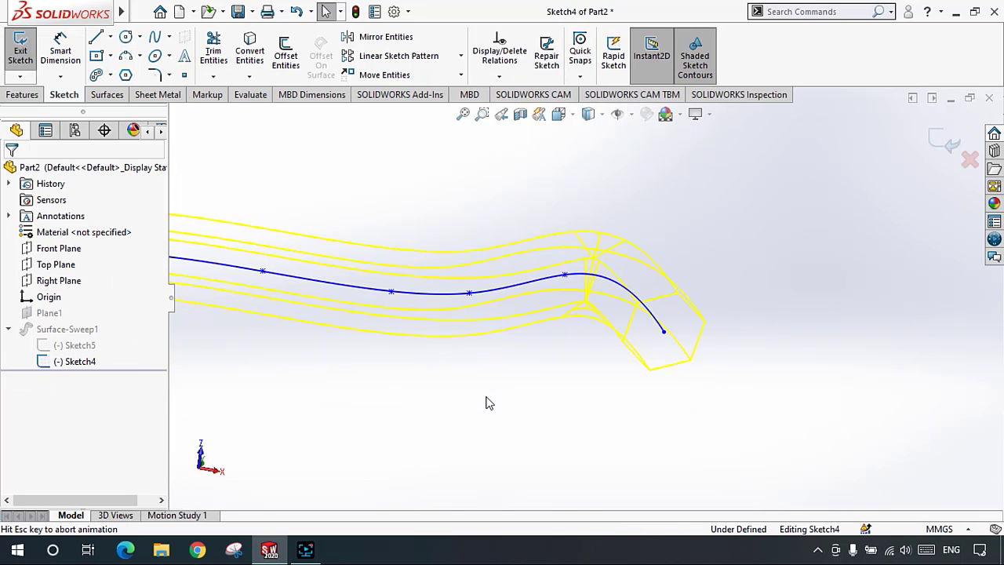
scroll(678, 247, "down", 3)
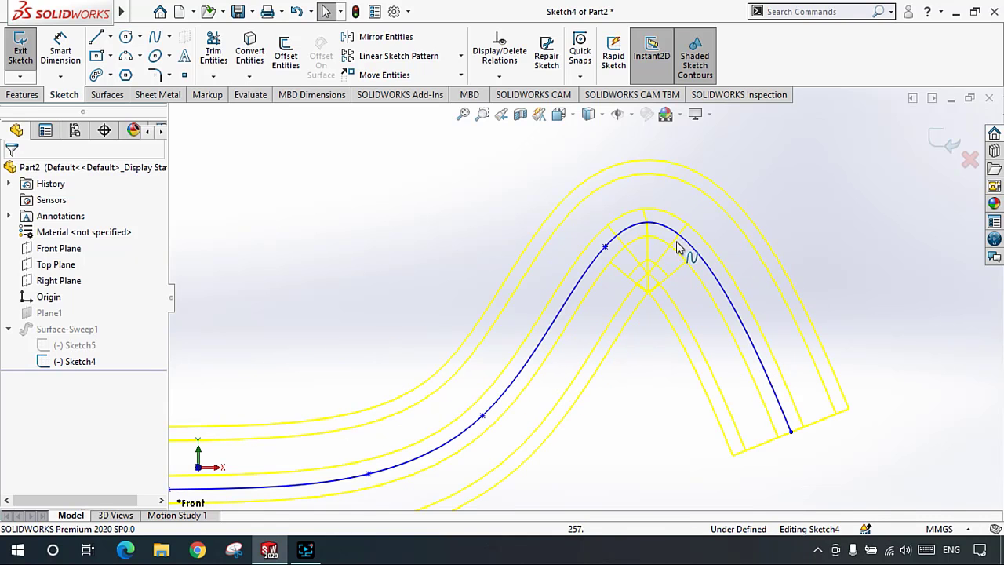
left_click(650, 225)
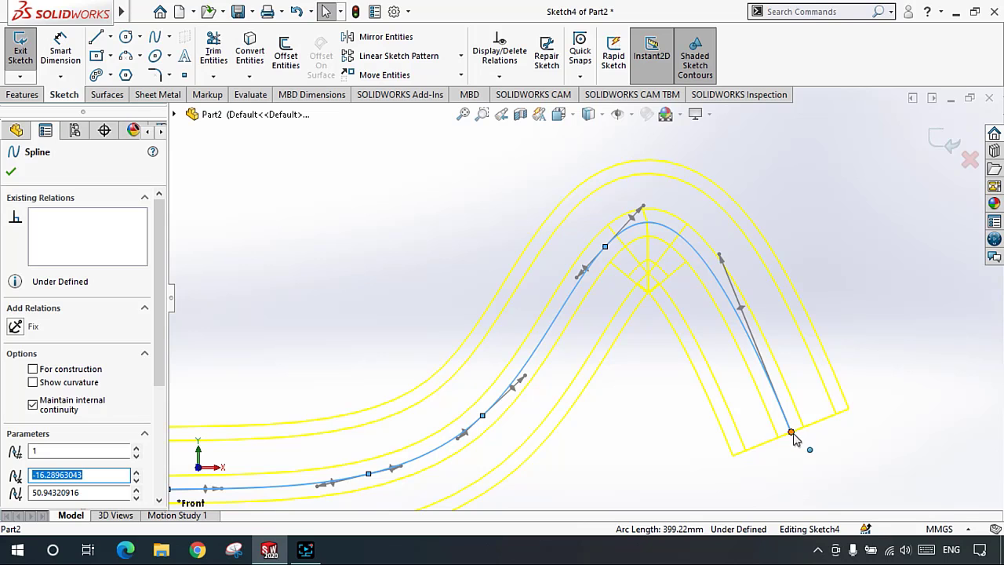
left_click_drag(791, 433, 949, 367)
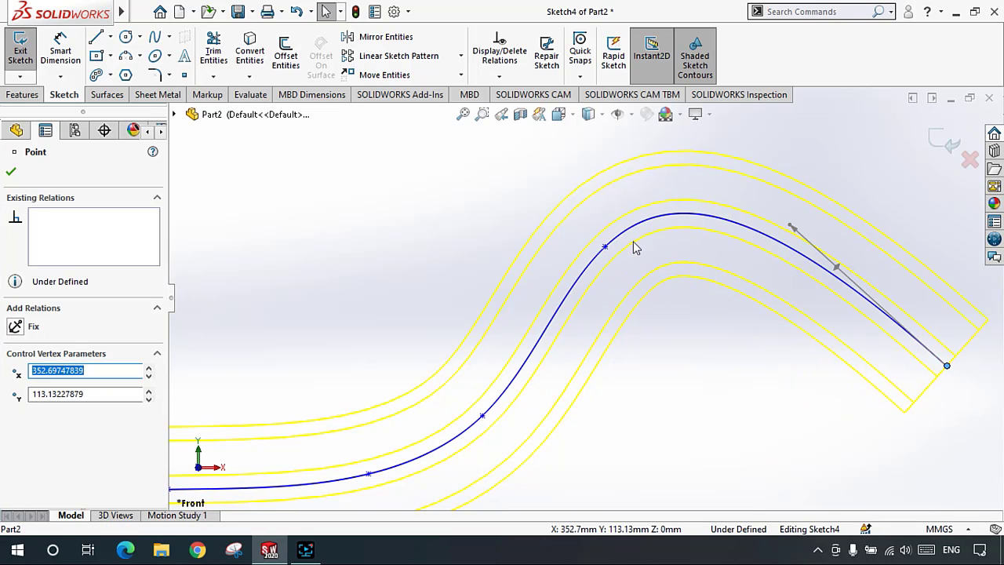
Step: Replace the spline point before the bend with a new one inserted nearer the crest, and finish the sketch
right_click(607, 251)
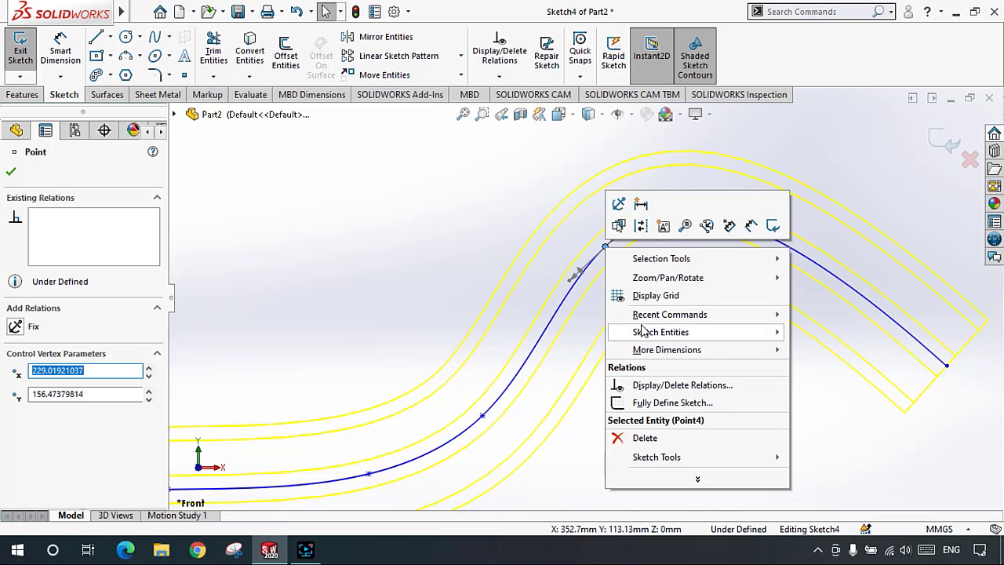
left_click(641, 439)
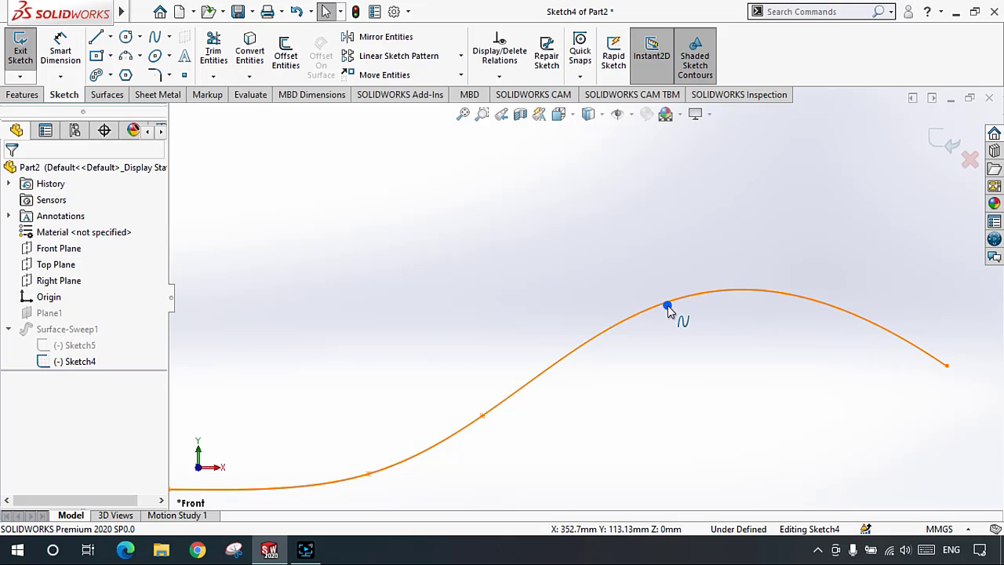
left_click(665, 305)
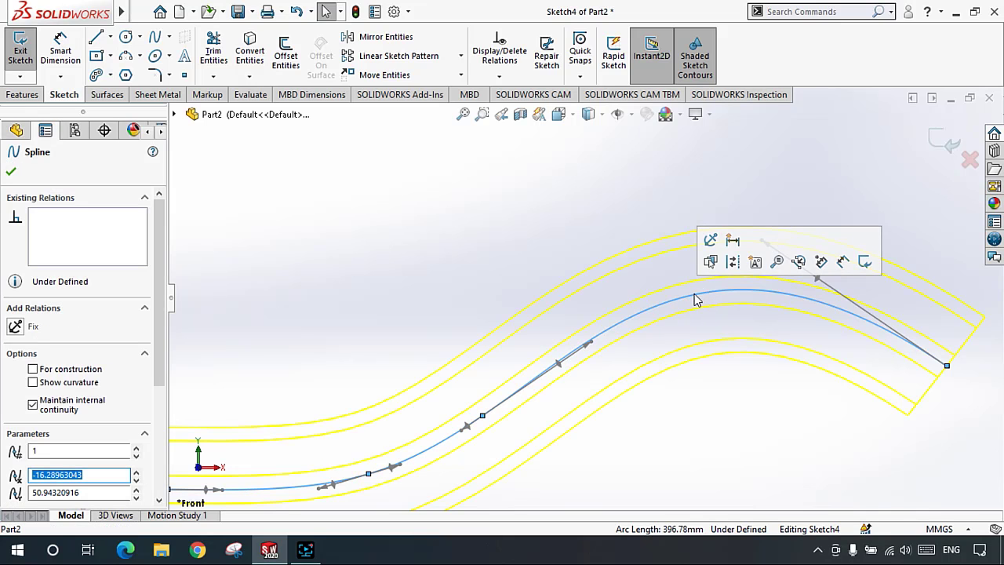
right_click(694, 299)
left_click(739, 335)
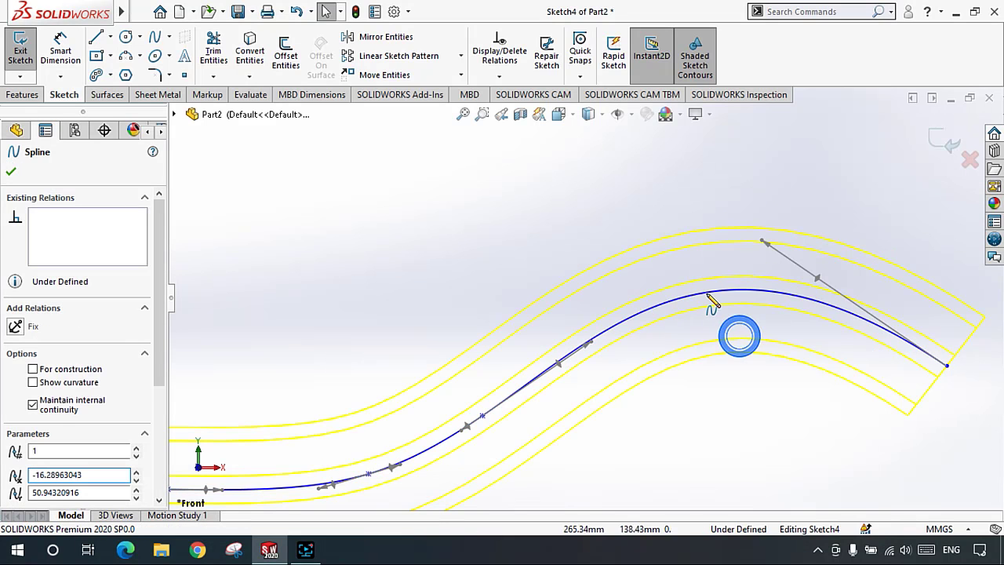
left_click(701, 293)
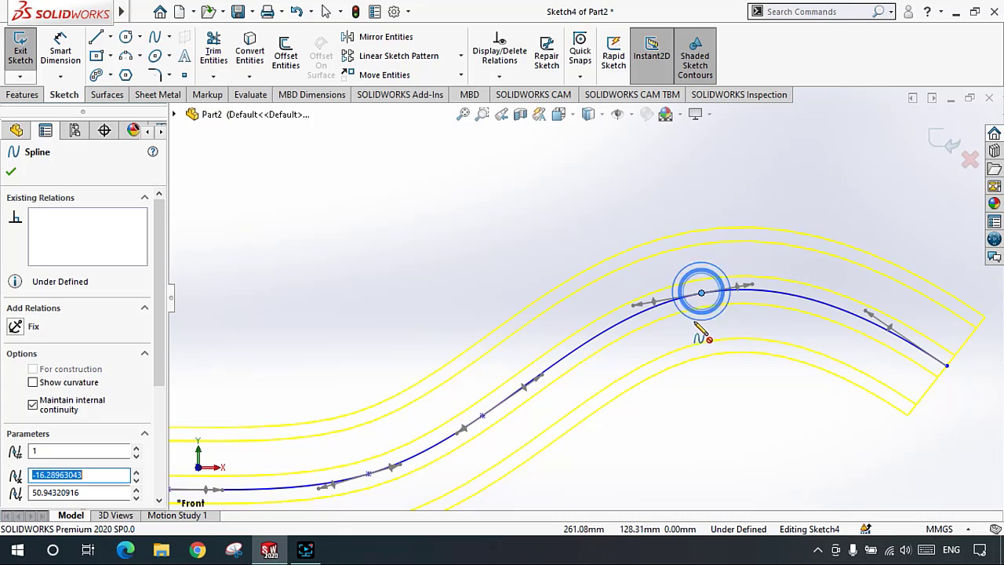
left_click(11, 172)
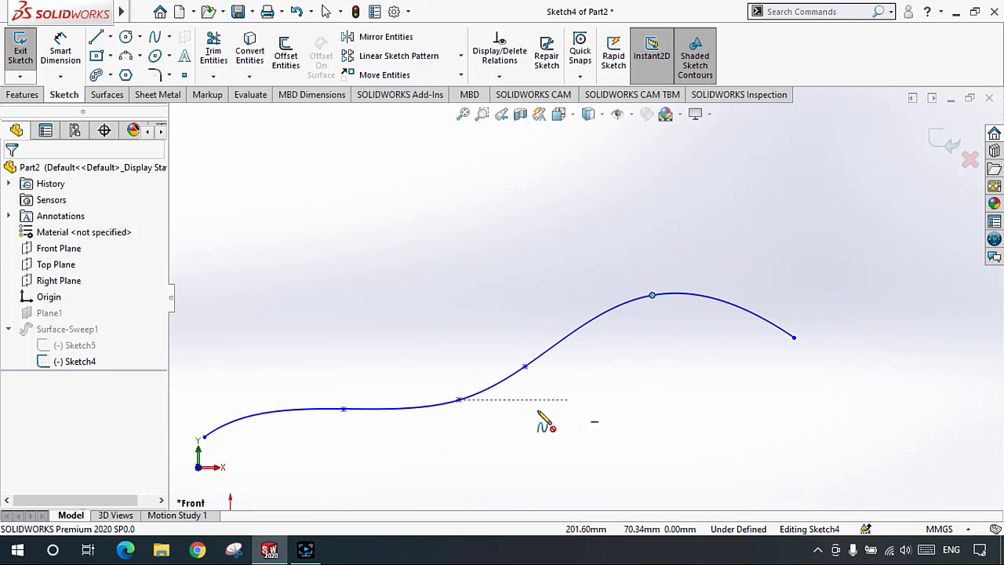
middle_click_drag(507, 390, 509, 378)
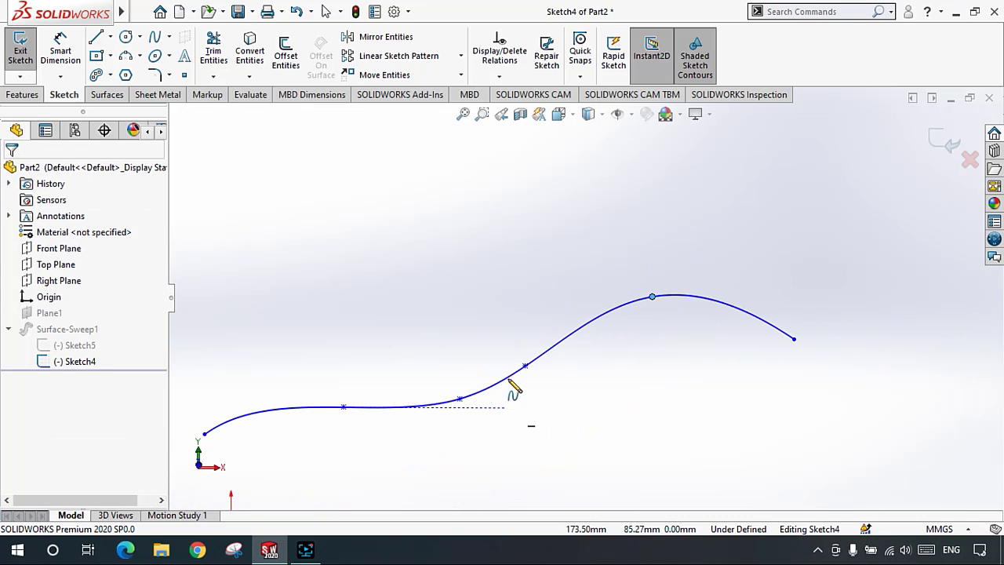
left_click(941, 143)
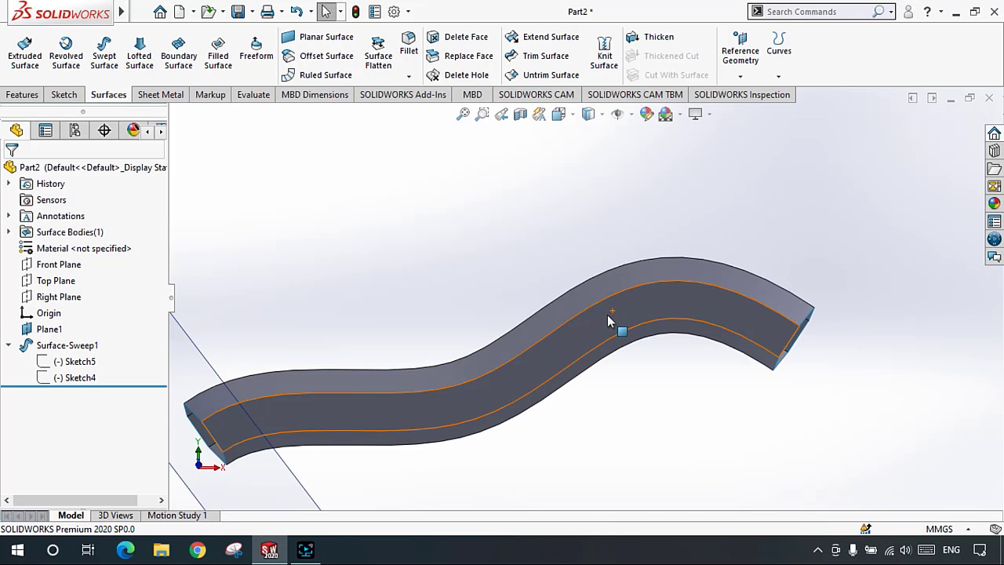
Step: Thicken the reshaped swept hexagonal surface by 1 mm on one side
middle_click_drag(607, 314, 631, 423)
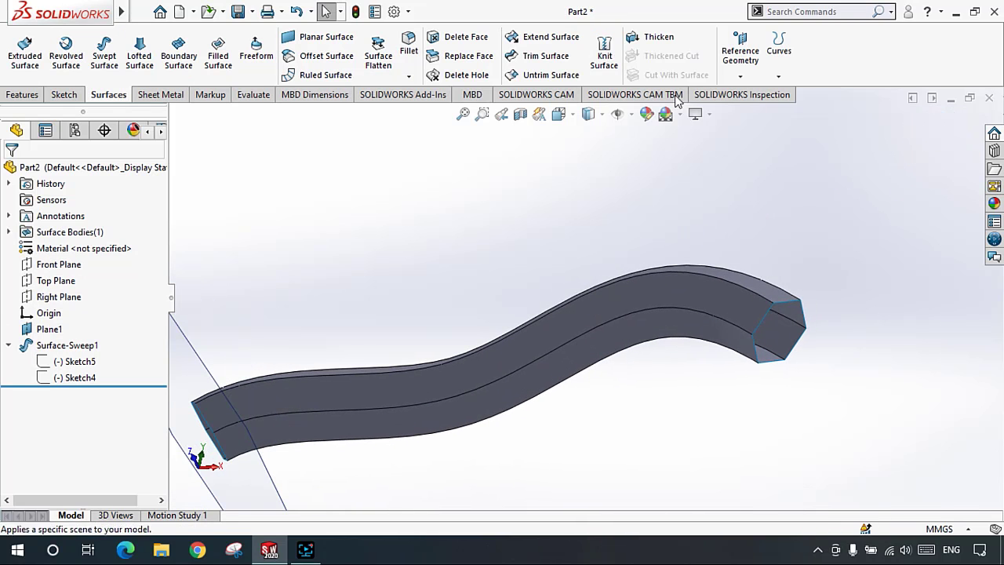
left_click(665, 40)
left_click(639, 314)
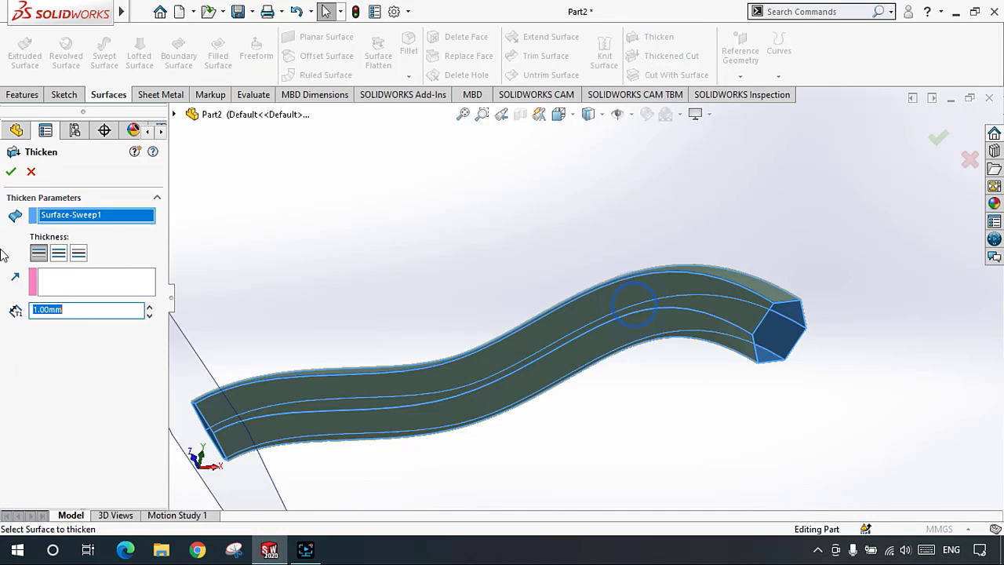
left_click(10, 171)
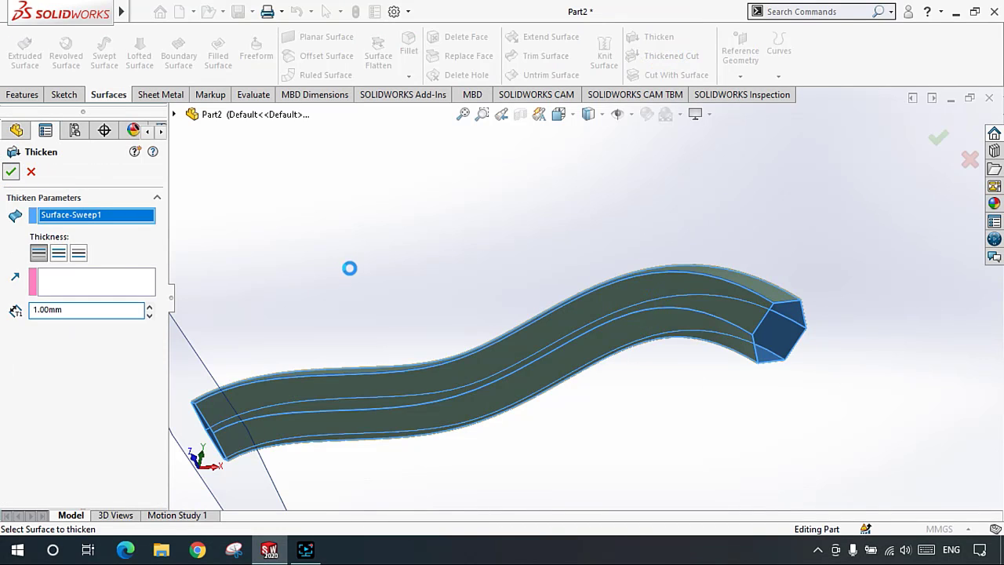
left_click(480, 298)
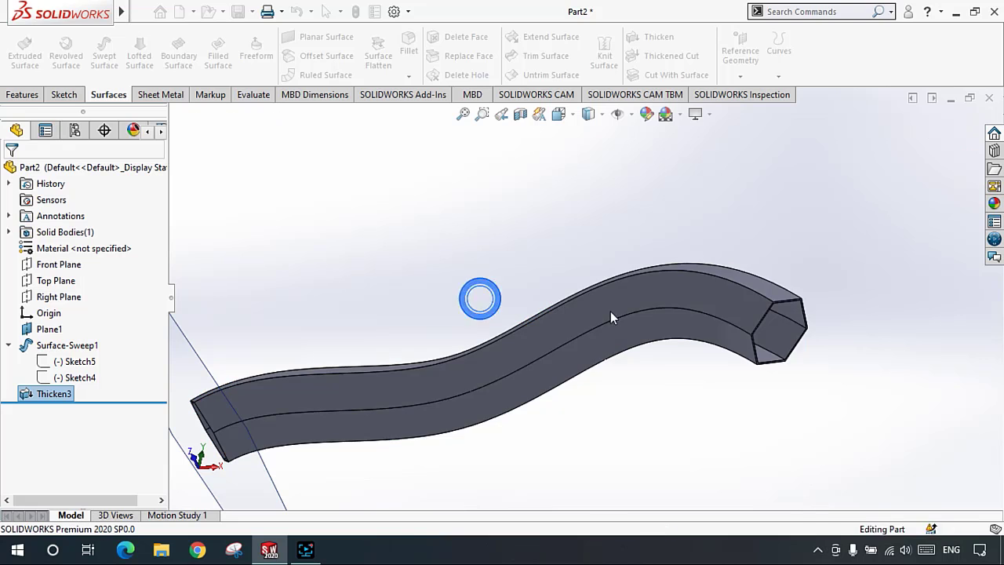
scroll(689, 322, "down", 5)
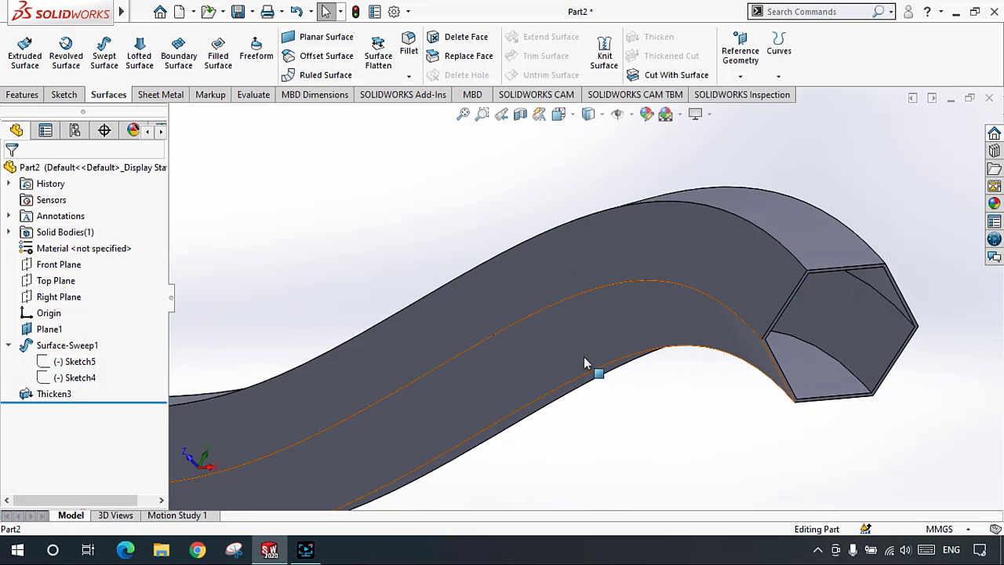
Step: Reopen the thicken feature's definition to examine its preview around the bend, close it and inspect the whole hexagonal tube
left_click(51, 395)
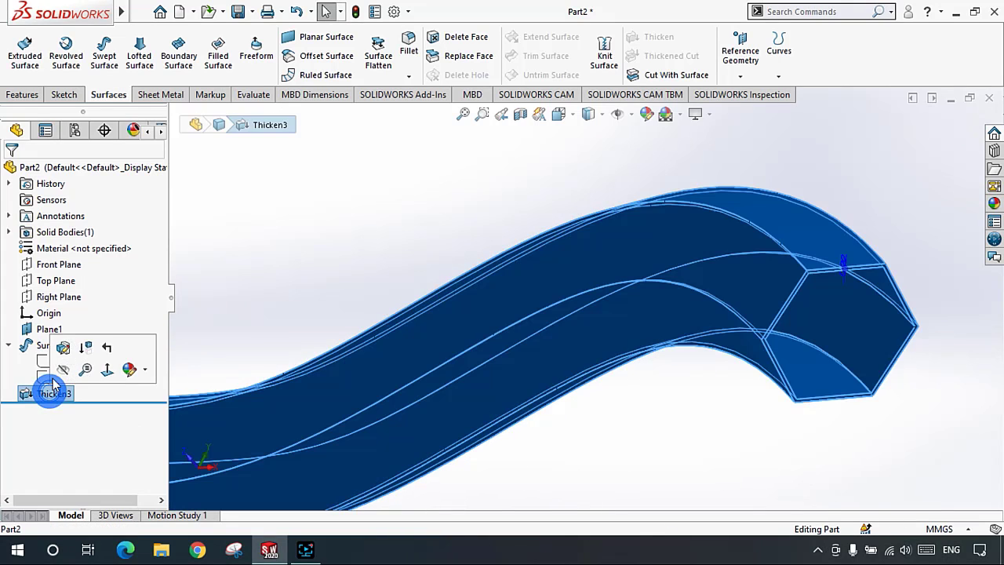
left_click(73, 348)
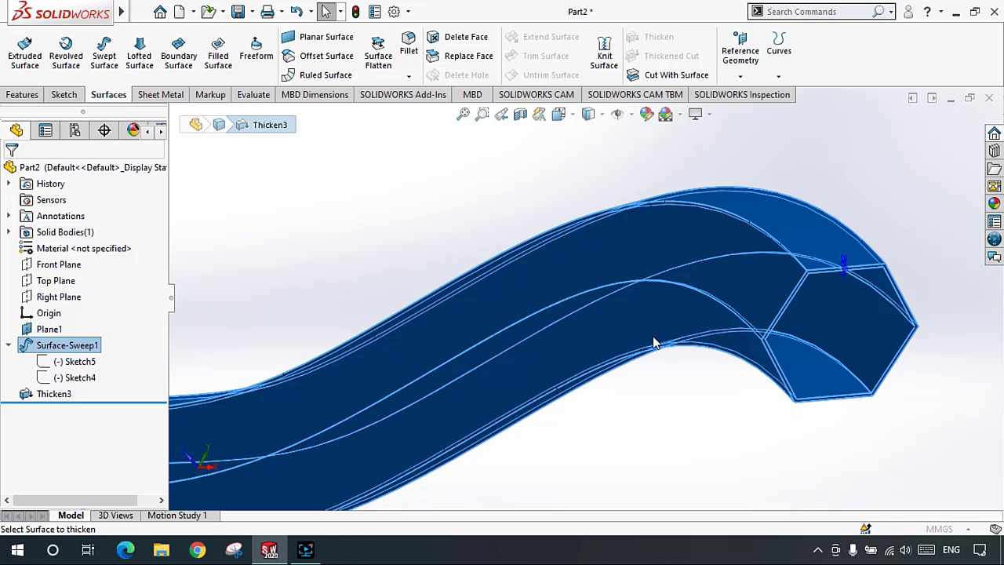
scroll(667, 325, "down", 5)
scroll(667, 327, "down", 2)
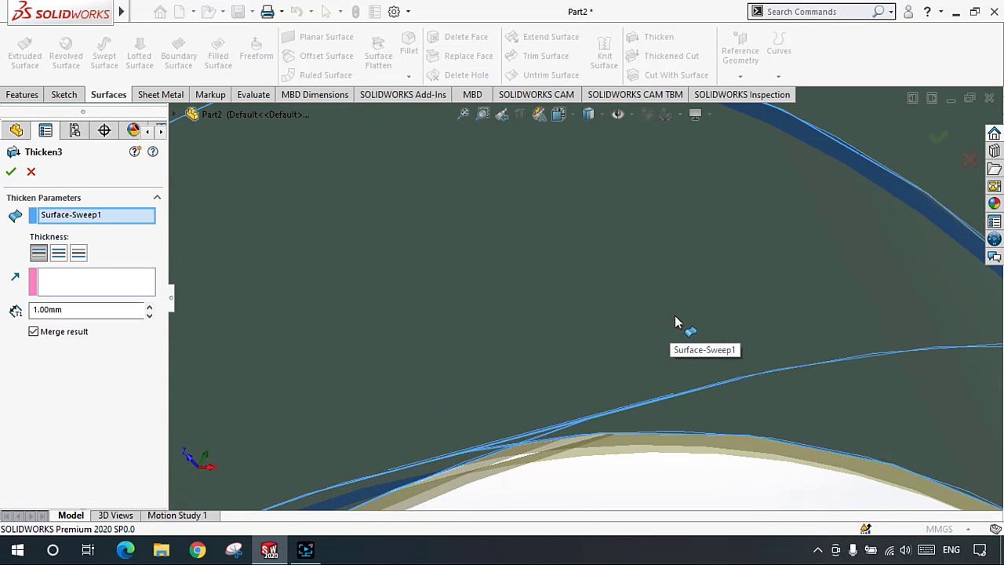
scroll(631, 345, "down", 3)
key("f")
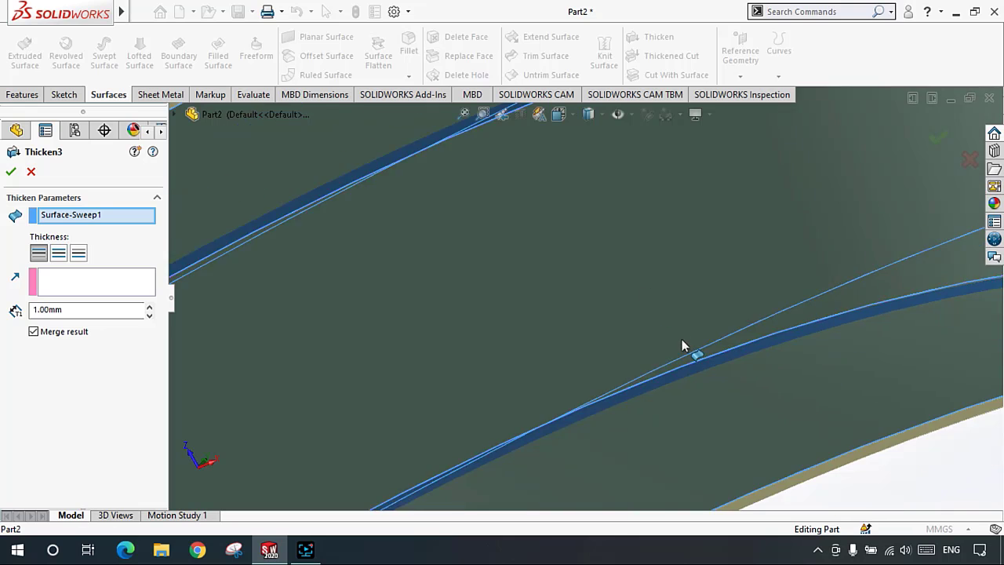
scroll(659, 264, "down", 3)
scroll(659, 265, "down", 3)
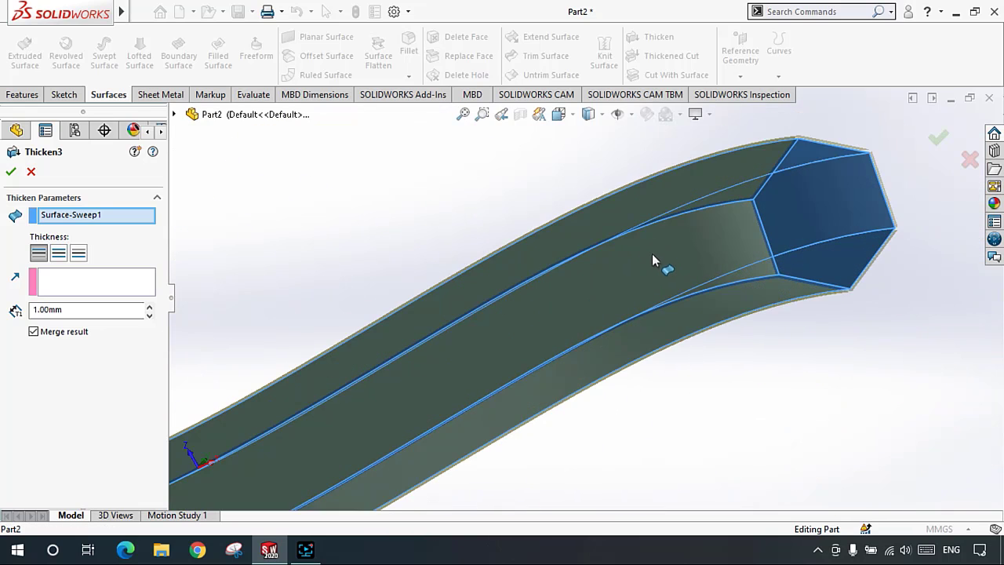
middle_click_drag(664, 264, 596, 314)
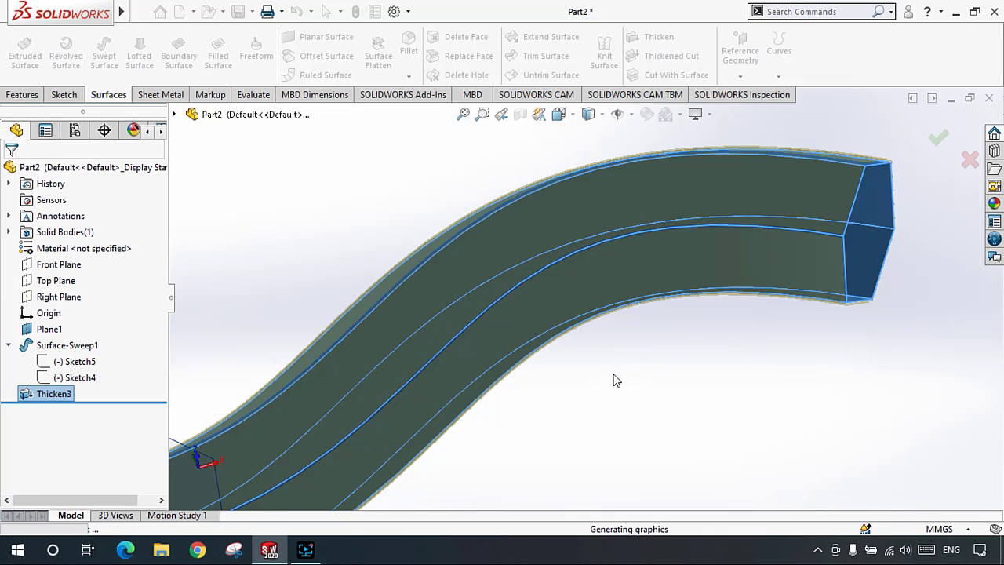
middle_click_drag(569, 381, 473, 395)
middle_click_drag(465, 393, 427, 360)
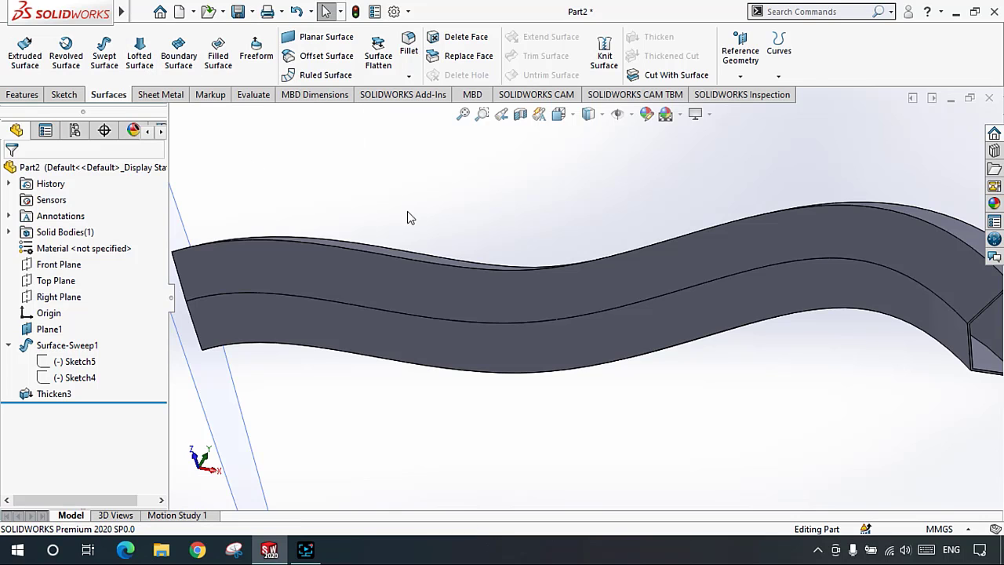
key("f")
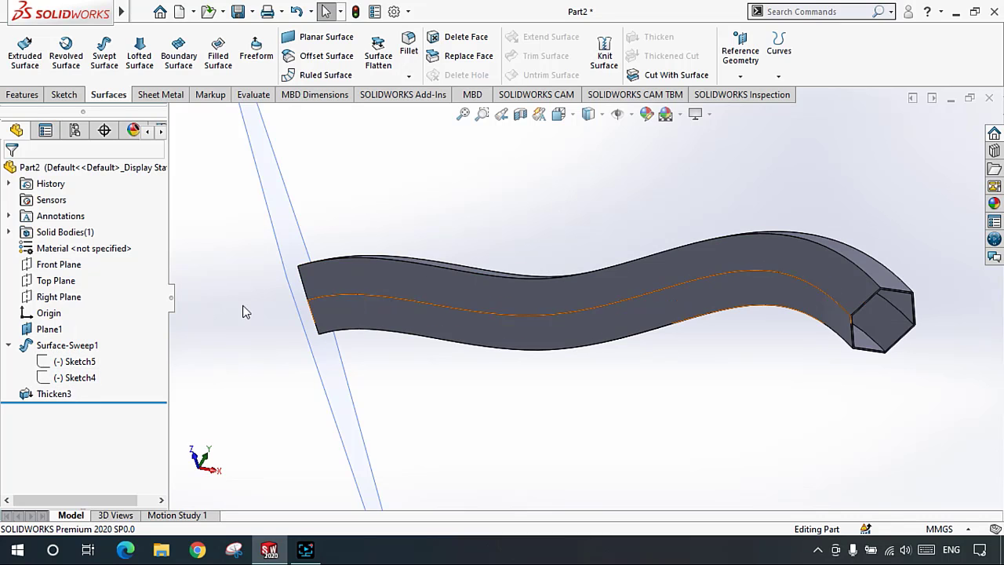
scroll(313, 246, "up", 2)
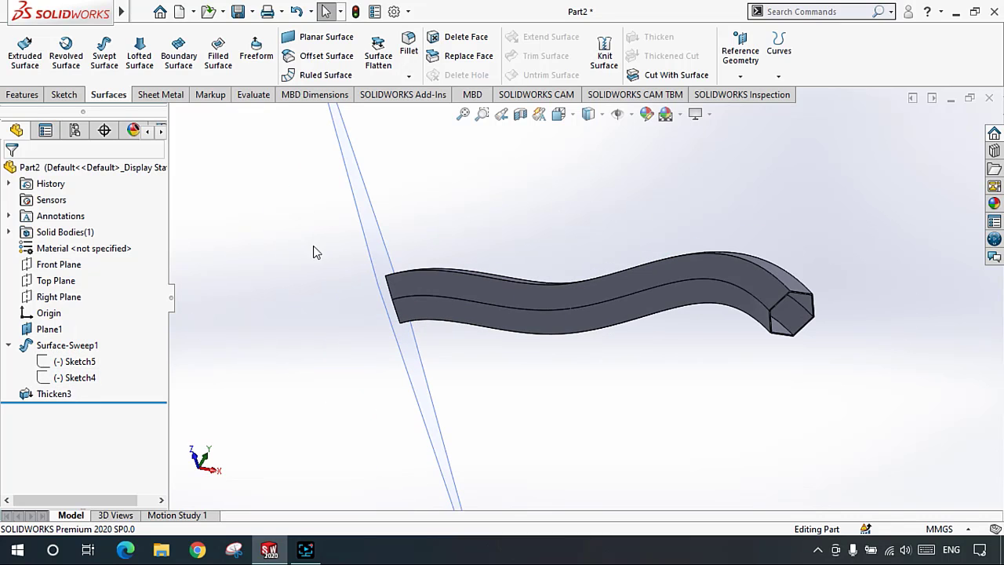
Step: Roll the feature history back to just after the Origin, suppressing Plane1, the surface sweep and the thicken feature
right_click(99, 402)
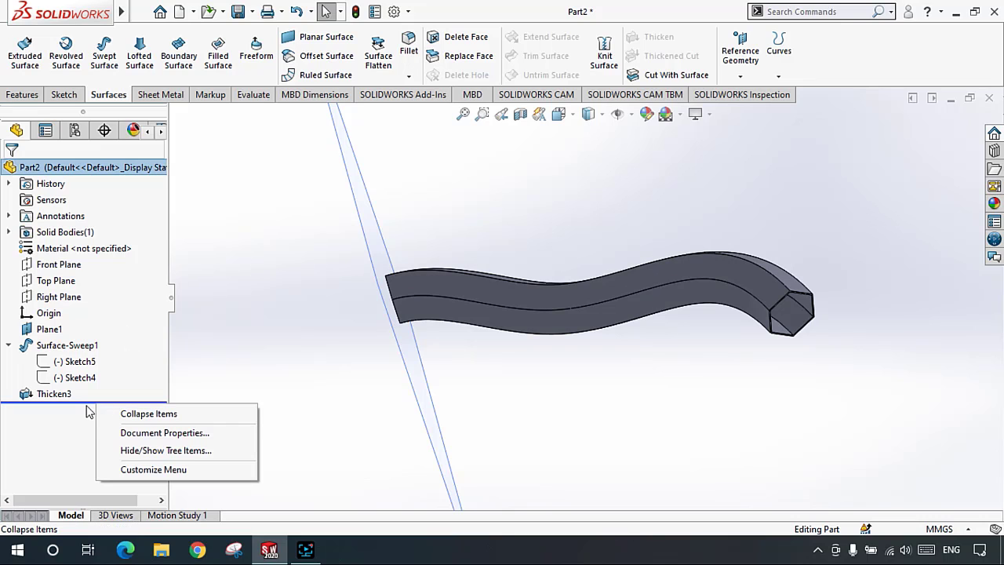
left_click(75, 417)
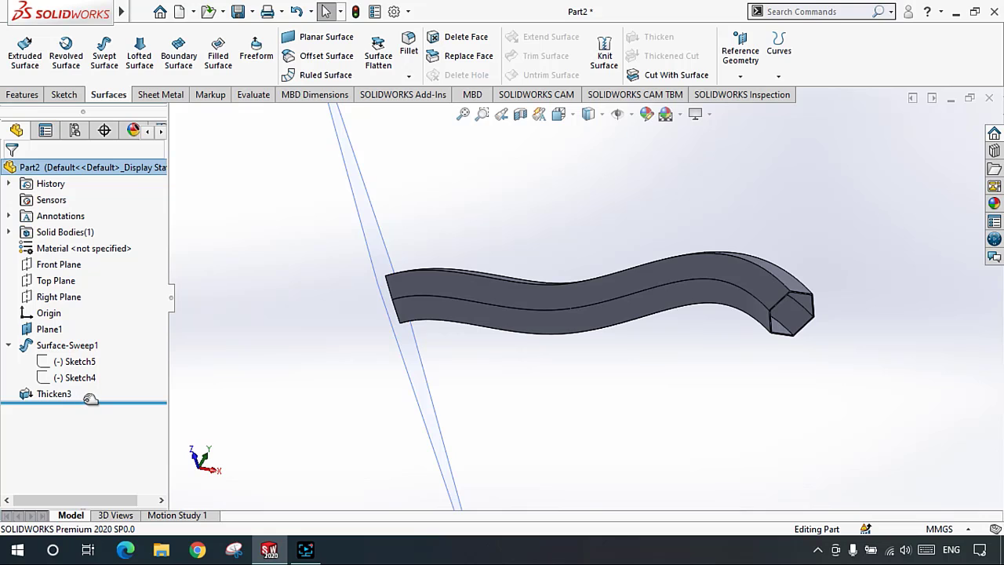
left_click_drag(91, 399, 89, 333)
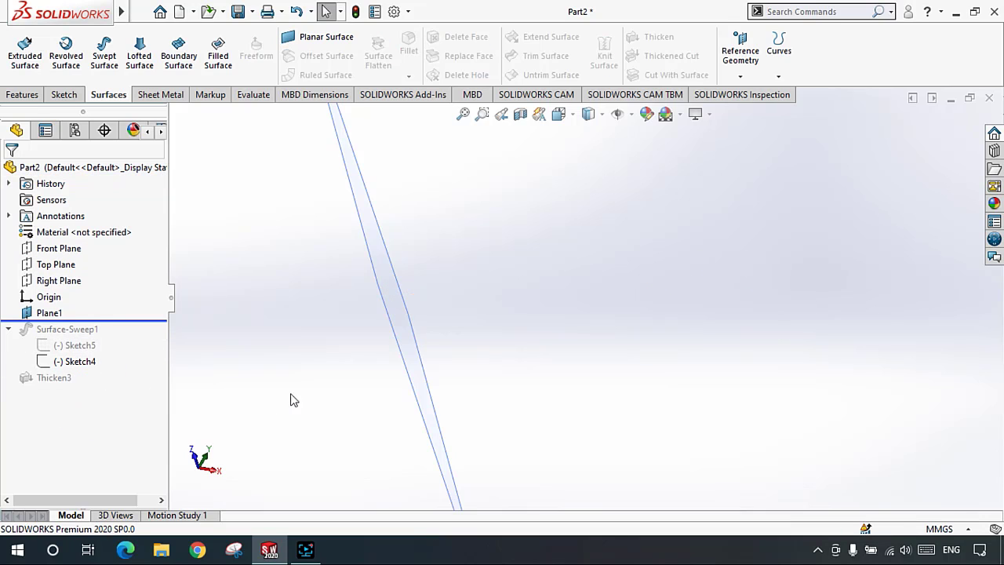
scroll(337, 302, "up", 5)
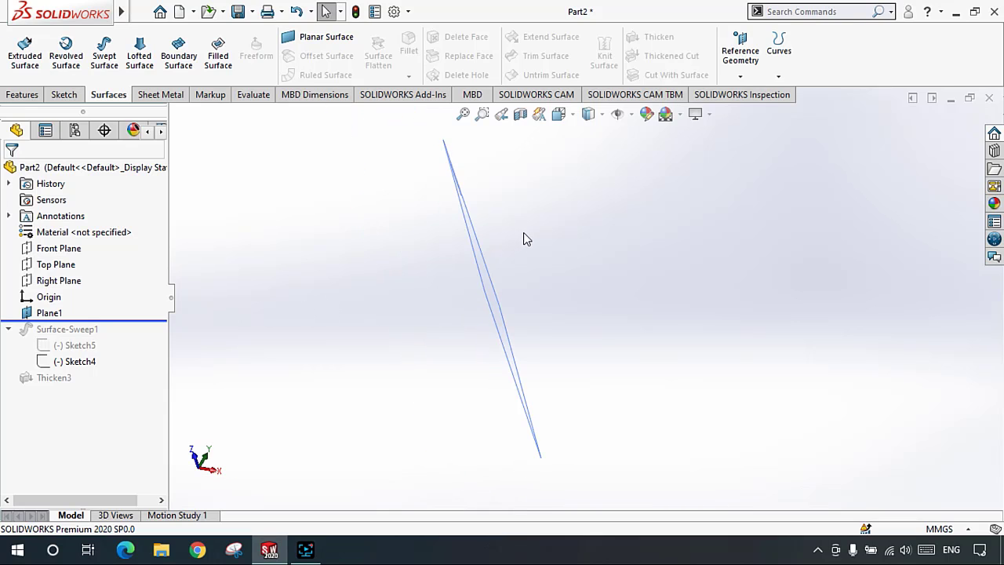
left_click_drag(95, 320, 108, 308)
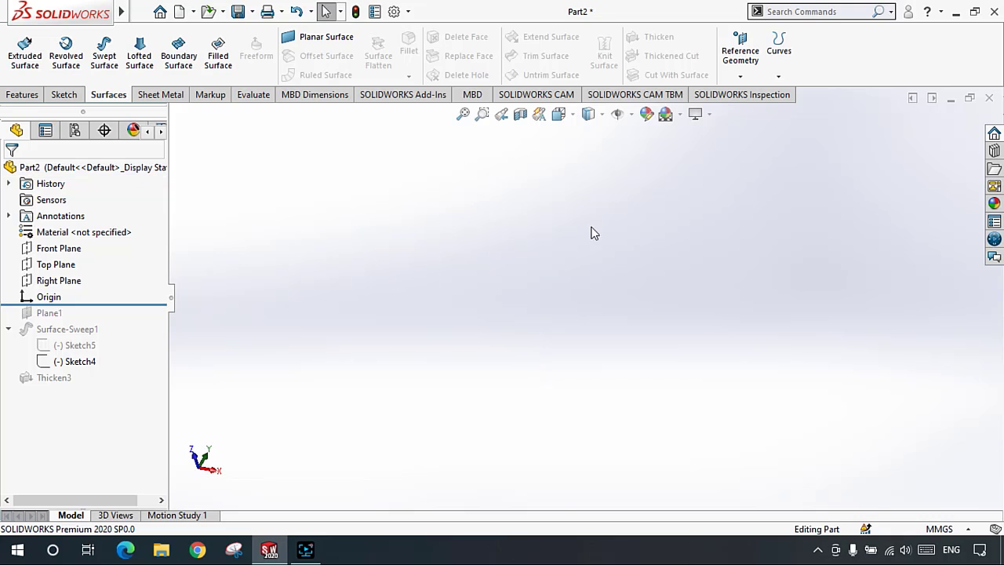
Step: Sketch a circle centred on the origin on the Front Plane and finish the sketch
left_click(55, 249)
left_click(58, 264)
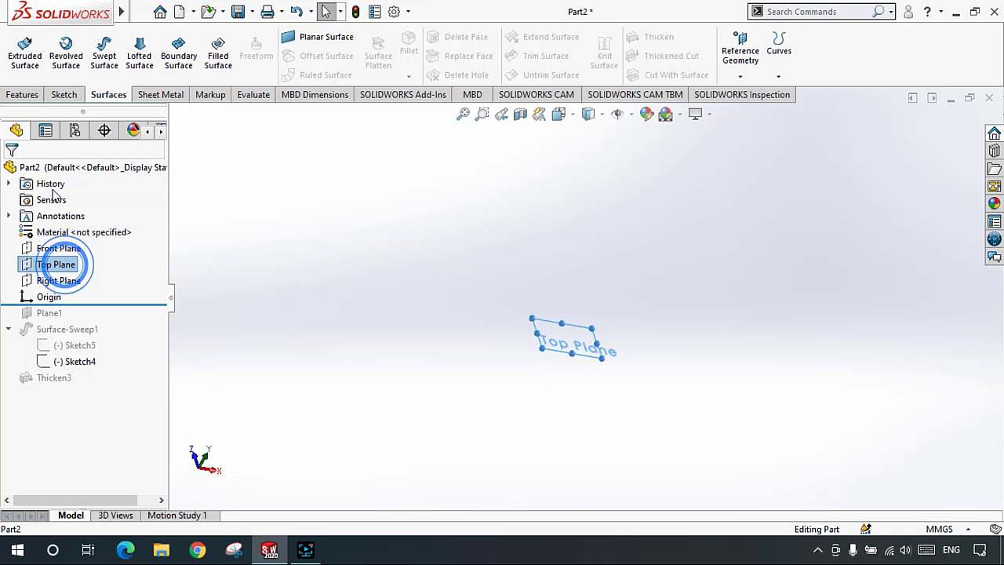
left_click(58, 248)
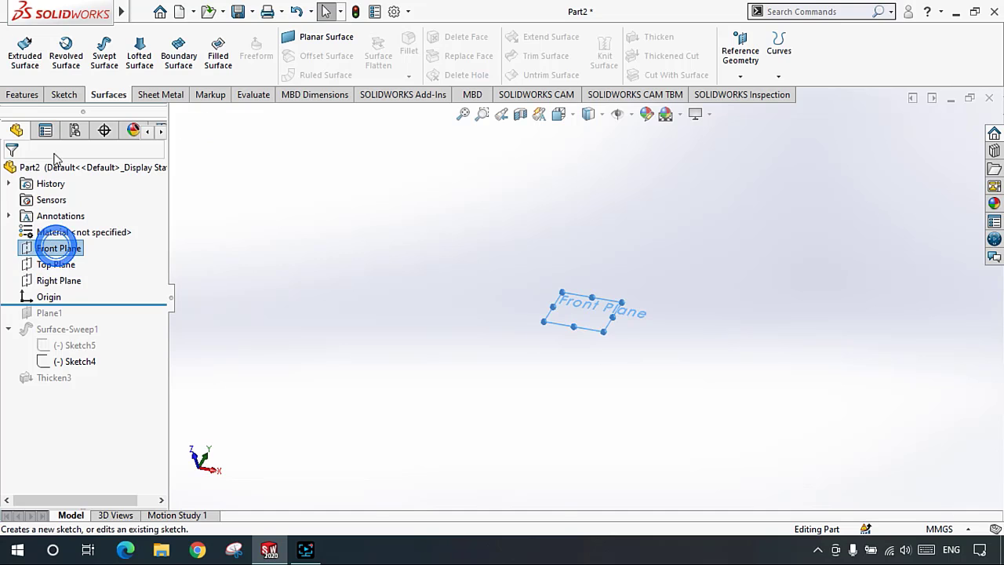
left_click(64, 94)
left_click(19, 43)
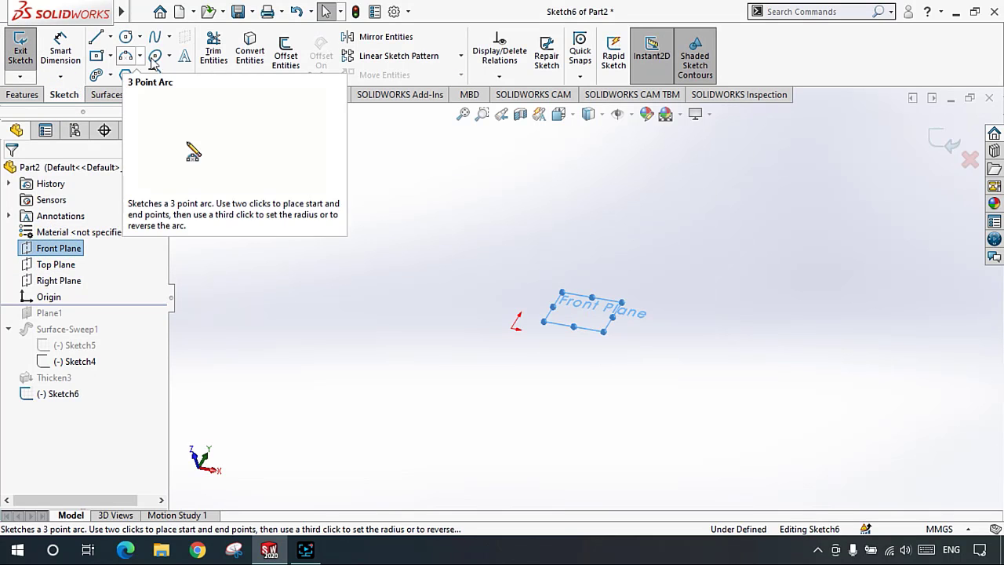
left_click(126, 37)
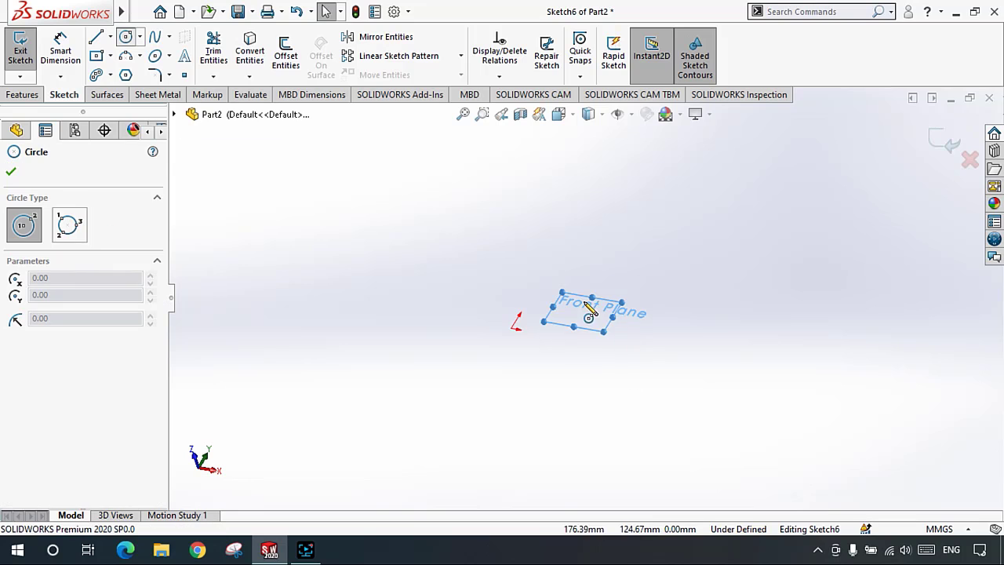
scroll(590, 317, "down", 4)
left_click(426, 338)
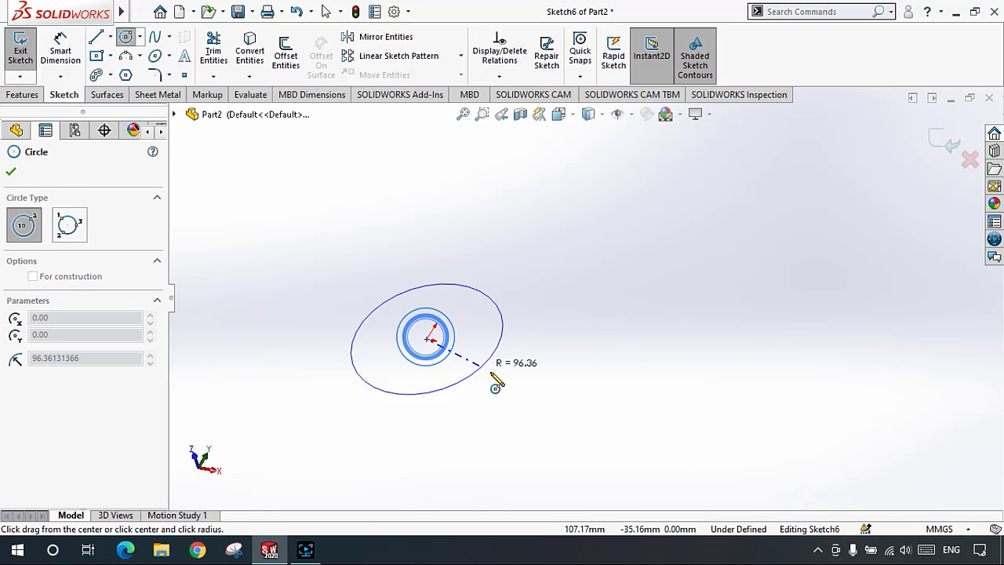
left_click(493, 377)
left_click(10, 171)
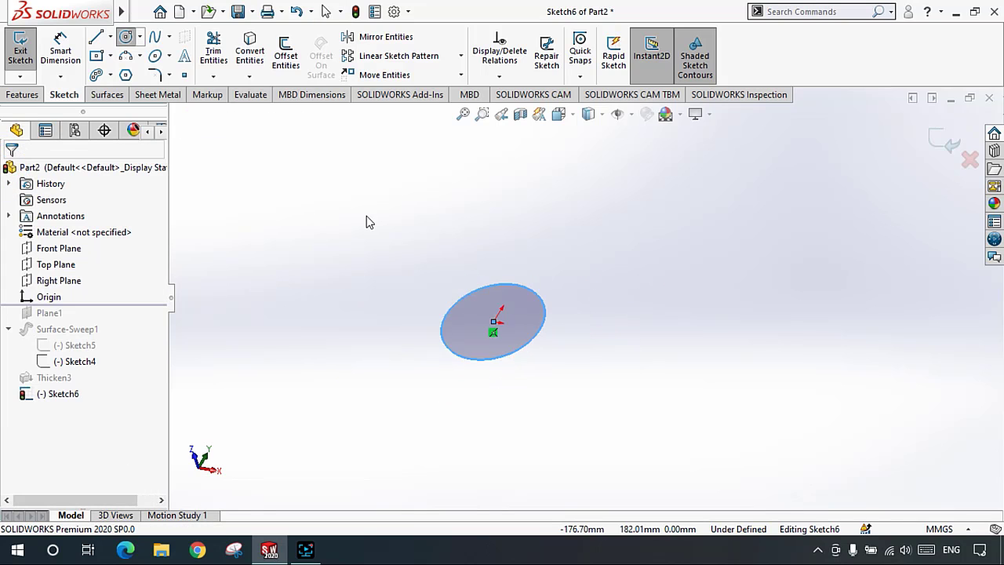
scroll(366, 222, "up", 4)
left_click(948, 132)
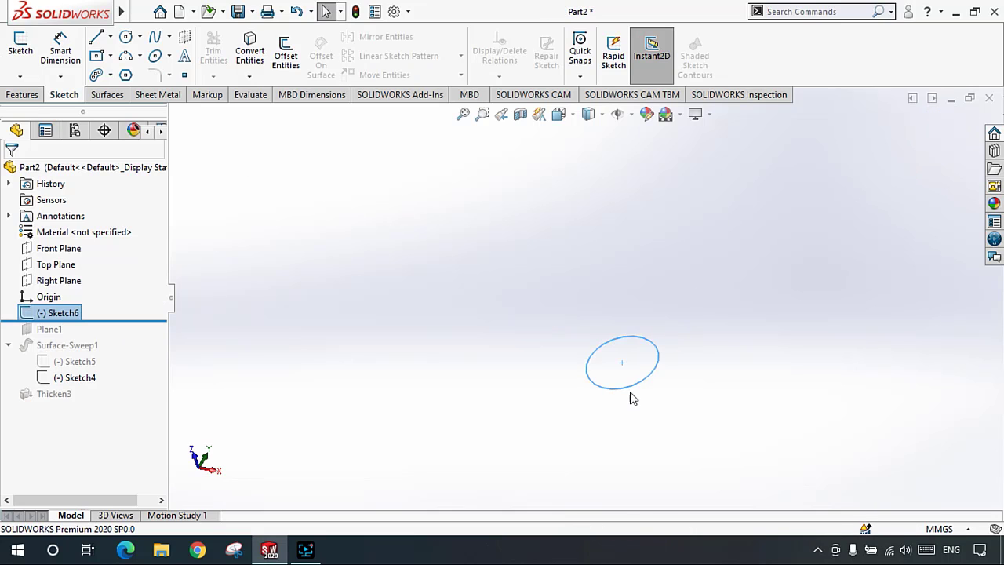
Step: Try a reference plane parallel to the Front Plane with an offset distance of 80 mm
middle_click_drag(633, 399, 673, 310)
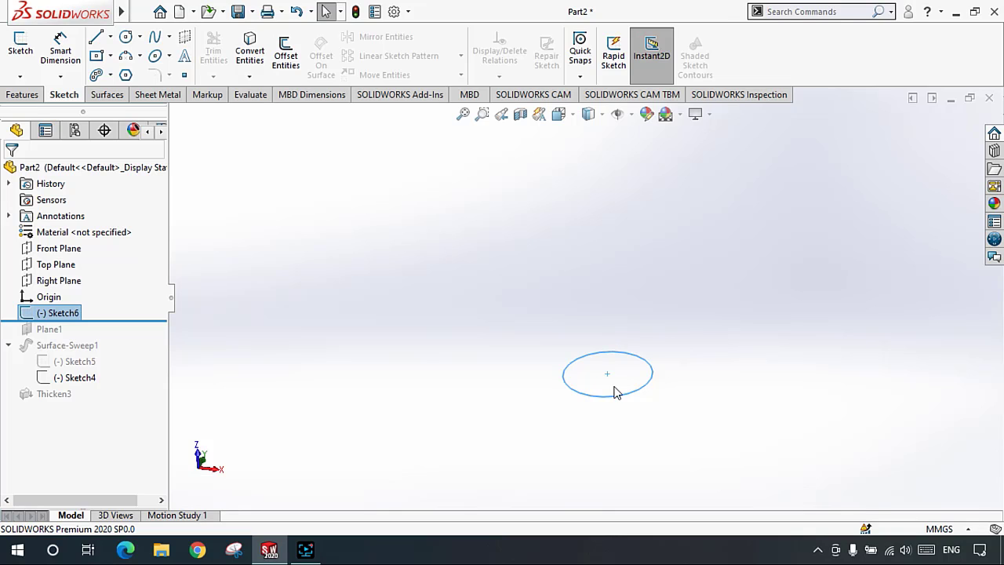
scroll(616, 392, "down", 4)
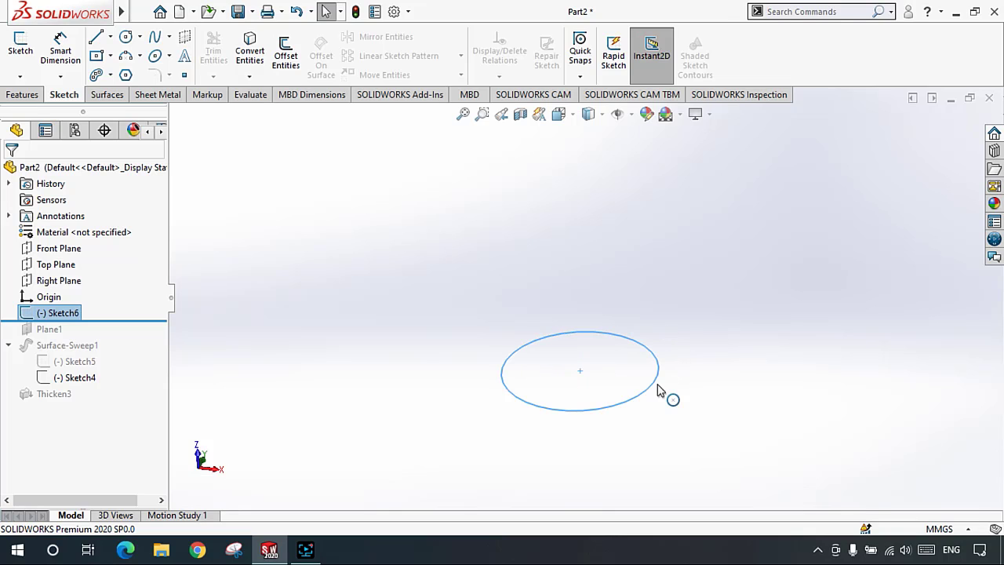
scroll(658, 390, "up", 2)
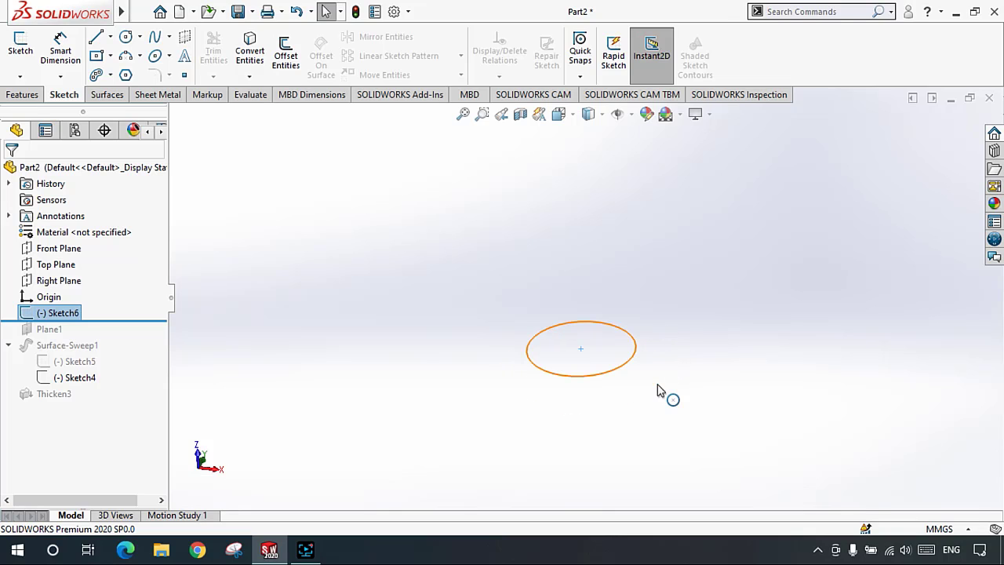
left_click(58, 248)
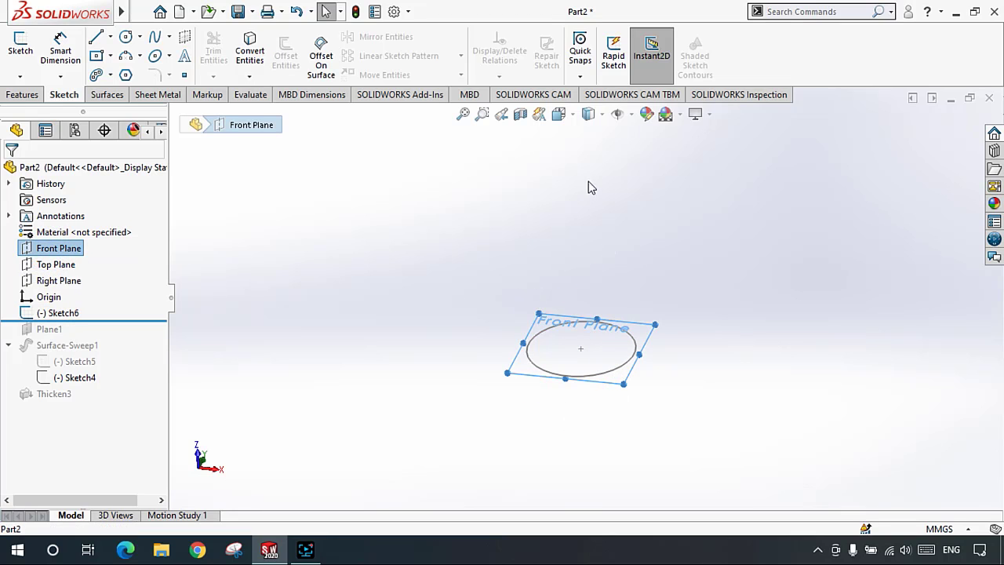
left_click(107, 94)
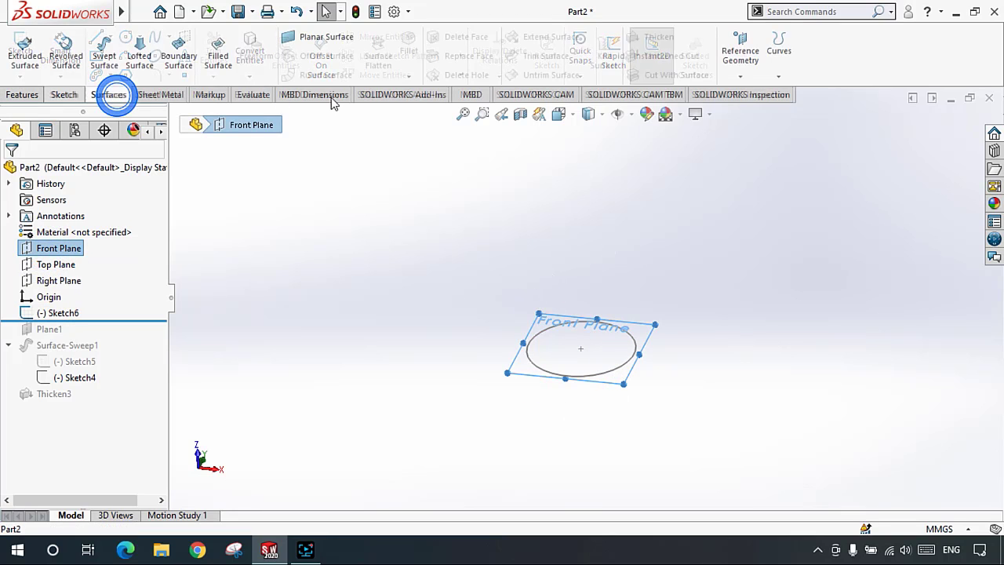
left_click(734, 71)
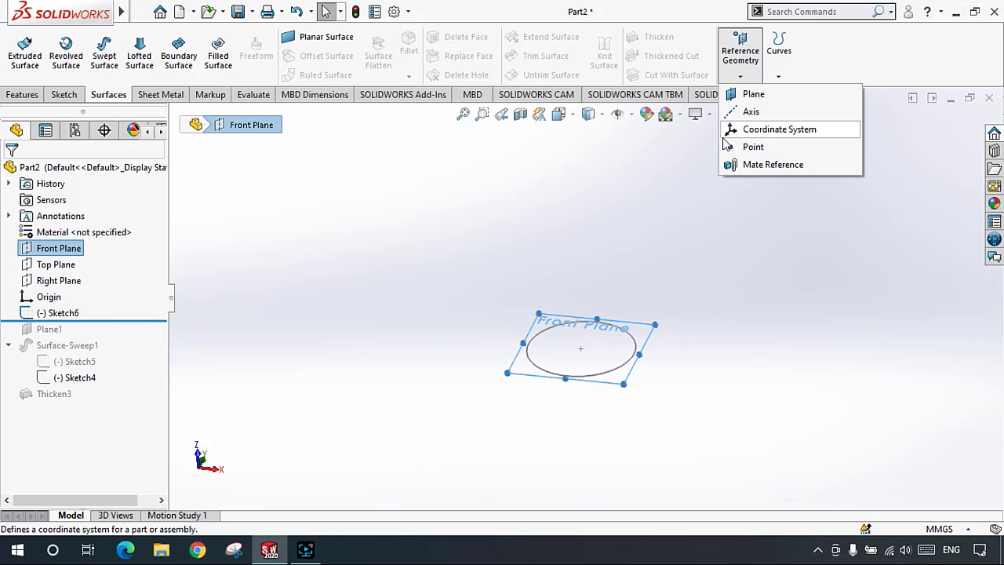
left_click(60, 248)
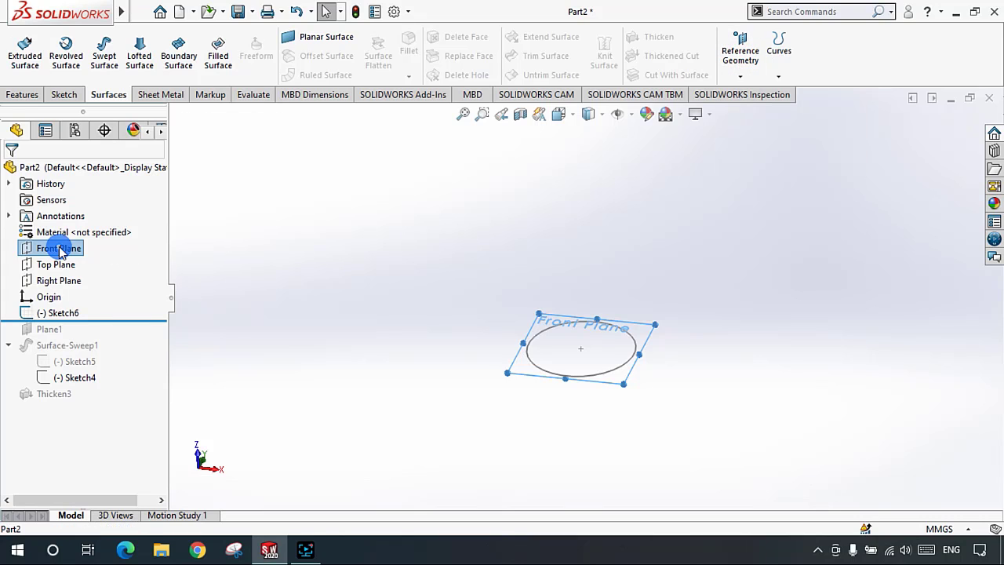
left_click(745, 73)
left_click(754, 94)
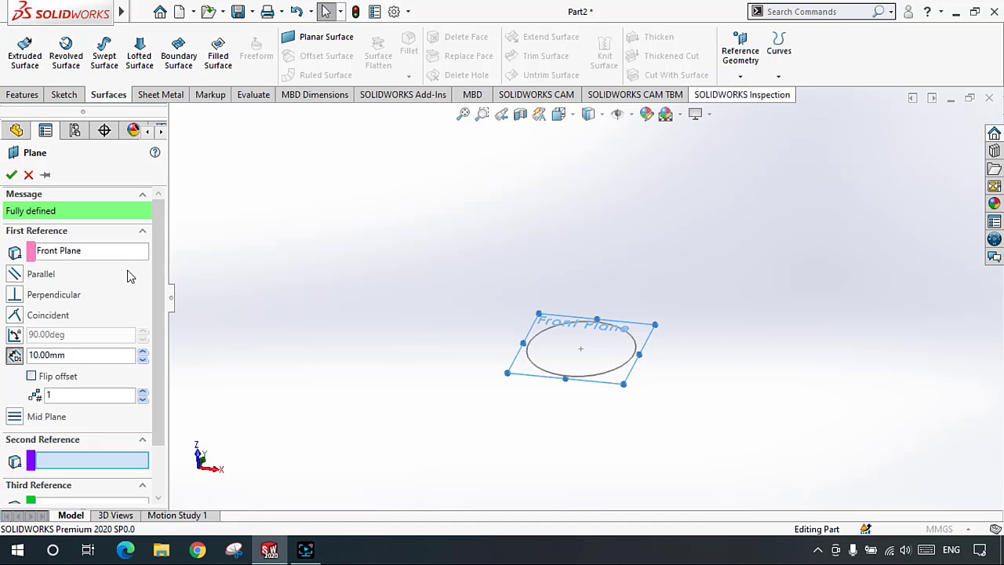
left_click(85, 355)
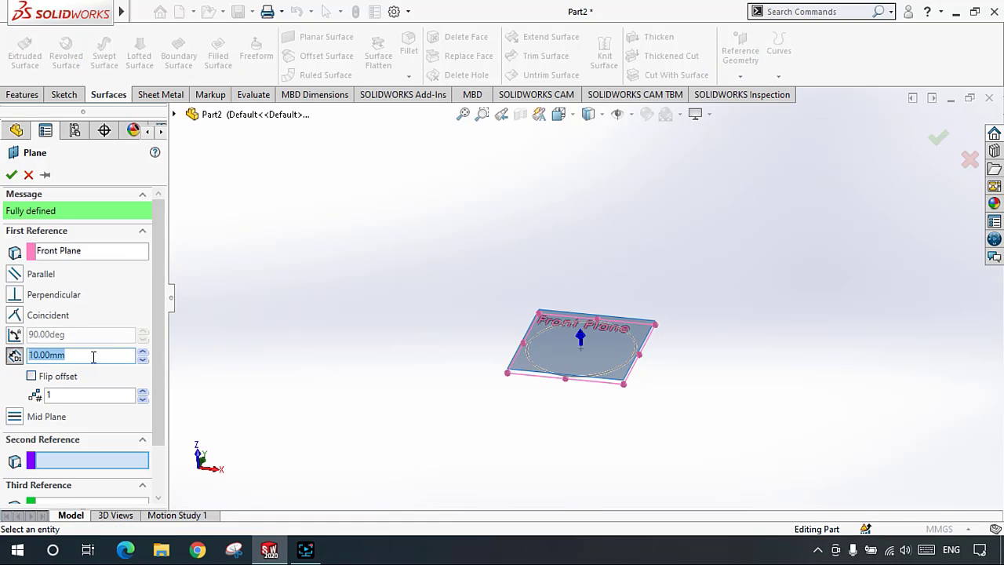
left_click(143, 352)
left_click(143, 353)
left_click(143, 352)
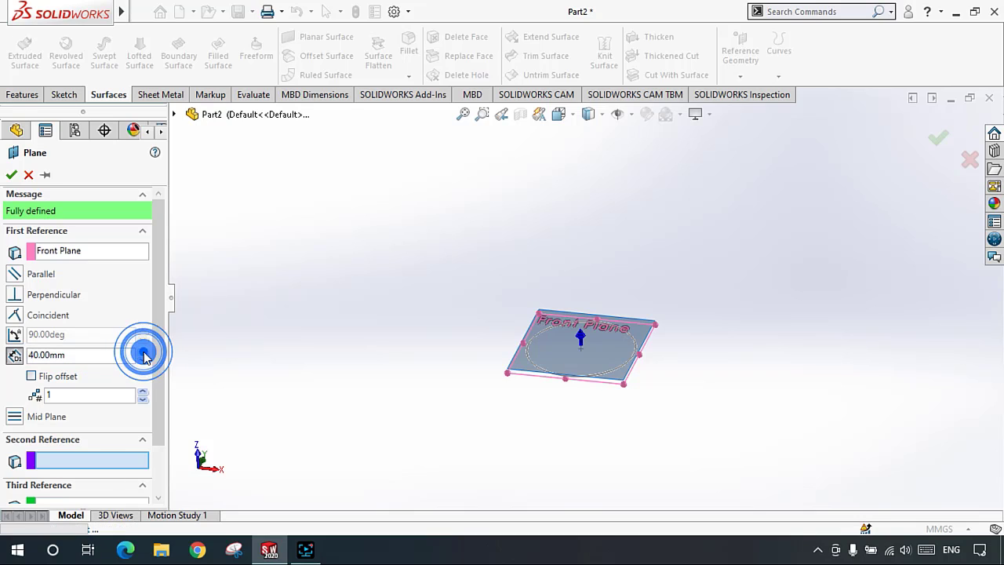
left_click(143, 352)
left_click(143, 352)
left_click(142, 352)
left_click(143, 353)
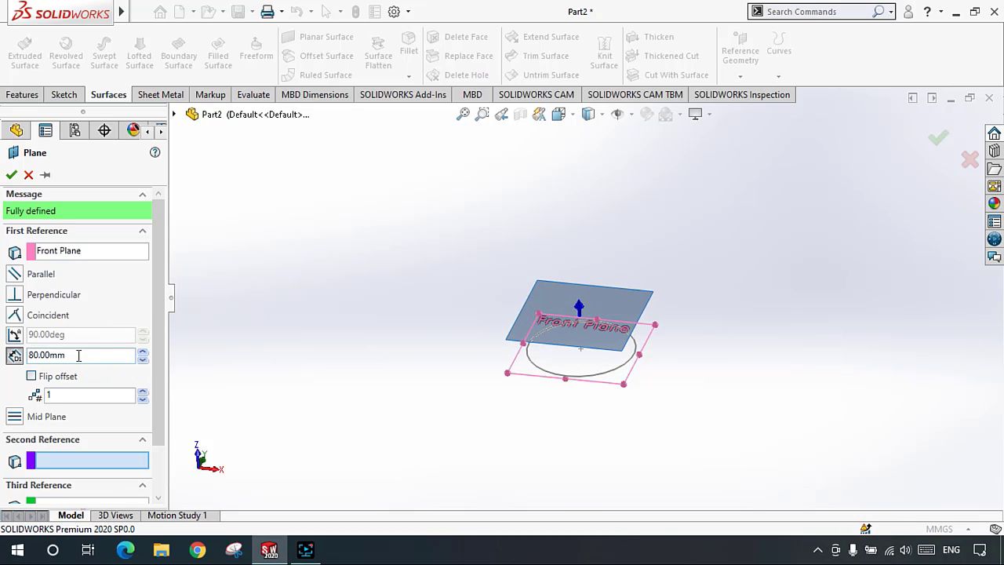
Step: Try several offset plane instances and the flipped direction, reset to one unflipped plane, and cancel the plane creation
left_click(142, 391)
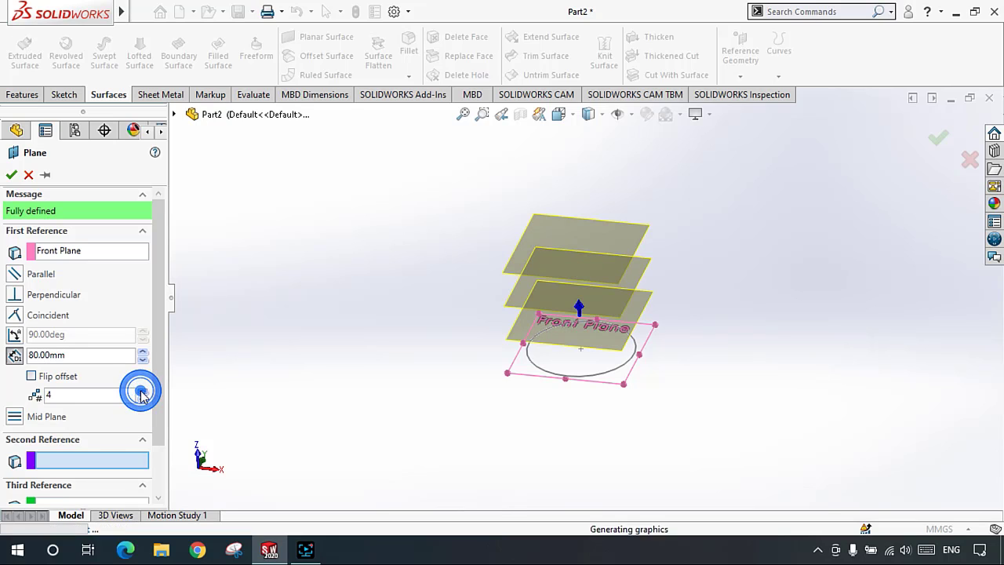
left_click(142, 391)
left_click(142, 390)
left_click(142, 400)
left_click(143, 399)
left_click(142, 399)
left_click(142, 402)
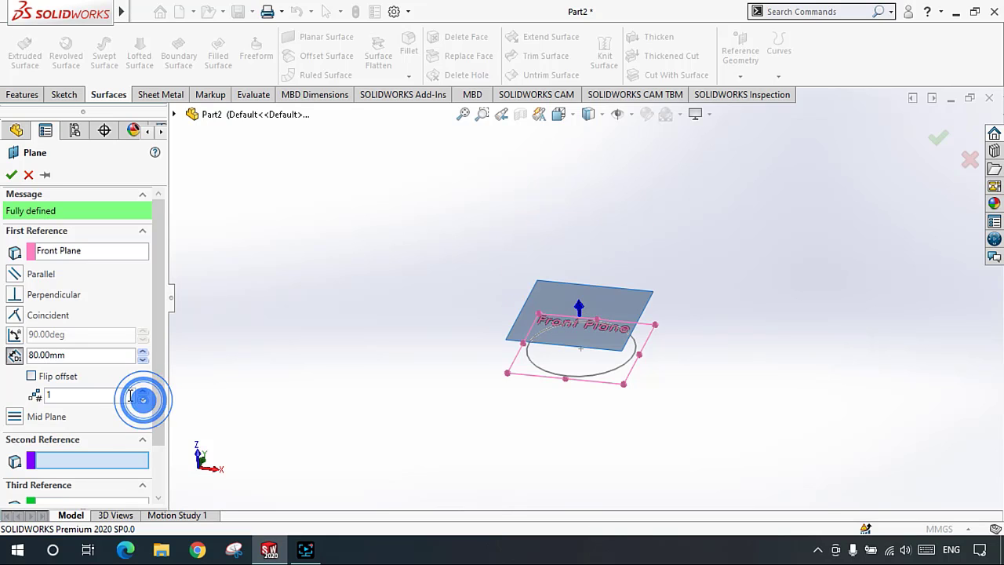
left_click(31, 377)
left_click(32, 376)
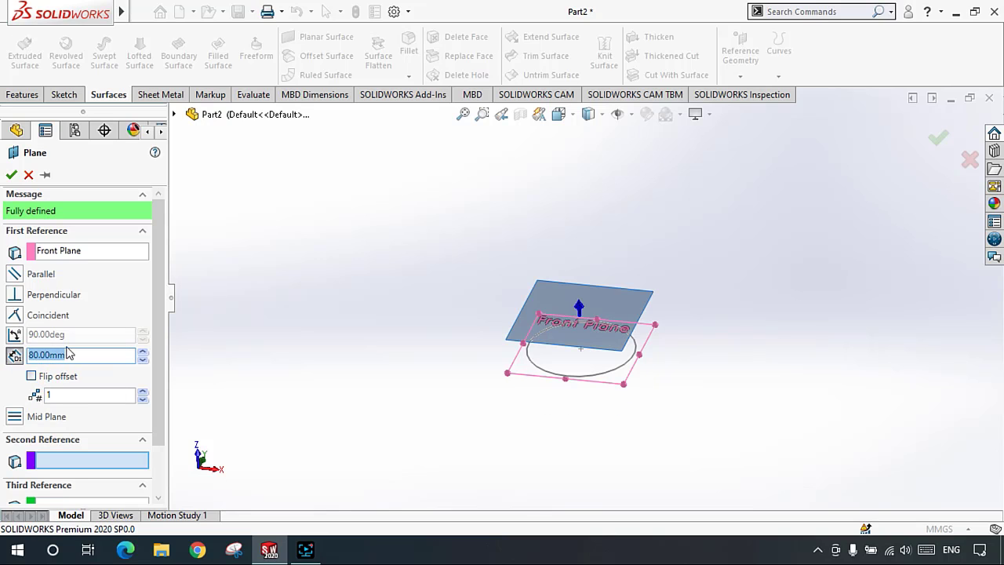
left_click(29, 174)
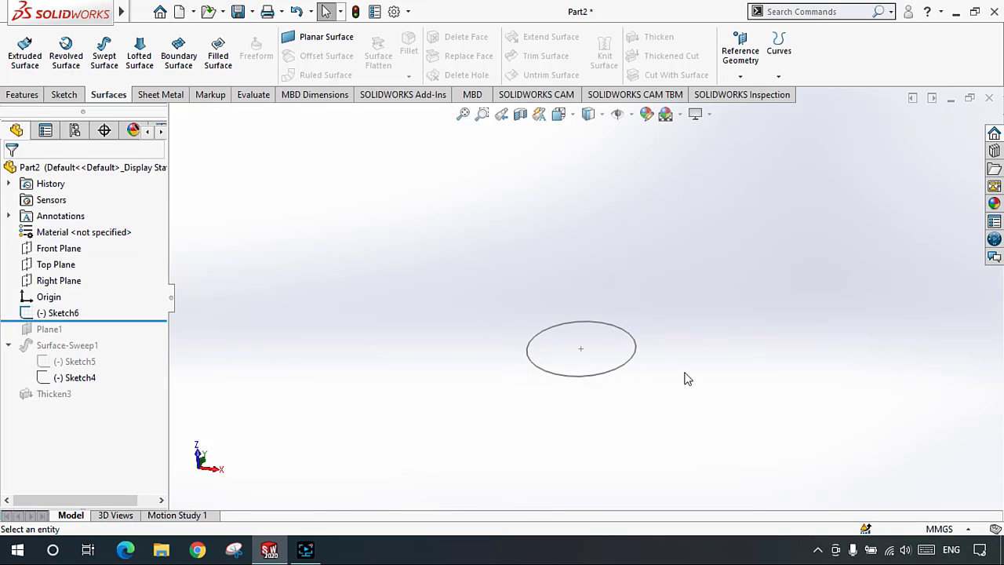
Step: Create a reference plane about 168 mm above the Front Plane by pulling an offset copy from it
left_click(58, 247)
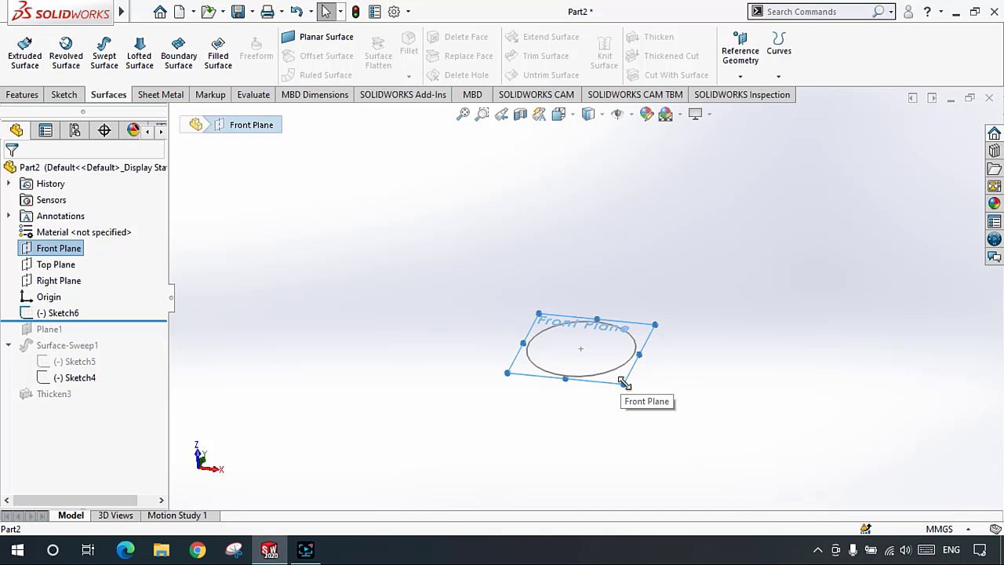
left_click_drag(625, 384, 623, 262, "ctrl")
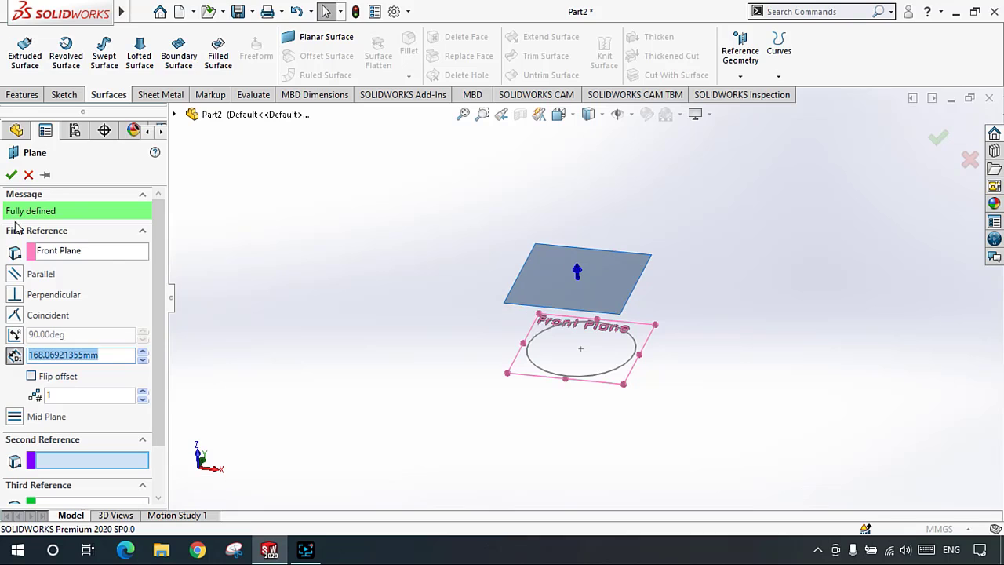
left_click(11, 176)
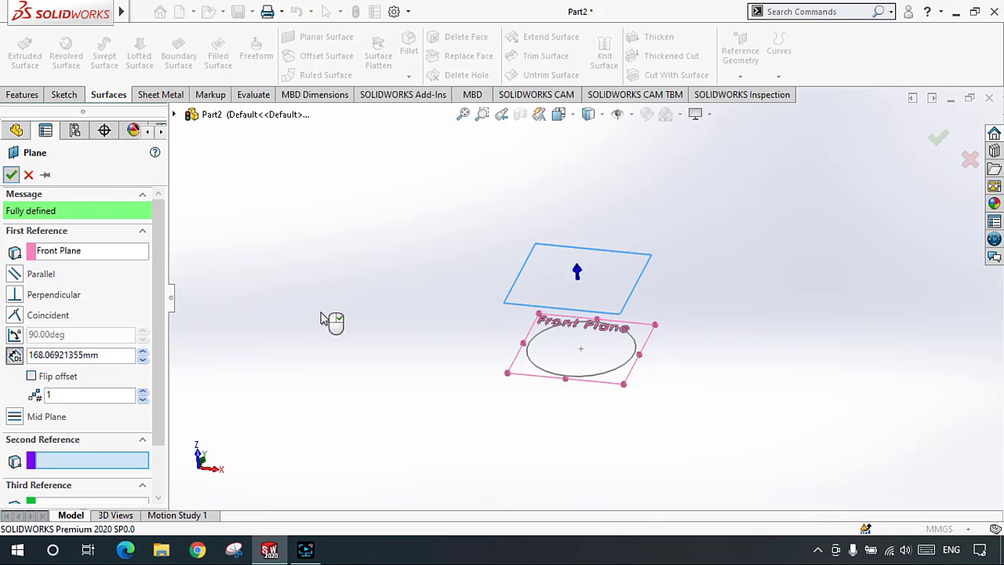
left_click(333, 298)
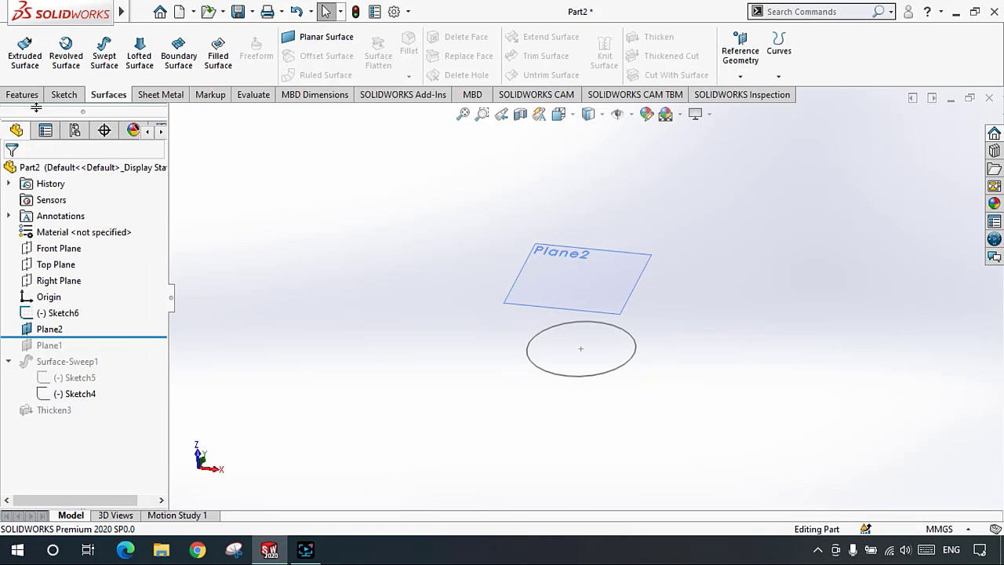
Step: Sketch a six-sided inscribed-circle polygon, about 132 mm in circle diameter, on the new offset plane with its centre at about X -11, Y 11.5 mm
left_click(64, 94)
left_click(20, 48)
left_click(126, 75)
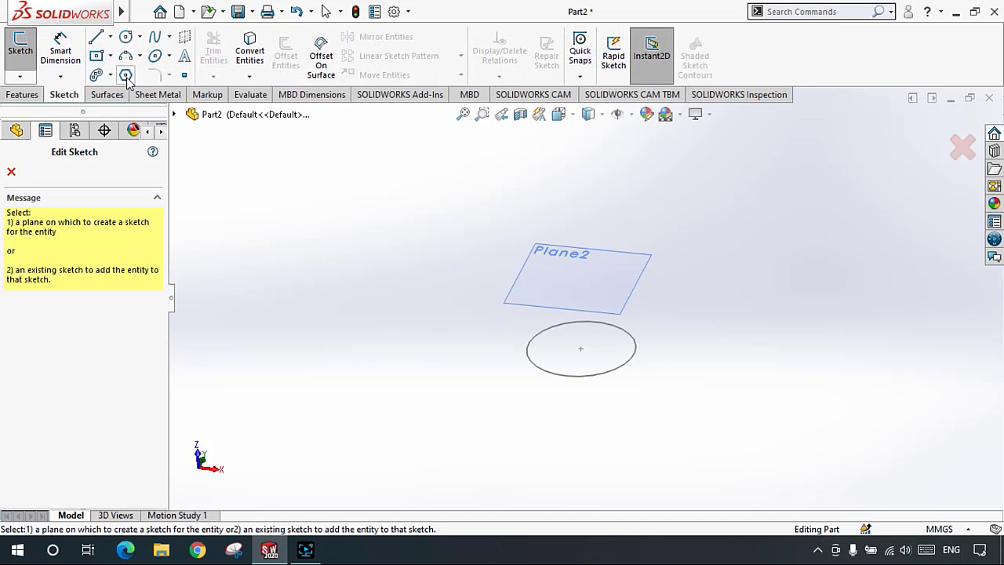
left_click(581, 282)
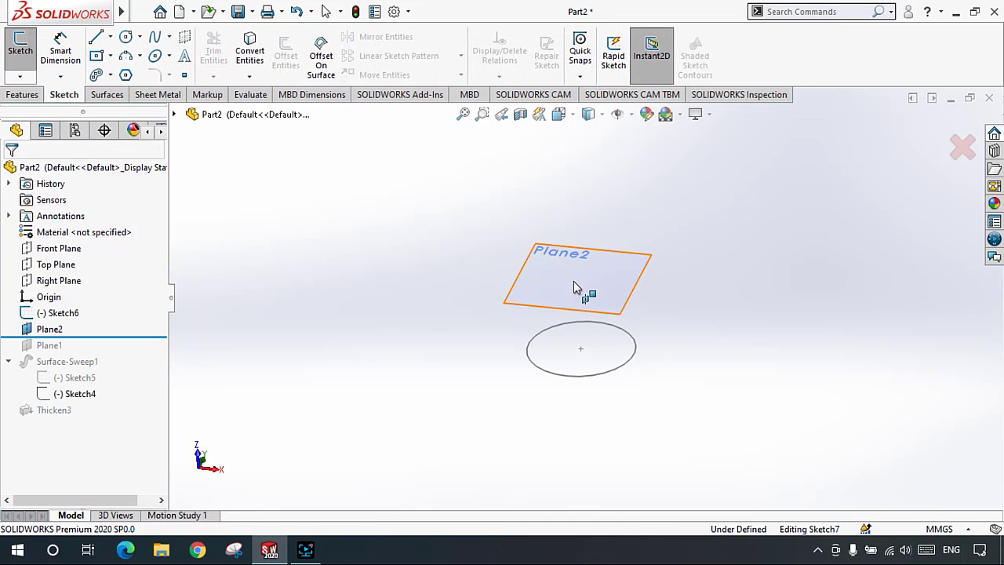
left_click(574, 276)
left_click(599, 287)
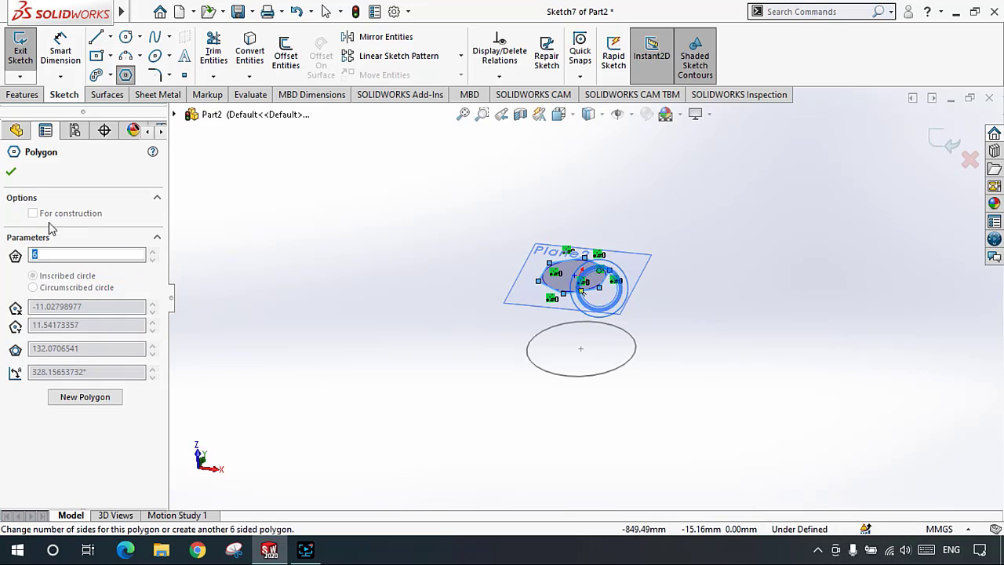
left_click(11, 173)
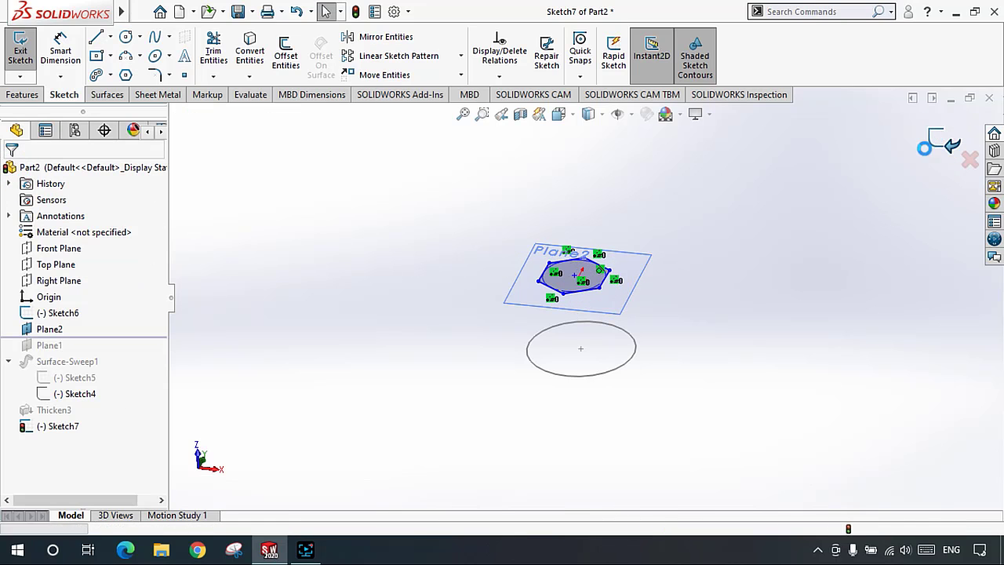
Step: Close the hexagon sketch and create a lofted surface from the hexagon on the offset plane to the circle below
left_click(944, 142)
left_click(107, 94)
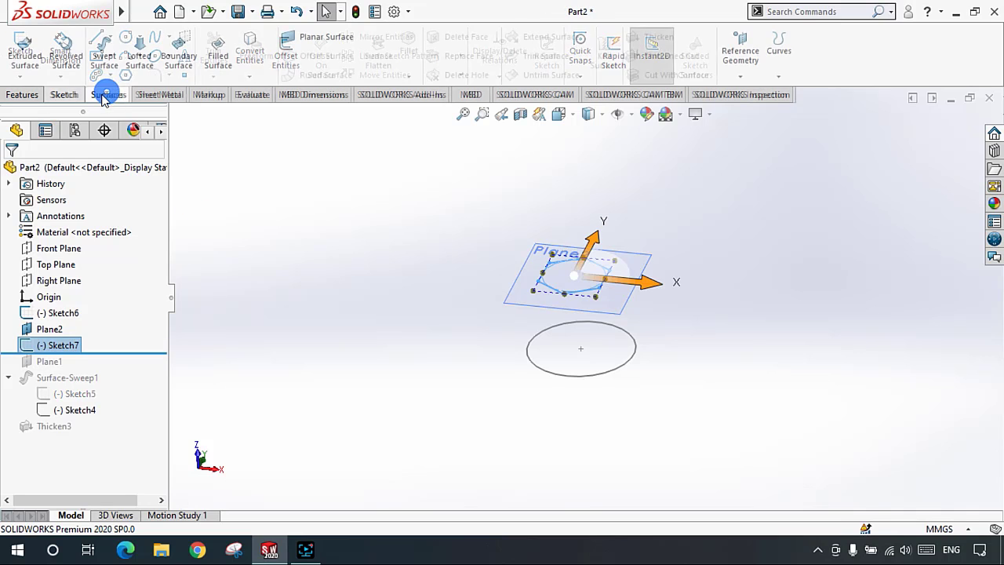
left_click(138, 51)
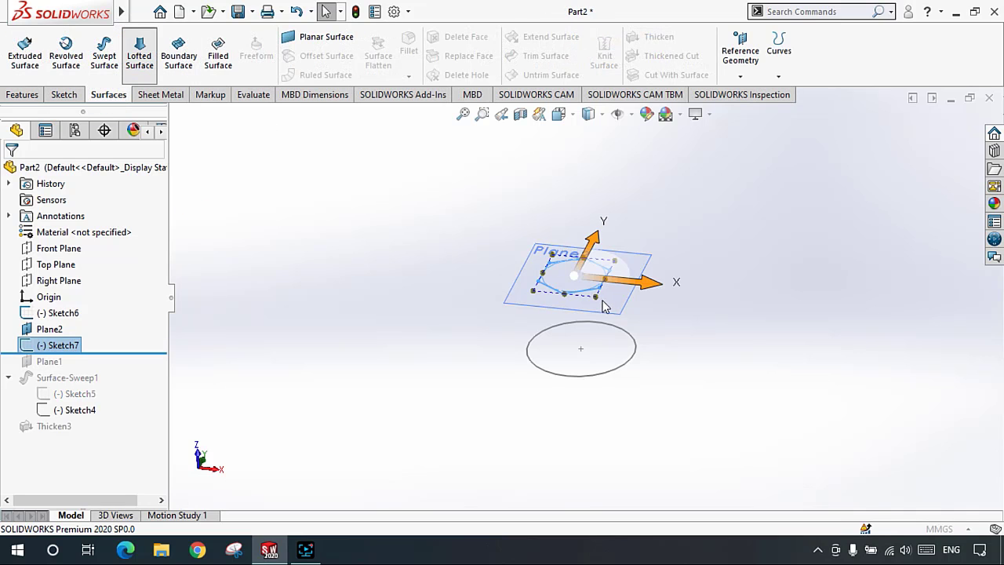
right_click(74, 229)
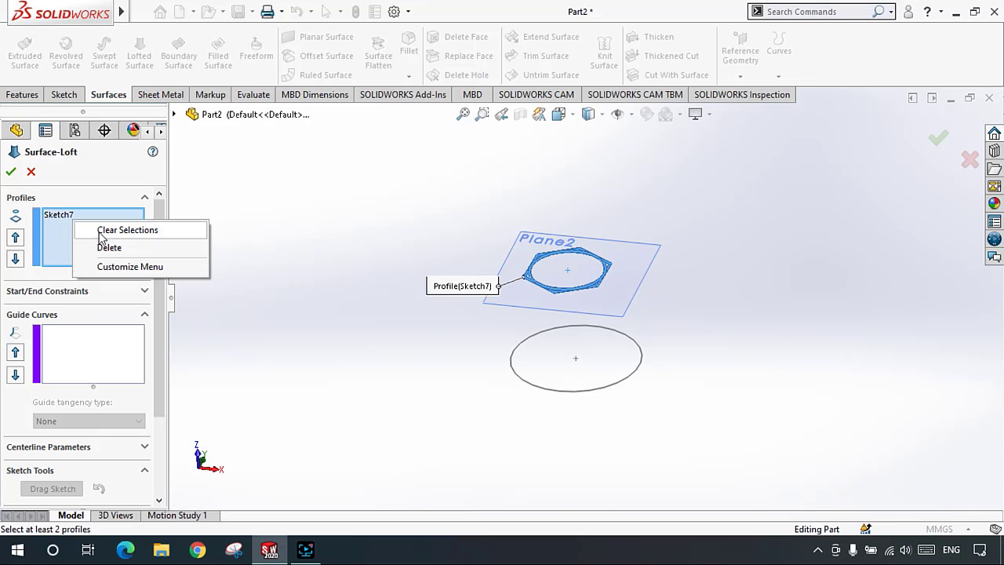
left_click(101, 229)
scroll(604, 317, "down", 3)
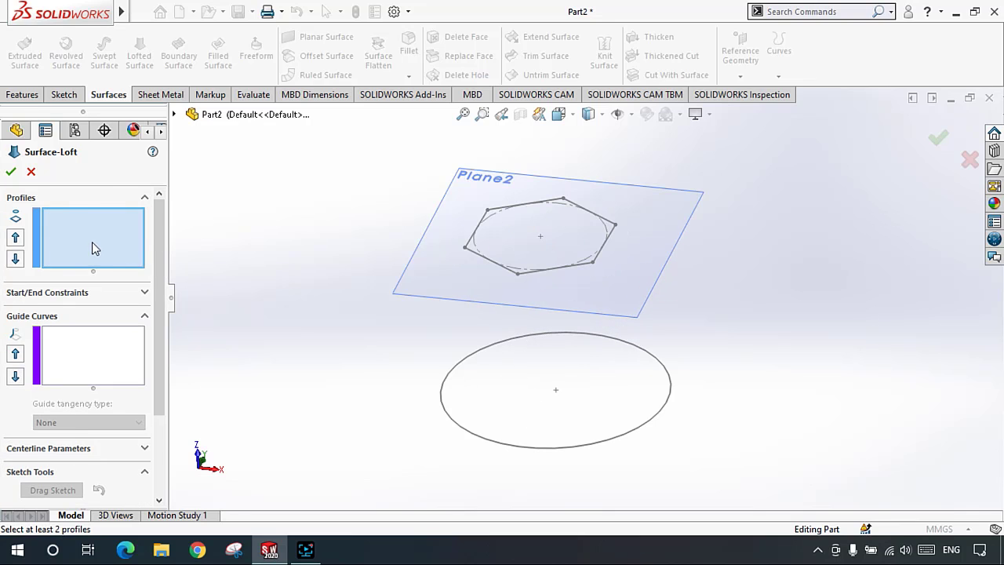
left_click(568, 268)
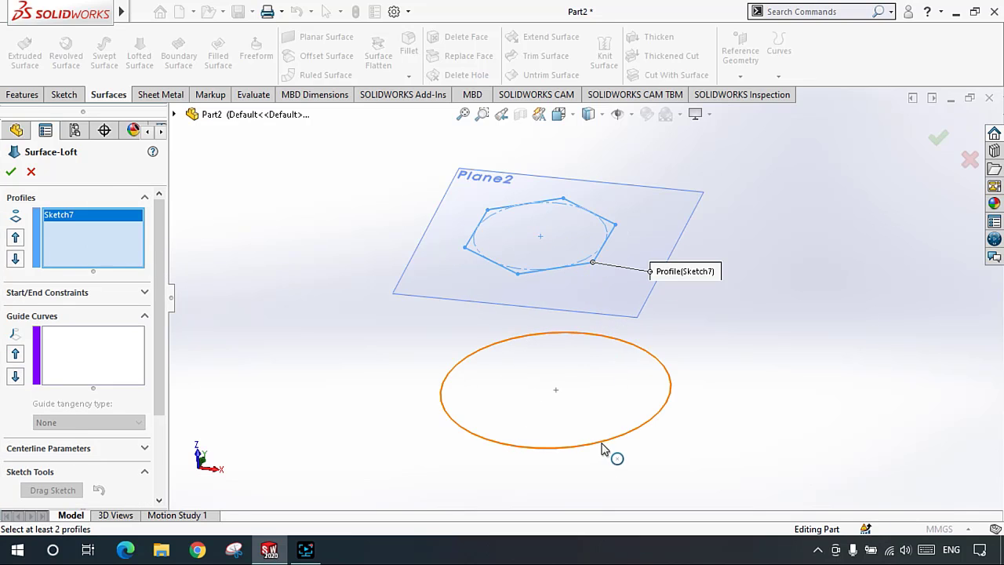
left_click(591, 442)
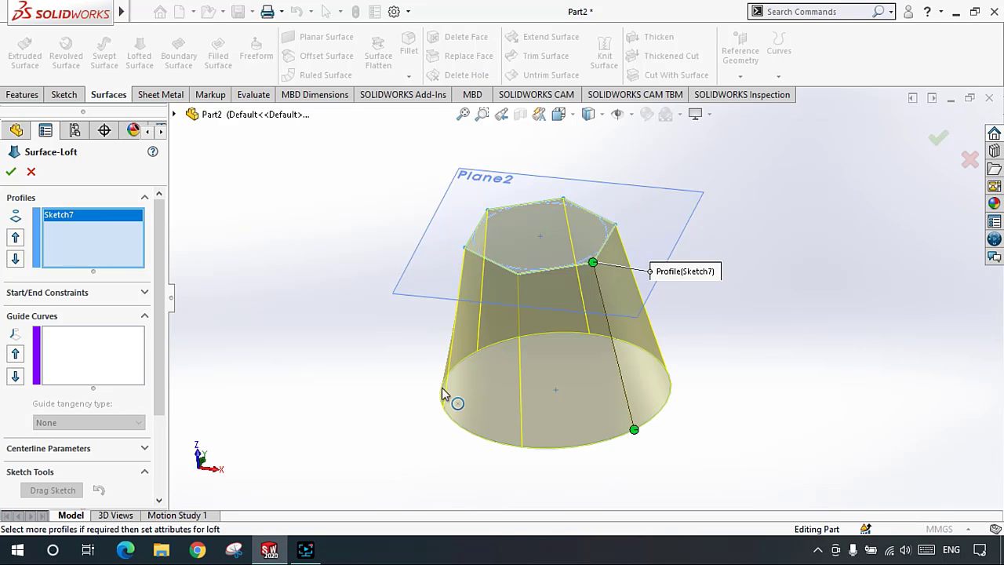
left_click(10, 172)
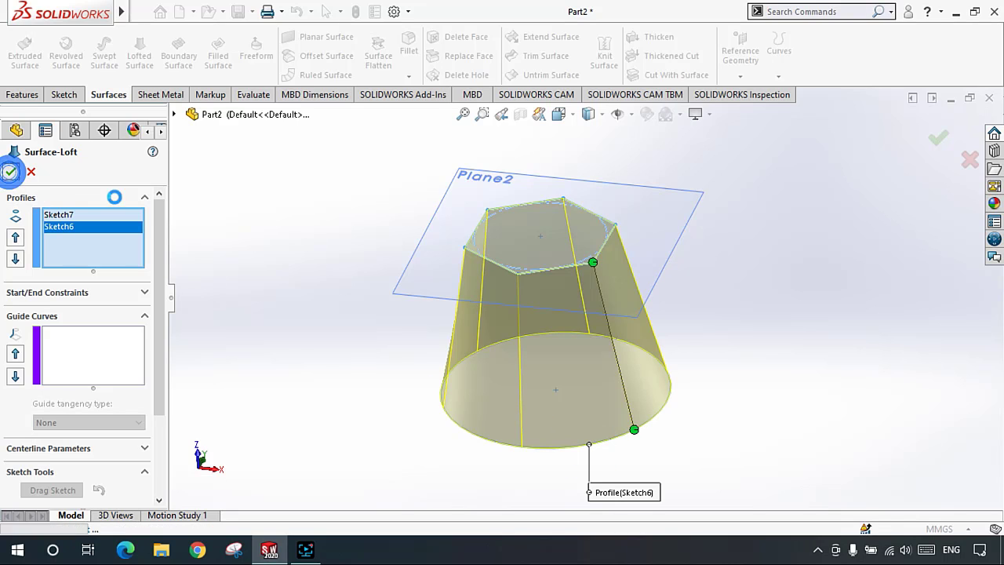
left_click(299, 264)
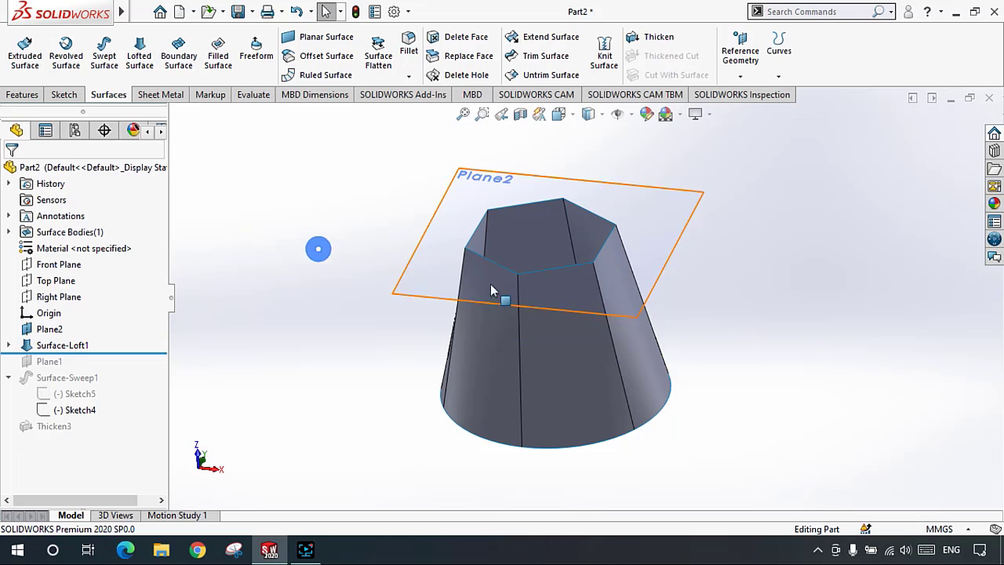
scroll(508, 291, "down", 2)
middle_click_drag(539, 323, 563, 328)
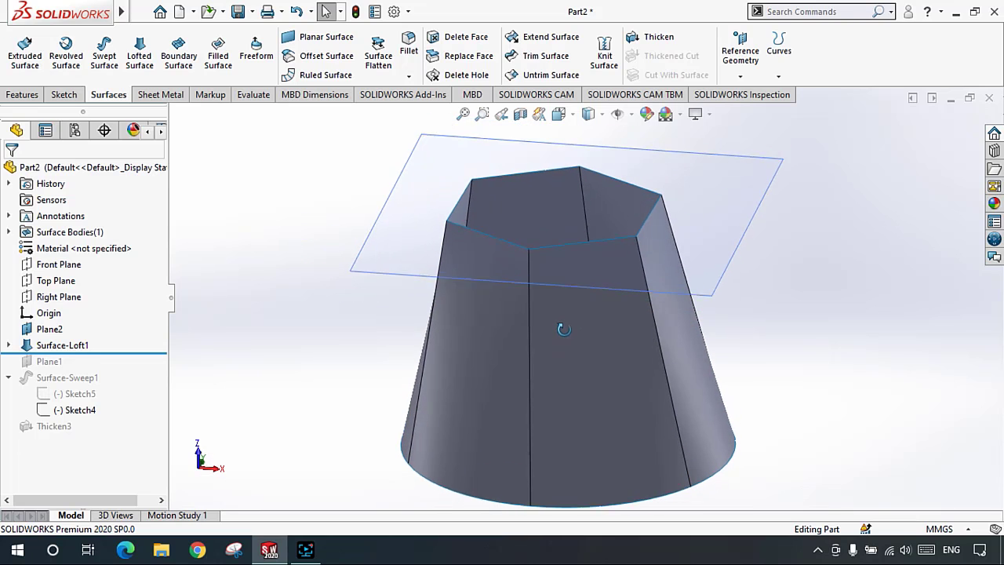
Step: Edit the lofted surface and set its end constraint at the circle profile to Normal To Profile
right_click(79, 344)
key("Escape")
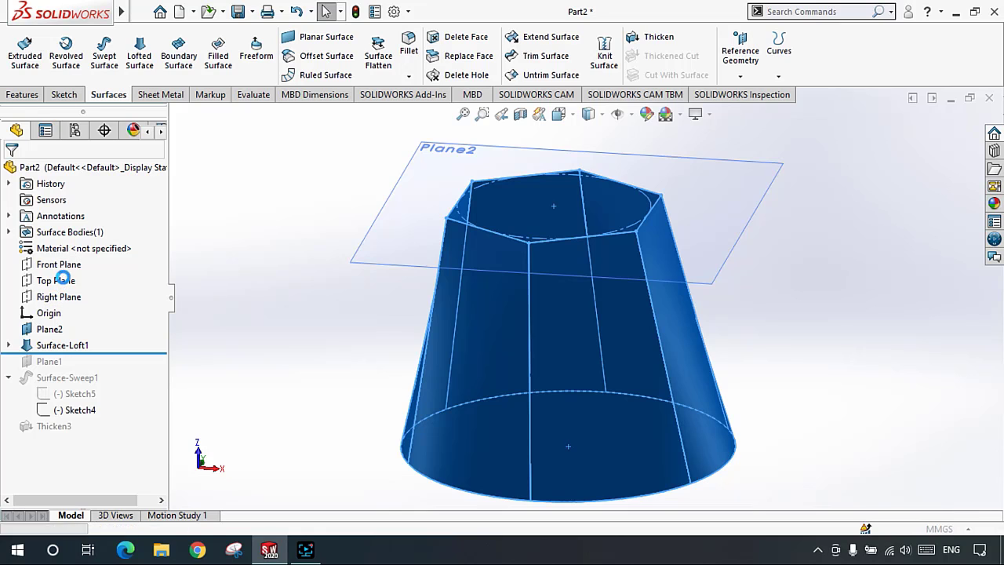
left_click(73, 345)
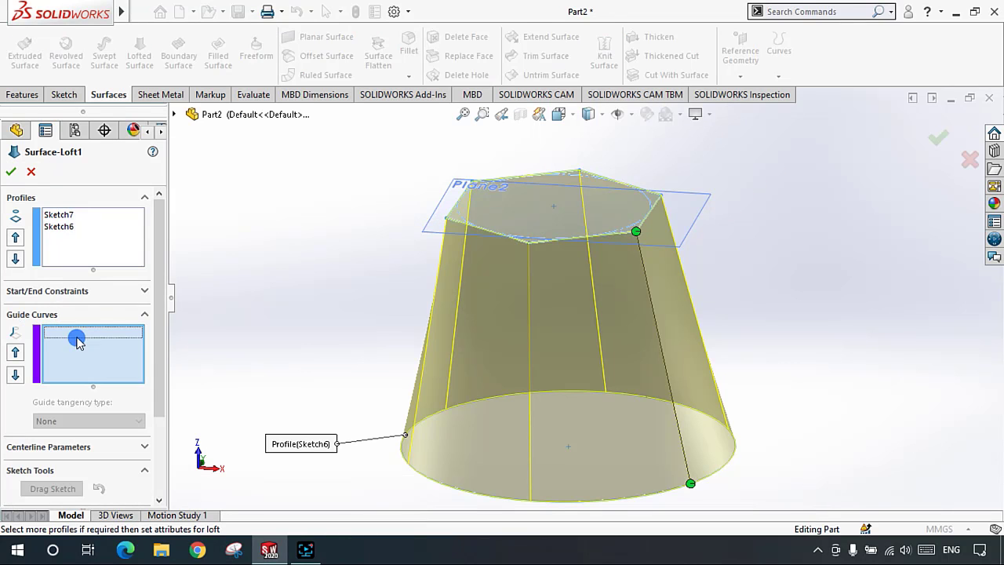
left_click(84, 292)
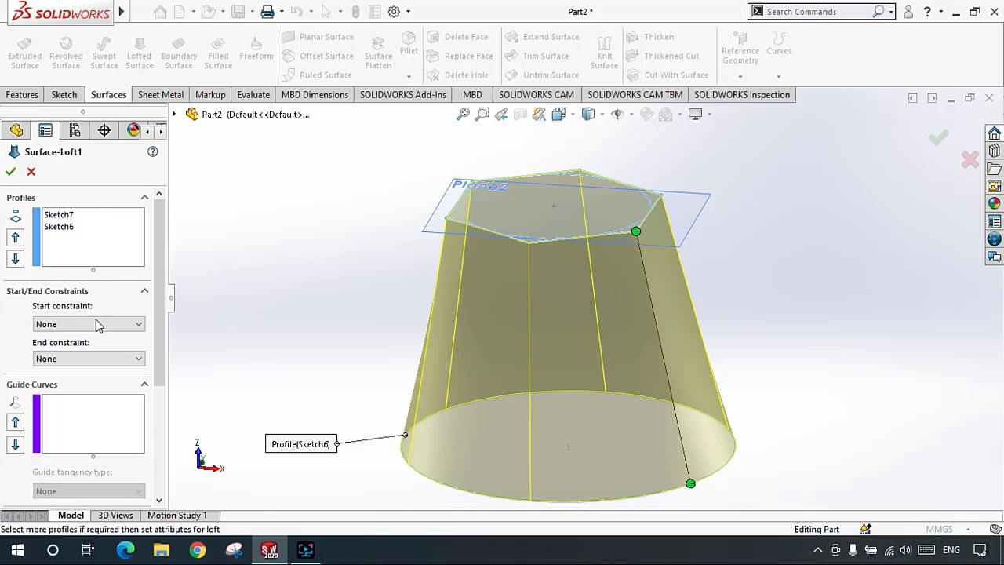
middle_click_drag(502, 326, 510, 305)
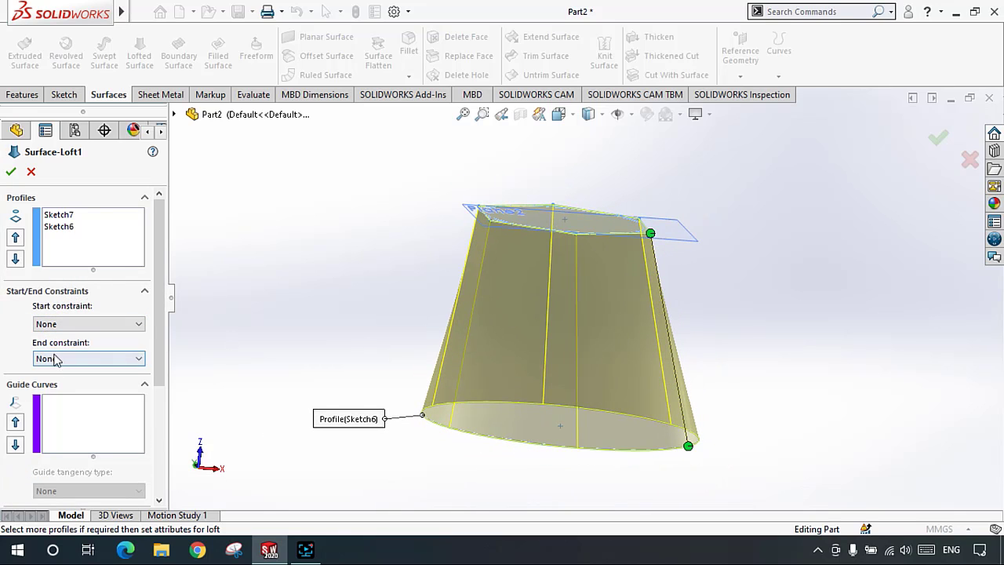
left_click(64, 214)
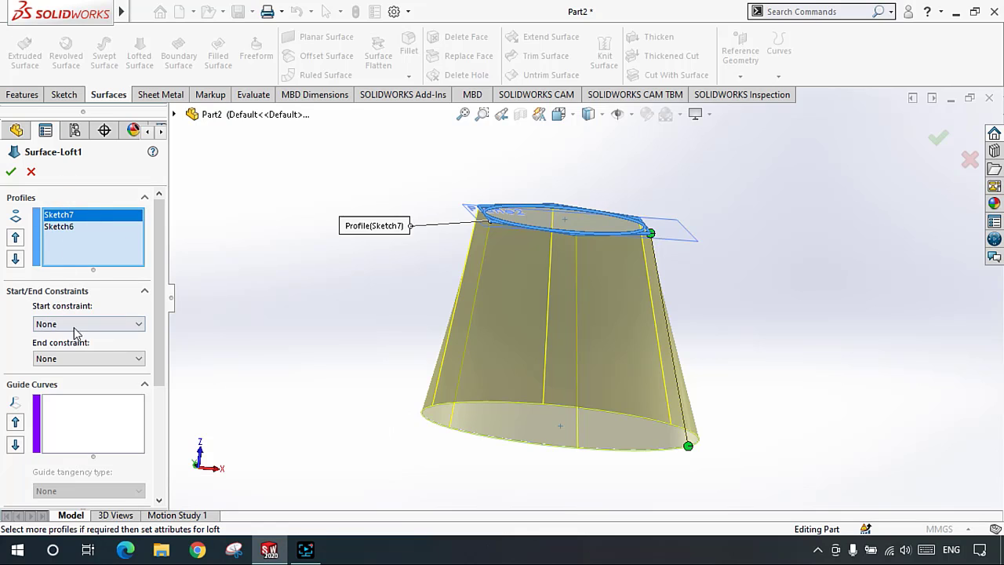
left_click(68, 227)
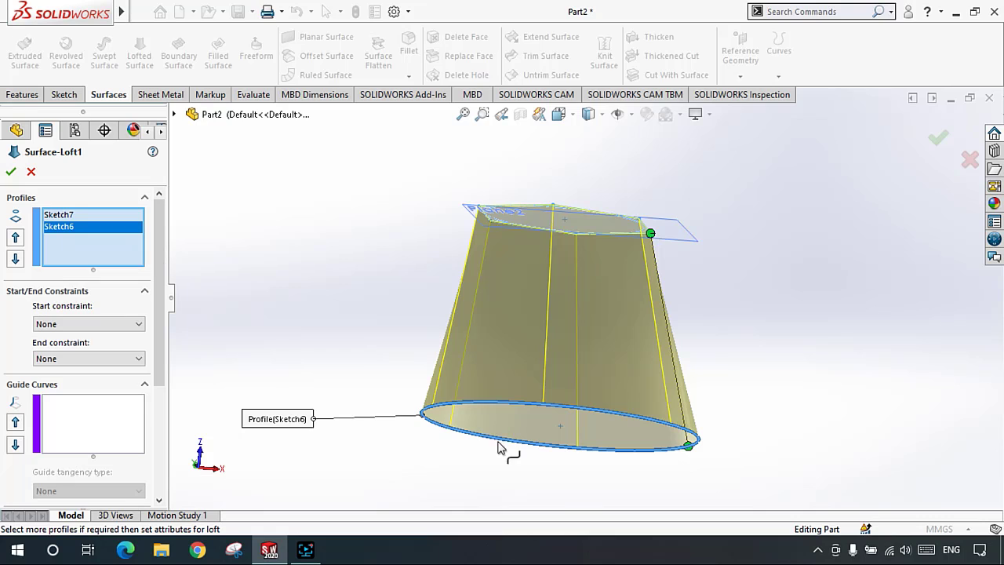
left_click(81, 358)
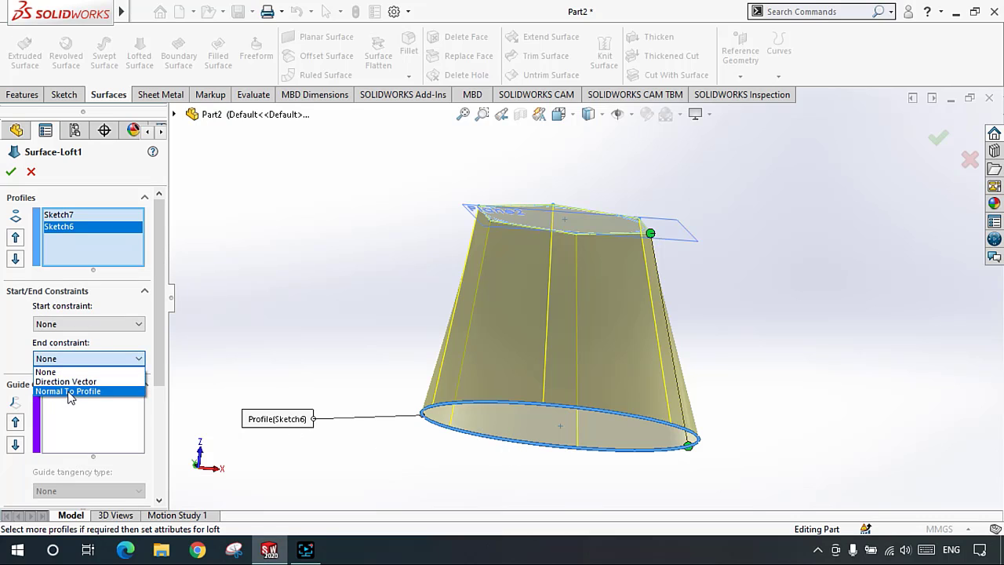
left_click(69, 391)
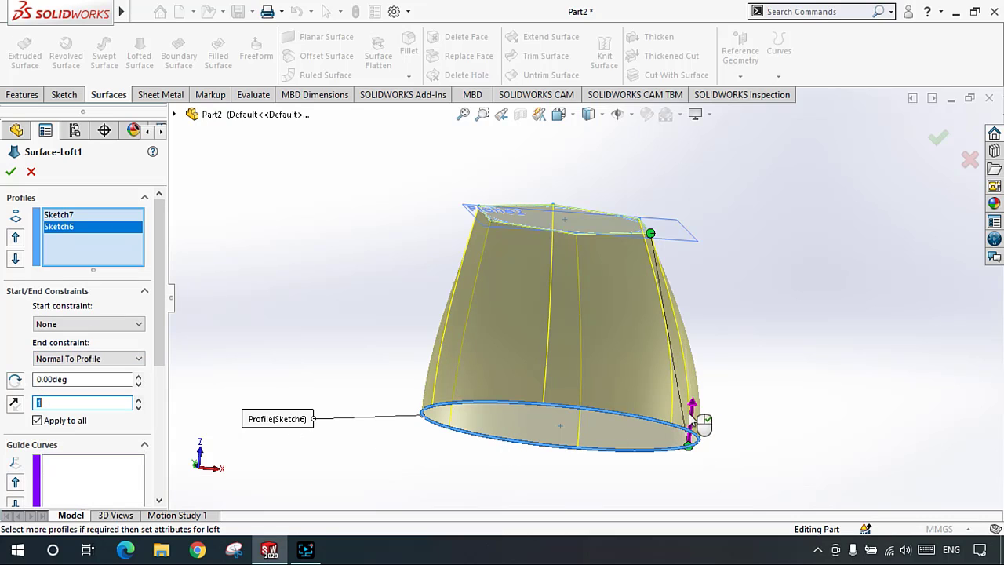
Step: Set the loft's start constraint at the hexagon profile to Normal To Profile and accept the edited surface
left_click(51, 324)
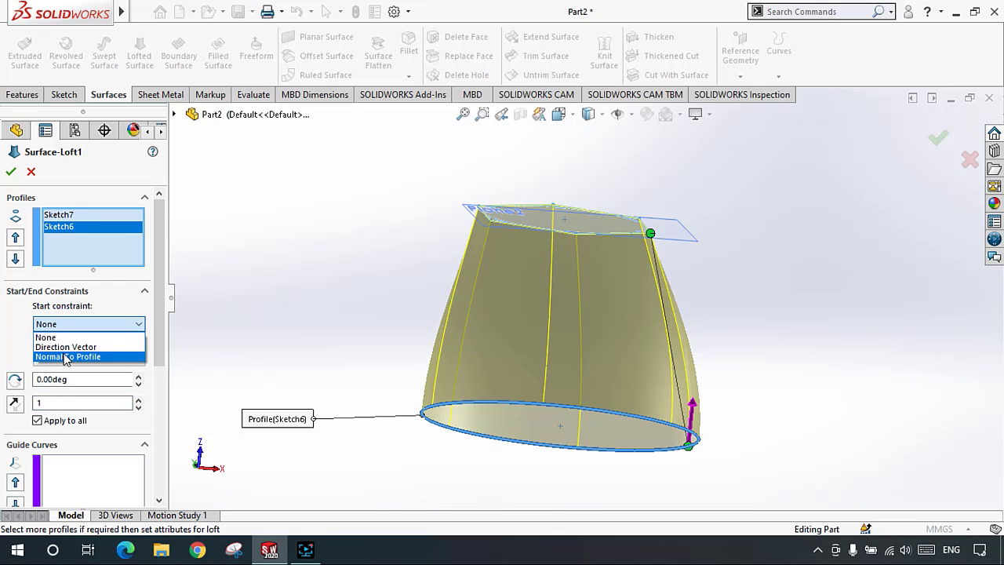
left_click(66, 356)
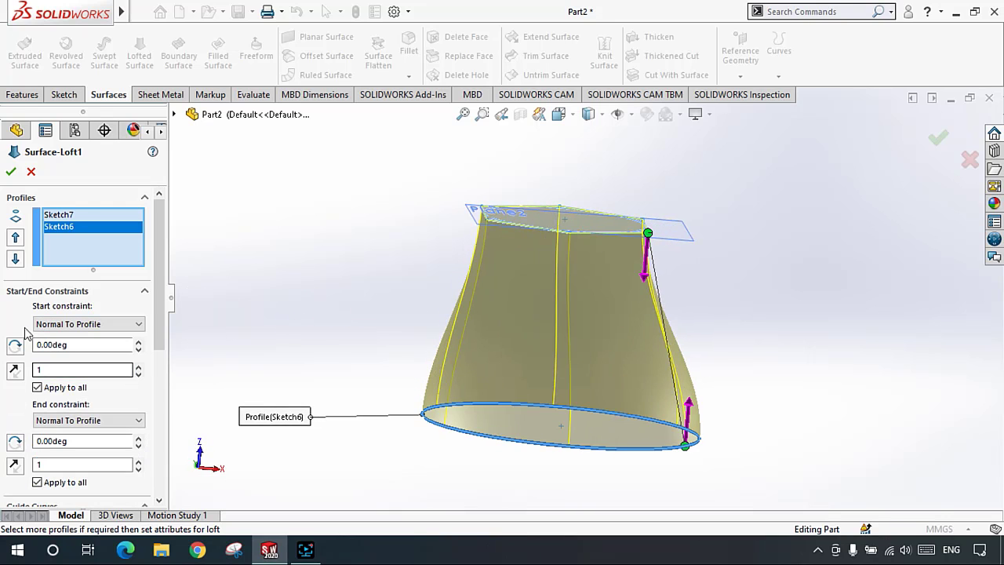
left_click(26, 292)
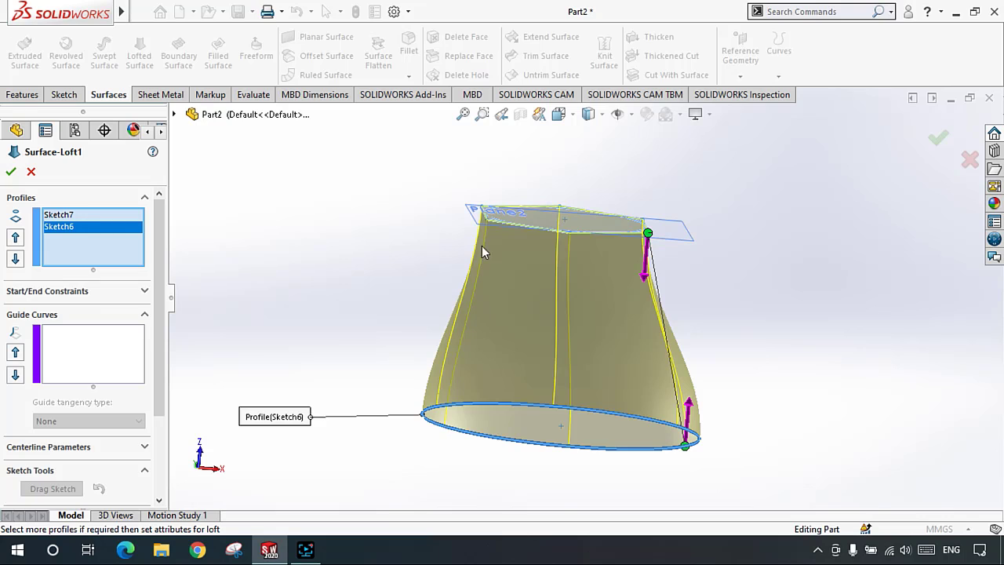
middle_click_drag(532, 282, 520, 257)
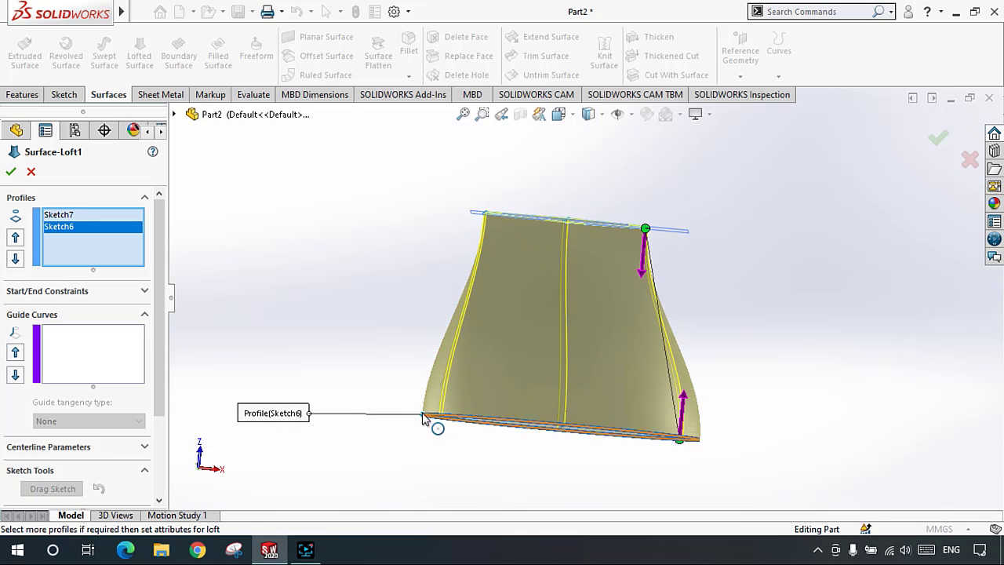
left_click(441, 340)
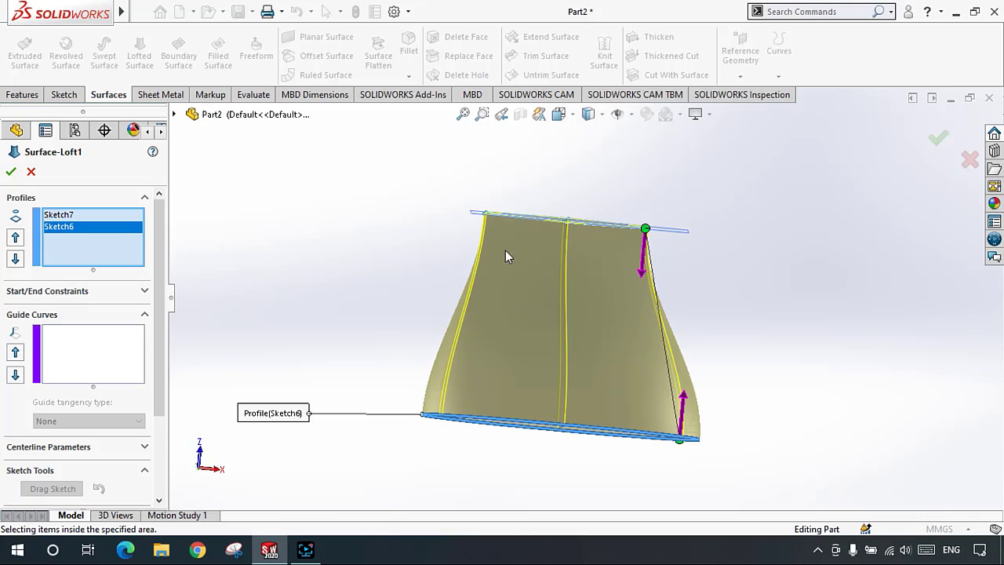
left_click(11, 173)
left_click(351, 265)
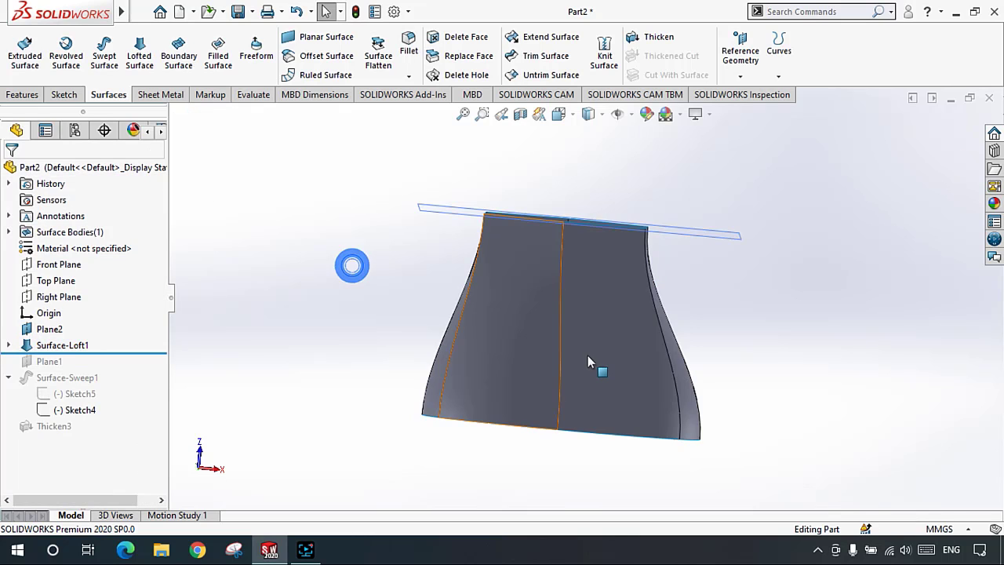
middle_click_drag(591, 362, 424, 290)
left_click(22, 94)
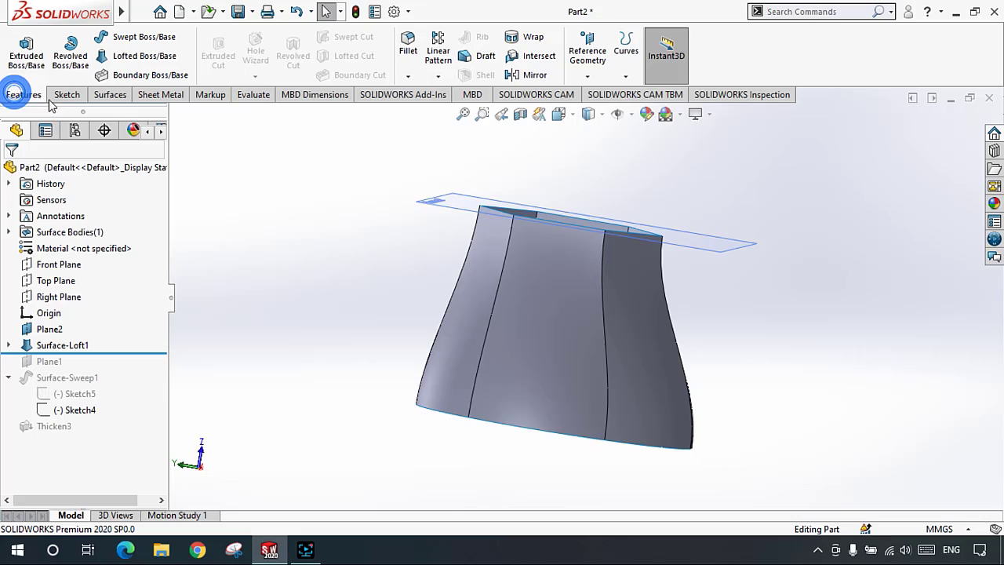
Step: Hide Plane2 at the upper end of the lofted surface
left_click(108, 94)
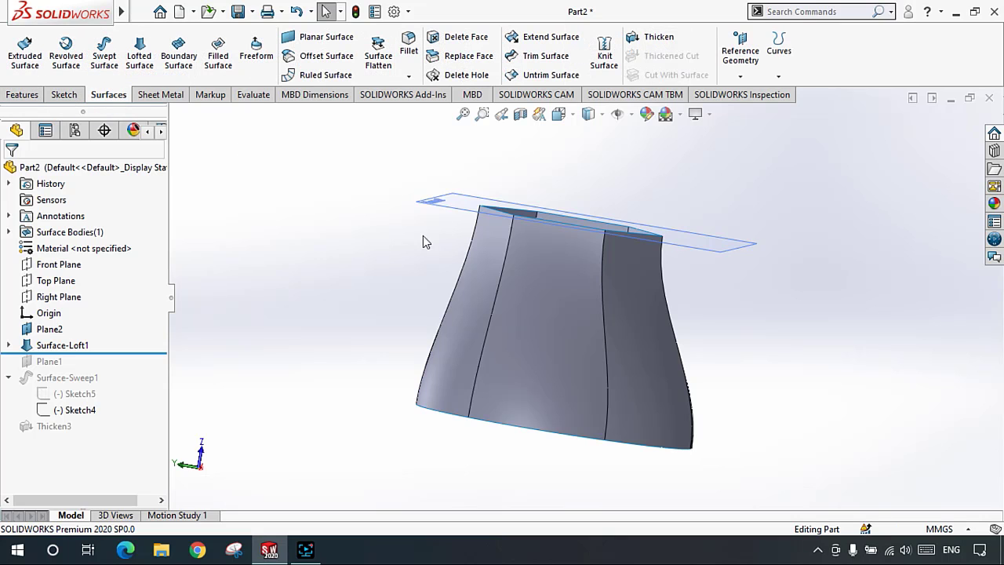
middle_click_drag(320, 293, 249, 224)
left_click(22, 94)
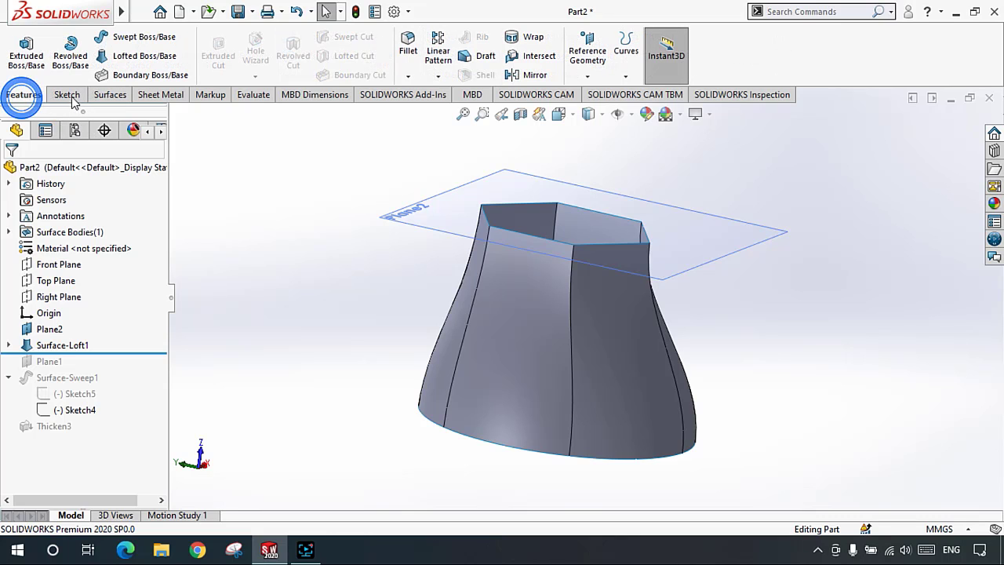
left_click(108, 95)
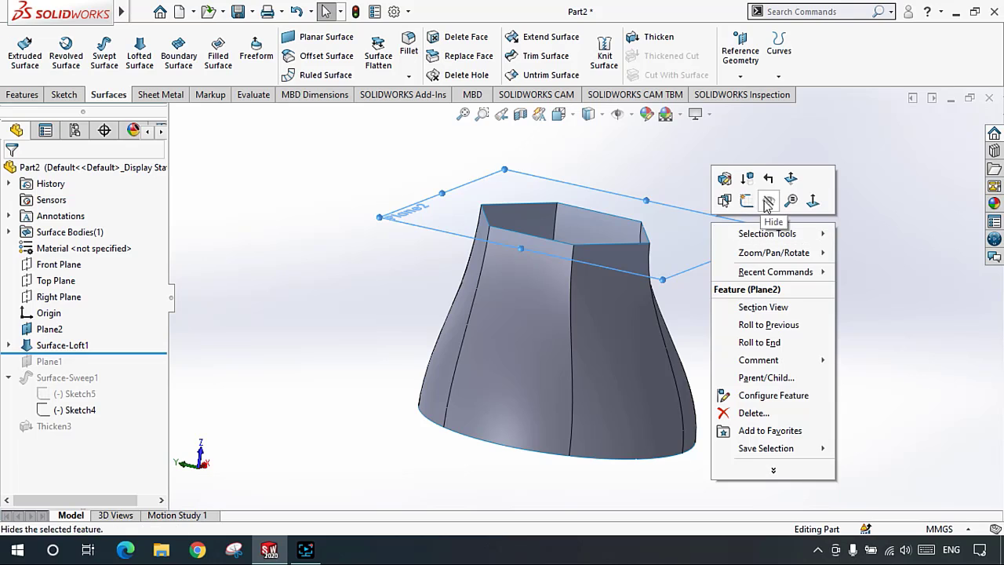
left_click(768, 200)
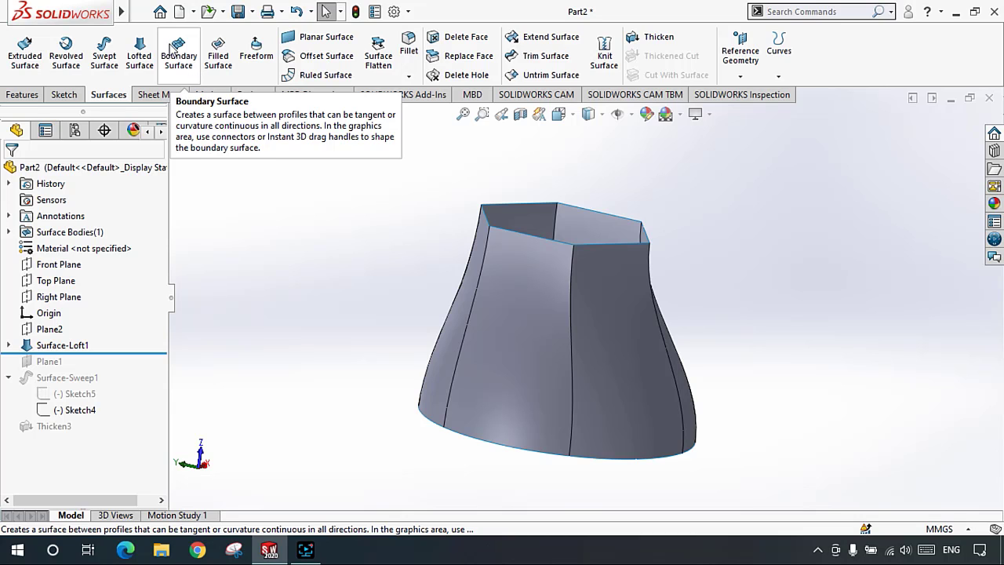
left_click(189, 66)
scroll(562, 264, "up", 2)
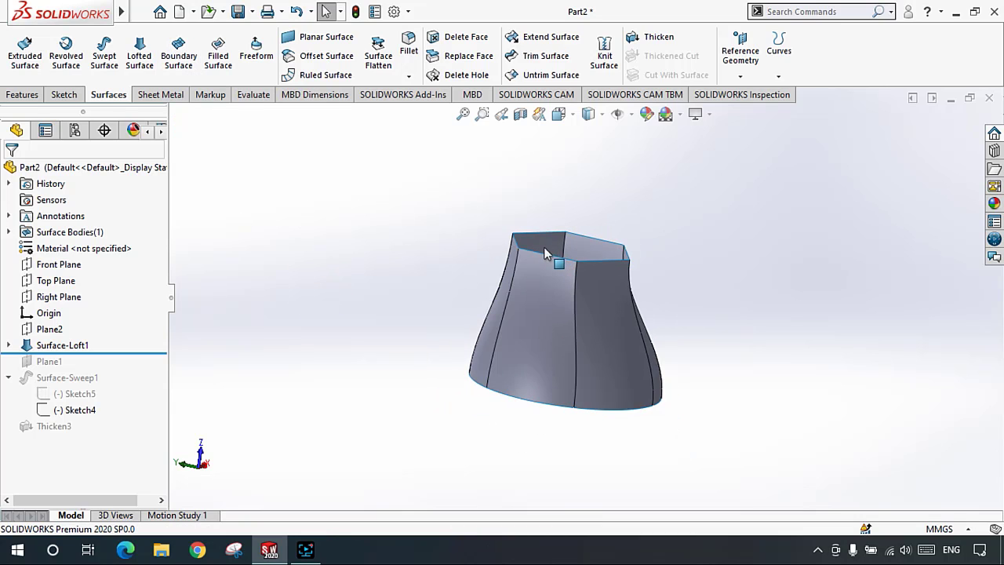
middle_click_drag(545, 251, 526, 206)
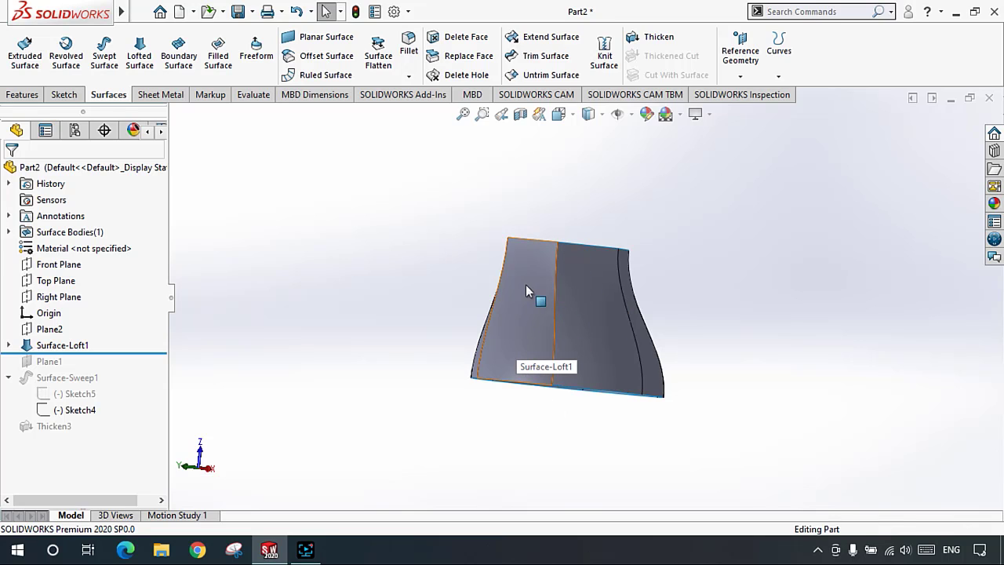
scroll(591, 284, "down", 1)
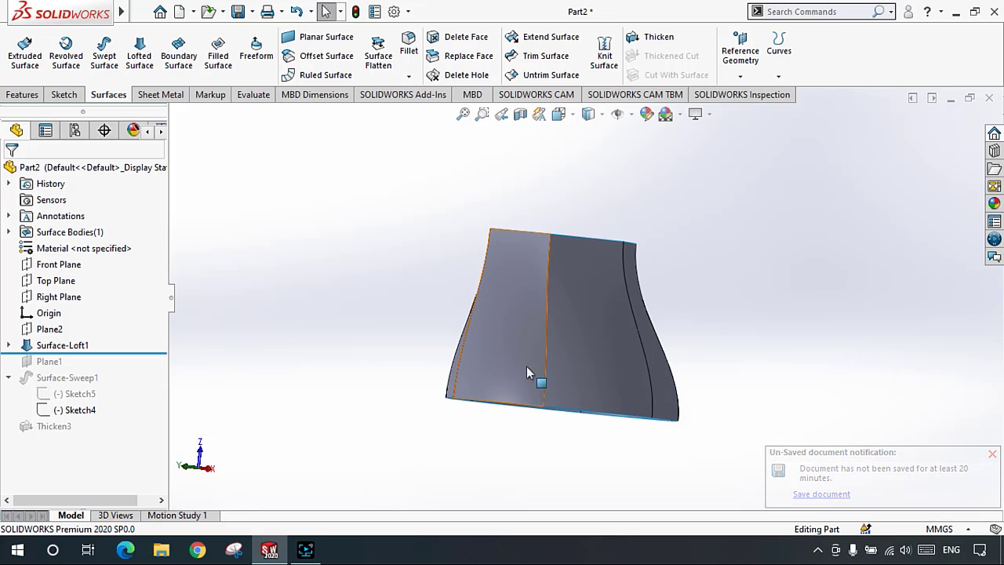
scroll(677, 276, "down", 1)
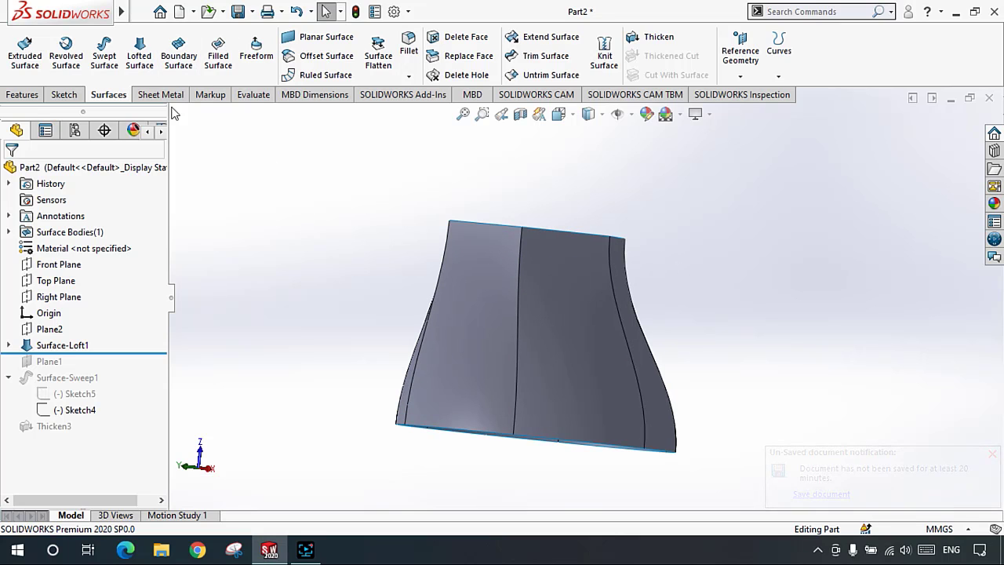
scroll(638, 266, "up", 3)
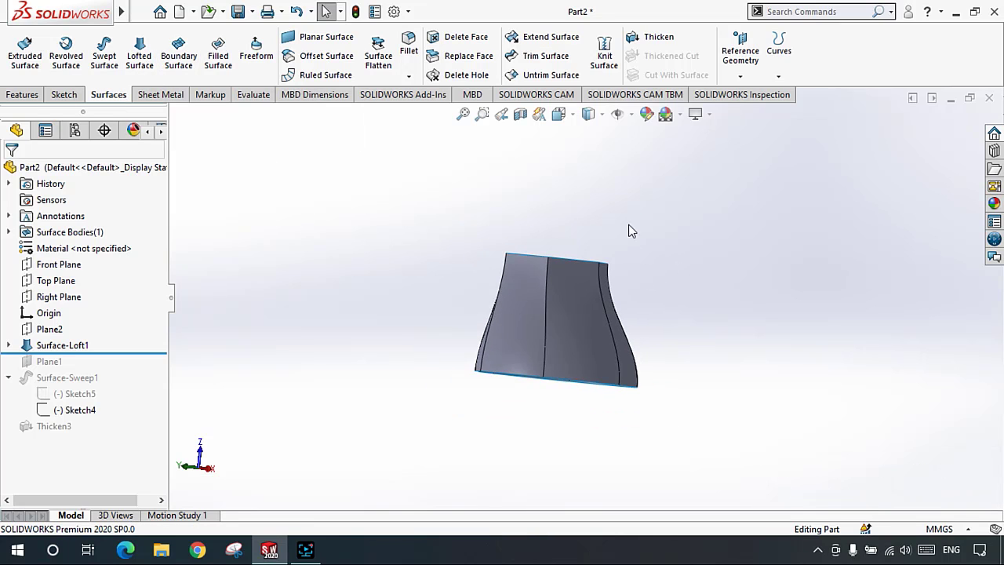
scroll(626, 221, "down", 2)
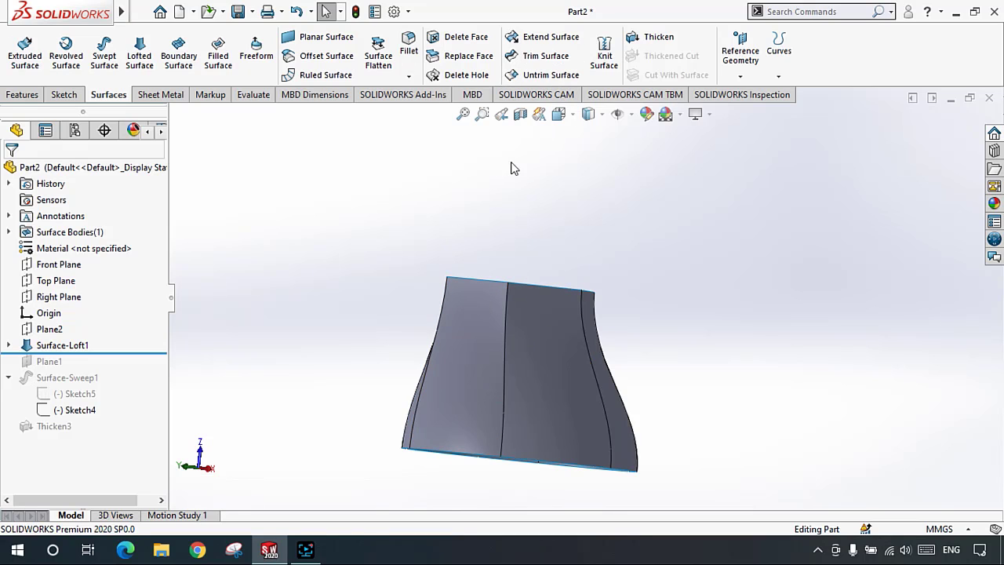
scroll(512, 171, "up", 2)
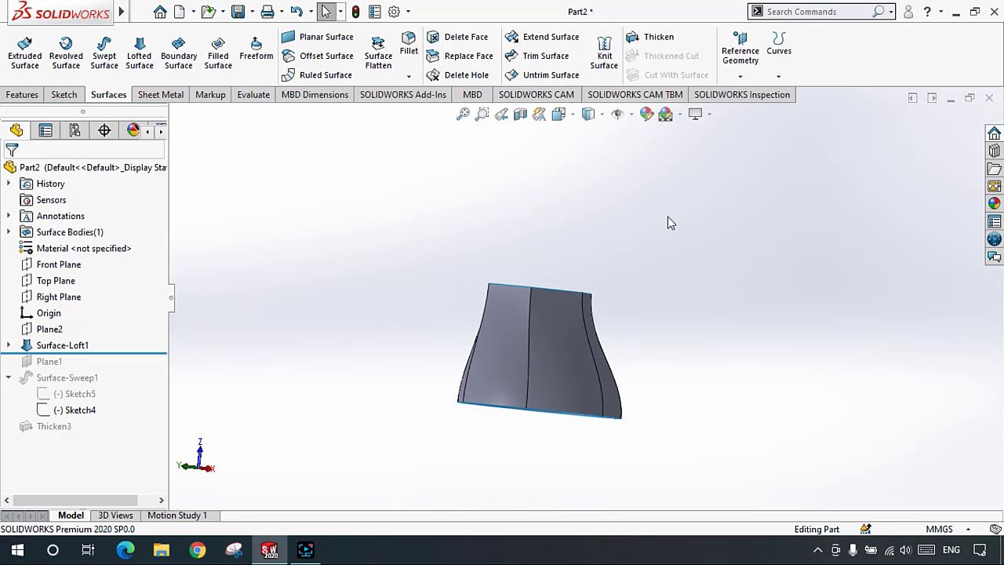
scroll(639, 287, "down", 2)
left_click(178, 53)
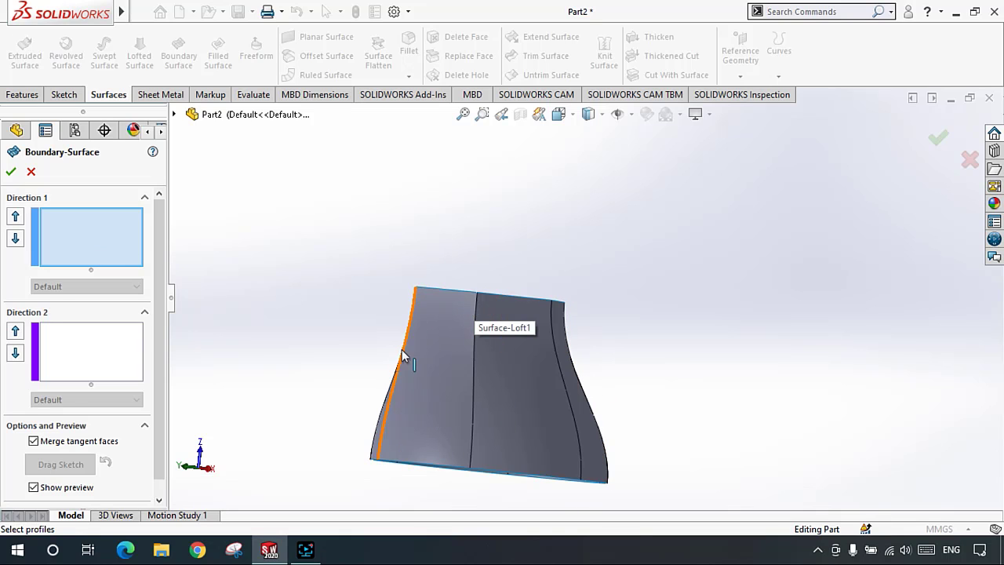
scroll(519, 494, "up", 2)
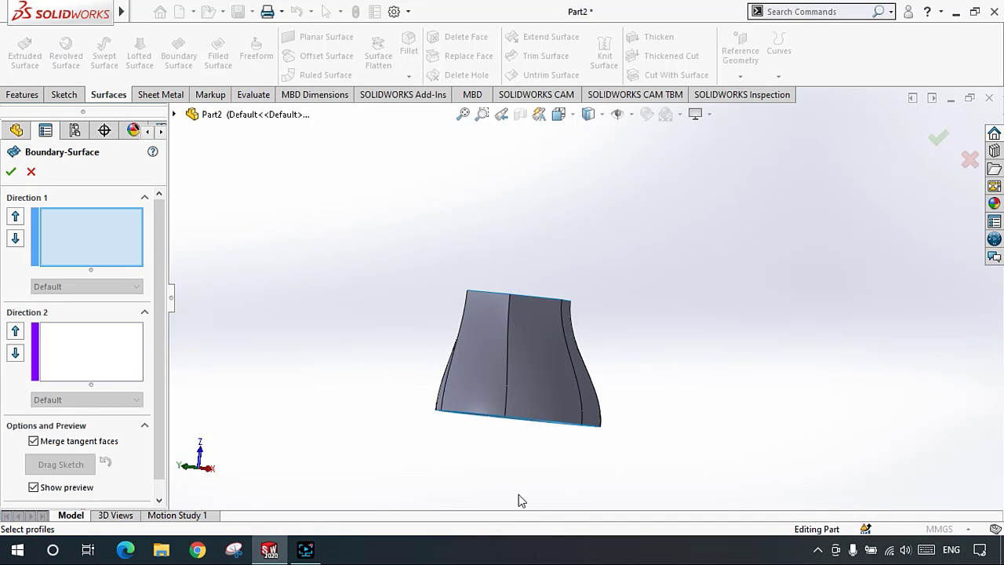
scroll(589, 470, "down", 1)
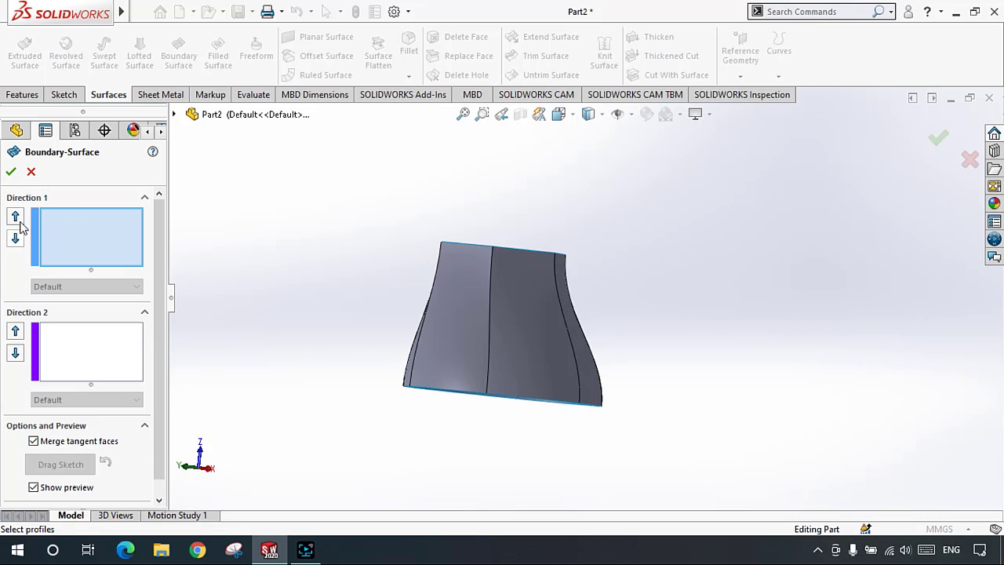
left_click(30, 171)
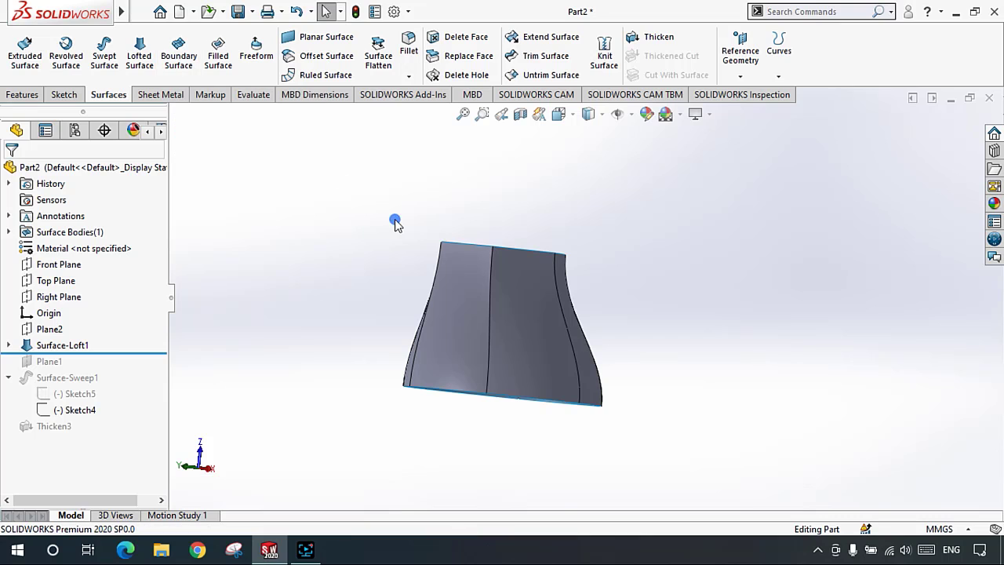
Step: Examine the lofted surface's open hexagonal and circular ends from several angles
left_click(22, 95)
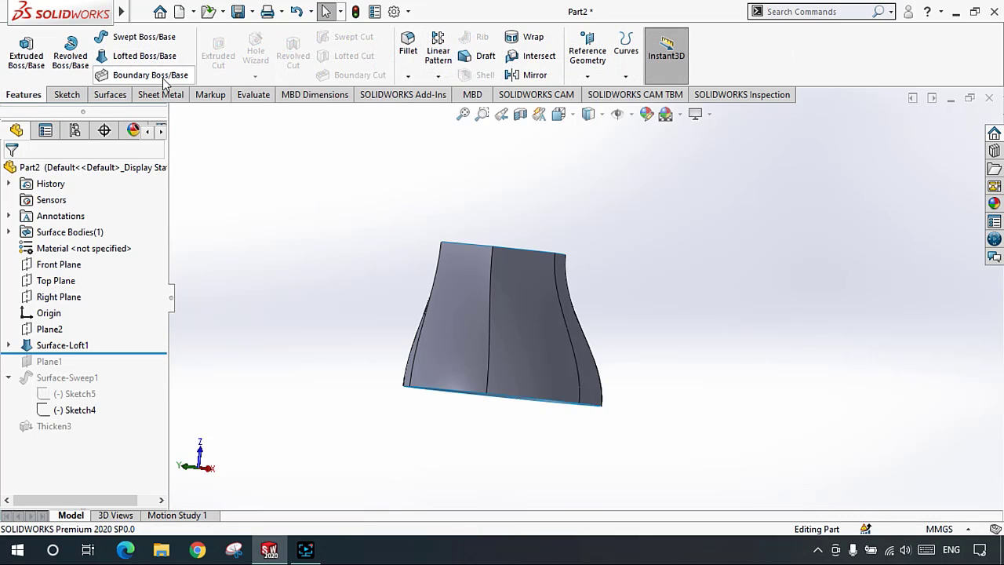
left_click(113, 95)
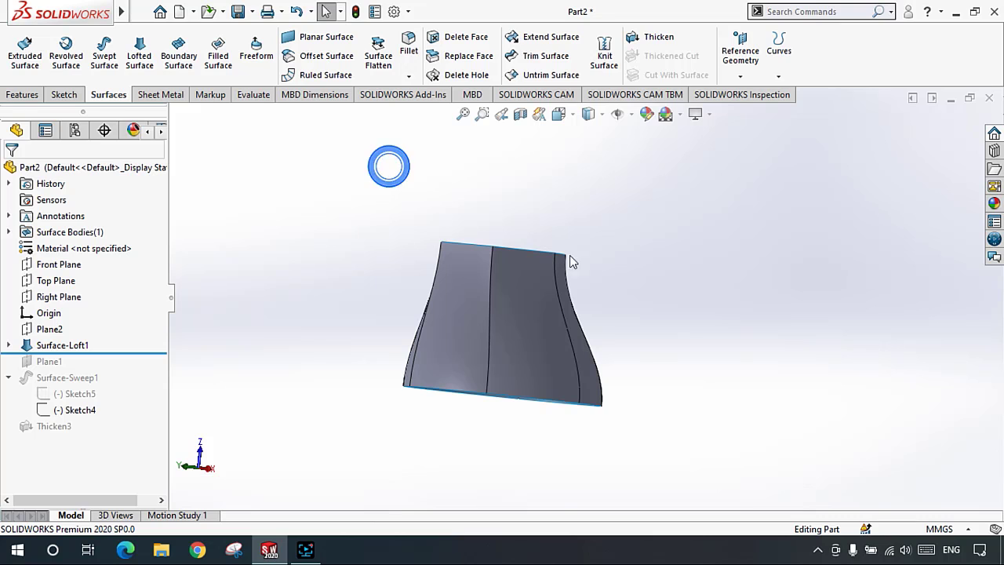
mouse_move(547, 334)
middle_mouse_down()
mouse_move(531, 231)
mouse_move(542, 332)
middle_mouse_up()
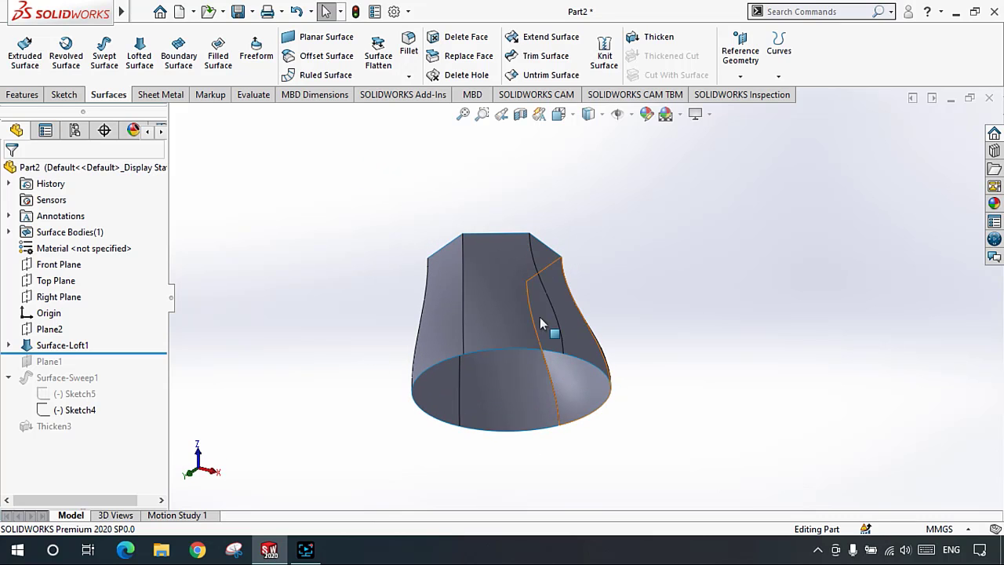
middle_click_drag(544, 324, 523, 280)
scroll(466, 271, "down", 2)
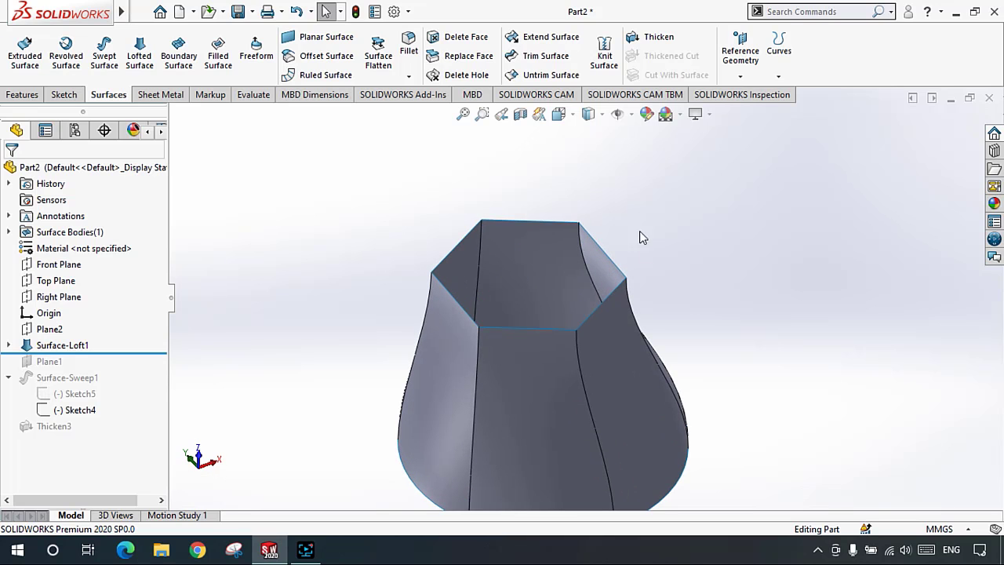
middle_click_drag(578, 347, 507, 390)
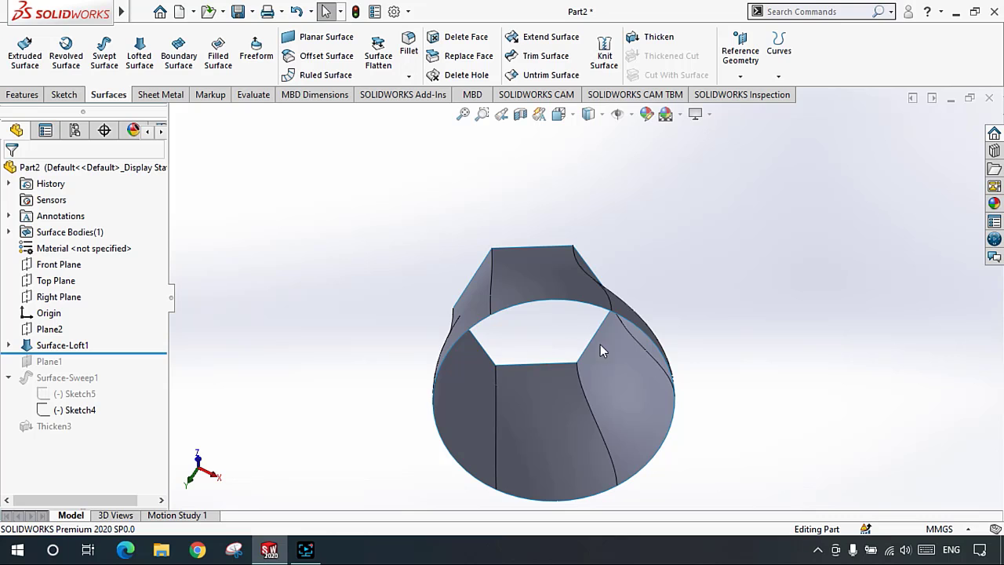
middle_click_drag(600, 349, 655, 320)
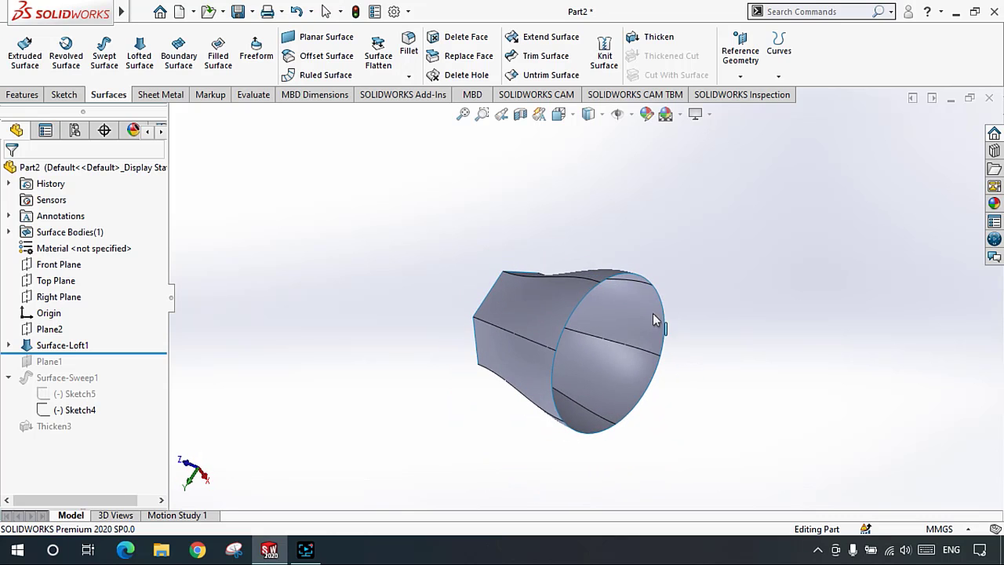
scroll(639, 326, "down", 4)
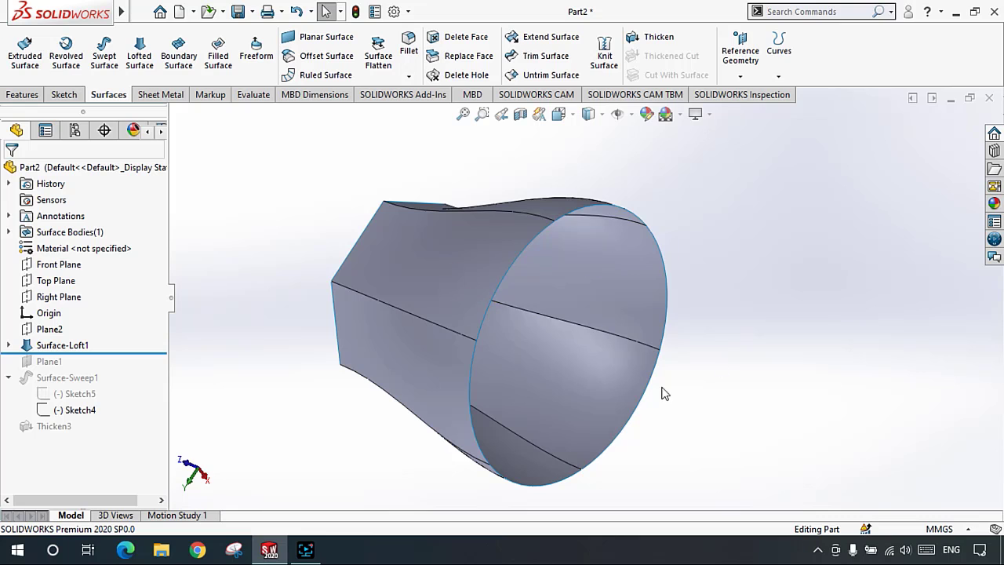
Step: Close the loft's circular opening with a Filled Surface, using its six edge segments as the patch boundary with Contact settings
left_click(219, 56)
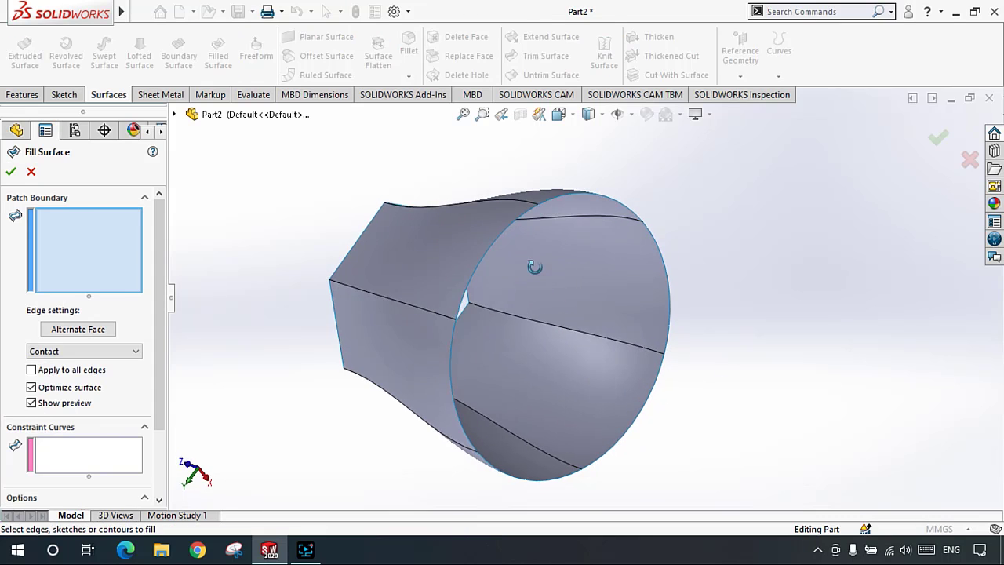
middle_click_drag(534, 267, 551, 255)
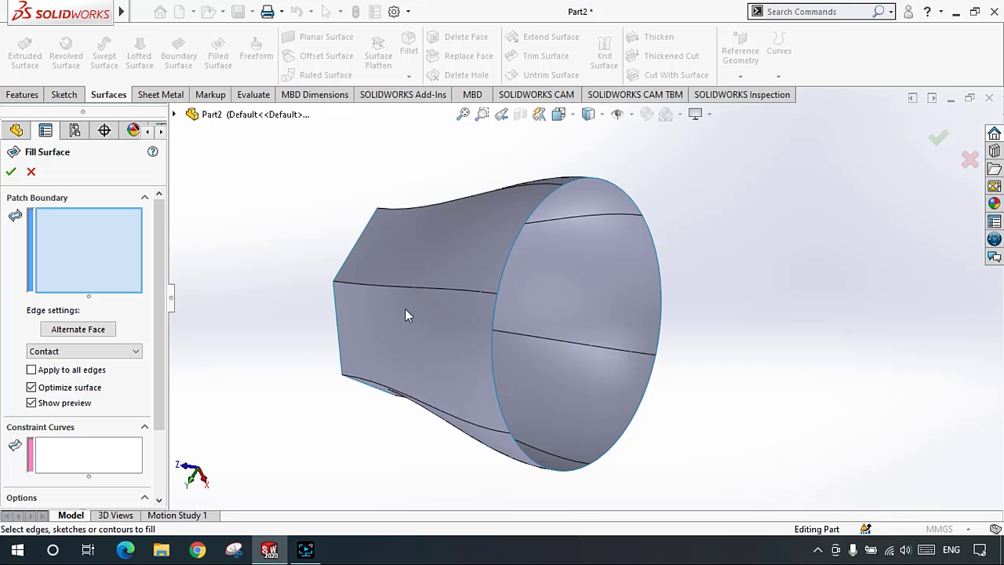
middle_click_drag(405, 310, 565, 233)
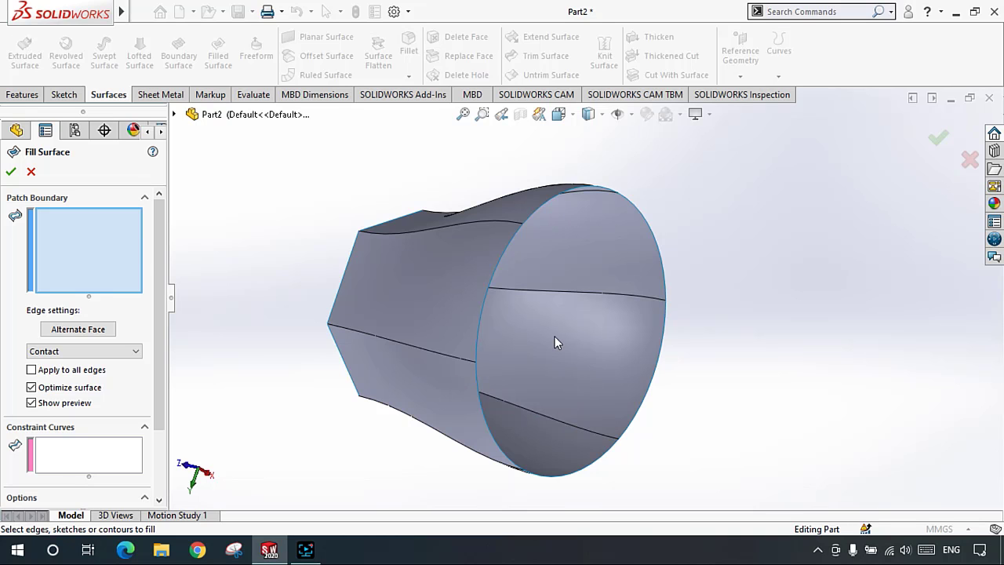
middle_click_drag(554, 342, 219, 276)
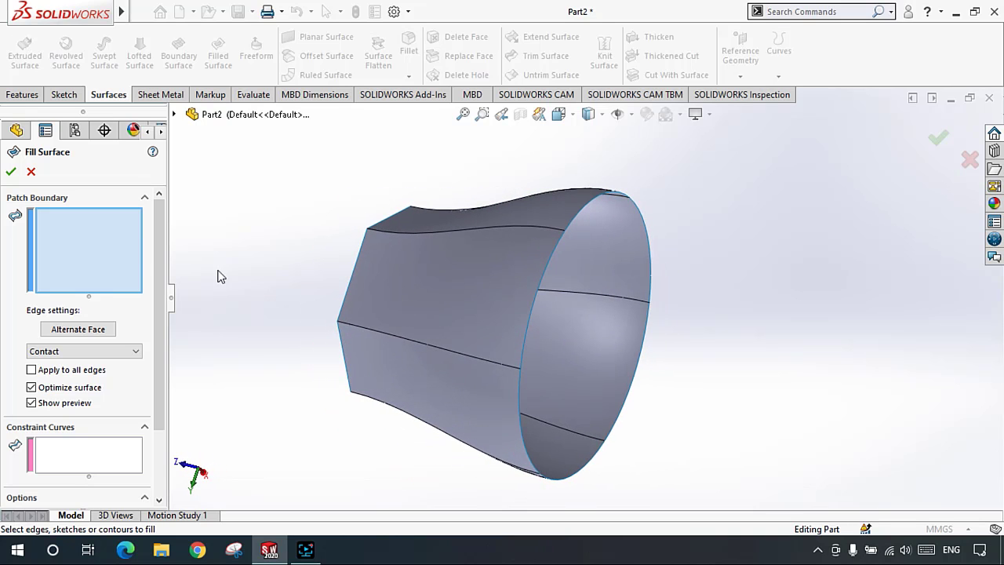
left_click(545, 275)
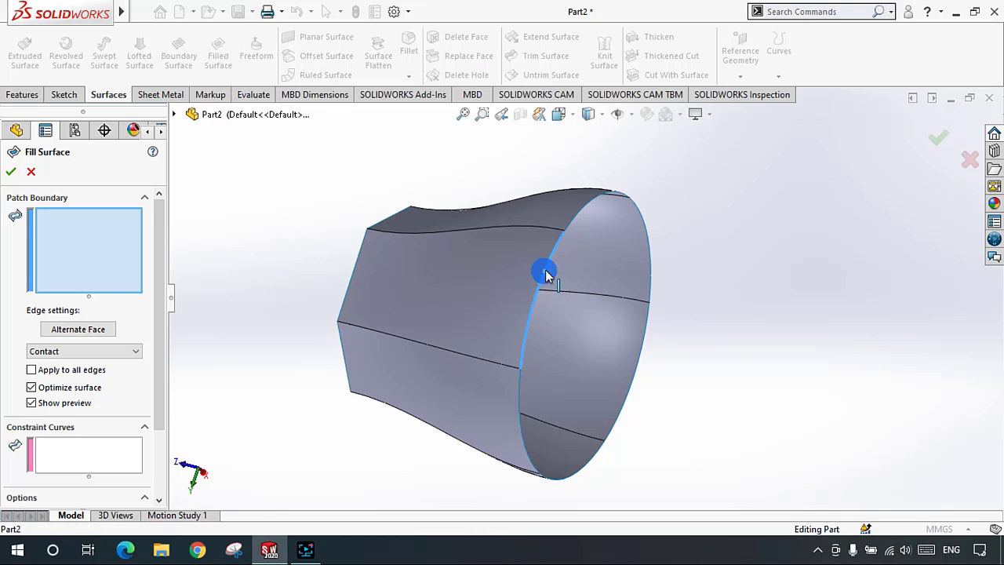
left_click(584, 205)
middle_click_drag(613, 226, 627, 232)
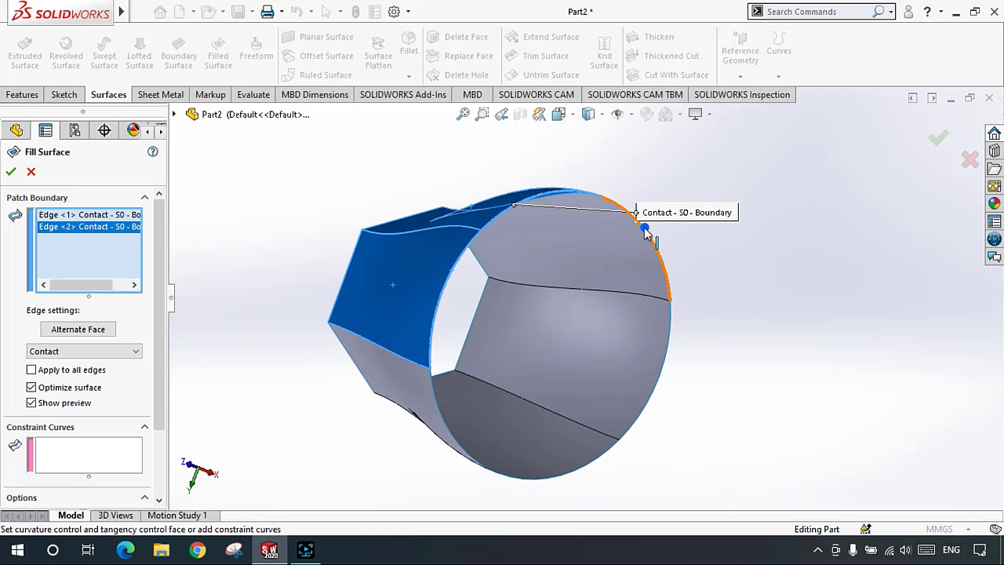
left_click(645, 232)
left_click(664, 367)
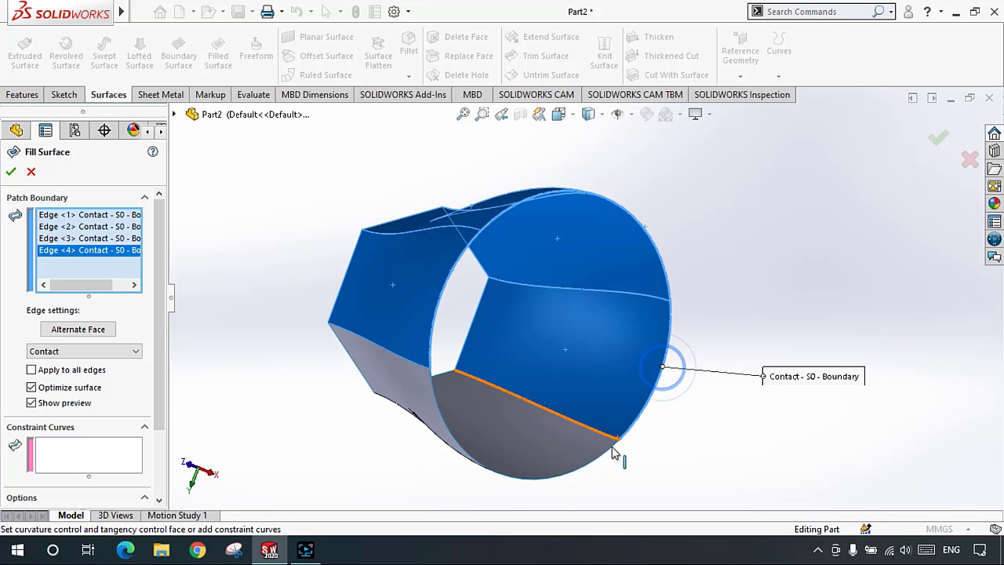
left_click(611, 449)
left_click(441, 421)
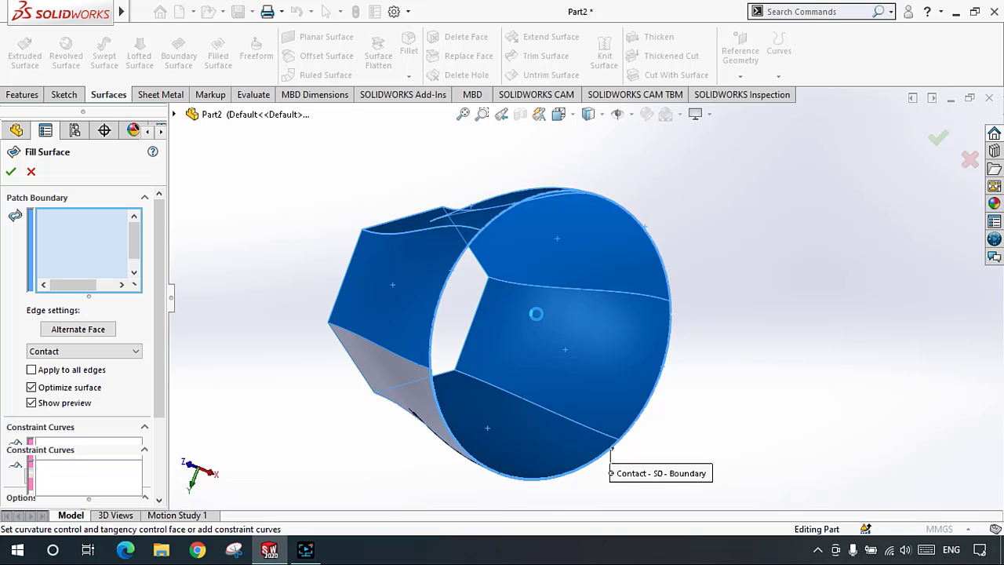
left_click(10, 172)
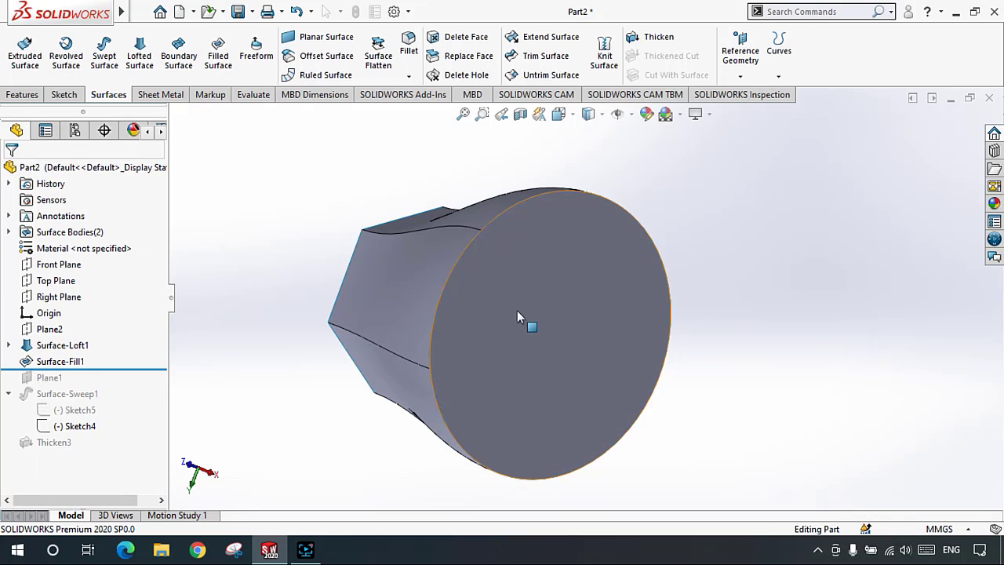
Step: Inspect the capped body and highlight Surface-Loft1 and Surface-Fill1 in turn to tell the two surfaces apart
middle_click_drag(528, 320, 536, 280)
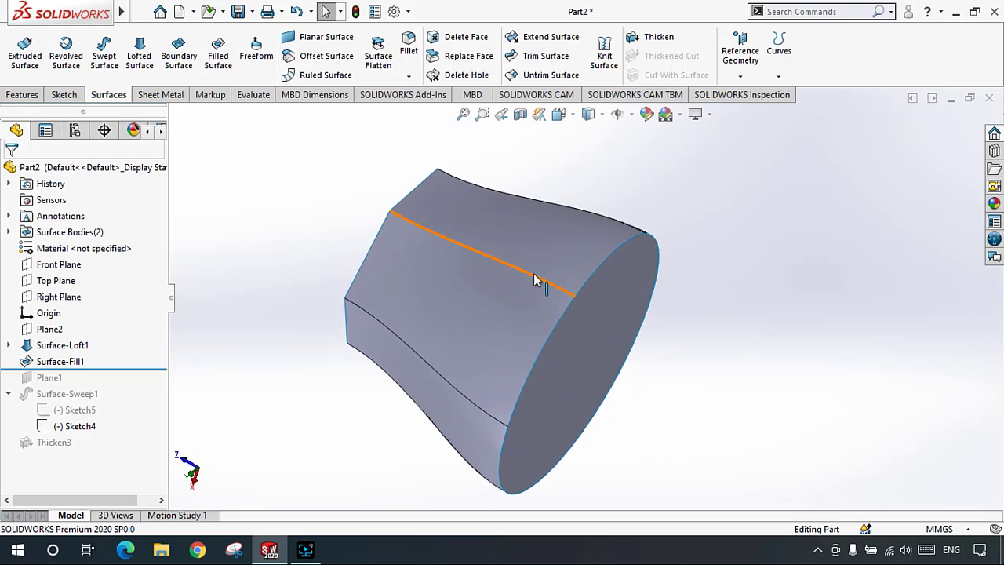
left_click(51, 345)
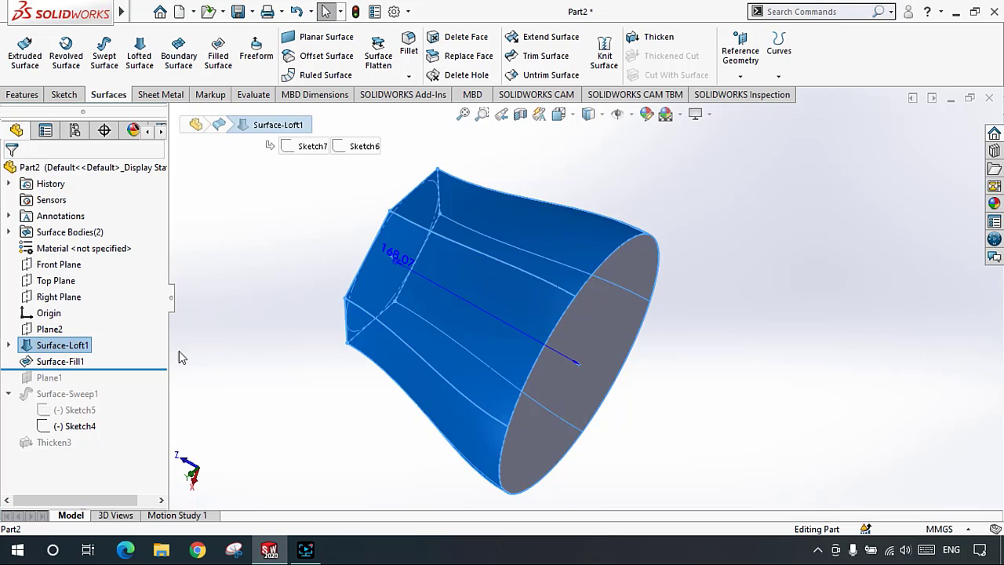
left_click(56, 361)
left_click(817, 245)
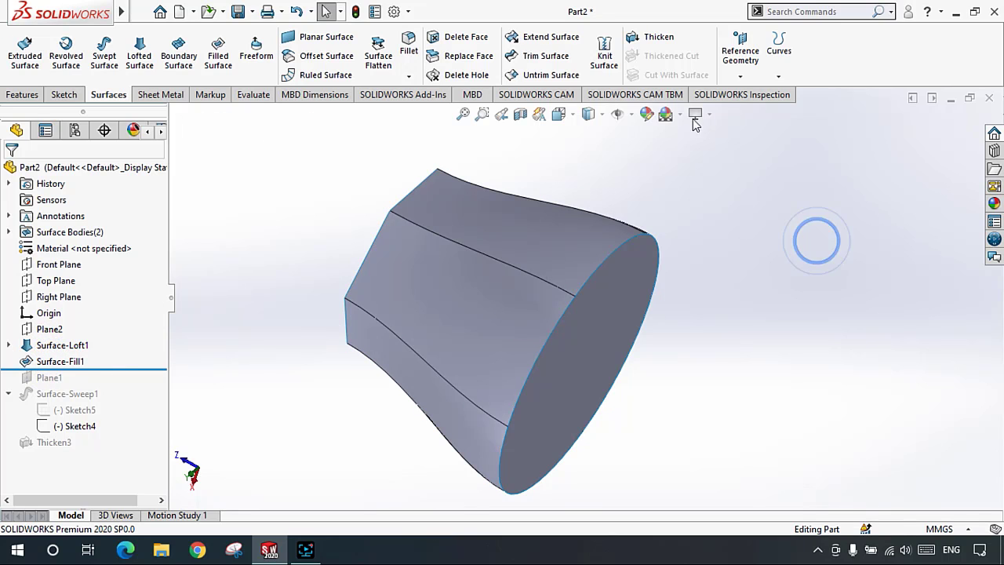
left_click(650, 37)
mouse_move(516, 249)
middle_mouse_down()
mouse_move(572, 284)
mouse_move(535, 294)
mouse_move(521, 265)
middle_mouse_up()
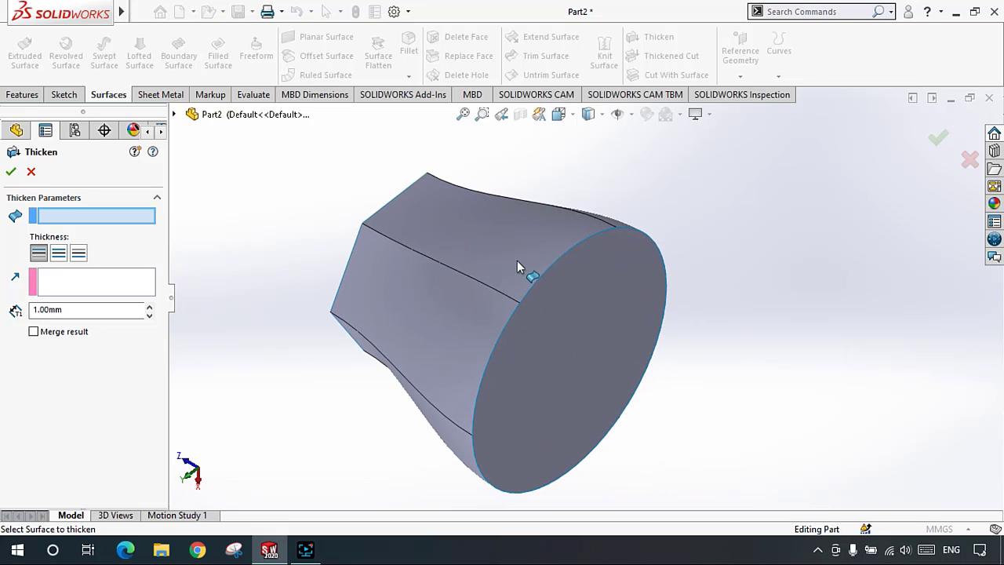
left_click(531, 260)
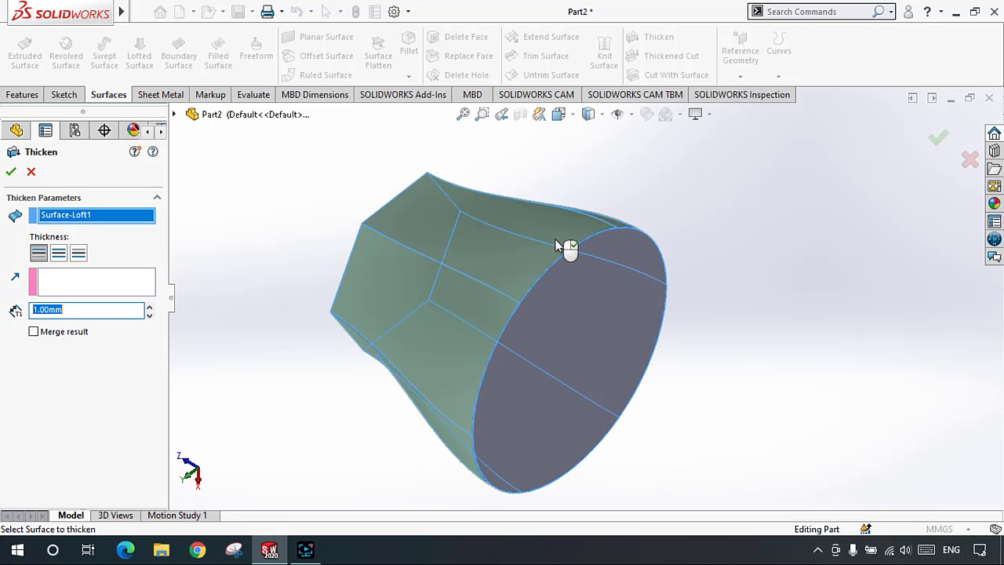
scroll(539, 308, "down", 2)
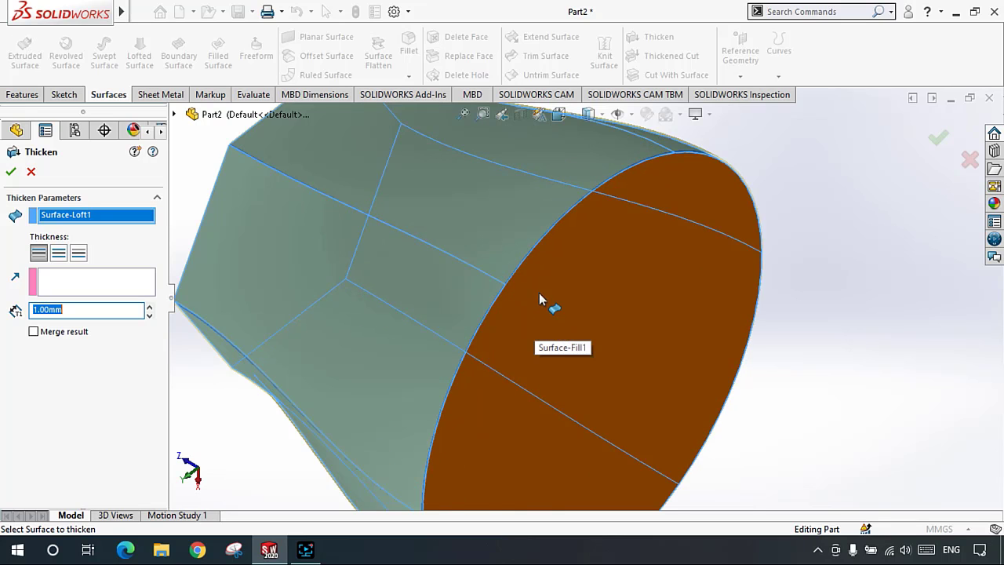
scroll(585, 258, "down", 2)
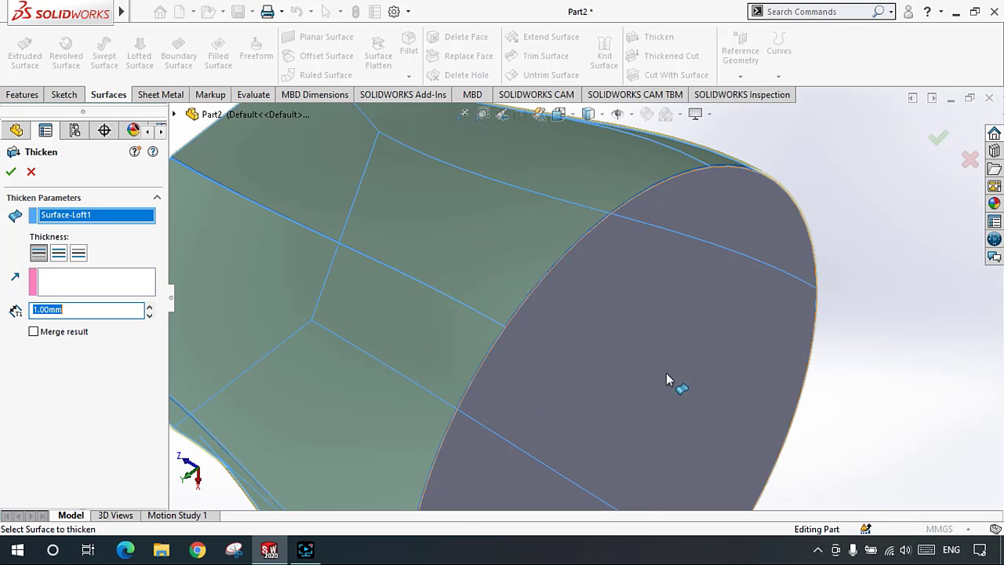
scroll(325, 276, "up", 3)
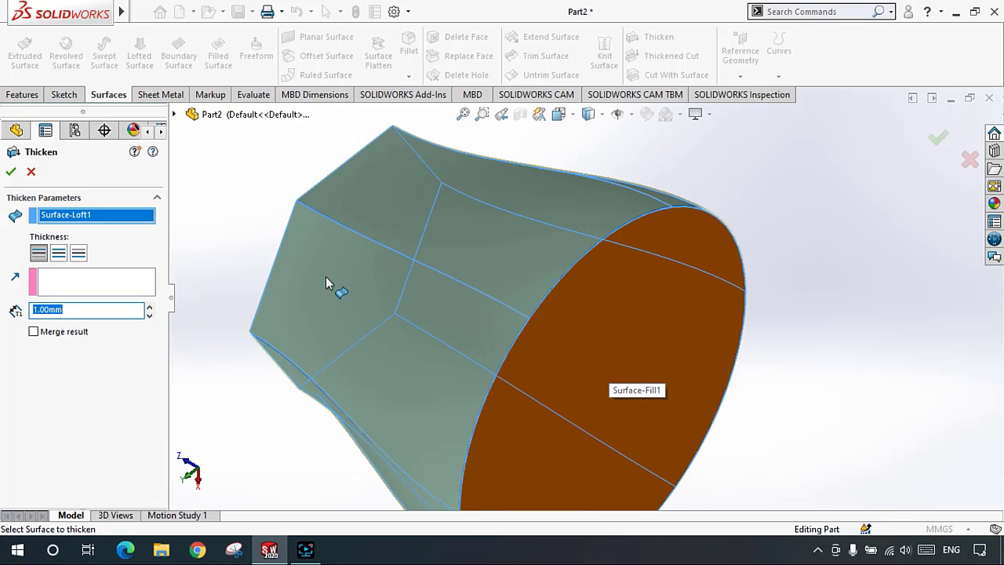
left_click(31, 171)
Step: Try to apply a 10 mm radius fillet to the lofted surface's upper face where it meets the circular cap
left_click(22, 94)
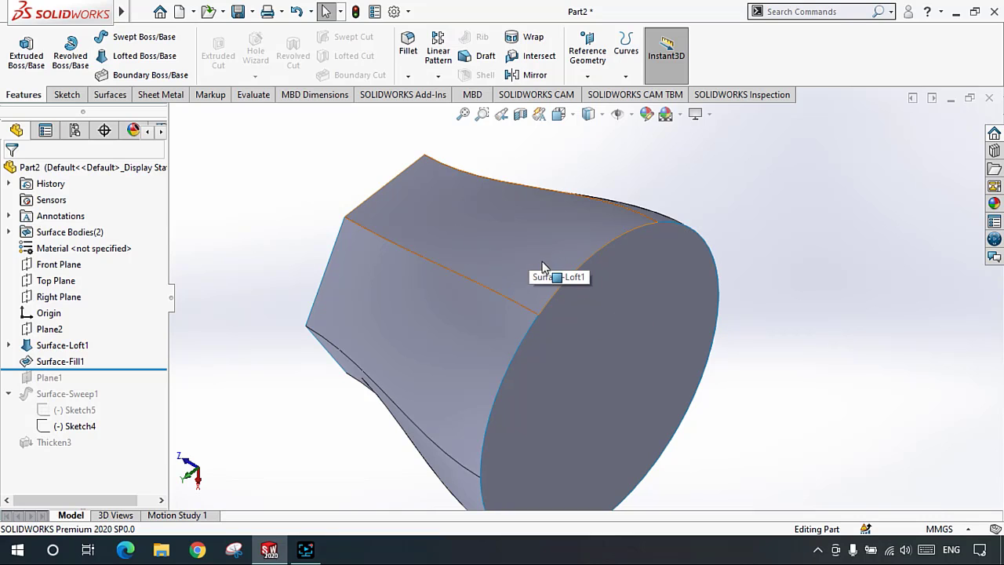
left_click(114, 95)
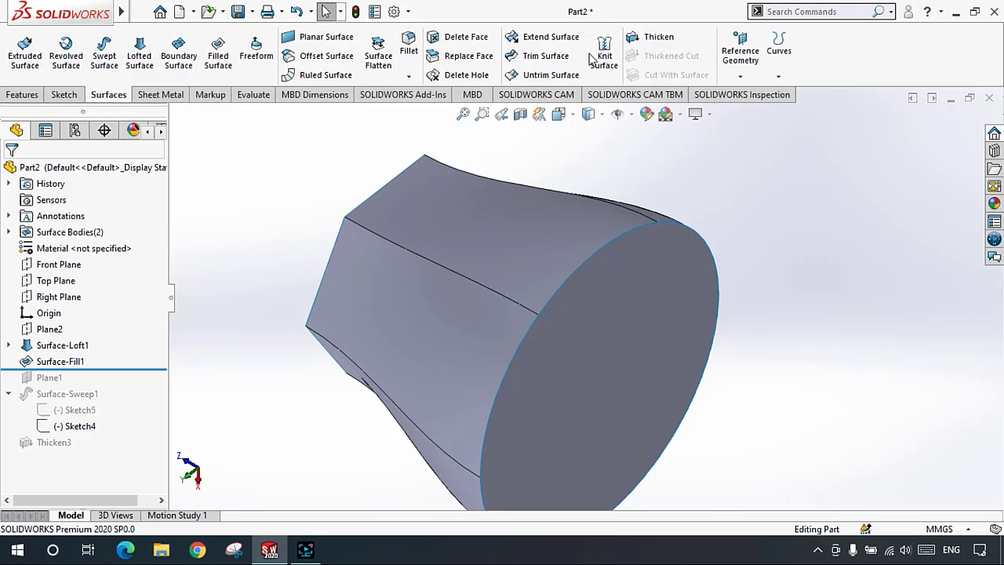
left_click(409, 49)
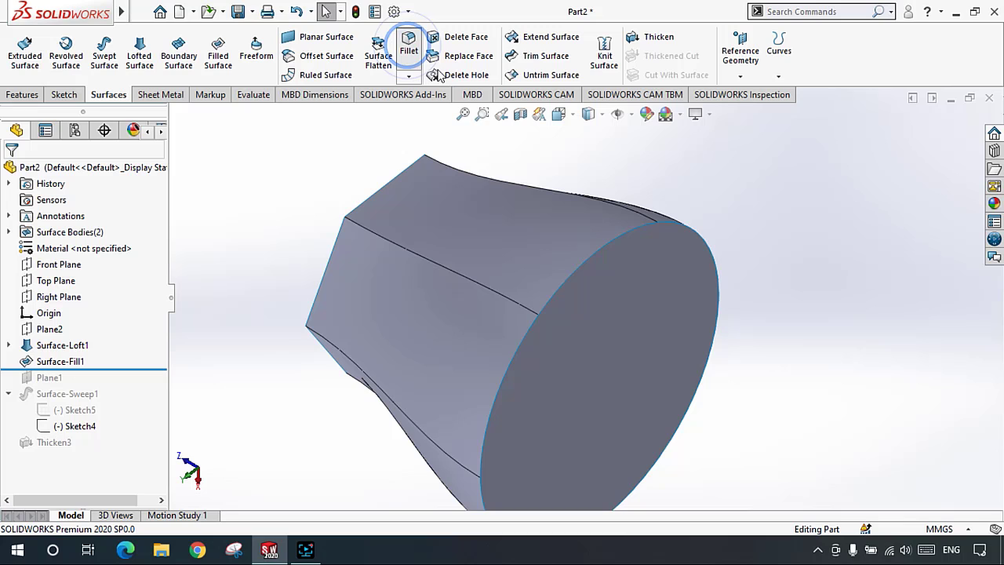
left_click(588, 256)
left_click(589, 254)
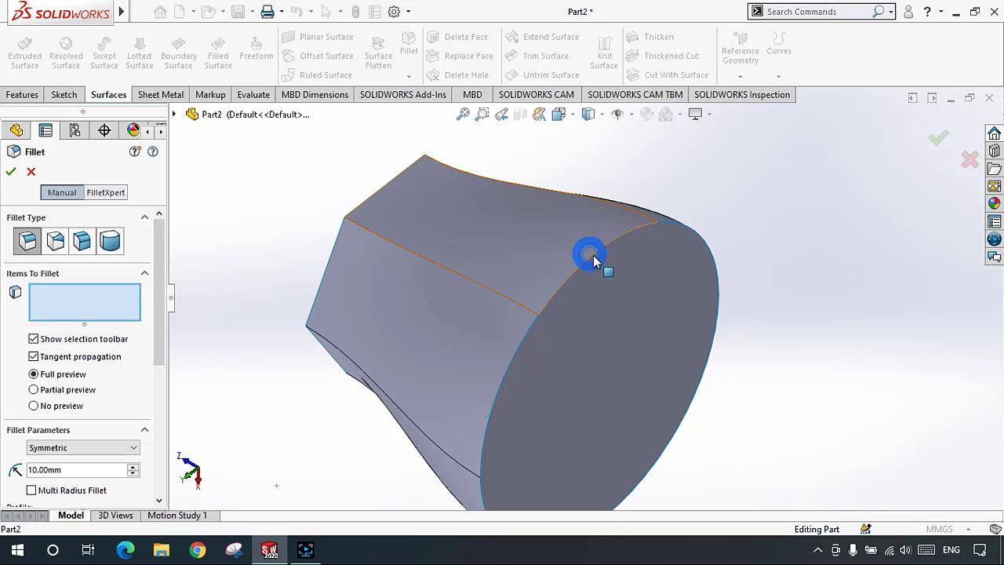
left_click(477, 245)
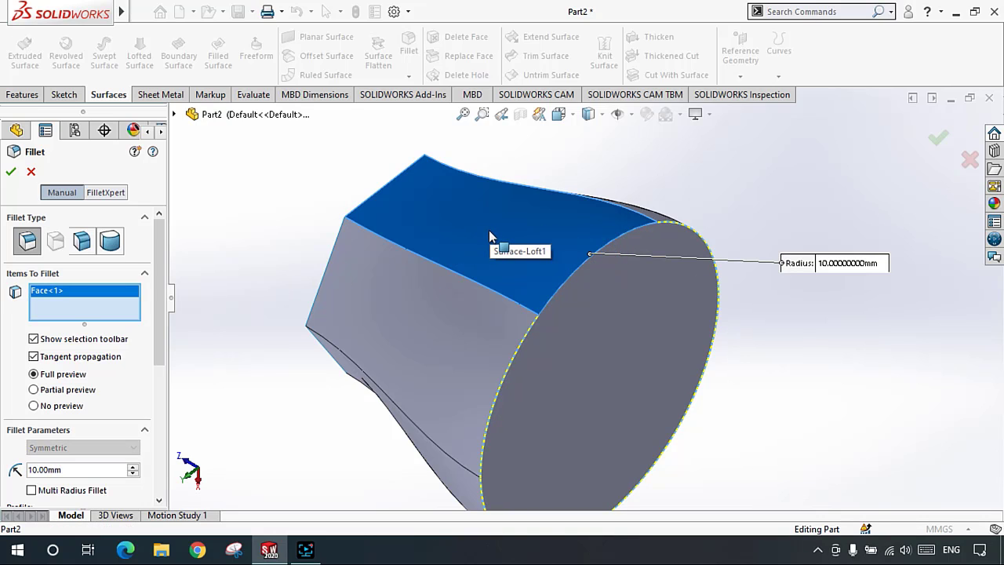
left_click(11, 171)
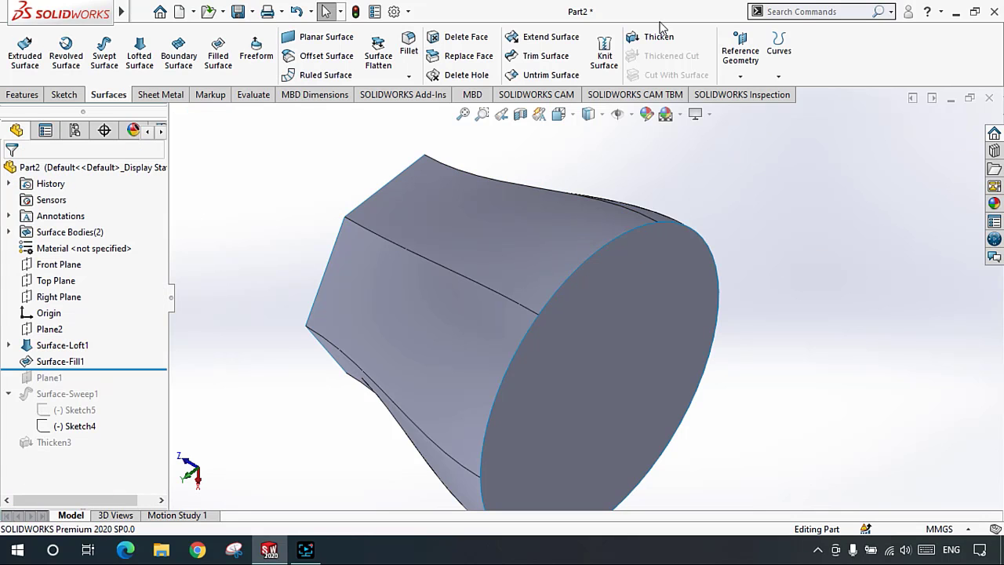
Step: Thicken Surface-Loft1 by 1 mm without merging the result
left_click(652, 38)
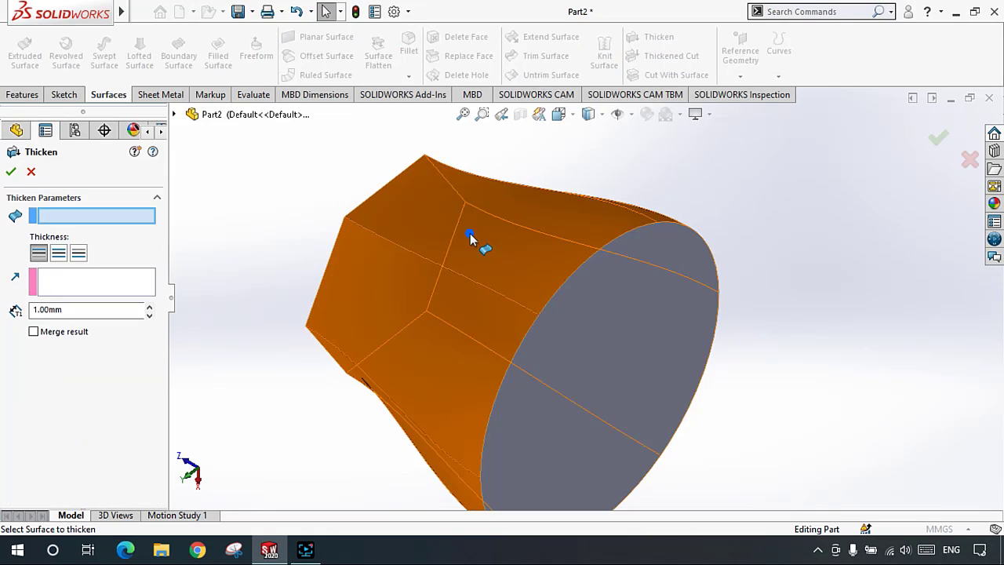
left_click(480, 243)
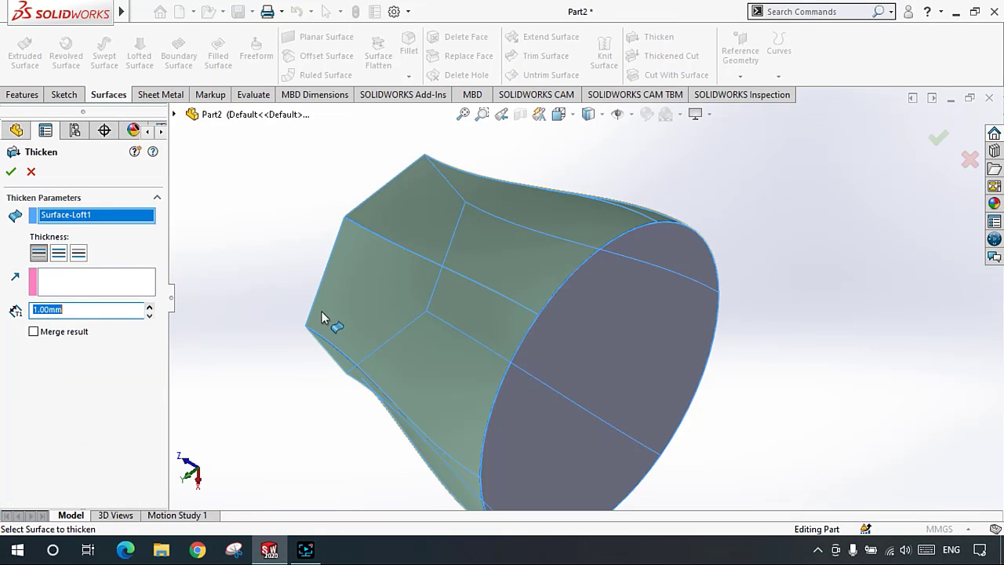
left_click(598, 332)
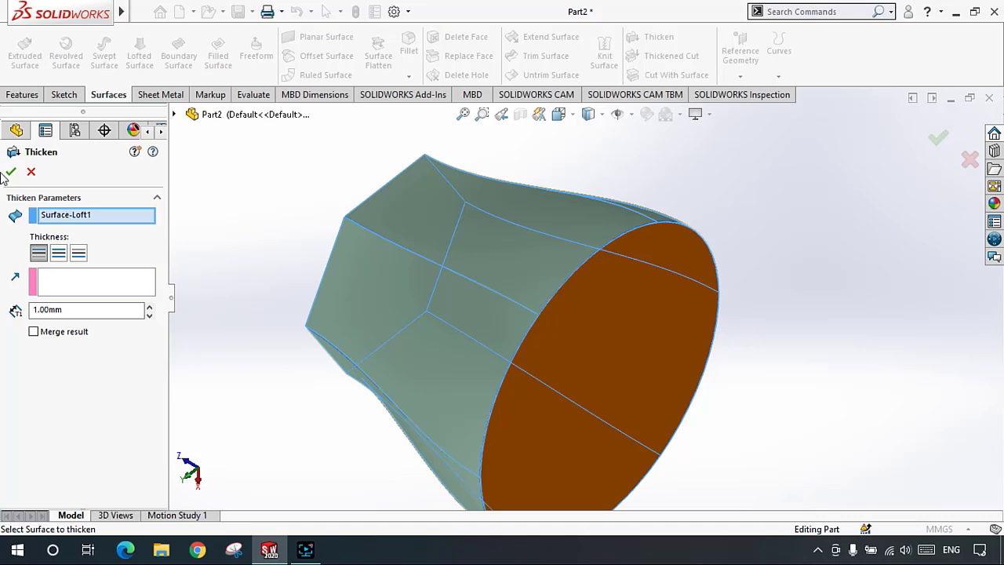
left_click(264, 178)
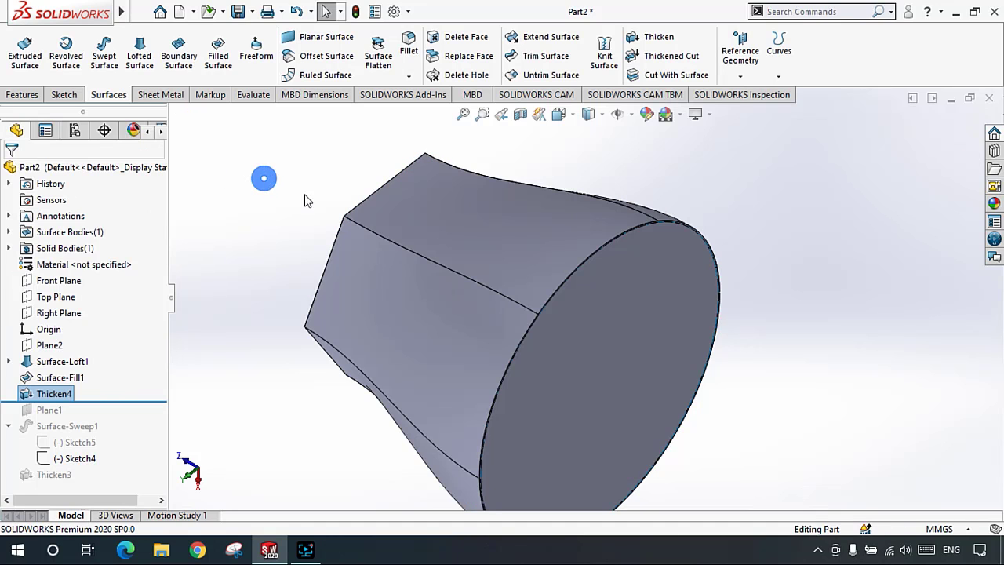
Step: Examine the thickened loft's wall edges at the circular and hexagonal ends
scroll(471, 247, "down", 2)
scroll(790, 222, "down", 6)
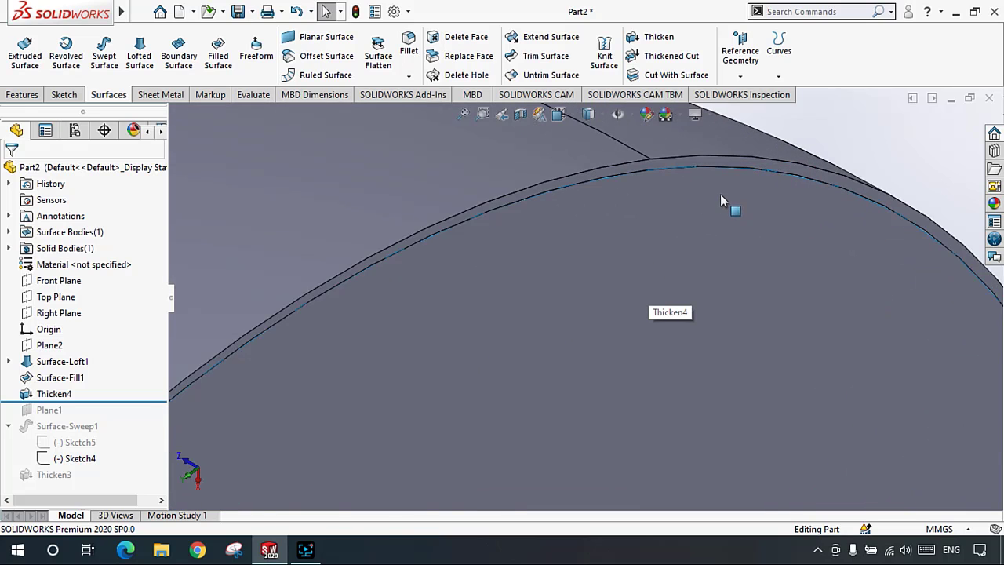
middle_click_drag(584, 161, 436, 271)
scroll(431, 275, "down", 3)
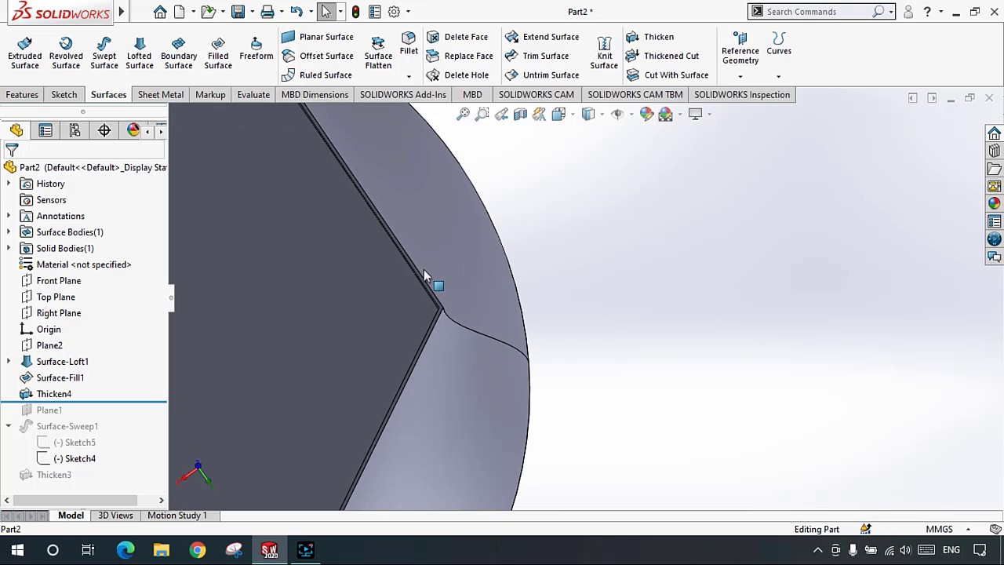
scroll(506, 271, "up", 2)
middle_click_drag(505, 271, 392, 272)
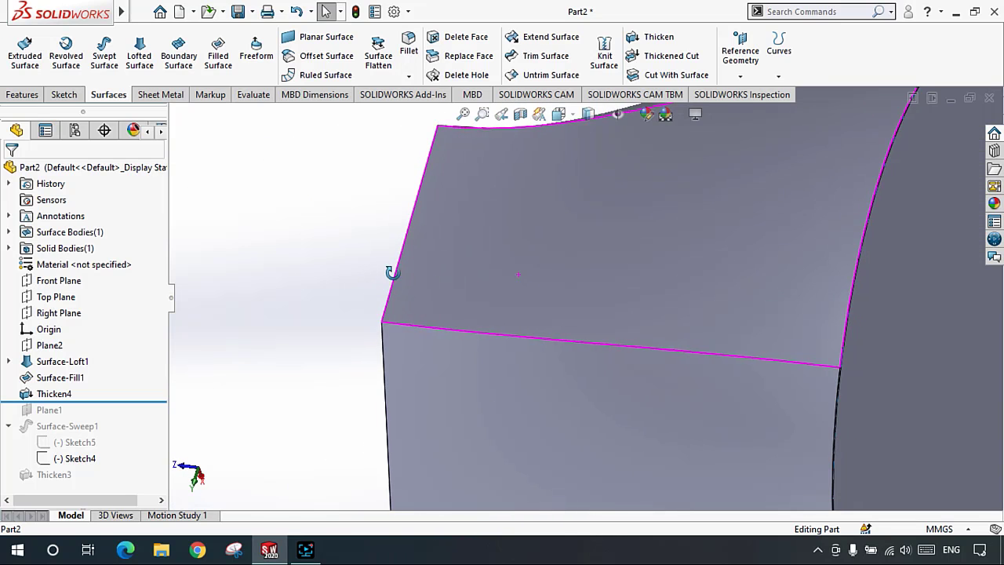
scroll(652, 255, "up", 3)
Step: Hide the thickened loft body so that only the circular filled surface is displayed
right_click(683, 263)
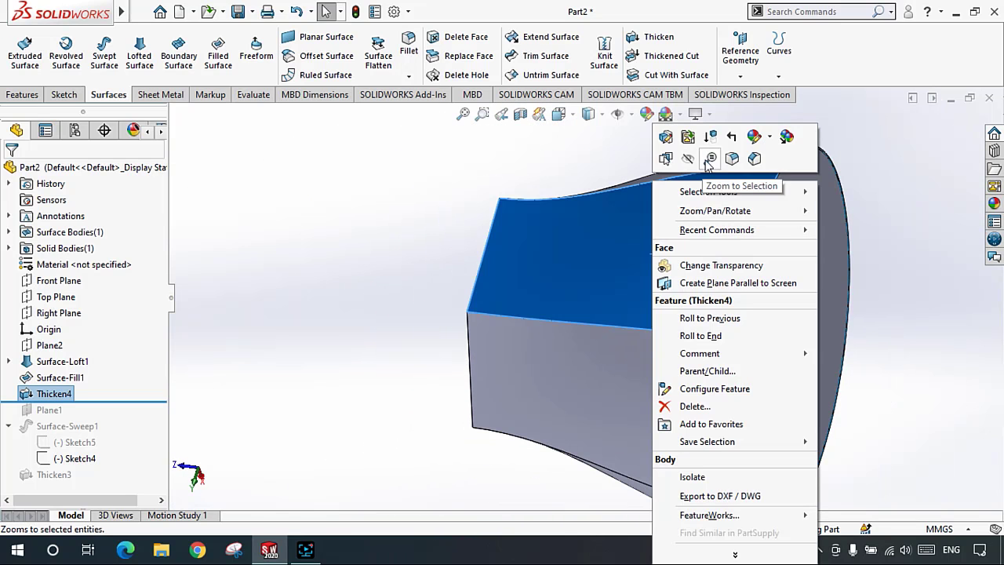
key("Escape")
left_click(541, 227)
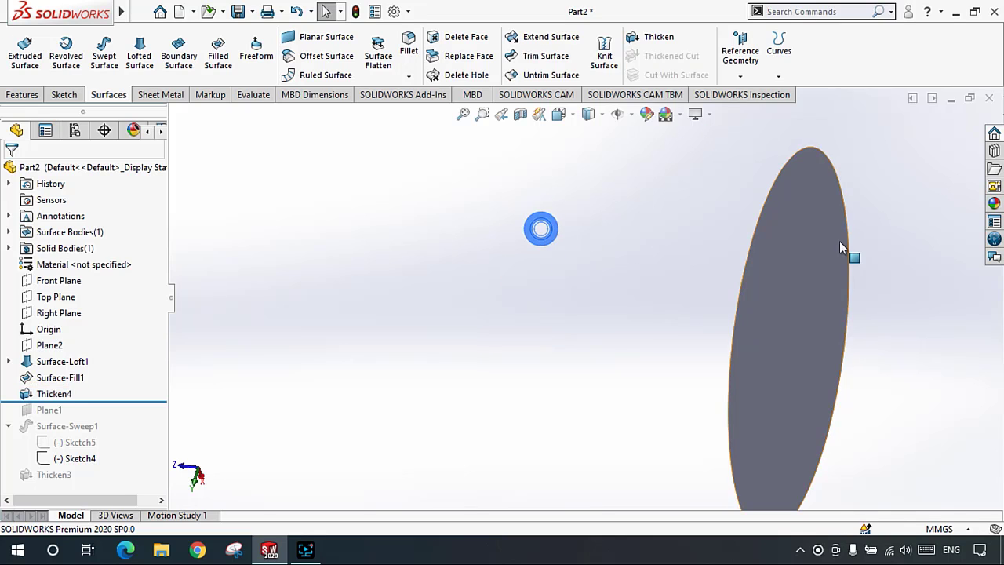
Step: Thicken Surface-Fill1 by 1 mm without merging the result
middle_click_drag(839, 240, 879, 264)
scroll(814, 221, "down", 3)
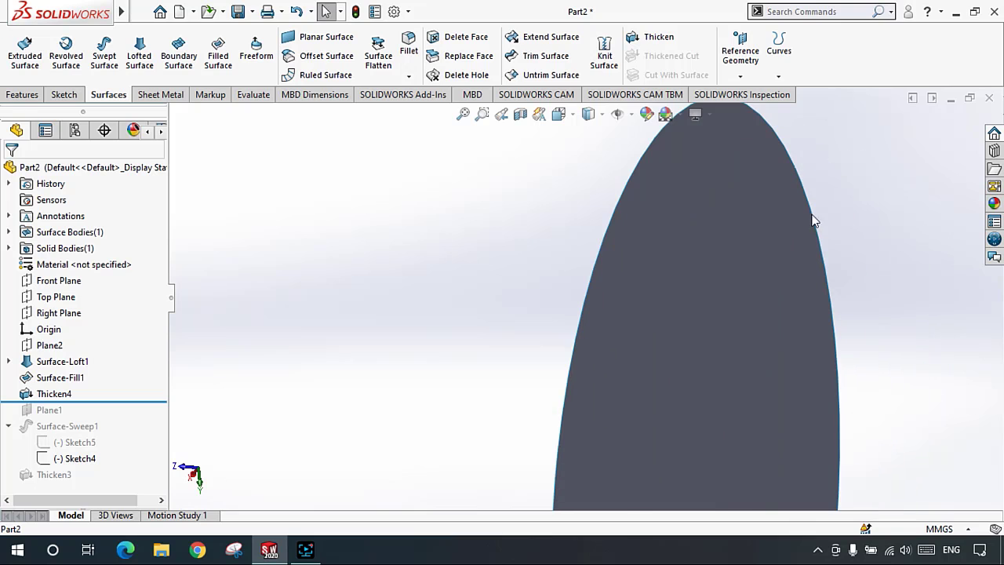
left_click(639, 40)
left_click(732, 226)
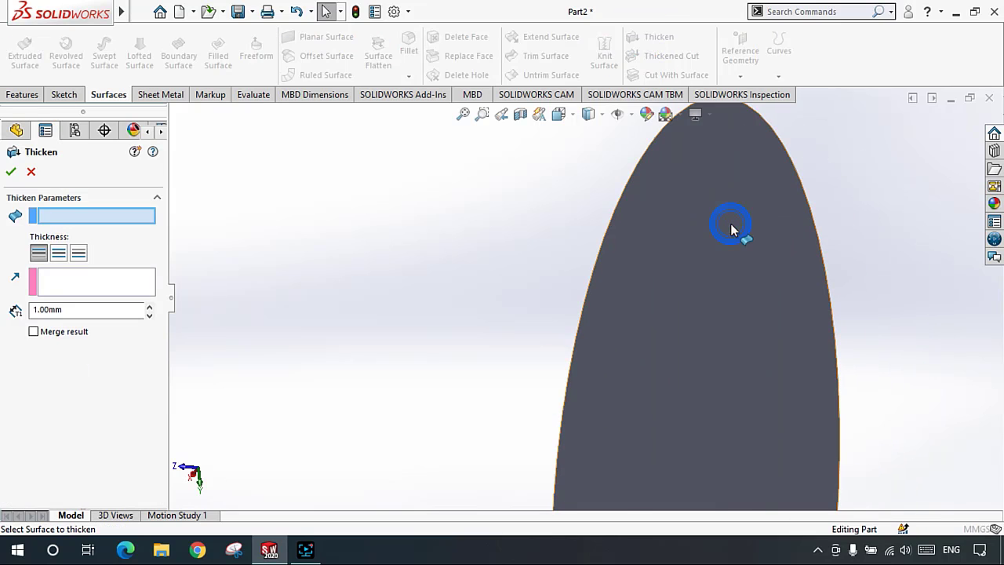
left_click(10, 172)
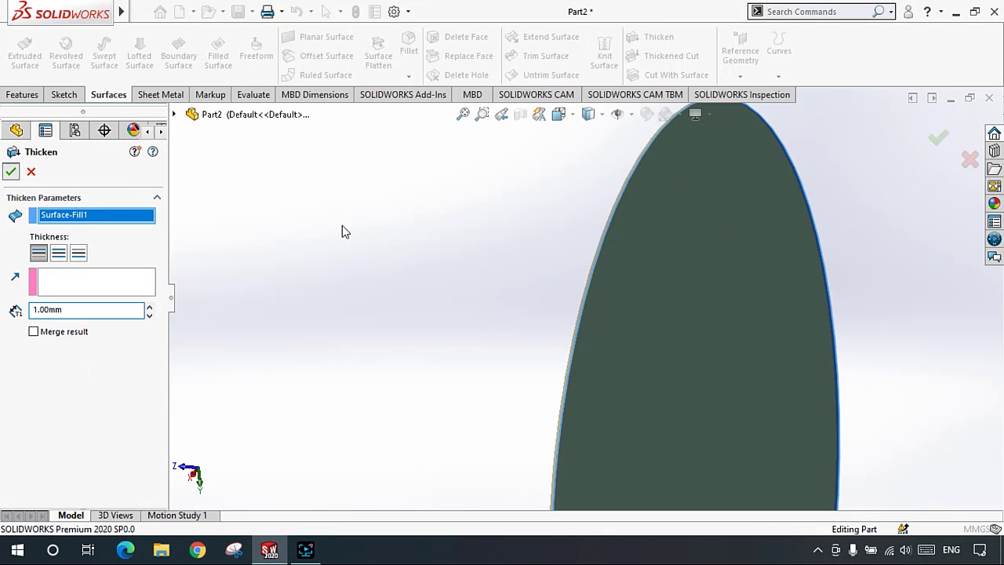
Step: Restore the hidden thickened loft body to view with Show Hidden Bodies and exit the show-hidden mode
scroll(463, 275, "up", 5)
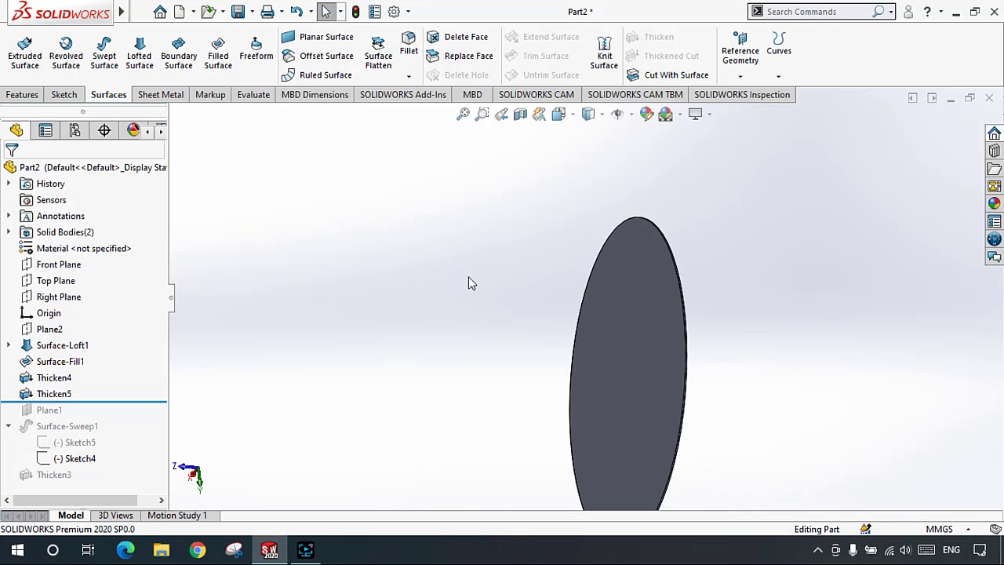
right_click(479, 280)
left_click(540, 309)
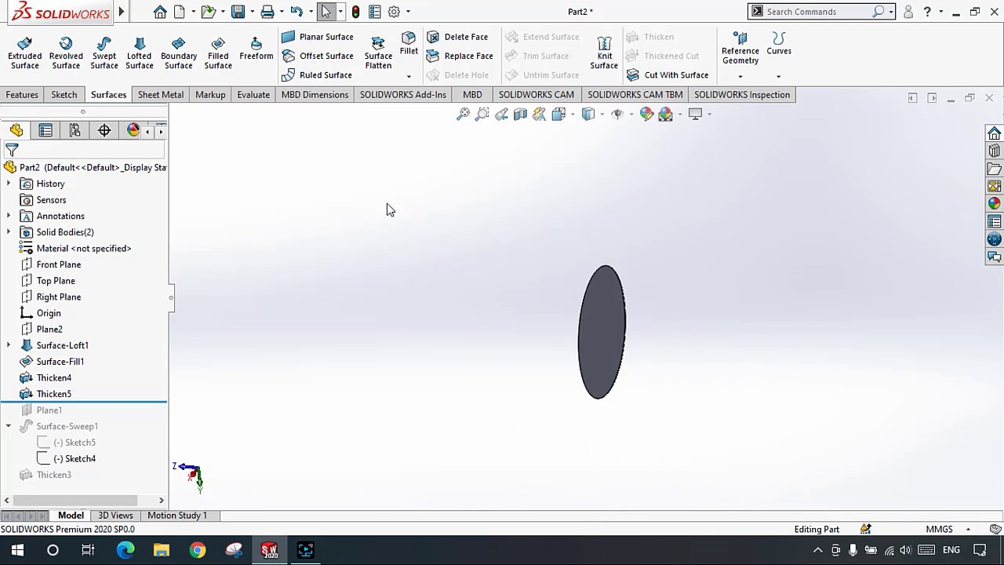
right_click(386, 206)
left_click(455, 414)
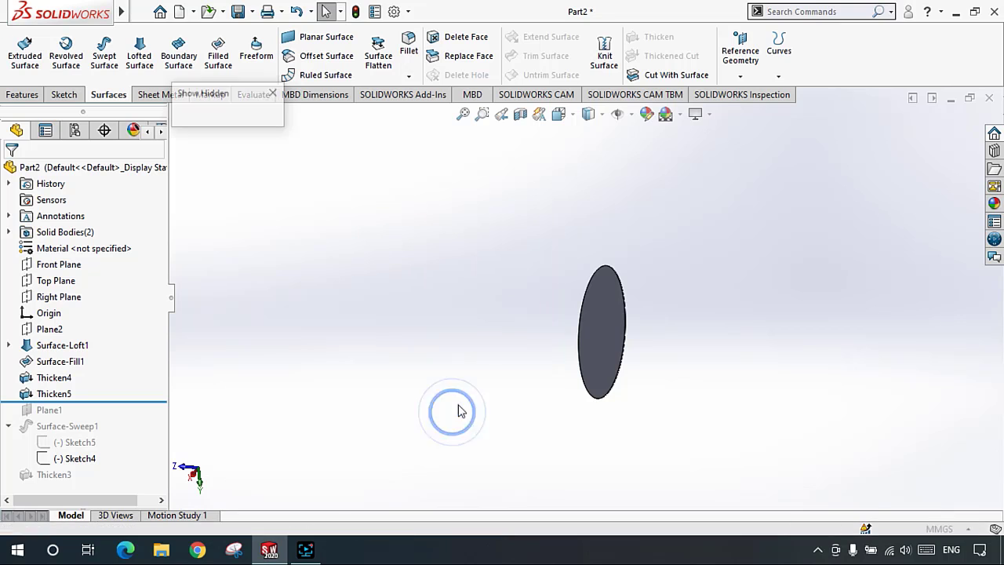
left_click(588, 310)
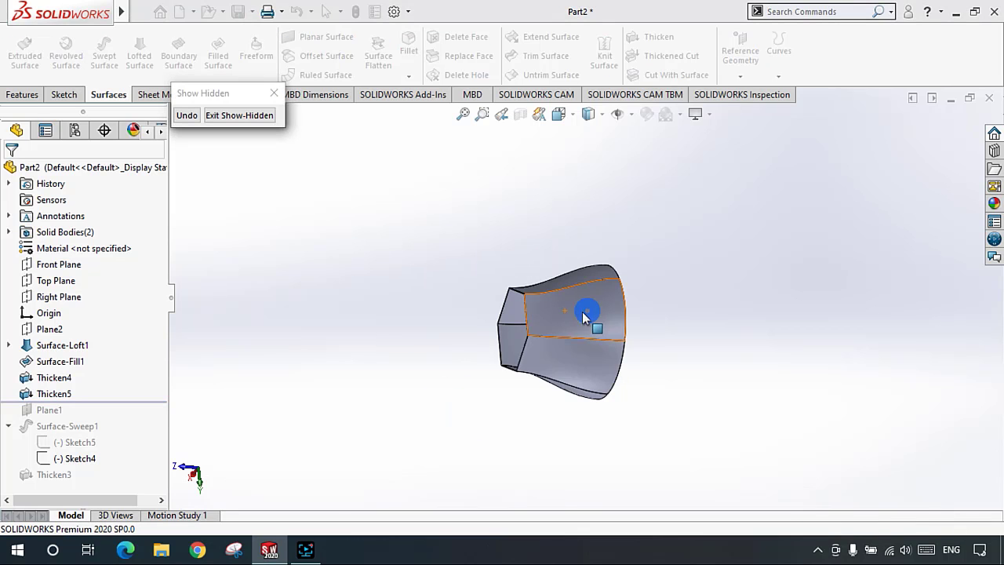
left_click(254, 116)
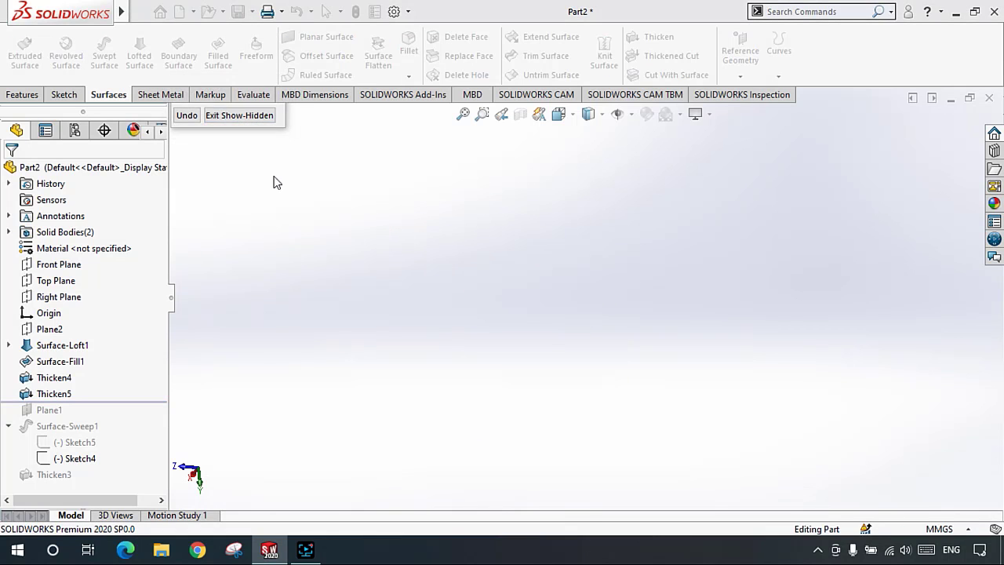
left_click(246, 191)
Step: Fillet the thickened loft's circular rim edge next to the cap with a symmetric 10 mm radius and inspect the rounded rim up close
middle_click_drag(527, 330, 549, 335)
scroll(566, 291, "down", 5)
scroll(539, 261, "down", 2)
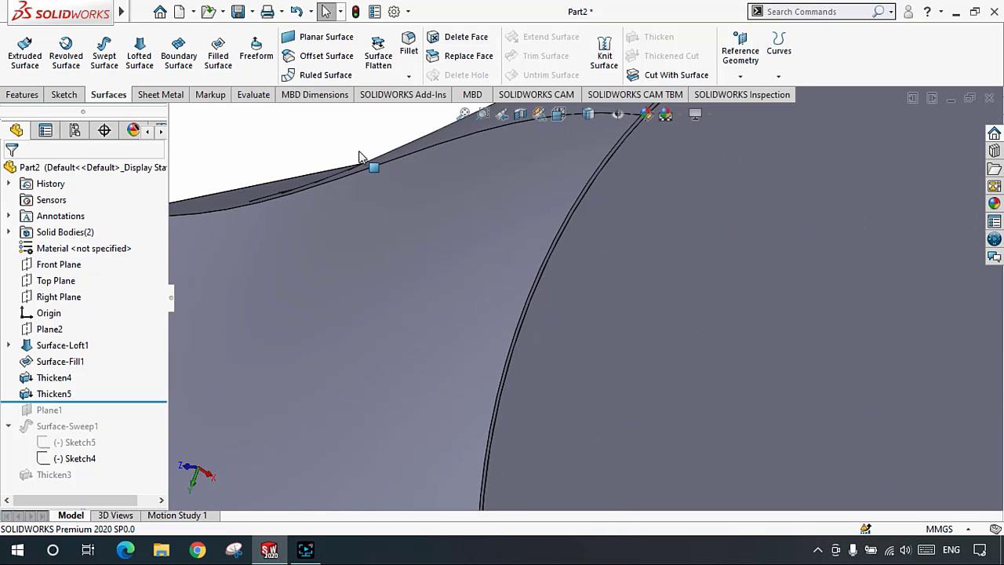
left_click(574, 206)
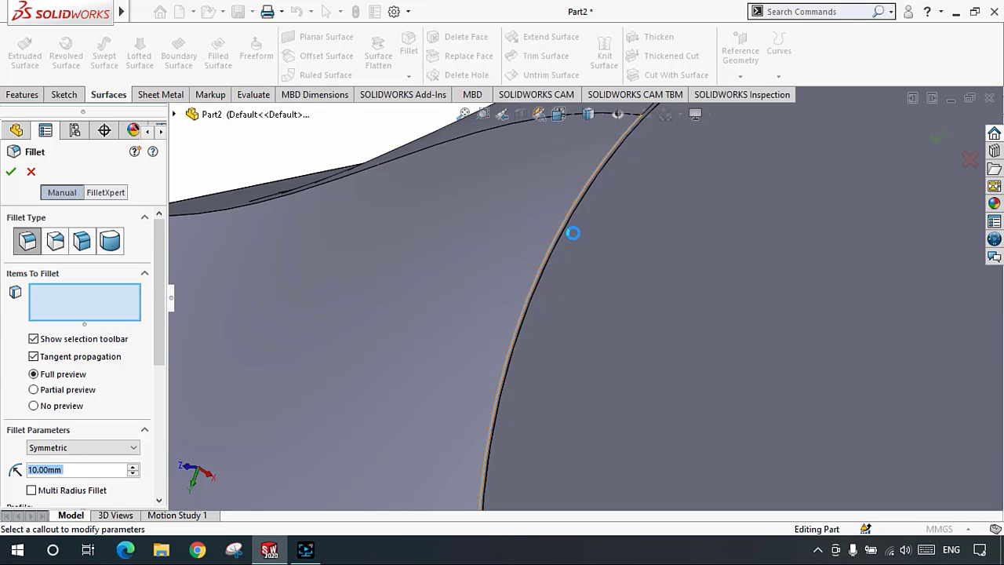
scroll(560, 298, "up", 3)
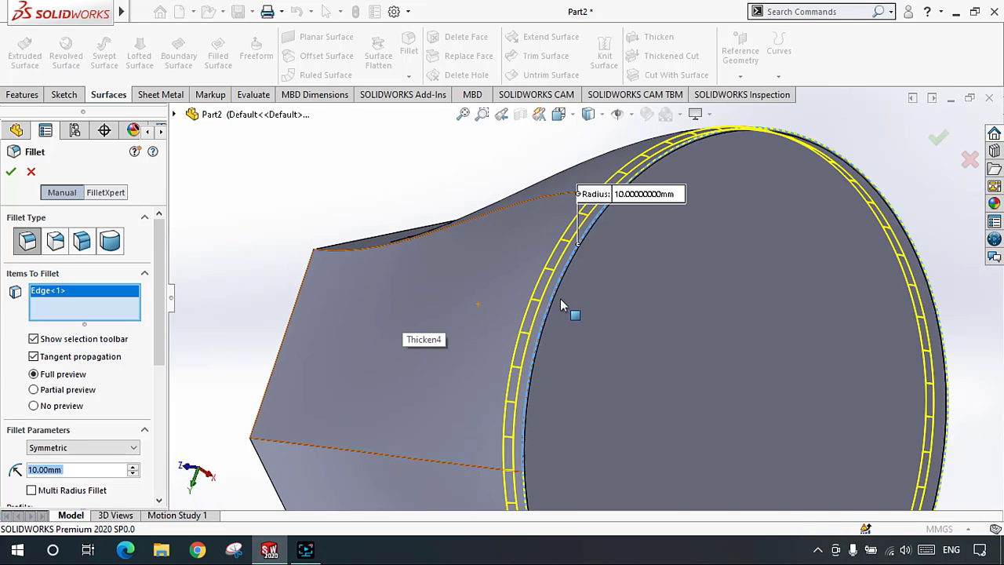
scroll(560, 298, "up", 3)
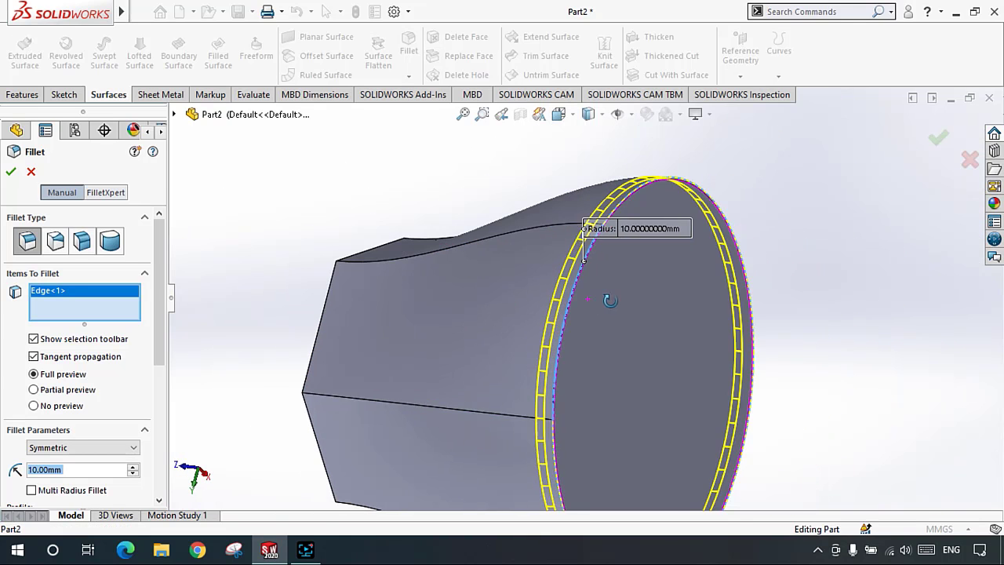
left_click(11, 171)
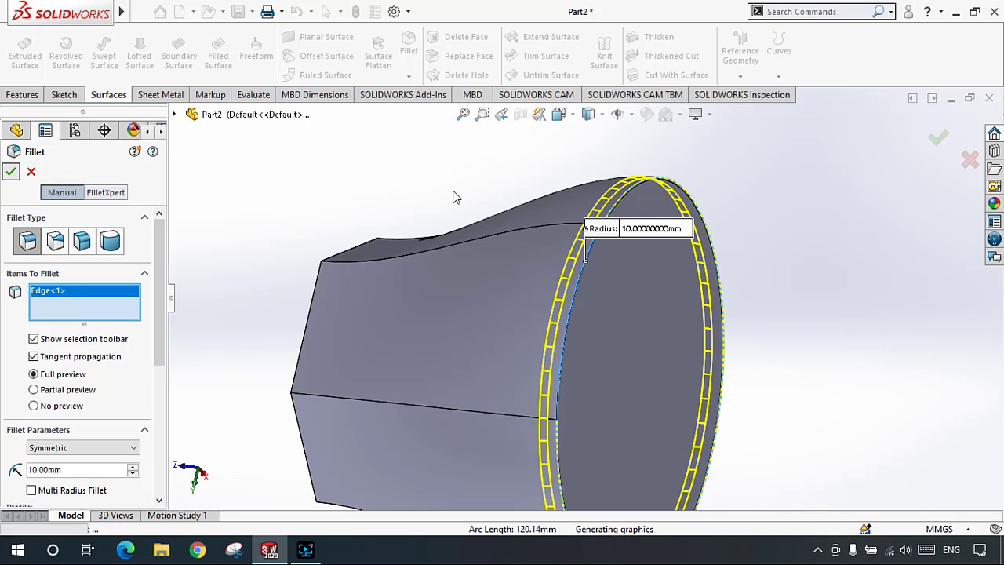
left_click(453, 197)
scroll(583, 314, "down", 5)
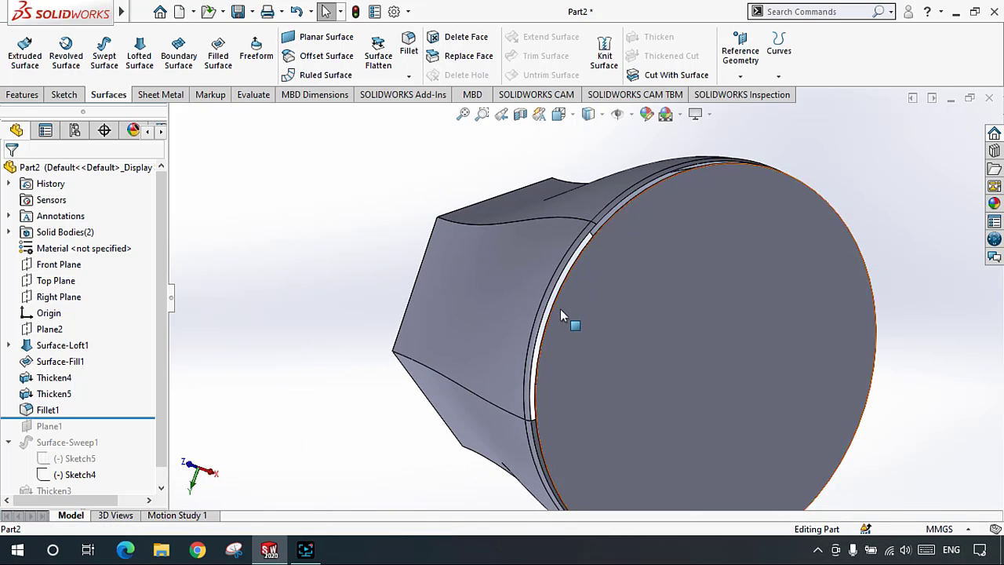
scroll(524, 292, "down", 5)
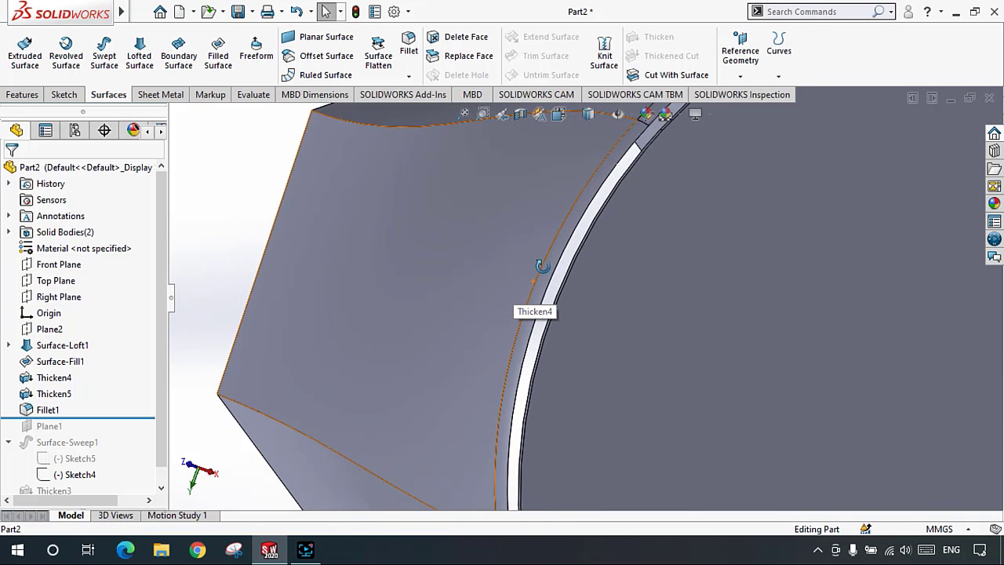
Step: Delete the rim fillet Fillet1 and the Thicken5 and Thicken4 features from the part
scroll(580, 270, "up", 5)
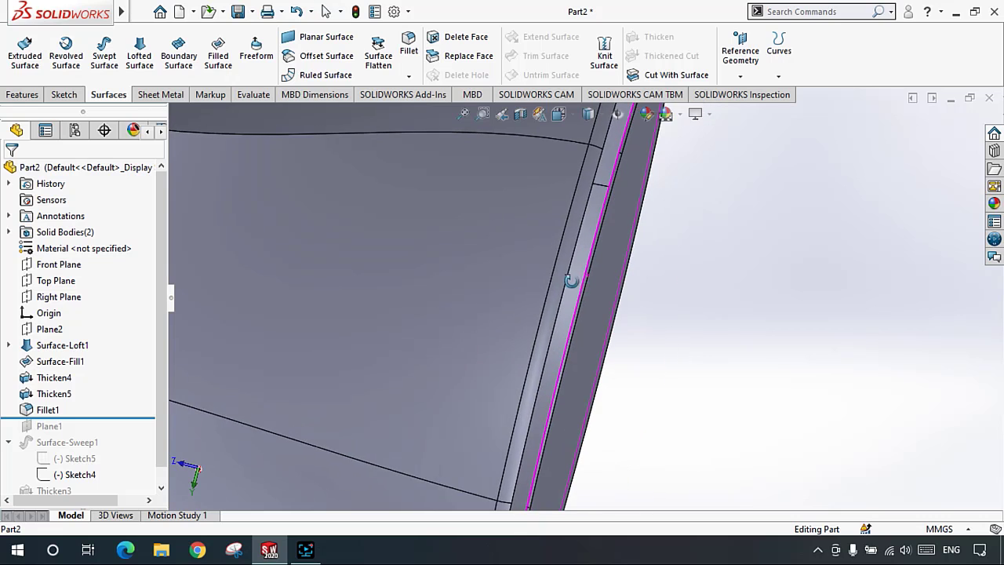
middle_click_drag(604, 205, 596, 203)
scroll(504, 251, "up", 1)
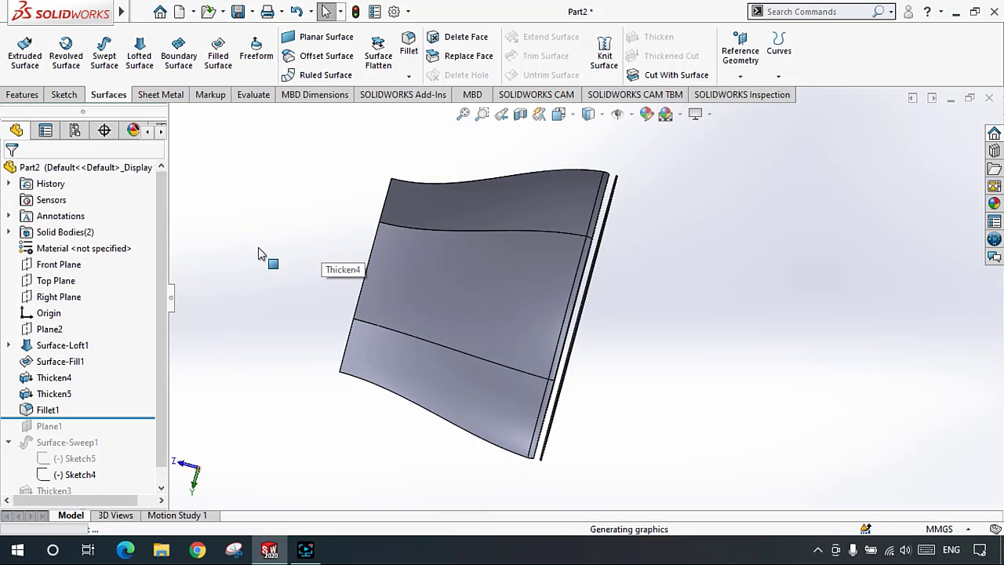
left_click(48, 394)
key("Delete")
key("Return")
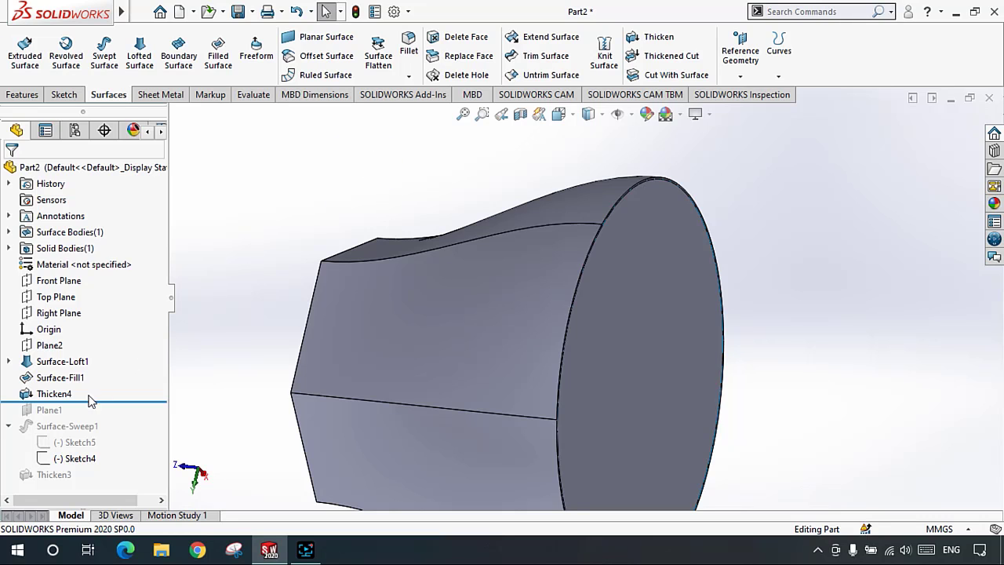
left_click(62, 396)
key("Delete")
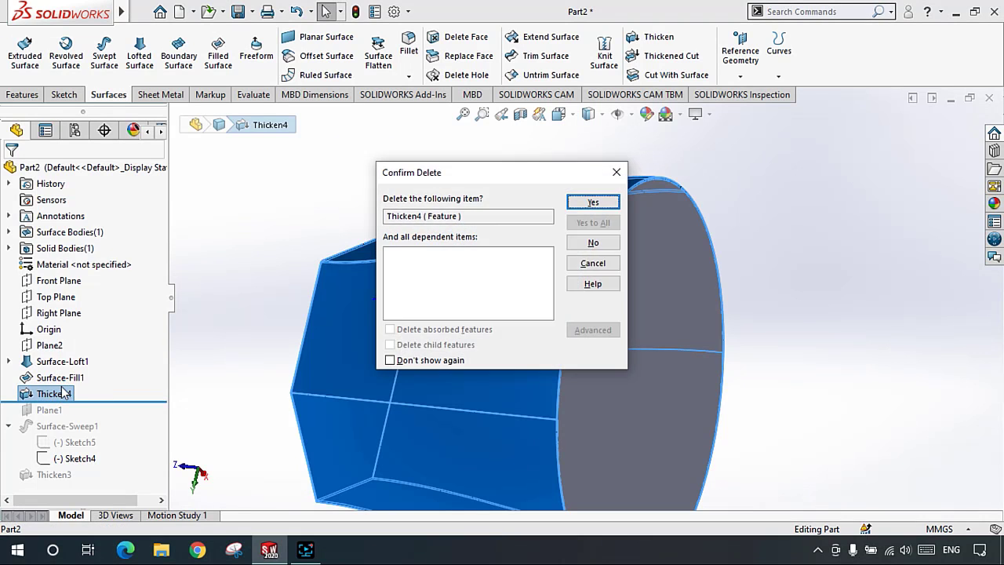
key("Return")
Step: Knit Surface-Loft1 and Surface-Fill1 into one surface with Merge entities enabled and a knitting tolerance of 0.0025 mm
scroll(578, 316, "up", 3)
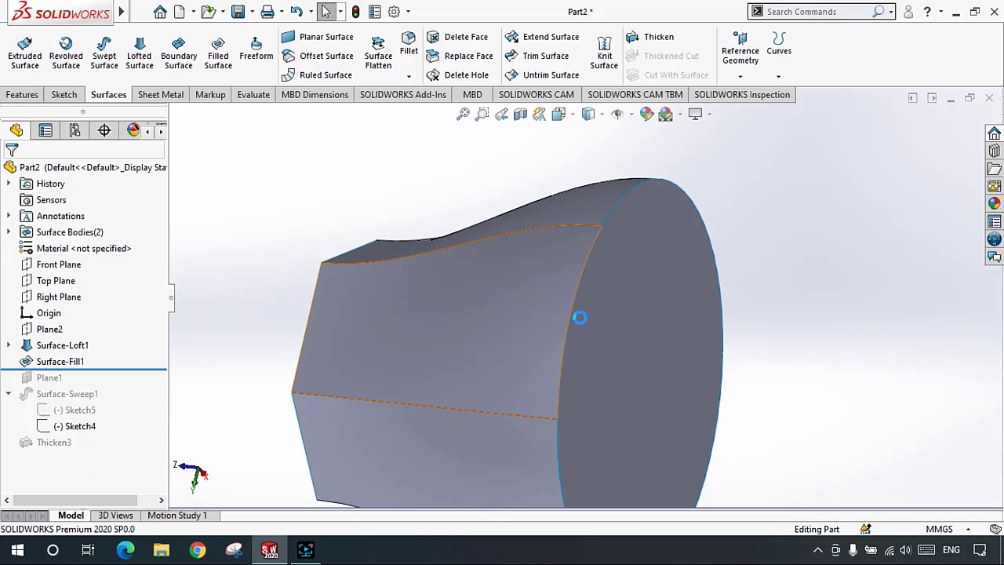
middle_click_drag(557, 349, 518, 362)
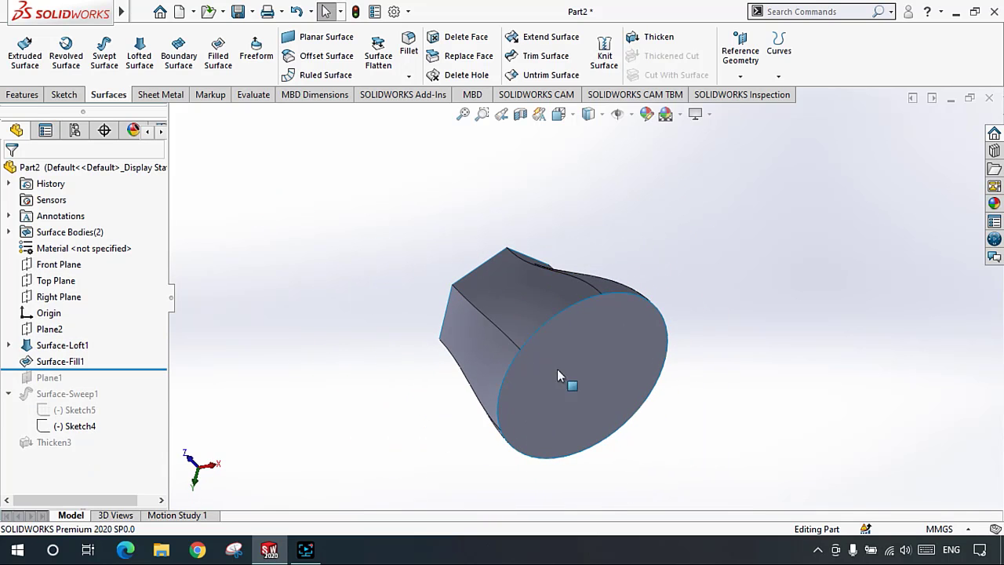
scroll(599, 378, "down", 2)
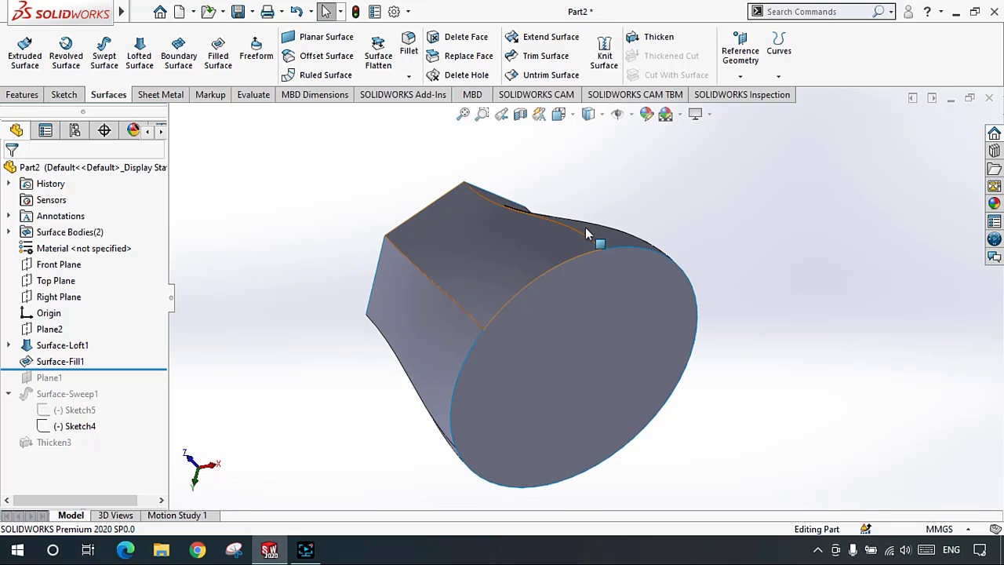
left_click(570, 280)
scroll(530, 276, "down", 2)
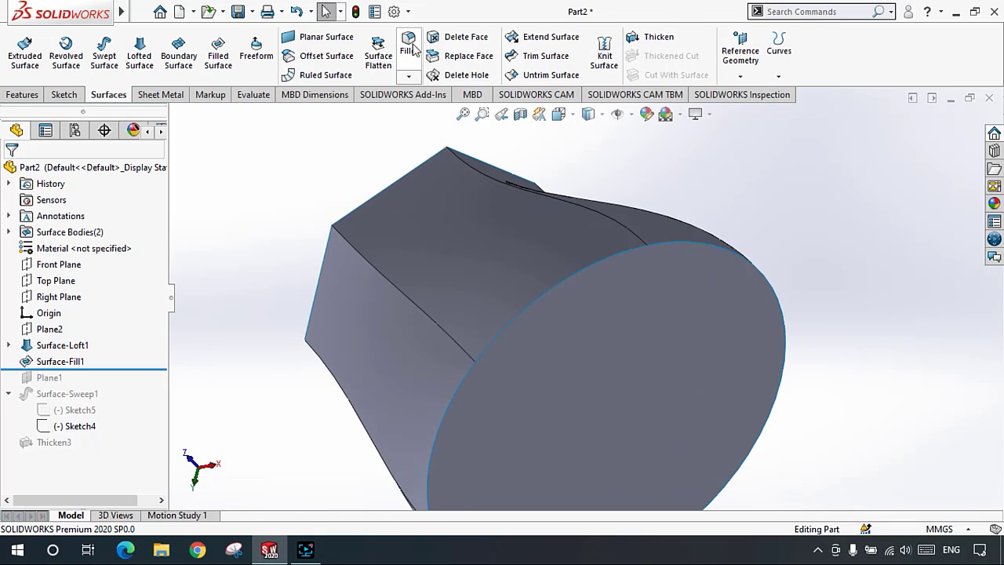
scroll(628, 267, "down", 1)
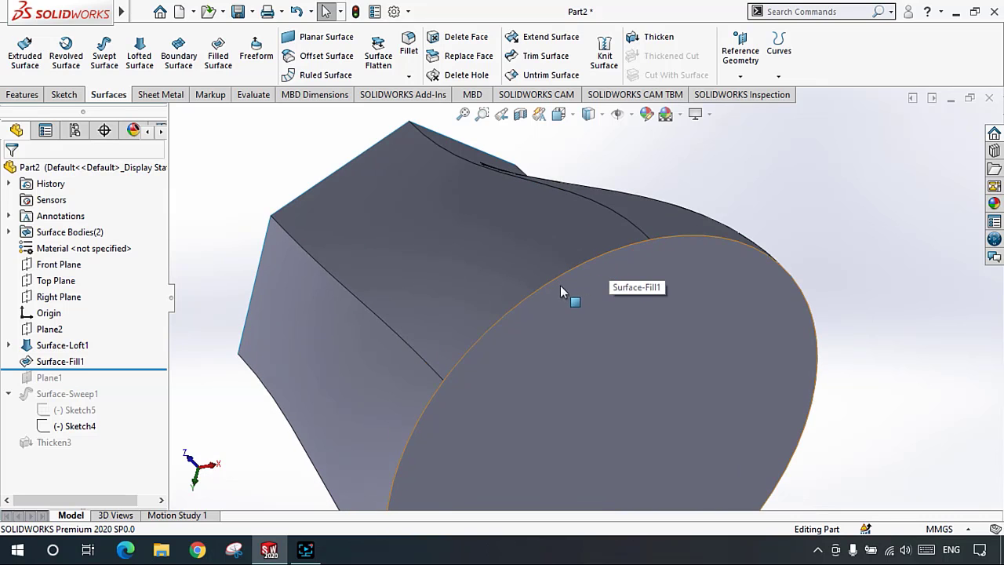
left_click(596, 56)
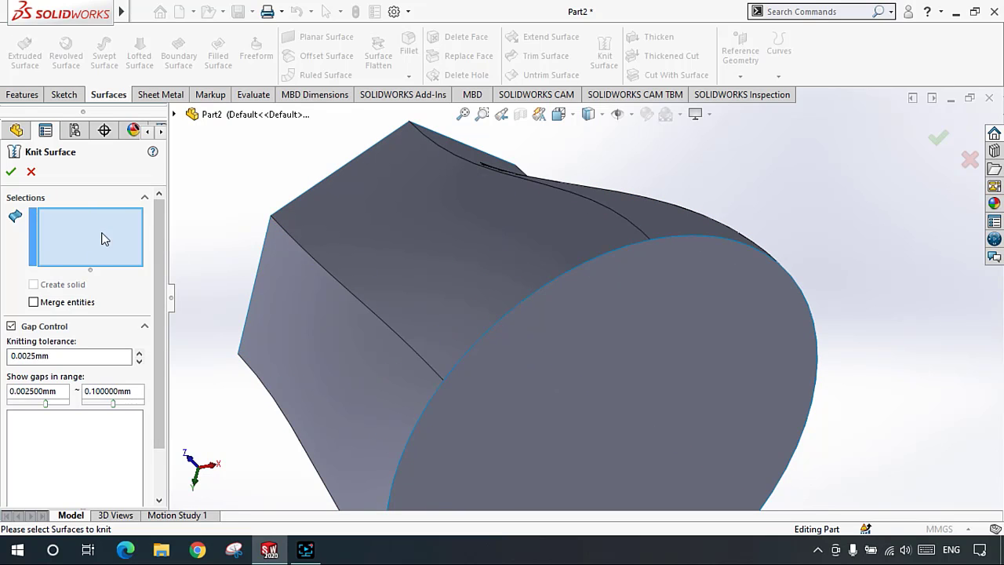
left_click(489, 232)
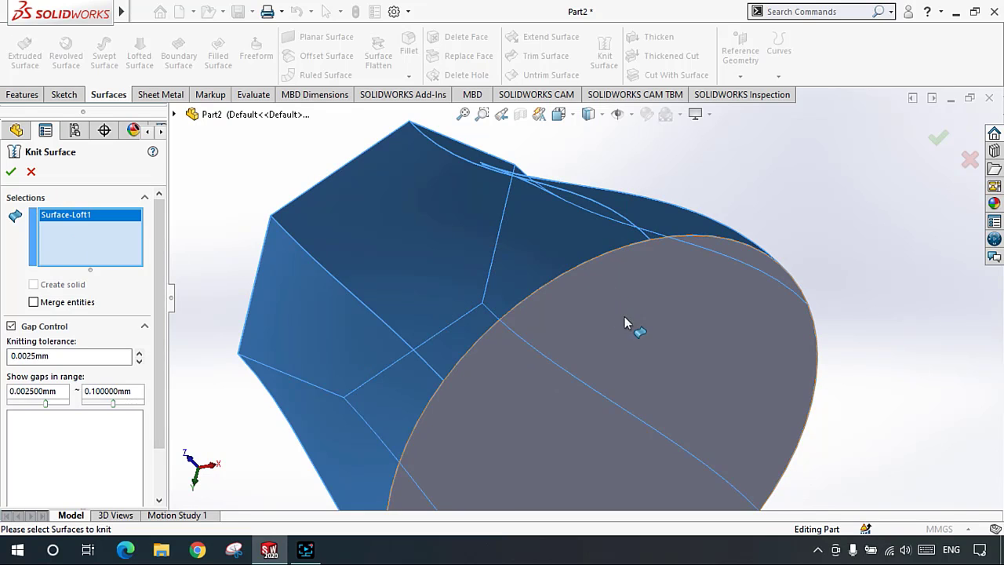
left_click(643, 325)
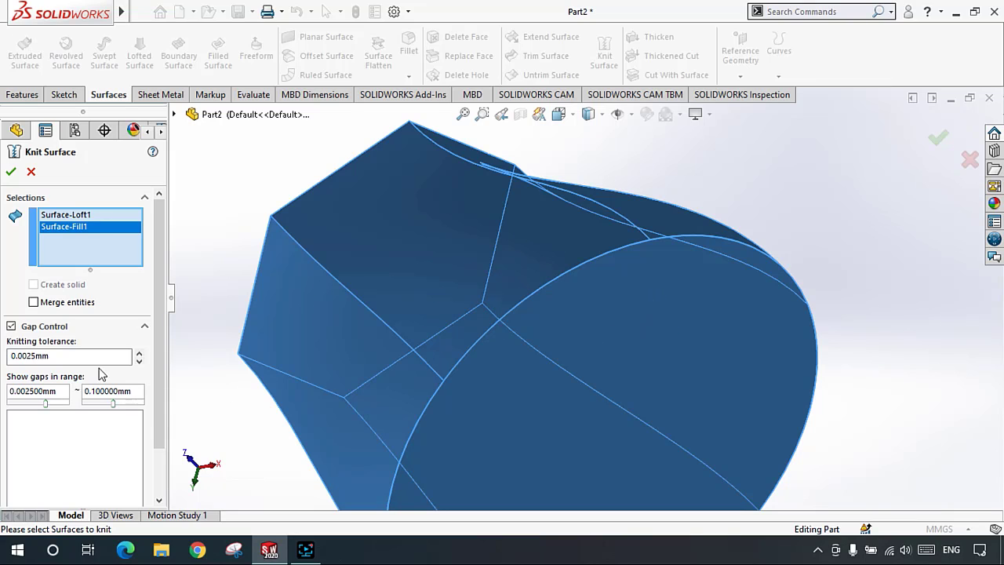
left_click(35, 304)
left_click(10, 171)
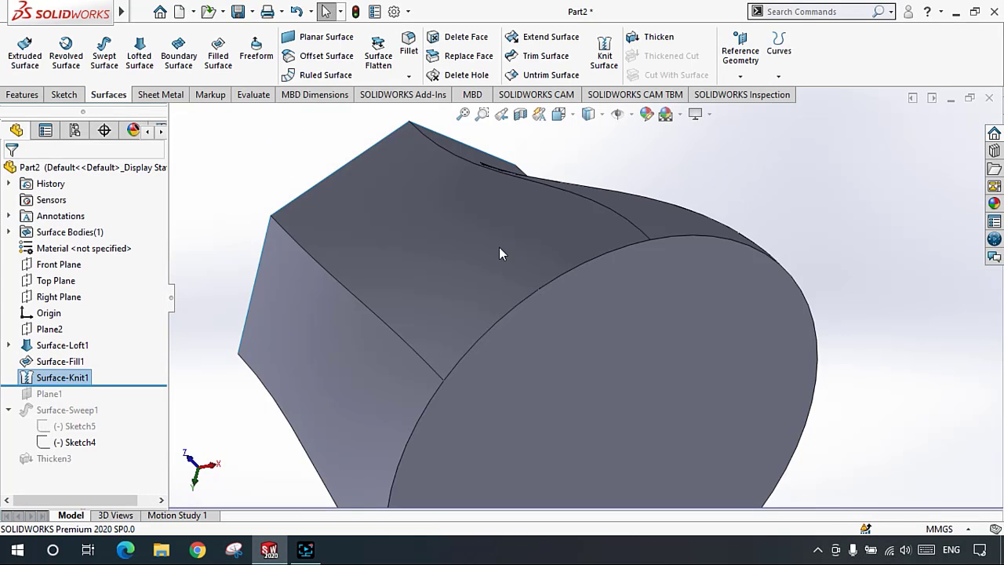
Step: Fillet the knitted surface's circular rim edge with a symmetric 10 mm radius and tangent propagation
scroll(516, 317, "down", 3)
left_click(407, 45)
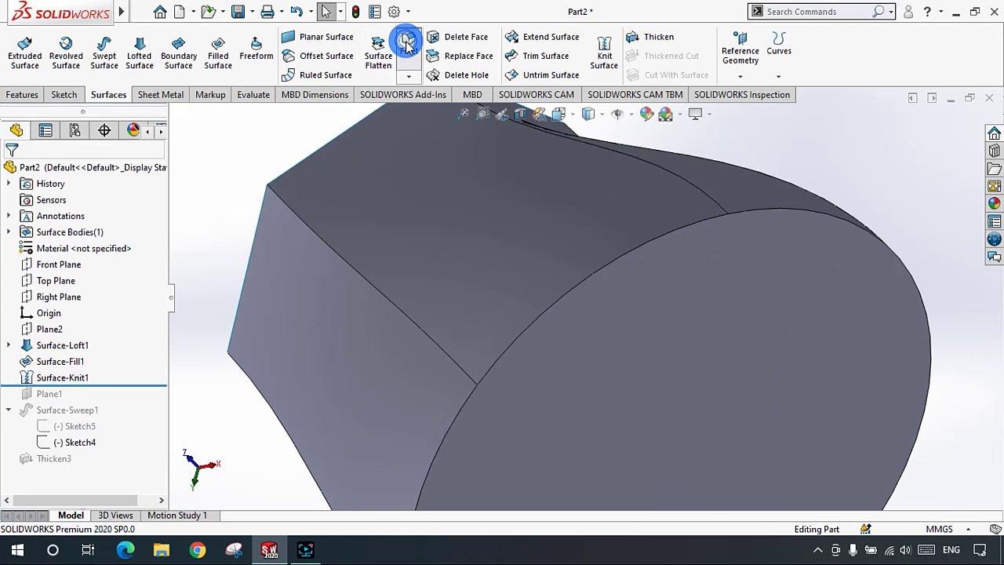
left_click(607, 267)
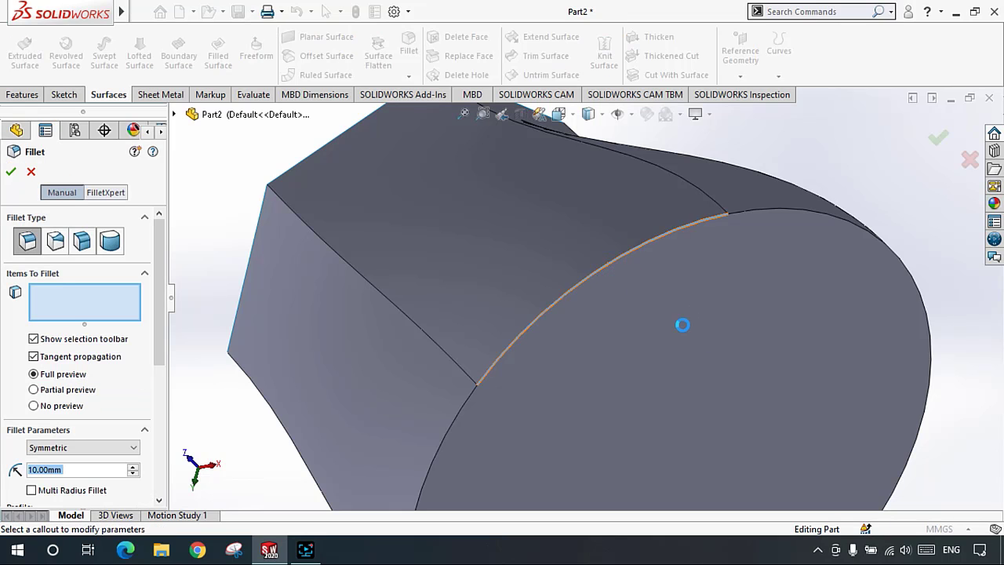
scroll(693, 332, "up", 3)
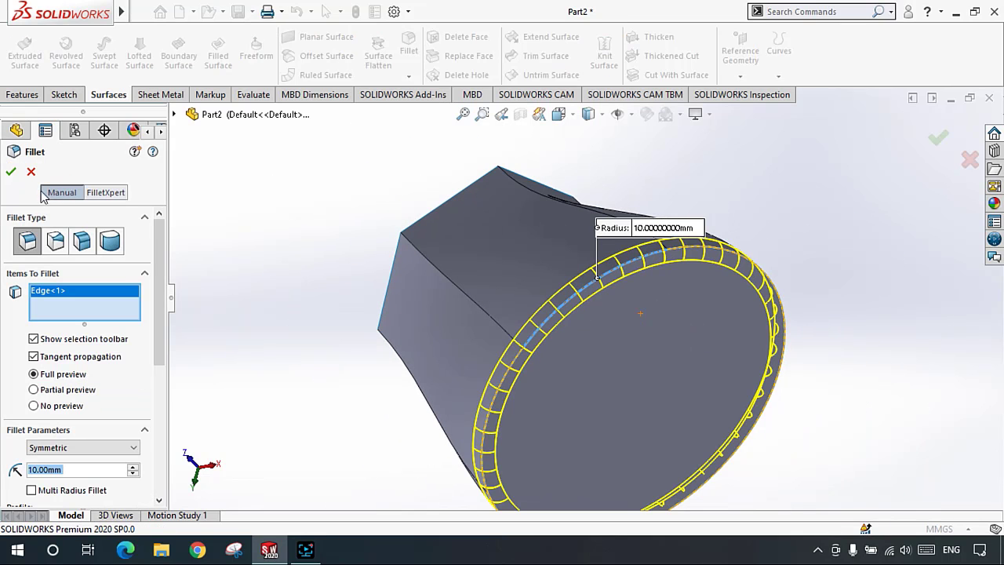
left_click(10, 171)
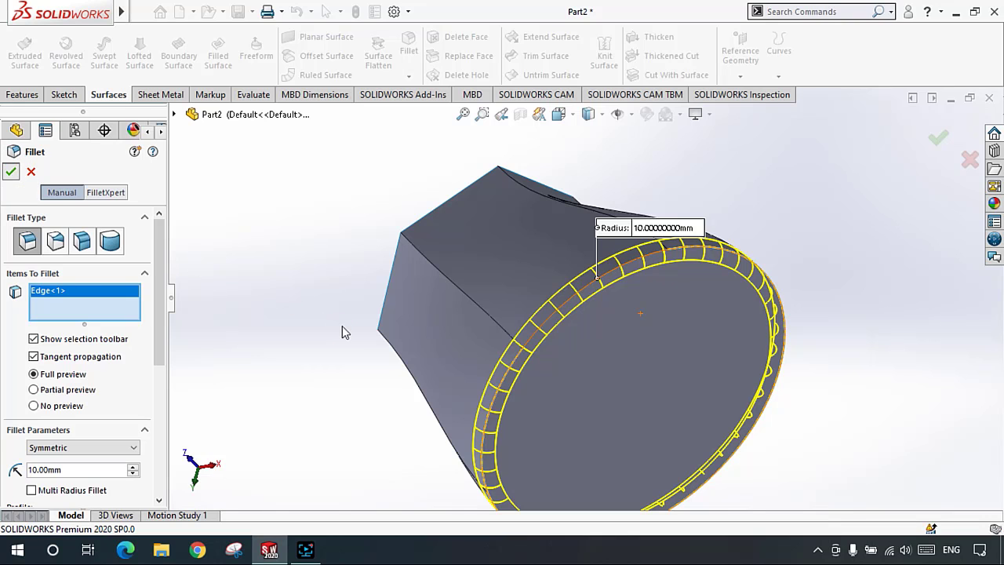
left_click(341, 326)
Step: Thicken the filleted knit surface by 1 mm without merging the result
middle_click_drag(536, 334, 471, 395)
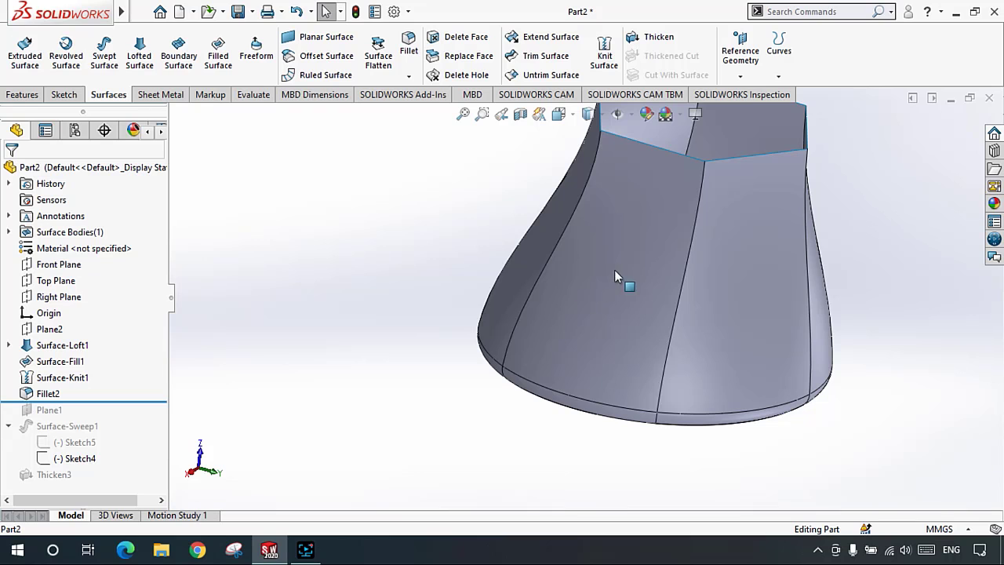
middle_click_drag(627, 280, 475, 358)
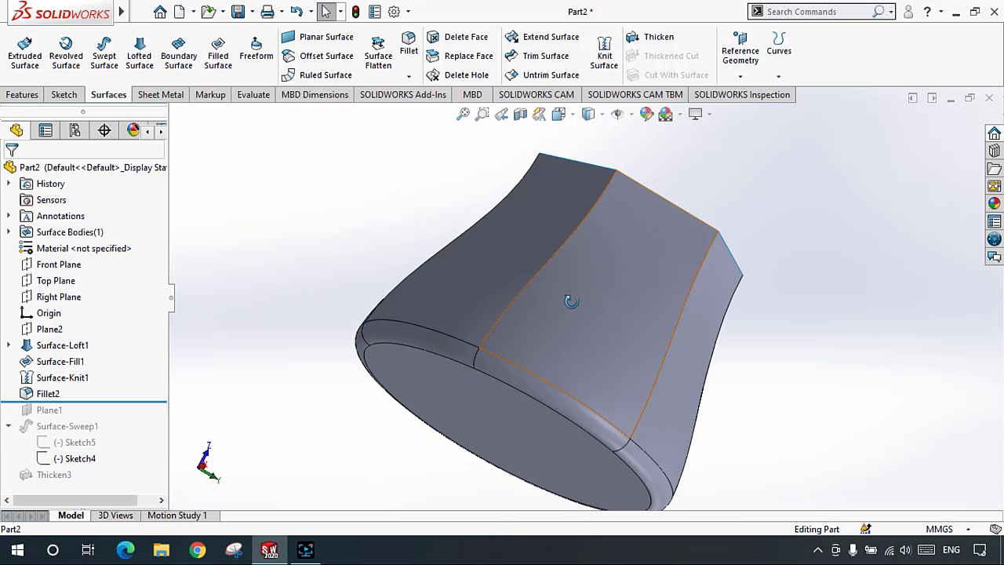
middle_click_drag(572, 298, 480, 379)
left_click(659, 36)
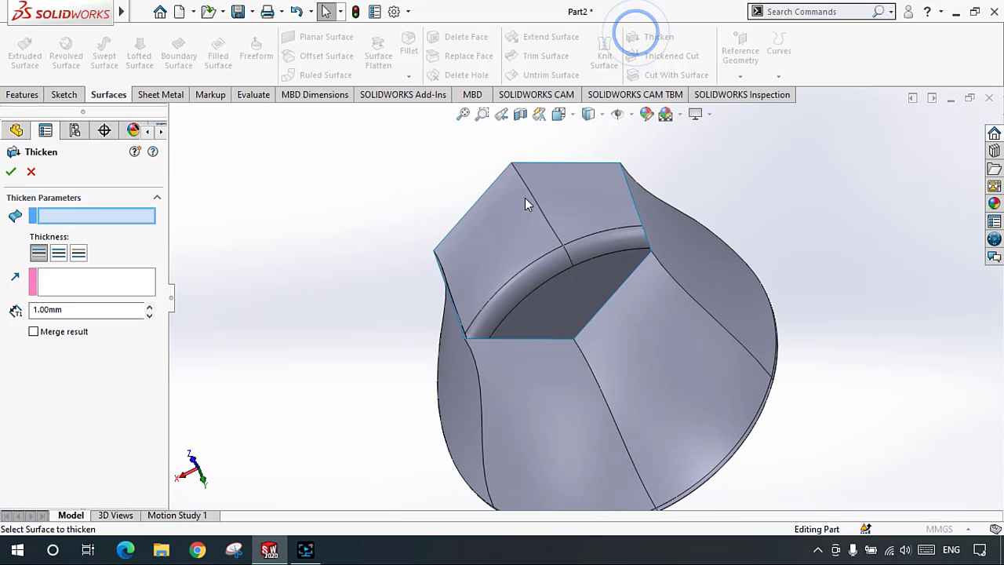
left_click(524, 218)
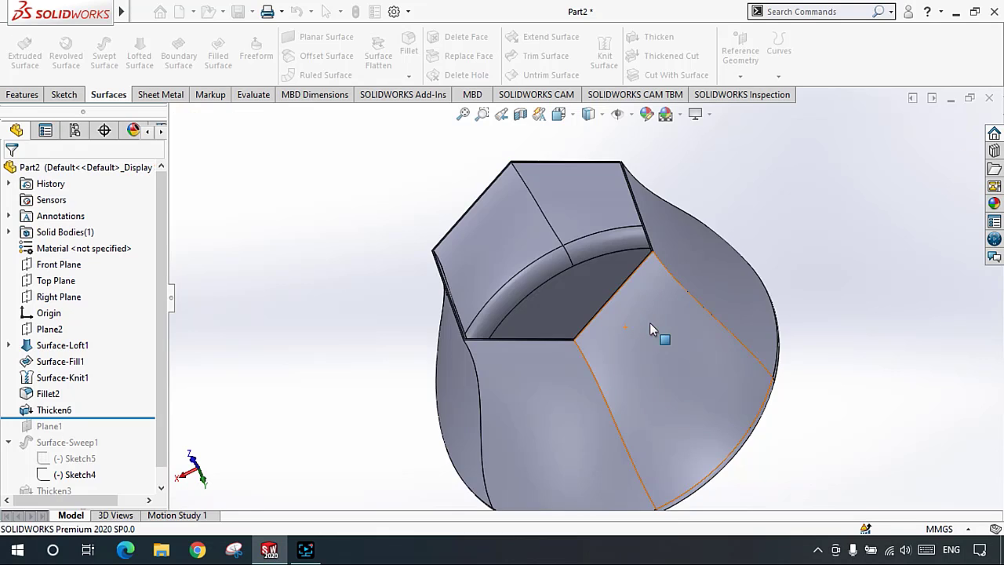
Step: Examine the thickened body around its rounded base rim and up close at the wall of the hexagonal opening
middle_click_drag(657, 337, 399, 261)
scroll(504, 403, "down", 4)
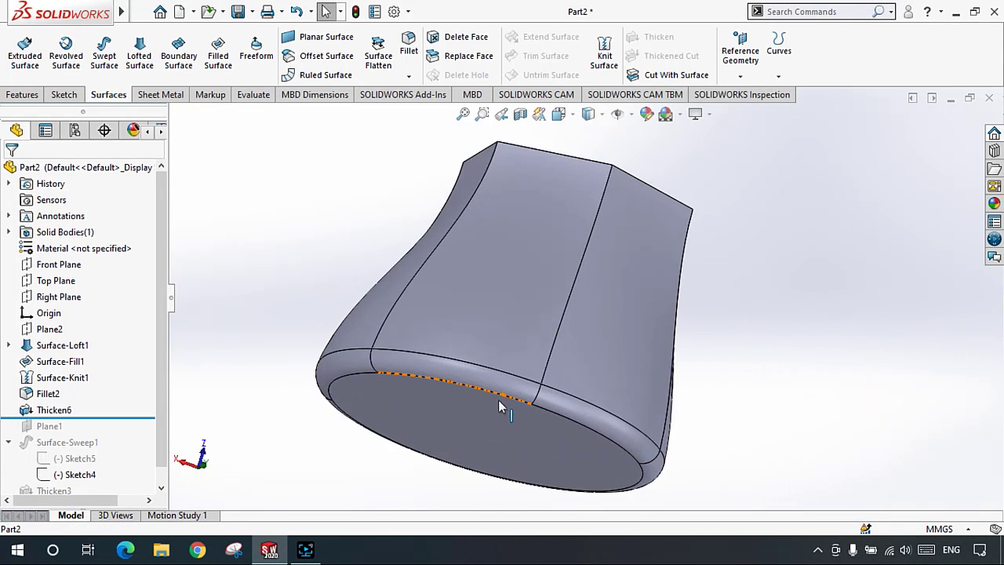
scroll(574, 218, "up", 4)
middle_click_drag(573, 219, 528, 192)
scroll(450, 226, "down", 6)
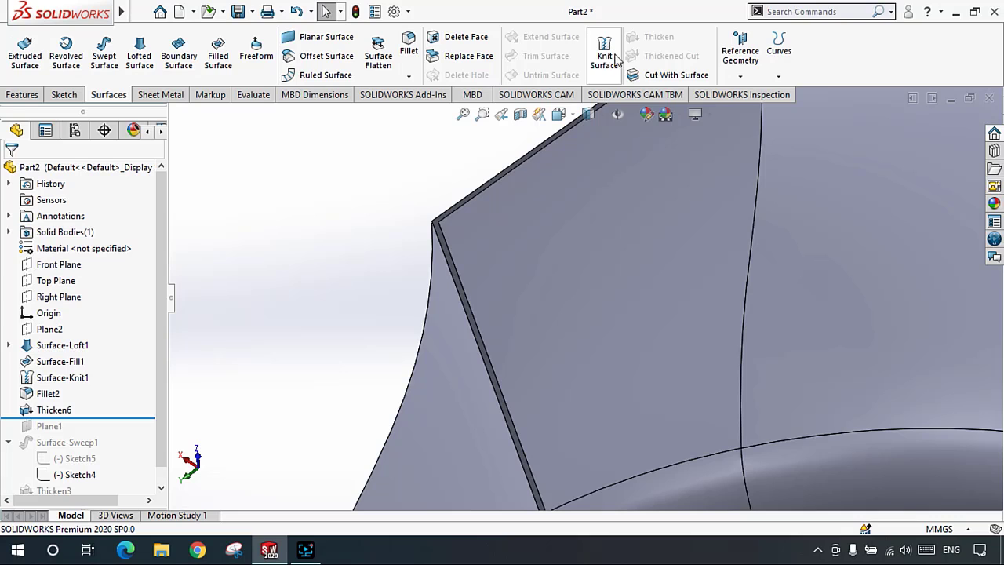
scroll(485, 211, "down", 3)
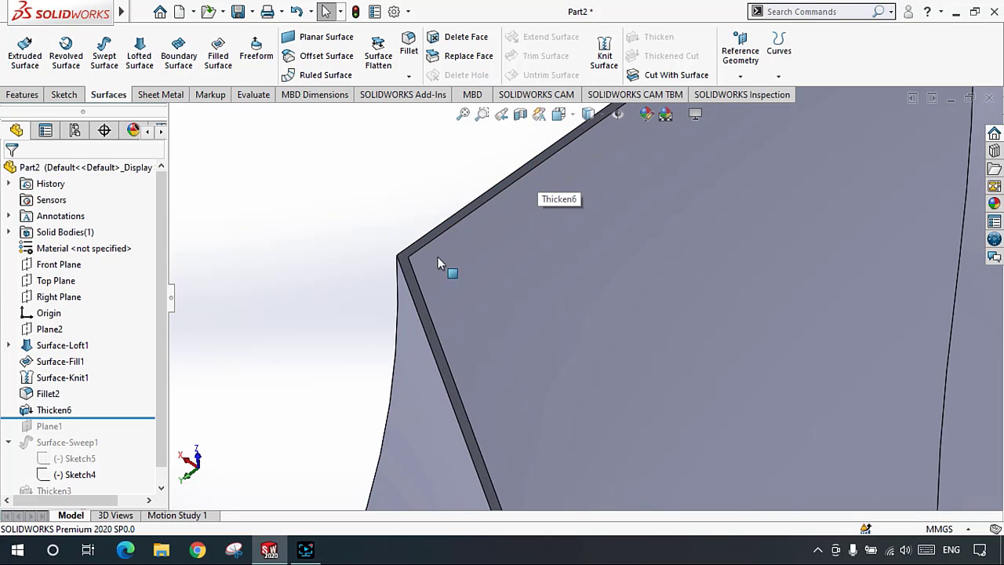
scroll(436, 273, "down", 1)
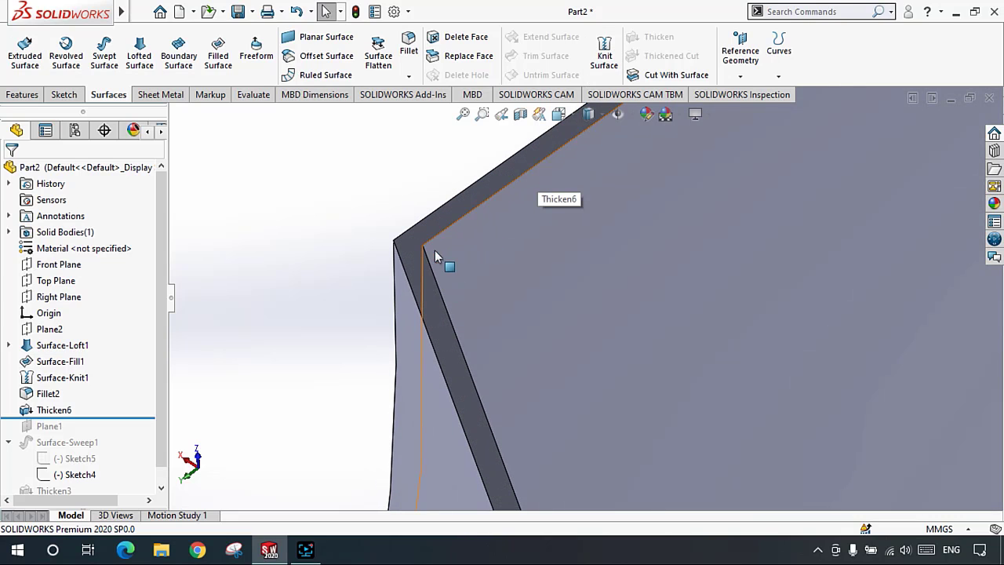
scroll(444, 237, "up", 10)
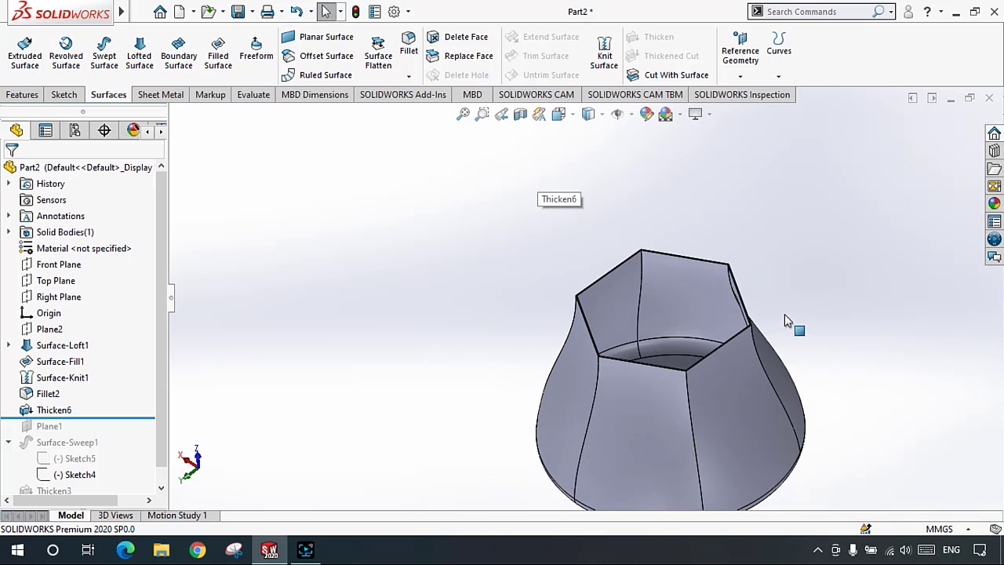
scroll(745, 392, "down", 2)
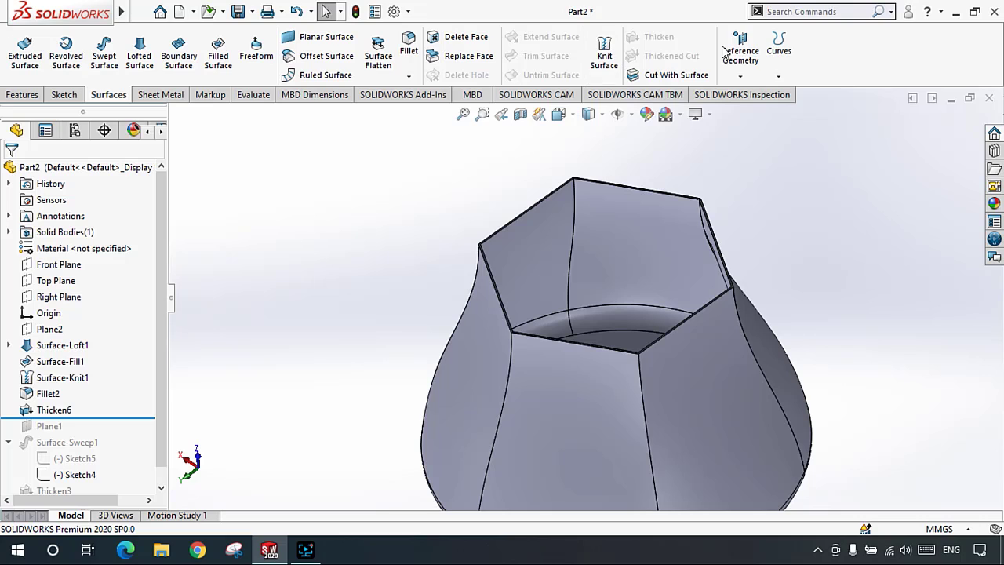
left_click(403, 78)
left_click(16, 91)
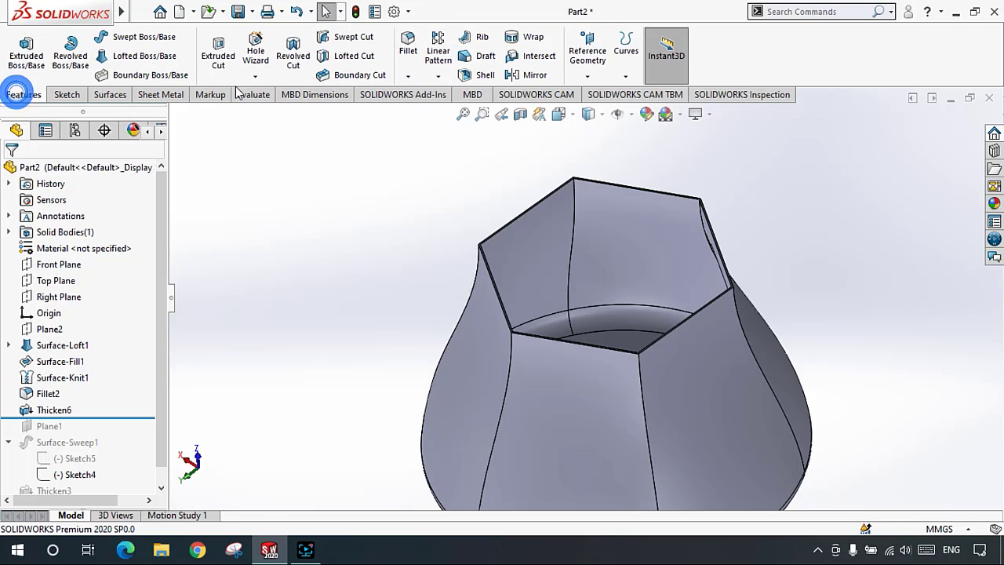
left_click(408, 76)
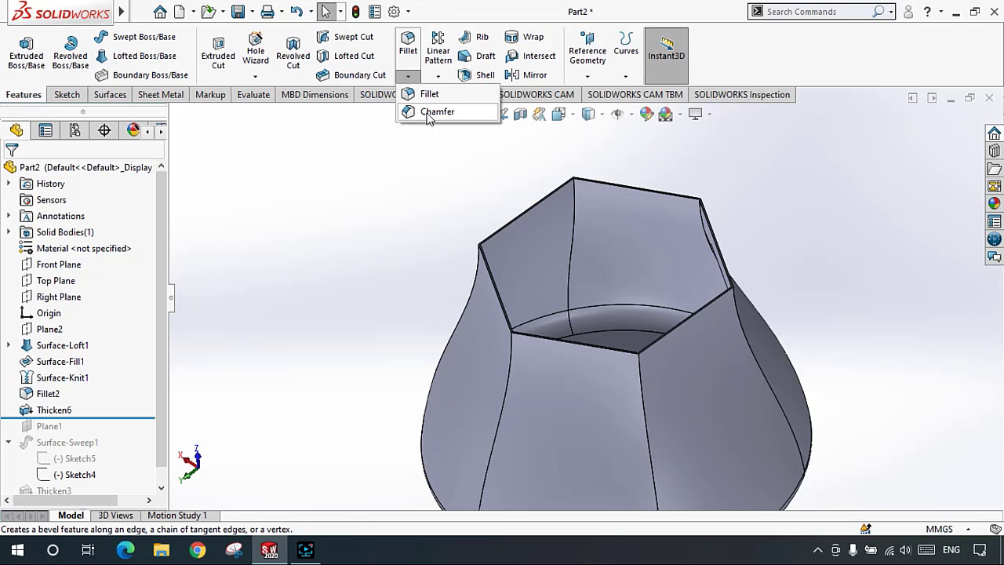
left_click(100, 94)
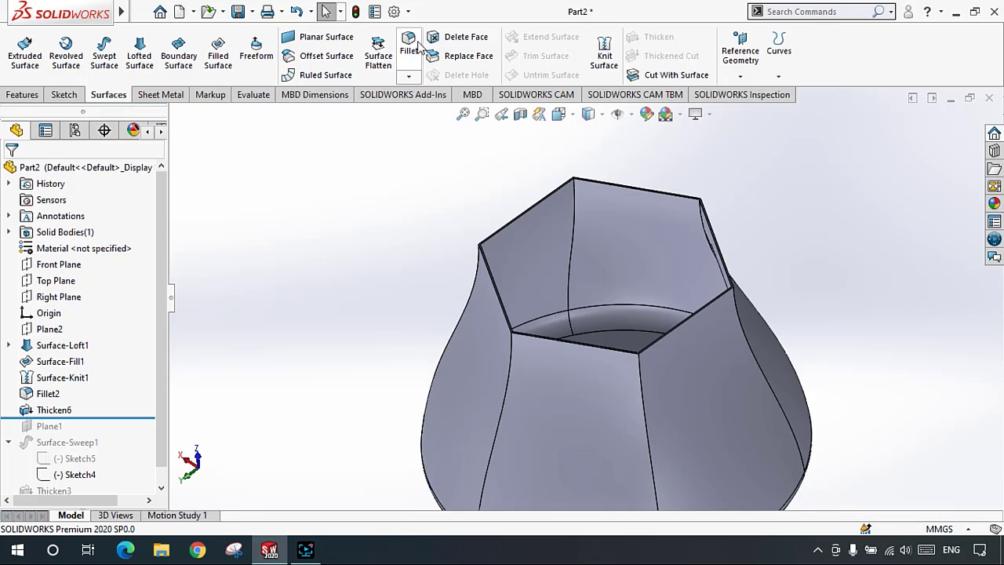
left_click(409, 76)
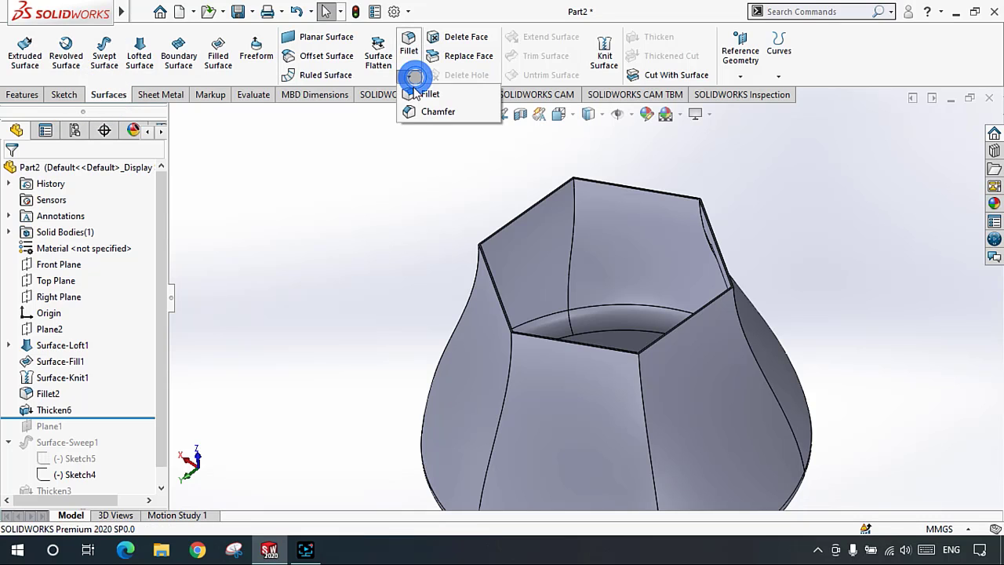
left_click(330, 228)
Step: Delete the Thicken6 and Fillet2 features and inspect the sharp circular rim of the knitted surface
left_click(43, 410)
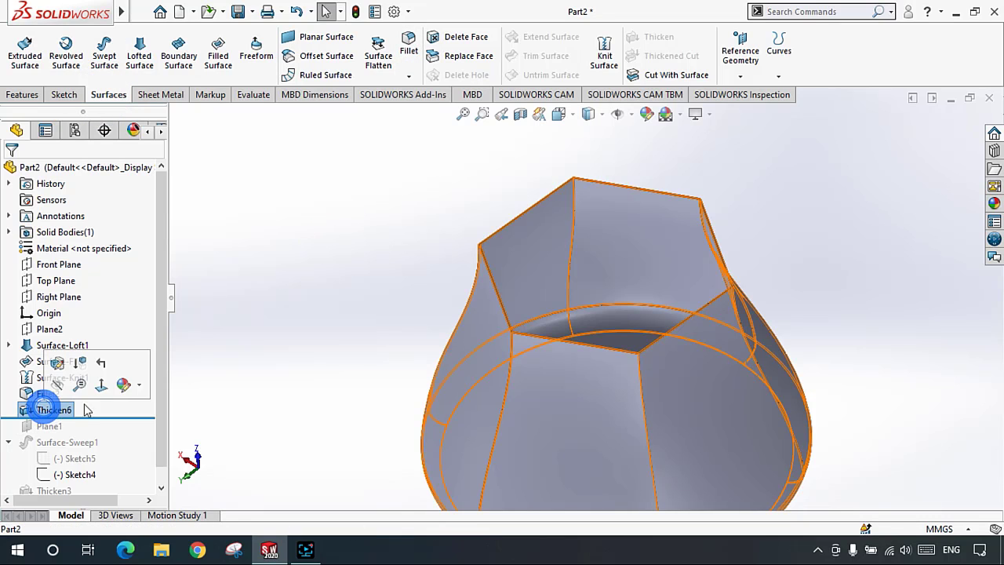
key("Delete")
key("Escape")
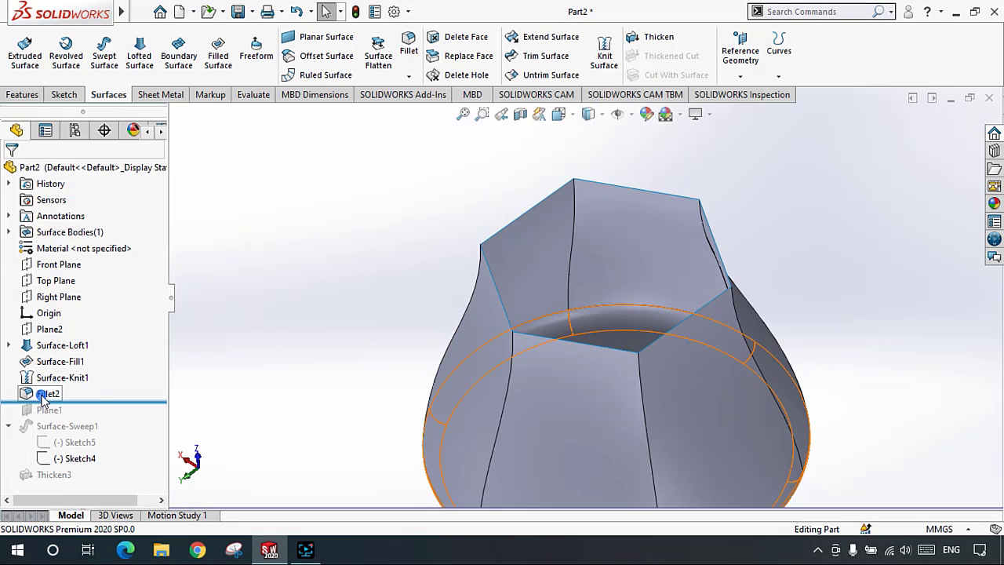
left_click(47, 393)
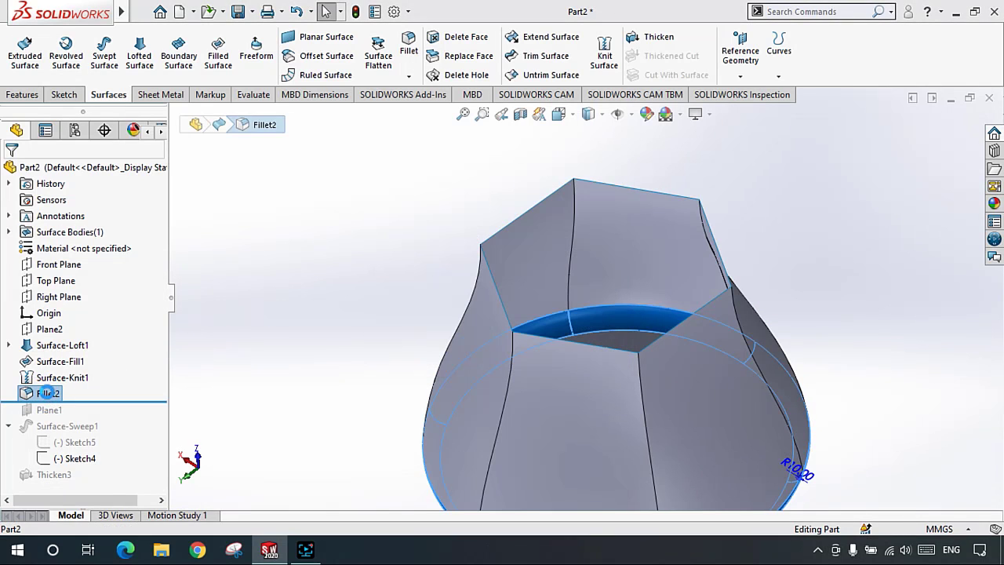
left_click(316, 368)
scroll(574, 417, "up", 4)
middle_click_drag(574, 416, 571, 259)
scroll(601, 380, "down", 4)
middle_click_drag(591, 382, 537, 325)
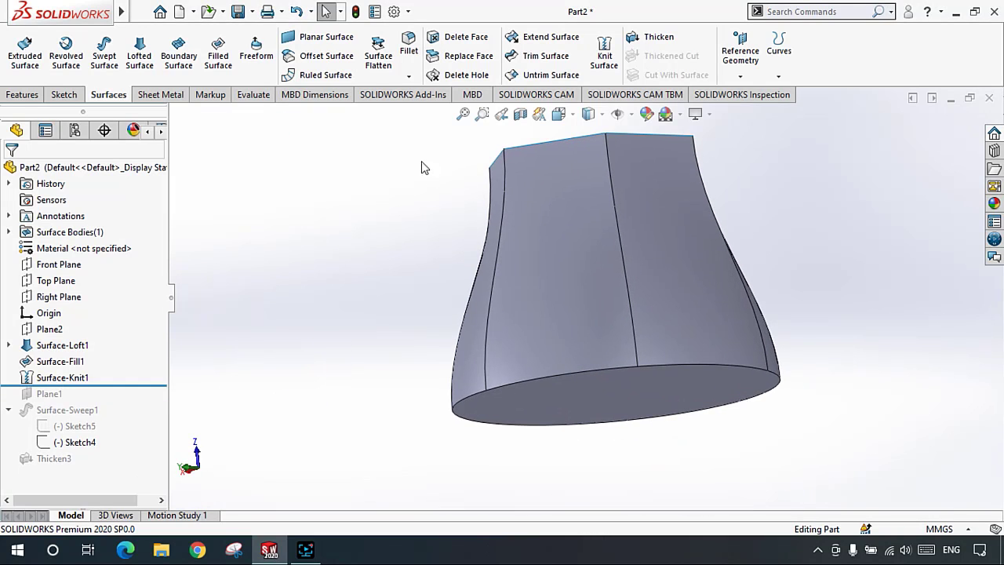
Step: Try to chamfer the knitted surface's circular rim edge
left_click(407, 77)
left_click(424, 110)
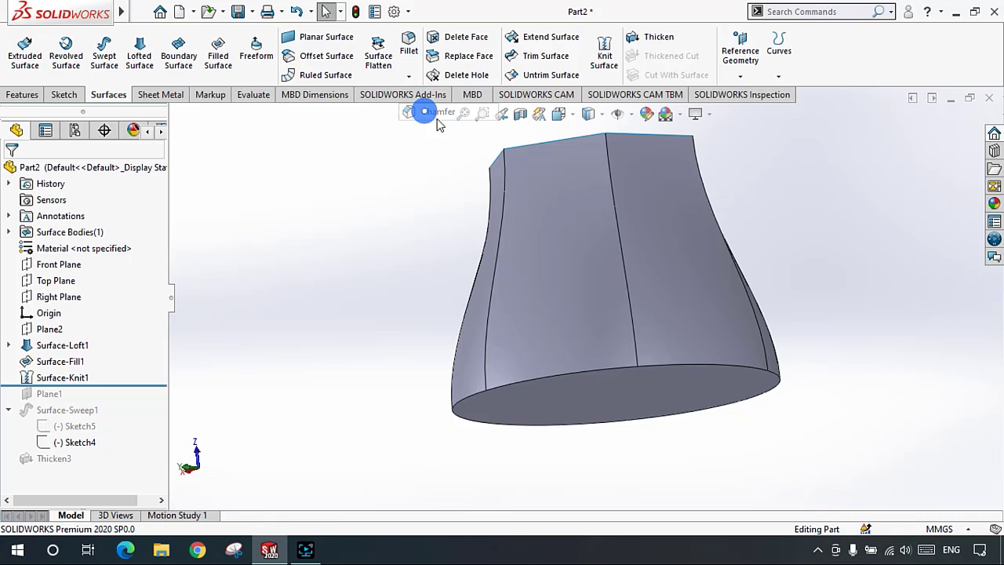
left_click(580, 378)
left_click(578, 377)
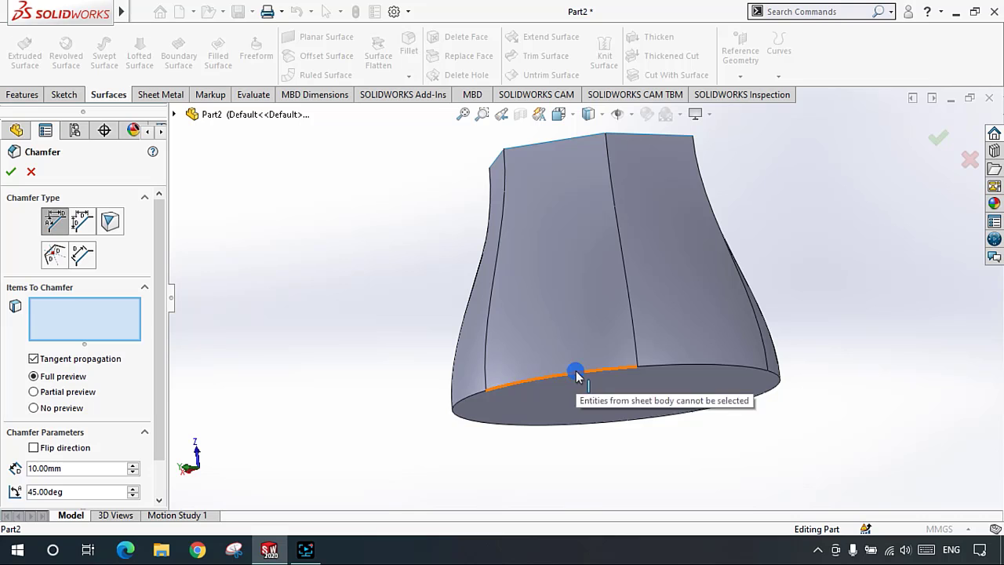
middle_click_drag(578, 376, 615, 354)
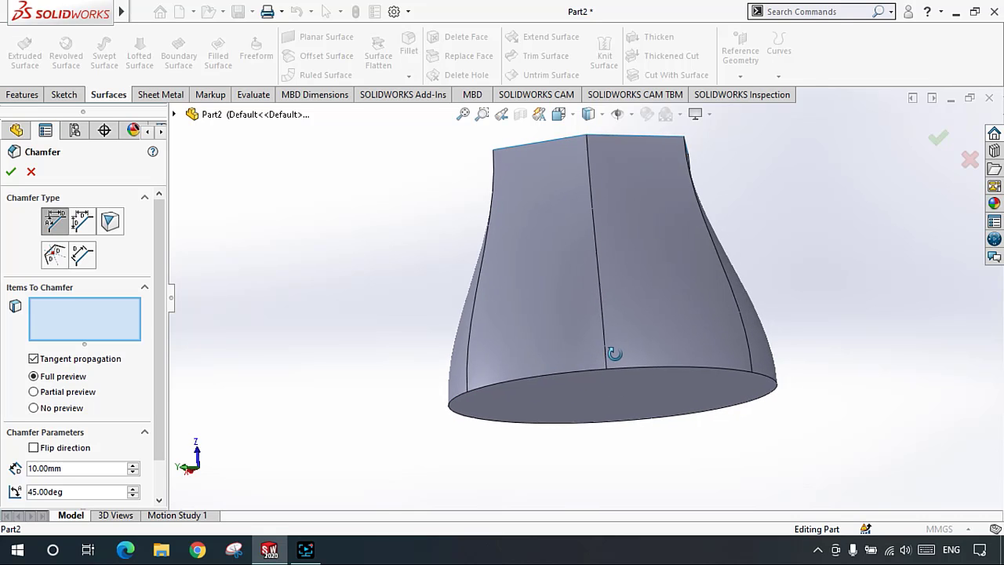
left_click(30, 171)
scroll(568, 365, "down", 3)
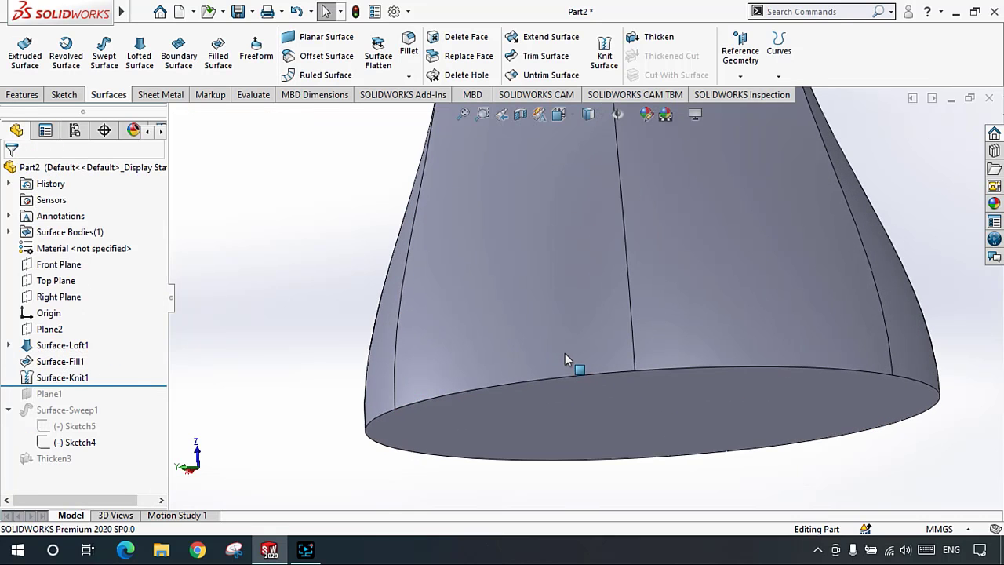
Step: Fillet the knitted surface's circular rim edge with a symmetric 10 mm radius and inspect the rounded rim
left_click(409, 77)
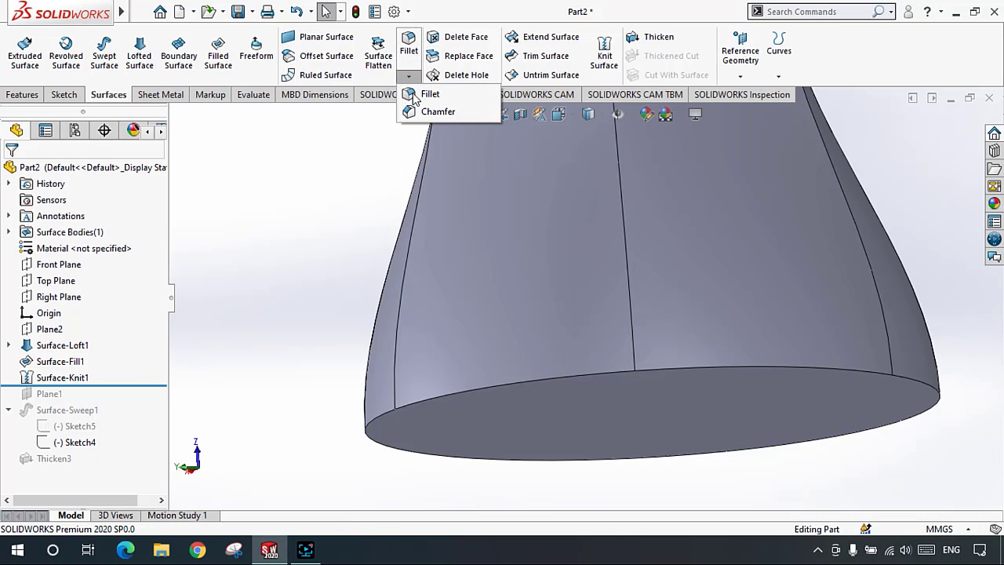
left_click(414, 94)
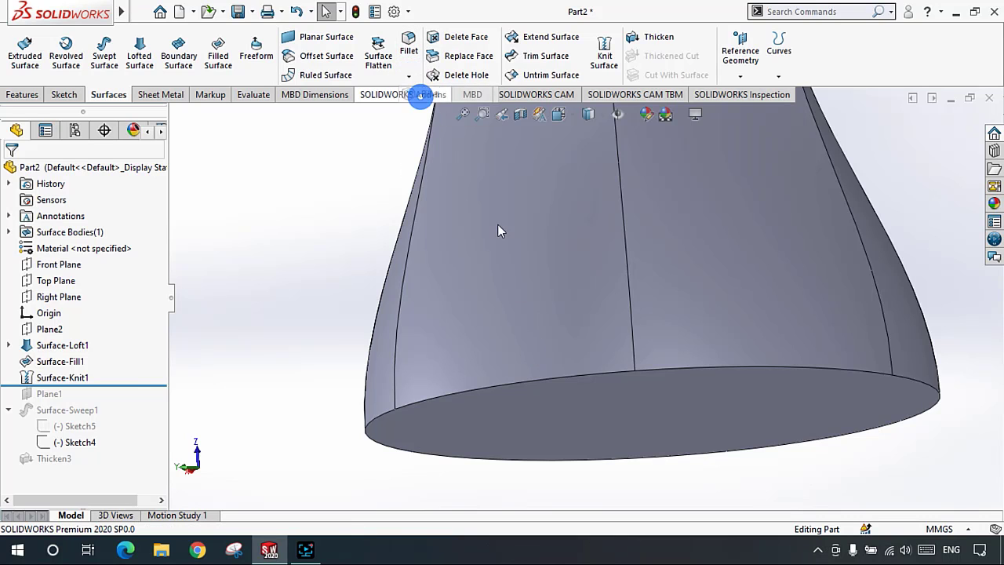
left_click(579, 378)
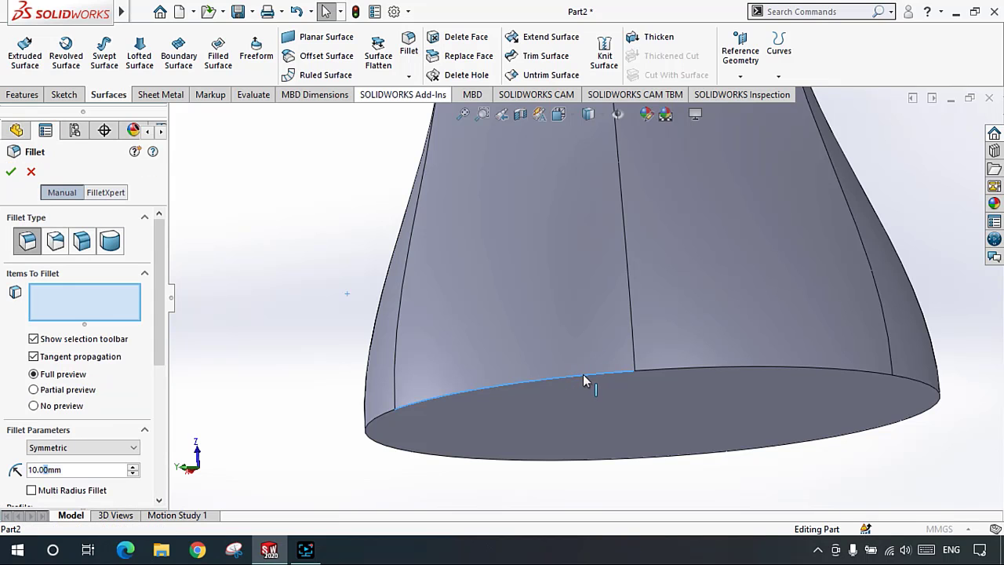
left_click(10, 172)
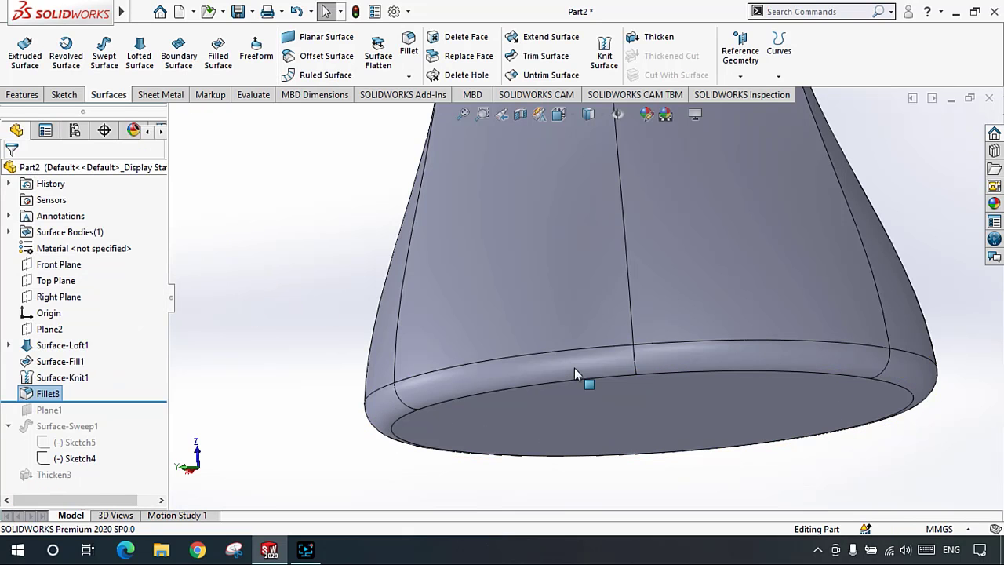
middle_click_drag(574, 368, 544, 366)
scroll(676, 272, "up", 2)
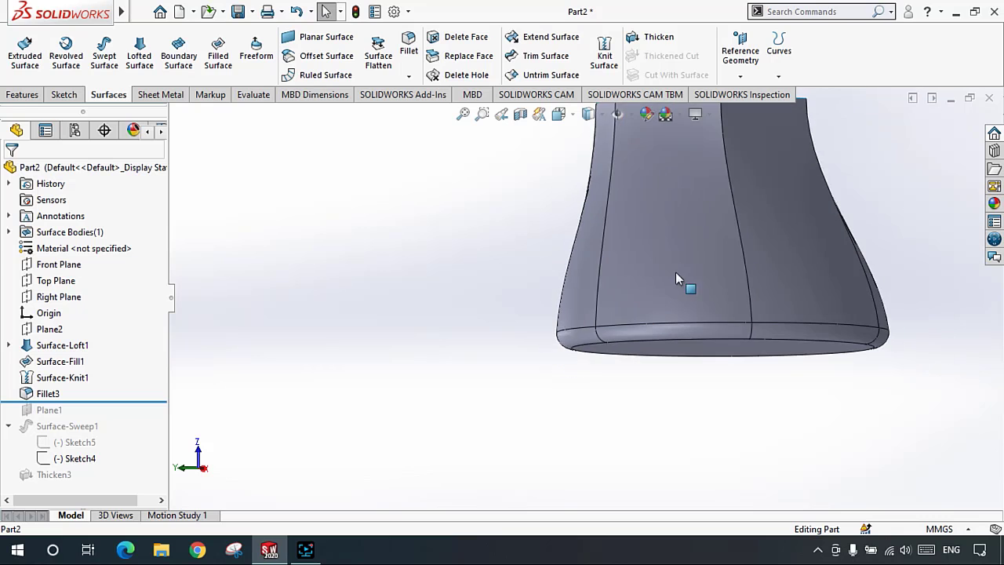
scroll(693, 249, "down", 3)
scroll(677, 237, "up", 2)
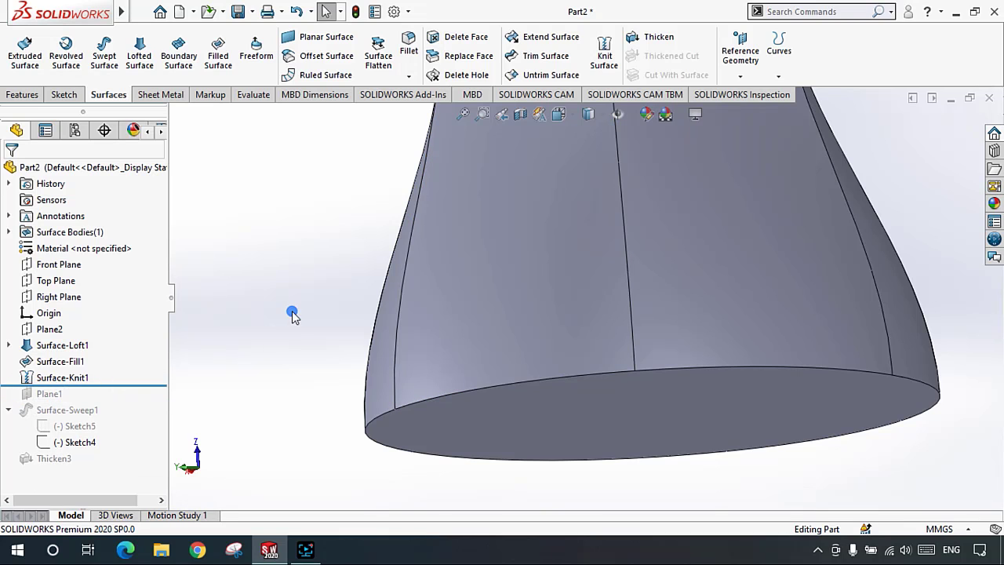
scroll(261, 67, "up", 2)
scroll(253, 81, "down", 3)
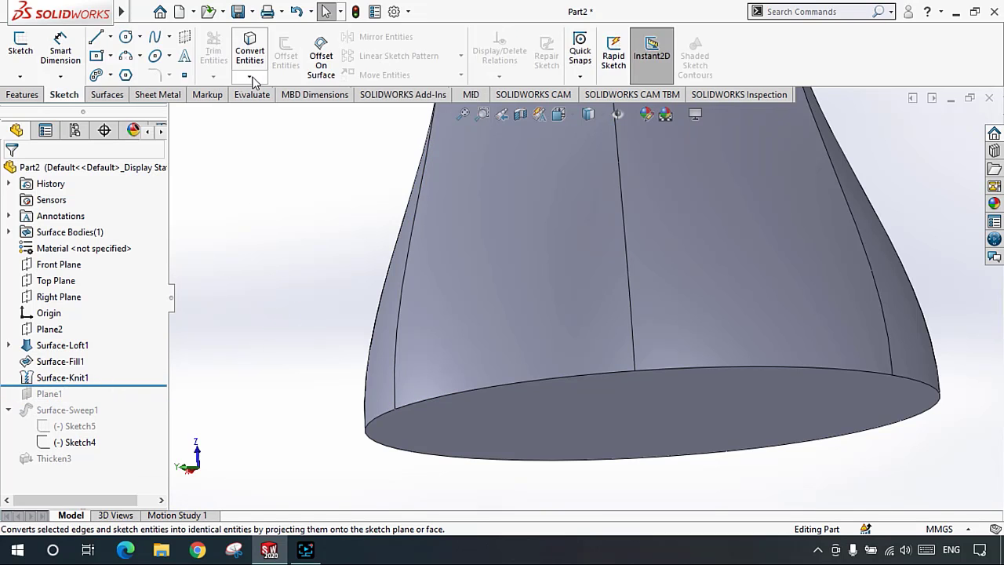
scroll(253, 79, "up", 1)
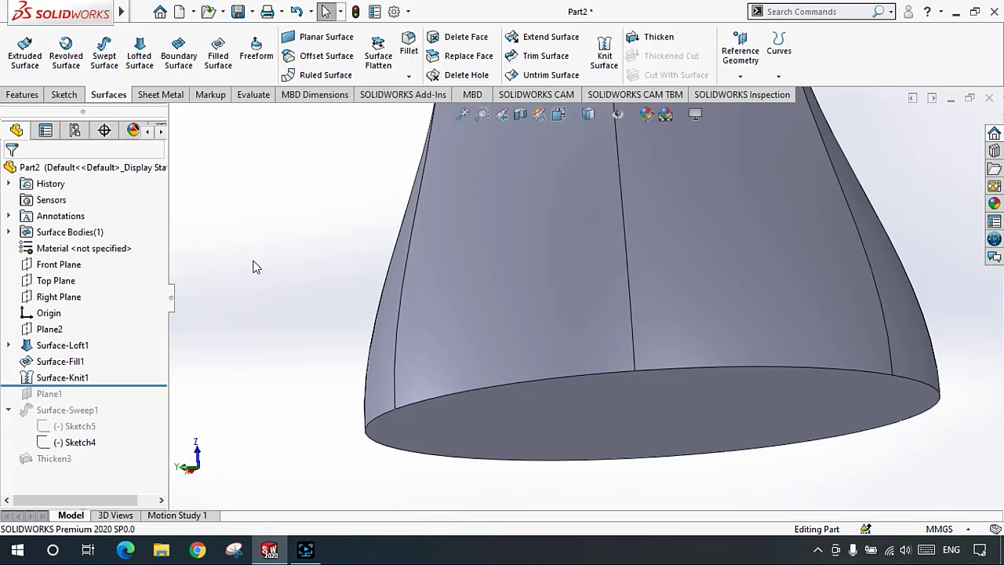
scroll(415, 205, "up", 3)
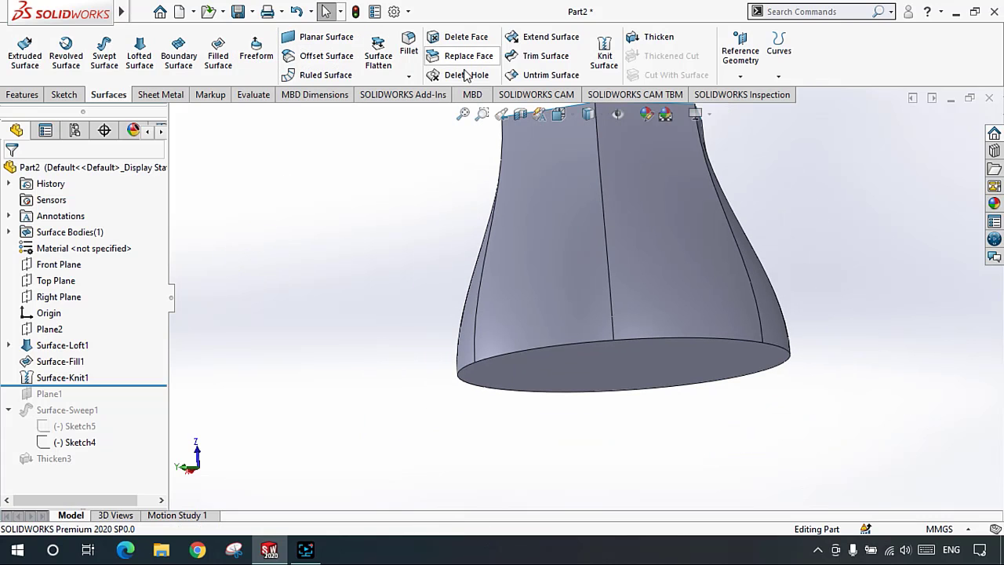
scroll(589, 231, "up", 3)
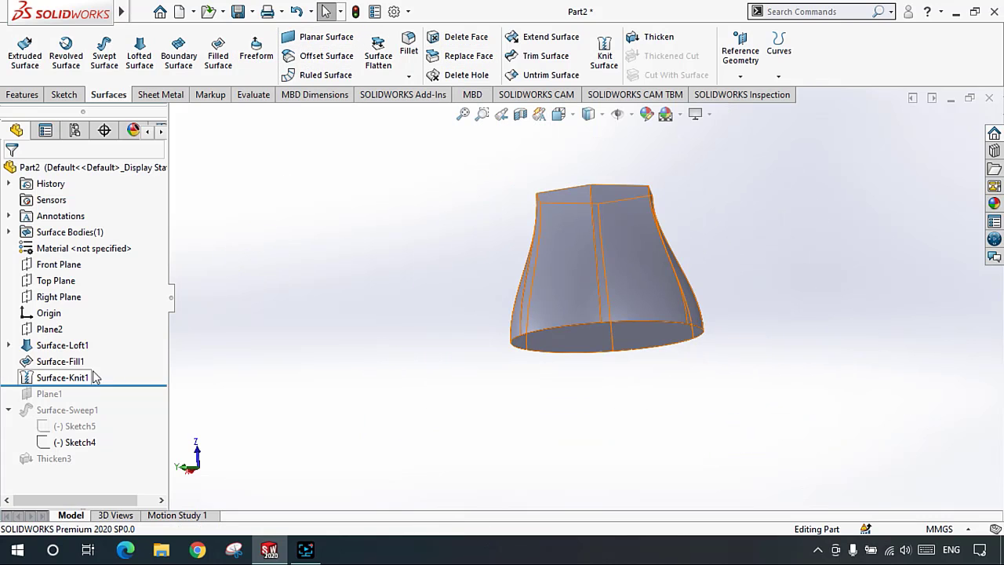
Step: Roll the model forward past Thicken3 to restore the swept handle and view it together with the lofted cup
left_click(383, 279)
scroll(286, 367, "up", 2)
scroll(663, 267, "down", 1)
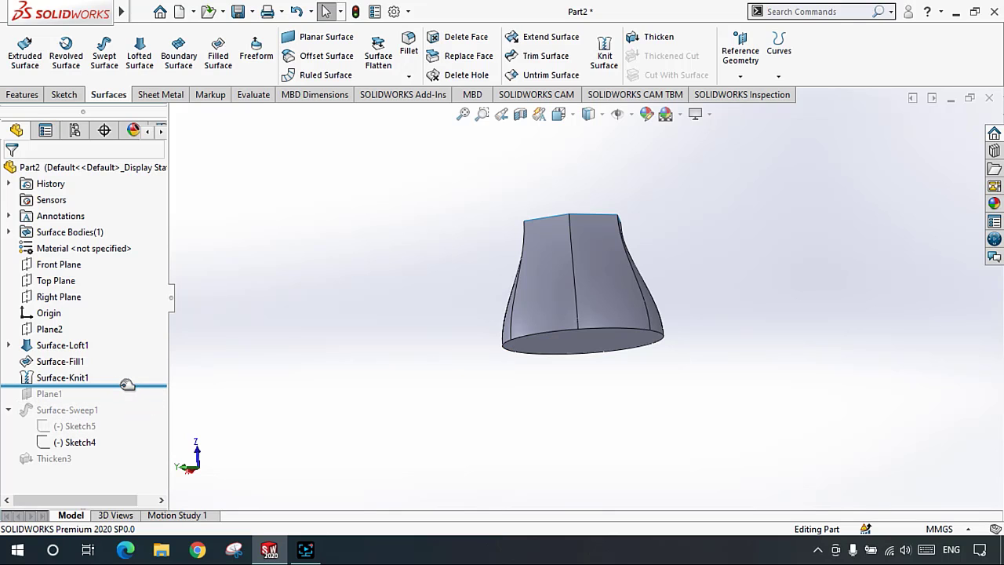
left_click_drag(127, 385, 119, 462)
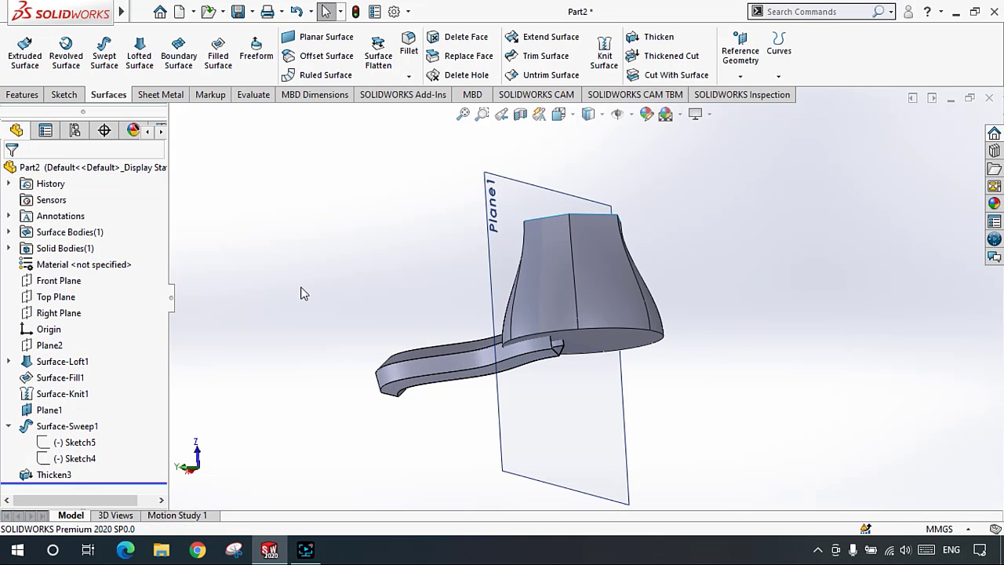
middle_click_drag(322, 291, 667, 381)
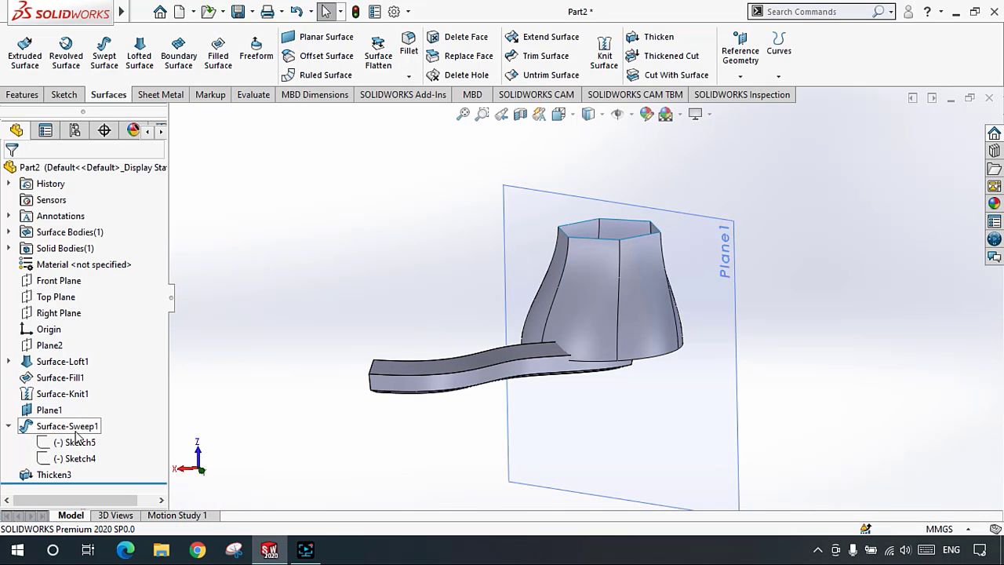
Step: Roll the model back to before Surface-Knit1 and suppress the Surface-Fill1 feature
left_click(60, 395)
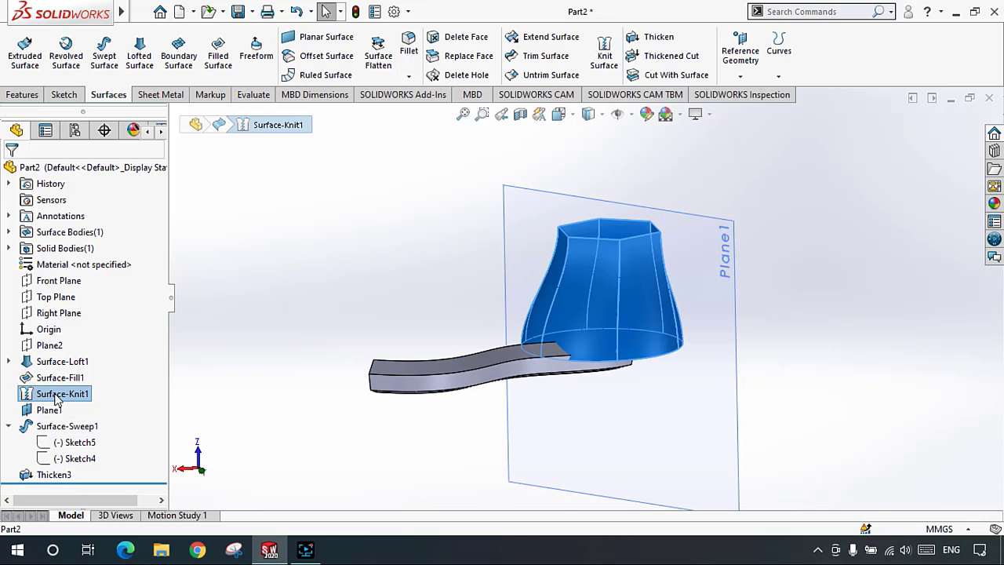
right_click(50, 398)
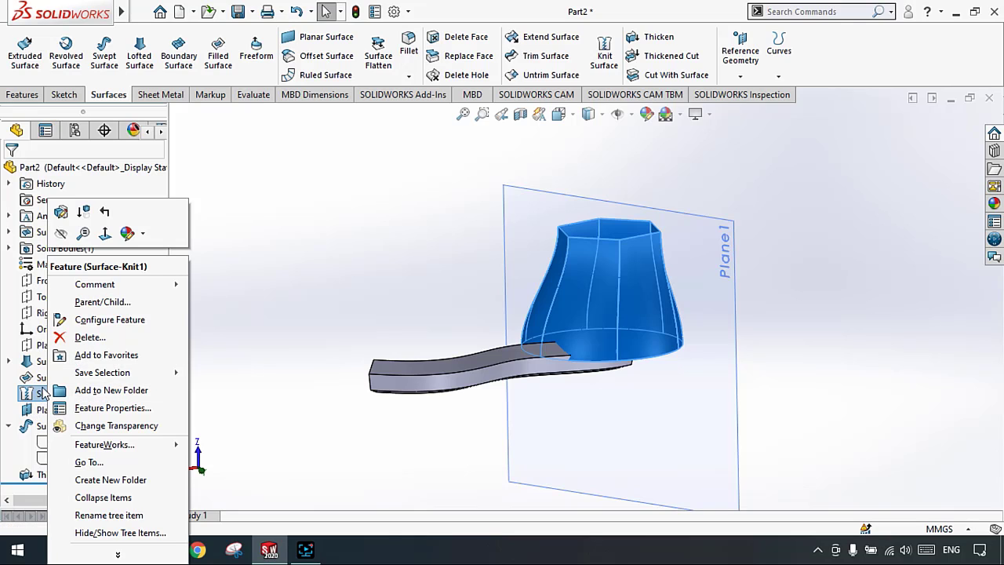
left_click(106, 211)
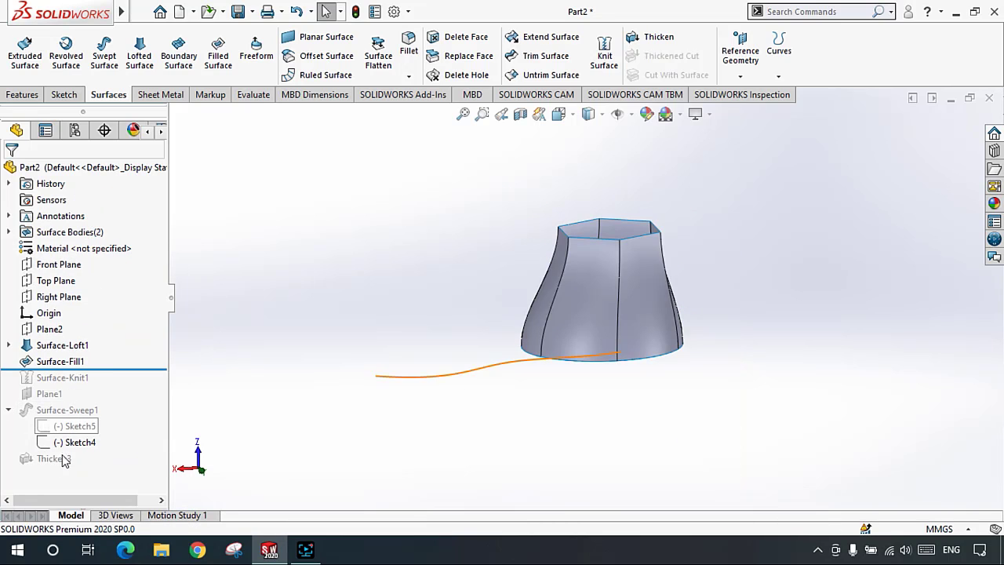
right_click(67, 362)
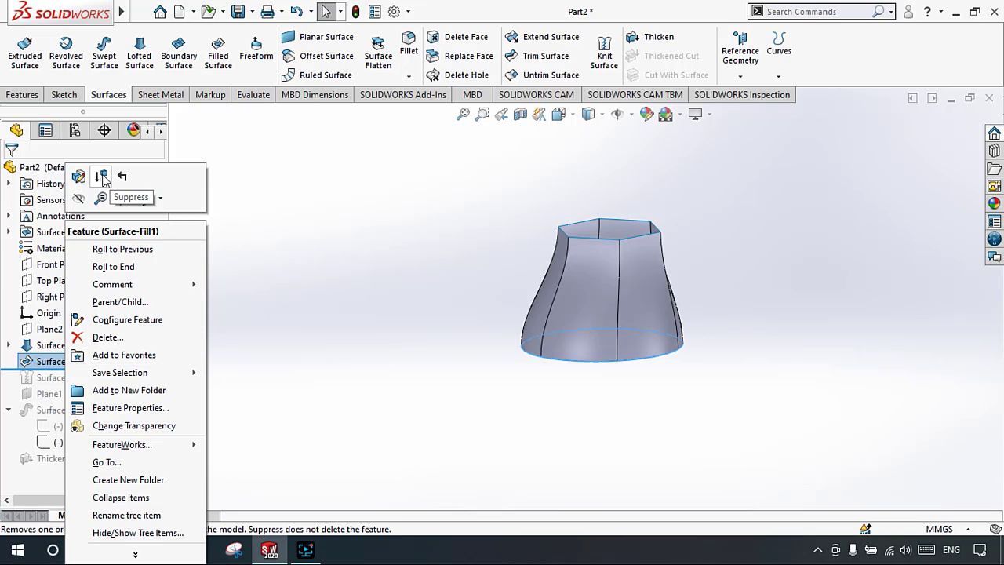
left_click(108, 179)
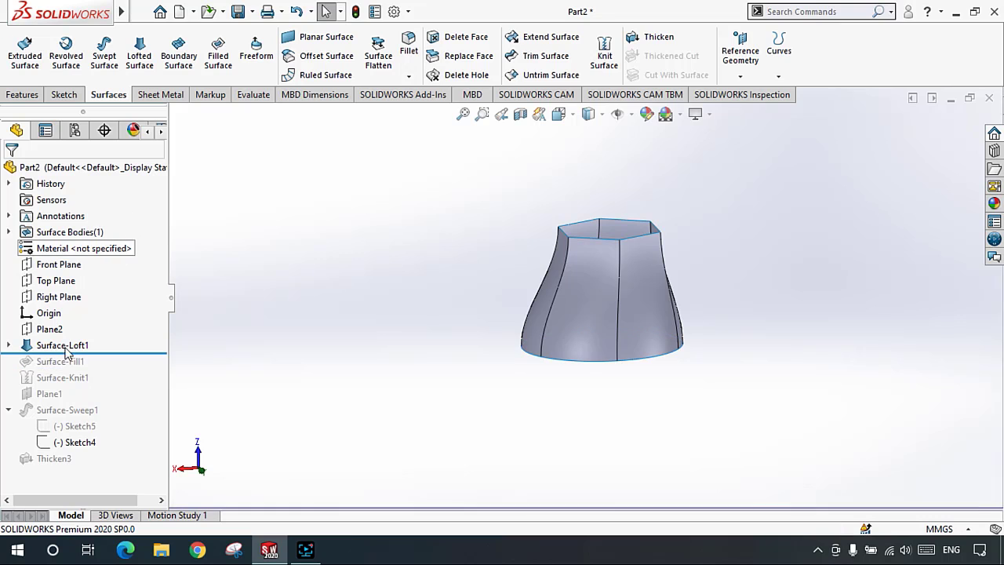
Step: Suppress and unsuppress Surface-Loft1, and roll the model forward to the end of the feature tree
right_click(57, 352)
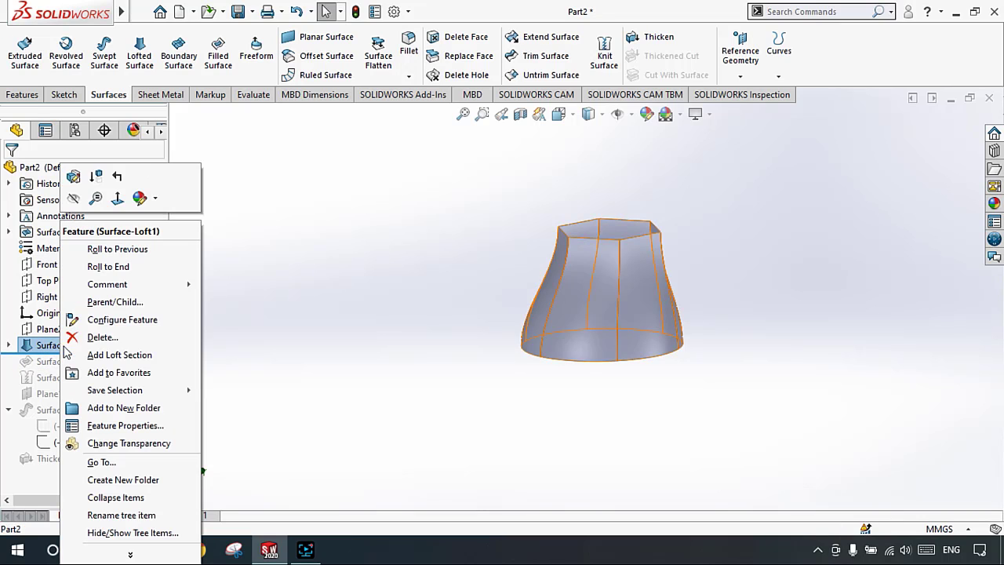
left_click(98, 179)
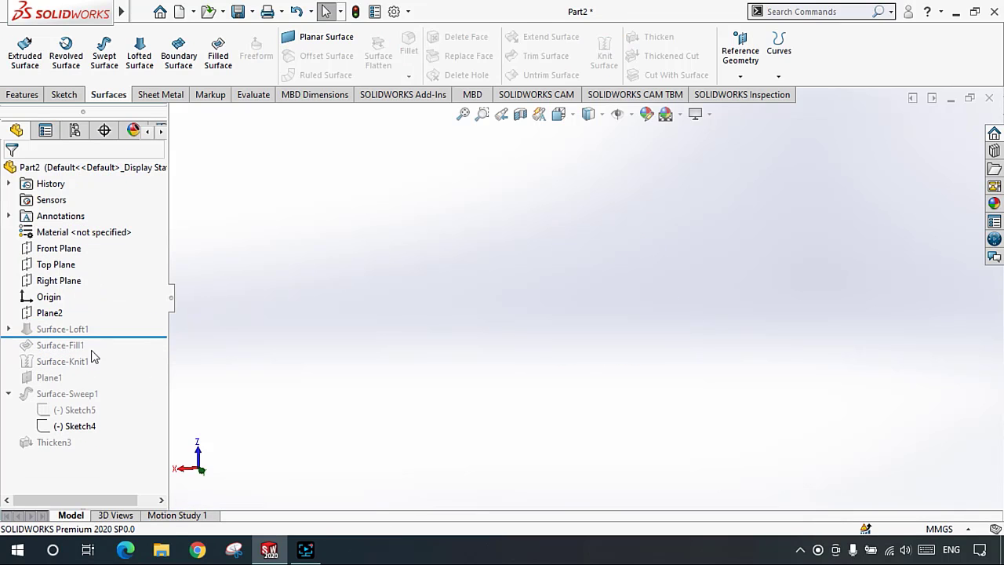
right_click(72, 329)
left_click(105, 196)
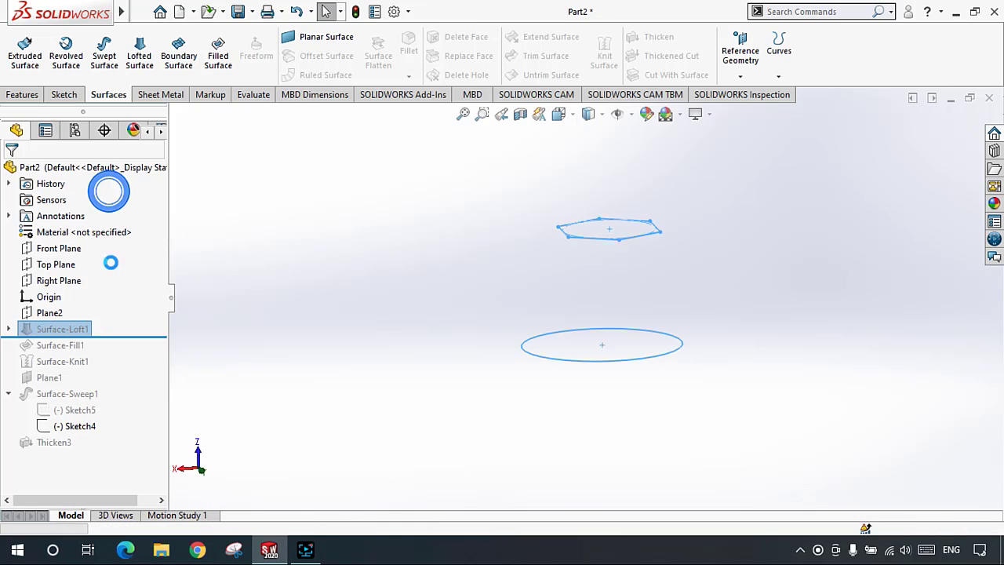
right_click(45, 475)
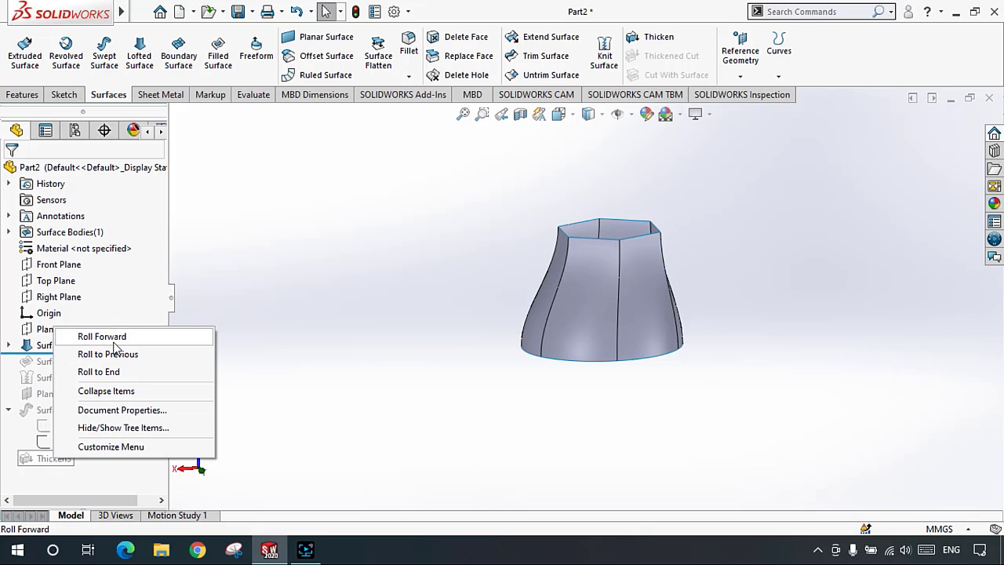
left_click(101, 371)
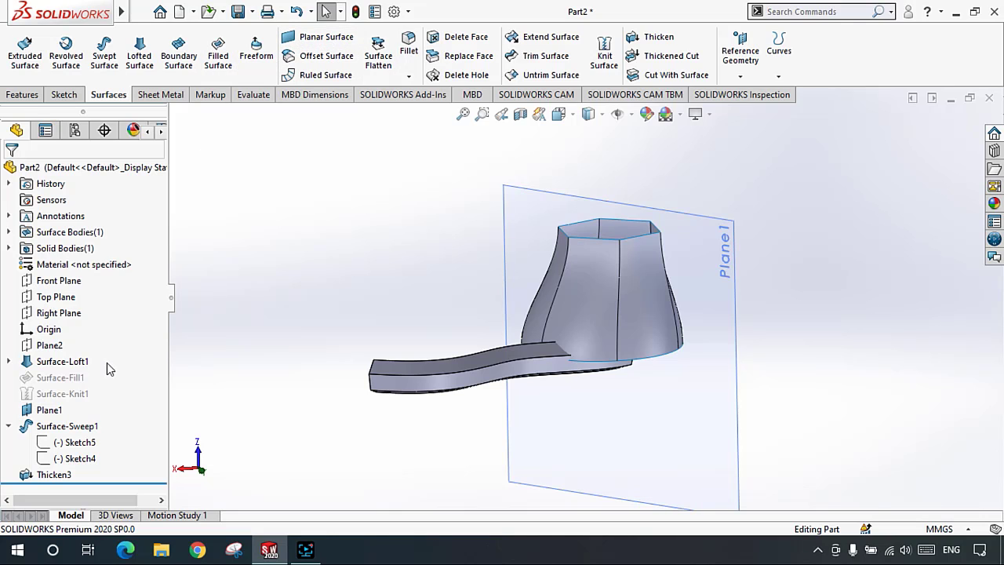
Step: Delete Surface-Loft1 and Plane1 along with the suppressed fill and knit features, keeping the hexagon and circle sketches
left_click(56, 410)
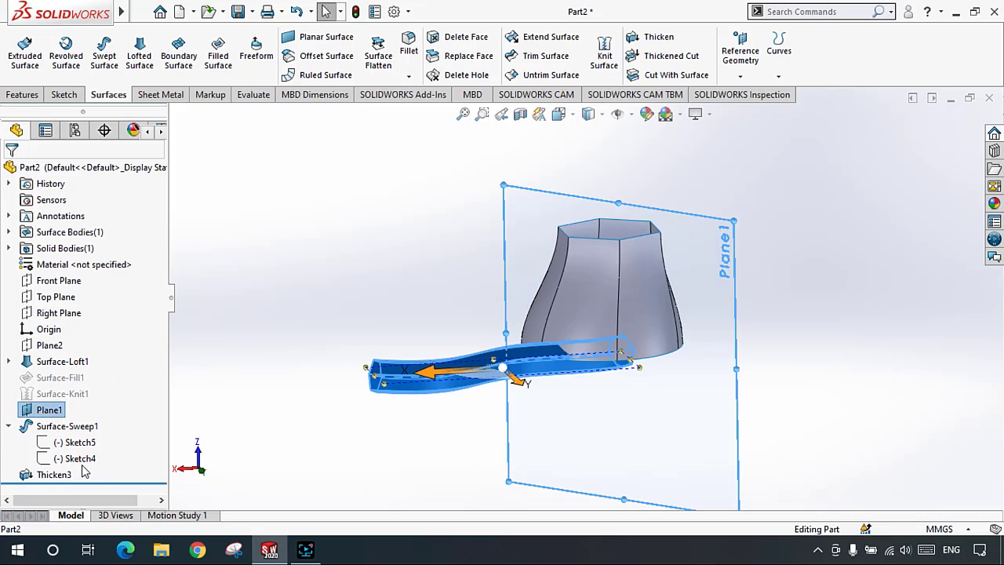
left_click(63, 361)
left_click(54, 474, "shift")
key("Delete")
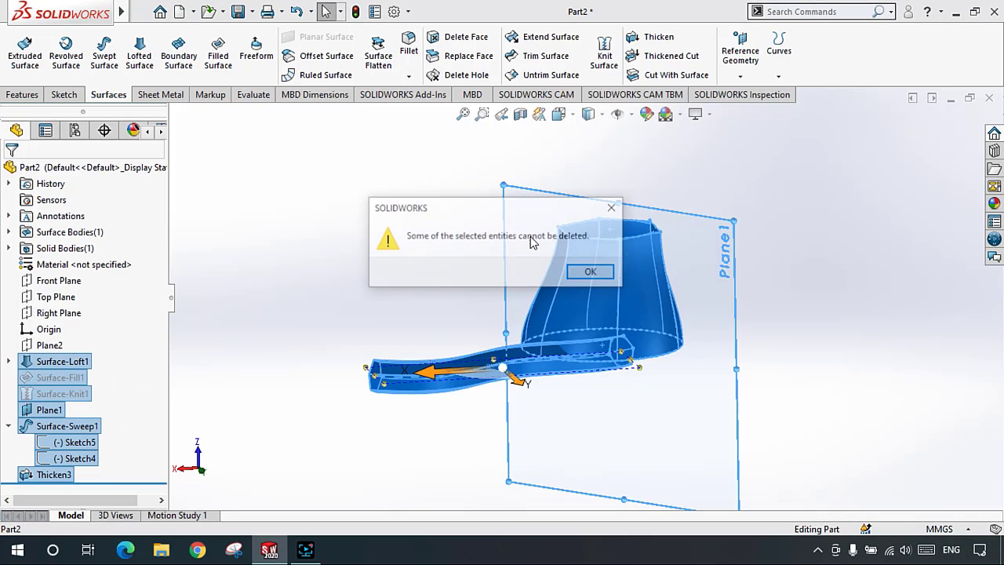
left_click(592, 272)
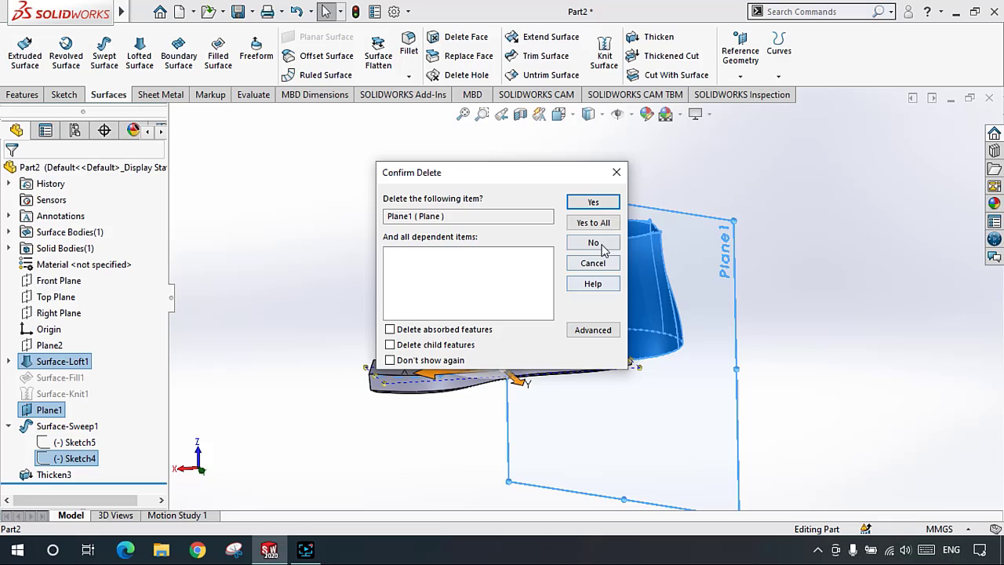
left_click(593, 203)
left_click(502, 280)
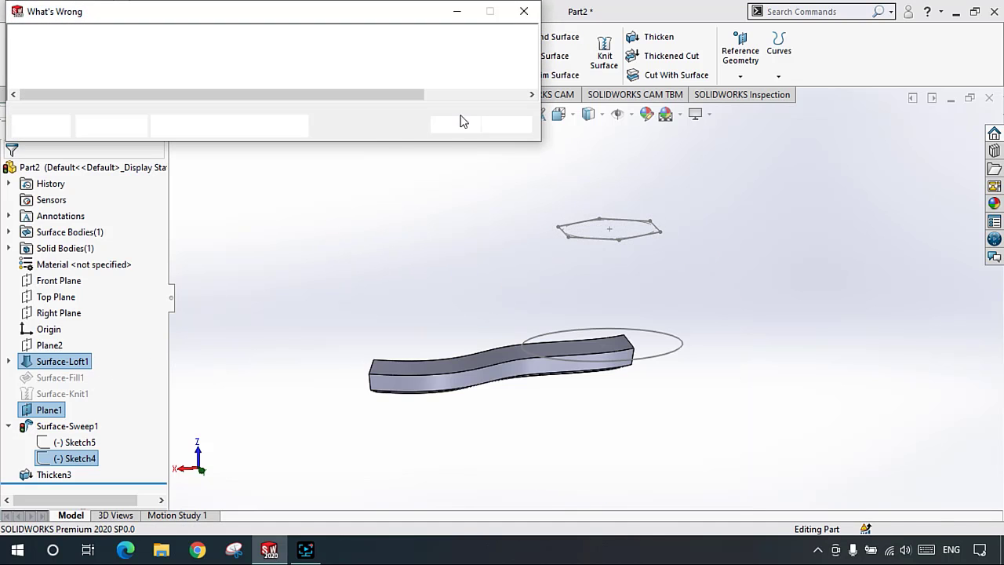
left_click(459, 128)
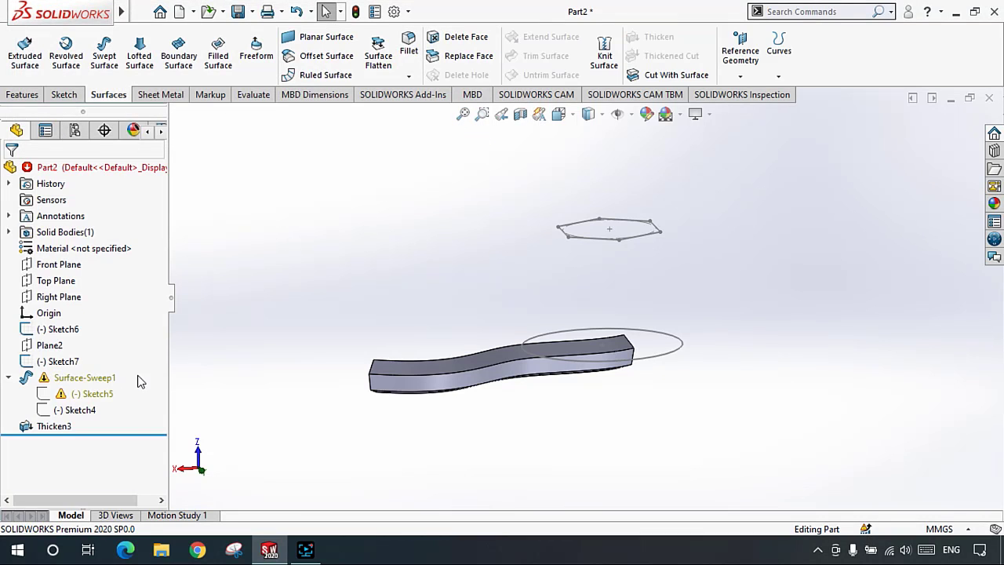
Step: Delete the Surface-Sweep1 feature and its dependent Thicken3, keeping the sweep's profile and path sketches
mouse_move(137, 376)
left_mouse_down()
mouse_move(59, 434)
mouse_move(68, 424)
left_mouse_up()
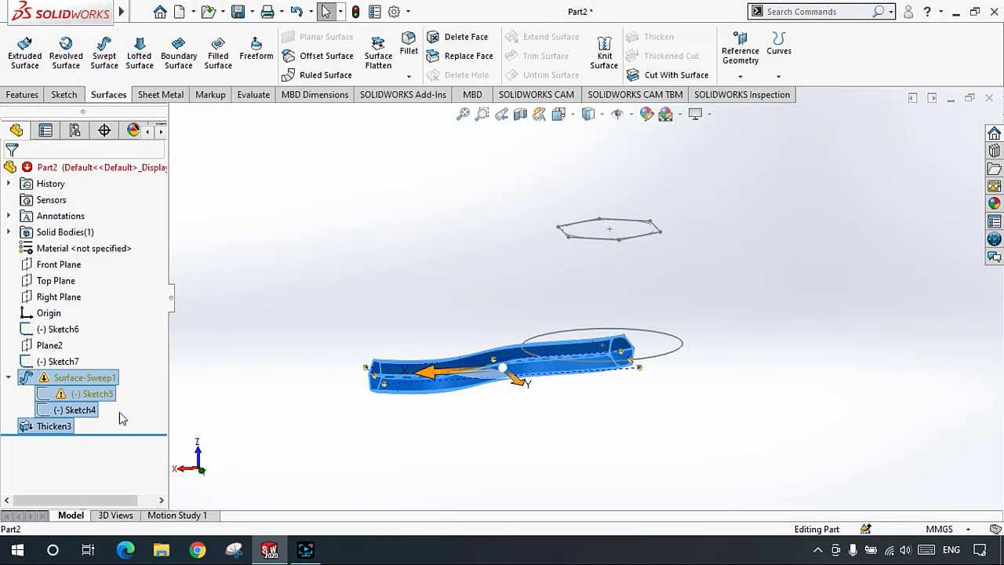
key("Delete")
left_click(588, 271)
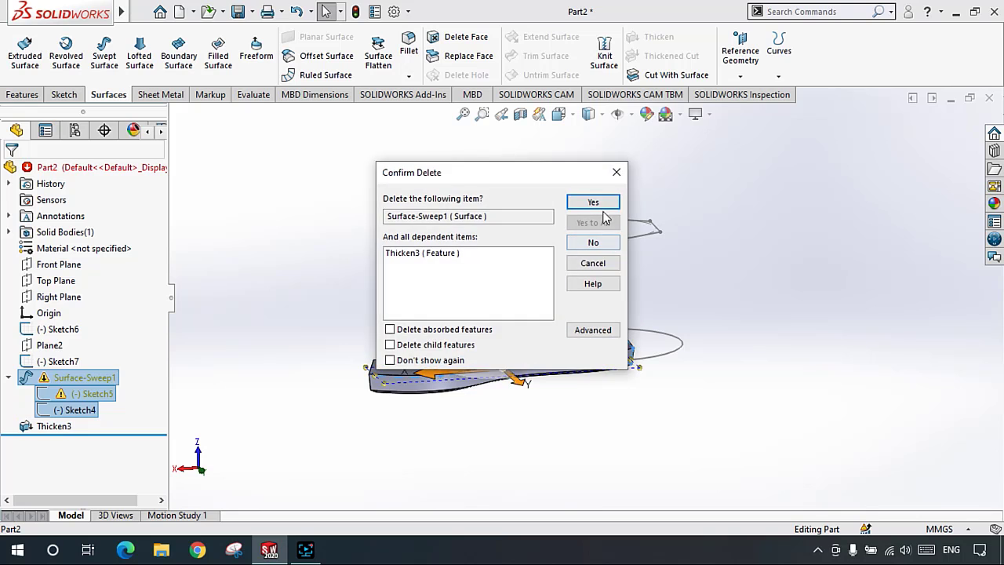
left_click(593, 203)
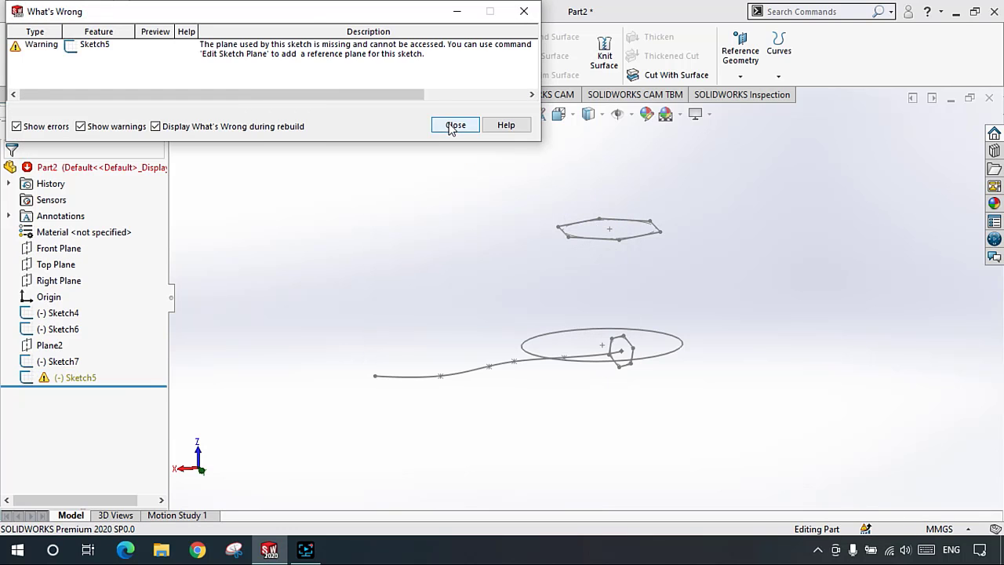
Step: Delete the two hexagon sketches, Sketch7 and Sketch5, from the feature tree
left_click(454, 126)
mouse_move(113, 357)
left_mouse_down()
mouse_move(56, 399)
mouse_move(64, 377)
left_mouse_up()
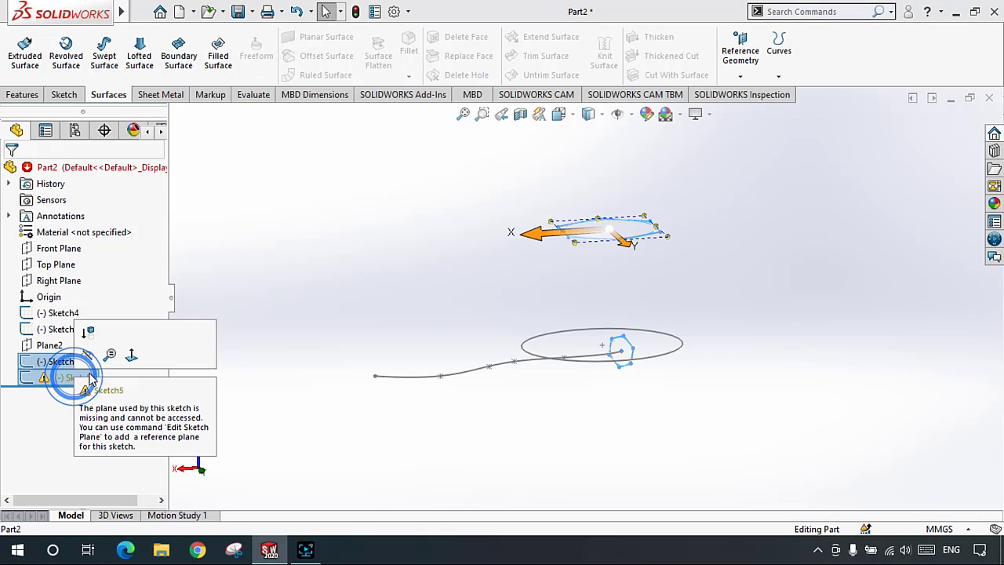
key("Delete")
key("Return")
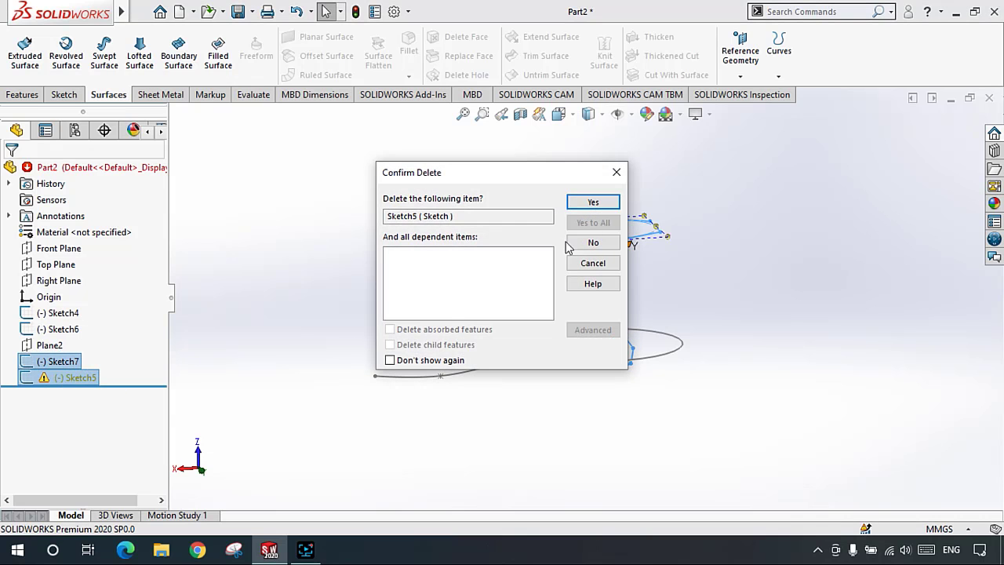
left_click(595, 201)
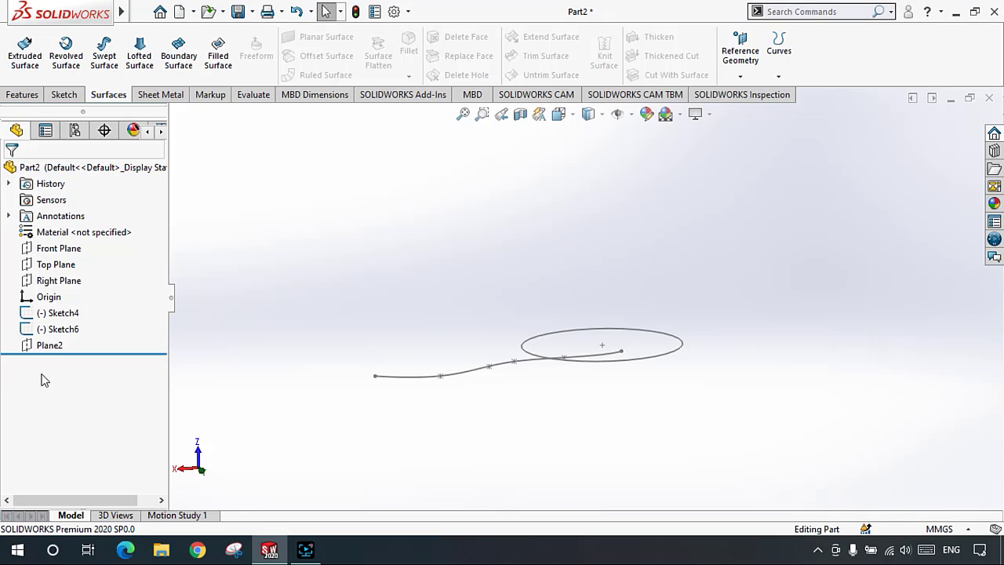
Step: Delete the remaining Sketch4, Sketch6 and Plane2 so that only the default planes and origin are left
left_click_drag(110, 318, 52, 347)
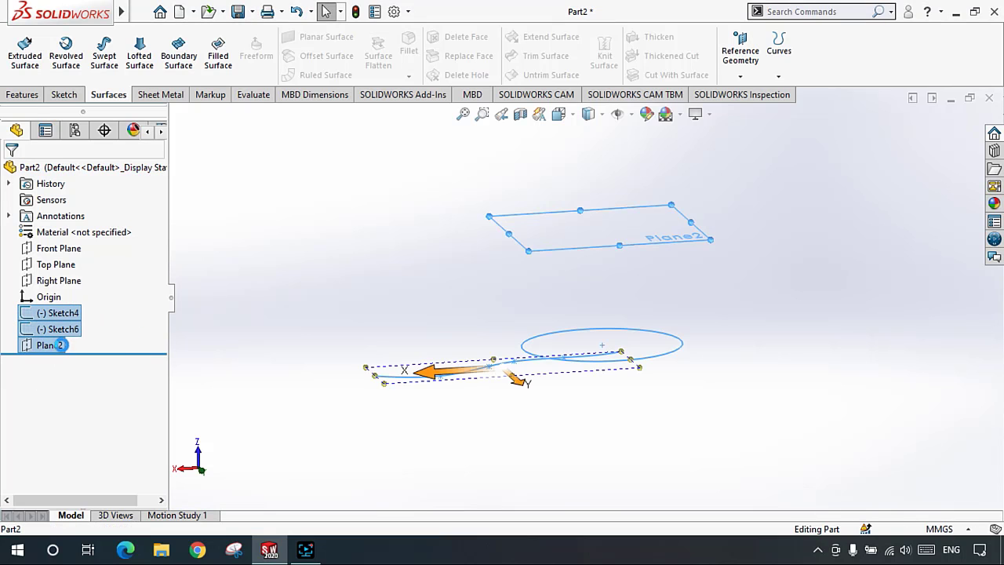
key("Delete")
key("Return")
key("Return")
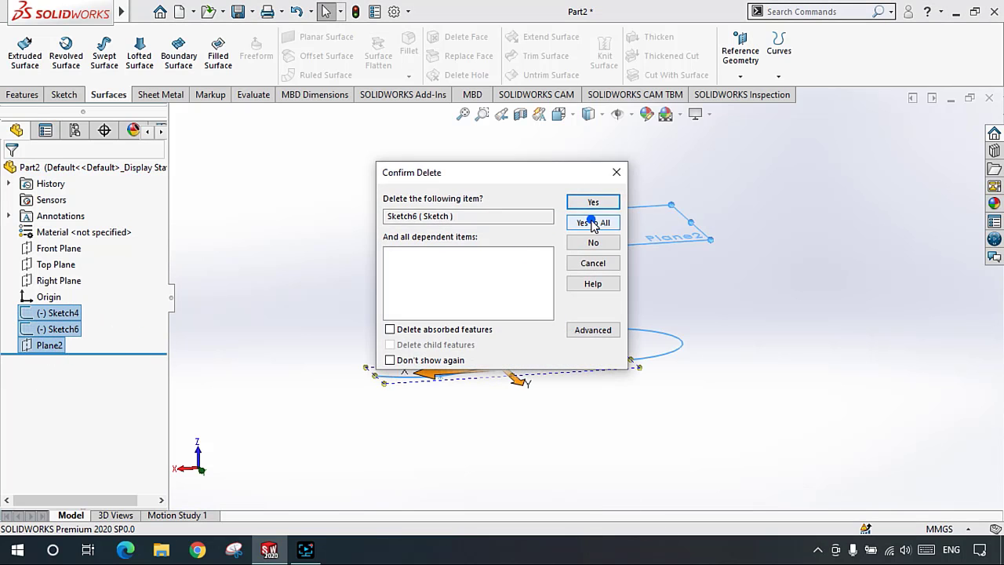
left_click(593, 222)
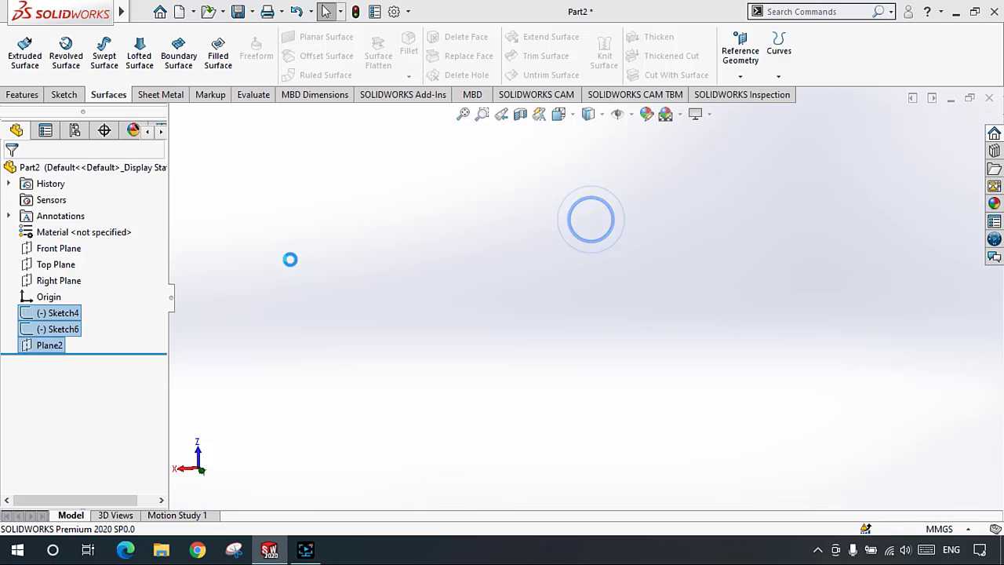
Step: Sketch a circle of about 77 mm radius on the Front Plane, away from the origin, and exit the sketch
left_click(76, 248)
left_click(65, 94)
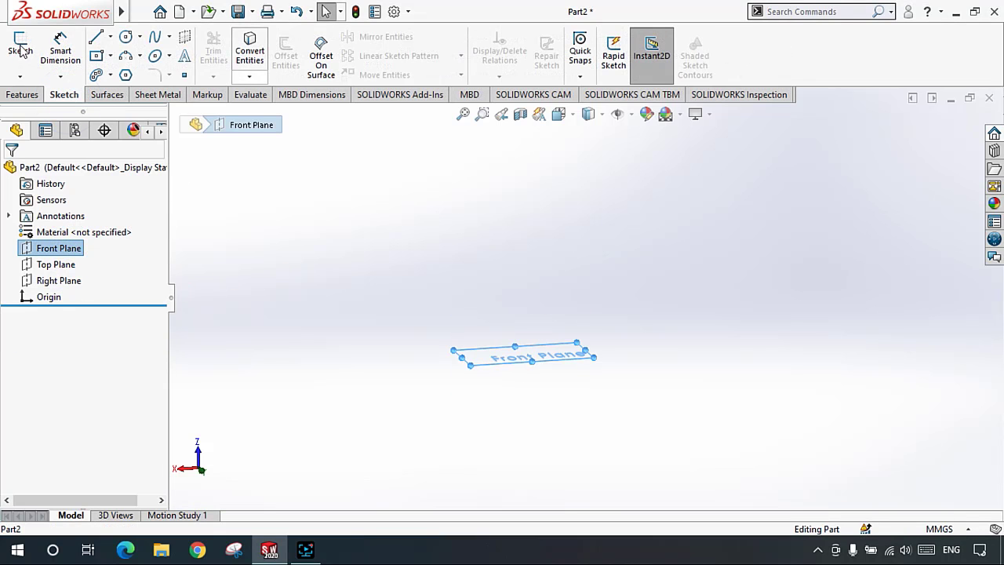
left_click(20, 47)
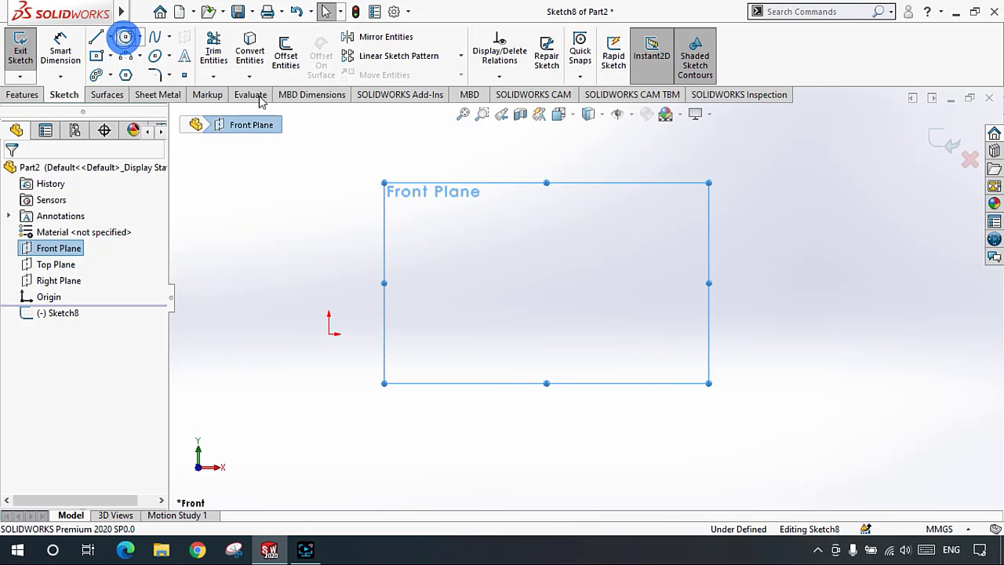
left_click(126, 37)
left_click(528, 273)
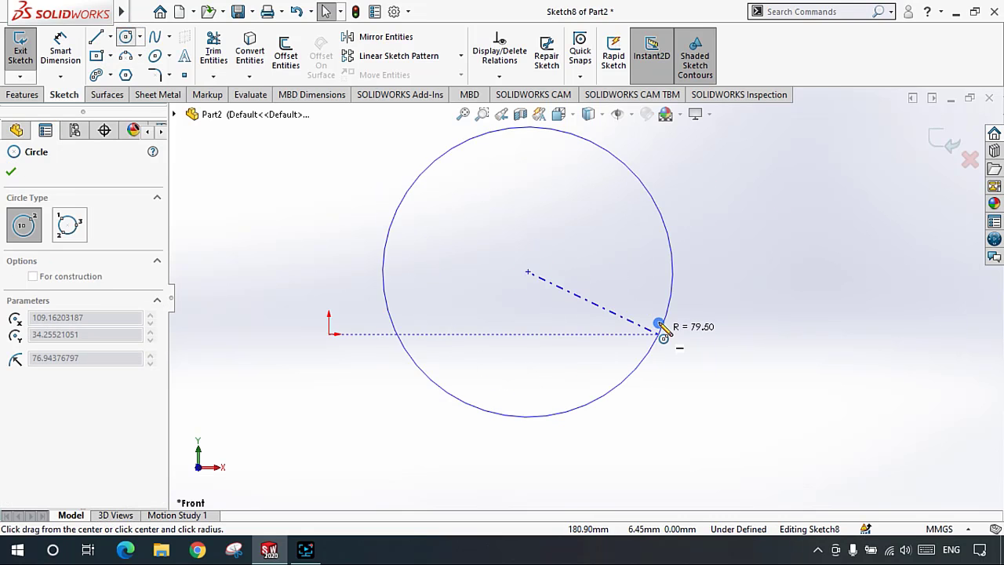
left_click(664, 329)
scroll(627, 266, "up", 1)
key("f")
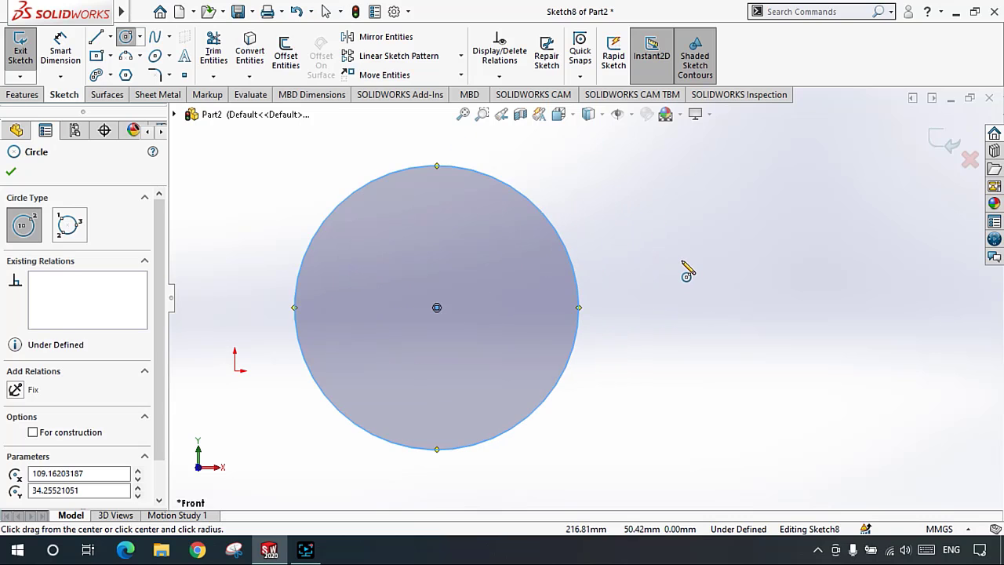
left_click(12, 174)
scroll(580, 290, "up", 1)
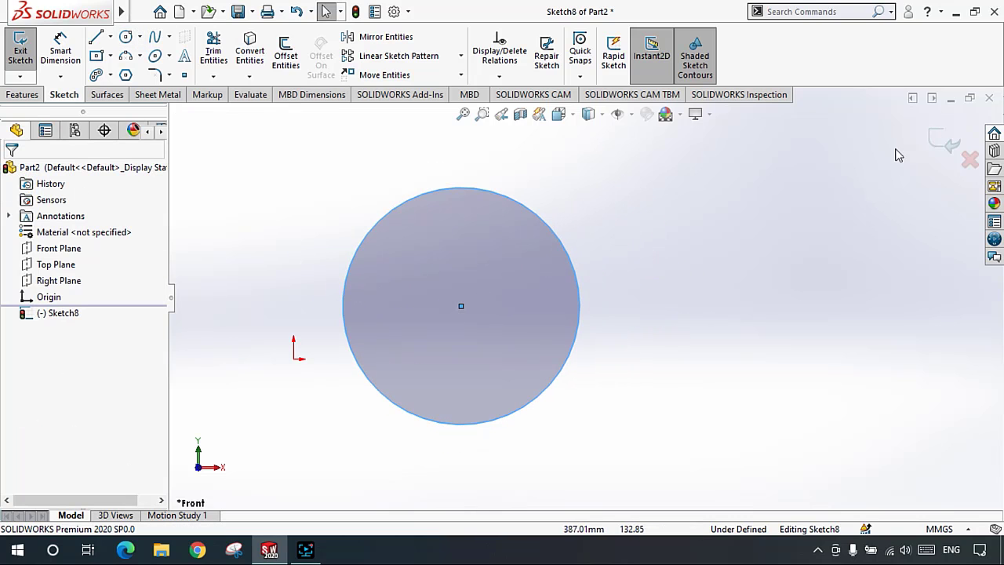
left_click(948, 138)
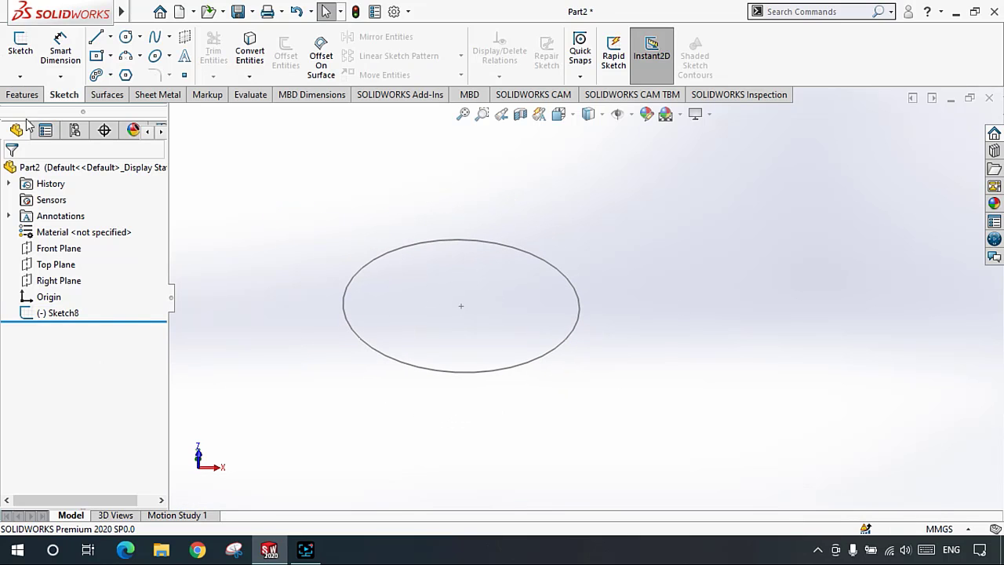
left_click(107, 95)
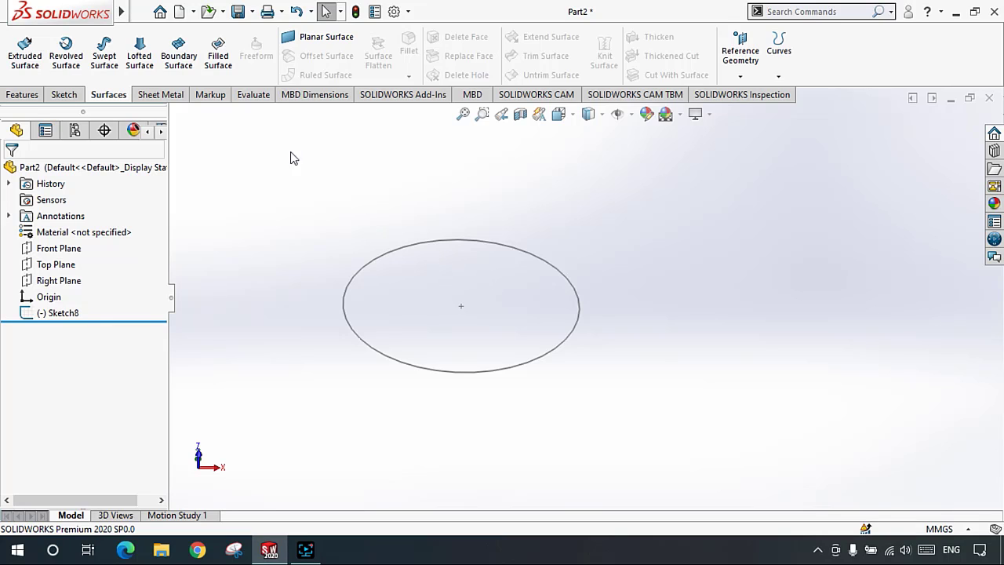
left_click(318, 38)
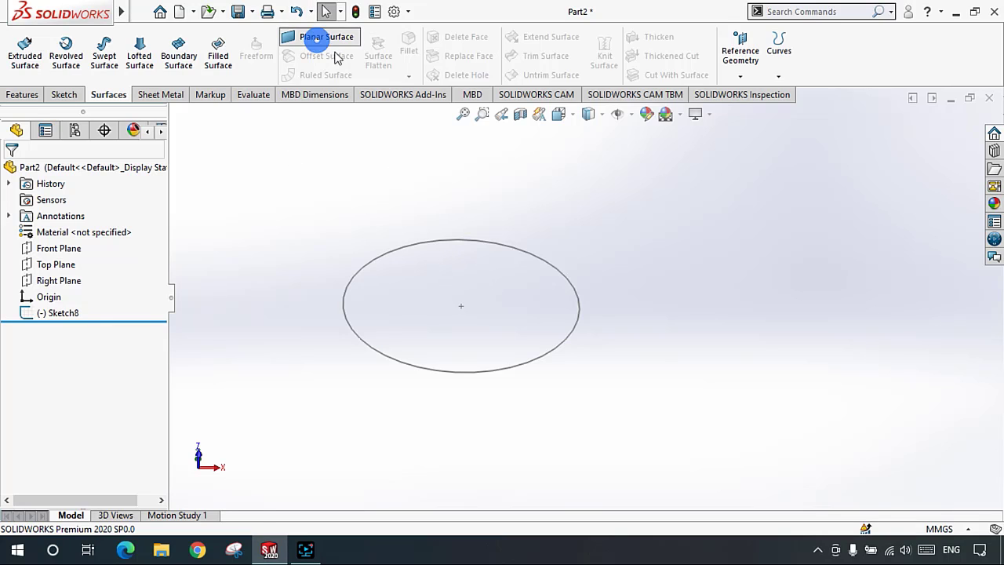
left_click(30, 172)
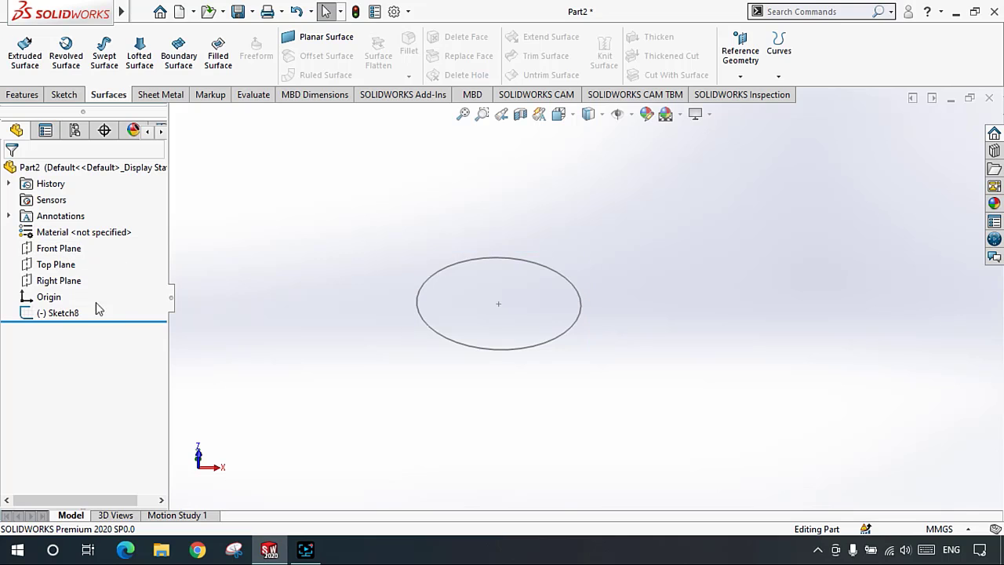
Step: Edit Sketch8 and add a center rectangle of about 167 by 134 mm beside the circle
left_click(63, 317)
left_click(74, 269)
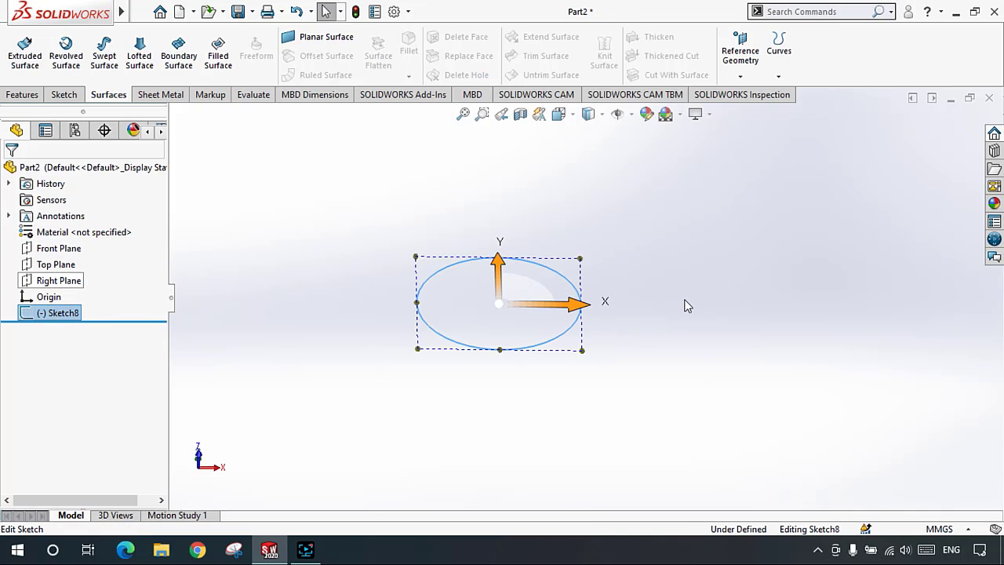
scroll(644, 305, "up", 2)
scroll(691, 310, "down", 3)
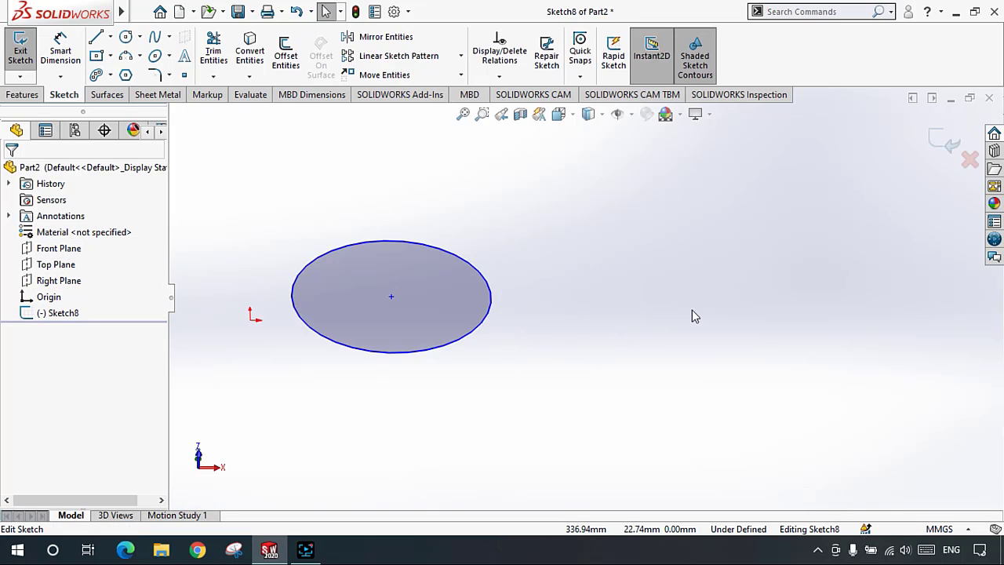
left_click(95, 55)
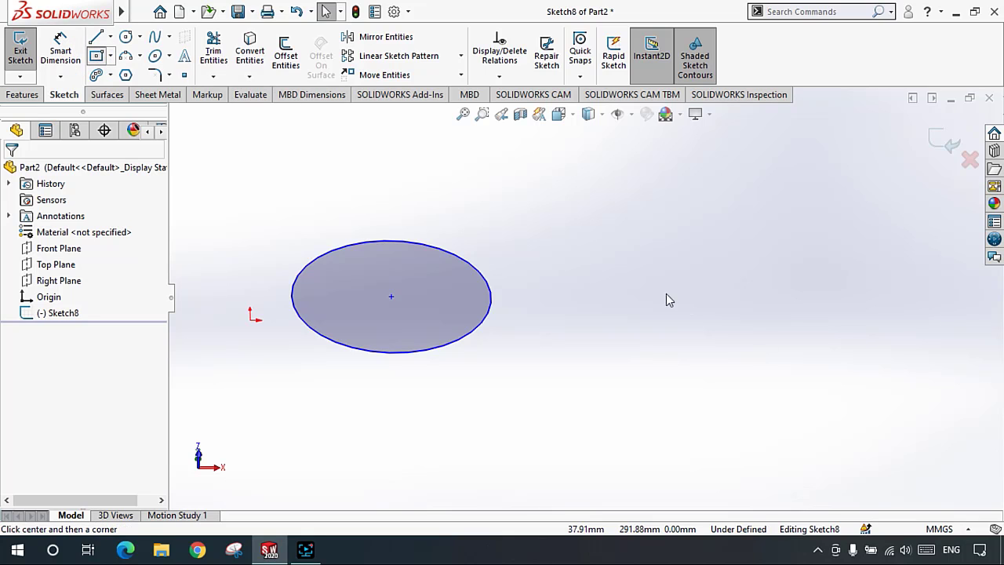
left_click(634, 284)
left_click(743, 332)
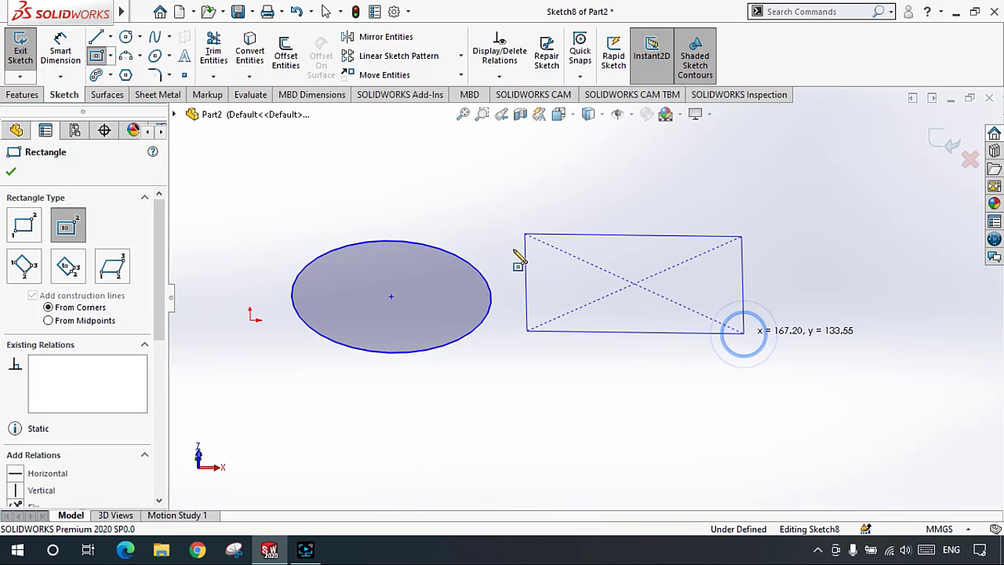
key("Escape")
mouse_move(598, 256)
middle_mouse_down()
mouse_move(656, 251)
mouse_move(683, 273)
mouse_move(583, 294)
mouse_move(573, 309)
middle_mouse_up()
middle_click_drag(625, 289, 640, 290)
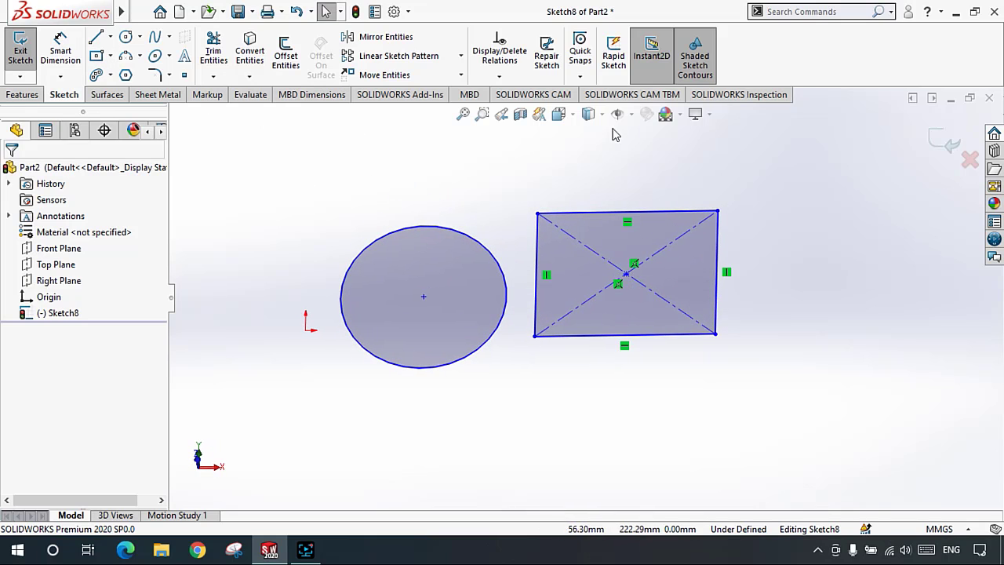
Step: Create a Planar Surface from the current sketch's circle and rectangle, and inspect the flat surfaces from several angles
left_click(107, 95)
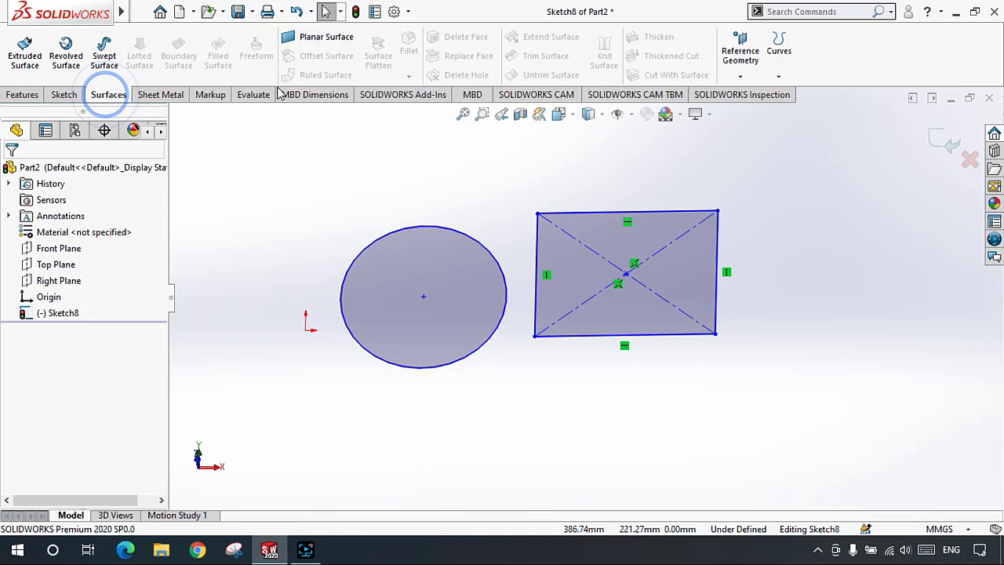
left_click(331, 35)
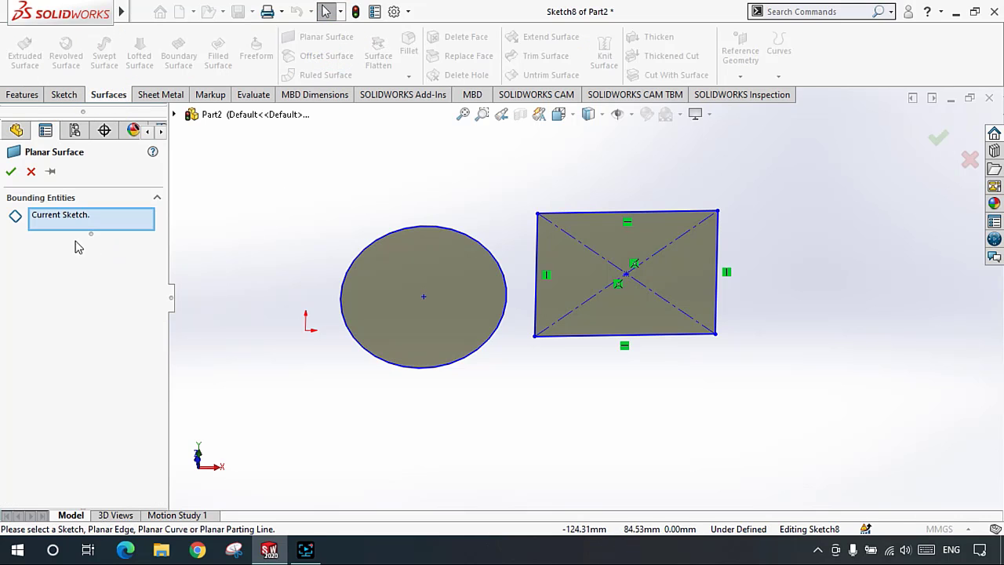
left_click(10, 173)
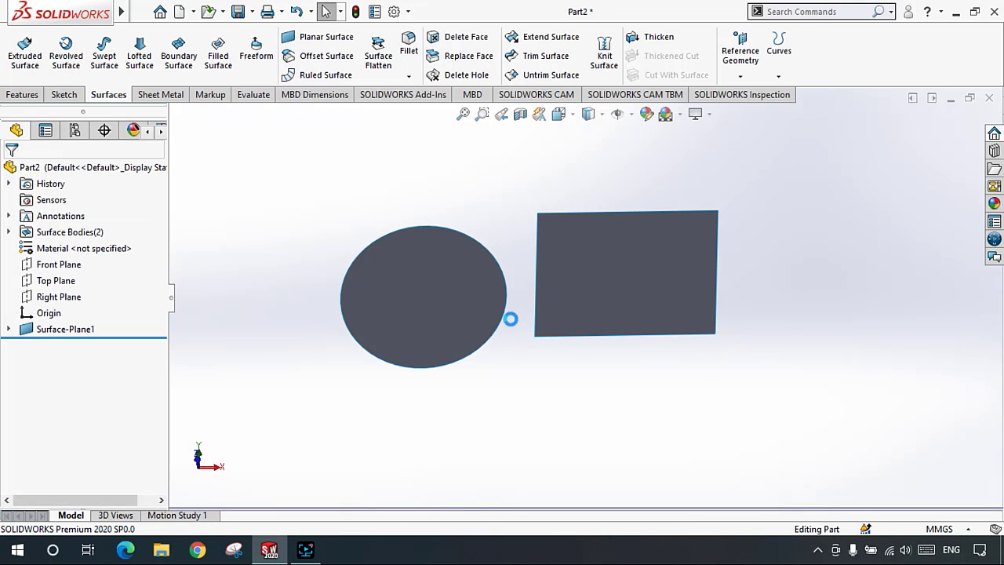
middle_click_drag(510, 318, 431, 348)
middle_click_drag(574, 280, 539, 193)
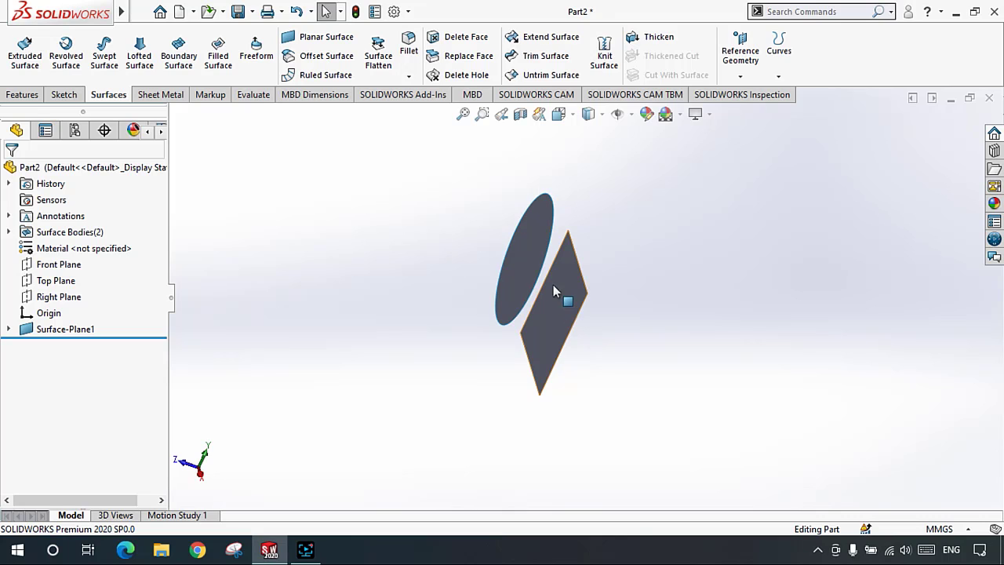
middle_click_drag(553, 287, 435, 285)
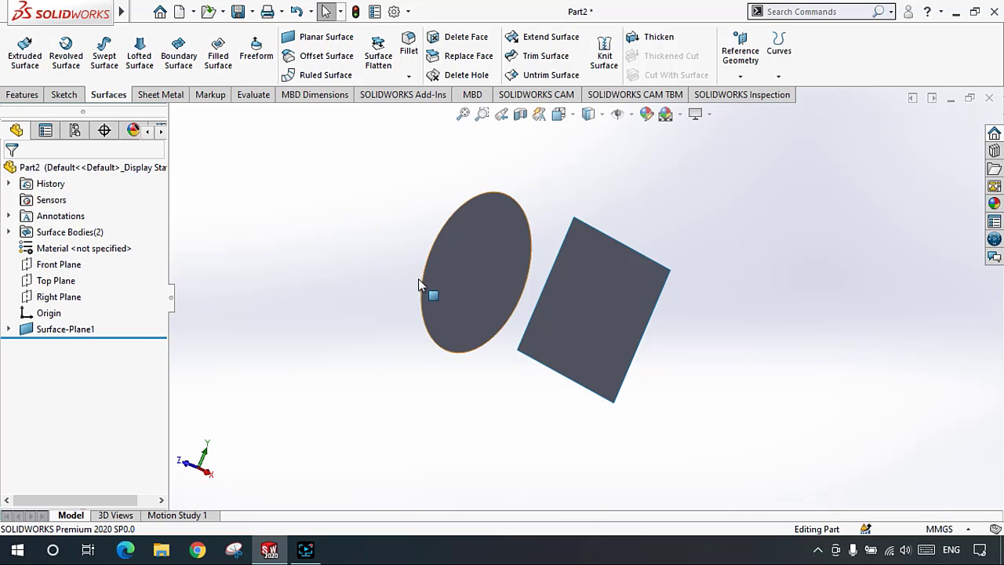
Step: Delete Surface-Plane1 and its underlying Sketch8 from the part
left_click(83, 330)
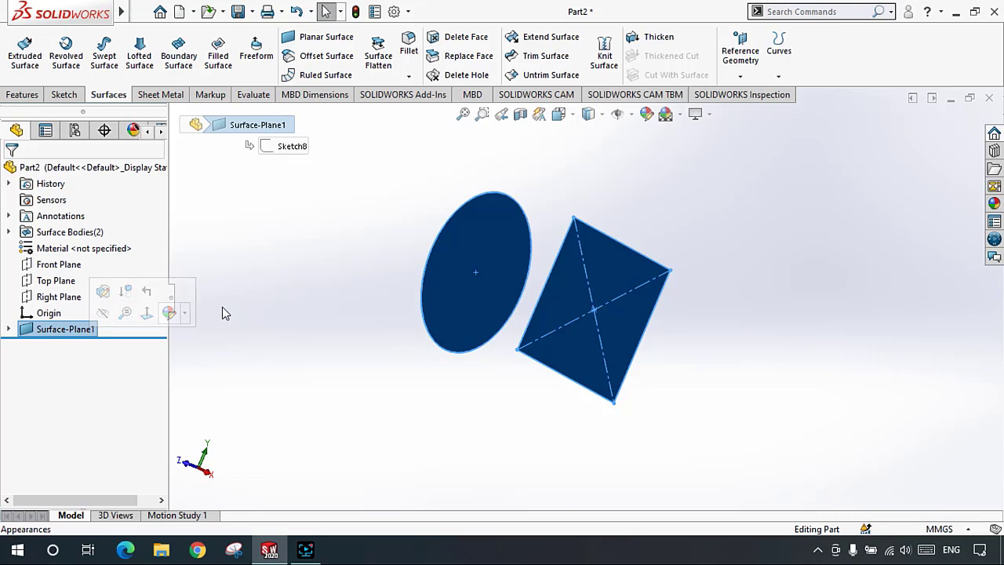
key("Delete")
key("Return")
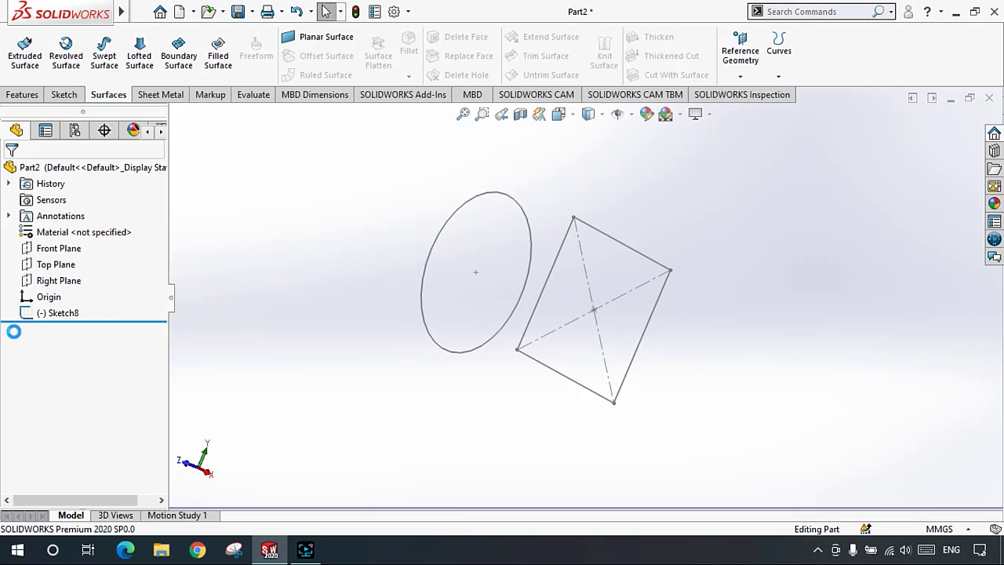
left_click(85, 313)
key("Delete")
key("Return")
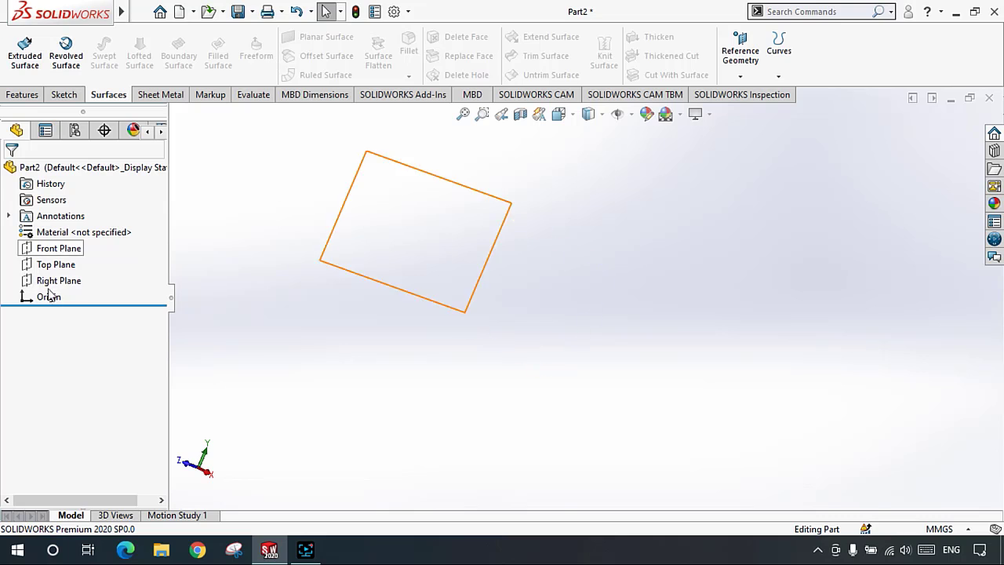
Step: Sketch a circle of about 60 mm radius centred on the origin on the Front Plane
left_click(59, 249)
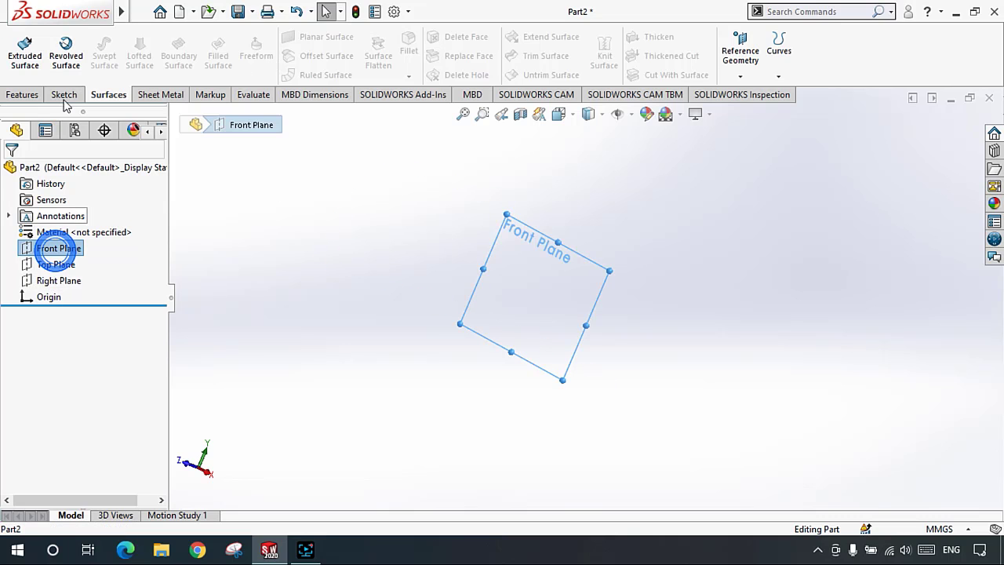
left_click(64, 94)
left_click(22, 43)
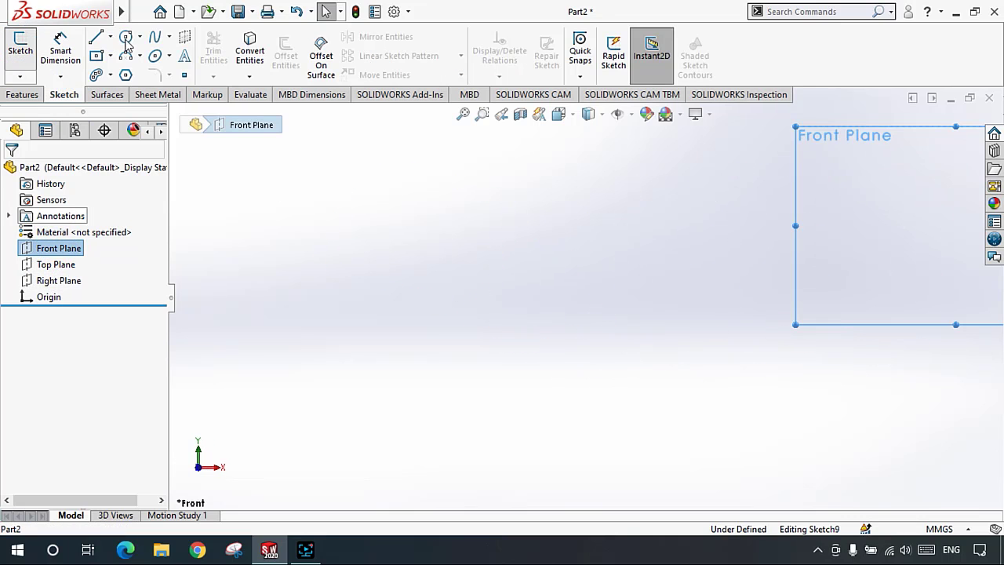
left_click(139, 37)
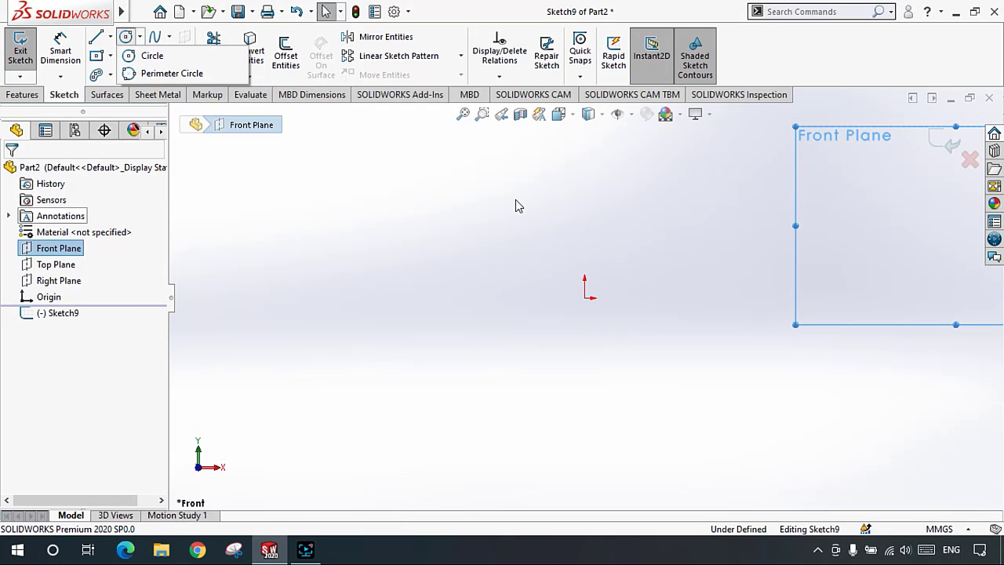
left_click(152, 55)
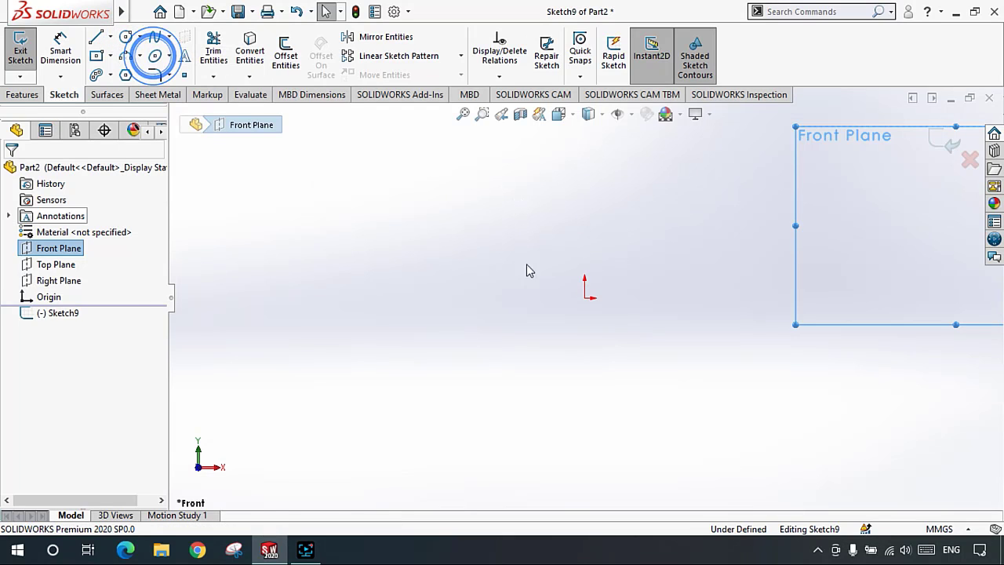
left_click(584, 298)
left_click(685, 337)
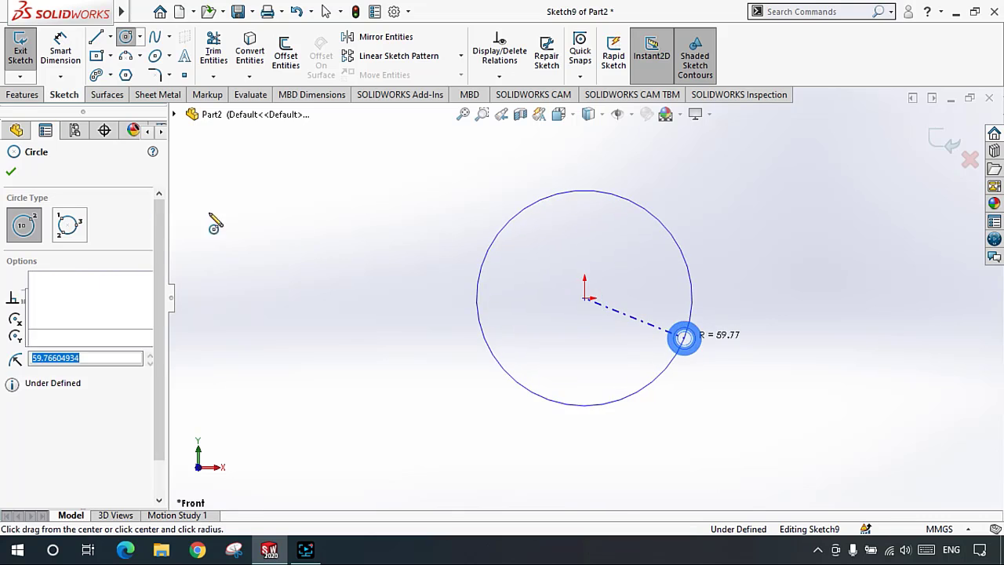
left_click(11, 171)
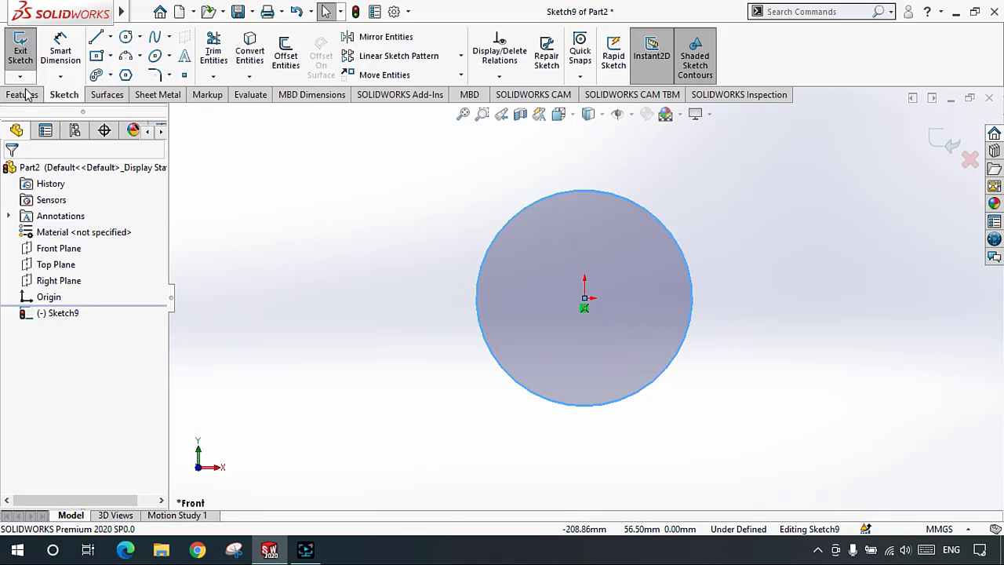
Step: Extrude the circle sketch as a surface with a Blind depth of 130 mm
left_click(110, 95)
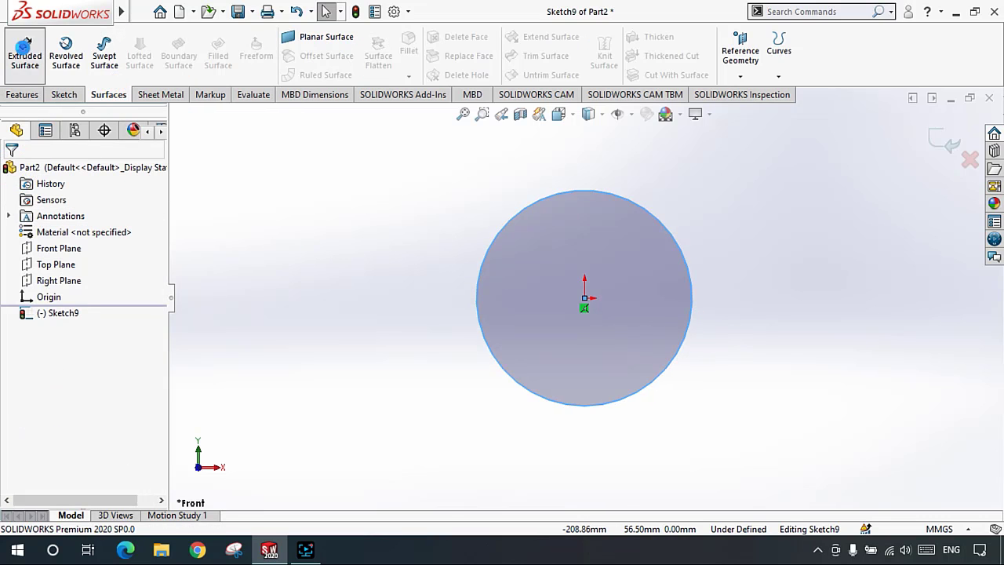
left_click(25, 52)
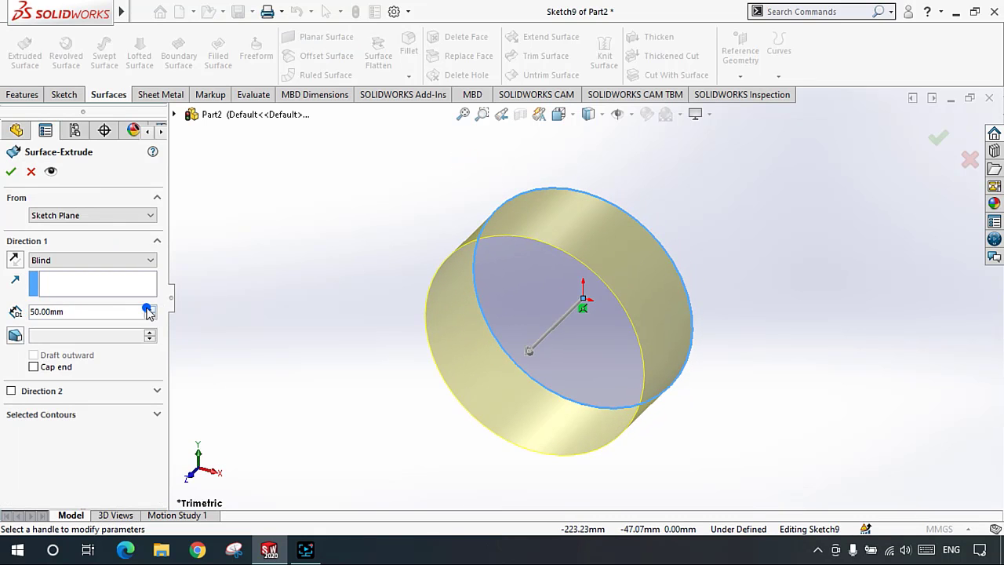
left_click_drag(149, 311, 148, 311)
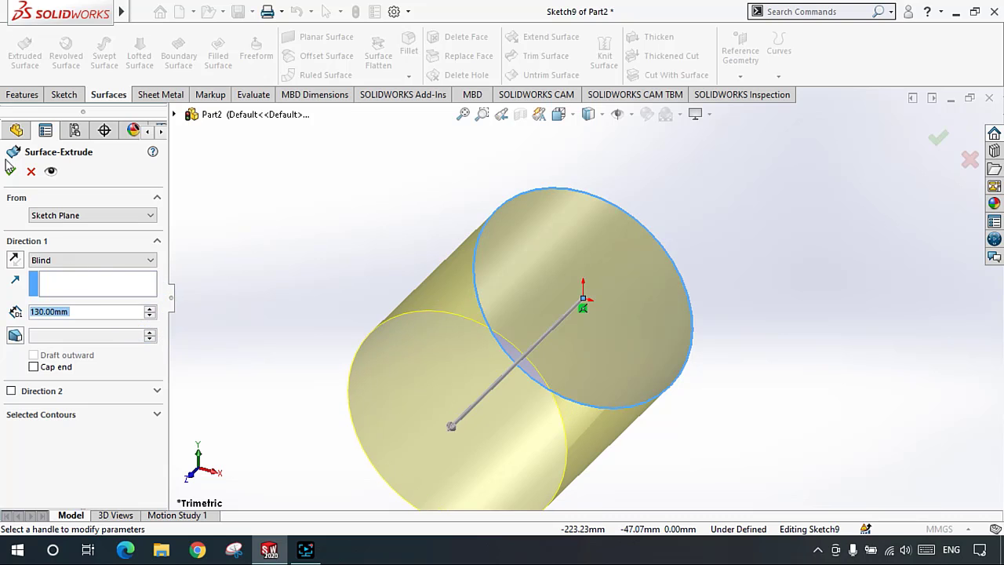
left_click(10, 168)
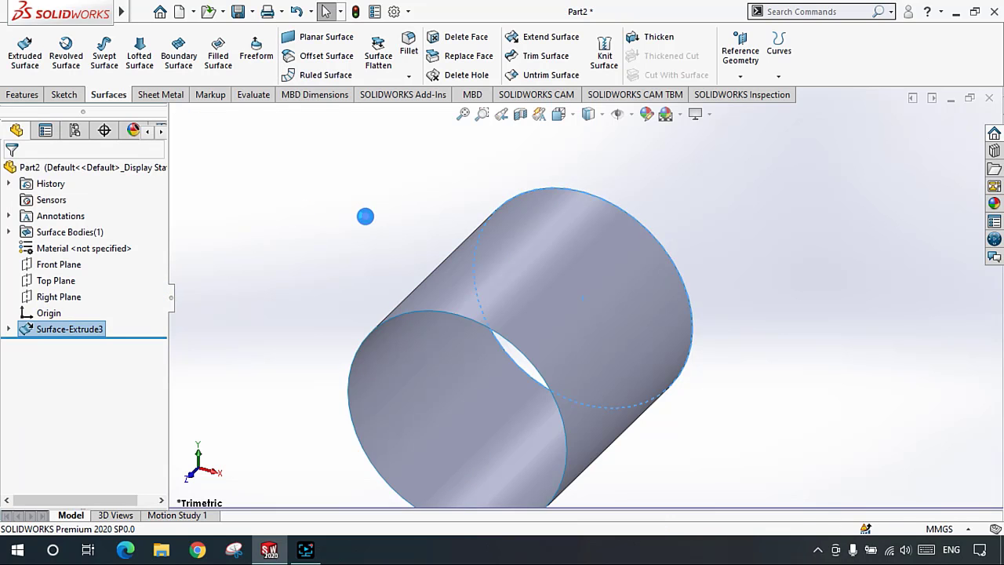
left_click(365, 217)
scroll(506, 287, "up", 4)
scroll(574, 324, "down", 2)
middle_click_drag(590, 263, 583, 244)
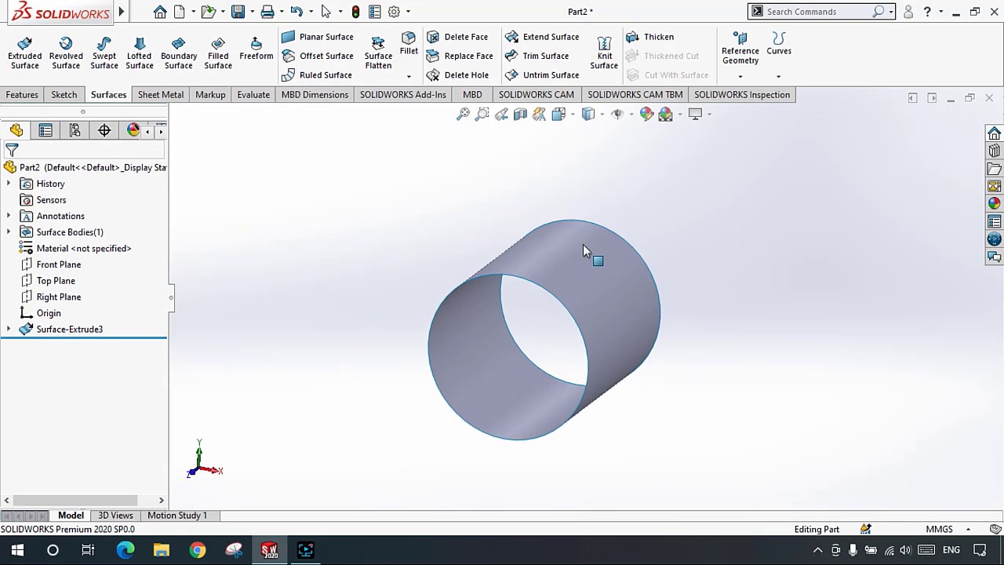
scroll(578, 294, "down", 2)
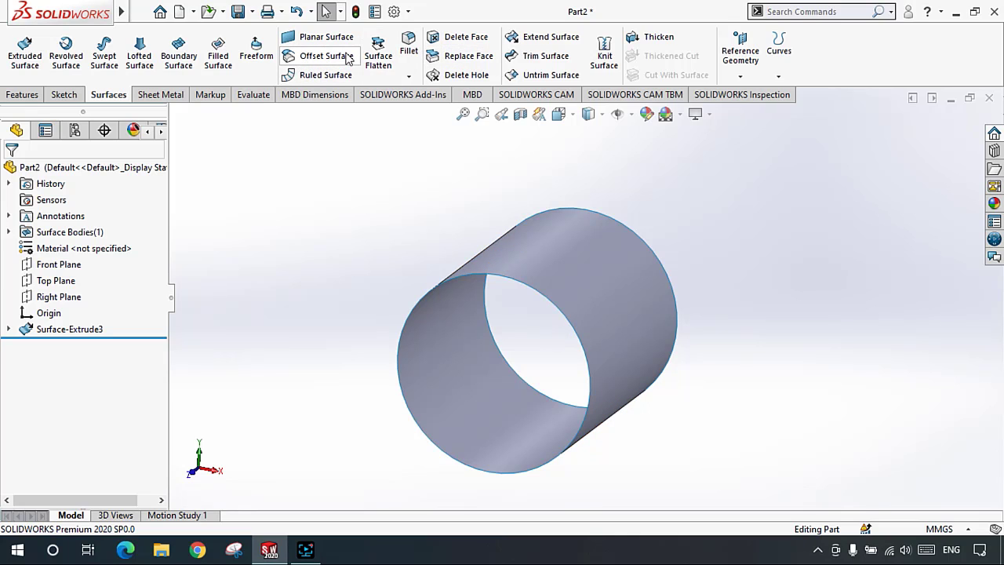
Step: Create an Offset Surface 10 mm outward from the cylindrical face and inspect the gap between both surfaces
left_click(322, 58)
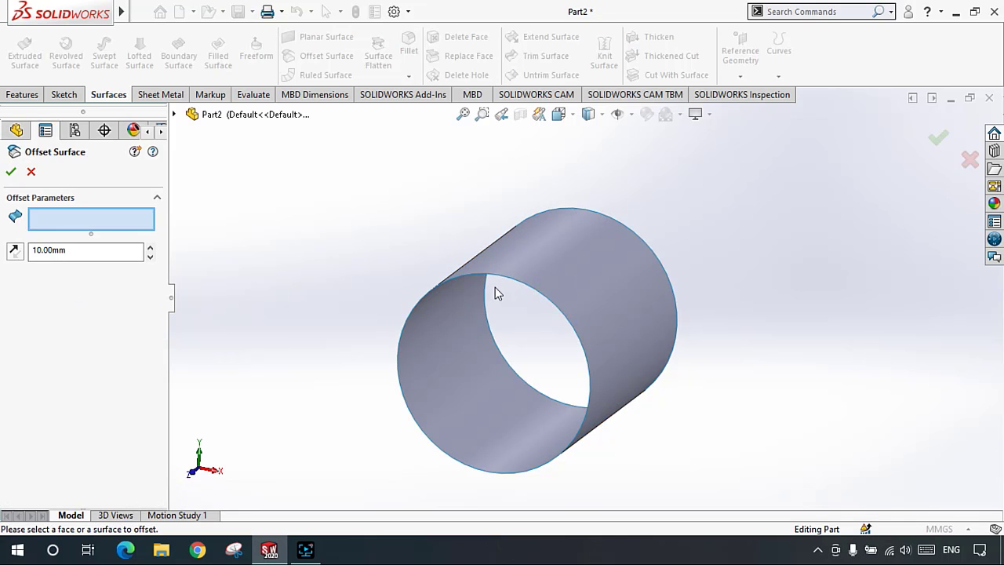
left_click(20, 94)
left_click(62, 94)
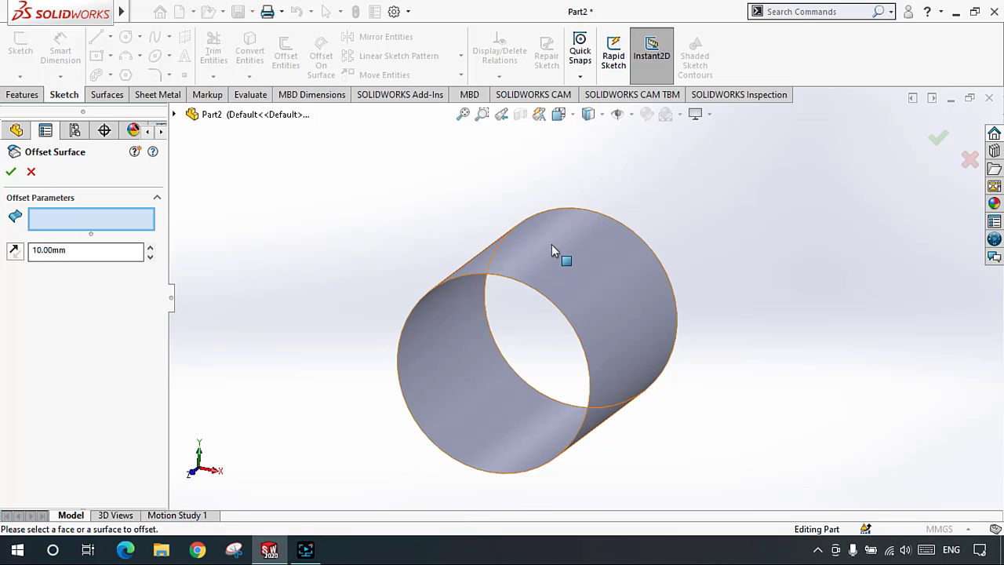
left_click(96, 93)
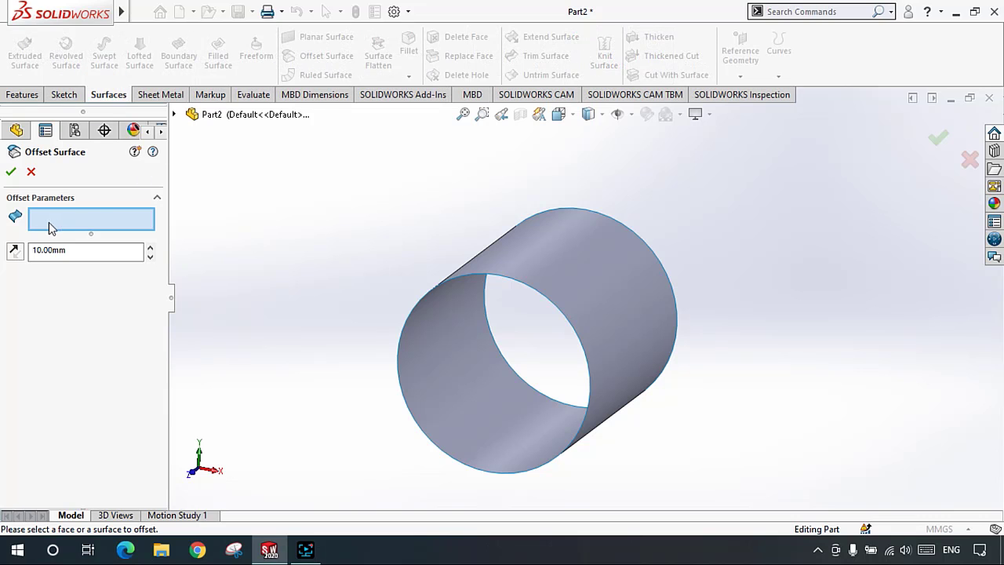
left_click(579, 261)
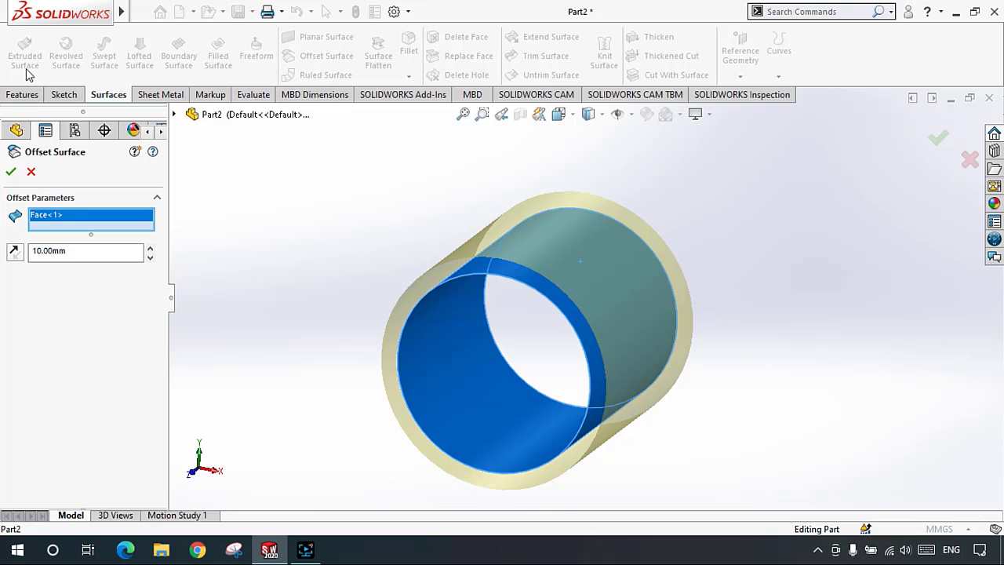
left_click(10, 170)
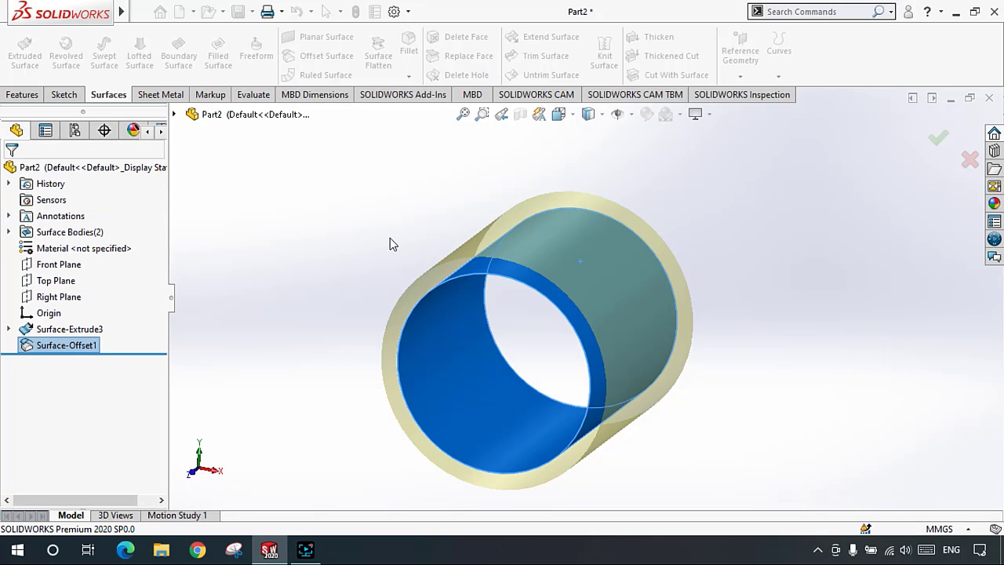
middle_click_drag(569, 316, 523, 373)
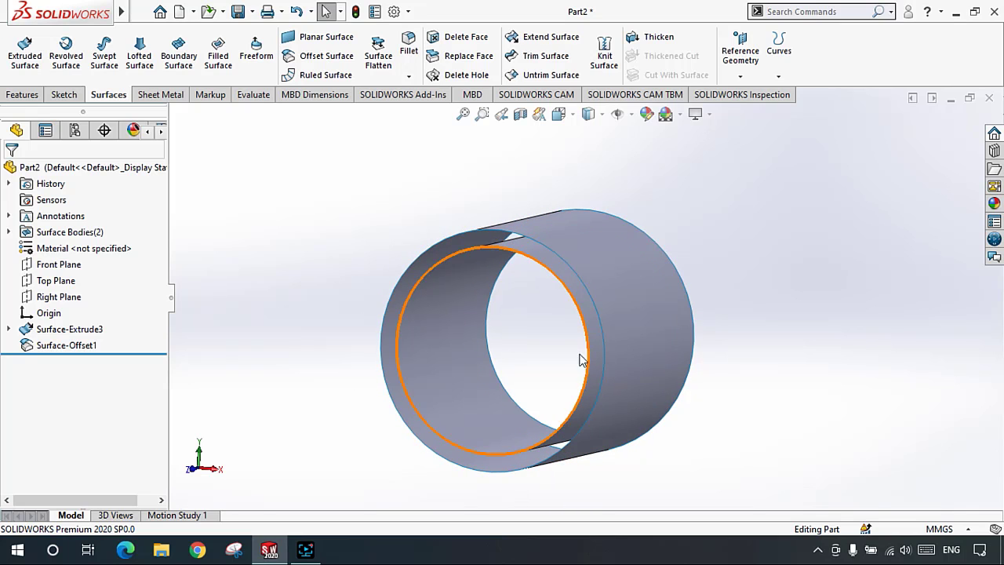
scroll(571, 371, "down", 2)
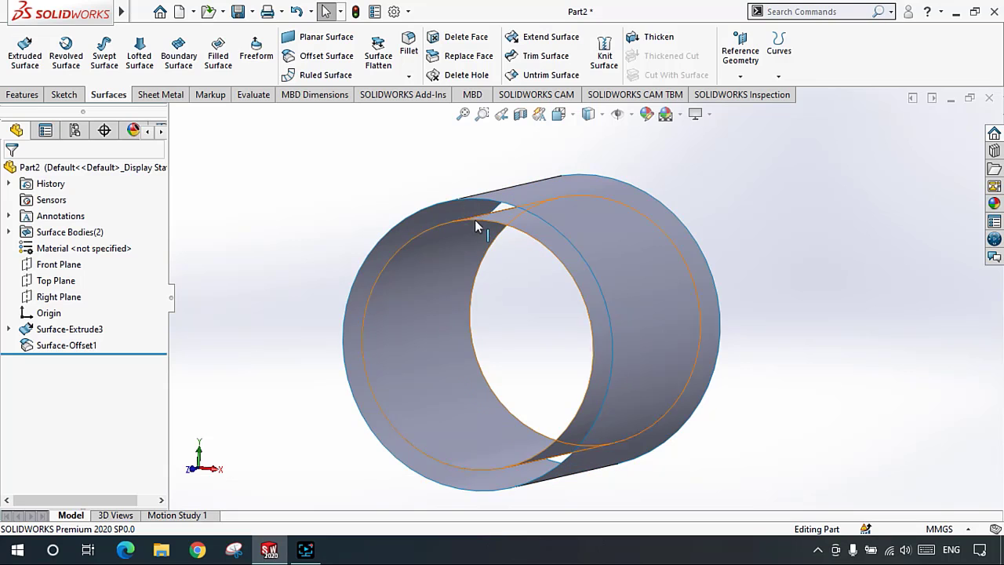
left_click(412, 172)
scroll(548, 305, "up", 2)
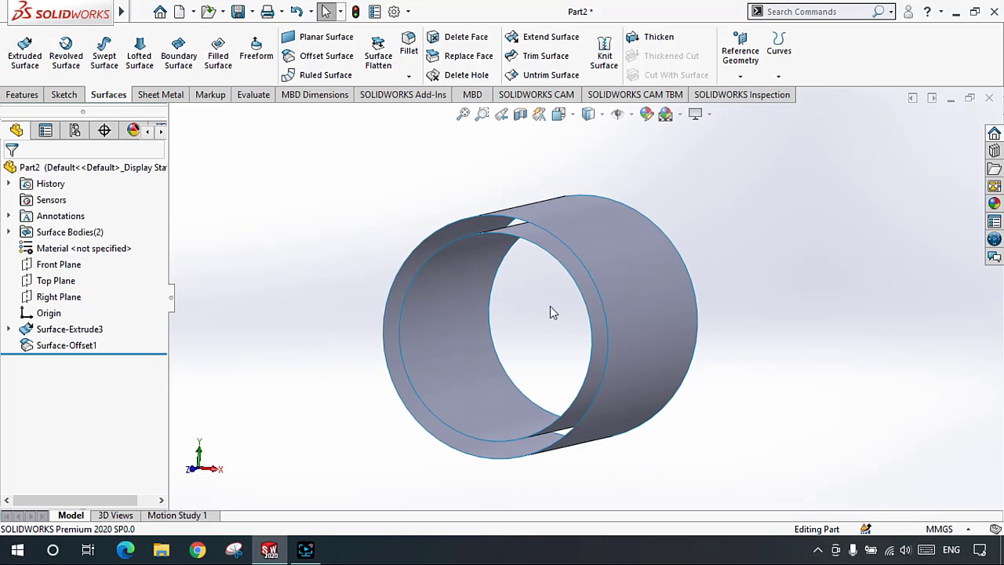
Step: Delete the Surface-Offset1 feature from the part
left_click(69, 345)
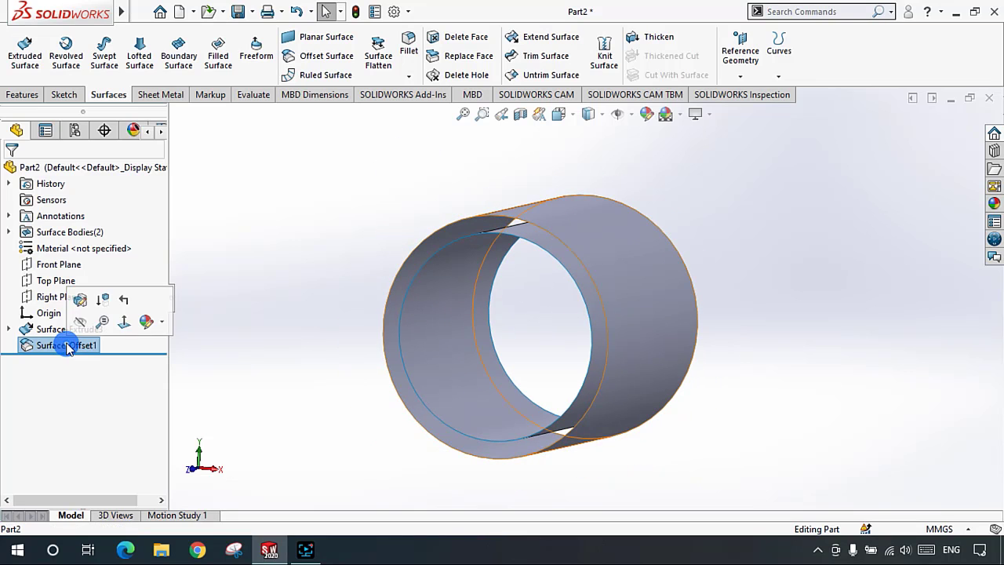
key("Delete")
key("Return")
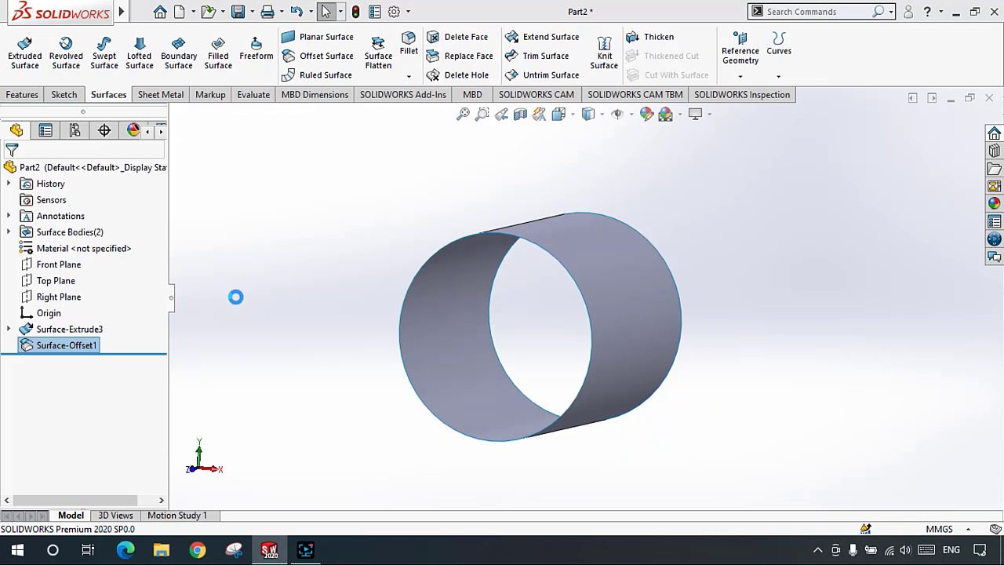
left_click(277, 290)
Step: Examine the extruded cylinder and its open circular end edges from several angles
middle_click_drag(585, 363, 605, 269)
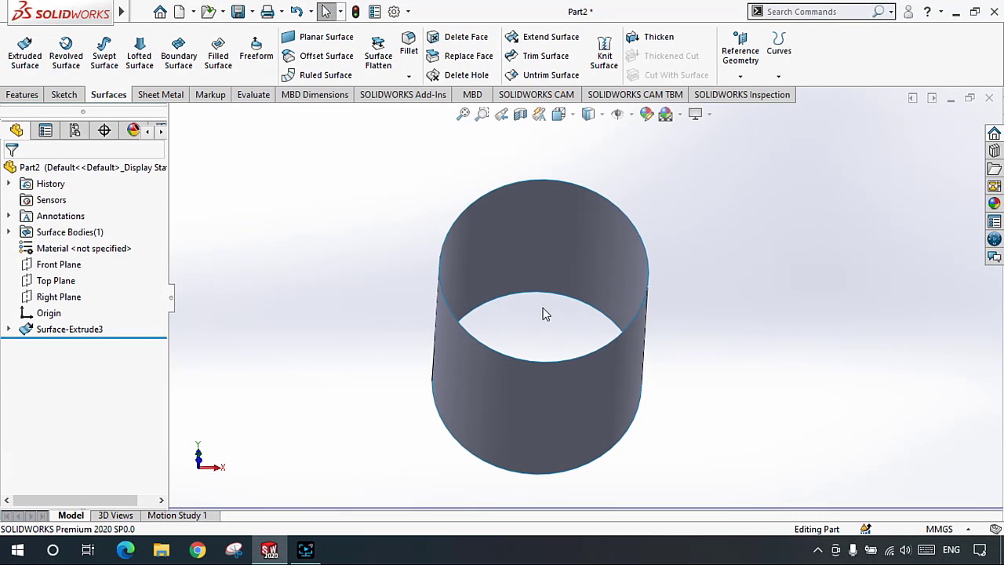
middle_click_drag(487, 326, 464, 314)
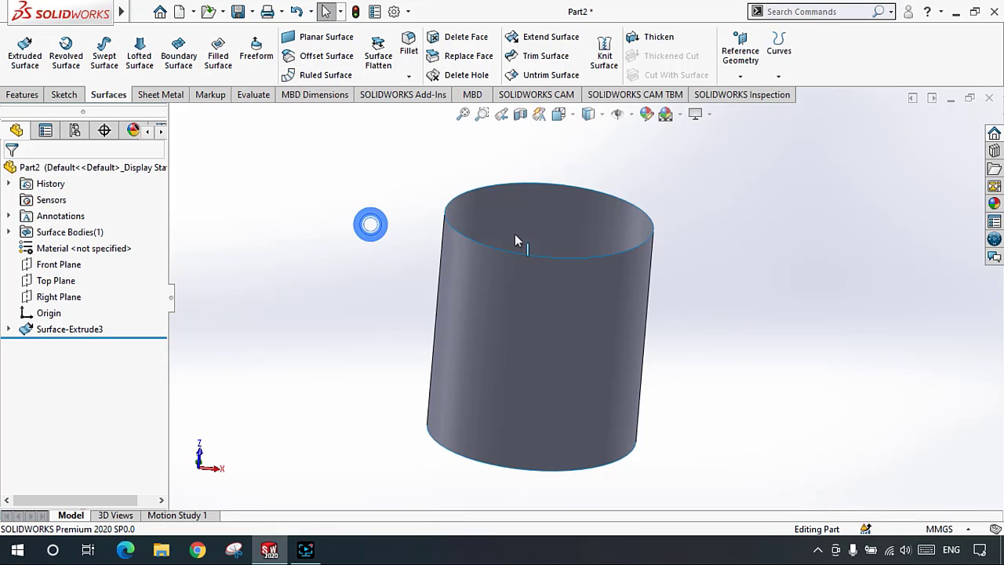
scroll(567, 258, "up", 2)
scroll(620, 278, "down", 5)
middle_click_drag(620, 278, 527, 257)
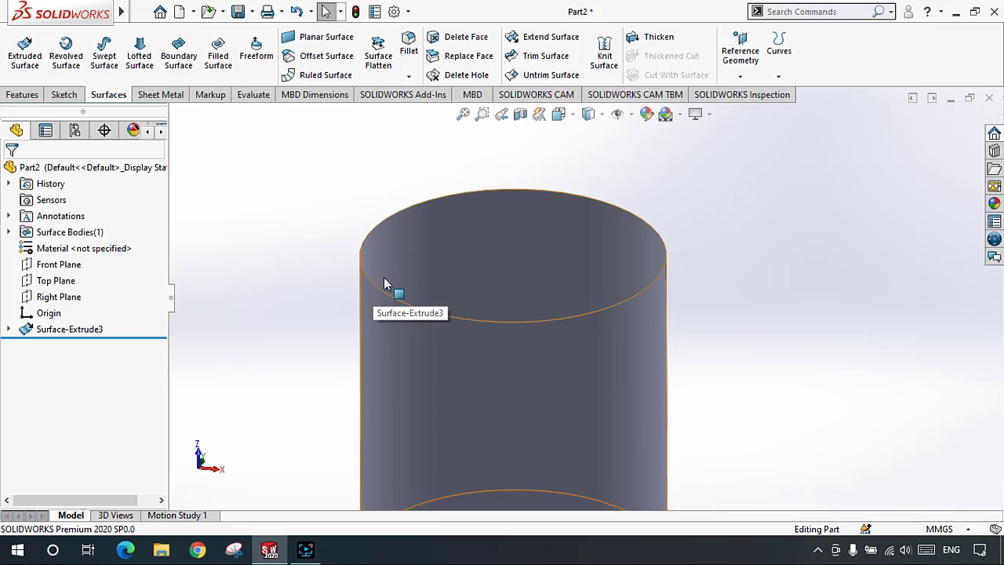
scroll(585, 380, "up", 3)
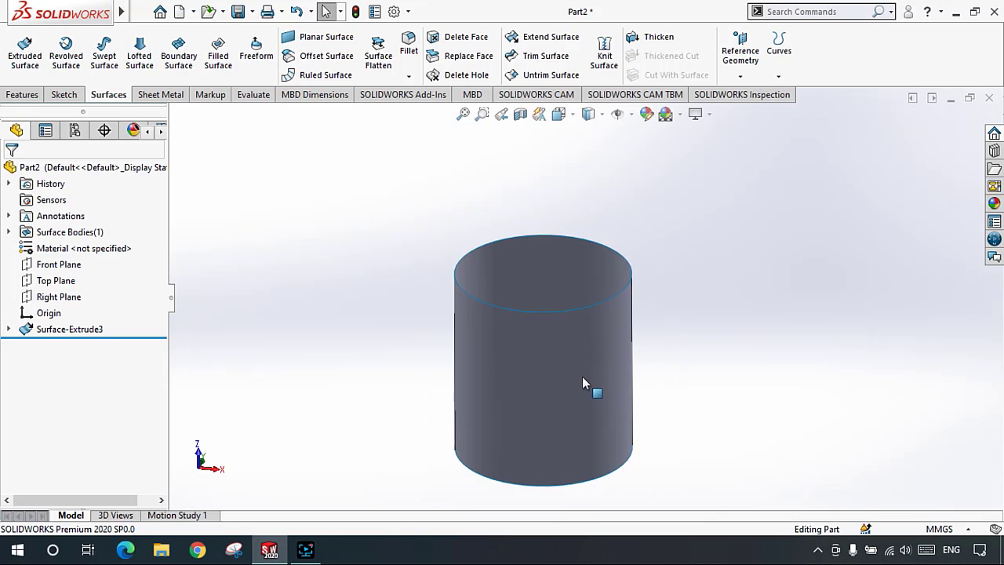
scroll(594, 400, "down", 1)
middle_click_drag(594, 399, 633, 419)
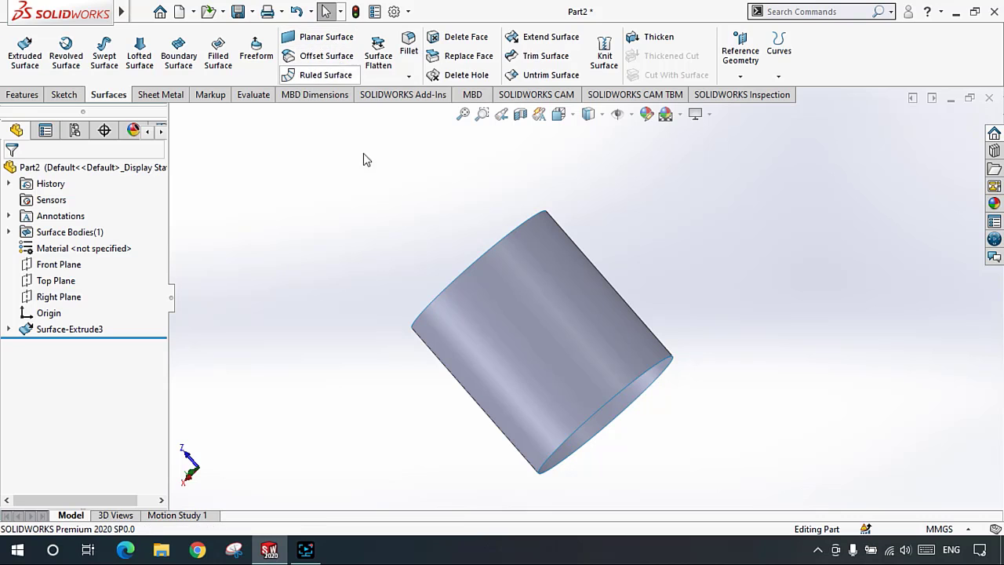
middle_click_drag(381, 204, 631, 266)
scroll(631, 267, "down", 4)
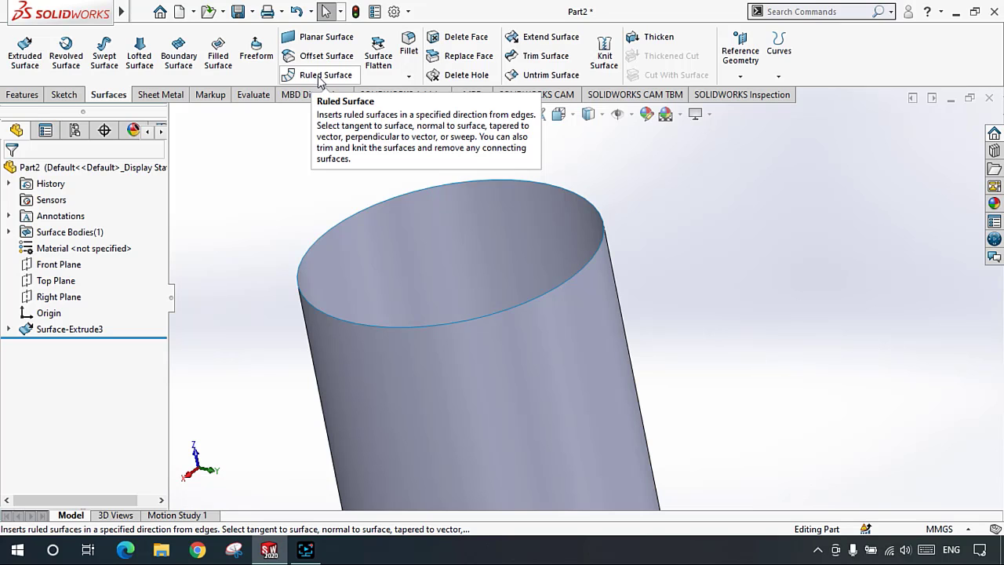
middle_click_drag(306, 213, 327, 210)
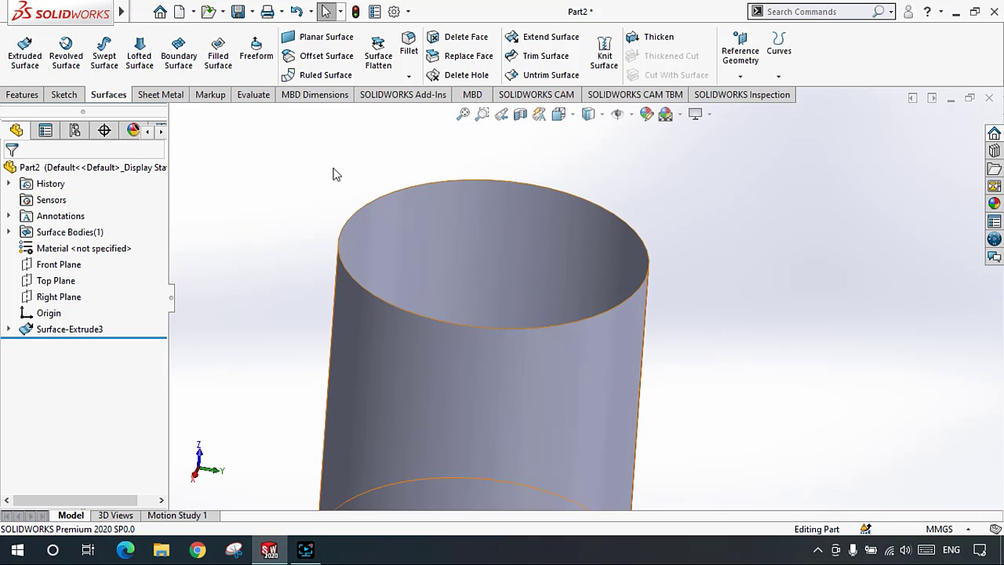
Step: Create a Ruled Surface from the cylinder's upper circular edge, using Normal to Surface with a 10 mm distance
left_click(321, 75)
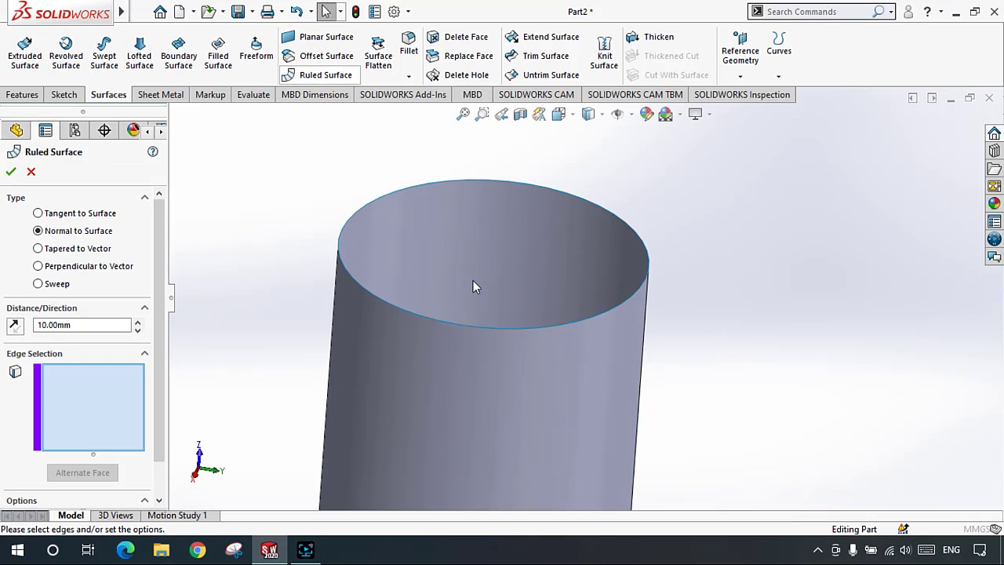
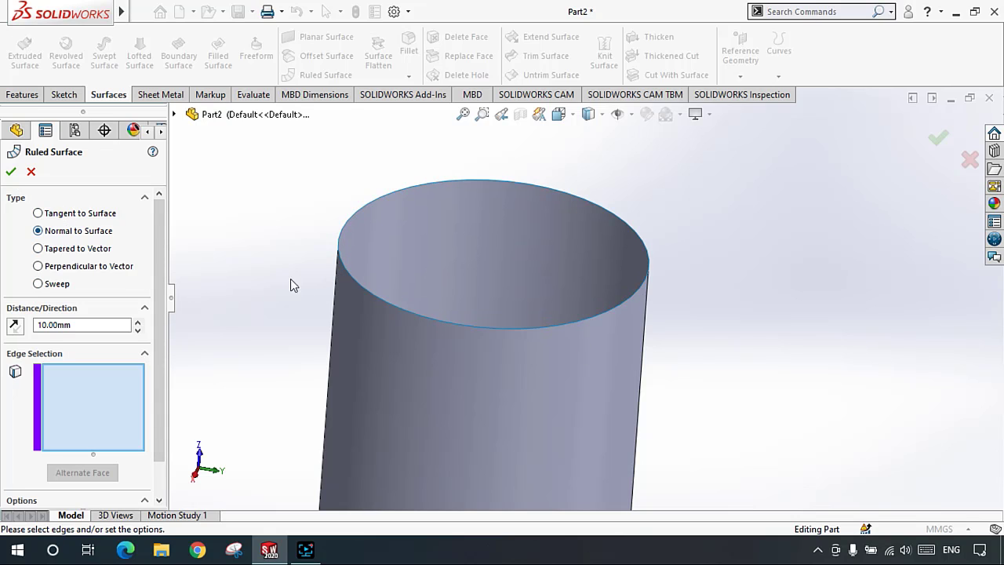
left_click(367, 292)
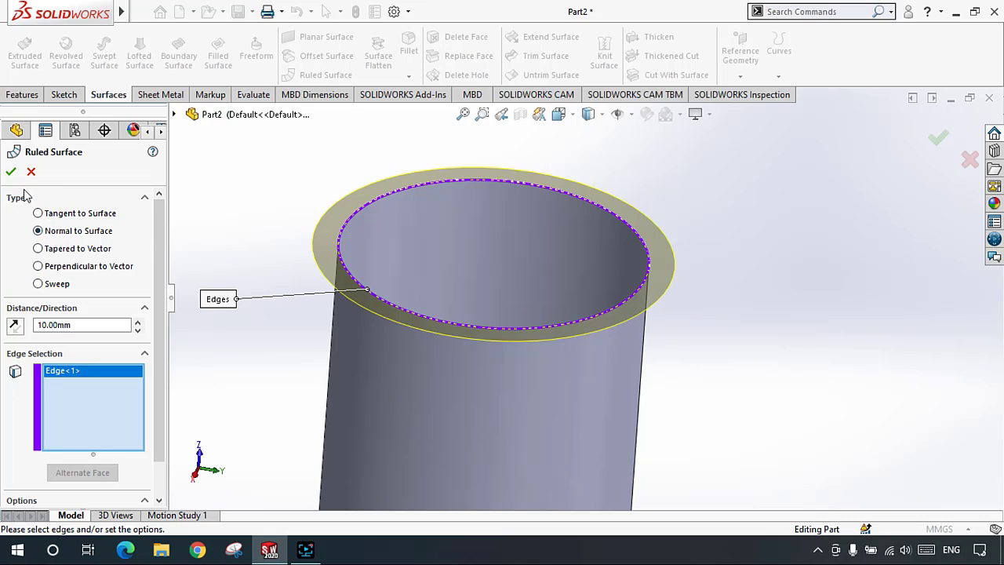
left_click(138, 322)
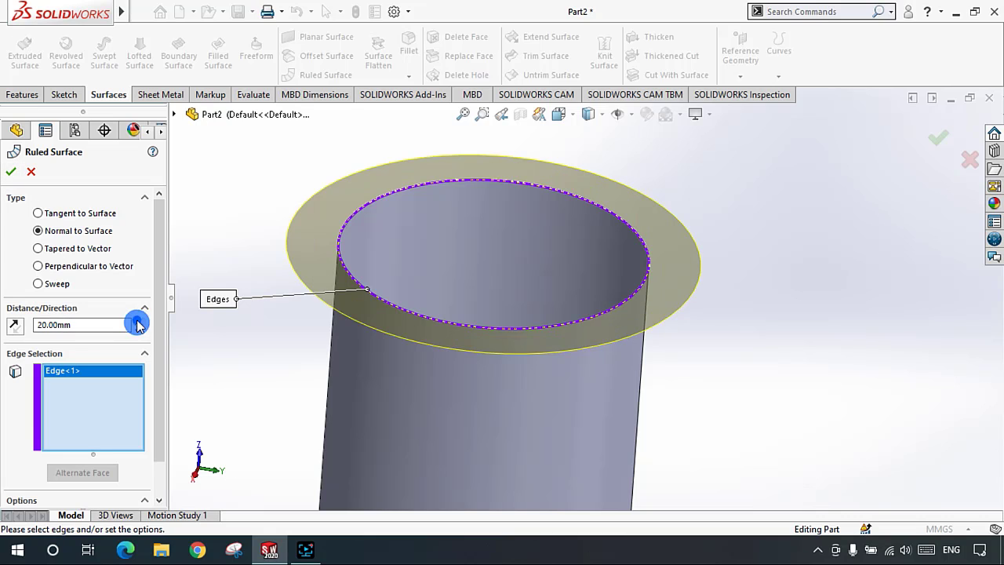
left_click(138, 322)
left_click(138, 321)
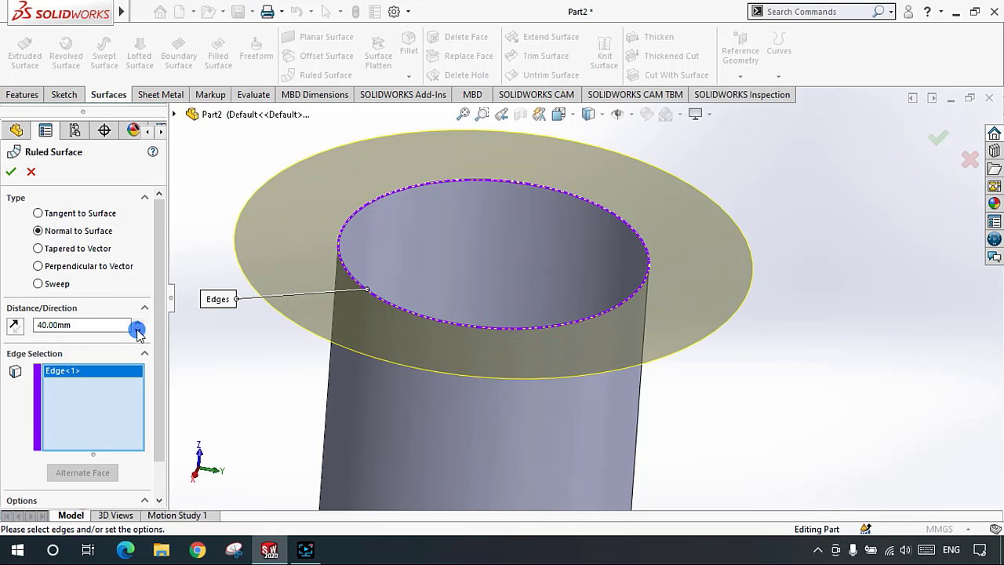
left_click(138, 330)
left_click(138, 330)
left_click(138, 330)
left_click(11, 172)
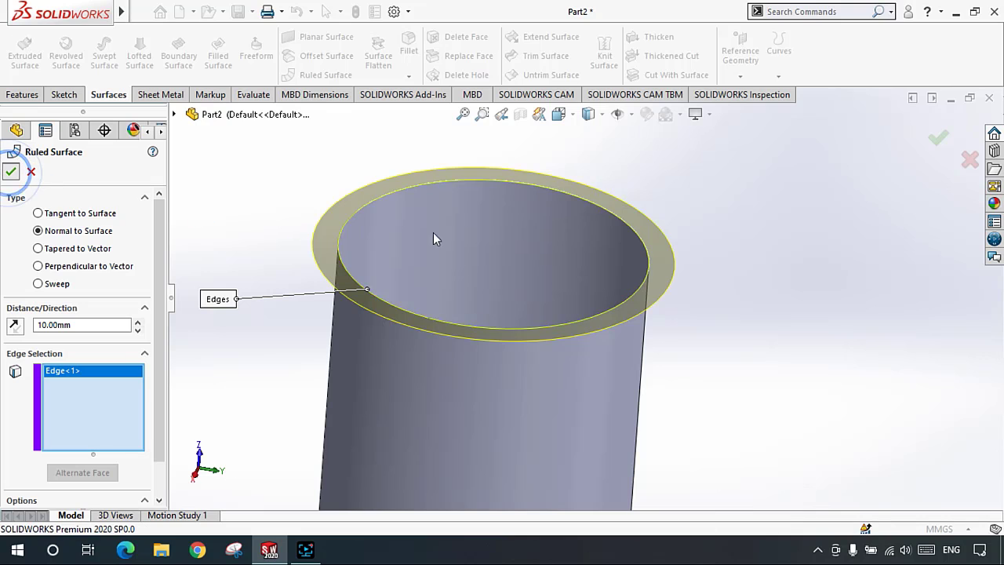
left_click(762, 266)
scroll(422, 206, "up", 2)
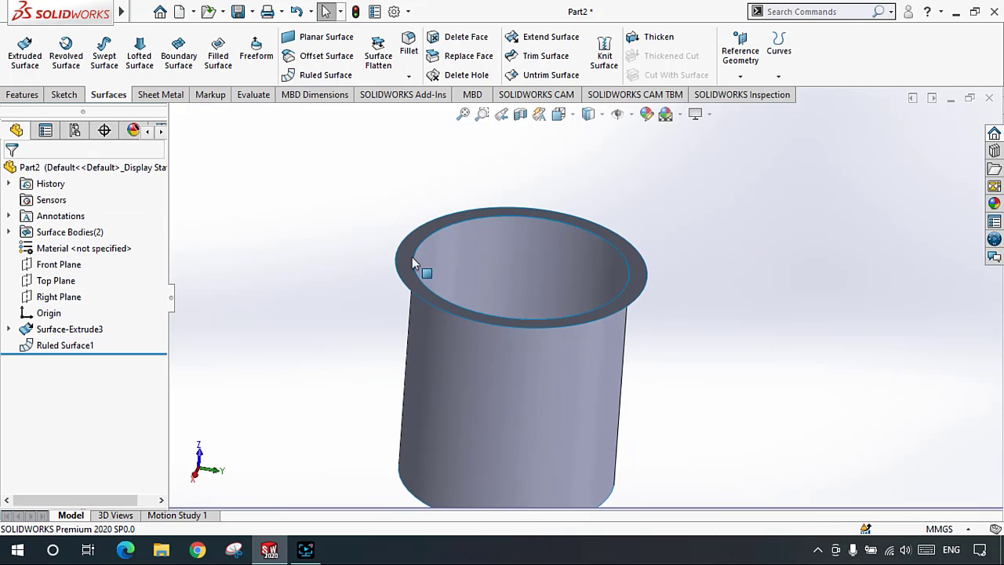
scroll(413, 262, "down", 1)
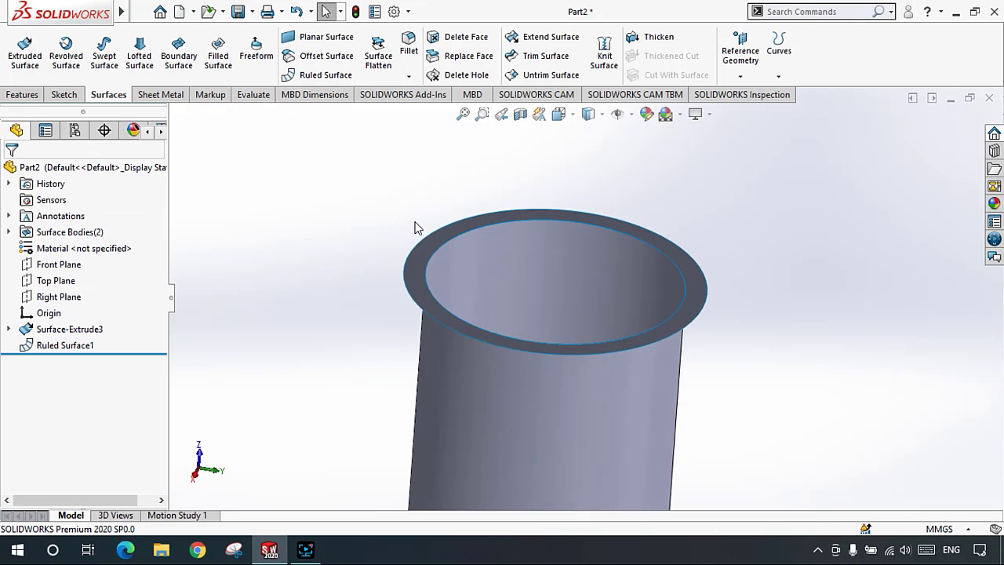
Step: Create a Ruled Surface from the flange's outer circular edge, Normal to Surface, reversed downward with a 5 mm distance
left_click(318, 75)
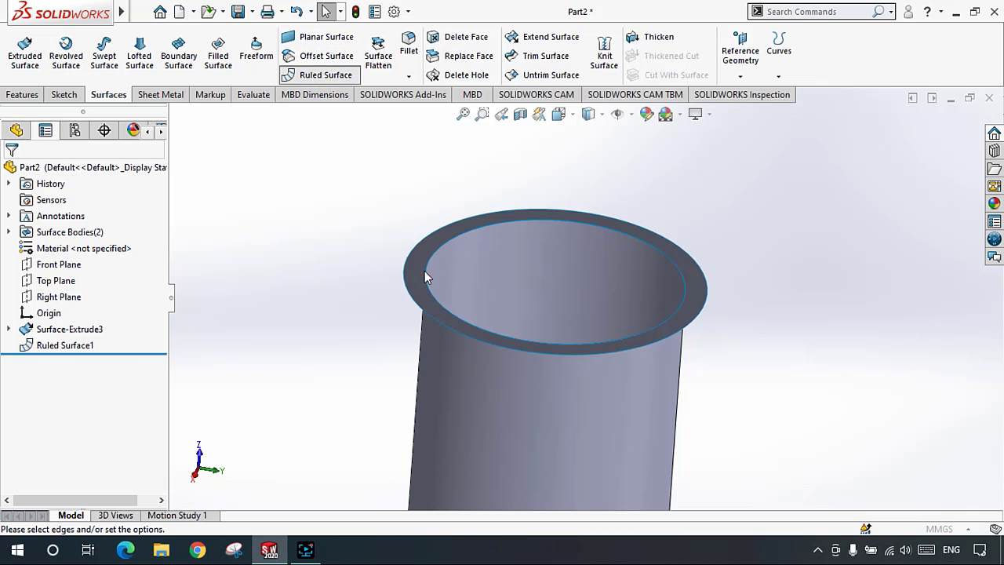
left_click(406, 268)
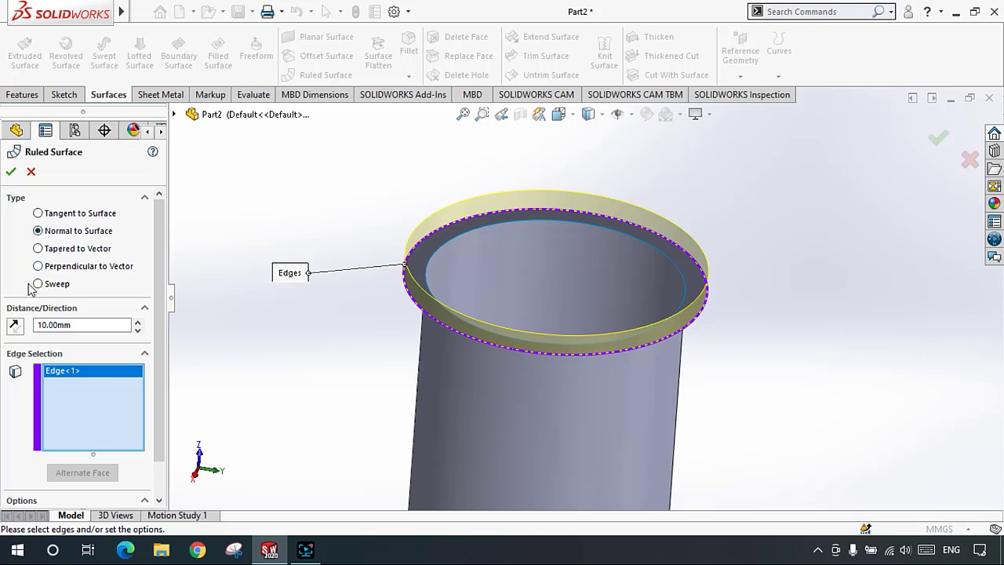
left_click(15, 327)
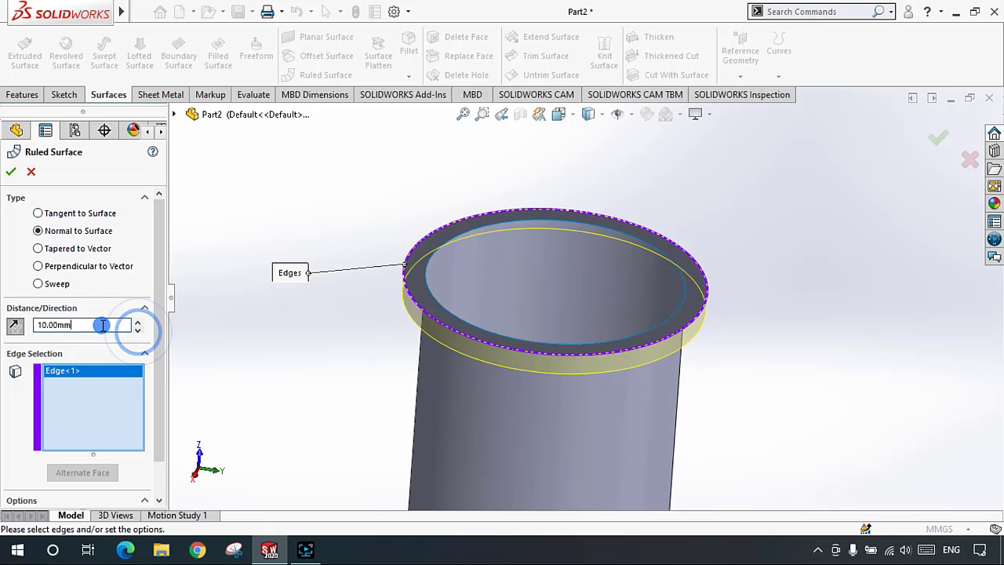
left_click(101, 324)
type("5")
triple_click(102, 325)
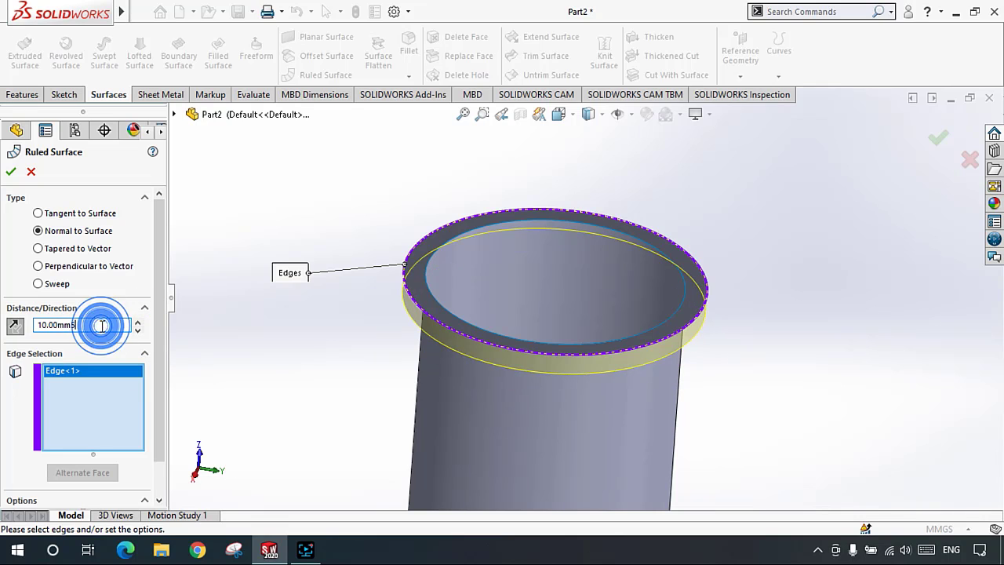
type("5")
left_click(121, 306)
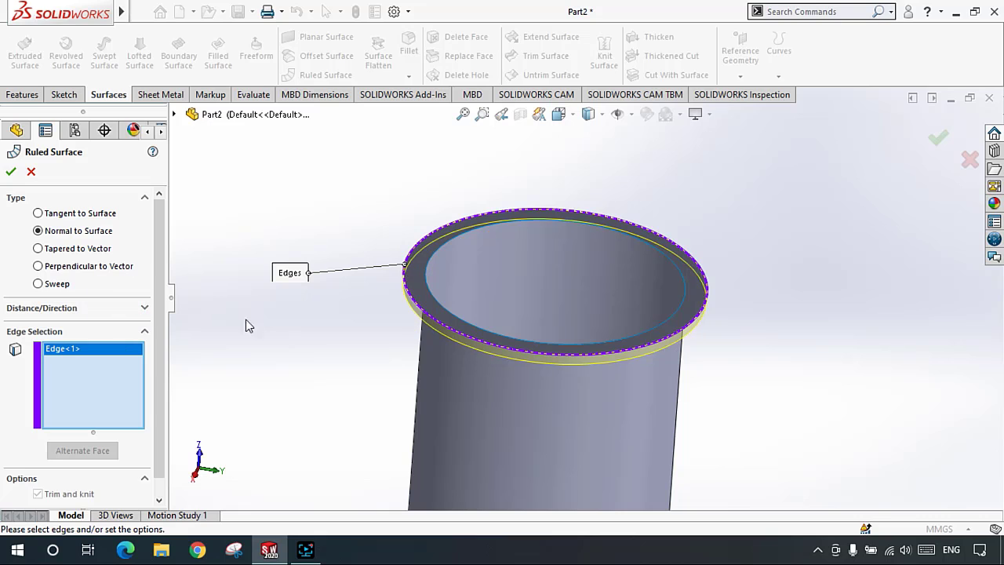
left_click(11, 171)
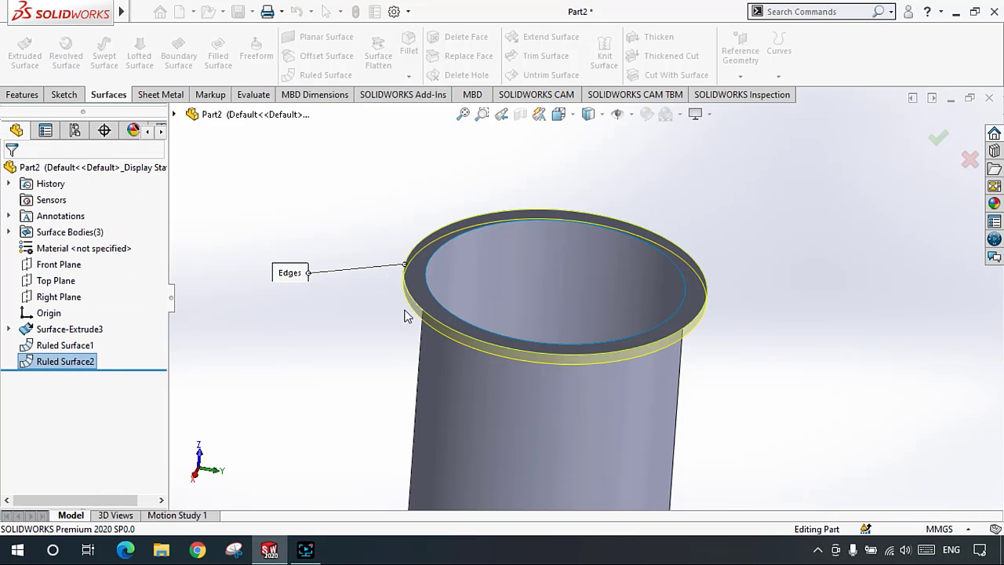
left_click(333, 297)
Step: Create a Ruled Surface from the lip's lower circular edge, Normal to Surface, directed outward with a 25 mm distance
left_click(318, 75)
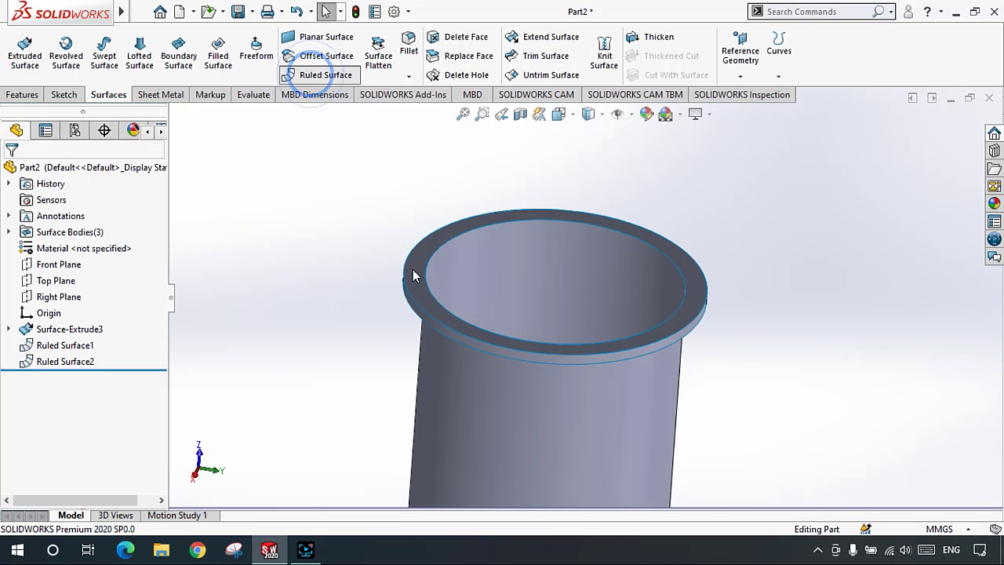
left_click(414, 312)
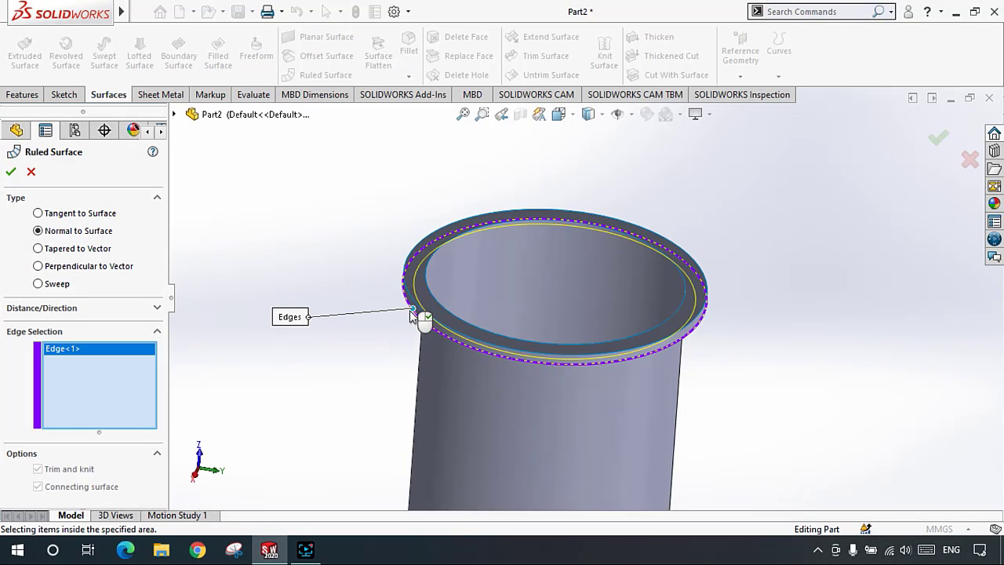
left_click(24, 310)
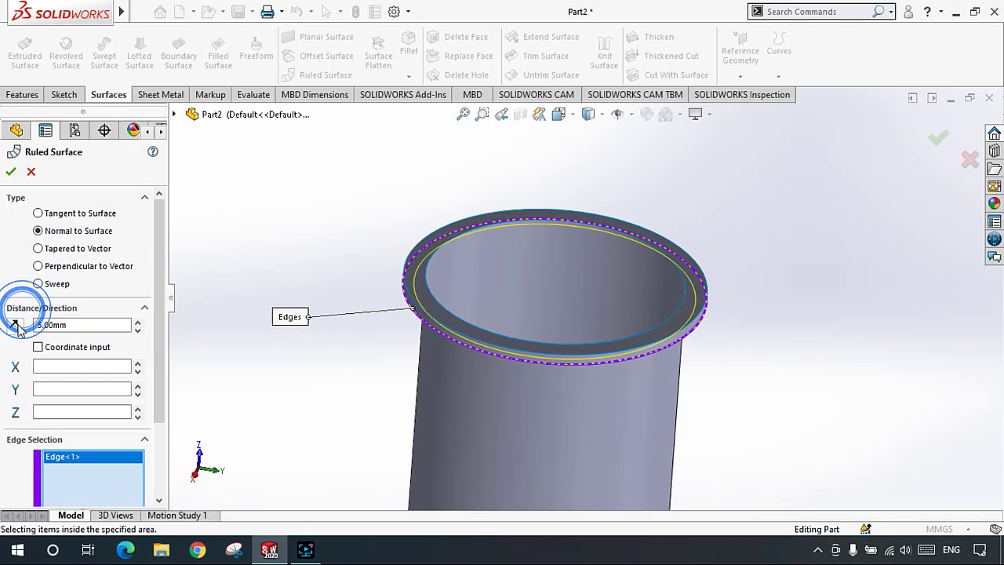
left_click(138, 321)
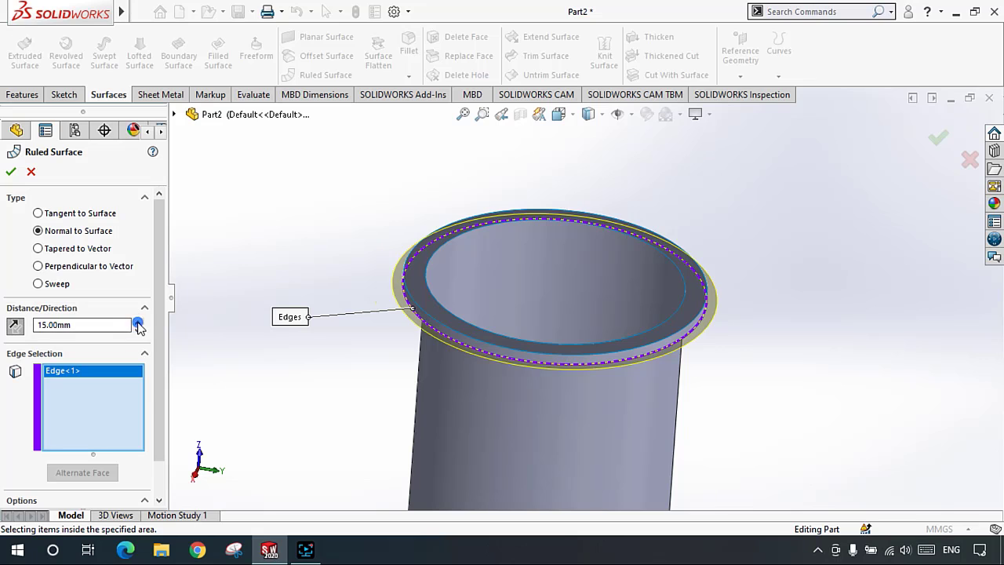
left_click(137, 321)
left_click(10, 171)
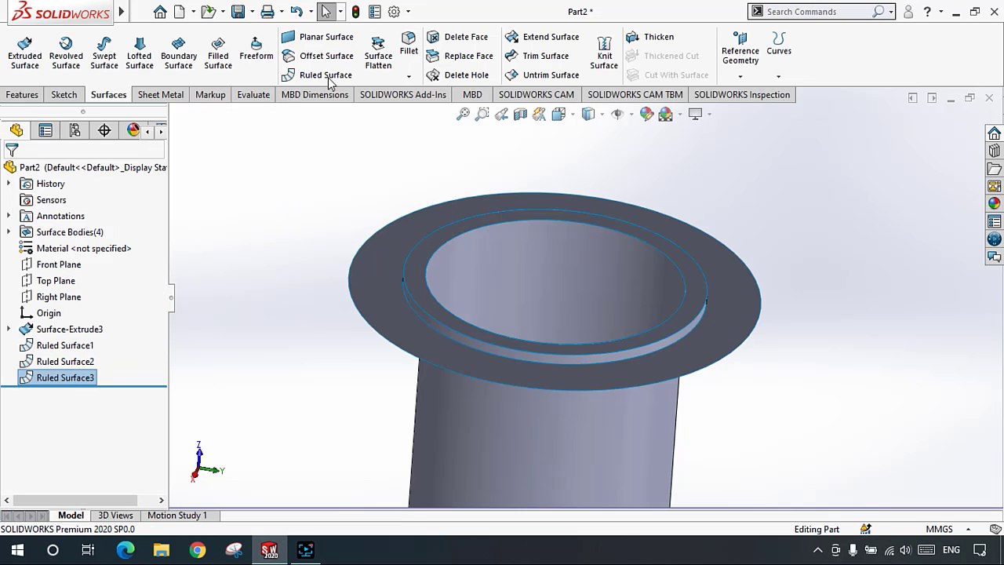
Step: Create an upward Ruled Surface from the wide flange's outer circular edge, using Normal to Surface with a 25 mm distance
left_click(325, 75)
left_click(349, 284)
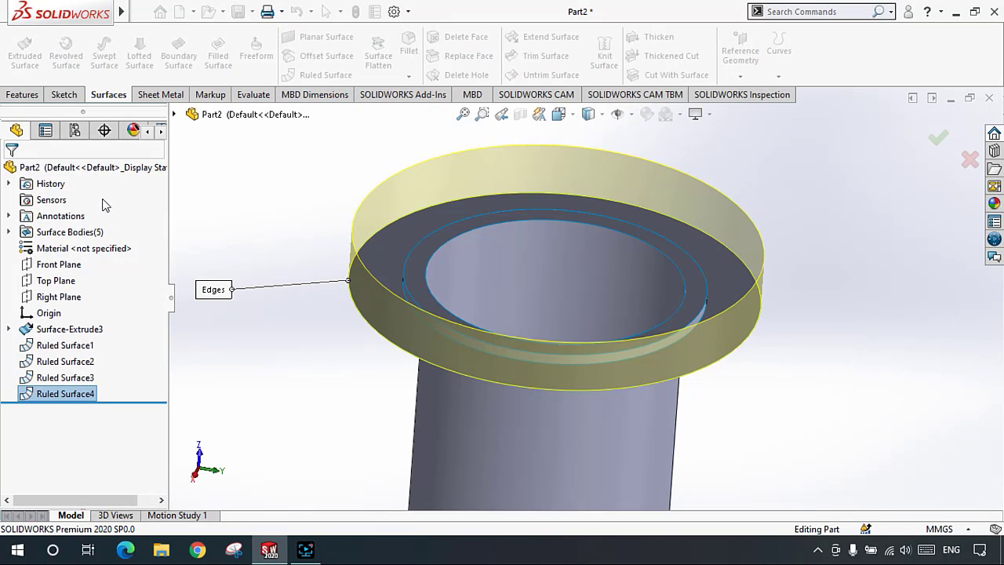
left_click(319, 306)
scroll(574, 381, "up", 3)
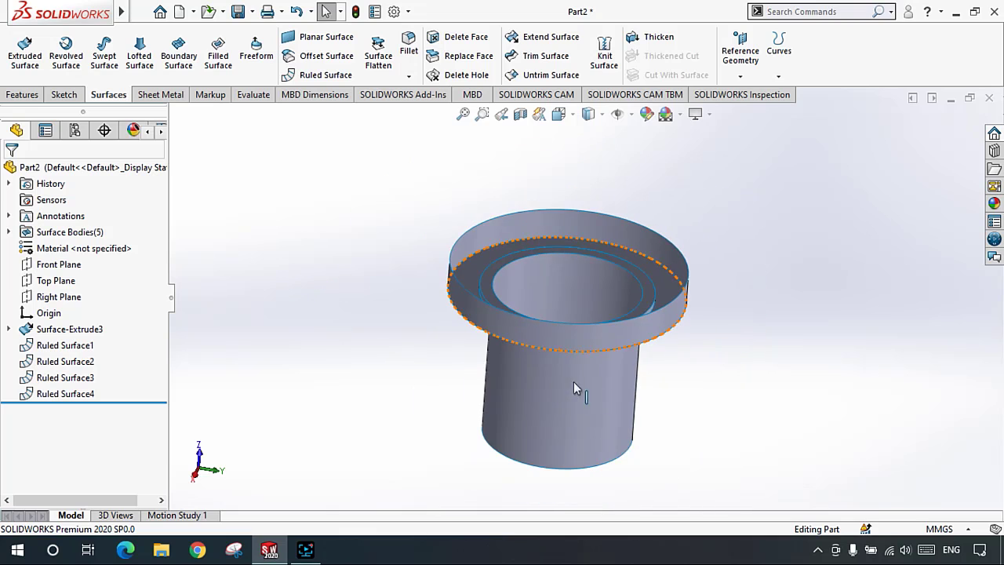
scroll(644, 398, "down", 2)
scroll(655, 290, "up", 2)
scroll(660, 291, "down", 1)
scroll(666, 271, "up", 3)
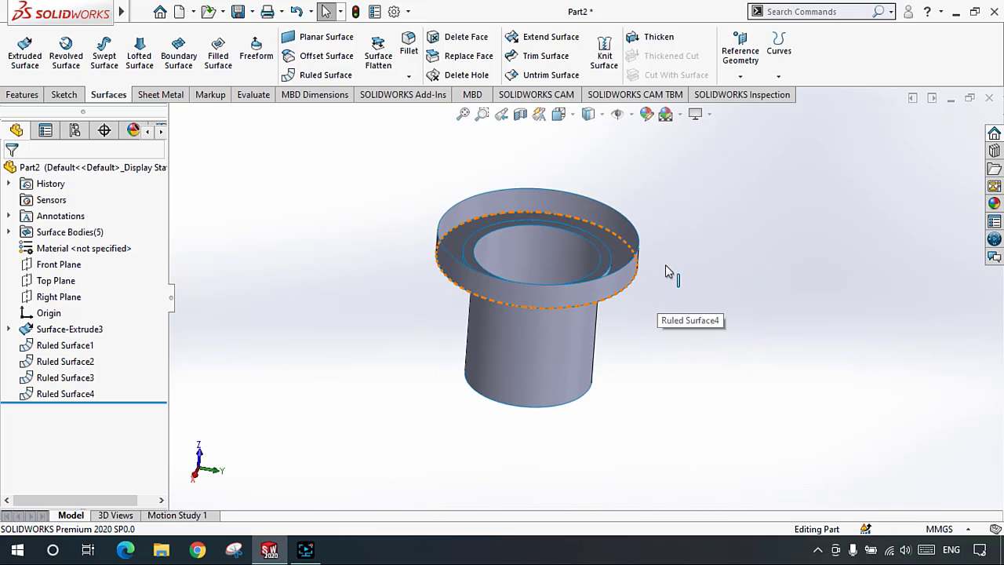
scroll(717, 253, "down", 3)
scroll(531, 319, "up", 1)
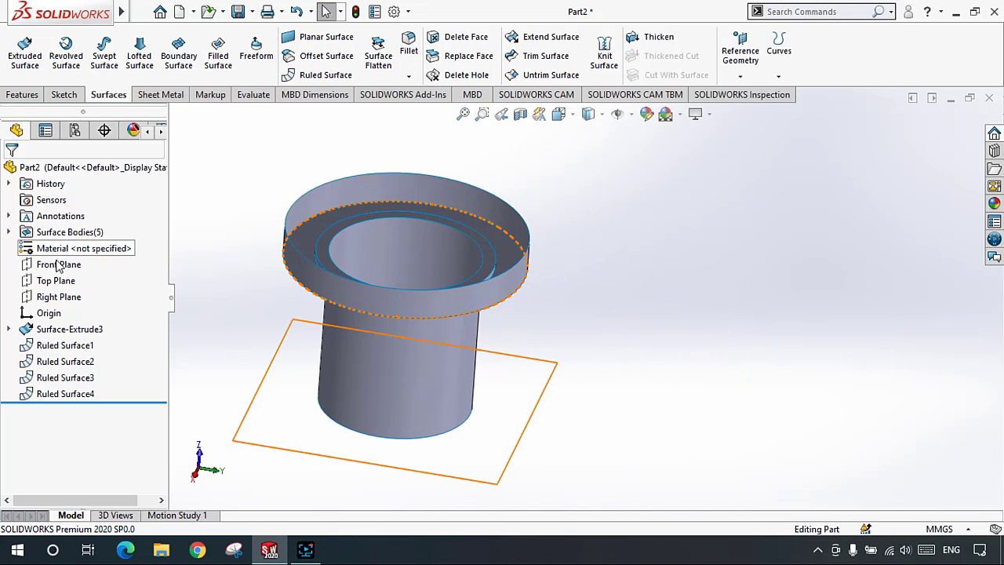
Step: Sketch a center rectangle of about 99 by 162 mm on the Front Plane, beside the cylinder
left_click(43, 264)
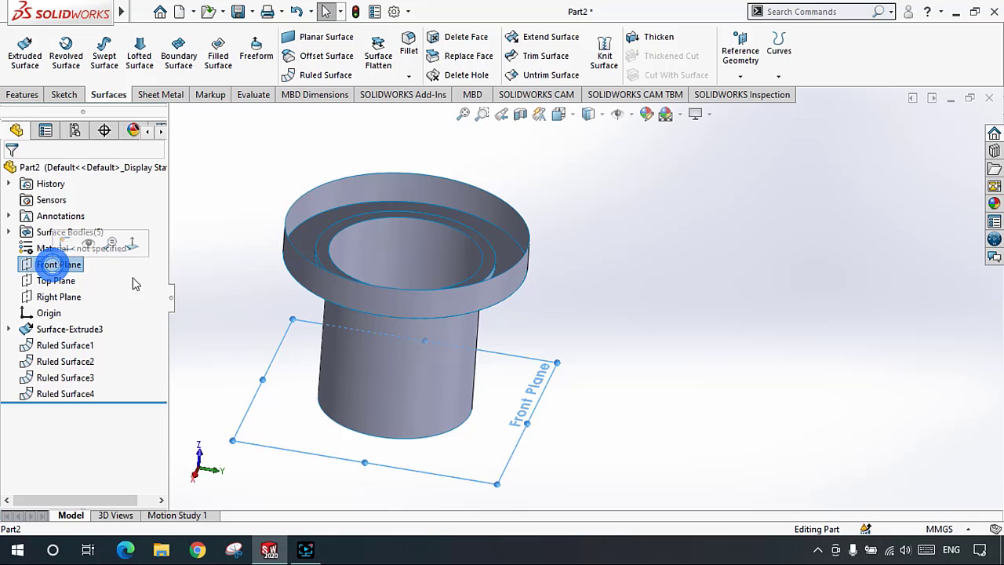
left_click(63, 94)
left_click(20, 49)
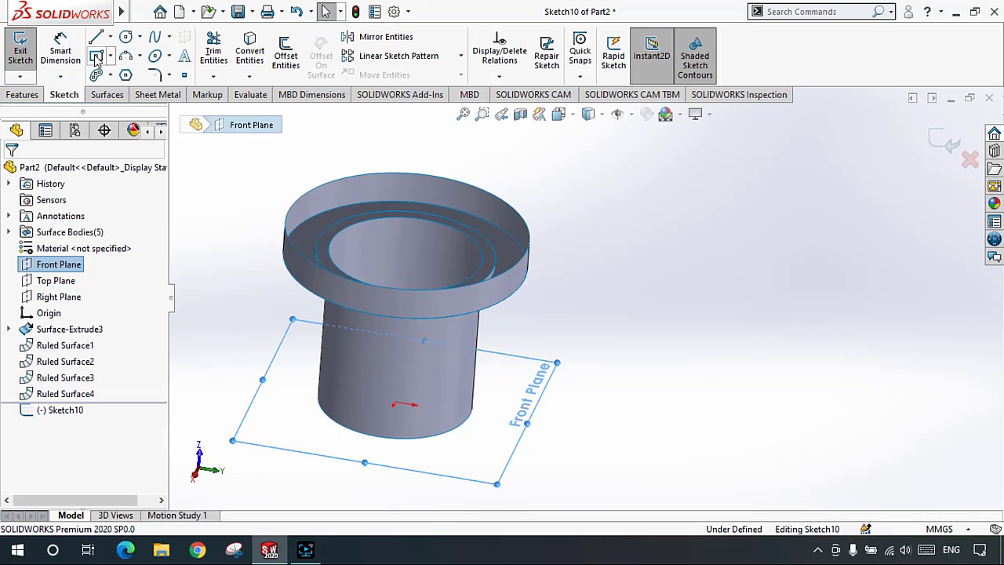
left_click(96, 56)
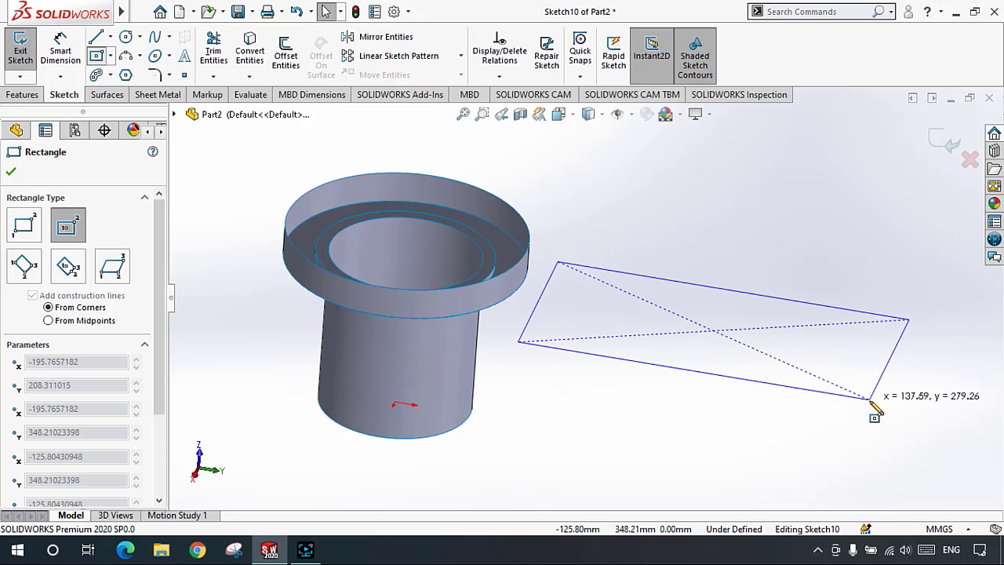
left_click(801, 376)
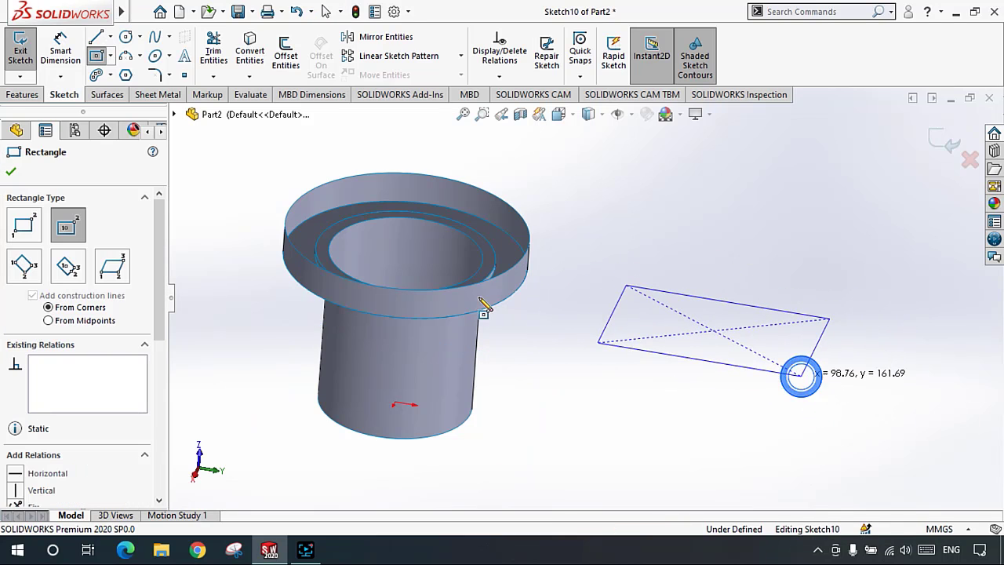
left_click(11, 171)
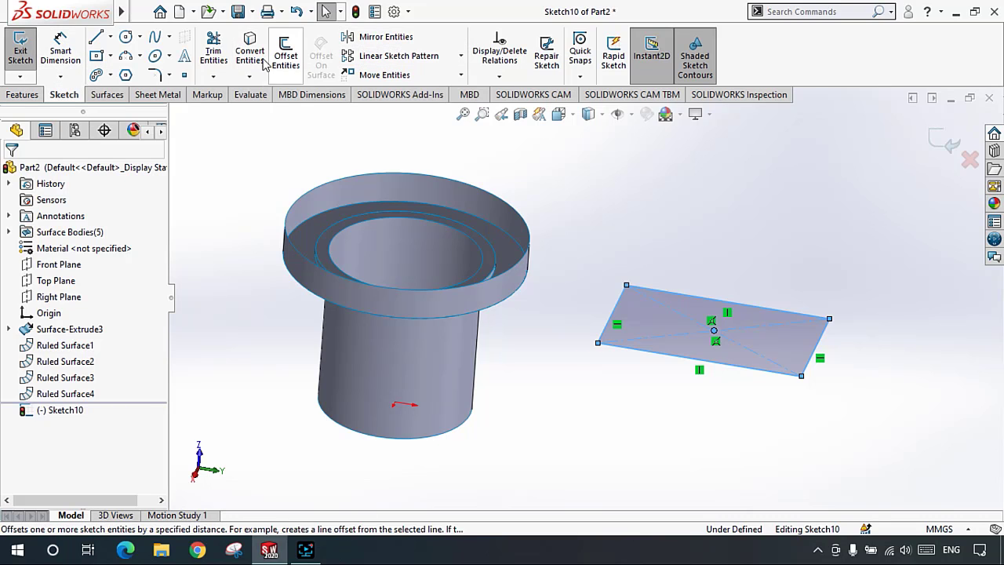
Step: Extrude the rectangle upward from the sketch plane as an uncapped Blind surface with a reduced depth
left_click(107, 94)
left_click(24, 48)
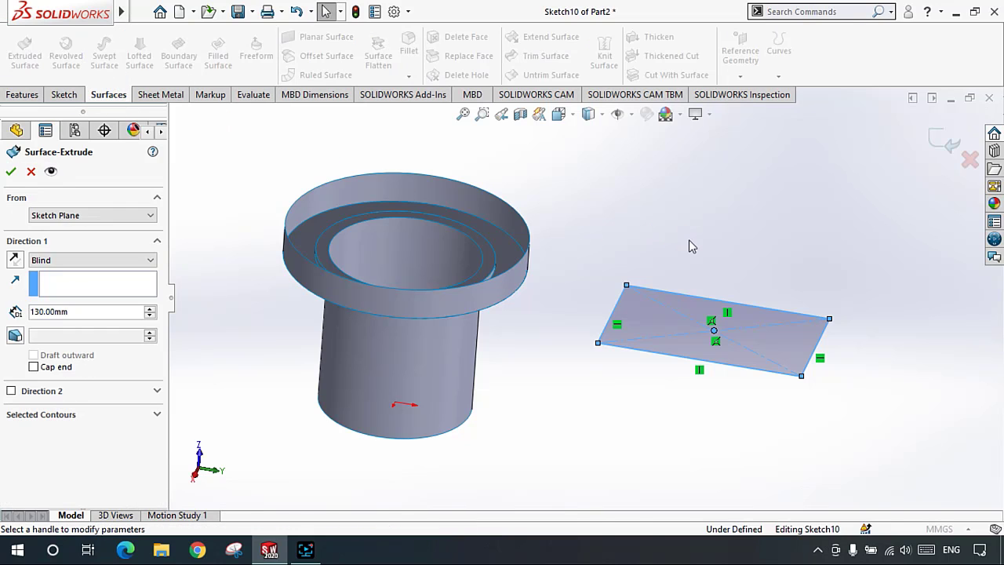
left_click(149, 314)
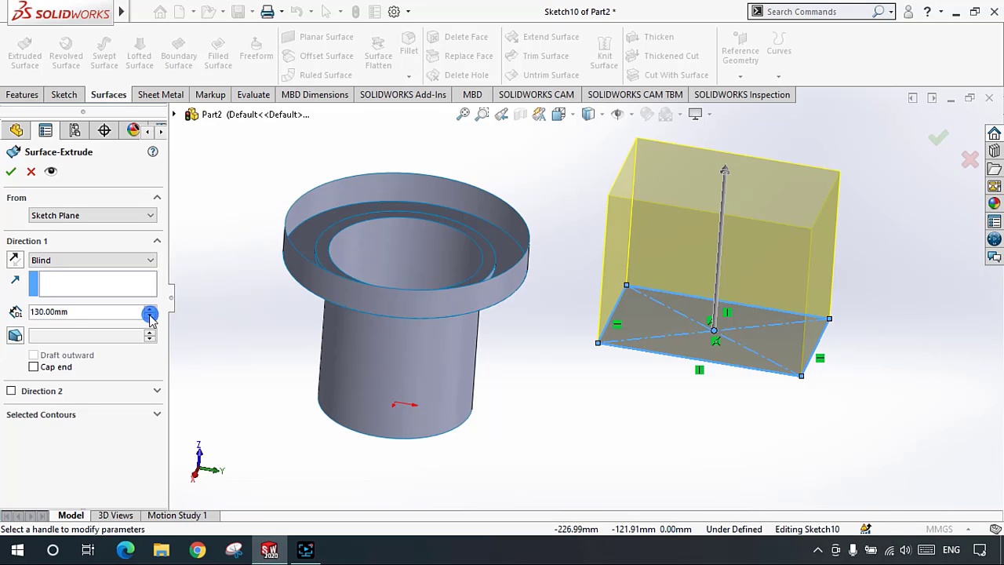
left_click(11, 171)
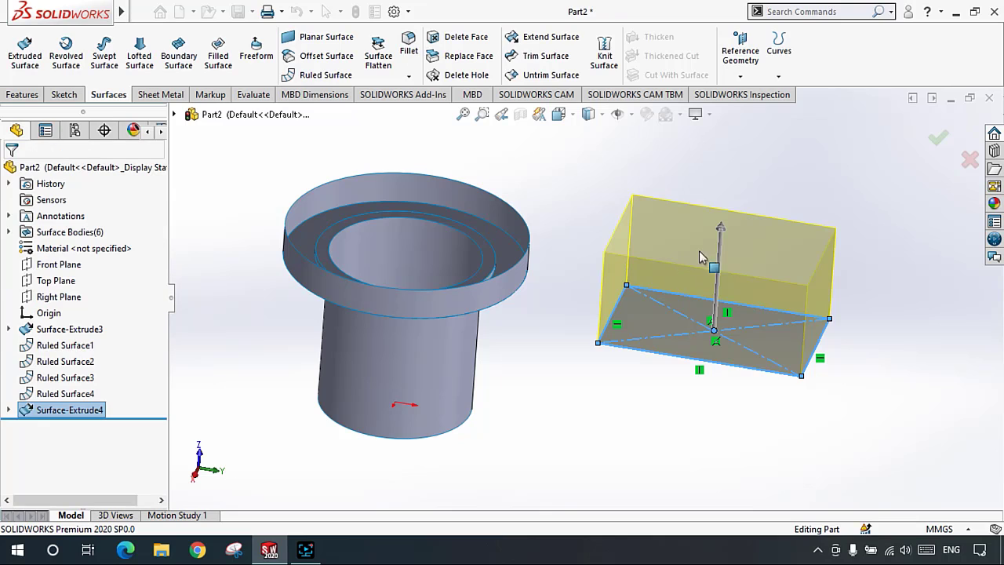
Step: Set up a Ruled Surface on all four upper edges of the rectangular box, Normal to Surface with a 25 mm distance
scroll(678, 228, "down", 3)
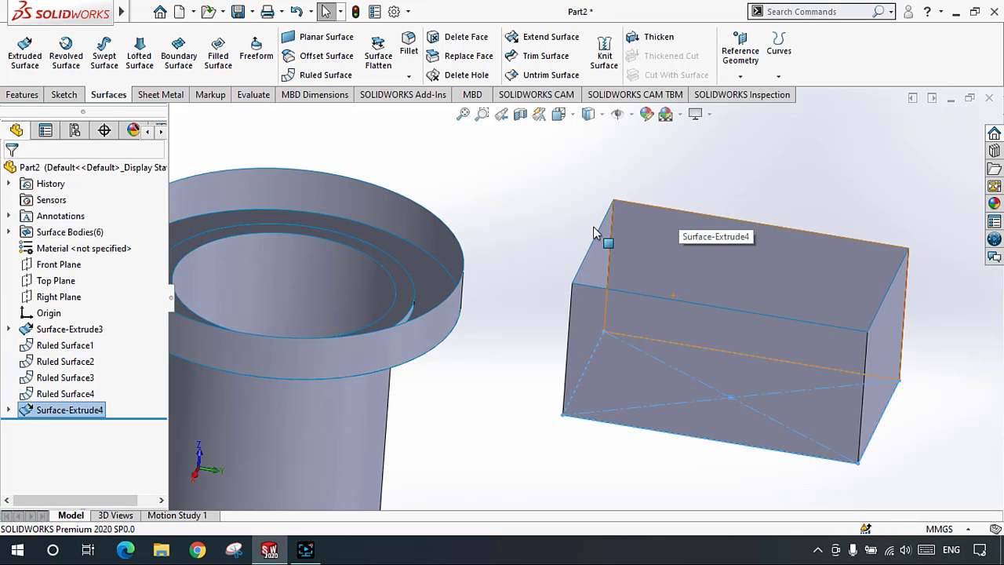
scroll(671, 239, "down", 3)
left_click(317, 74)
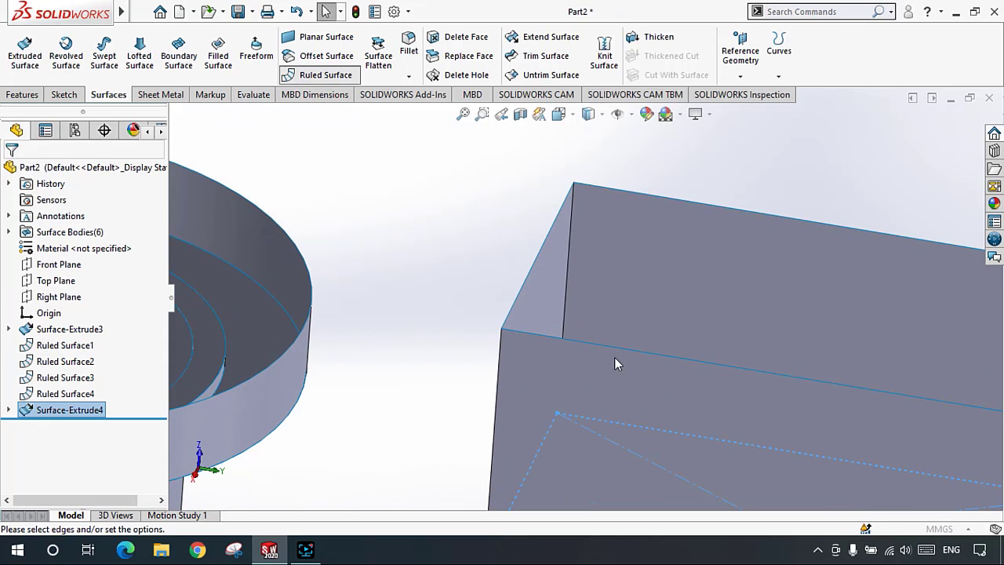
left_click(606, 346)
left_click(521, 288)
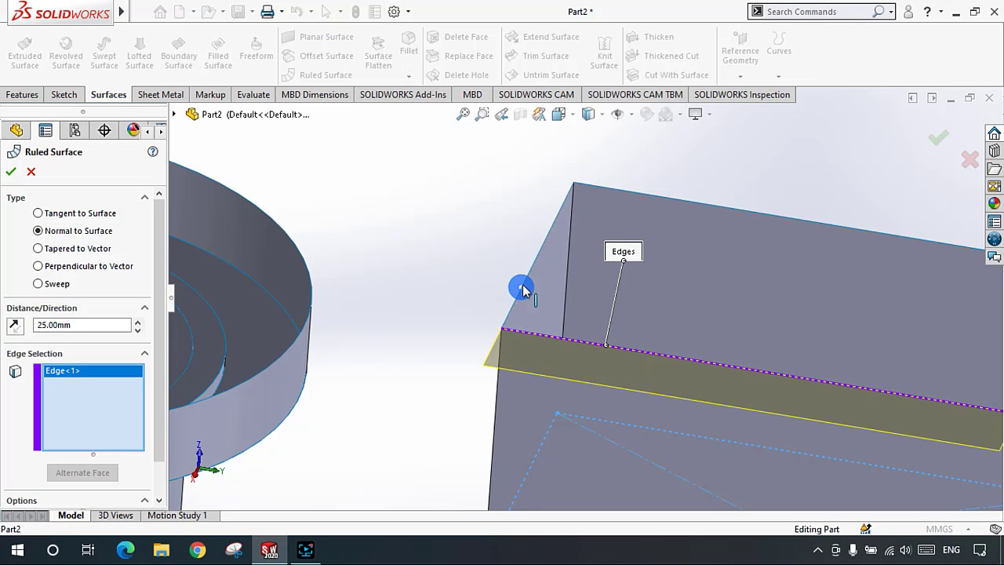
left_click(690, 202)
scroll(798, 294, "up", 3)
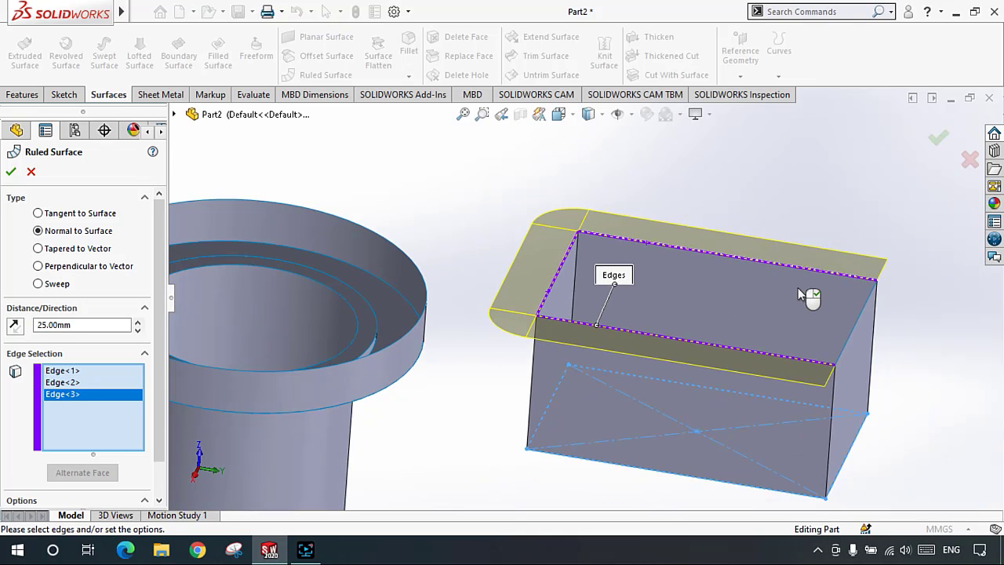
scroll(797, 287, "down", 3)
left_click(838, 334)
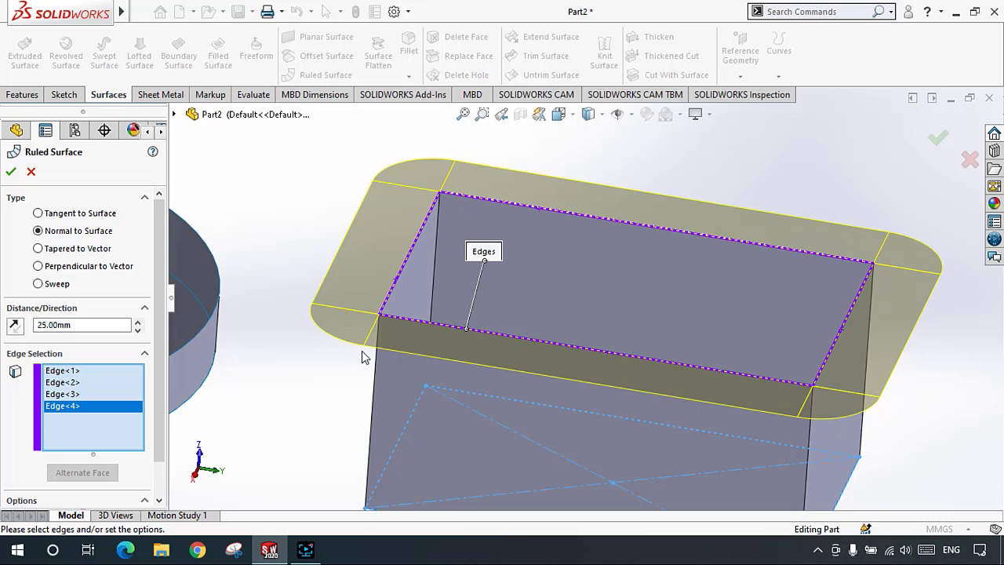
Step: Examine the flange preview and its rounded corners around the box opening from several angles, and accept the Ruled Surface
middle_click_drag(416, 311, 345, 404)
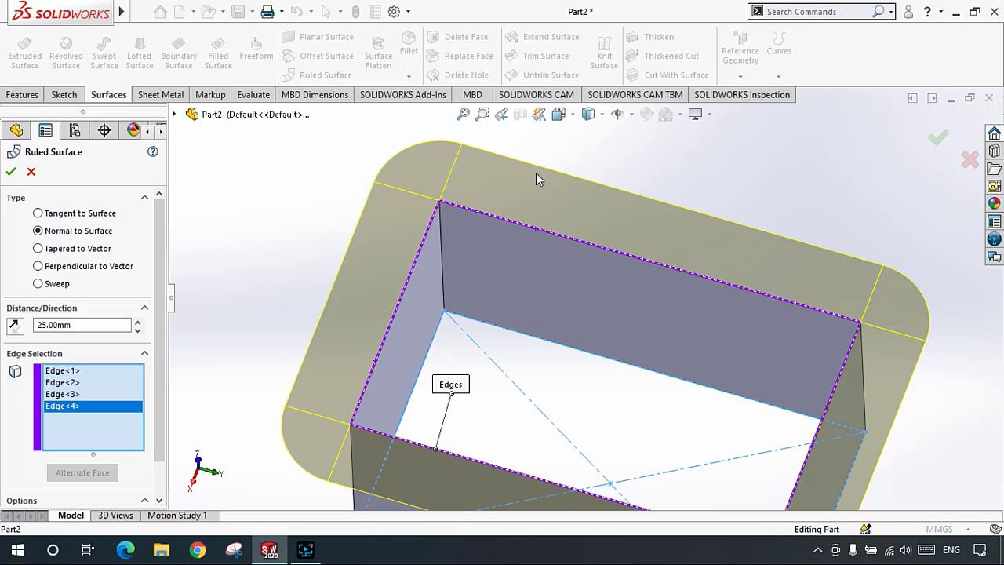
scroll(588, 298, "up", 3)
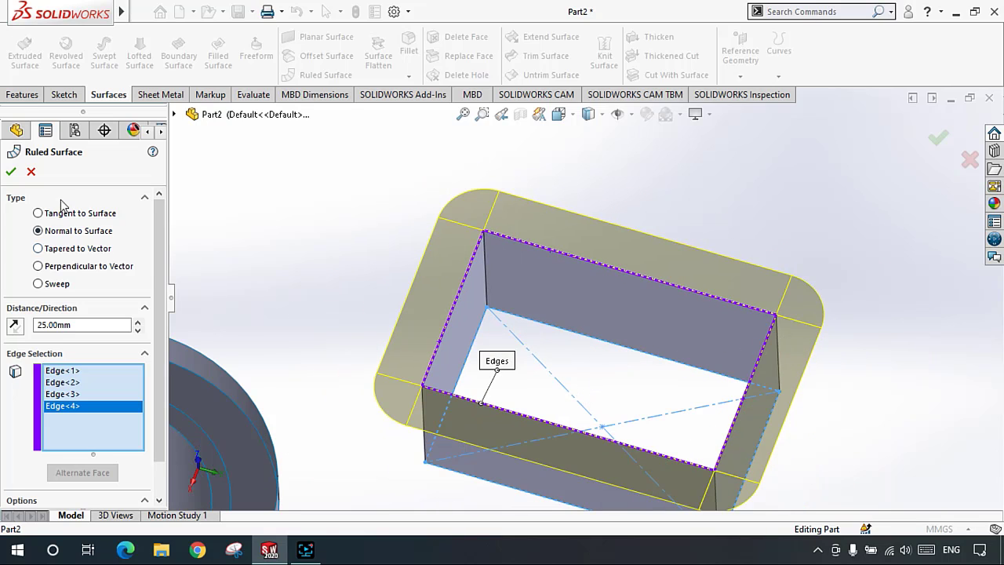
middle_click_drag(566, 303, 437, 298)
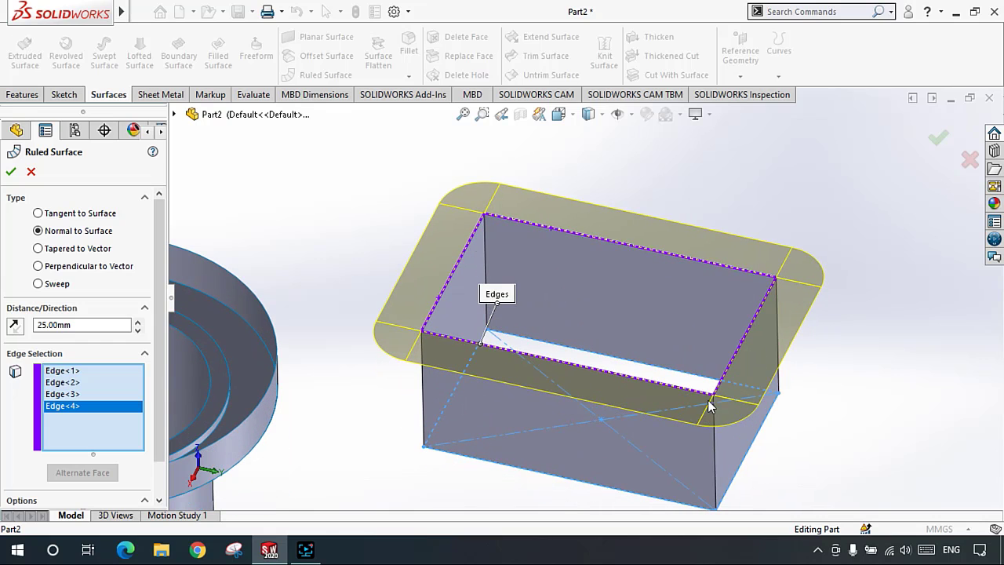
middle_click_drag(708, 406, 700, 354)
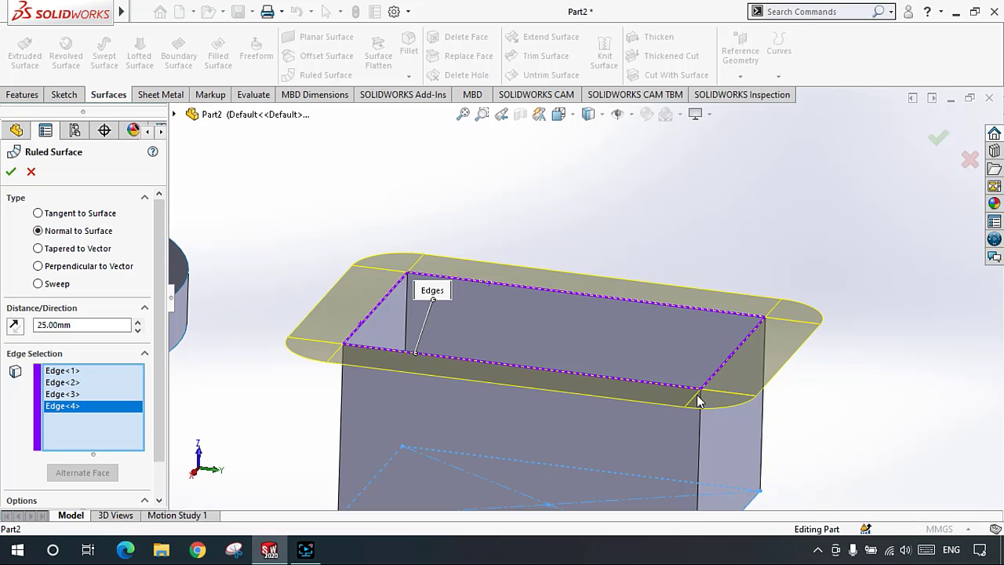
left_click(11, 173)
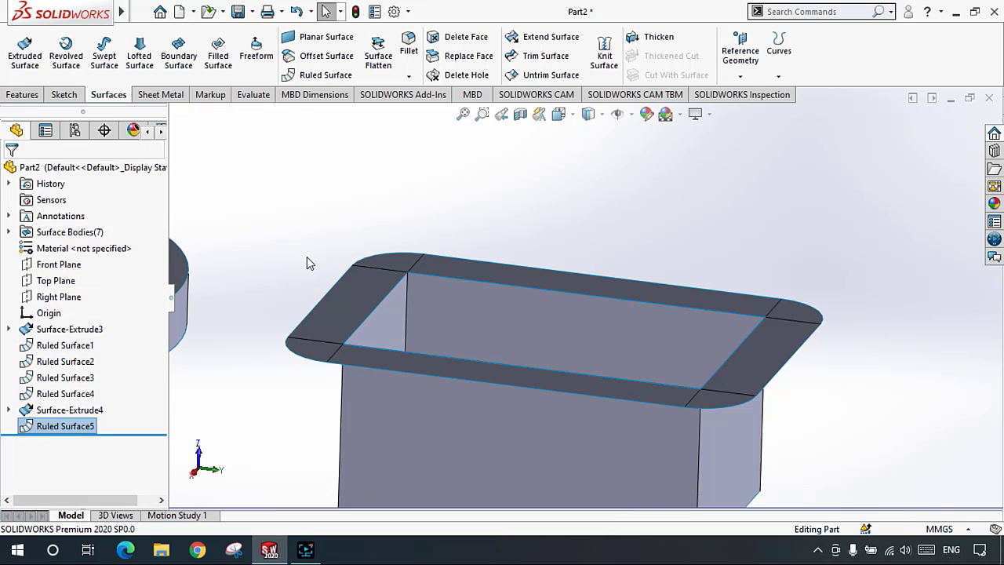
scroll(307, 256, "up", 2)
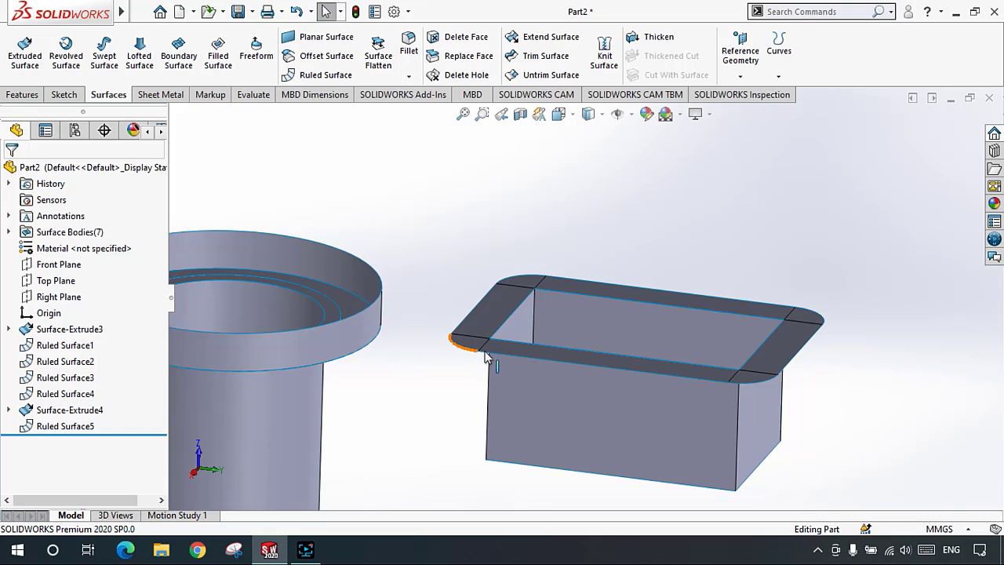
middle_click_drag(493, 354, 503, 373)
scroll(522, 345, "down", 2)
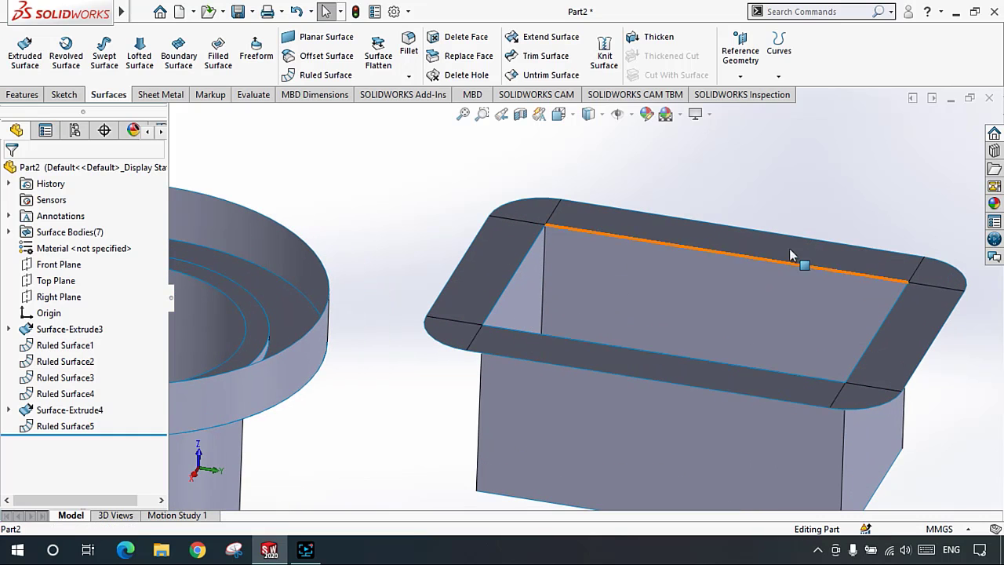
Step: Start a 25 mm Ruled Surface on one rounded outer corner edge of the box flange, trying the Tangent to Surface type
scroll(663, 320, "up", 2)
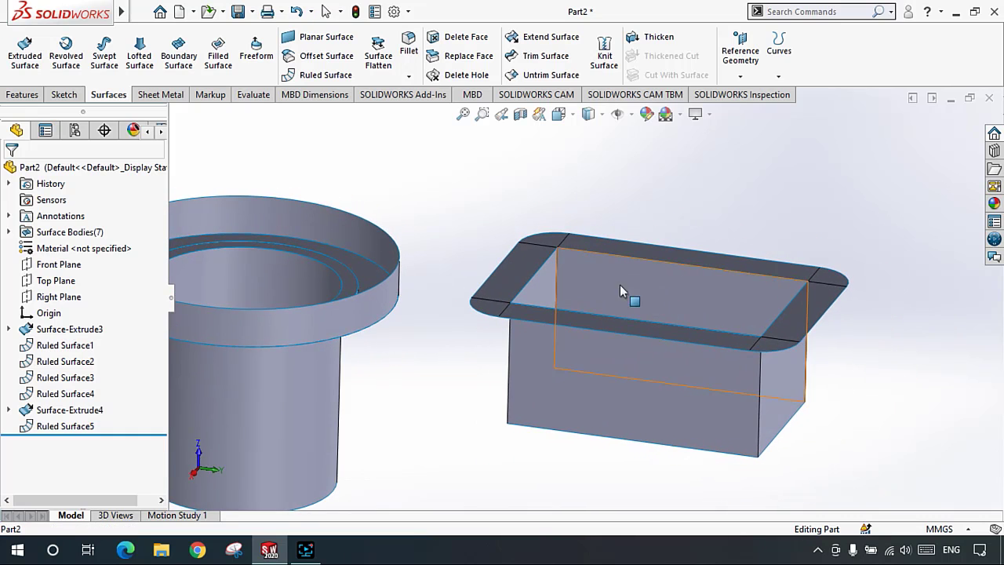
scroll(604, 283, "down", 2)
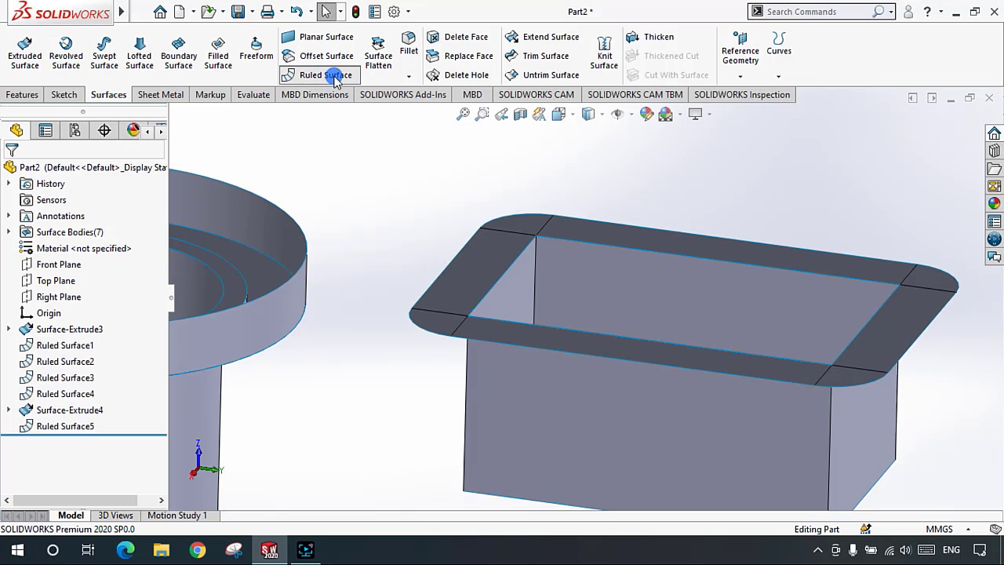
left_click(328, 74)
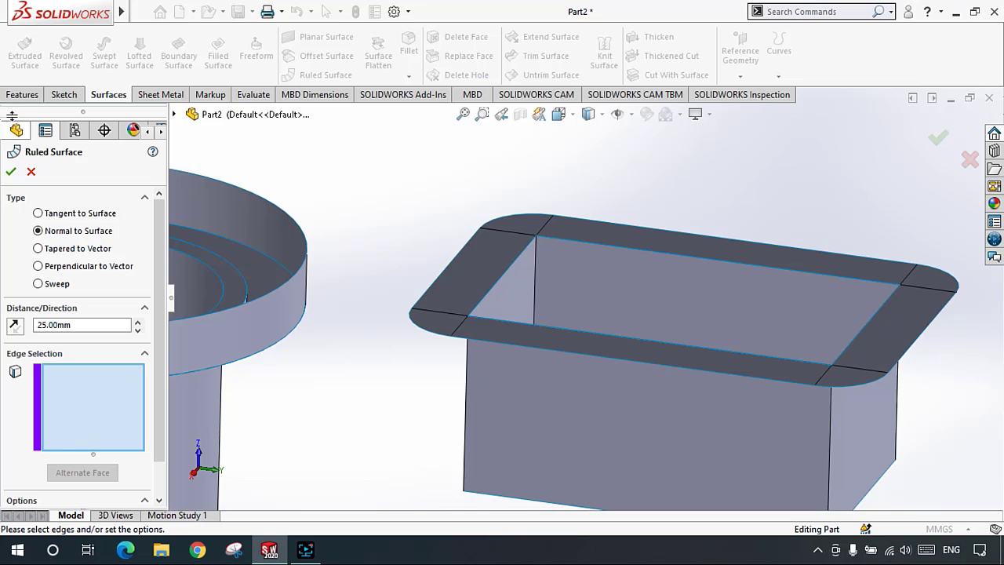
left_click(149, 94)
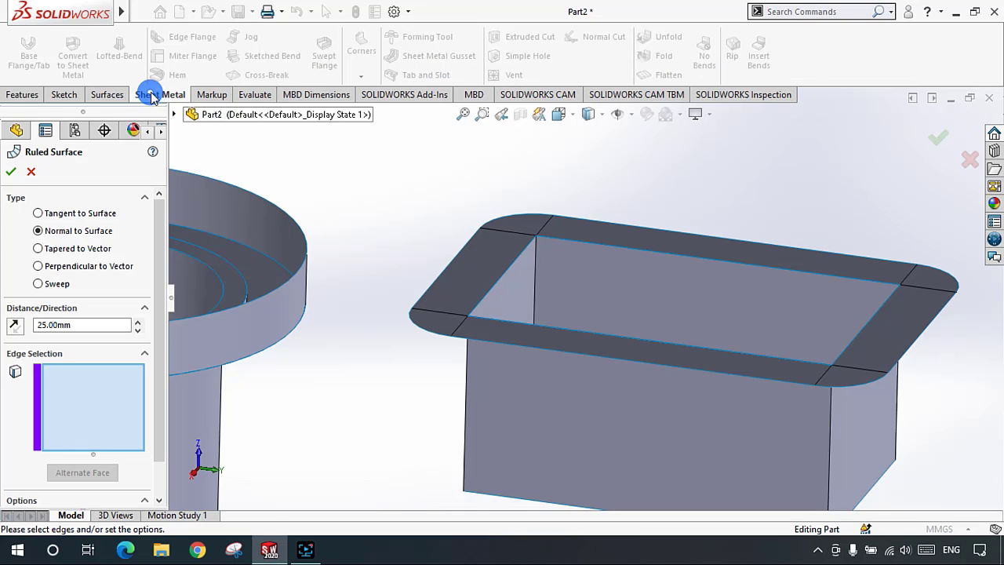
left_click(108, 95)
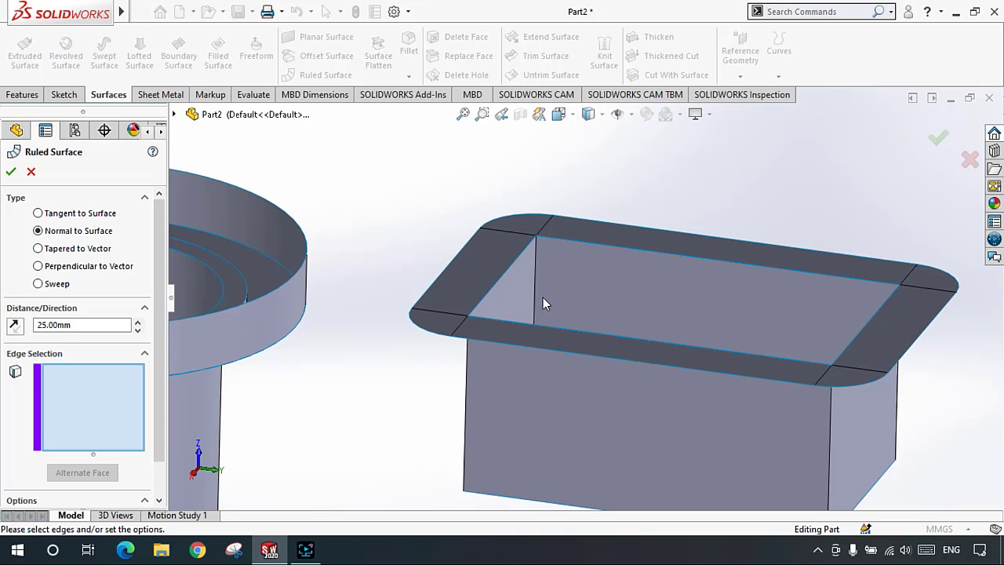
scroll(579, 309, "up", 2)
scroll(681, 334, "down", 2)
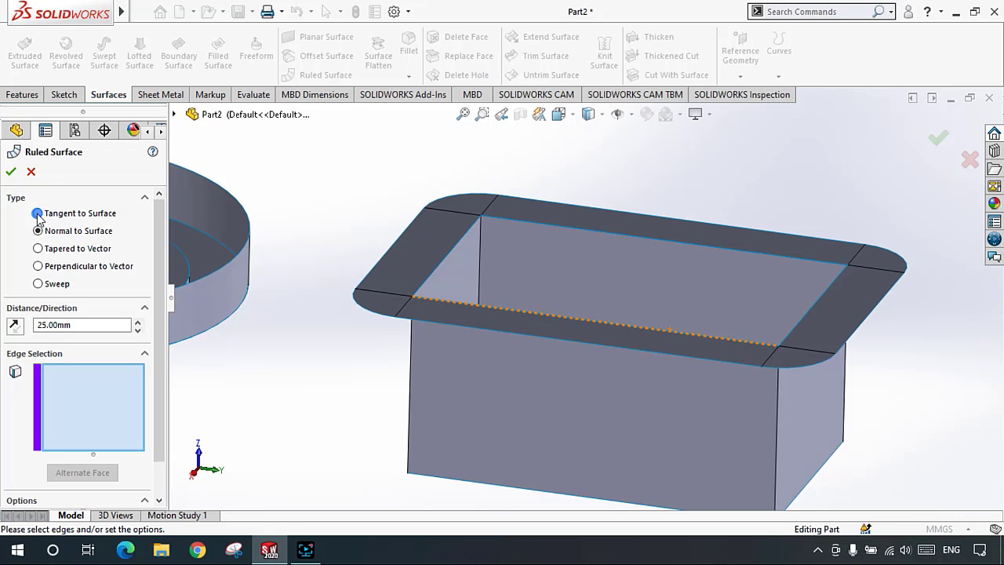
left_click(37, 213)
left_click(366, 306)
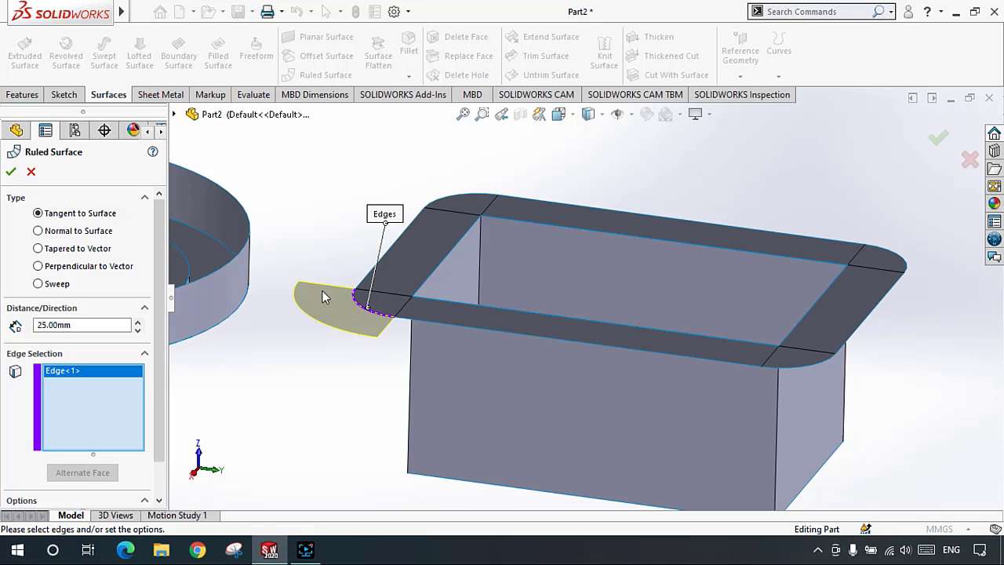
Step: Switch the Ruled Surface to Normal to Surface, add the flange's remaining outer edges, and accept the 25 mm upright lip
left_click(37, 231)
left_click(439, 319)
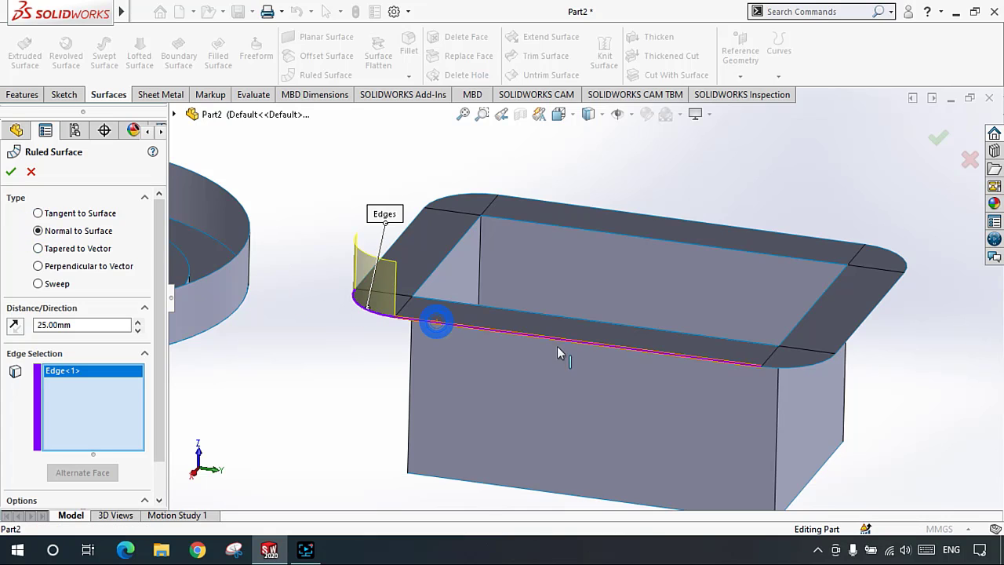
left_click(785, 365)
left_click(863, 327)
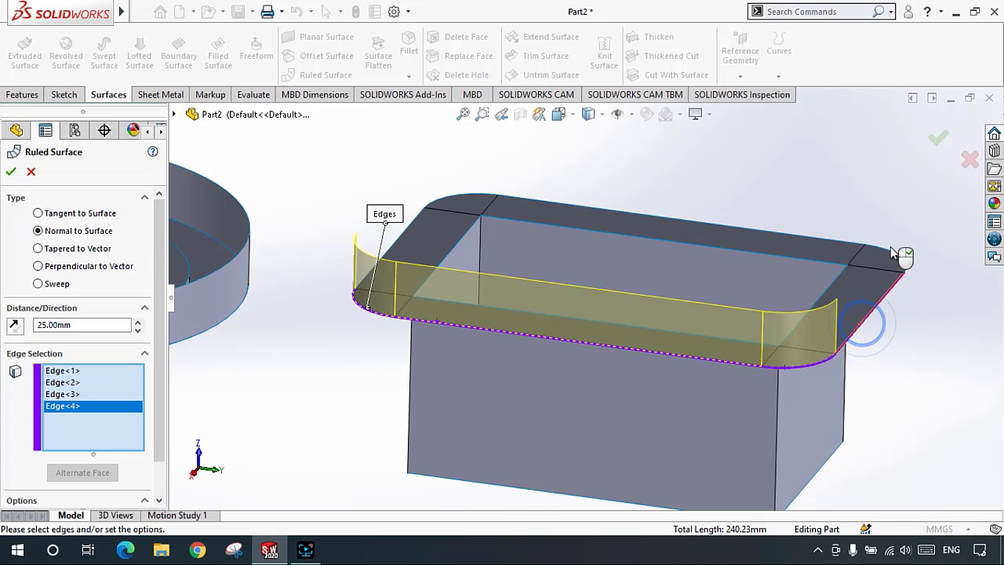
left_click(873, 247)
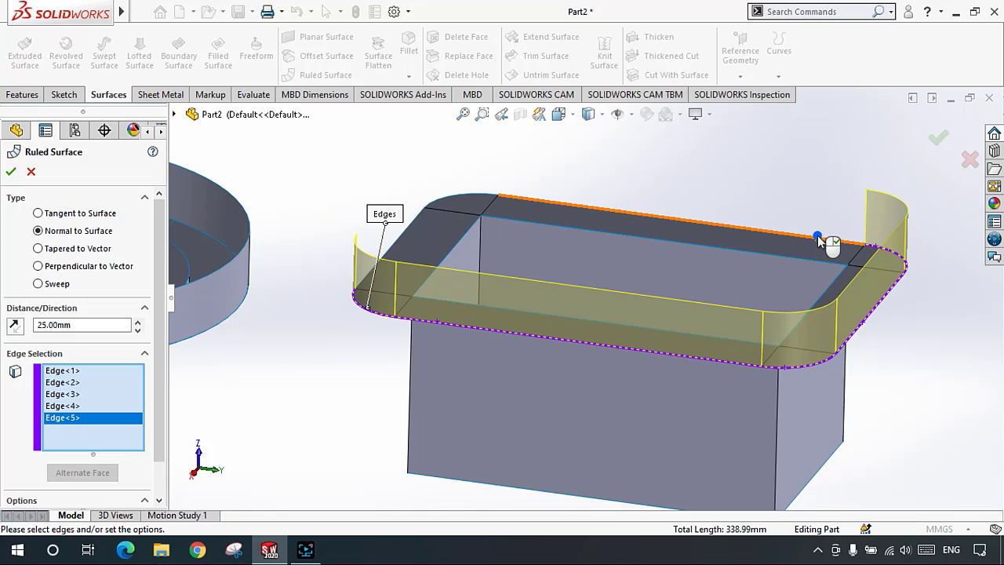
left_click(819, 235)
left_click(589, 209)
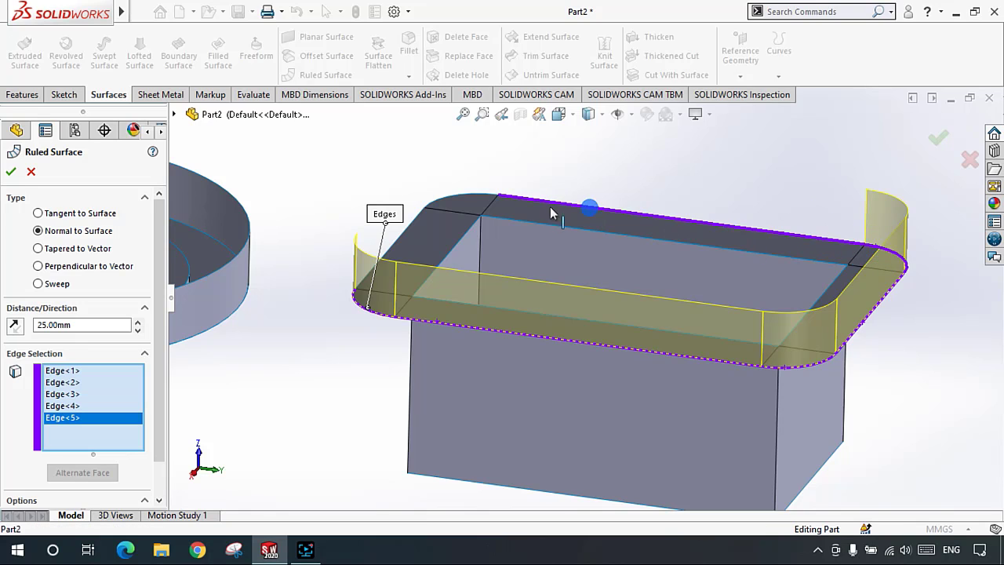
left_click(455, 196)
left_click(413, 222)
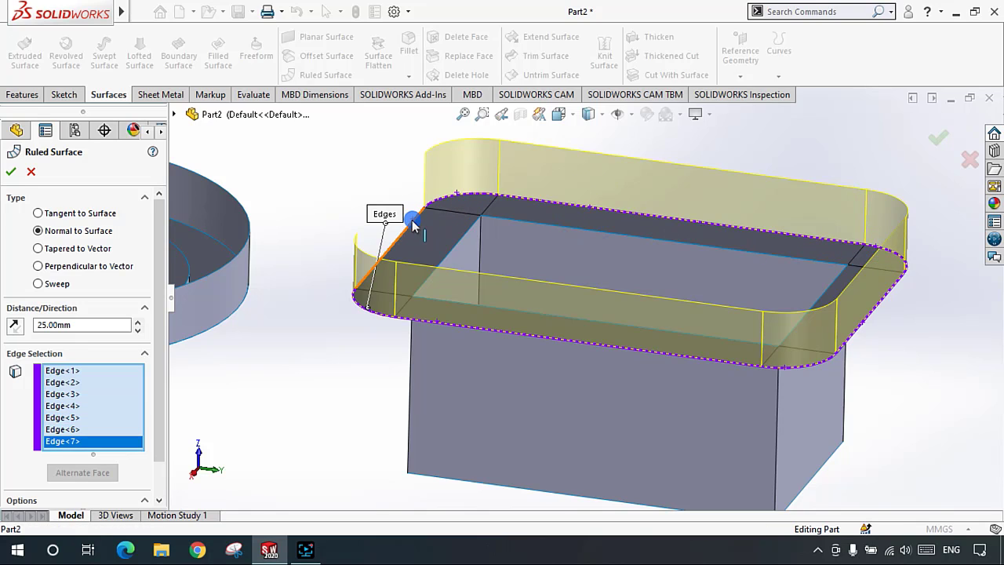
left_click(9, 172)
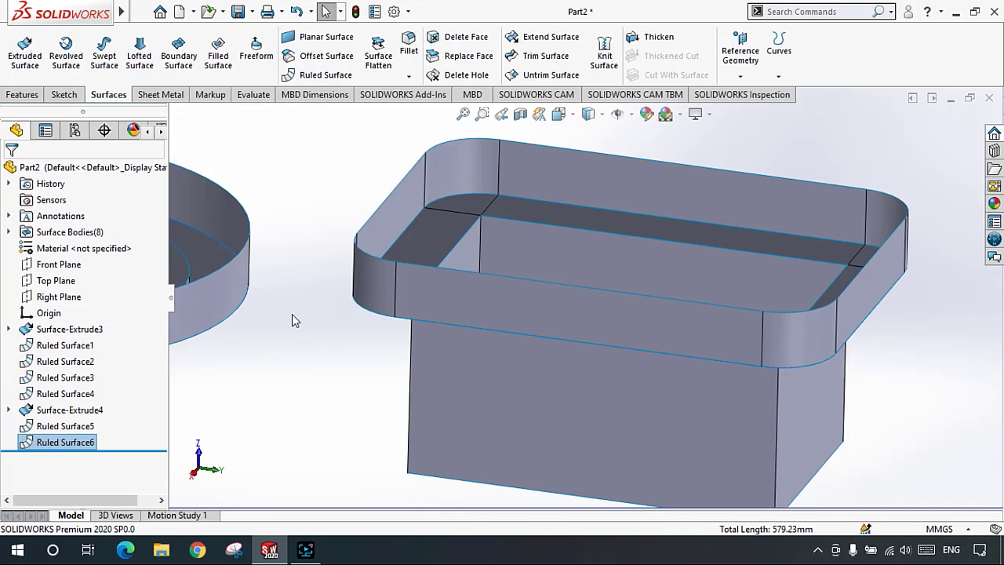
Step: Examine the finished lip on the box and the flanged cylinder beside it from several angles
left_click(290, 312)
scroll(317, 300, "up", 2)
scroll(597, 249, "down", 1)
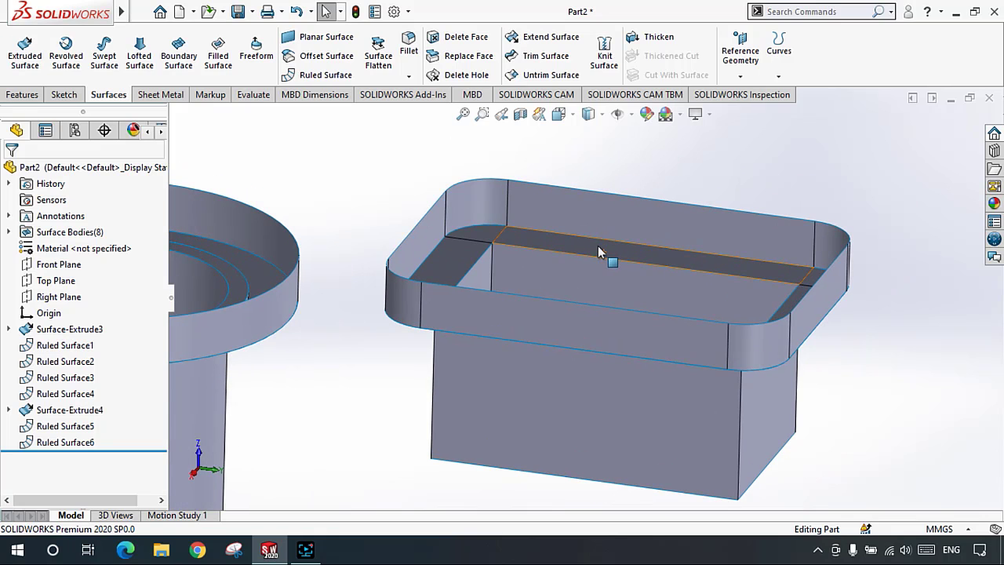
scroll(444, 203, "up", 1)
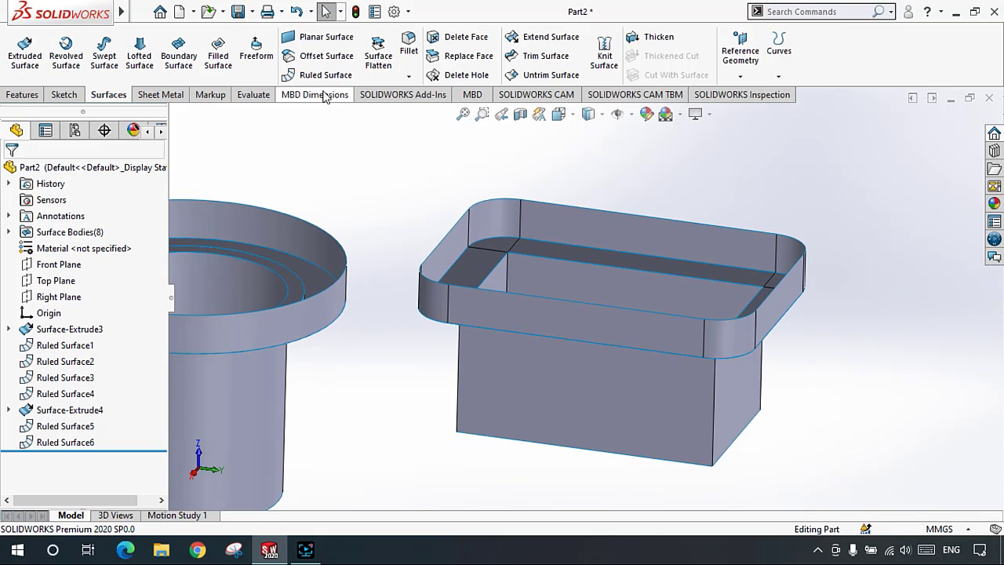
left_click(368, 170)
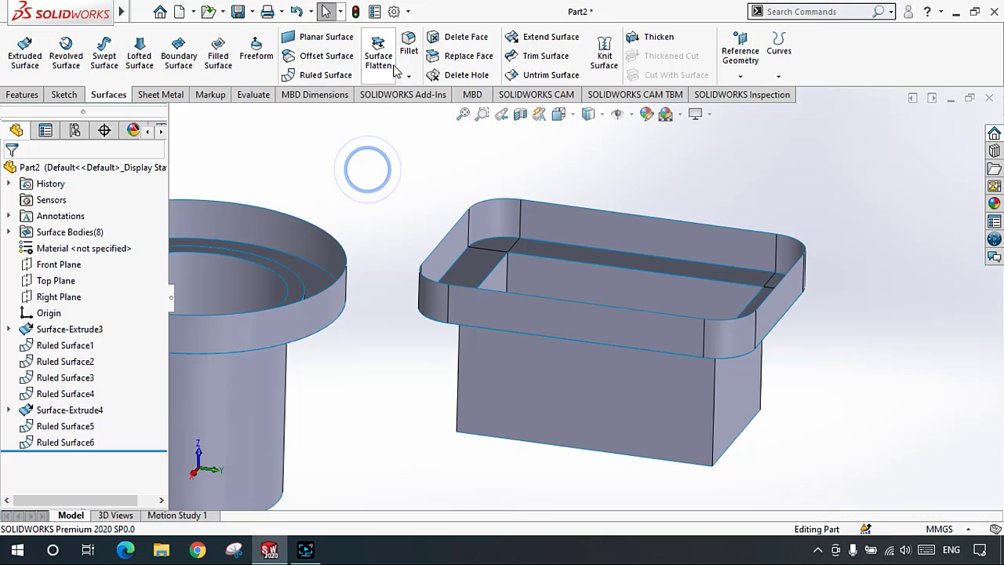
scroll(367, 244, "up", 2)
middle_click_drag(367, 243, 383, 332)
scroll(358, 328, "up", 1)
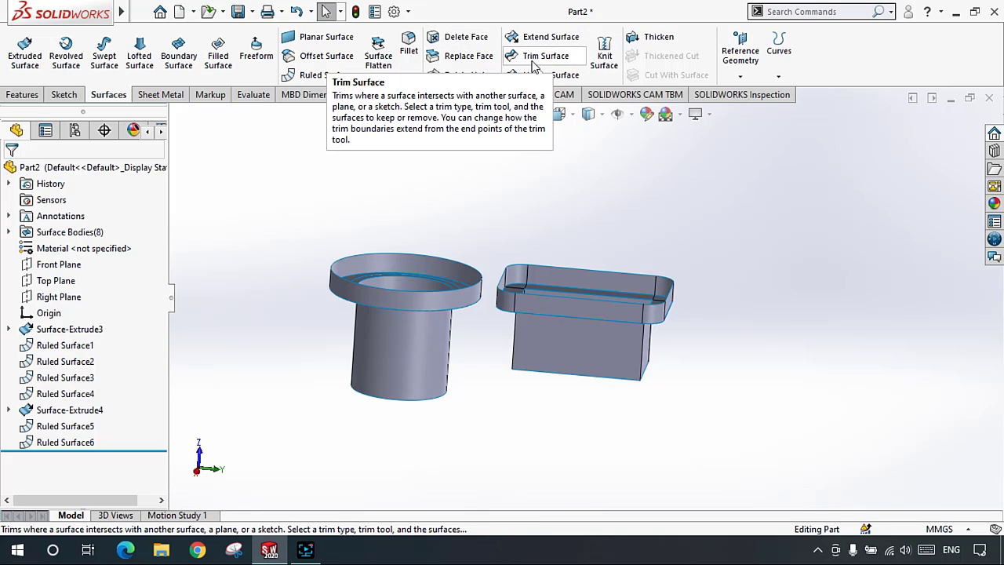
scroll(306, 318, "down", 2)
middle_click_drag(418, 336, 395, 311)
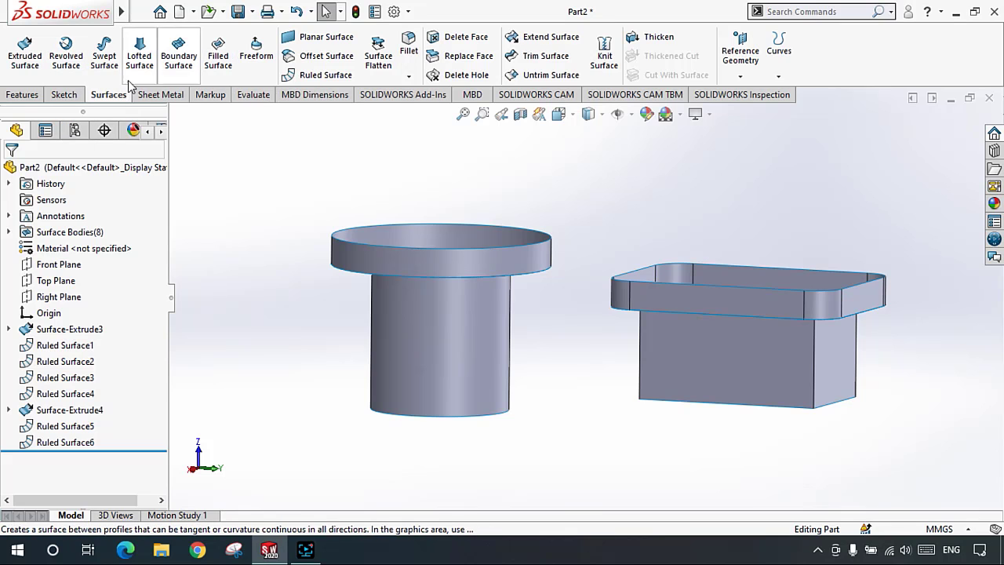
Step: Compare the cut commands for solid features with the trimming commands for surfaces
left_click(22, 94)
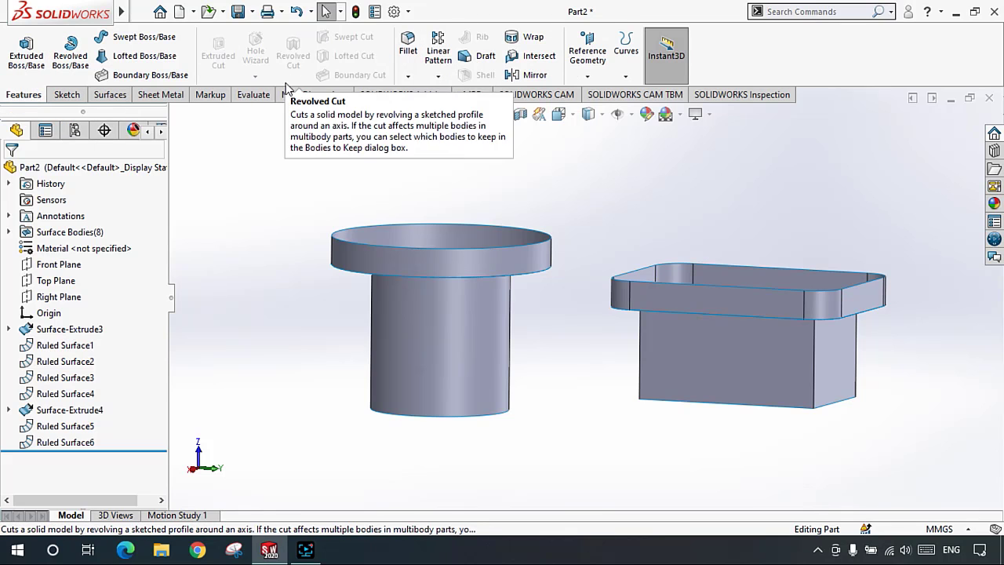
left_click(109, 94)
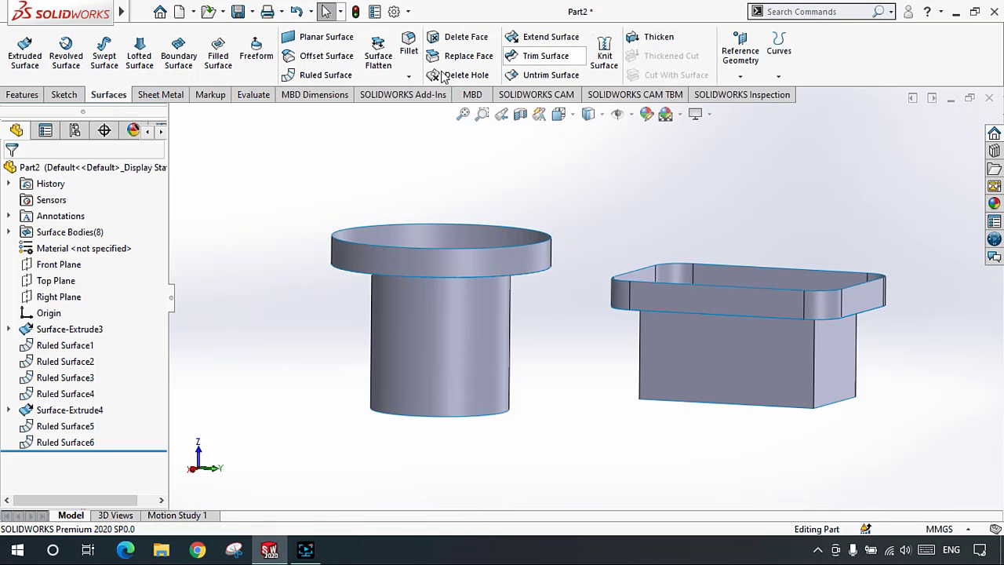
left_click(18, 95)
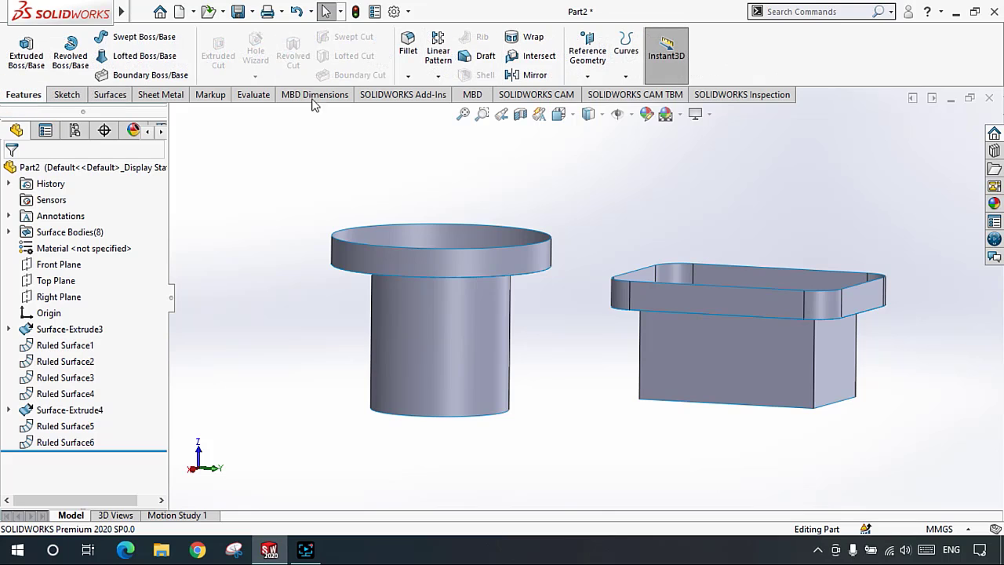
left_click(111, 94)
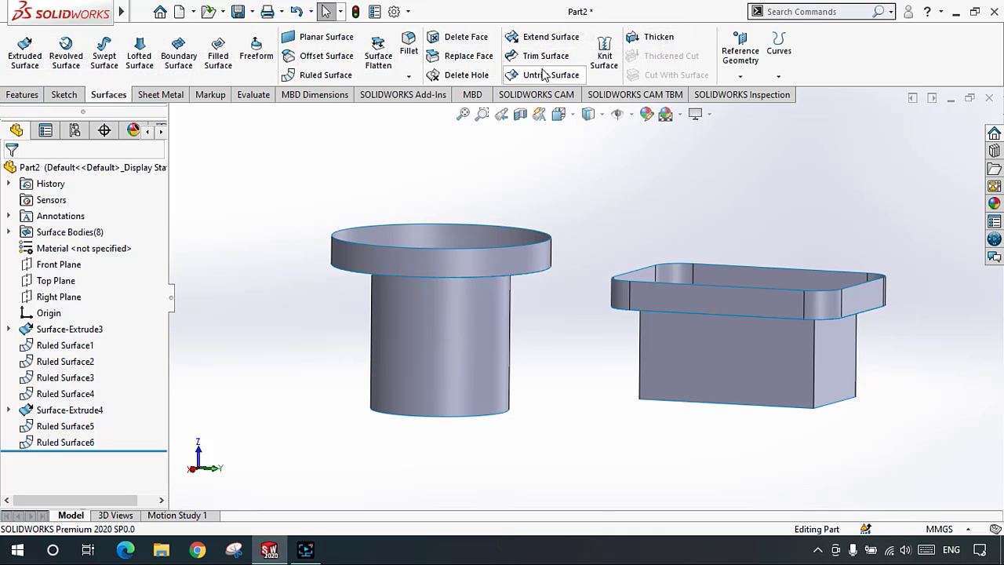
Step: Sketch a circle of about 11.5 mm radius on the Right Plane, near the middle of the cylinder body, and exit the sketch
left_click(55, 296)
left_click(64, 94)
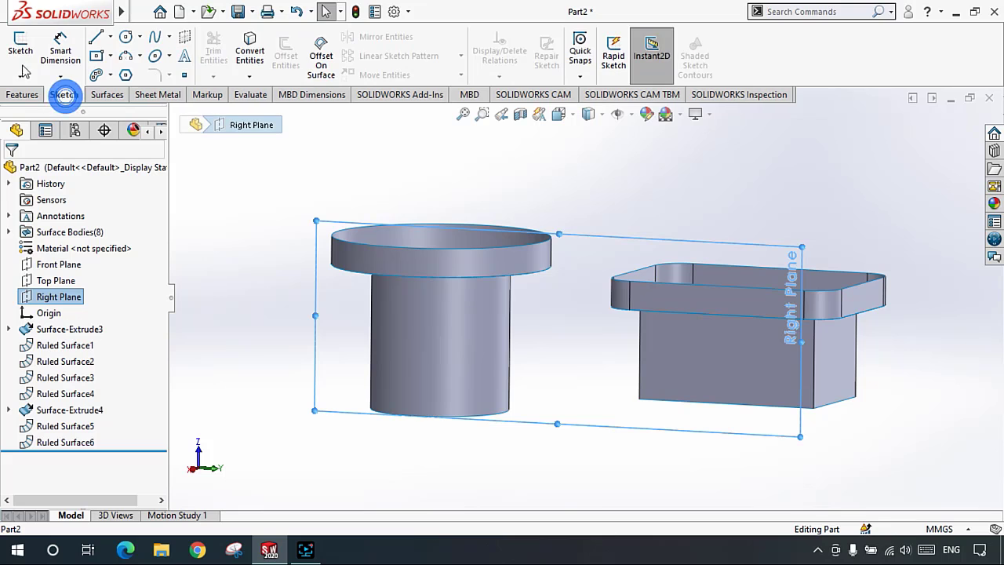
left_click(21, 45)
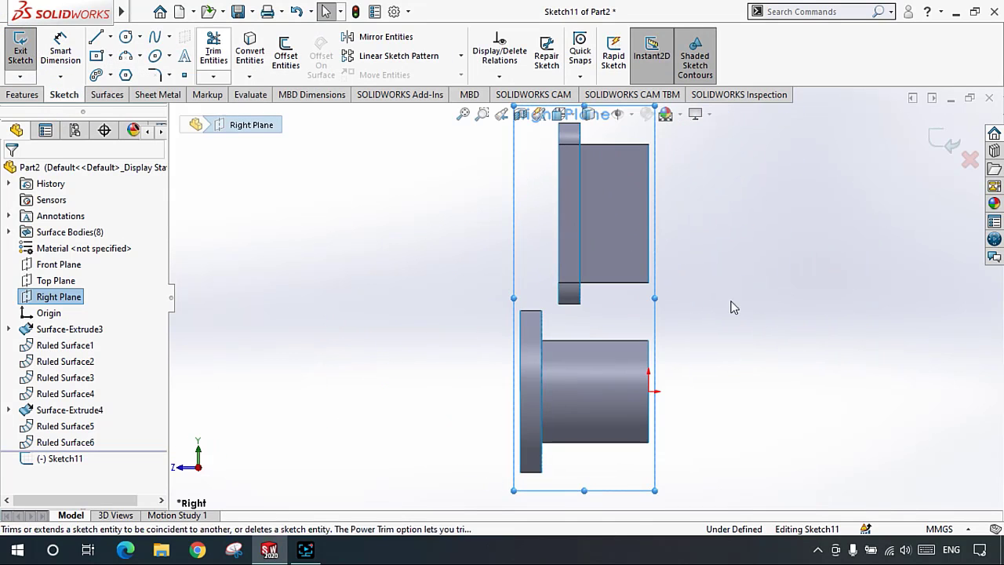
scroll(612, 390, "down", 4)
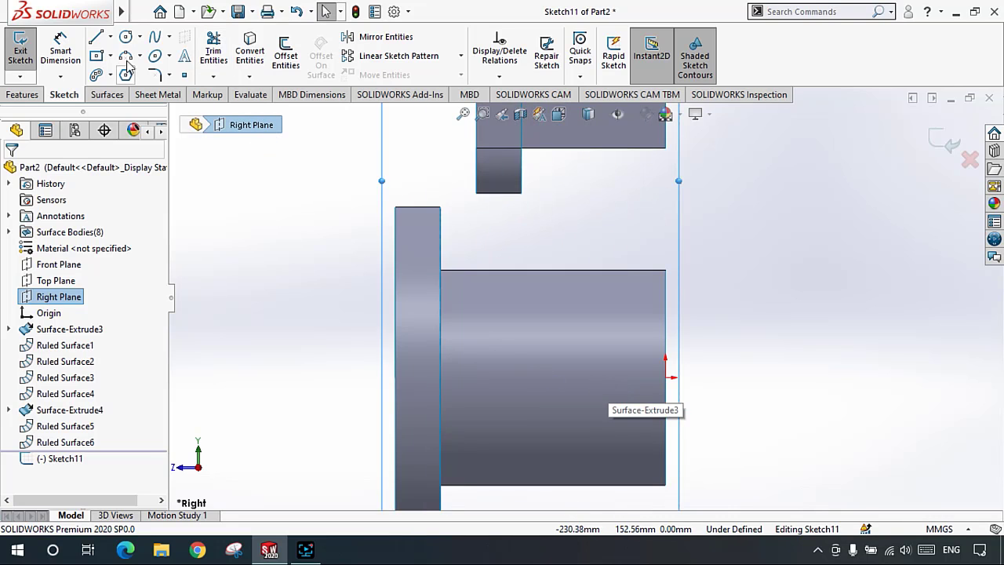
left_click(128, 37)
left_click(534, 363)
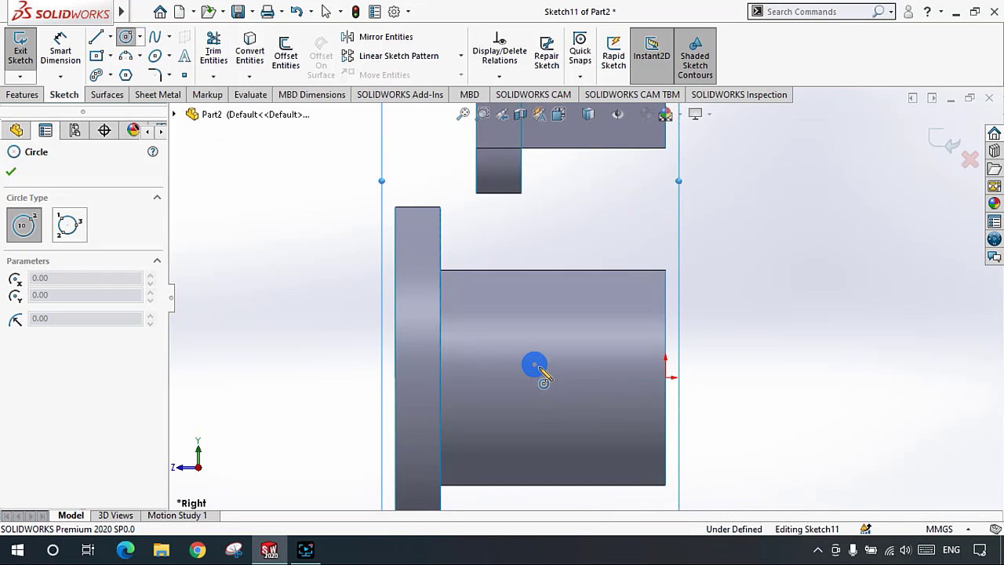
left_click(554, 384)
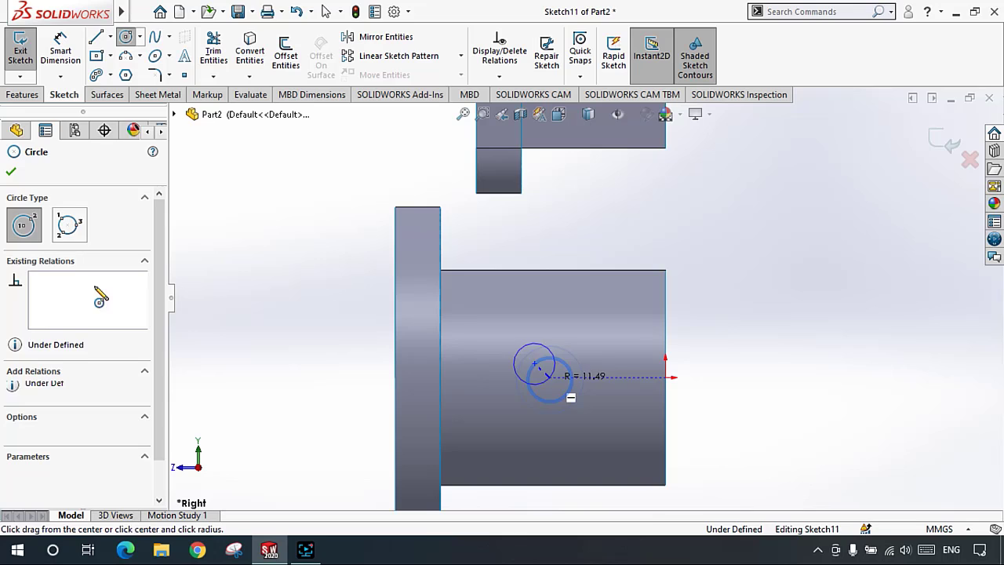
left_click(11, 171)
left_click(930, 135)
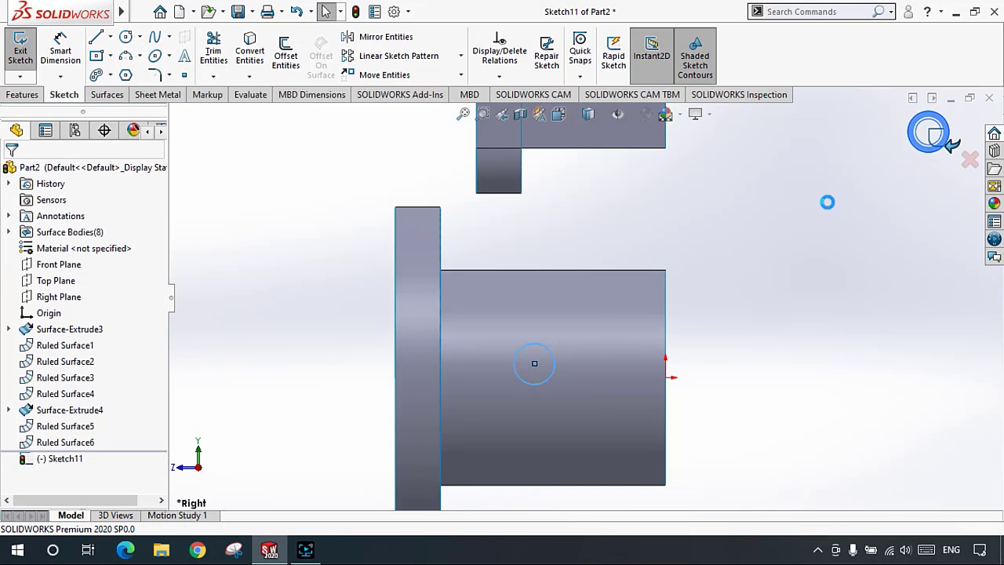
left_click(295, 361)
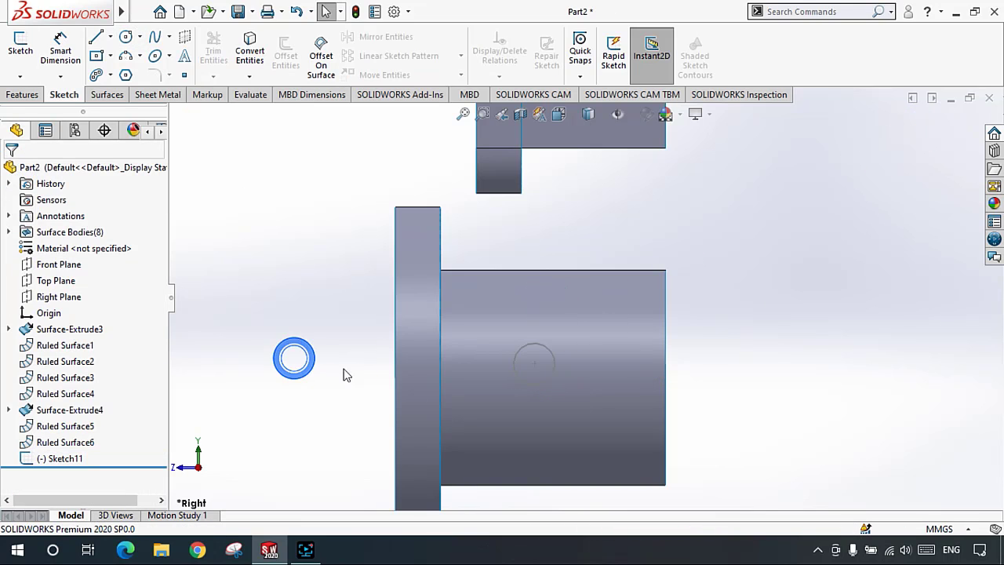
Step: Start a standard Trim Surface with the circle sketched in front of the cylinder as the trim tool
middle_click_drag(549, 385, 641, 309)
mouse_move(463, 416)
middle_mouse_down()
mouse_move(398, 251)
mouse_move(552, 461)
mouse_move(566, 401)
mouse_move(531, 395)
mouse_move(519, 358)
mouse_move(485, 384)
mouse_move(493, 348)
mouse_move(464, 352)
mouse_move(444, 328)
middle_mouse_up()
scroll(467, 358, "down", 2)
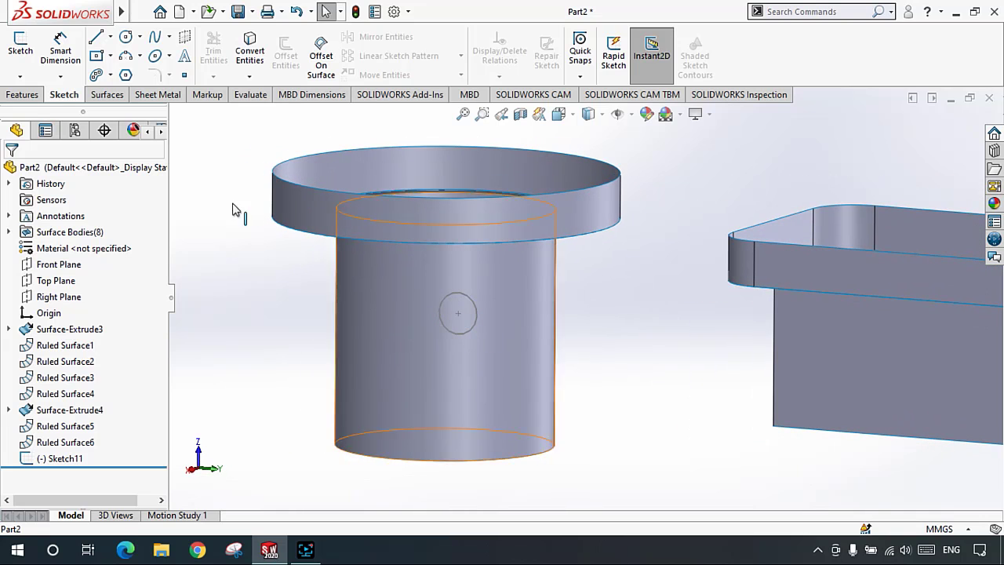
left_click(106, 95)
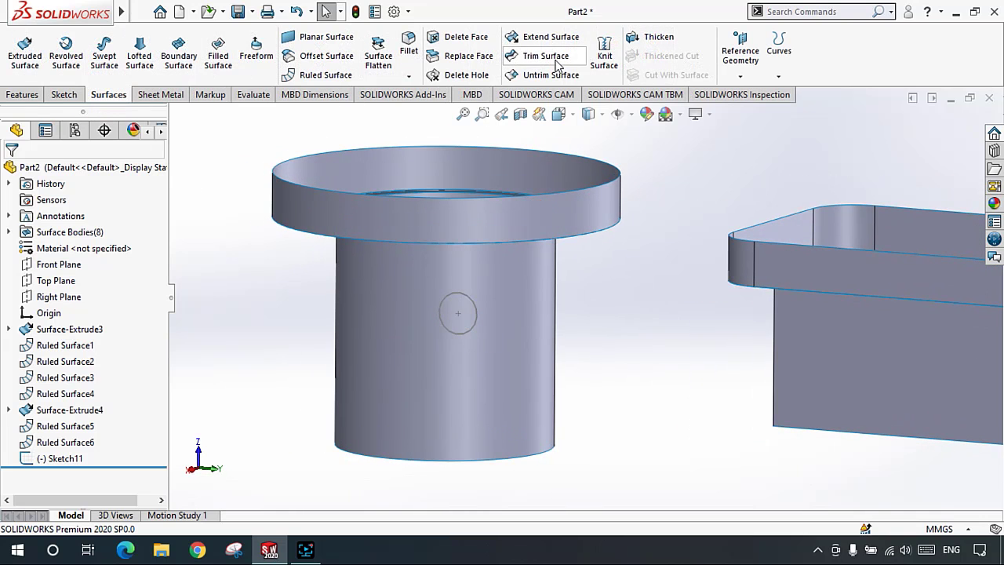
left_click(555, 56)
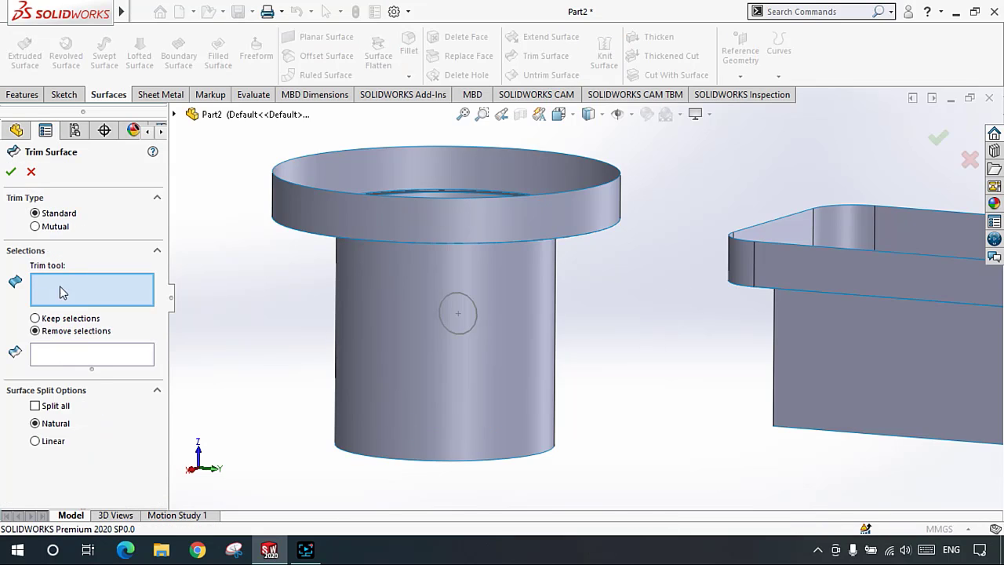
left_click(469, 328)
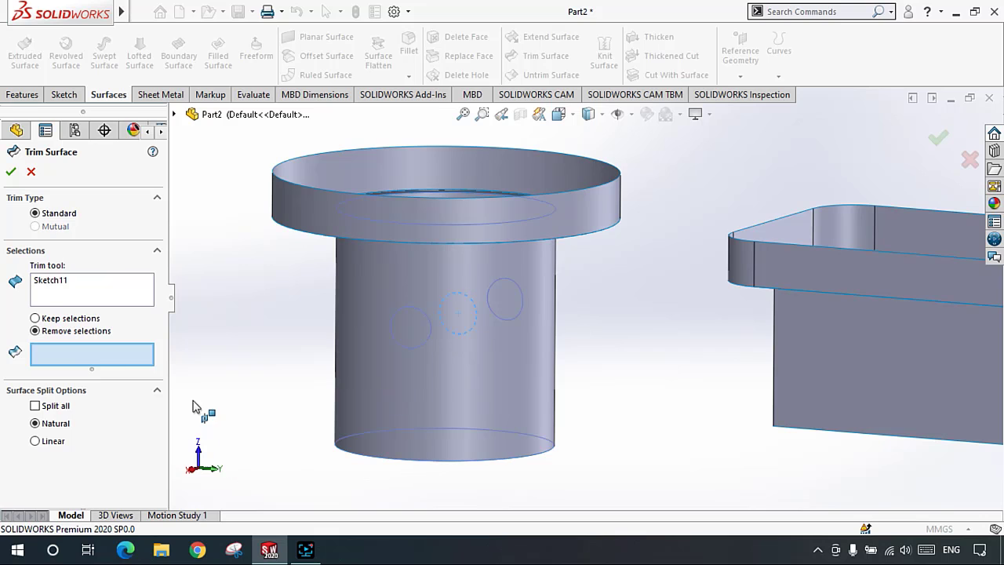
Step: Choose the two circular patches on opposite sides of the cylinder wall as the pieces to remove and accept the trim
middle_click_drag(276, 403, 349, 364)
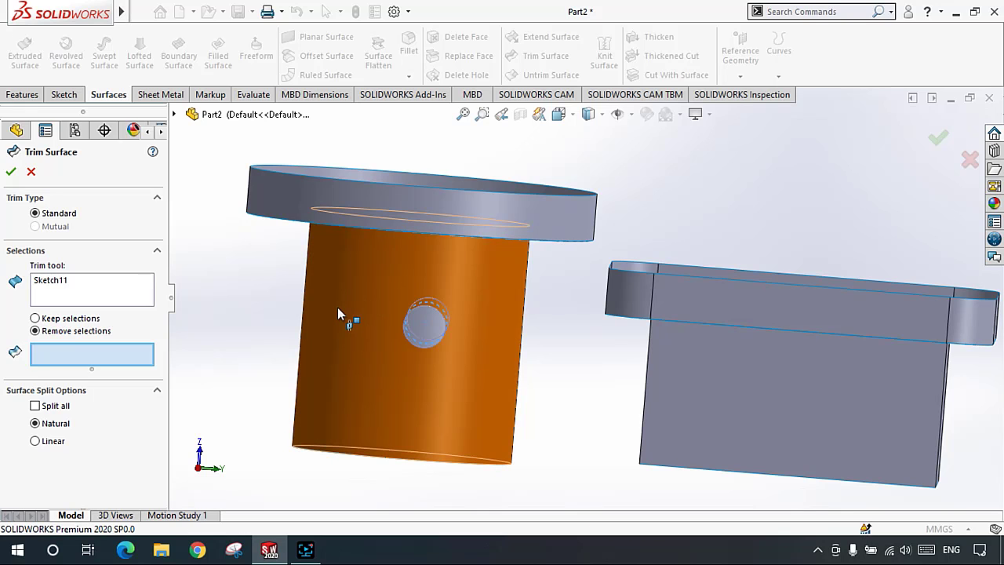
middle_click_drag(425, 330, 357, 338)
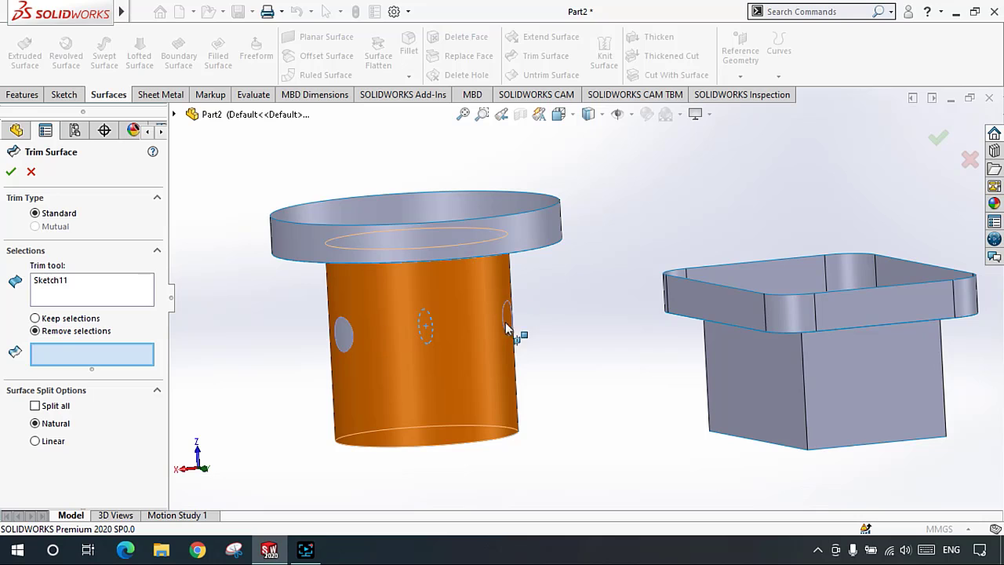
middle_click_drag(487, 334, 501, 340)
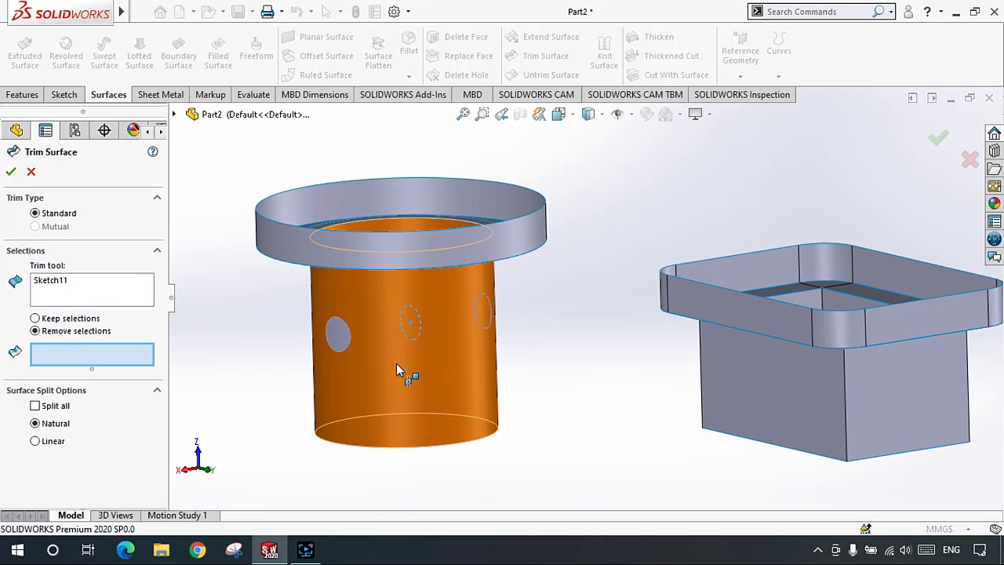
left_click(336, 335)
middle_click_drag(497, 353, 421, 378)
left_click(661, 272)
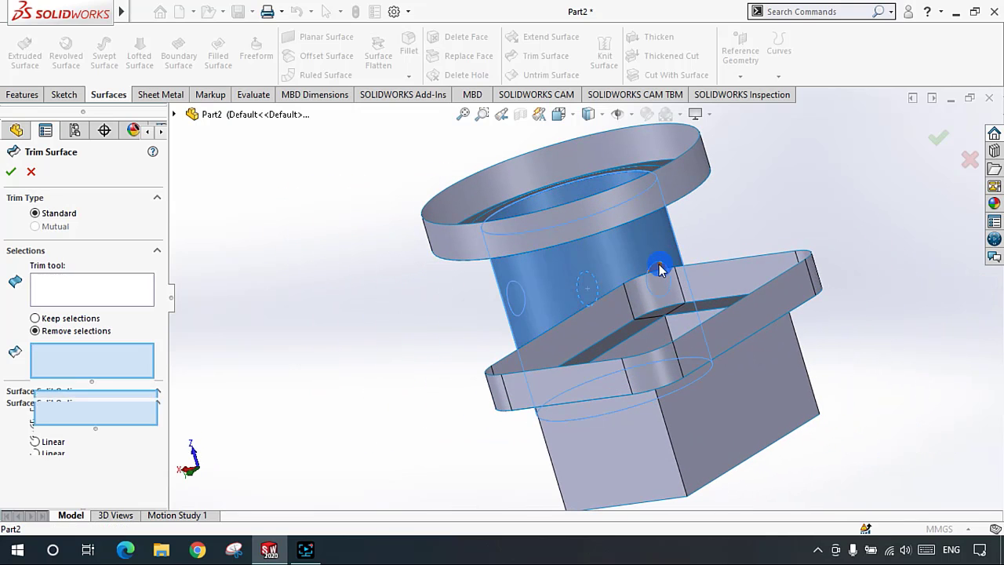
middle_click_drag(539, 303, 621, 308)
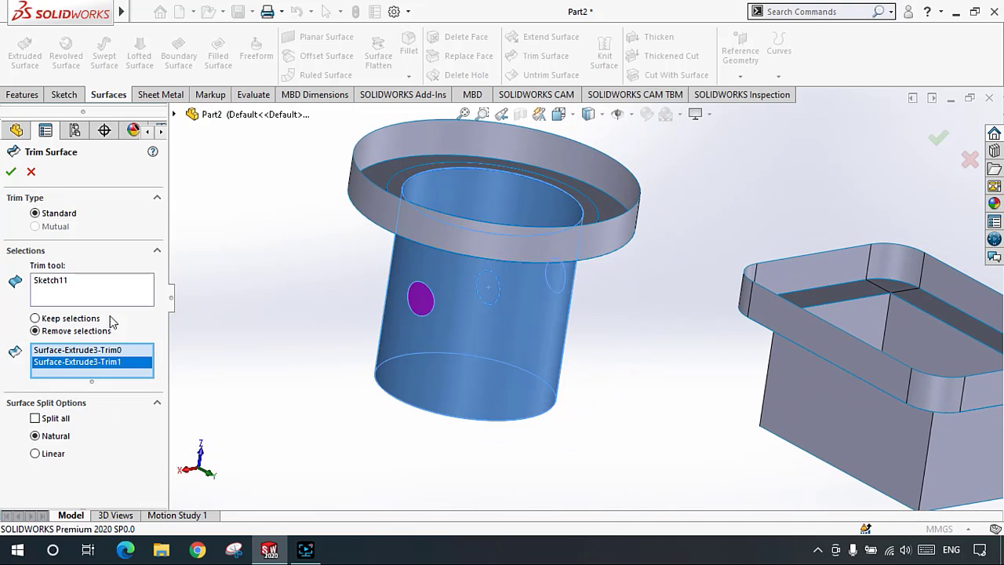
left_click(10, 171)
left_click(227, 270)
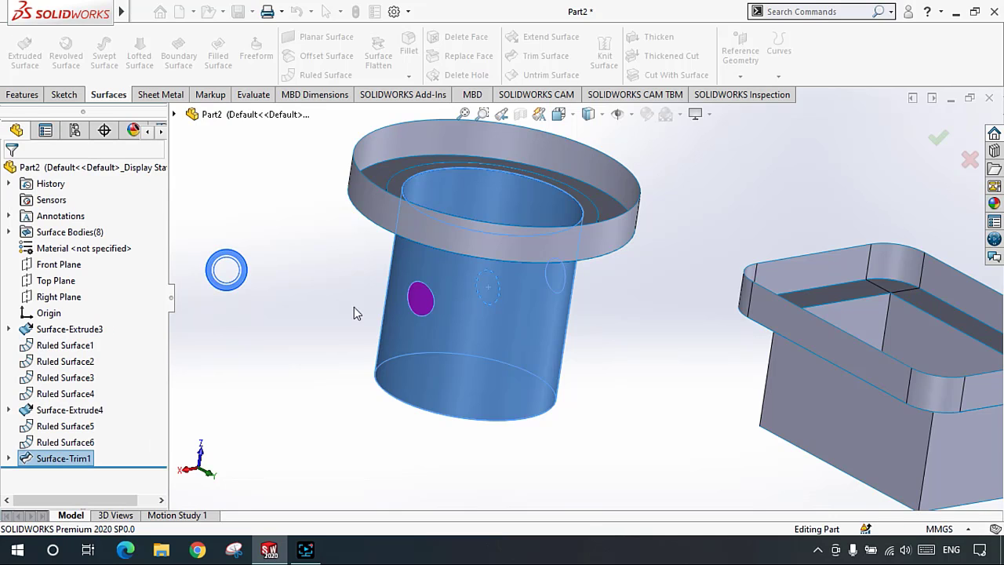
Step: Reopen the sketch behind the surface trim and delete its circle
middle_click_drag(451, 283, 549, 312)
scroll(428, 326, "down", 2)
middle_click_drag(451, 315, 476, 398)
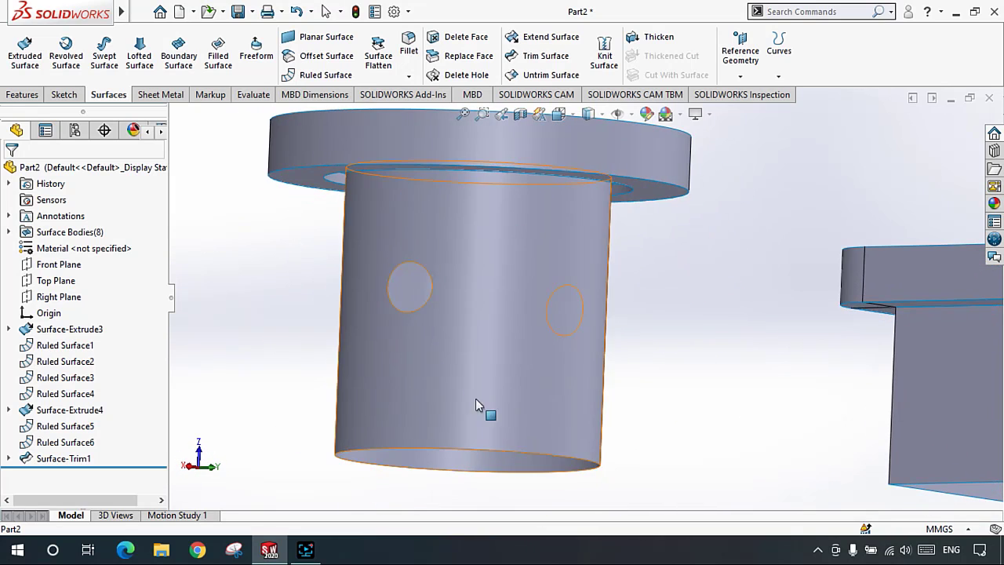
middle_click_drag(453, 329, 398, 307)
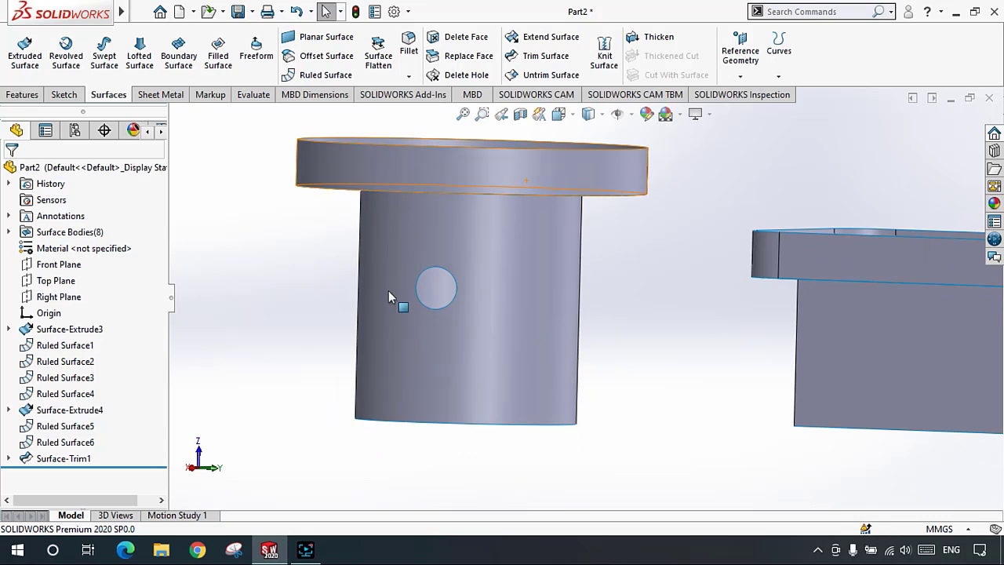
middle_click_drag(397, 342, 473, 352)
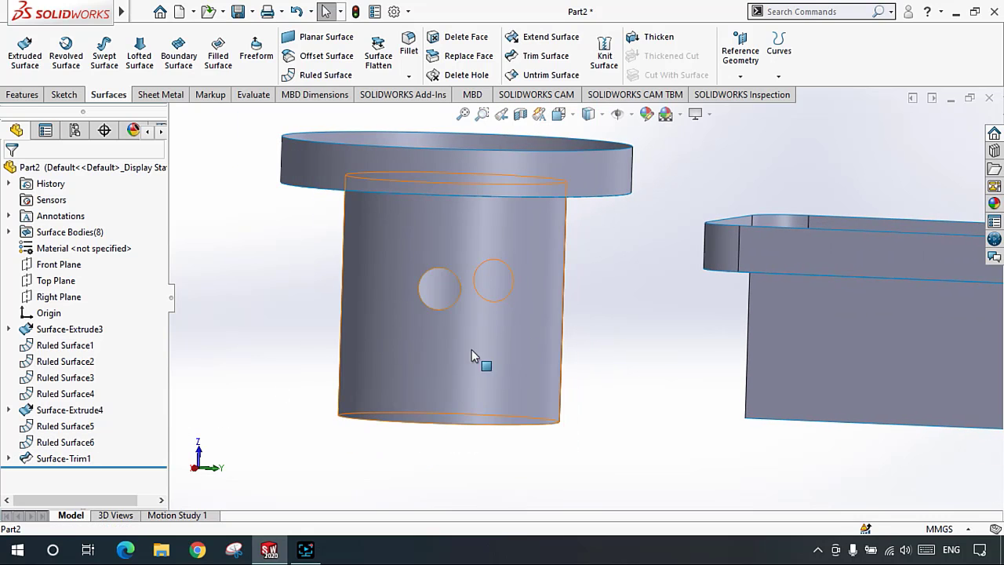
left_click(53, 462)
left_click(9, 458)
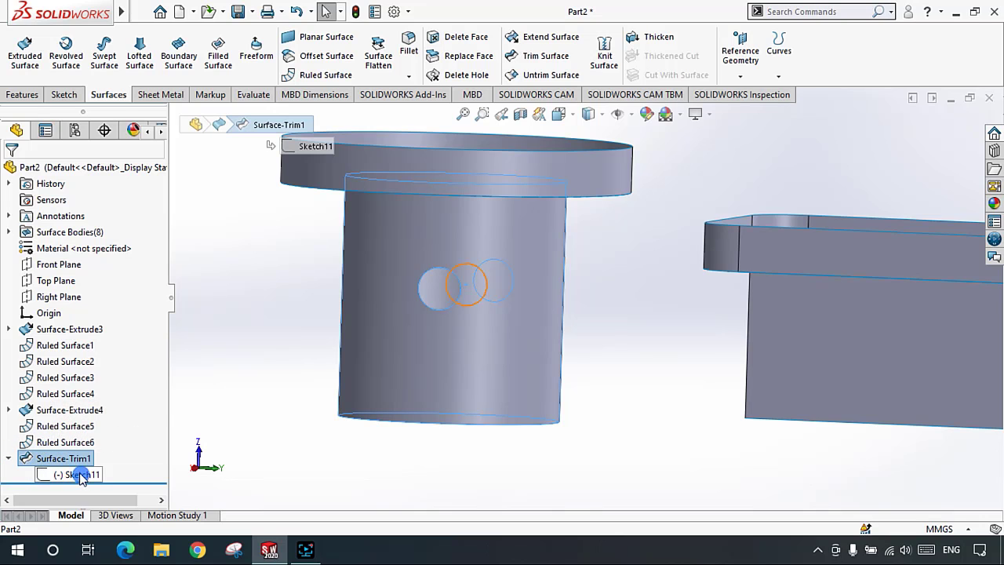
left_click(80, 476)
left_click(101, 431)
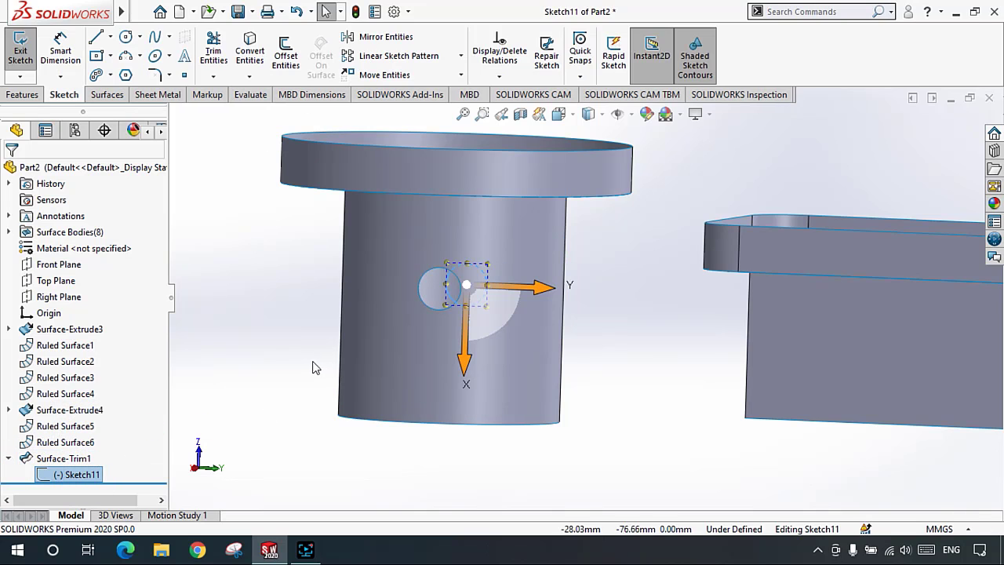
left_click(289, 330)
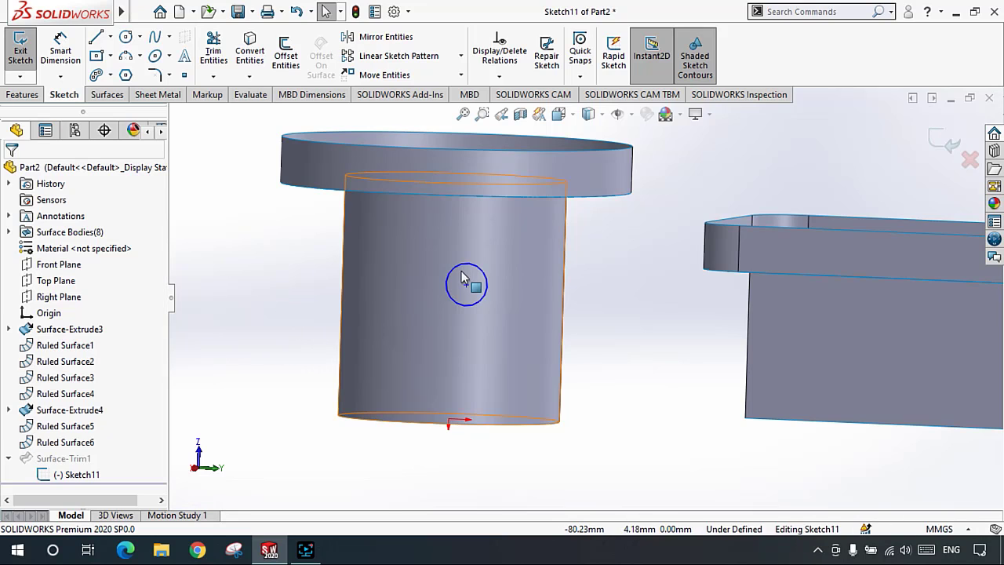
left_click(449, 293)
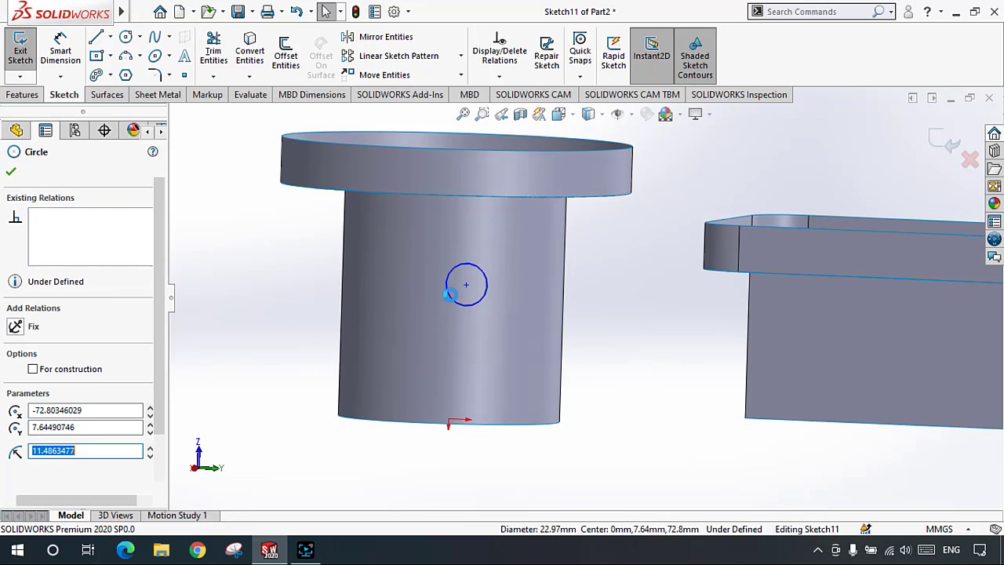
key("Escape")
key("ctrl+4")
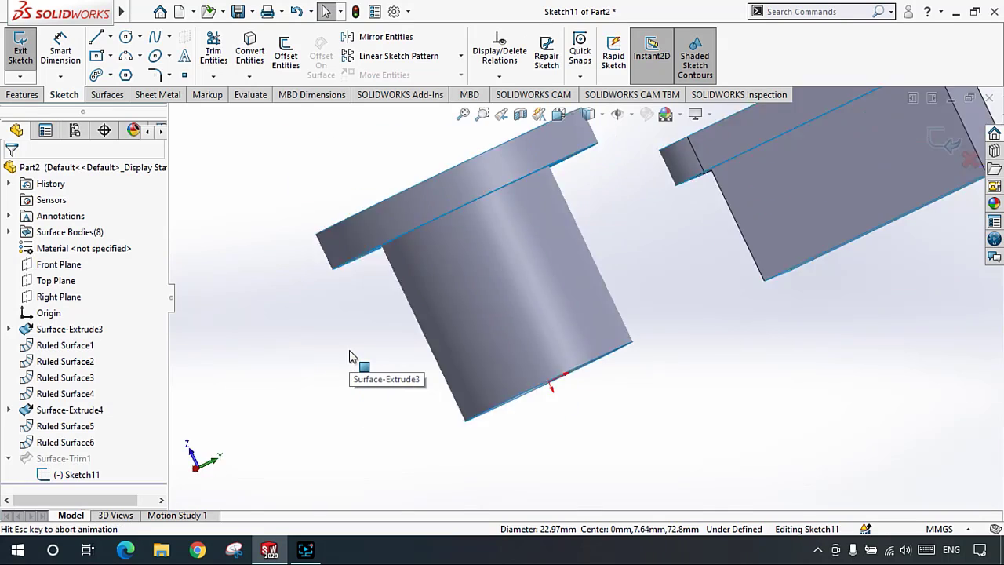
scroll(595, 336, "down", 2)
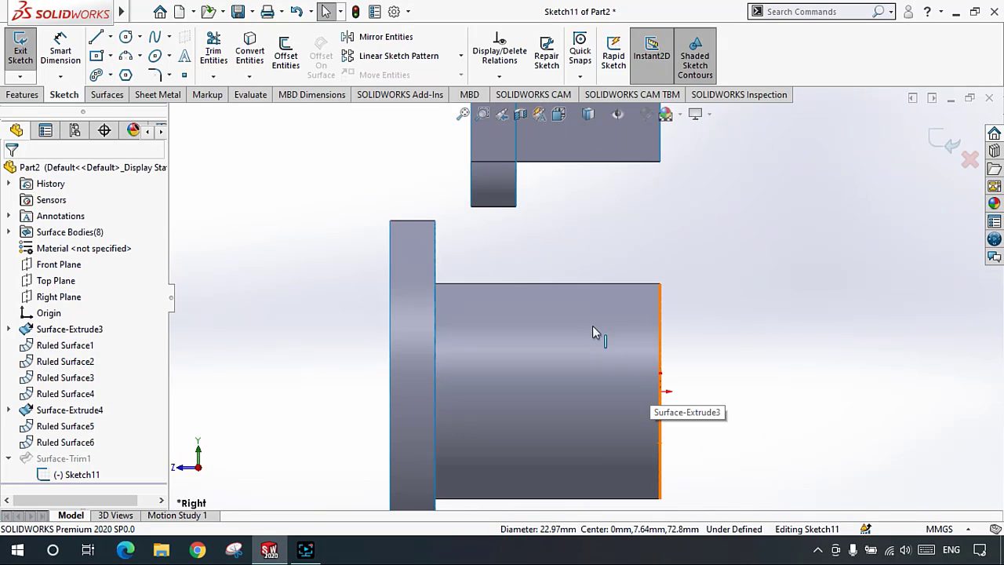
left_click(154, 37)
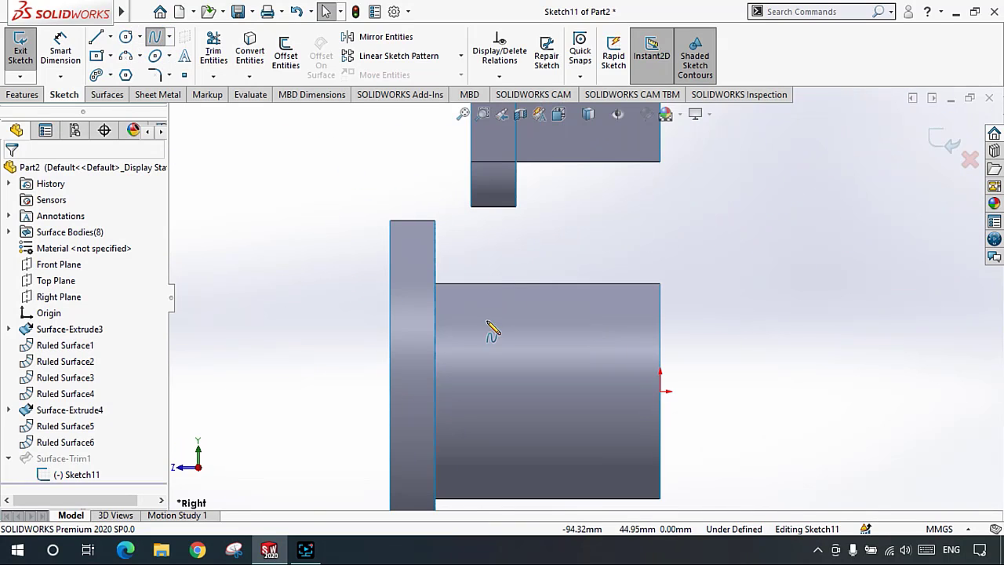
left_click(456, 256)
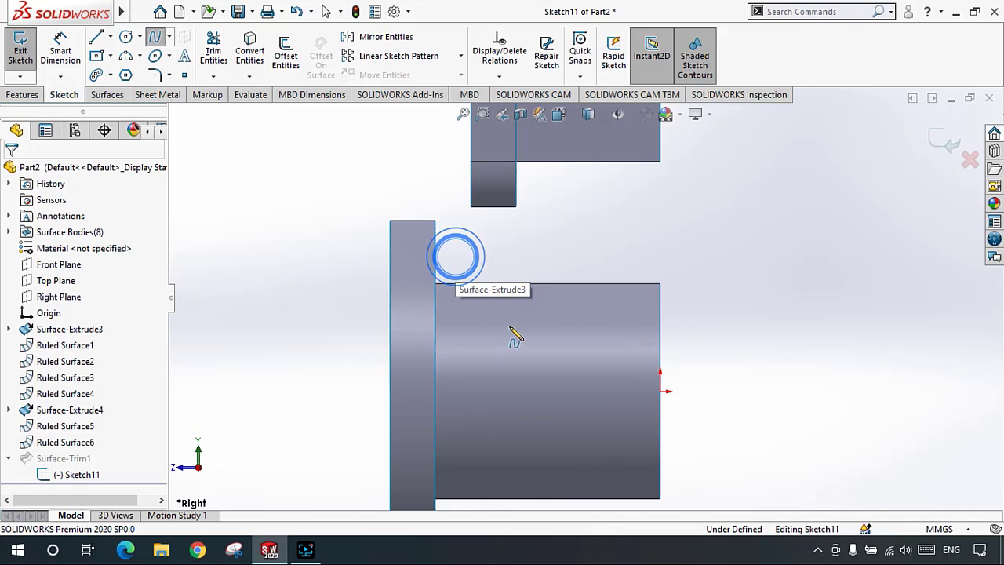
left_click(549, 346)
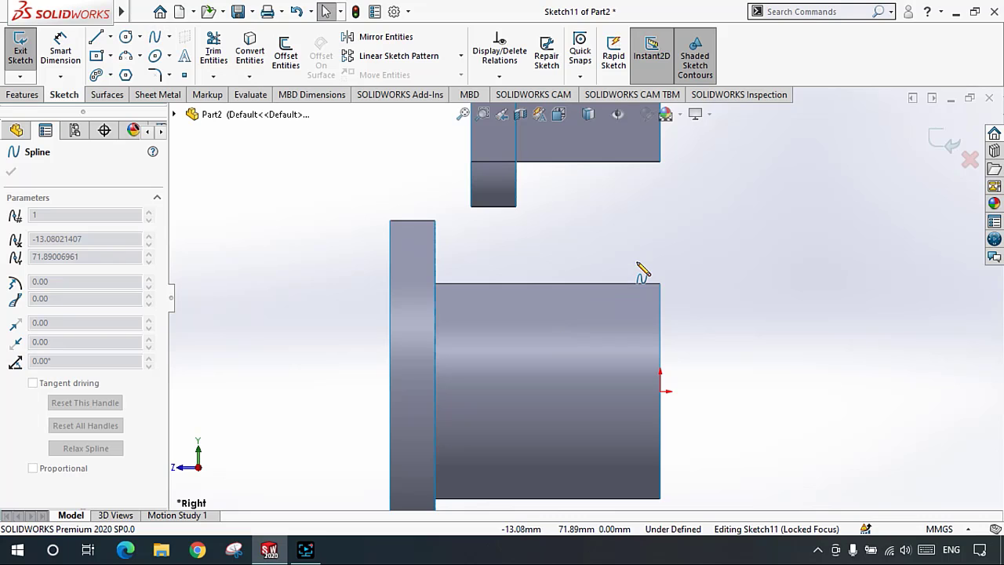
Step: Sketch a three-point spline that dips into the +Y side of the cylinder body, with both ends outside its outline
left_click(157, 38)
left_click(449, 264)
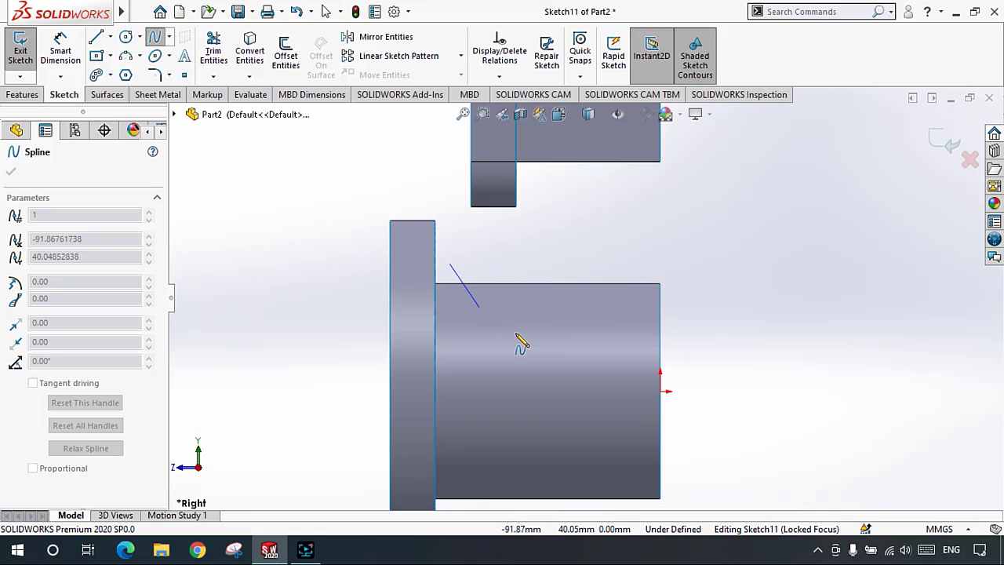
left_click(516, 335)
left_click(663, 256)
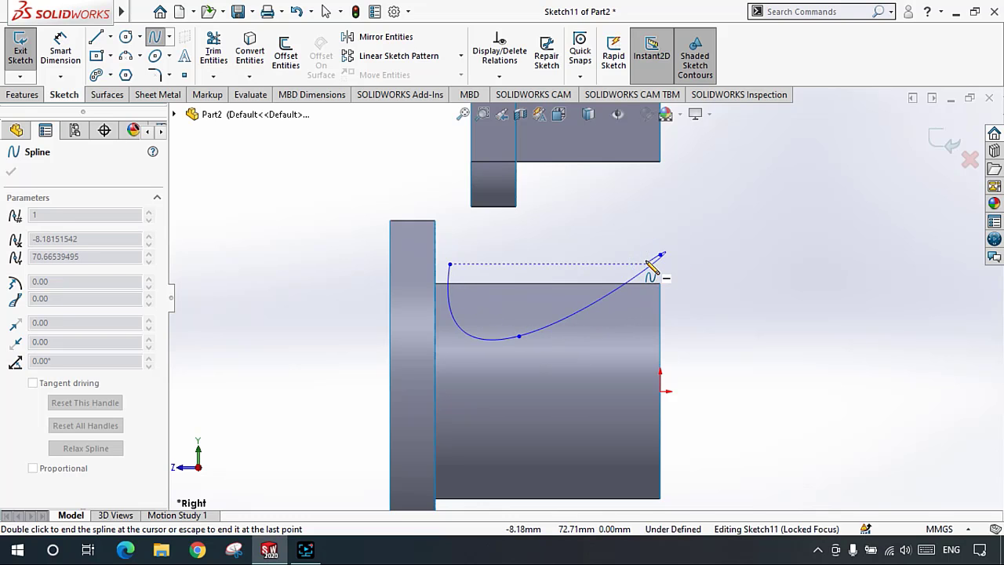
key("Escape")
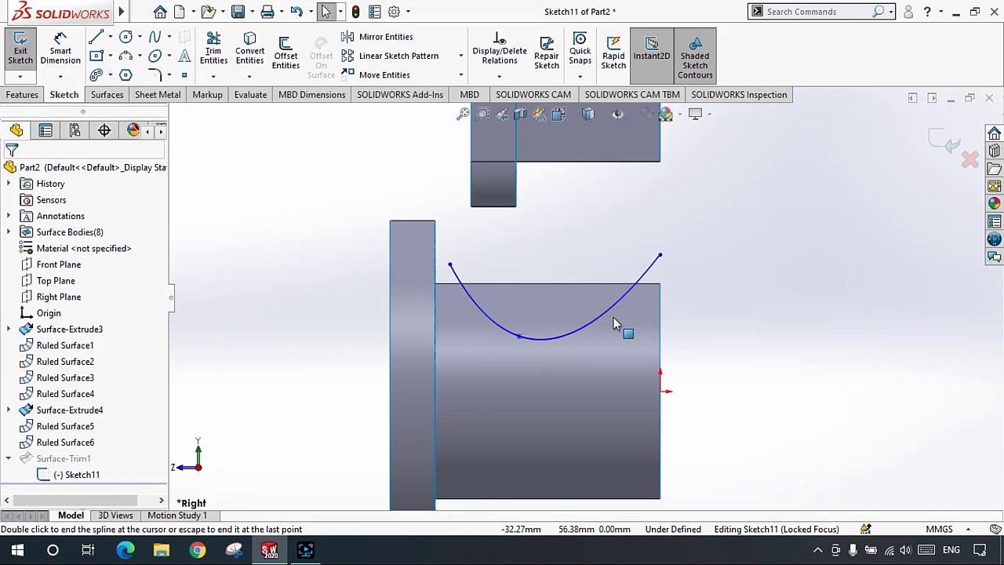
Step: Sketch a second three-point spline about 141 mm long arching into the opposite, -Y side of the cylinder body
scroll(589, 305, "up", 4)
scroll(581, 388, "down", 3)
left_click(160, 40)
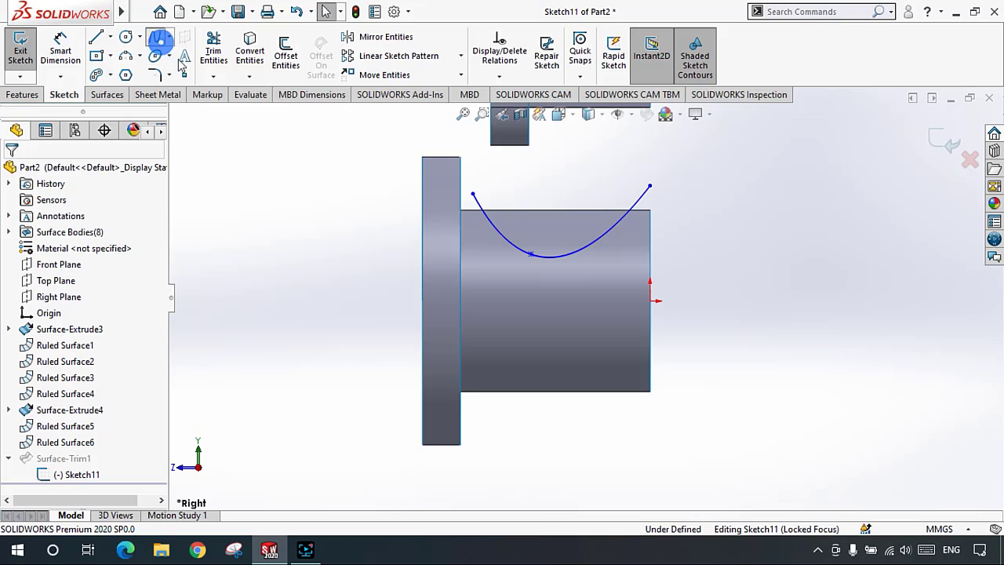
left_click(559, 351)
left_click(650, 424)
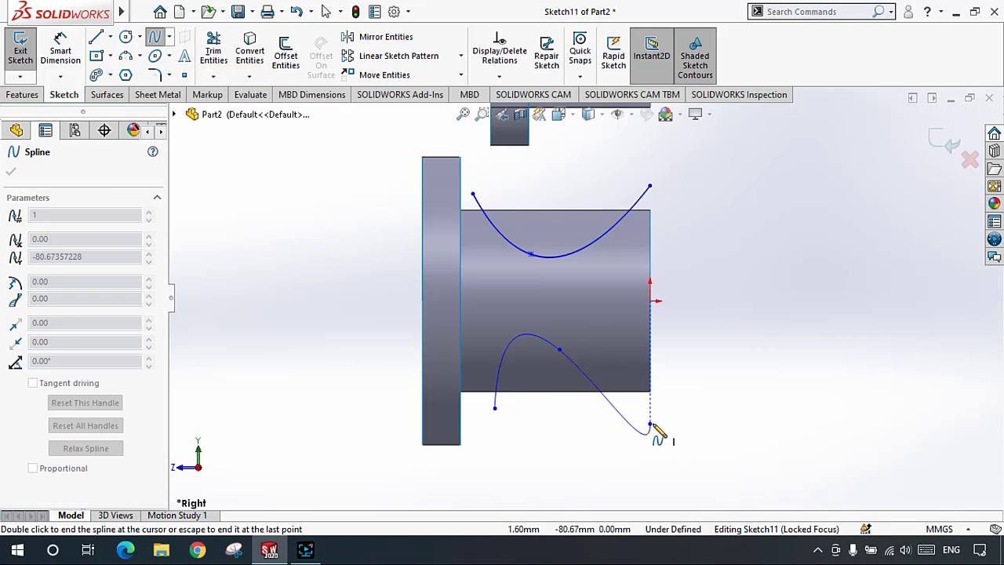
double_click(650, 425)
Step: Delete the second spline on the -Y side of the cylinder
scroll(580, 426, "up", 2)
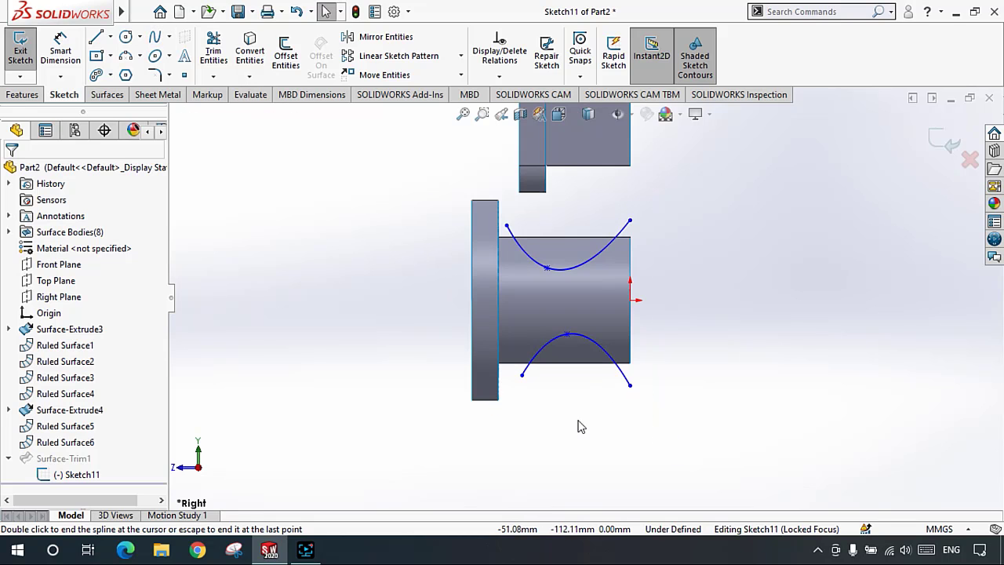
mouse_move(578, 426)
middle_mouse_down()
mouse_move(637, 394)
mouse_move(578, 380)
middle_mouse_up()
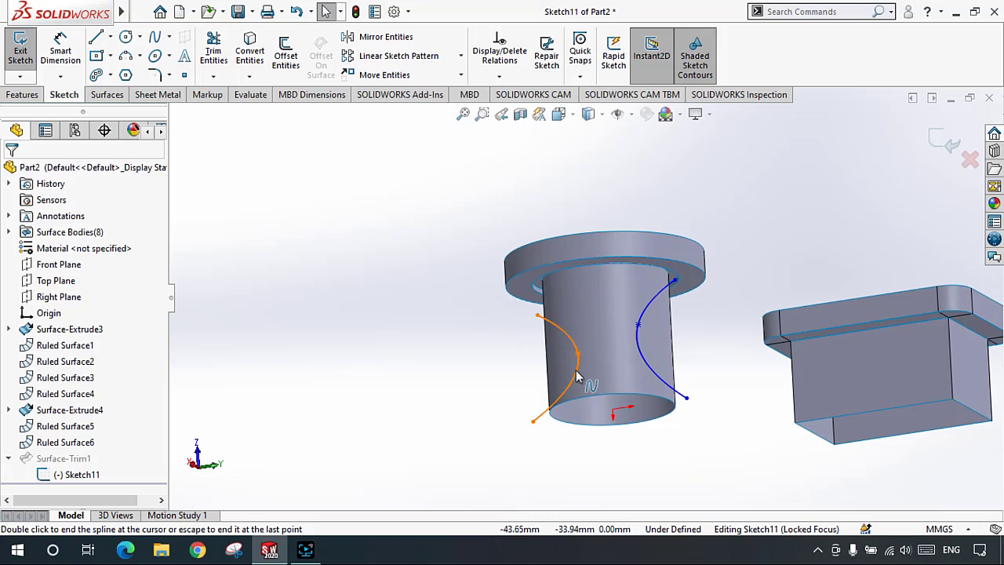
left_click(577, 375)
key("Delete")
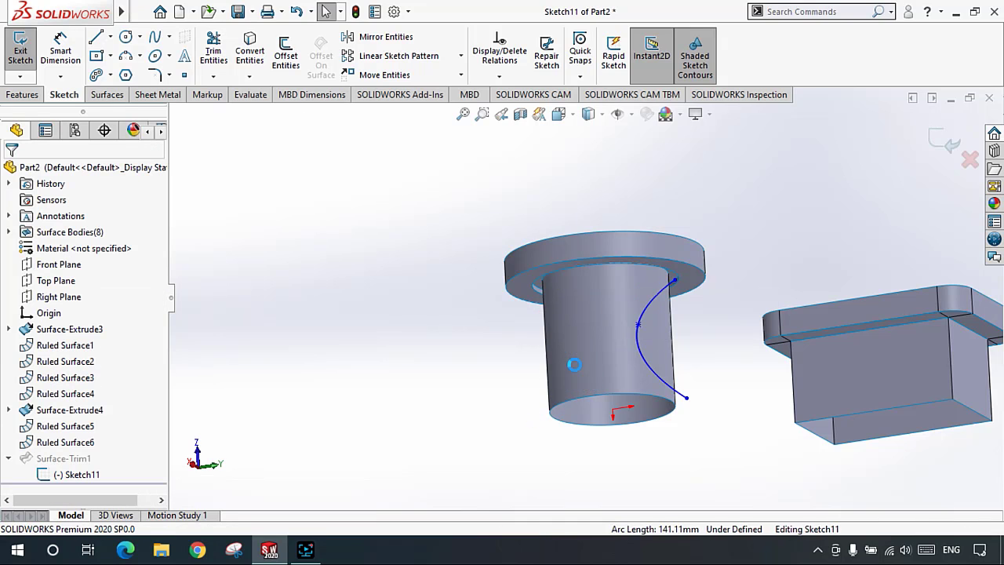
Step: Exit the edited sketch and delete the old surface trim feature, keeping the spline sketch
left_click(946, 142)
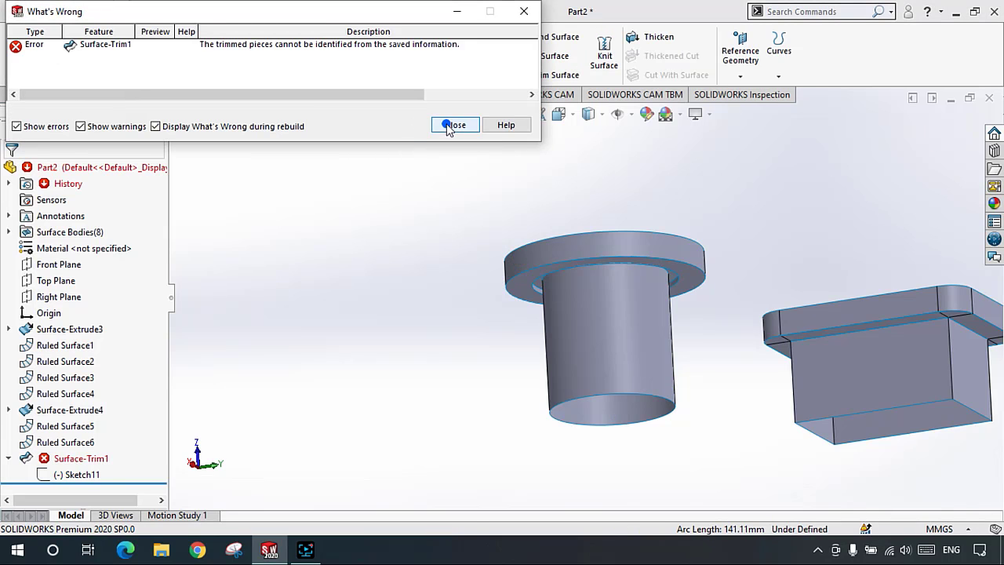
left_click(448, 125)
middle_click_drag(560, 291, 596, 353)
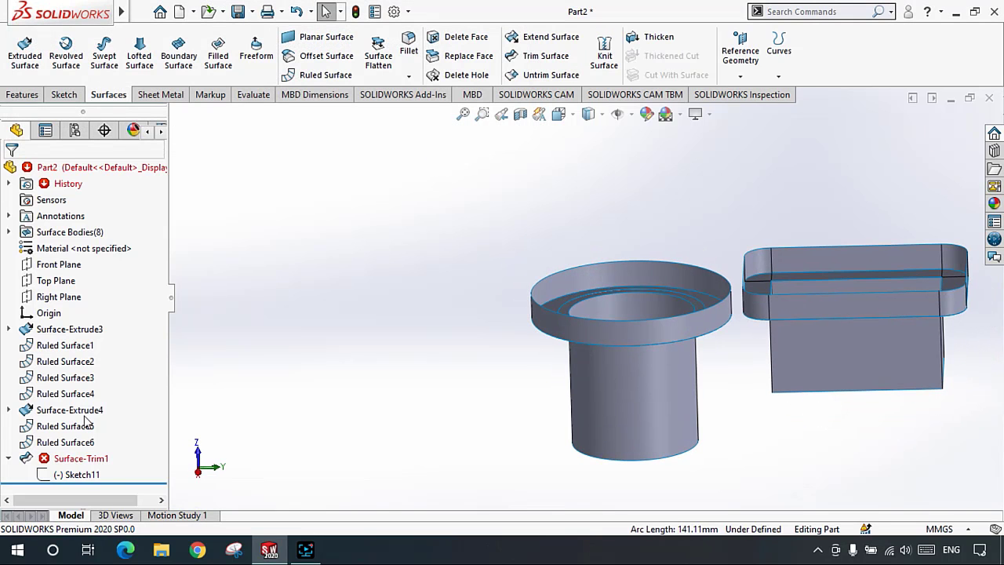
left_click(59, 464)
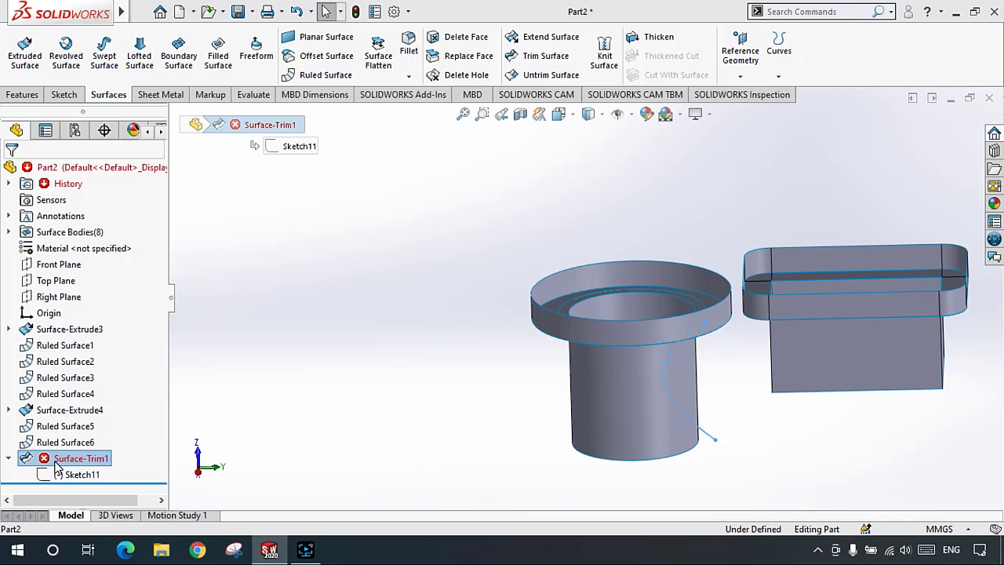
key("Delete")
key("Return")
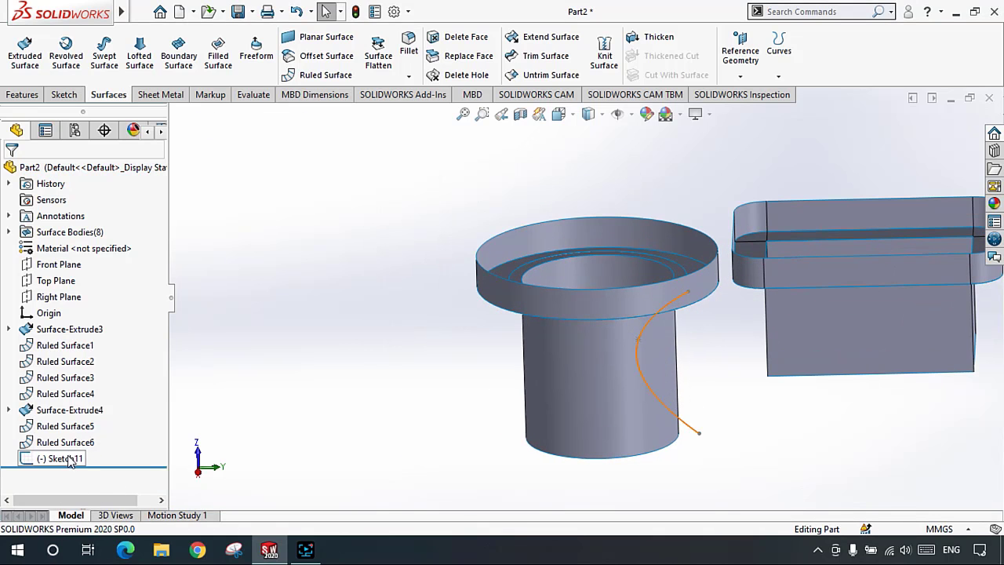
Step: Trim the cylinder surface with the open spline sketch, removing the piece enclosed on its +Y side
left_click(69, 461)
left_click(549, 56)
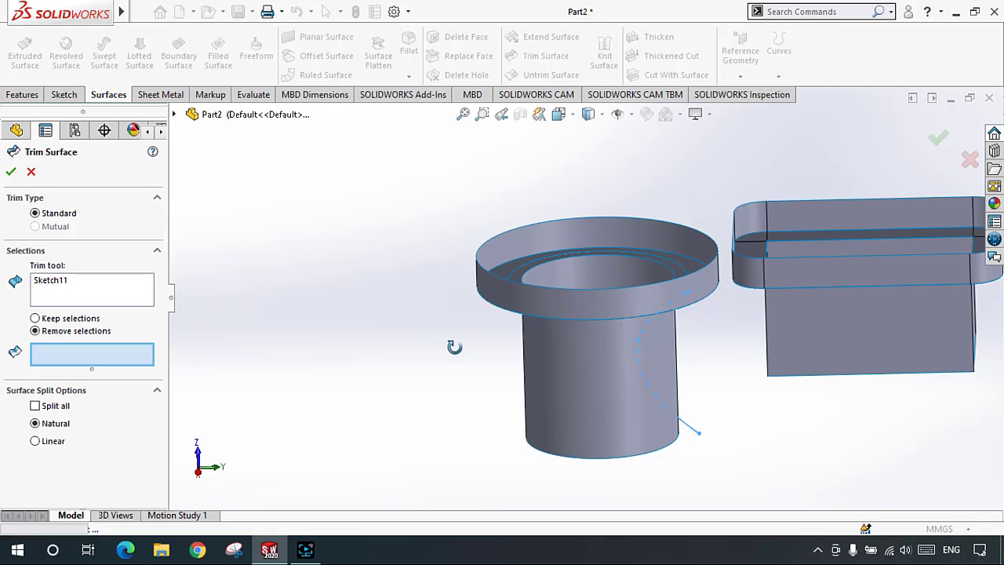
middle_click_drag(453, 348, 435, 307)
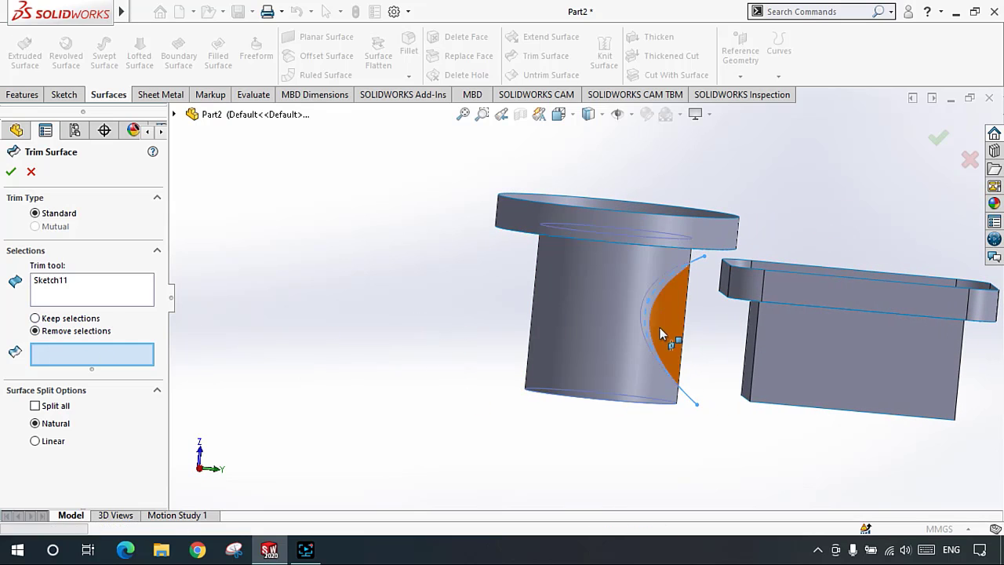
middle_click_drag(660, 327, 654, 327)
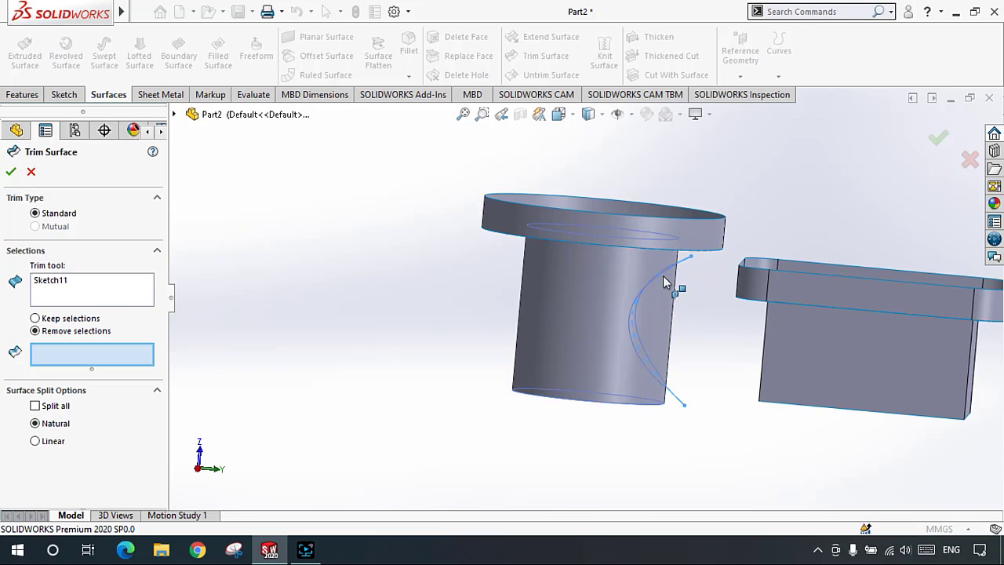
left_click(656, 315)
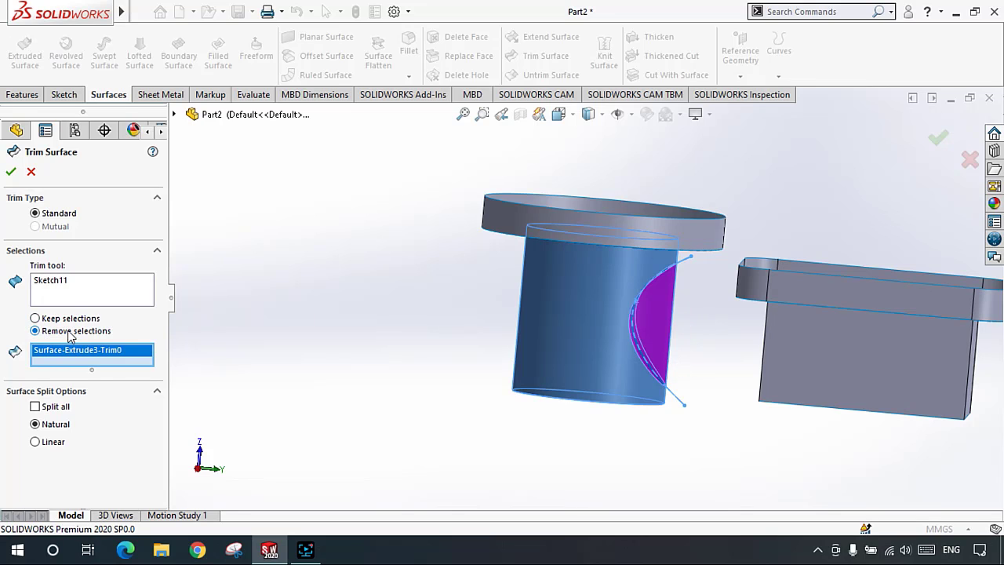
left_click(11, 171)
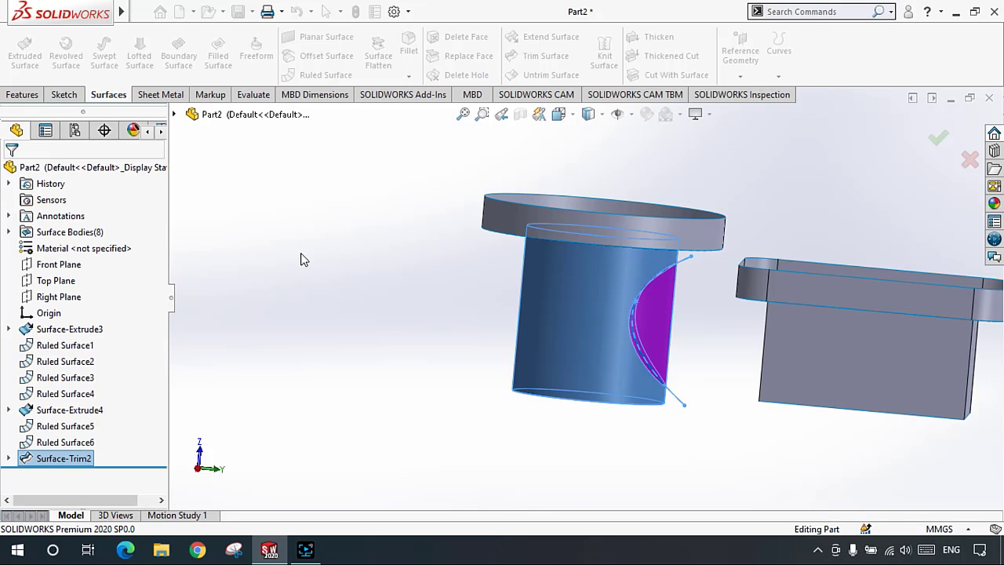
left_click(300, 252)
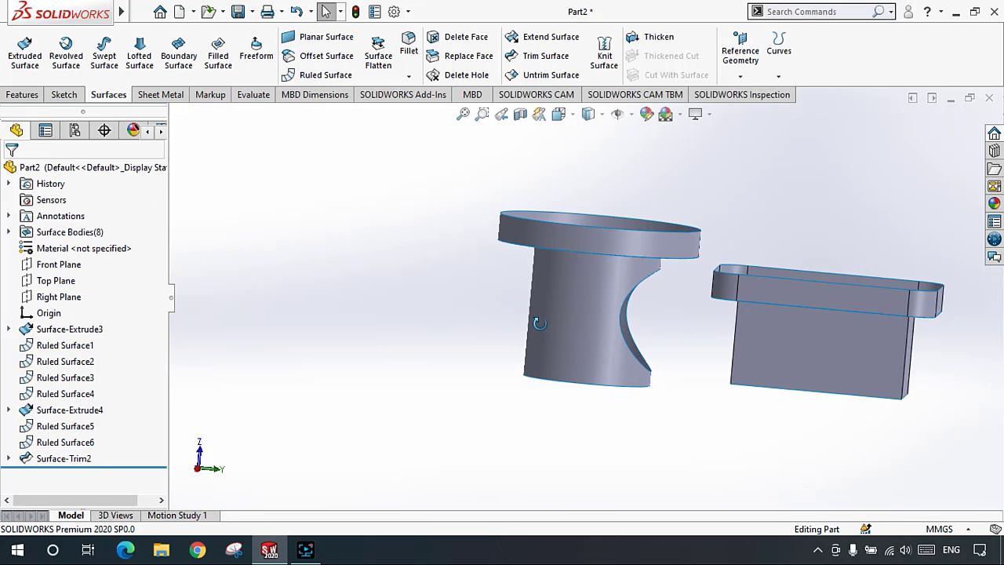
Step: Patch the curved cutout in the cylinder with a Filled Surface bounded by the trimmed edge, using Contact edge settings
middle_click_drag(496, 319, 606, 298)
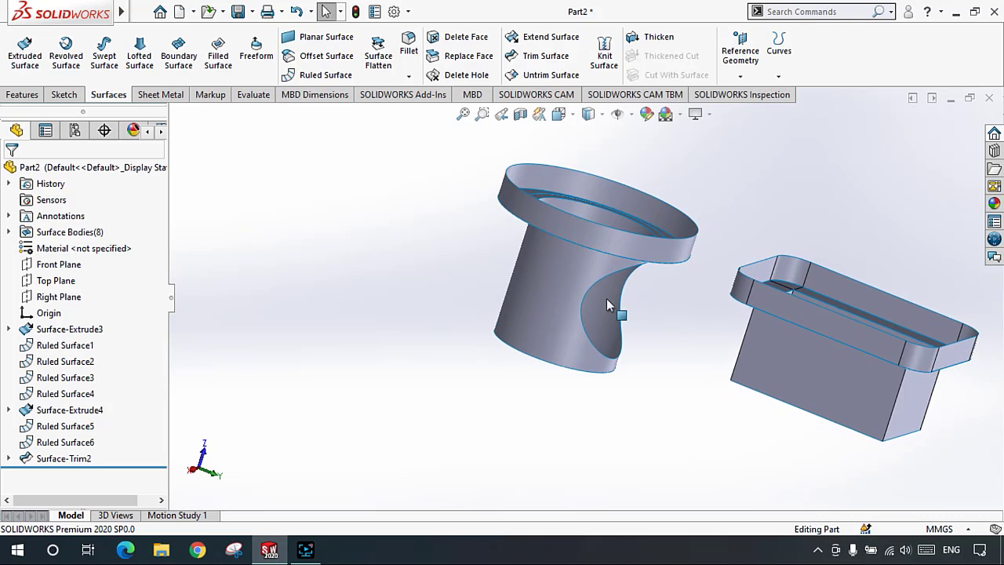
scroll(606, 298, "up", 3)
middle_click_drag(545, 306, 522, 291)
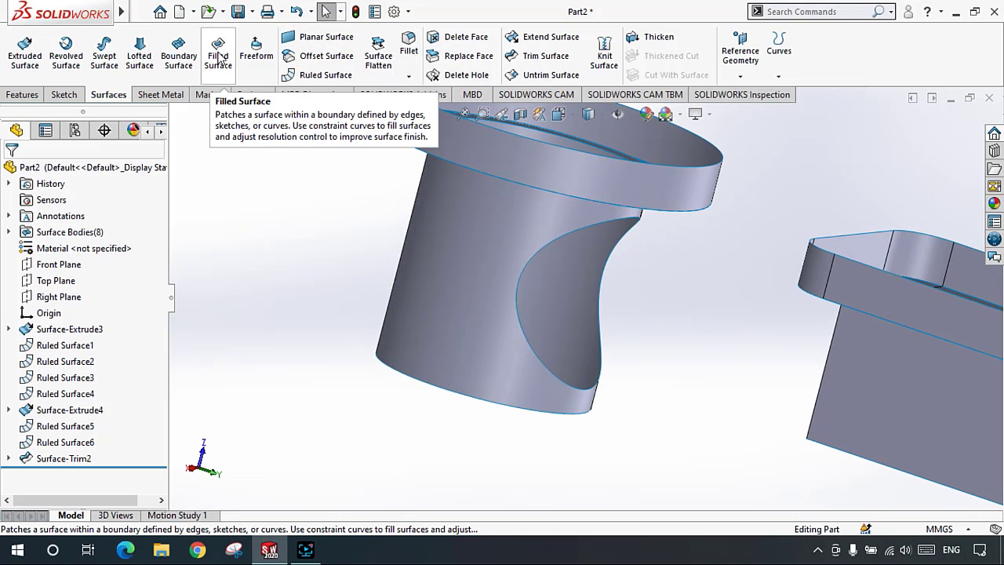
left_click(218, 59)
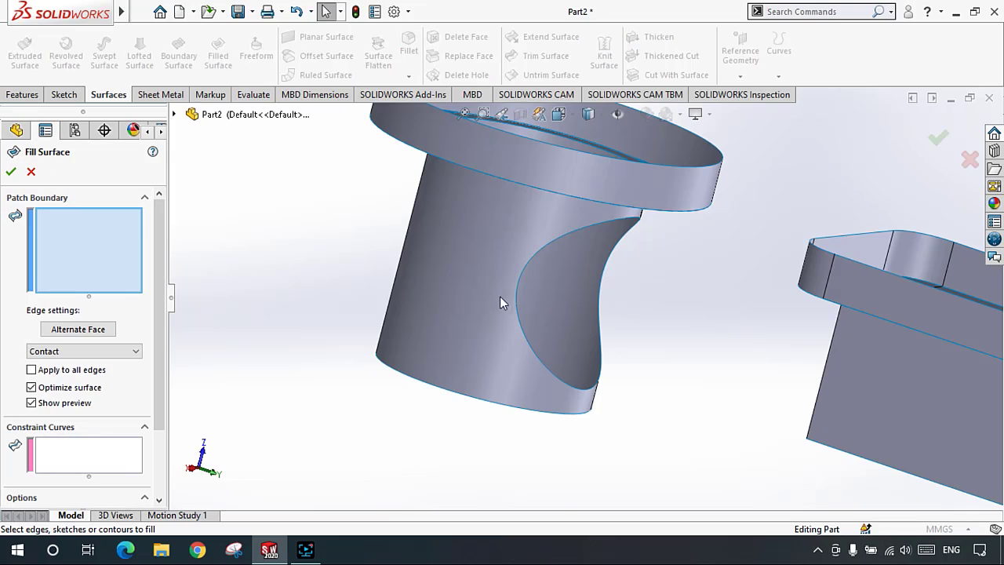
left_click(30, 171)
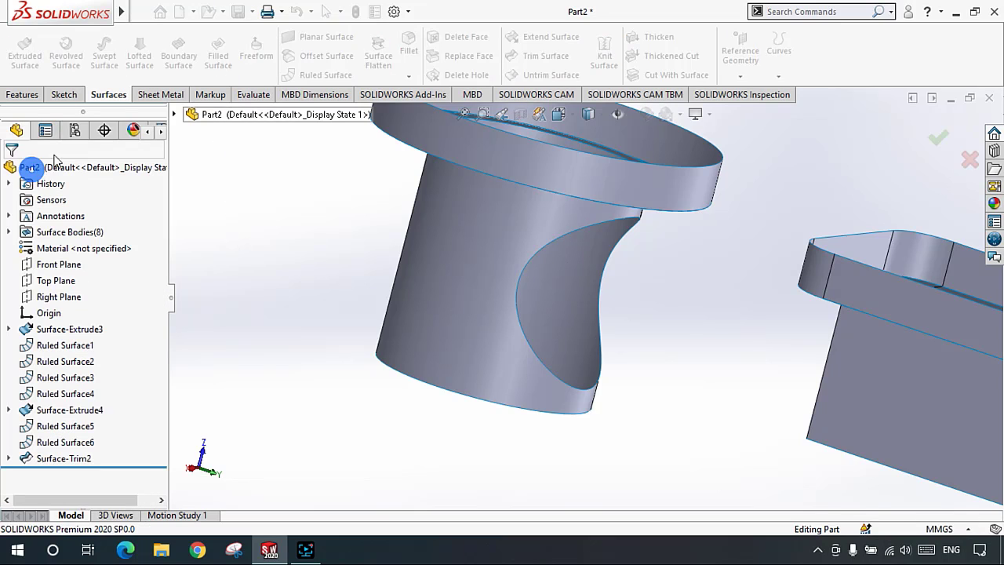
left_click(219, 54)
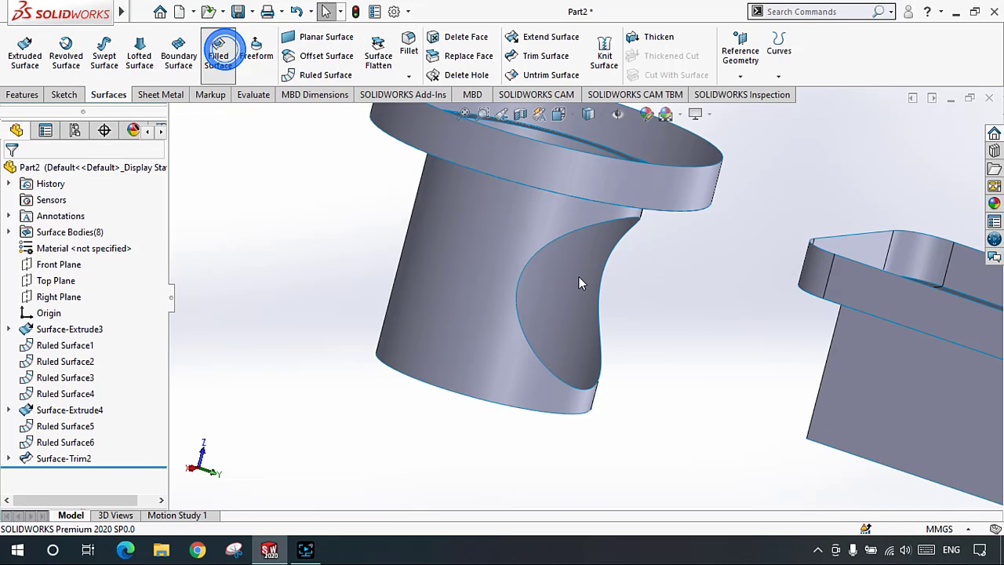
left_click(558, 244)
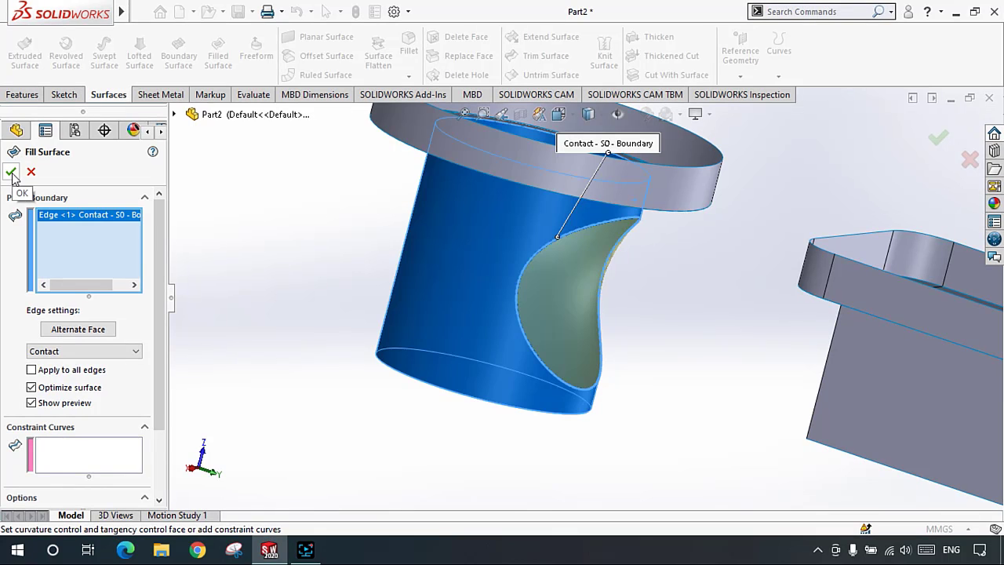
middle_click_drag(483, 340, 497, 293)
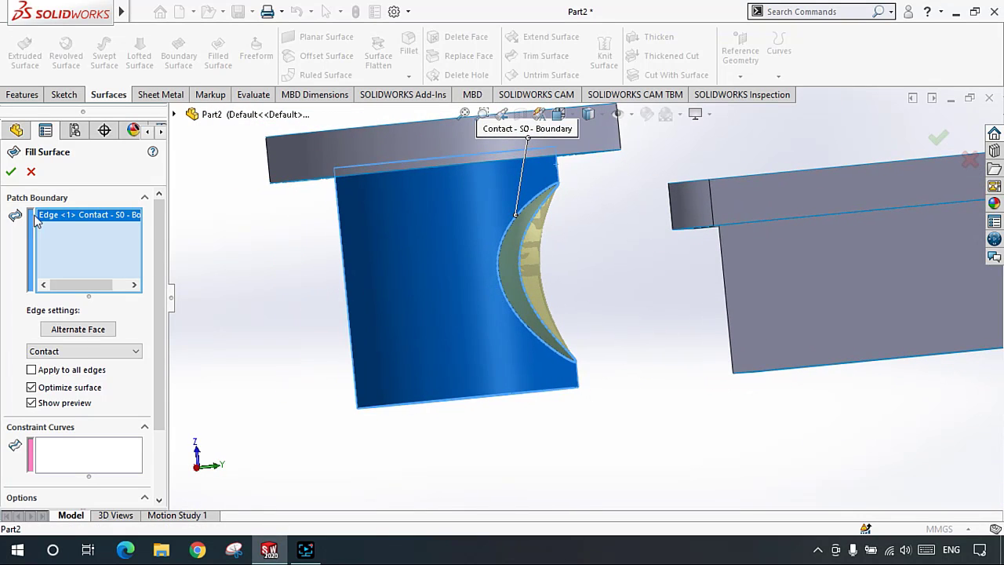
left_click(9, 172)
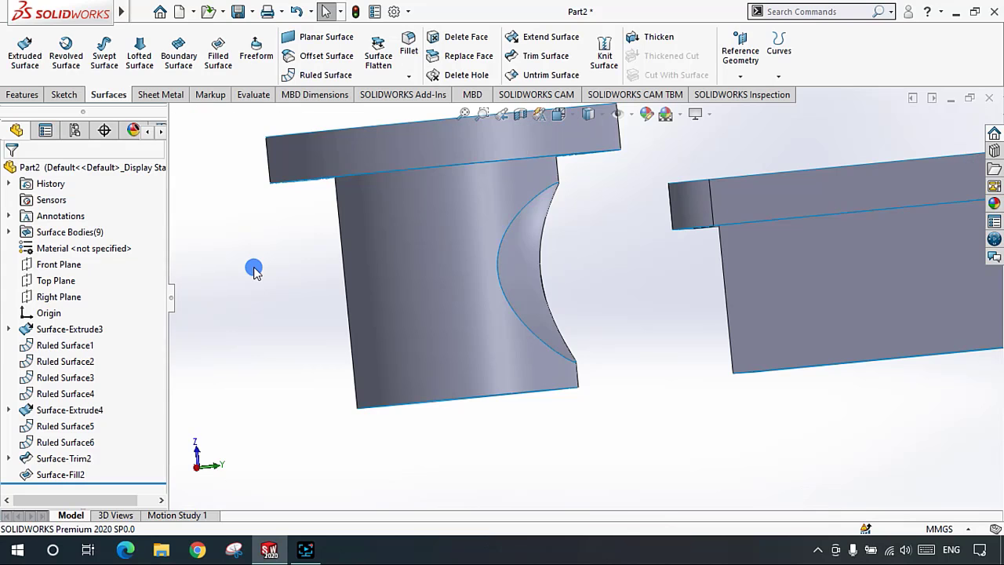
Step: Edit the filled surface in the cylinder's cutout and change its edge setting to Curvature
middle_click_drag(571, 327, 482, 314)
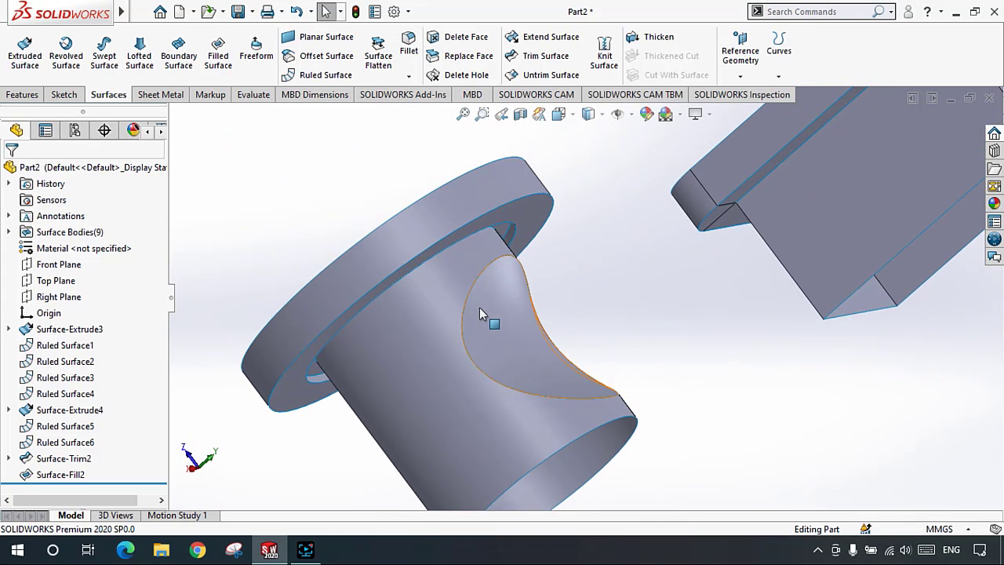
left_click(69, 474)
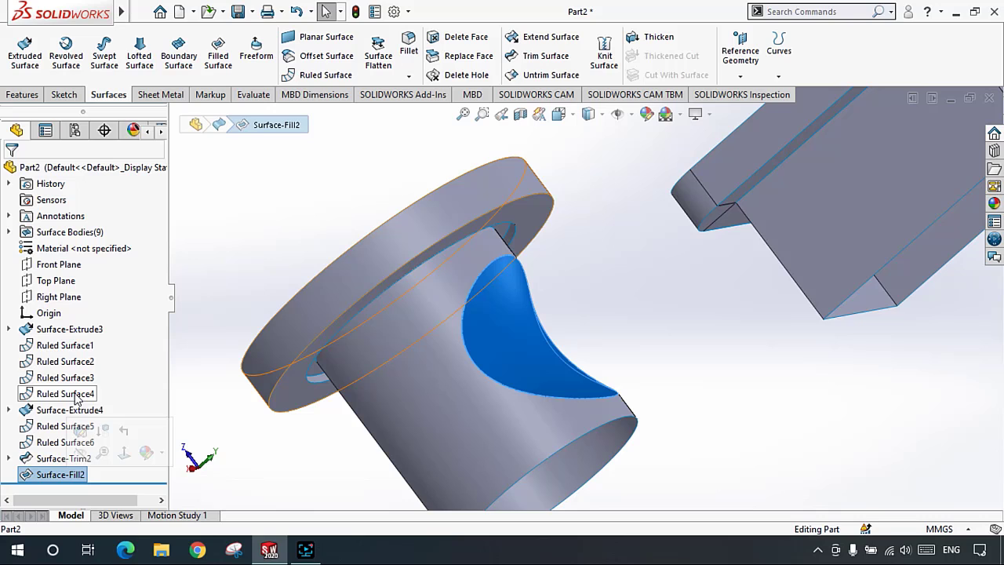
left_click(293, 399)
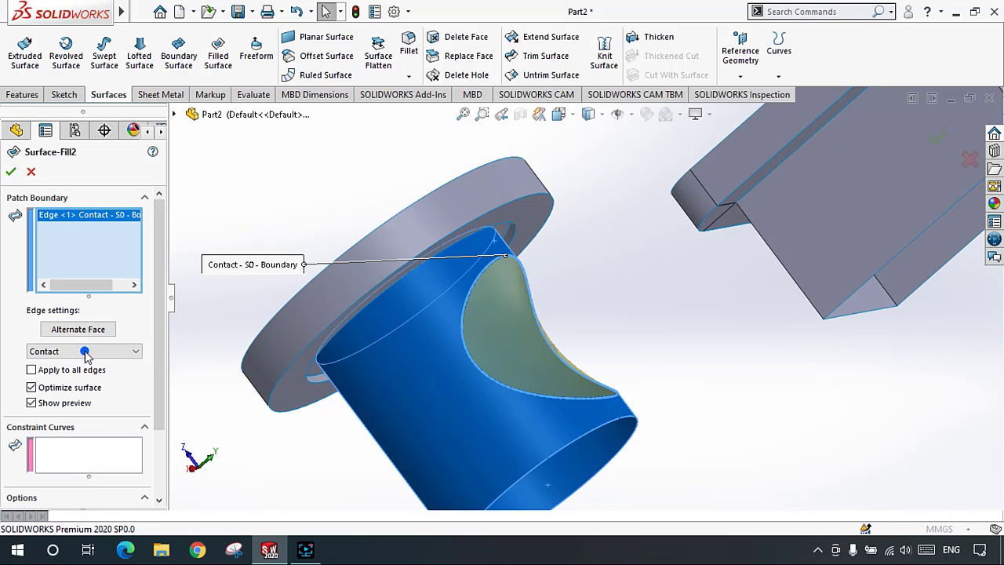
left_click(57, 353)
left_click(51, 384)
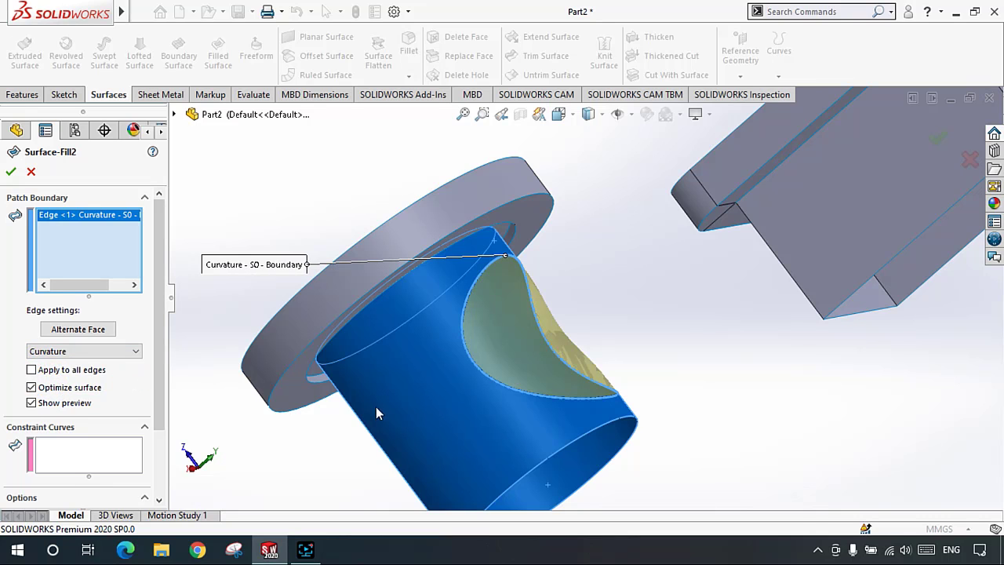
middle_click_drag(376, 408, 345, 447)
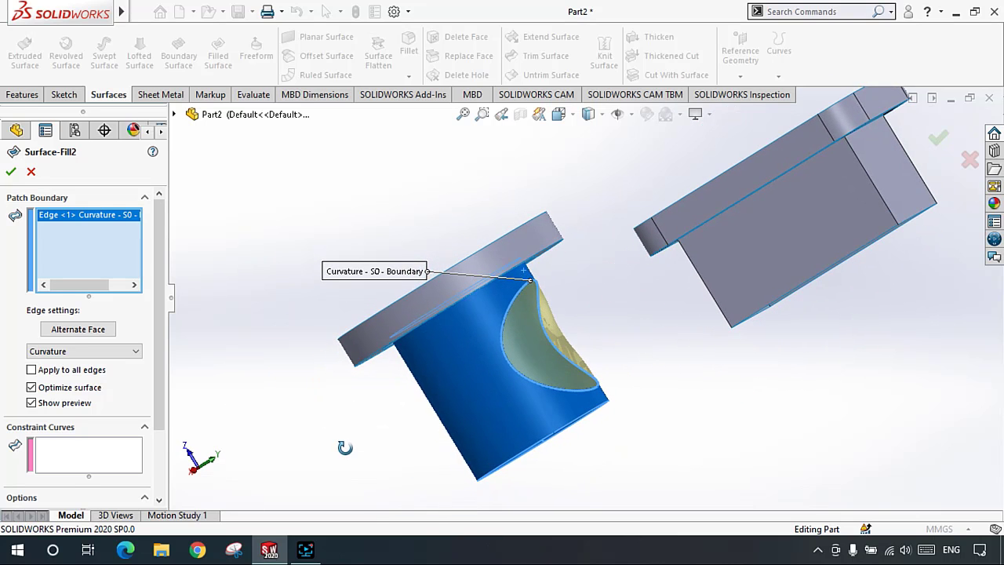
Step: Switch the patch's edge setting back to Contact and inspect the preview's shape from several angles
left_click(81, 352)
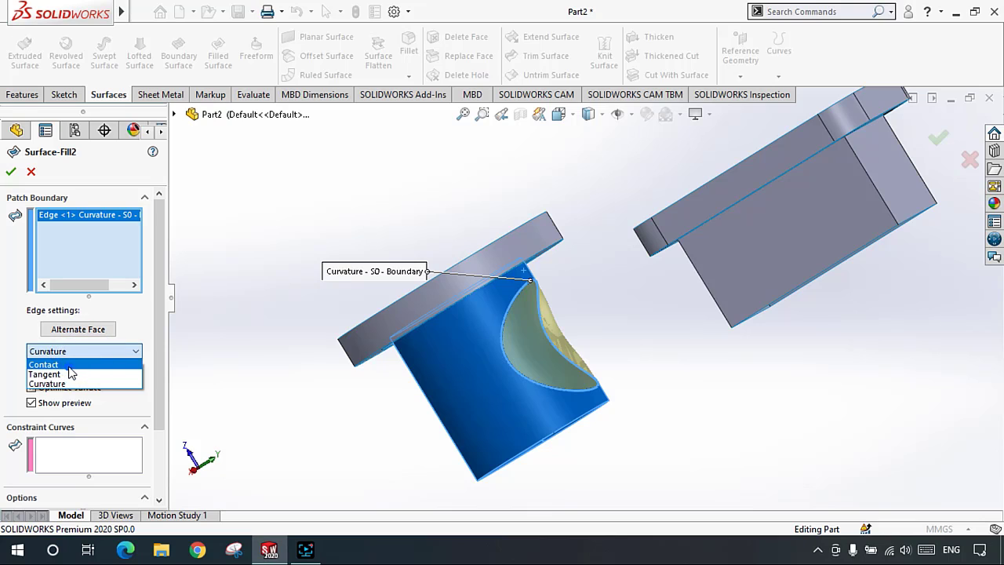
left_click(69, 366)
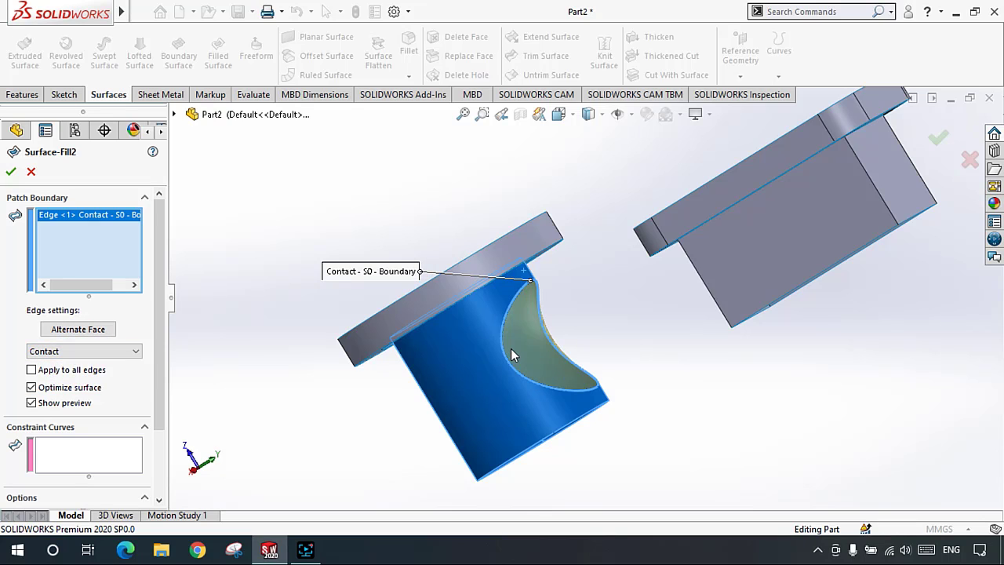
middle_click_drag(511, 349, 538, 290)
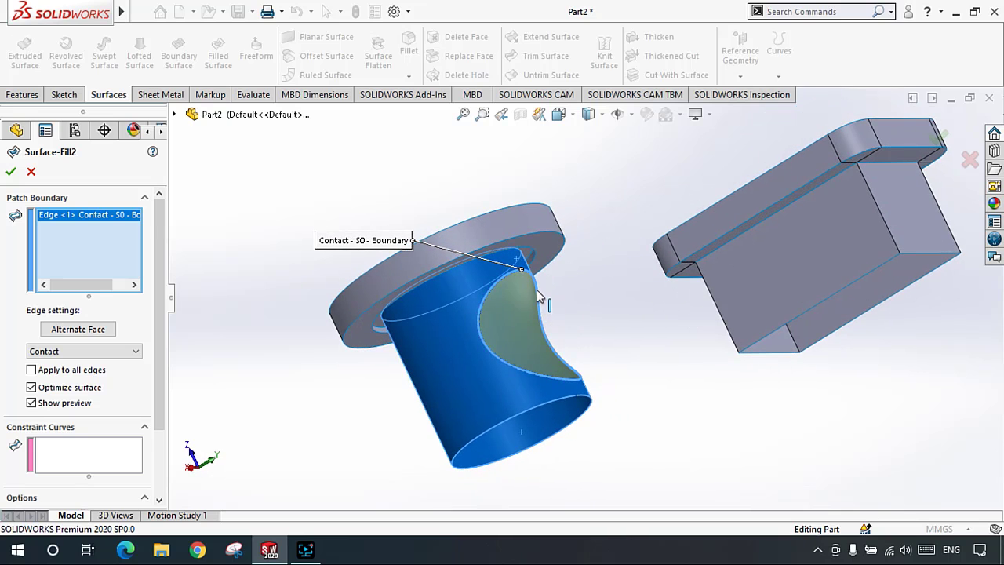
middle_click_drag(534, 359, 530, 345)
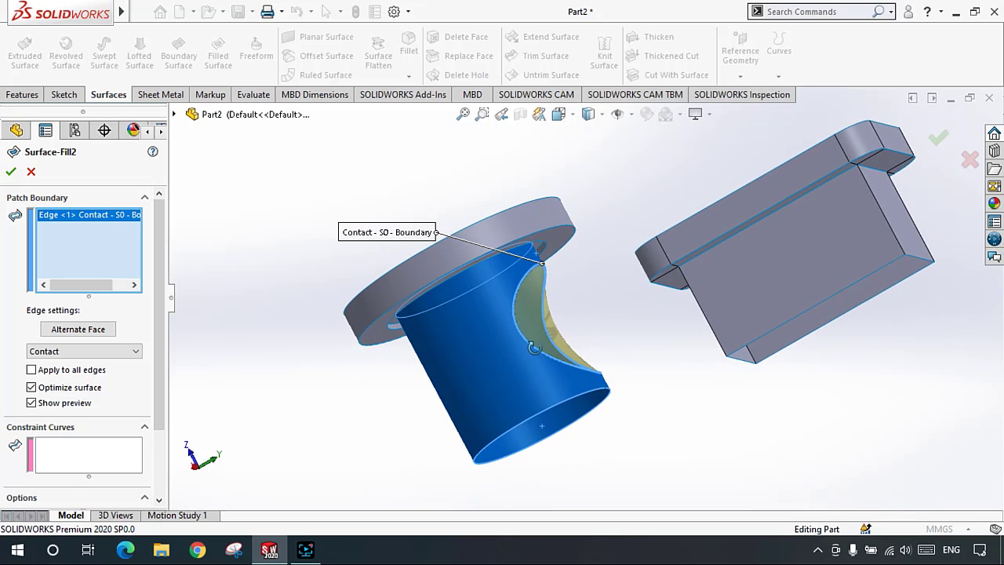
Step: Set the patch boundary to Curvature again and examine closely how the preview blends into the cylinder wall
left_click(82, 352)
left_click(56, 383)
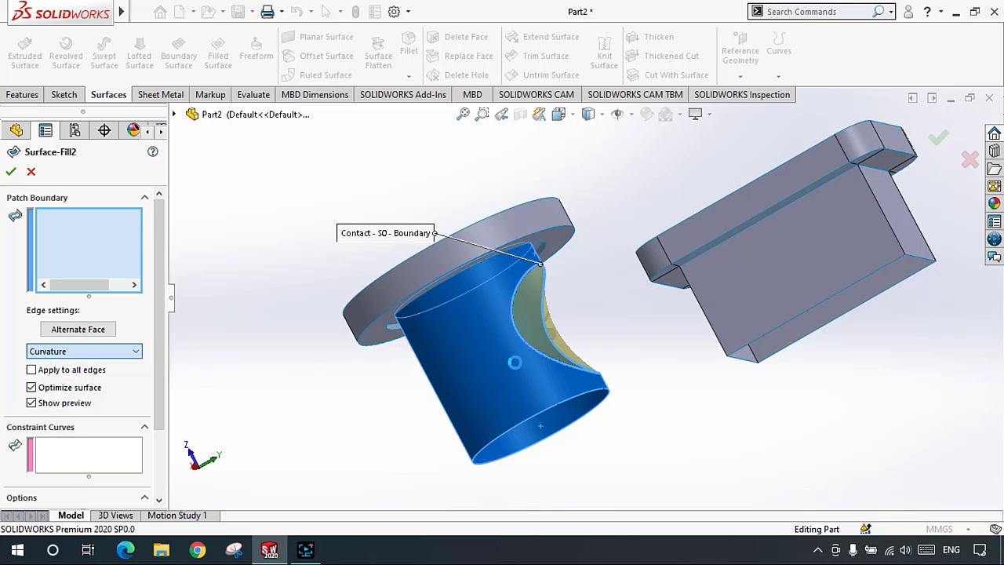
middle_click_drag(521, 352, 453, 311)
scroll(459, 324, "down", 5)
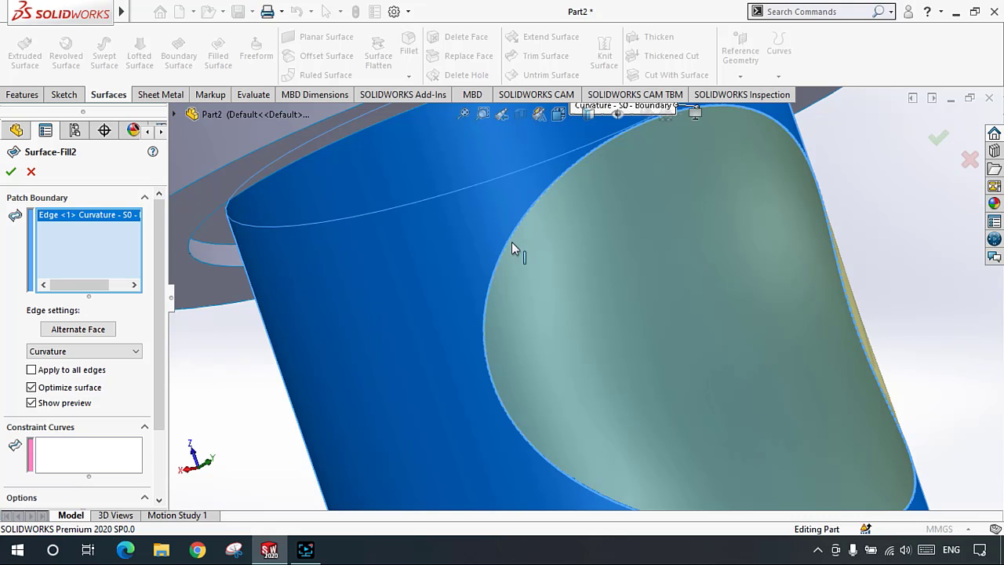
Step: Apply the patch boundary's edge setting to all edges of the side opening's fill and set its curvature control to Tangent
scroll(627, 343, "up", 3)
middle_click_drag(627, 343, 763, 388)
scroll(708, 382, "up", 4)
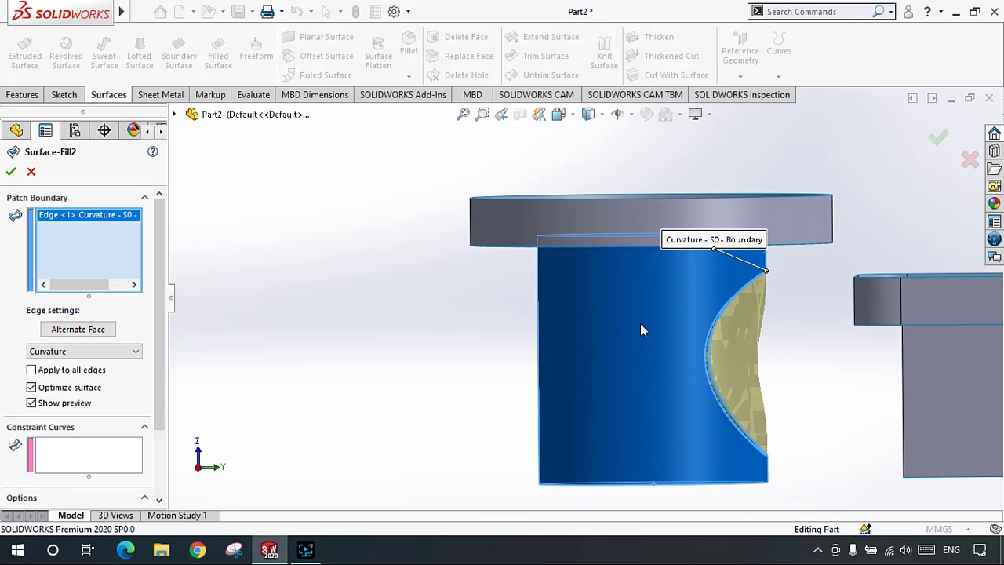
scroll(779, 357, "down", 2)
middle_click_drag(735, 421, 693, 387)
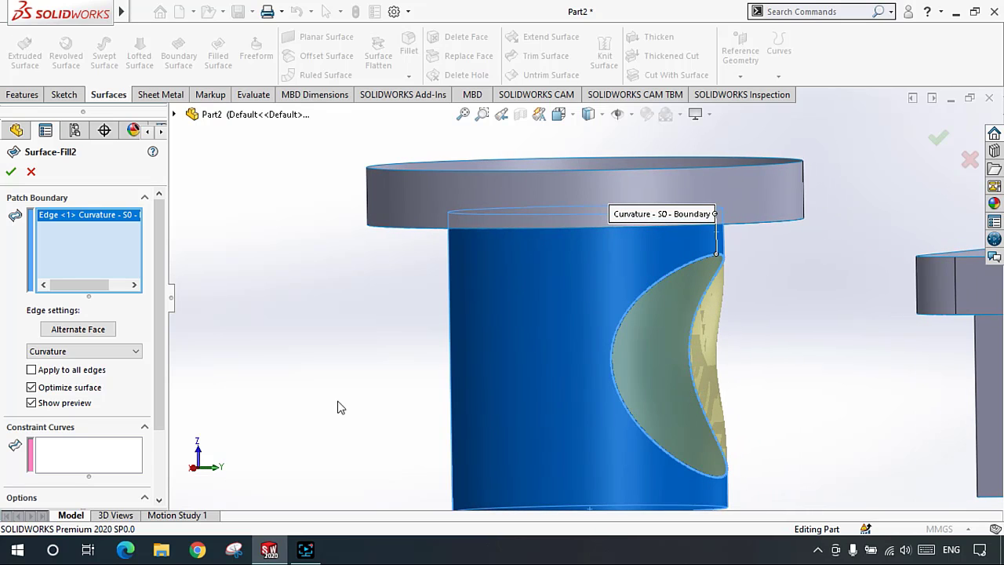
left_click(32, 370)
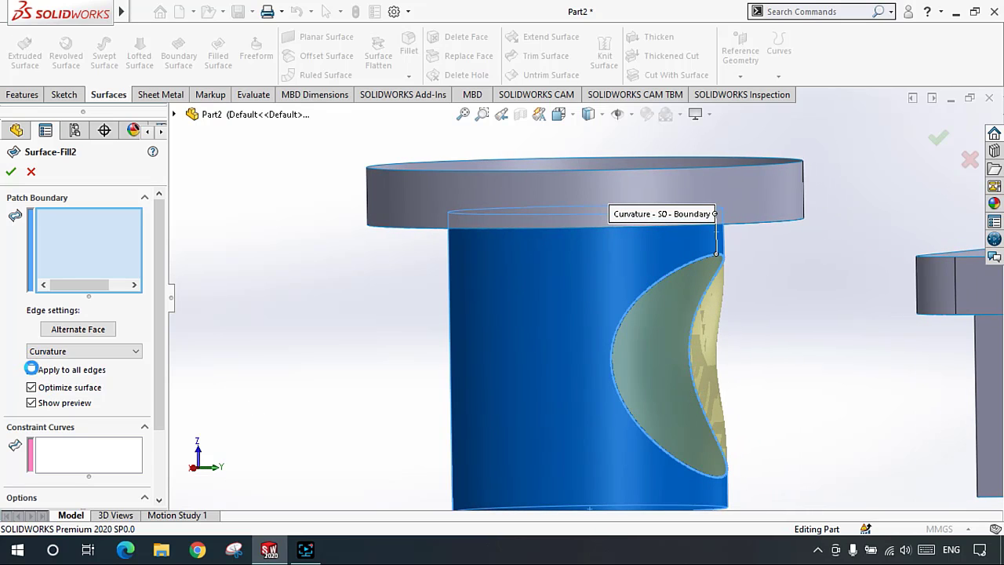
left_click(97, 330)
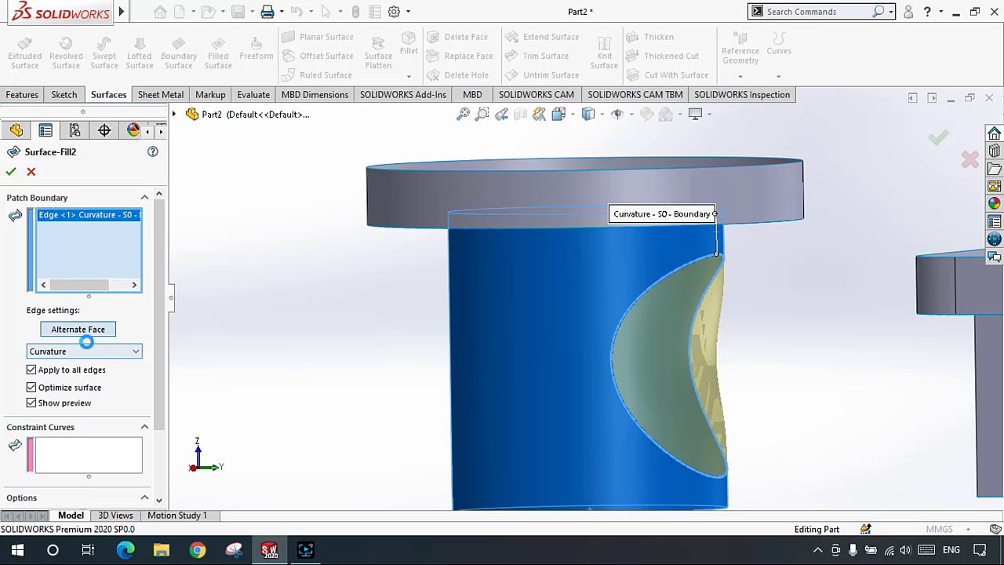
left_click(109, 357)
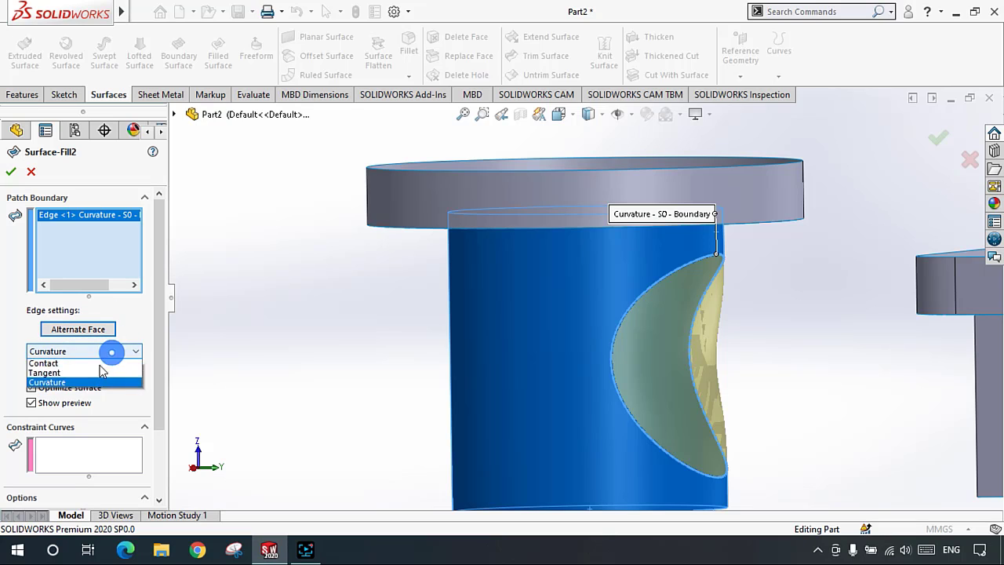
left_click(89, 372)
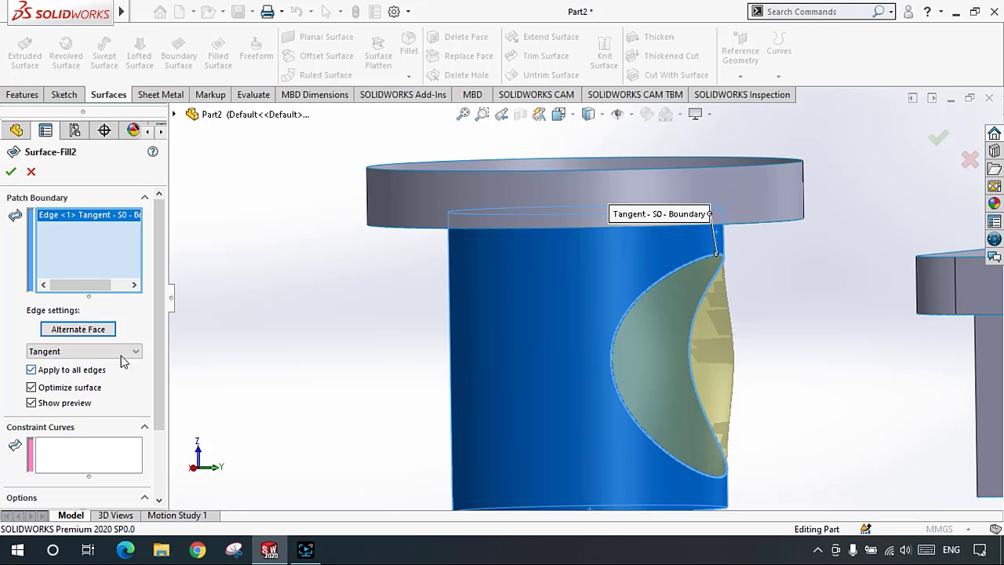
Step: Set the fill's curvature control to Contact and accept the filled surface over the cylinder's side opening
mouse_move(426, 423)
middle_mouse_down()
mouse_move(416, 412)
mouse_move(426, 416)
middle_mouse_up()
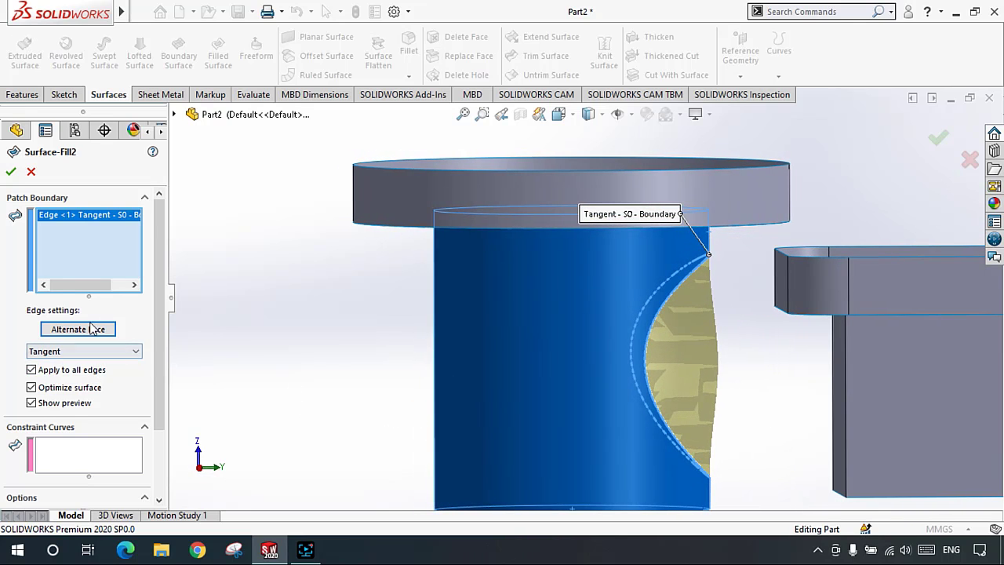
left_click(84, 350)
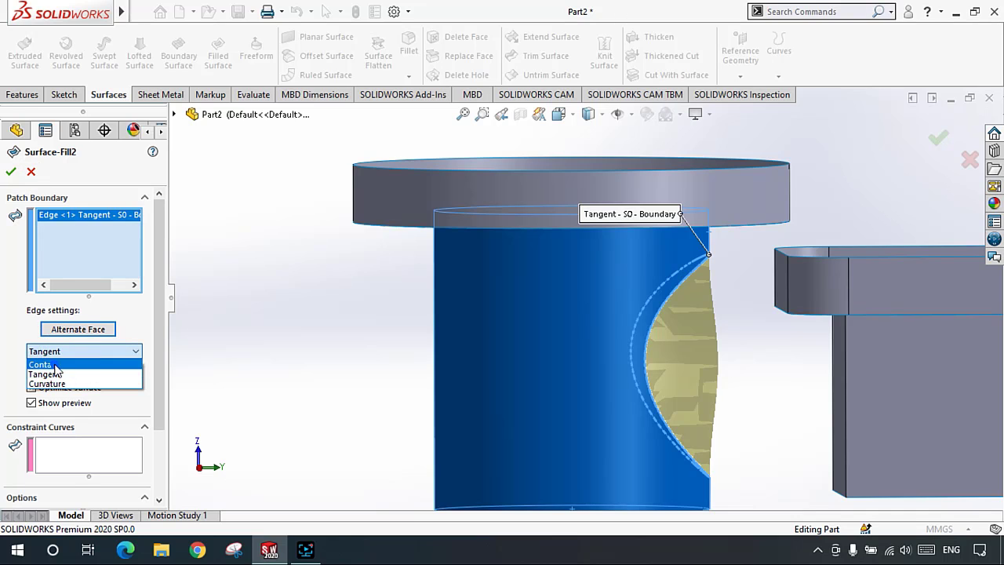
left_click(49, 361)
left_click(10, 173)
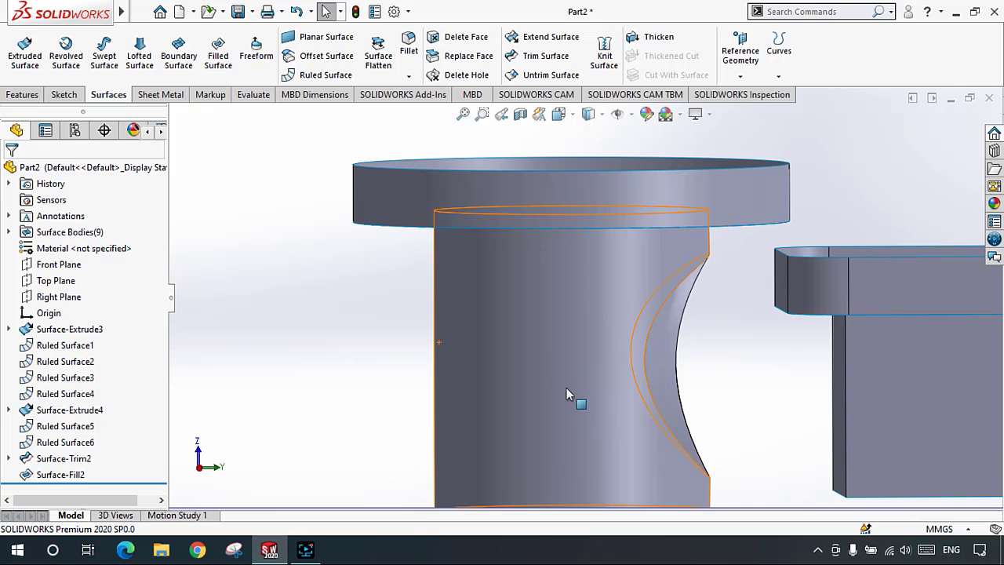
Step: Delete the filled surface covering the cylinder's side opening
middle_click_drag(566, 387, 601, 408)
scroll(682, 374, "down", 2)
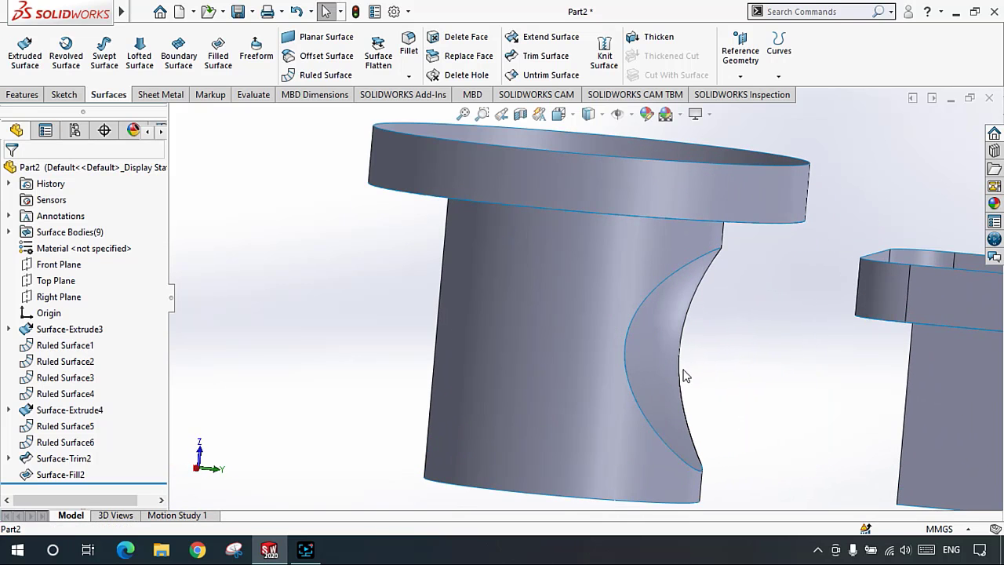
middle_click_drag(683, 369, 628, 352)
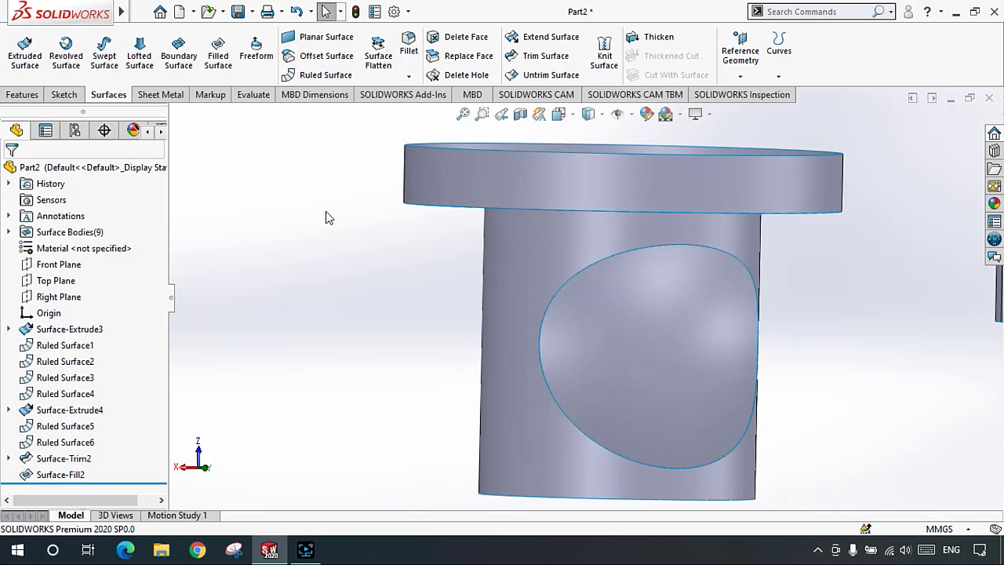
left_click(662, 377)
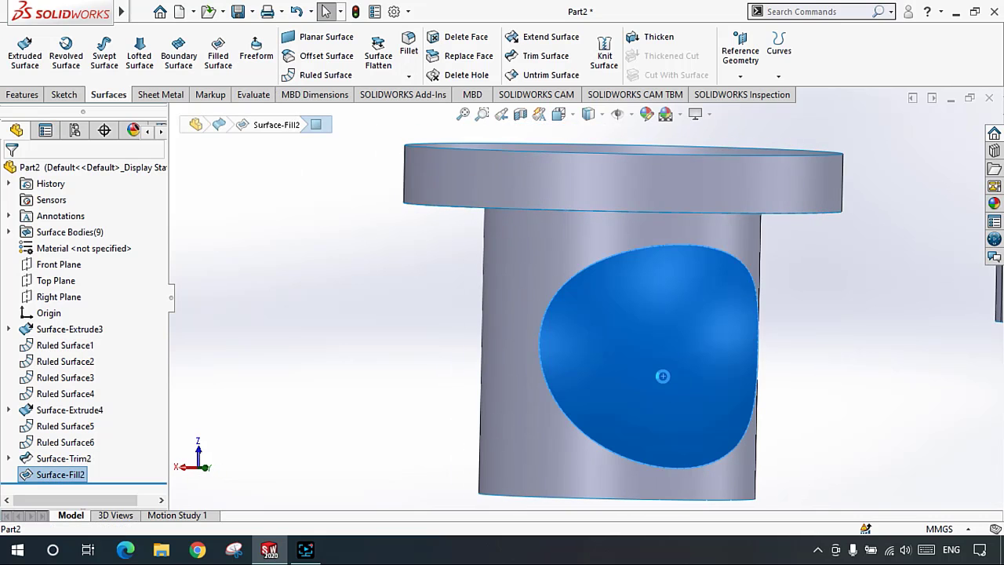
key("Delete")
key("Return")
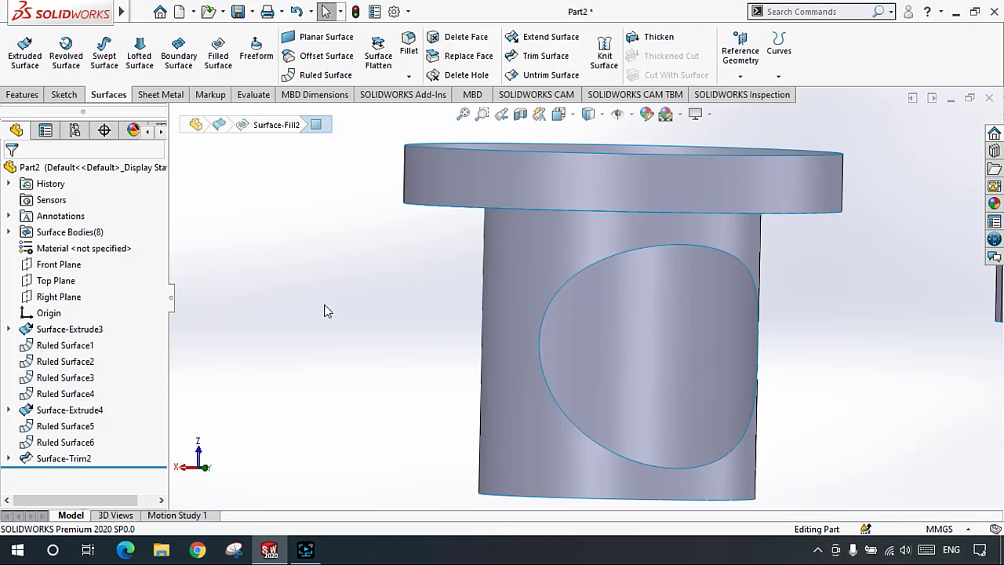
left_click(327, 311)
middle_click_drag(594, 371, 689, 380)
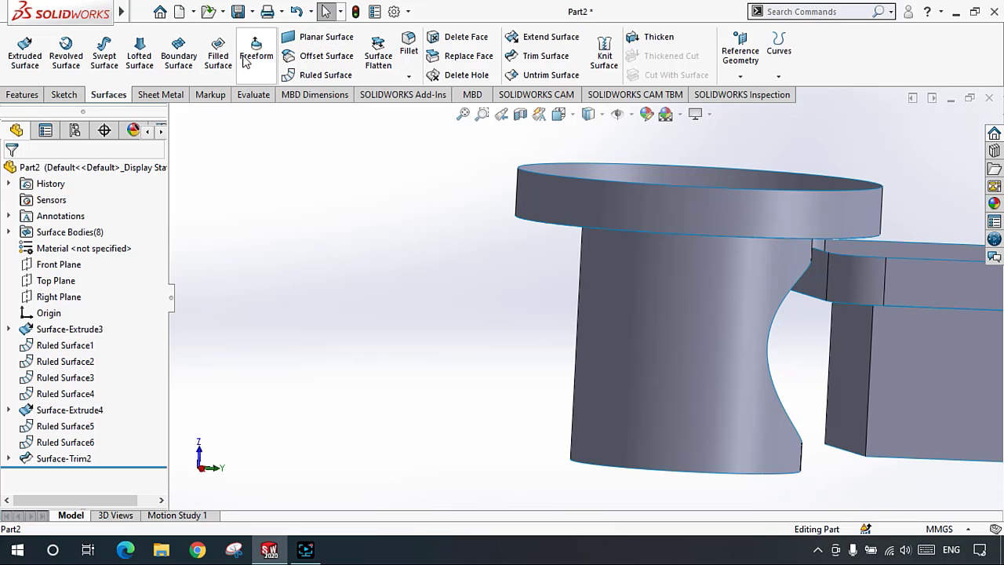
middle_click_drag(762, 359, 746, 322)
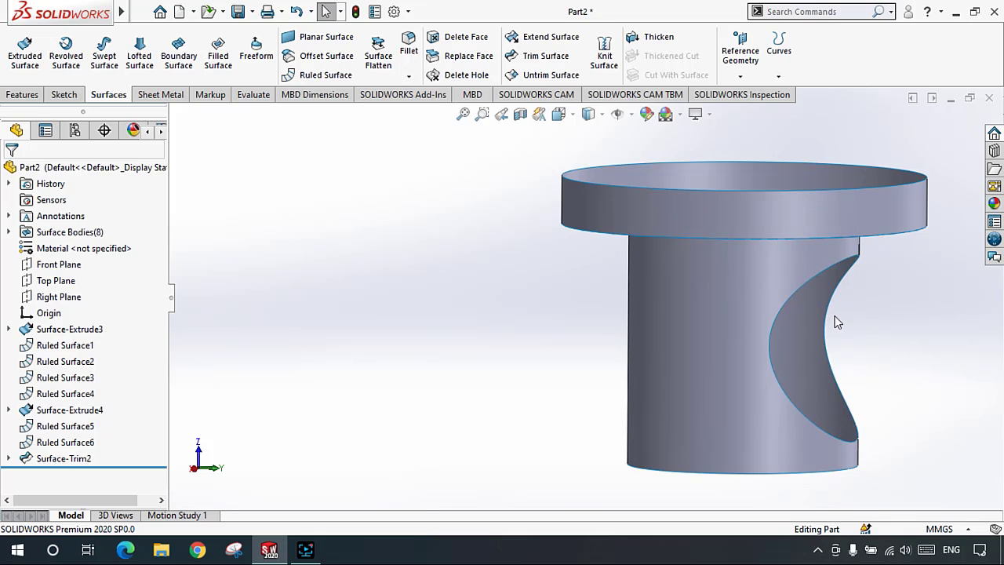
scroll(860, 366, "down", 5)
left_click(312, 41)
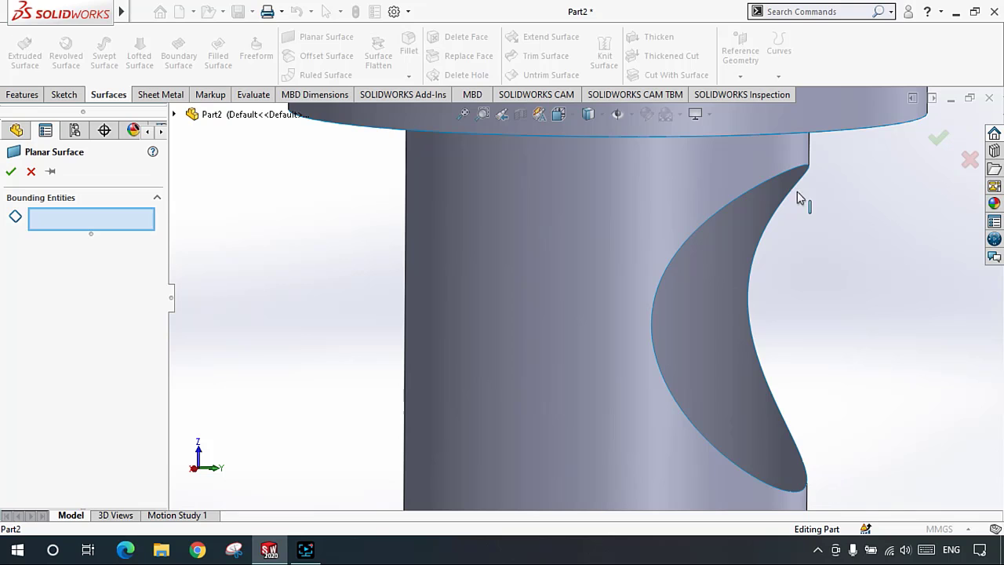
left_click(31, 171)
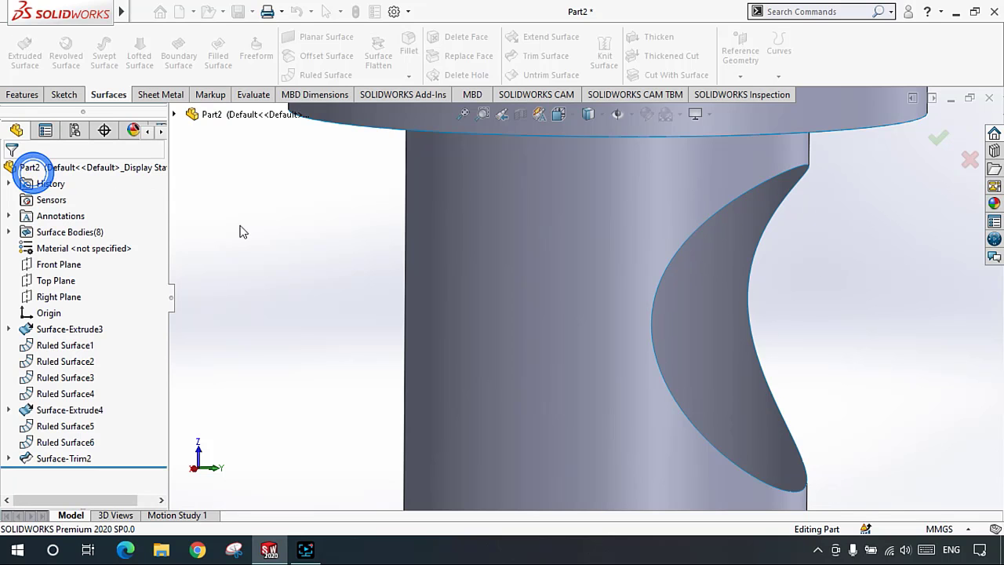
Step: Close the cylinder's open lower end with a planar surface bounded by its circular edge
scroll(546, 306, "up", 3)
middle_click_drag(556, 399, 601, 388)
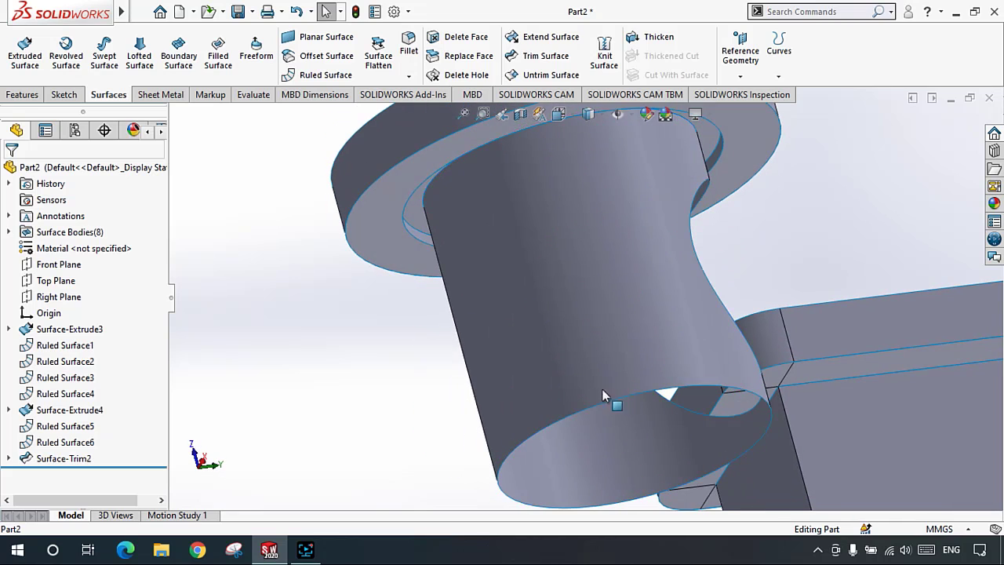
left_click(304, 40)
left_click(654, 390)
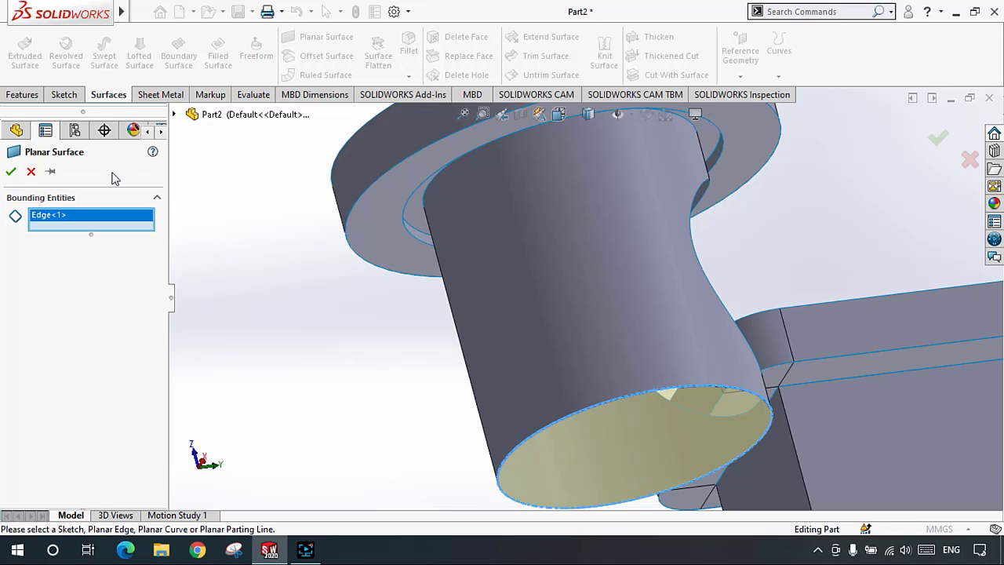
left_click(13, 172)
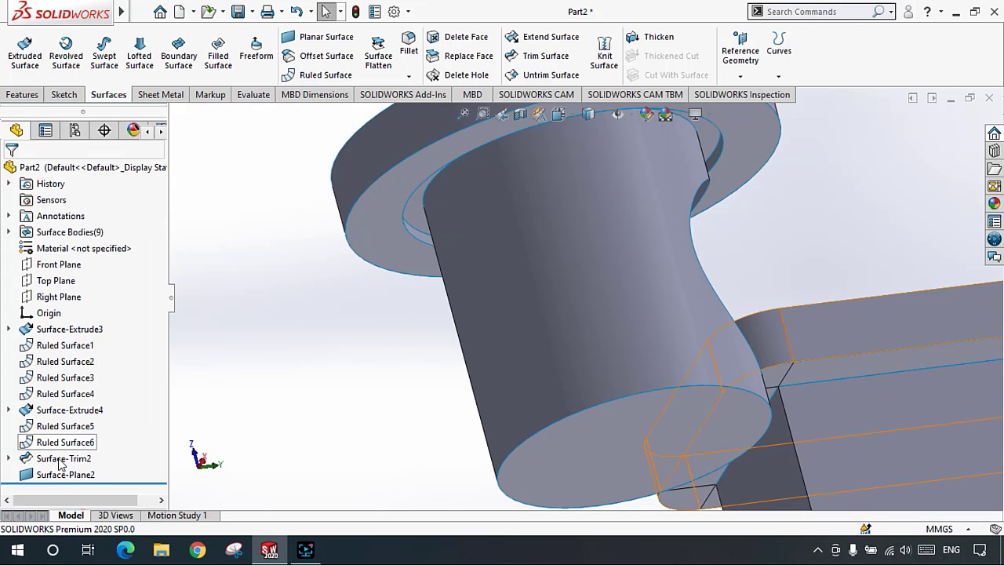
Step: Delete the planar surface from the cylinder's lower end
left_click(54, 473)
key("Delete")
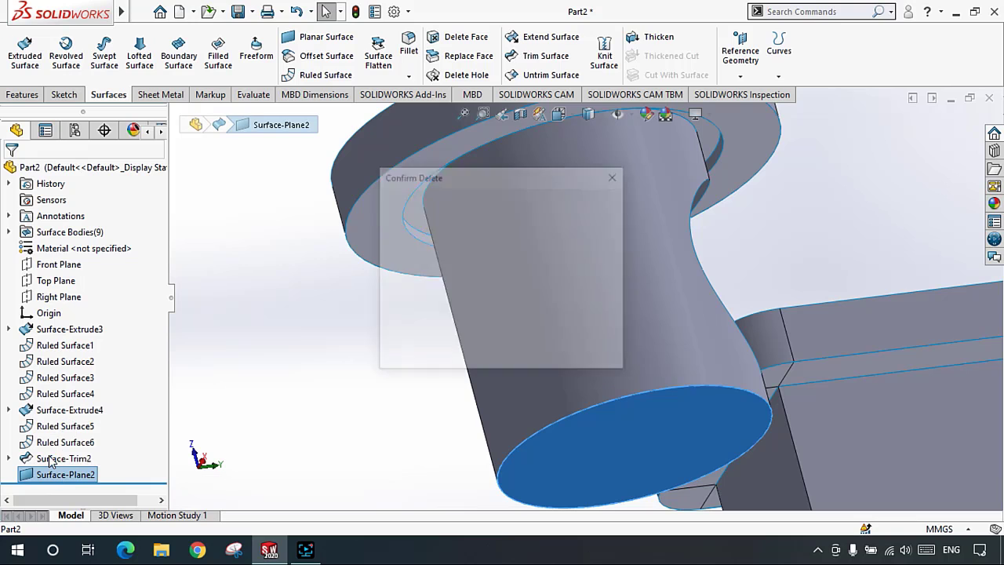
key("Return")
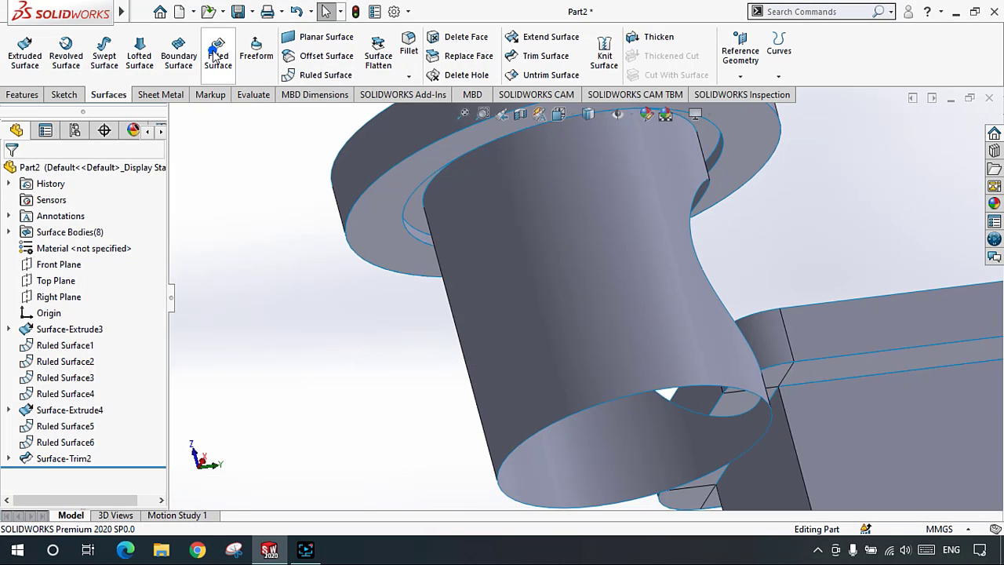
Step: Create a filled surface with Contact edges across the cylinder's open lower end and delete it again
left_click(218, 51)
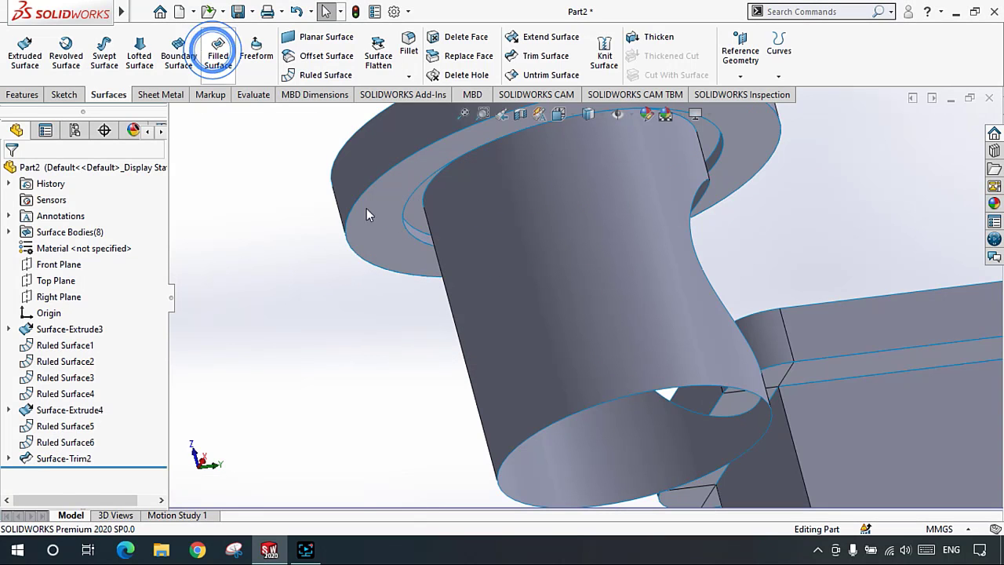
left_click(625, 396)
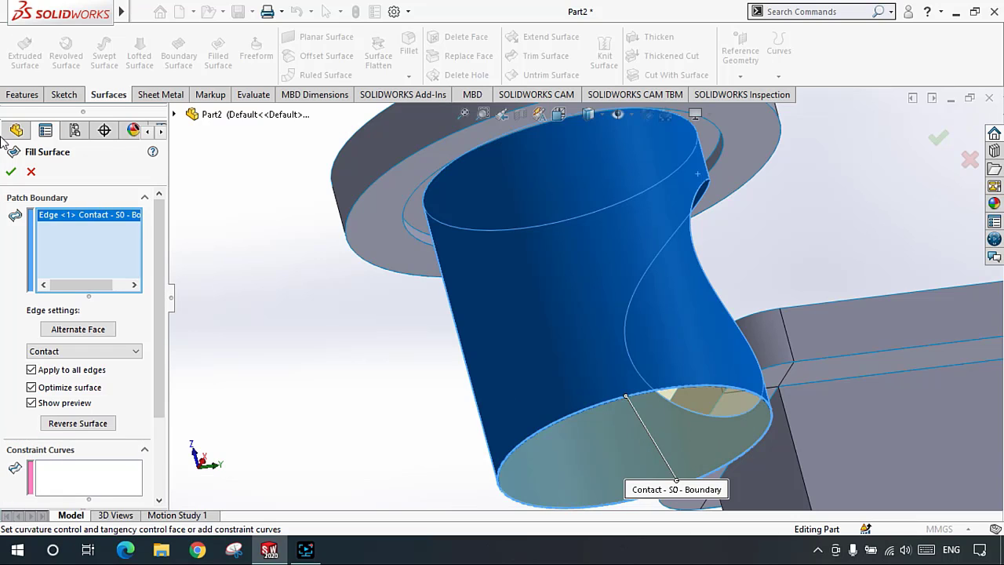
left_click(10, 173)
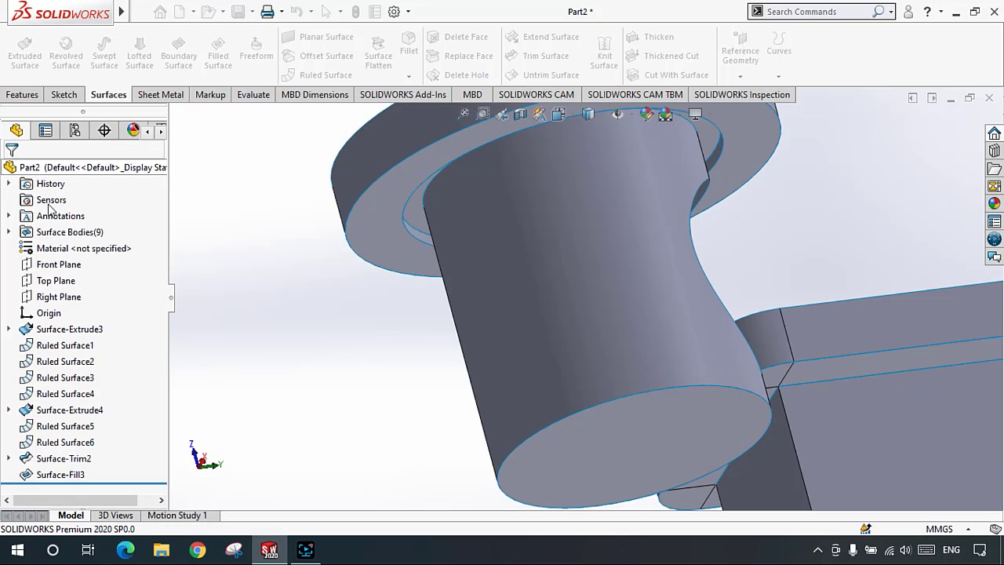
left_click(47, 475)
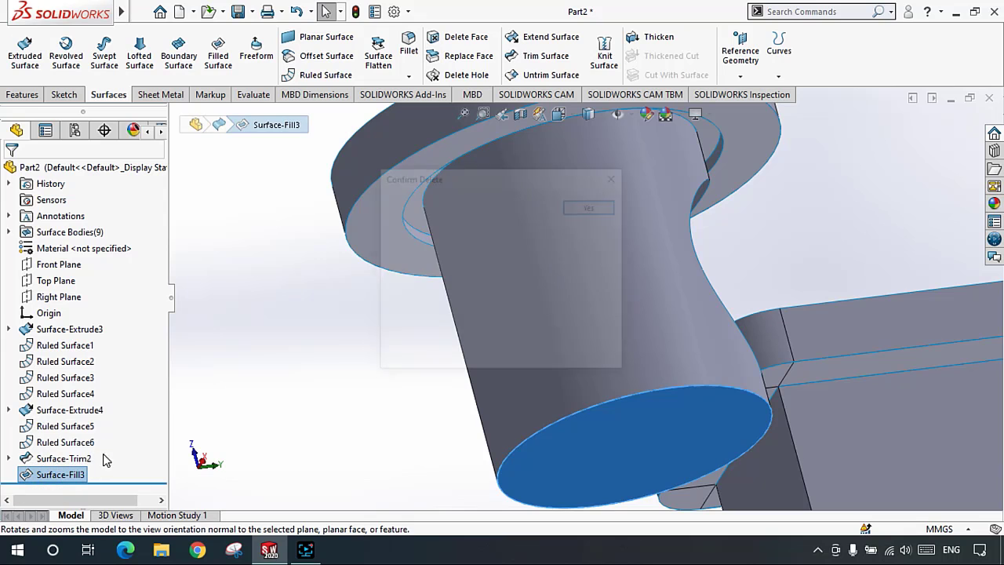
Step: Create a filled surface over the cylinder's curved side opening from its boundary edge, using the Contact setting
middle_click_drag(317, 323, 659, 333)
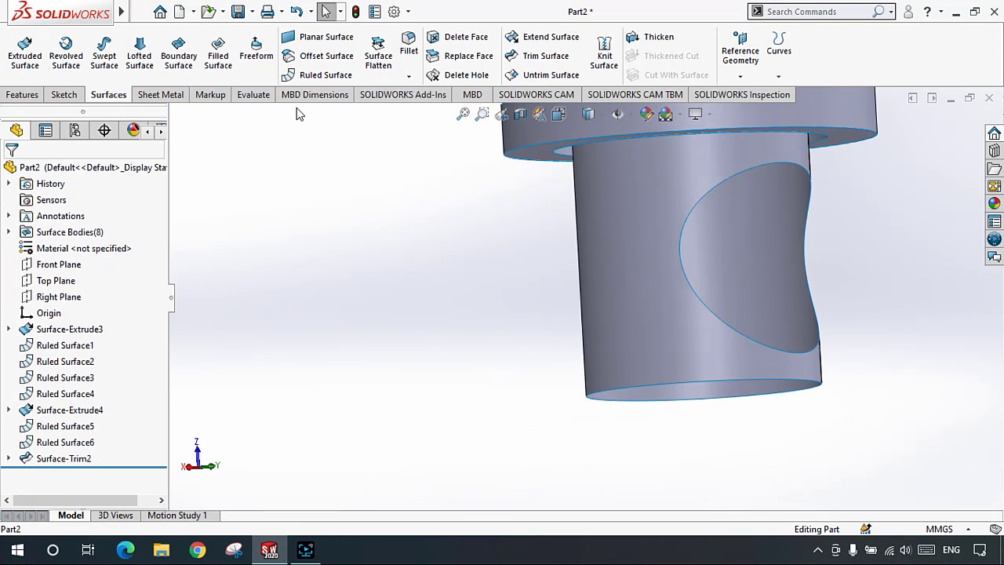
left_click(218, 51)
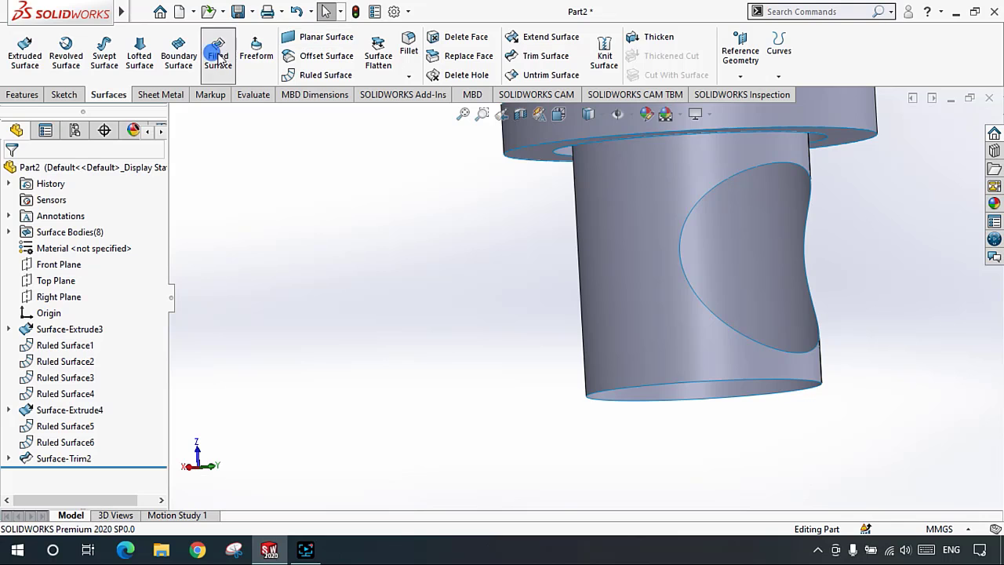
left_click(707, 306)
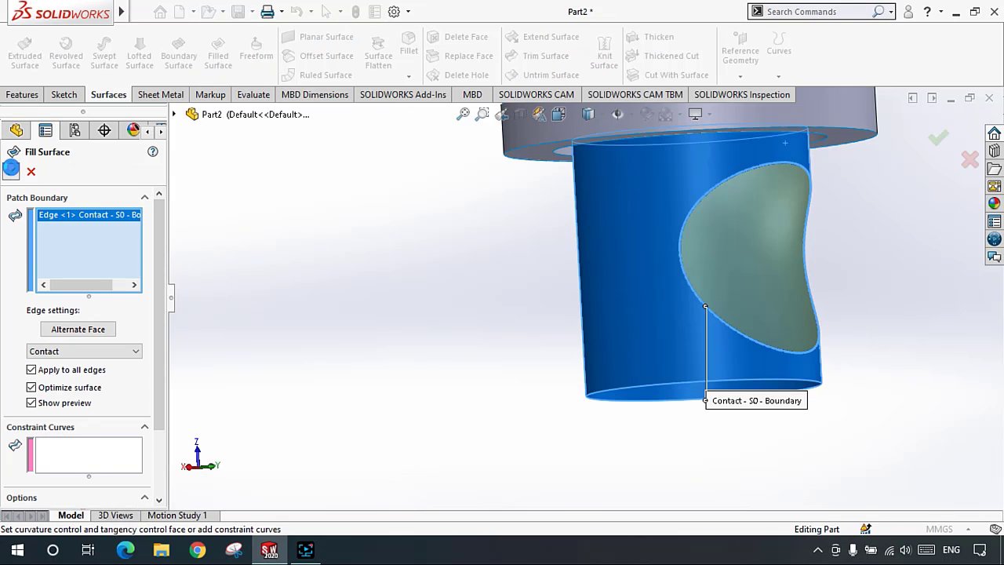
key("Return")
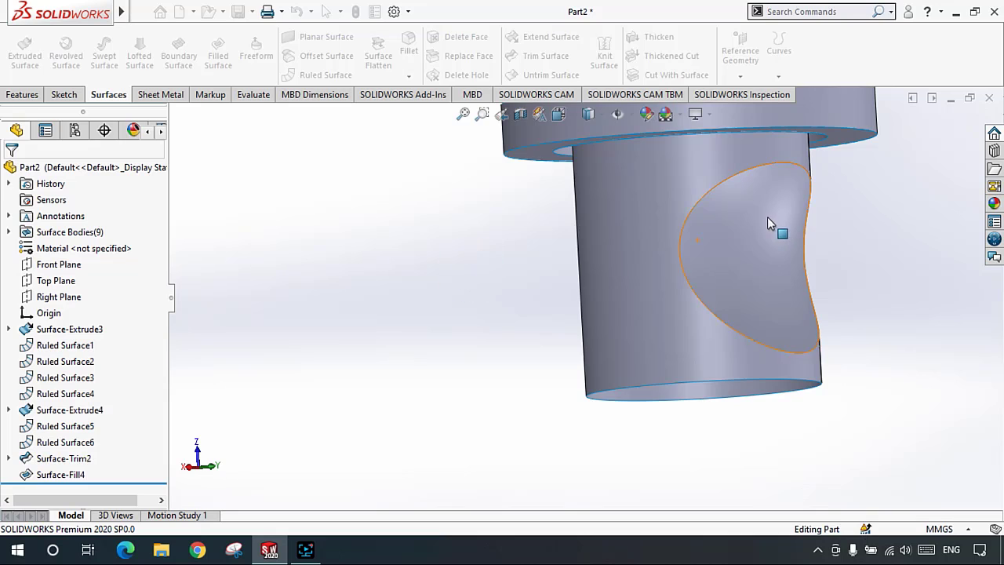
Step: Knit the trimmed cylinder surface and the filled patch on its side opening into one surface
scroll(767, 225, "down", 3)
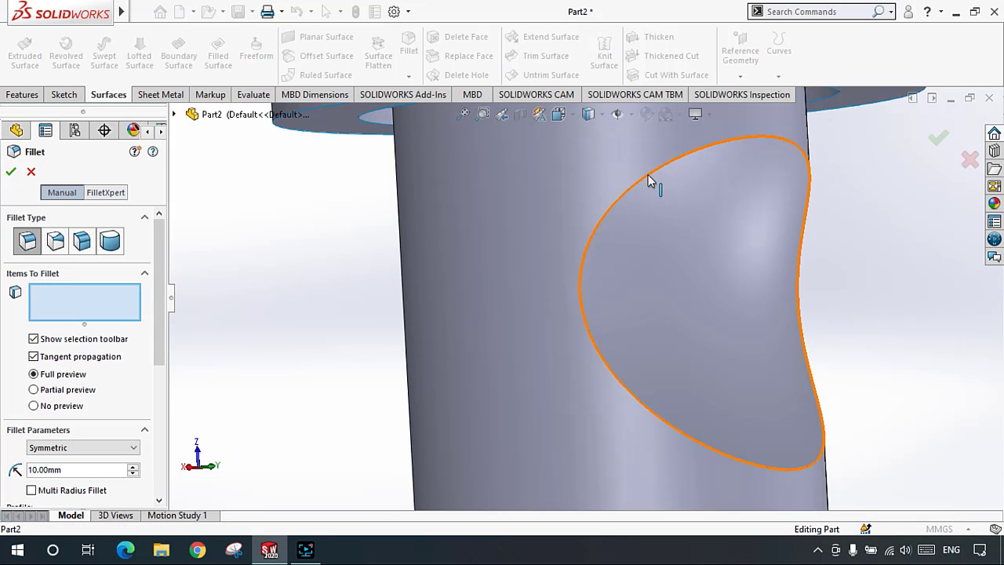
left_click(33, 172)
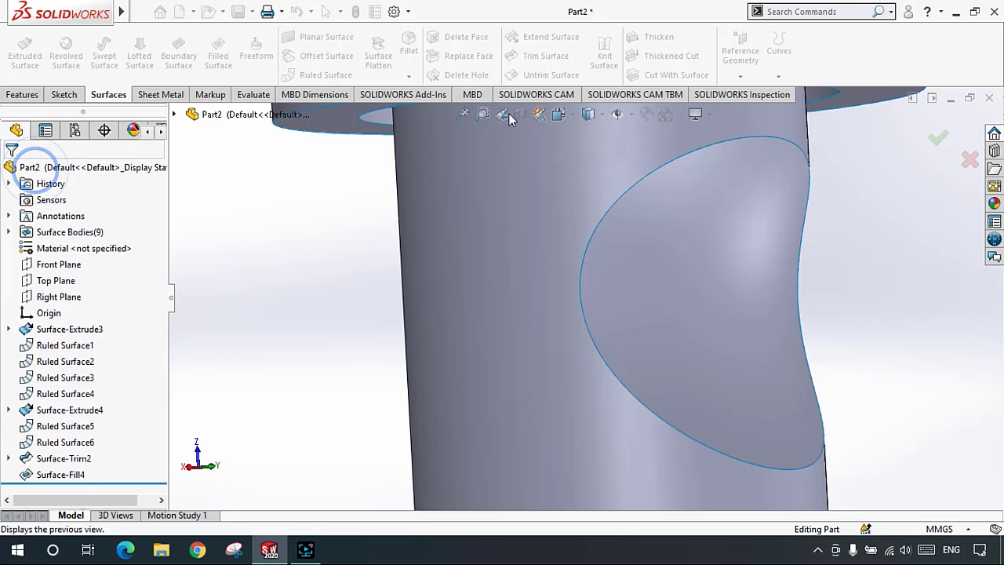
left_click(604, 53)
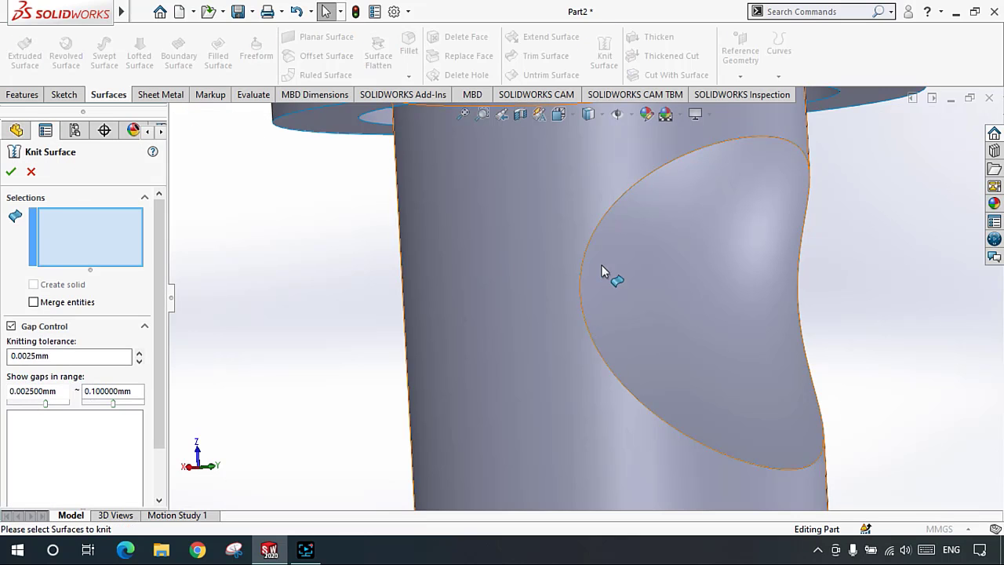
left_click(526, 259)
left_click(638, 272)
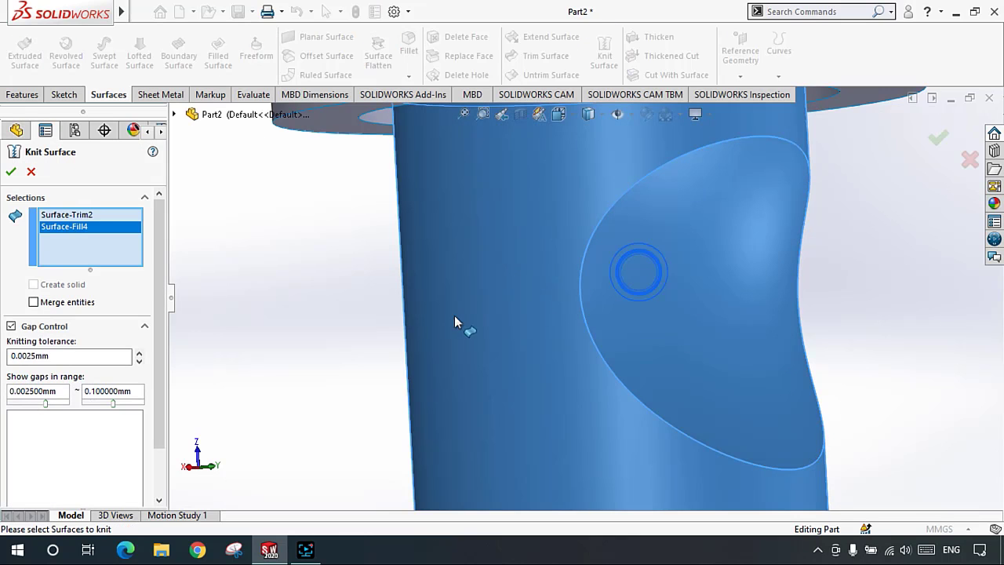
left_click(11, 172)
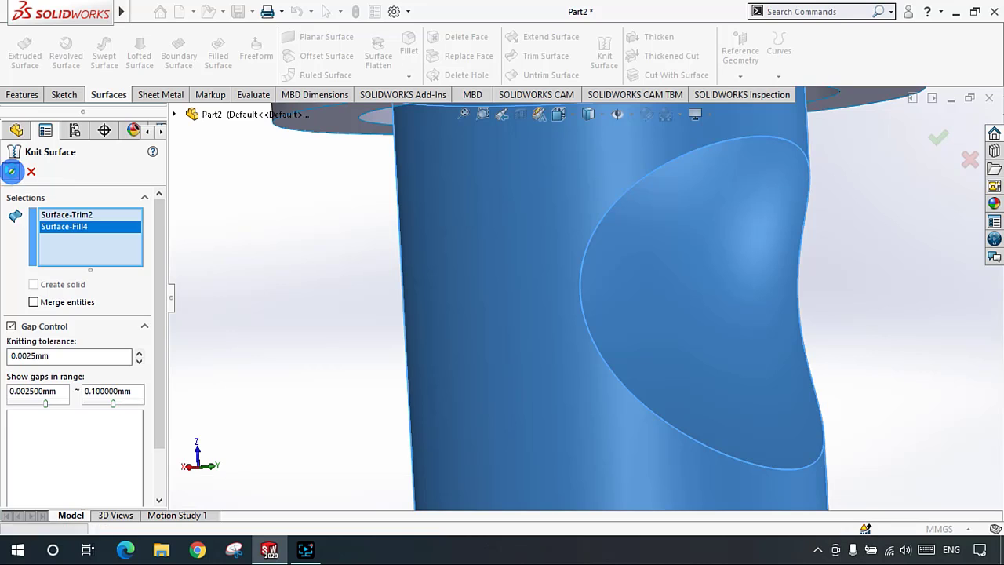
Step: Fillet the edge between the cylinder and its filled side patch with a 10 mm radius
left_click(253, 242)
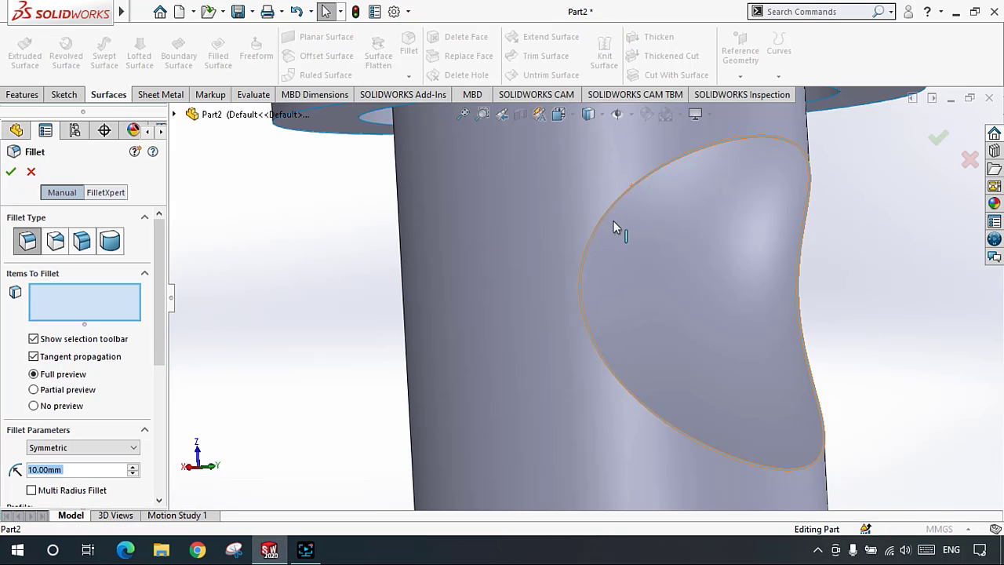
left_click(556, 252)
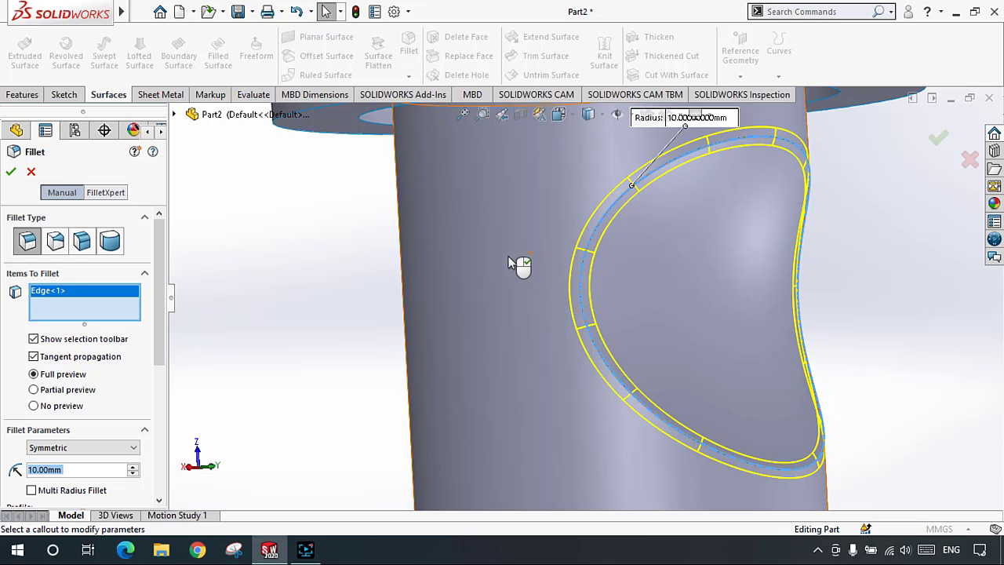
left_click(11, 172)
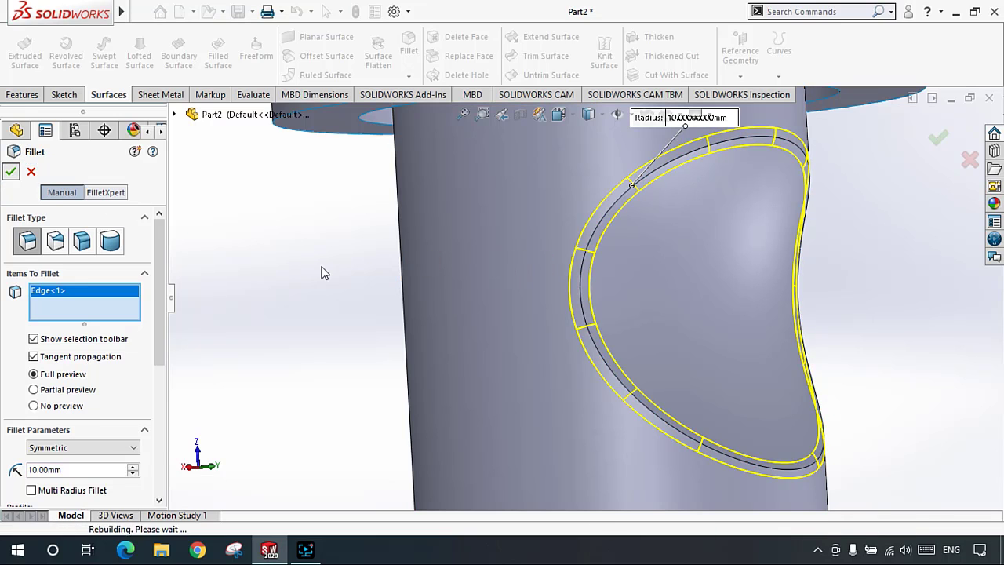
left_click(321, 267)
Step: Examine the filleted patch on the cylinder's side from several directions
scroll(620, 345, "up", 5)
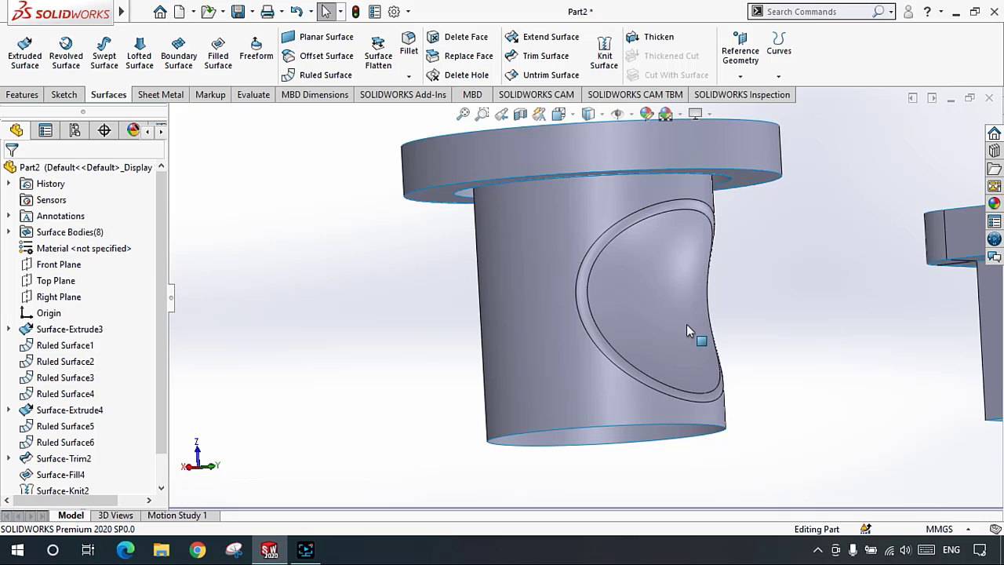
middle_click_drag(686, 324, 502, 306)
scroll(502, 306, "up", 2)
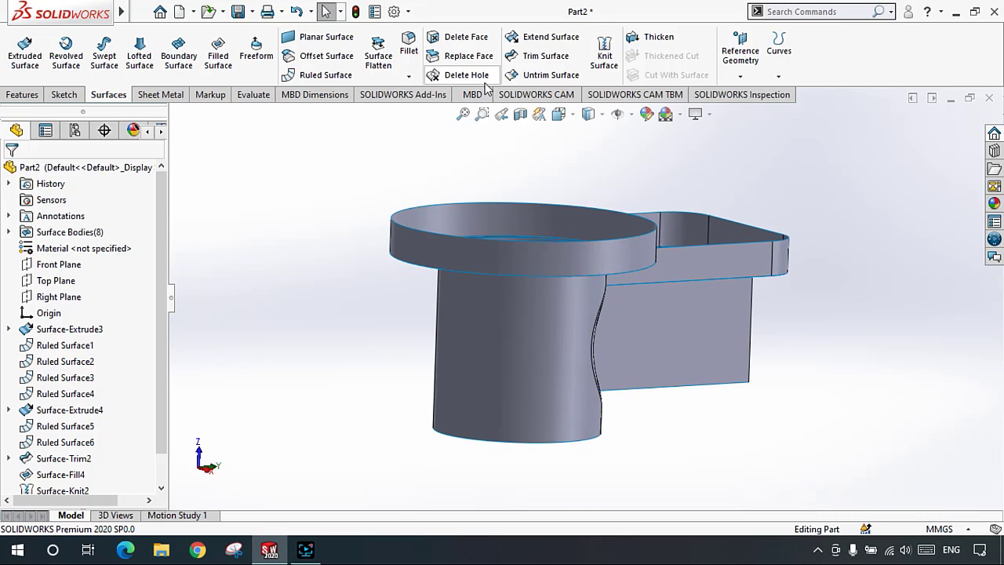
scroll(536, 215, "down", 2)
scroll(539, 373, "up", 2)
middle_click_drag(539, 372, 471, 353)
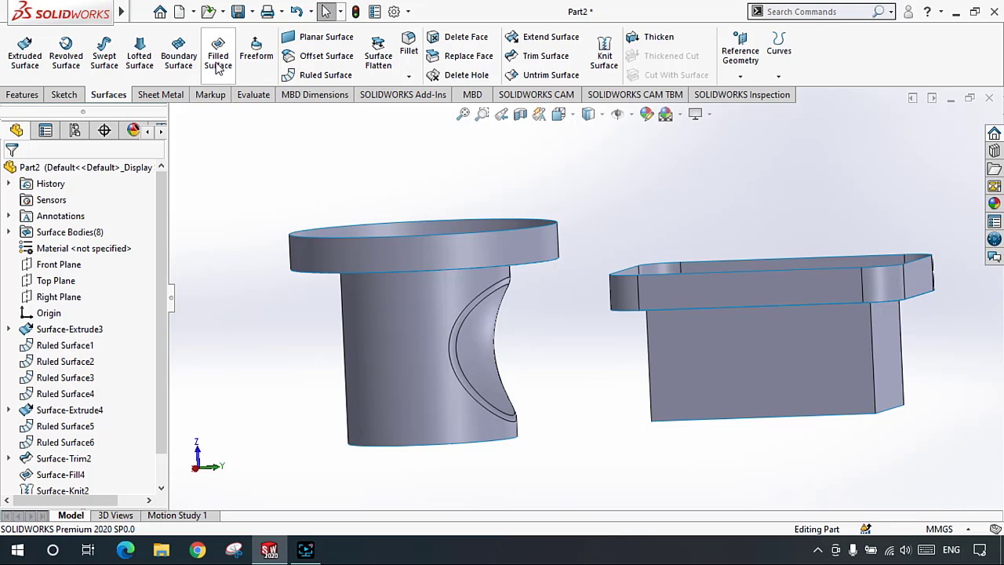
middle_click_drag(470, 400, 415, 318)
scroll(566, 403, "down", 2)
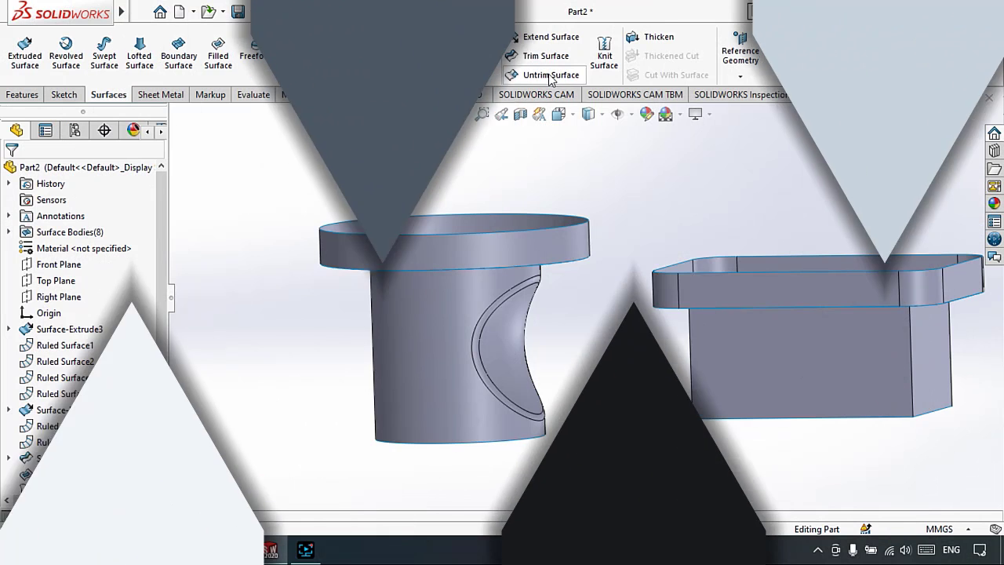
Step: Delete the cylinder's filled side patch, its knit surface and the fillet from the model
scroll(110, 479, "down", 1)
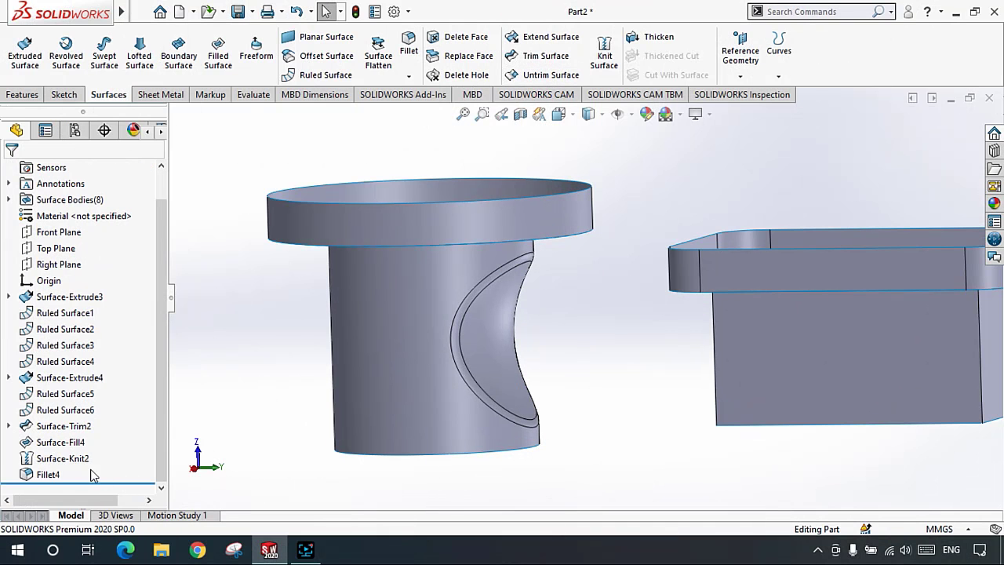
key("f")
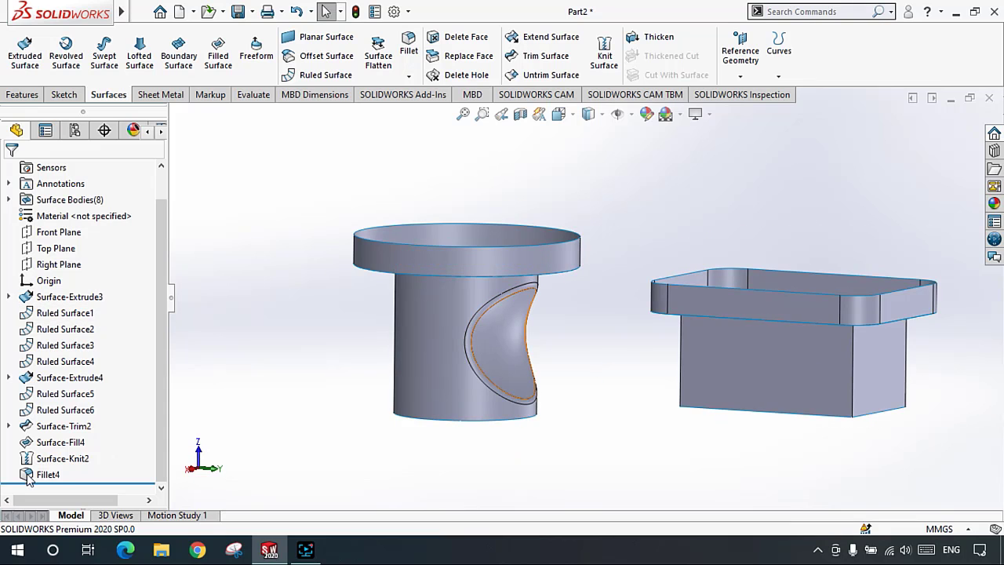
left_click_drag(67, 482, 66, 482)
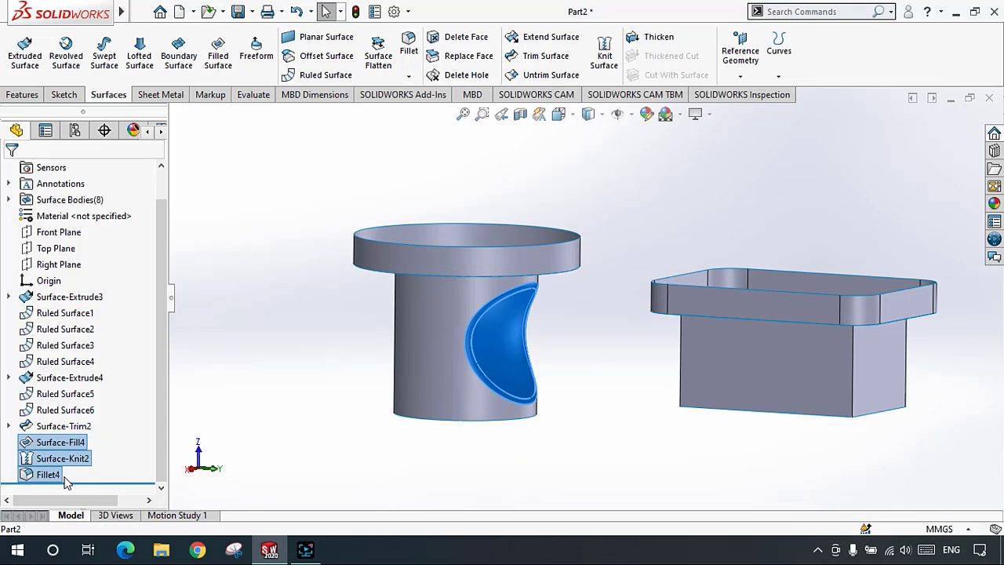
key("Delete")
key("Return")
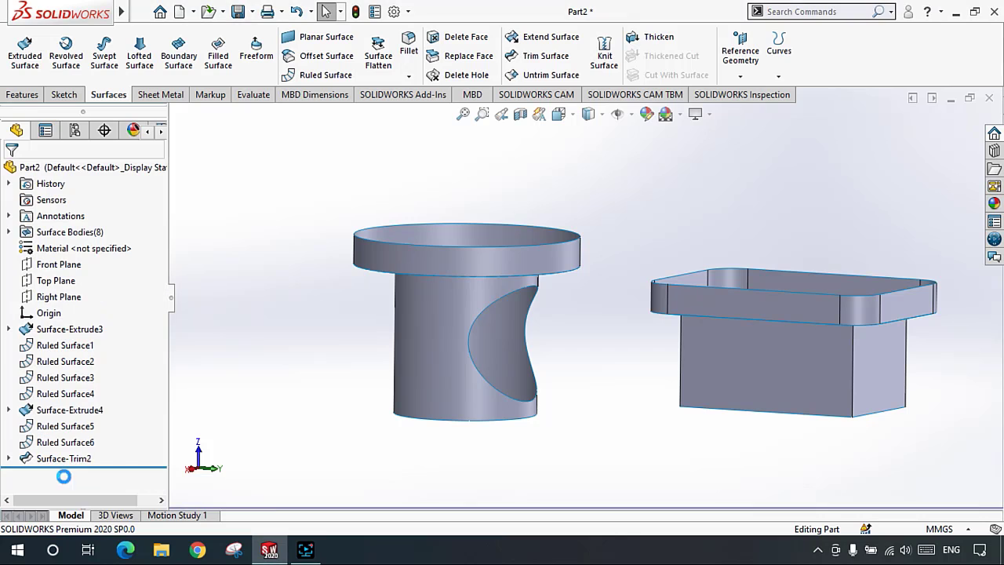
Step: Untrim the cylinder face at its side opening using all edges, 0% extension and merging with the original
scroll(576, 304, "down", 1)
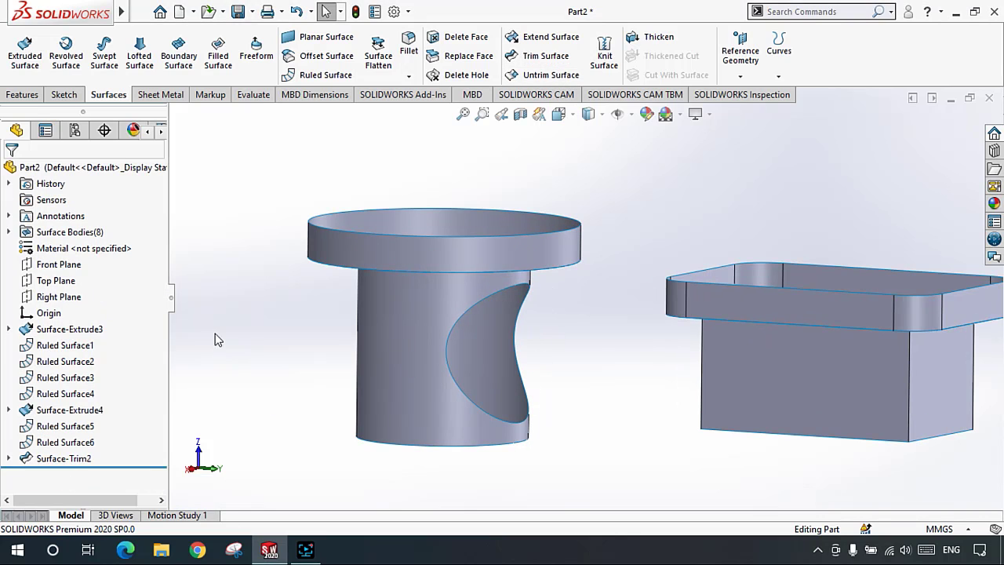
middle_click_drag(218, 339, 423, 361)
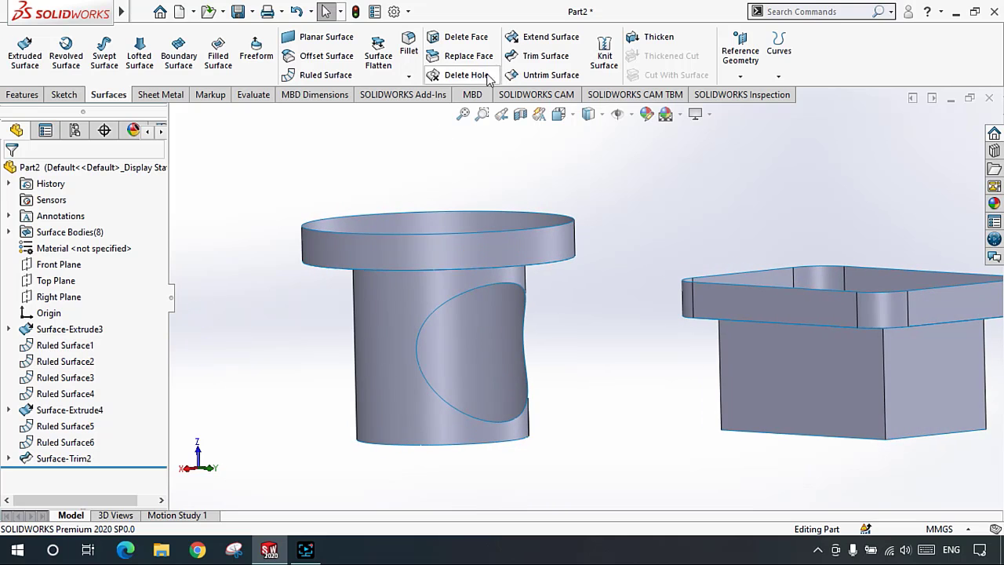
left_click(549, 74)
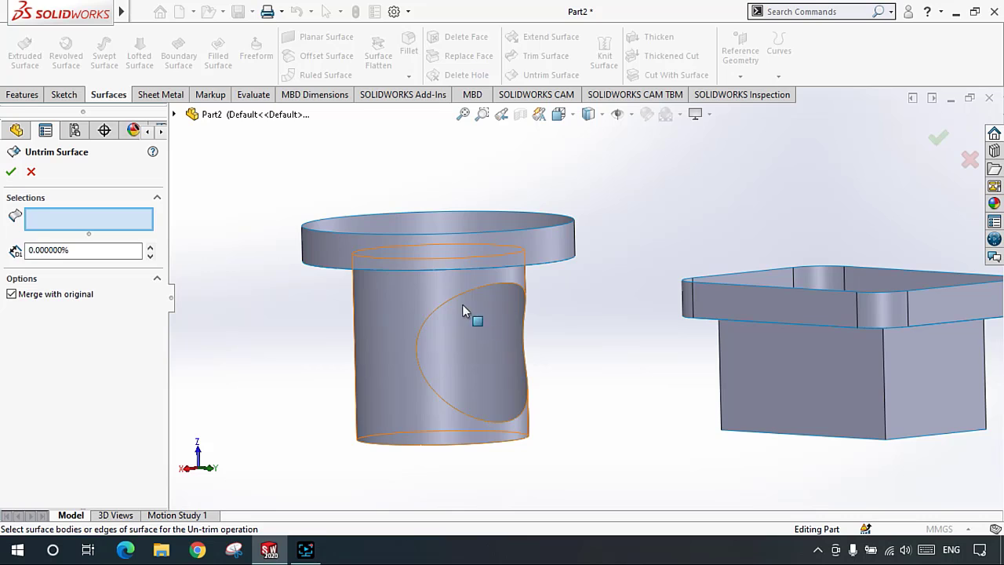
left_click(395, 308)
left_click(9, 171)
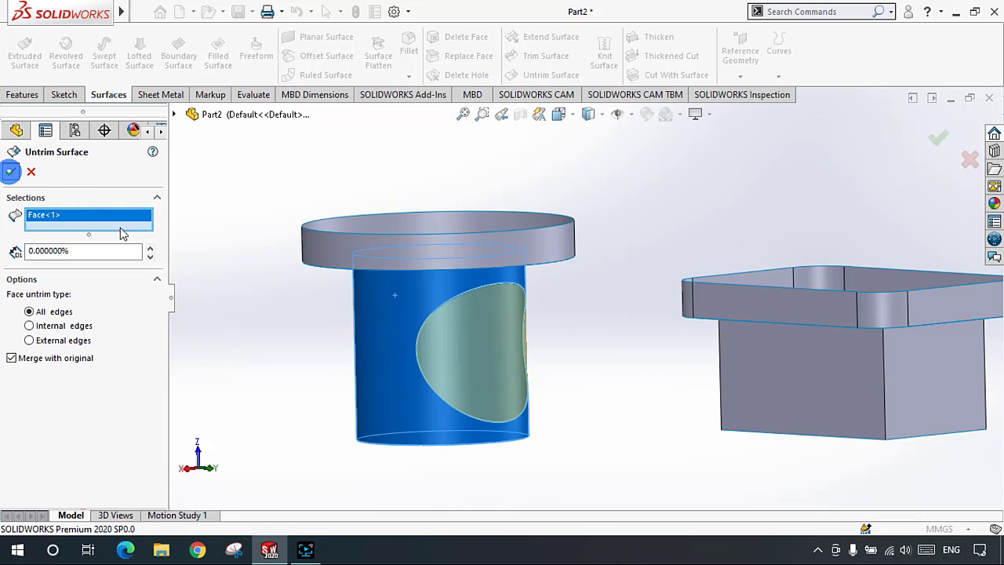
middle_click_drag(521, 375, 460, 329)
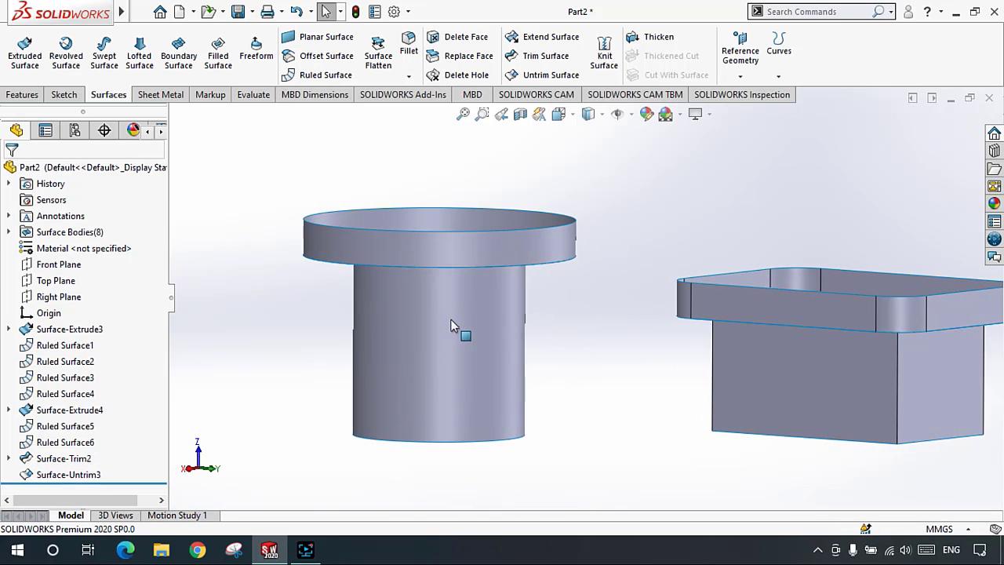
scroll(502, 336, "down", 4)
scroll(475, 345, "up", 3)
scroll(532, 346, "down", 1)
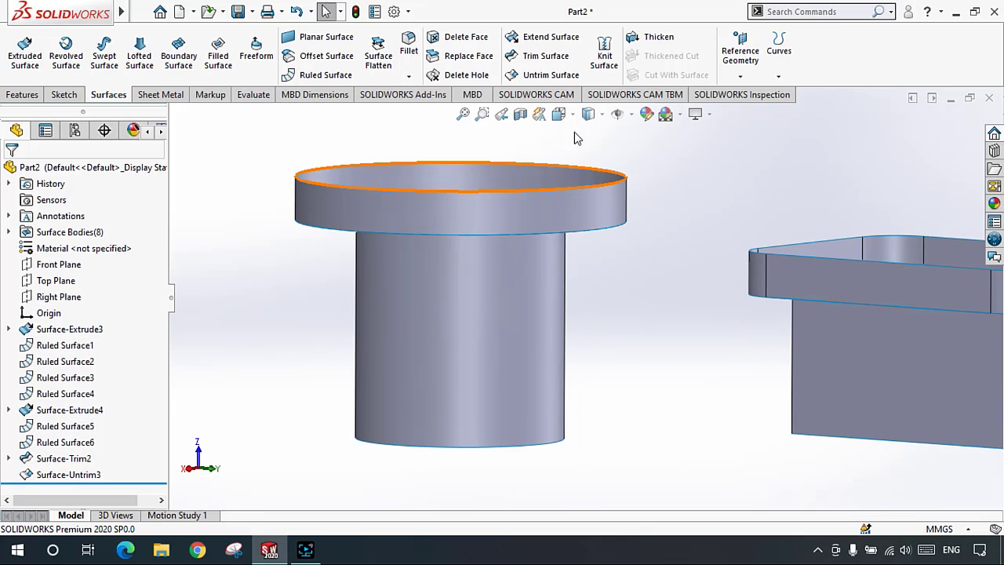
left_click(550, 75)
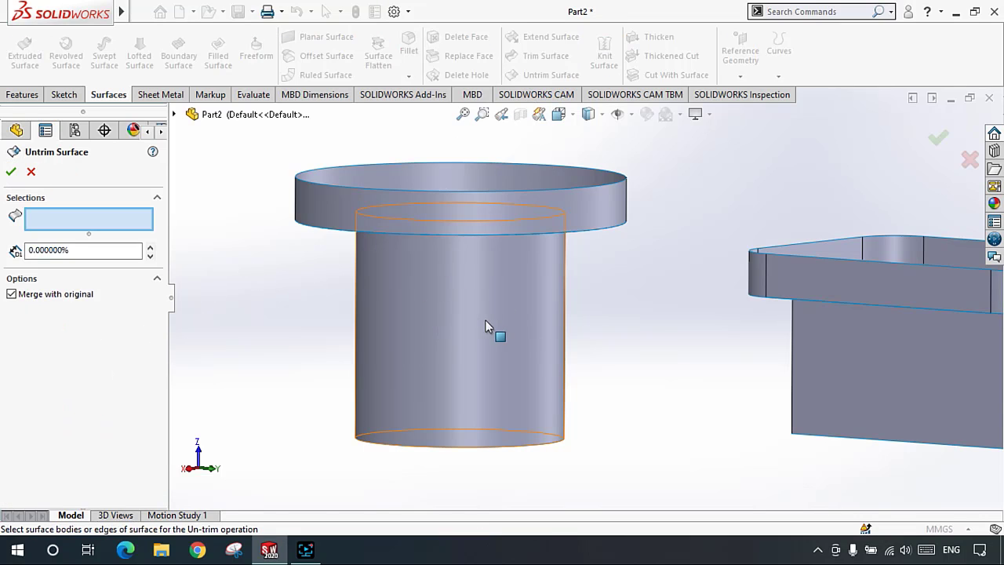
left_click(31, 173)
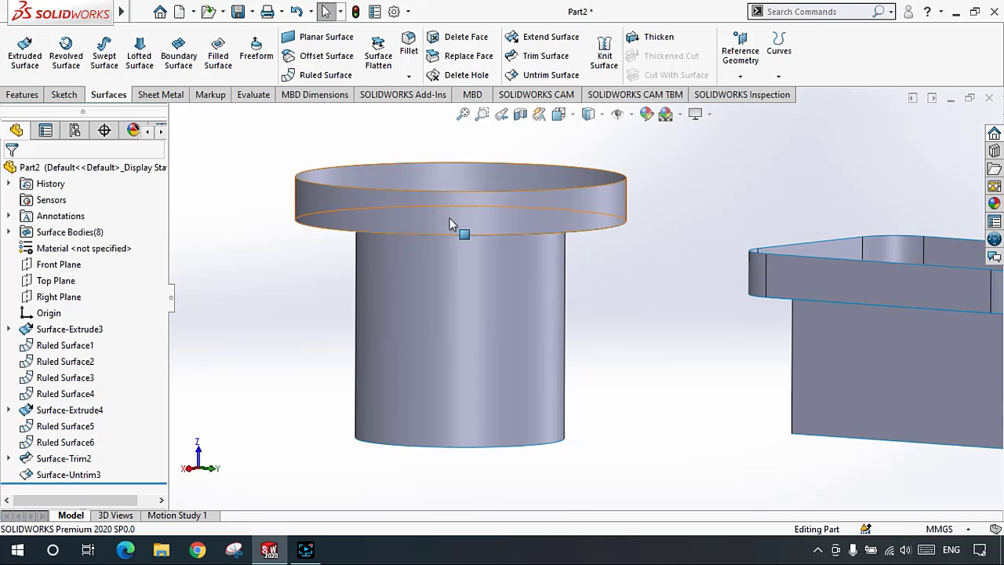
Step: Create a planar surface across the rectangular box's open upper rim, bounded by its eight straight and rounded edges
scroll(449, 218, "up", 1)
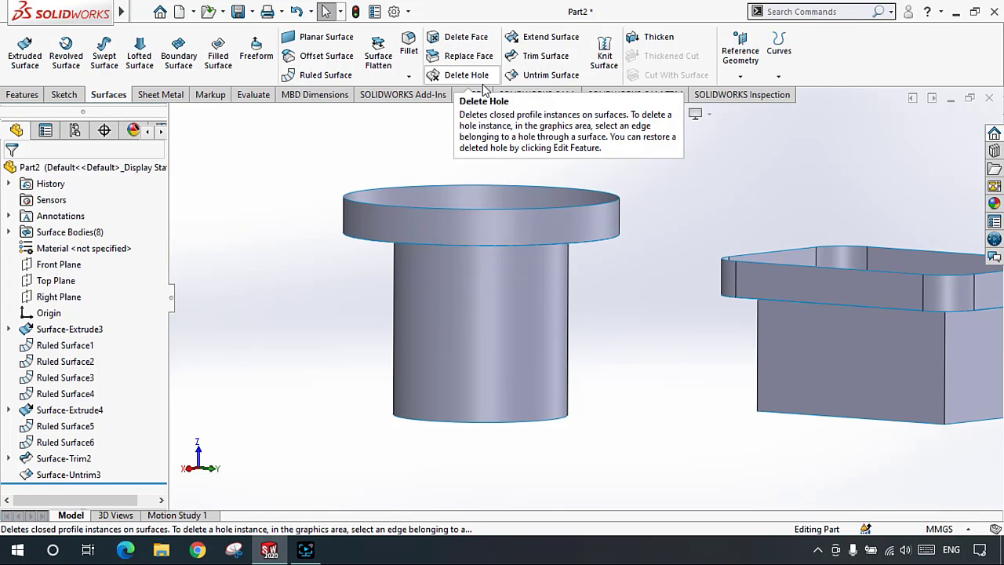
scroll(504, 221, "up", 2)
middle_click_drag(503, 244, 575, 256)
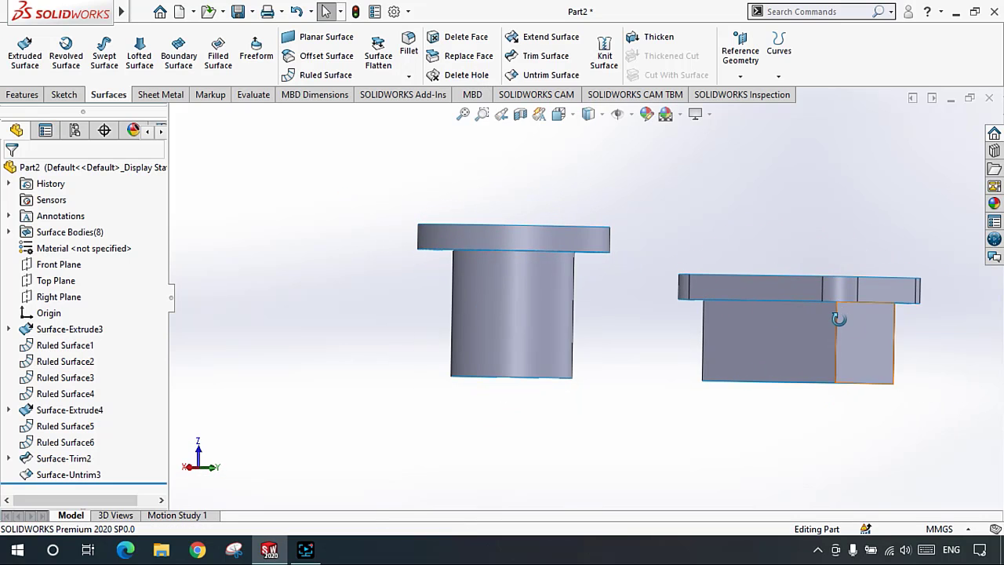
middle_click_drag(838, 319, 856, 306)
scroll(874, 269, "down", 3)
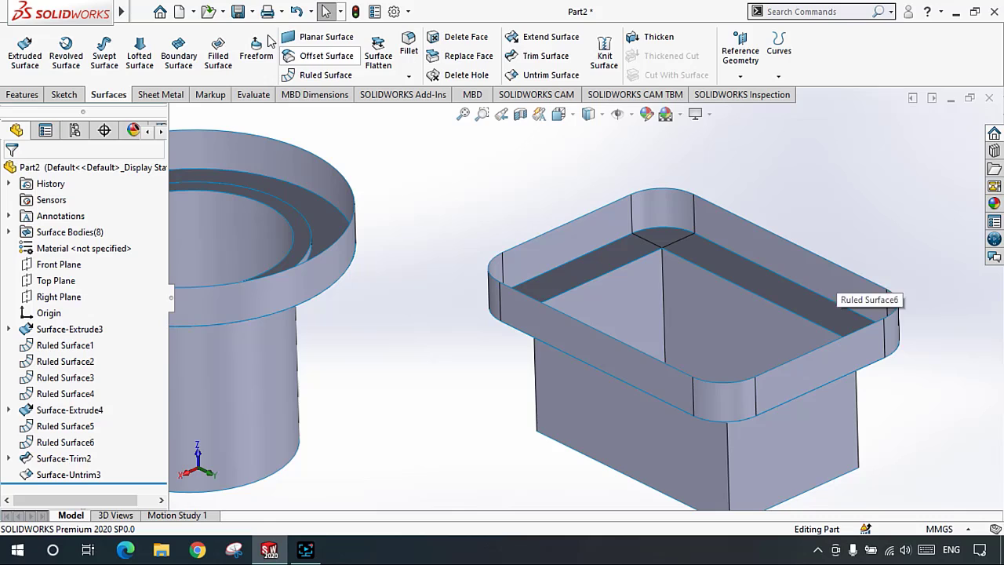
left_click(320, 37)
left_click(550, 235)
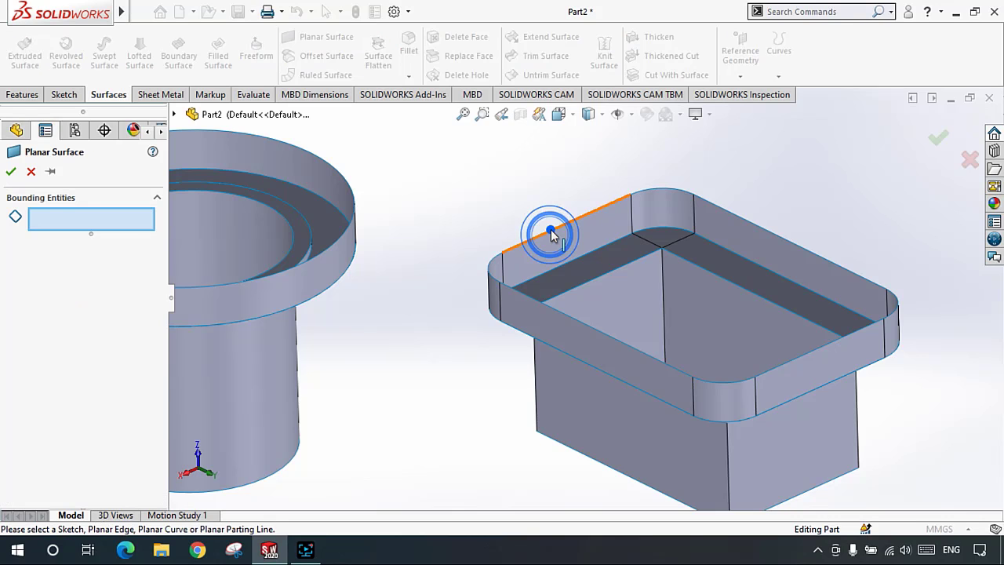
left_click(488, 271)
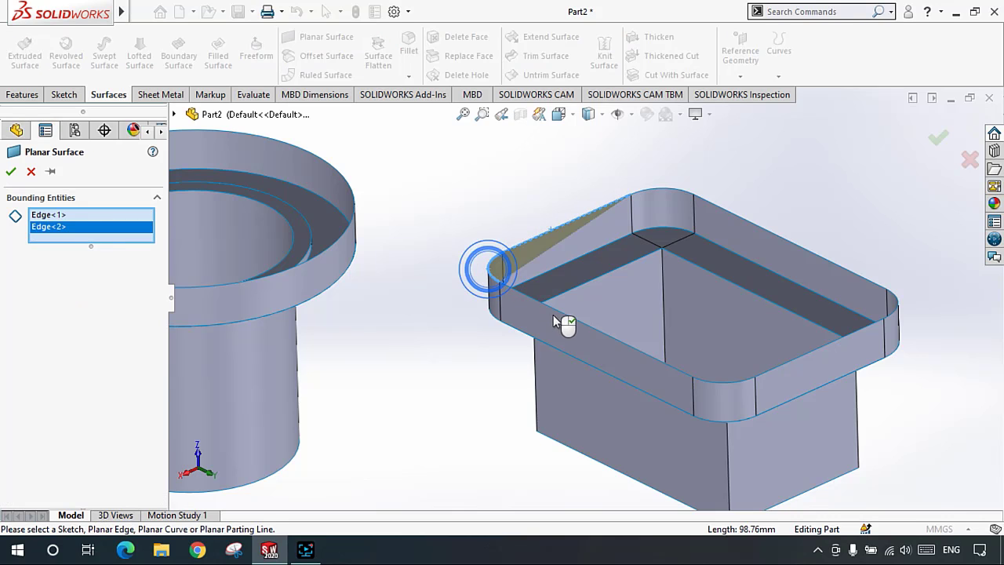
left_click(556, 309)
left_click(734, 385)
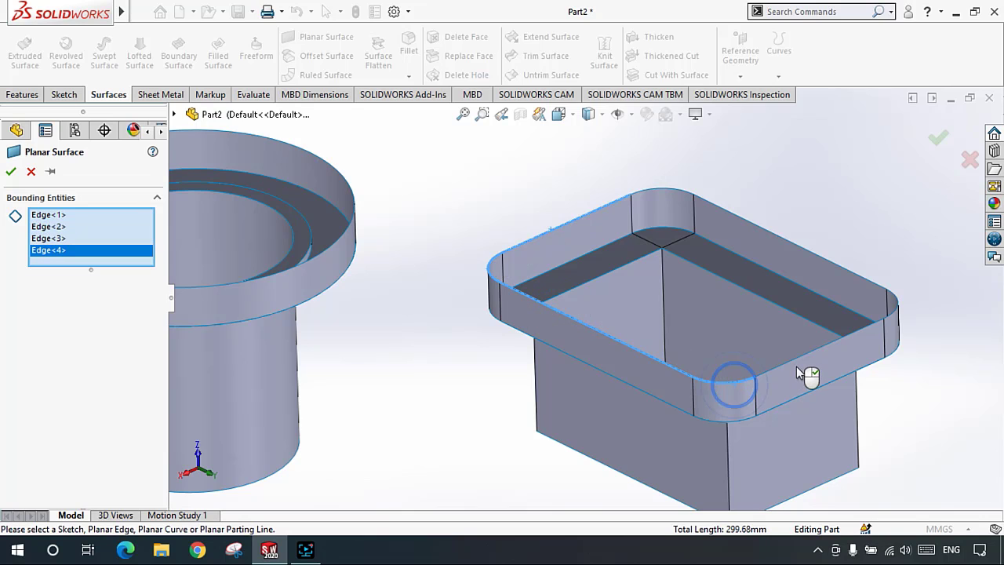
left_click(801, 361)
left_click(897, 310)
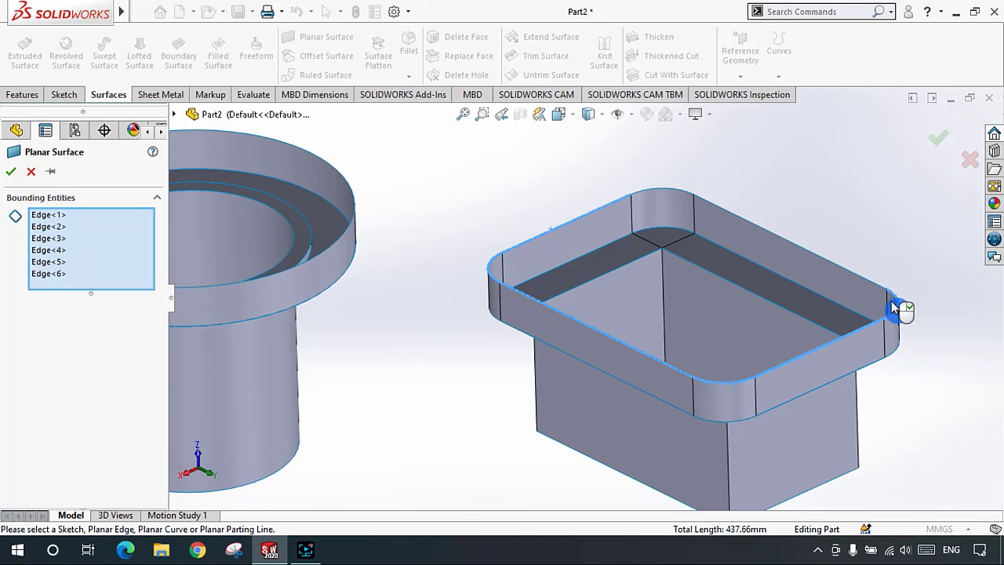
left_click(864, 281)
left_click(664, 195)
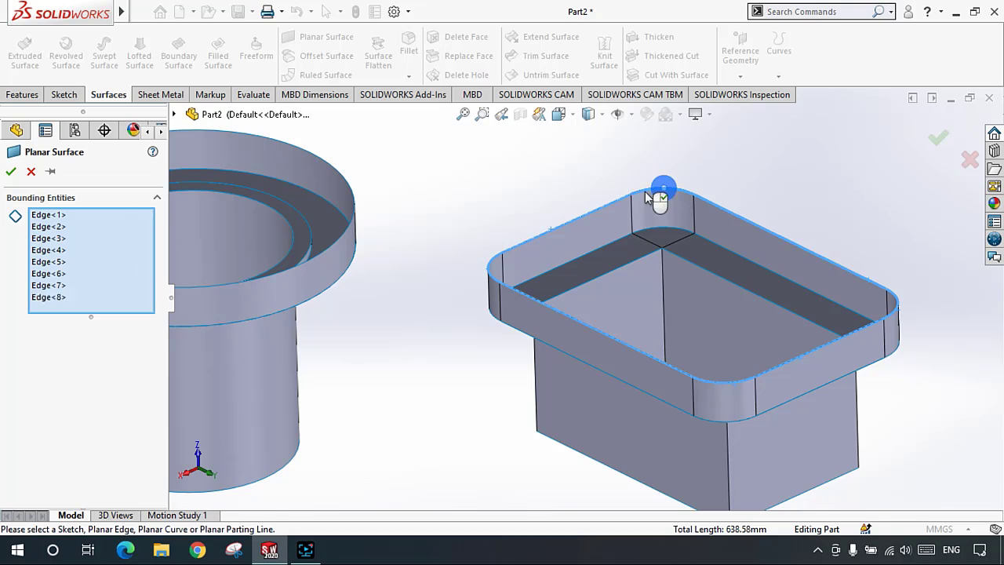
left_click(11, 173)
left_click(409, 165)
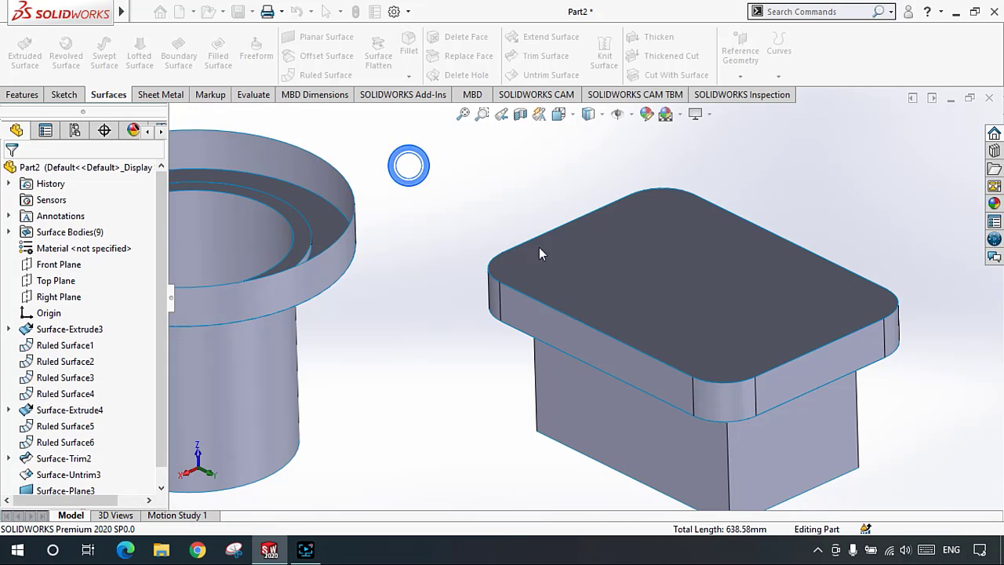
Step: Create a filled surface across the rectangular box's open lower end from its four boundary edges, using the Contact setting
key("f")
middle_click_drag(668, 346, 675, 318)
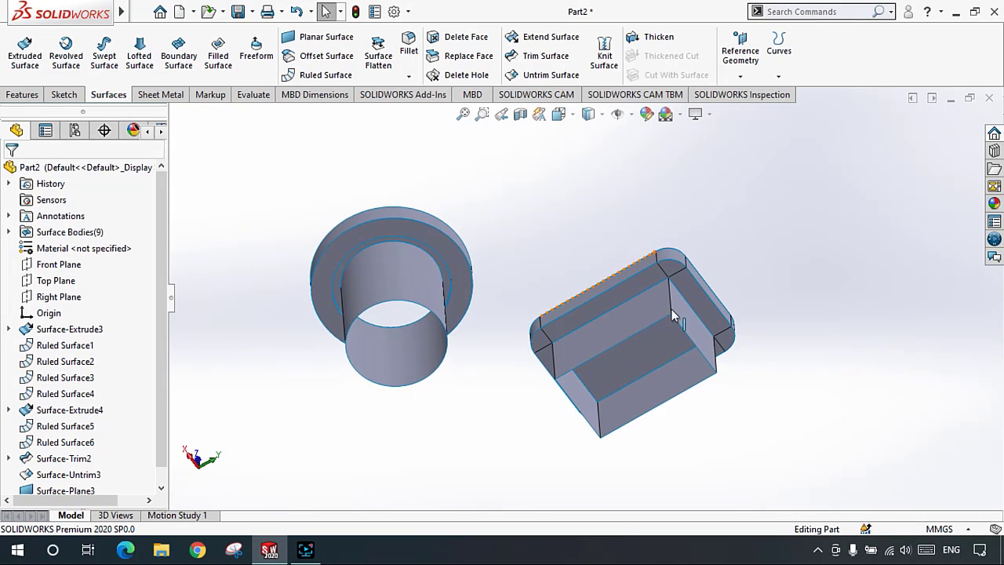
scroll(621, 337, "down", 5)
left_click(217, 53)
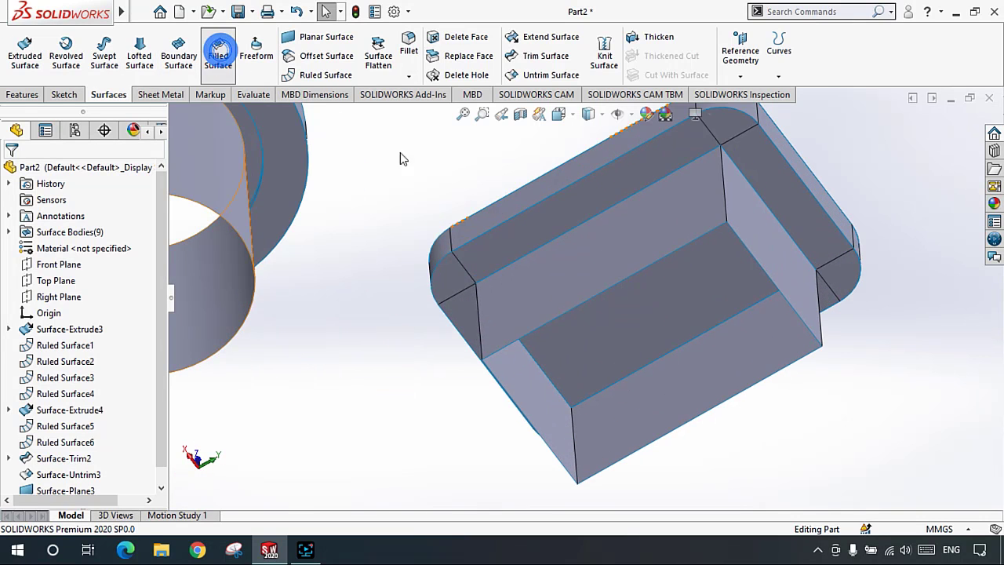
left_click(649, 264)
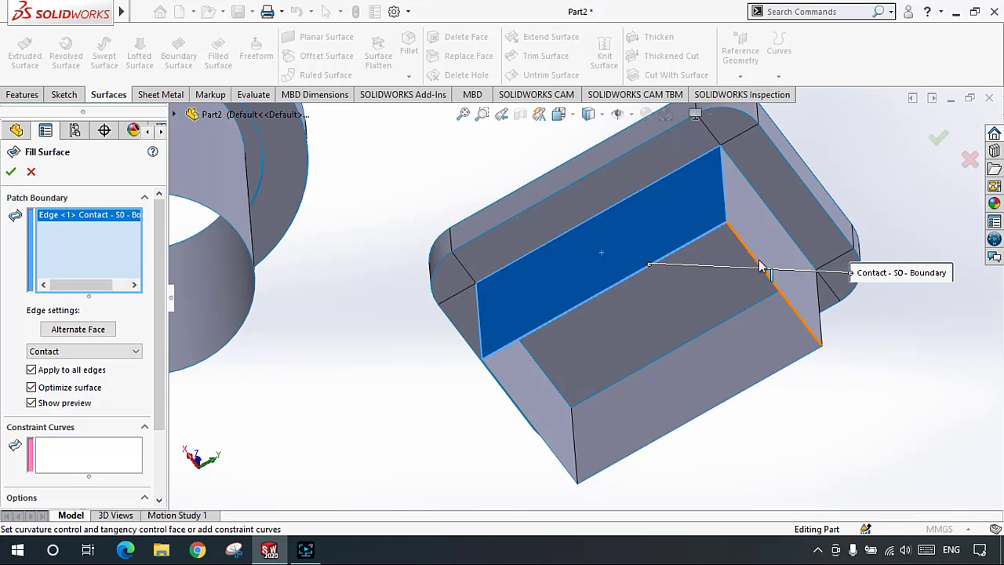
left_click(810, 355)
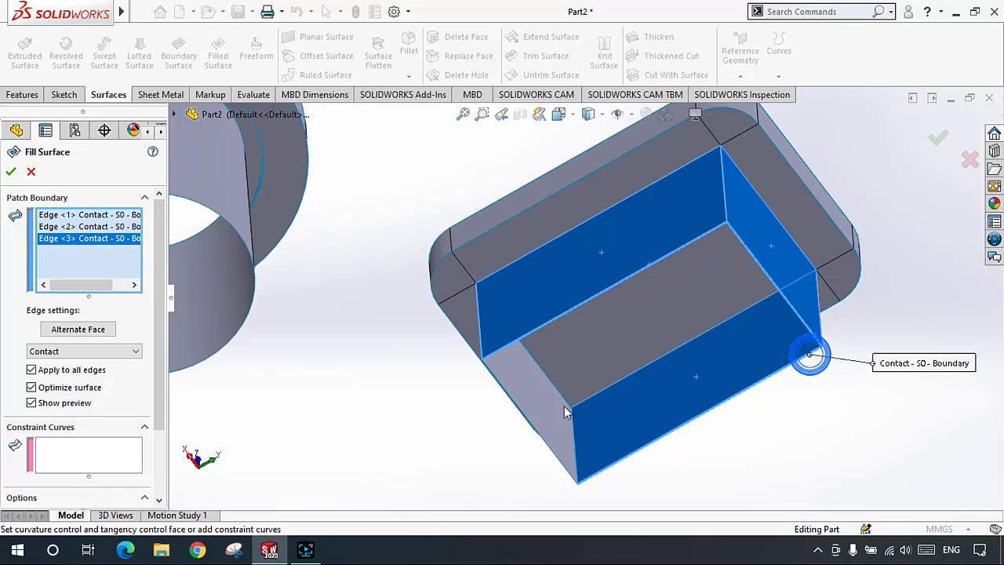
left_click(522, 414)
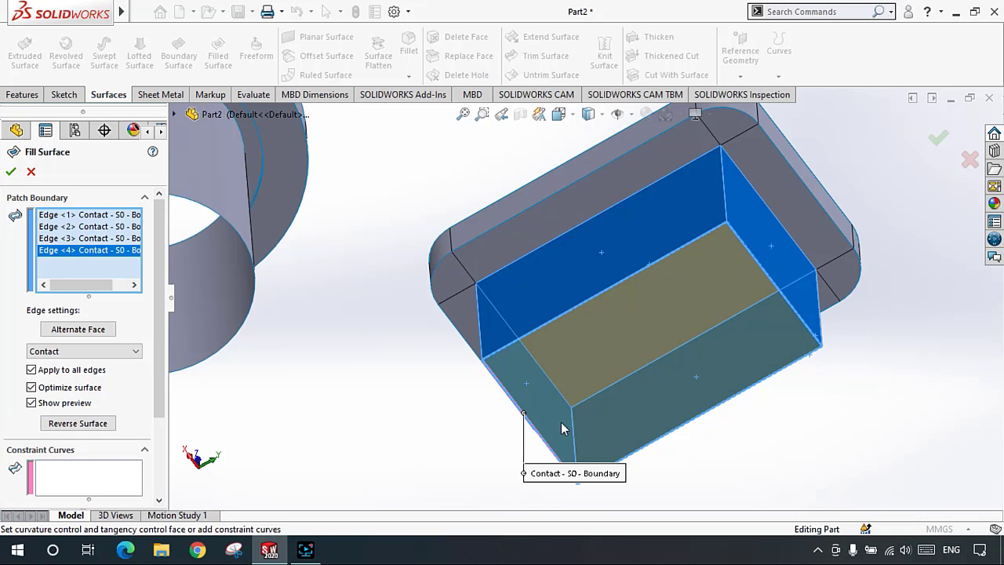
left_click(11, 173)
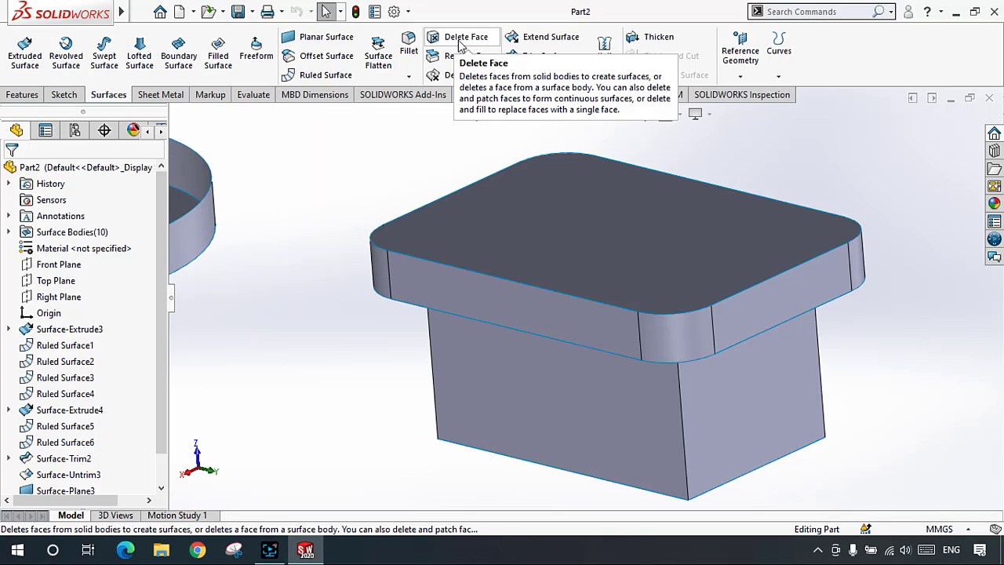
scroll(576, 213, "down", 3)
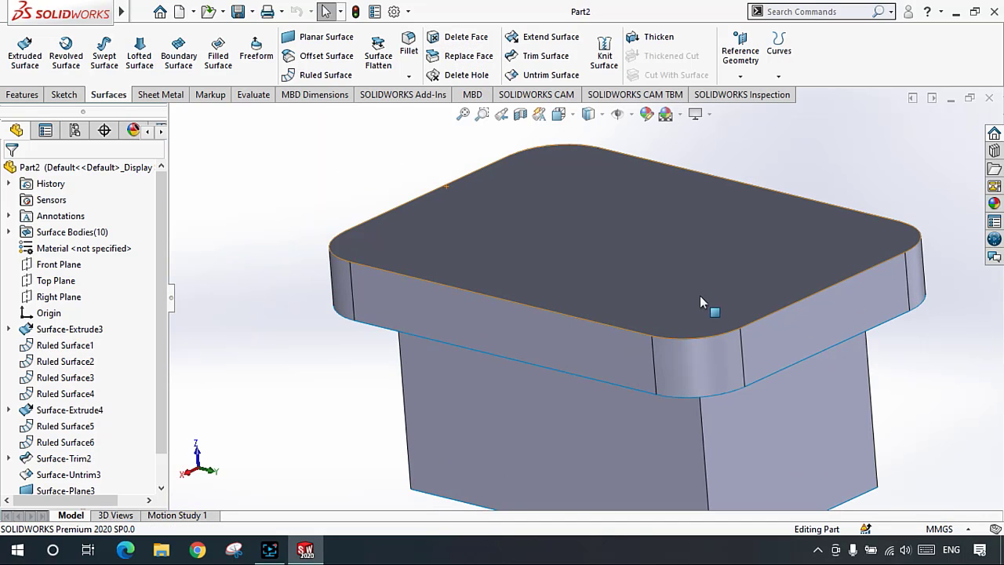
Step: Delete the long side face of the rectangular box's lower body using Delete Face with the Delete option
scroll(699, 303, "up", 3)
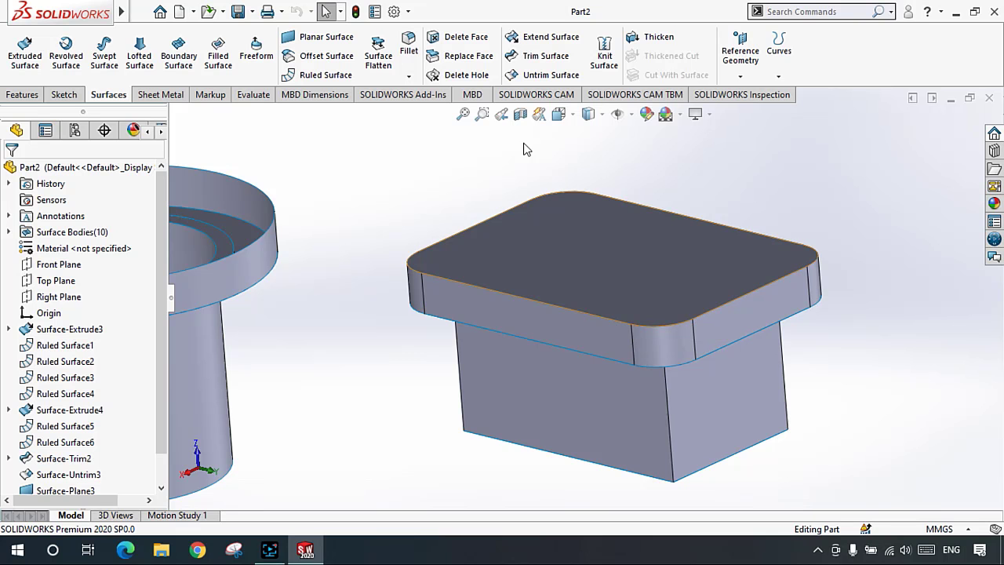
left_click(466, 37)
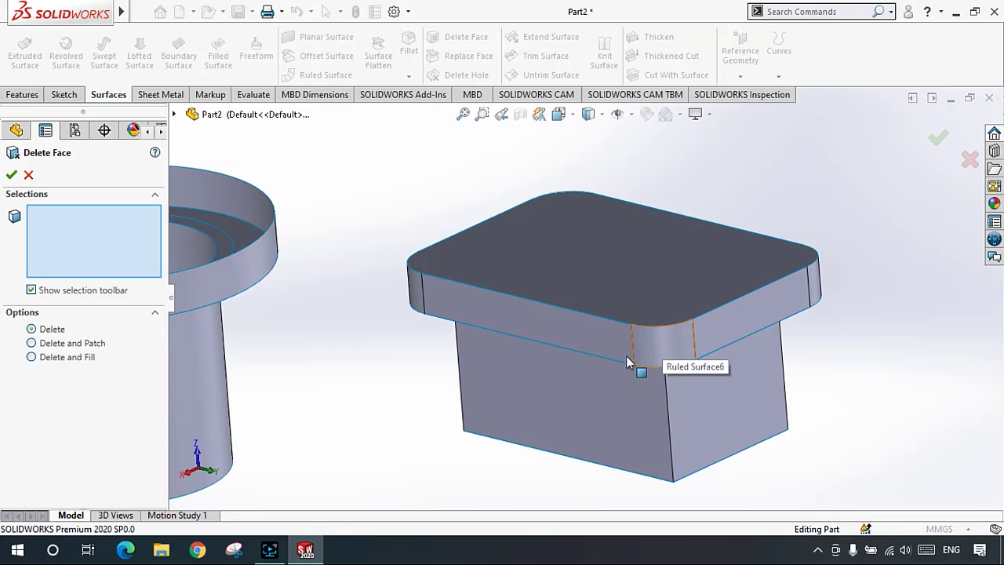
scroll(620, 359, "down", 2)
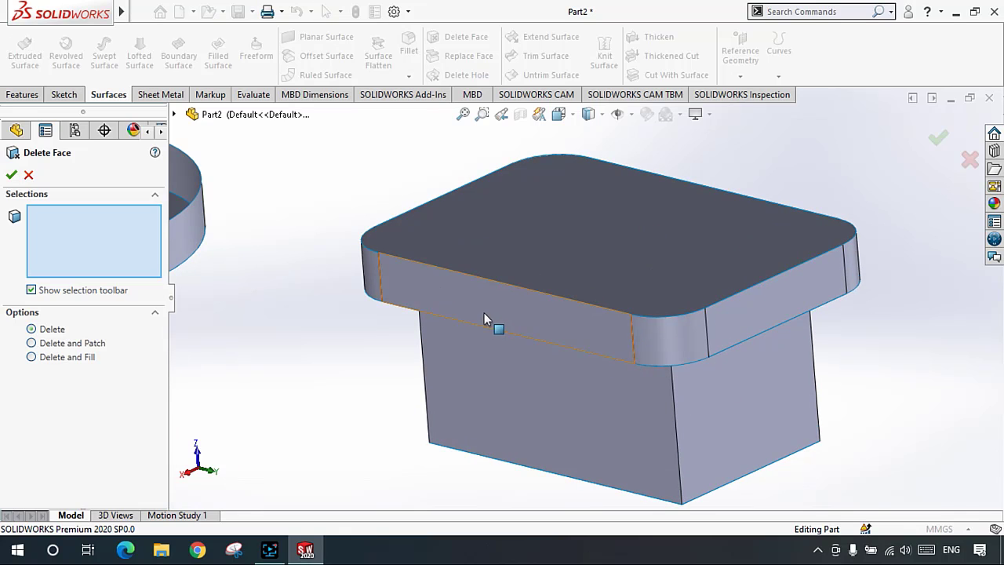
scroll(617, 291, "up", 3)
scroll(614, 315, "down", 2)
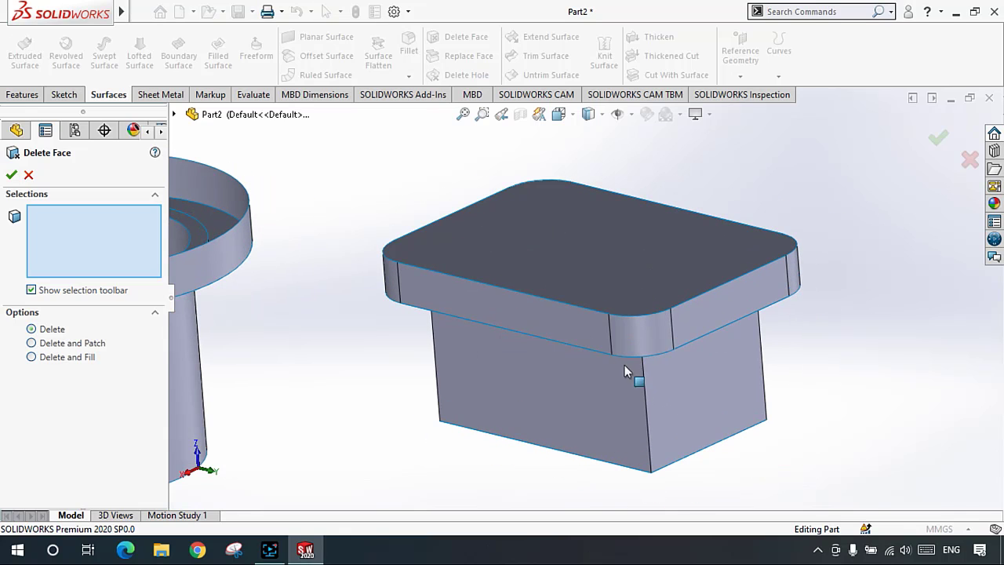
scroll(608, 390, "down", 1)
left_click(571, 369)
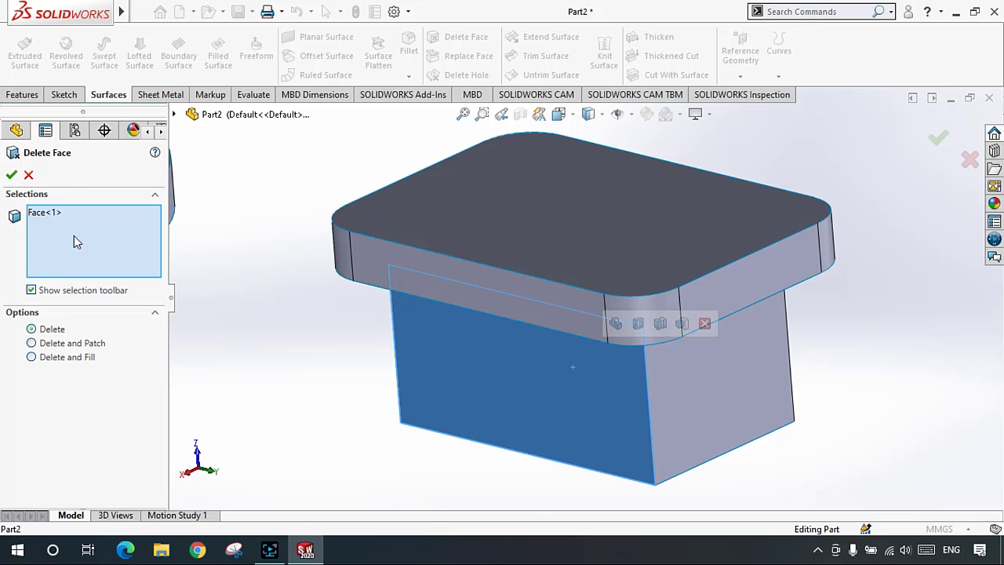
left_click(11, 175)
left_click(12, 175)
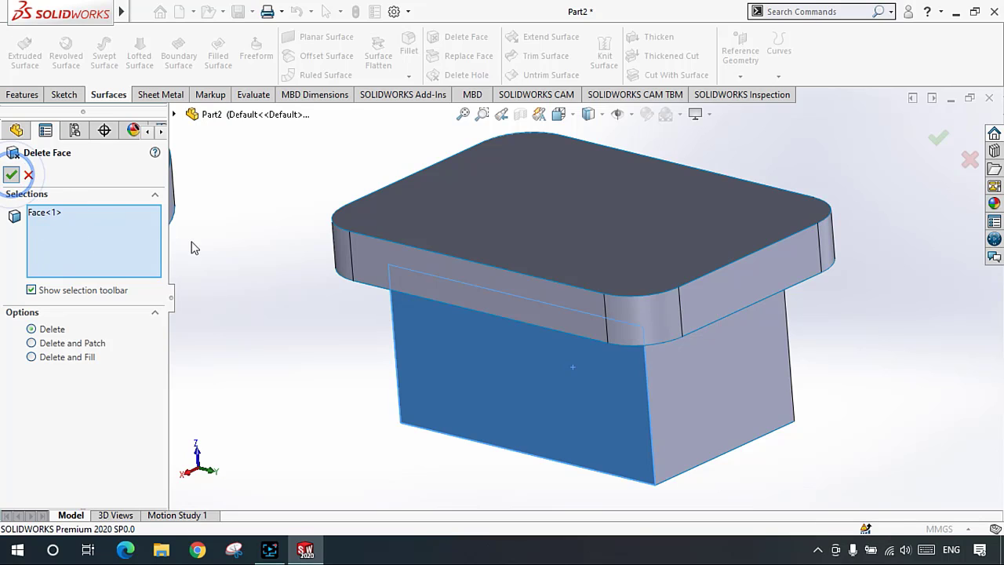
Step: Delete the rounded corner face of the box's rim nearest the opened side using Delete Face with the Delete option
middle_click_drag(330, 343, 539, 281)
middle_click_drag(550, 202, 567, 214)
scroll(549, 251, "down", 3)
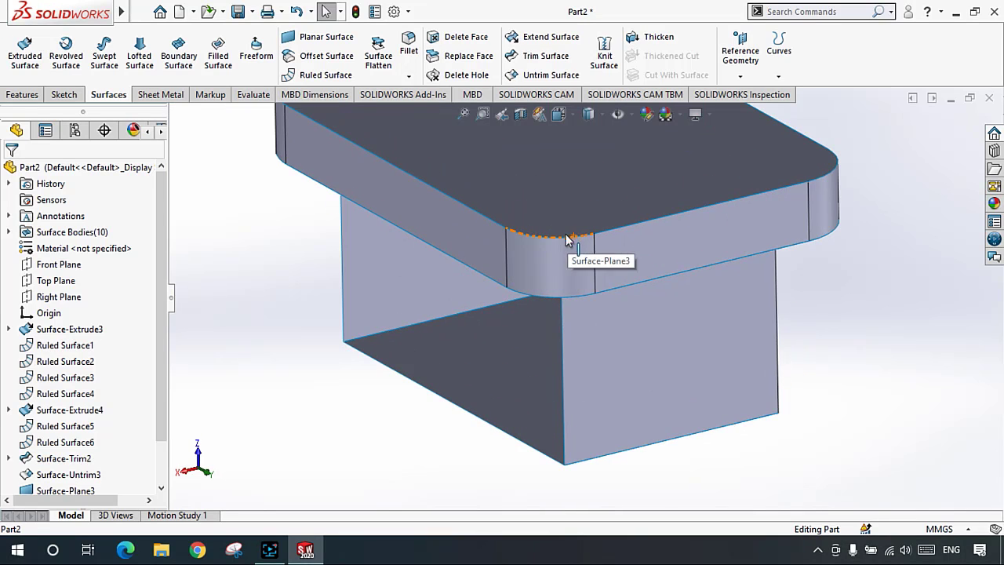
left_click(541, 258)
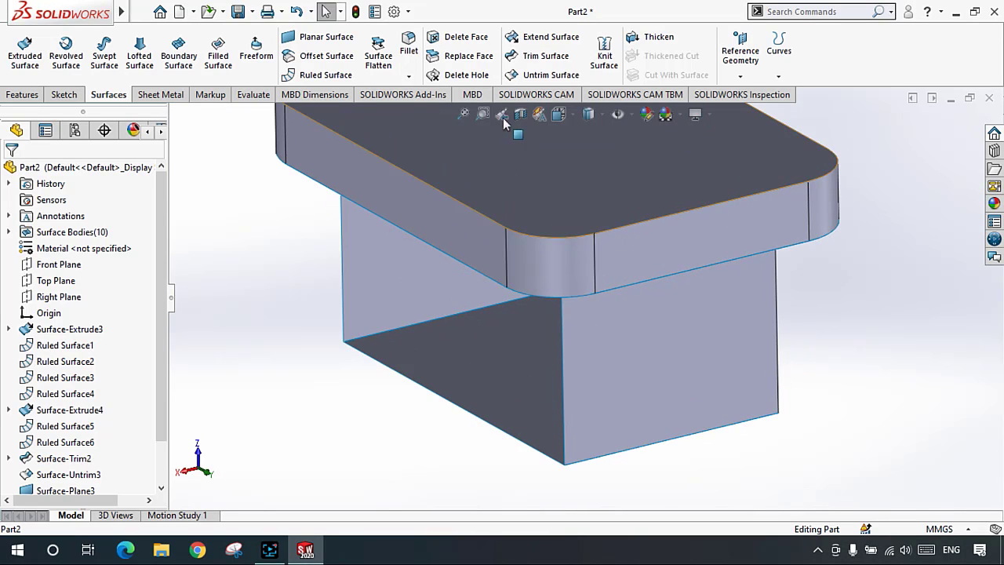
left_click(468, 40)
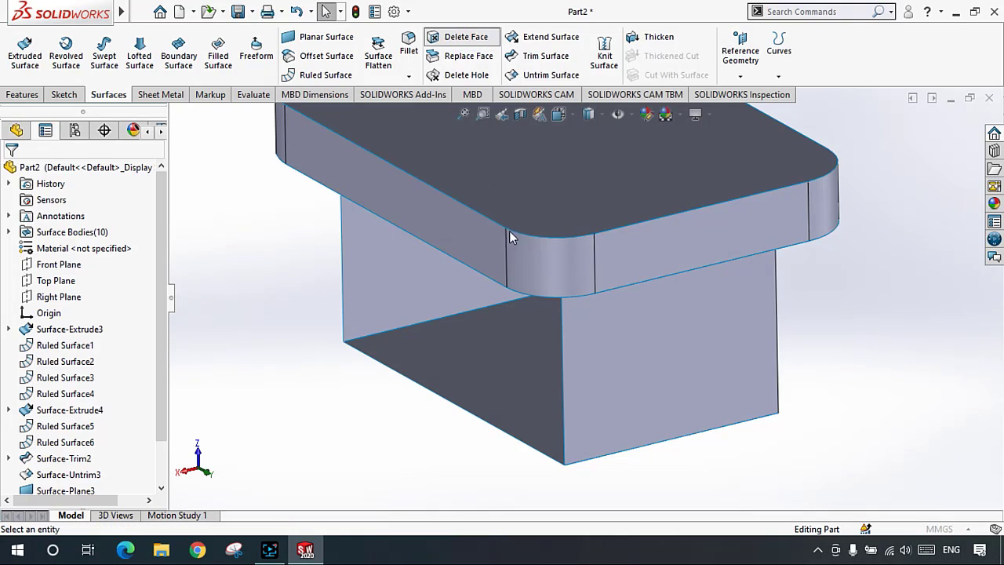
left_click(538, 266)
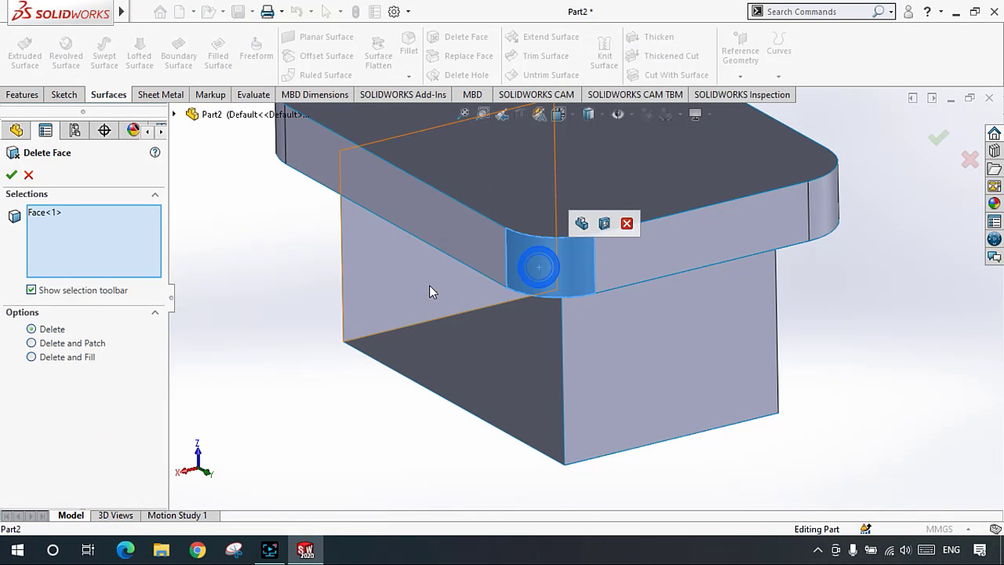
left_click(11, 177)
Step: Try to remove the planar surface covering the box's upper rim using Delete Face
middle_click_drag(292, 253, 464, 242)
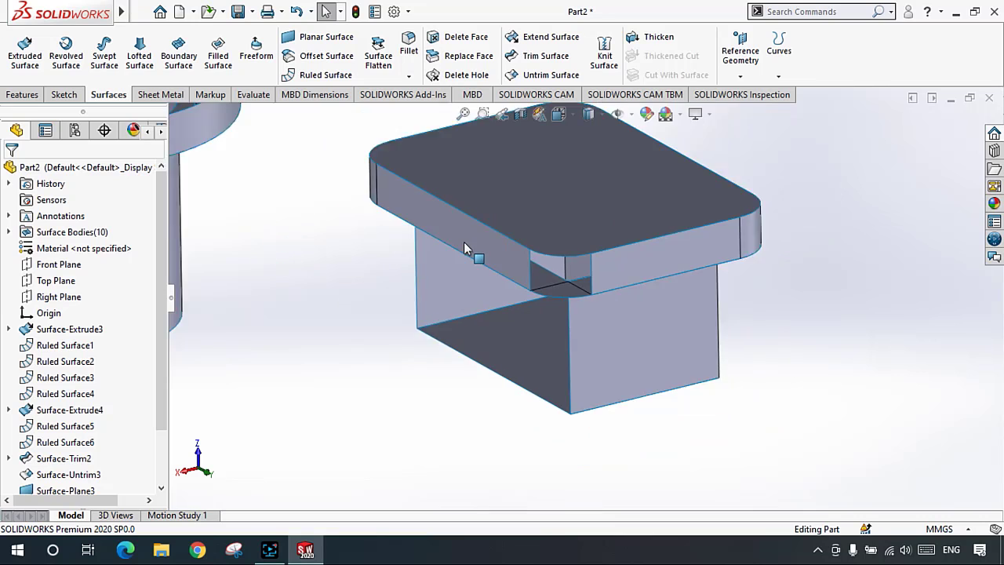
scroll(463, 247, "down", 2)
scroll(703, 258, "up", 2)
scroll(564, 253, "down", 3)
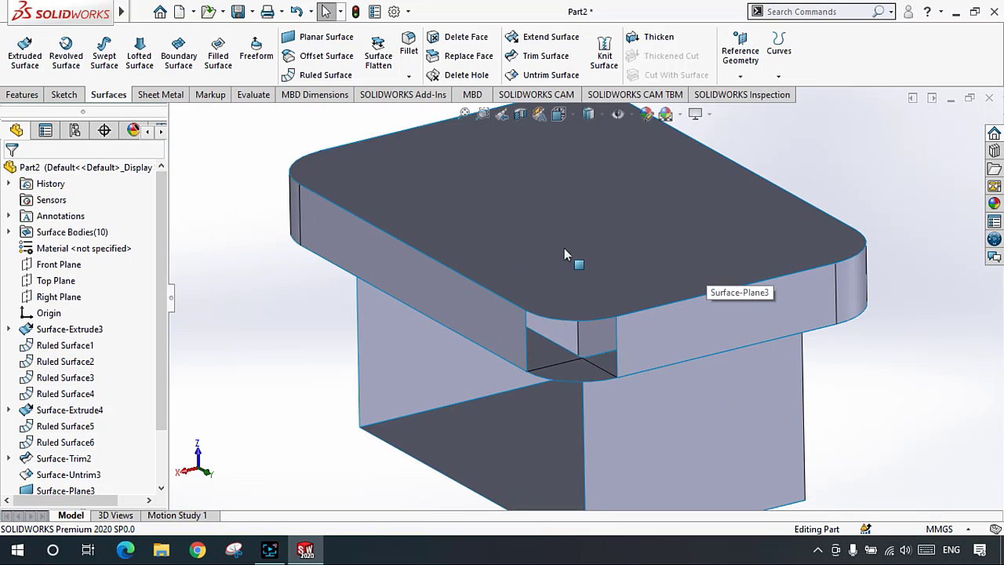
scroll(569, 245, "up", 2)
scroll(575, 239, "down", 2)
scroll(577, 267, "up", 2)
scroll(577, 294, "down", 2)
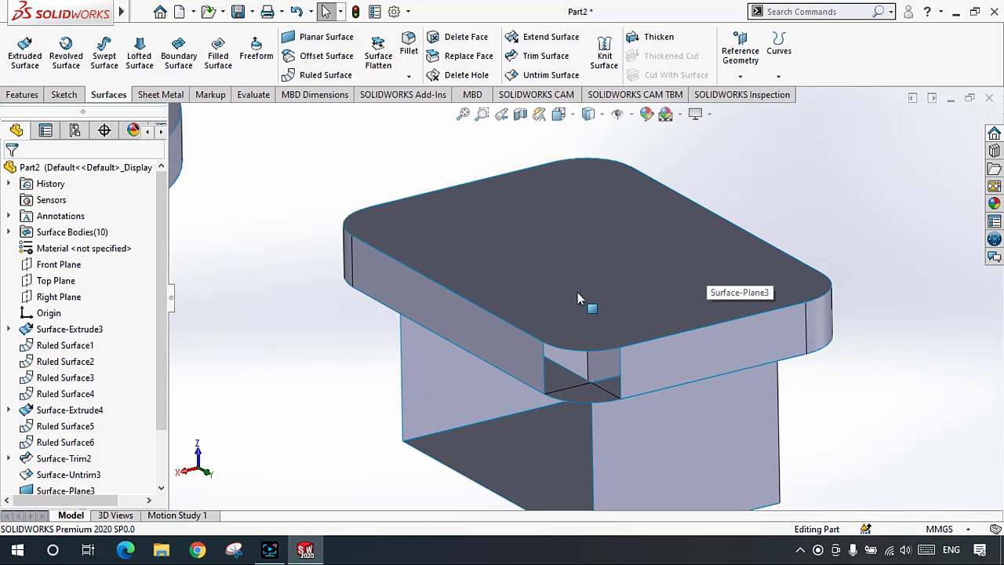
scroll(597, 328, "up", 2)
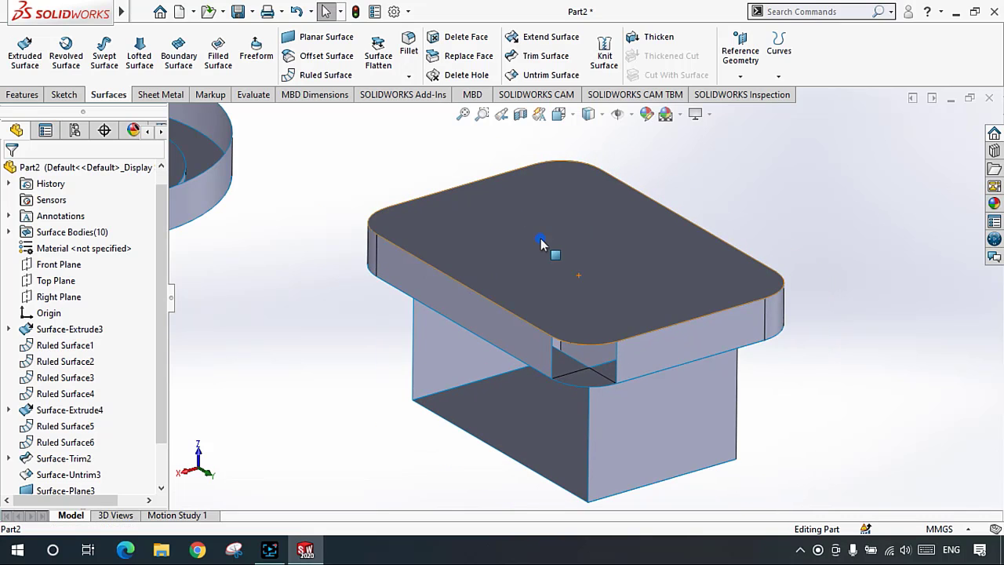
left_click(541, 244)
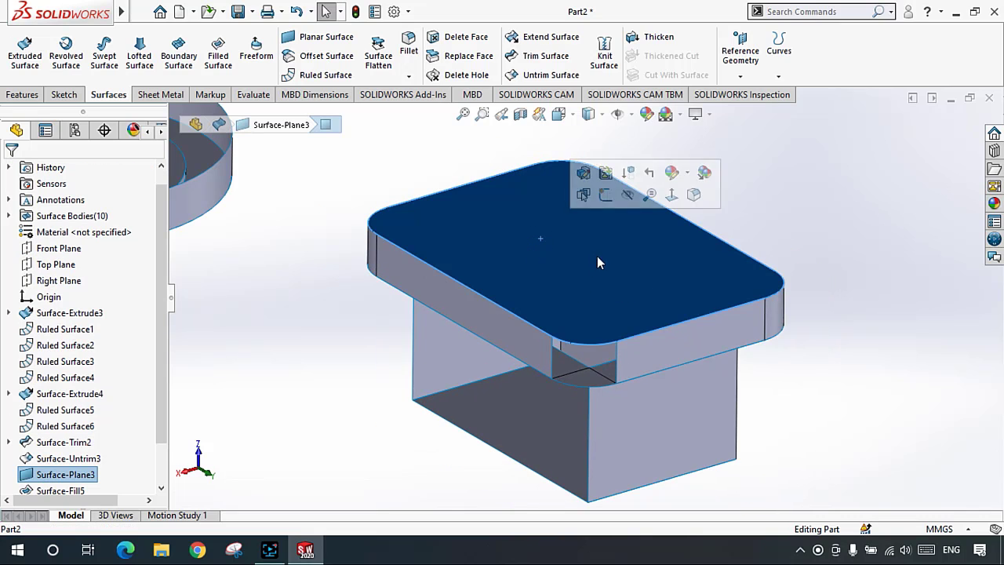
key("Escape")
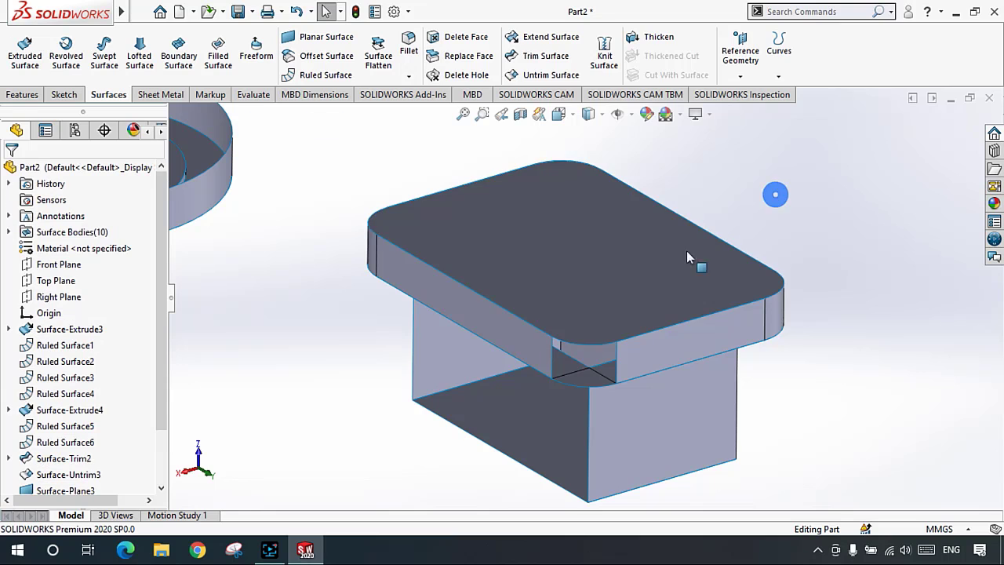
left_click(578, 235)
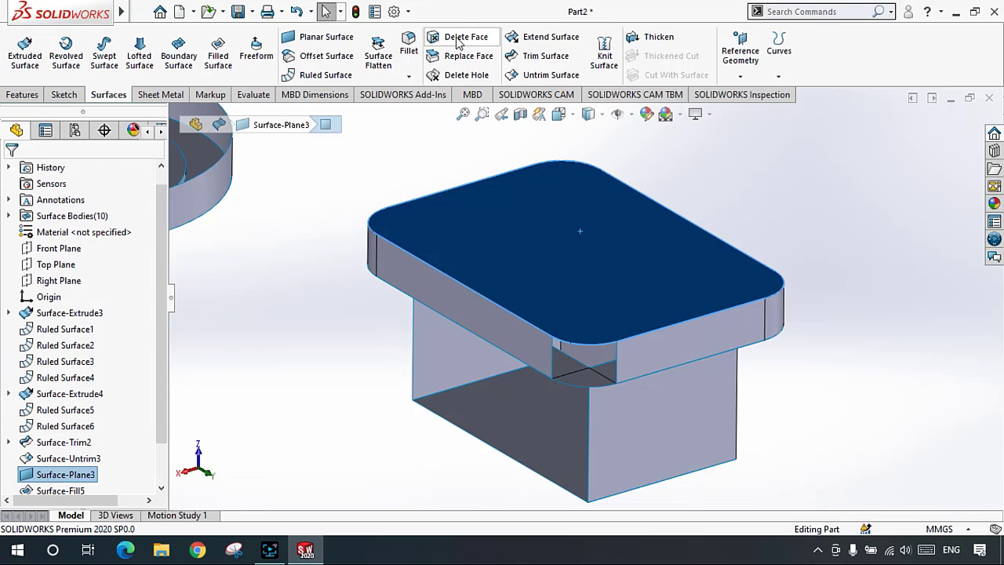
left_click(459, 38)
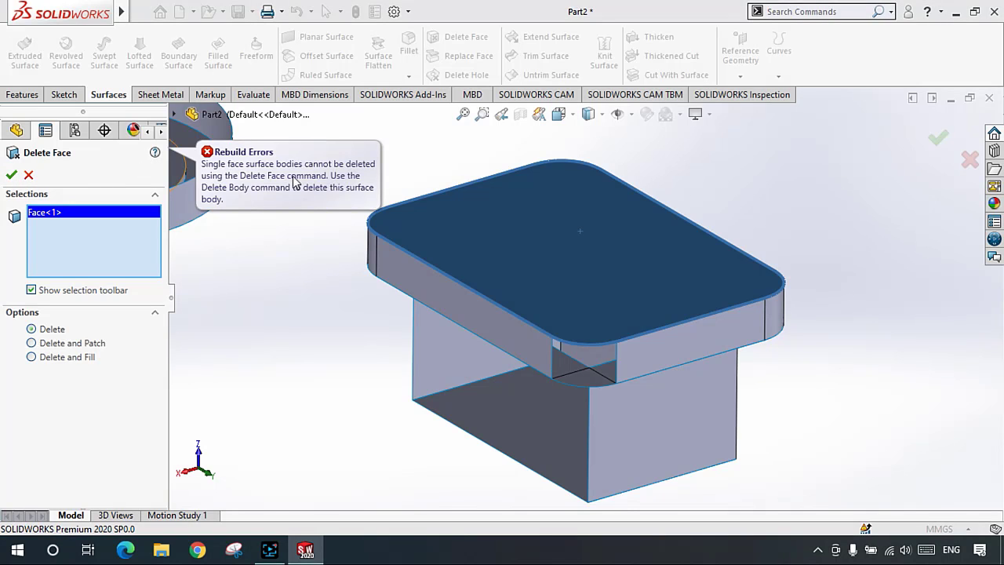
left_click(28, 175)
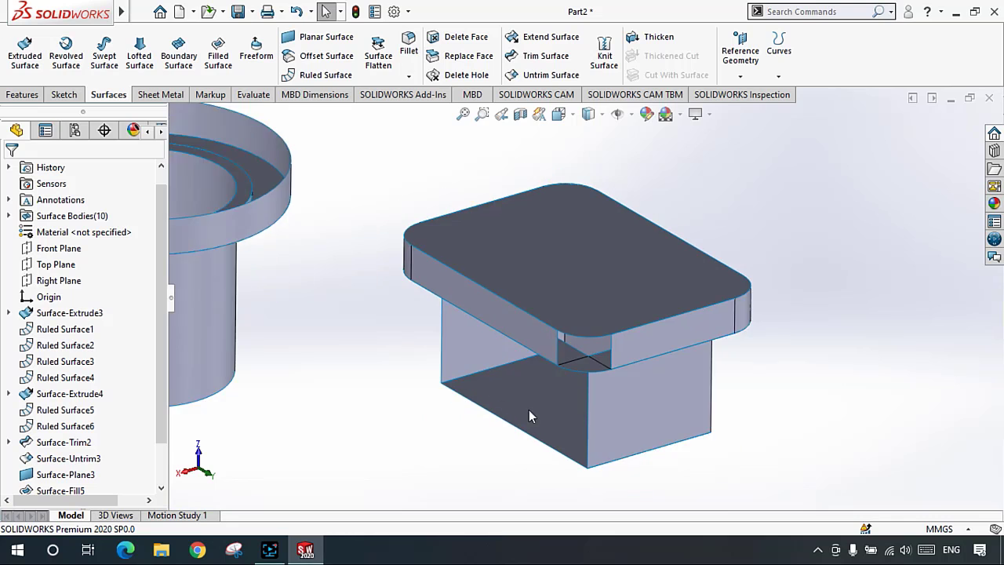
Step: Try to remove the filled surface at the box's lower end using Delete Face
scroll(528, 409, "down", 3)
middle_click_drag(542, 384, 547, 350)
left_click(592, 392)
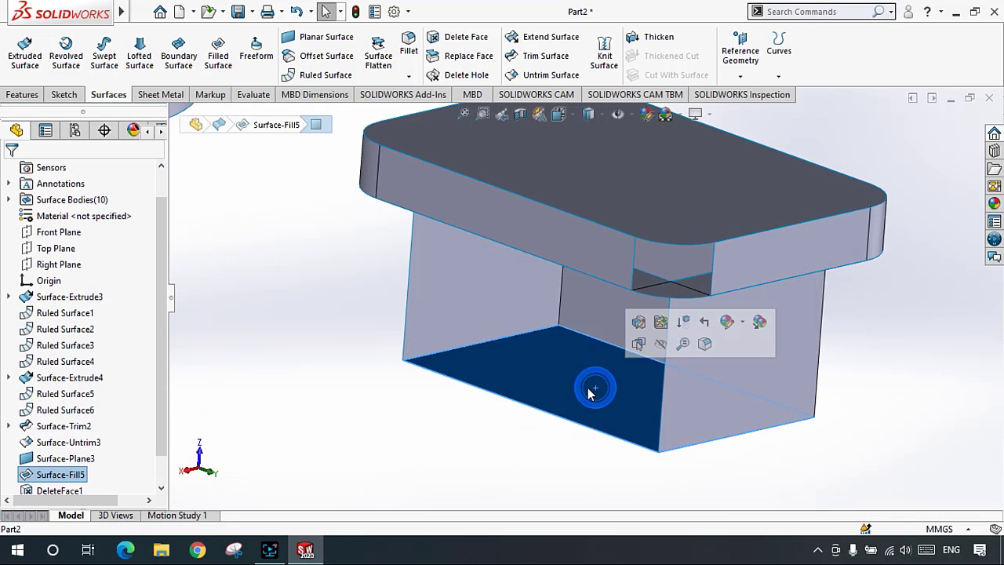
left_click(467, 41)
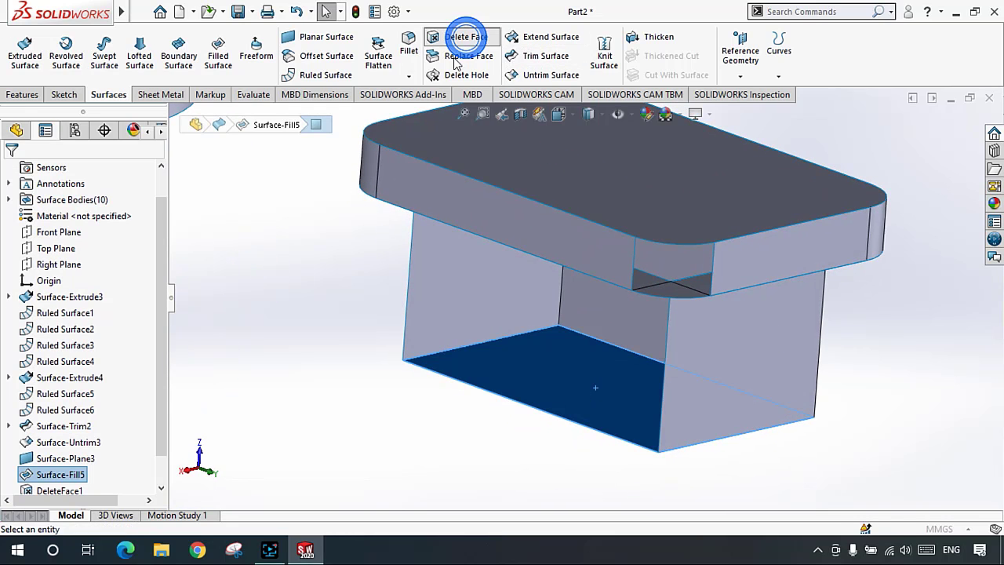
left_click(10, 177)
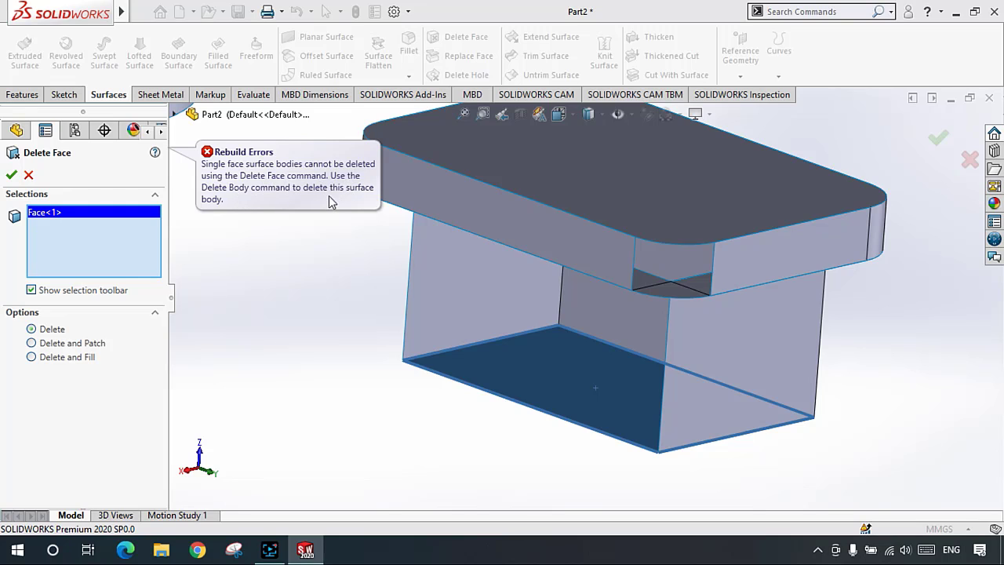
left_click(29, 175)
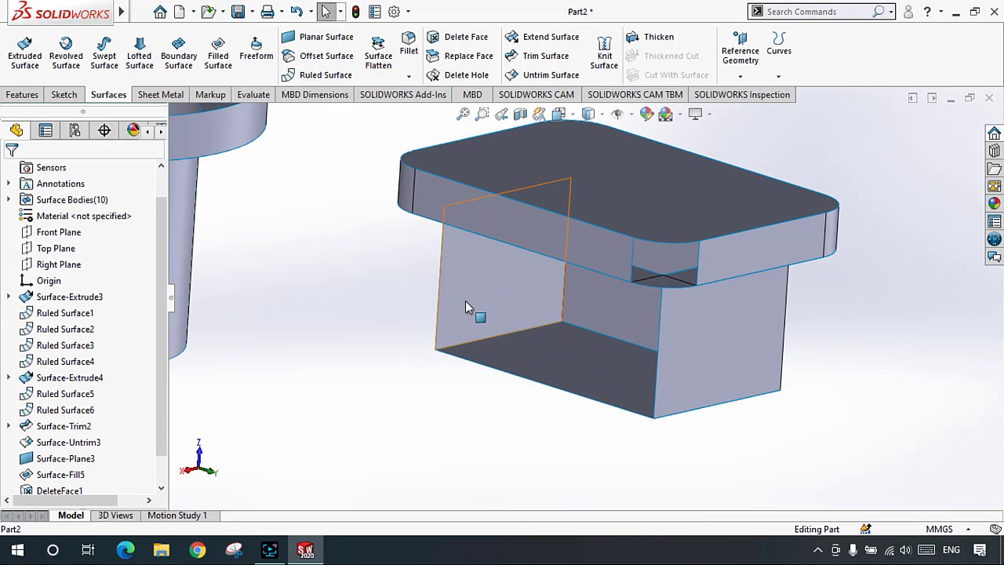
Step: Delete the DeleteFace2 and DeleteFace1 features from the model to restore the box's faces
scroll(71, 470, "down", 1)
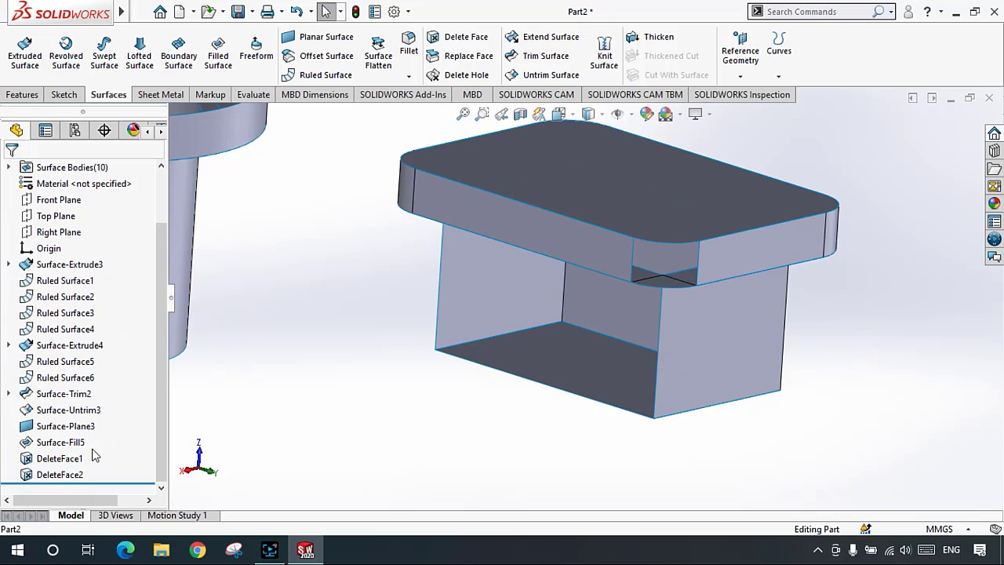
left_click(61, 475)
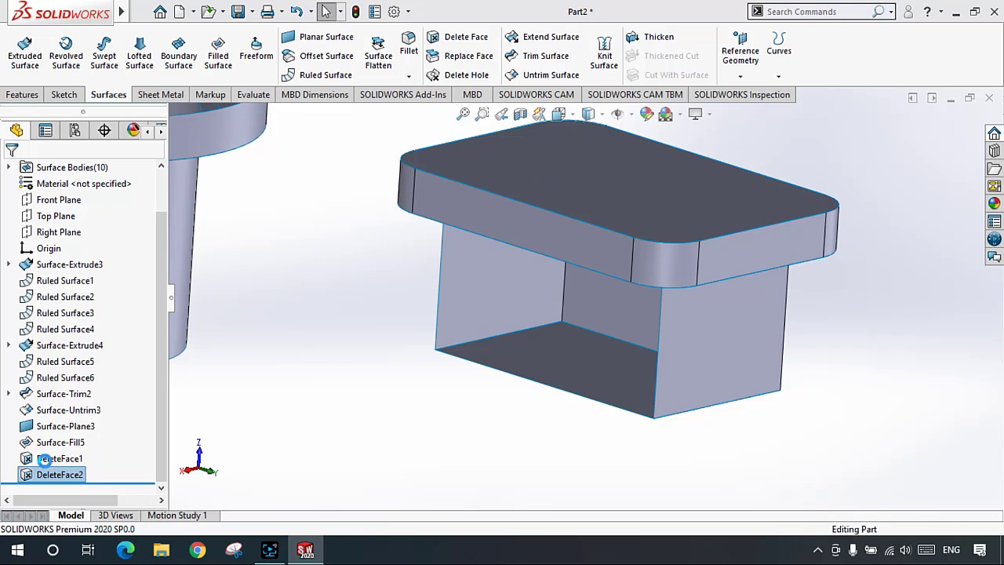
left_click(49, 463)
left_click(51, 473)
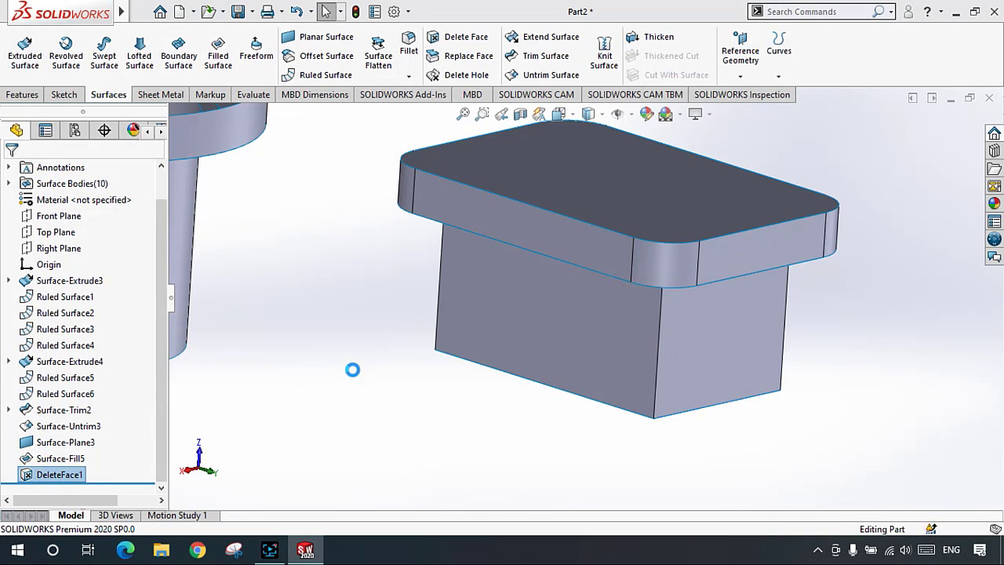
left_click(343, 348)
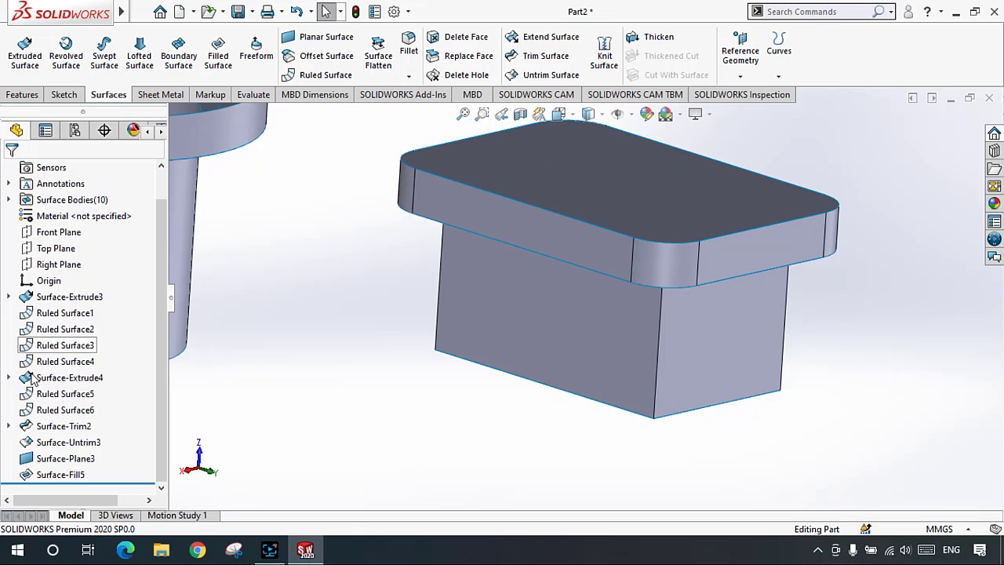
Step: Examine Sketch9 and Sketch10 beneath the Surface-Extrude3 and Surface-Extrude4 features
left_click(9, 296)
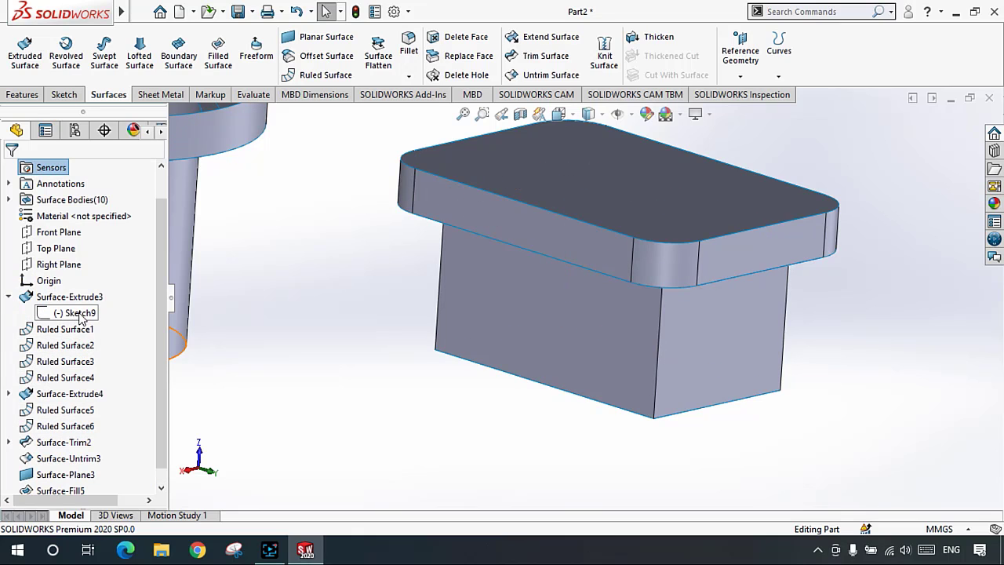
left_click(75, 312)
left_click(9, 393)
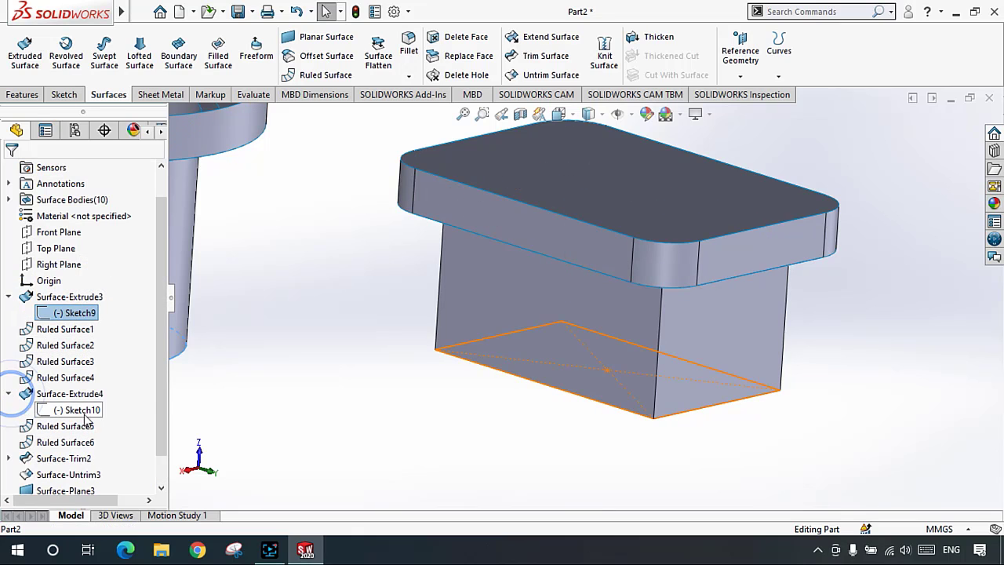
left_click(71, 409)
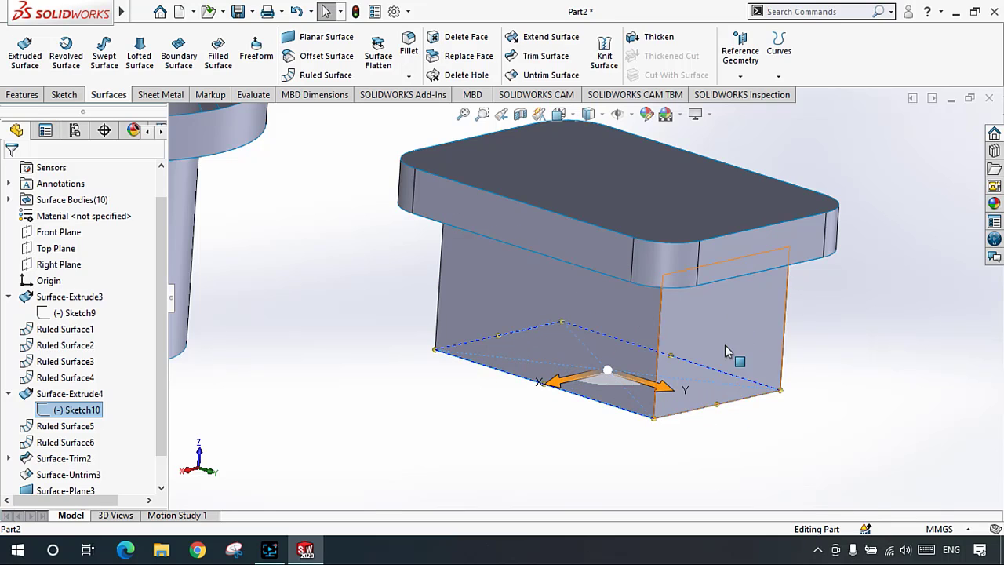
left_click(399, 418)
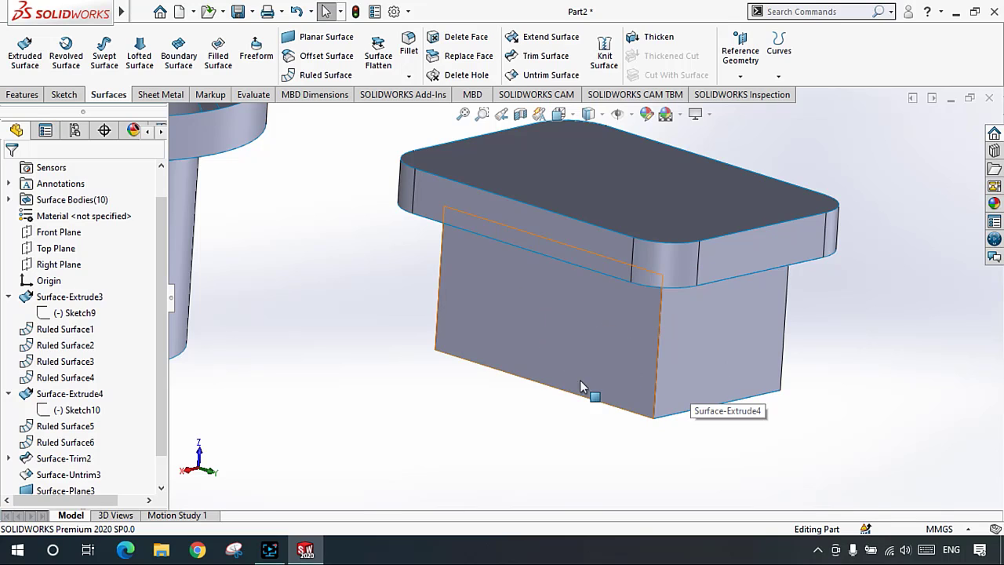
left_click(79, 410)
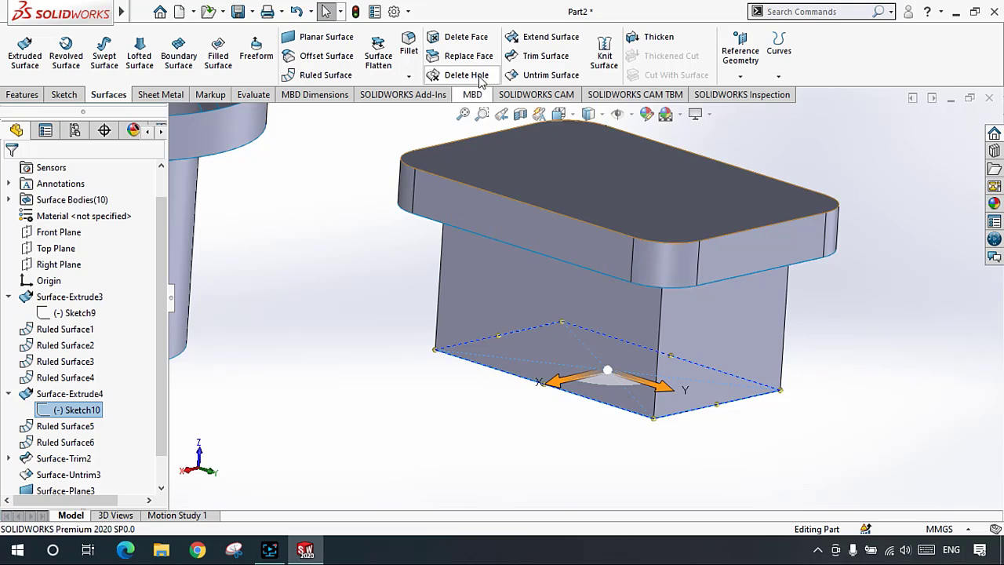
left_click(339, 192)
Step: Examine the individual side and rounded corner faces of the Ruled Surface6 rim around the box
scroll(612, 230, "down", 3)
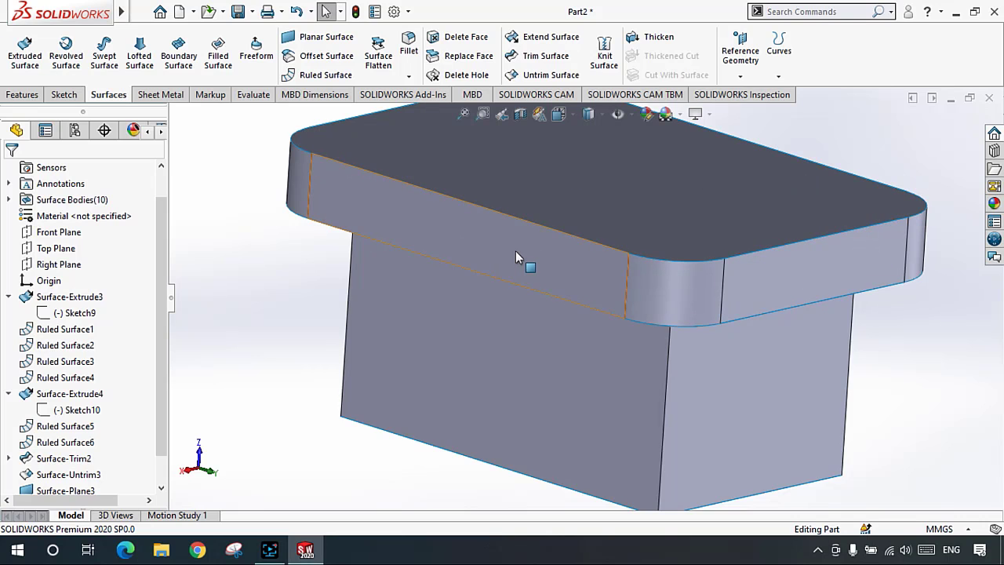
middle_click_drag(525, 262, 502, 213)
middle_click_drag(381, 277, 353, 280)
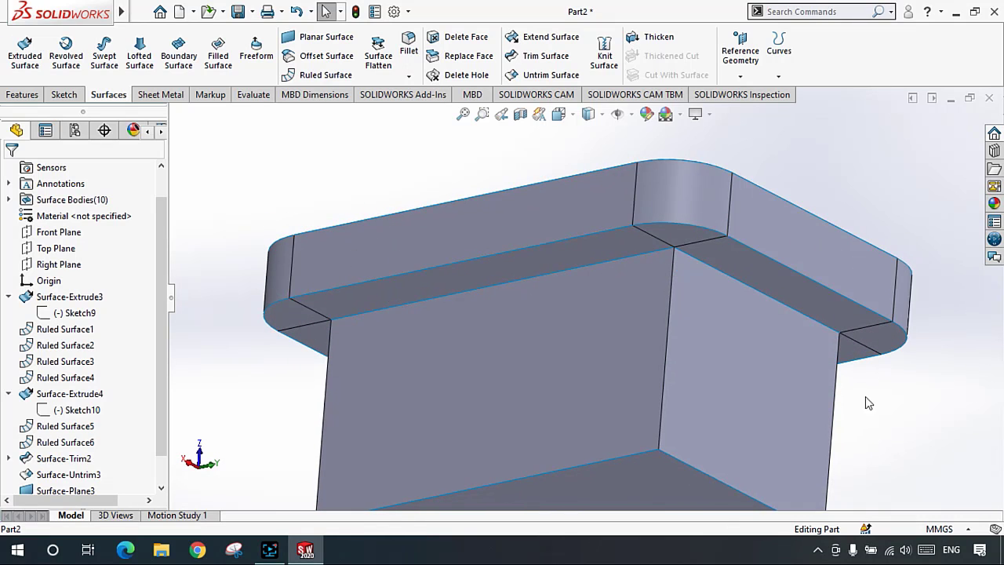
left_click(459, 237)
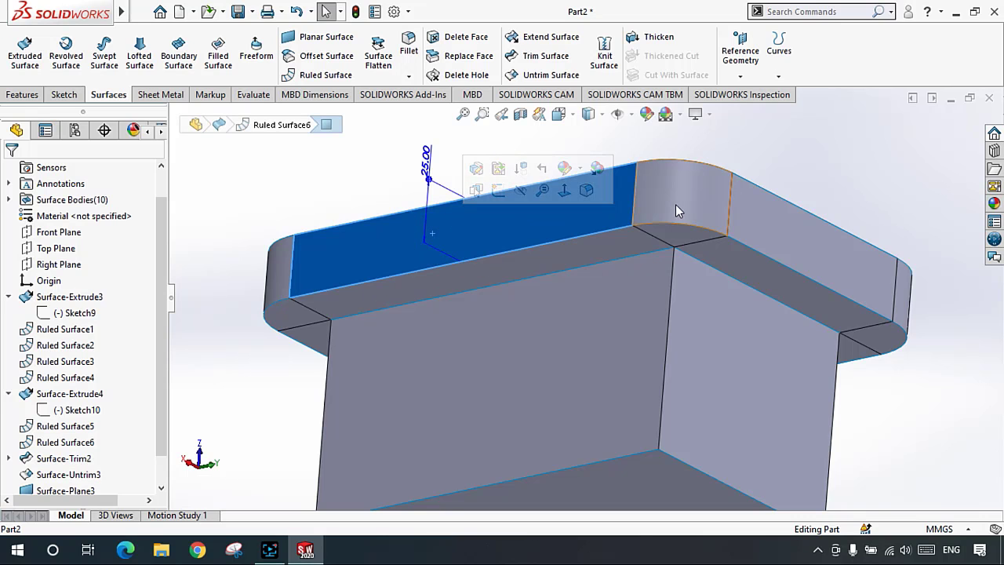
left_click(733, 203)
left_click(806, 244)
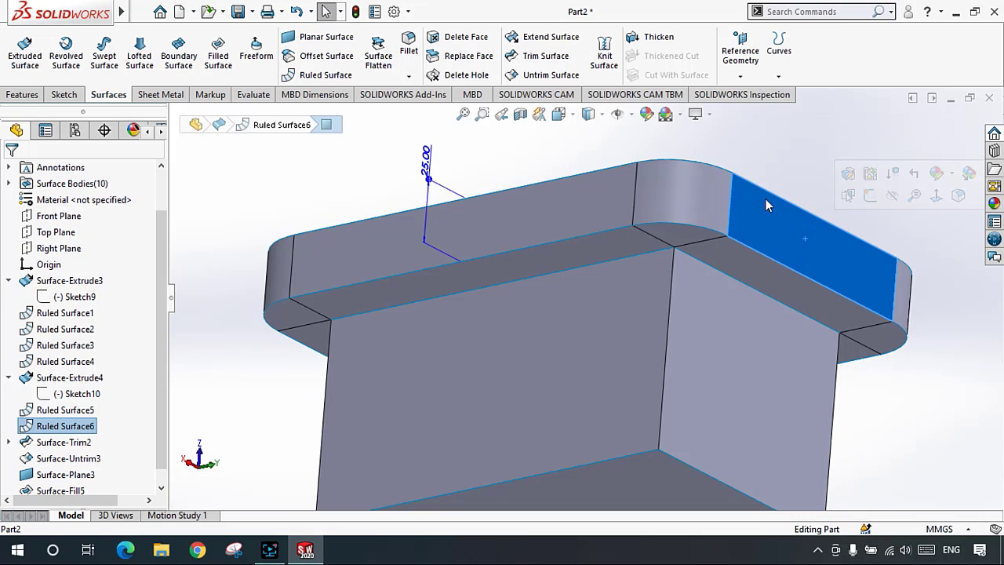
left_click(765, 198)
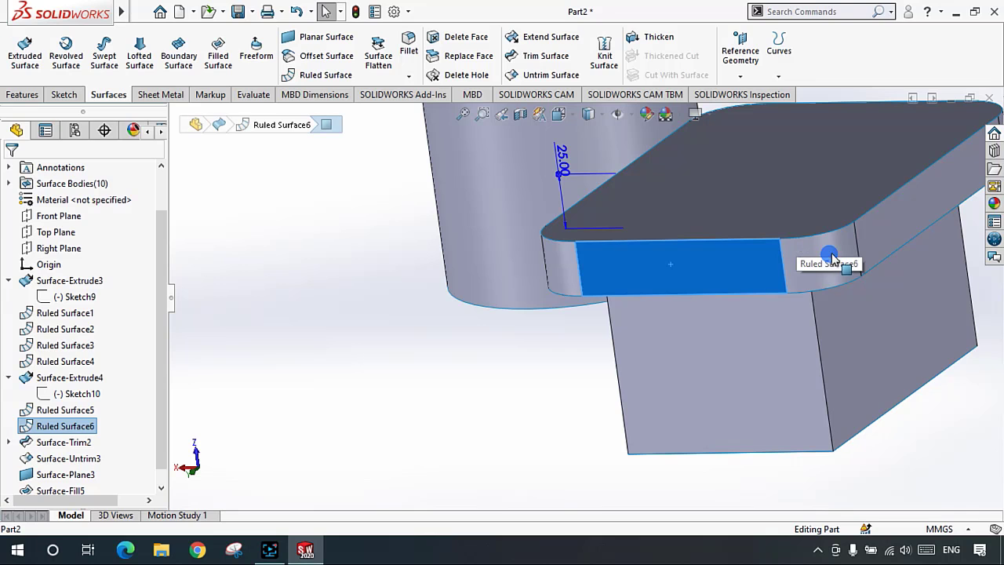
left_click(830, 255)
left_click(891, 231)
scroll(742, 258, "up", 3)
middle_click_drag(679, 258, 803, 303)
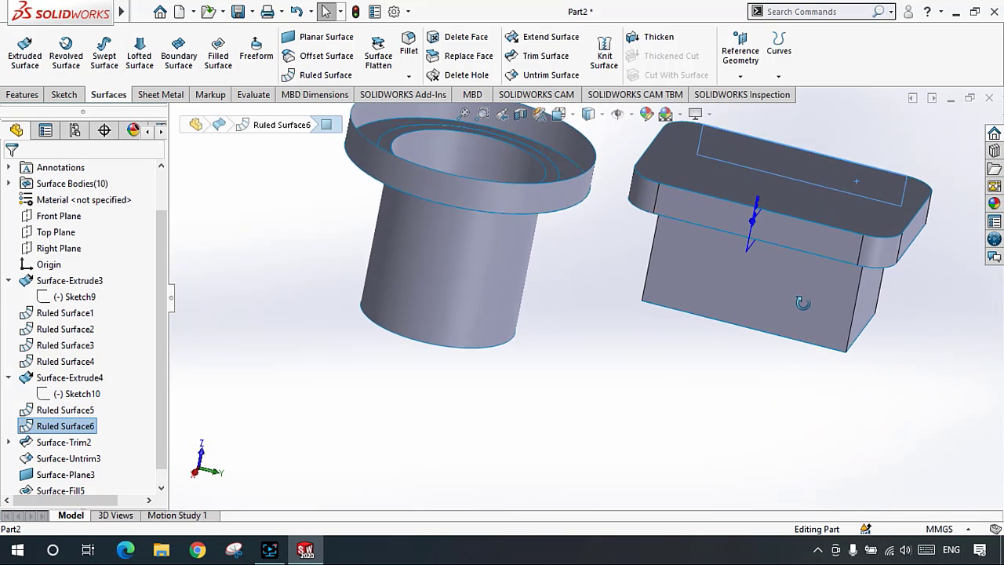
scroll(730, 231, "down", 3)
scroll(600, 219, "up", 1)
scroll(536, 245, "down", 2)
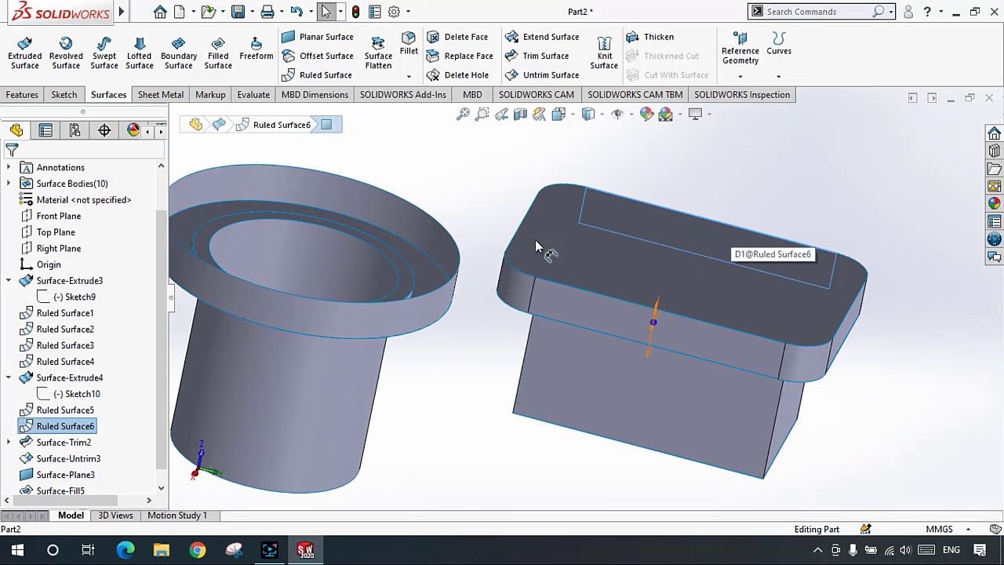
Step: Remove both long side faces and the near short side face of the box's upper rim using Delete Face
middle_click_drag(766, 266, 690, 232)
left_click(465, 36)
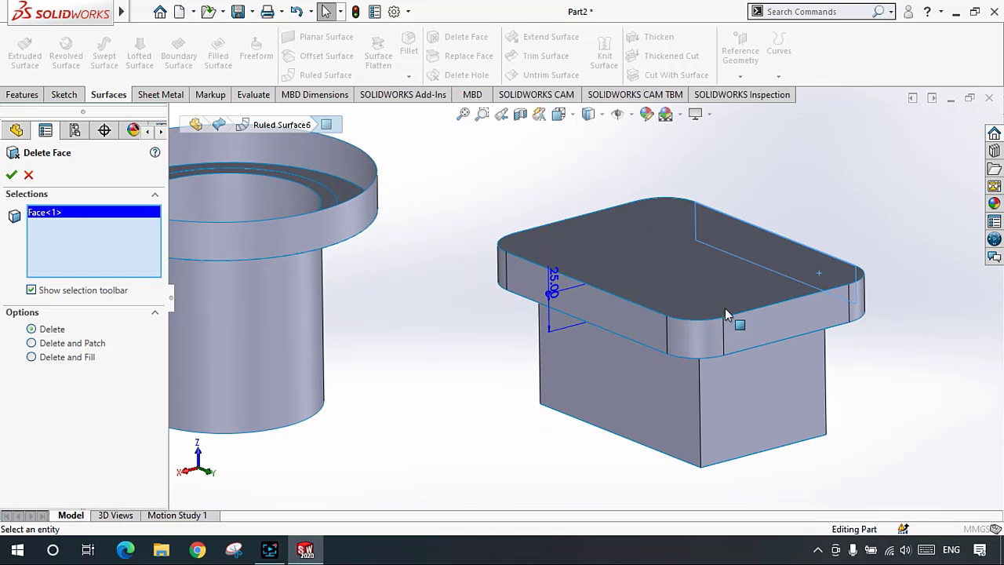
left_click(808, 327)
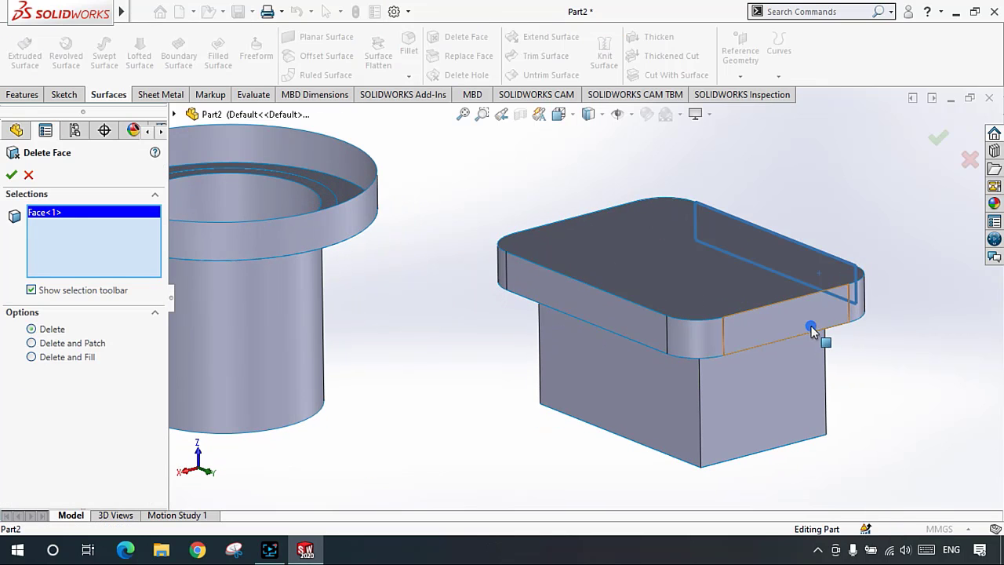
left_click(11, 174)
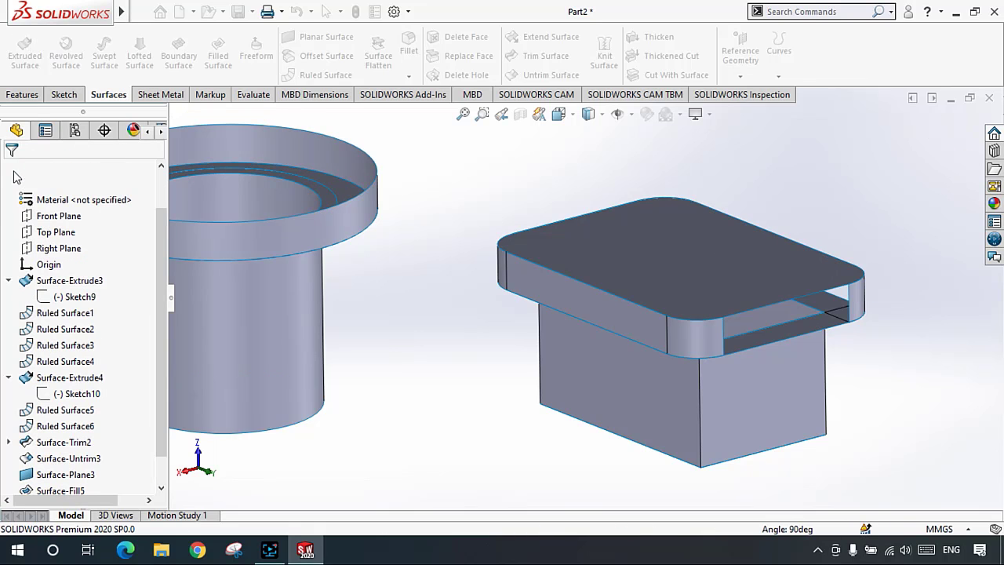
left_click(619, 312)
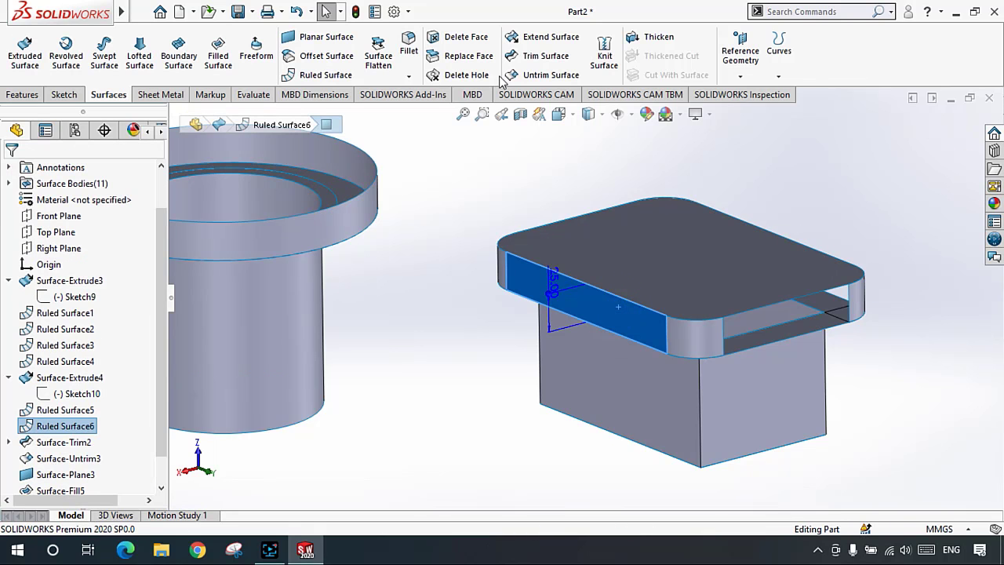
left_click(466, 37)
left_click(11, 174)
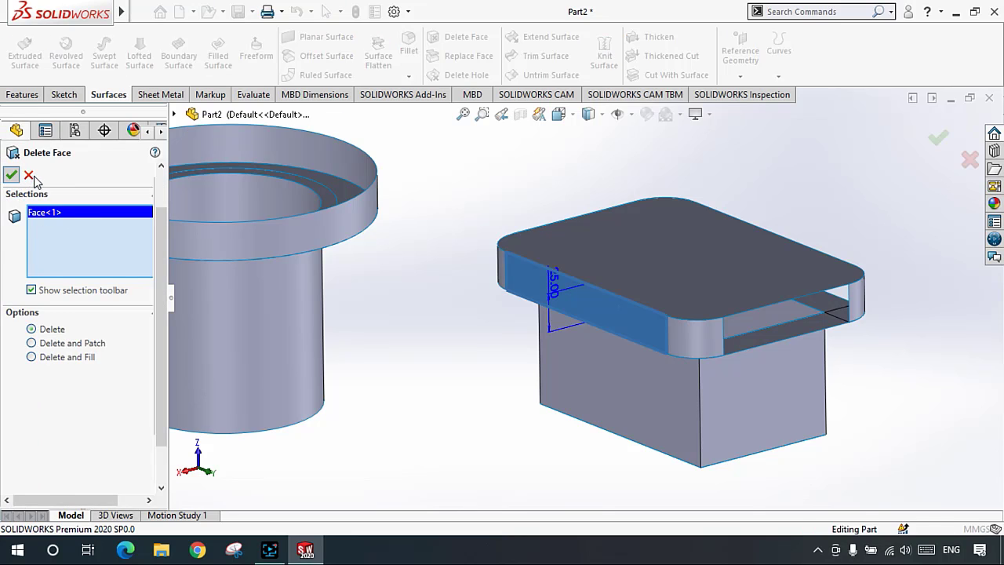
Step: Try to remove the near rounded corner face on the rim's underside, part of Ruled Surface5, using Delete Face
middle_click_drag(683, 269, 701, 353)
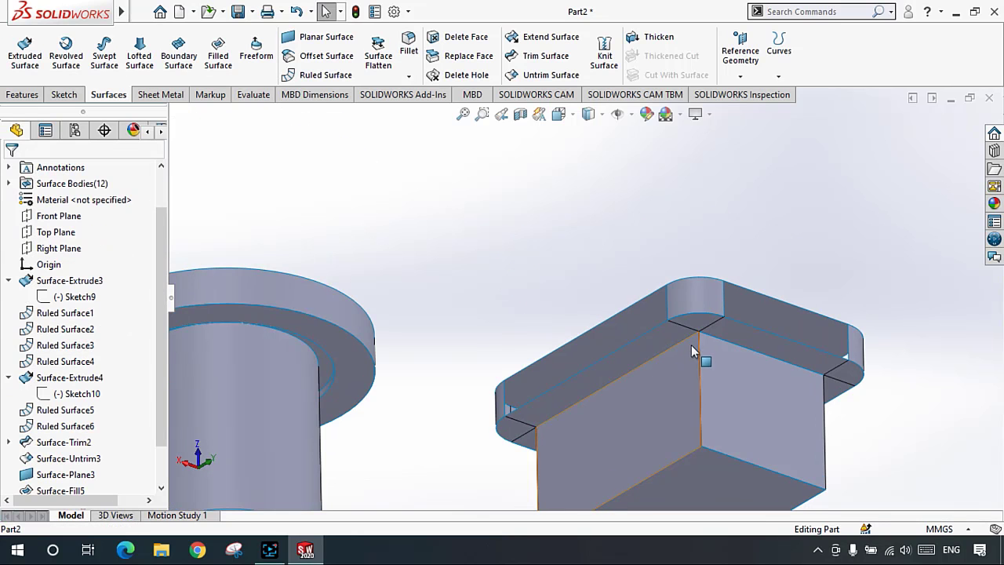
scroll(699, 358, "down", 5)
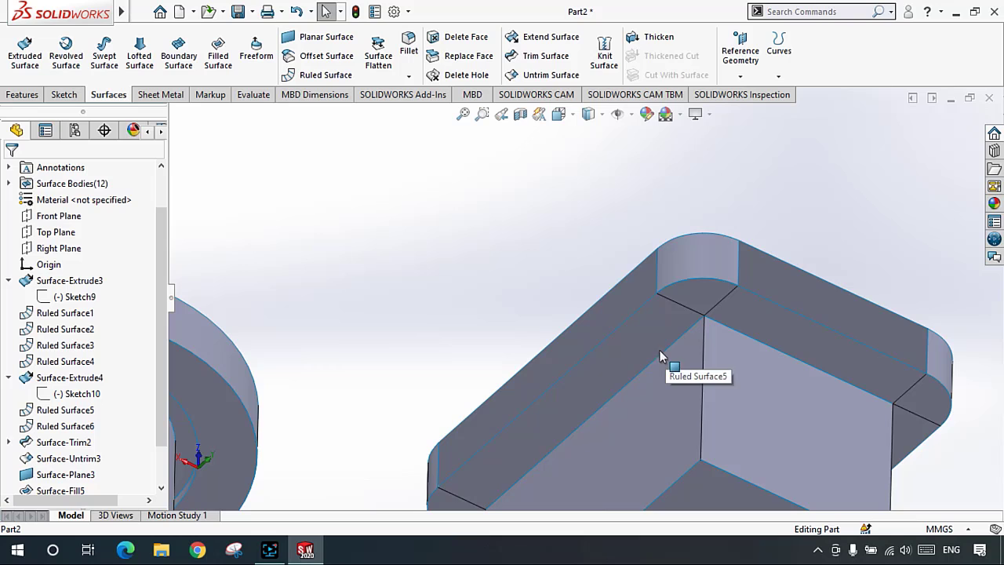
left_click(710, 298)
left_click(462, 37)
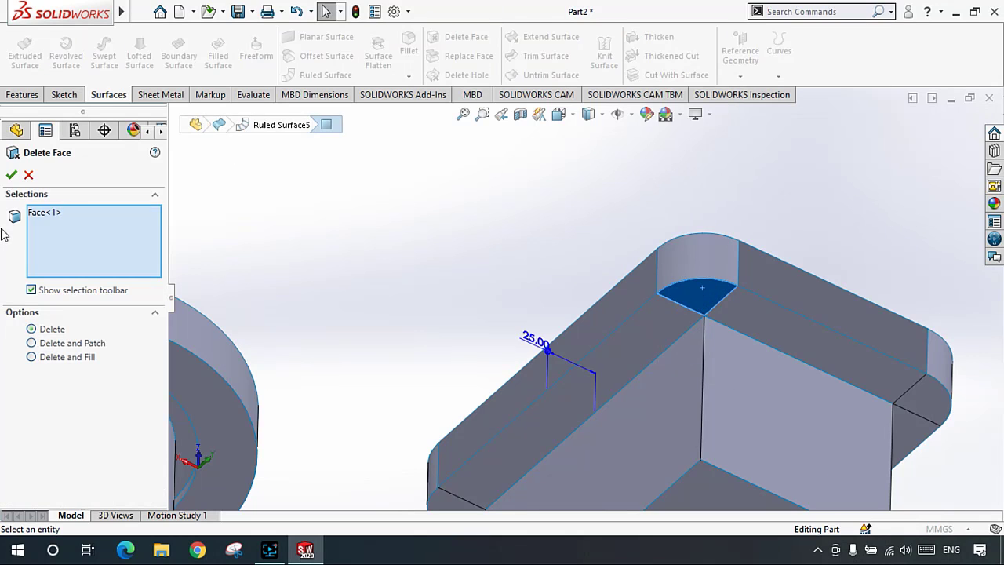
left_click(11, 174)
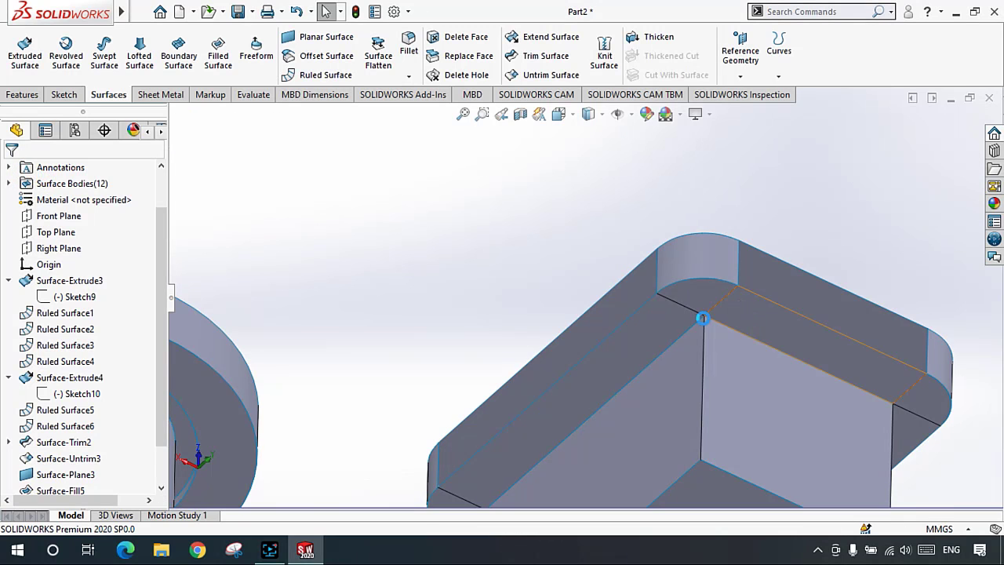
scroll(704, 324, "down", 3)
middle_click_drag(668, 283, 653, 370)
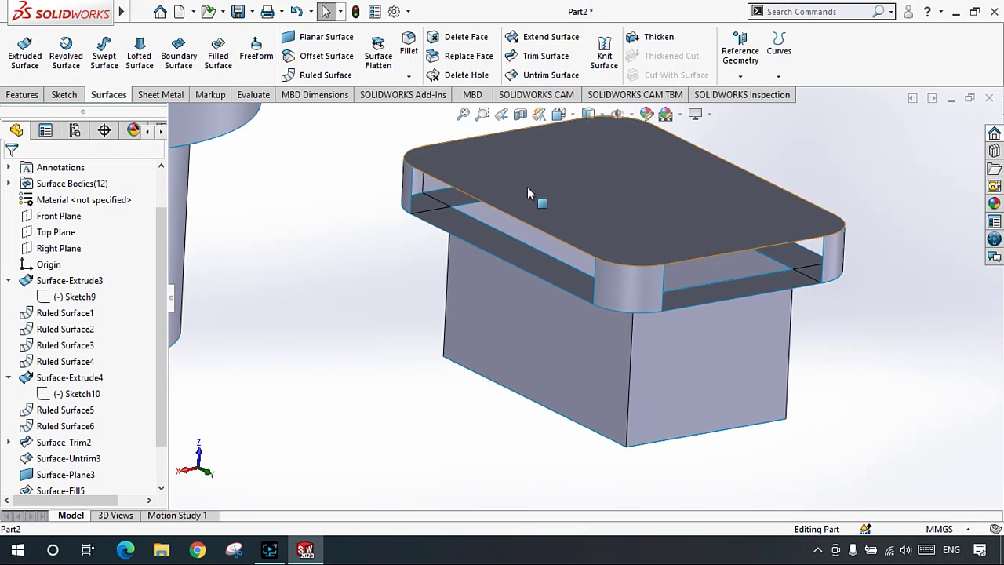
Step: Delete the DeleteFace6 and DeleteFace5 features to restore the rim's side faces
scroll(527, 189, "up", 2)
scroll(524, 212, "down", 2)
scroll(86, 474, "down", 2)
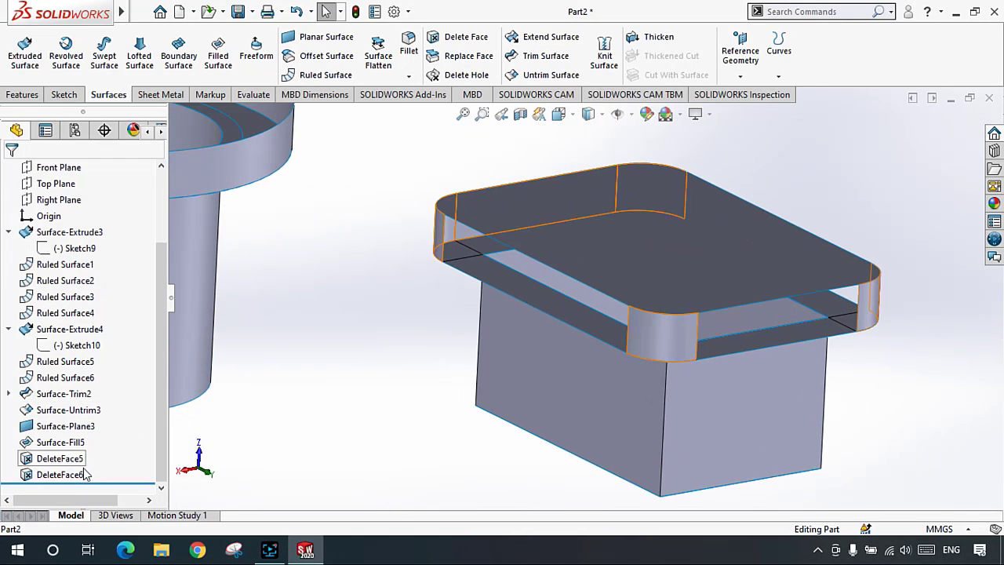
left_click(67, 477)
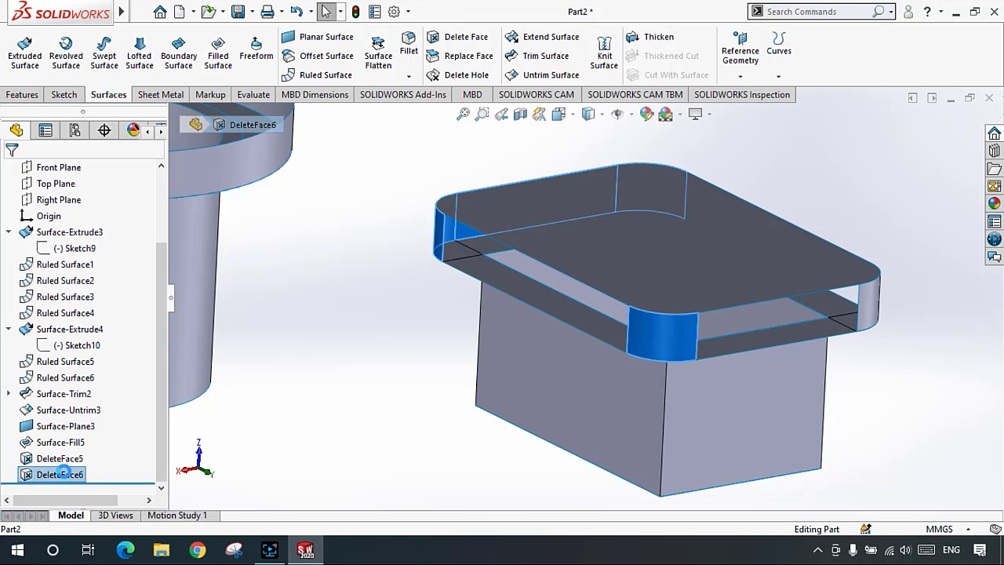
key("Delete")
key("Return")
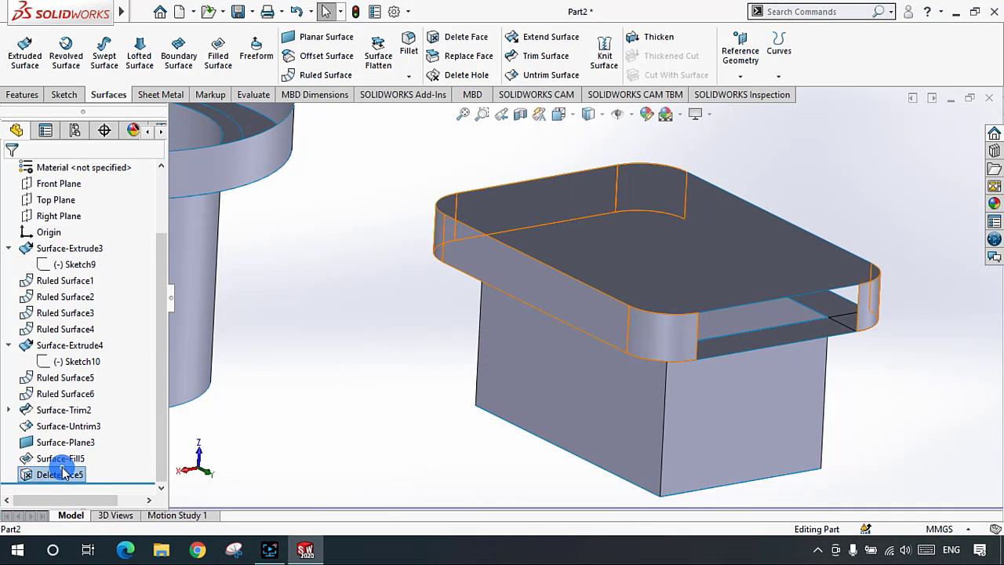
left_click(61, 473)
key("Delete")
key("Return")
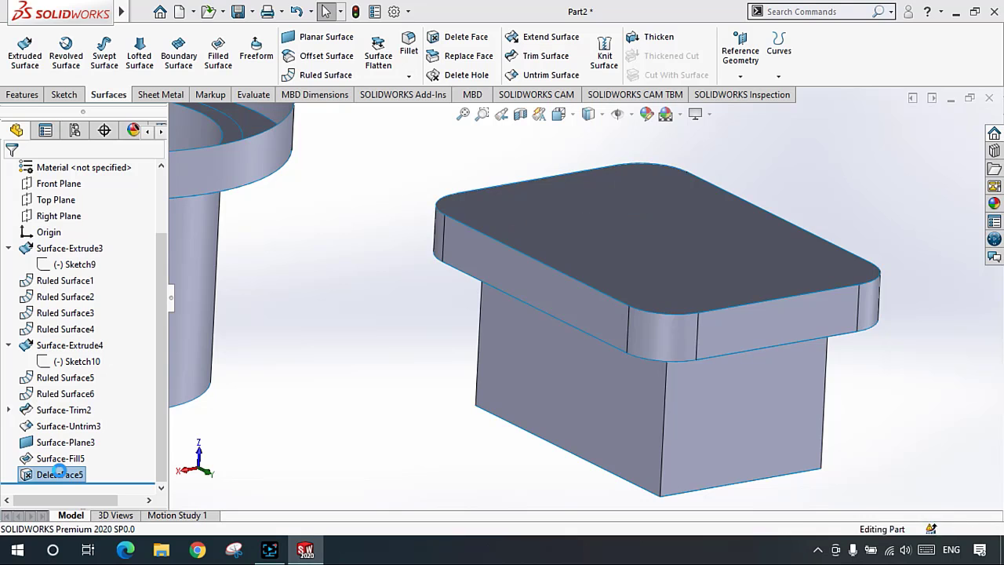
Step: Try again to remove the single-face planar surface on top of the box with the Delete option of Delete Face
scroll(664, 267, "down", 2)
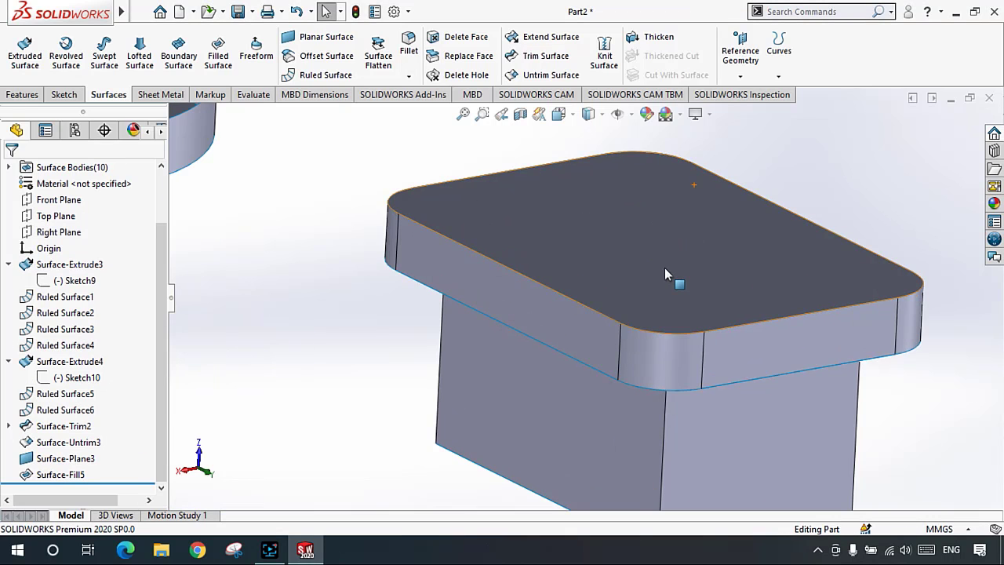
scroll(651, 251, "up", 4)
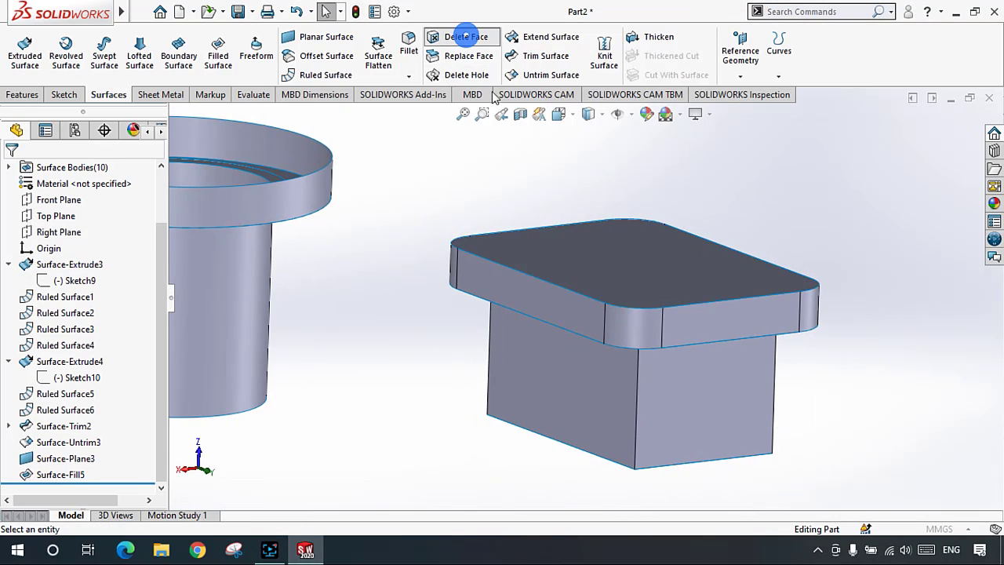
left_click(461, 37)
left_click(616, 266)
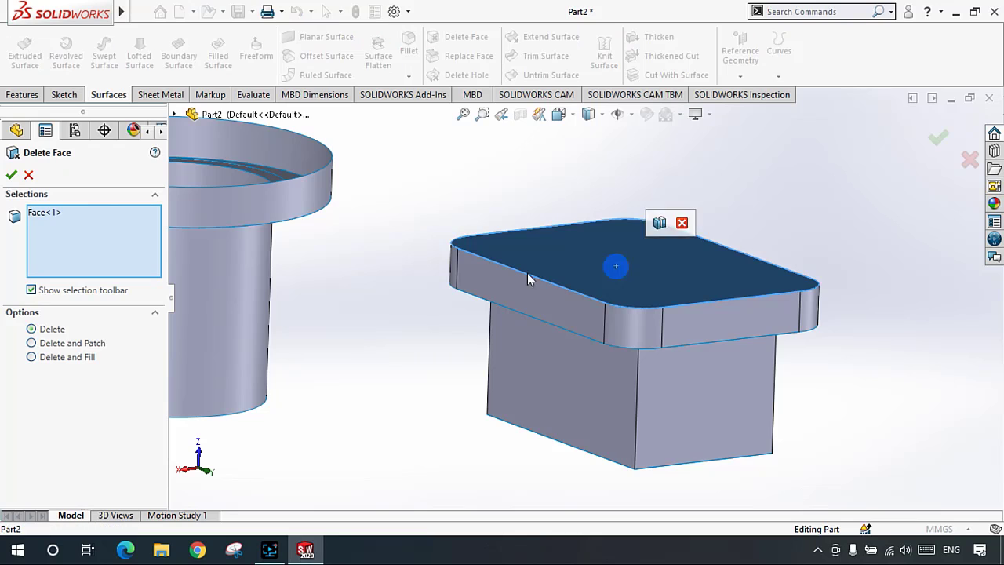
left_click(11, 174)
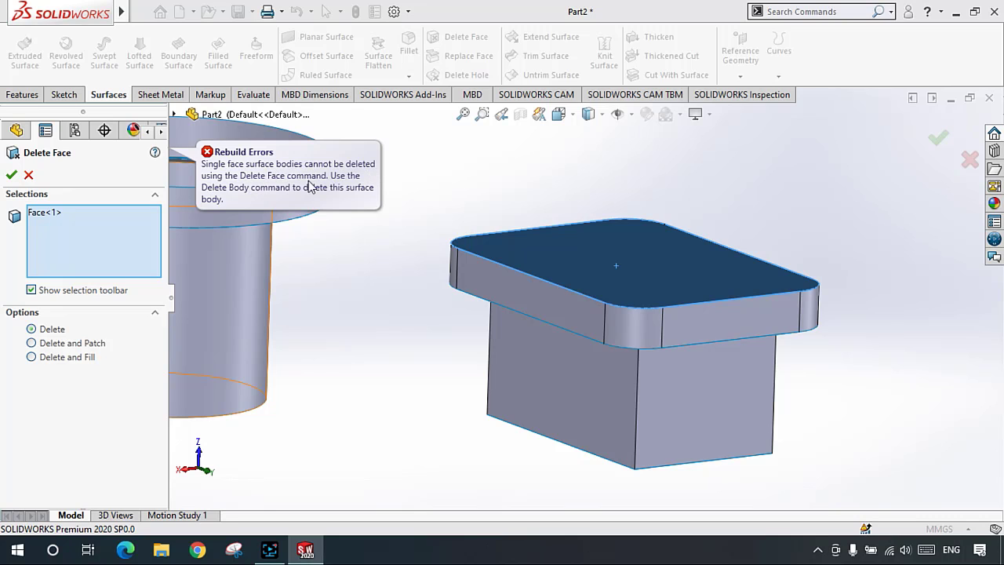
left_click(12, 175)
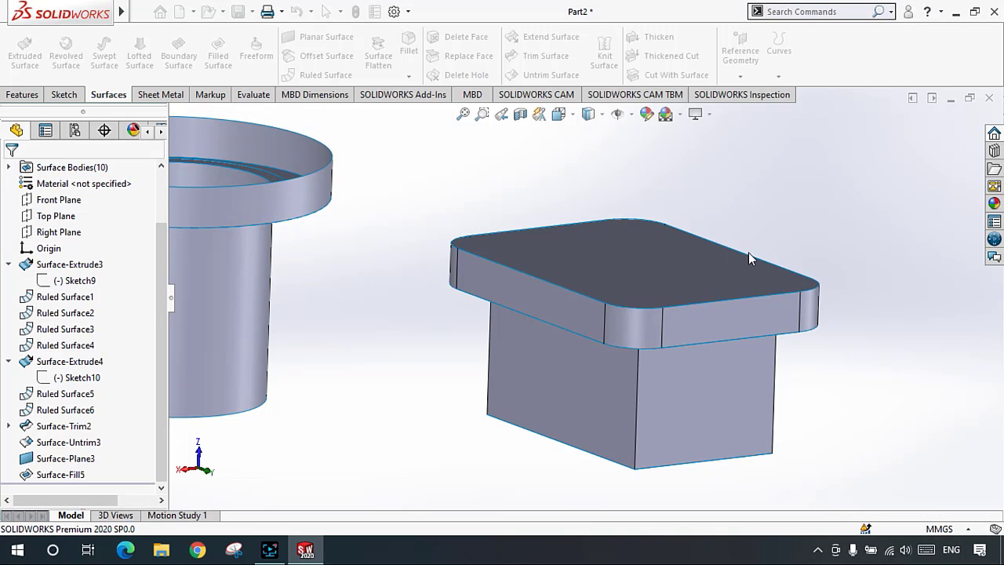
Step: Examine the box's Surface-Extrude4 side walls and the corner faces of Ruled Surface5 on the rim's underside
middle_click_drag(585, 288, 566, 230)
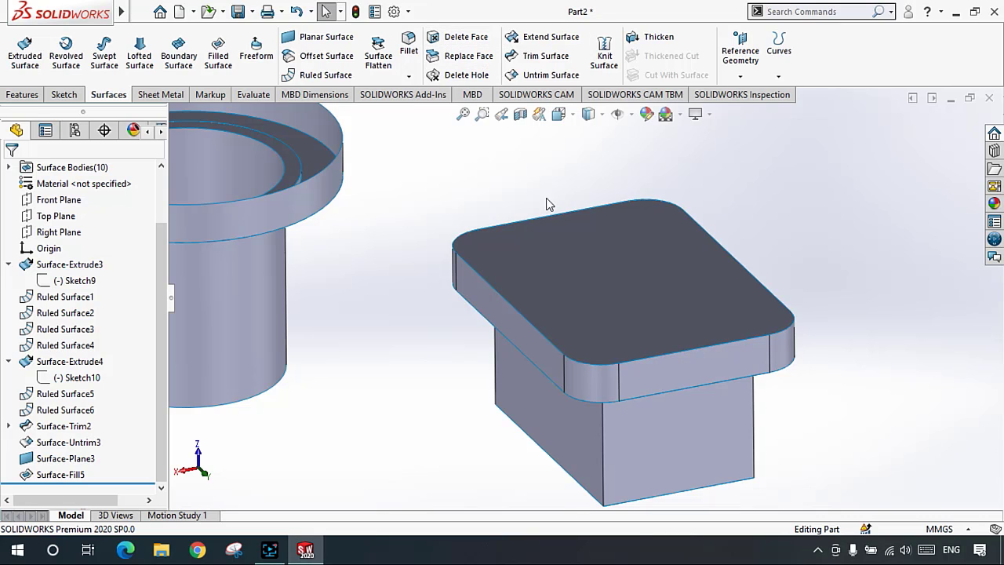
middle_click_drag(547, 204, 517, 466)
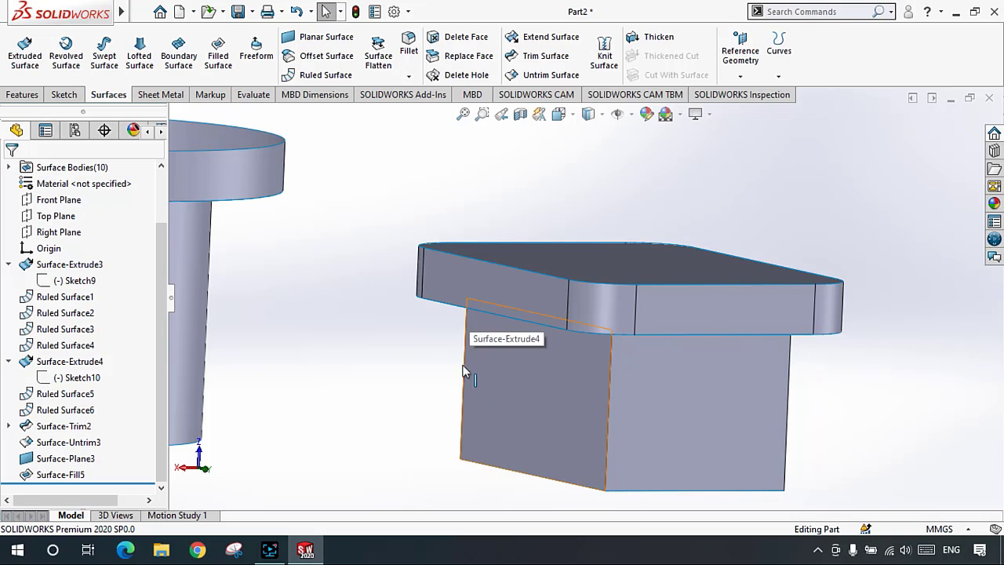
left_click(550, 385)
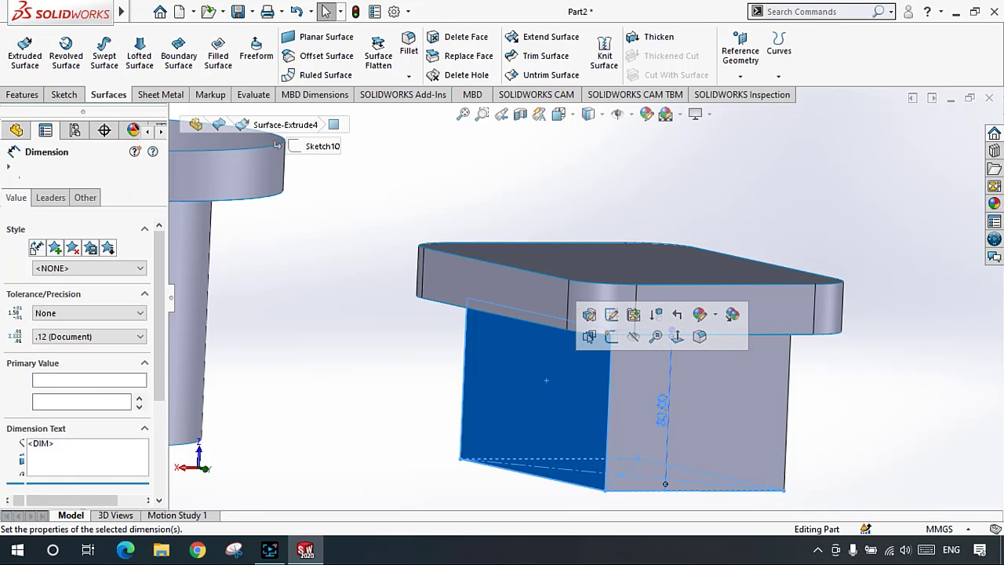
left_click(10, 171)
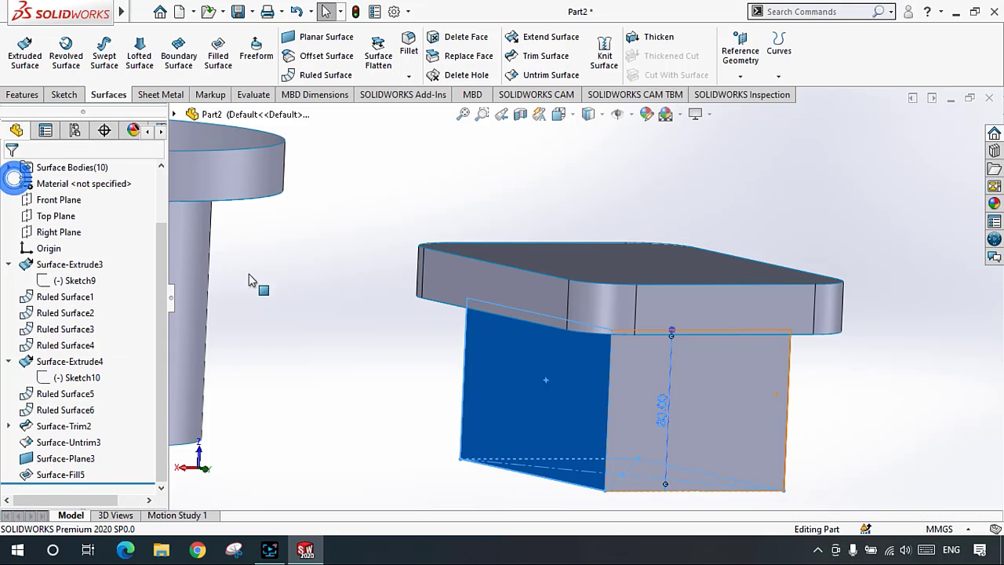
middle_click_drag(366, 312, 473, 360)
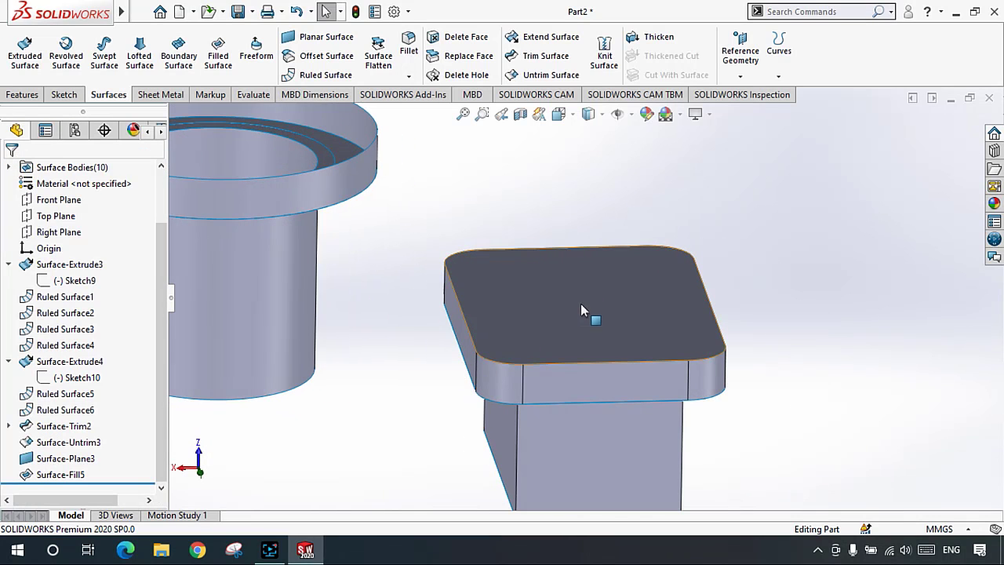
middle_click_drag(601, 452, 628, 236)
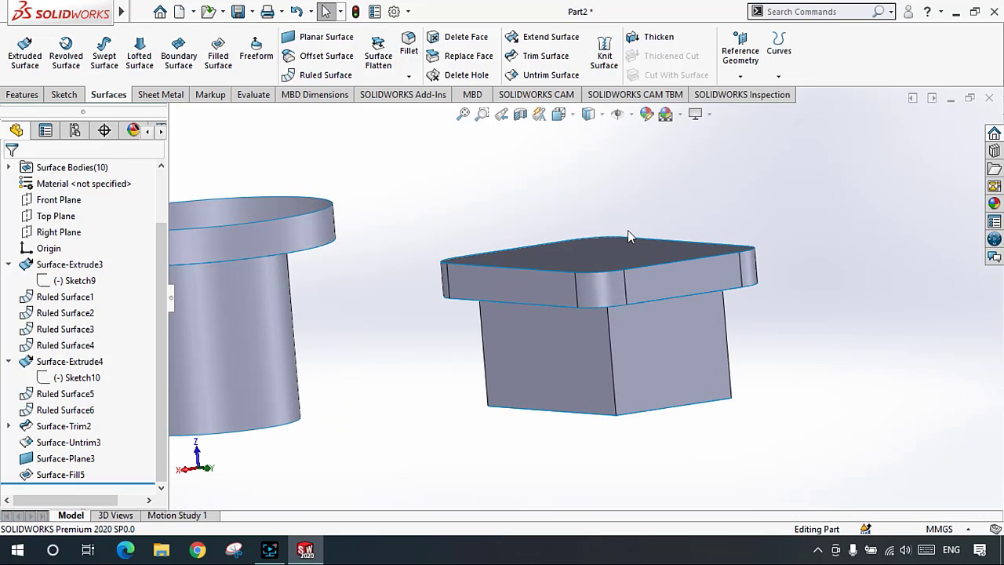
middle_click_drag(746, 215, 586, 216)
scroll(586, 216, "down", 3)
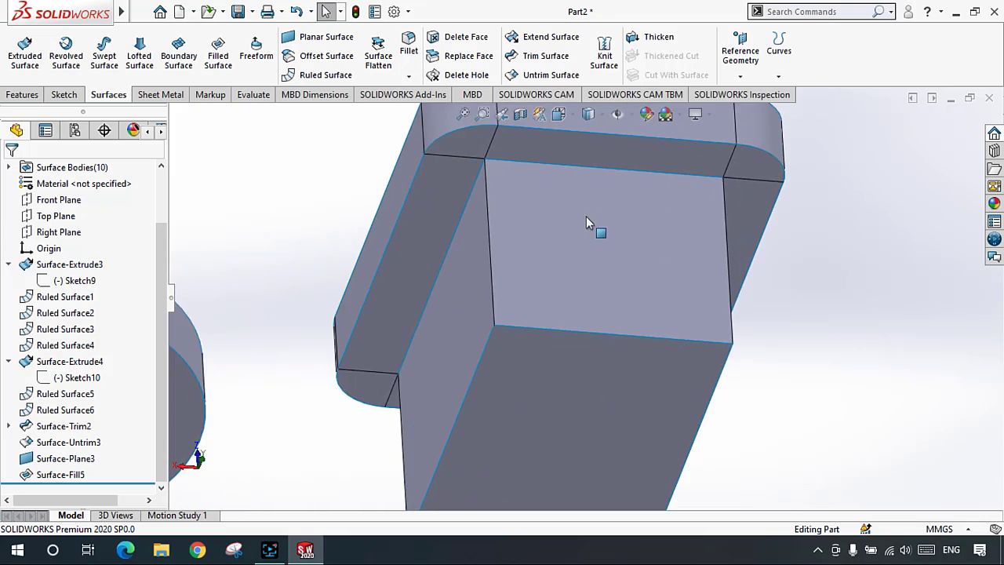
scroll(501, 200, "up", 3)
scroll(509, 210, "down", 3)
left_click(511, 209)
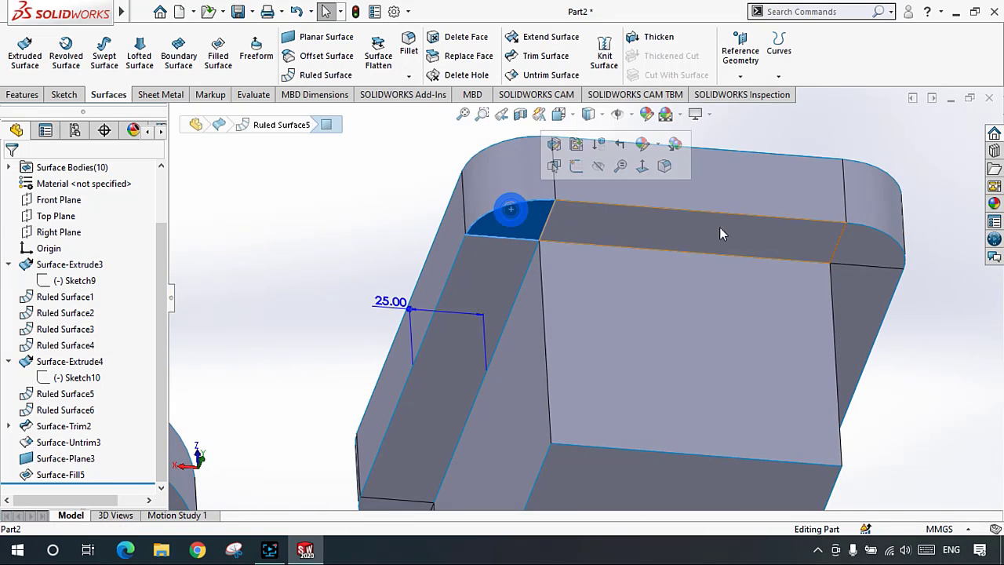
left_click(867, 241)
scroll(671, 224, "up", 3)
left_click(488, 223)
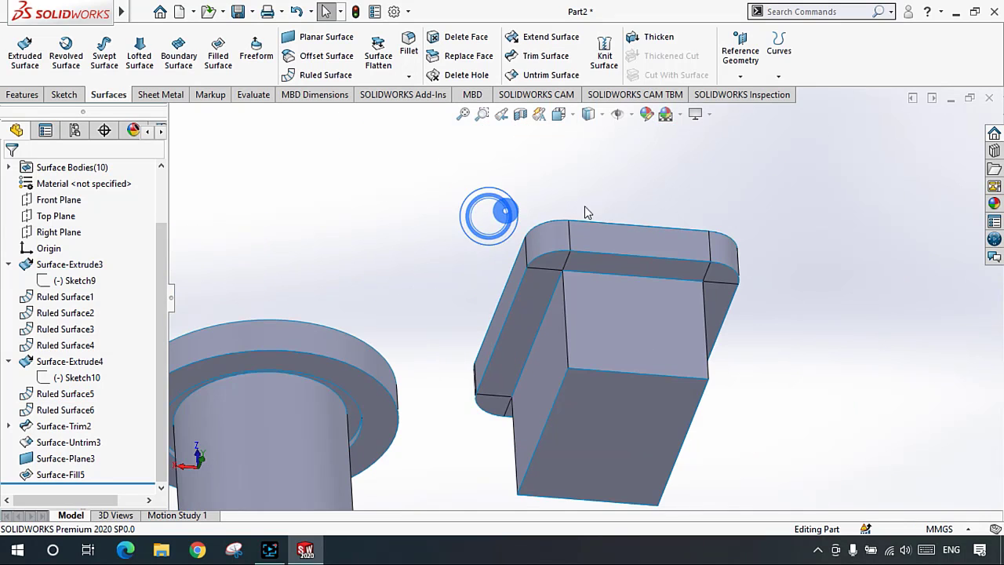
Step: Delete the planar surface body covering the top of the box with the Delete/Keep Body command
middle_click_drag(489, 215, 485, 246)
scroll(484, 245, "down", 1)
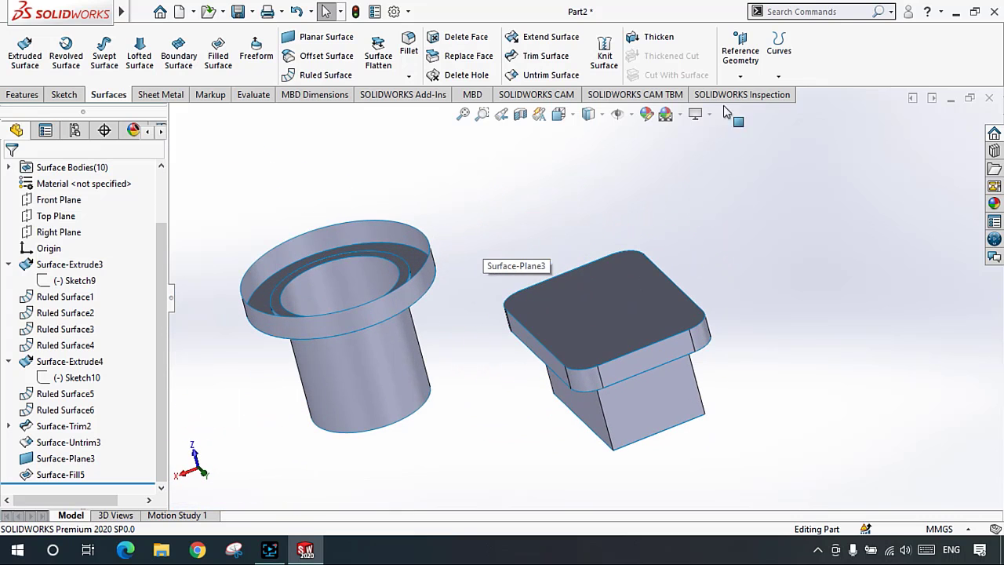
left_click(798, 11)
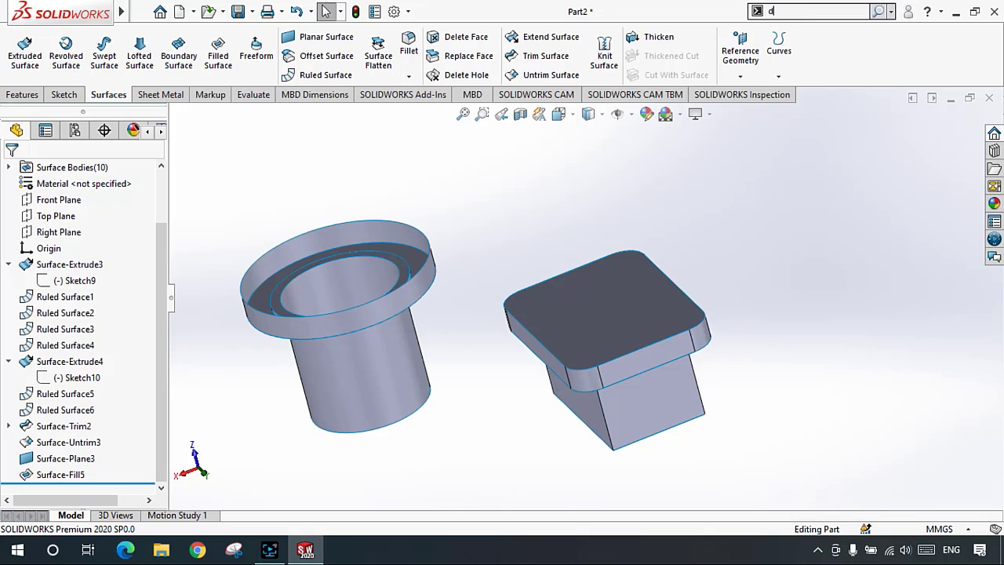
type("delet")
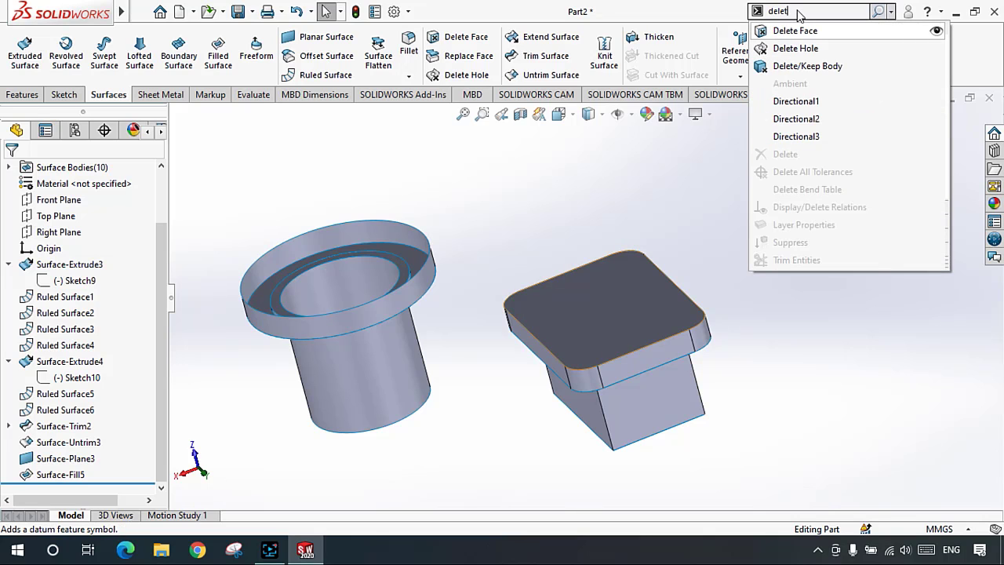
left_click(807, 66)
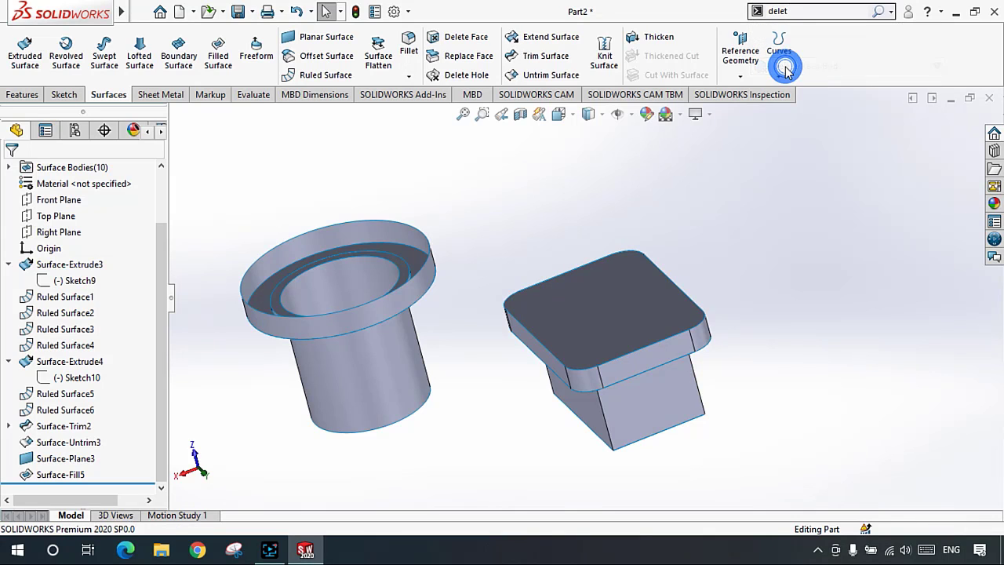
scroll(627, 314, "down", 2)
scroll(628, 314, "down", 1)
left_click(618, 314)
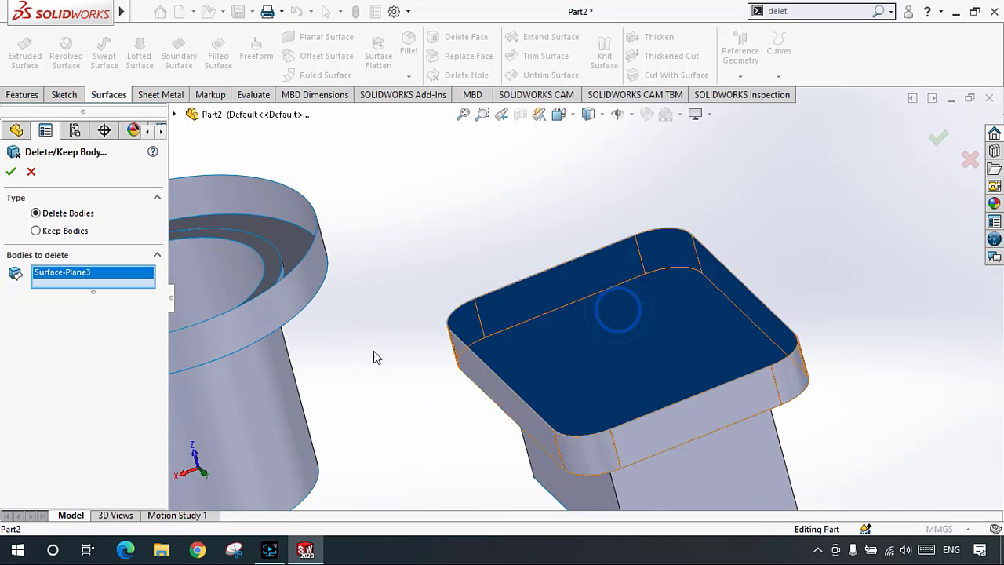
left_click(10, 174)
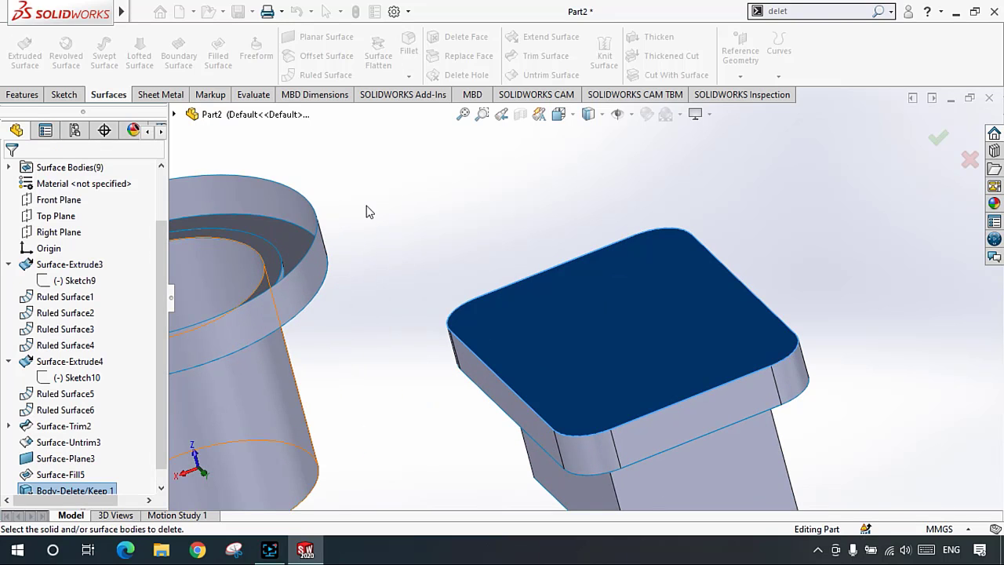
Step: Delete the entire Ruled Surface5 body on the underside of the box's rim using Delete/Keep Body
middle_click_drag(577, 377, 596, 280)
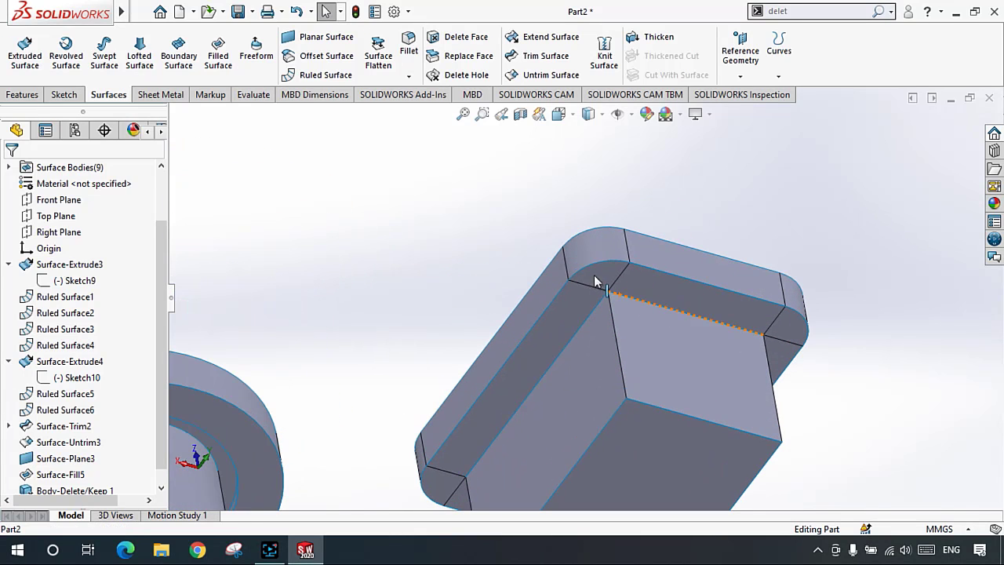
left_click(599, 272)
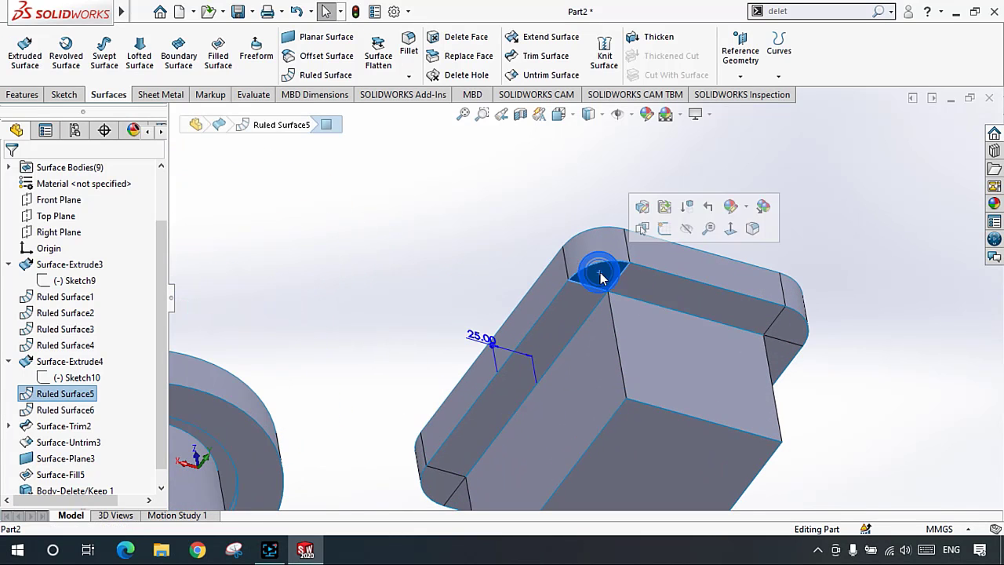
left_click(813, 11)
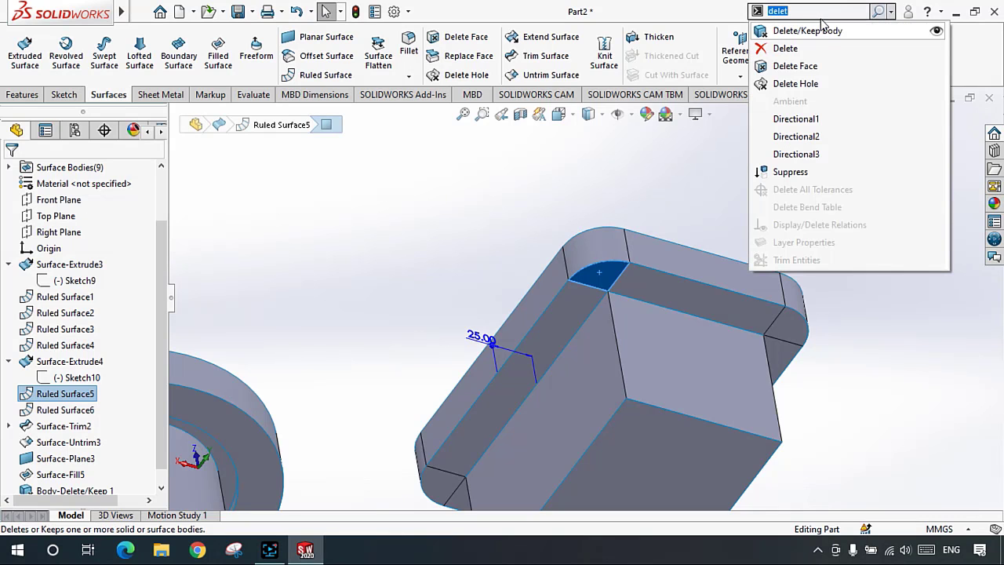
left_click(822, 30)
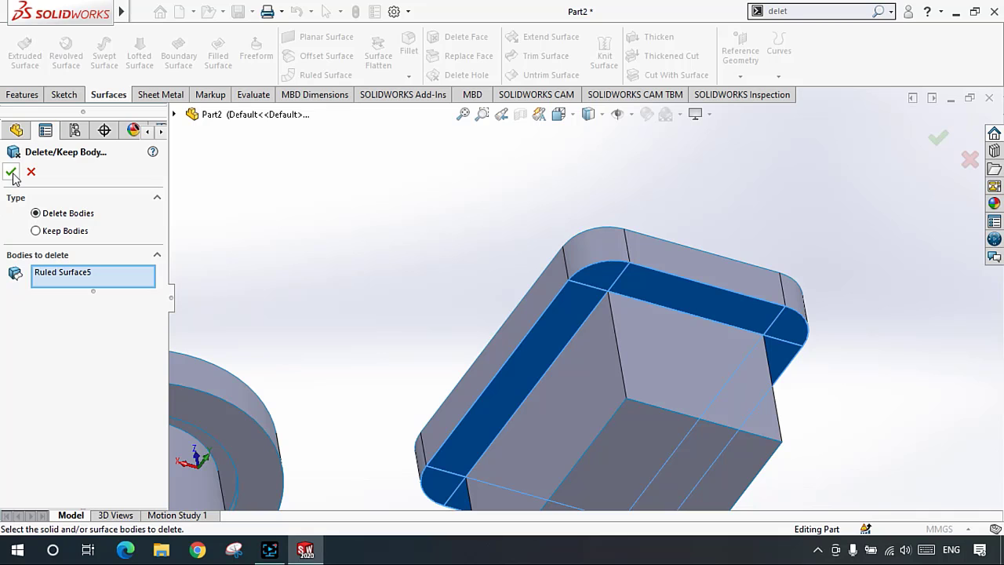
left_click(11, 172)
left_click(394, 220)
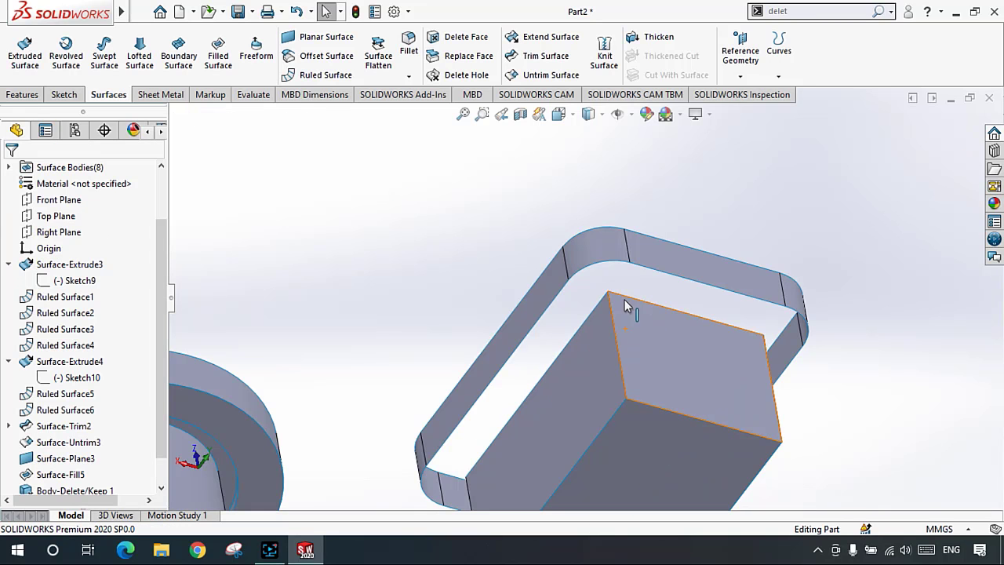
Step: Delete the Surface-Fill5 body closing the bottom of the box with Delete/Keep Body
middle_click_drag(670, 285, 645, 268)
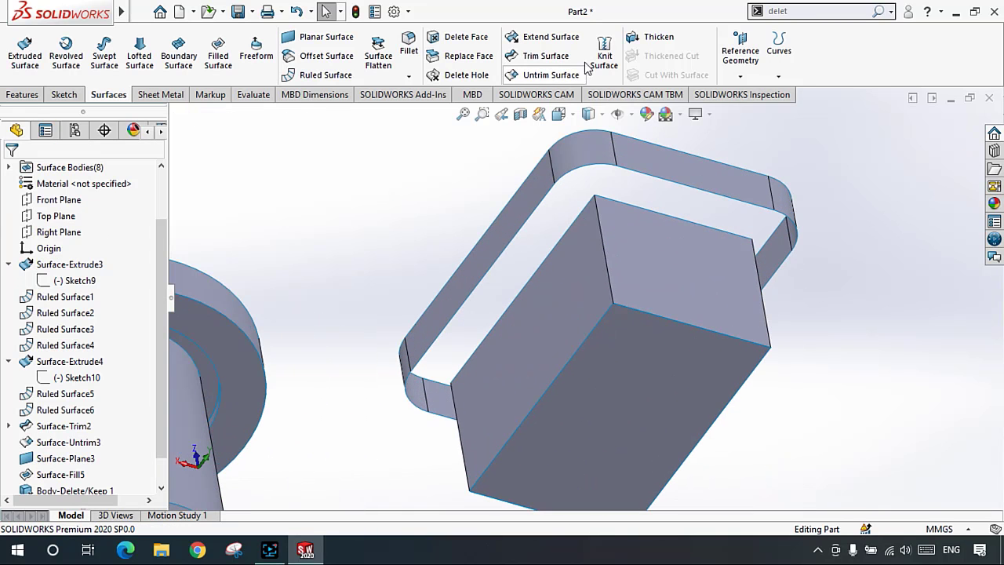
left_click(629, 381)
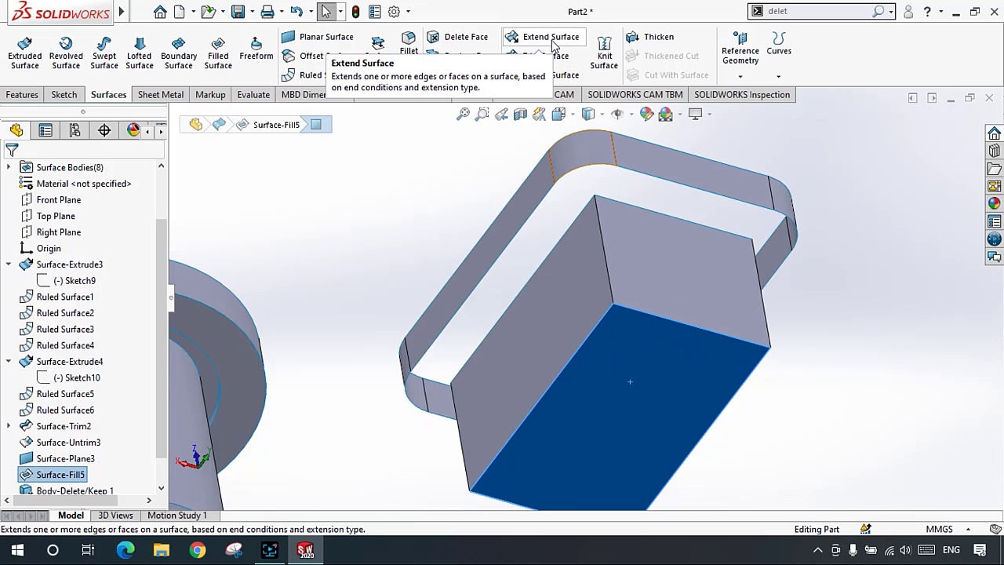
left_click(838, 11)
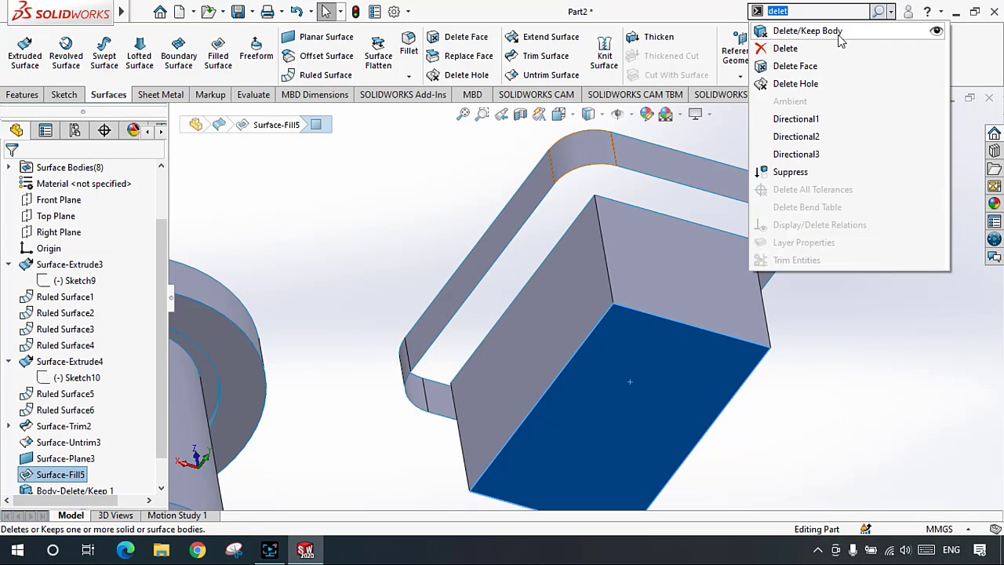
left_click(839, 33)
left_click(10, 172)
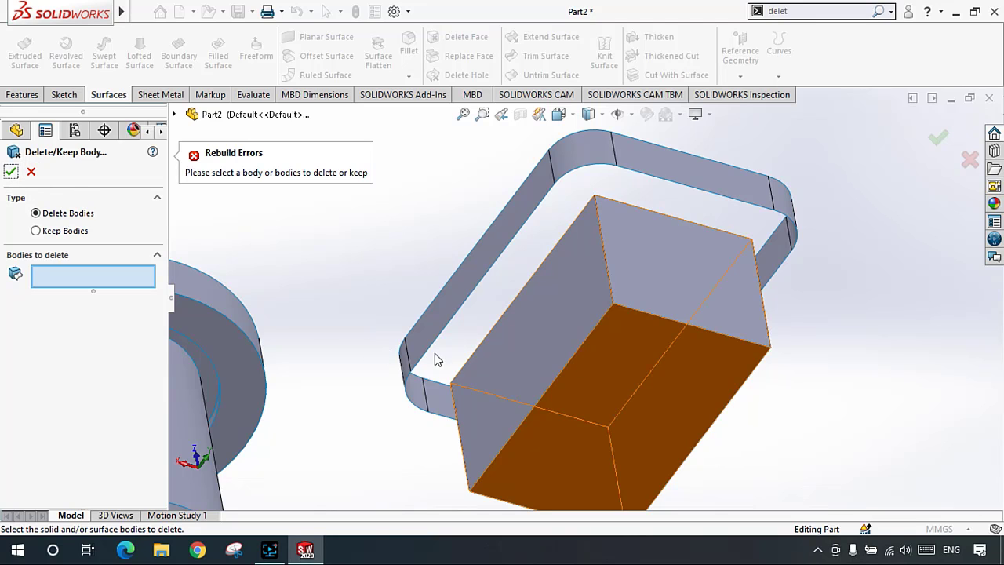
left_click(647, 345)
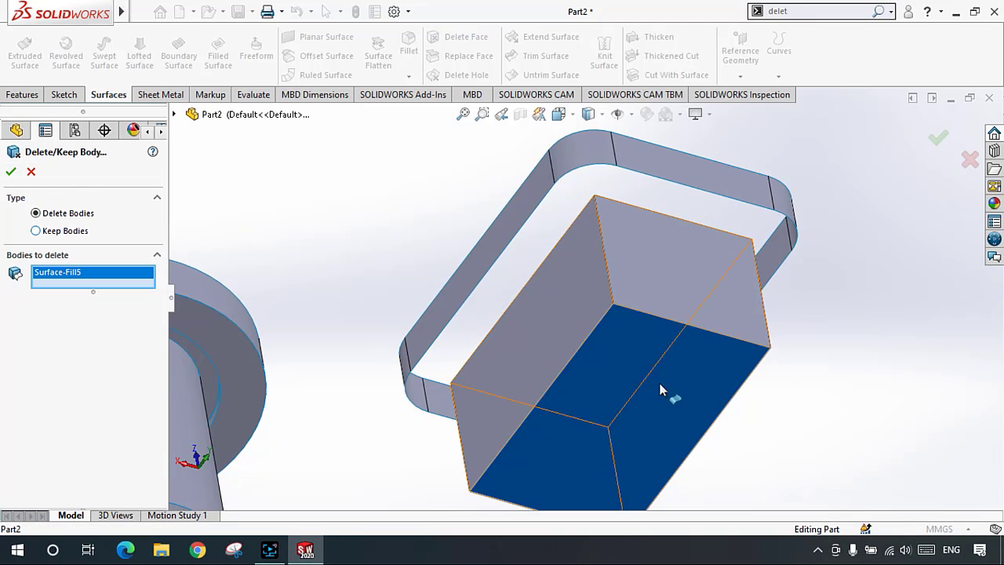
left_click(9, 174)
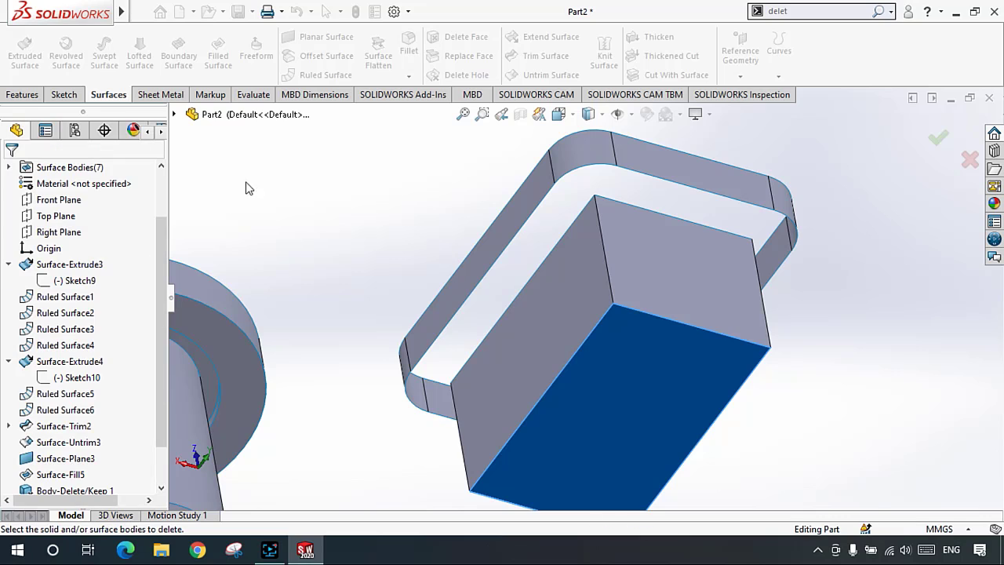
Step: Examine the remaining box walls and rim beside the flanged cylinder from below and above
scroll(670, 291, "up", 3)
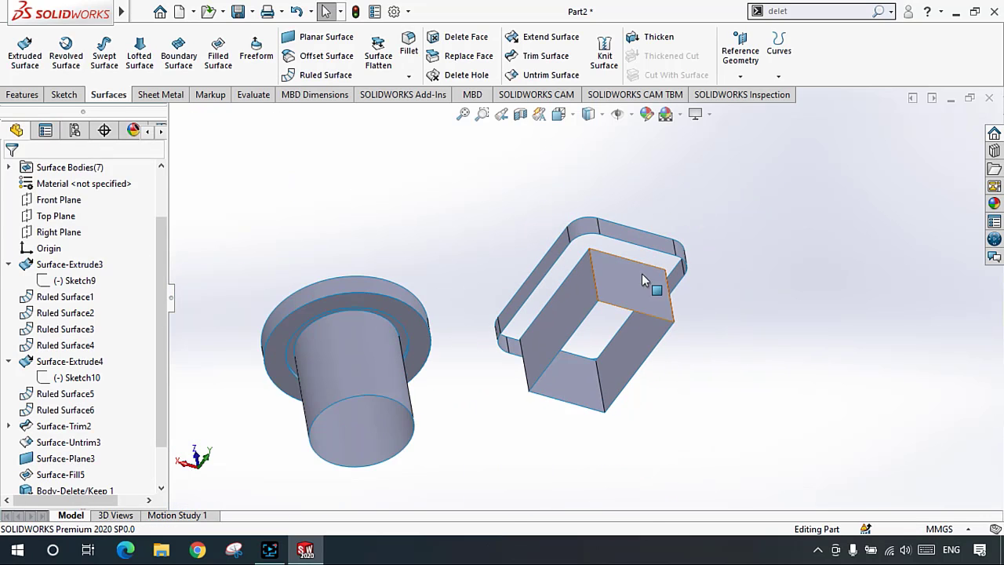
middle_click_drag(641, 275, 574, 260)
middle_click_drag(512, 233, 540, 341)
scroll(110, 416, "down", 2)
middle_click_drag(509, 389, 527, 439)
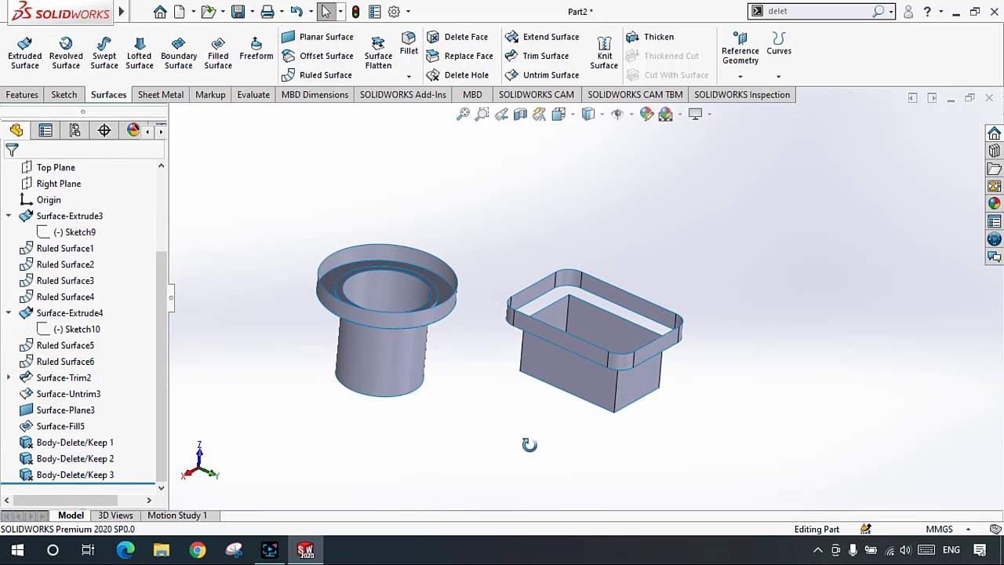
scroll(549, 405, "down", 2)
scroll(502, 188, "up", 1)
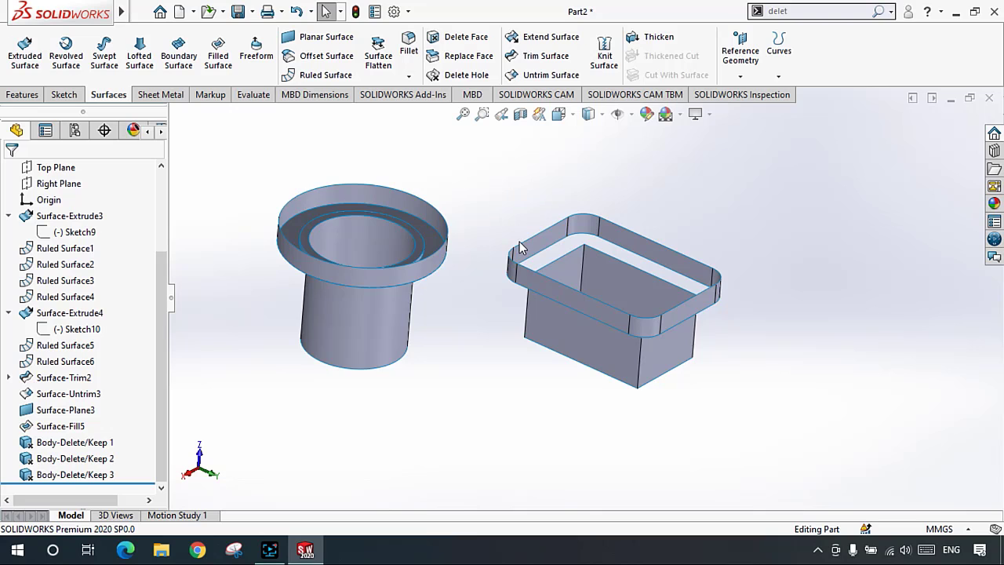
scroll(518, 243, "down", 1)
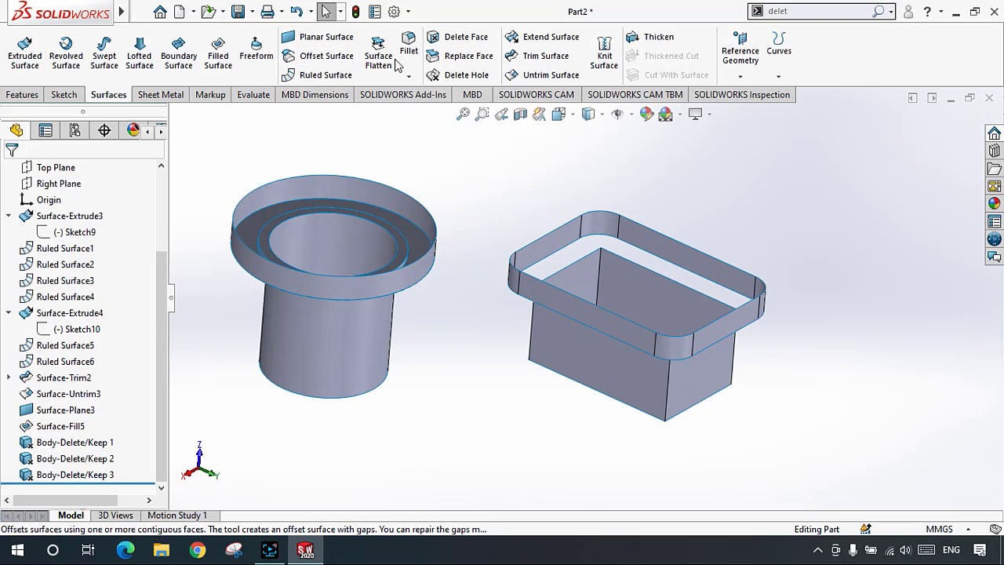
scroll(396, 138, "up", 2)
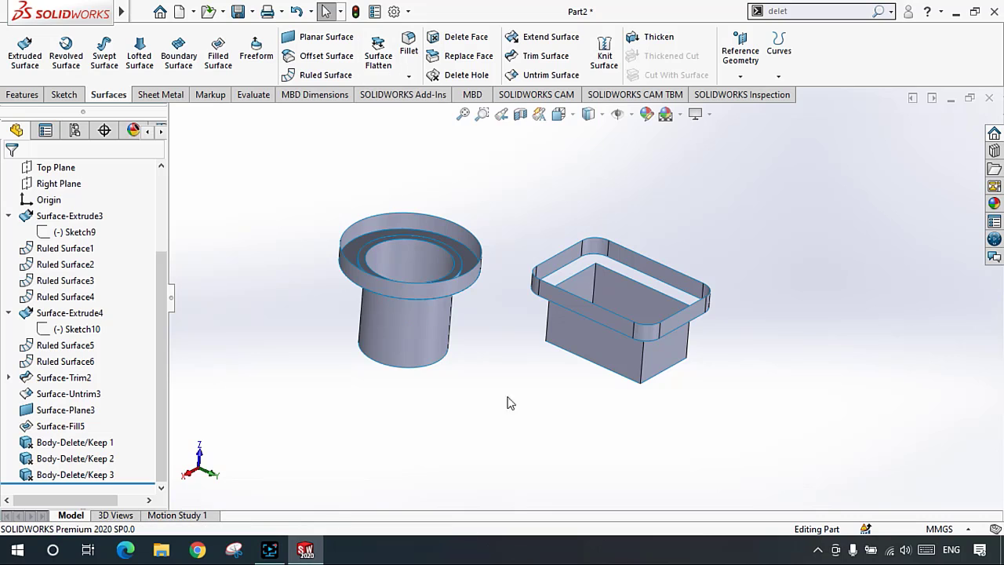
middle_click_drag(490, 332, 426, 358)
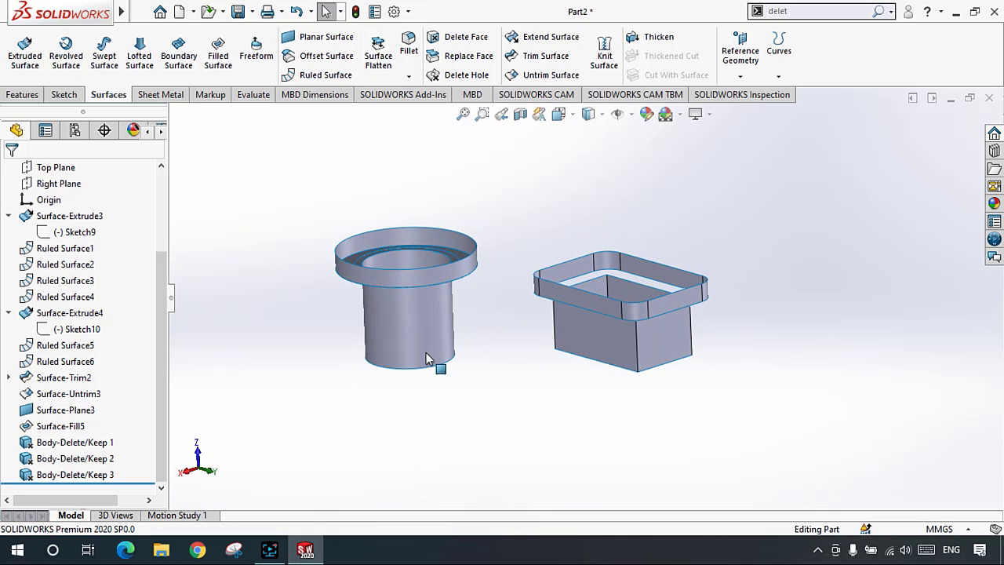
Step: Roll the model back to before Ruled Surface1, directly after the cylinder's Surface-Extrude3
left_click_drag(128, 436, 90, 477)
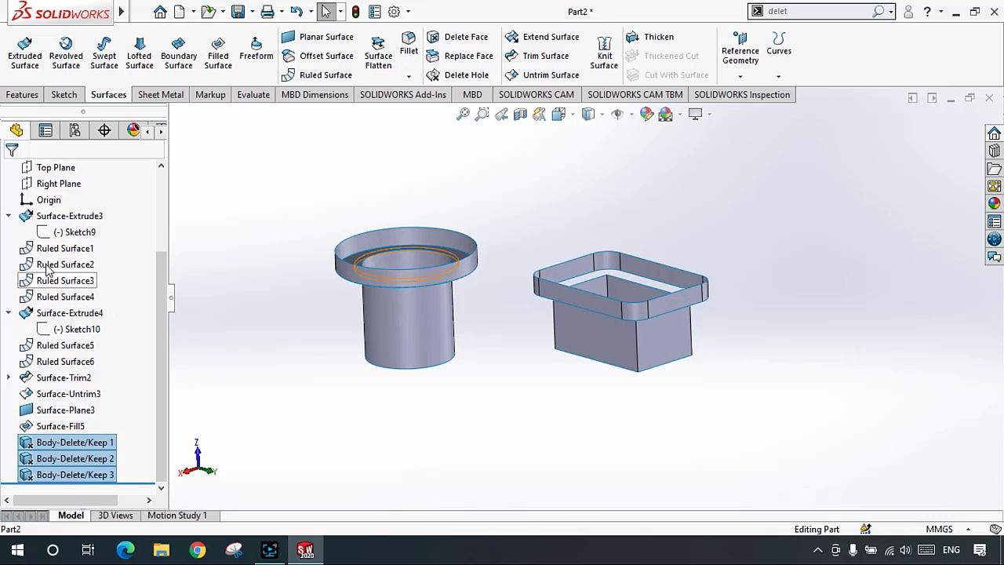
left_click(69, 216)
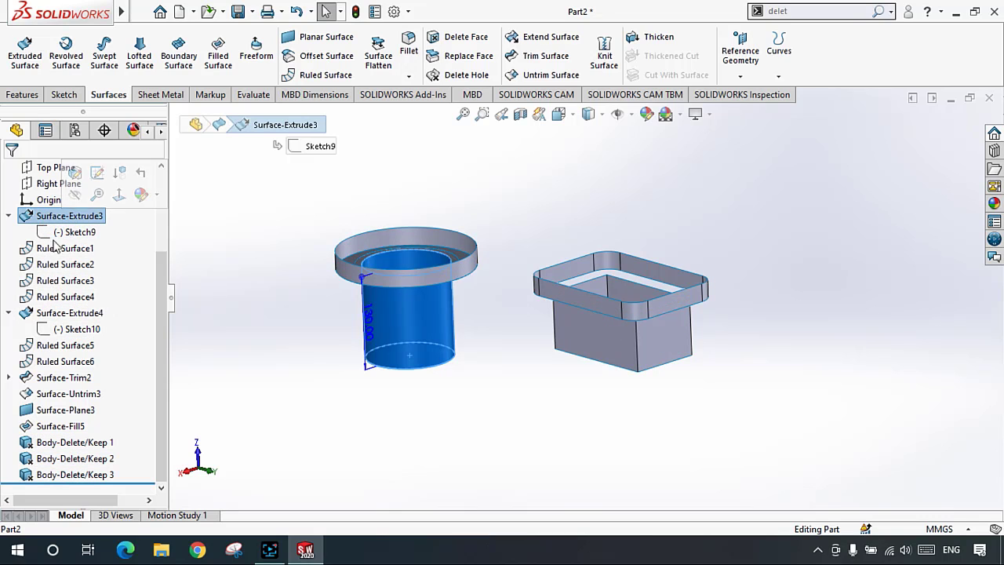
right_click(52, 313)
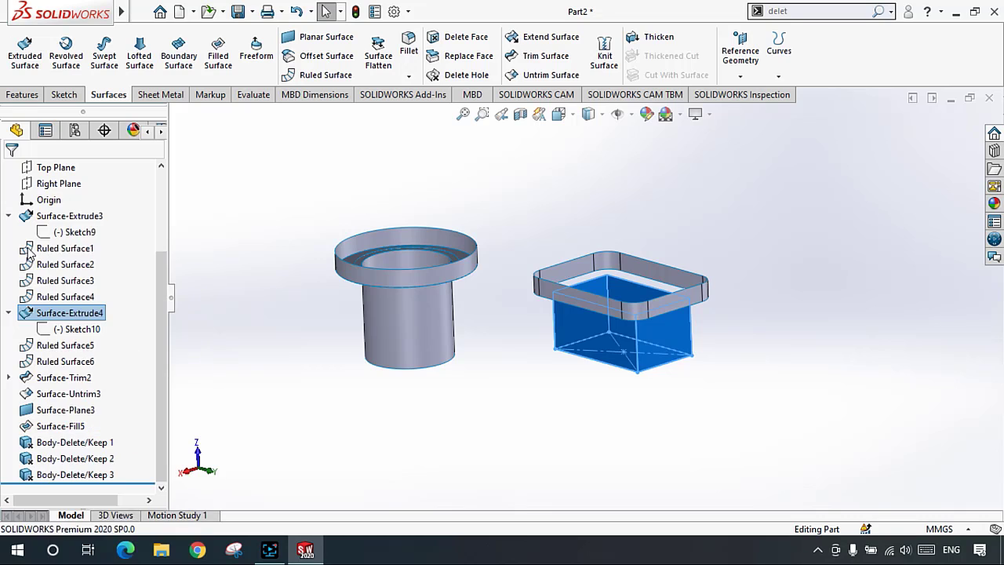
right_click(66, 249)
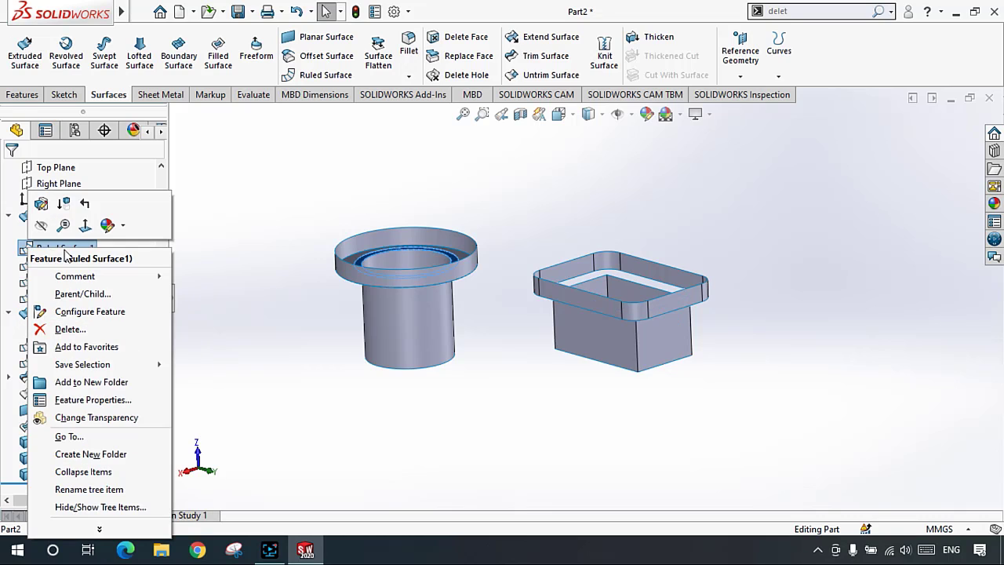
left_click(86, 204)
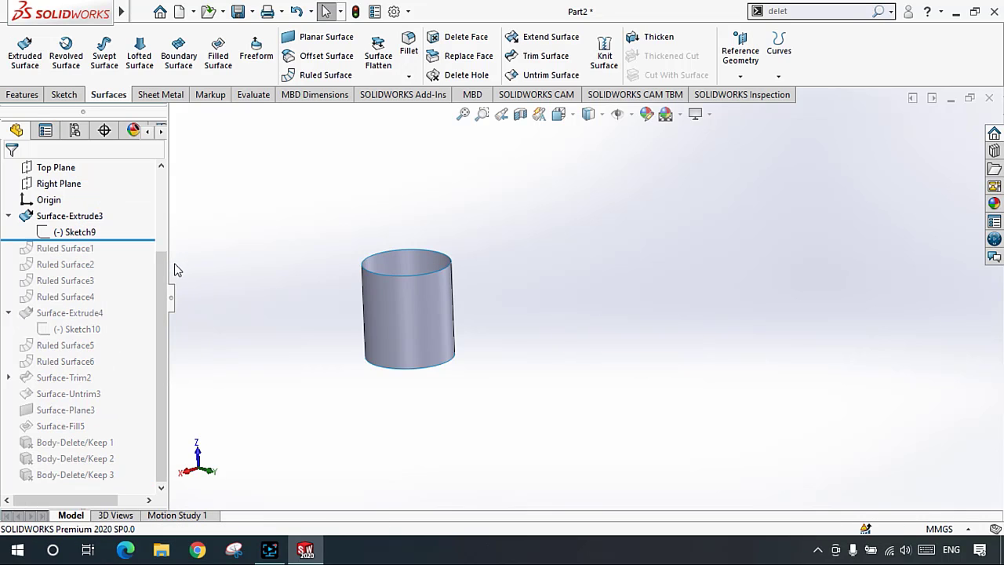
Step: Examine the open cylindrical surface of Surface-Extrude3 from different sides
scroll(328, 267, "down", 3)
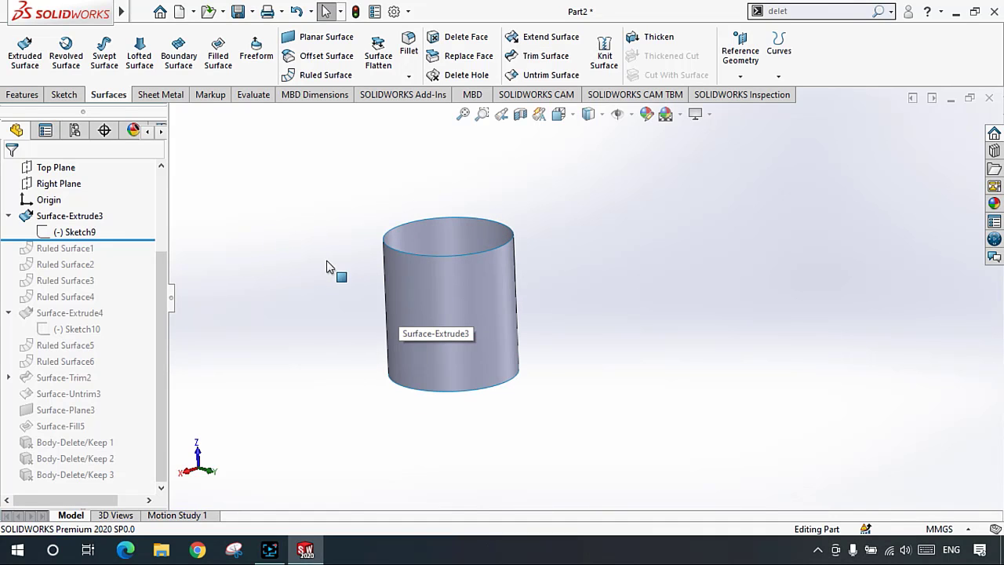
left_click(396, 288)
left_click(274, 231)
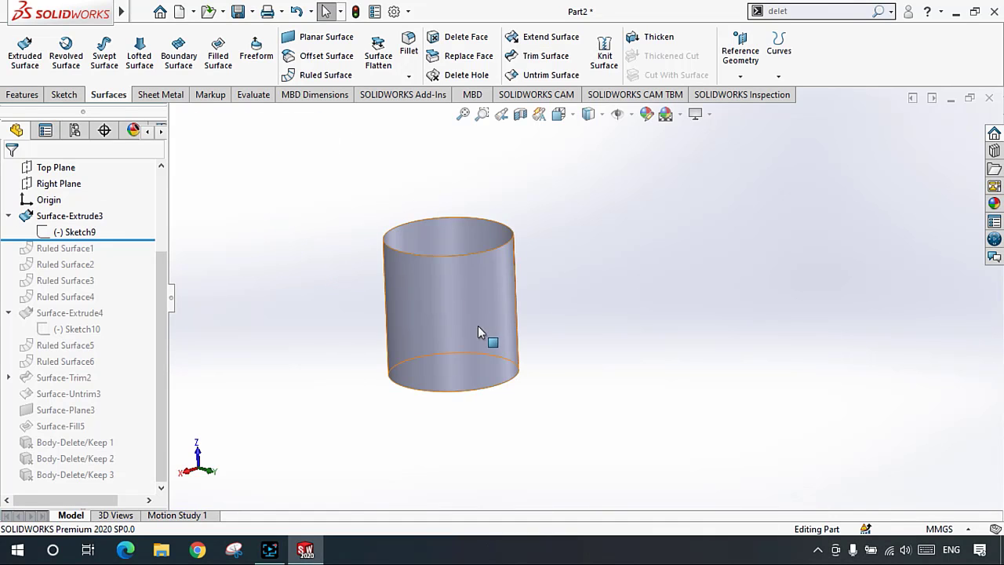
scroll(473, 327, "up", 2)
scroll(469, 331, "down", 1)
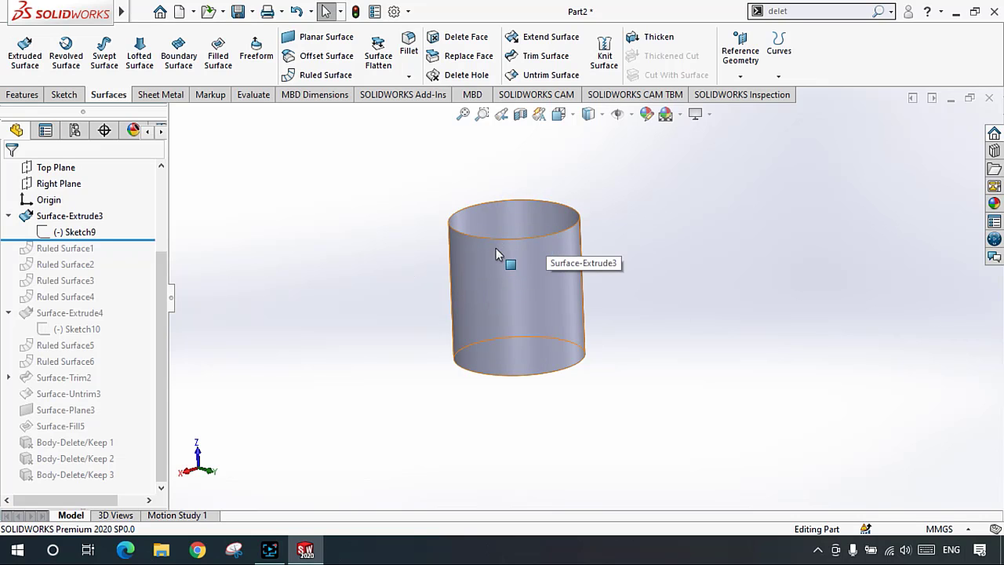
scroll(490, 287, "down", 1)
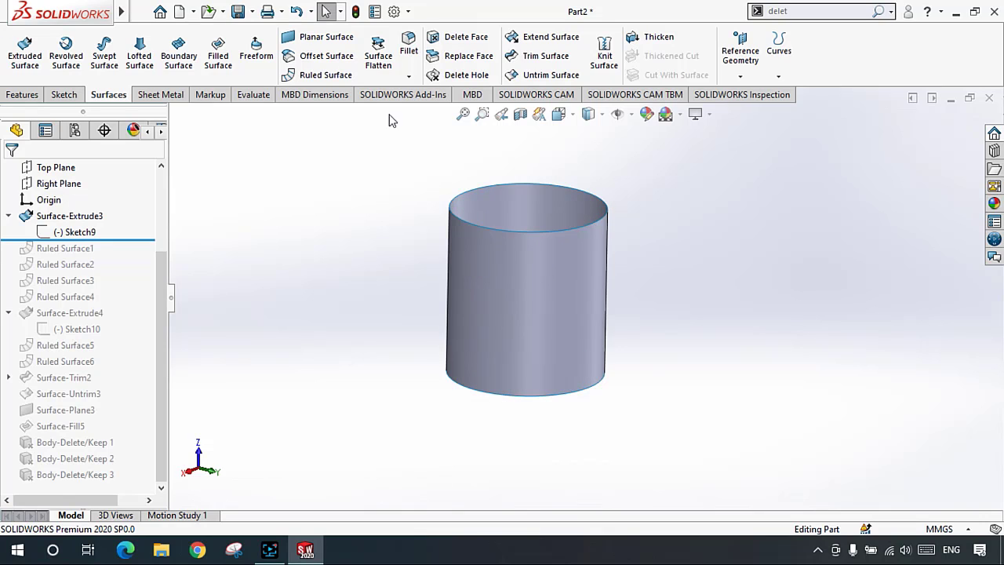
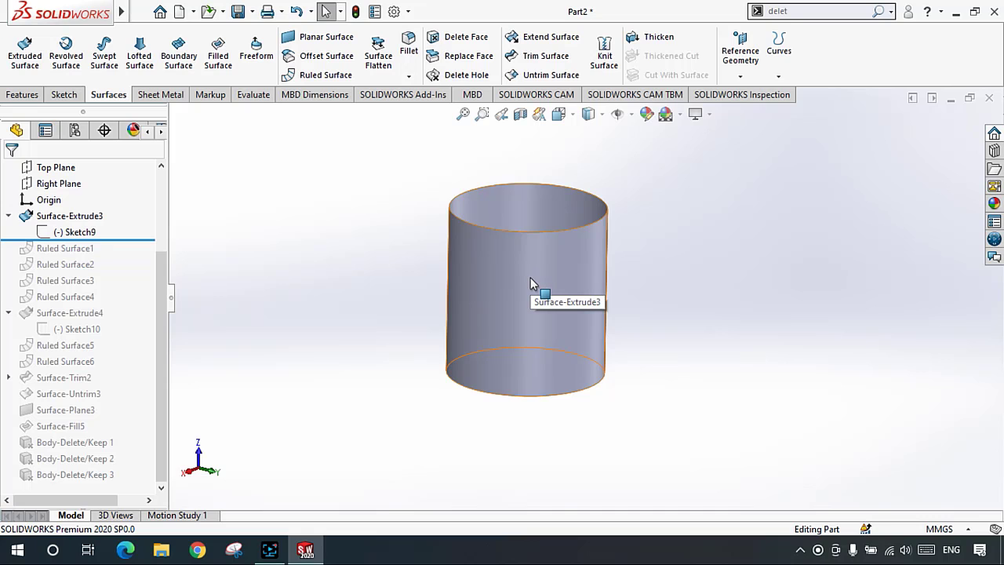
scroll(531, 282, "up", 1)
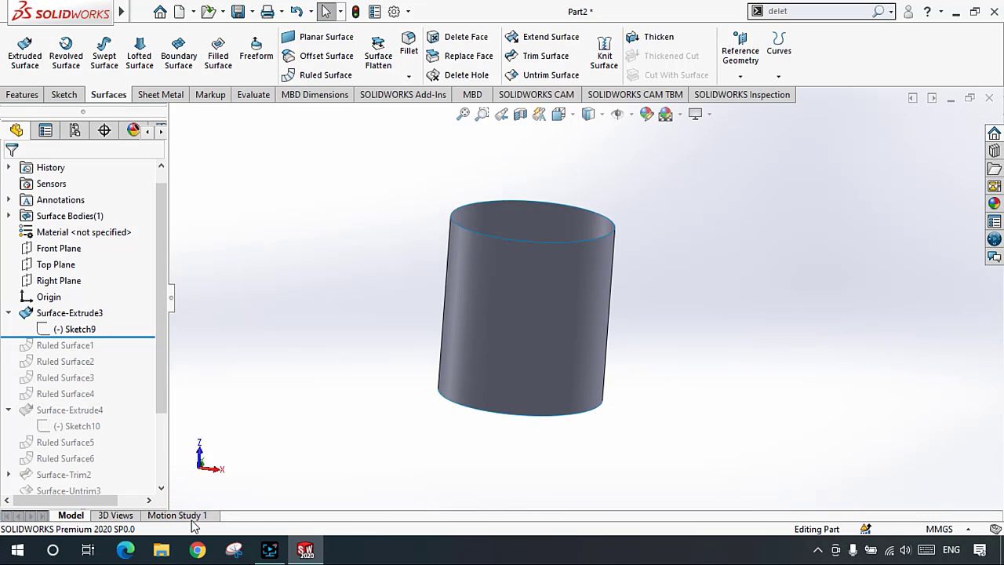
scroll(594, 307, "down", 2)
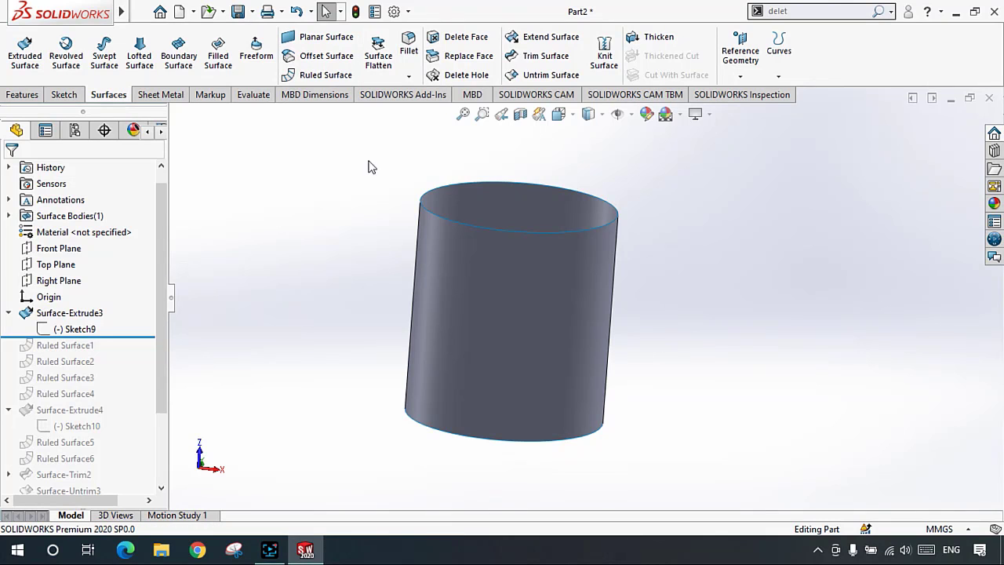
Step: Inspect the undivided side face and the circular end edges of the open cylinder
scroll(494, 307, "up", 2)
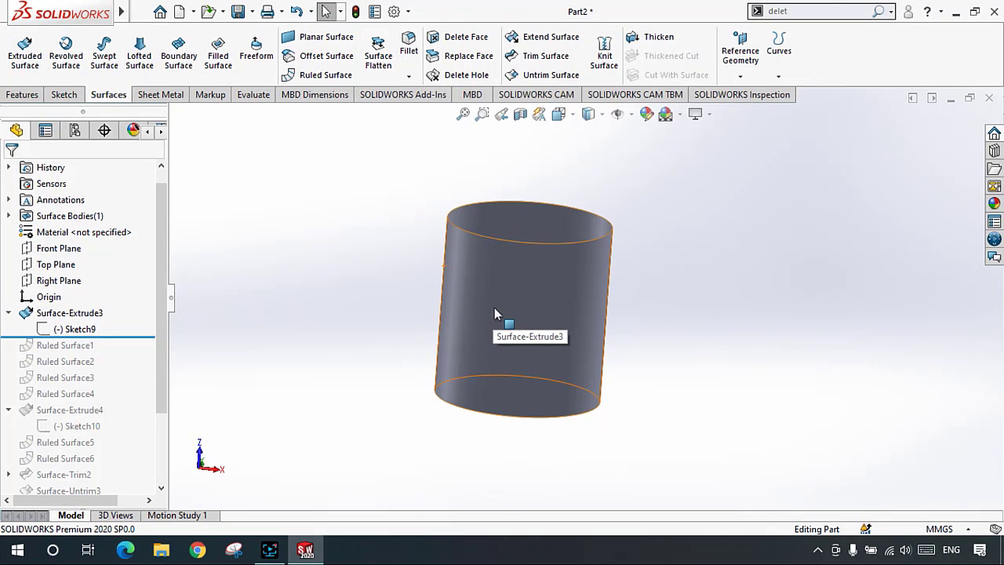
scroll(542, 317, "down", 1)
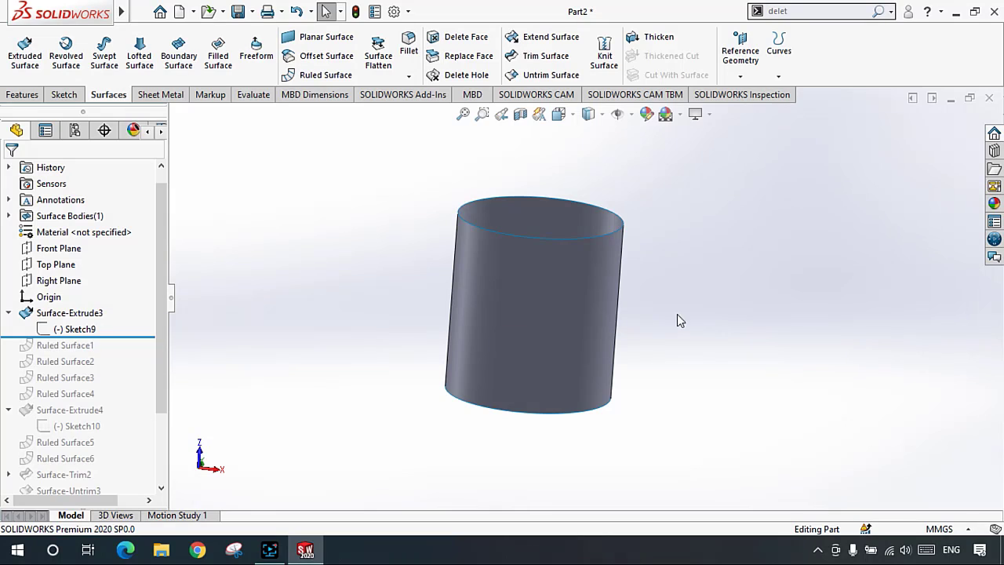
scroll(640, 307, "down", 1)
scroll(640, 307, "up", 2)
scroll(641, 307, "down", 1)
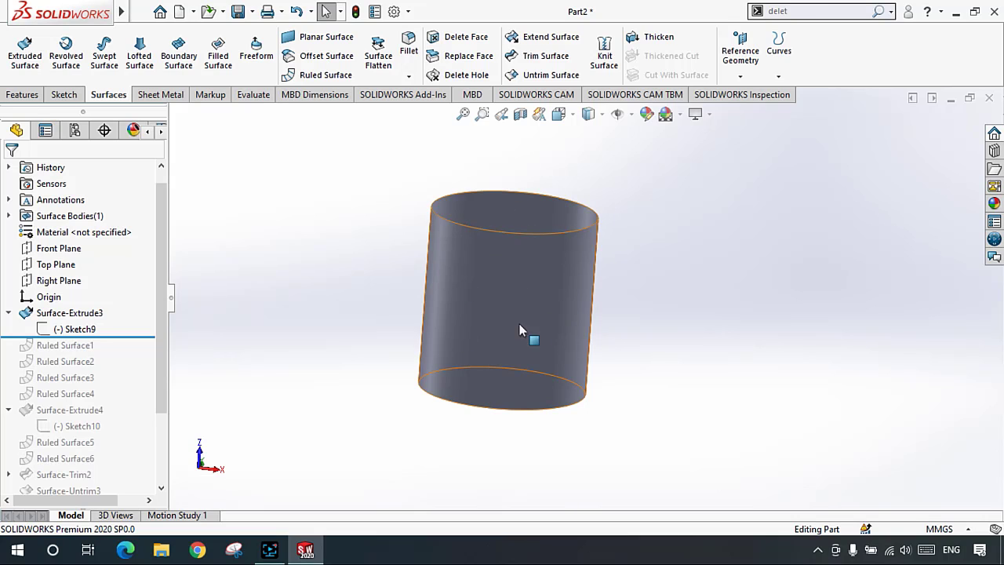
left_click(502, 309)
middle_click_drag(503, 303, 505, 277)
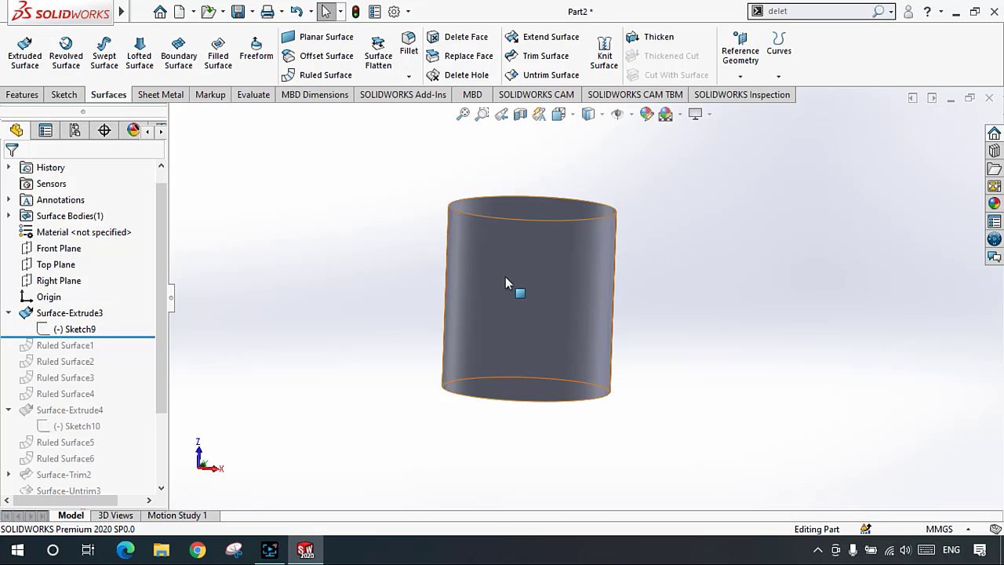
middle_click_drag(564, 312, 549, 264)
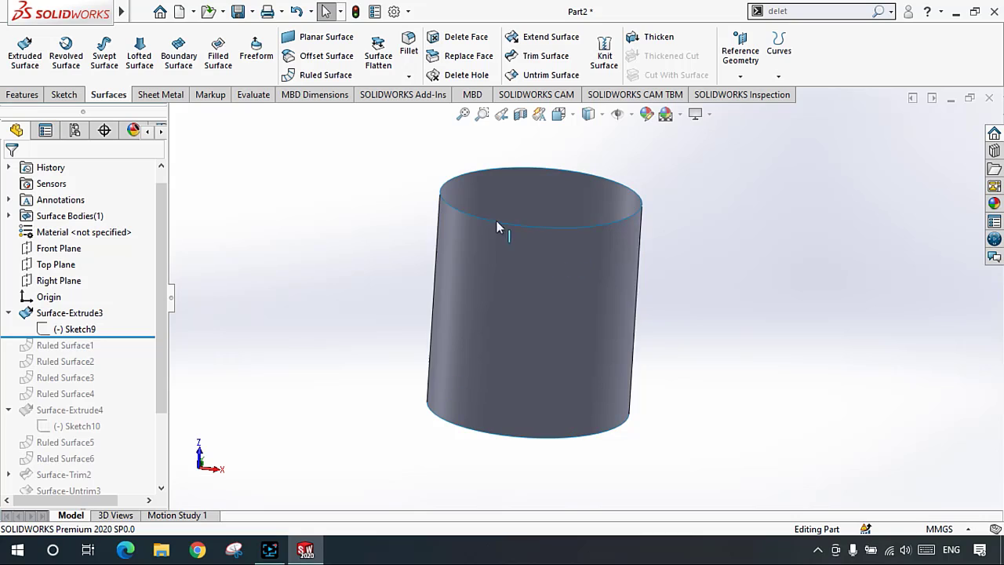
scroll(575, 284, "up", 2)
scroll(596, 292, "down", 2)
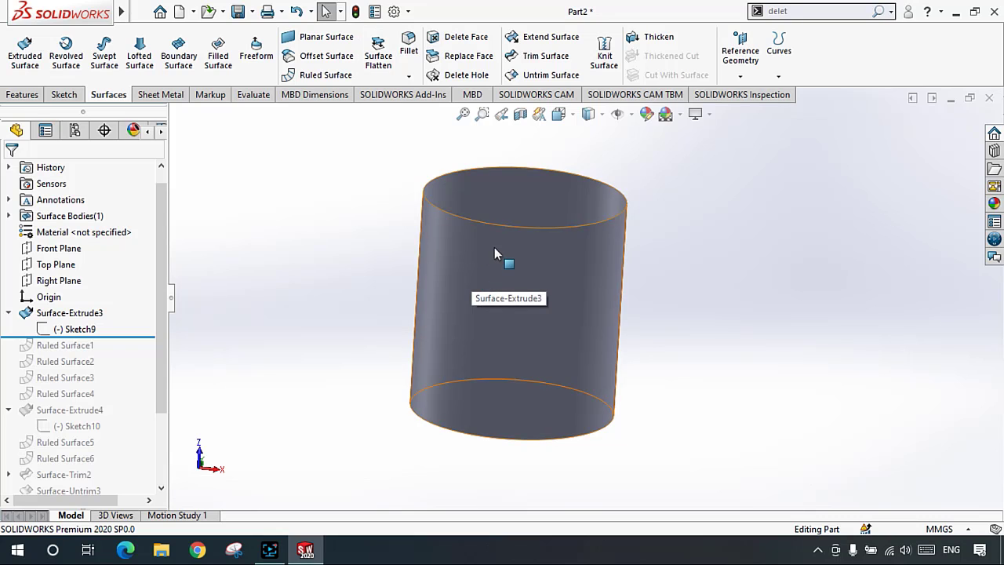
scroll(494, 249, "up", 2)
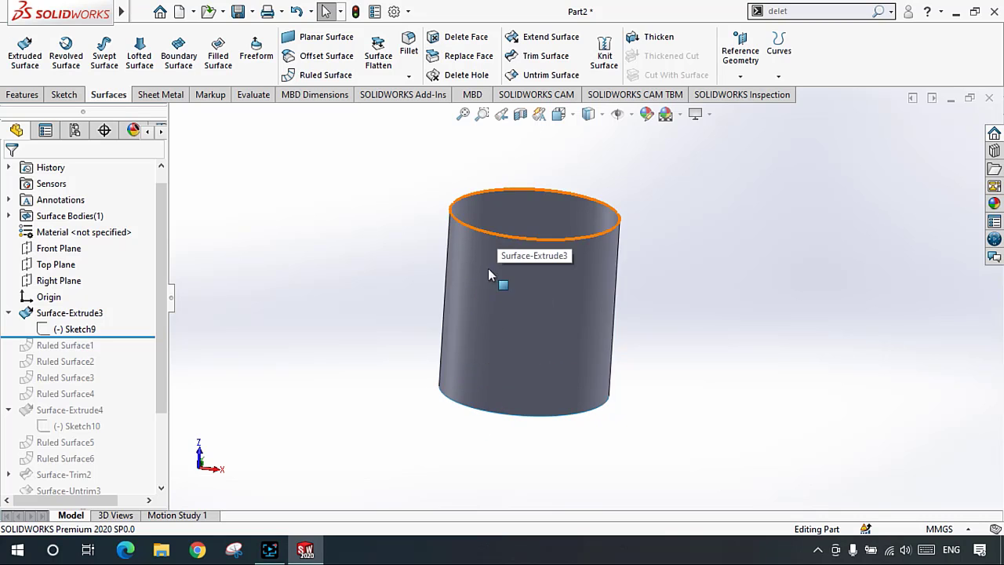
left_click(473, 321)
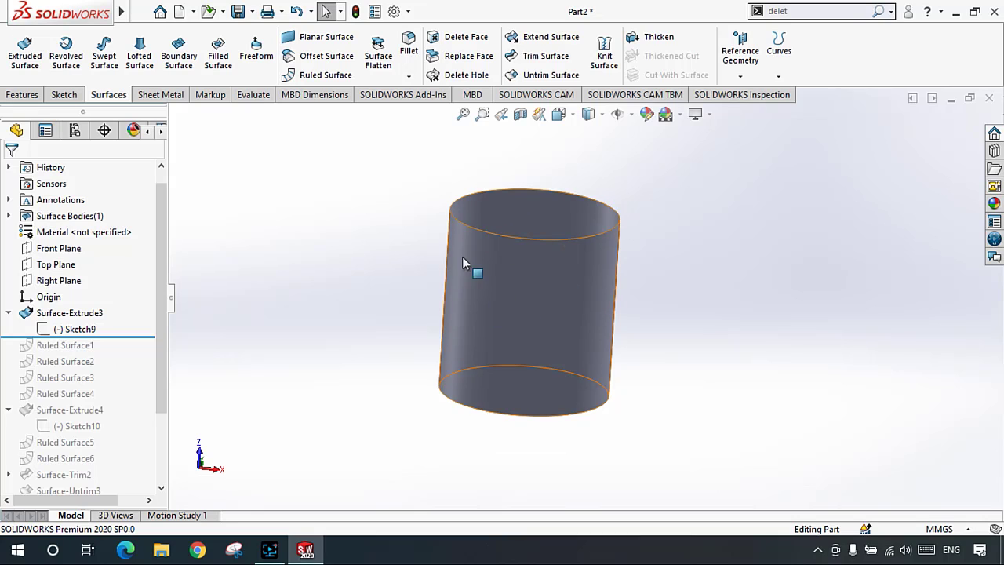
left_click(362, 248)
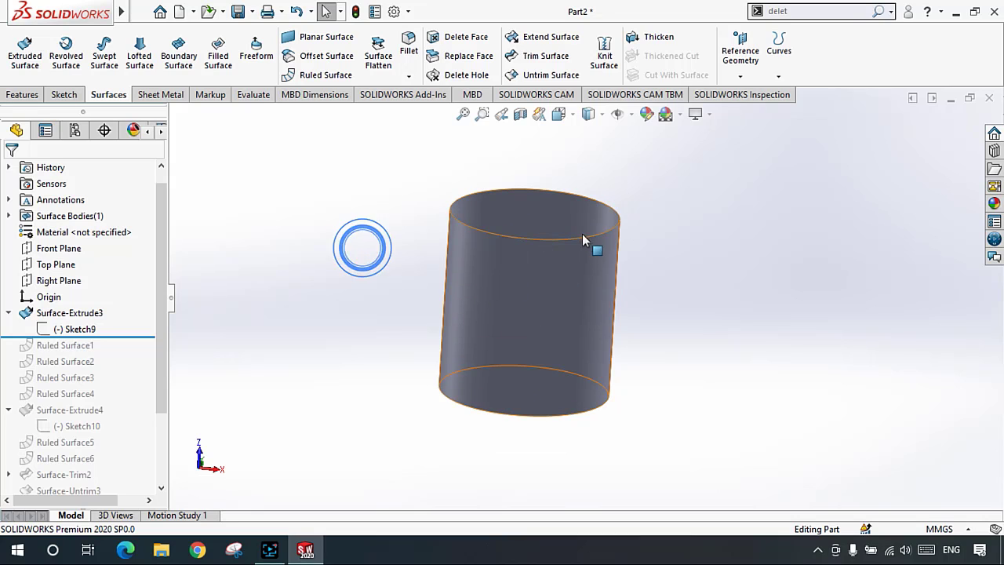
left_click(531, 282)
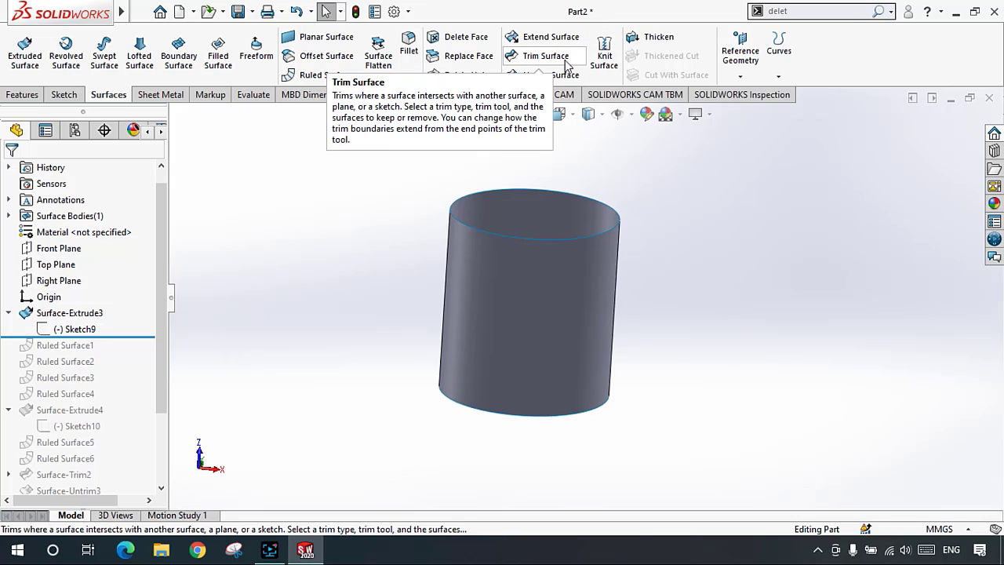
left_click(555, 64)
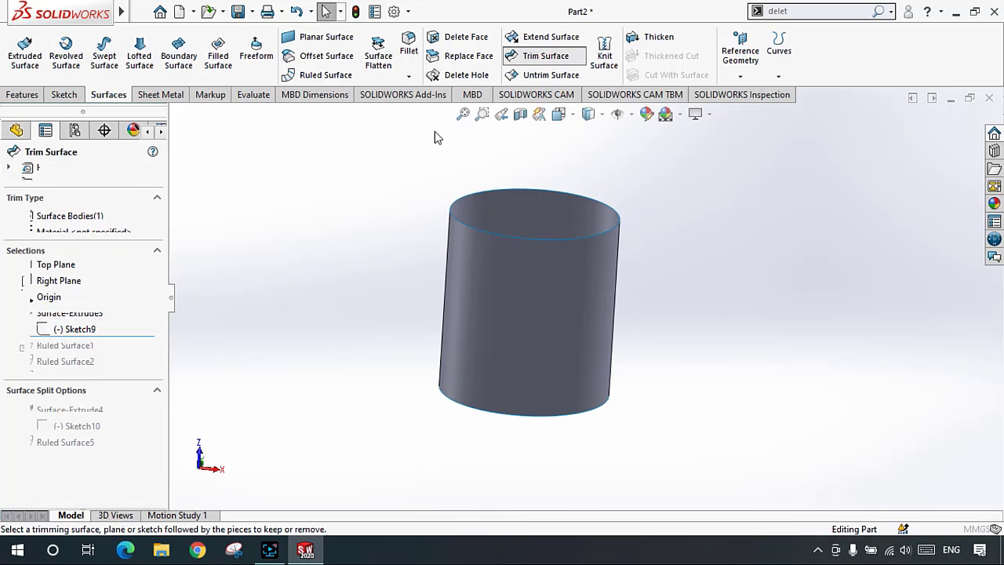
left_click(31, 171)
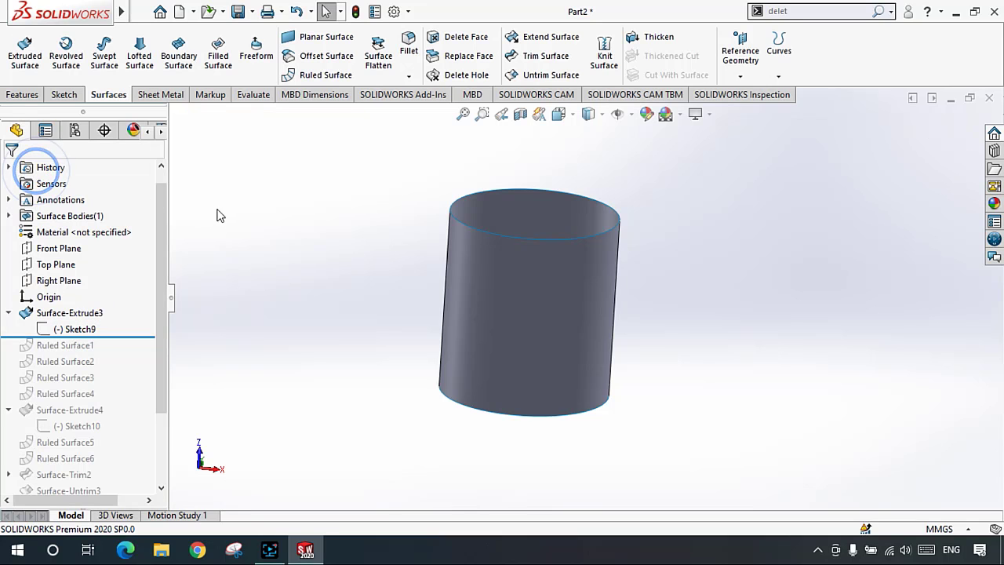
left_click(553, 62)
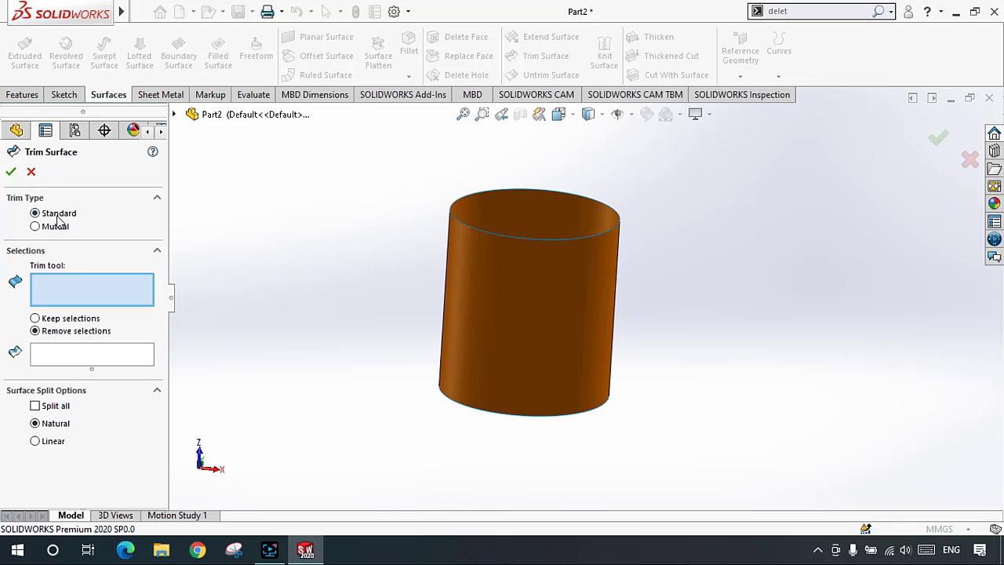
left_click(31, 172)
left_click(240, 228)
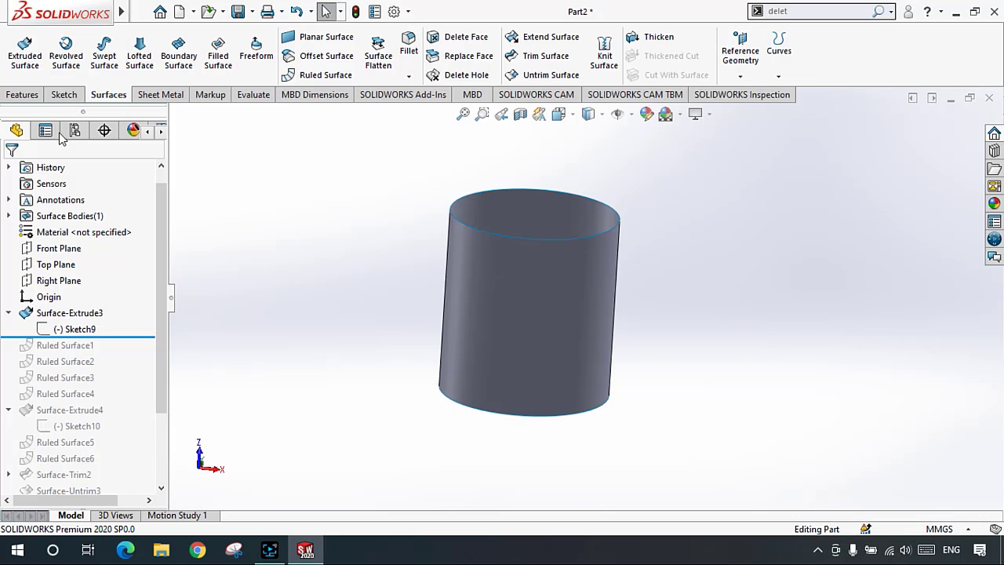
Step: Sketch a vertical 130 mm line on the Top Plane from the origin to the midpoint of the cylinder's opposite end edge
scroll(586, 298, "up", 2)
scroll(618, 318, "down", 1)
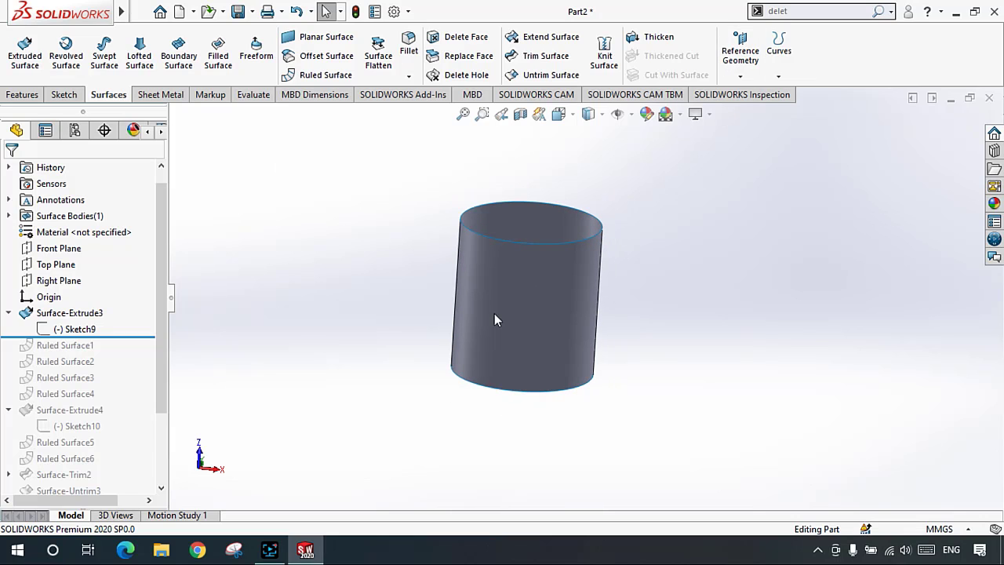
left_click(56, 264)
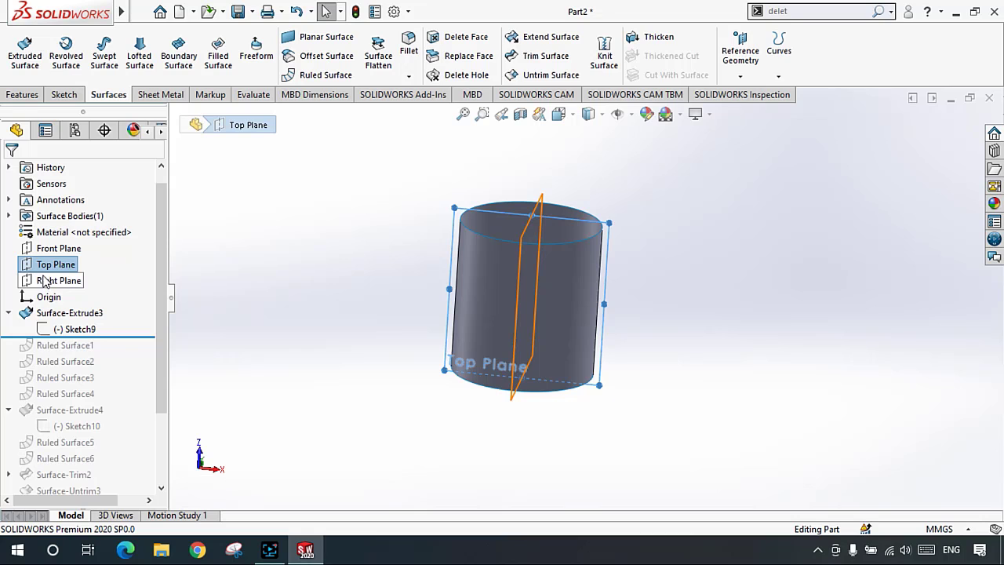
left_click(65, 94)
left_click(20, 46)
left_click(109, 36)
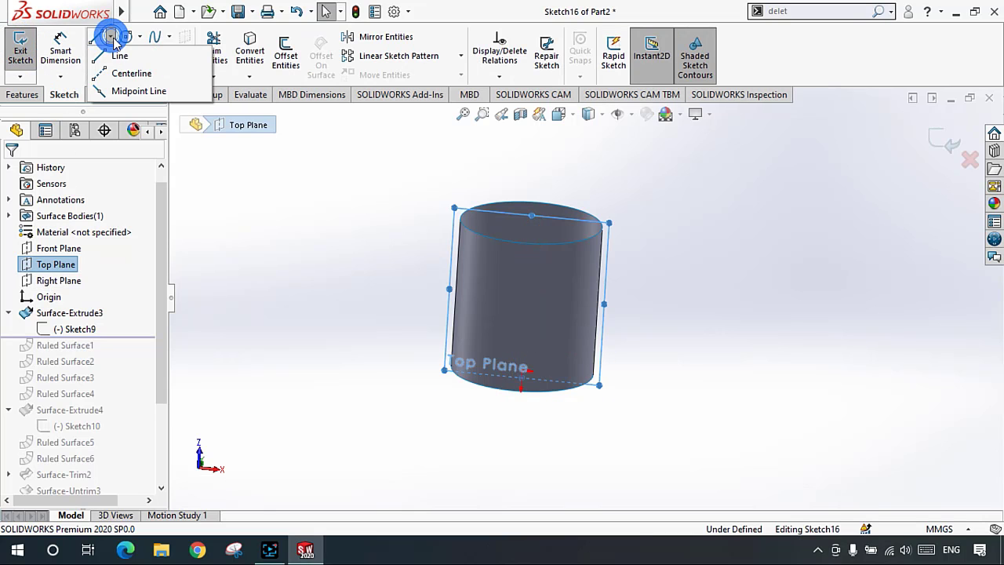
left_click(110, 50)
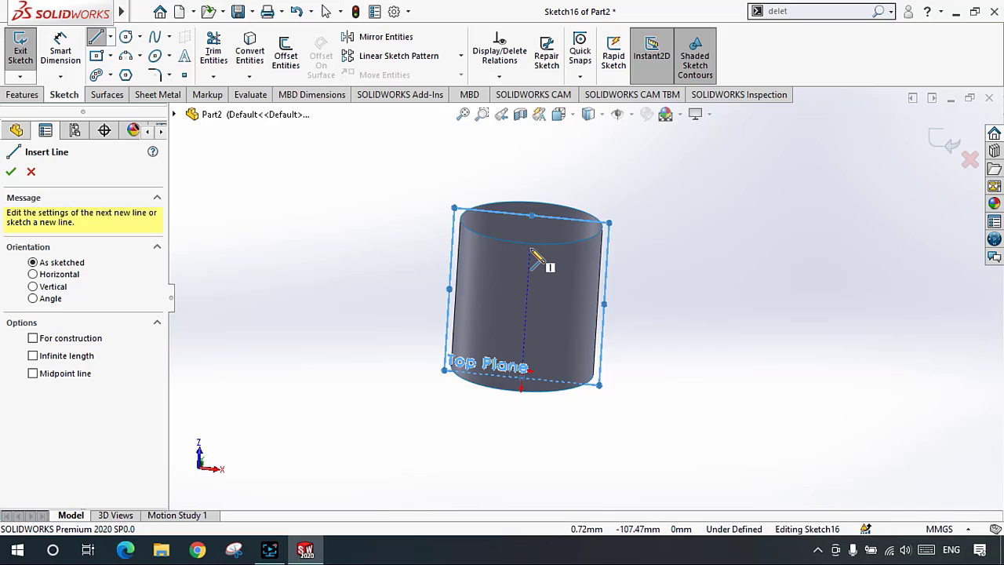
key("ctrl+8")
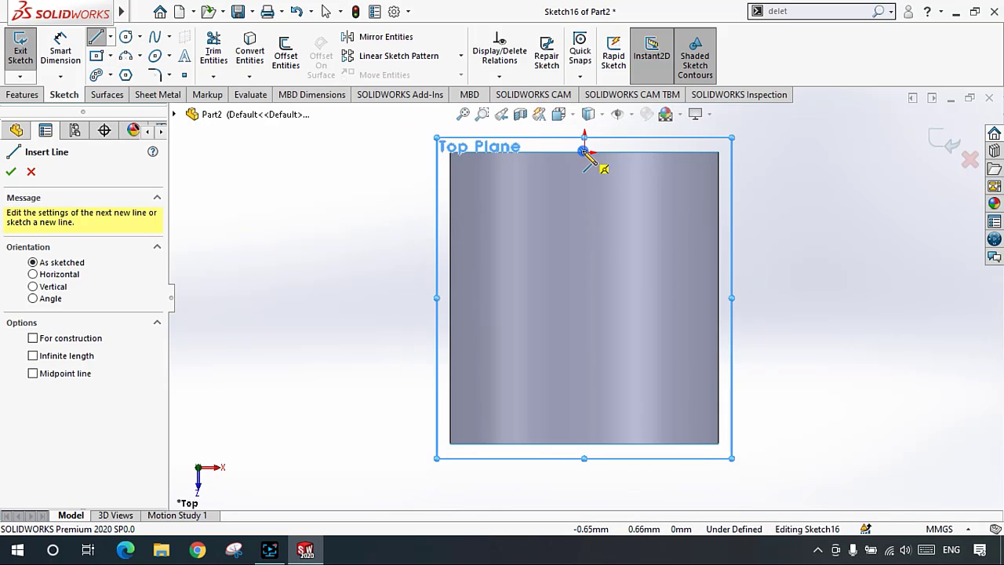
left_click(586, 154)
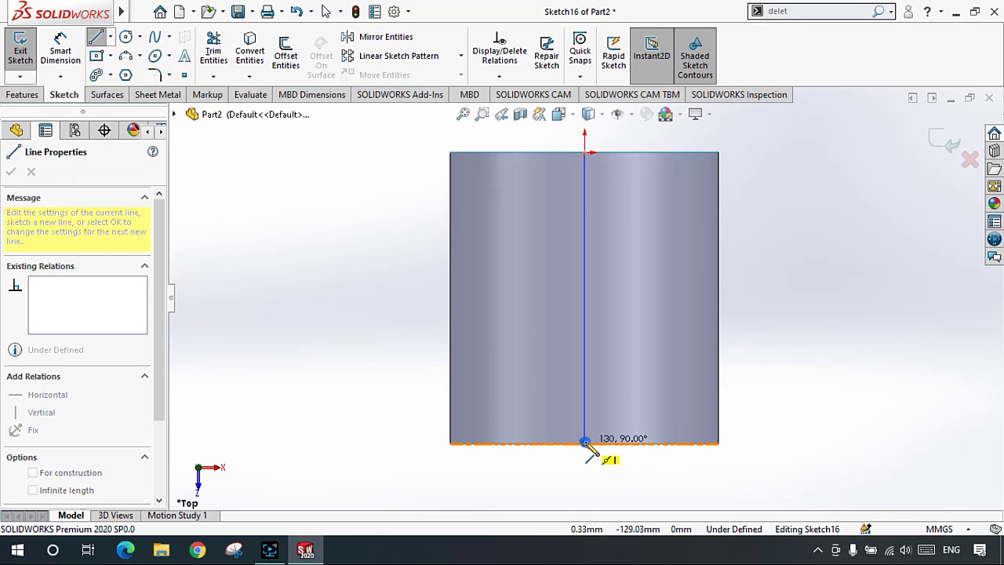
left_click(585, 443)
key("Escape")
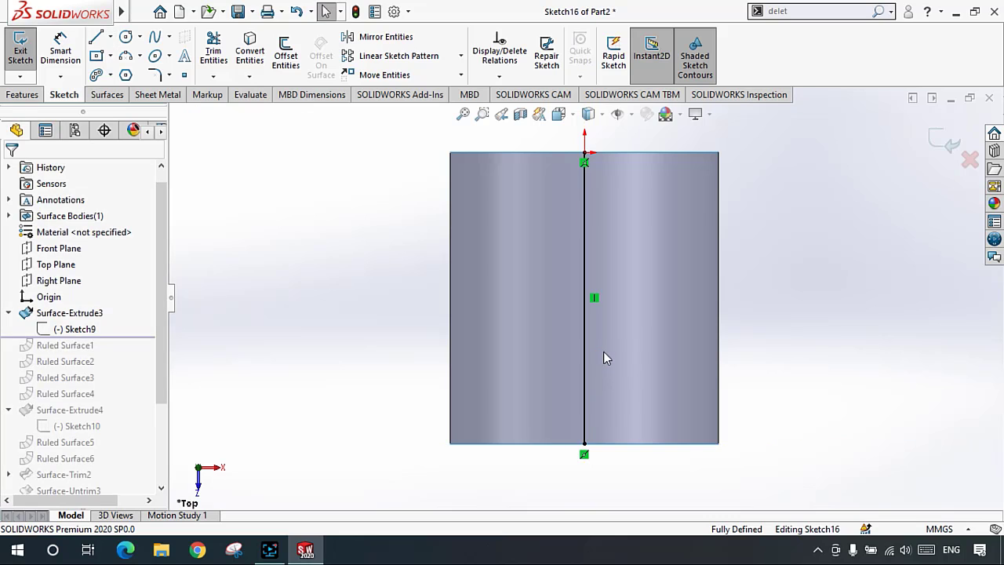
key("f")
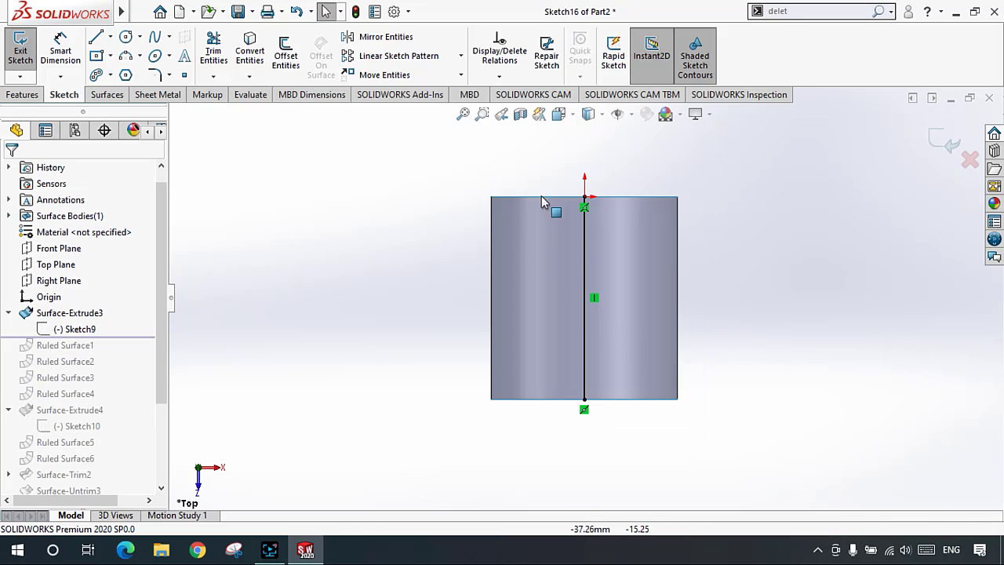
left_click(933, 143)
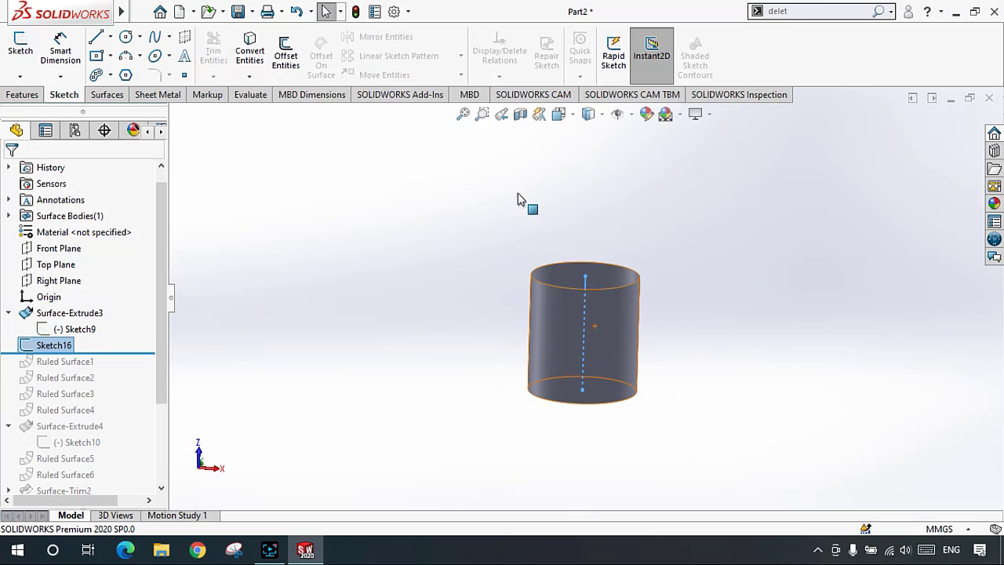
Step: Split the cylindrical face in both directions with Split Line, projecting Sketch16 onto it
left_click(106, 94)
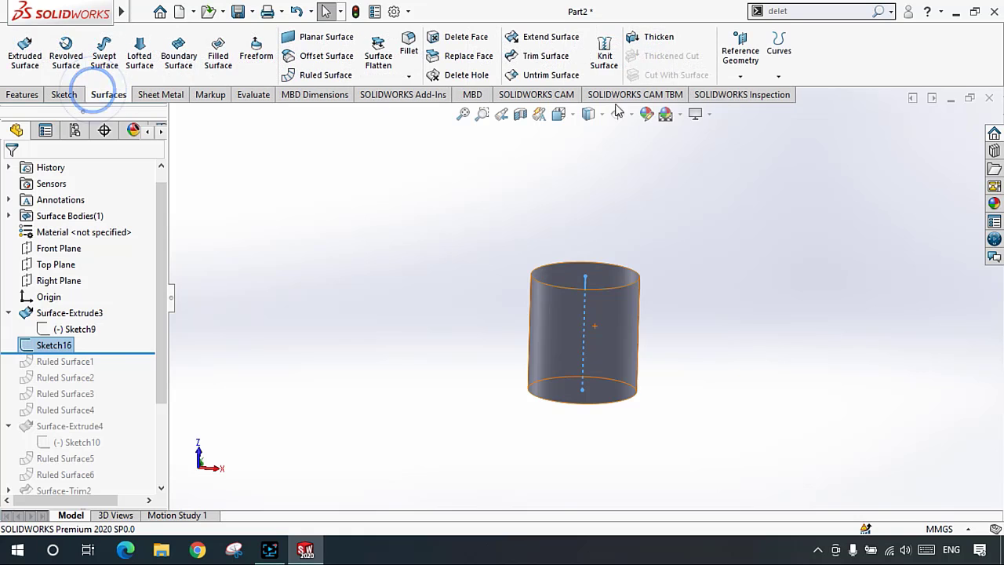
left_click(19, 98)
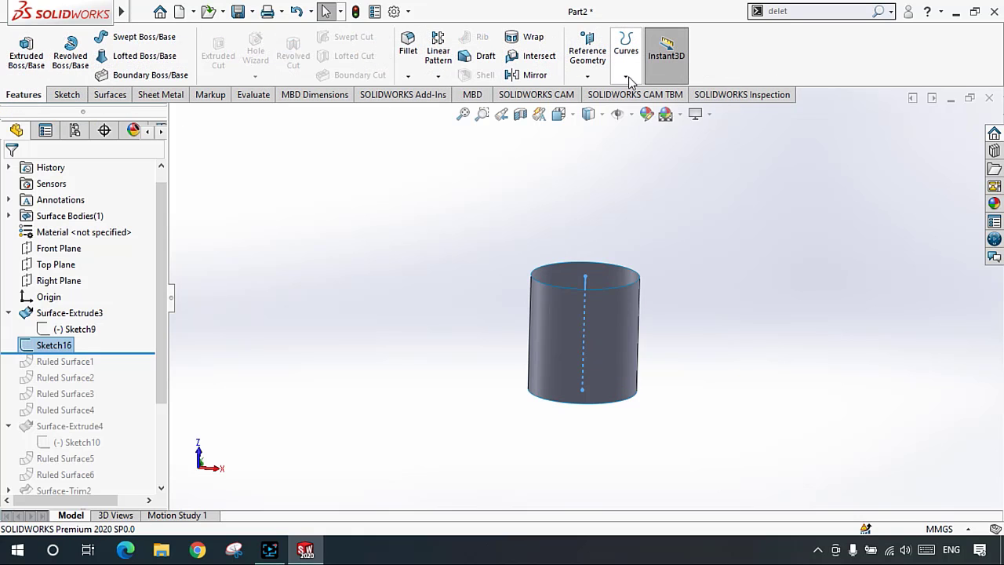
left_click(108, 94)
left_click(780, 78)
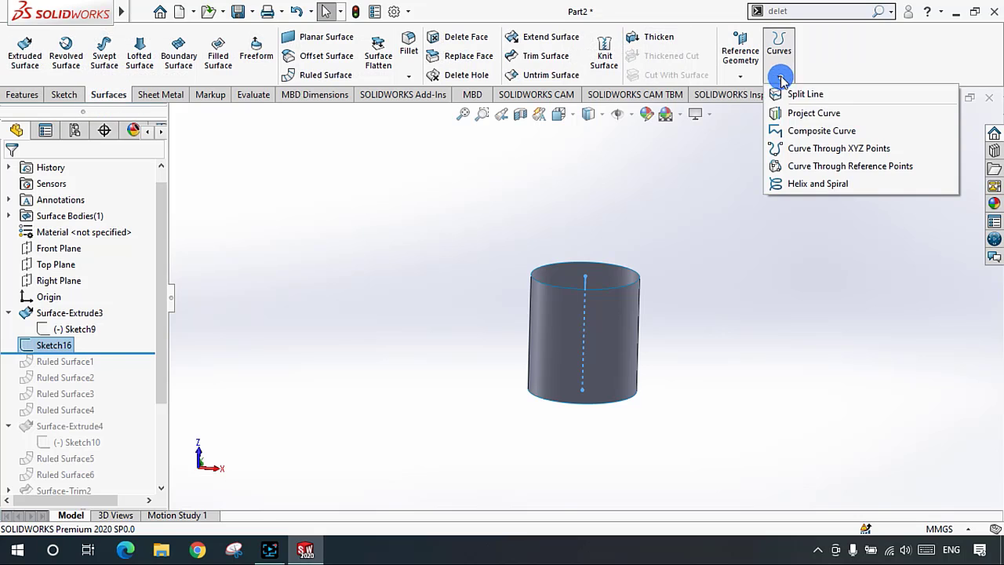
left_click(821, 95)
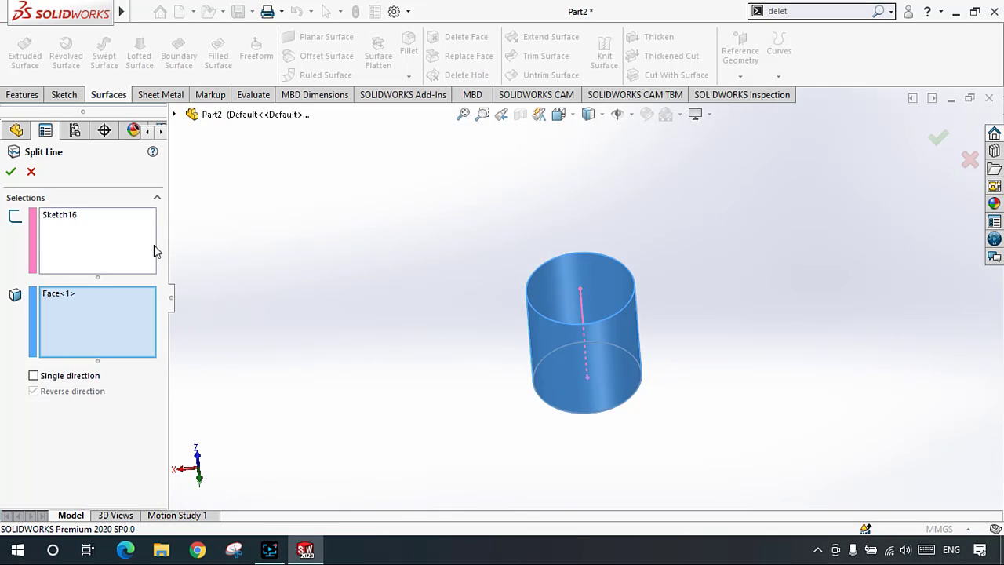
left_click(10, 171)
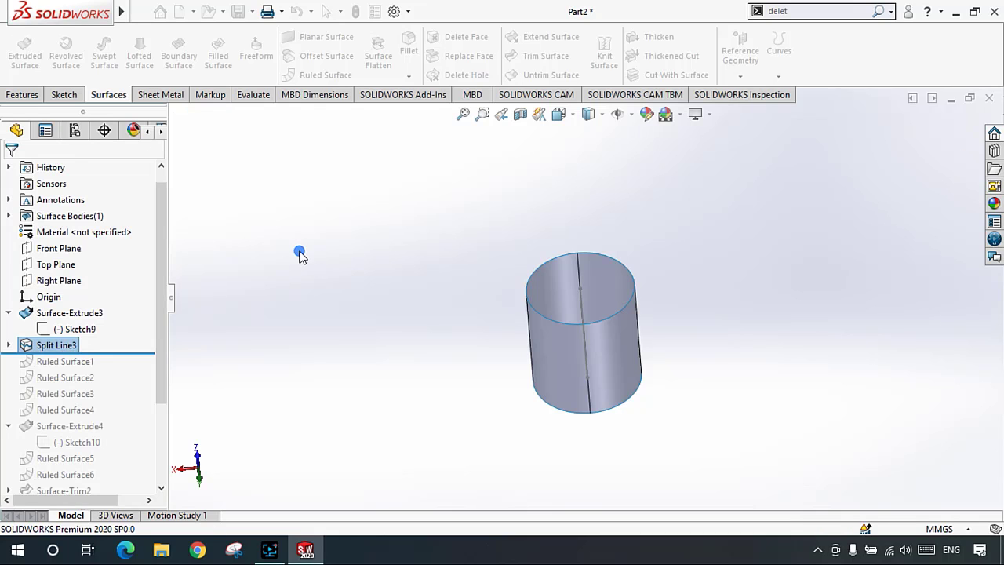
Step: Select each half of the split cylinder in turn to check the two separate faces
middle_click_drag(610, 390, 618, 335)
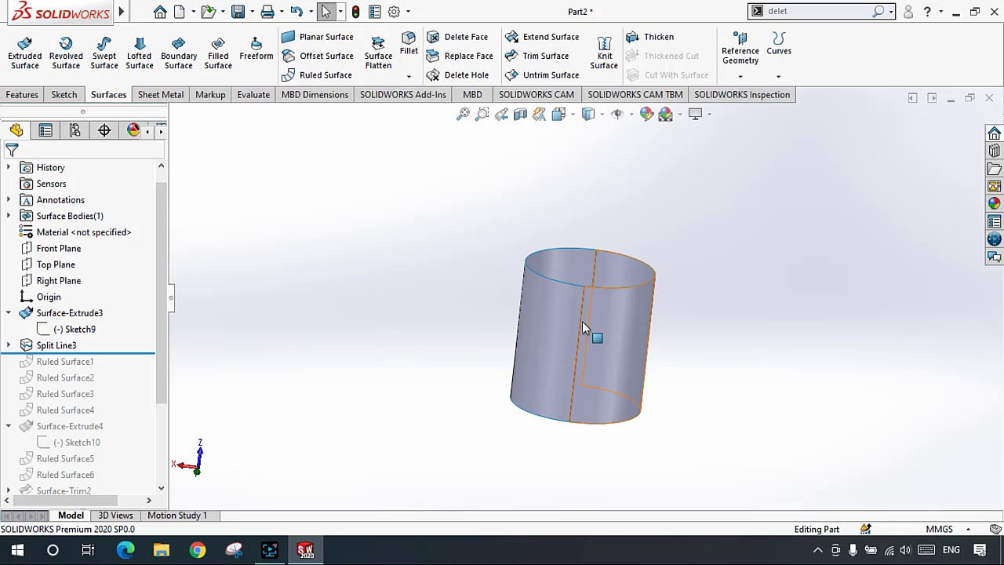
left_click(536, 317)
left_click(633, 330)
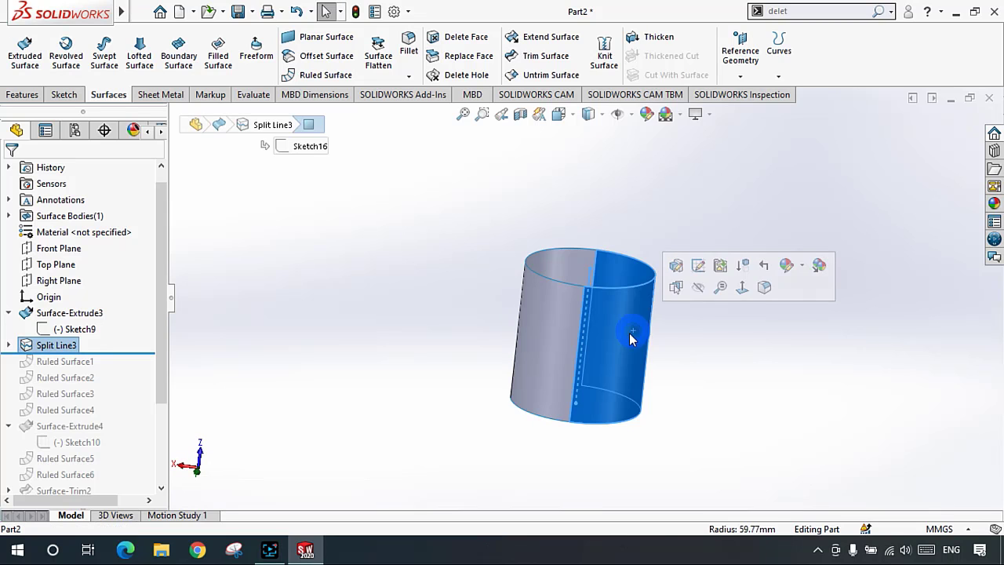
left_click(538, 318)
scroll(633, 352, "down", 3)
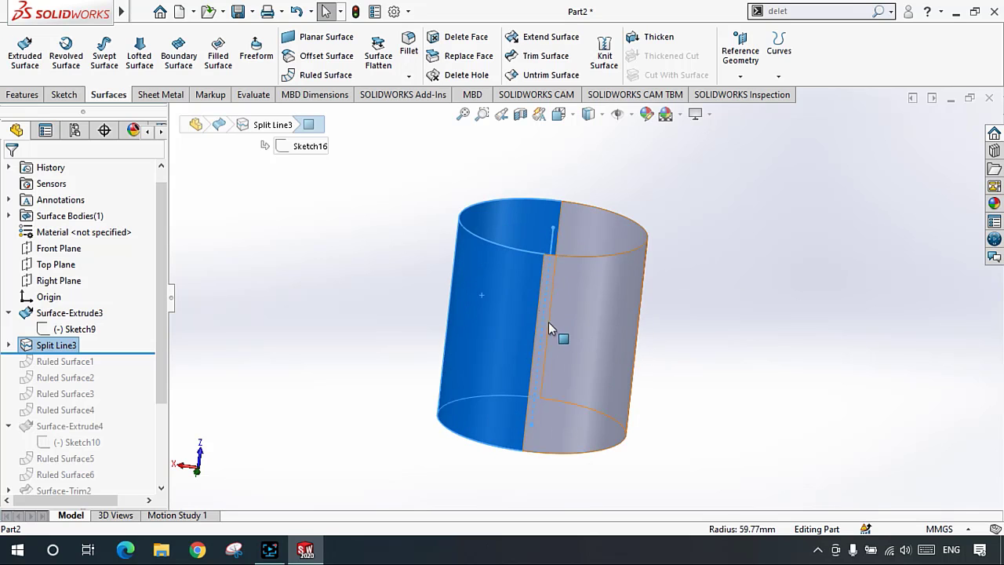
middle_click_drag(560, 336, 549, 309)
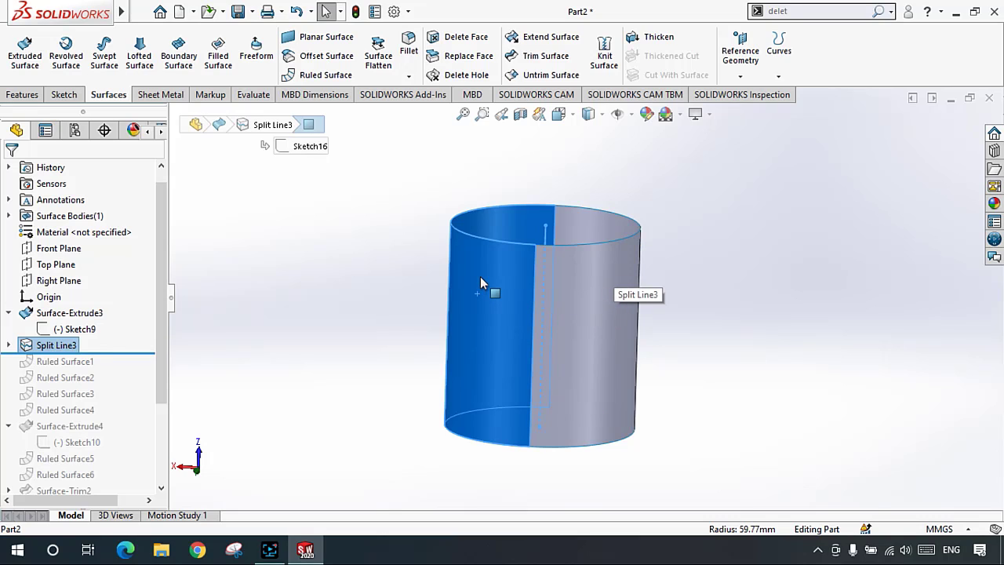
left_click(282, 279)
left_click(783, 73)
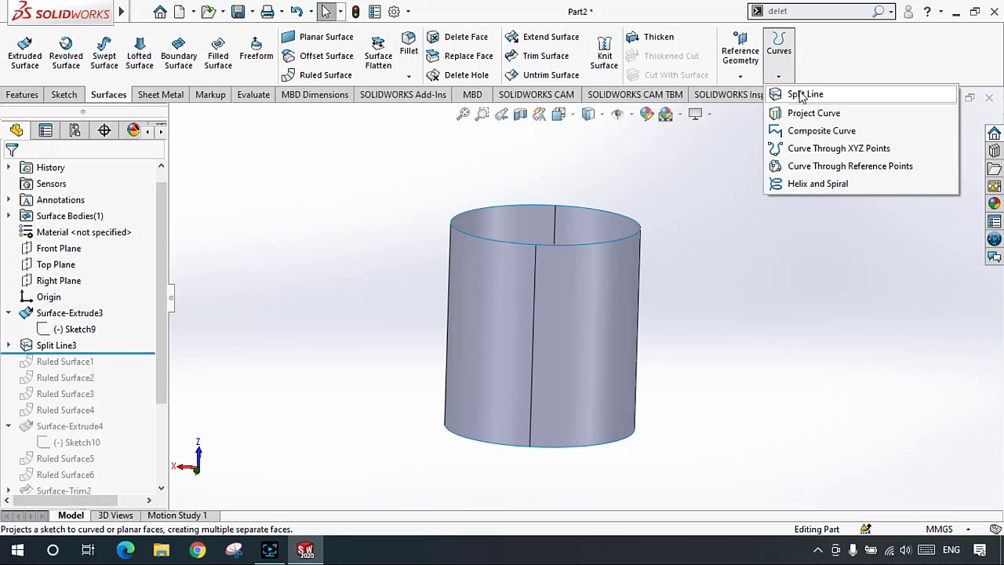
left_click(798, 284)
middle_click_drag(516, 313, 540, 322)
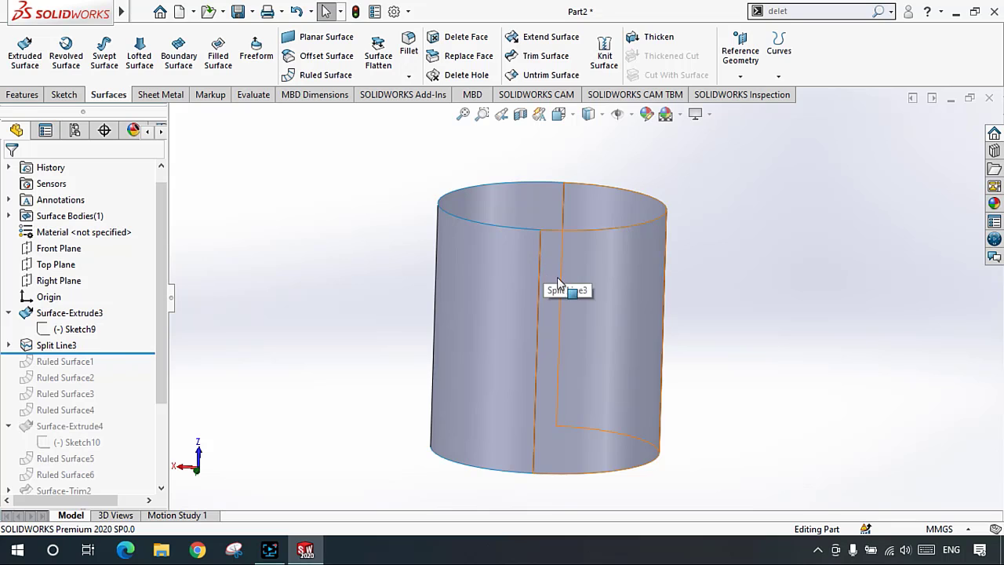
left_click(342, 235)
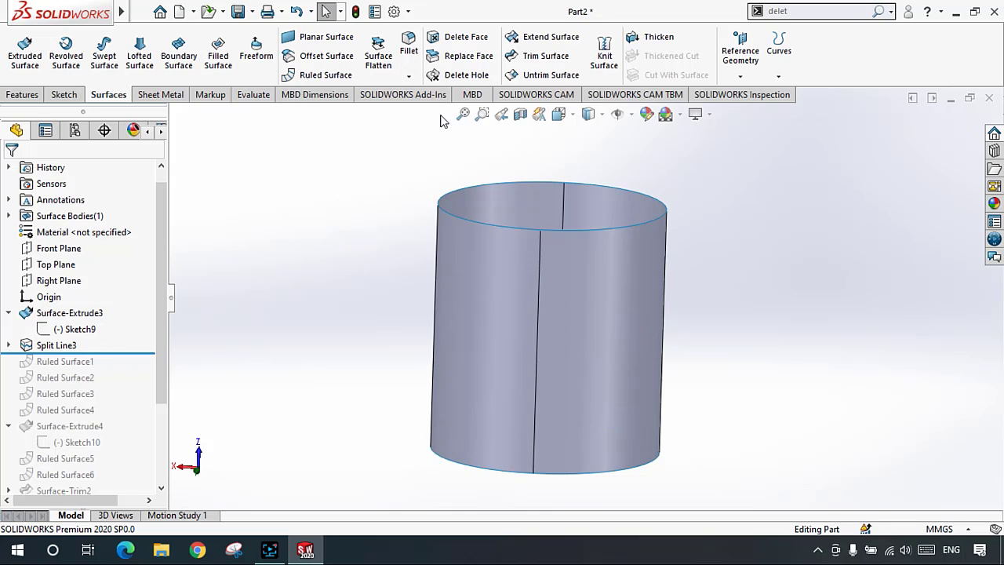
Step: Remove one half of the split cylindrical surface with Delete Face, using the Delete option
left_click(467, 37)
left_click(602, 292)
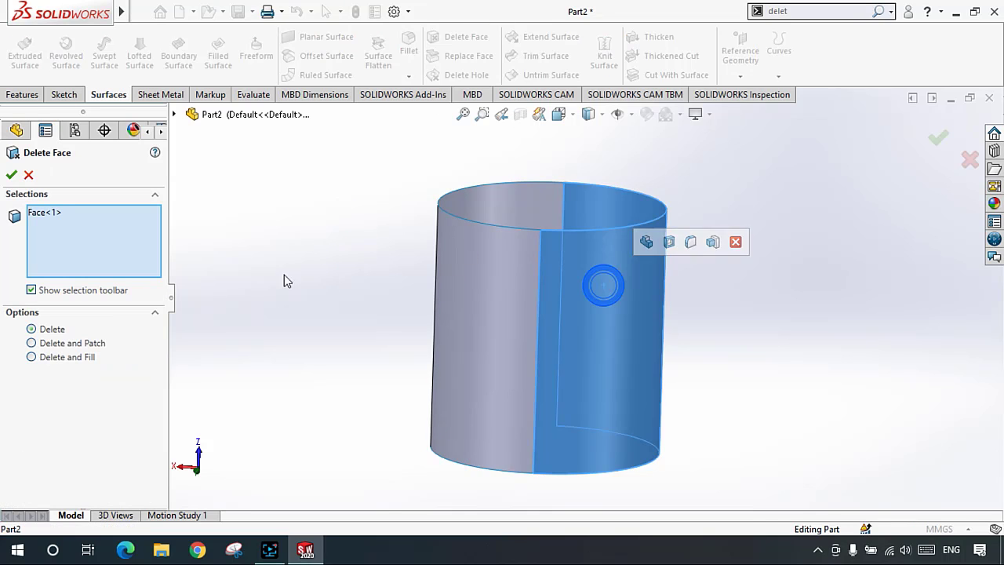
left_click(11, 174)
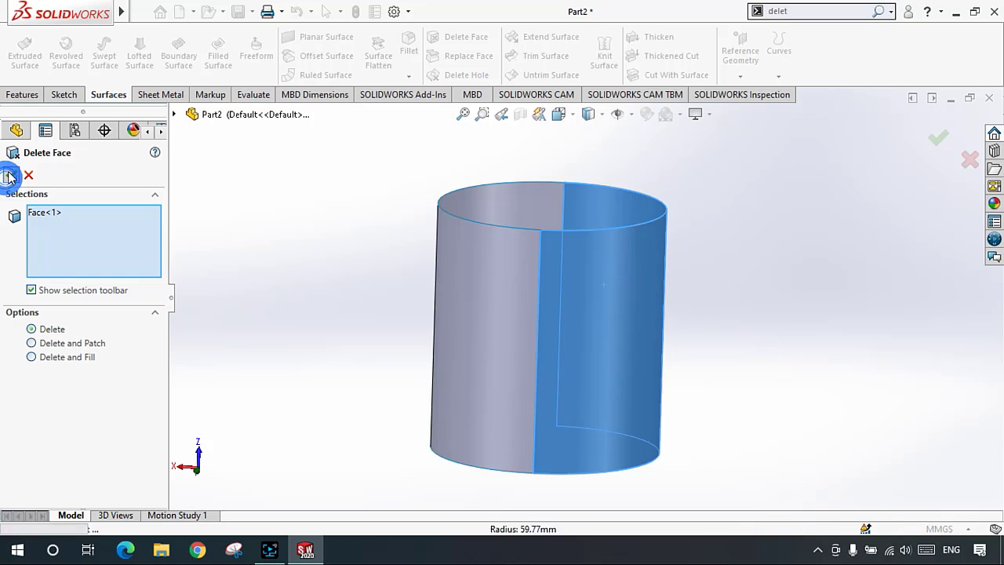
left_click(282, 235)
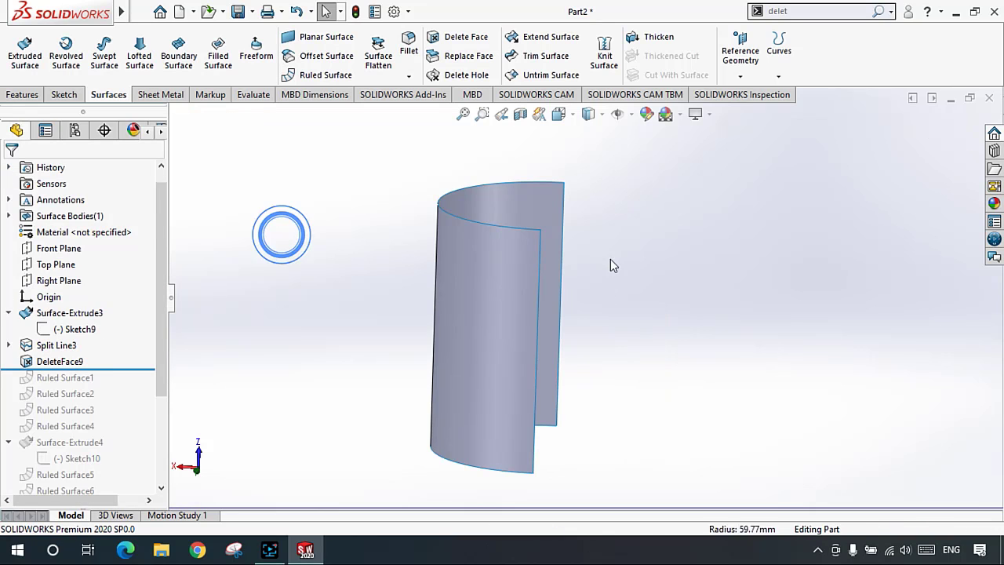
Step: Delete the DeleteFace9 feature to bring back the removed half of the cylinder
left_click(43, 359)
key("Delete")
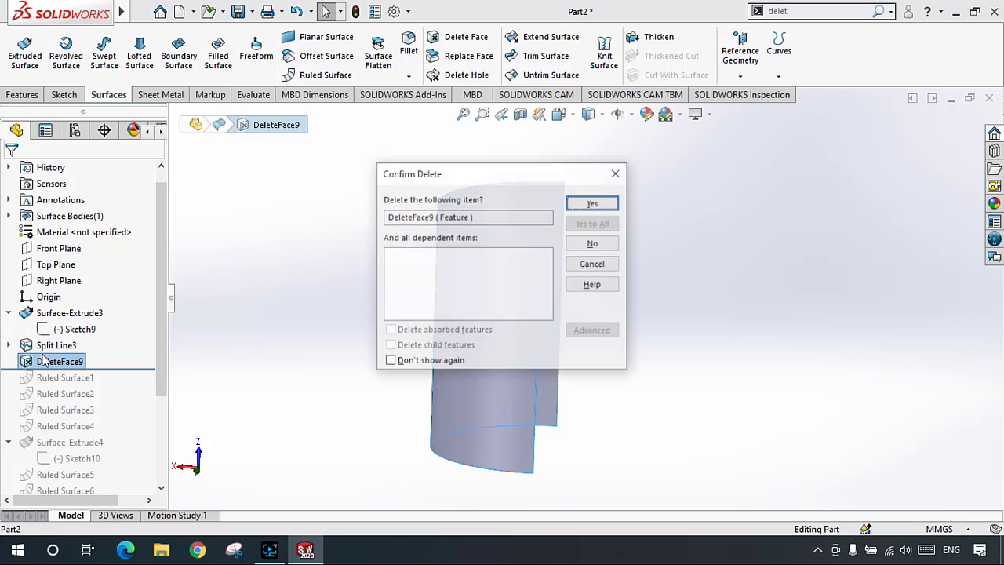
key("Return")
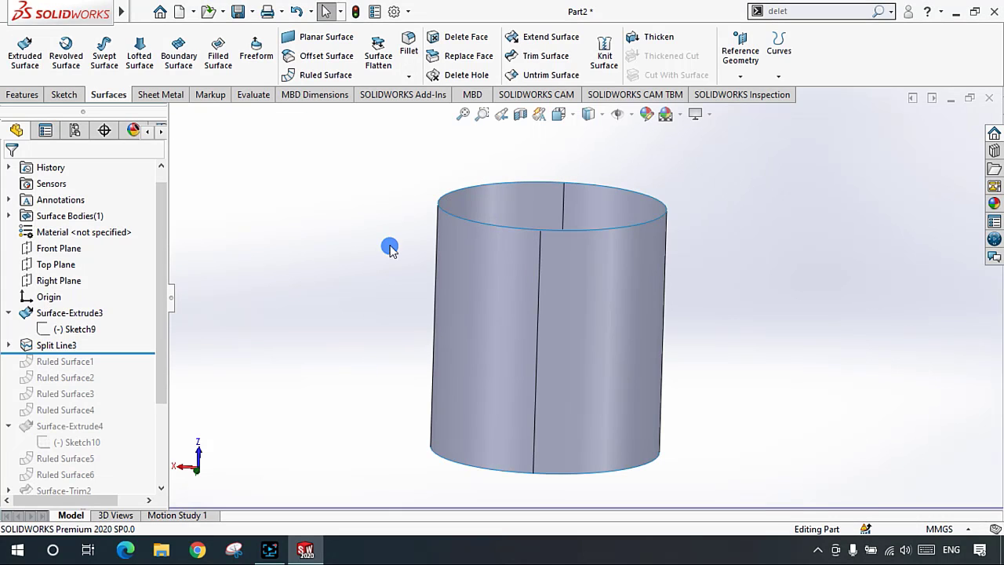
Step: Set up a Surface Flatten of both cylinder halves, flattening from the vertex at the lower end of the front split edge
scroll(575, 373, "up", 1)
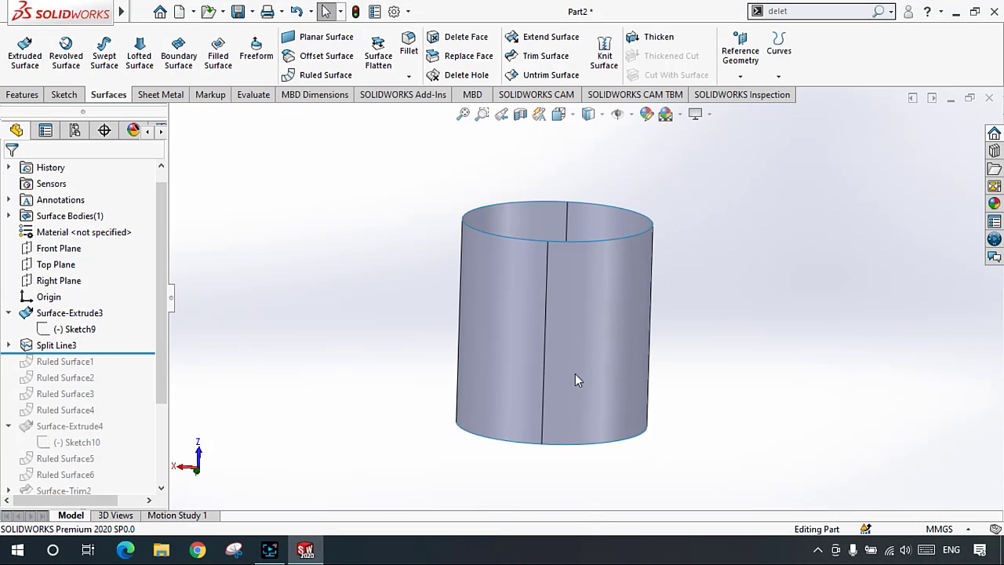
left_click(375, 44)
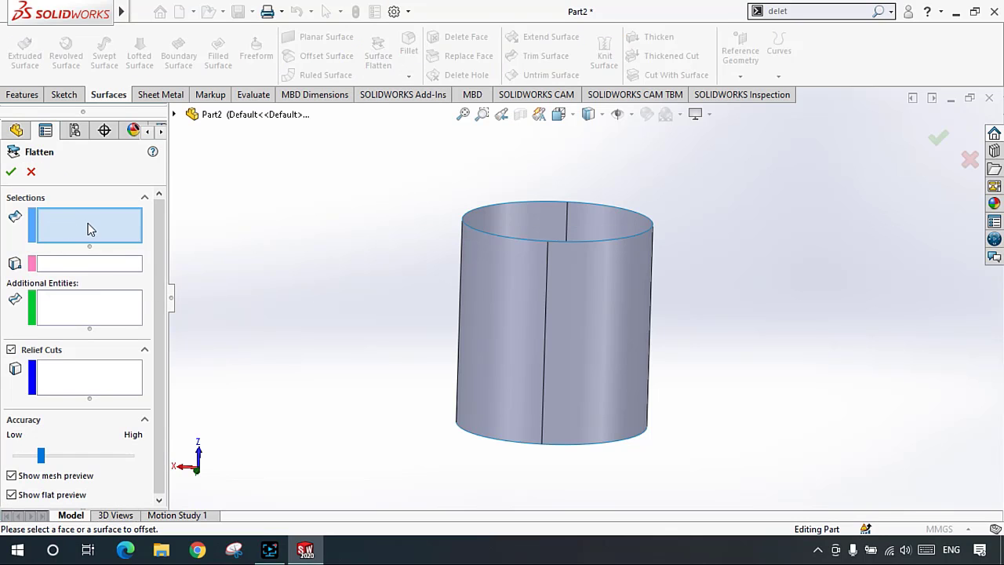
left_click(514, 296)
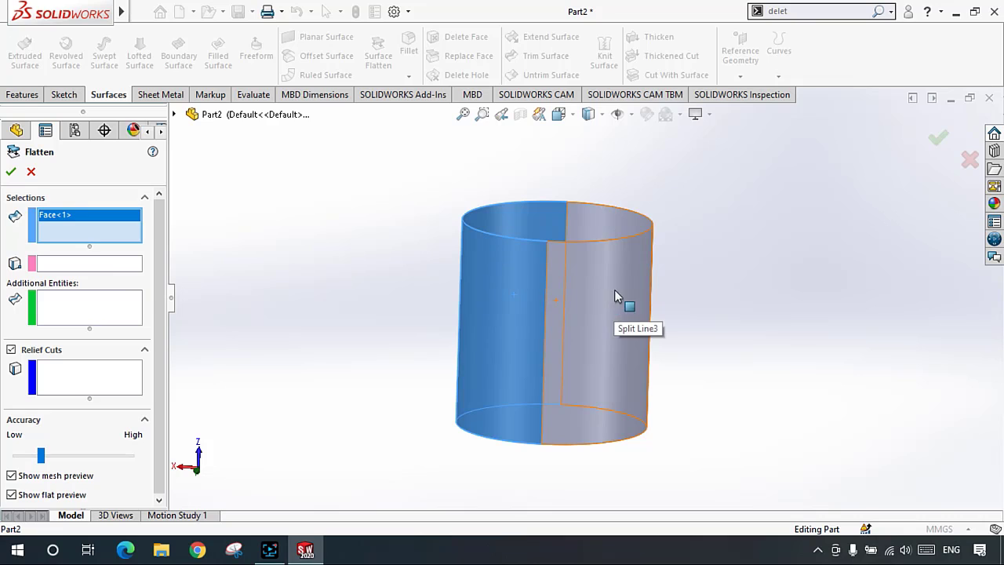
left_click(616, 293)
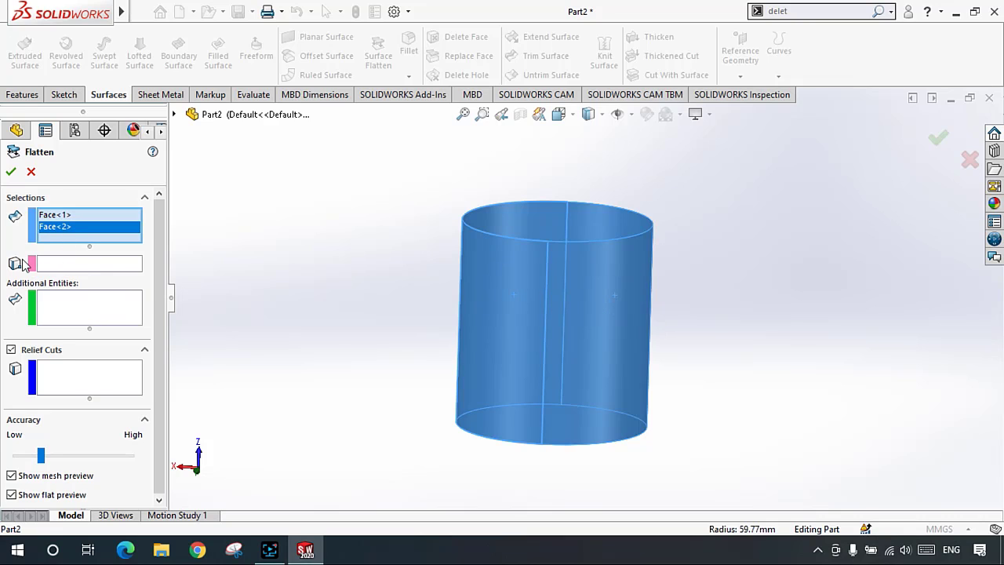
left_click(50, 263)
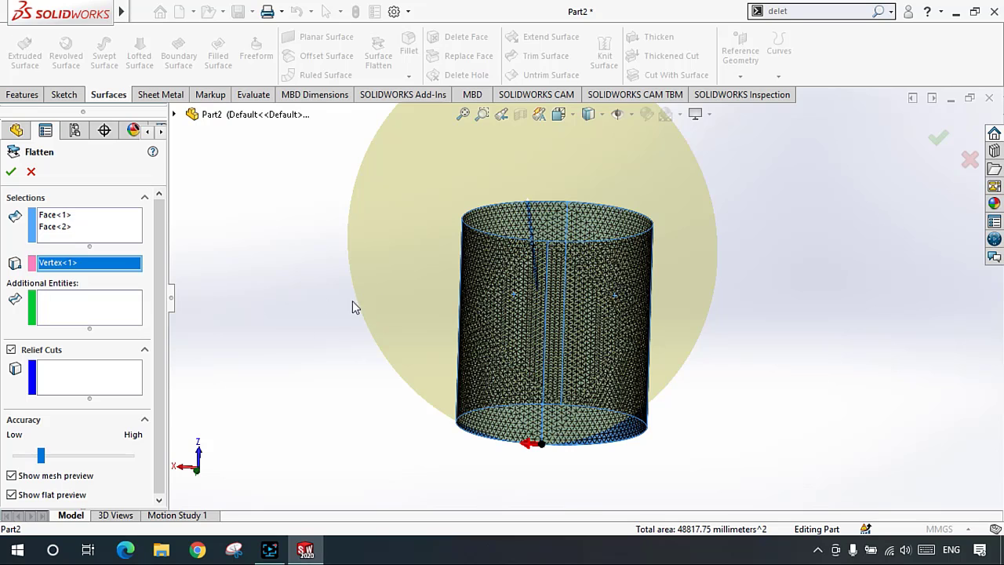
scroll(524, 369, "down", 2)
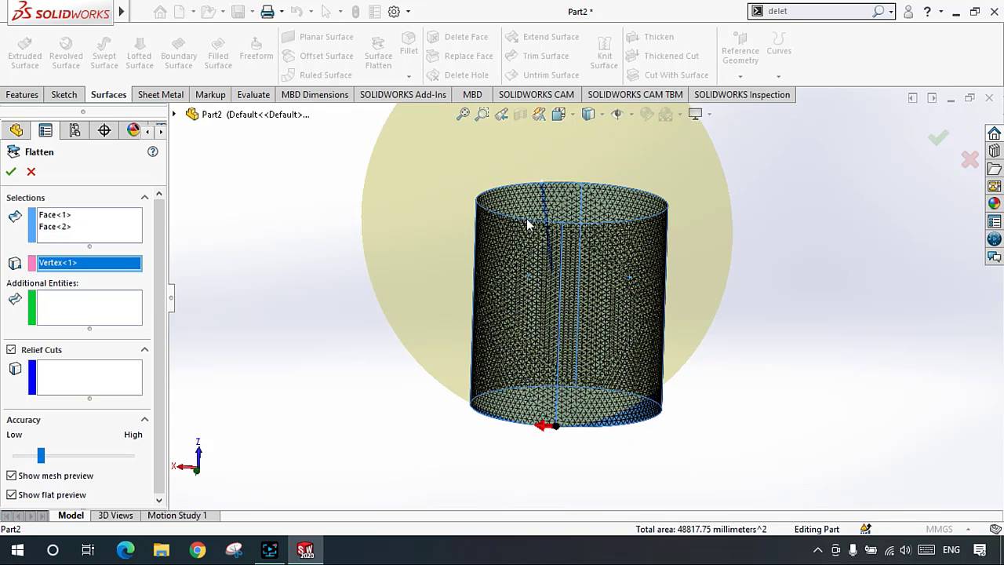
scroll(505, 354, "up", 2)
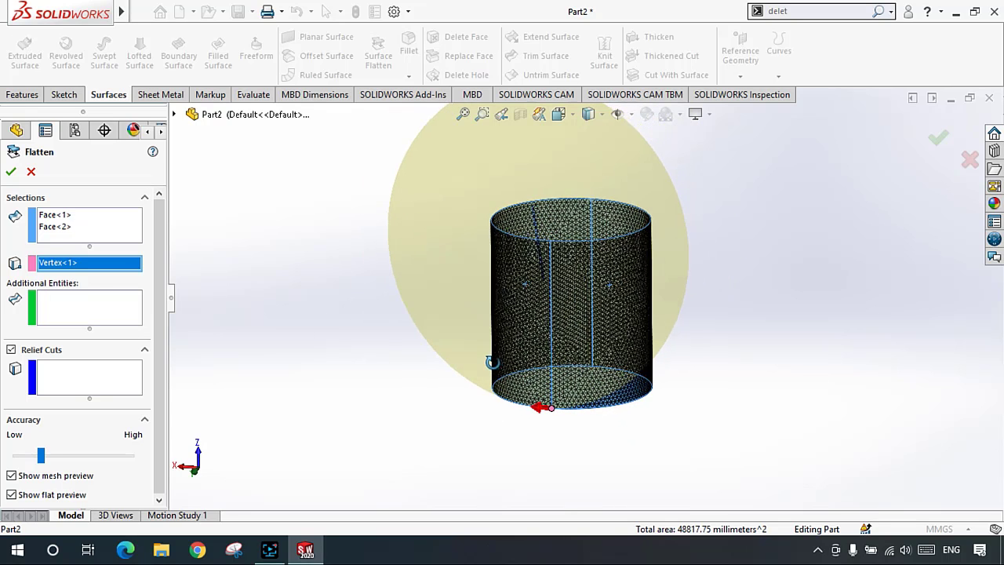
Step: Try the front split edge as an additional entity of the flatten and clear that selection
left_click(65, 310)
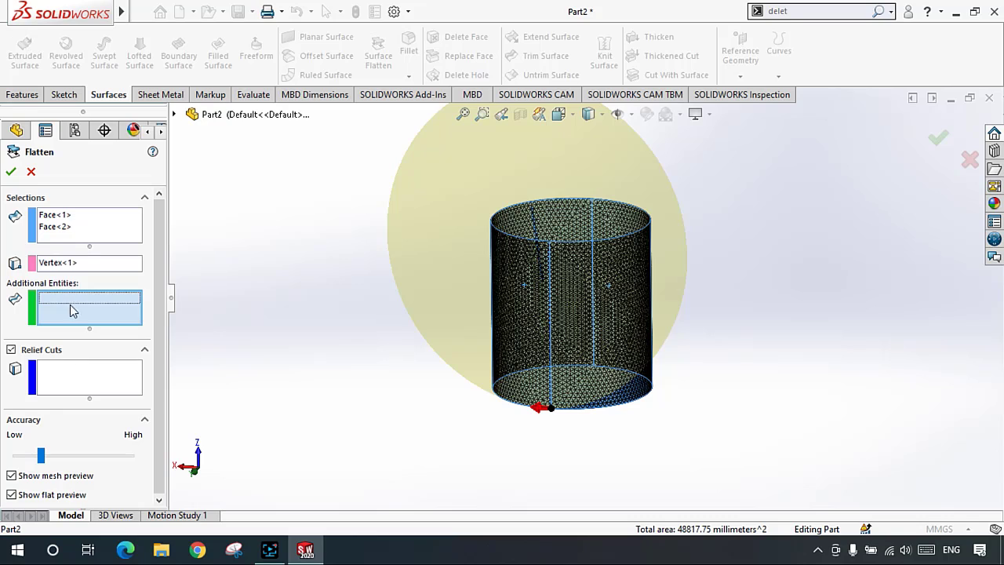
left_click(549, 326)
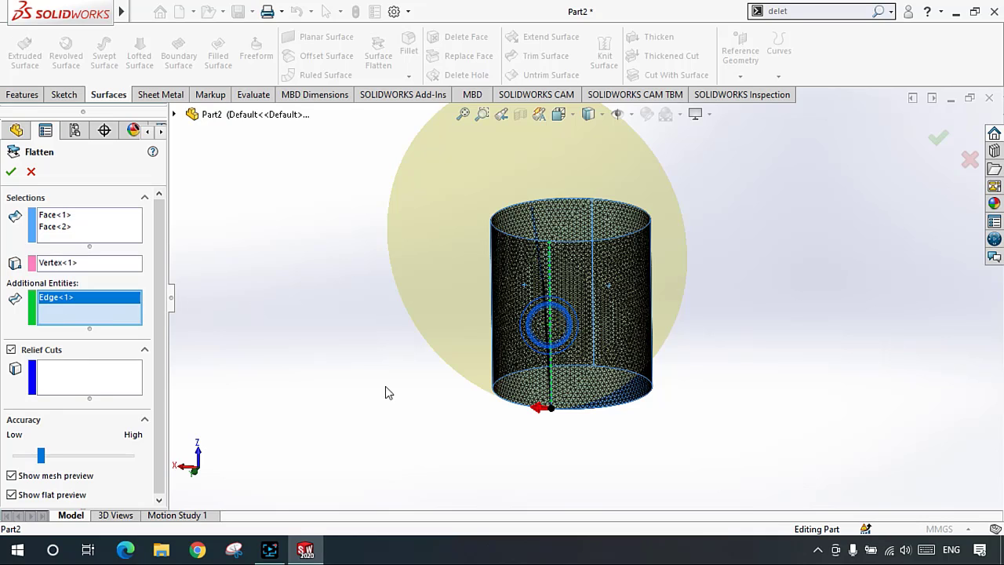
left_click(121, 385)
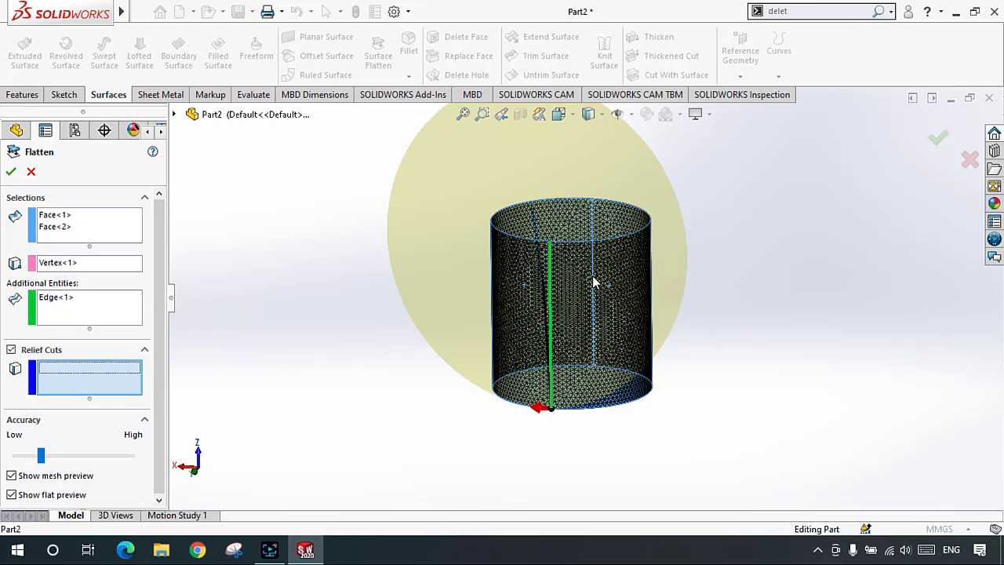
right_click(80, 308)
left_click(116, 316)
Step: Make the front split edge the relief cut and create the flattened surface
left_click(85, 378)
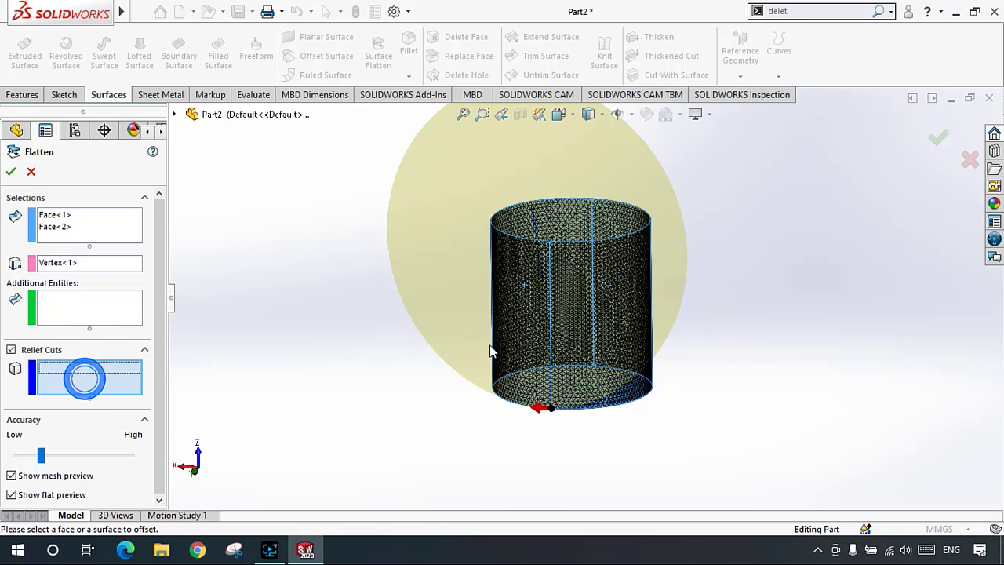
left_click(561, 348)
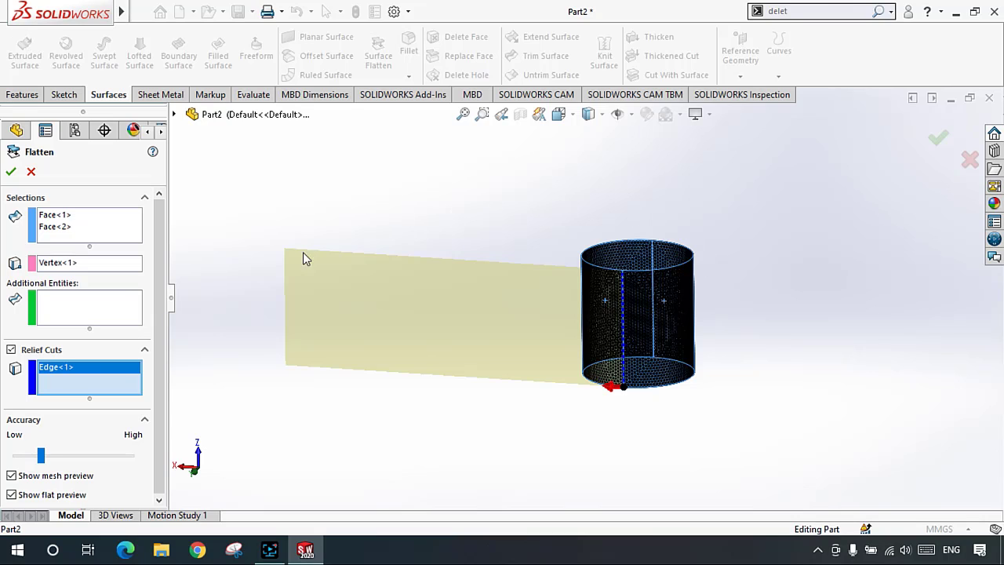
left_click(11, 172)
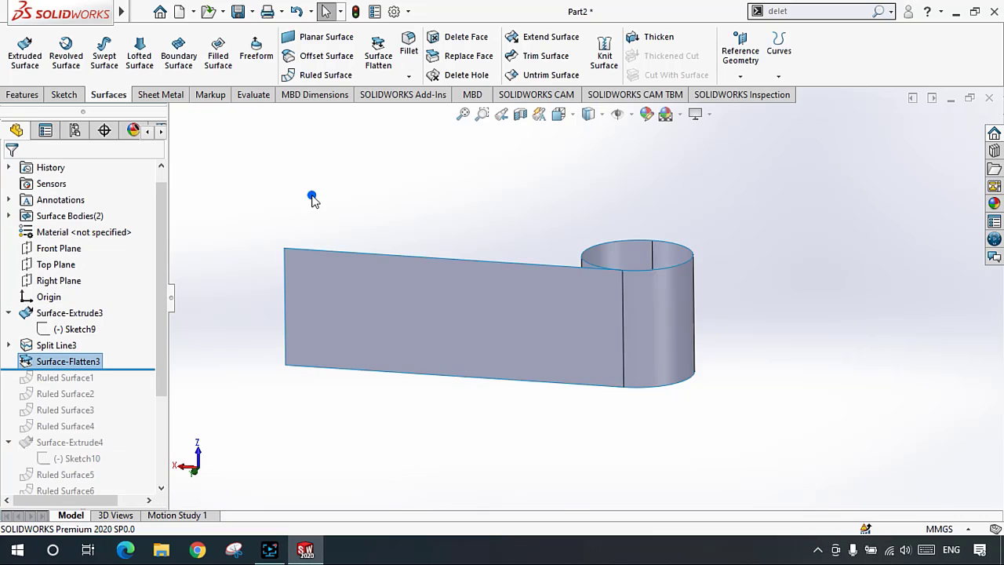
Step: Reopen the Surface-Flatten3 definition, examine the mesh preview on the cylinder and its accuracy setting, and close it without changes
right_click(47, 364)
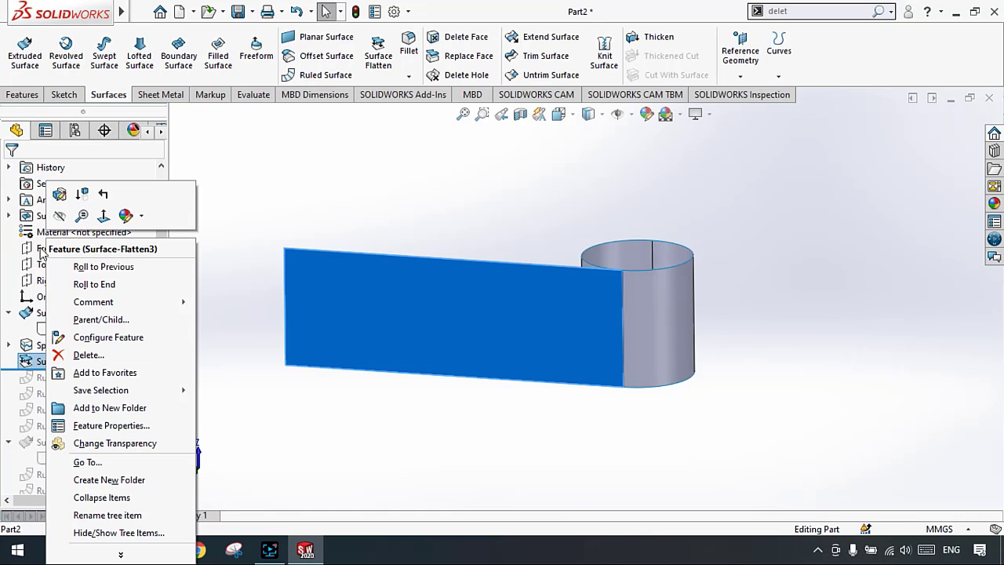
left_click(60, 197)
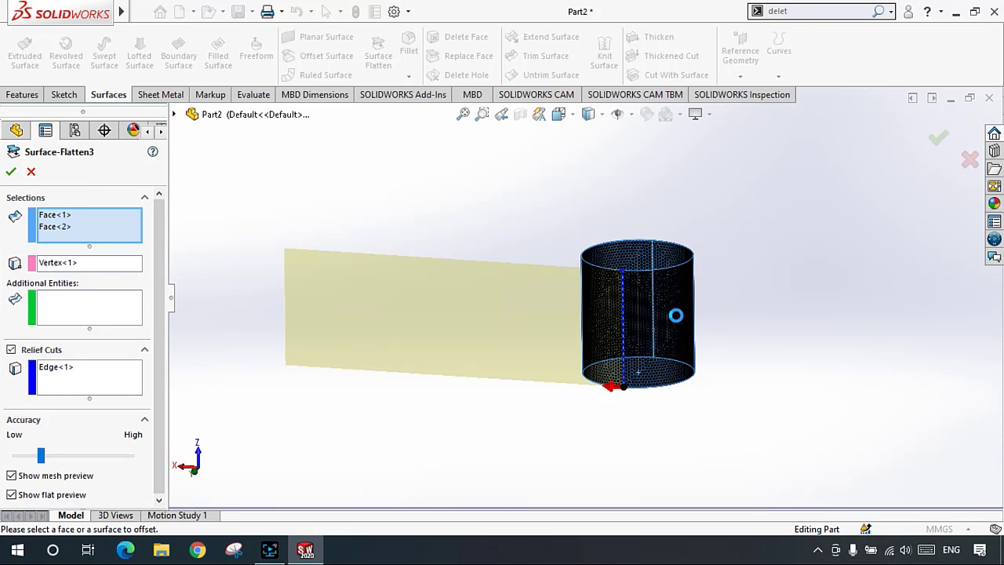
scroll(627, 314, "down", 3)
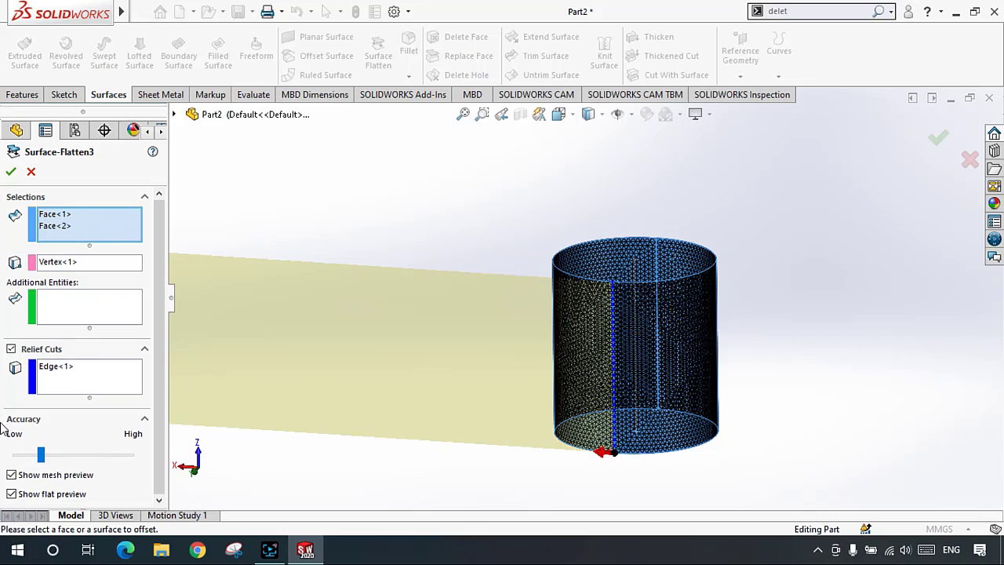
scroll(661, 291, "down", 3)
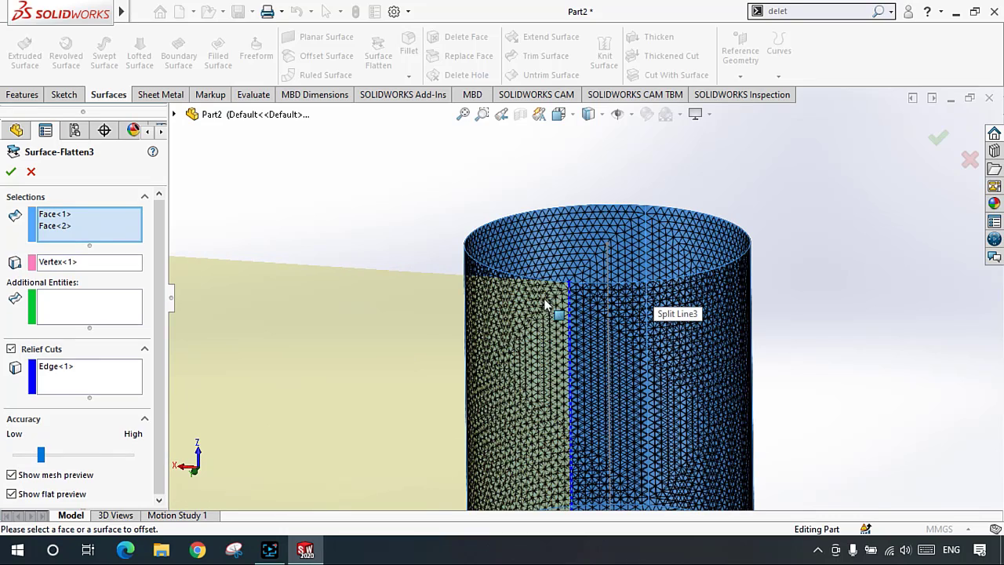
scroll(553, 321, "down", 3)
scroll(603, 271, "up", 2)
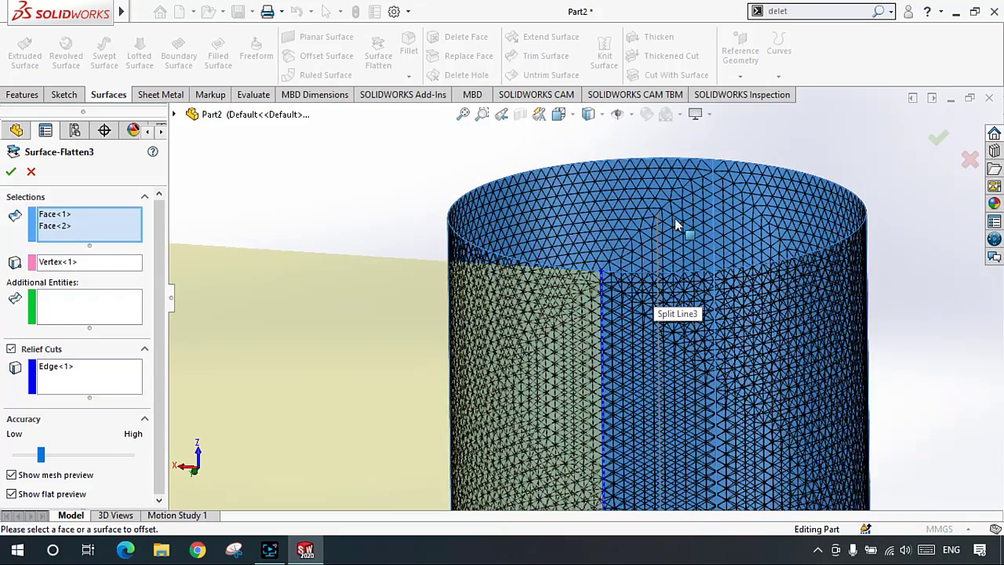
scroll(675, 220, "down", 1)
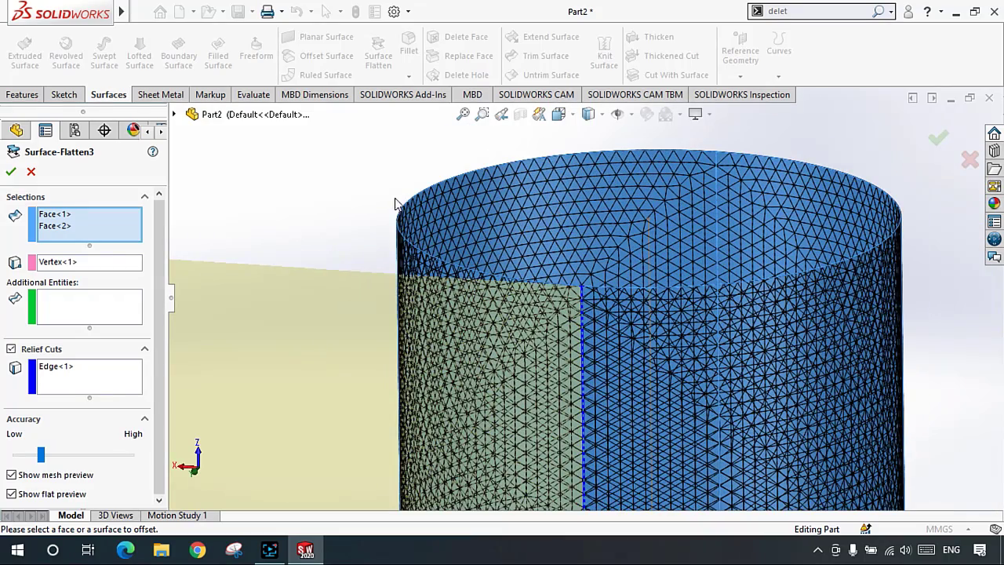
scroll(564, 228, "up", 4)
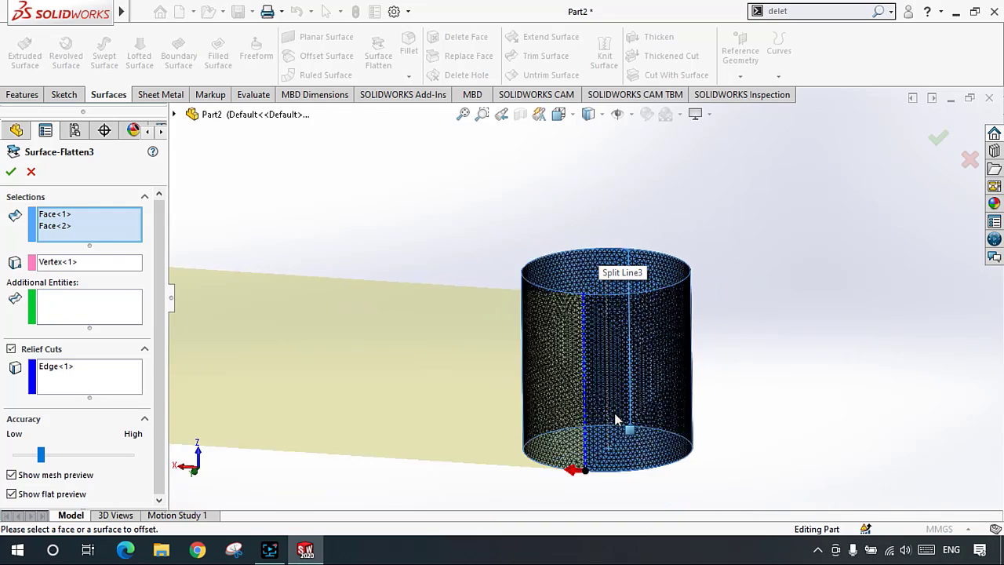
scroll(616, 392, "down", 1)
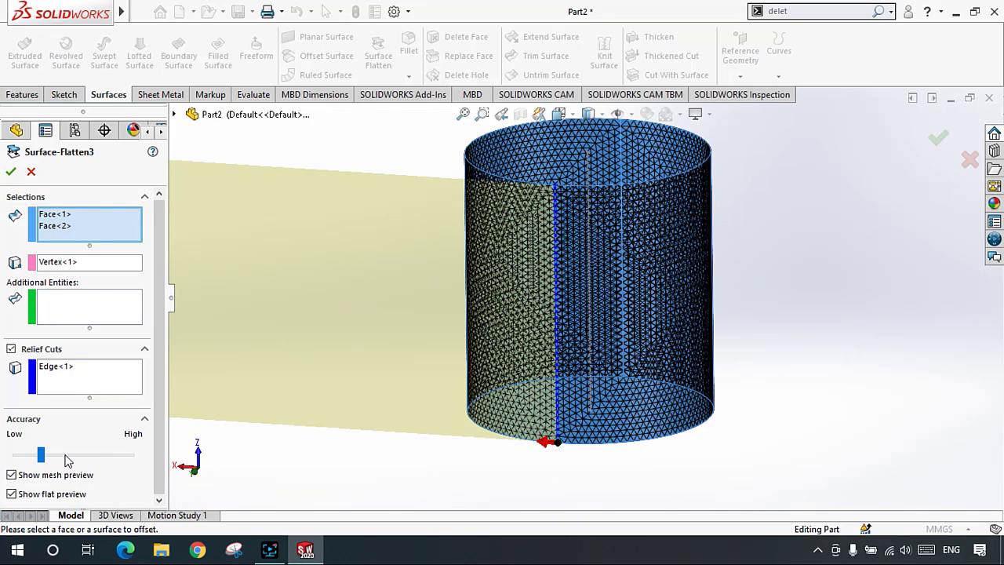
left_click(10, 170)
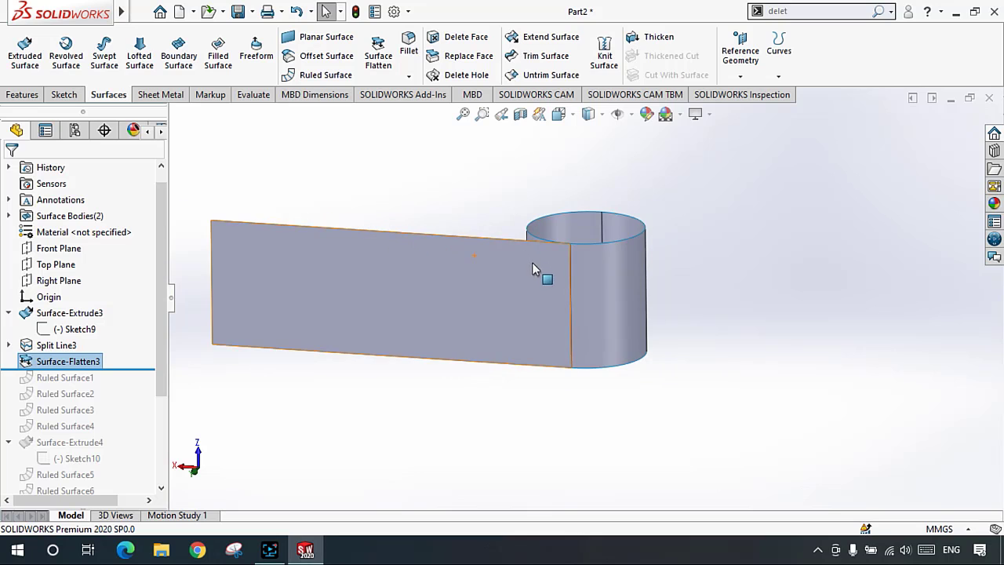
Step: Display the Deformation Plot on the flattened rectangular surface
middle_click_drag(531, 268, 534, 292)
scroll(326, 291, "up", 2)
scroll(338, 291, "down", 1)
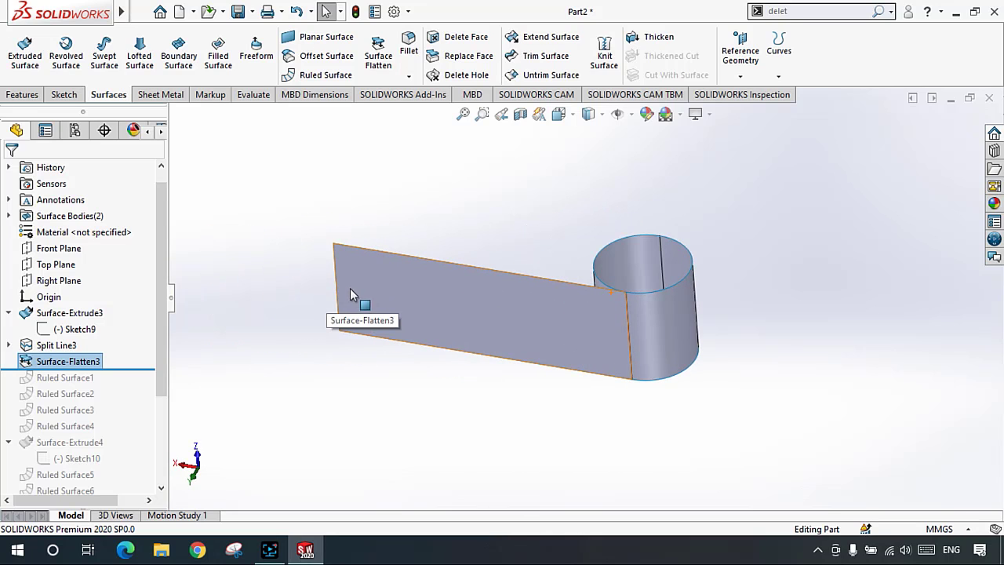
left_click(496, 408)
middle_click_drag(546, 266, 450, 270)
scroll(470, 276, "down", 1)
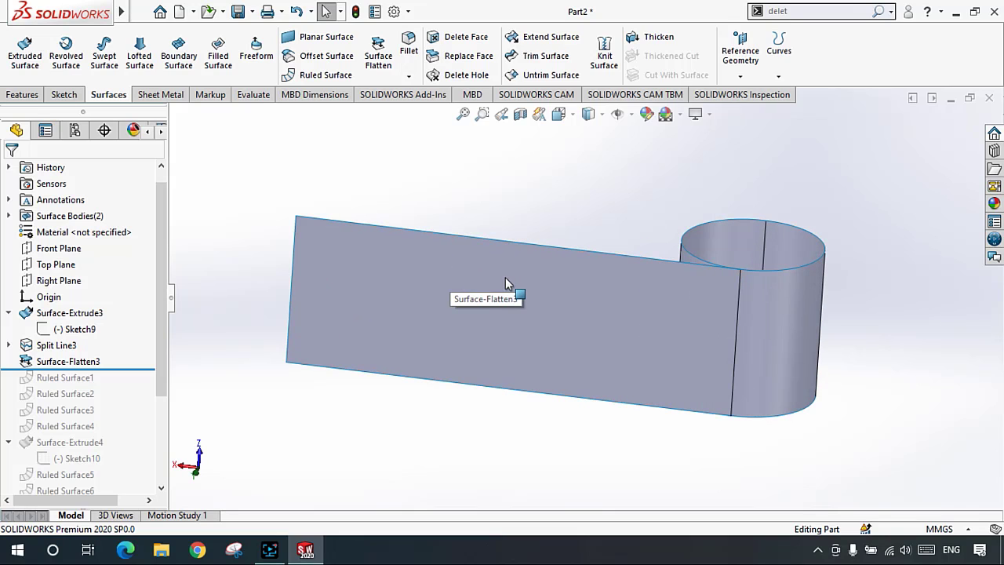
left_click(497, 209)
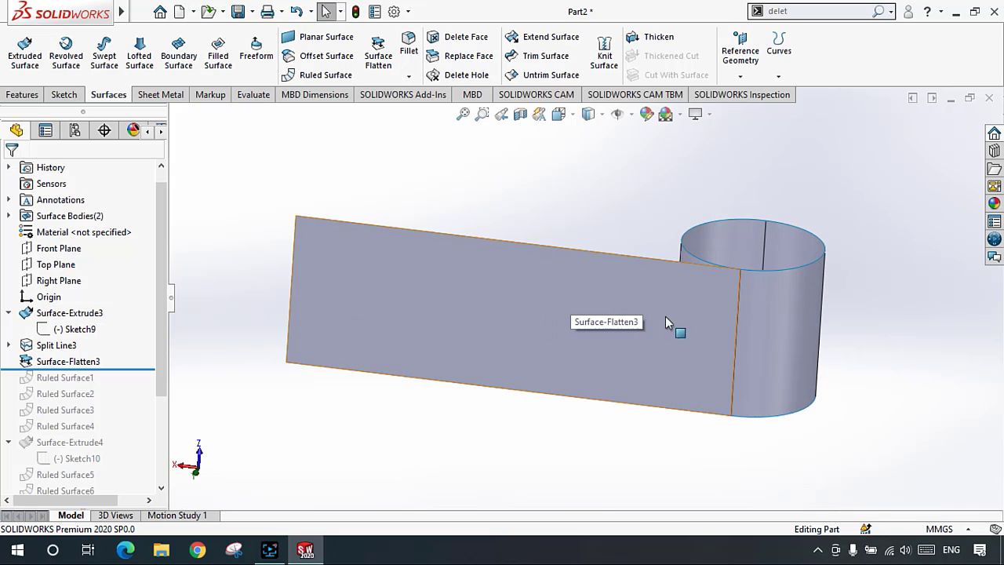
right_click(542, 292)
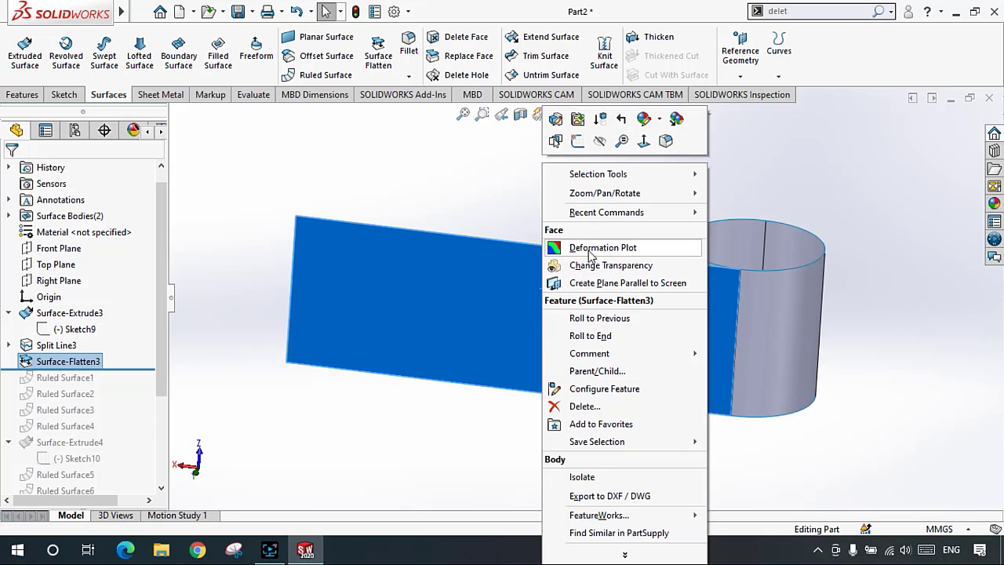
left_click(628, 255)
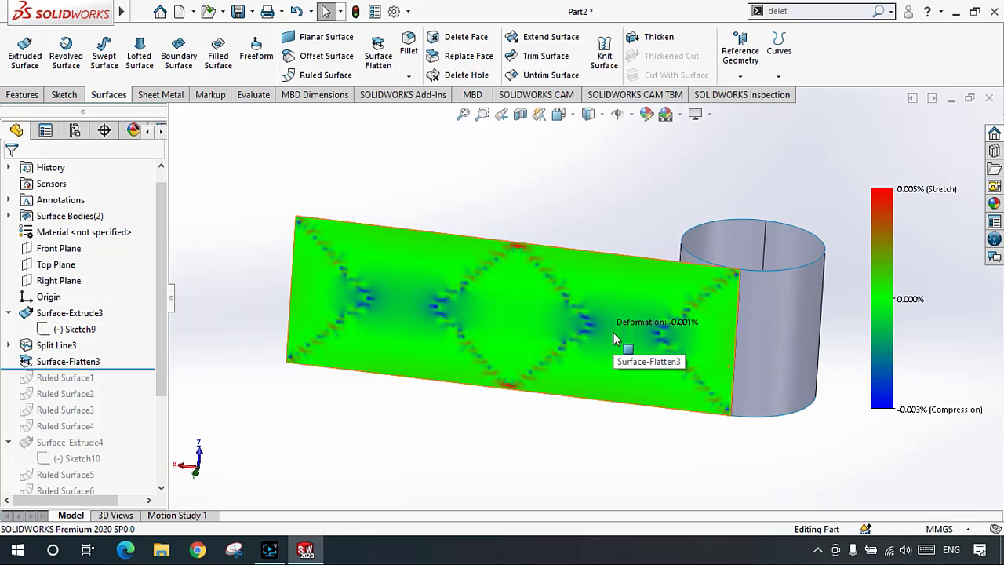
Step: Examine stretch and compression across the flattened surface and turn its Deformation Plot off
scroll(613, 332, "up", 2)
scroll(601, 332, "down", 4)
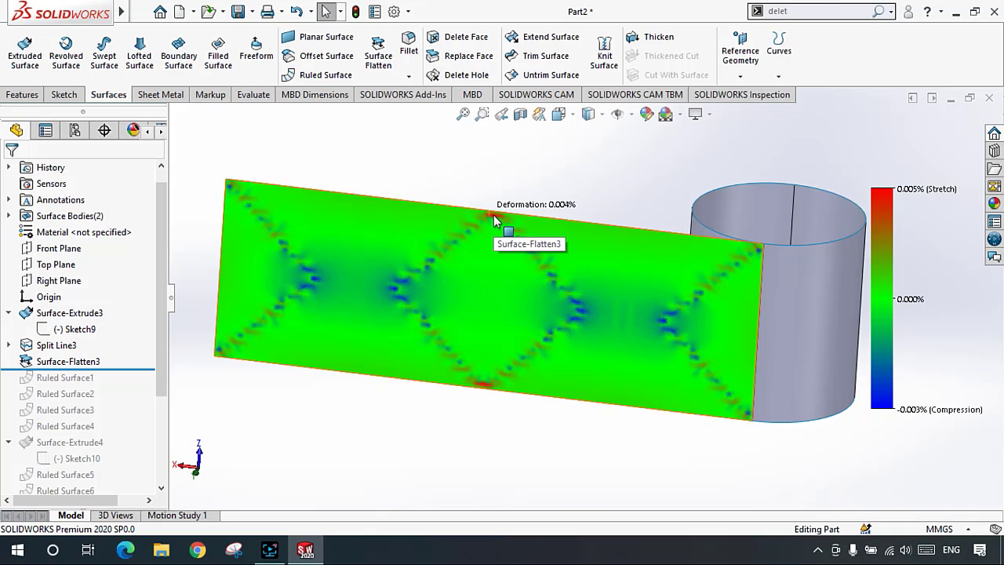
right_click(533, 249)
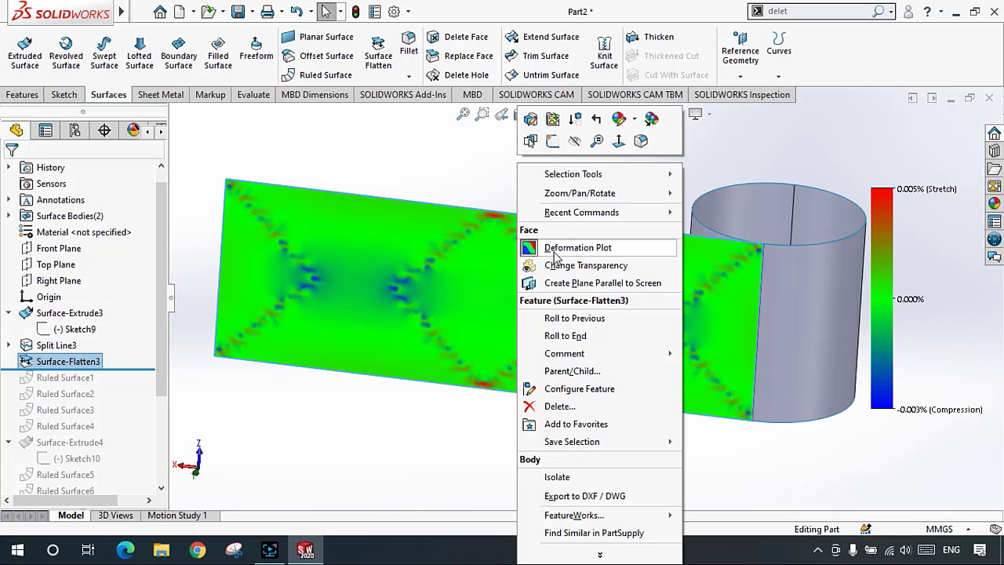
left_click(551, 247)
scroll(589, 267, "up", 3)
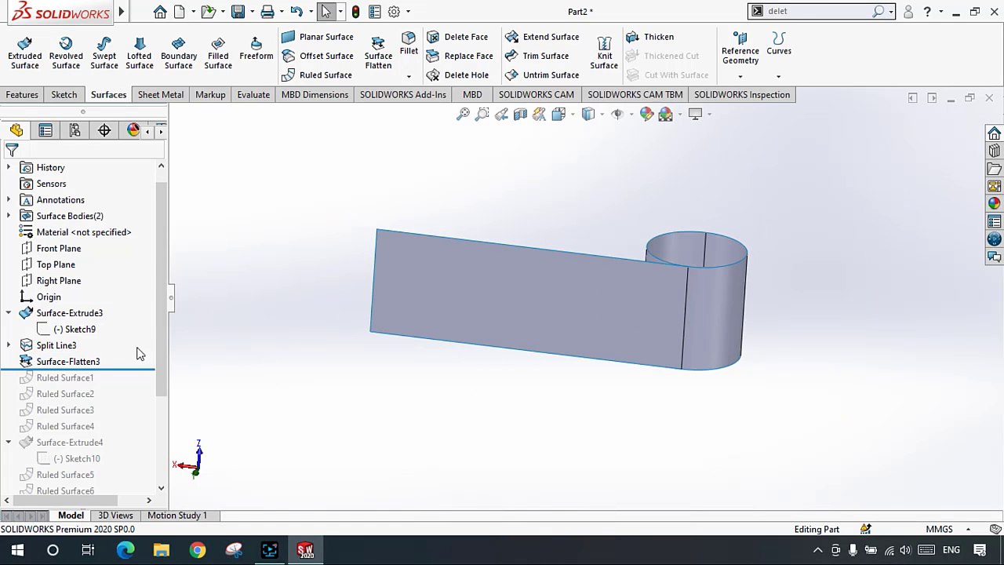
Step: Delete the Surface-Flatten3 and Split Line3 features from the part
left_click(84, 365)
key("Delete")
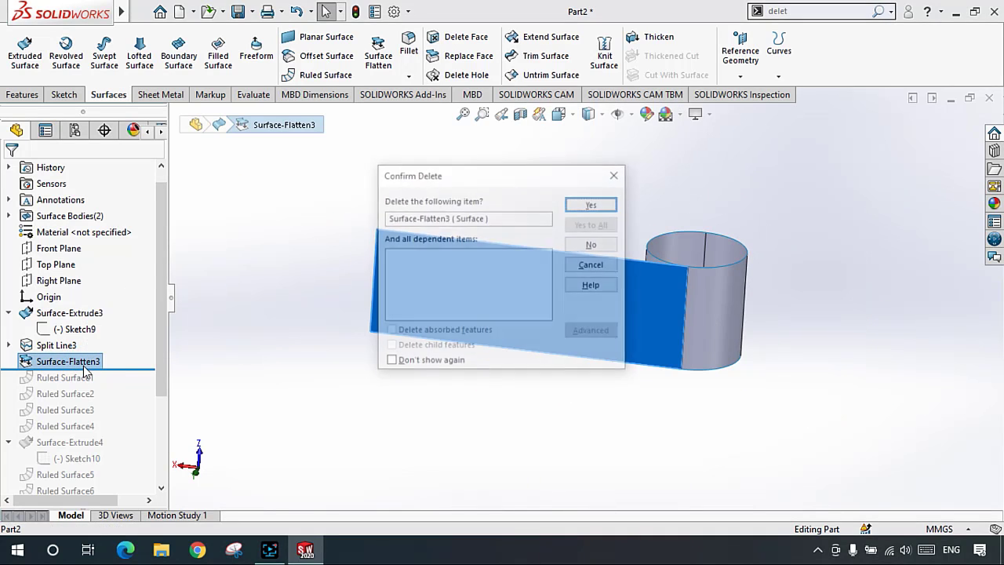
key("Return")
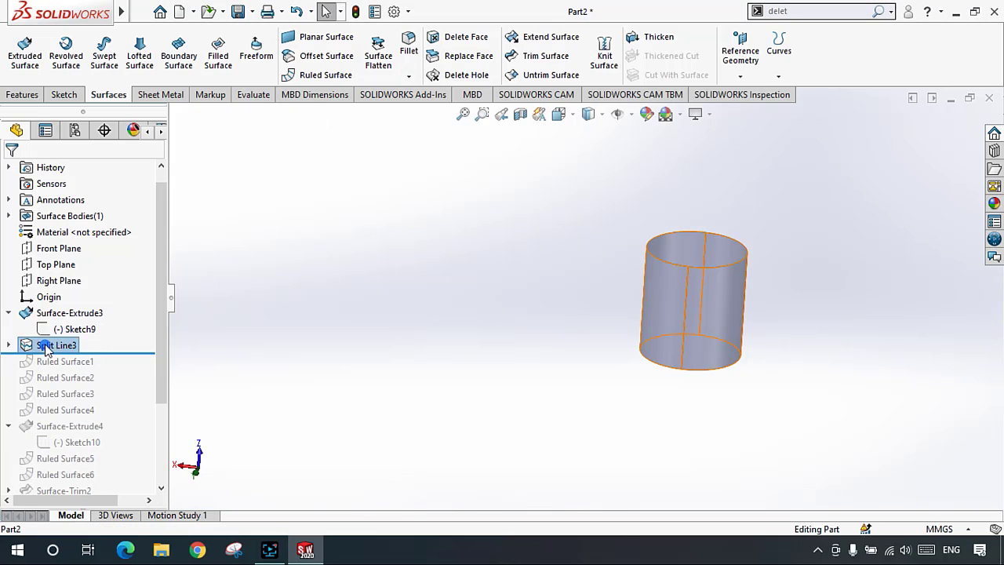
left_click(45, 346)
key("Delete")
key("Return")
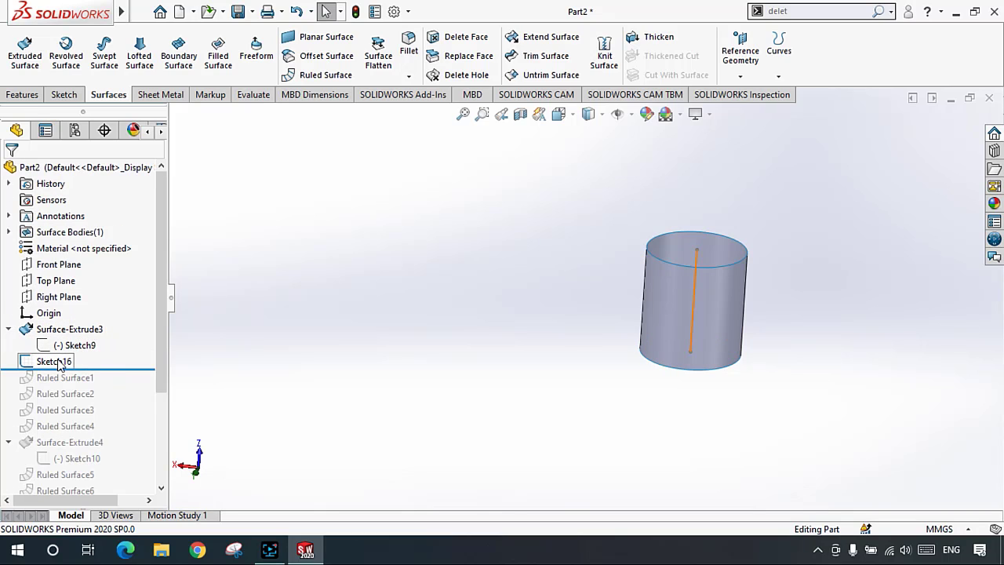
Step: Roll the history back to before Sketch16 and delete Surface-Extrude3, keeping its circle sketch
right_click(54, 362)
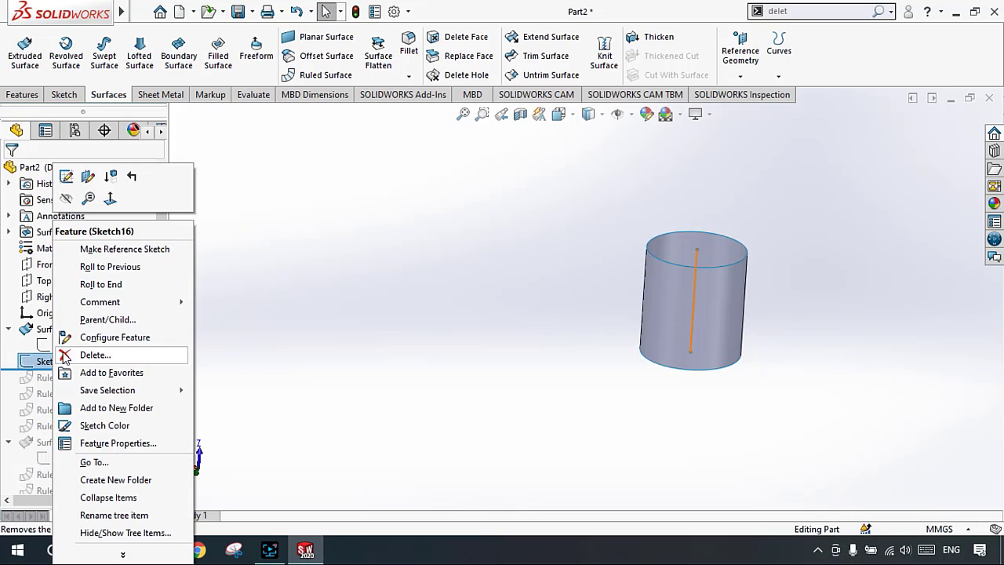
left_click(133, 179)
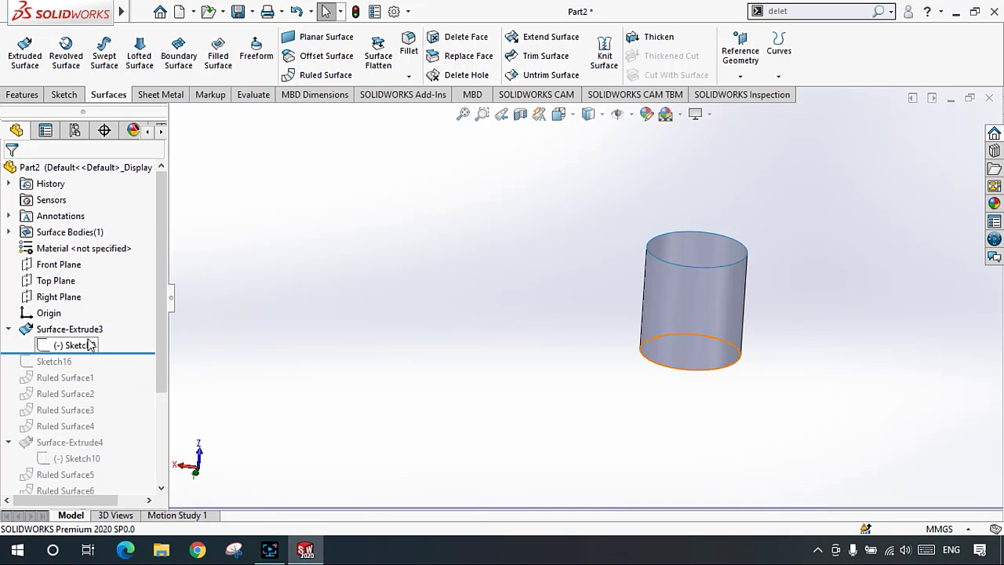
left_click(90, 327)
key("Delete")
key("Return")
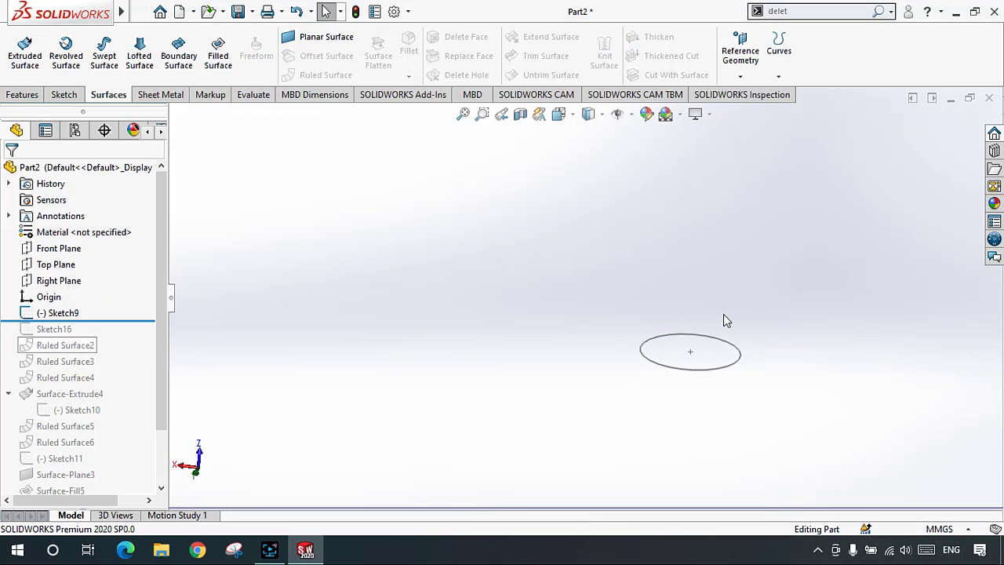
Step: Start an Extruded Surface from the Sketch9 circle and turn on draft
middle_click_drag(758, 361, 677, 334, "ctrl")
scroll(606, 347, "down", 2)
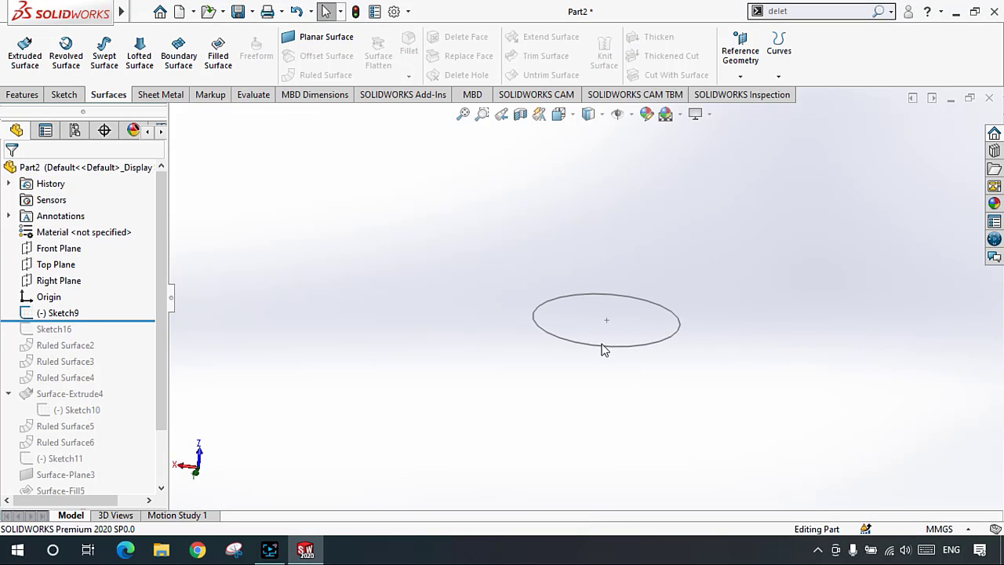
left_click(602, 346)
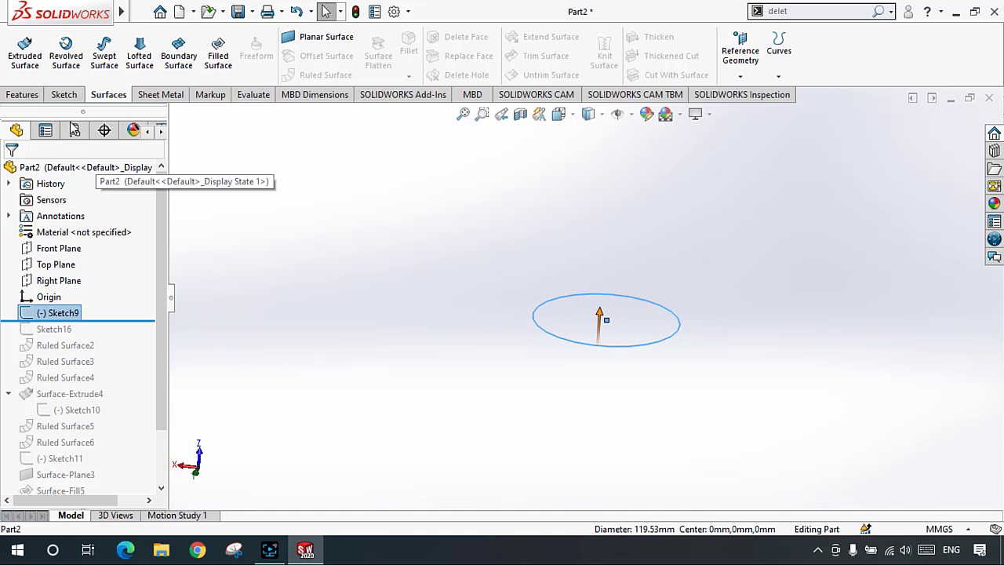
left_click(63, 94)
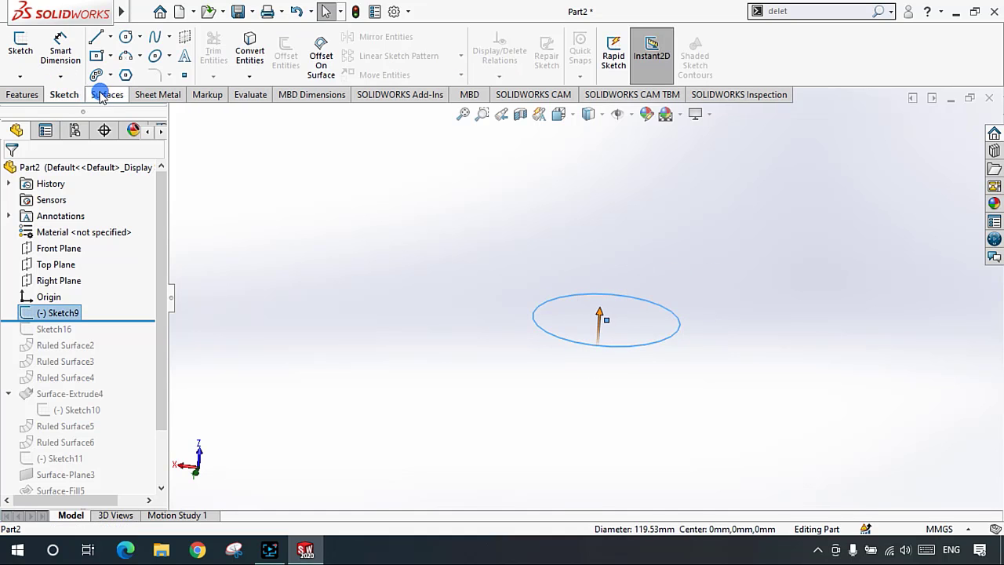
left_click(108, 94)
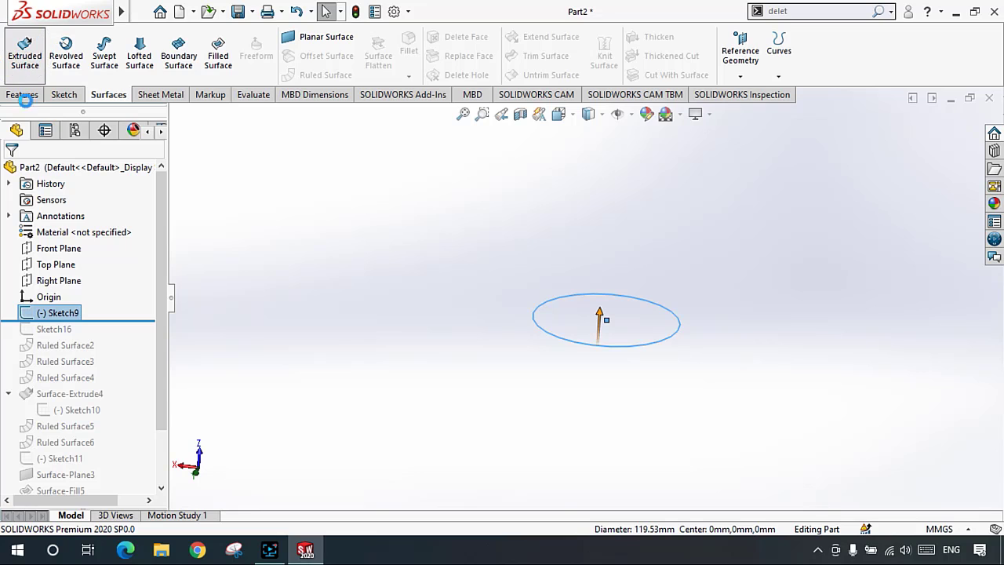
left_click(24, 51)
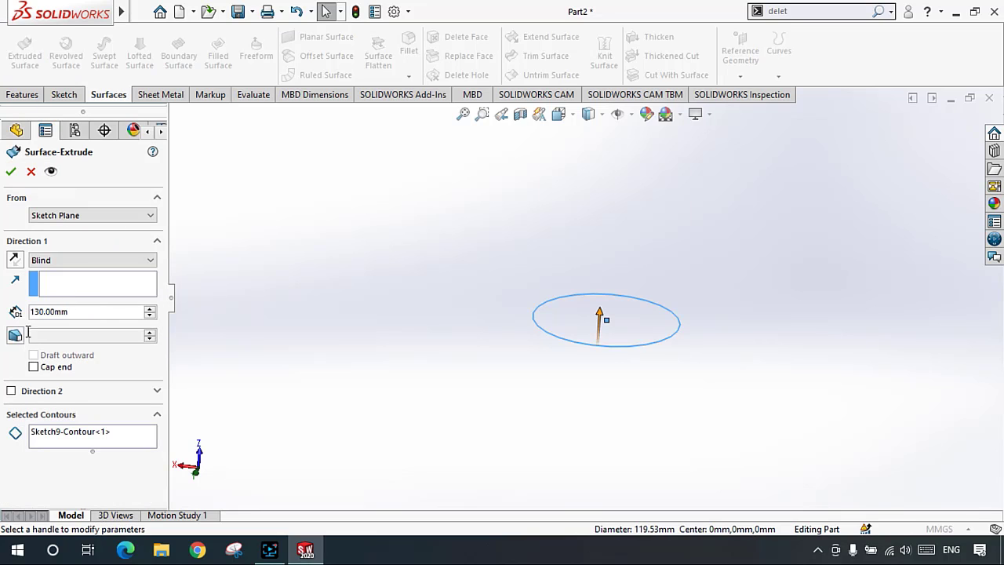
left_click(16, 339)
left_click(17, 339)
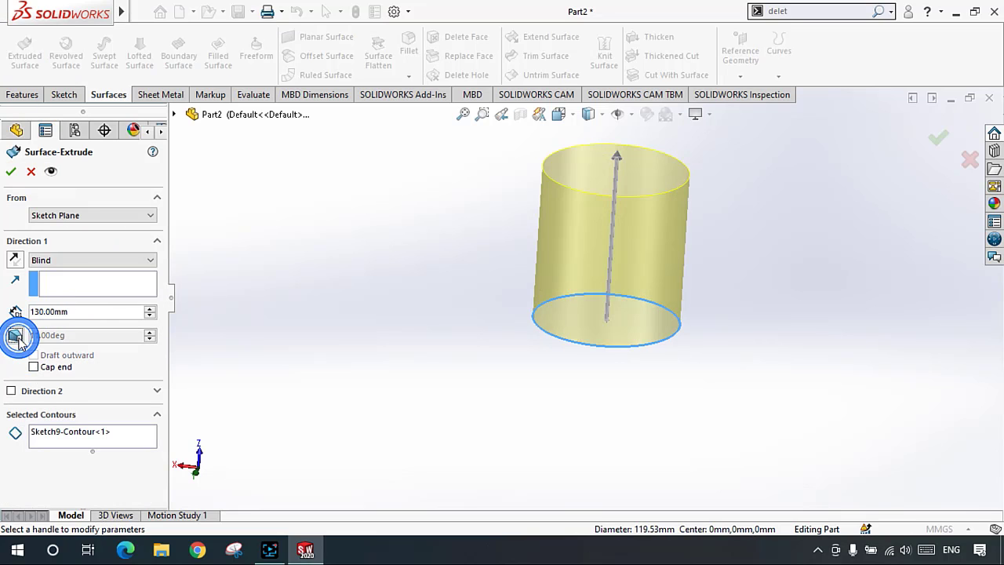
left_click(17, 338)
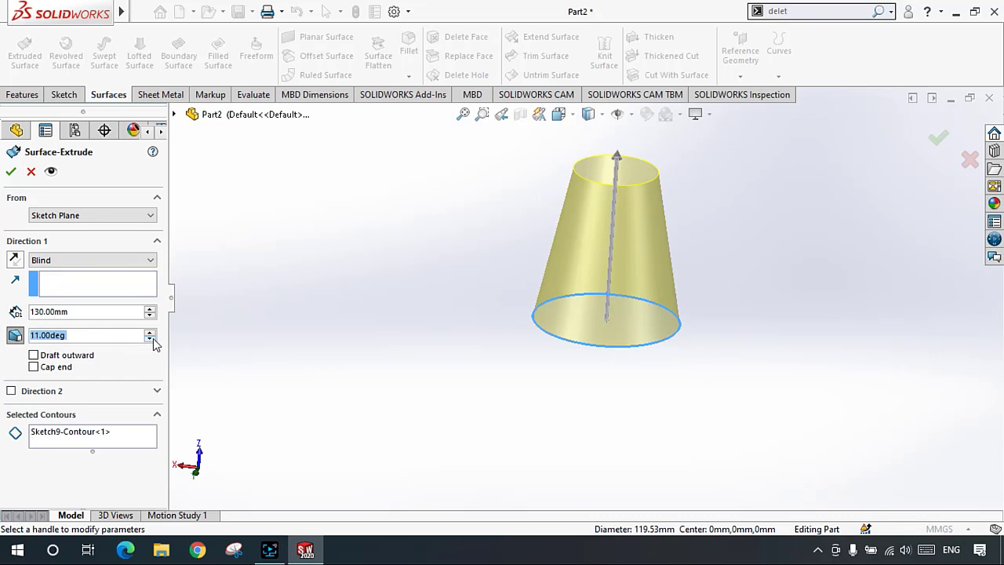
Step: Draft the surface extrusion outward at 23 degrees, set its depth to 150 mm, and create it
left_click(34, 354)
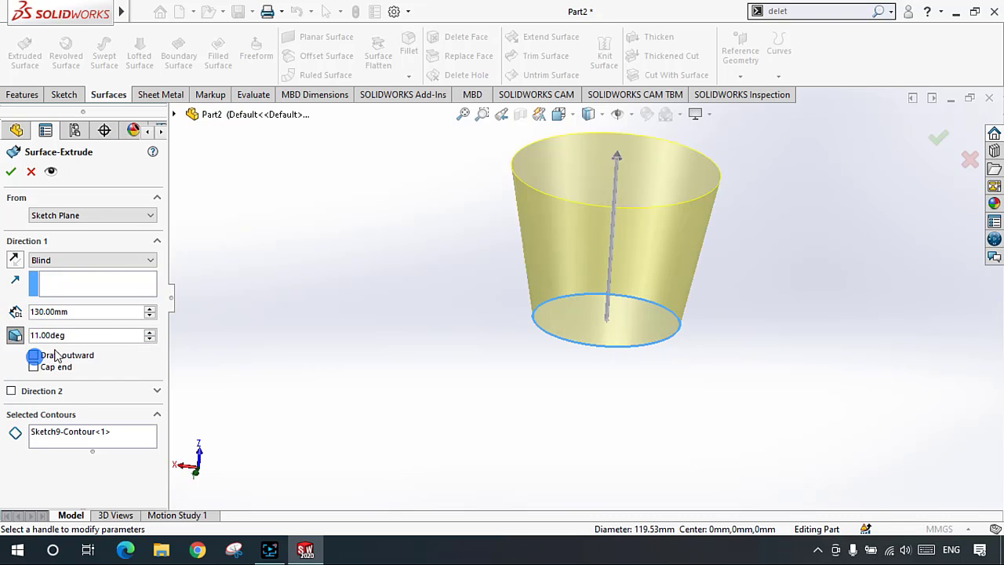
left_click(139, 334)
left_click_drag(150, 335, 149, 311)
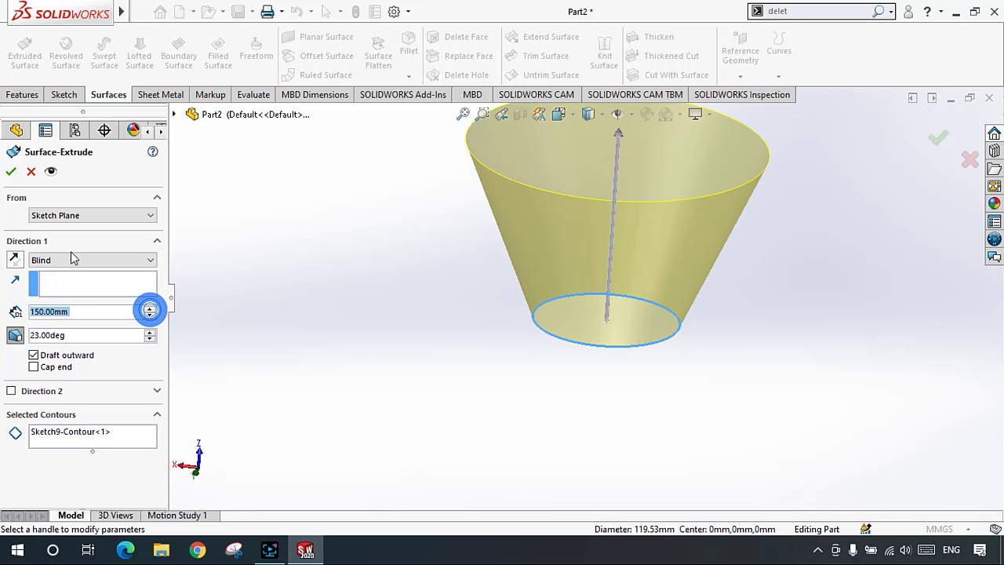
key("Return")
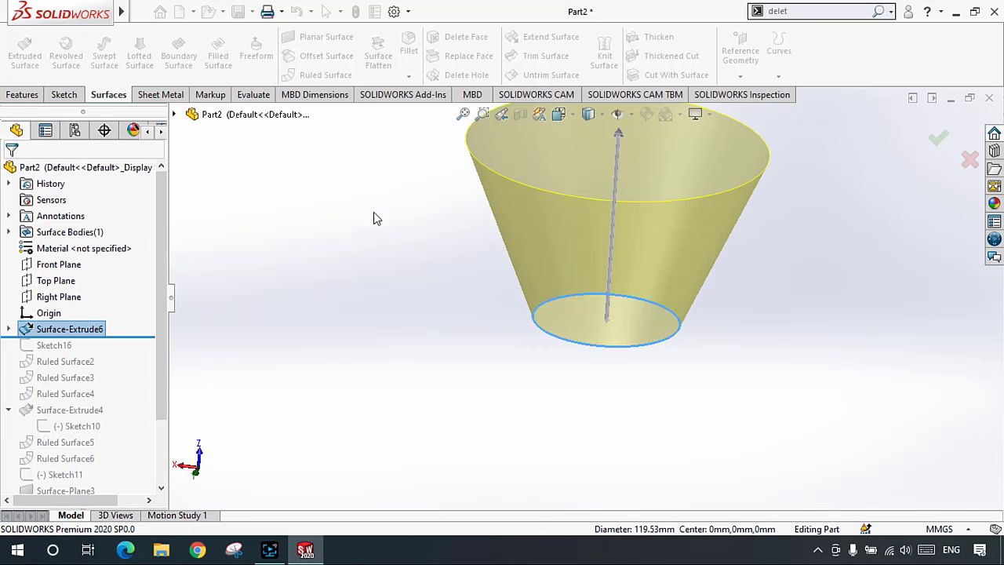
Step: Roll the feature history forward to include Sketch16 and dismiss the rebuild warning
scroll(653, 247, "up", 5)
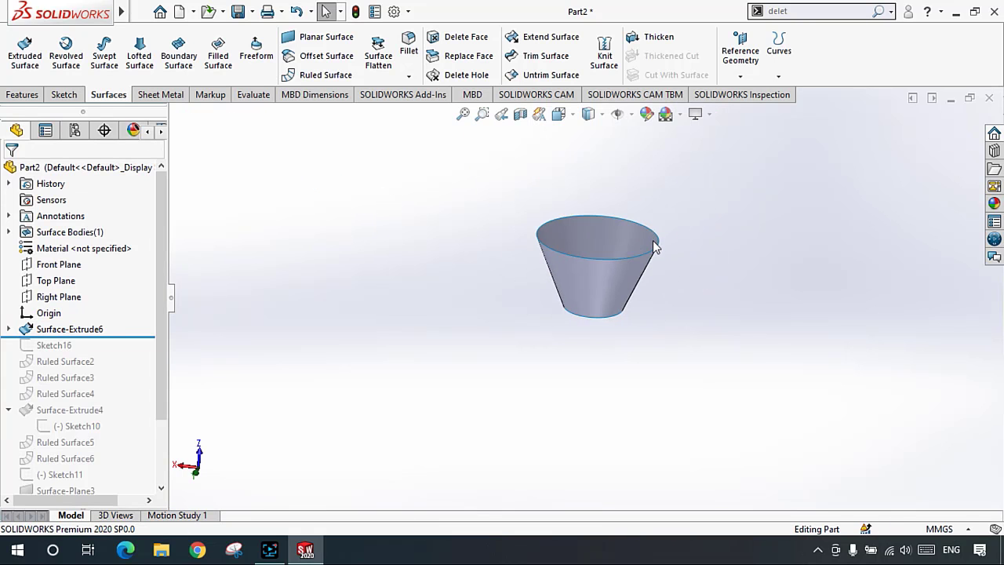
scroll(654, 246, "down", 4)
middle_click_drag(497, 332, 462, 233)
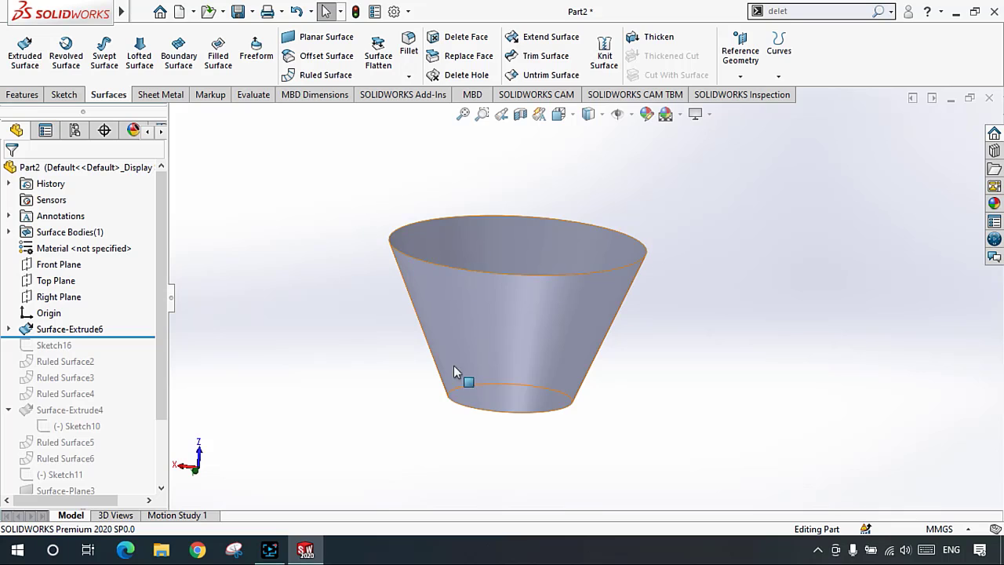
left_click(531, 395)
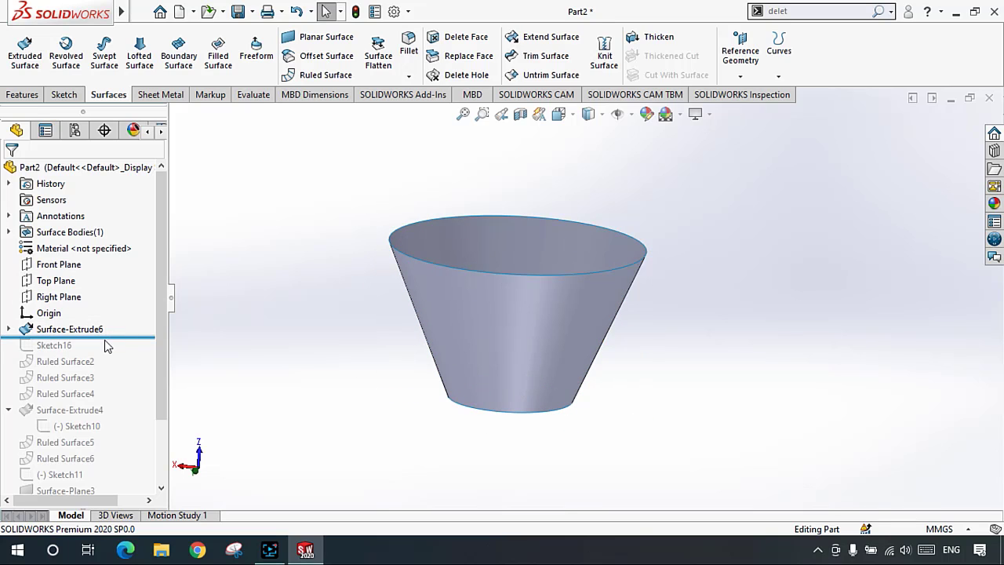
right_click(52, 352)
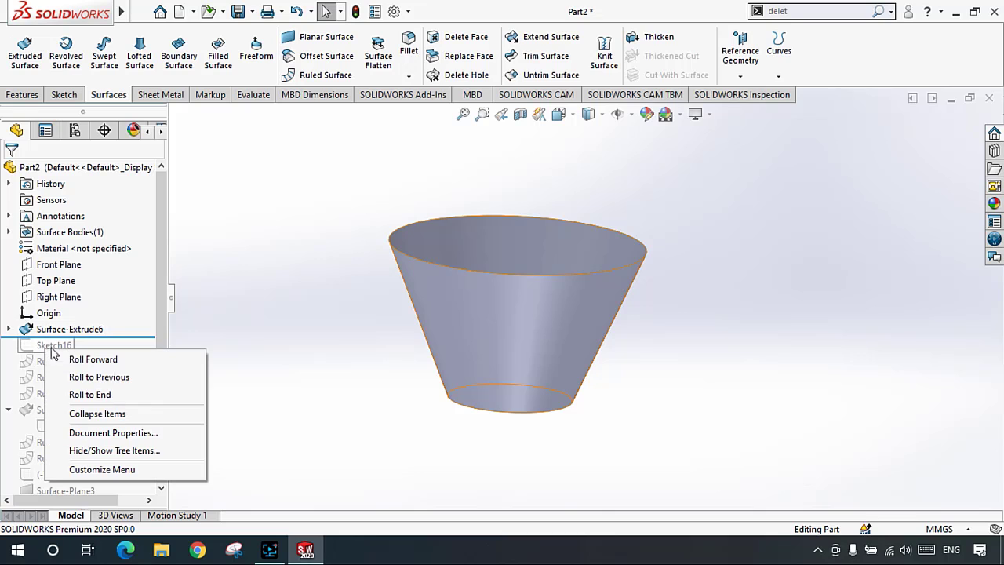
left_click(88, 363)
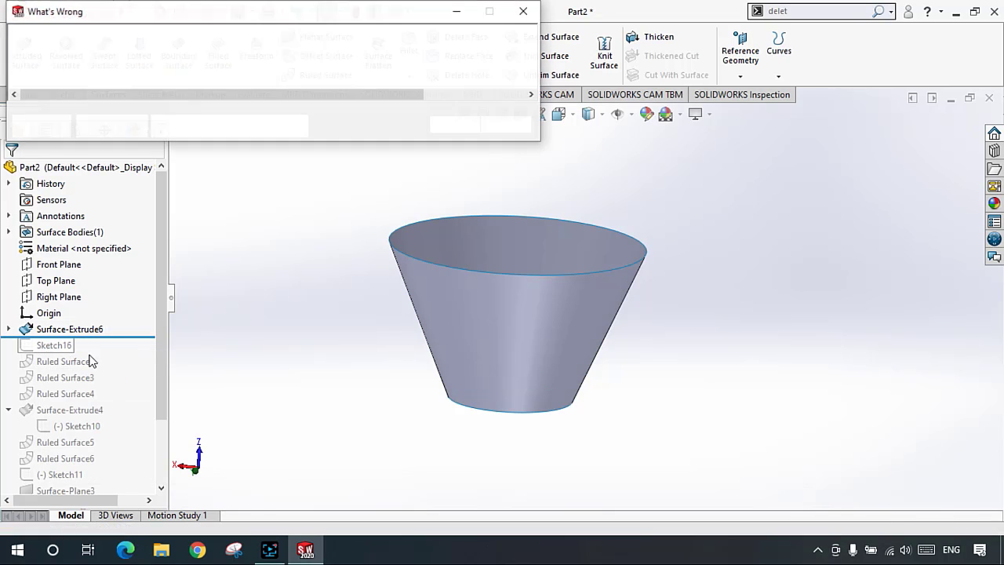
left_click(439, 122)
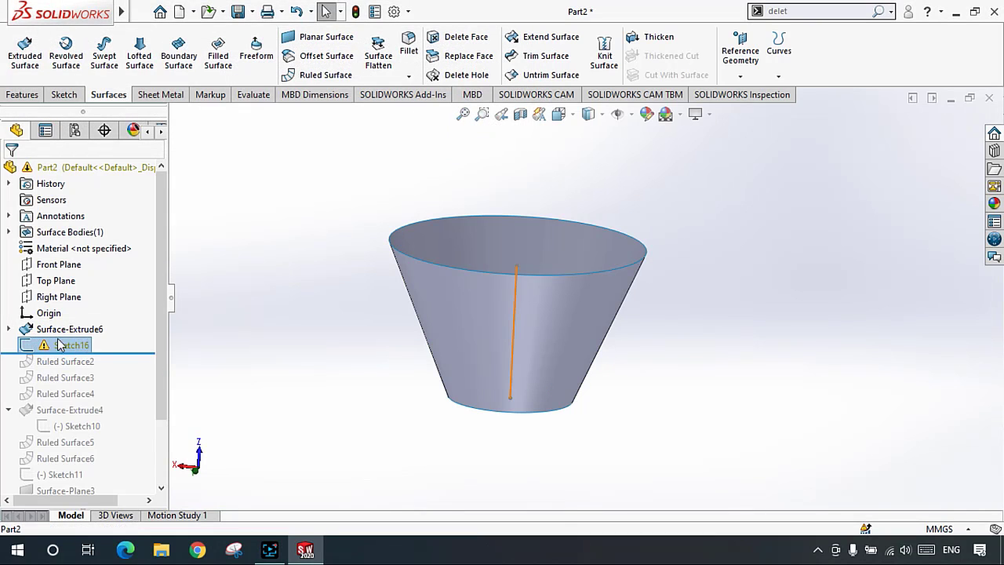
Step: Edit Sketch16, remove the dangling relation at the line's upper endpoint, and exit the sketch
left_click(43, 347)
left_click(70, 300)
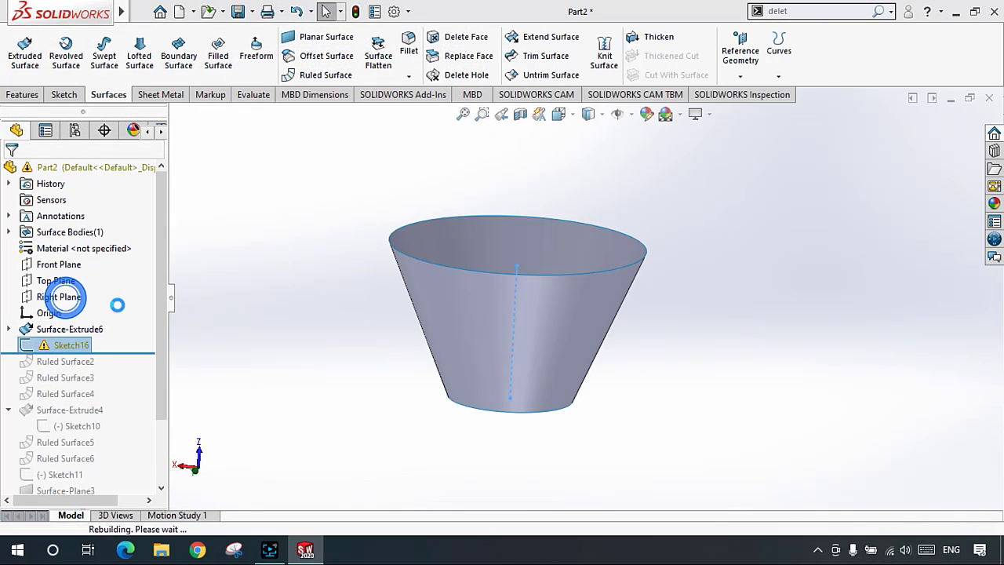
left_click(516, 257)
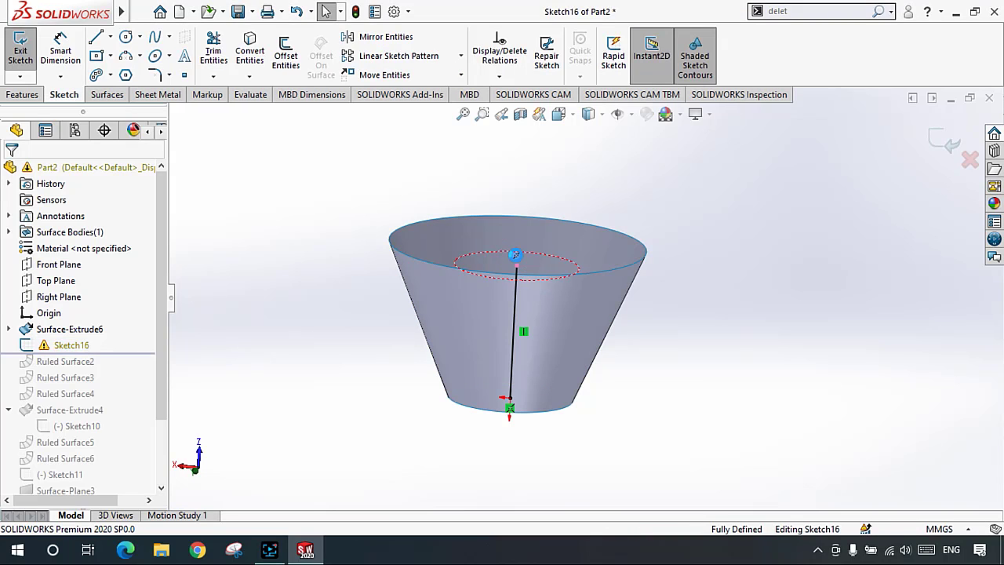
left_click(945, 140)
left_click(692, 309)
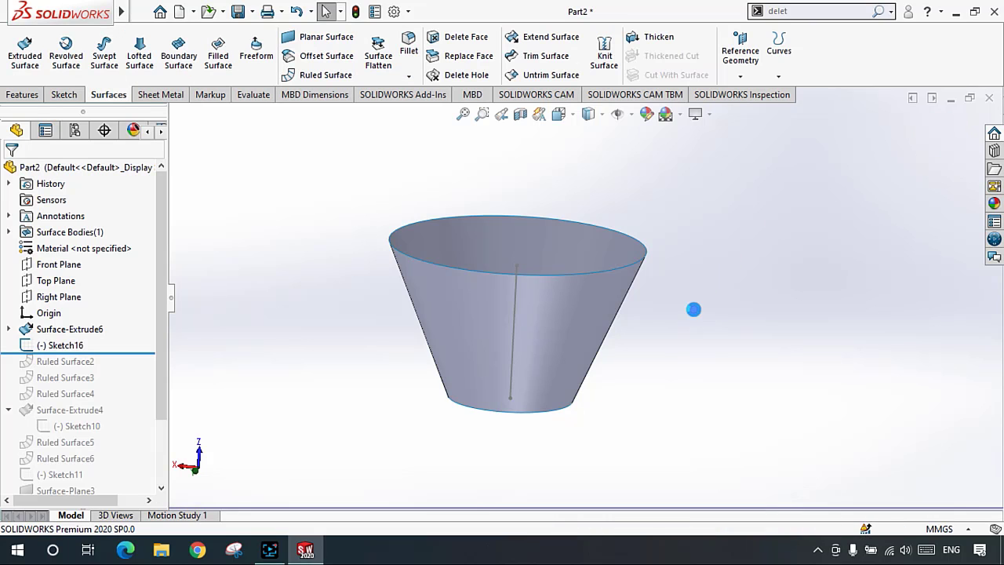
key("f")
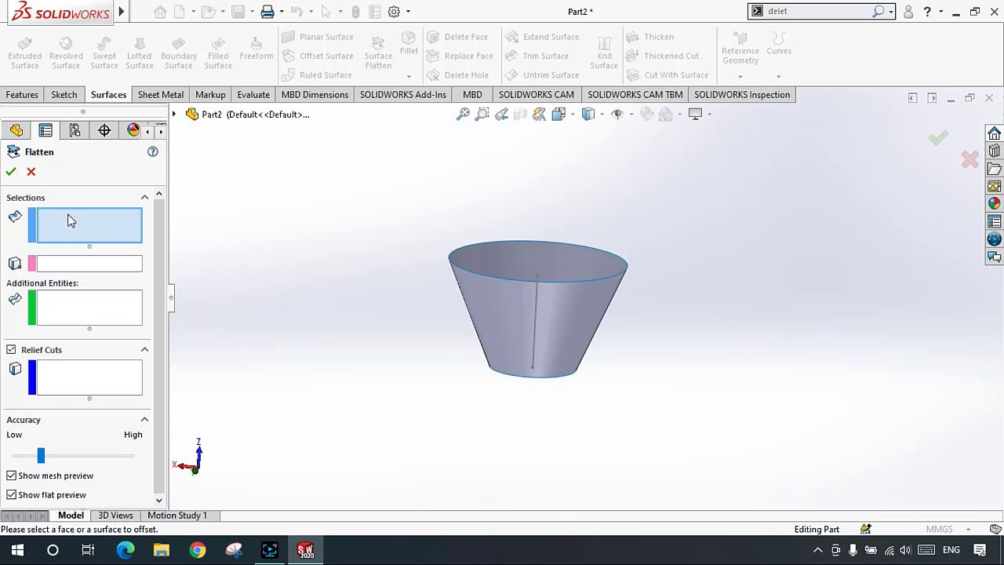
left_click(497, 314)
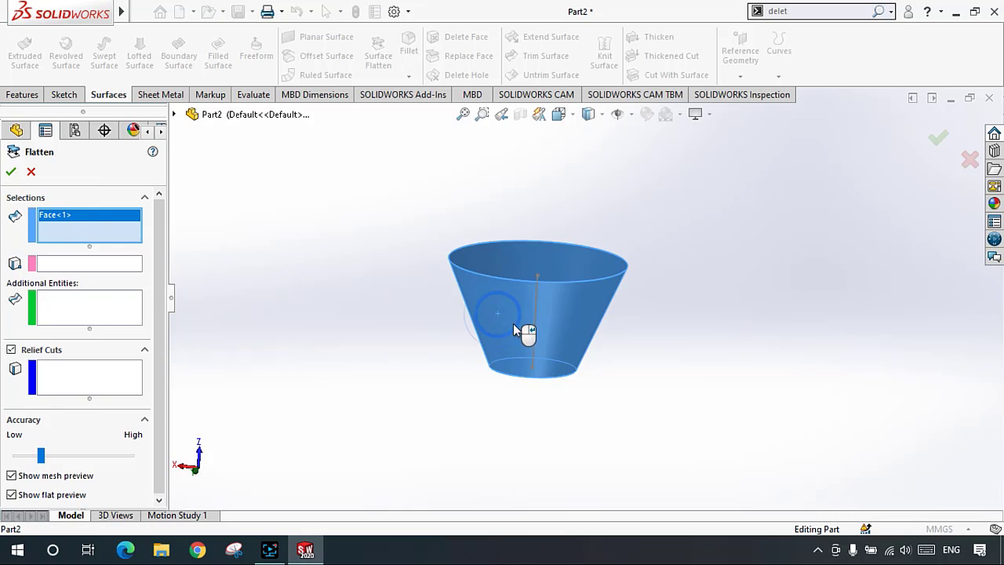
left_click(31, 172)
Step: Try to split the conical face with a projection Split Line using Sketch16, and close the command
left_click(772, 74)
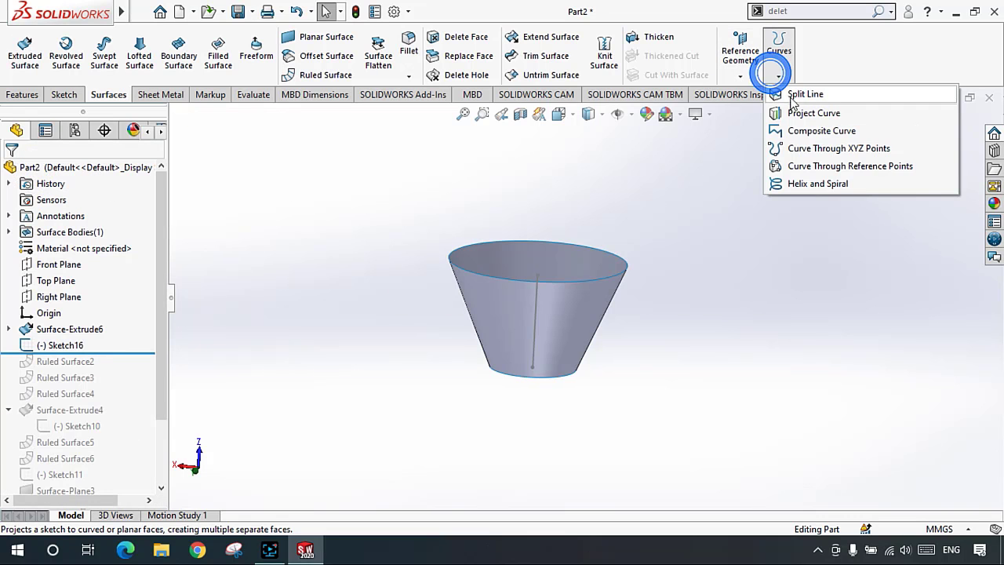
left_click(794, 96)
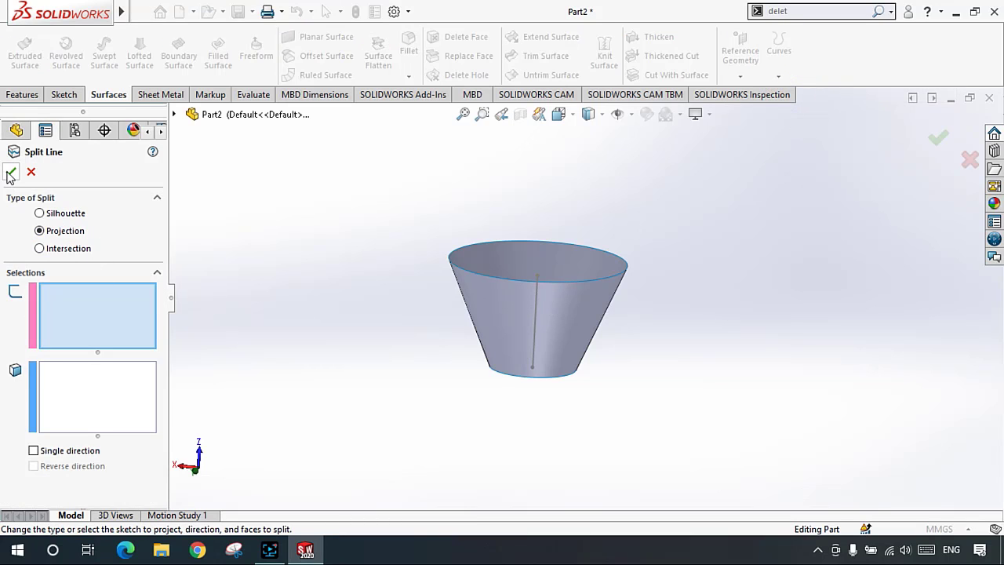
left_click(534, 316)
left_click(484, 292)
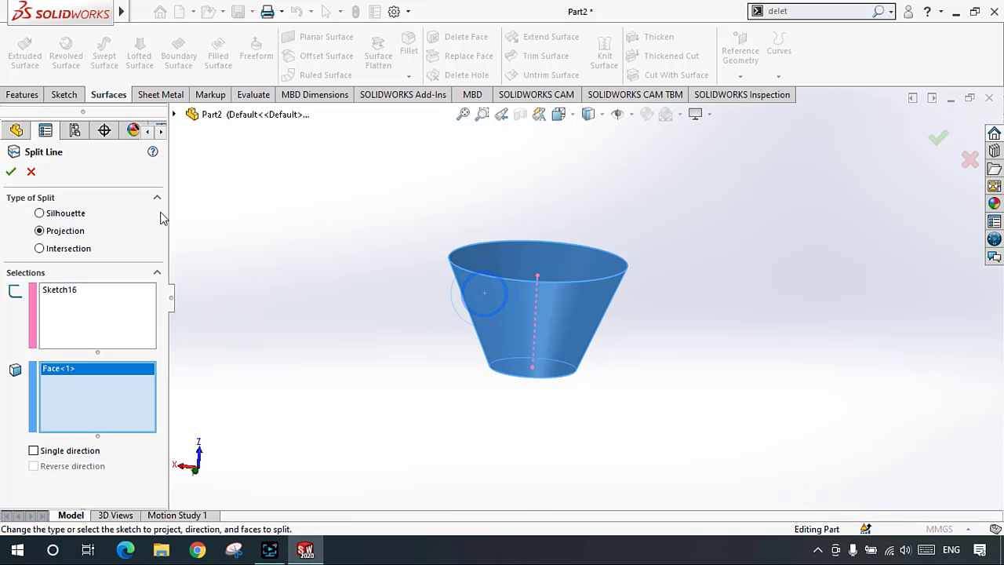
left_click(10, 171)
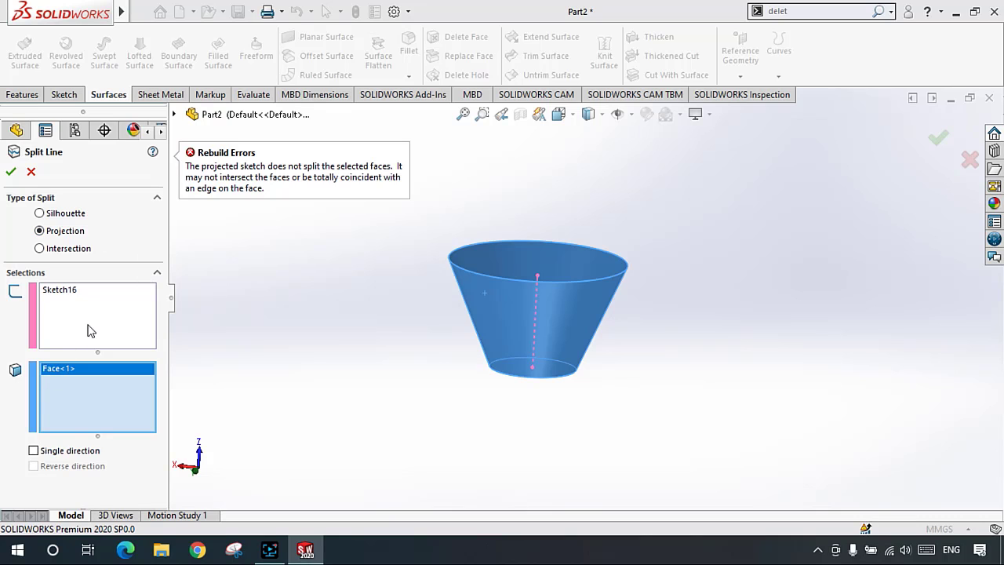
left_click(32, 171)
Step: Edit Sketch16, extend the line's free endpoint onto the cone's wide edge, and exit the sketch
left_click(56, 344)
right_click(50, 345)
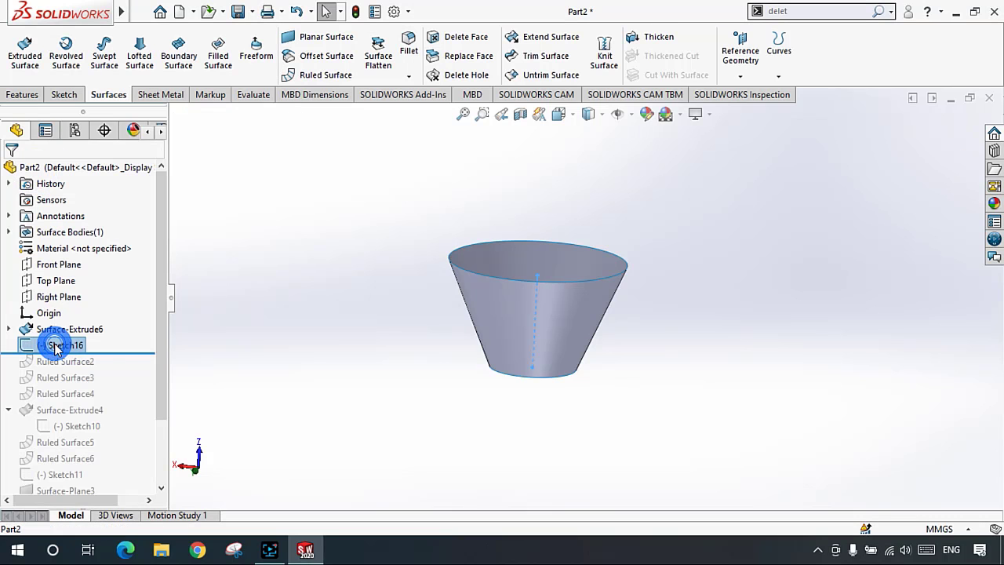
left_click(68, 177)
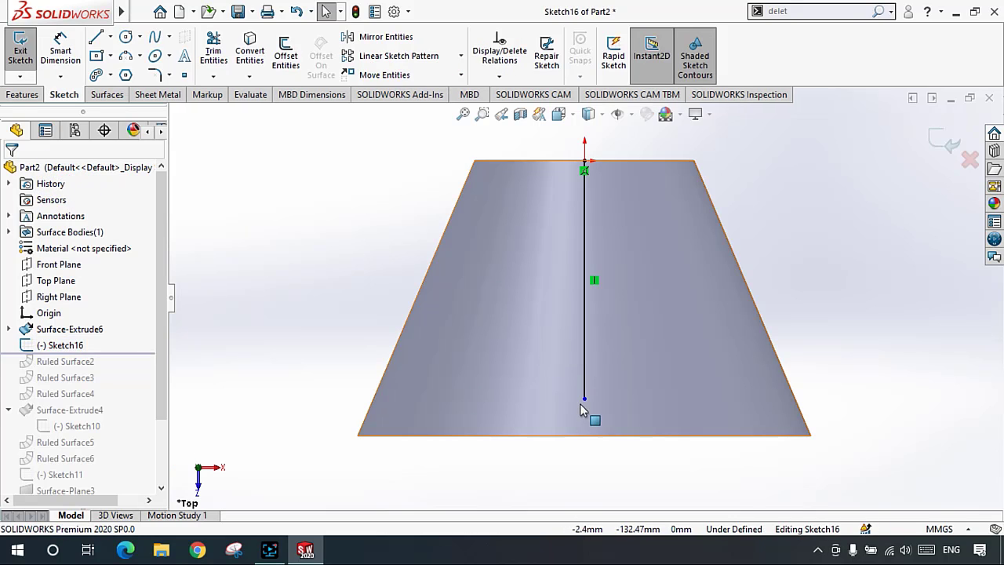
left_click_drag(590, 437, 587, 436)
left_click(16, 130)
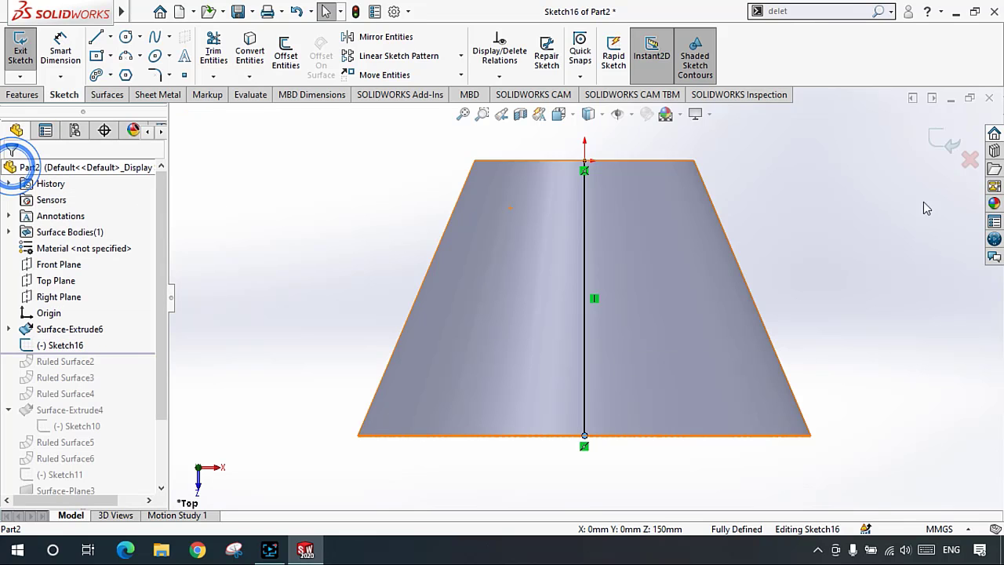
left_click(955, 143)
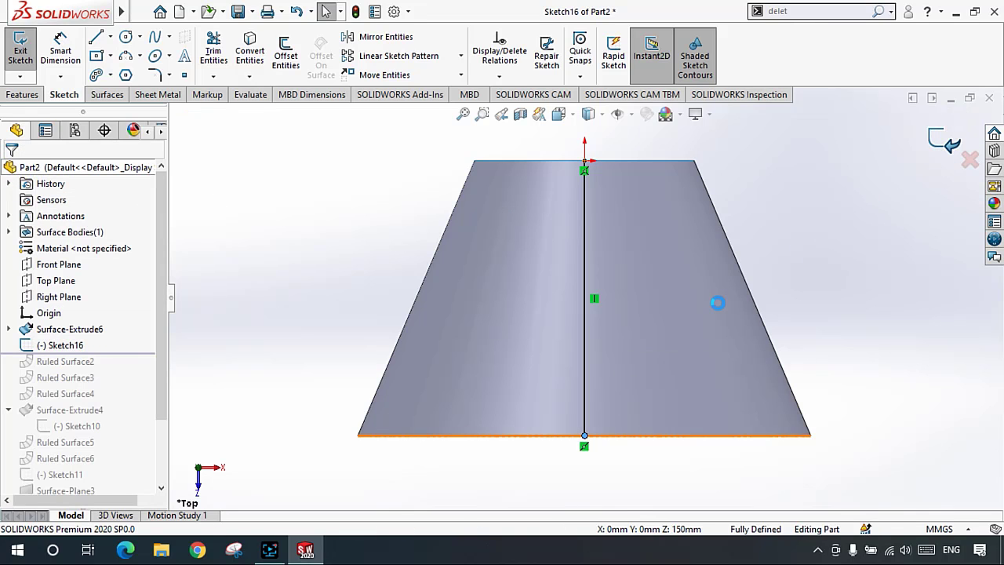
scroll(699, 331, "up", 4)
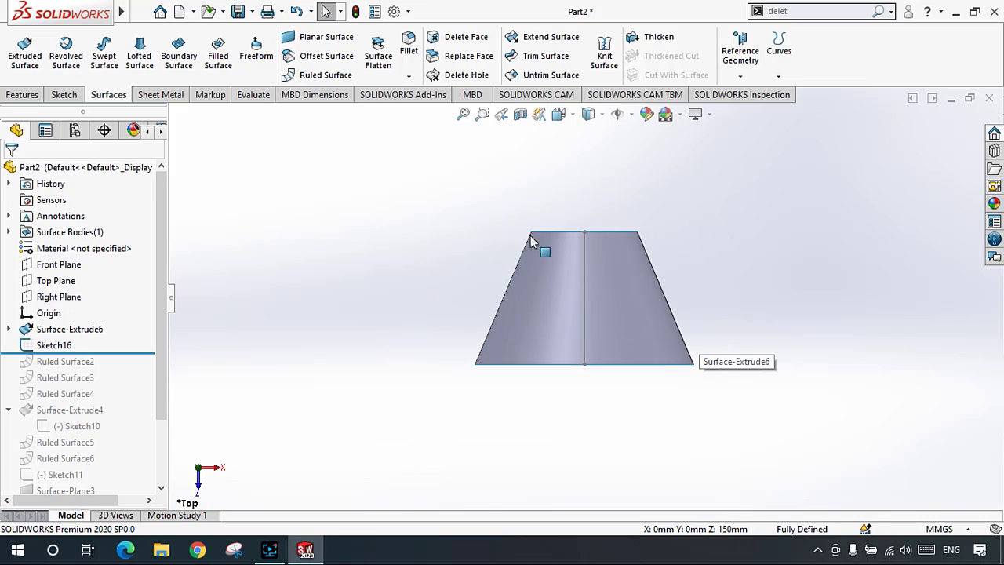
middle_click_drag(605, 365, 531, 255)
scroll(531, 256, "down", 2)
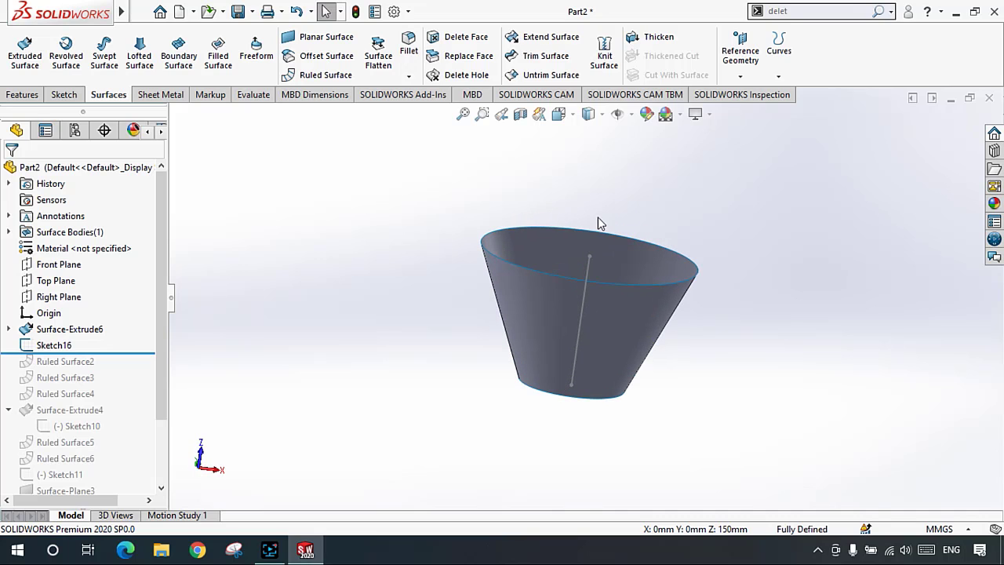
left_click(378, 49)
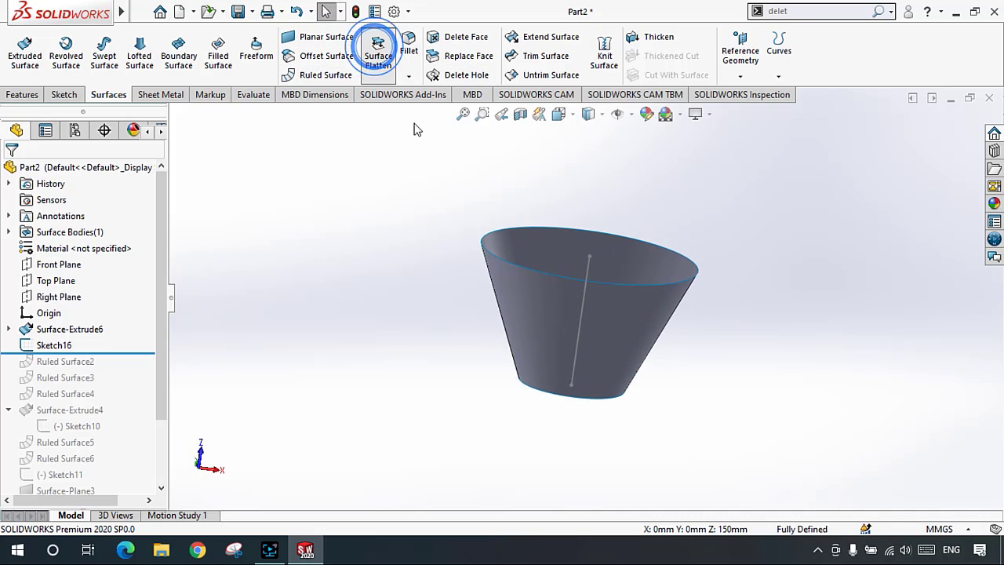
left_click(515, 313)
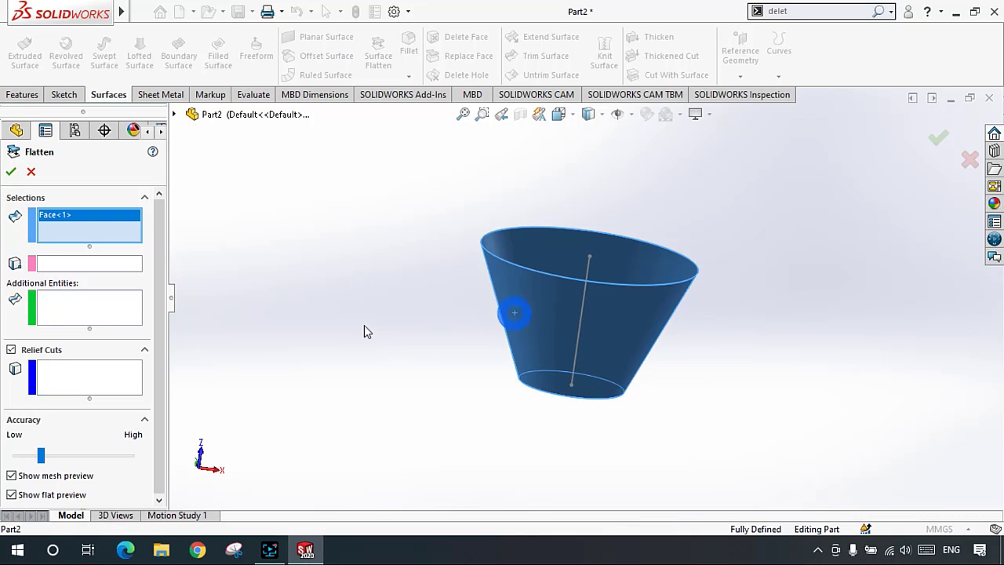
left_click(30, 172)
Step: Split the conical face with a projection Split Line using Sketch16
left_click(779, 50)
left_click(794, 95)
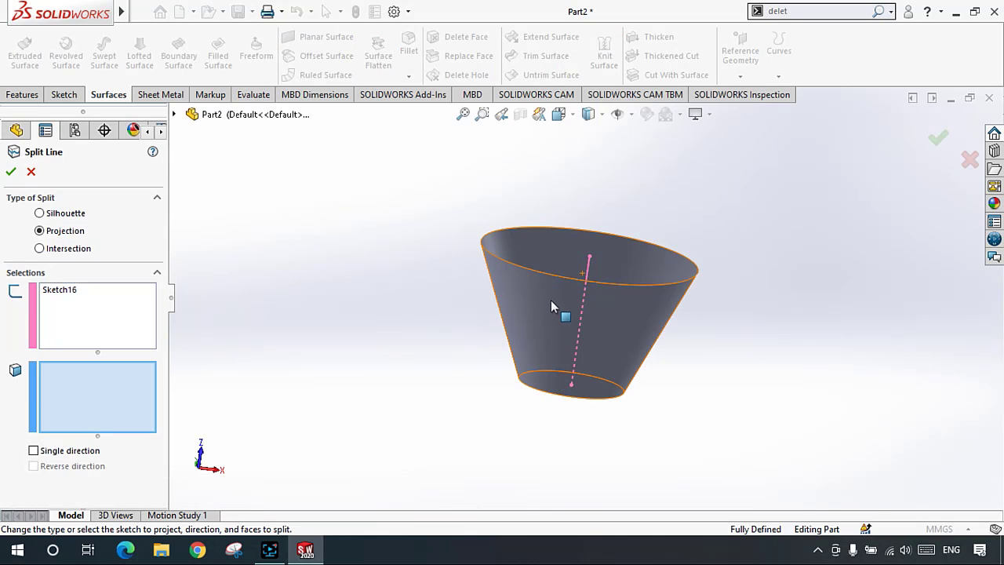
left_click(530, 291)
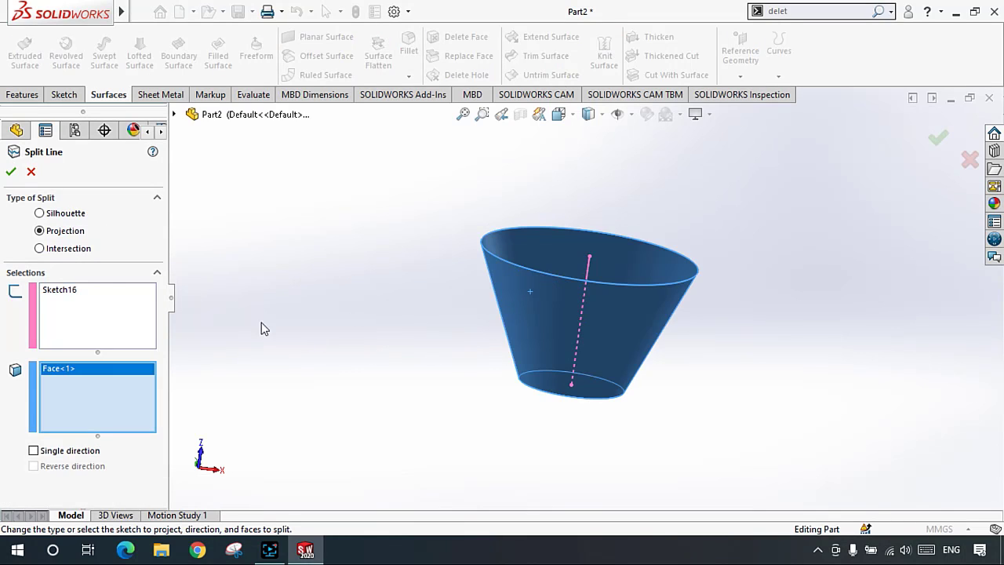
left_click(14, 169)
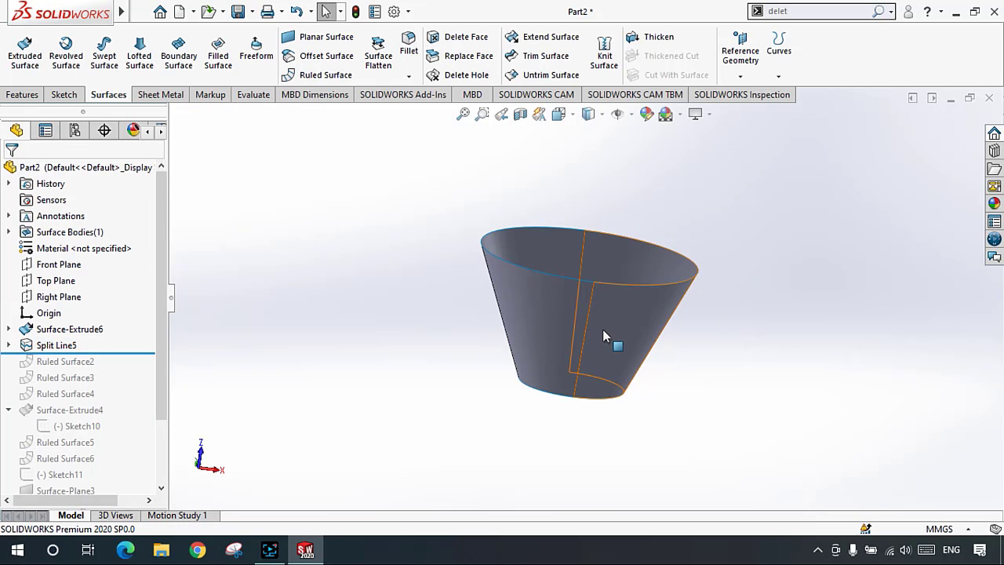
key("ctrl+1")
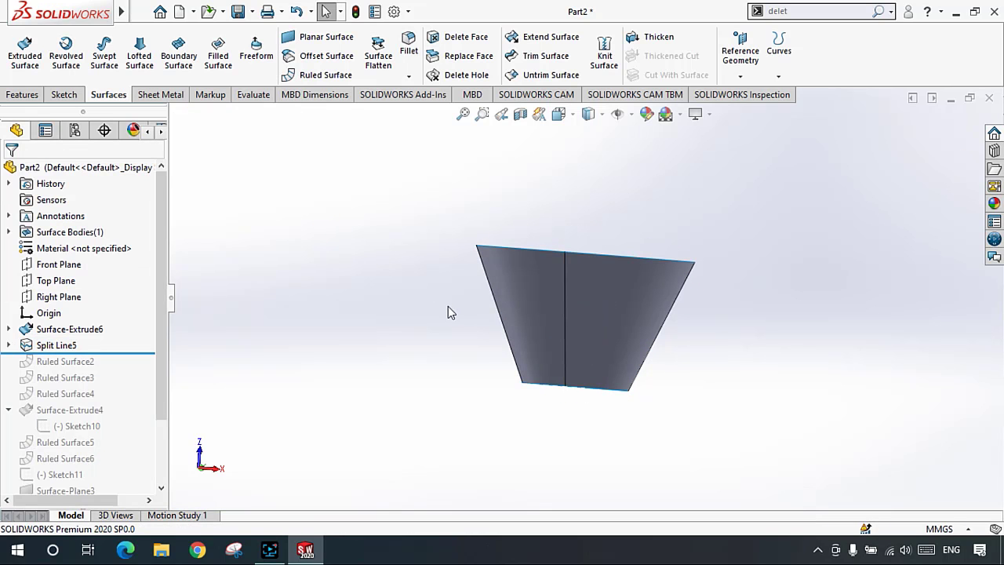
middle_click_drag(447, 312, 561, 309)
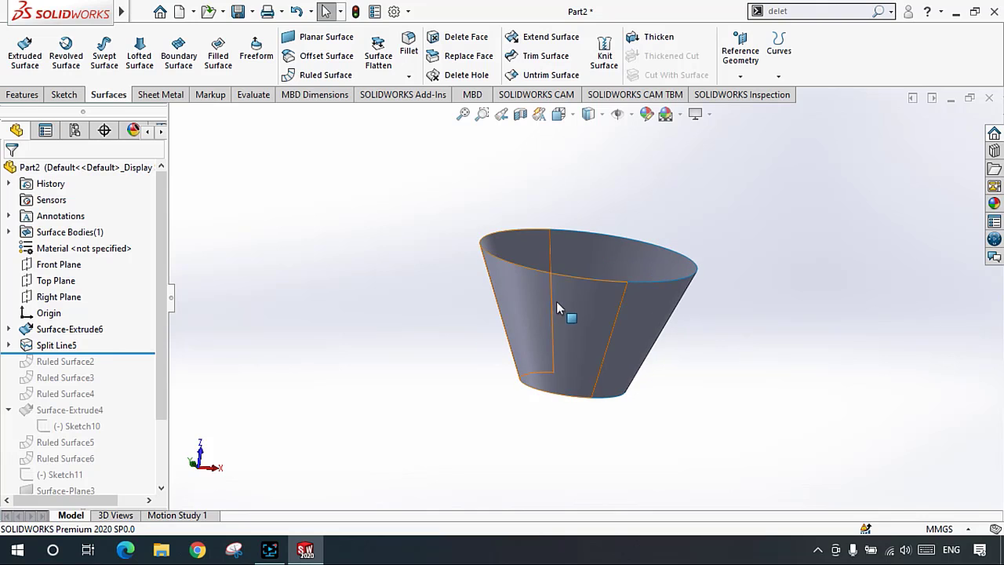
Step: Start a Surface Flatten of both conical faces, fixed at the front split edge's vertex on the narrow rim
left_click(377, 61)
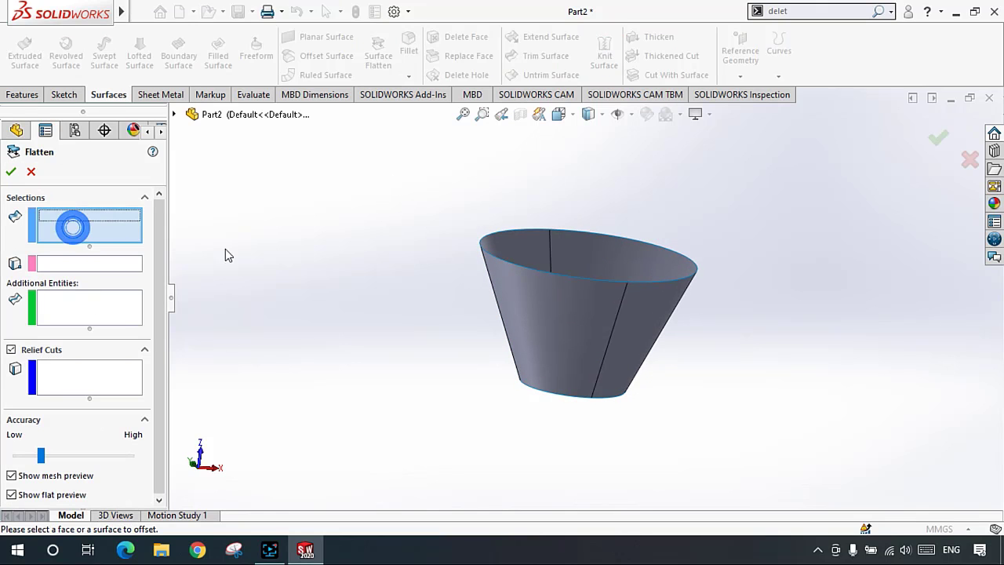
mouse_move(515, 314)
middle_mouse_down()
mouse_move(455, 293)
mouse_move(531, 316)
middle_mouse_up()
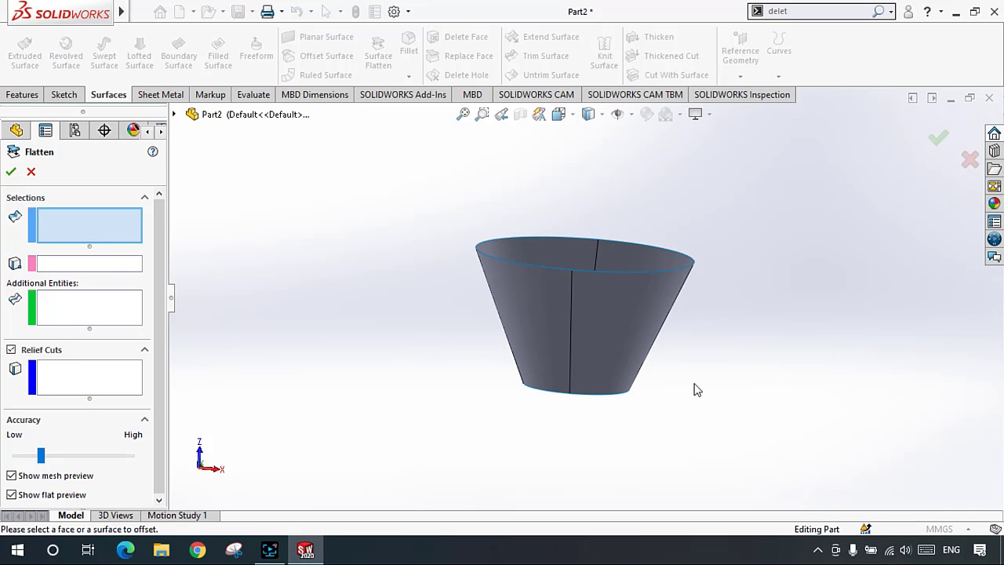
left_click(618, 329)
left_click(515, 314)
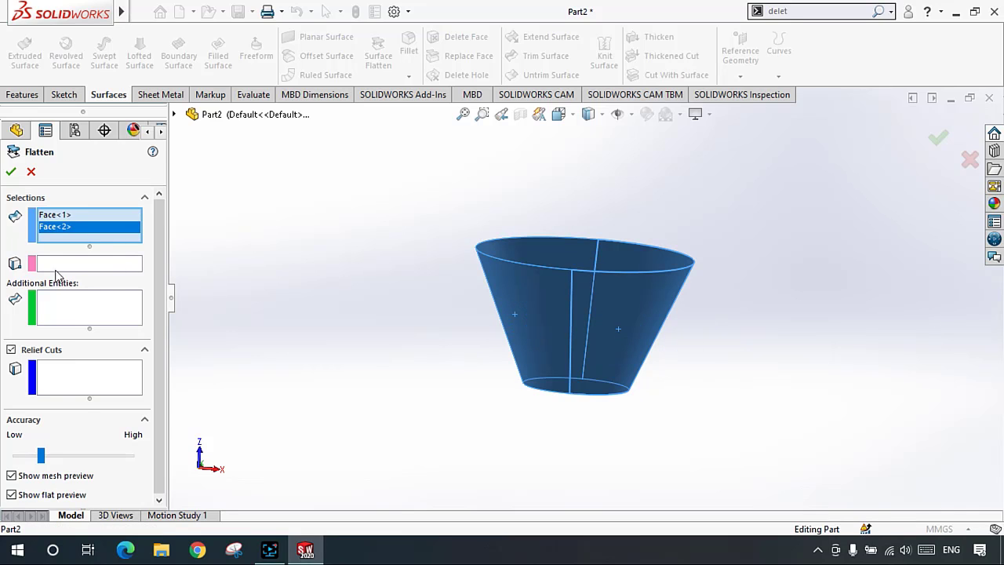
left_click(79, 264)
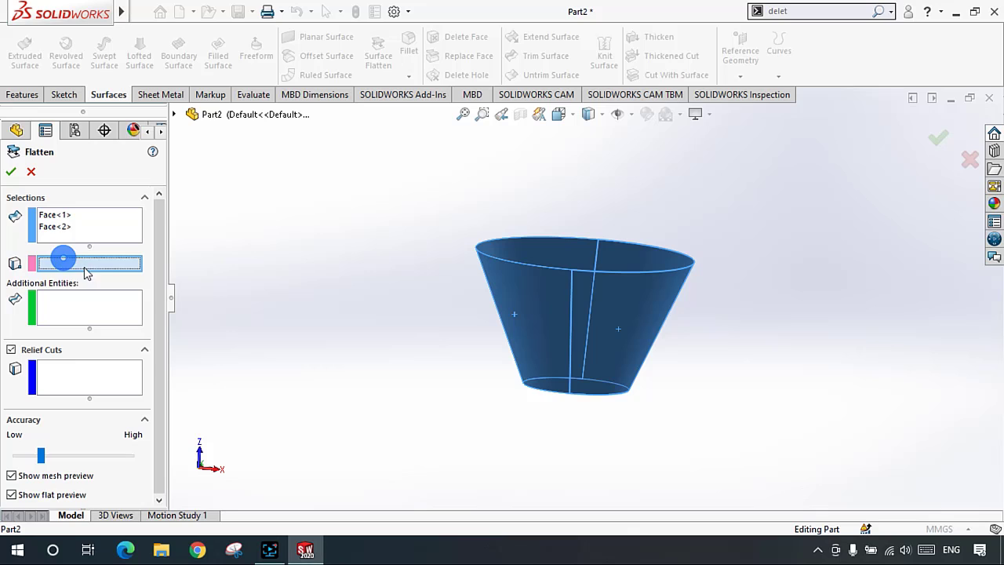
left_click(568, 394)
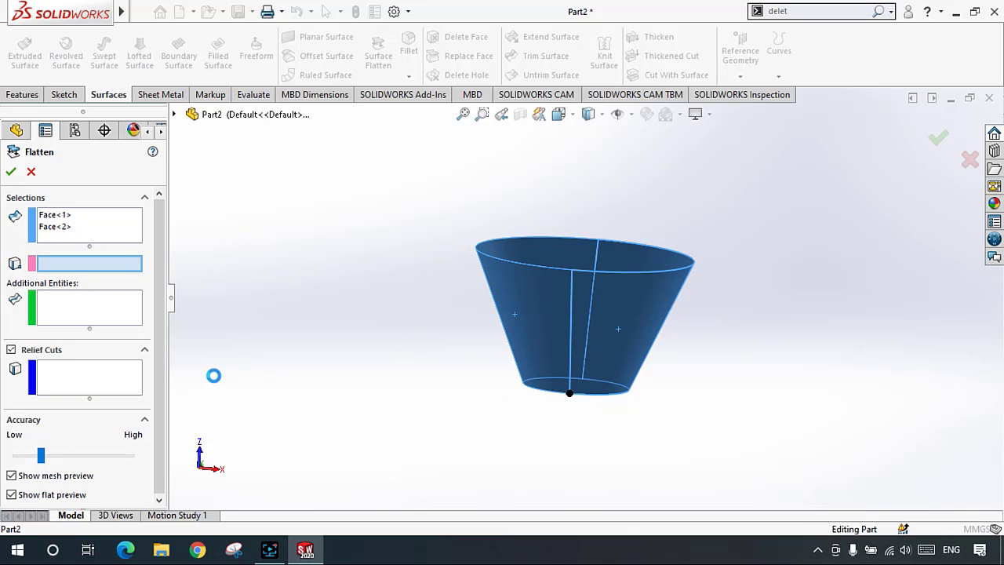
Step: Try the front split edge as the flatten's relief cut and remove it from the selection
left_click(74, 371)
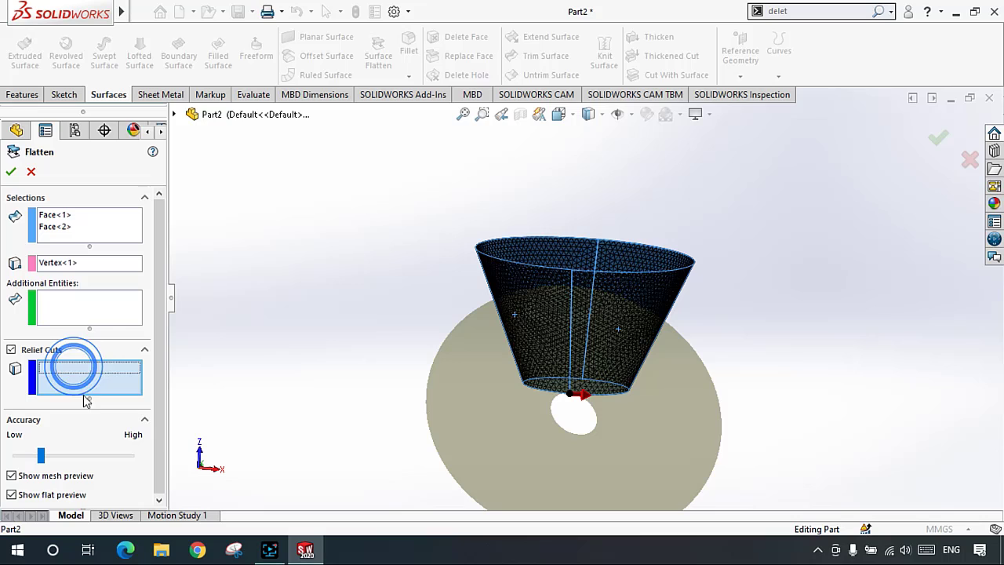
left_click(570, 317)
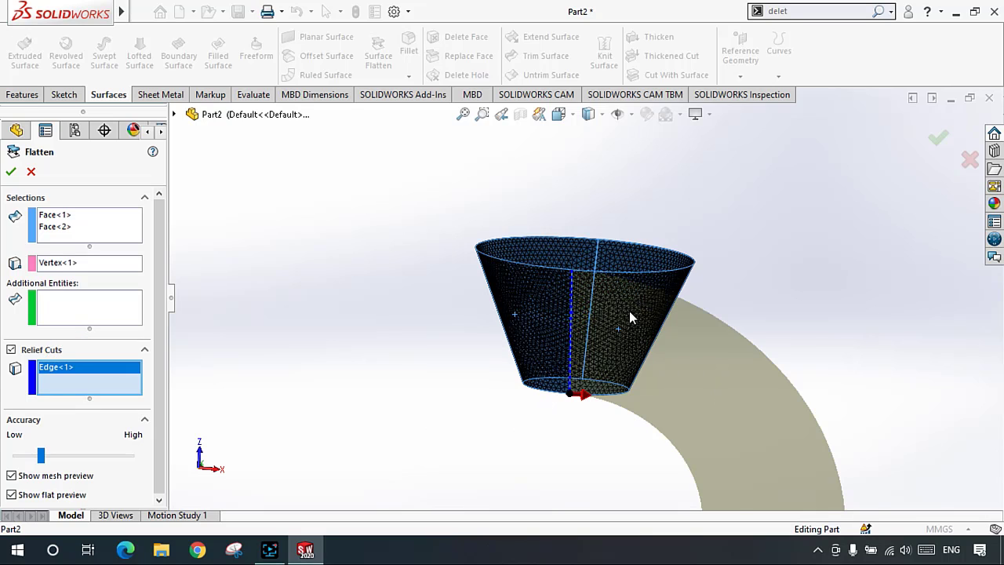
scroll(629, 311, "up", 3)
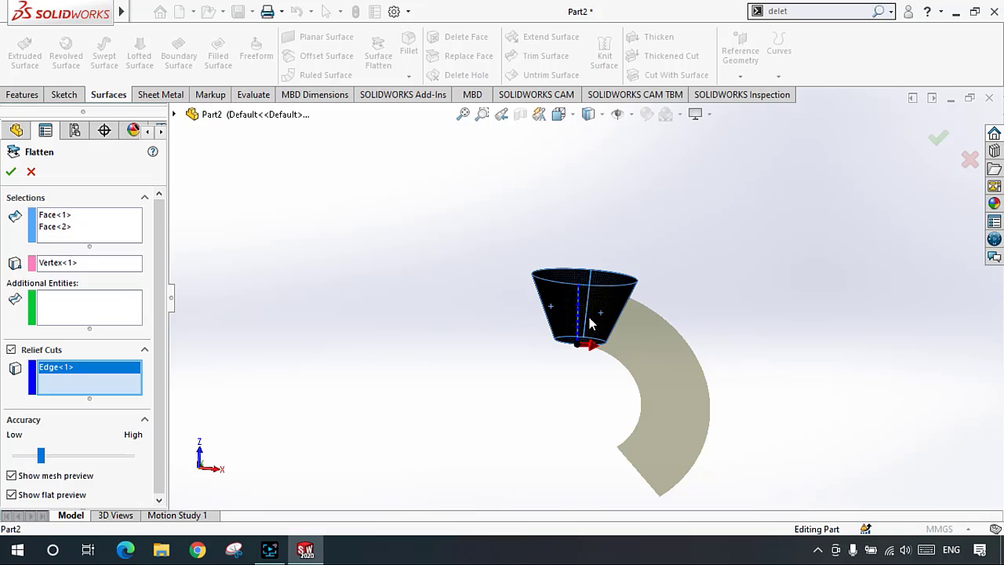
right_click(72, 376)
left_click(96, 380)
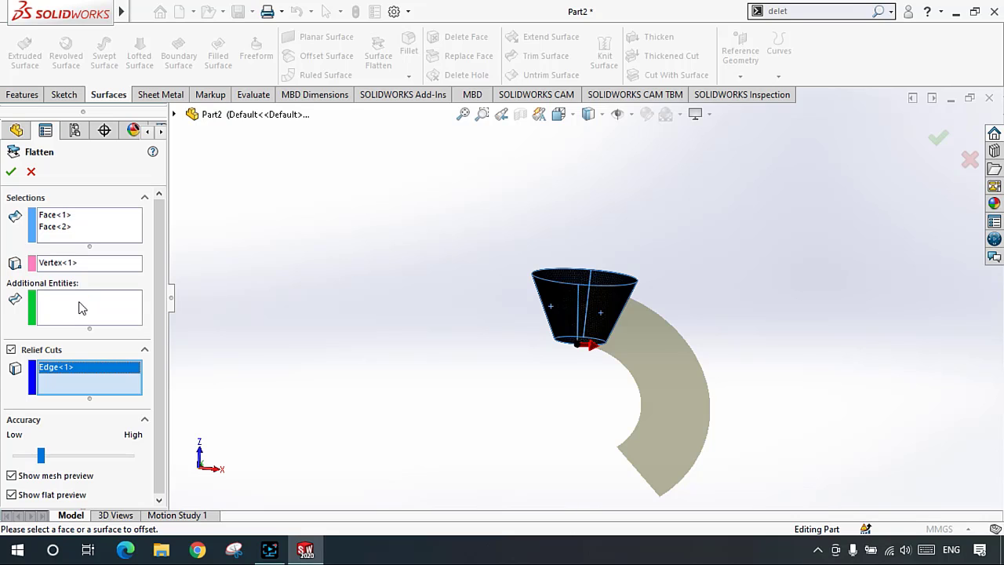
Step: Add the front split edge as an additional entity, use the rear split edge as the relief cut, and accept the flatten
left_click(82, 308)
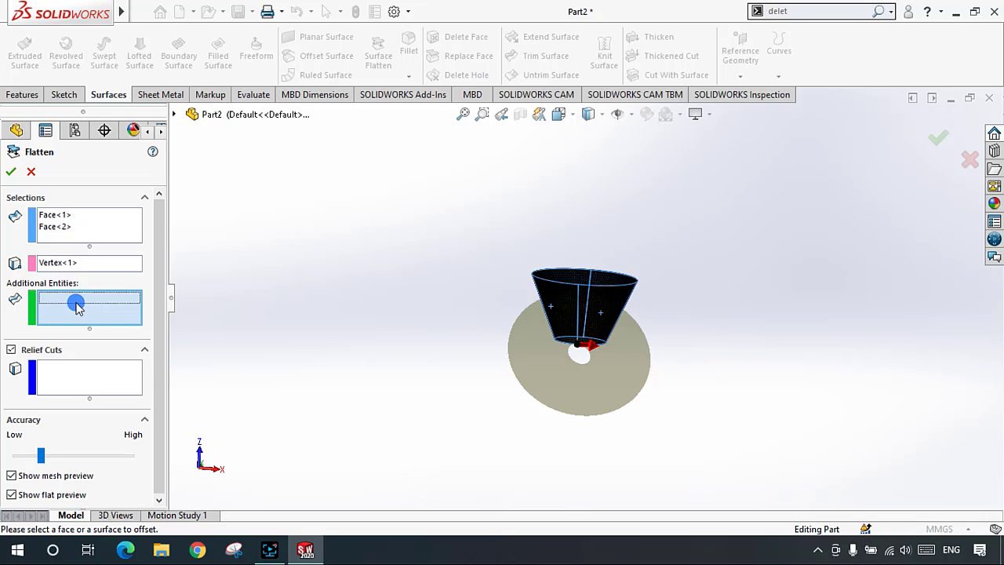
left_click(581, 320)
left_click(90, 374)
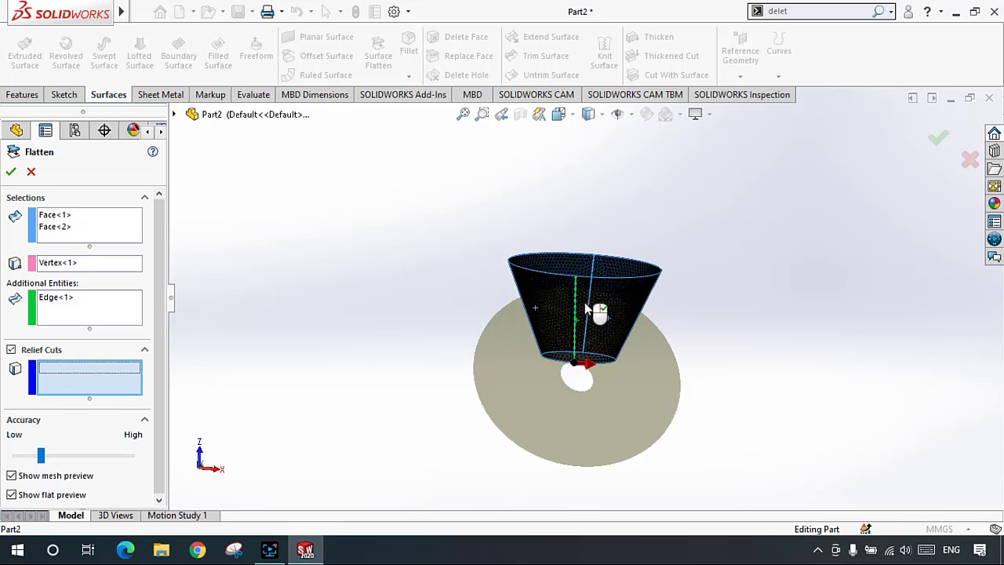
scroll(584, 302, "down", 2)
middle_click_drag(574, 313, 657, 309)
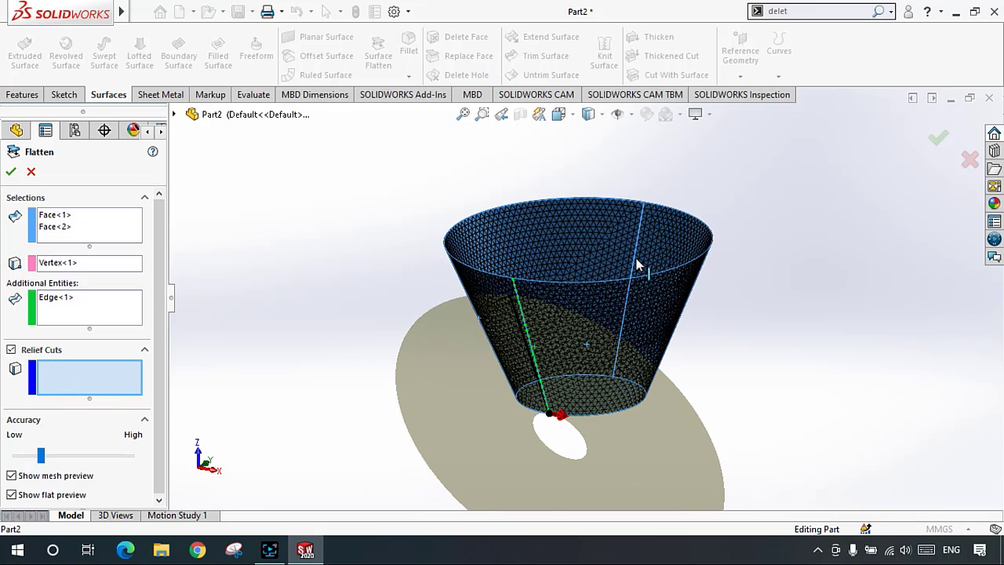
left_click(636, 261)
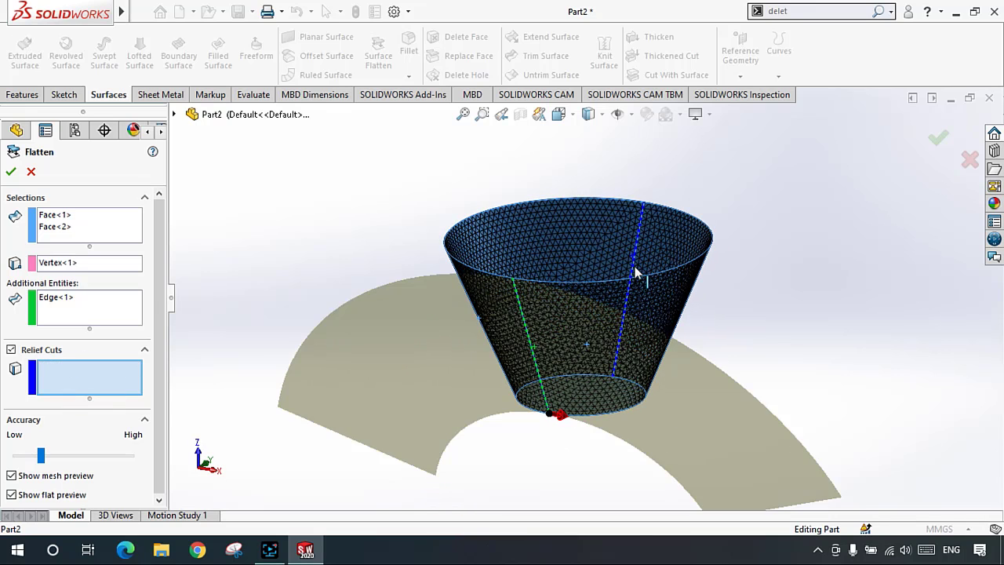
scroll(636, 272, "up", 5)
middle_click_drag(636, 303, 604, 312)
scroll(586, 312, "down", 2)
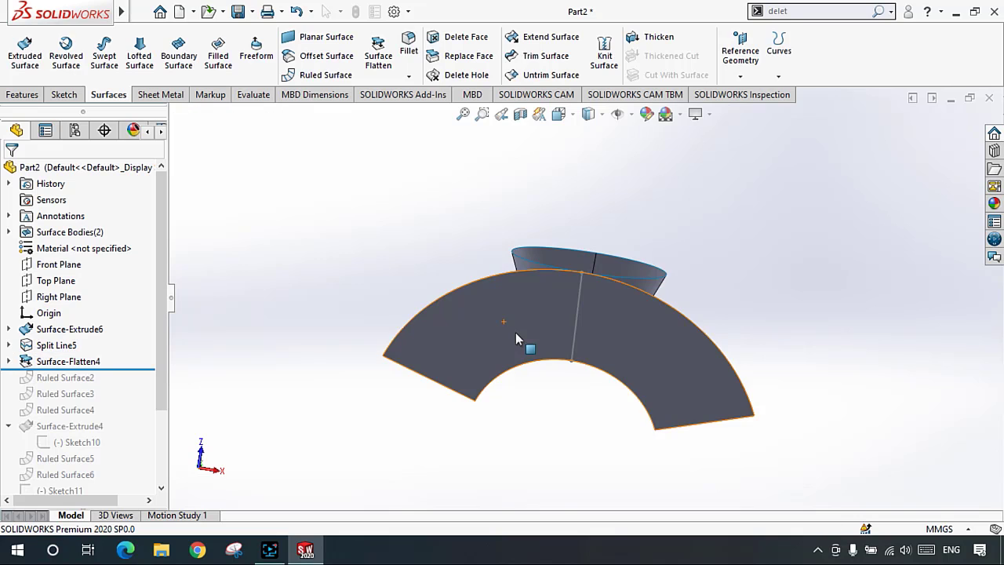
Step: Show the deformation plot on the flattened surface to examine its stretch and compression, and turn the plot off
scroll(516, 332, "down", 1)
middle_click_drag(583, 349, 568, 323)
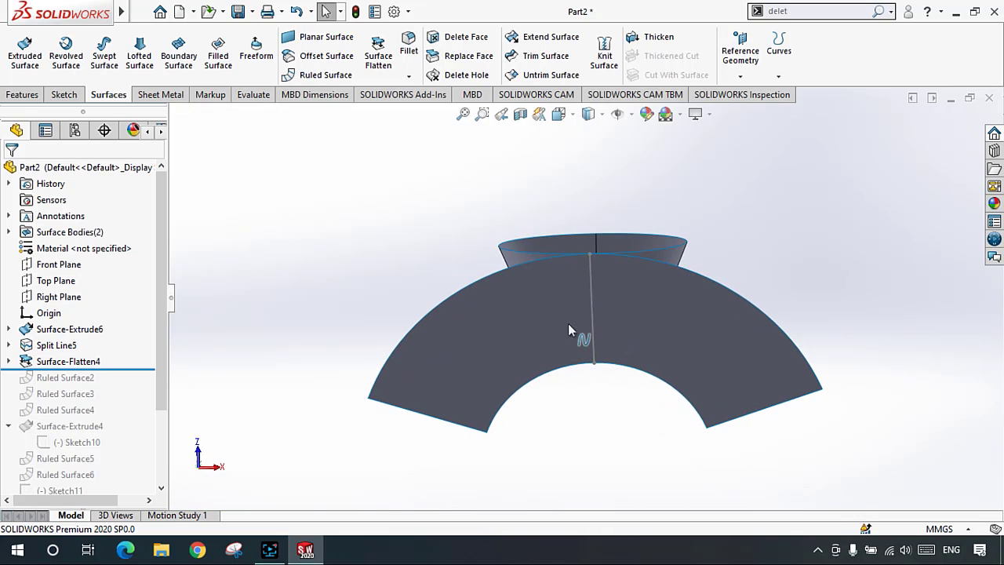
left_click(568, 323)
right_click(525, 322)
left_click(584, 246)
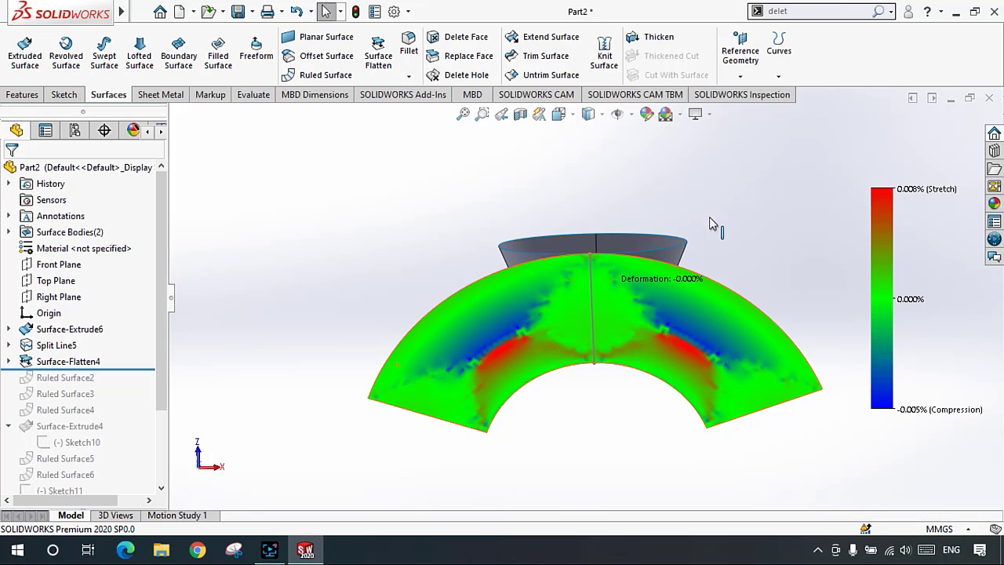
left_click(749, 194)
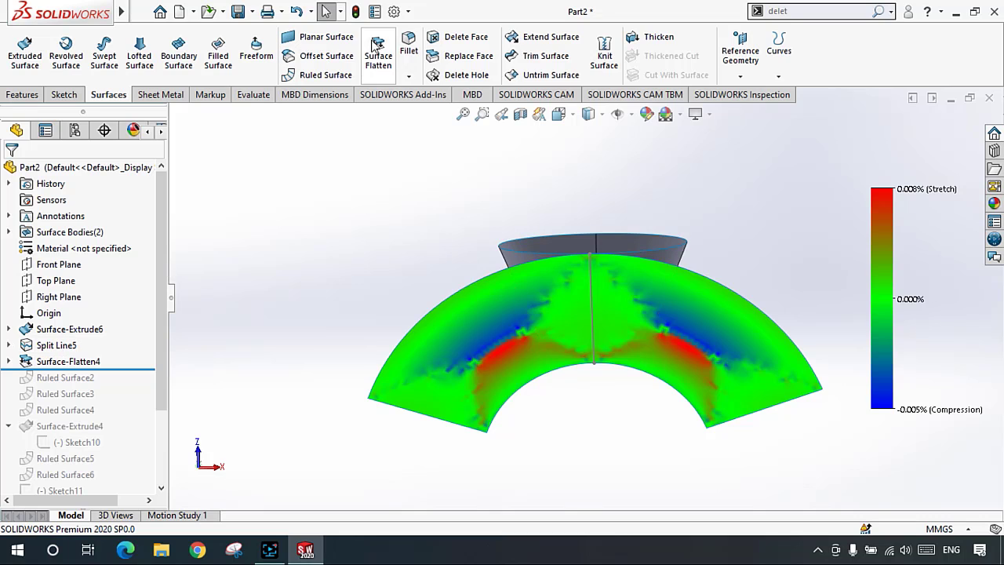
left_click(66, 364)
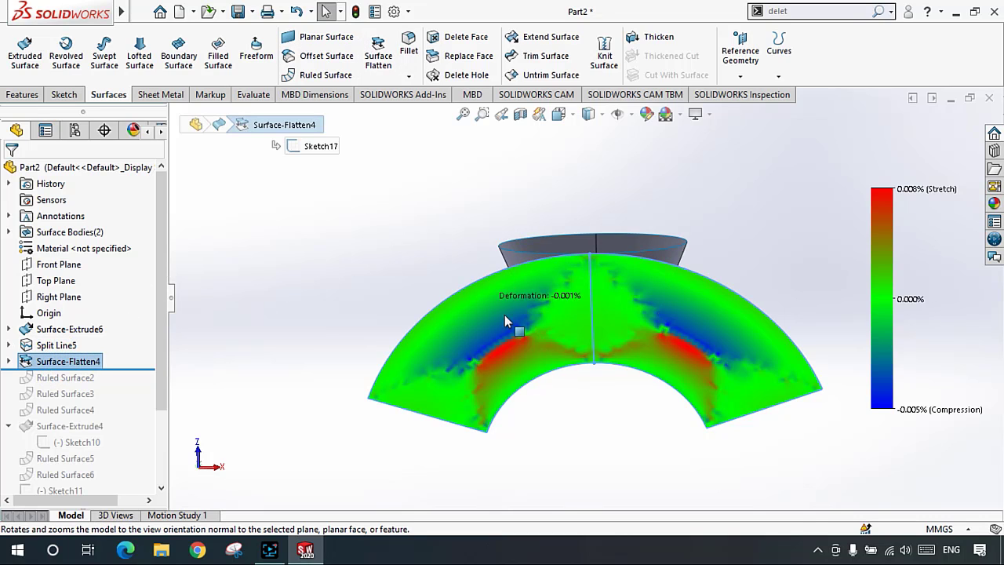
right_click(580, 259)
left_click(559, 246)
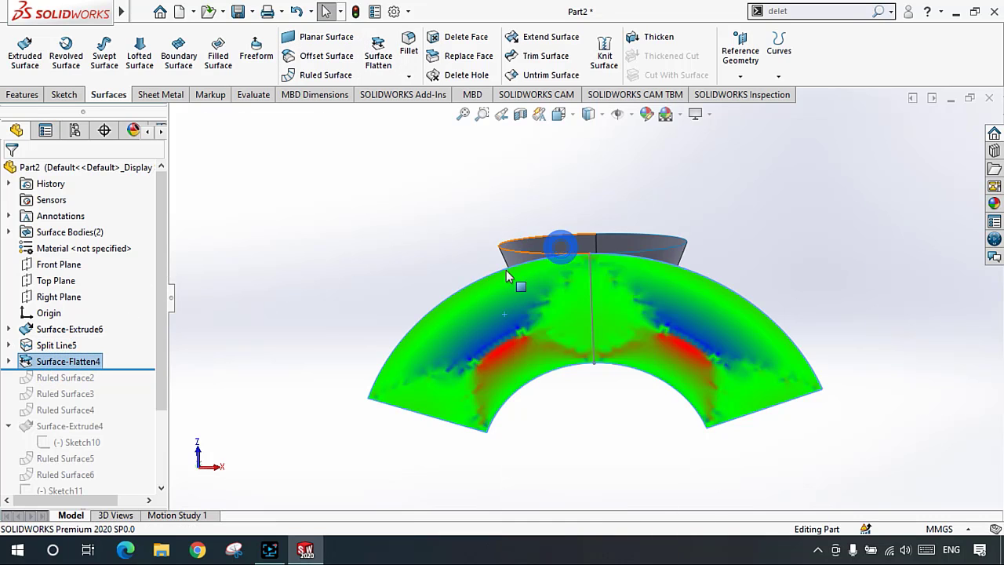
Step: Delete the Surface-Flatten4 and Split Line5 features
left_click(65, 363)
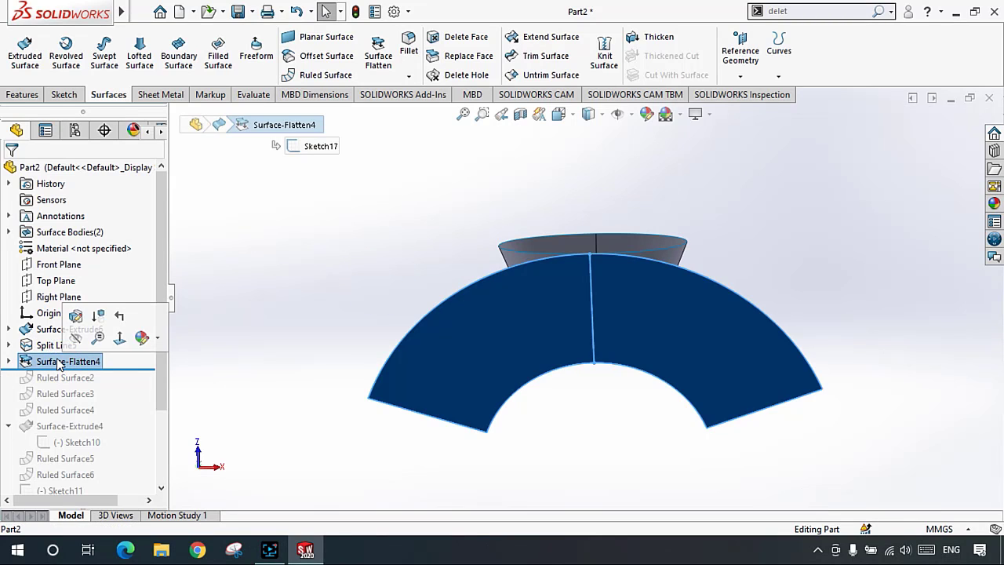
key("Delete")
key("Return")
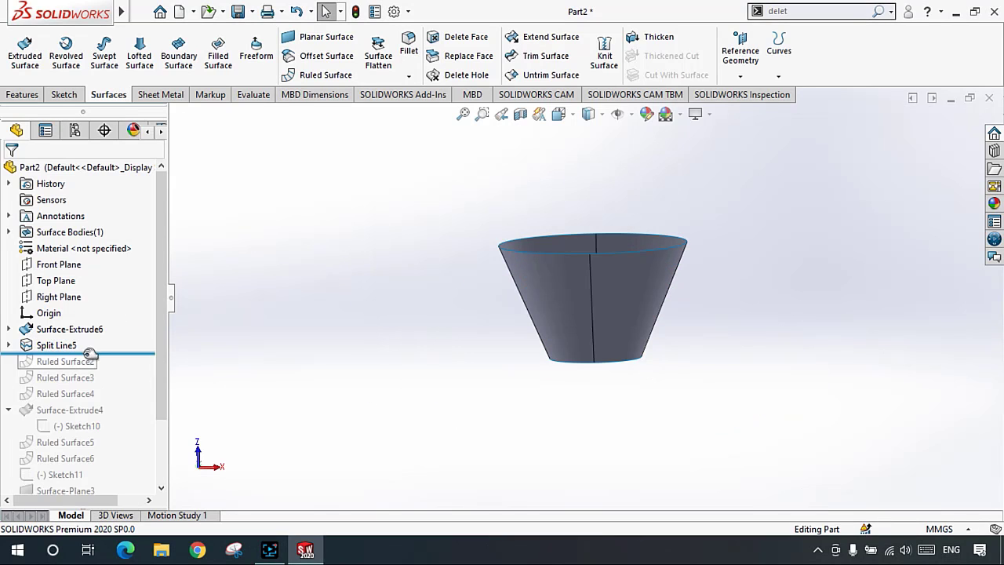
left_click(47, 347)
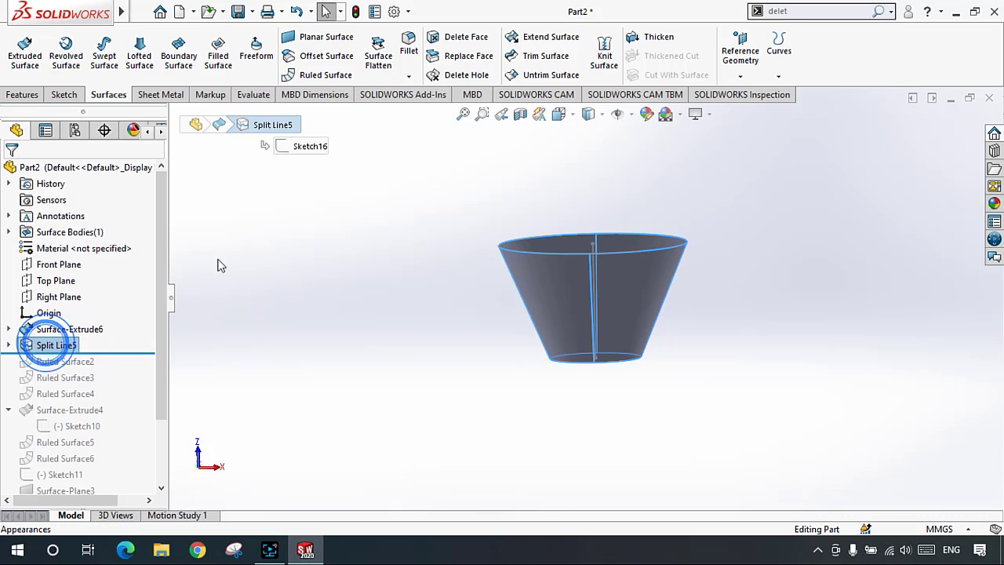
key("Delete")
key("Return")
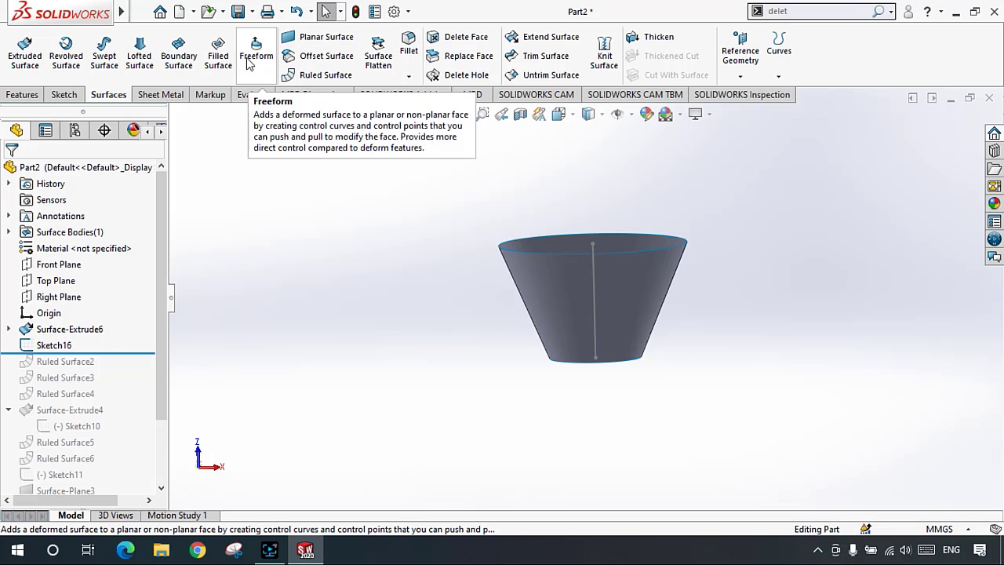
Step: Delete Sketch16, the Surface-Extrude6 feature and its leftover Sketch9
left_click(49, 347)
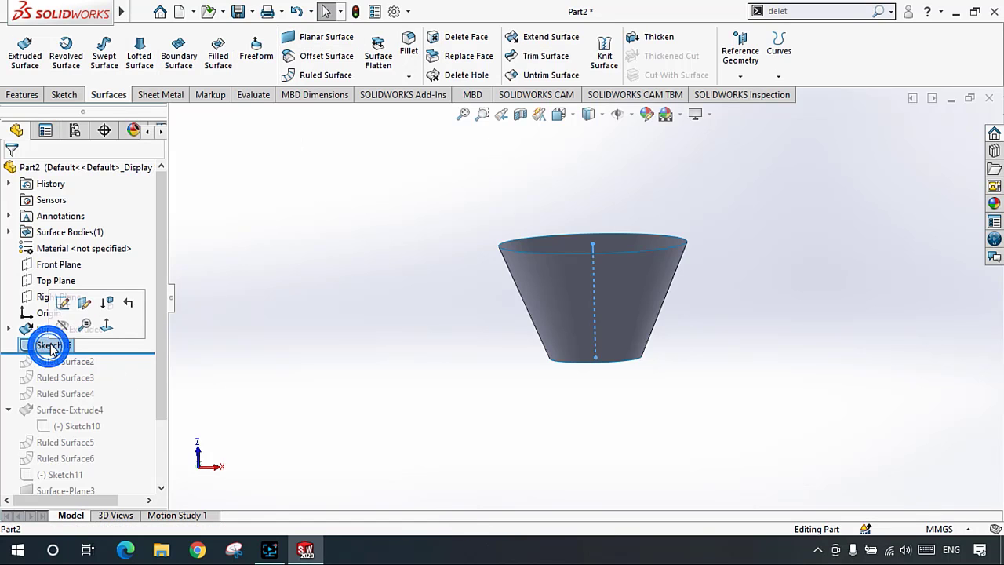
key("Delete")
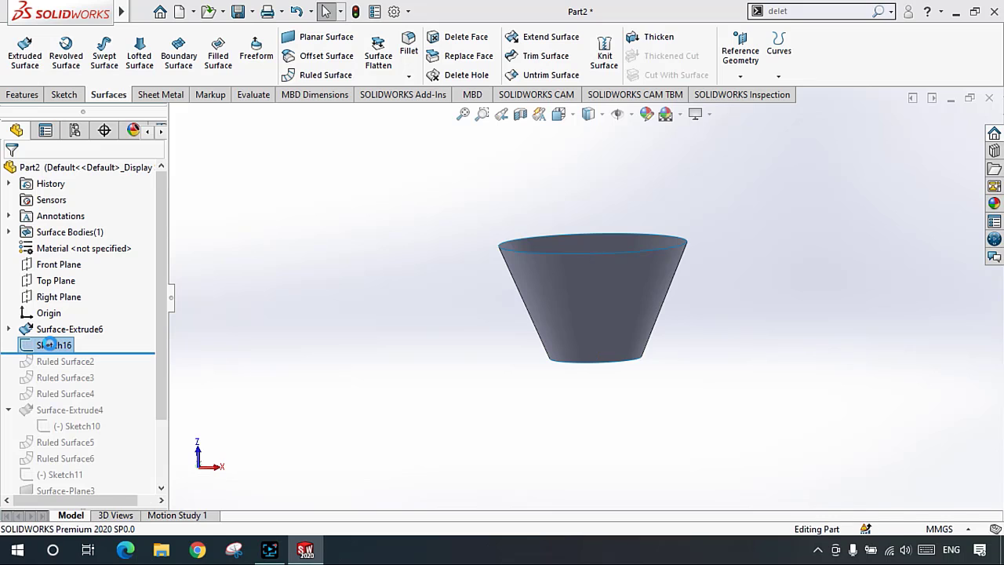
left_click(55, 329)
key("Delete")
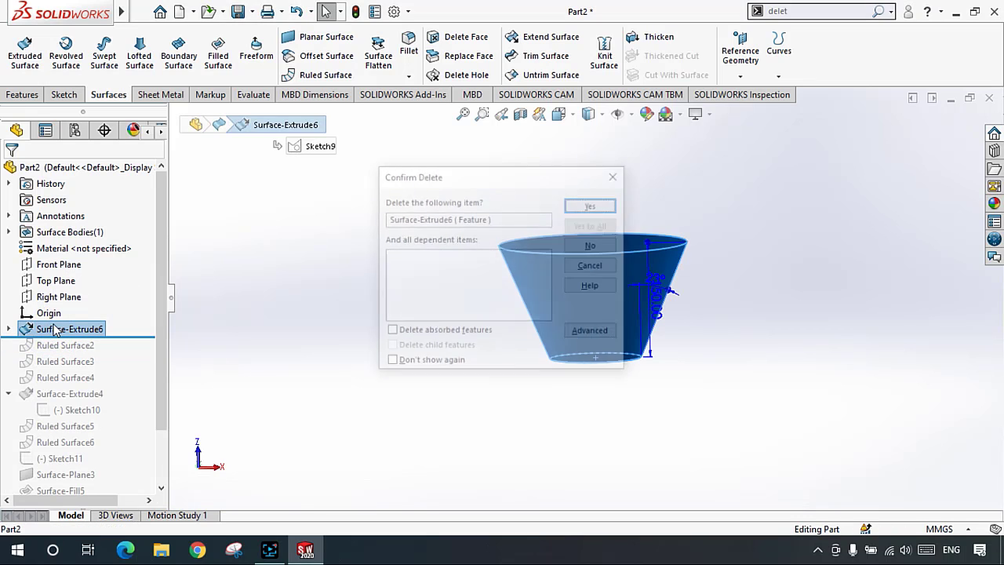
key("Return")
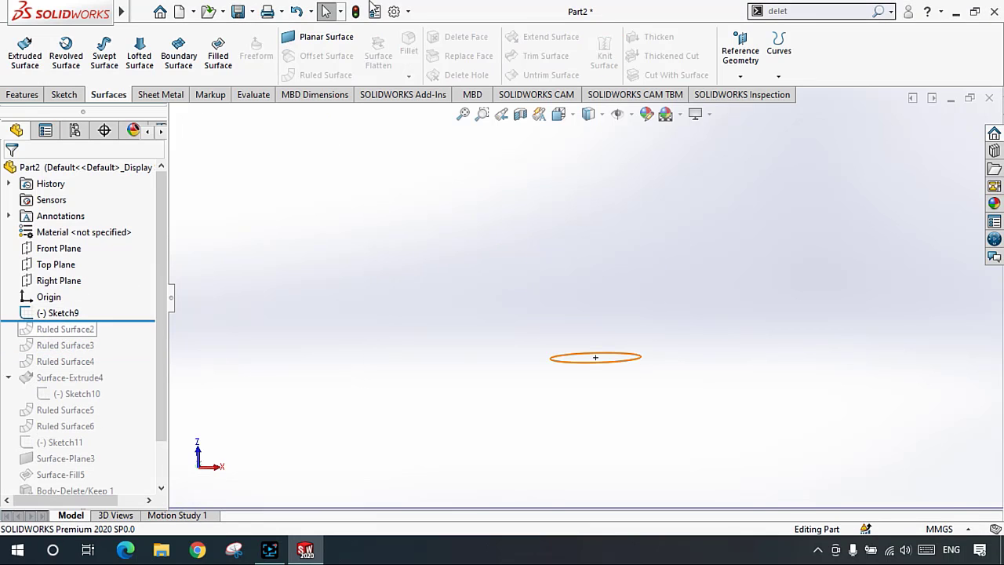
left_click(63, 314)
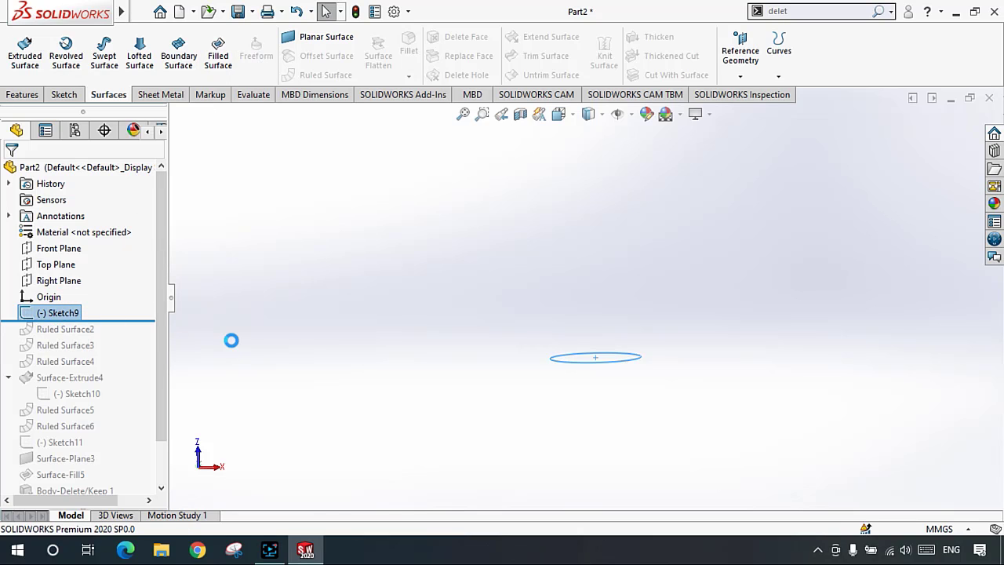
key("Delete")
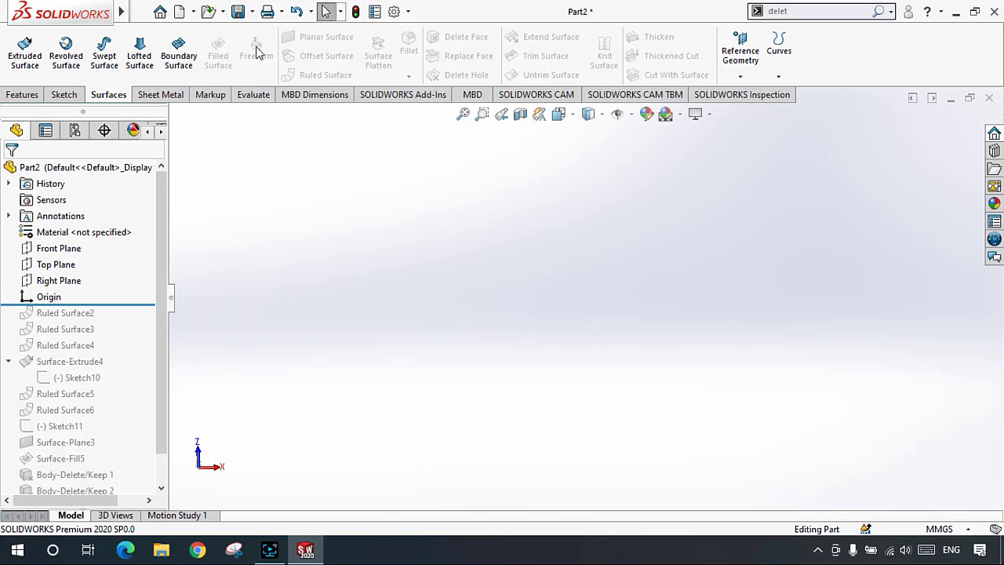
Step: Sketch a horizontal center rectangle on the Right Plane, centered on the origin, and exit the sketch
left_click(64, 94)
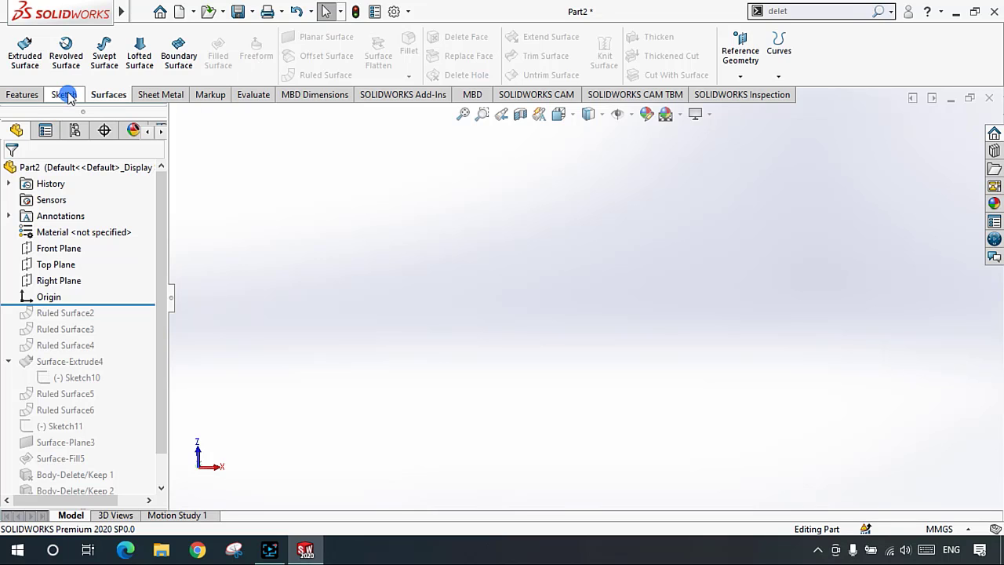
left_click(51, 281)
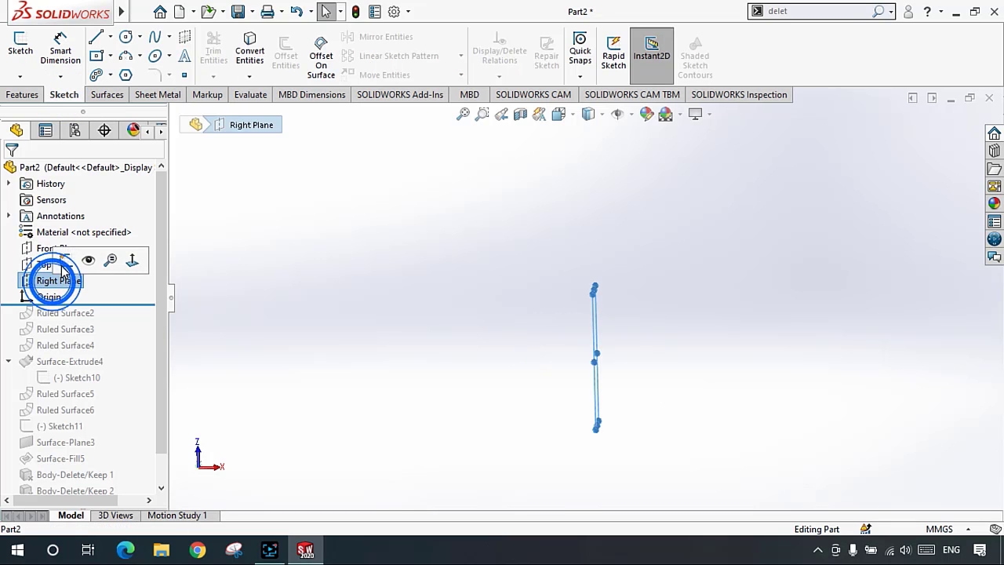
left_click(29, 50)
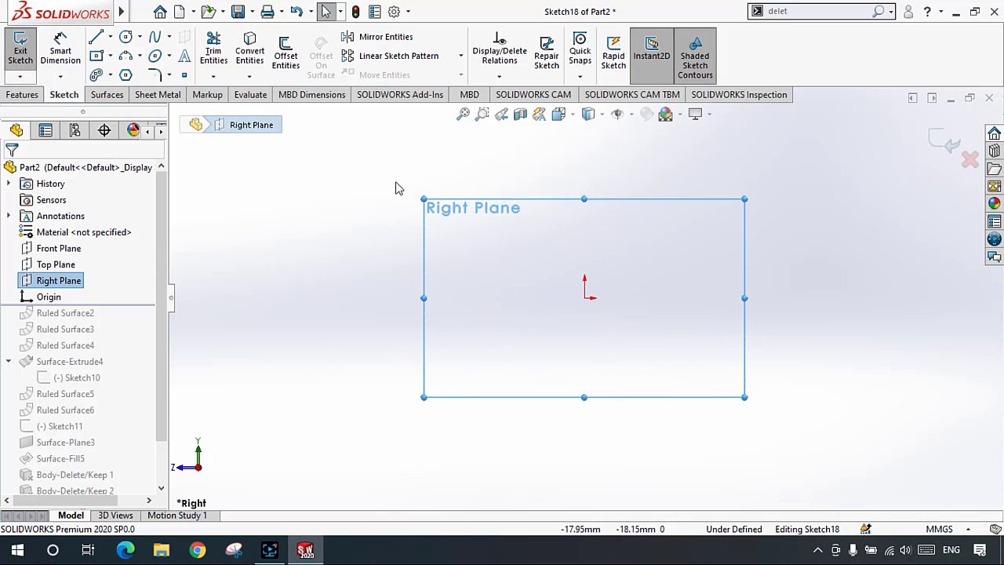
left_click(97, 56)
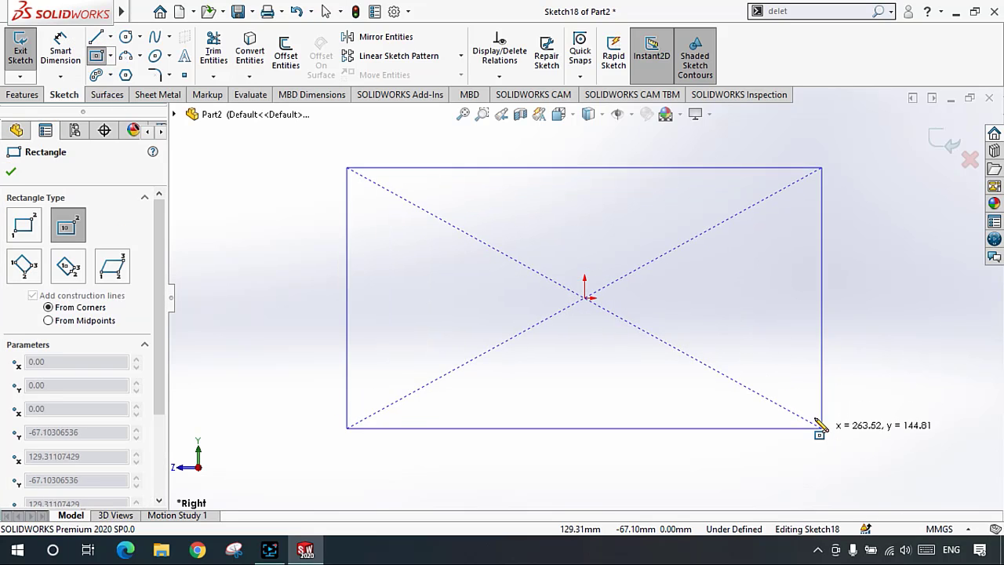
left_click(811, 409)
key("Escape")
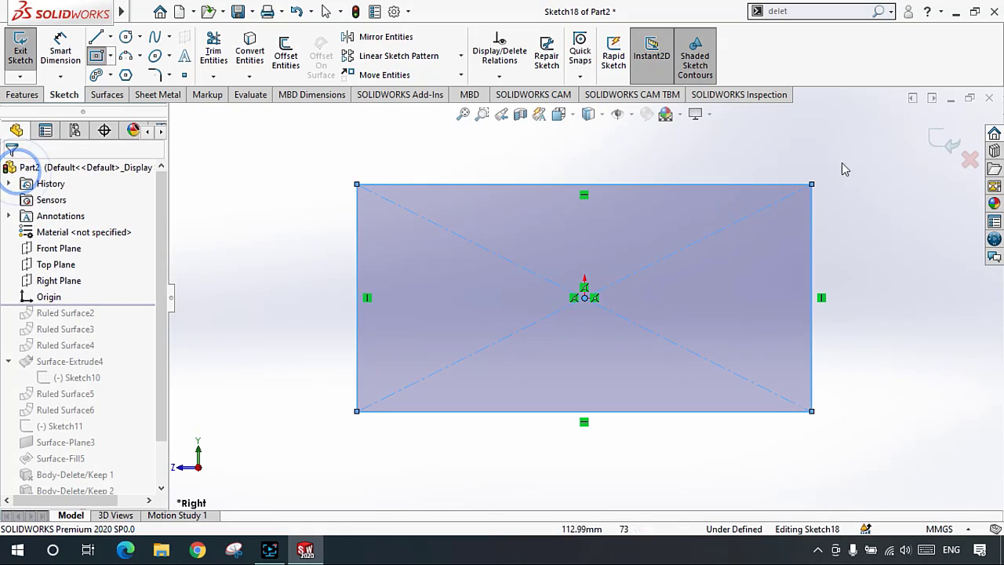
left_click(944, 137)
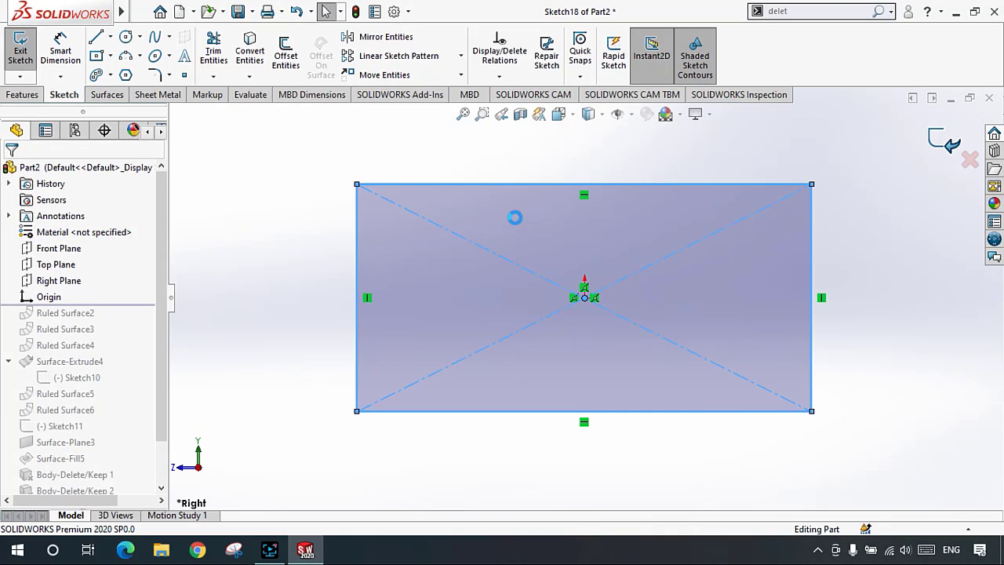
Step: Create a planar surface bounded by the rectangle sketch
mouse_move(595, 361)
middle_mouse_down()
mouse_move(604, 202)
mouse_move(612, 274)
mouse_move(568, 208)
mouse_move(587, 264)
middle_mouse_up()
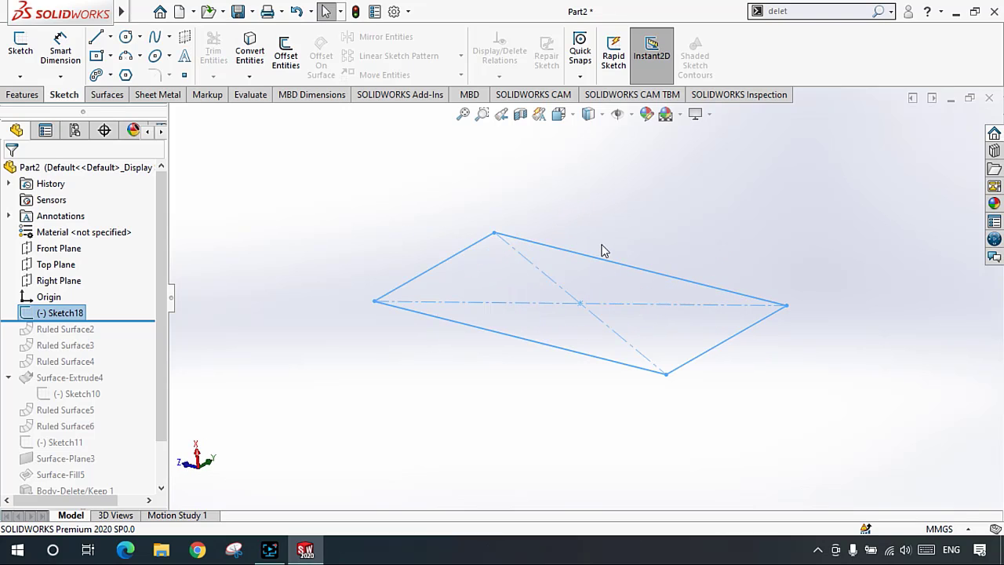
scroll(557, 276, "down", 2)
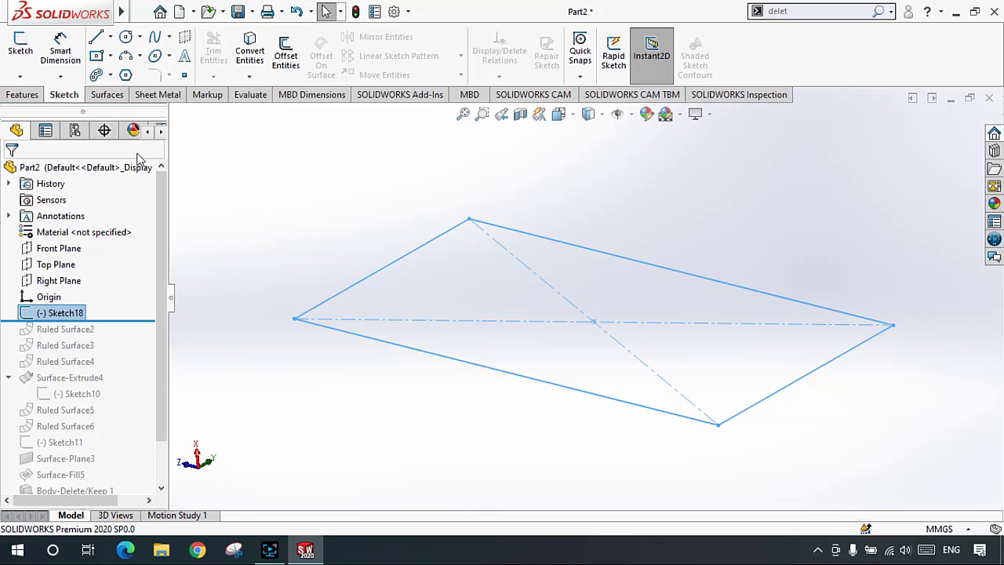
left_click(104, 95)
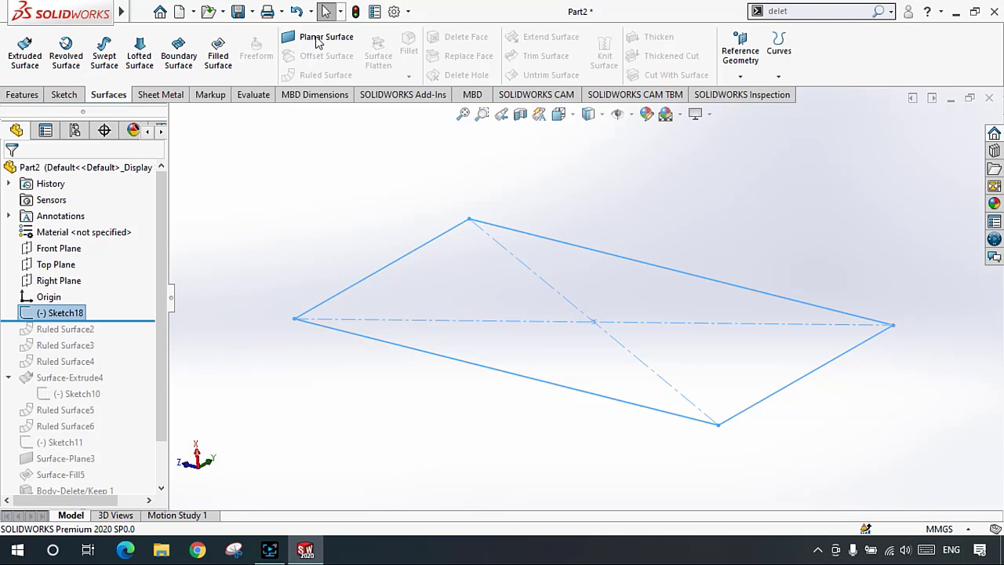
left_click(318, 39)
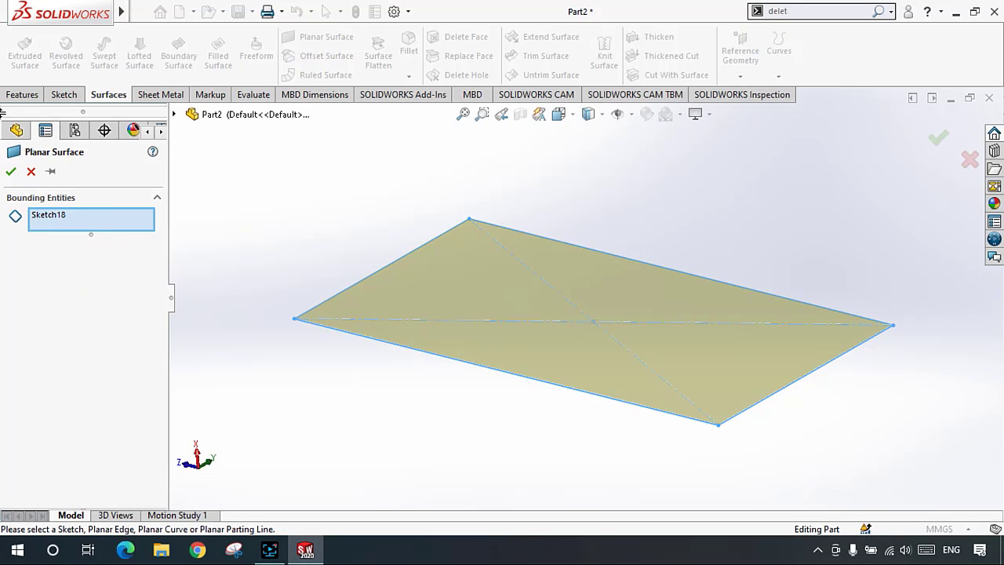
left_click(11, 170)
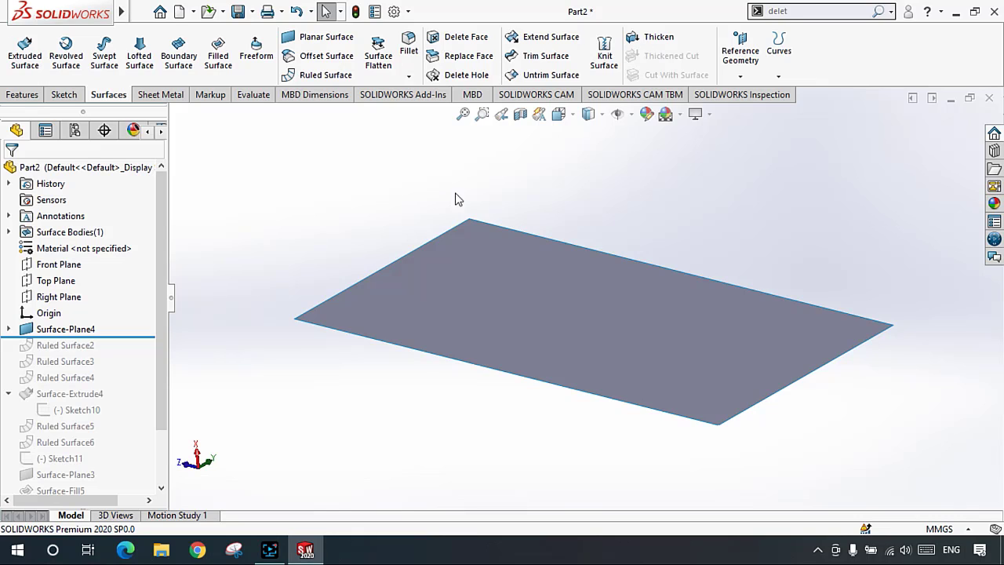
middle_click_drag(518, 200, 542, 229, "ctrl")
scroll(542, 229, "down", 1)
middle_click_drag(689, 385, 523, 519, "shift")
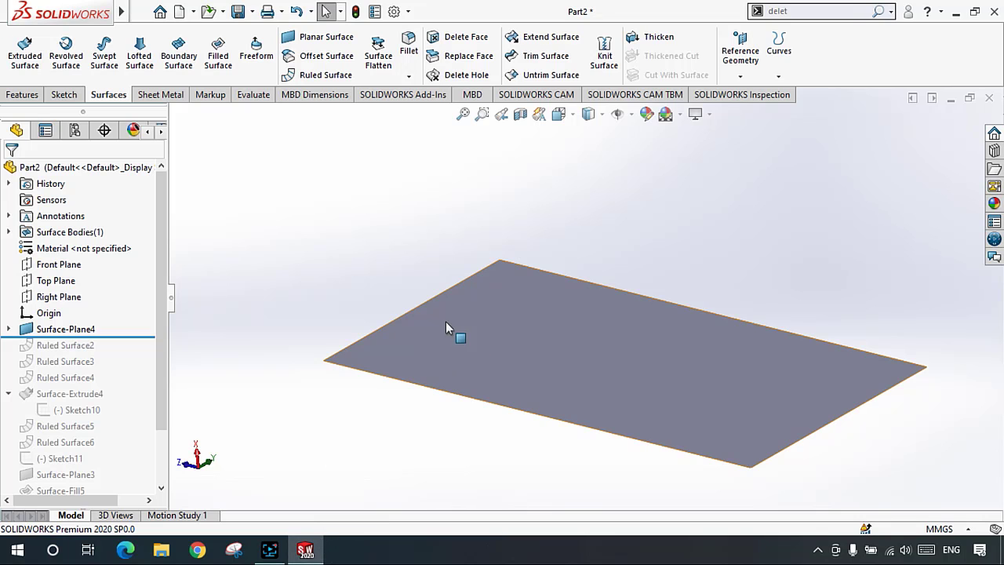
Step: Start a Freeform feature on the face of the rectangular planar surface
left_click(269, 549)
left_click(269, 549)
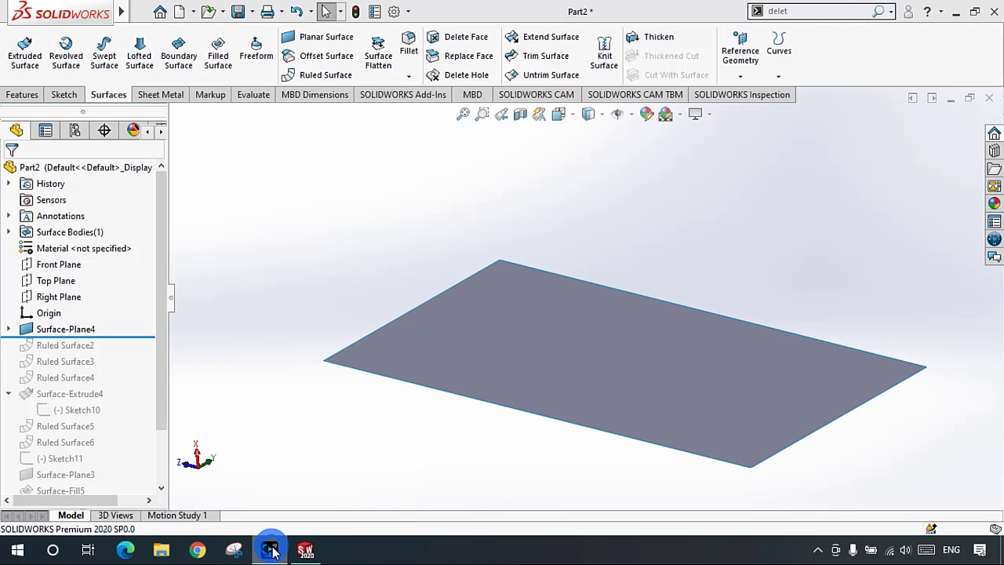
scroll(639, 355, "up", 1)
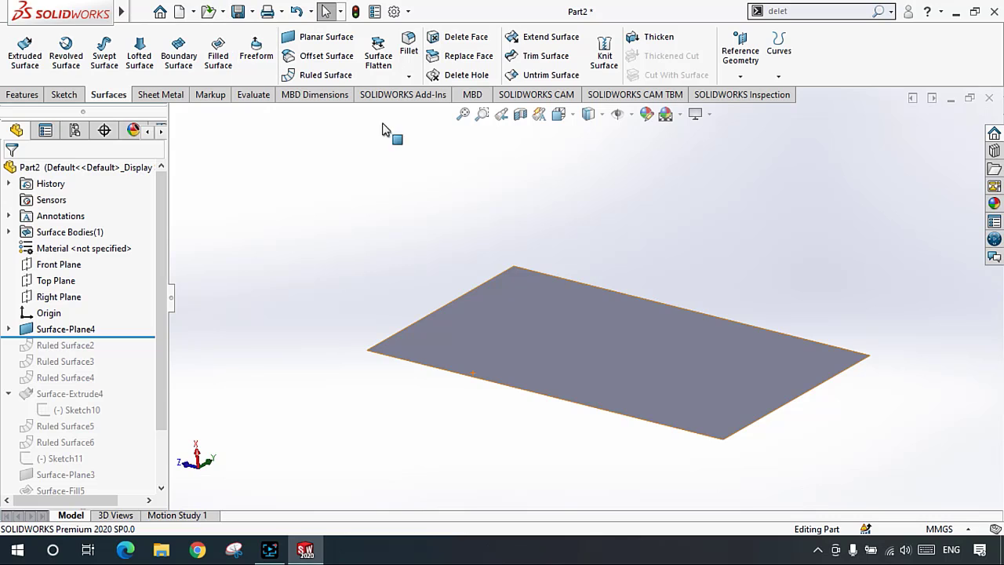
scroll(637, 338, "down", 1)
middle_click_drag(662, 408, 681, 383)
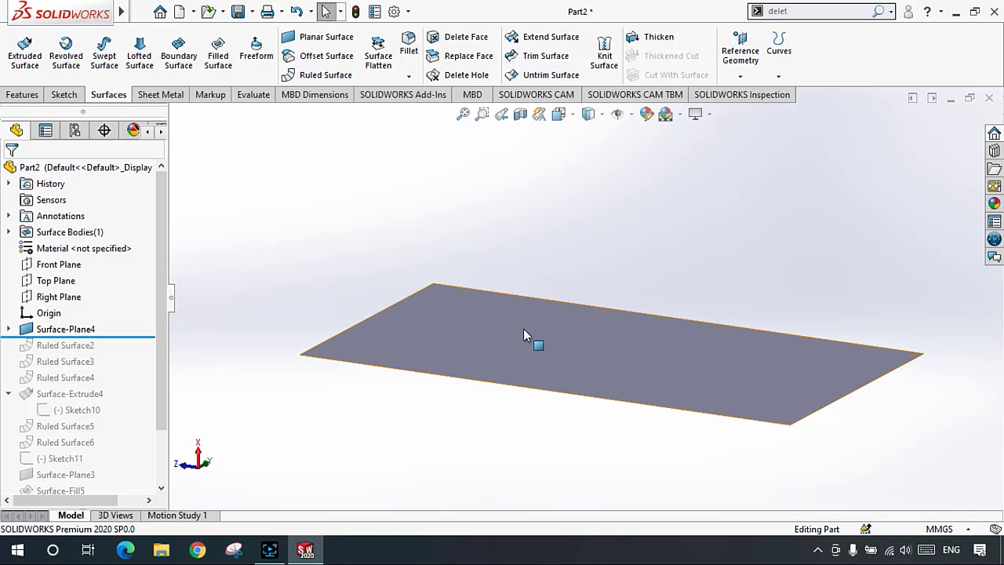
left_click(254, 60)
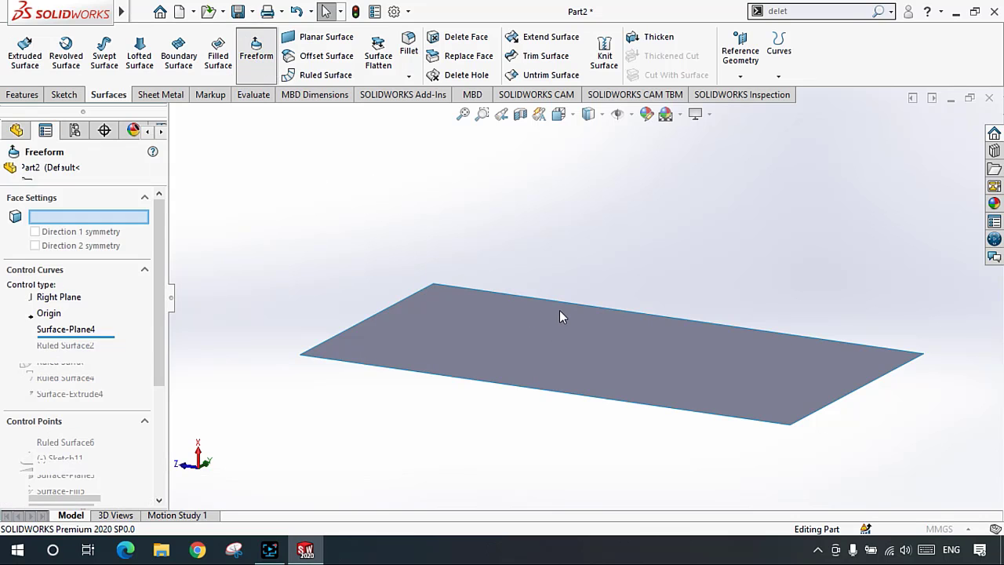
left_click(562, 341)
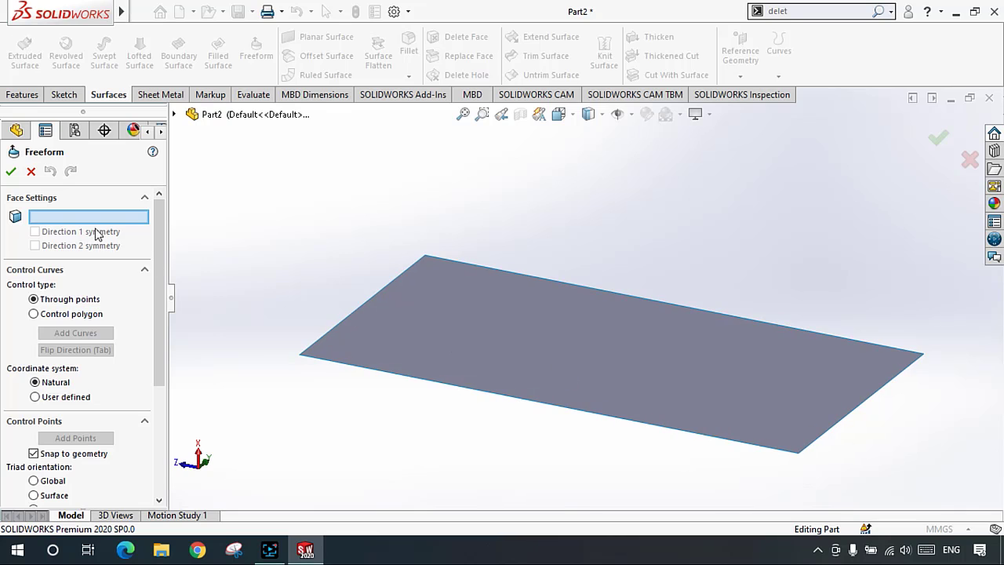
left_click(509, 311)
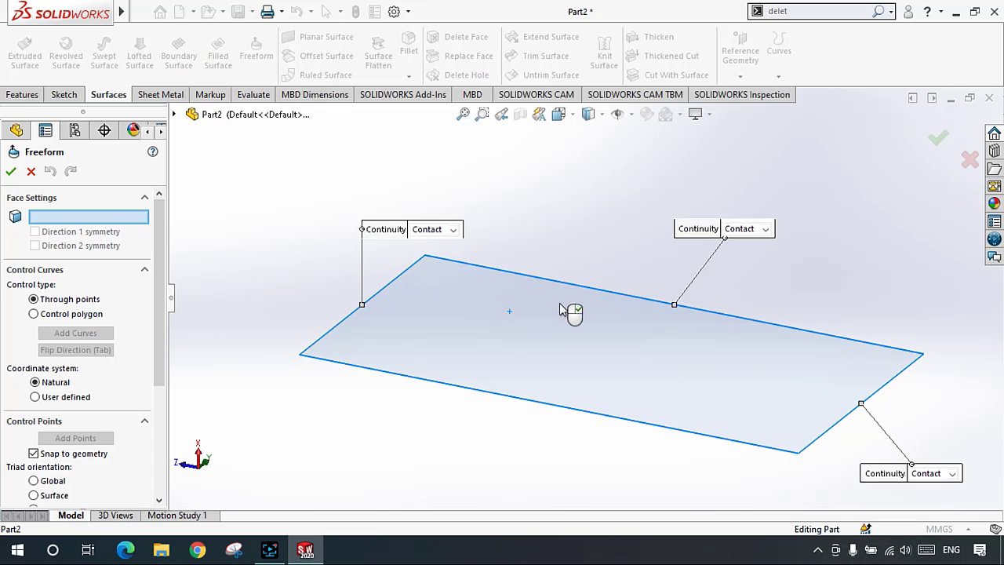
scroll(651, 380, "down", 5)
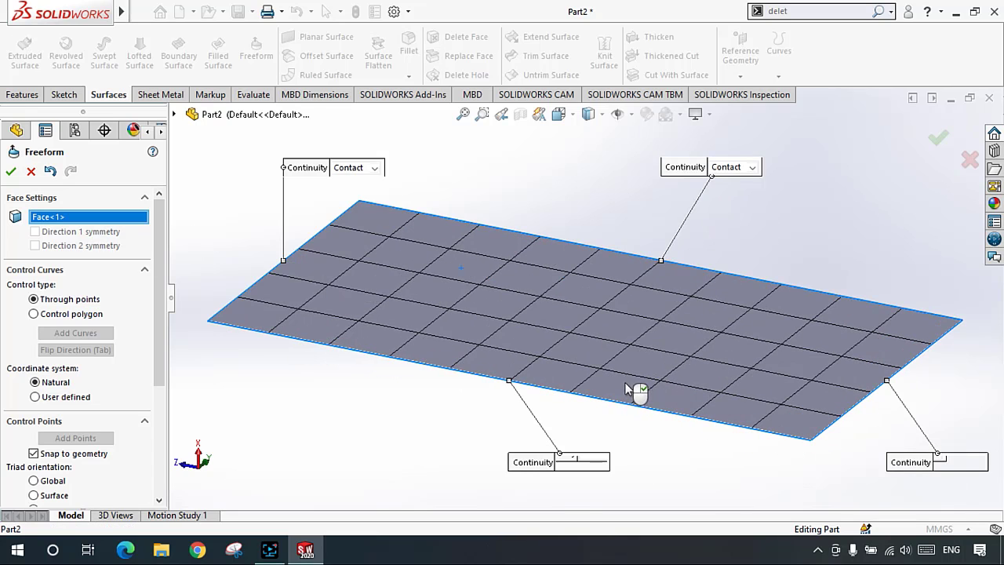
key("f")
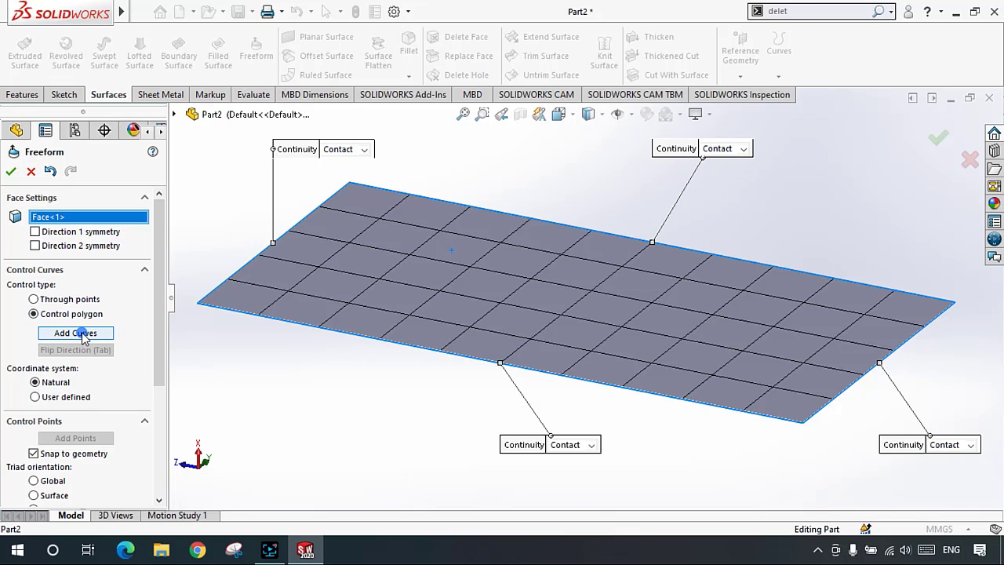
Step: Set the control type to Control polygon and add three roughly evenly spaced lengthwise control curves, flipping the curve direction to suit
left_click(83, 333)
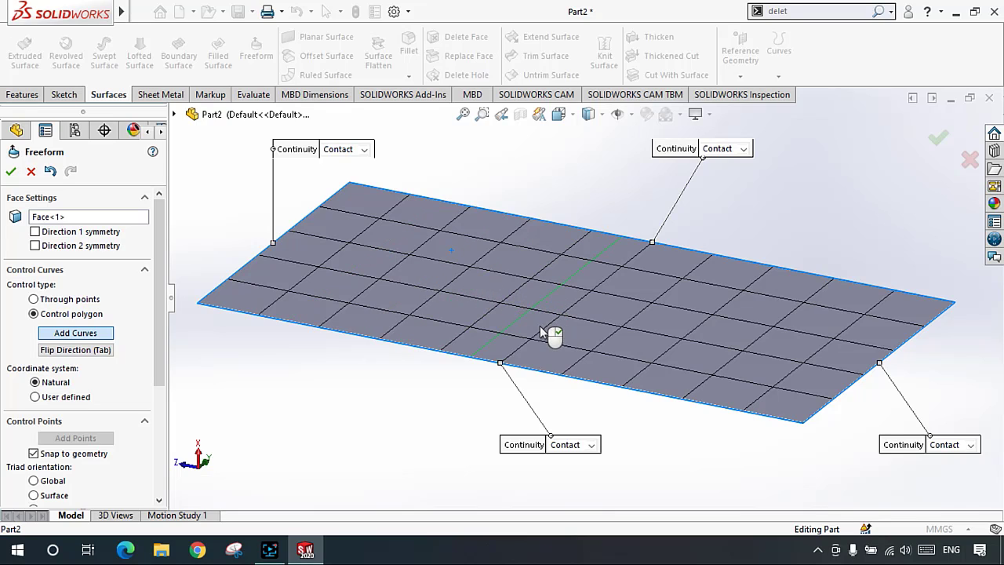
middle_click_drag(532, 322, 541, 295)
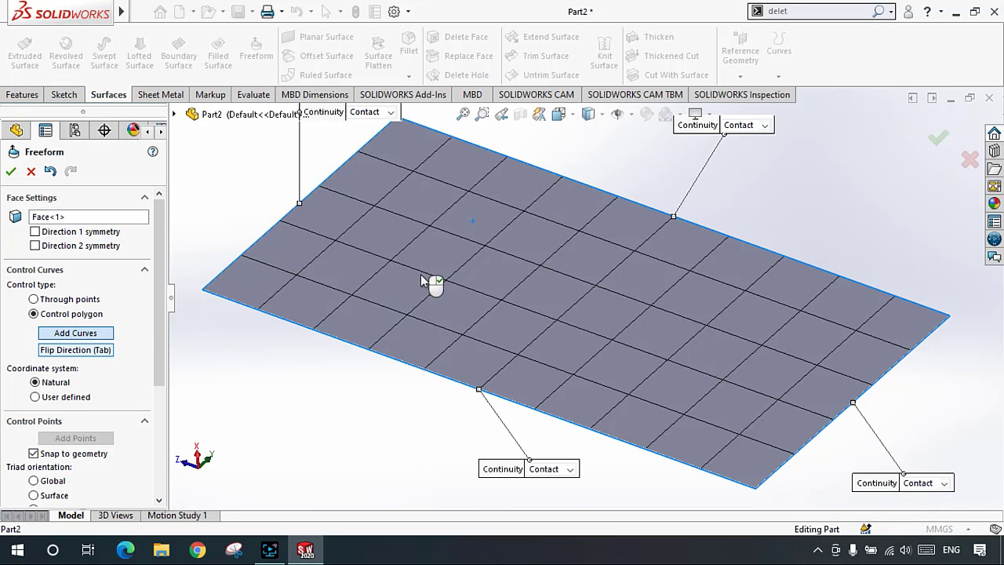
left_click(63, 351)
left_click(420, 315)
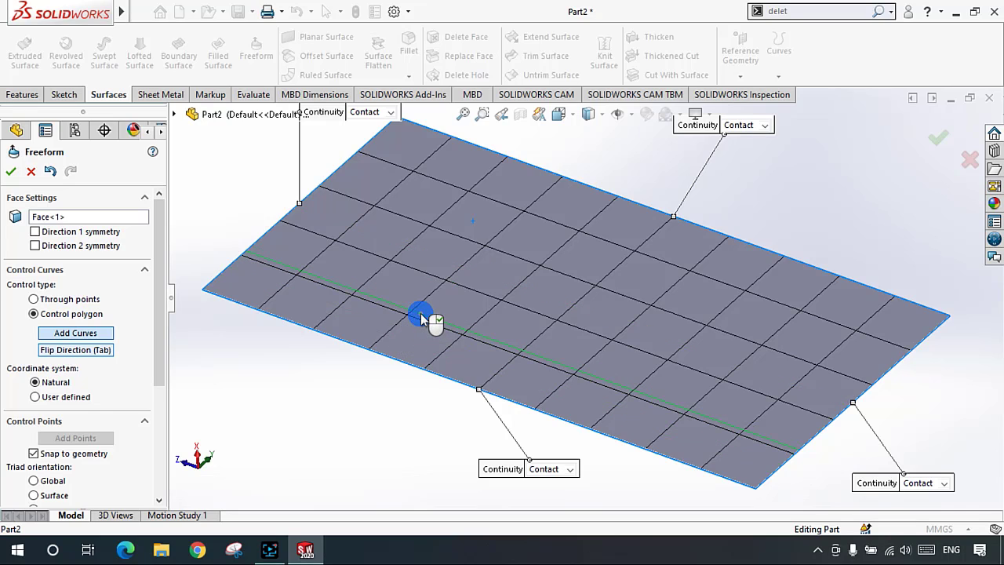
left_click(499, 263)
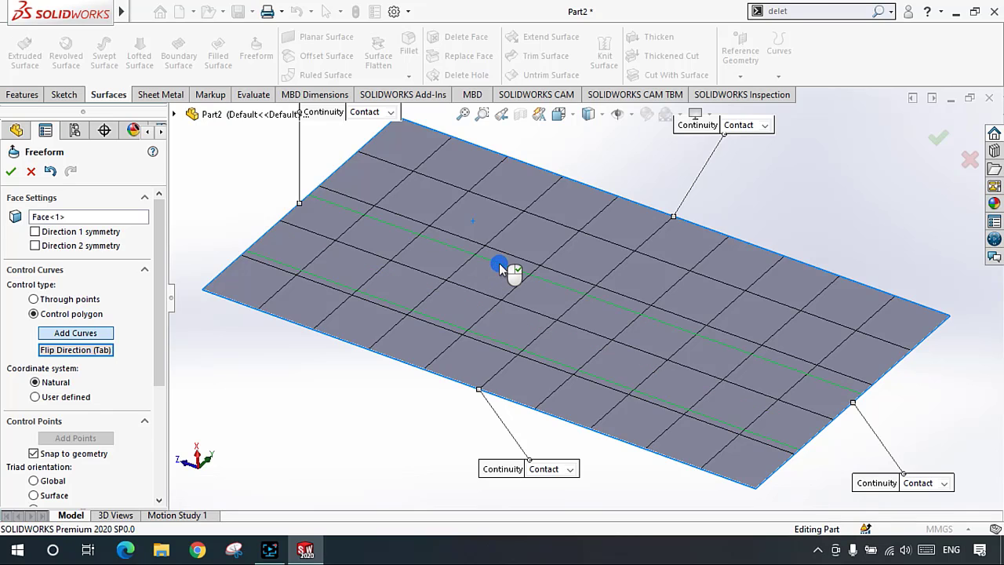
left_click(565, 218)
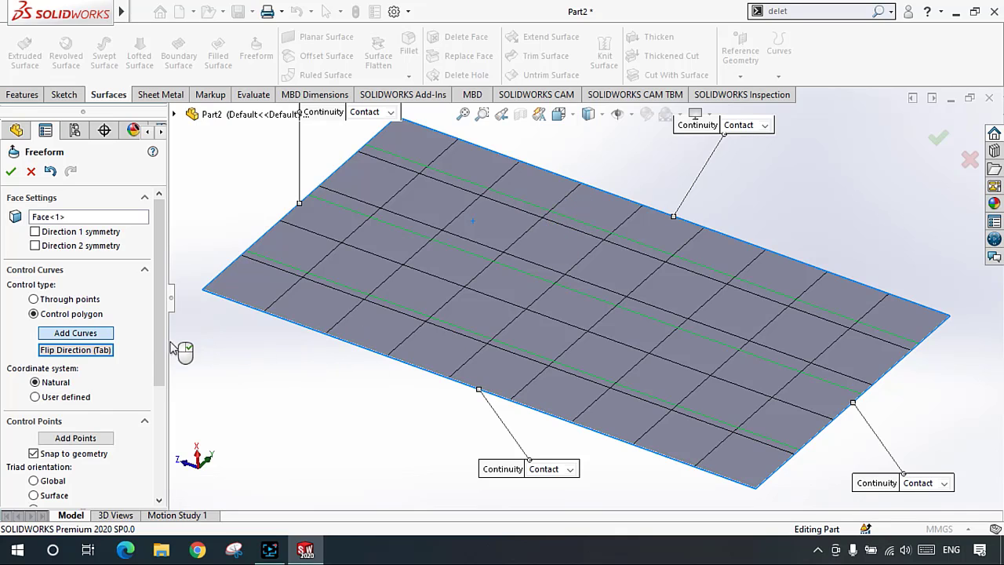
Step: Flip the curve direction, add two crosswise control curves about a quarter and two thirds along the surface, and finish adding curves
left_click(76, 349)
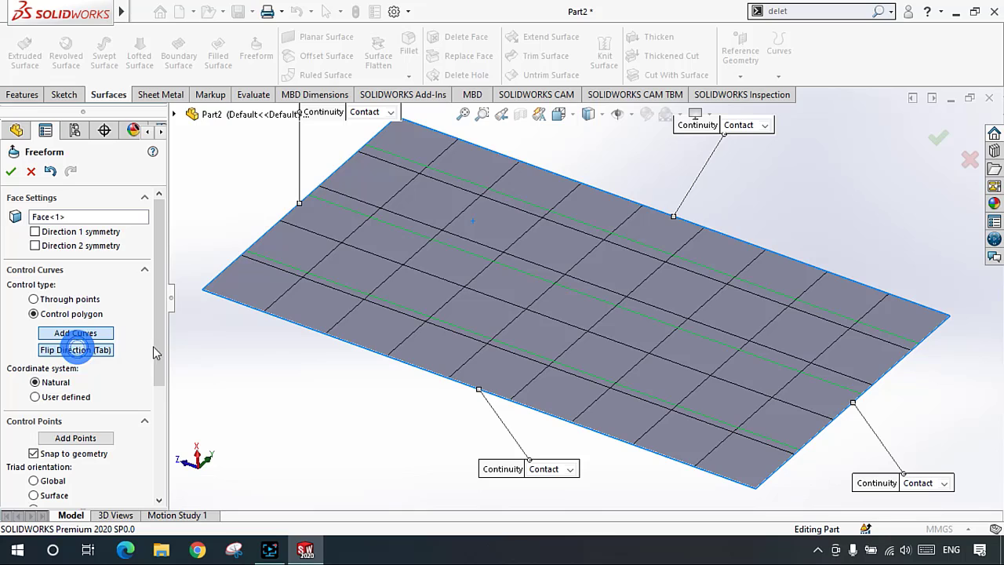
left_click(421, 258)
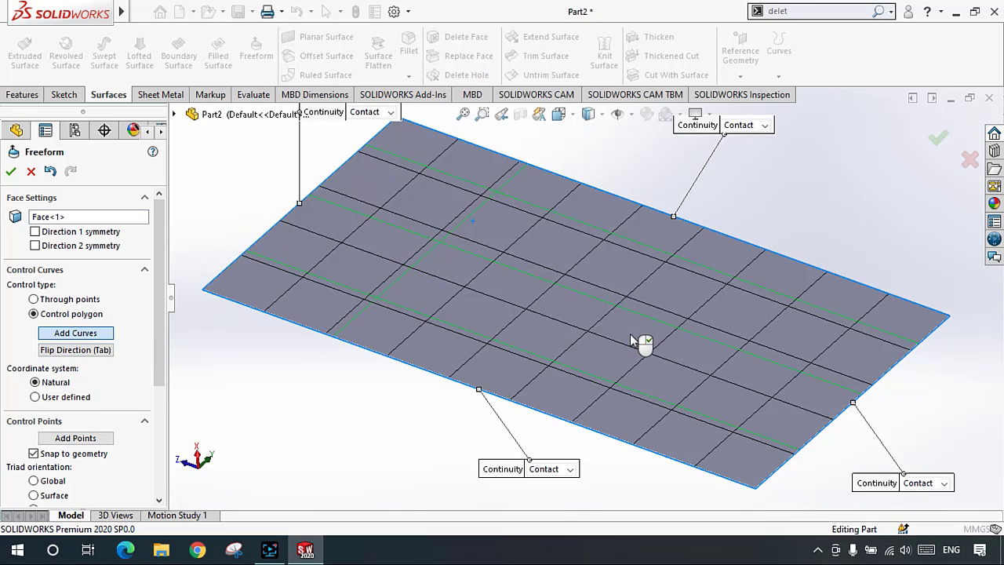
left_click(633, 336)
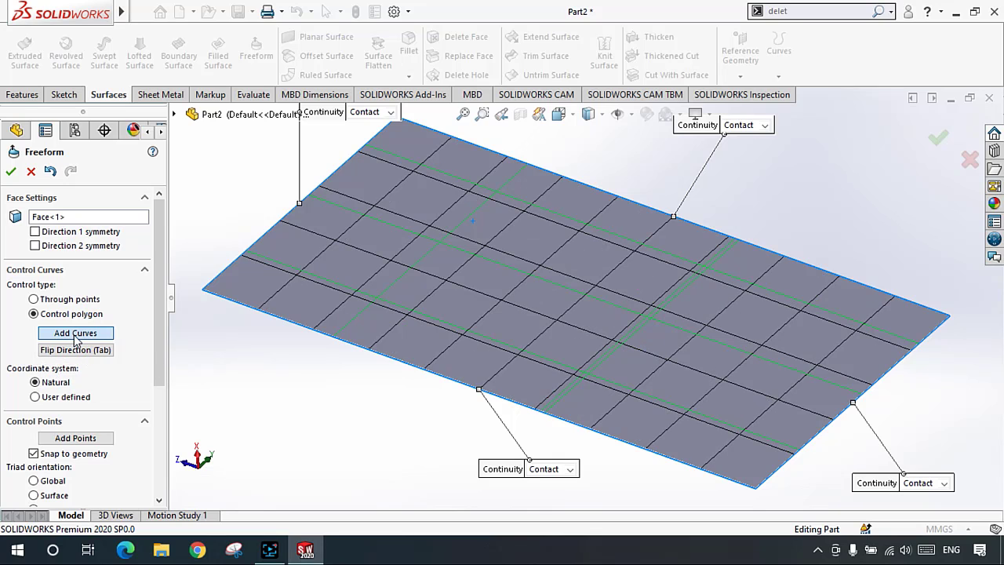
left_click(75, 335)
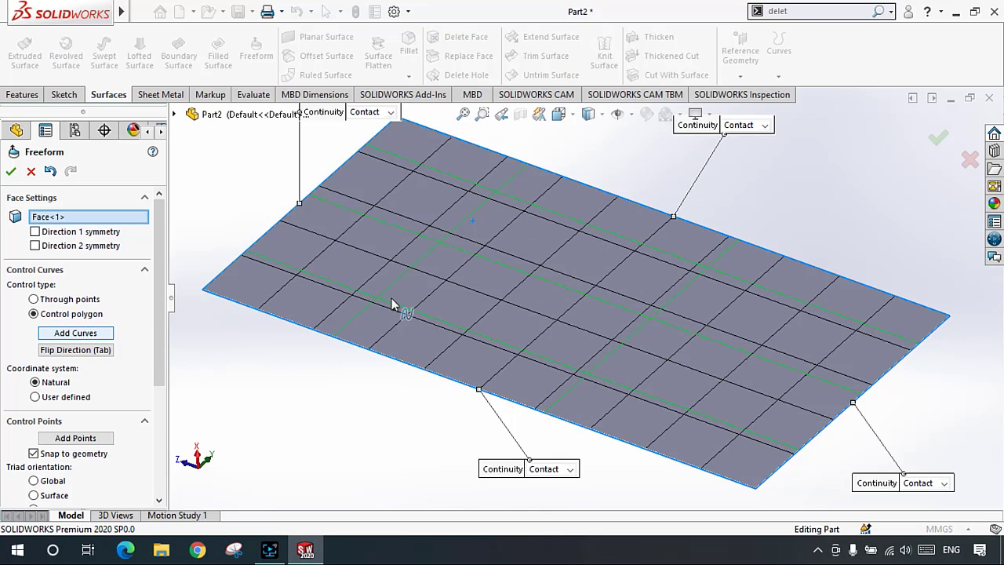
Step: Raise the middle control point of the first crosswise curve along Y, near its crossing with the central lengthwise curve
scroll(407, 261, "up", 1)
scroll(404, 251, "down", 1)
middle_click_drag(404, 249, 398, 189)
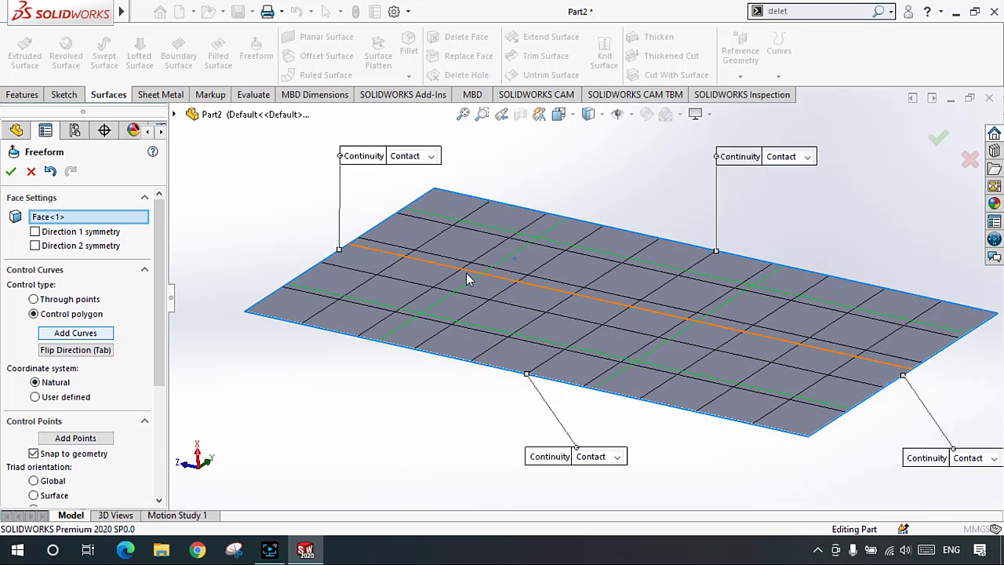
left_click(468, 275)
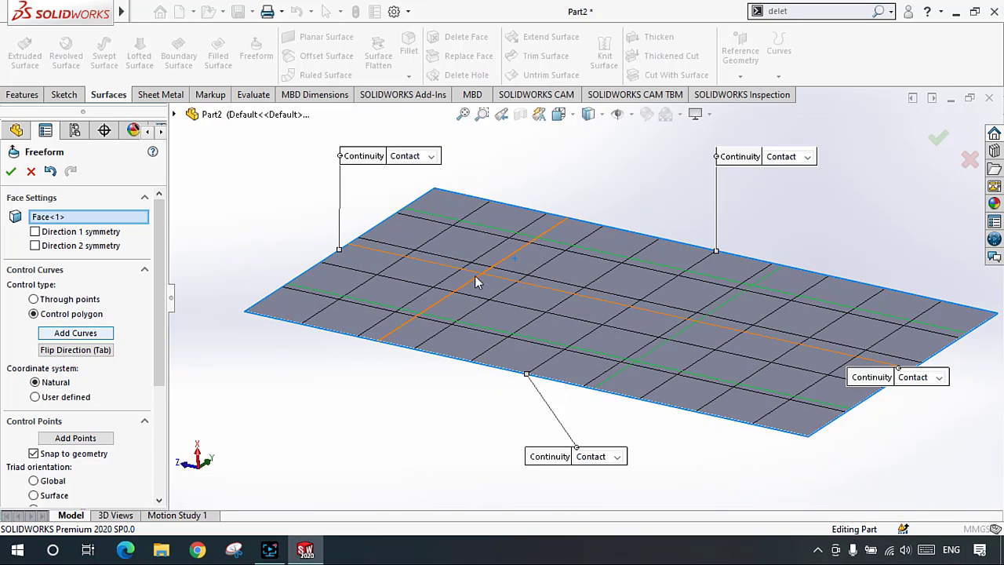
left_click(694, 328)
scroll(693, 328, "down", 1)
scroll(651, 319, "up", 1)
middle_click_drag(531, 322, 439, 290)
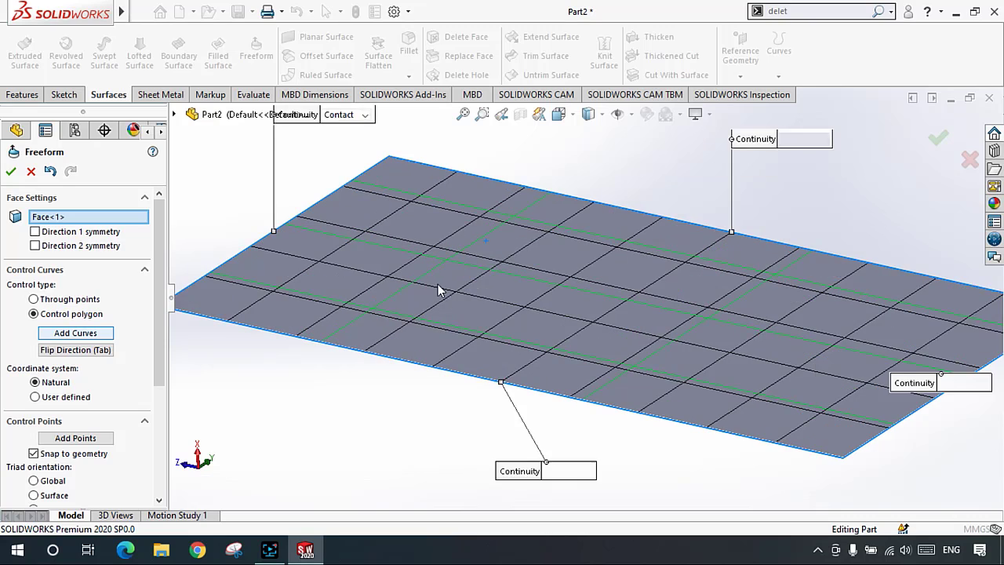
scroll(438, 290, "down", 1)
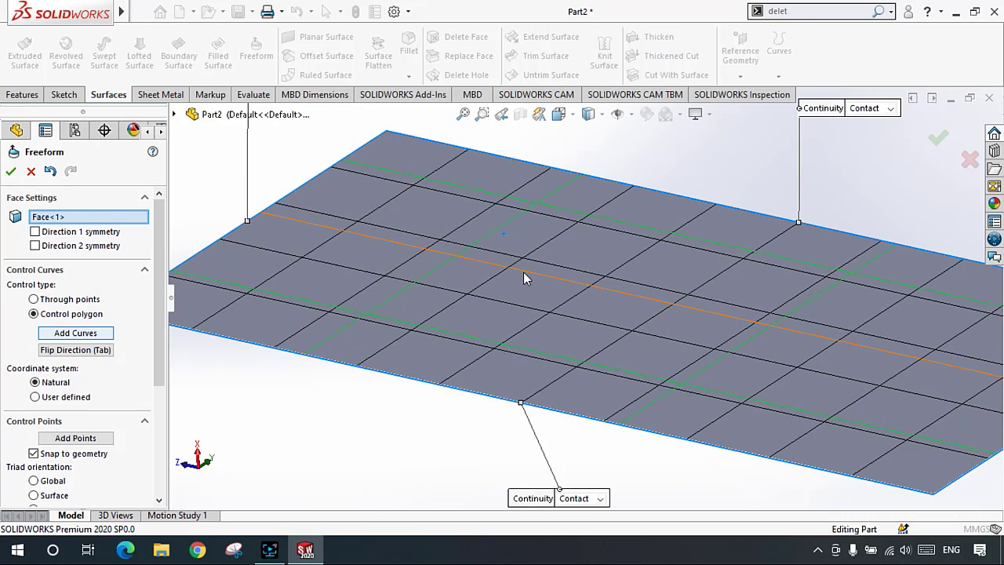
left_click(492, 267)
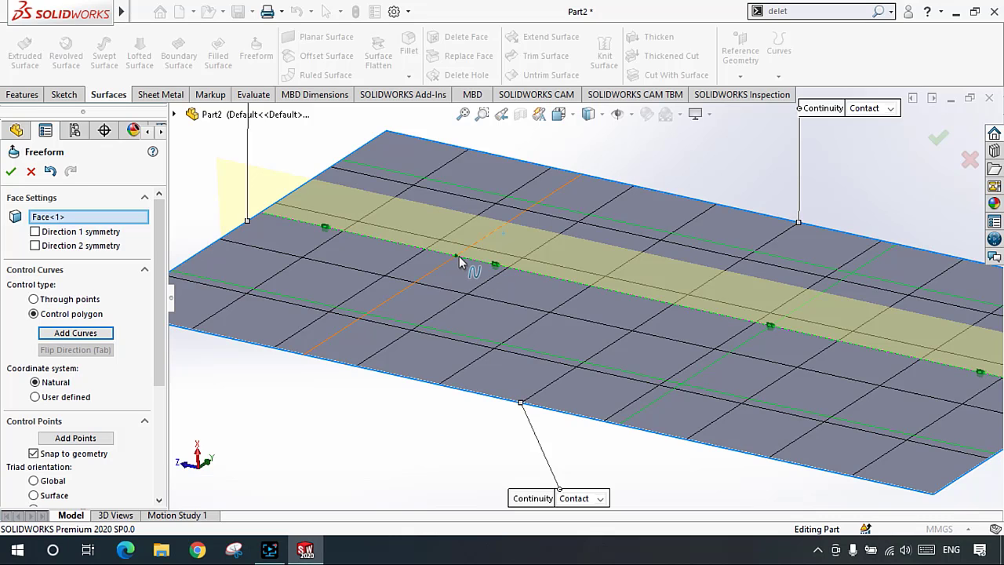
left_click(456, 254)
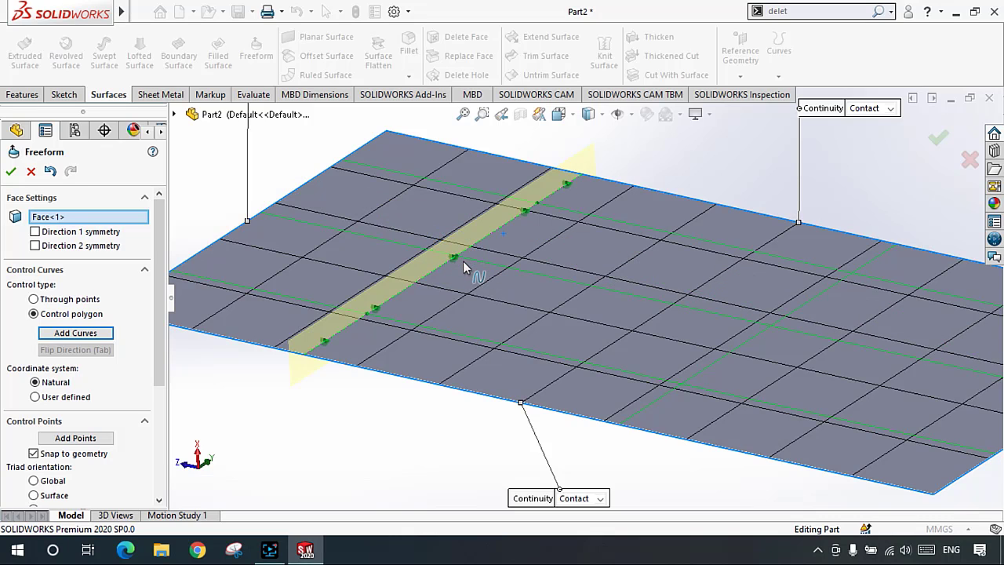
scroll(463, 260, "down", 5)
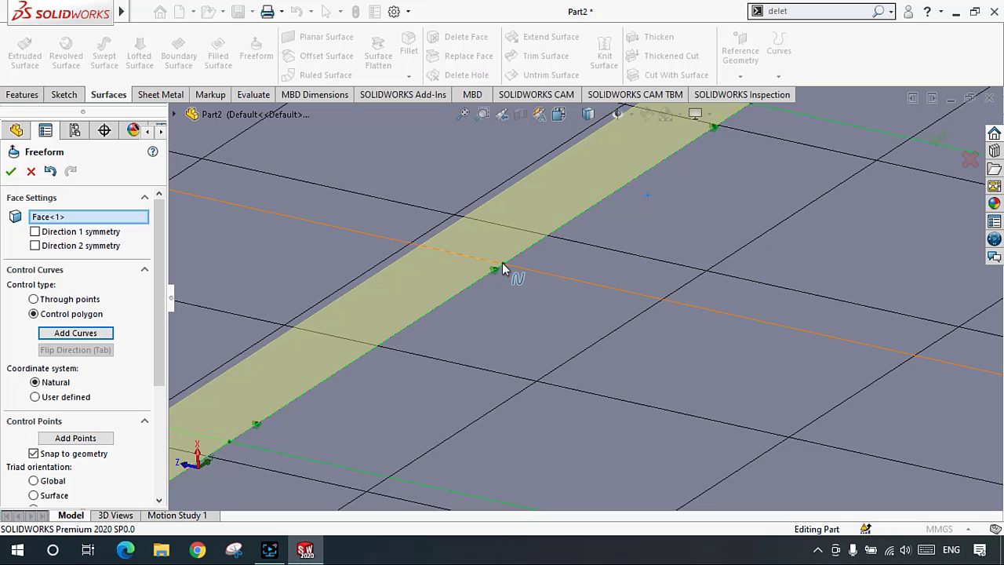
left_click(502, 264)
left_click(499, 269)
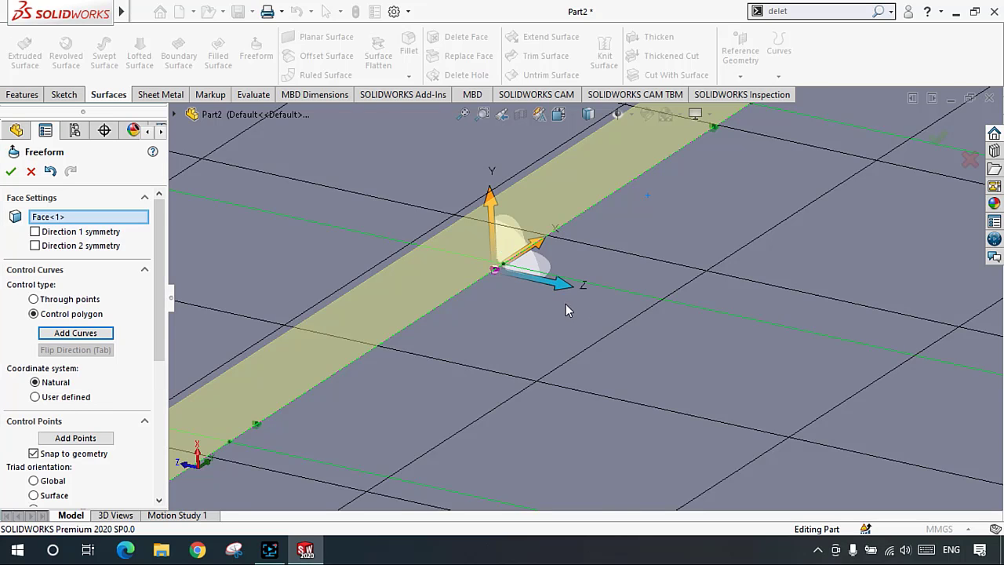
scroll(563, 304, "up", 3)
scroll(695, 278, "up", 4)
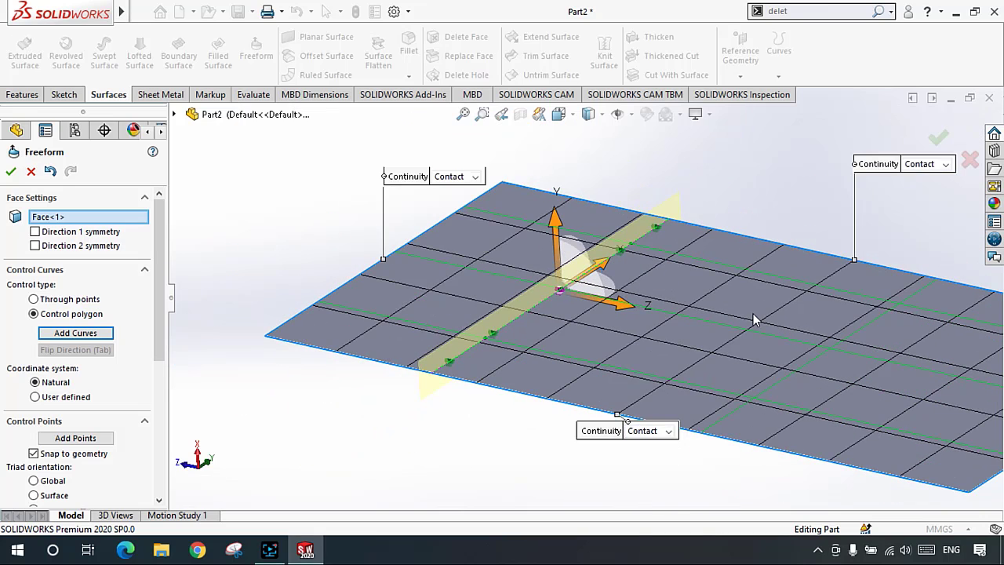
scroll(746, 310, "down", 2)
scroll(746, 310, "up", 1)
scroll(659, 280, "down", 1)
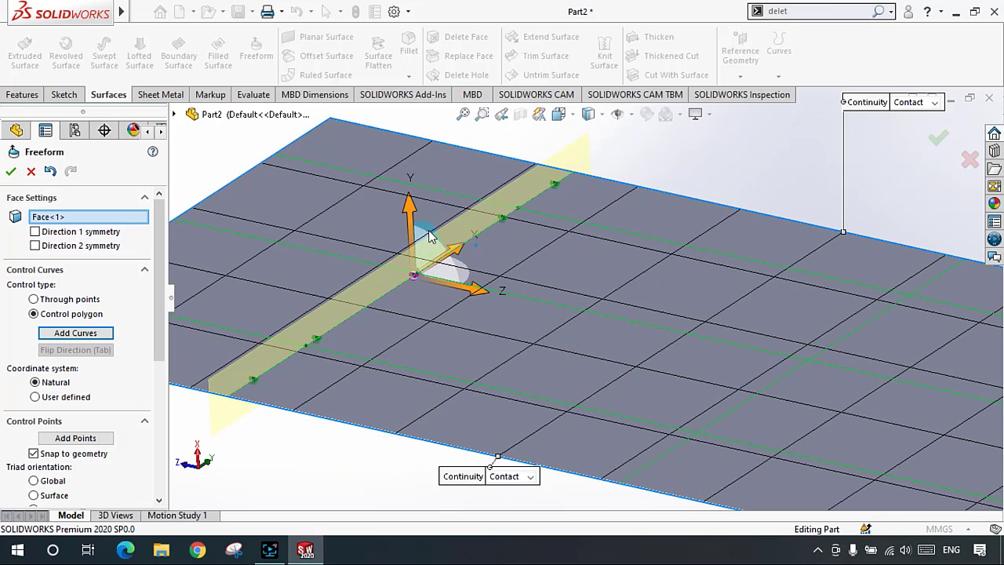
scroll(443, 232, "up", 1)
left_click_drag(436, 187, 551, 281)
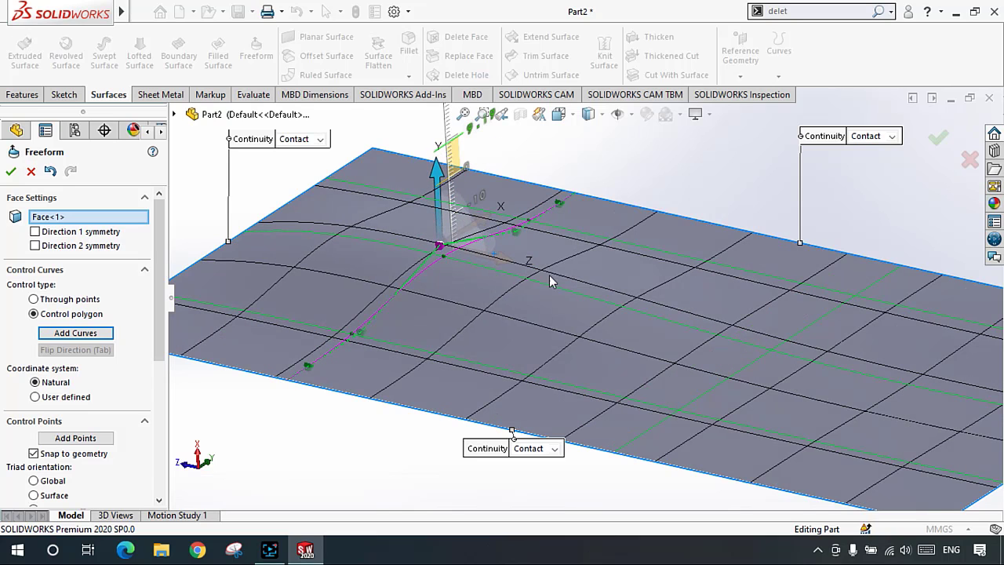
Step: Raise the middle control point of the second crosswise curve along Y to form a second bulge
left_click(765, 349)
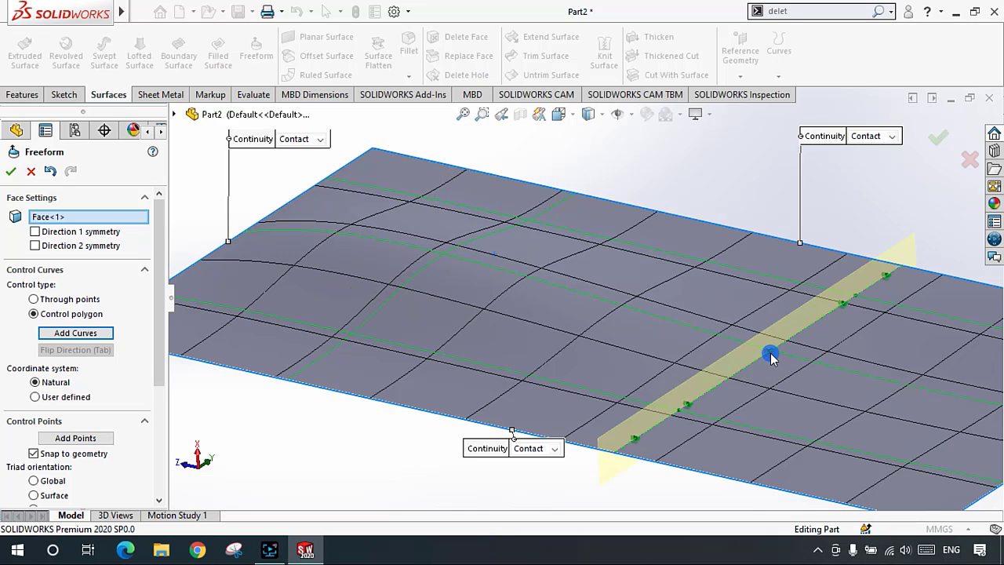
left_click(768, 352)
mouse_move(762, 247)
left_mouse_down()
mouse_move(761, 218)
mouse_move(765, 255)
left_mouse_up()
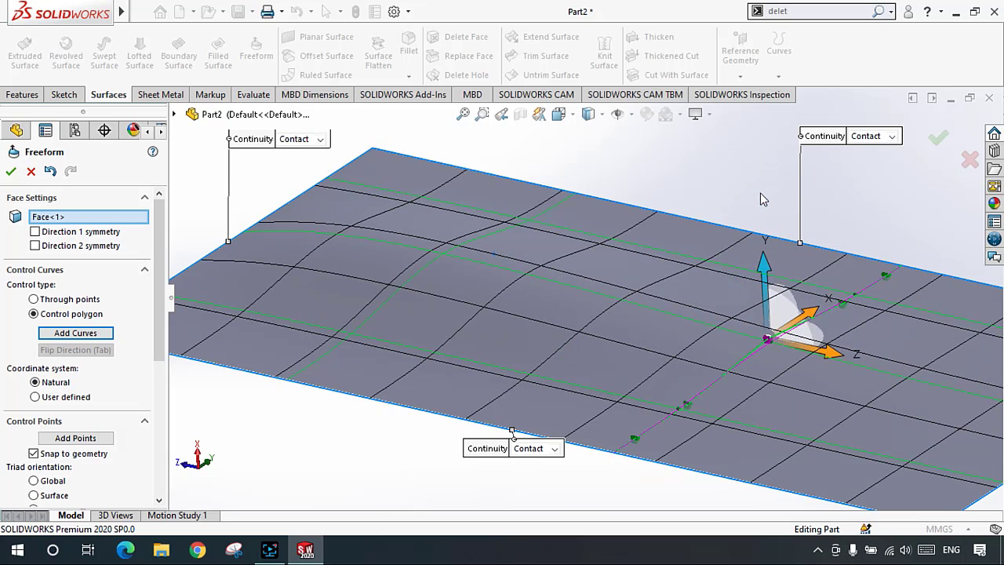
left_click_drag(760, 188, 761, 182)
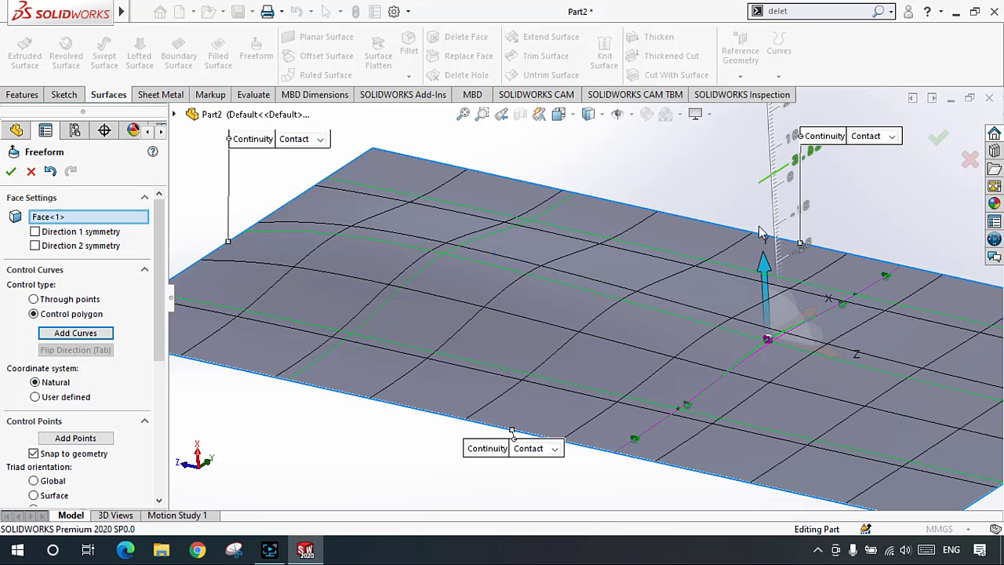
left_click_drag(759, 231, 766, 261)
left_click_drag(768, 221, 762, 166)
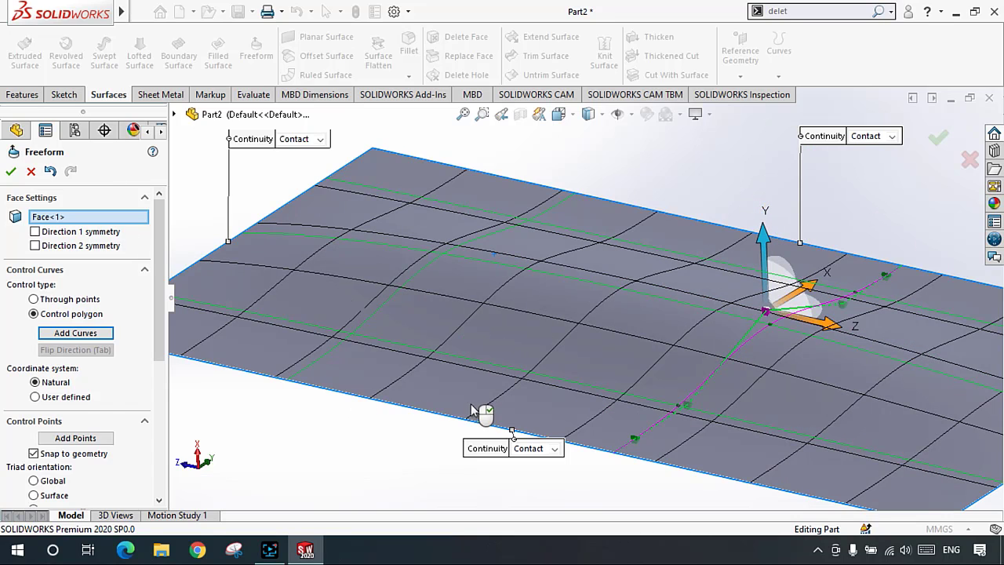
Step: Raise the control points beside the near lengthwise curve on both crosswise curves along Y
left_click(352, 335)
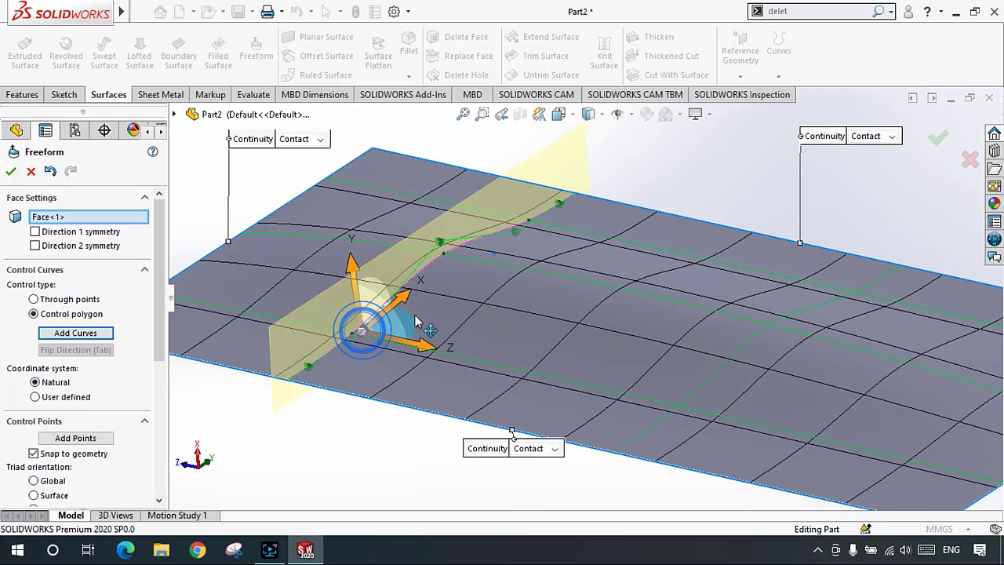
mouse_move(353, 239)
left_mouse_down()
mouse_move(352, 206)
mouse_move(368, 246)
left_mouse_up()
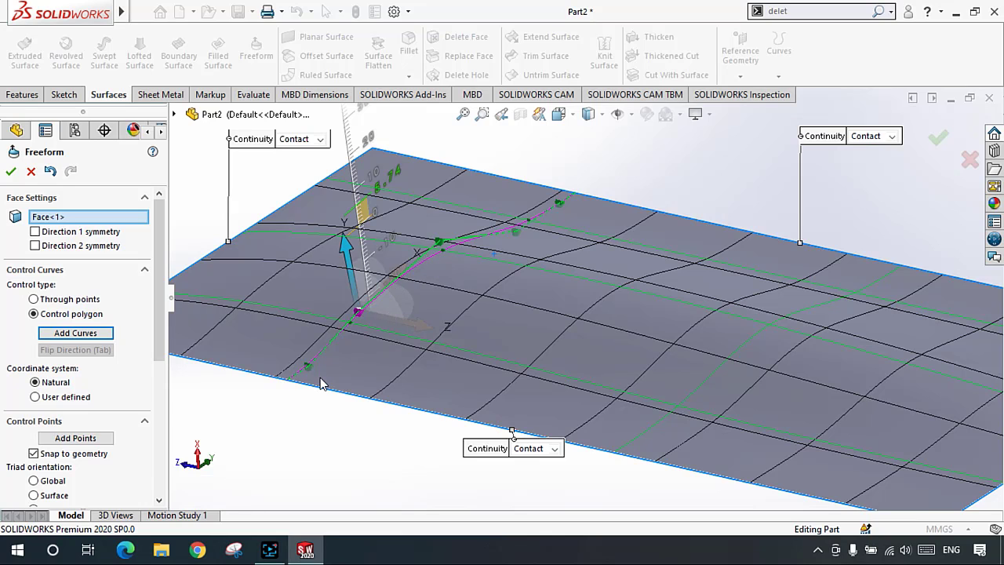
left_click(676, 405)
left_click(687, 404)
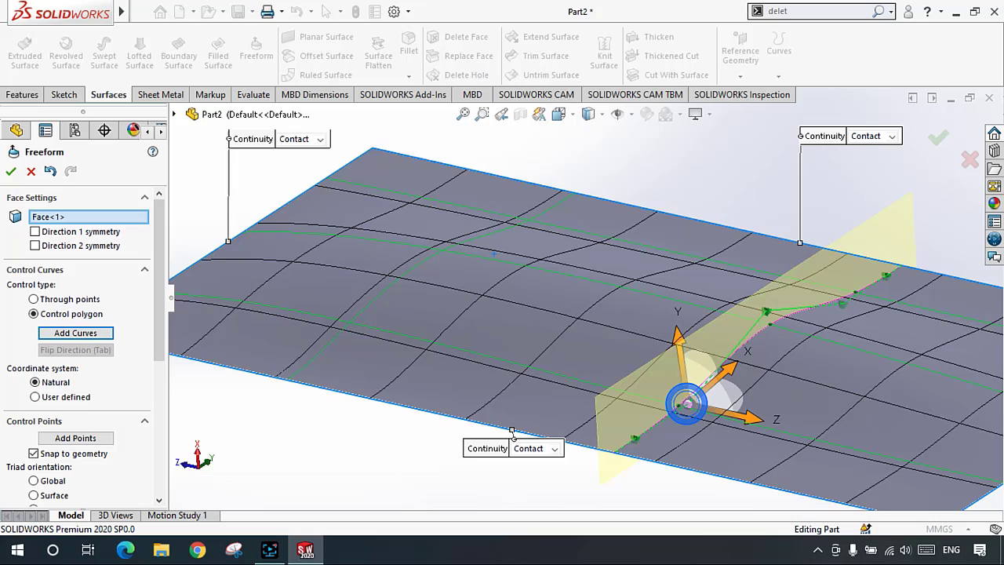
left_click(677, 334)
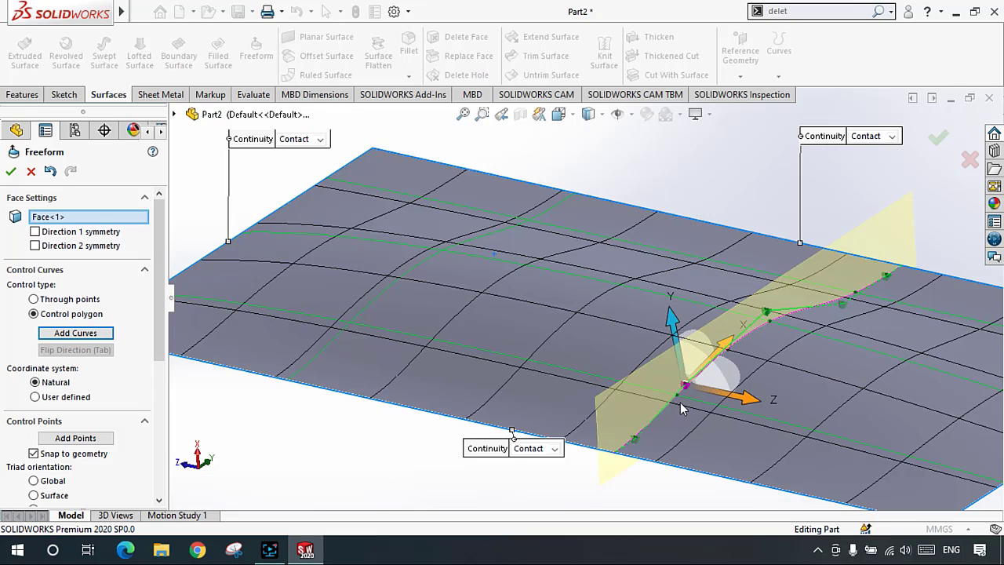
Step: Raise the second crosswise curve's control point beside the far lengthwise curve along Y
scroll(694, 393, "up", 2)
scroll(728, 335, "down", 1)
scroll(759, 332, "down", 3)
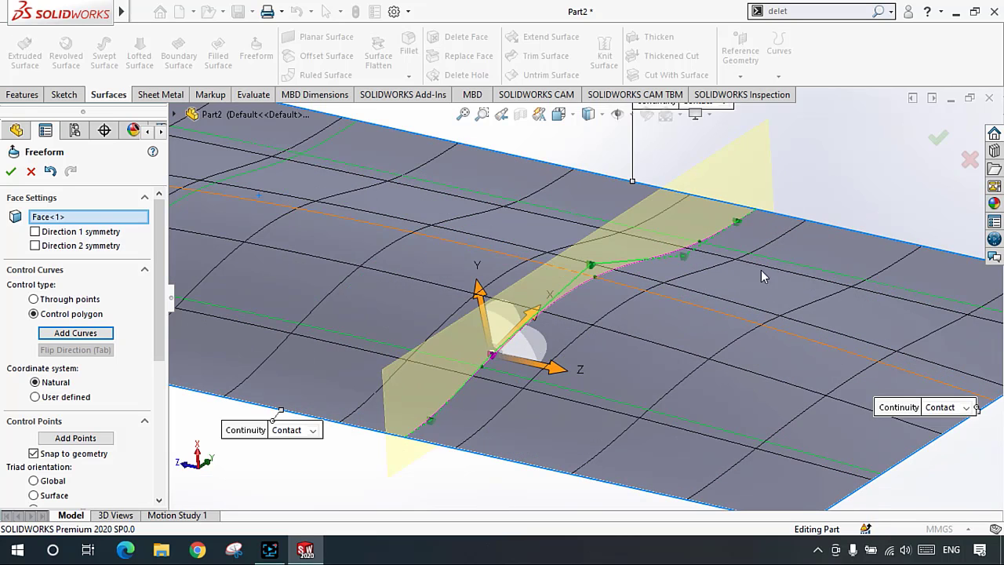
left_click(663, 258)
left_click_drag(665, 183, 664, 161)
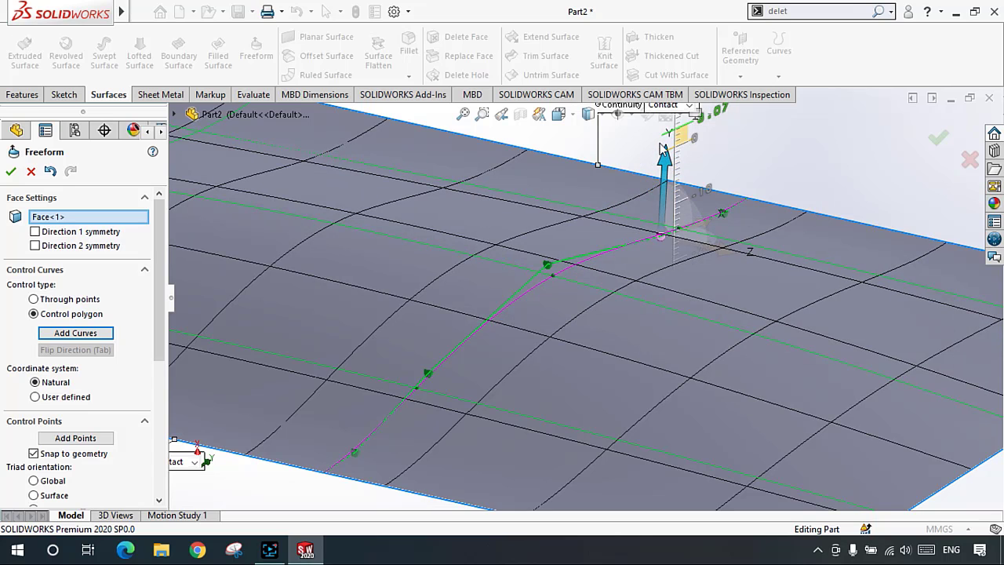
left_click(637, 193)
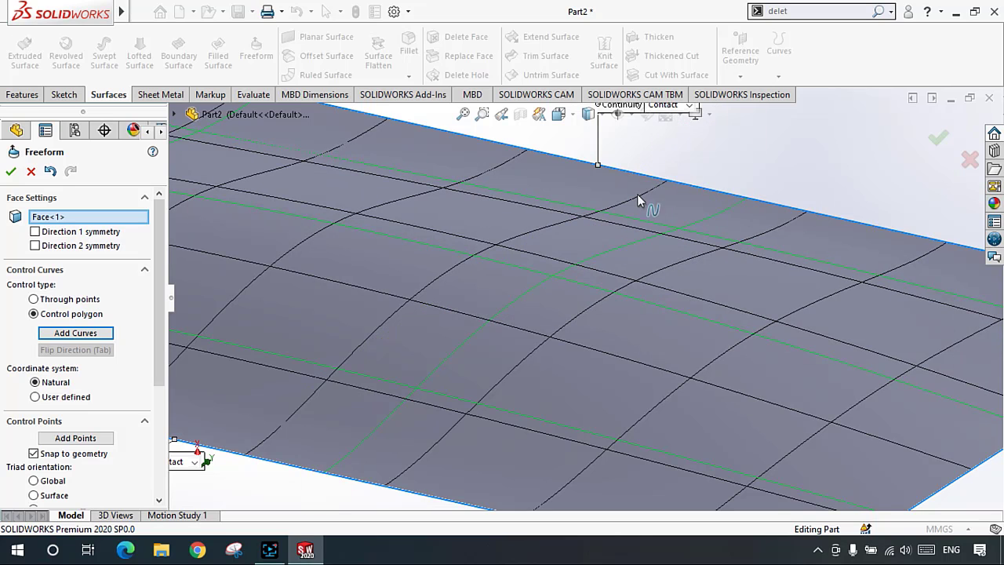
Step: Raise the first crosswise curve's control point beside the far lengthwise curve along Y
scroll(638, 199, "up", 3)
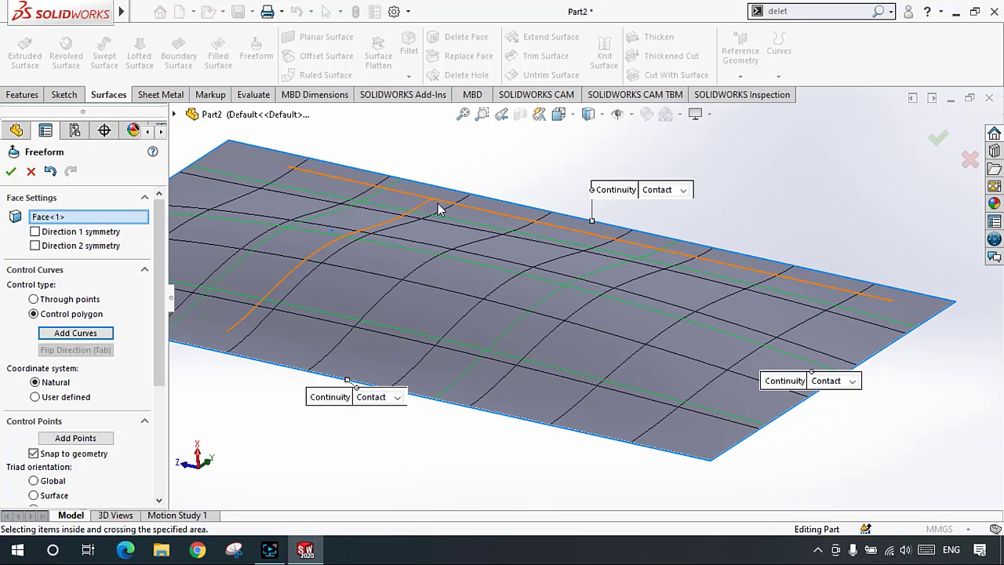
scroll(433, 212, "down", 2)
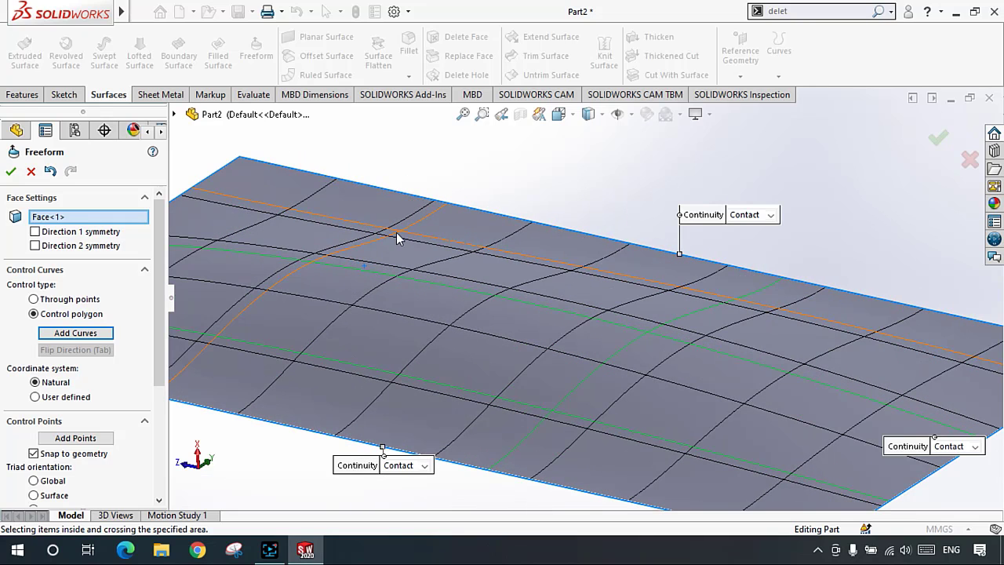
left_click(400, 234)
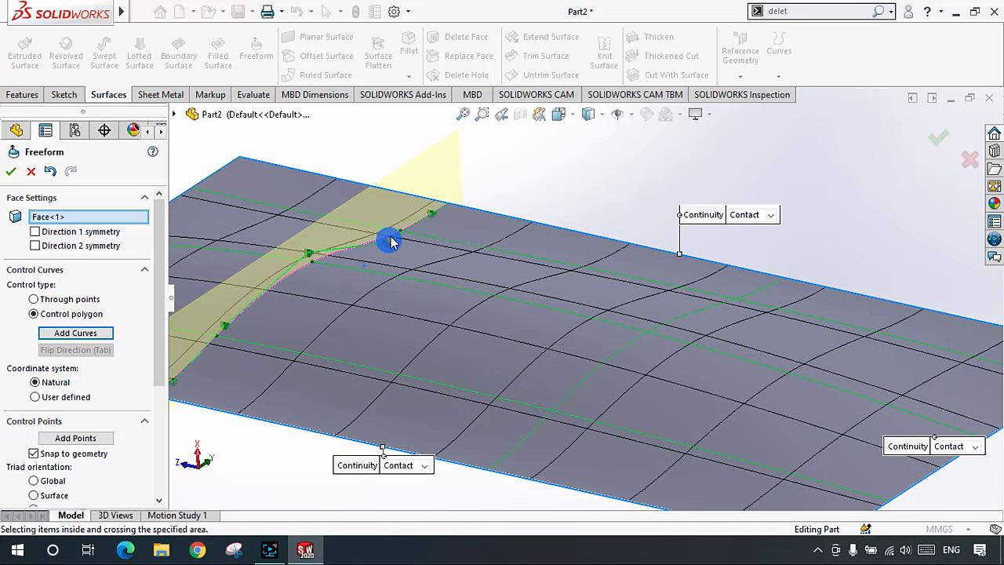
left_click(388, 240)
left_click_drag(388, 168, 385, 198)
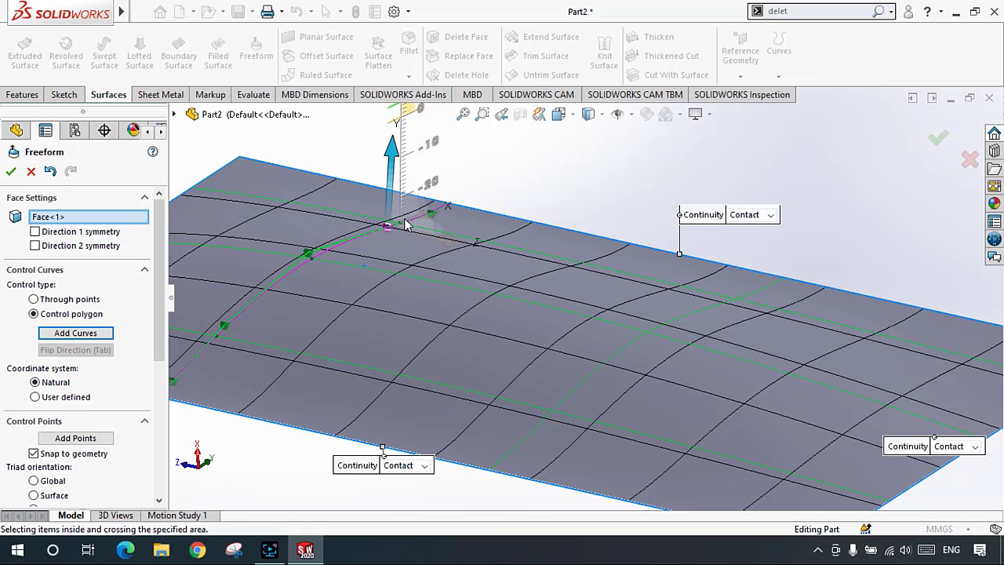
Step: Pull the first crosswise curve's outermost control point by the far long edge outward and upward
scroll(436, 236, "down", 2)
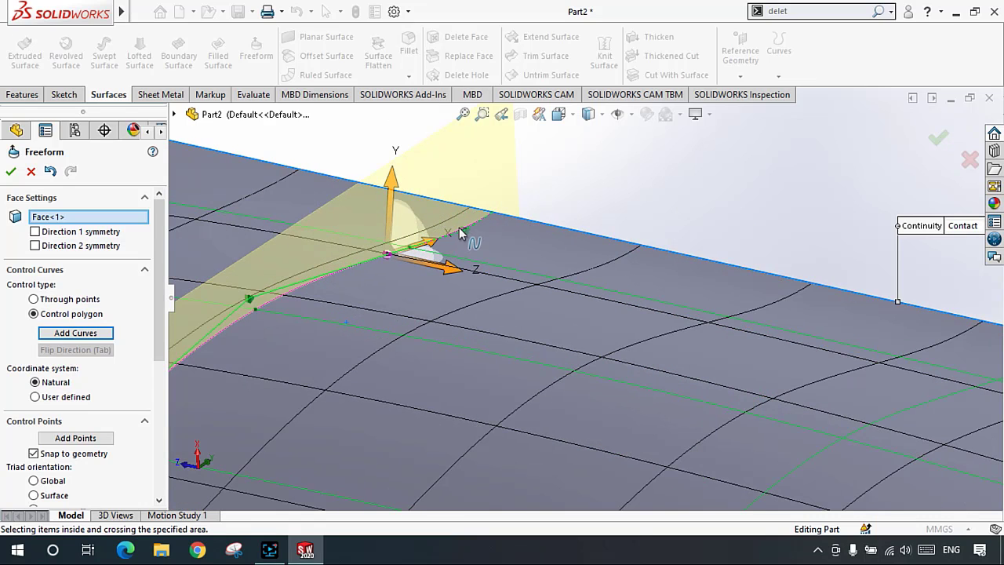
left_click_drag(466, 235, 488, 197)
scroll(467, 235, "up", 3)
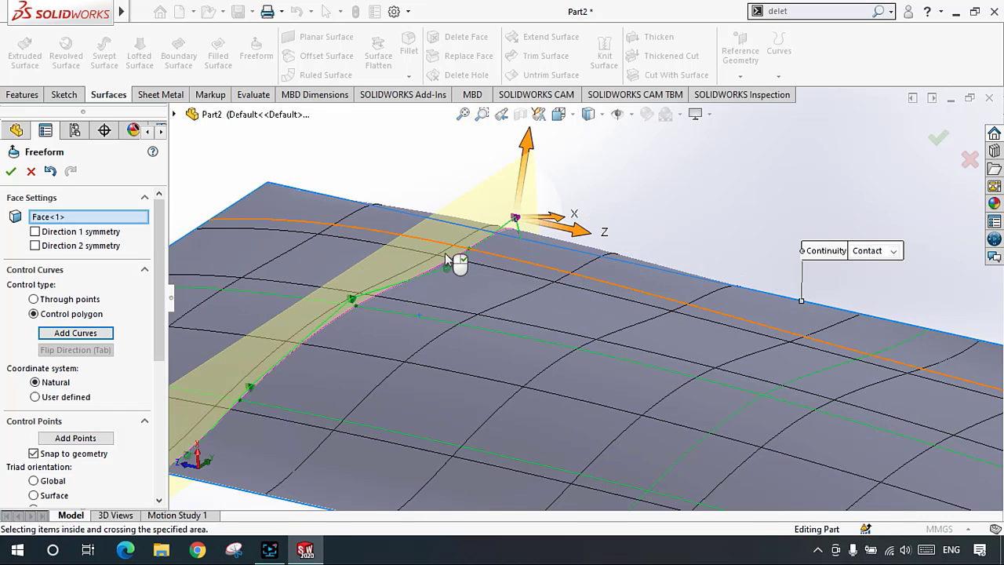
Step: Raise the second crosswise curve's outermost control point by the far long edge slightly along Y
middle_click_drag(502, 337, 484, 326)
scroll(710, 314, "down", 4)
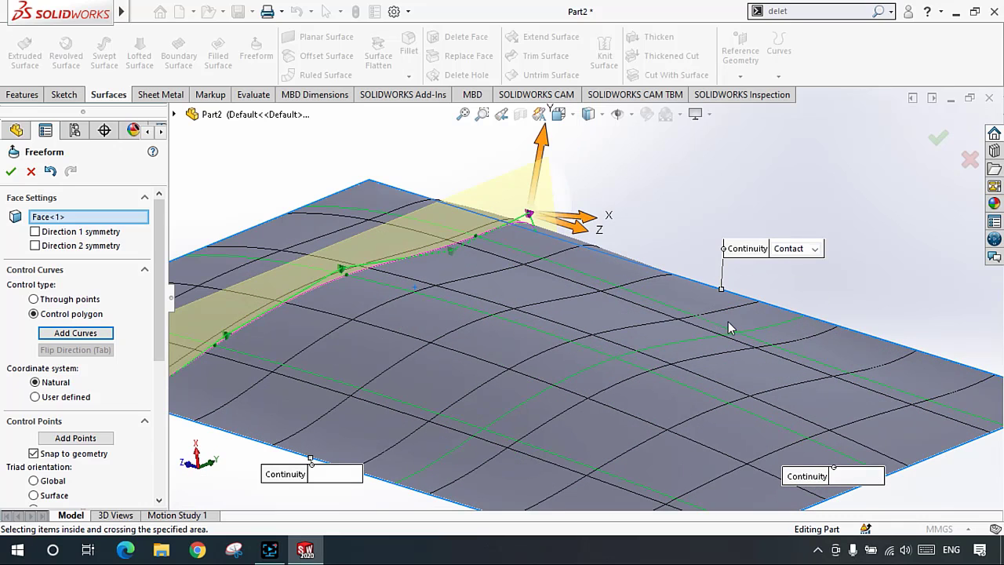
left_click(734, 334)
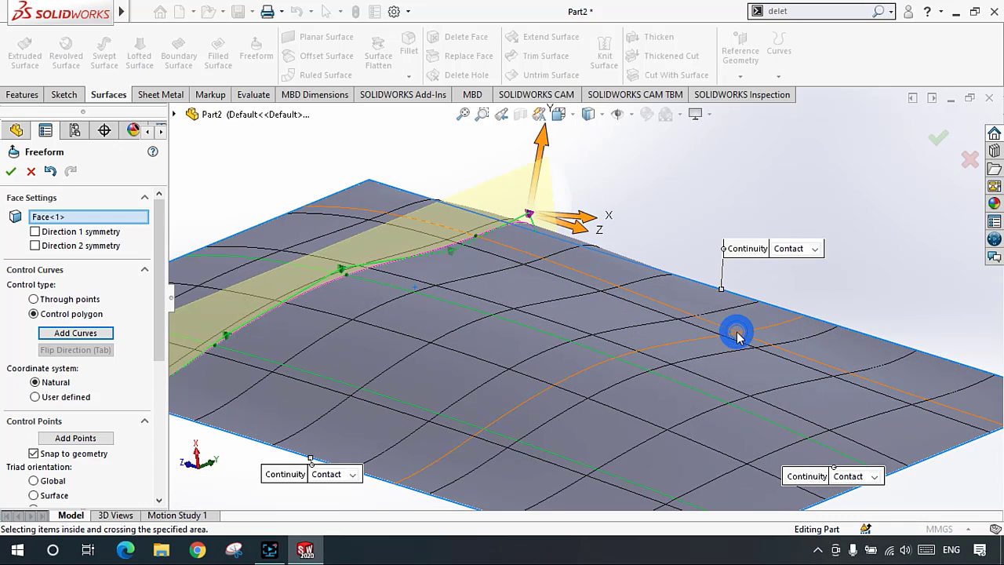
left_click(782, 326)
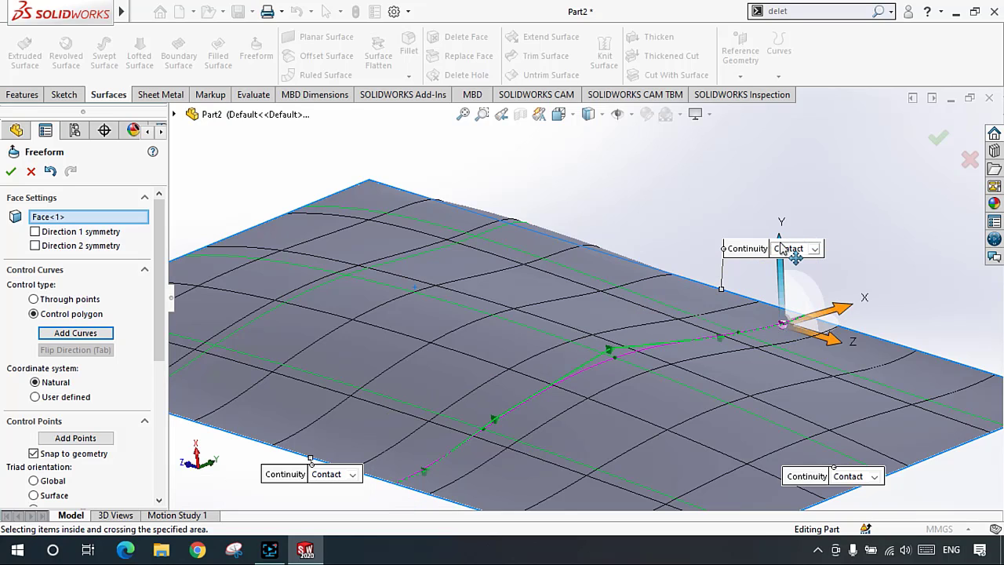
left_click_drag(781, 248, 781, 245)
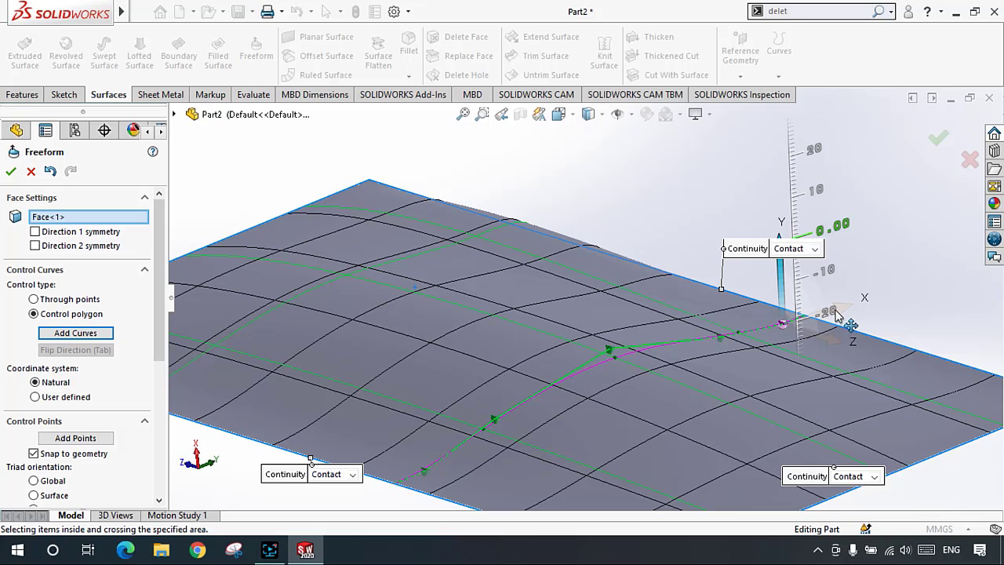
left_click_drag(837, 314, 837, 312)
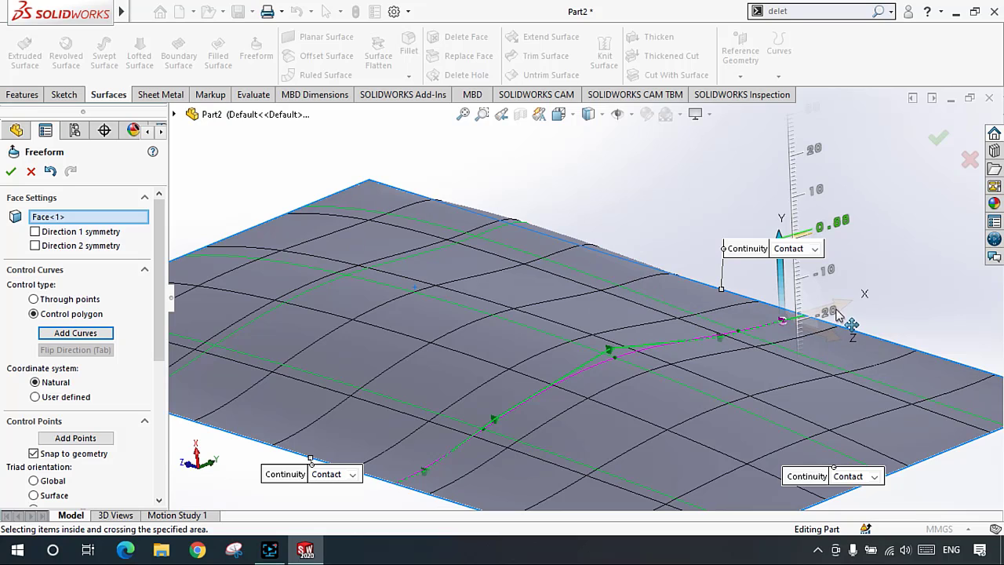
Step: Shift the second crosswise curve's two intermediate control points along X toward the long edges and accept the freeform
left_click(722, 338)
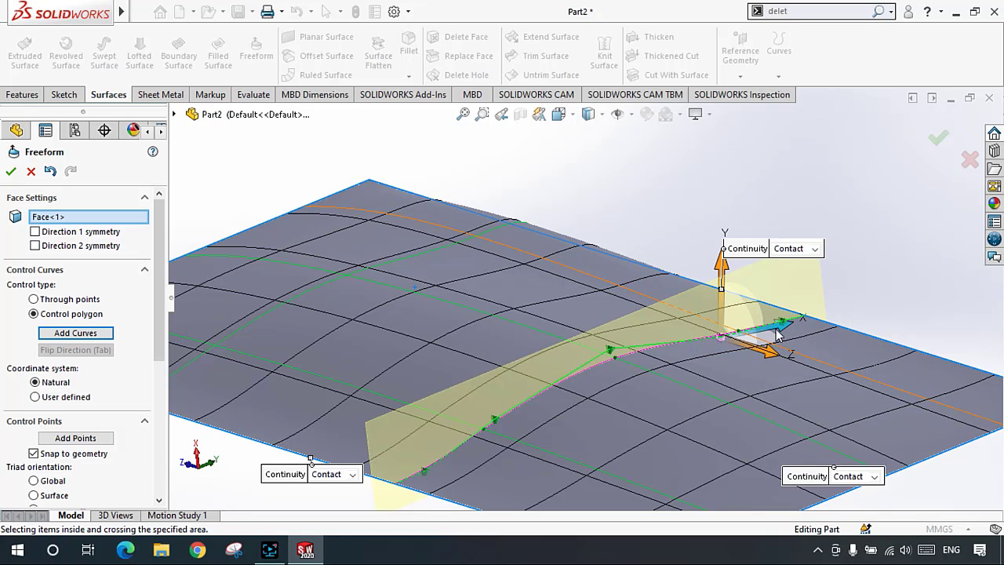
left_click_drag(777, 334, 823, 316)
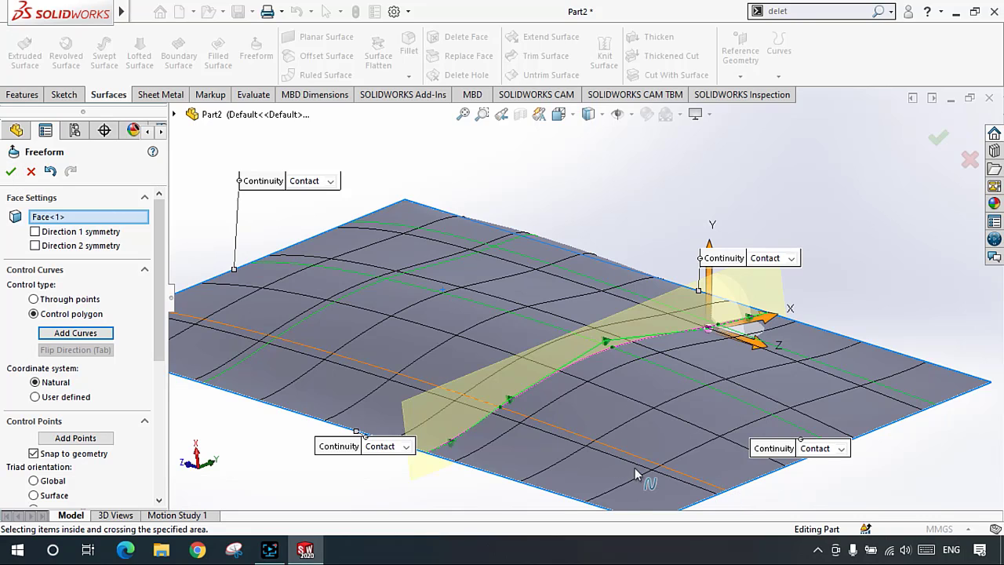
left_click(507, 400)
left_click_drag(564, 361, 539, 388)
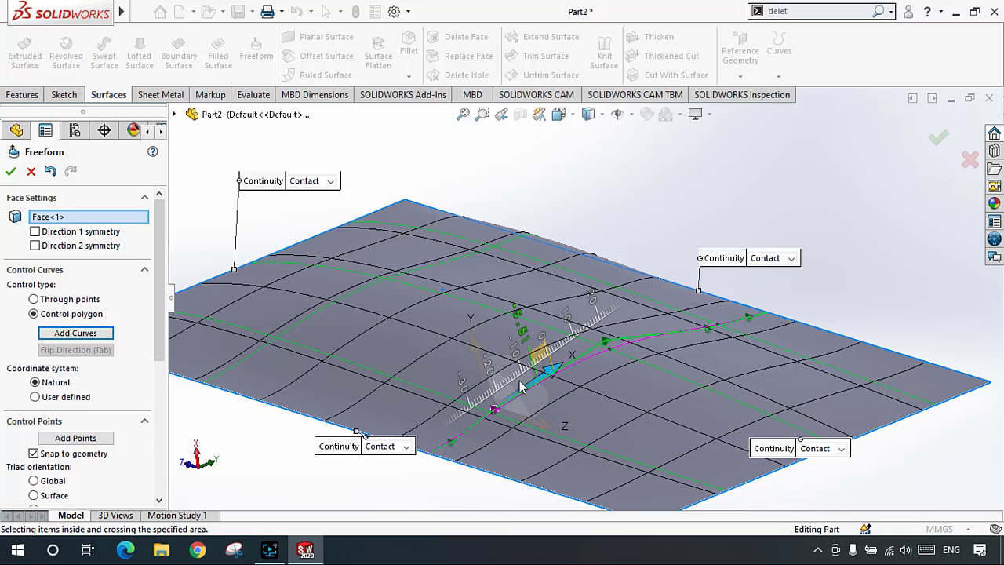
left_click(12, 173)
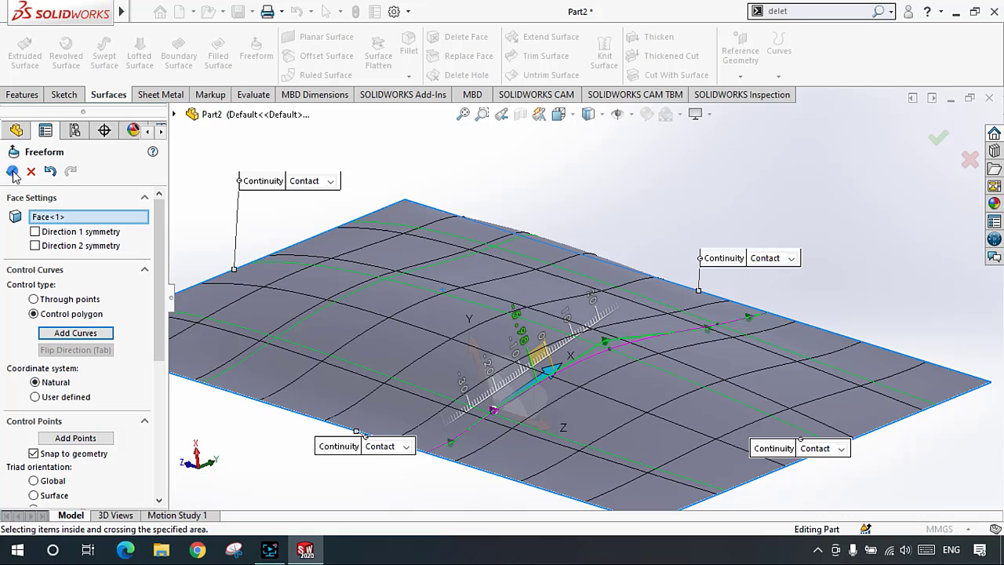
left_click(11, 173)
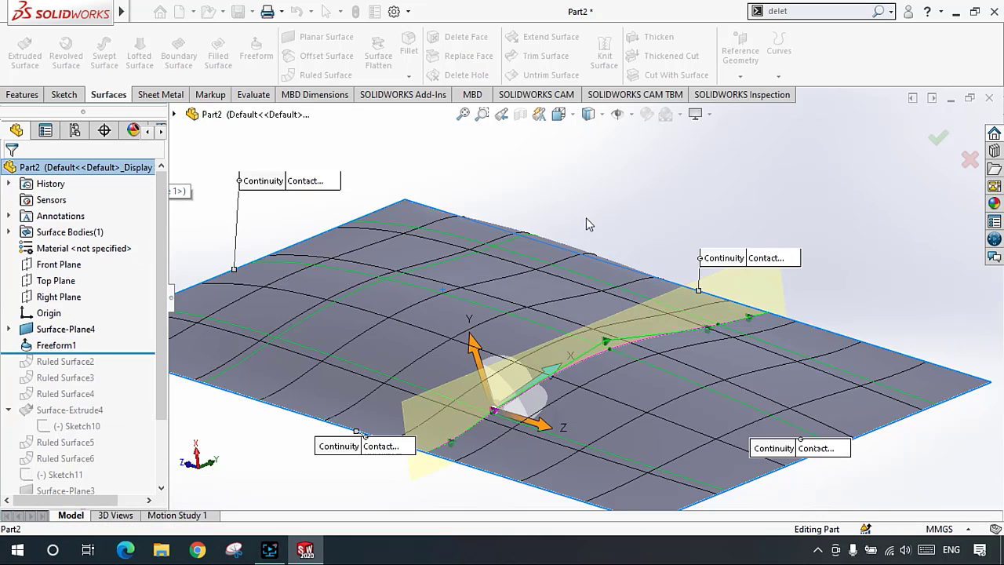
Step: Examine the finished freeform surface's bulge and edges from several viewing angles
left_click(640, 201)
middle_click_drag(346, 390, 550, 305)
scroll(525, 310, "down", 5)
scroll(580, 298, "up", 2)
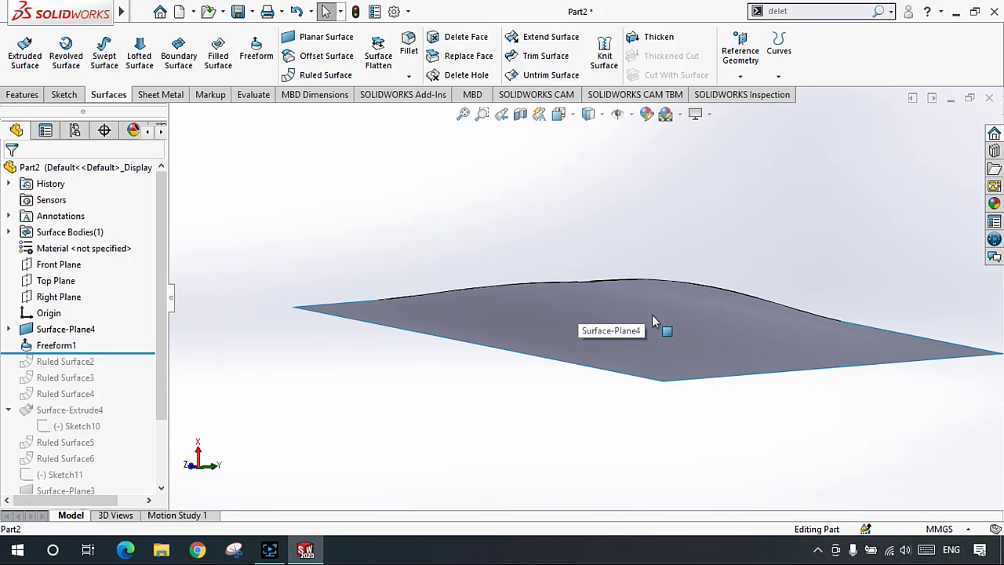
scroll(652, 314, "down", 2)
middle_click_drag(954, 409, 886, 367)
scroll(754, 336, "up", 2)
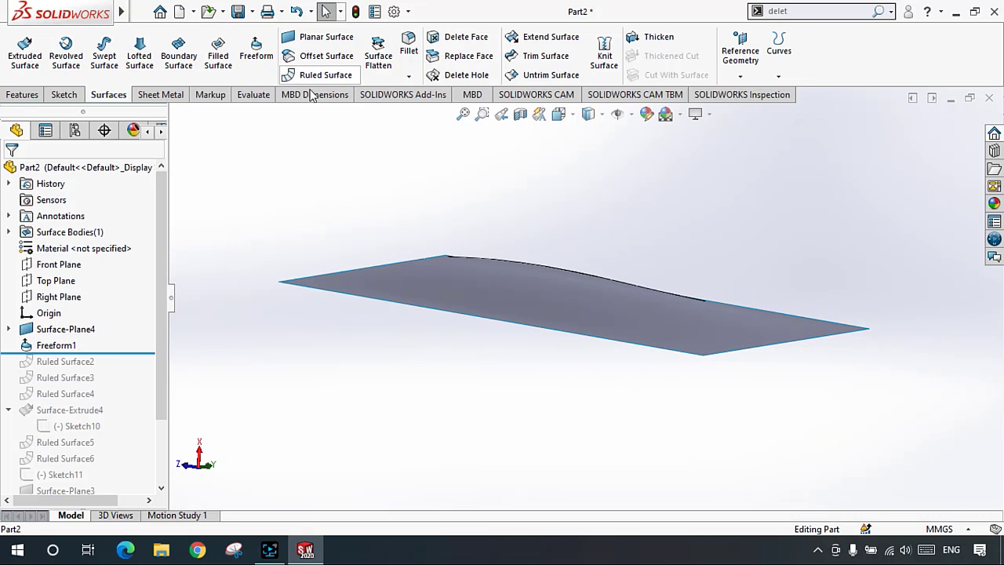
middle_click_drag(517, 246, 524, 249)
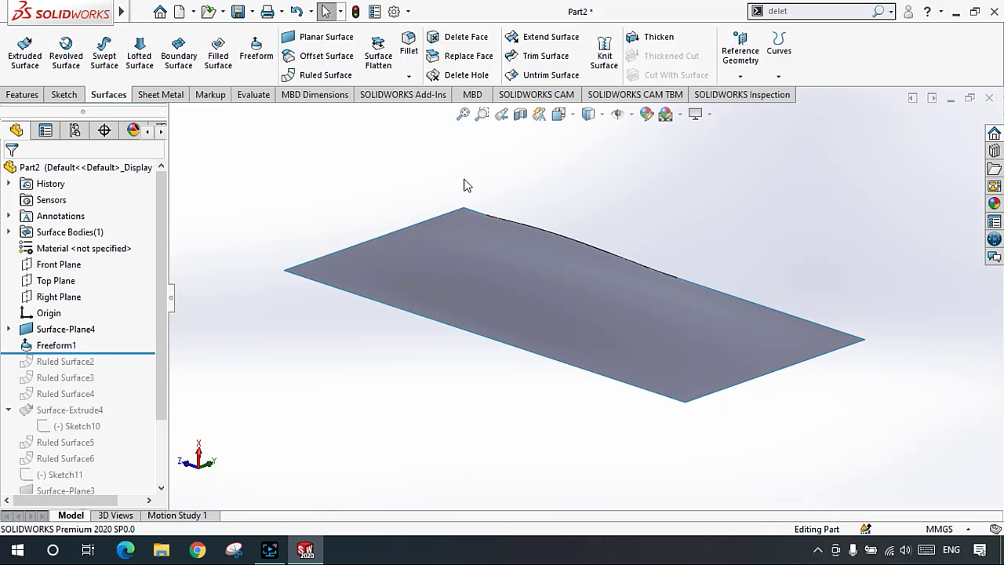
mouse_move(594, 302)
middle_mouse_down()
mouse_move(596, 258)
mouse_move(583, 298)
mouse_move(343, 256)
middle_mouse_up()
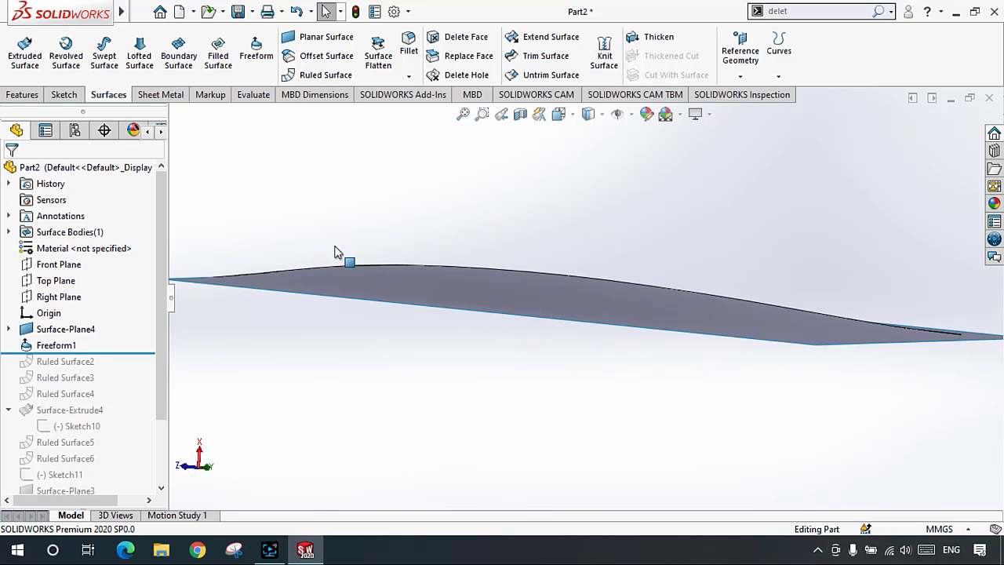
Step: Start a Mirror feature and set the Right Plane as the mirror plane
left_click(64, 94)
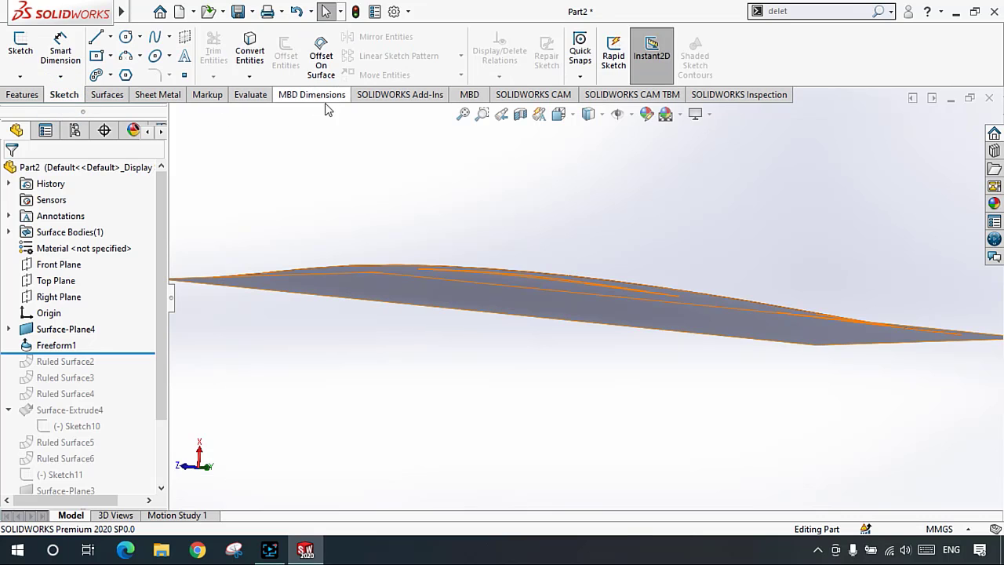
left_click(106, 95)
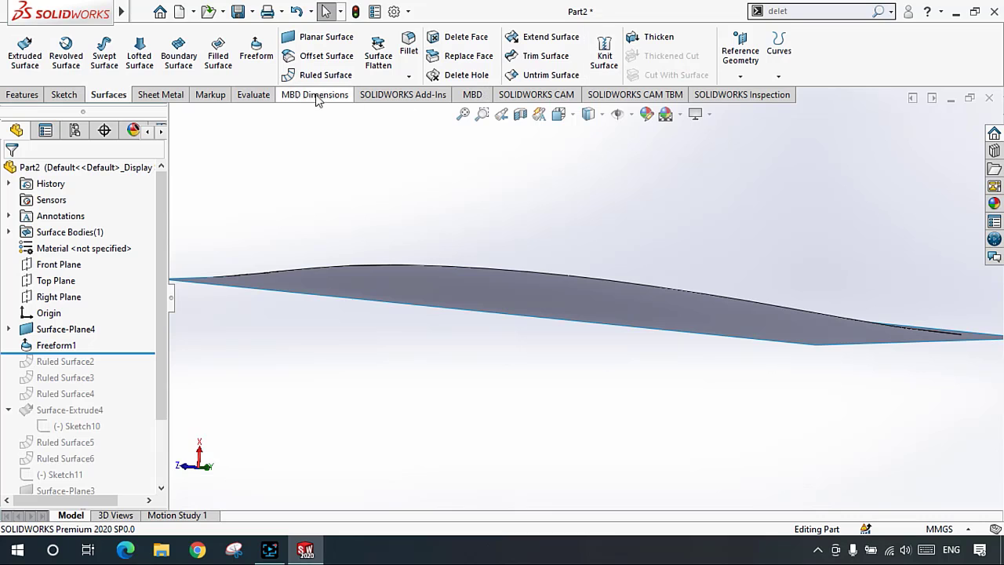
left_click(21, 94)
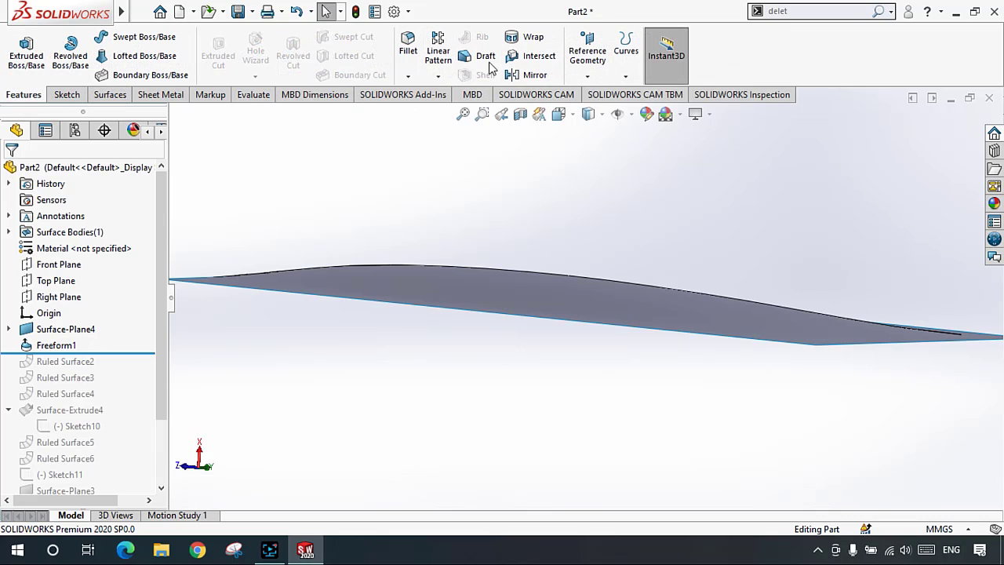
left_click(527, 76)
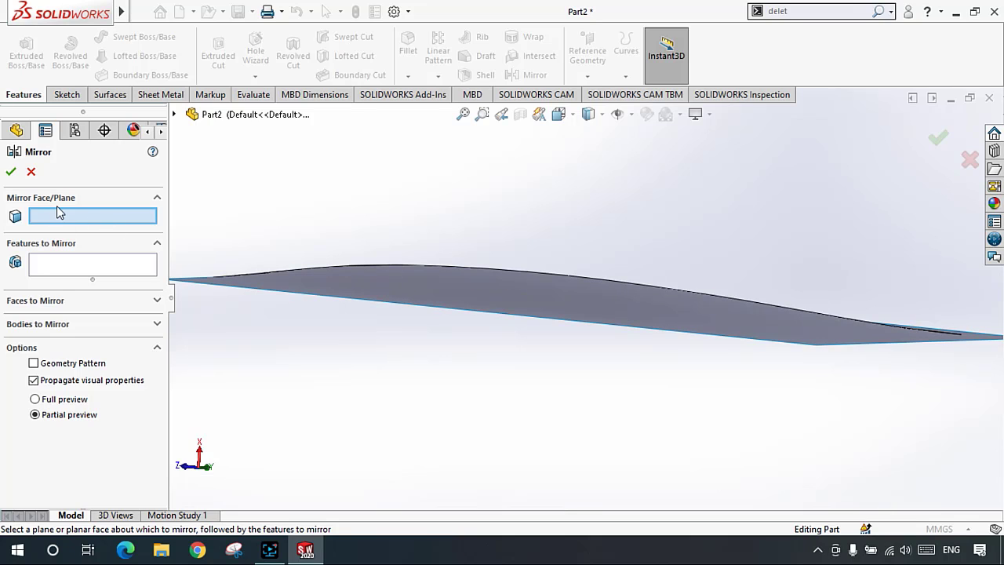
left_click(174, 115)
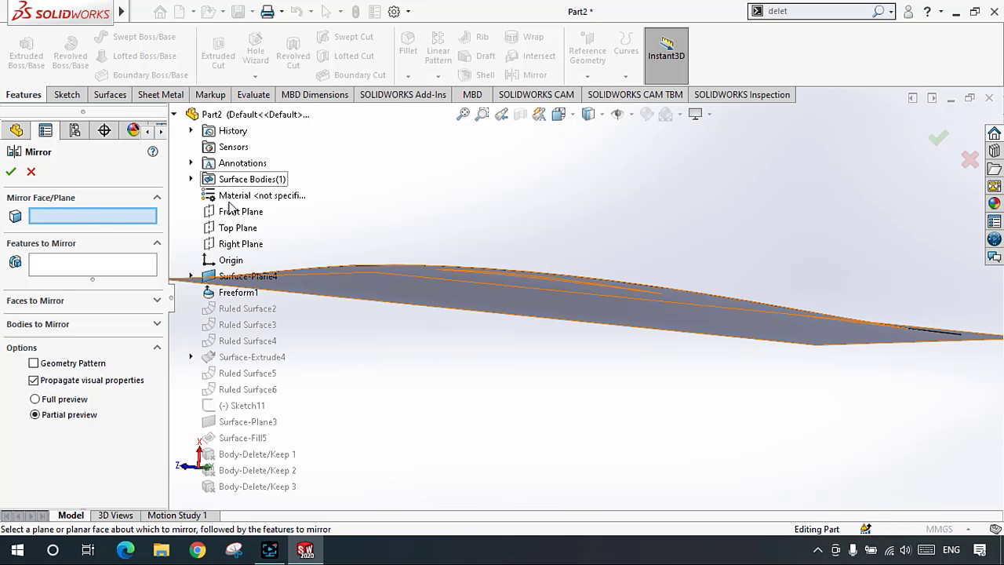
left_click(236, 246)
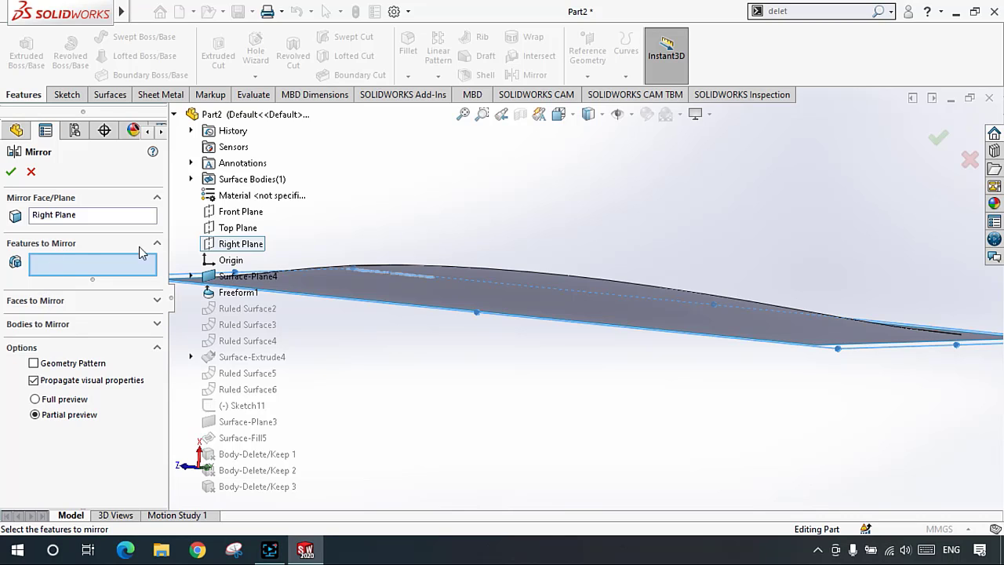
Step: Try to select the freeform surface as a face to mirror
left_click(92, 310)
left_click(490, 290)
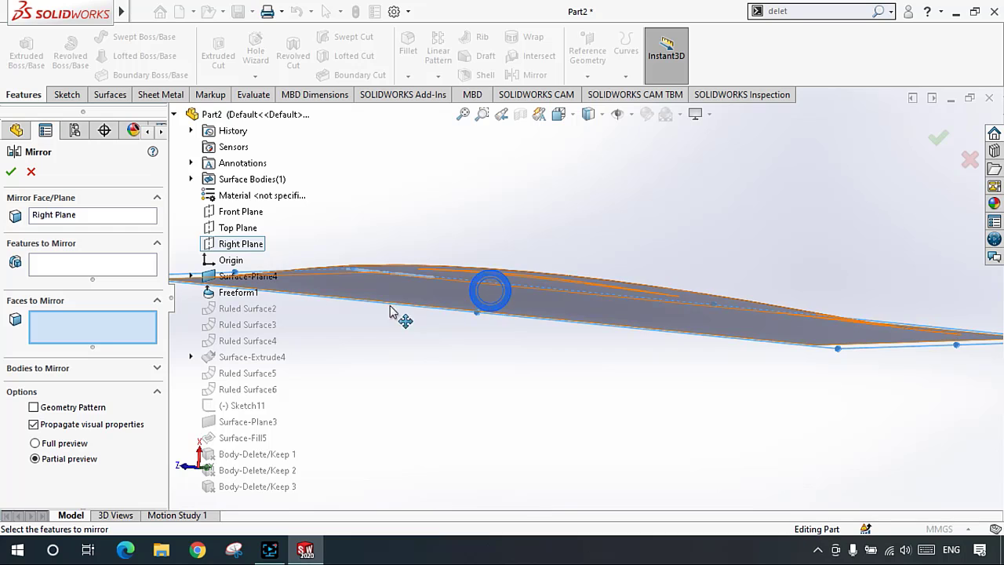
left_click(408, 287)
middle_click_drag(468, 309, 463, 323)
left_click(548, 272)
left_click(538, 286)
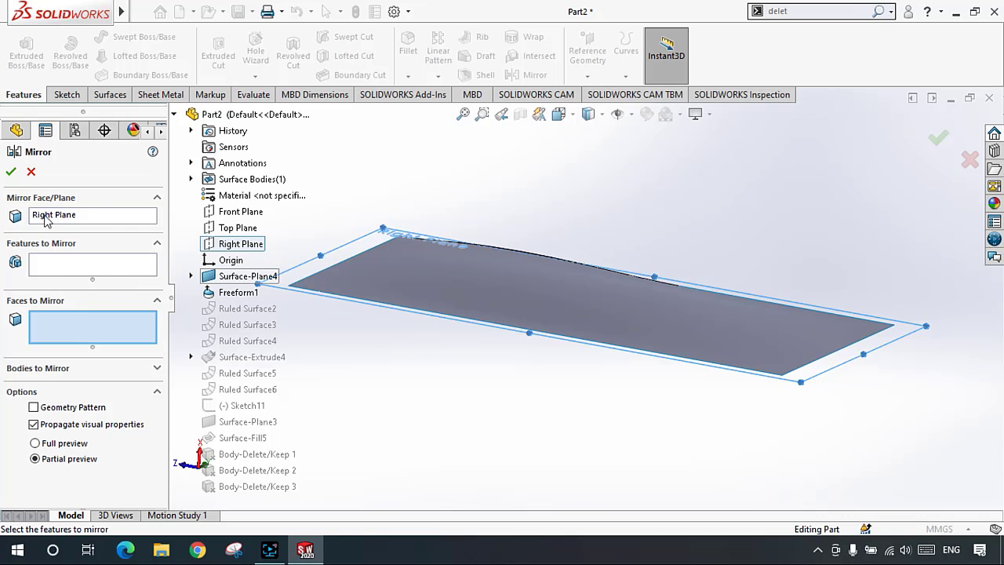
Step: Choose the freeform surface body as the body to mirror about the Right Plane and accept the mirror
left_click(40, 372)
left_click(509, 280)
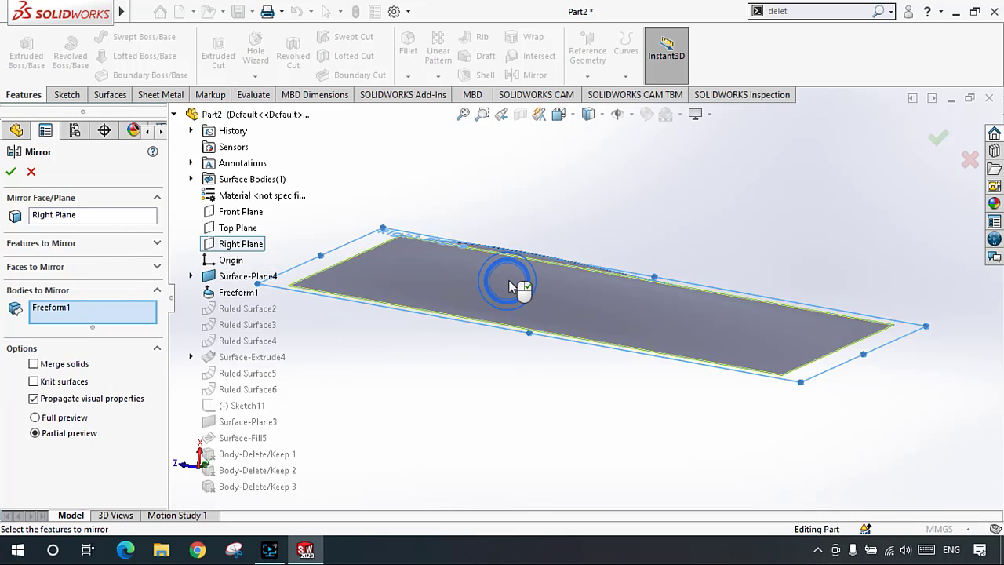
middle_click_drag(520, 283, 541, 318)
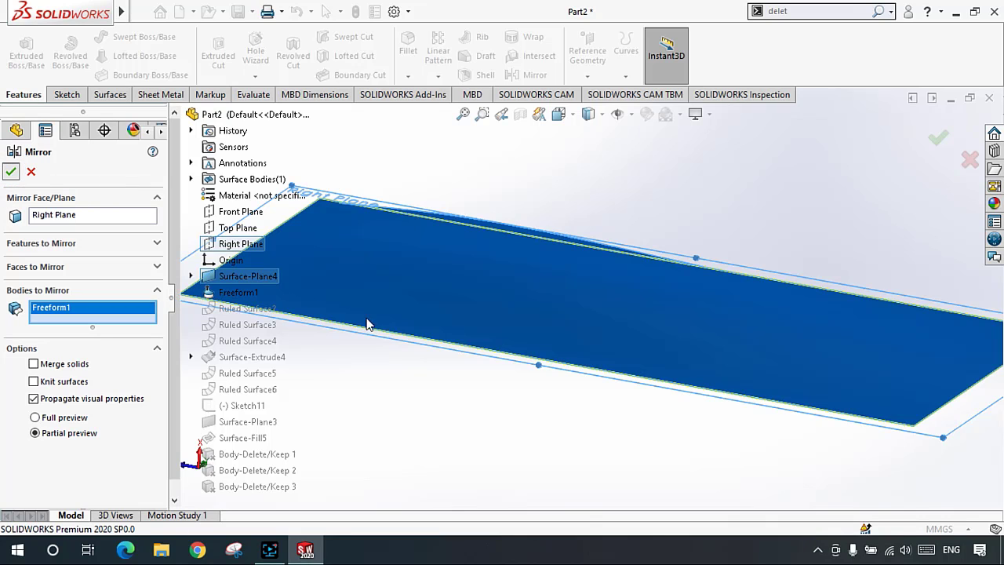
left_click(552, 173)
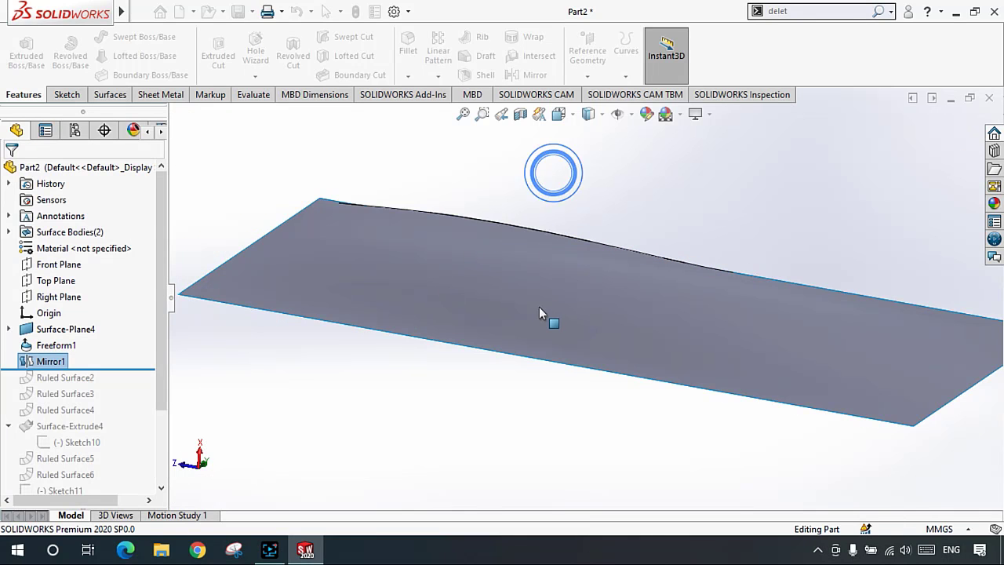
middle_click_drag(539, 307, 580, 322)
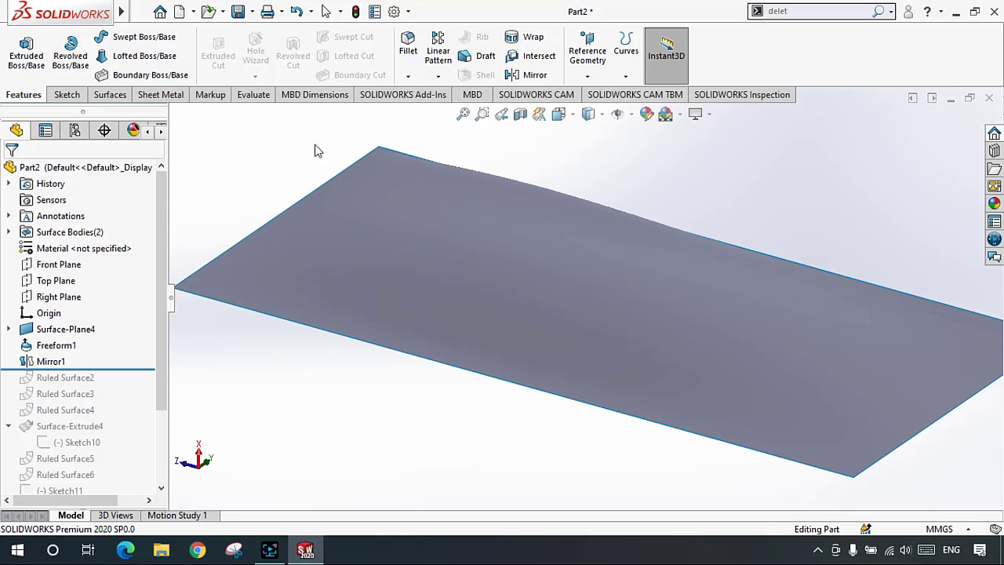
left_click(109, 94)
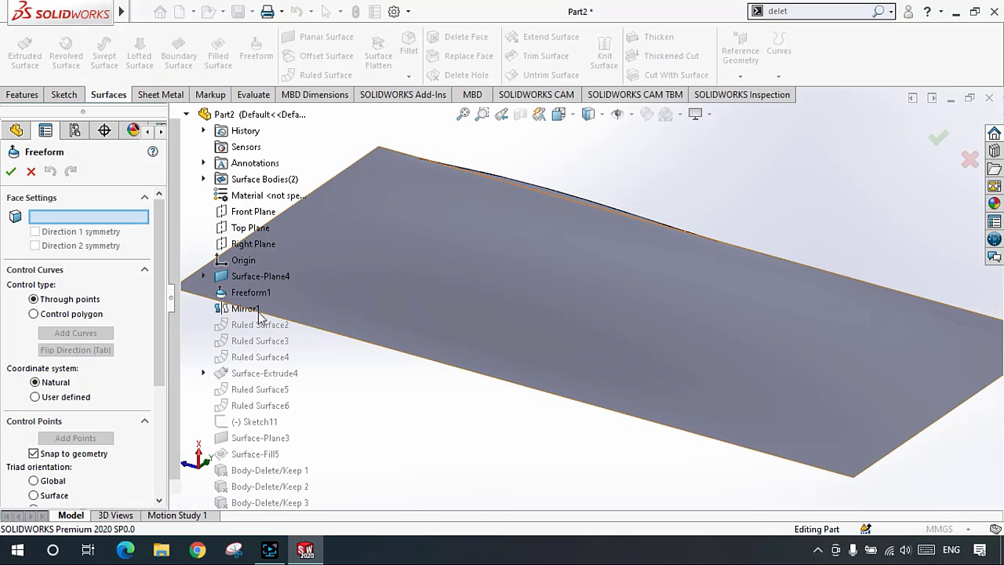
scroll(584, 281, "up", 2)
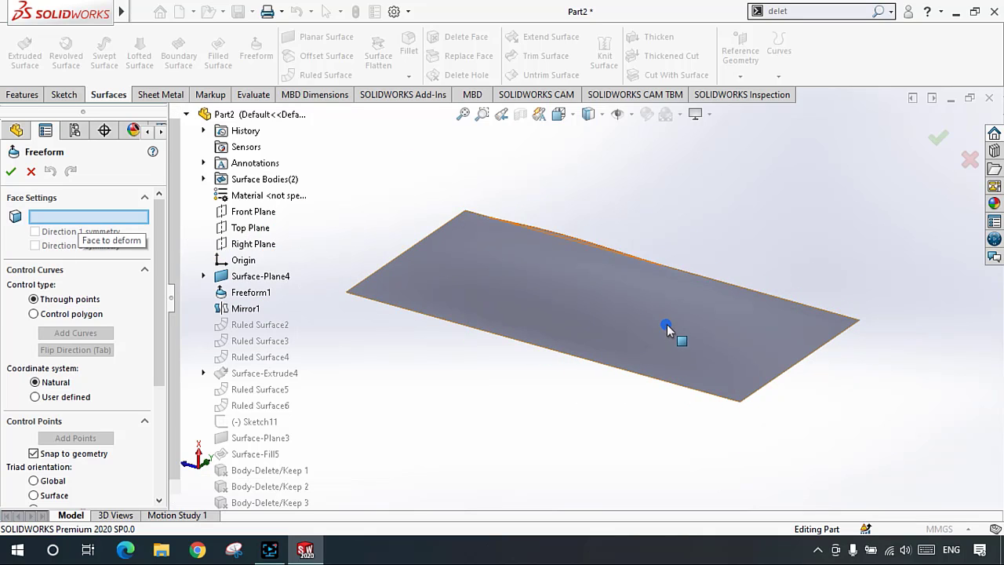
left_click(587, 331)
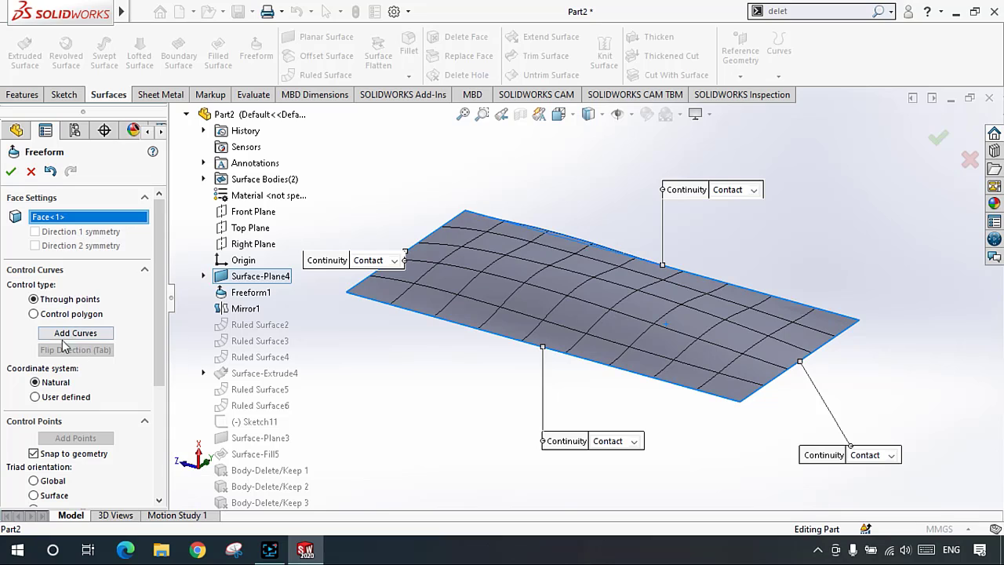
left_click(34, 314)
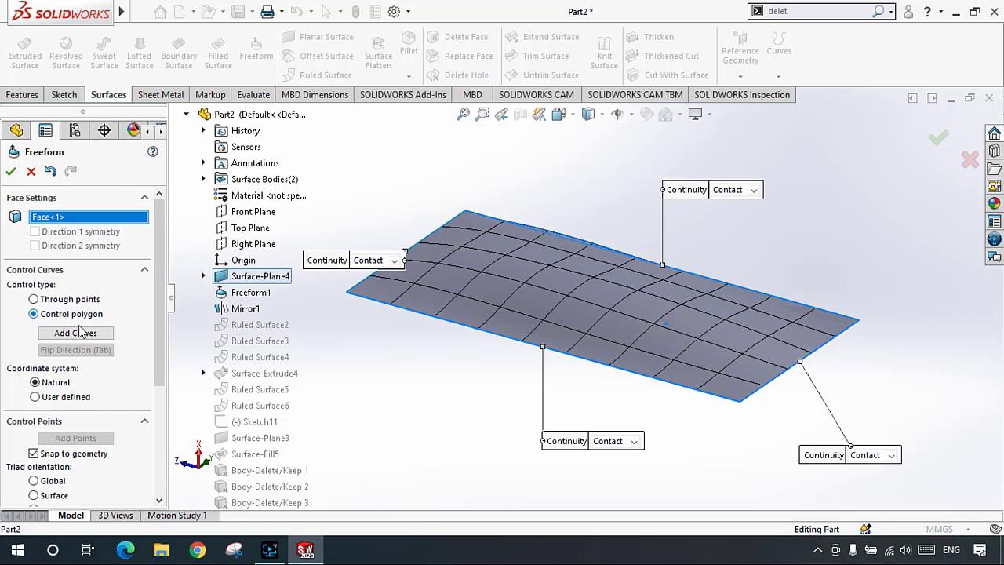
left_click(76, 333)
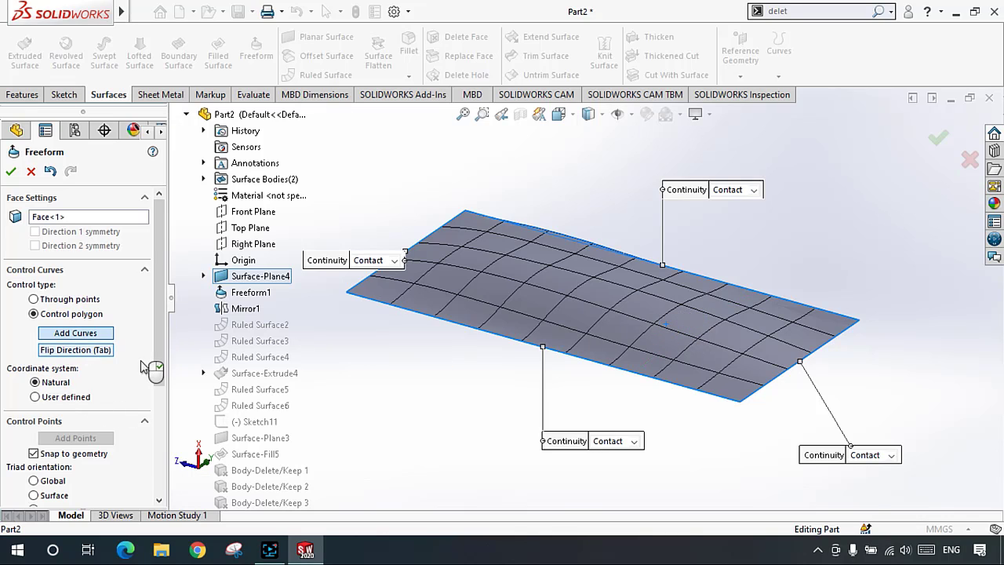
scroll(149, 377, "down", 3)
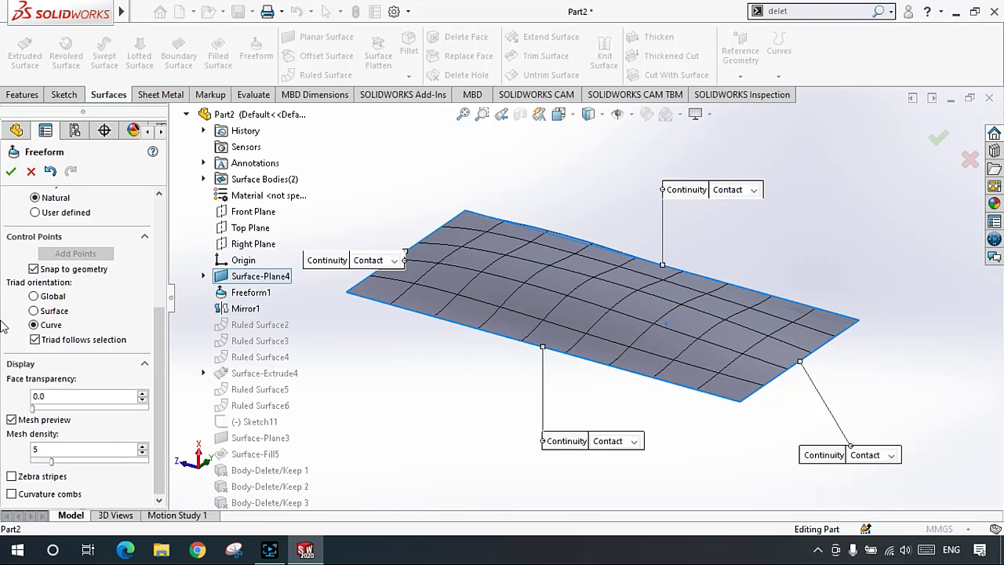
scroll(3, 325, "up", 3)
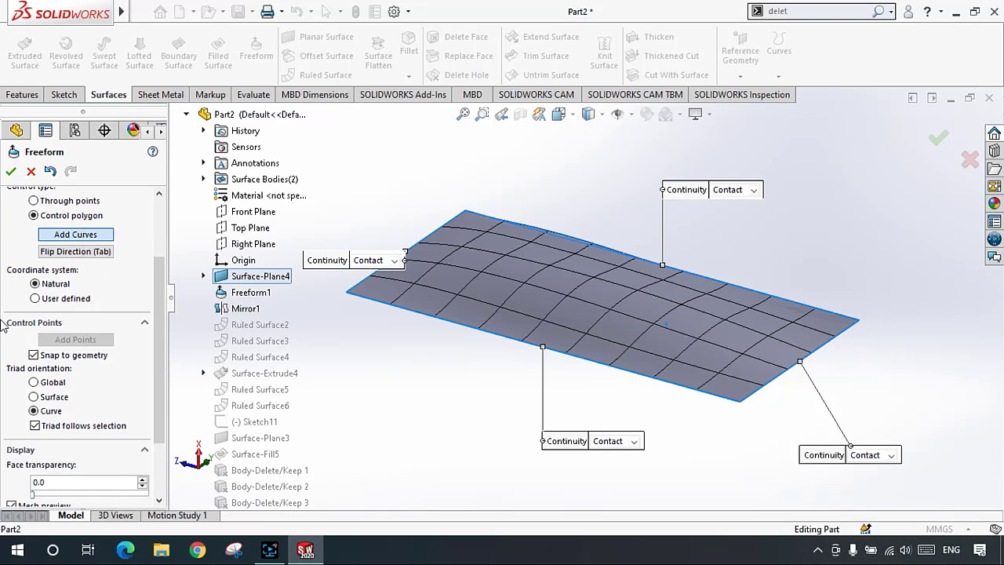
left_click(32, 172)
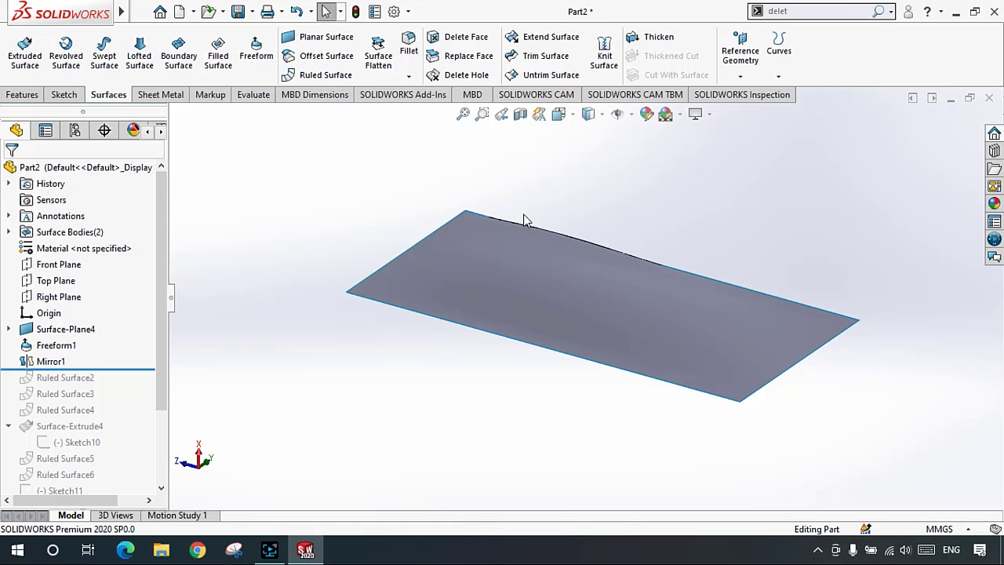
Step: Delete the Mirror1 and Freeform1 features, leaving only the flat planar surface
scroll(527, 219, "down", 2)
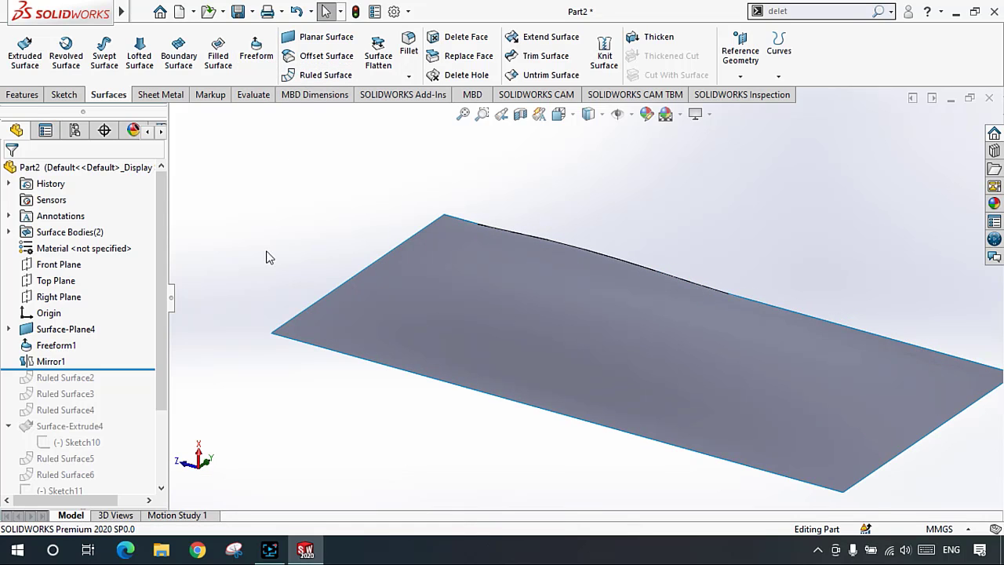
left_click(56, 362)
key("Delete")
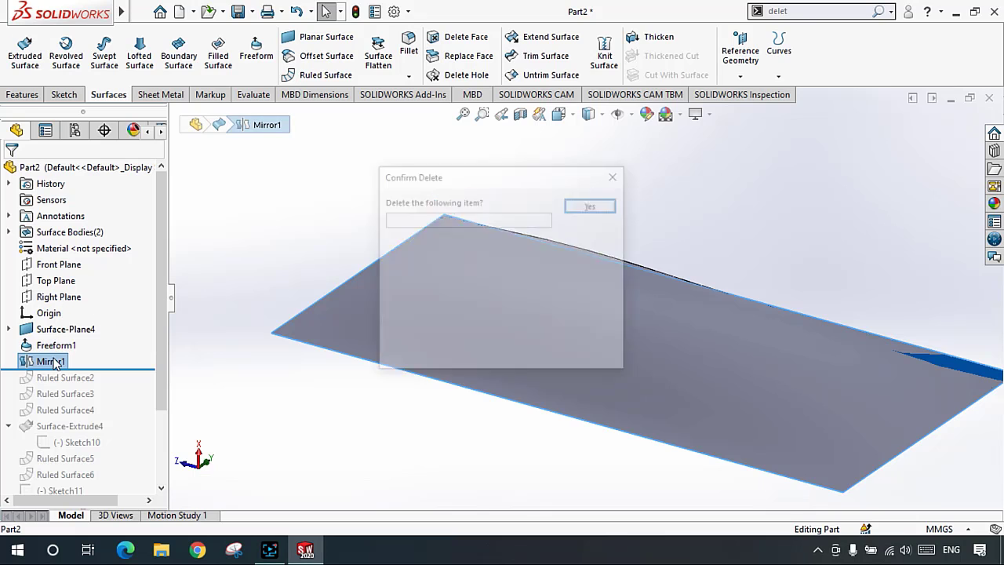
key("Return")
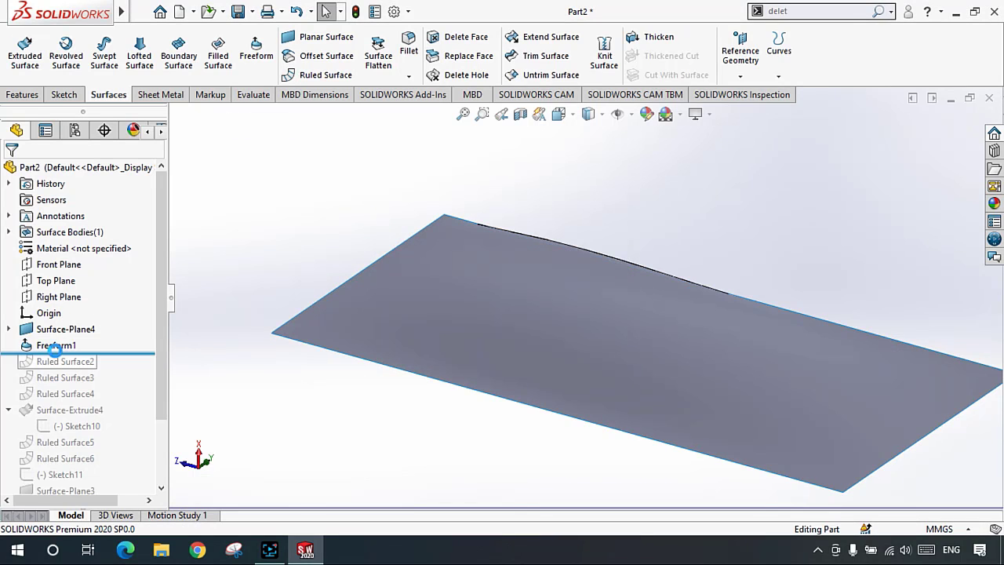
left_click(57, 345)
key("Delete")
key("Return")
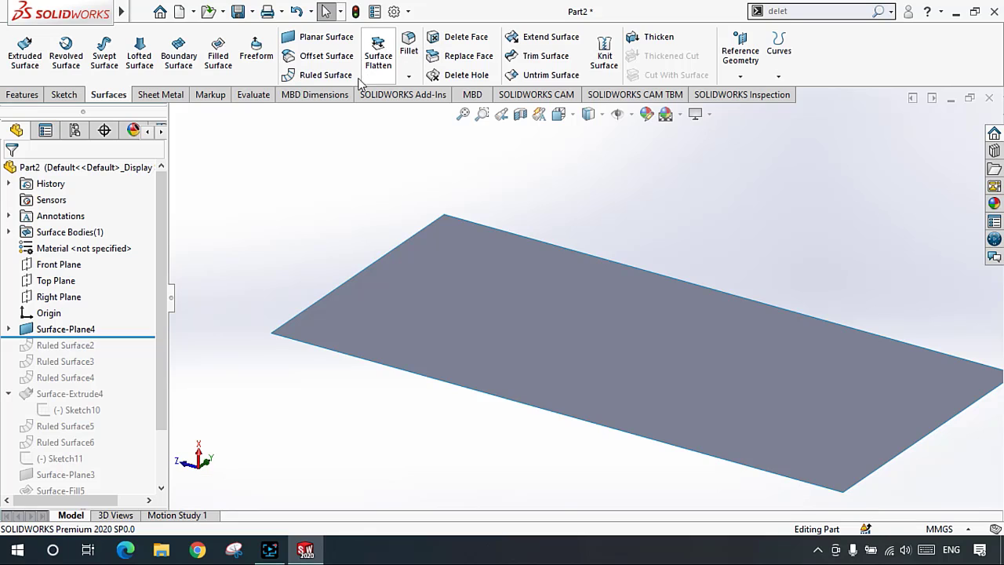
left_click(408, 76)
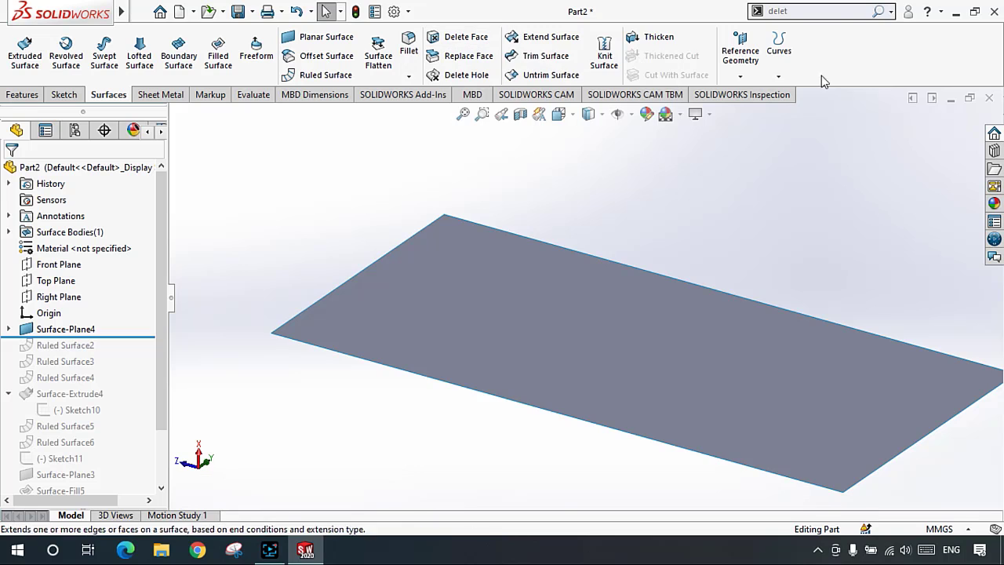
left_click(827, 11)
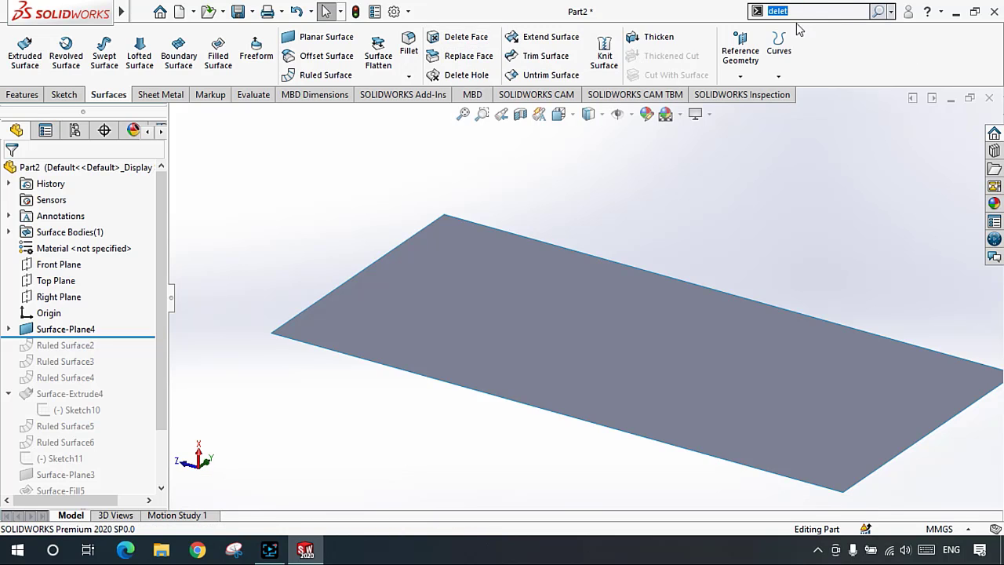
left_click(775, 171)
scroll(594, 210, "up", 3)
mouse_move(595, 211)
middle_mouse_down()
mouse_move(544, 278)
mouse_move(600, 204)
mouse_move(602, 212)
middle_mouse_up()
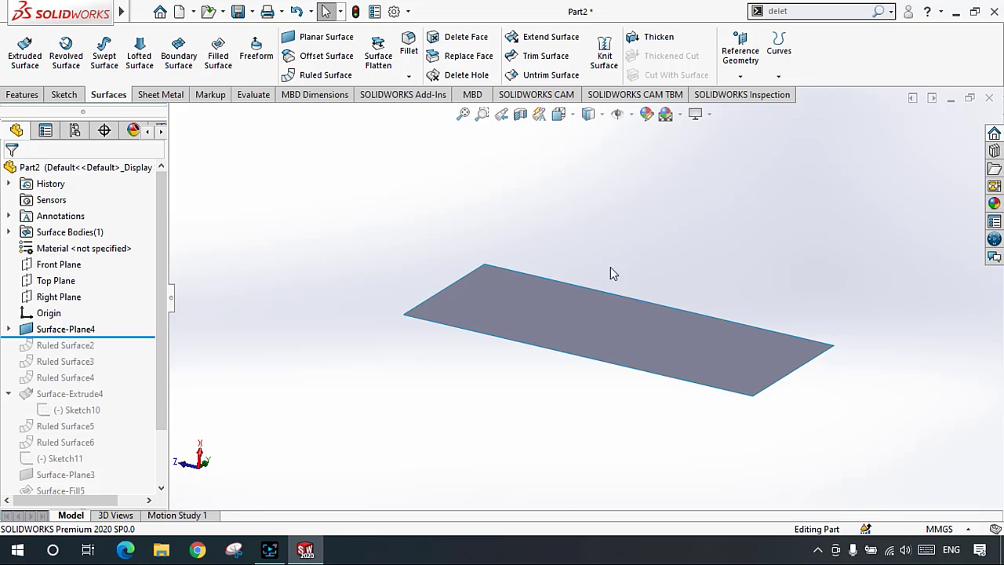
left_click(65, 328)
middle_click_drag(331, 287, 809, 333)
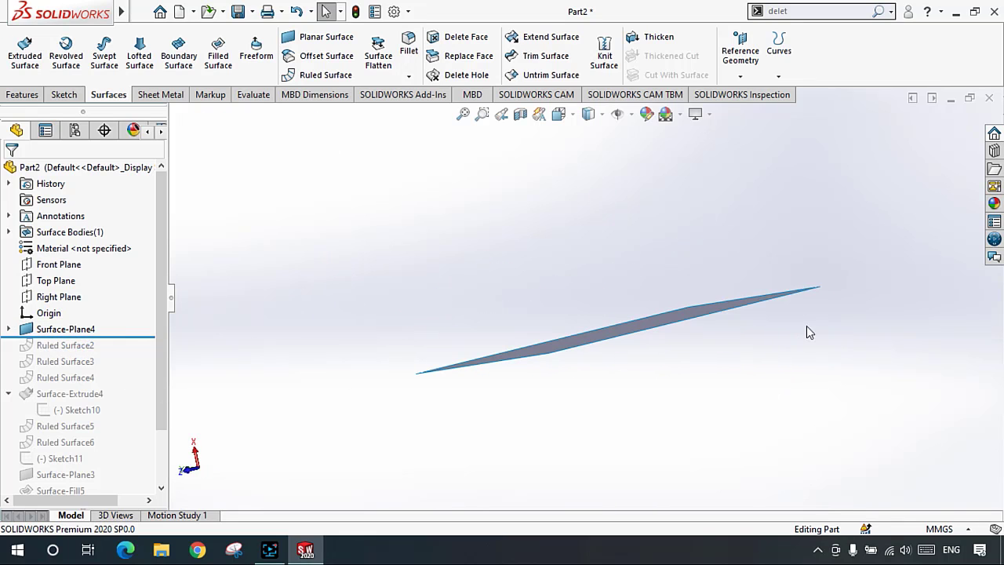
middle_click_drag(666, 379, 740, 331)
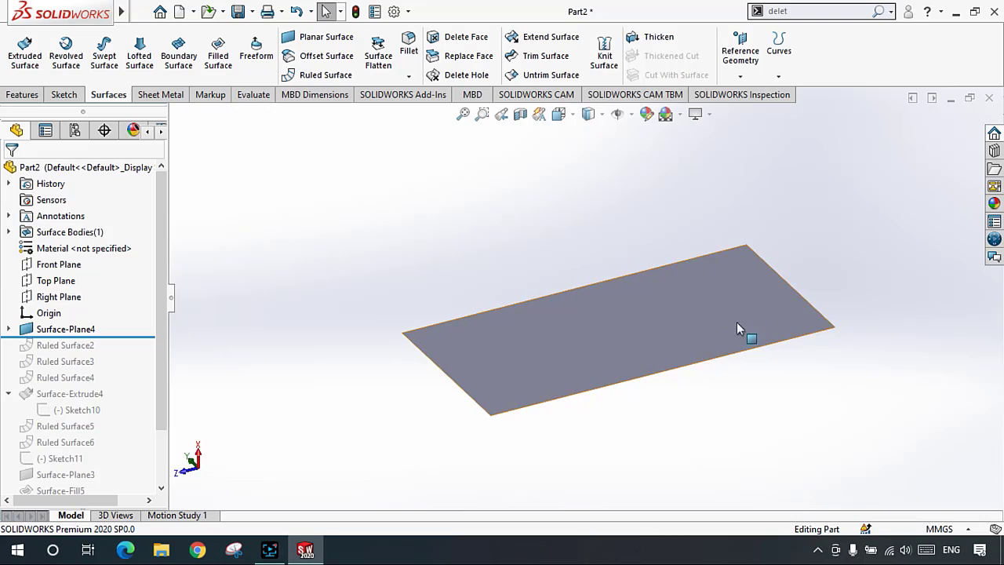
scroll(745, 313, "down", 3)
scroll(549, 345, "up", 2)
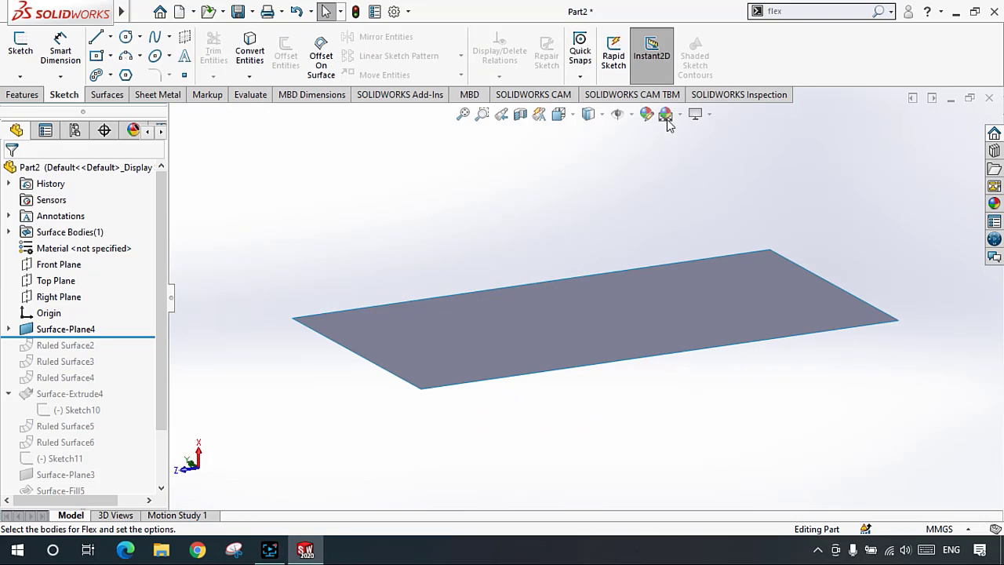
Step: Find and start the Flex command and select the planar surface as the body to flex
left_click(798, 8)
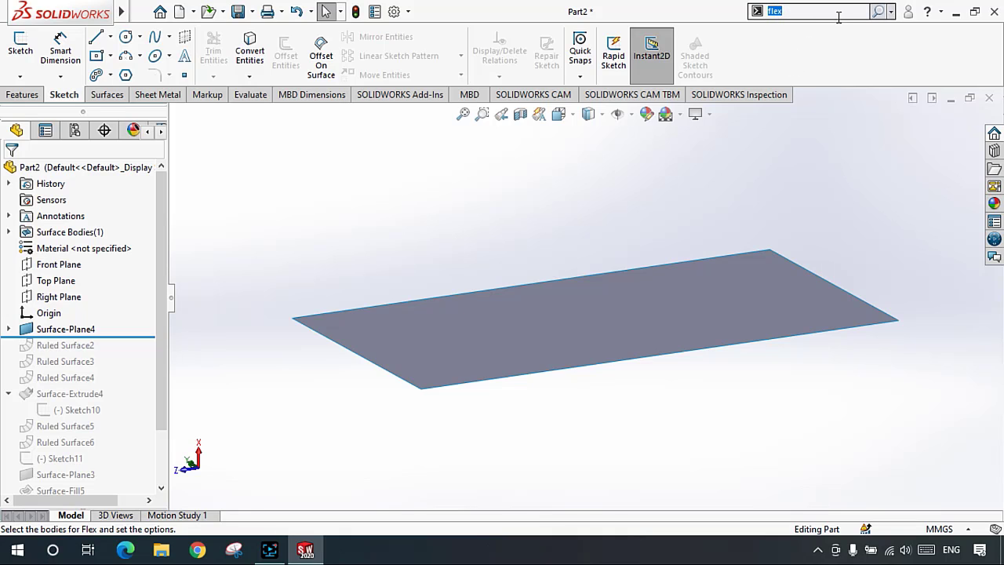
type("fle")
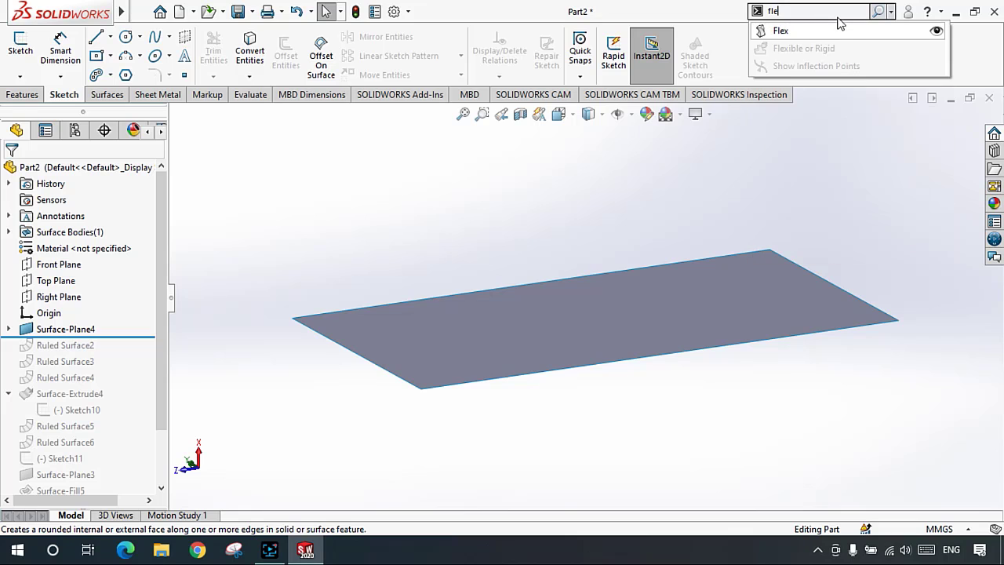
left_click(762, 31)
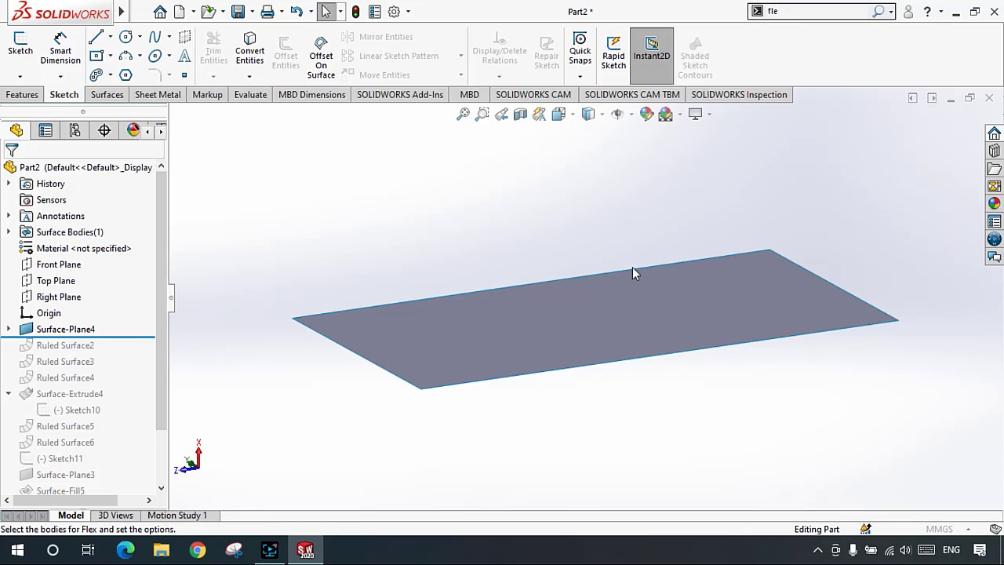
middle_click_drag(399, 236, 619, 313)
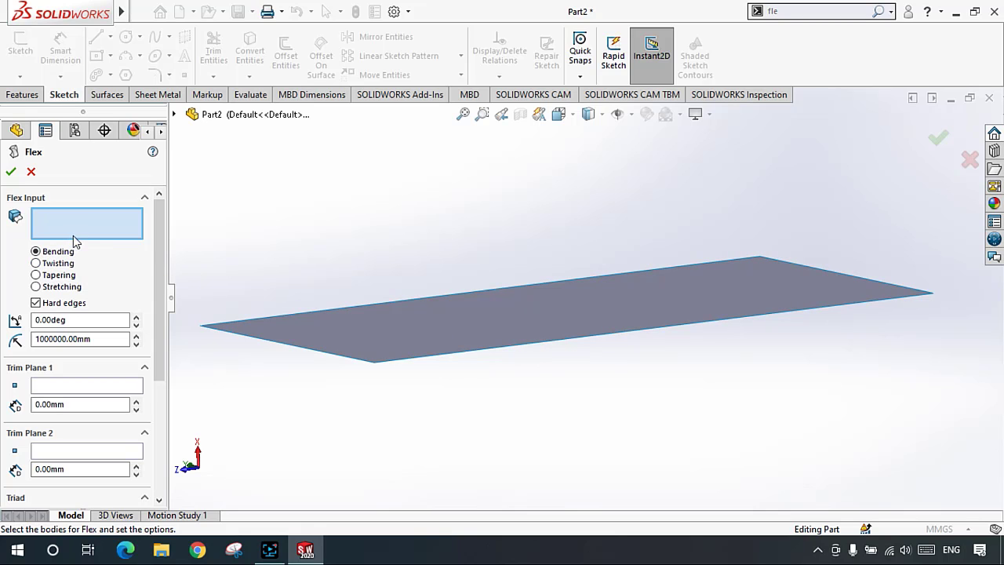
left_click(542, 312)
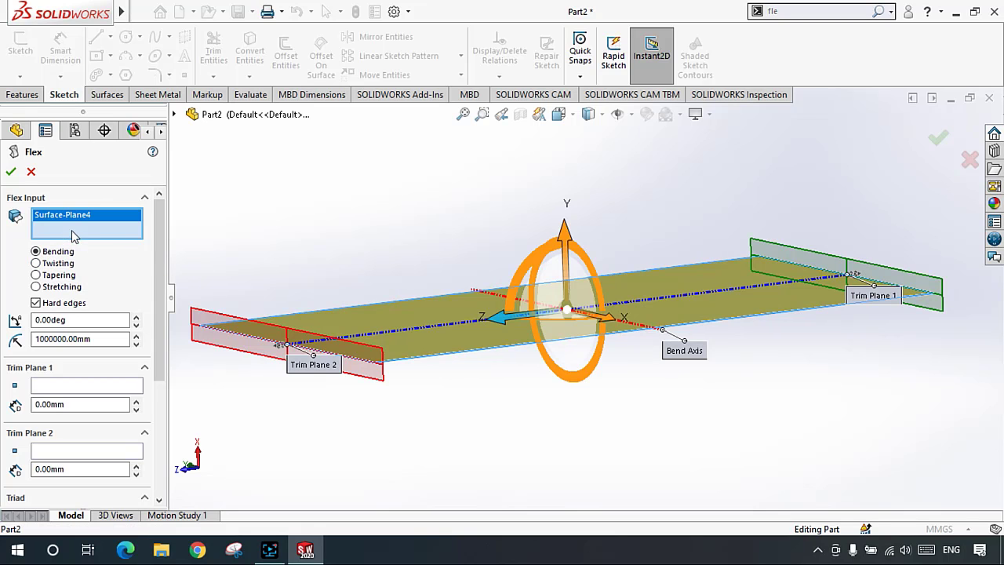
middle_click_drag(464, 276, 471, 314)
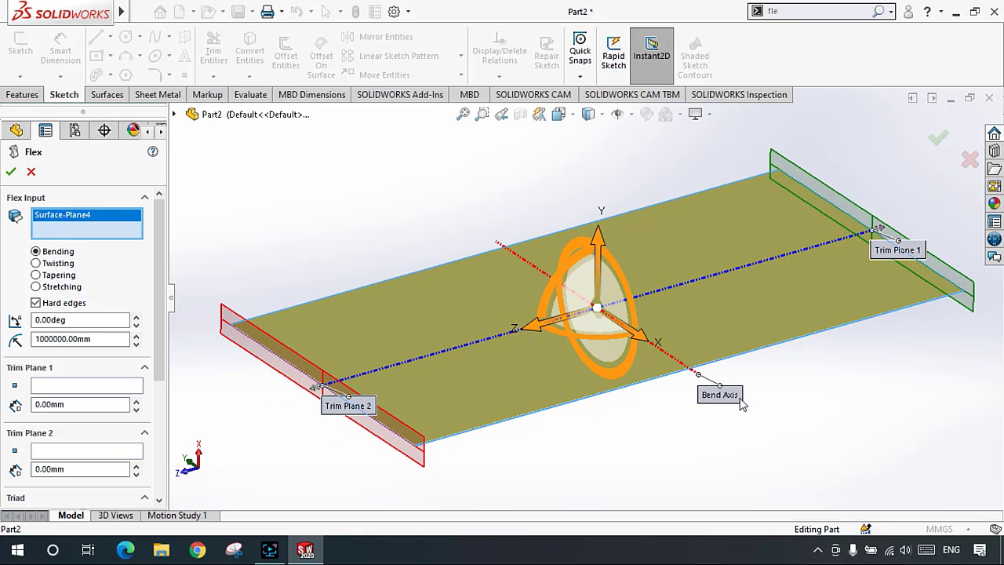
Step: Switch the flex type to Twisting and back to Bending
left_click(36, 263)
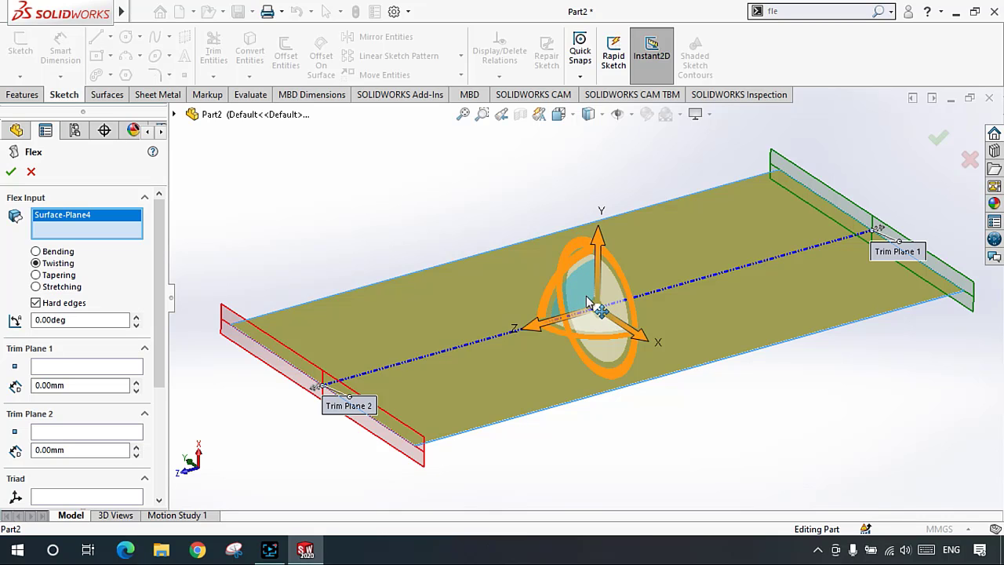
middle_click_drag(668, 389, 210, 288)
left_click(68, 252)
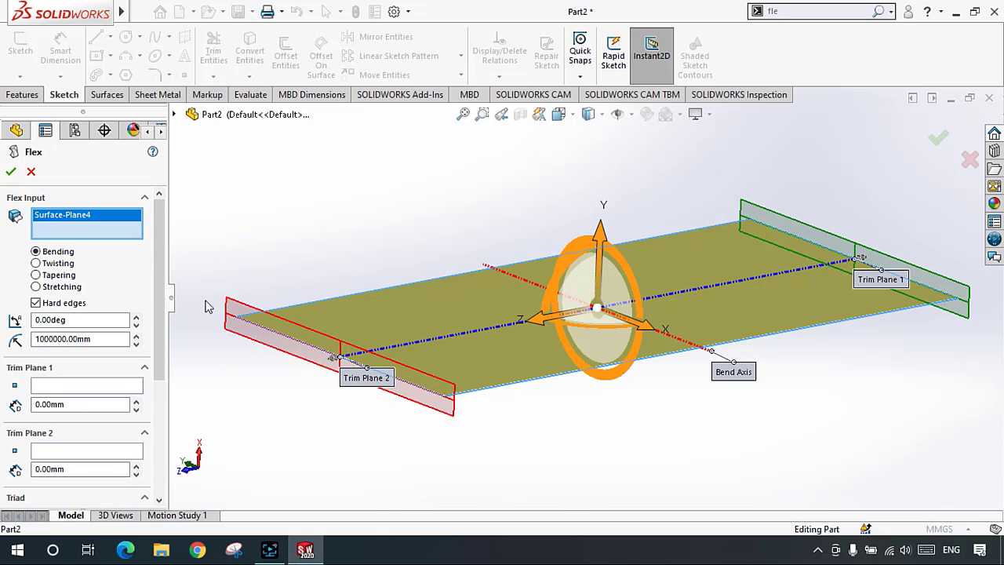
middle_click_drag(521, 393, 541, 343)
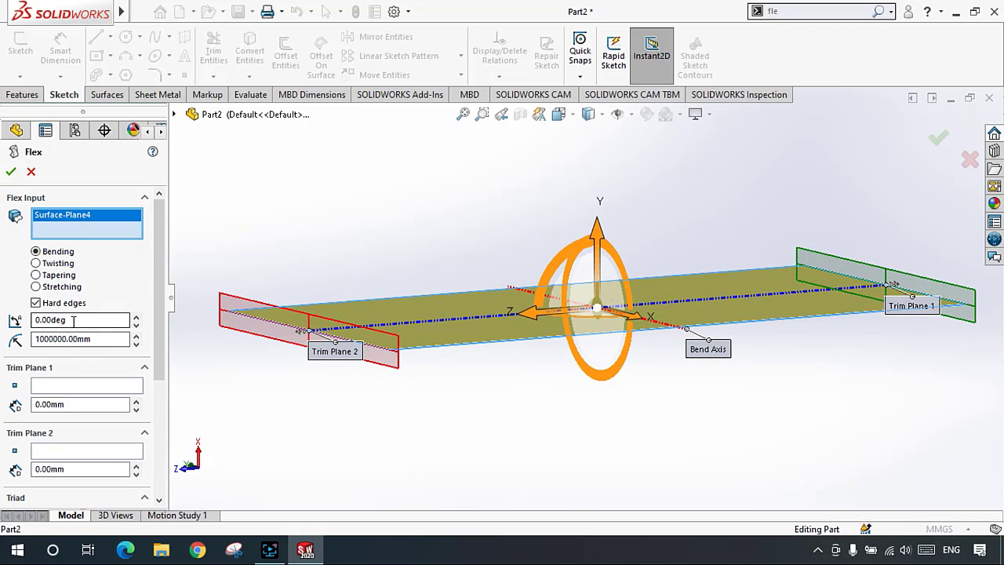
Step: Set the flex bending angle to 7 degrees
left_click(137, 317)
left_click(137, 316)
left_click(137, 317)
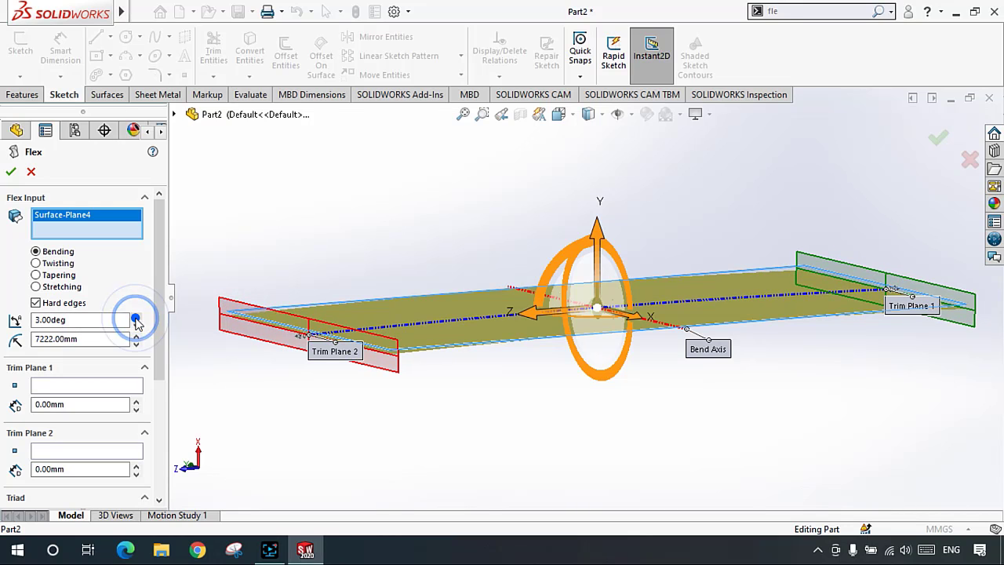
left_click(136, 317)
left_click(136, 317)
left_click(136, 316)
left_click(137, 317)
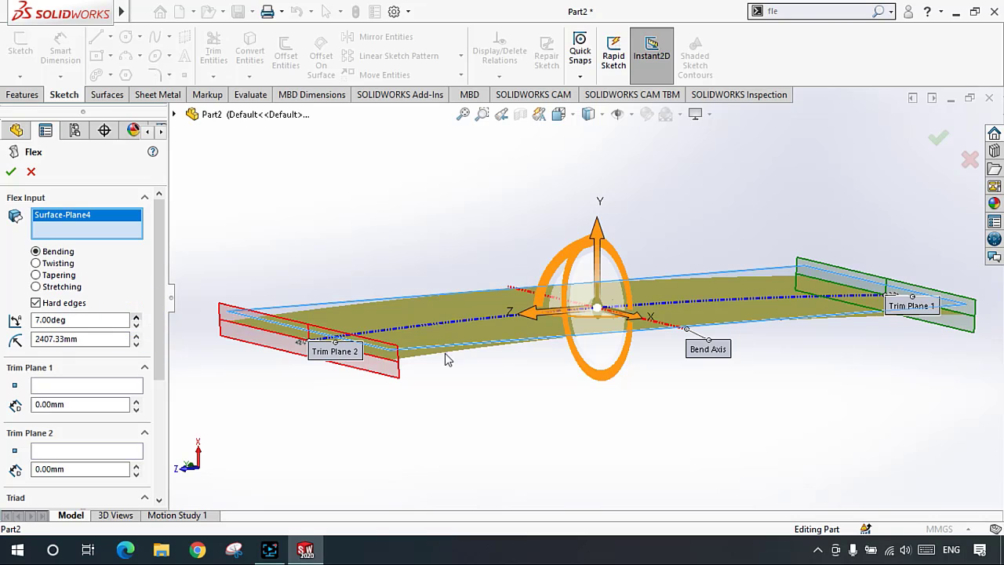
Step: Raise the flex bending angle stepwise to 13 degrees and finish by setting it to 45 degrees
left_click(136, 317)
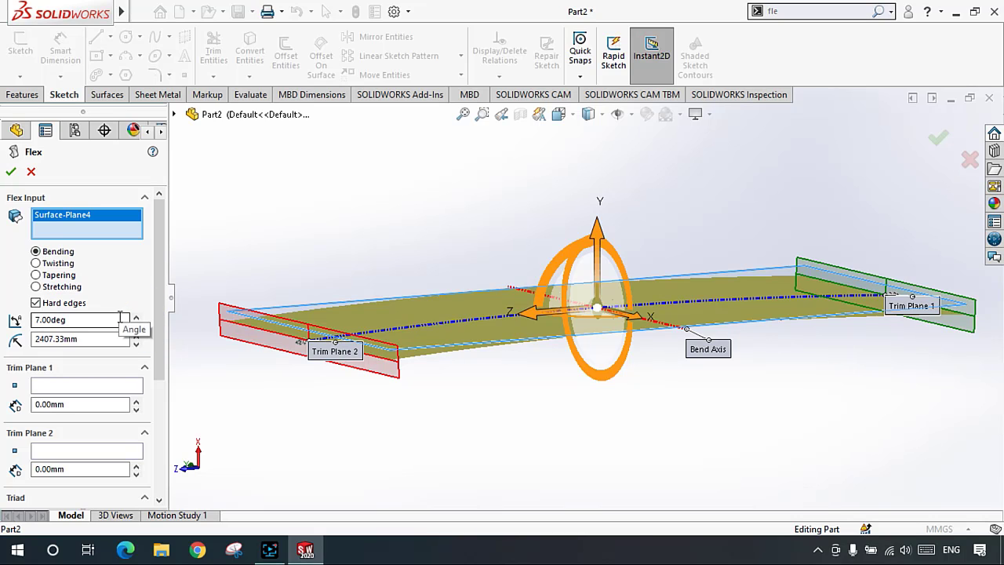
left_click(136, 316)
left_click(136, 317)
left_click(137, 317)
left_click(136, 317)
left_click(137, 317)
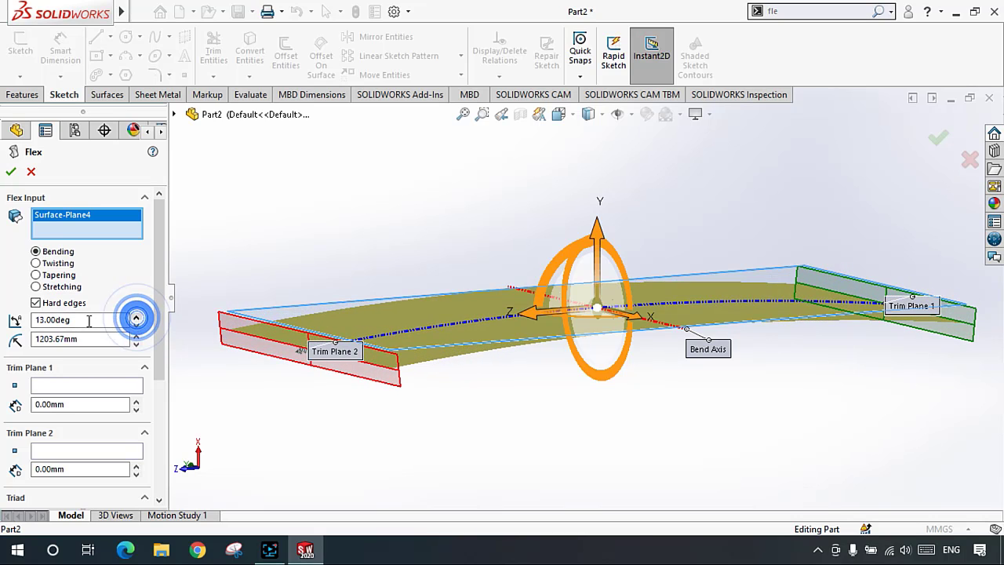
double_click(88, 320)
type("45")
key("Return")
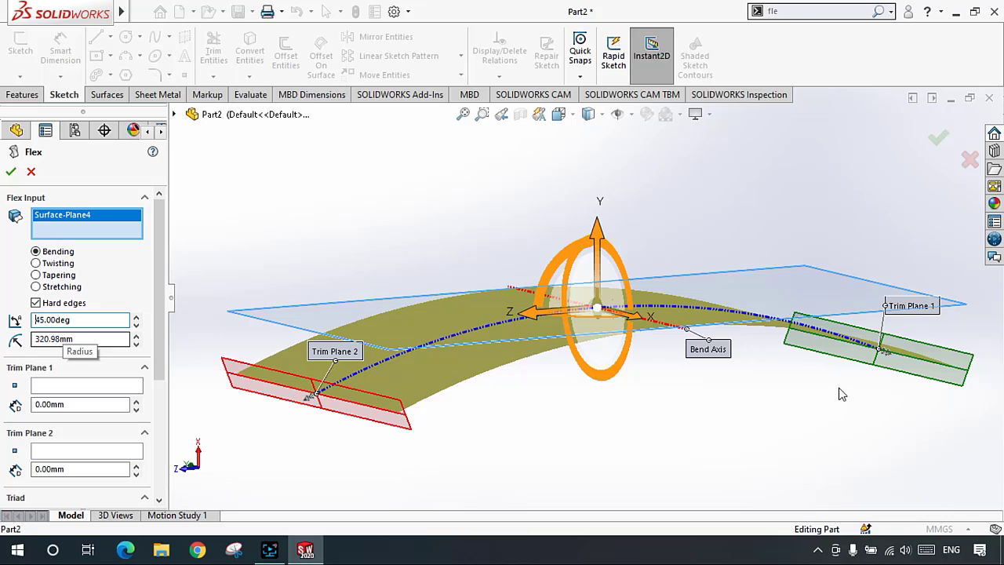
Step: Set the flex bend radius to 500 mm and check the curvature of the bent surface edge-on
left_click(72, 339)
middle_click_drag(610, 400, 590, 384)
left_click(84, 339)
double_click(84, 339)
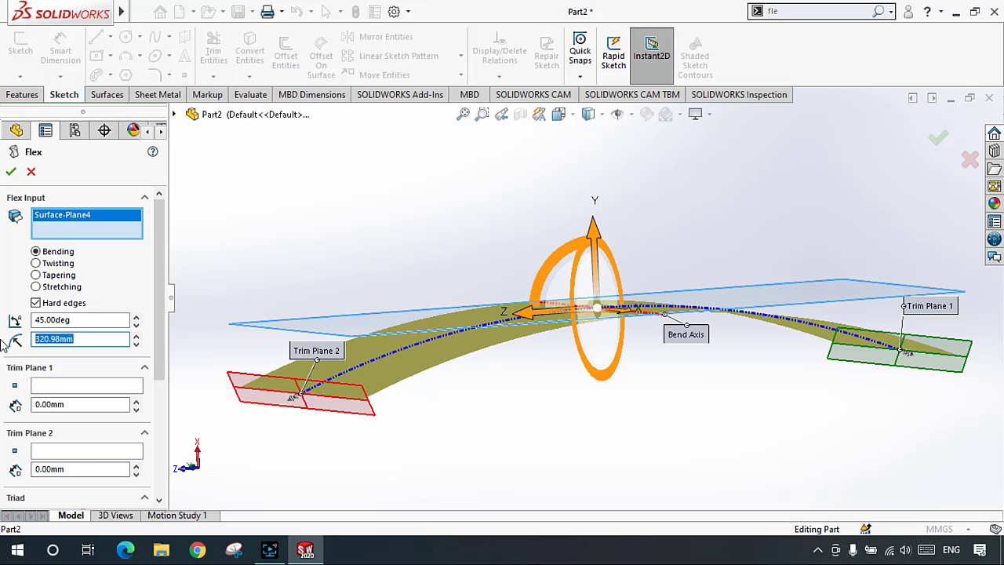
type("500")
key("Return")
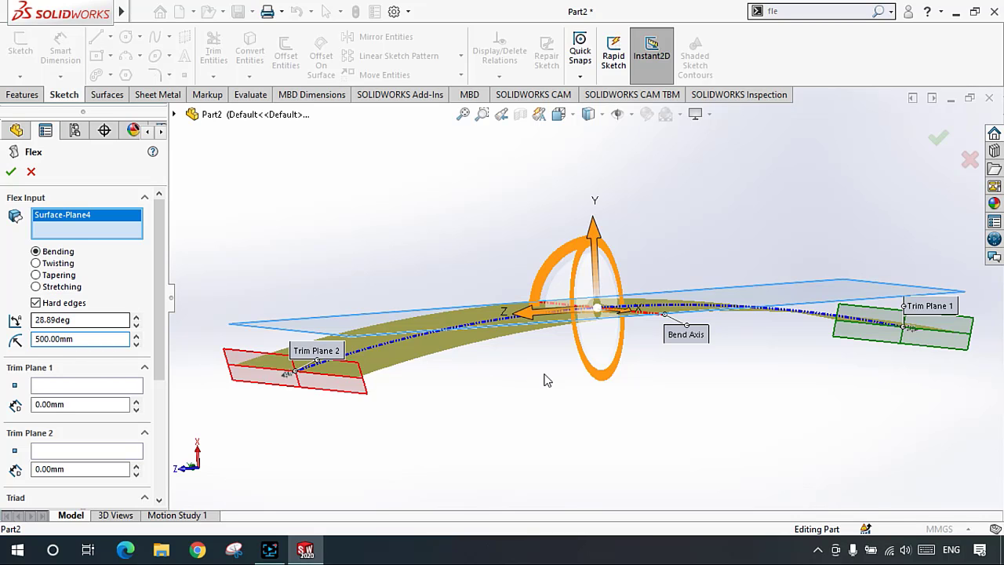
mouse_move(542, 376)
middle_mouse_down()
mouse_move(520, 358)
mouse_move(524, 347)
mouse_move(459, 350)
middle_mouse_up()
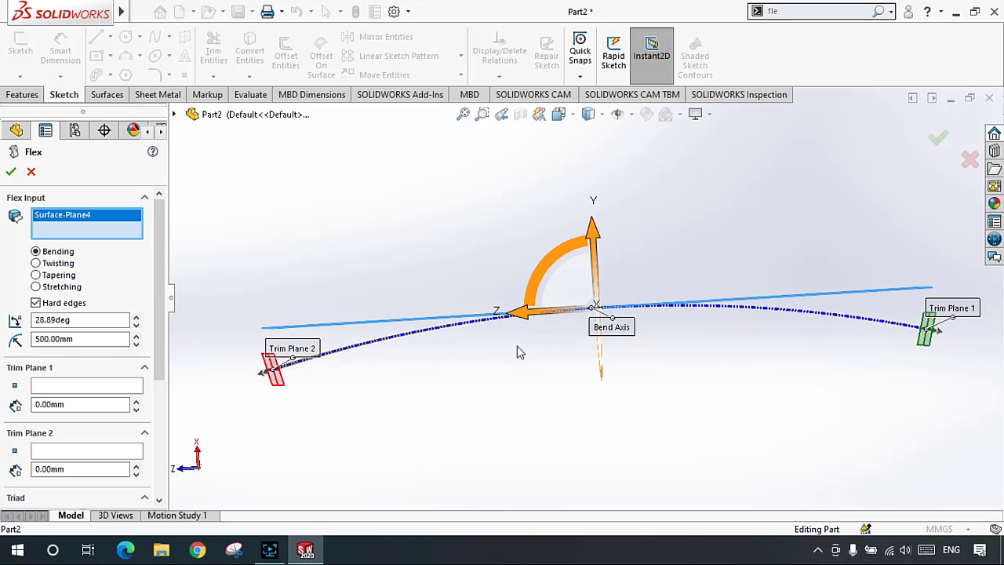
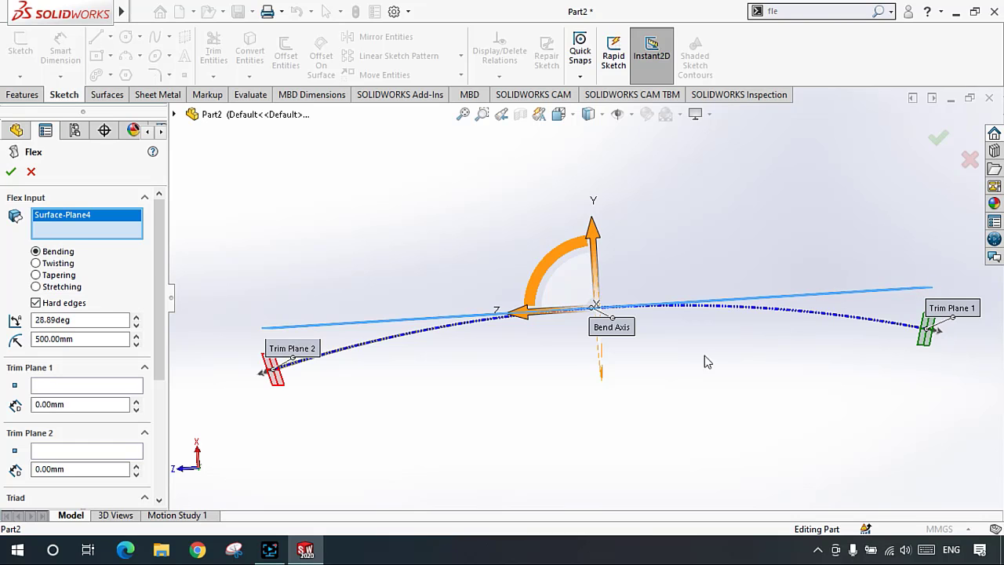
Step: Move the flex triad along the surface's length toward Trim Plane 1 and examine the off-centre bend
middle_click_drag(577, 360, 401, 345)
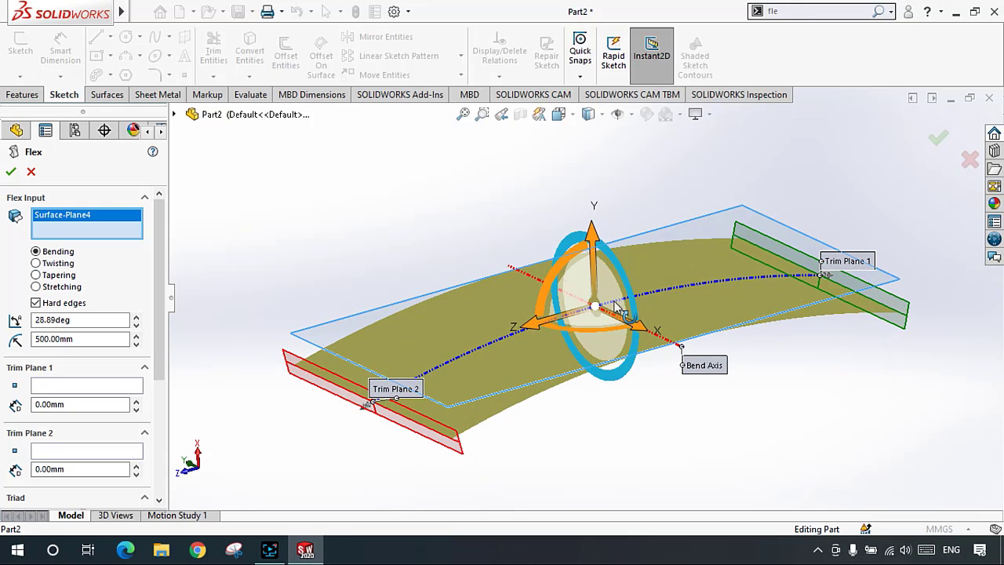
middle_click_drag(556, 362, 532, 321)
left_click_drag(532, 320, 622, 323)
middle_click_drag(551, 365, 522, 329)
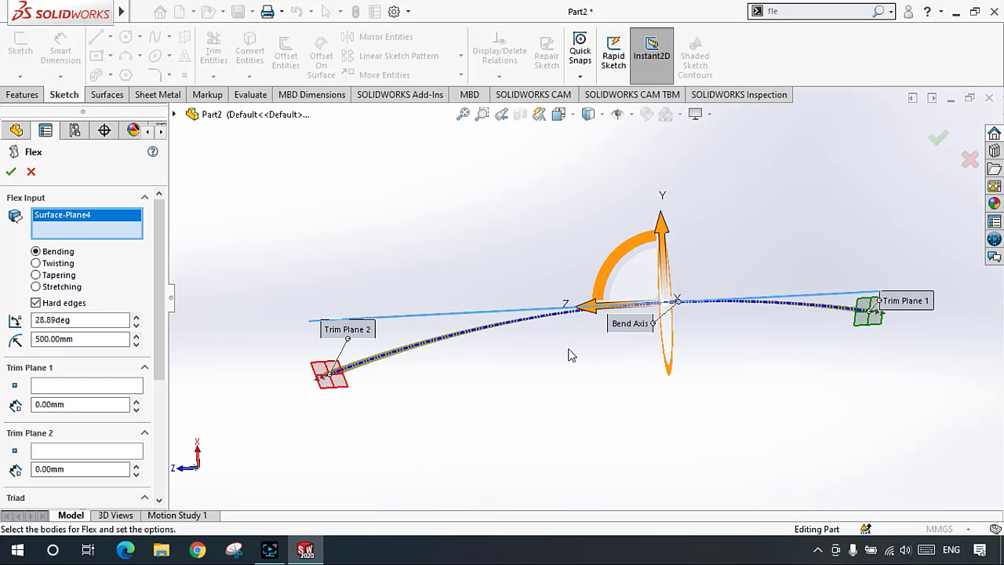
middle_click_drag(571, 355, 606, 361)
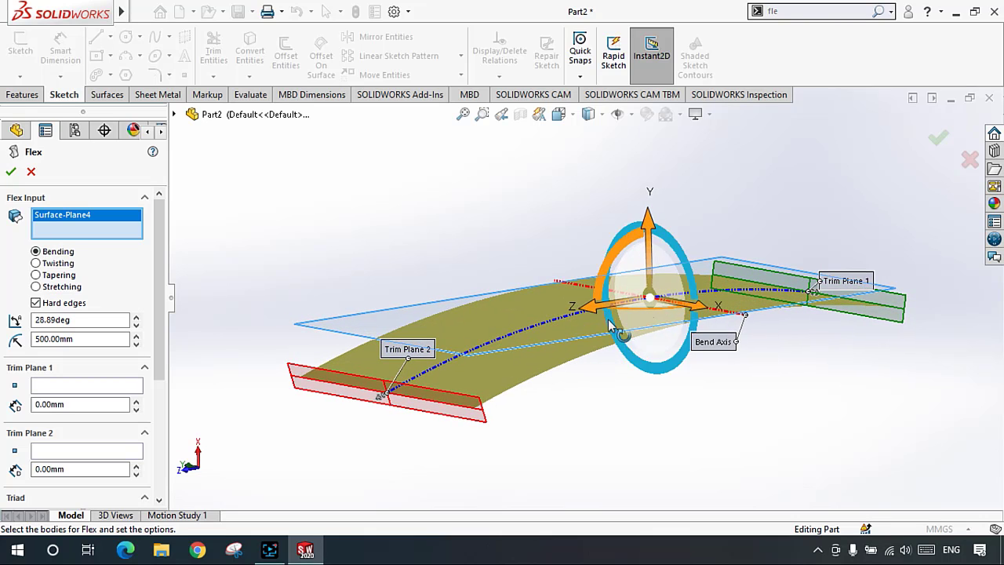
Step: Switch the flex type to Twisting and move the triad along the surface's length to the Trim Plane 1 end
left_click(35, 264)
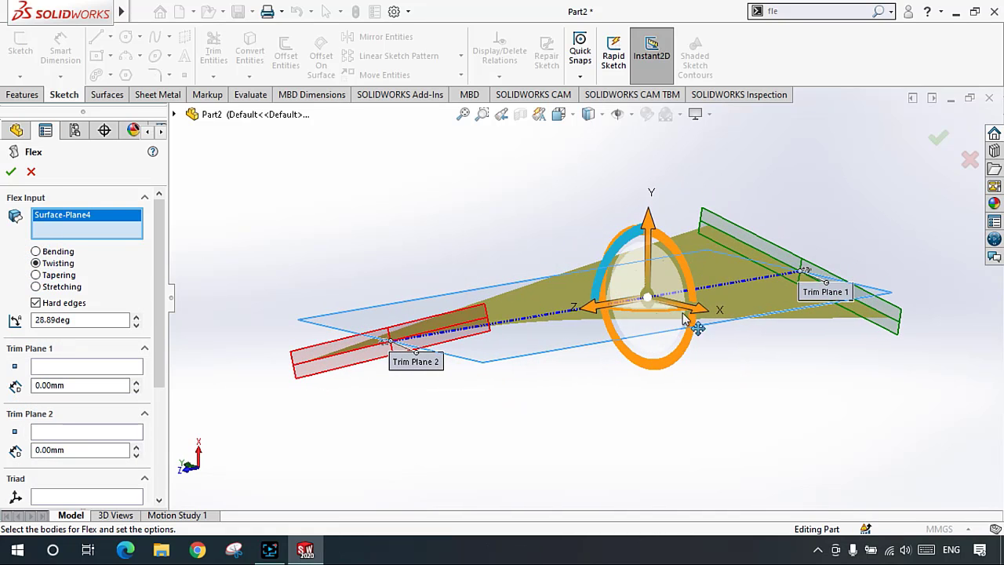
middle_click_drag(657, 353, 614, 312)
left_click_drag(615, 311, 801, 272)
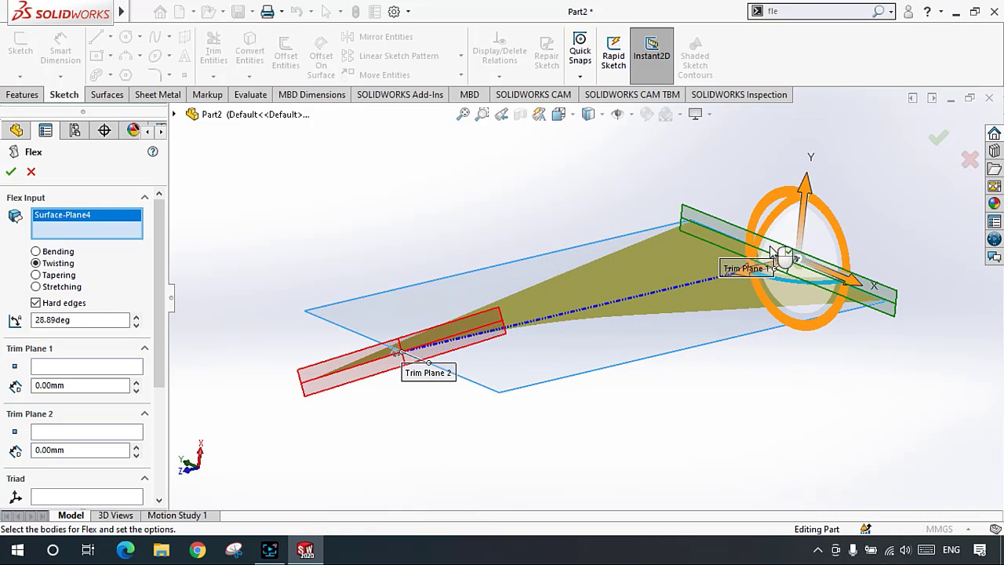
mouse_move(670, 370)
middle_mouse_down()
mouse_move(699, 332)
mouse_move(680, 363)
middle_mouse_up()
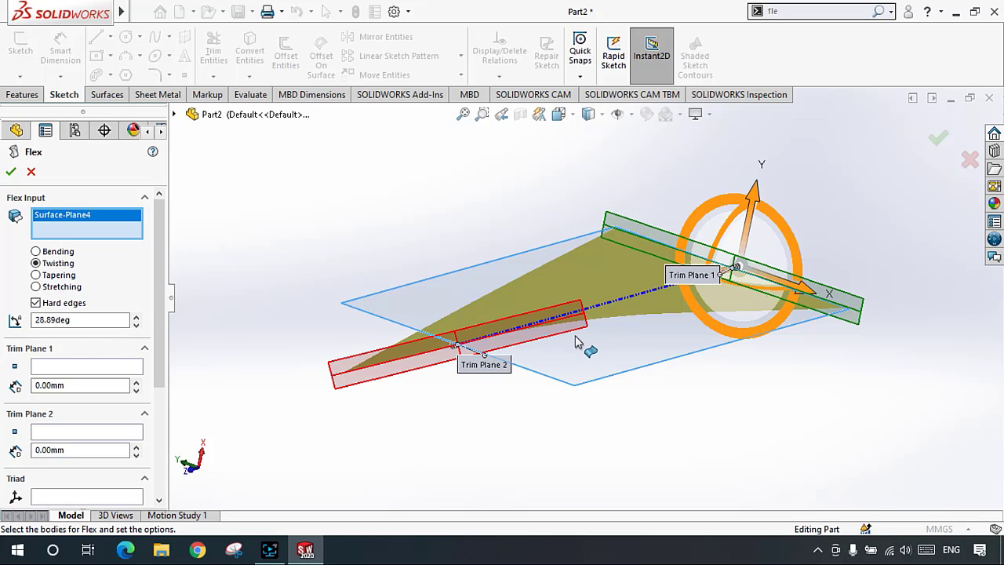
scroll(613, 380, "up", 1)
middle_click_drag(613, 380, 588, 379)
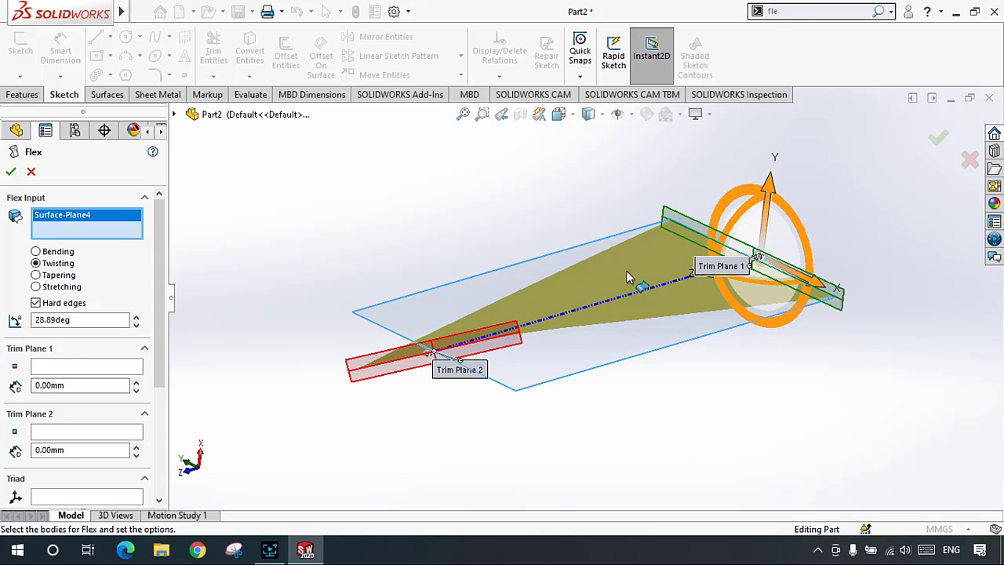
Step: Switch the flex type to Tapering and examine the preview of the tapered surface
left_click(56, 275)
middle_click_drag(388, 271, 422, 331)
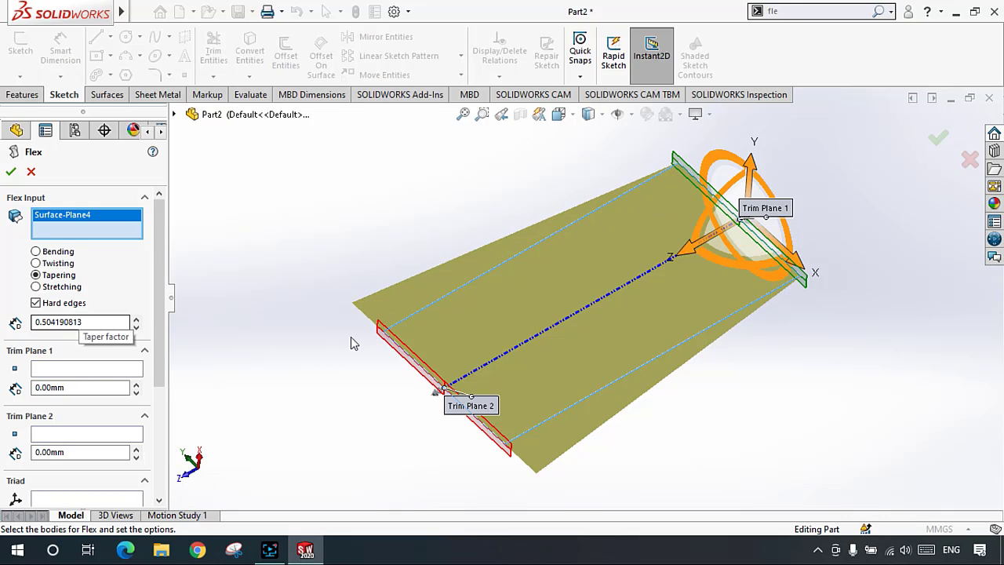
scroll(628, 315, "down", 2)
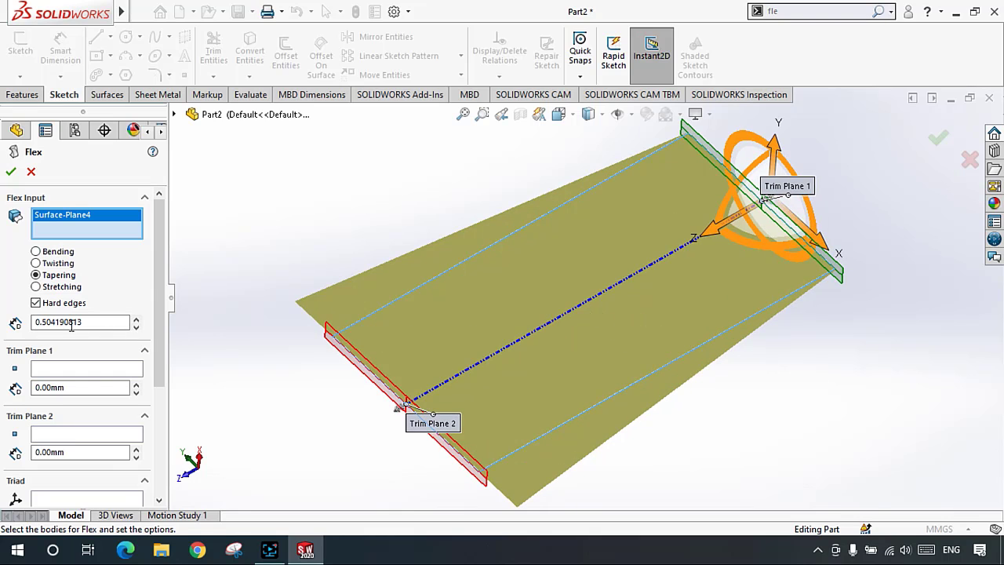
Step: Switch the flex type to Stretching and move the triad back along its Z axis near the middle of the surface
left_click(35, 286)
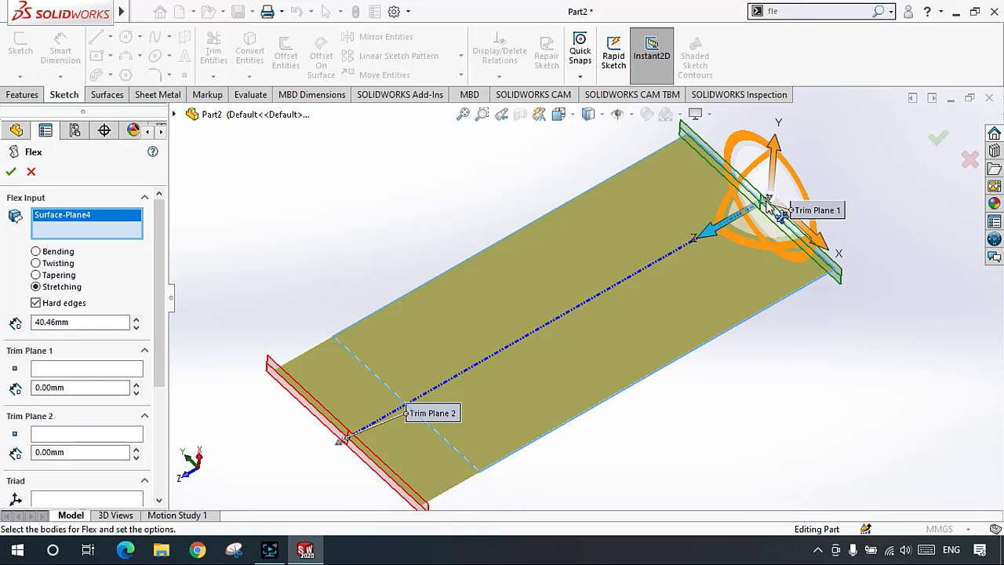
left_click_drag(722, 227, 538, 334)
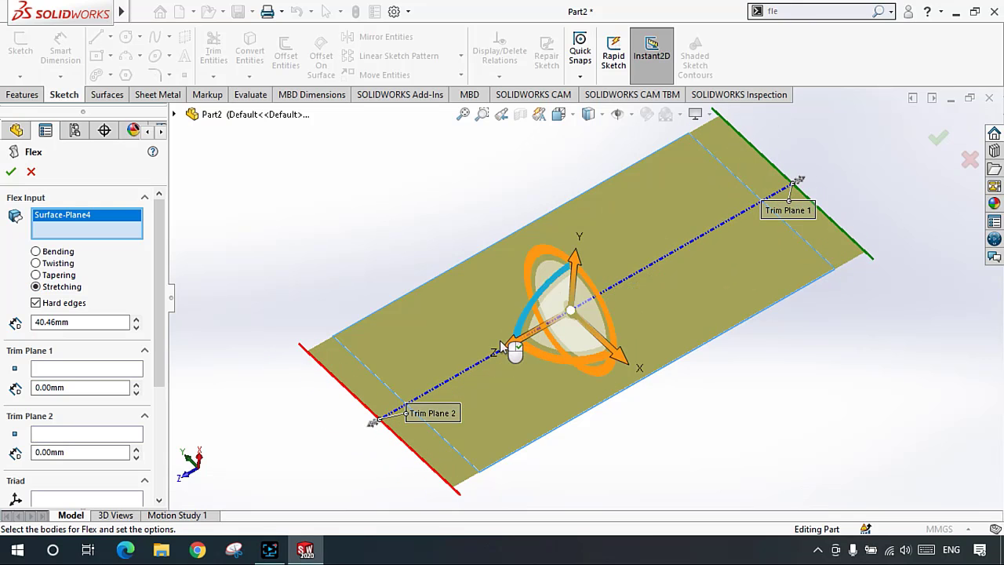
left_click(499, 341)
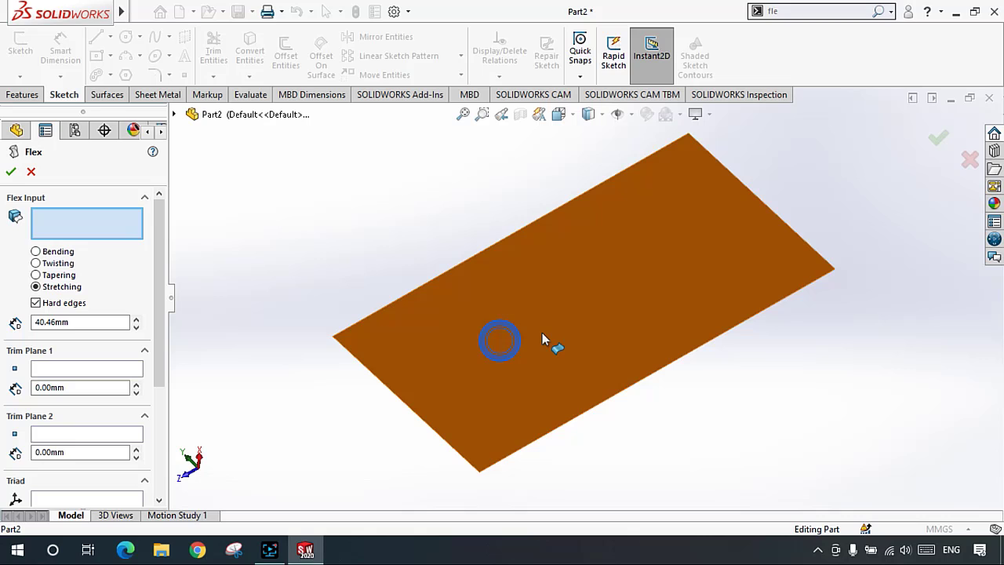
left_click(510, 302)
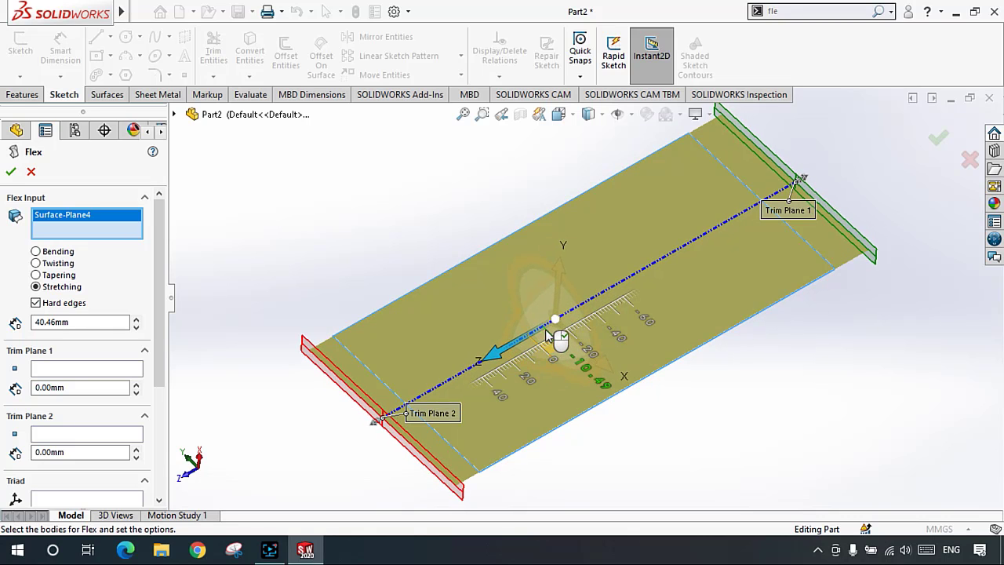
left_click_drag(527, 349, 610, 321)
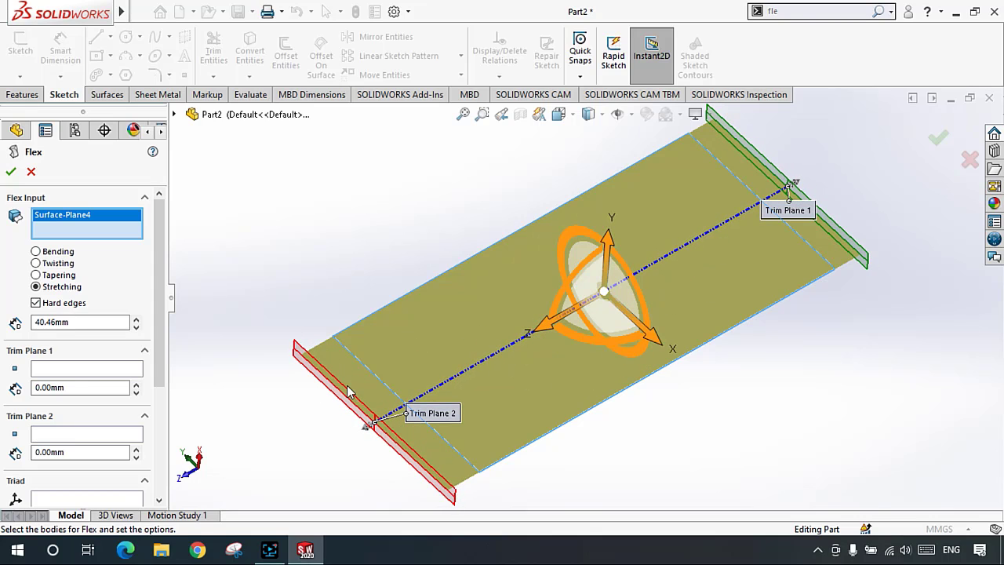
Step: Review the flex triad settings and accept the stretching Flex feature on the planar surface
scroll(3, 333, "down", 5)
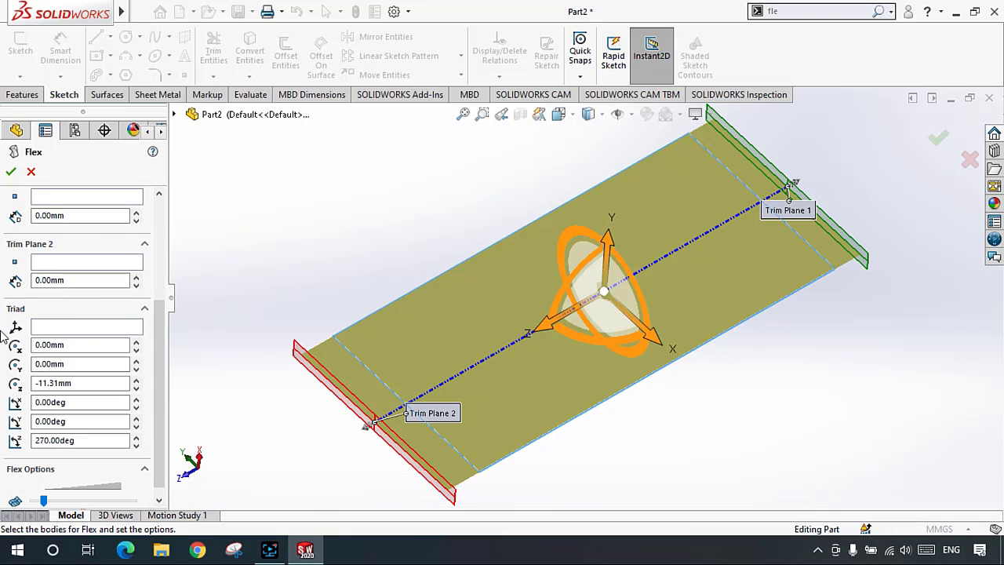
left_click(52, 401)
scroll(2, 341, "up", 5)
left_click(10, 171)
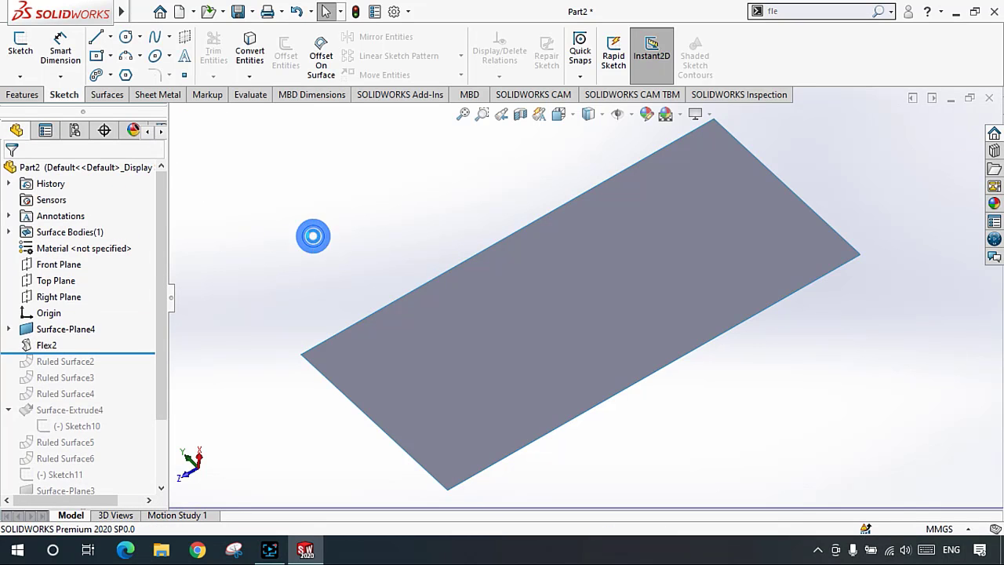
middle_click_drag(666, 285, 553, 306)
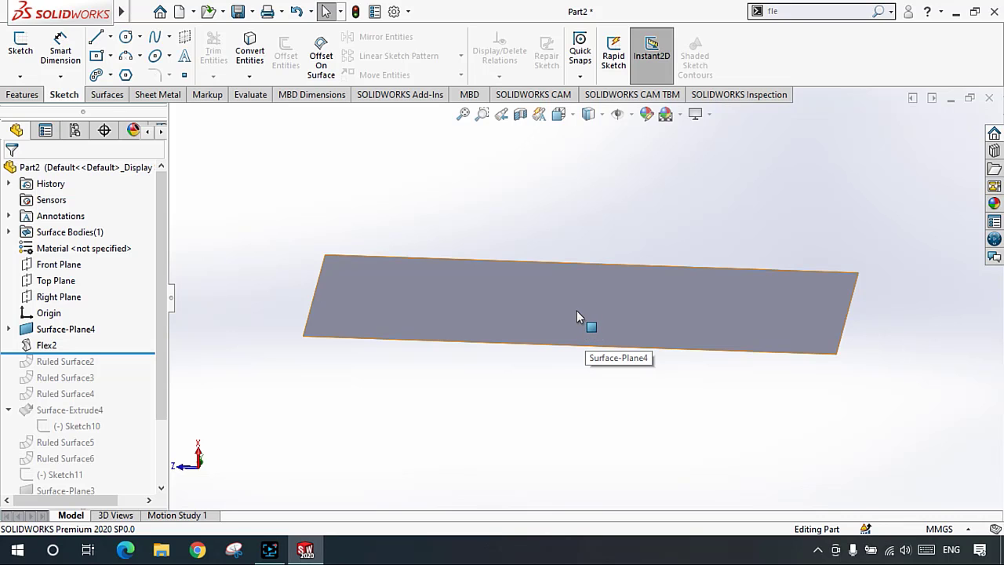
middle_click_drag(577, 311, 611, 263)
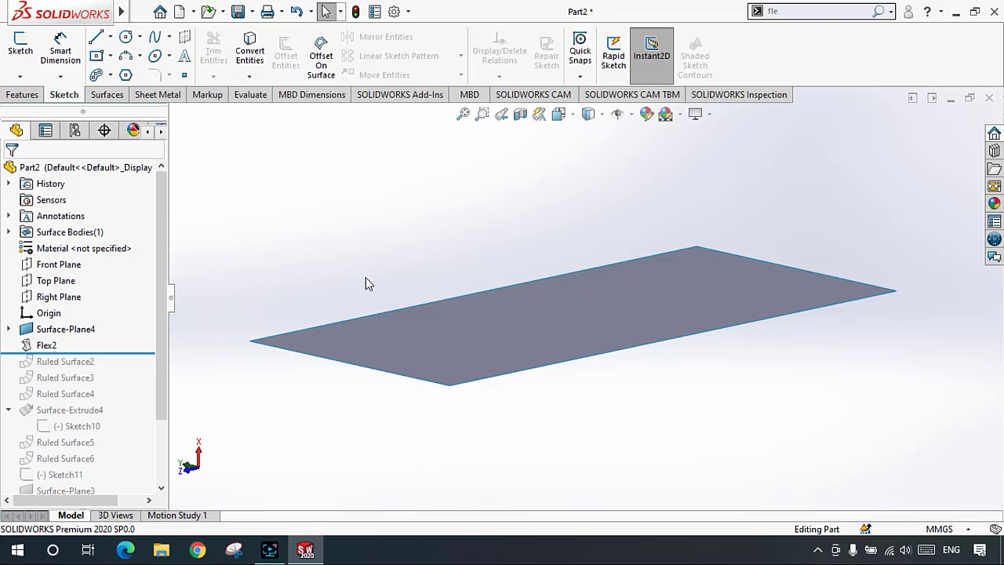
Step: Try a Ruled Surface on a long edge of the planar surface with the Tangent to Surface, Normal to Surface and Tapered to Vector types
left_click(95, 91)
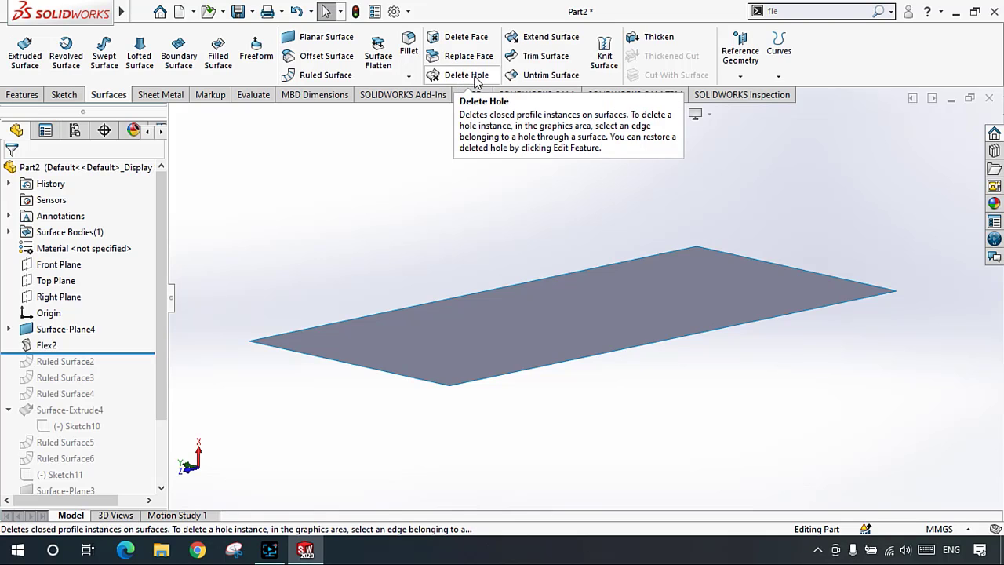
middle_click_drag(570, 222, 663, 332)
scroll(679, 339, "down", 1)
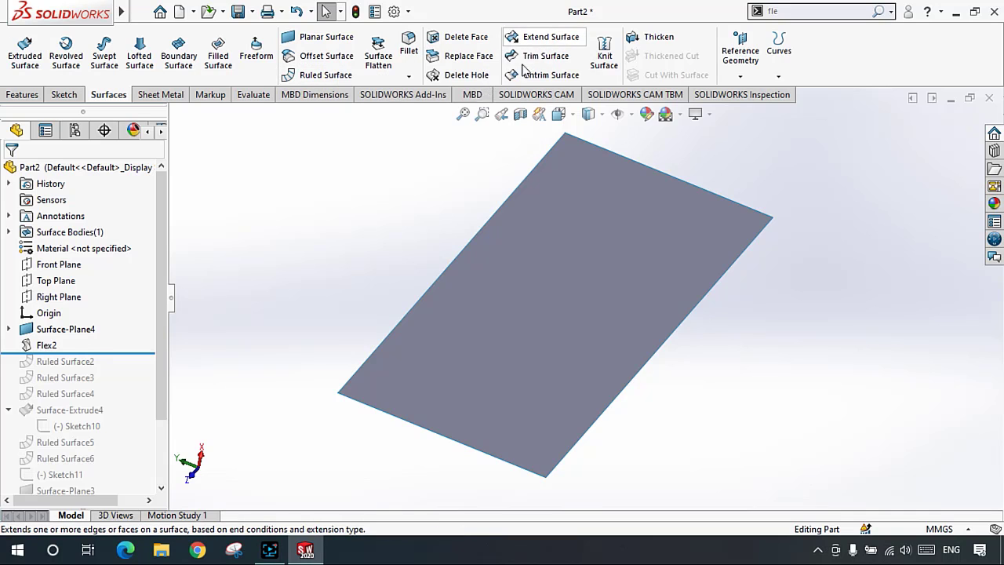
left_click(288, 76)
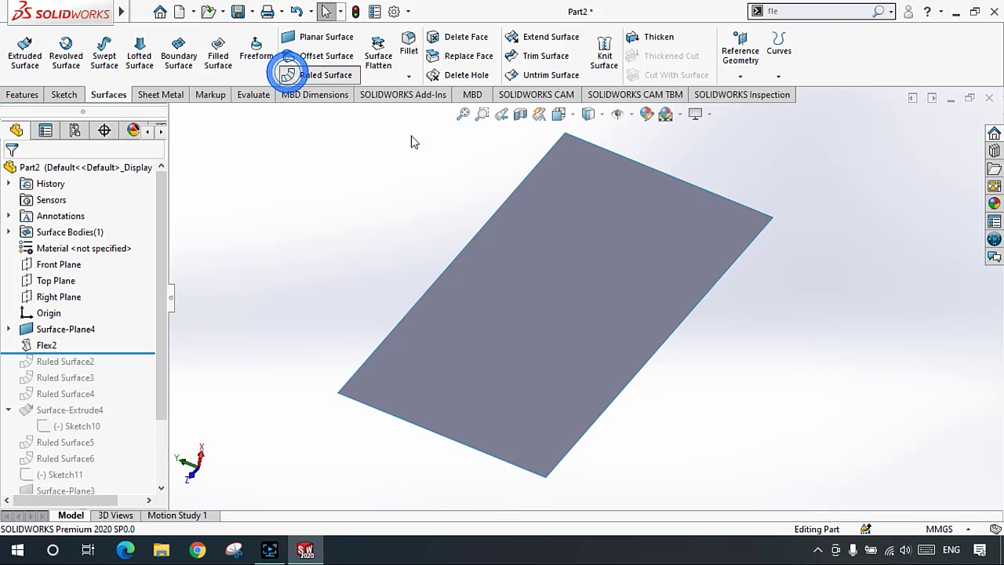
left_click(644, 364)
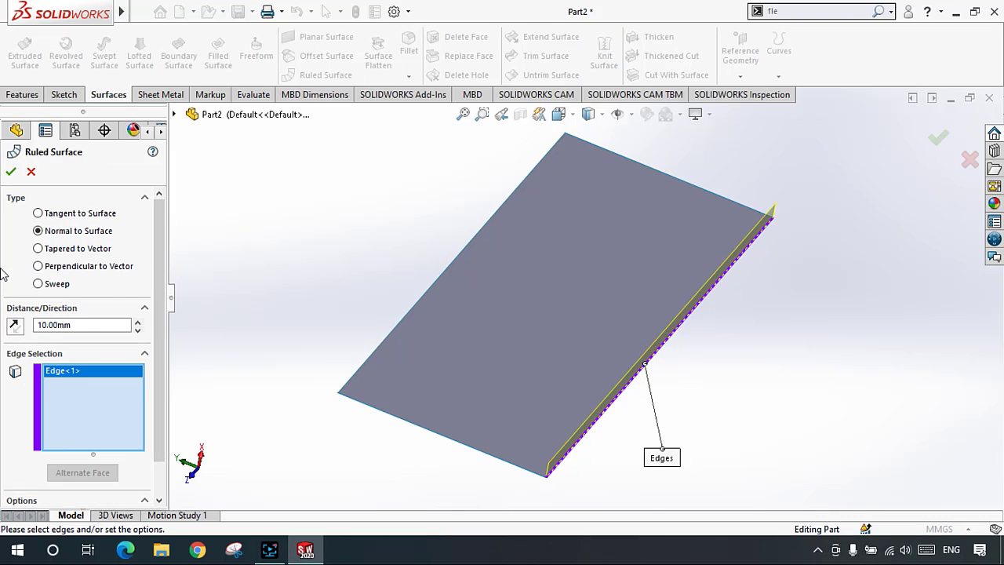
left_click(37, 213)
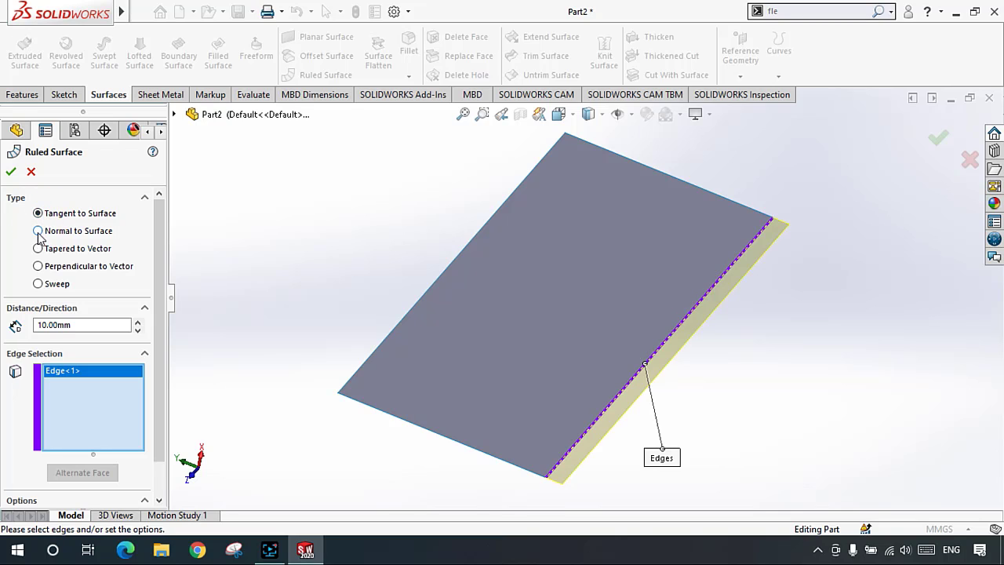
left_click(38, 232)
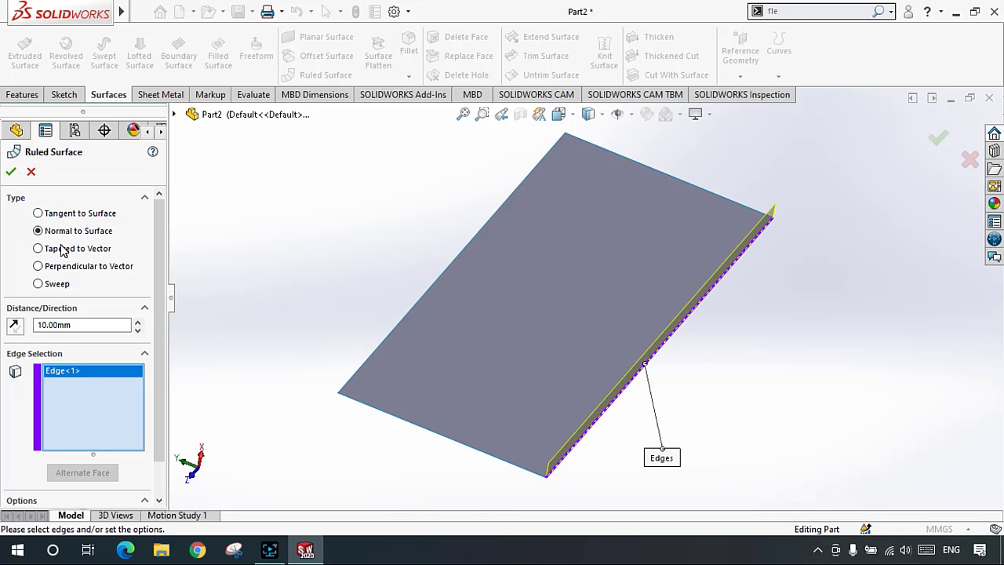
left_click(62, 251)
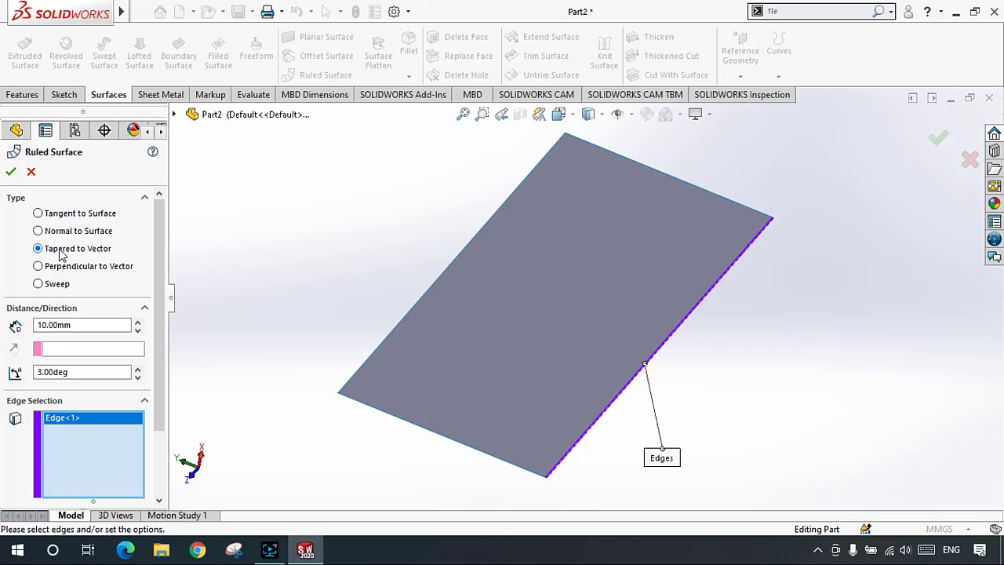
left_click(29, 171)
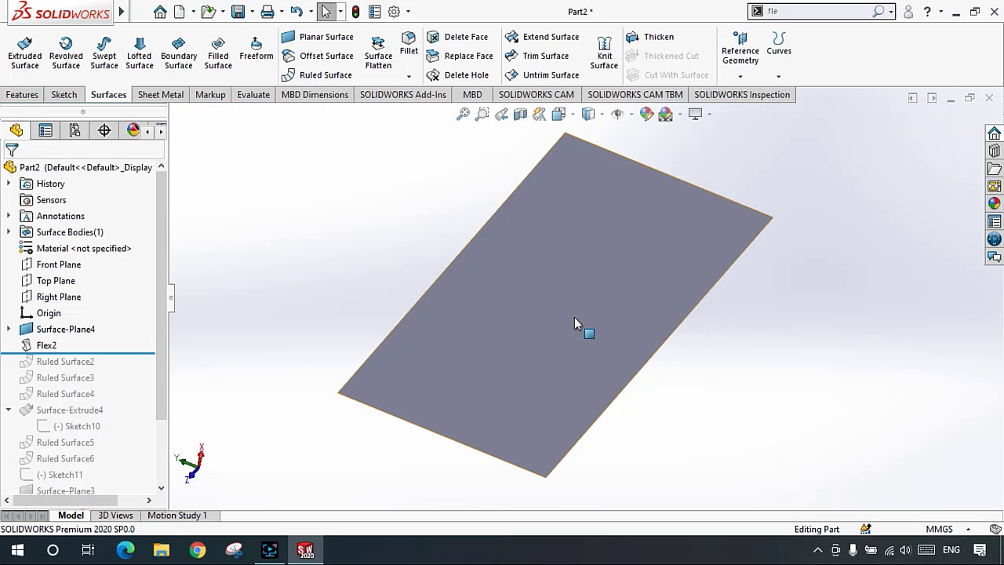
Step: Try Extend Surface on a long edge of the flat surface with a distance of 10 mm
left_click(552, 37)
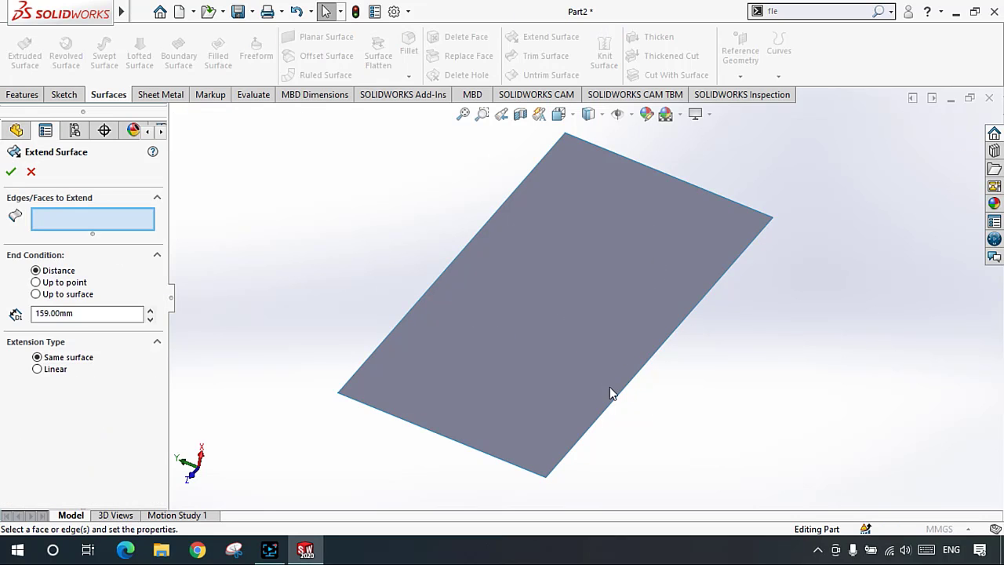
left_click(638, 375)
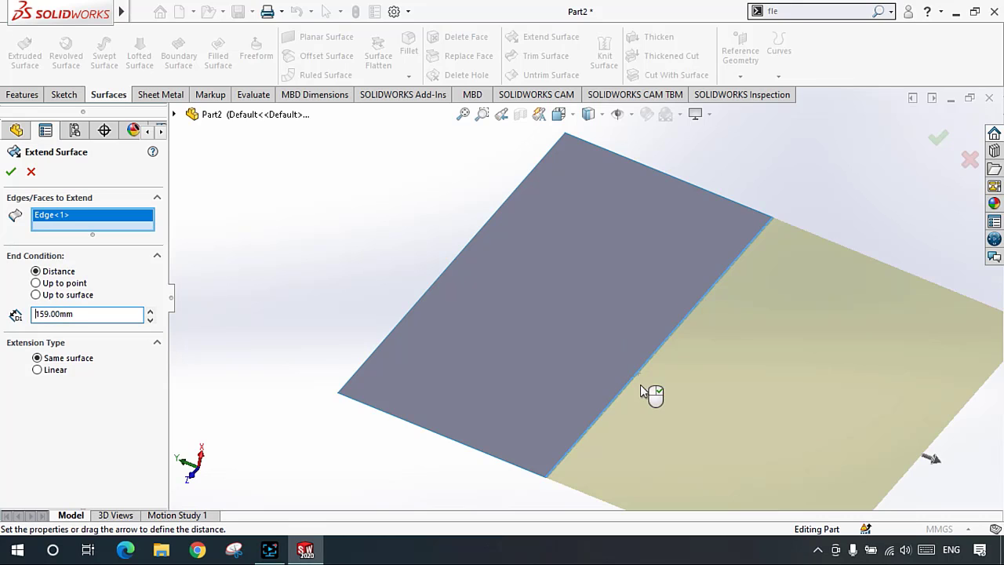
middle_click_drag(650, 395, 612, 352)
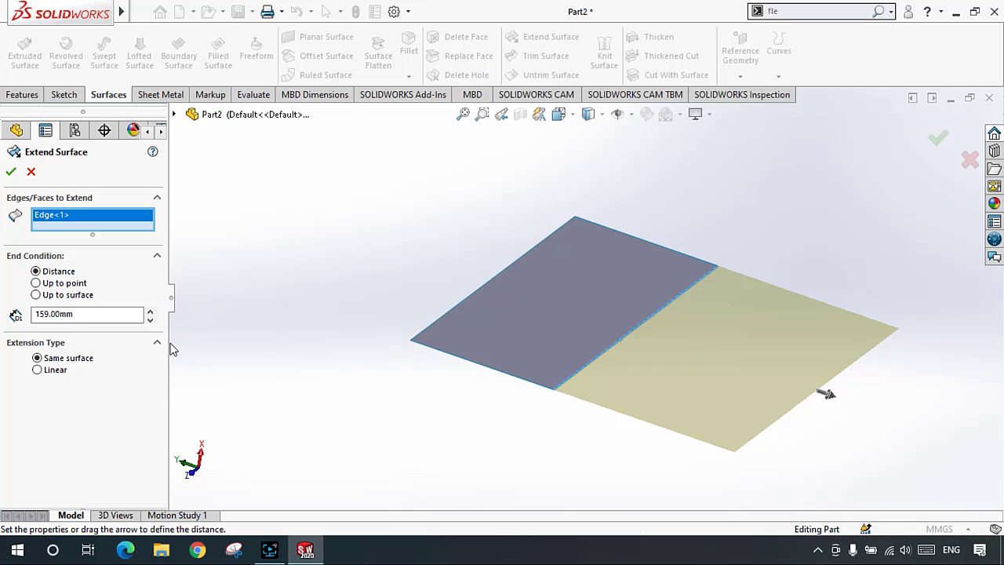
left_click(97, 313)
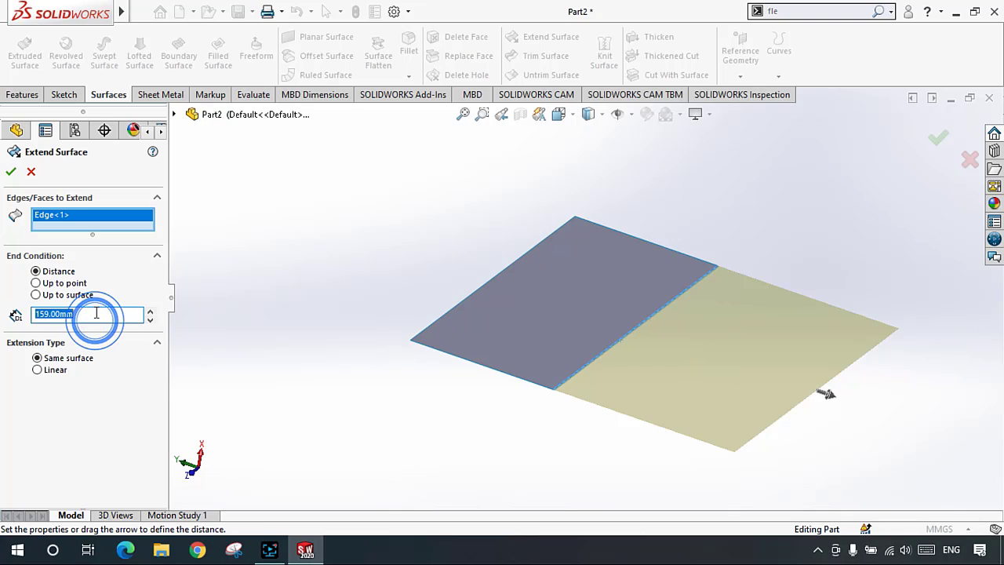
type("10")
key("Return")
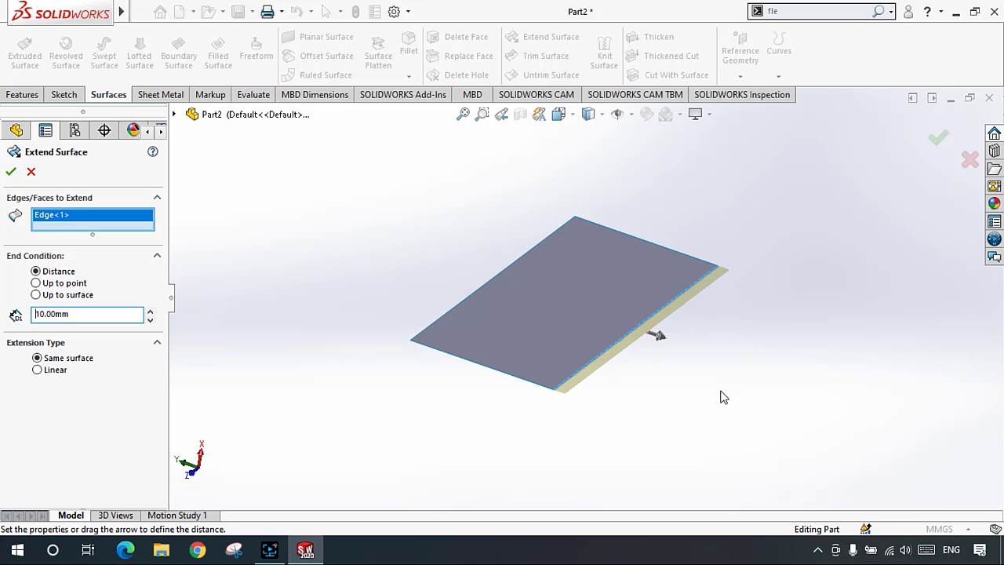
Step: Try the Up to point and Up to surface end conditions, return to Distance, and cancel the extension
left_click(47, 283)
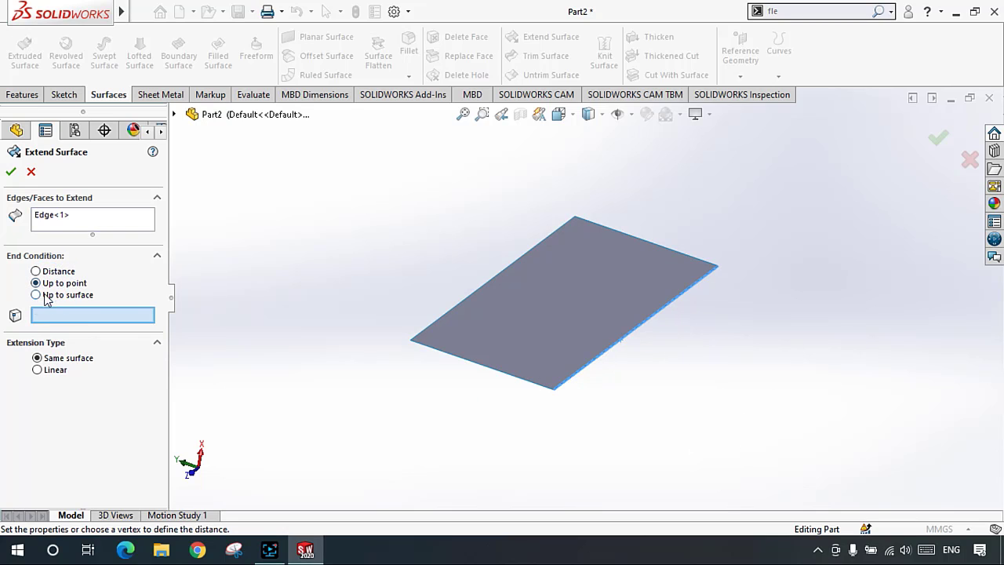
left_click(39, 294)
left_click(57, 272)
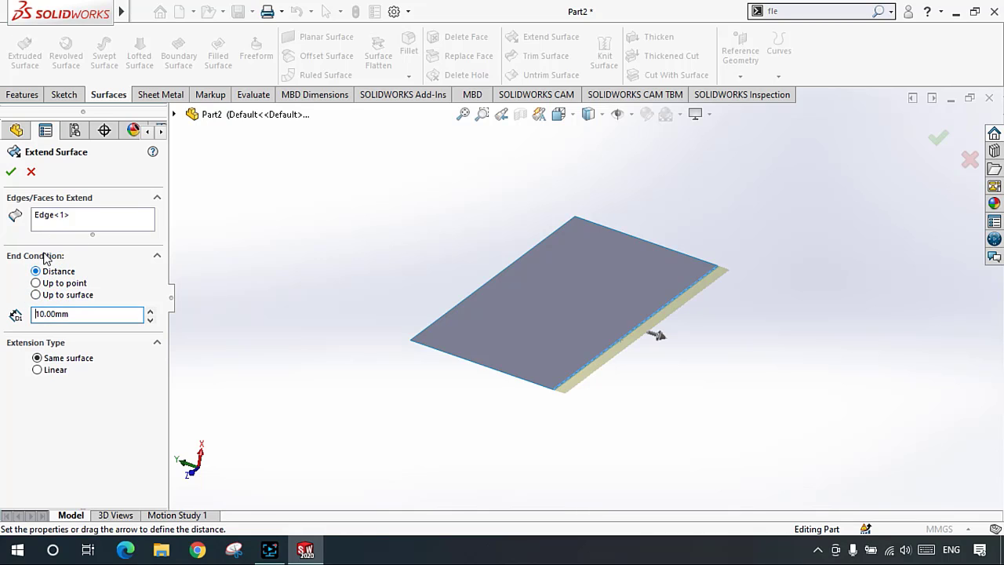
left_click(31, 173)
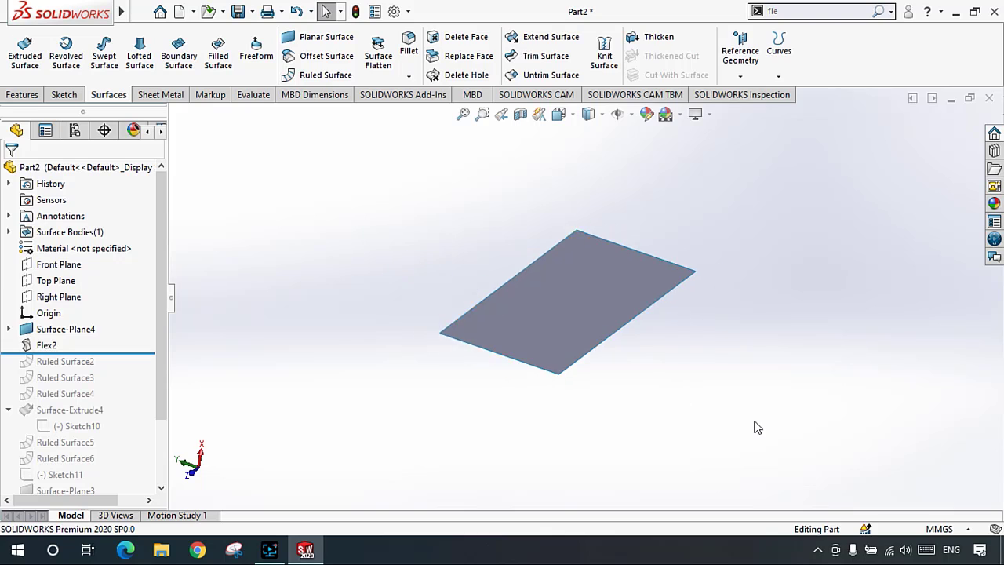
Step: Create a reference plane parallel to the Top Plane, offset about 171.34 mm beyond the flat surface with the offset flipped
middle_click_drag(757, 427, 776, 408)
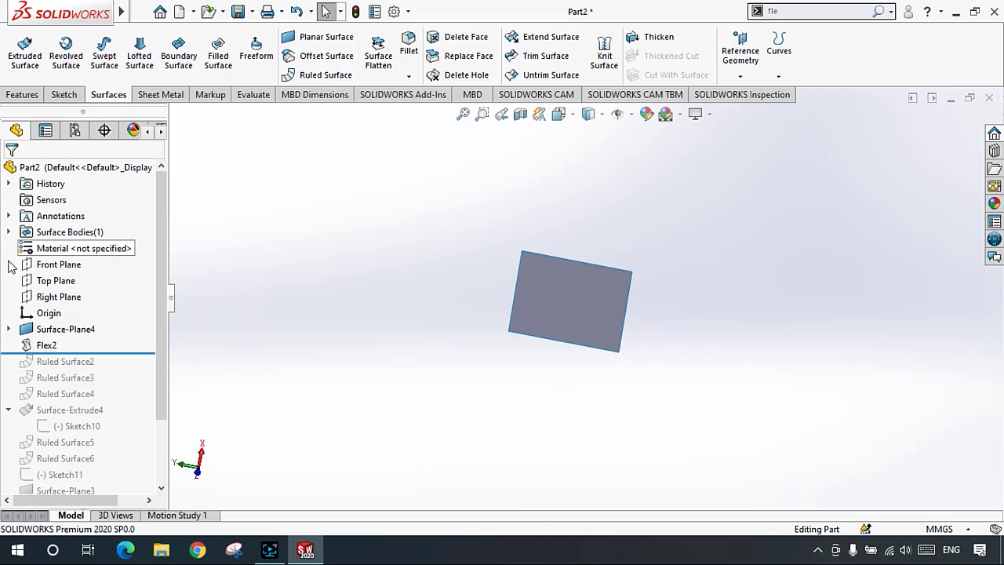
left_click(46, 287)
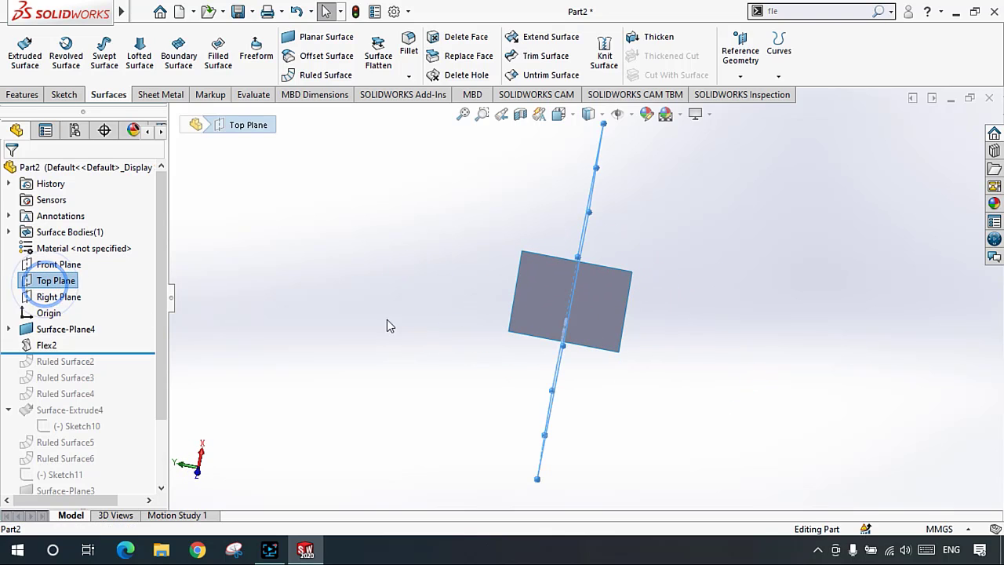
middle_click_drag(766, 316, 634, 306)
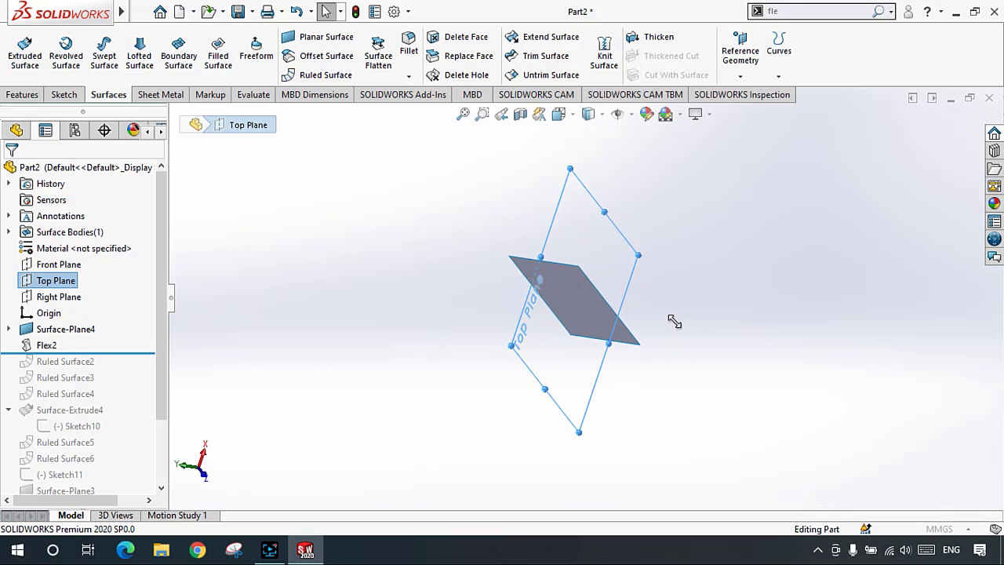
left_click_drag(687, 327, 695, 336, "ctrl")
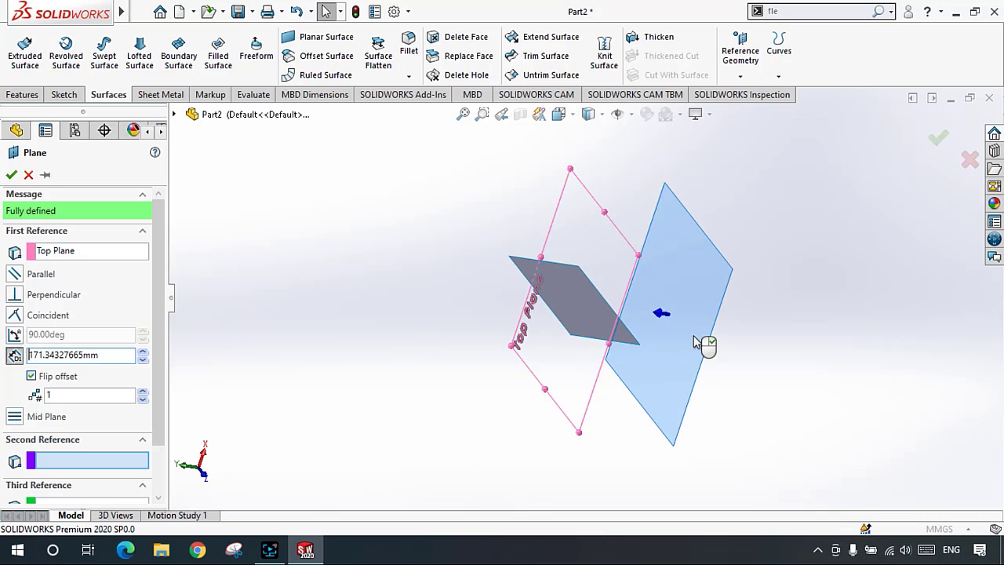
left_click(11, 174)
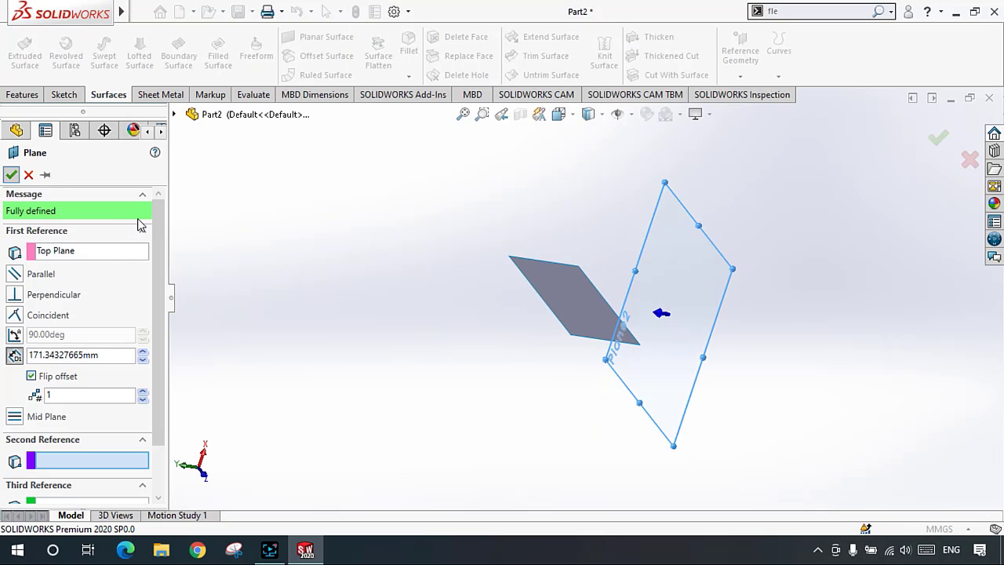
Step: Sketch a center rectangle about 162 mm by 353 mm on the new offset plane, centred near the origin
left_click(55, 94)
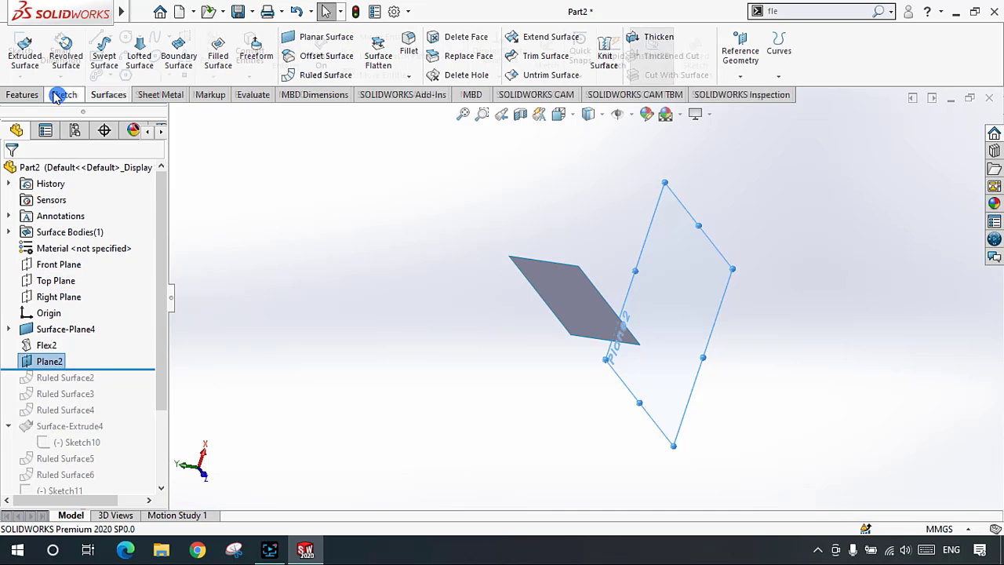
left_click(20, 49)
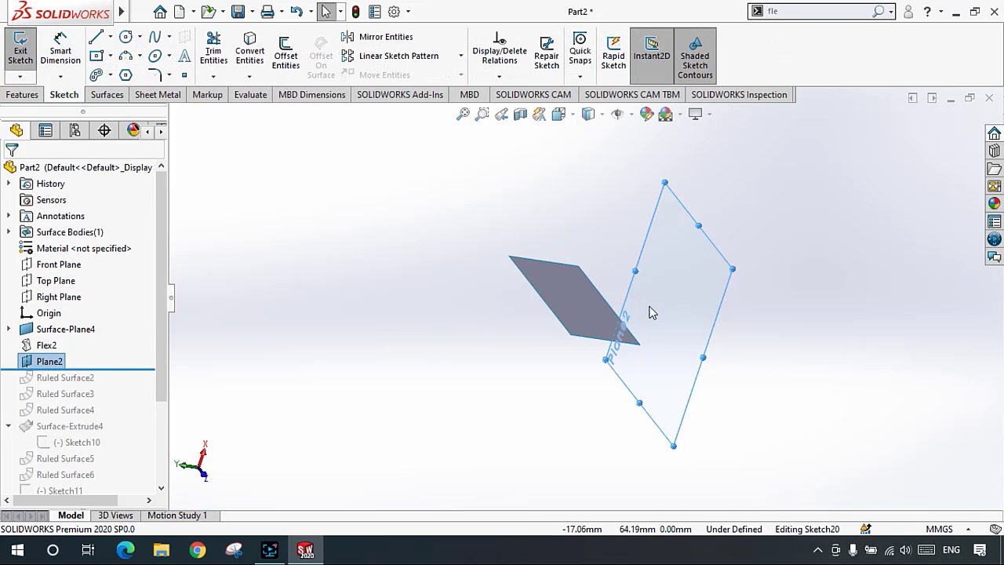
left_click(98, 61)
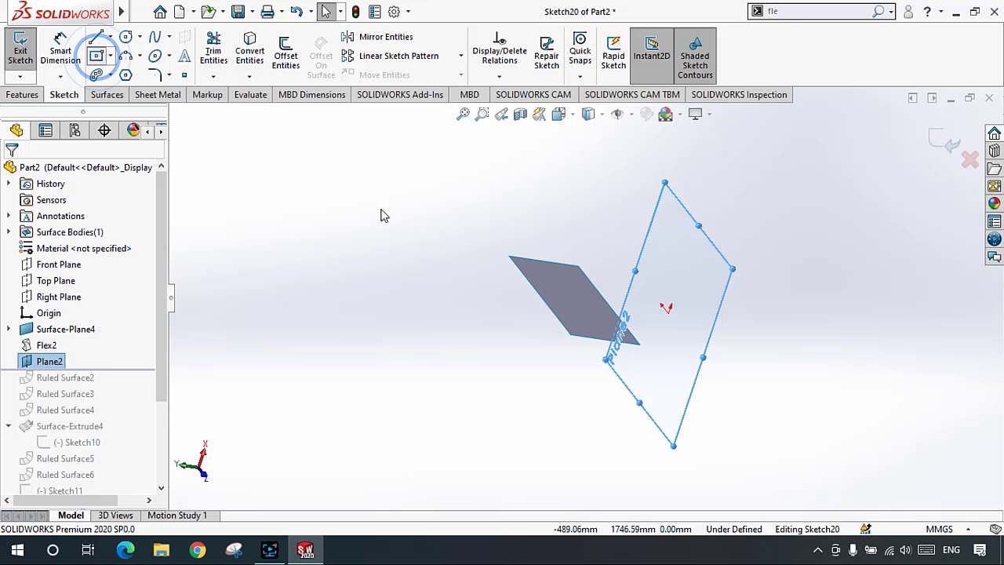
key("ctrl+8")
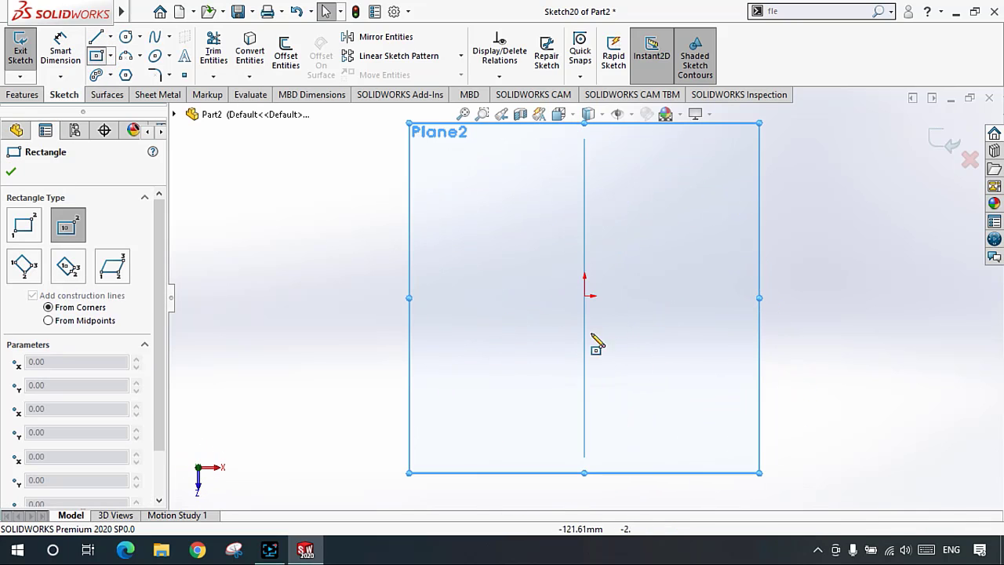
left_click(584, 296)
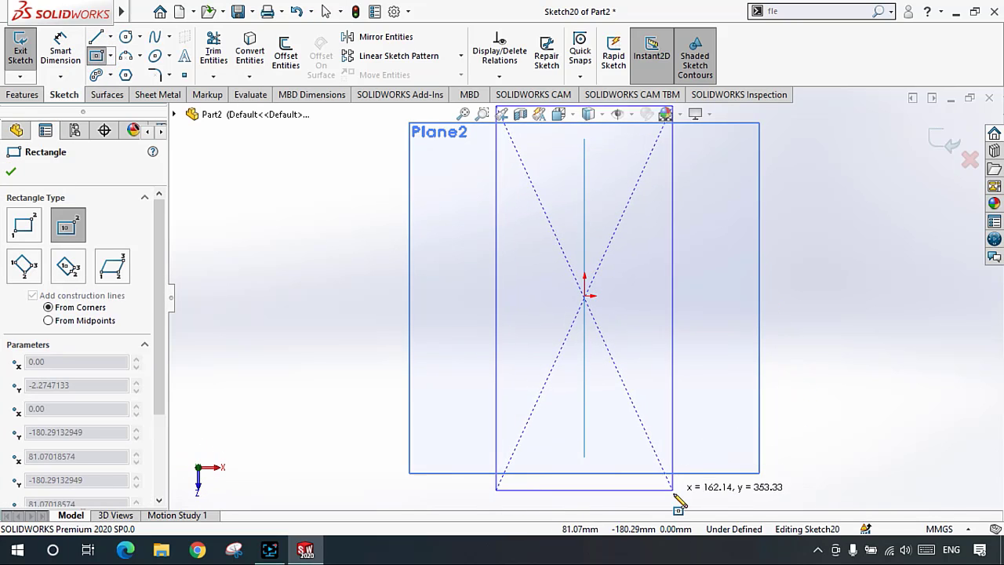
left_click(672, 490)
left_click(10, 171)
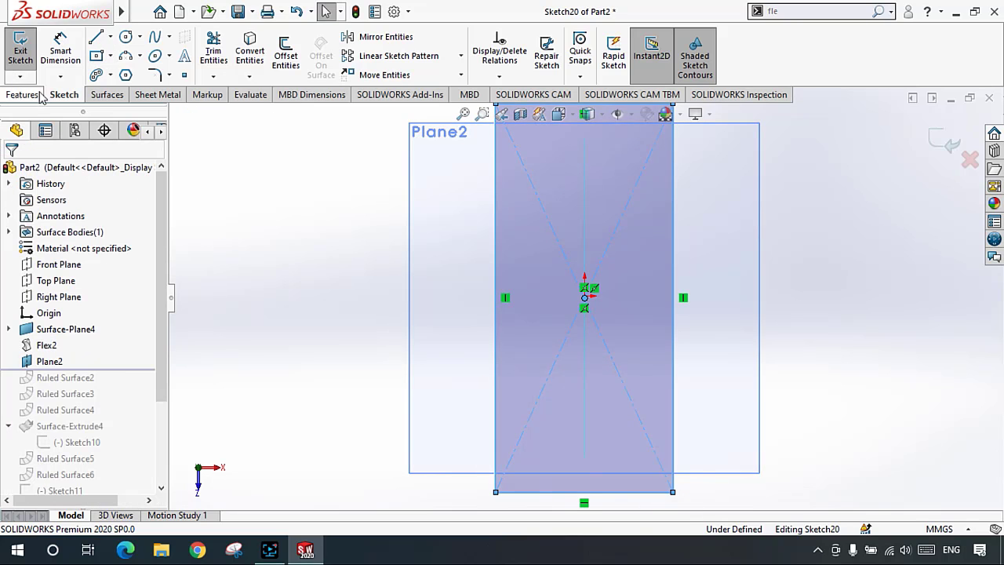
Step: Create a planar surface from the rectangle sketch on the offset plane
left_click(102, 94)
left_click(326, 38)
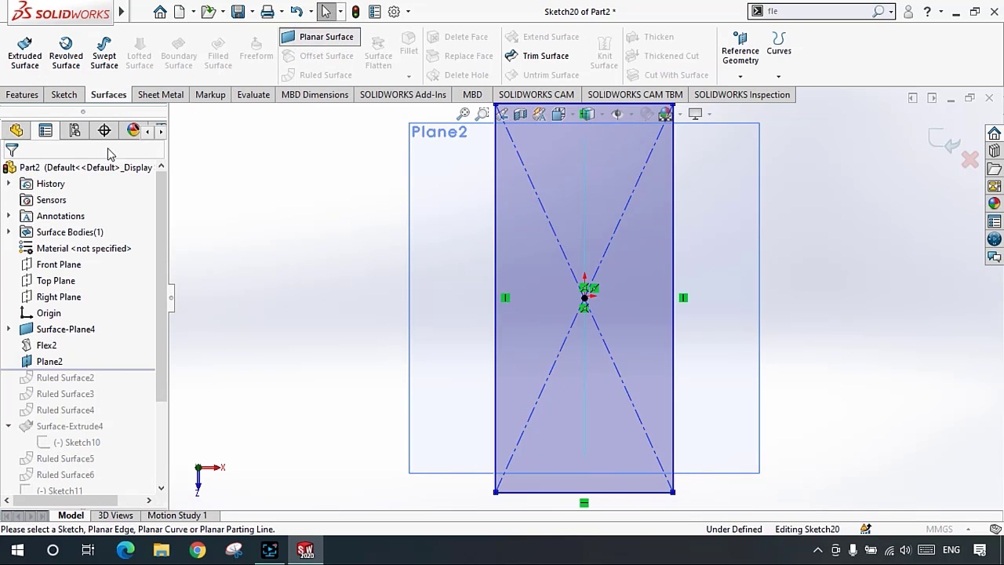
left_click(10, 172)
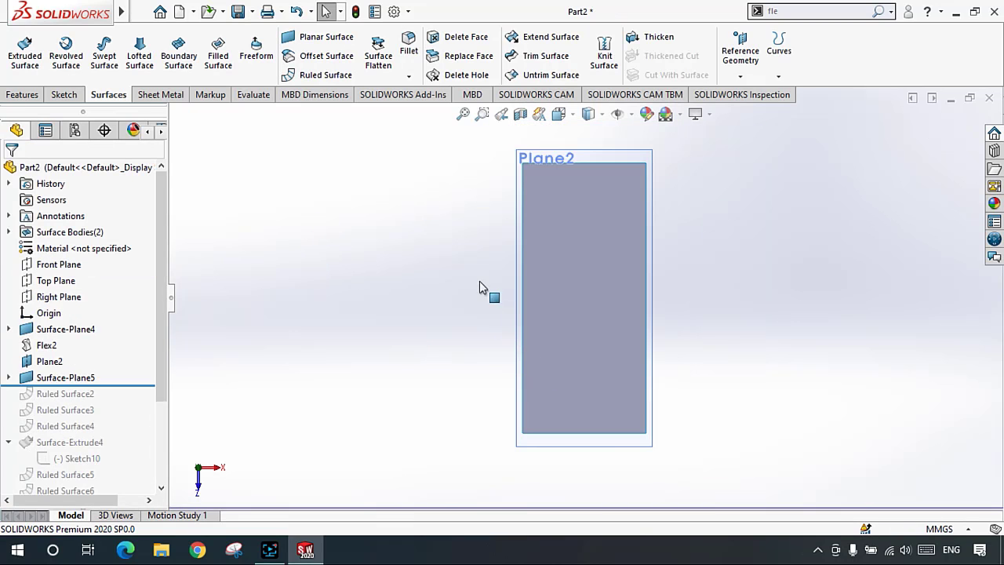
Step: Set up Extend Surface on the flat surface's edge facing the new planar surface, removing the mistakenly selected face
middle_click_drag(481, 284, 502, 235)
scroll(541, 282, "down", 4)
middle_click_drag(642, 363, 590, 289)
left_click(538, 38)
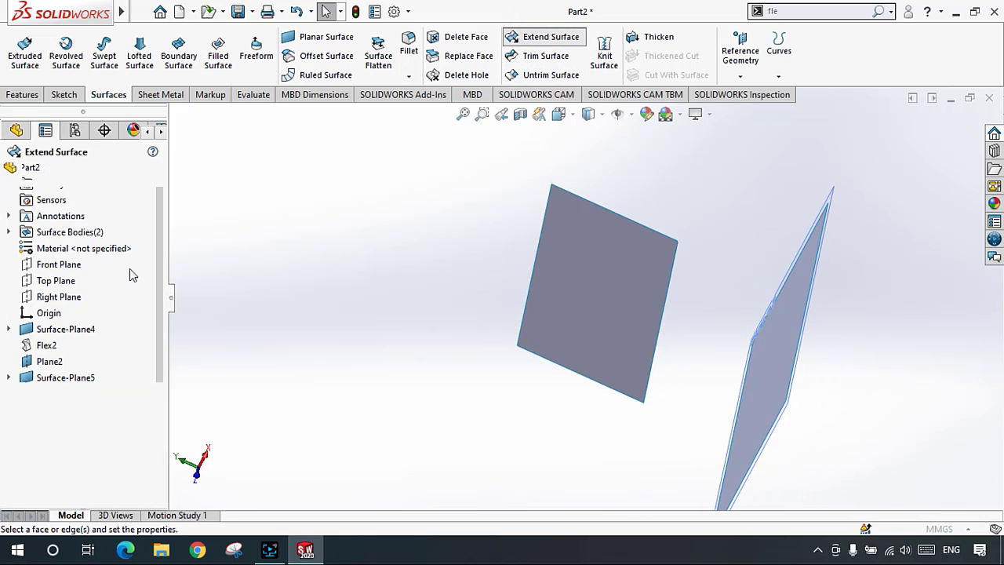
left_click(644, 318)
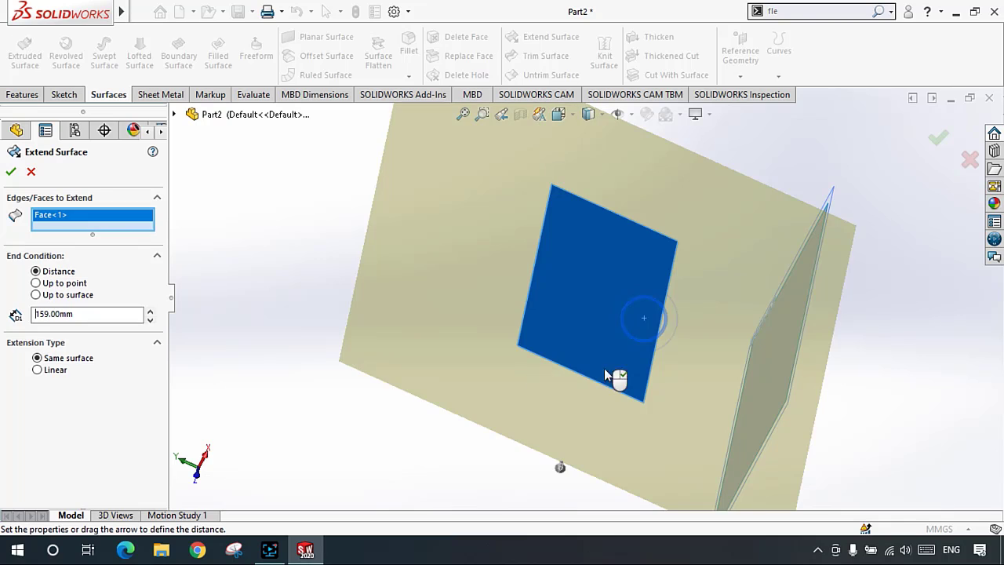
right_click(632, 281)
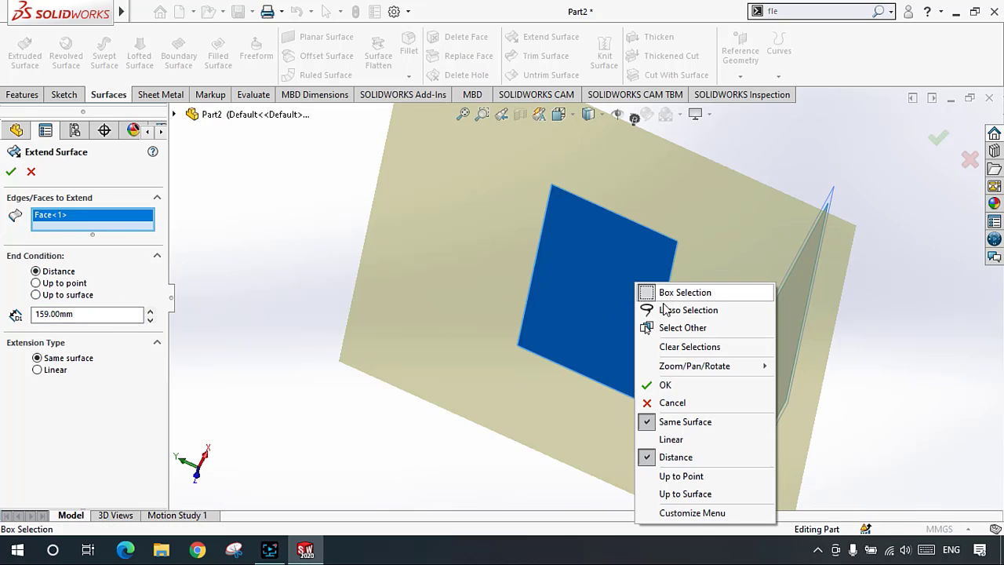
left_click(61, 221)
key("Delete")
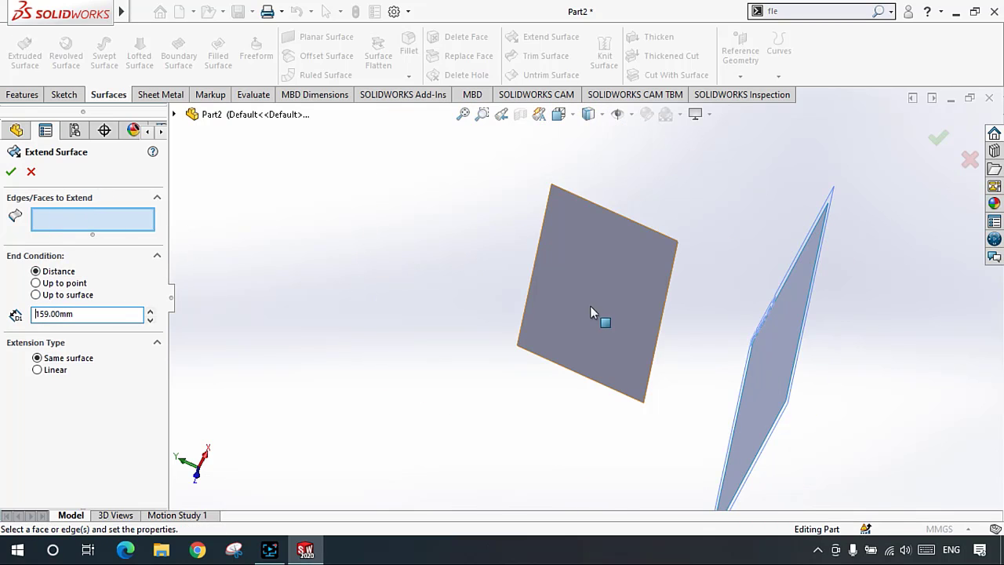
left_click(662, 321)
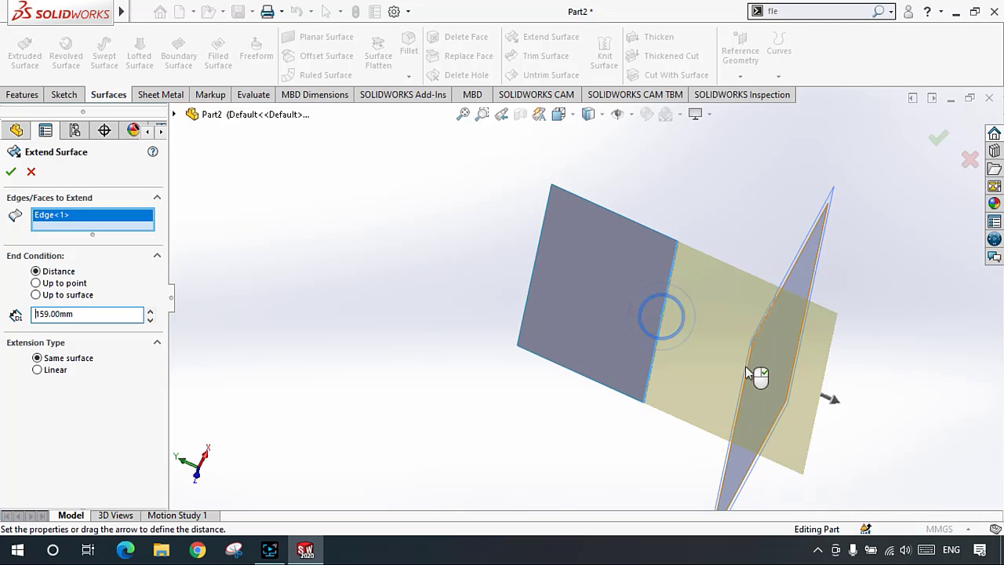
Step: Extend the selected edge with the Up to surface end condition, ending at the new planar surface, and accept the feature
left_click(37, 294)
middle_click_drag(726, 392, 756, 403)
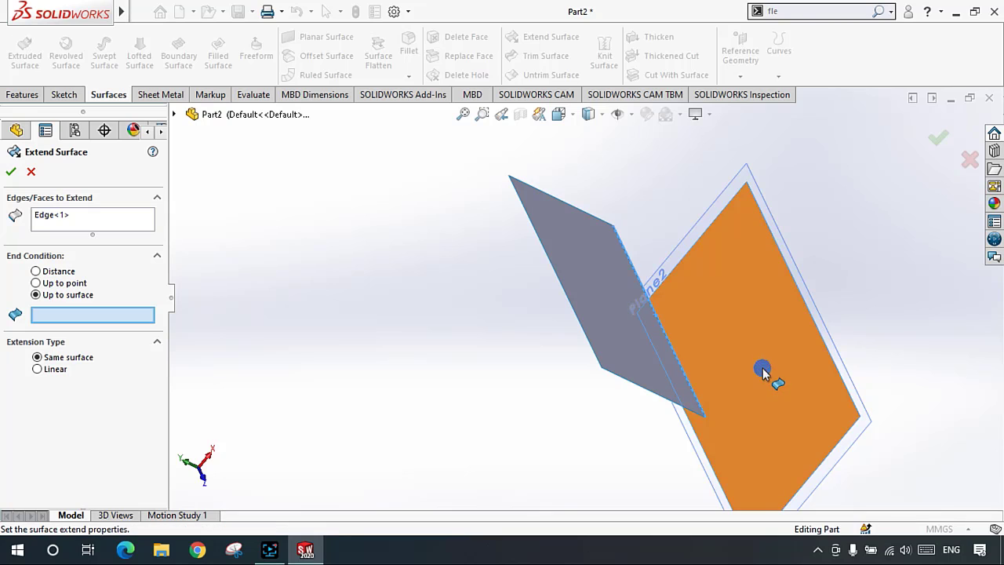
left_click(761, 370)
middle_click_drag(522, 385, 415, 365)
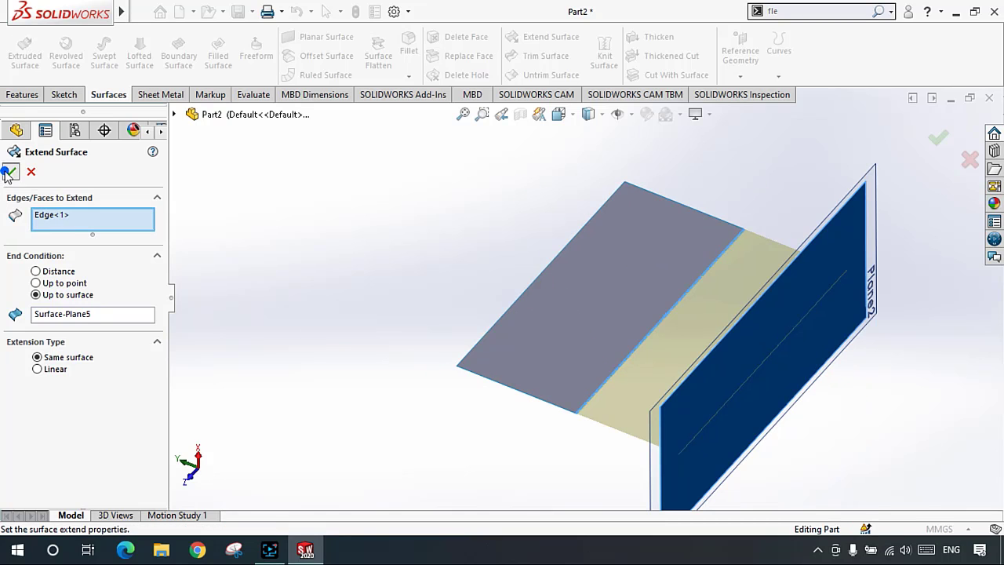
left_click(10, 172)
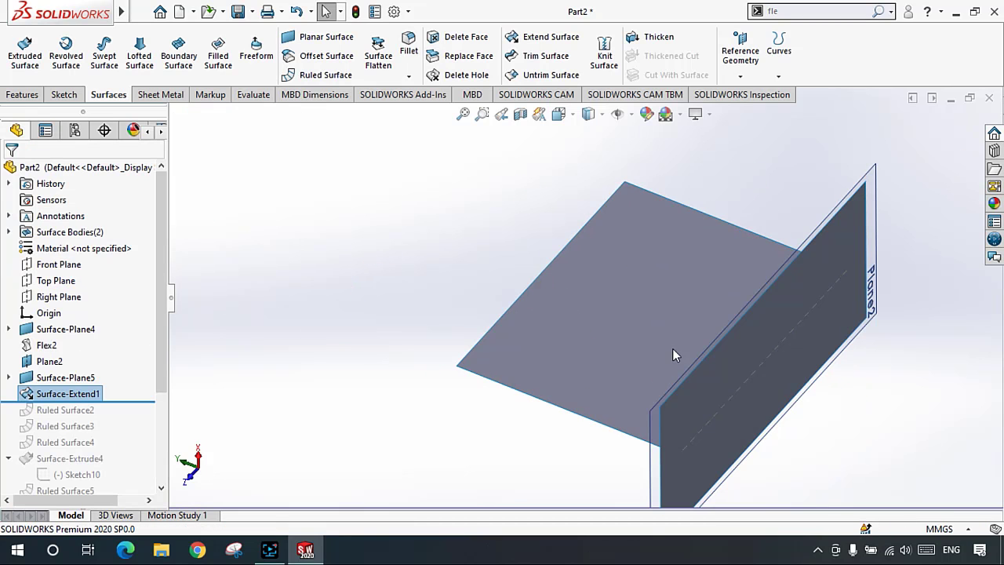
Step: Examine from several angles where the extended surface meets the second planar surface
middle_click_drag(672, 348, 750, 317)
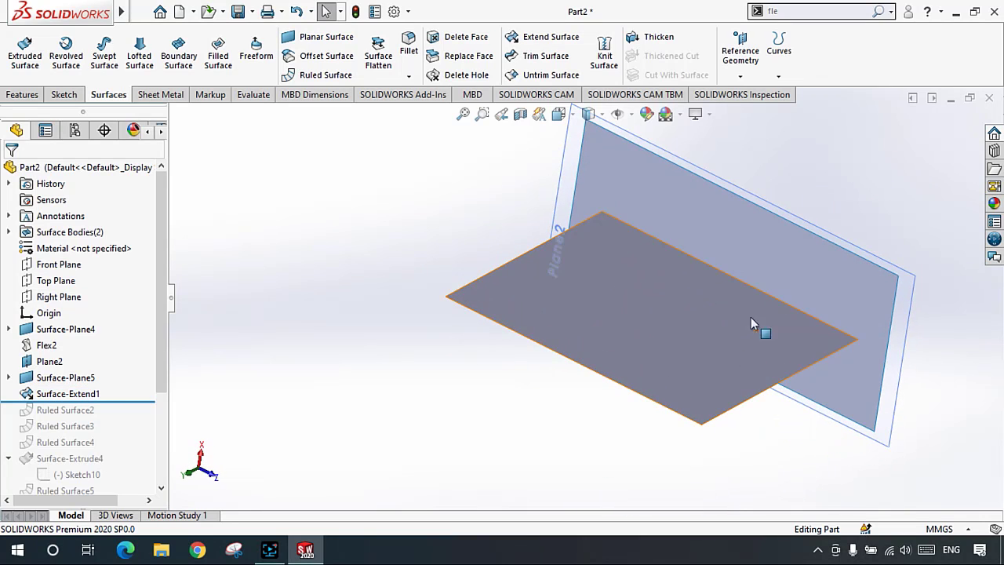
key("f")
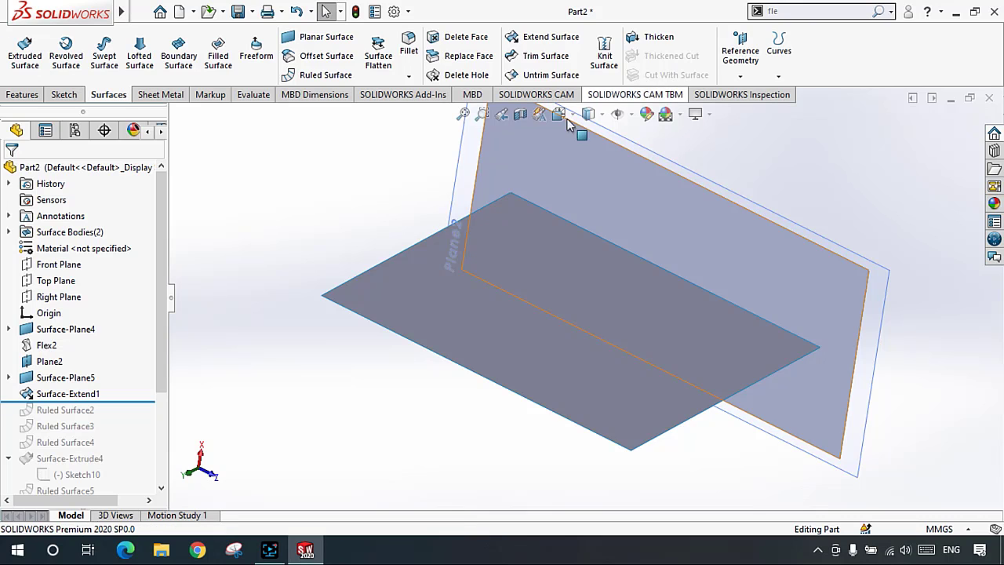
scroll(510, 145, "up", 1)
scroll(499, 152, "down", 1)
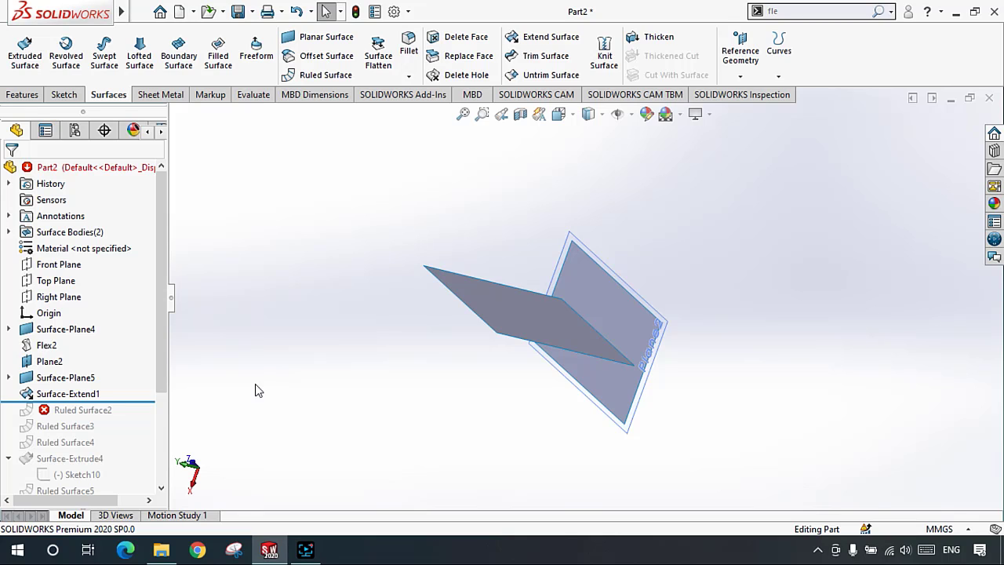
left_click(337, 246)
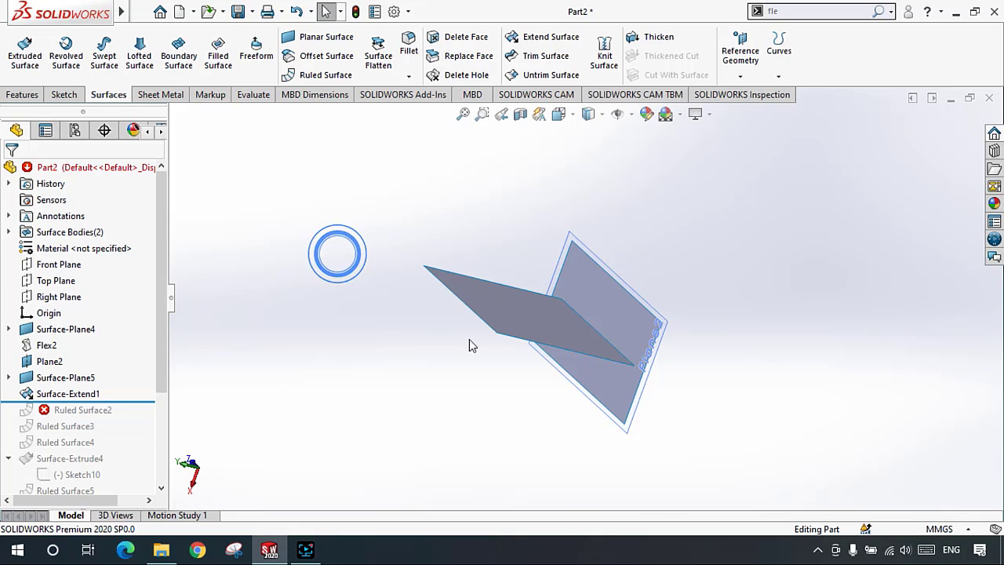
scroll(470, 343, "down", 3)
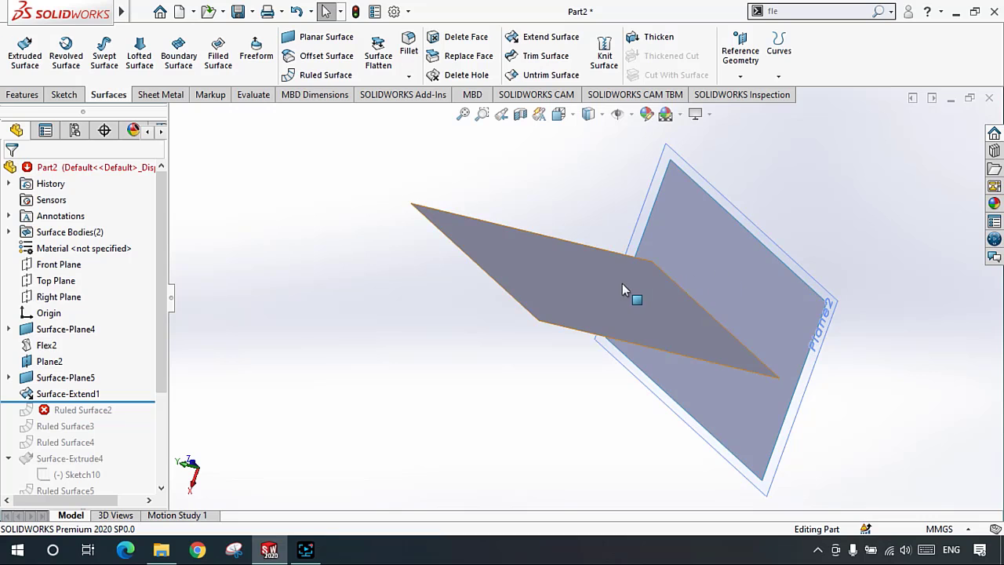
mouse_move(623, 285)
middle_mouse_down()
mouse_move(591, 285)
mouse_move(607, 262)
mouse_move(633, 279)
middle_mouse_up()
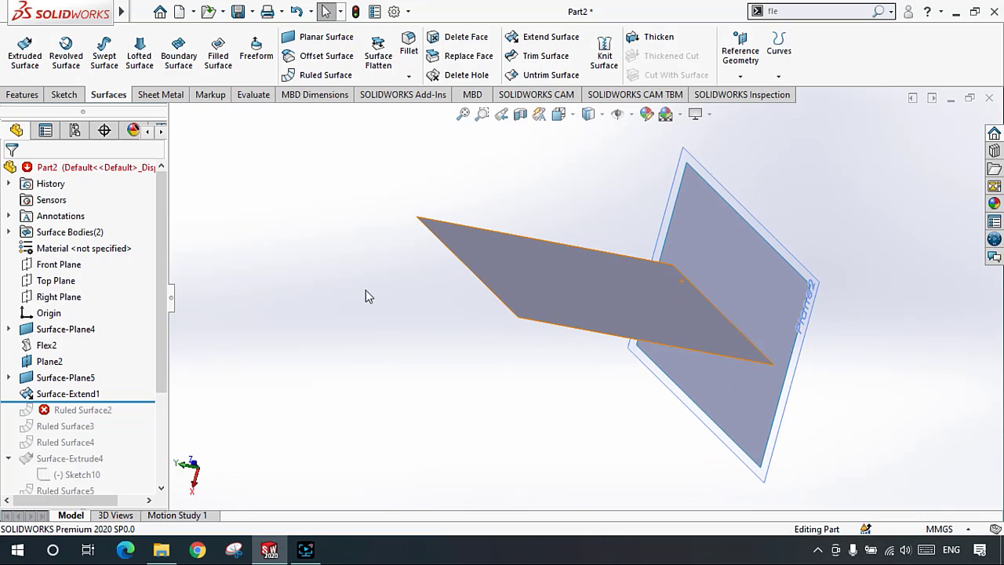
Step: Delete the surface extension and the planar surface on the offset plane
left_click(52, 395)
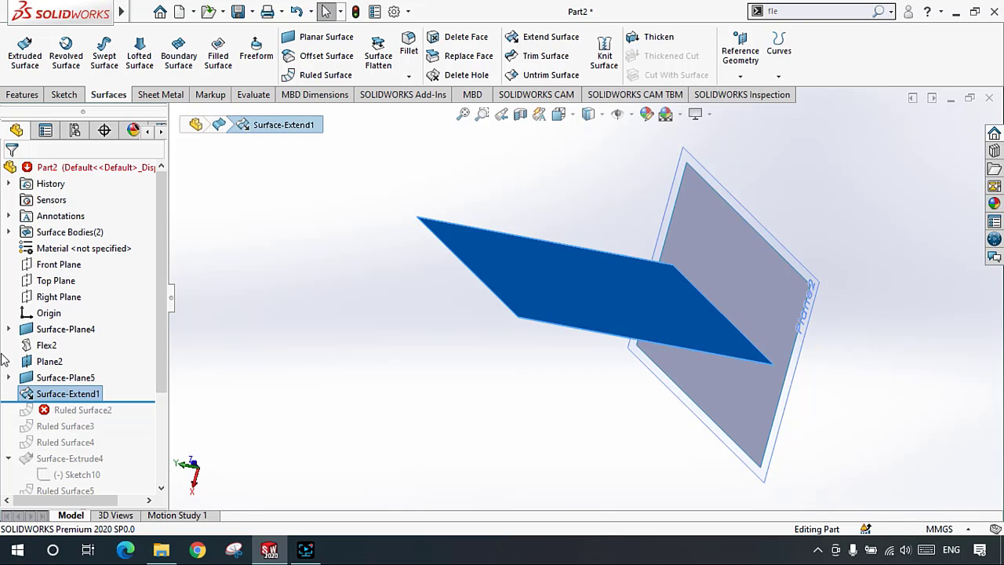
key("Delete")
key("Return")
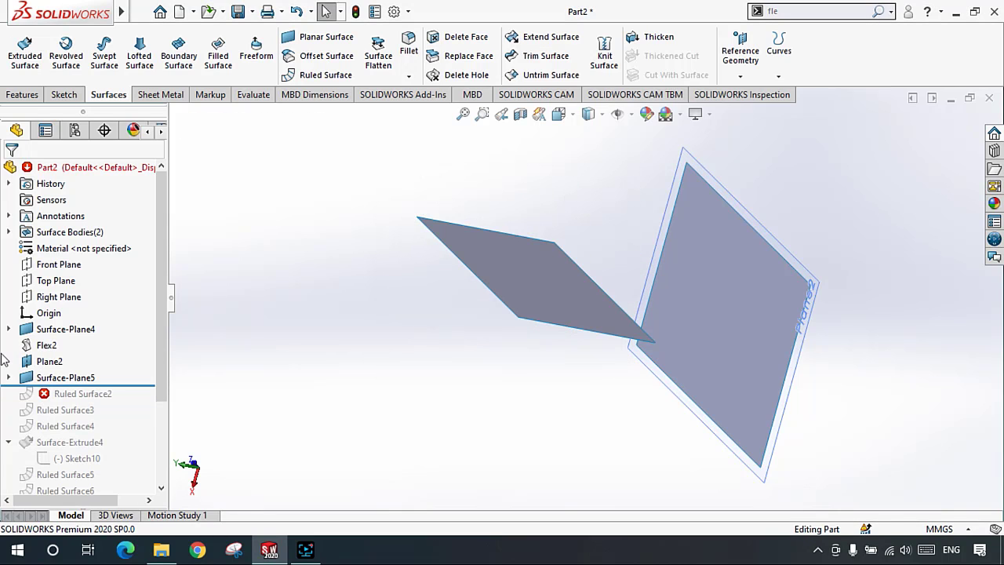
left_click(54, 378)
key("Delete")
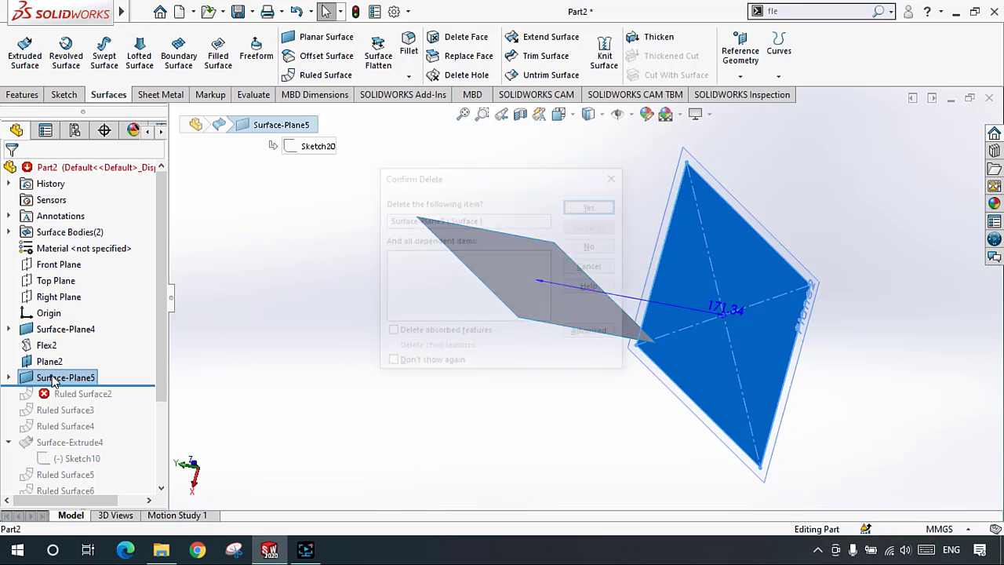
key("Return")
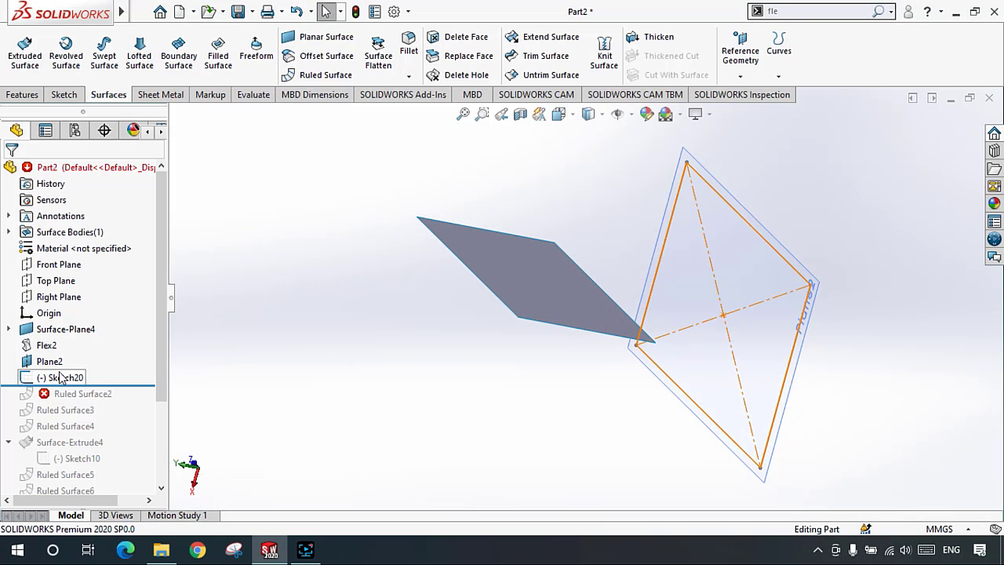
Step: Delete the leftover rectangle sketch on the offset plane and the offset plane itself
left_click(60, 378)
key("Delete")
key("Return")
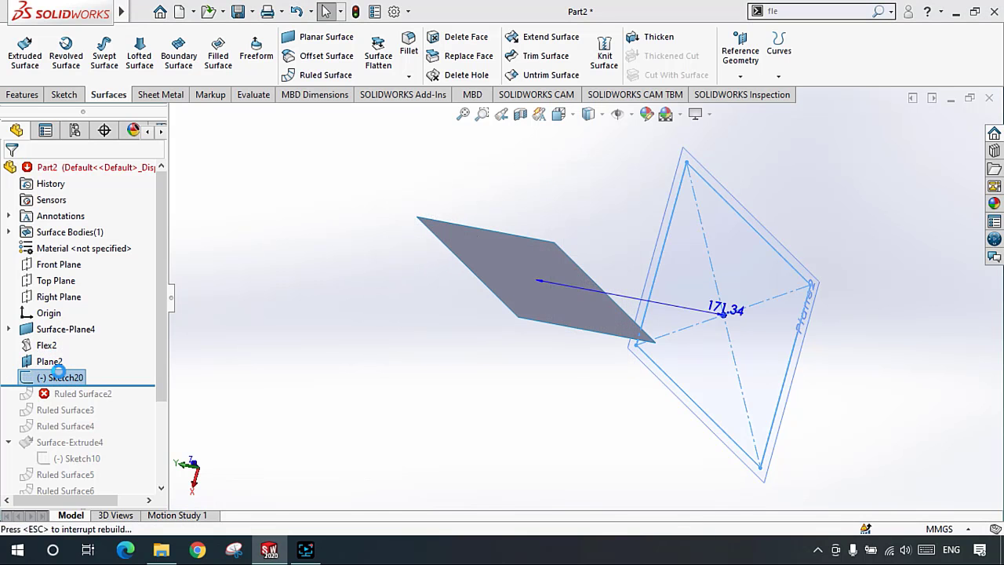
left_click(47, 361)
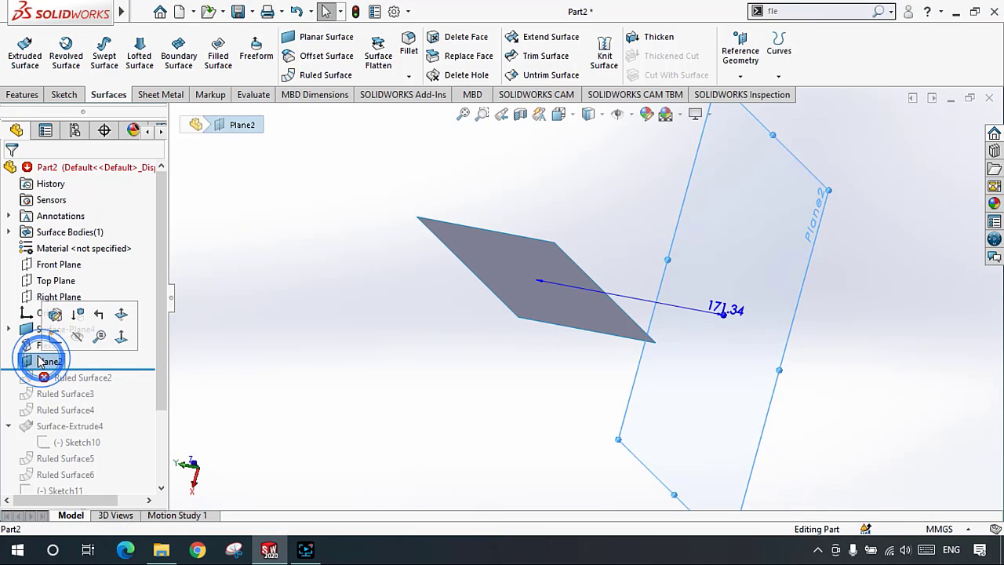
key("Delete")
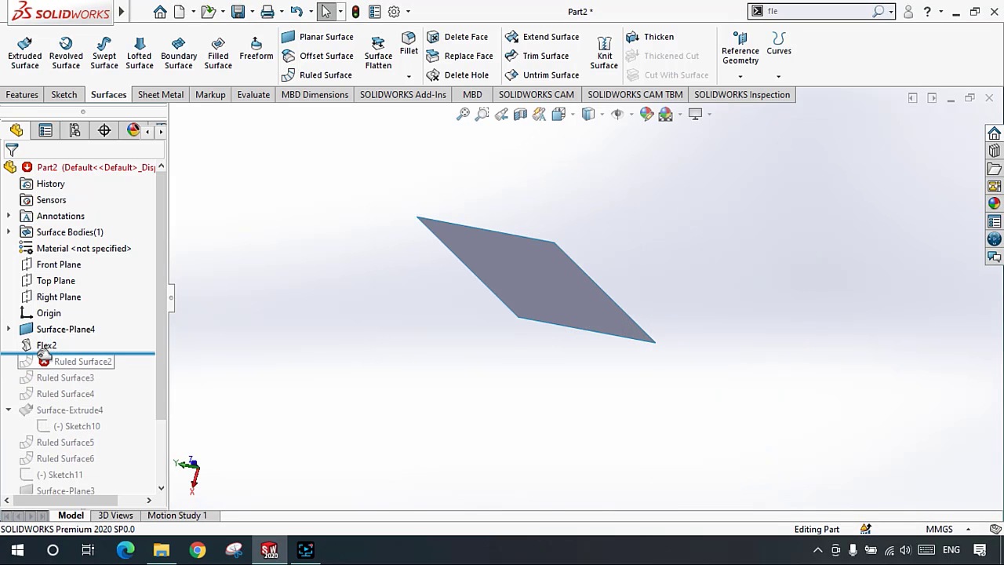
Step: Delete the Flex feature and the remaining planar surface, keeping its rectangle sketch
left_click(46, 345)
key("Delete")
key("Return")
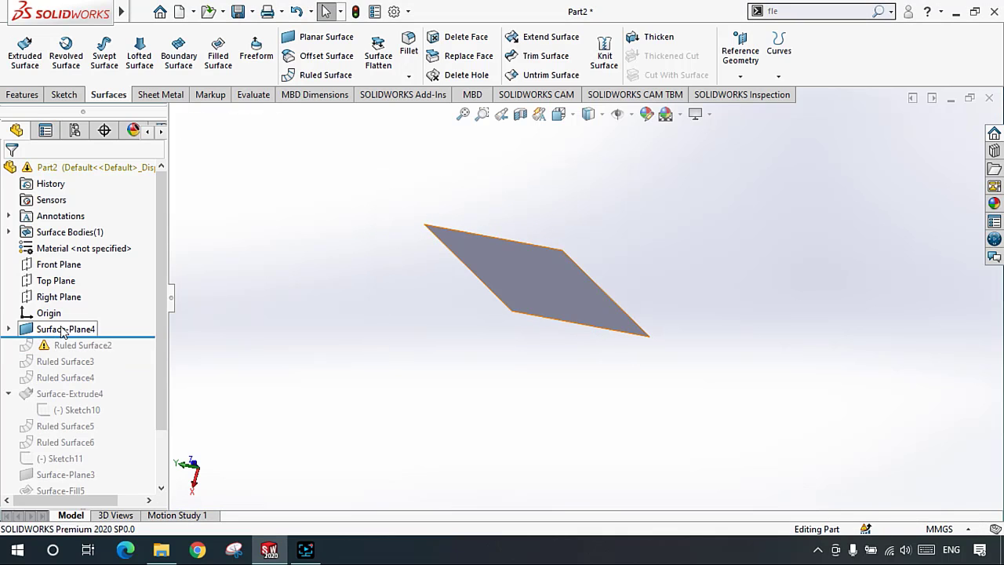
left_click(59, 330)
double_click(60, 331)
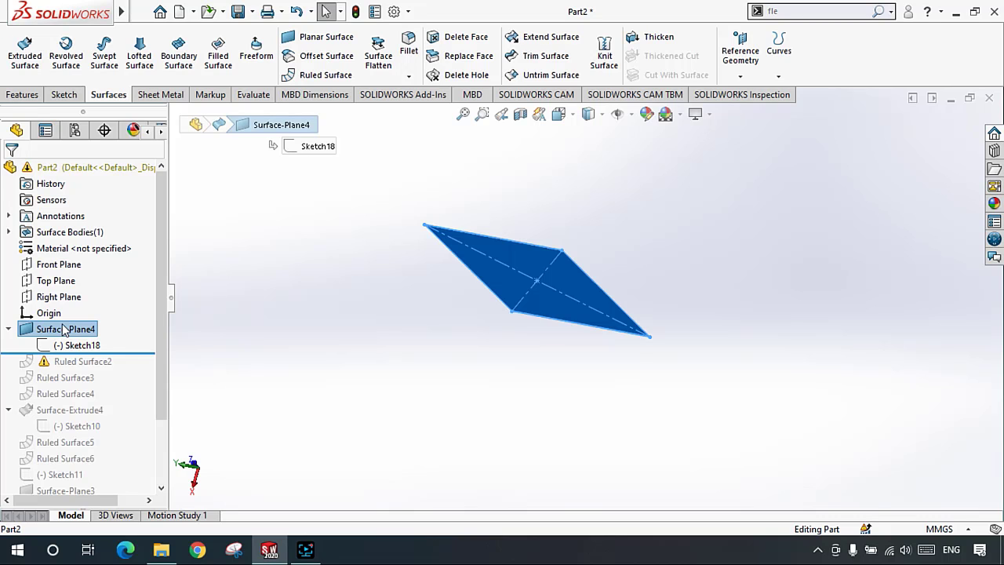
key("Delete")
key("Return")
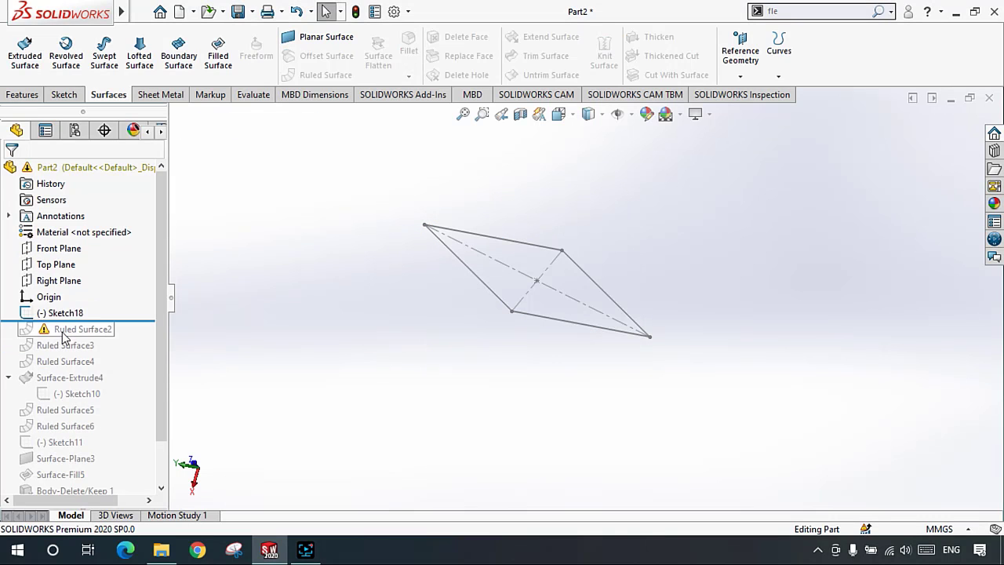
Step: Open the remaining rectangle sketch for editing and delete all of its geometry
left_click(60, 312)
left_click(83, 268)
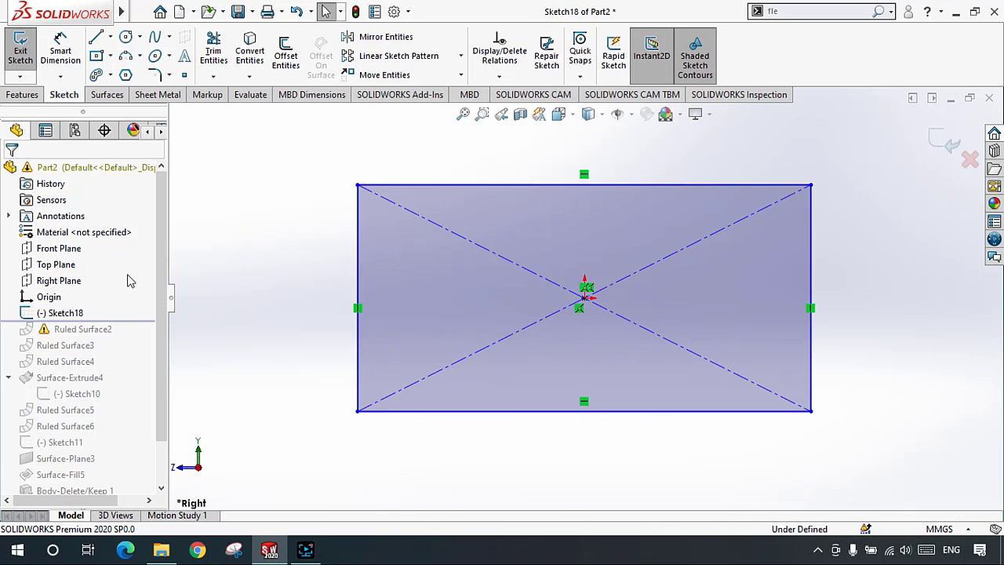
mouse_move(393, 139)
left_mouse_down()
mouse_move(858, 400)
mouse_move(890, 444)
left_mouse_up()
key("Delete")
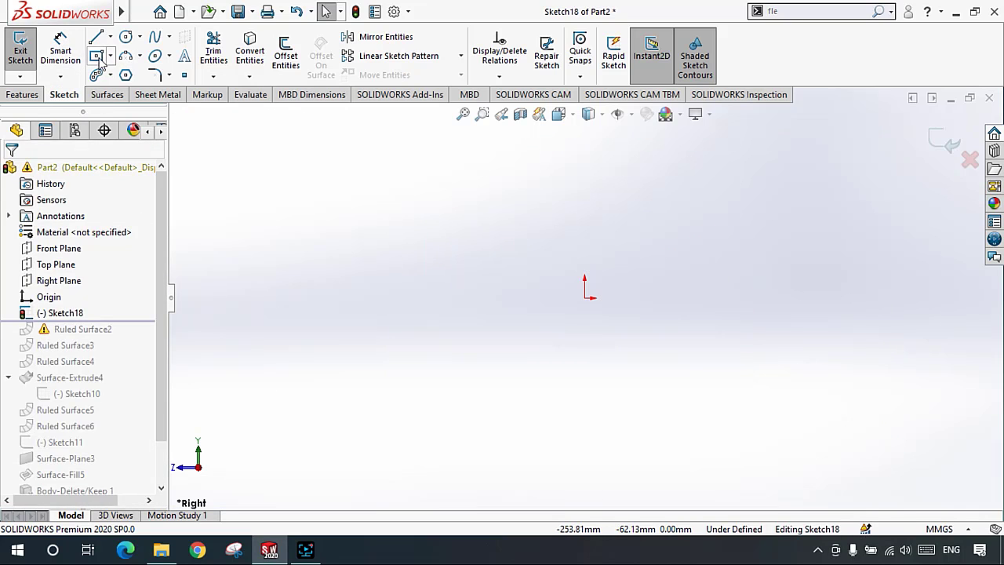
Step: Sketch a six-sided polygon centred on the origin, with an inscribed circle about 181 mm in diameter
left_click(589, 297)
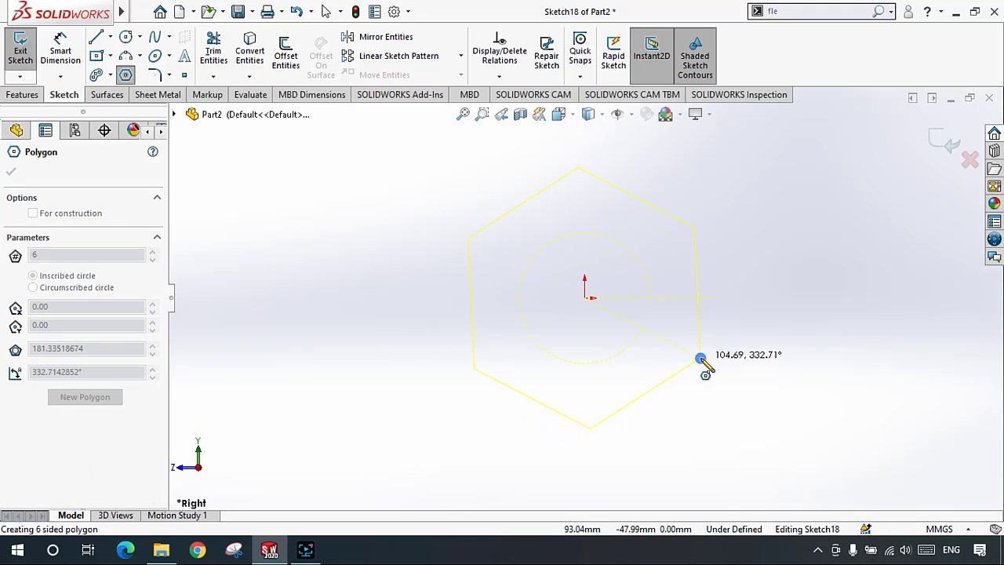
left_click(700, 356)
left_click(11, 171)
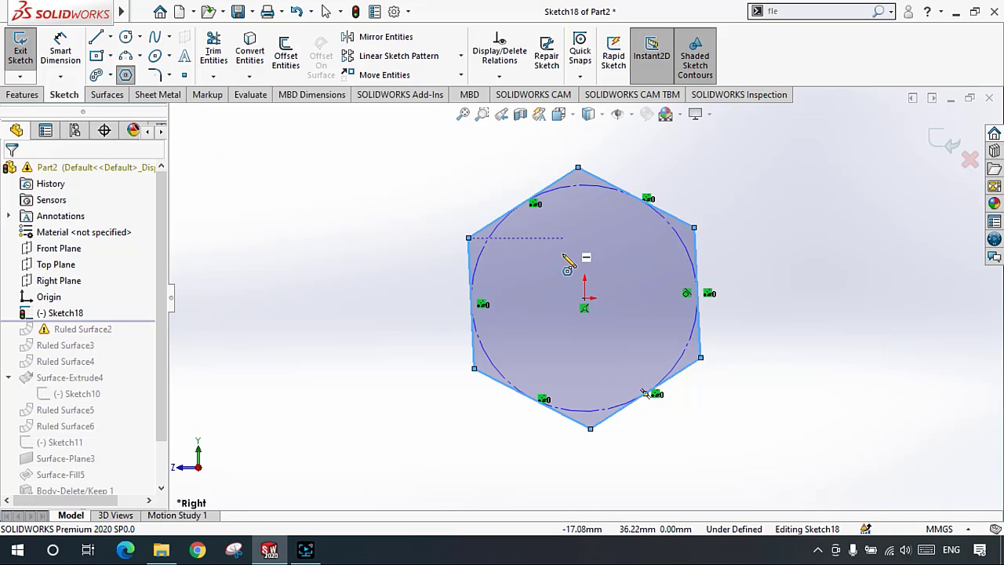
Step: Extrude the hexagon as an uncapped surface with a blind depth of about 290 mm
left_click(107, 95)
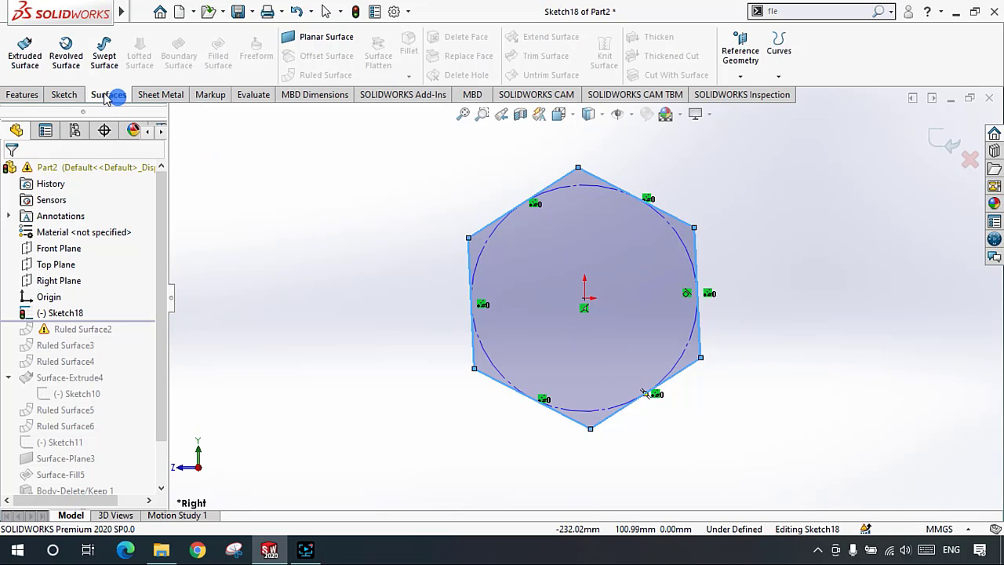
left_click(25, 51)
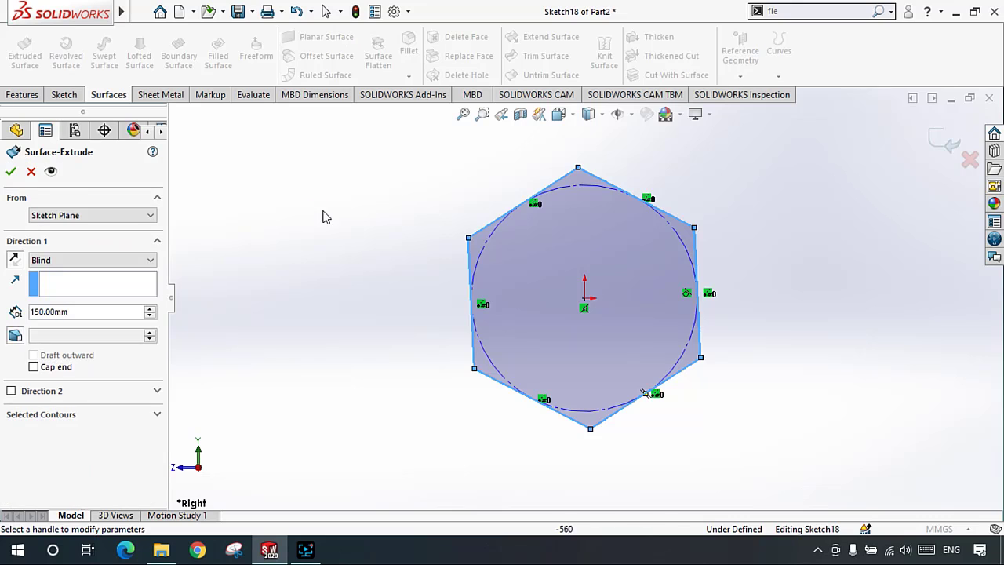
left_click(152, 310)
left_click(151, 310)
left_click(151, 310)
left_click(152, 310)
left_click(151, 310)
left_click(151, 310)
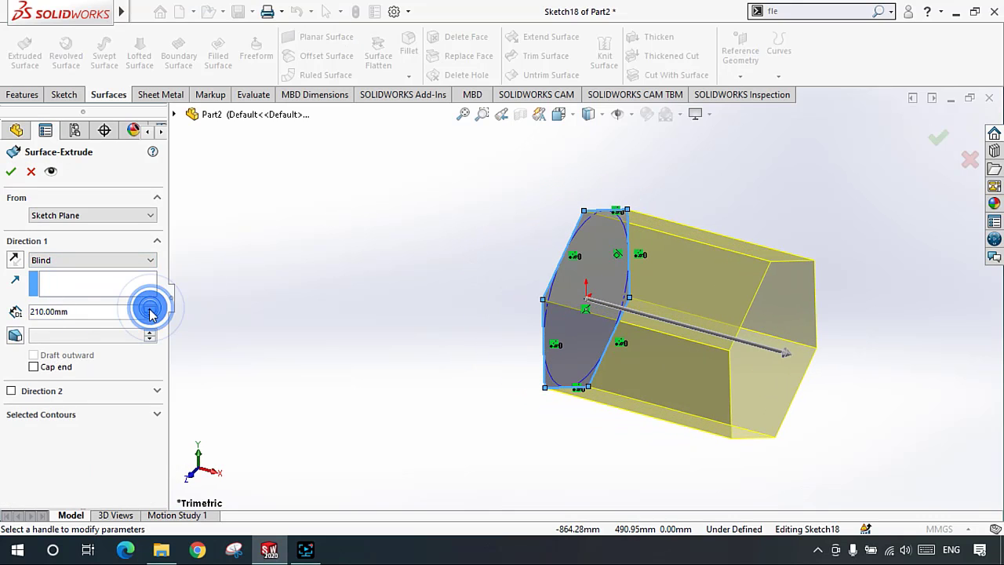
left_click(151, 310)
left_click(151, 310)
left_click(152, 310)
left_click(152, 310)
left_click(151, 310)
left_click(152, 309)
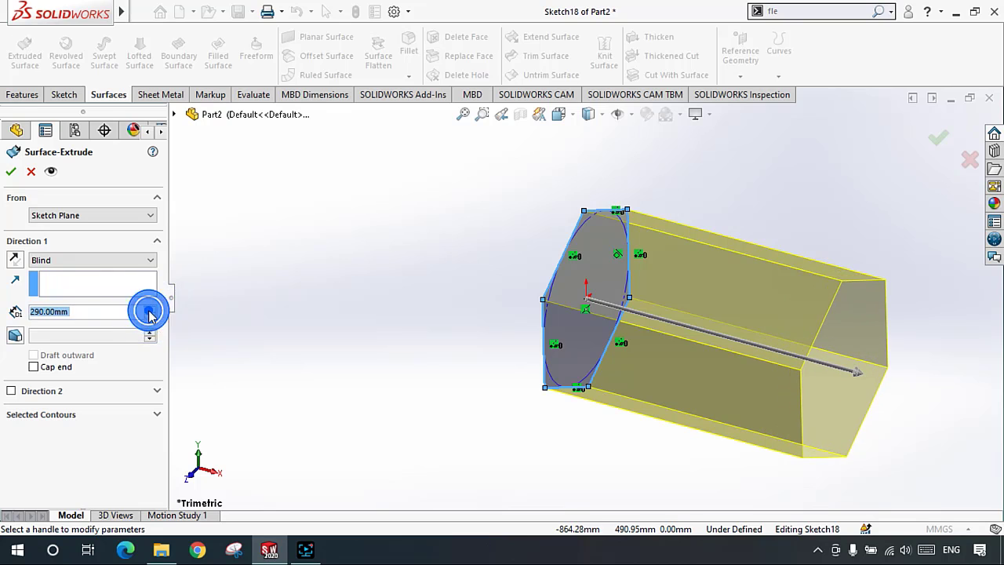
left_click(11, 171)
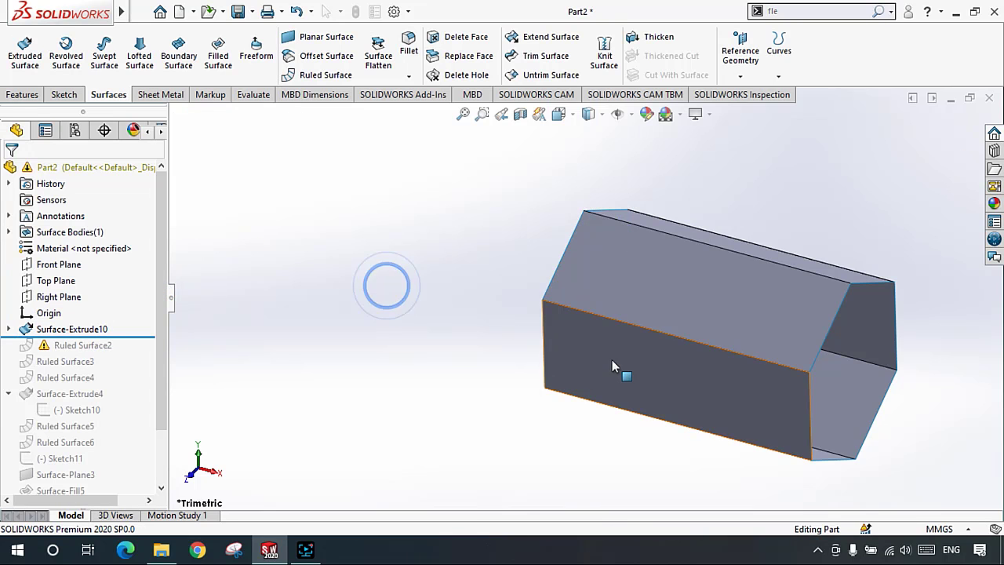
Step: Thicken the extruded hexagonal surface by 2 mm on both sides
middle_click_drag(618, 364, 560, 228)
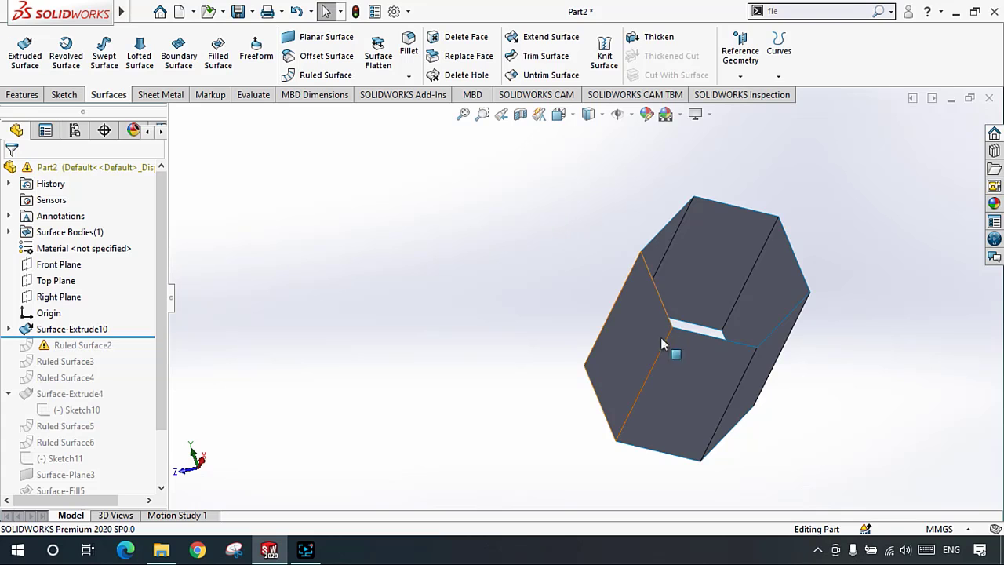
left_click(660, 38)
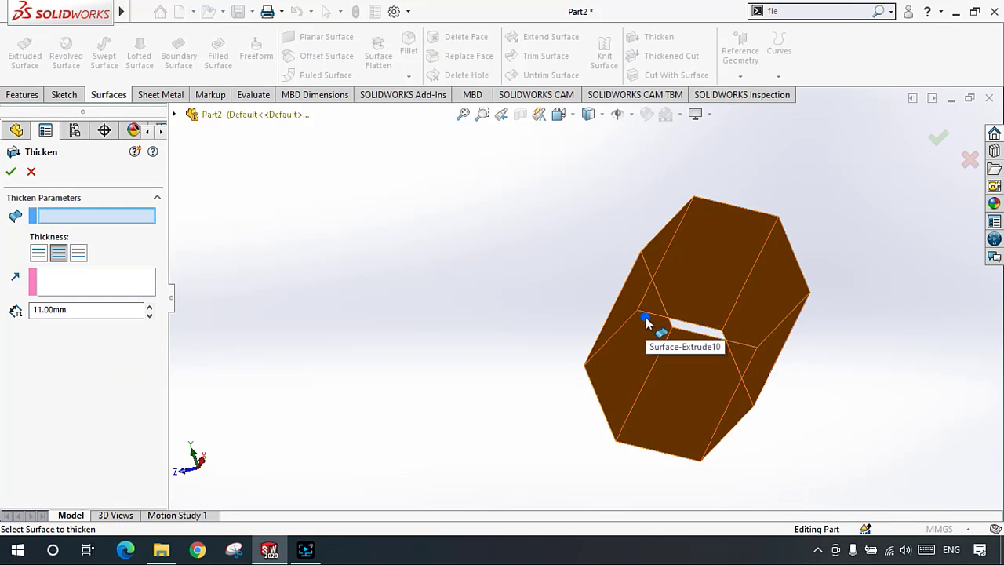
left_click(644, 323)
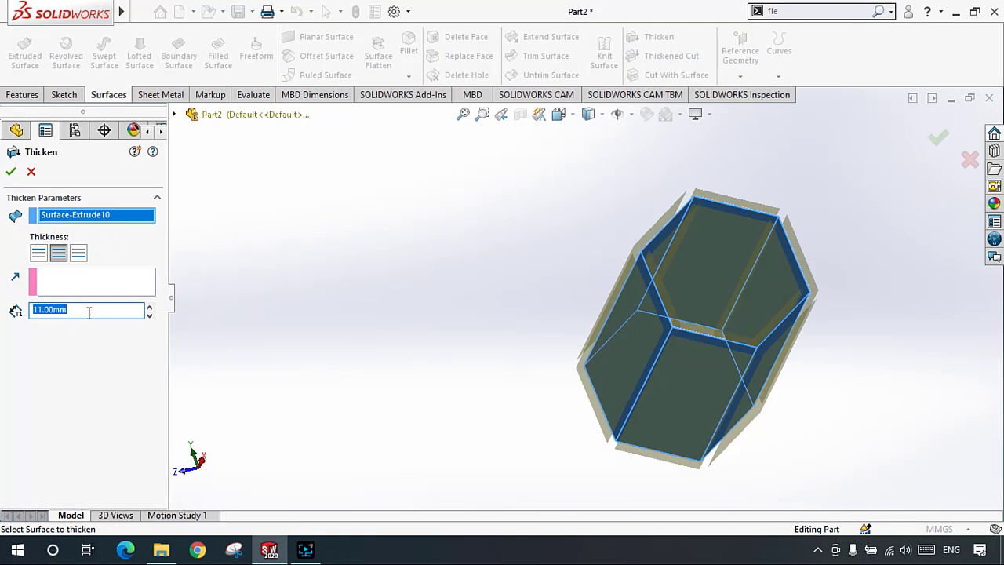
type("2")
key("Return")
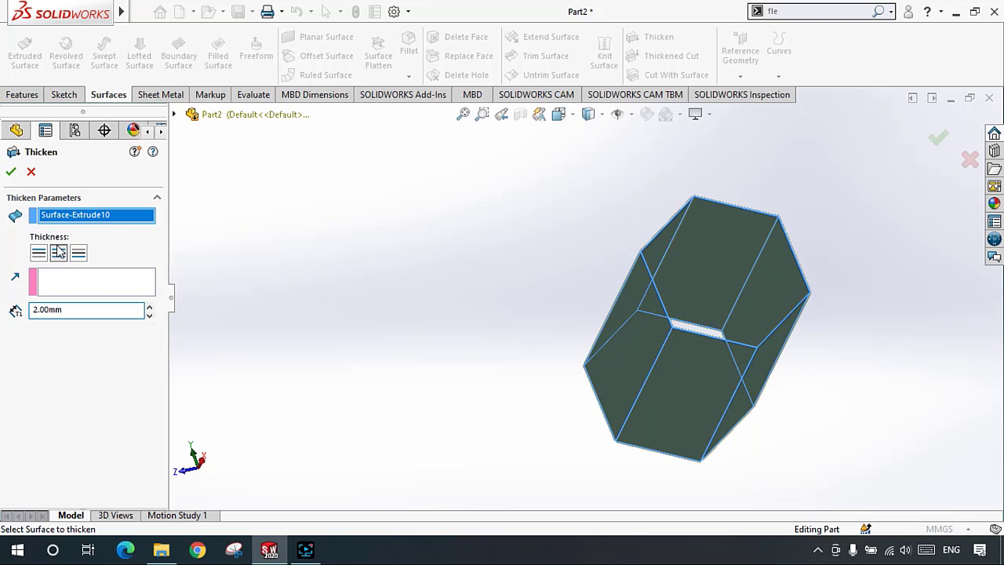
left_click(11, 170)
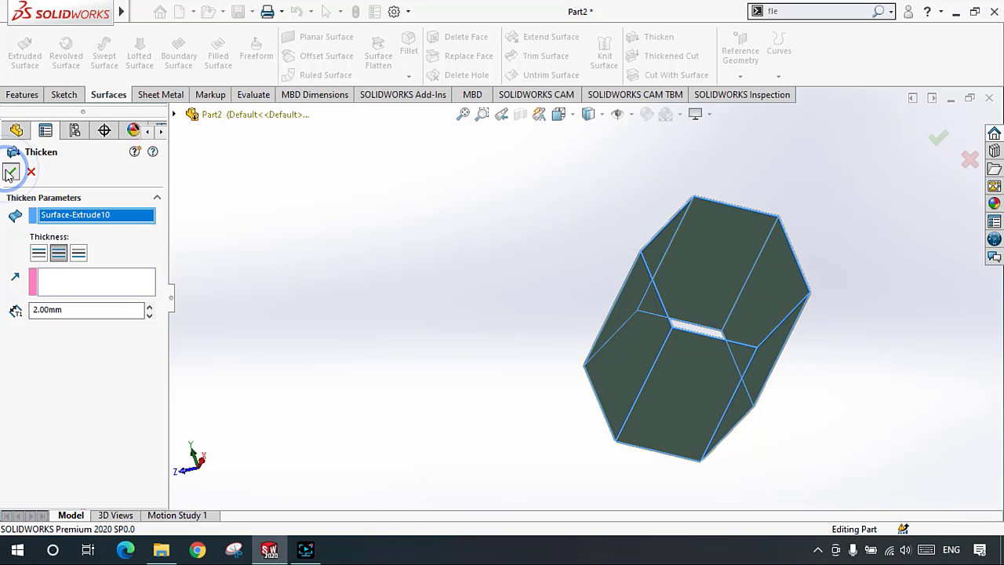
Step: Sketch an open S-shaped spline through four points on the Top Plane, crossing the whole hexagonal tube, and close the sketch
middle_click_drag(662, 352, 693, 399)
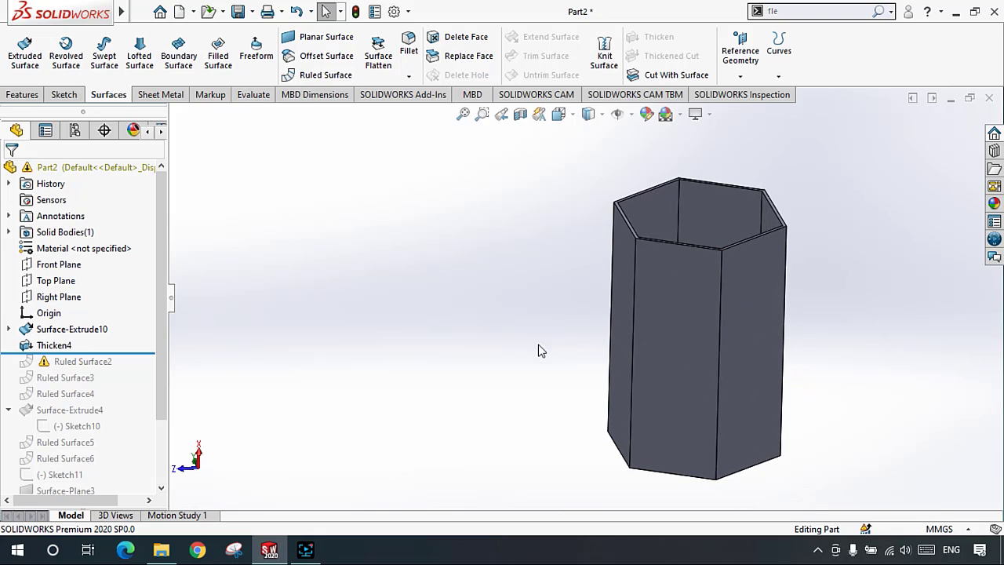
middle_click_drag(540, 351, 602, 247)
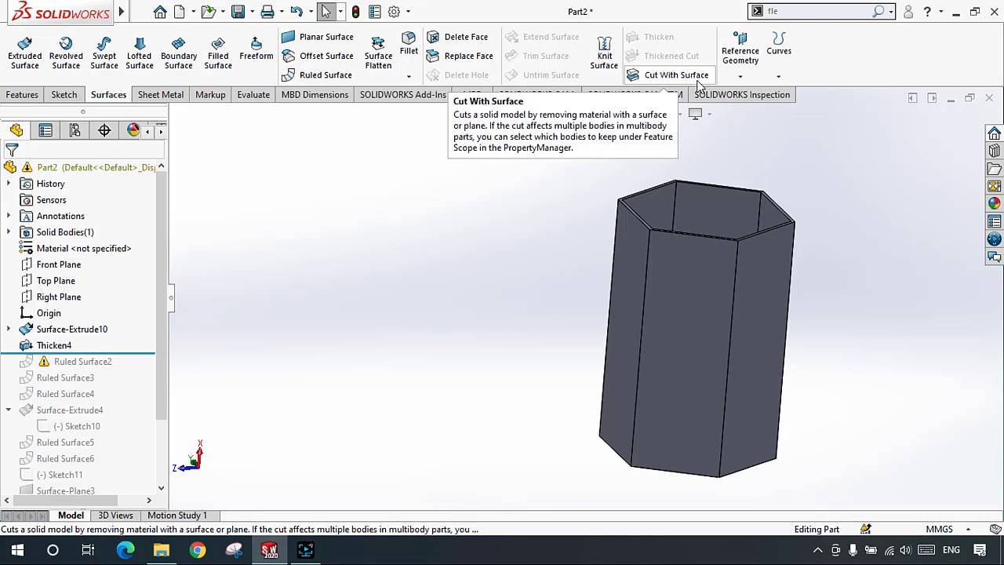
scroll(763, 380, "down", 2)
scroll(732, 260, "up", 2)
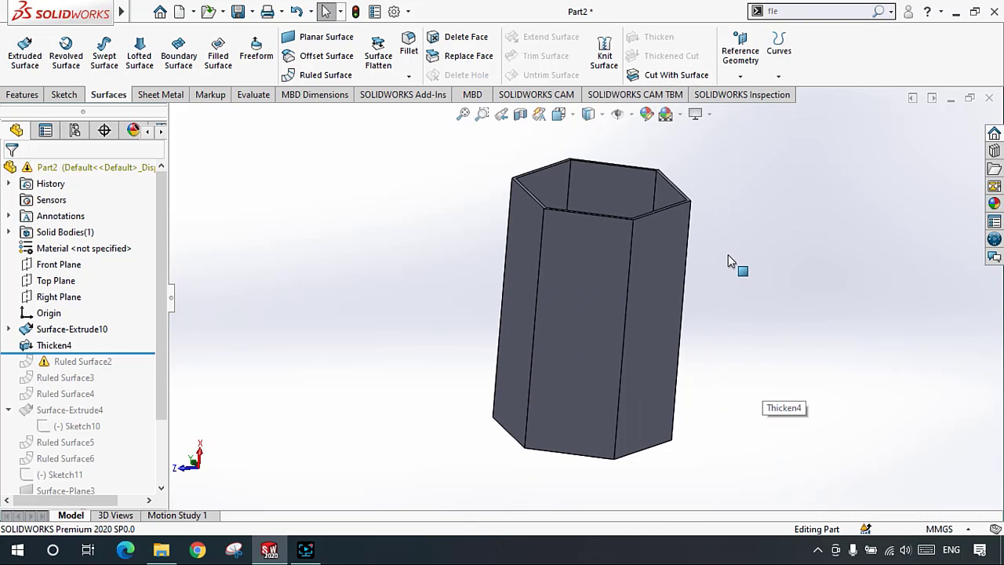
left_click(55, 280)
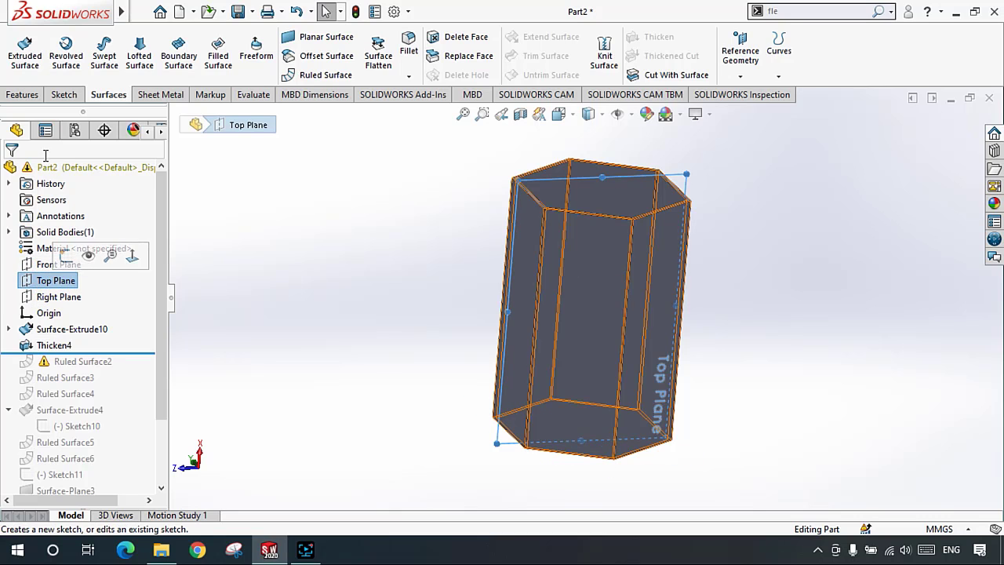
left_click(64, 95)
left_click(20, 50)
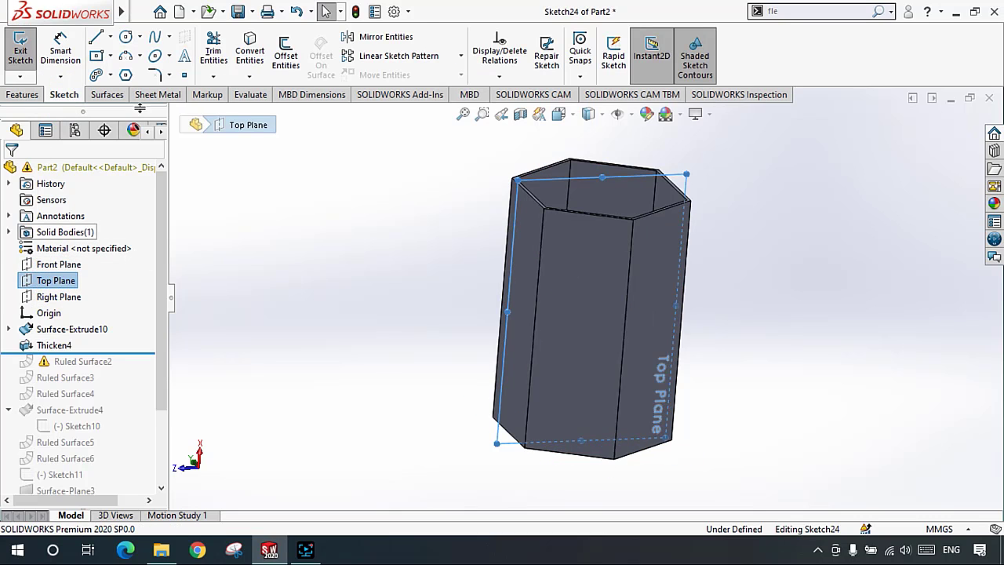
left_click(156, 39)
left_click(418, 292)
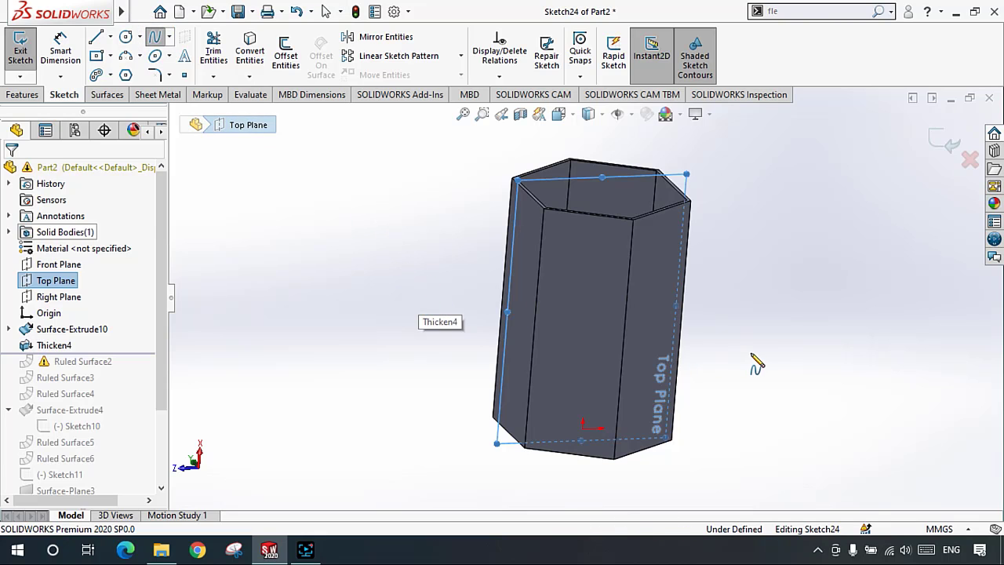
left_click(588, 358)
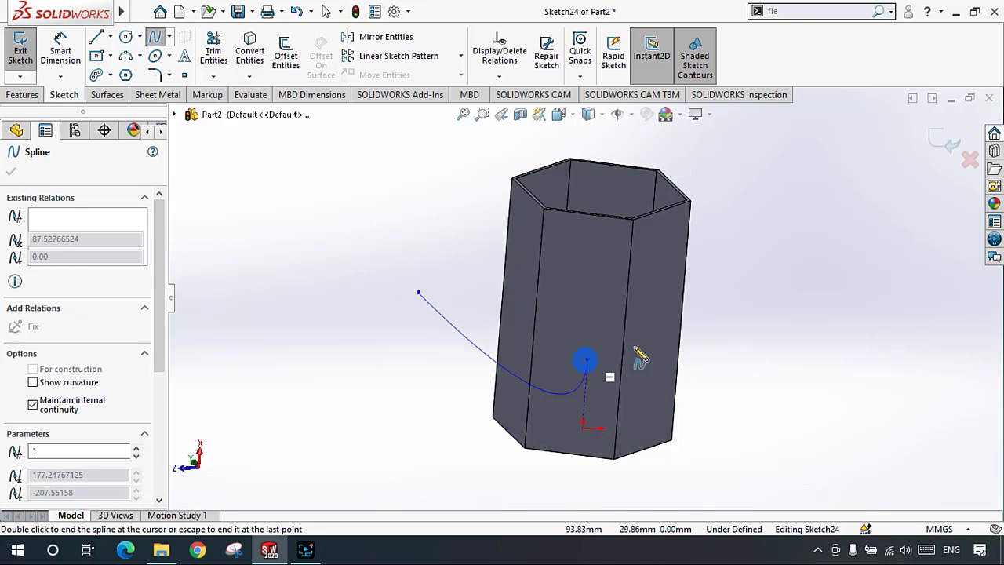
left_click(653, 308)
left_click(773, 353)
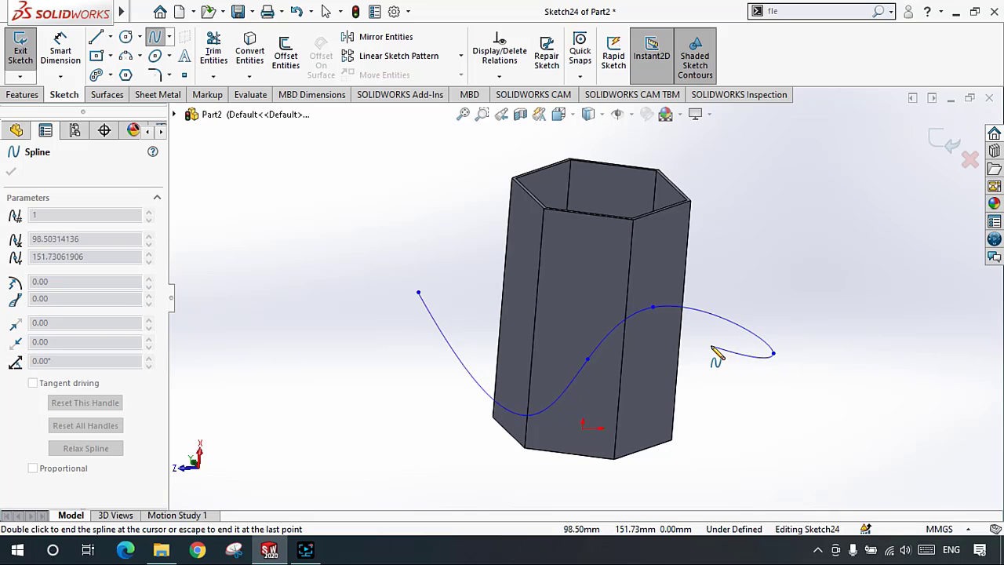
key("Escape")
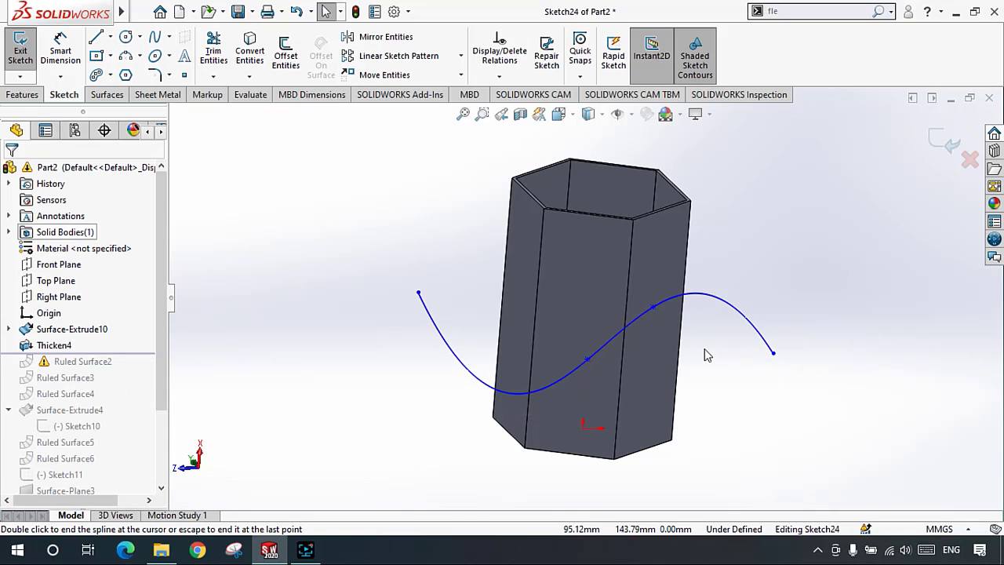
key("ctrl+5")
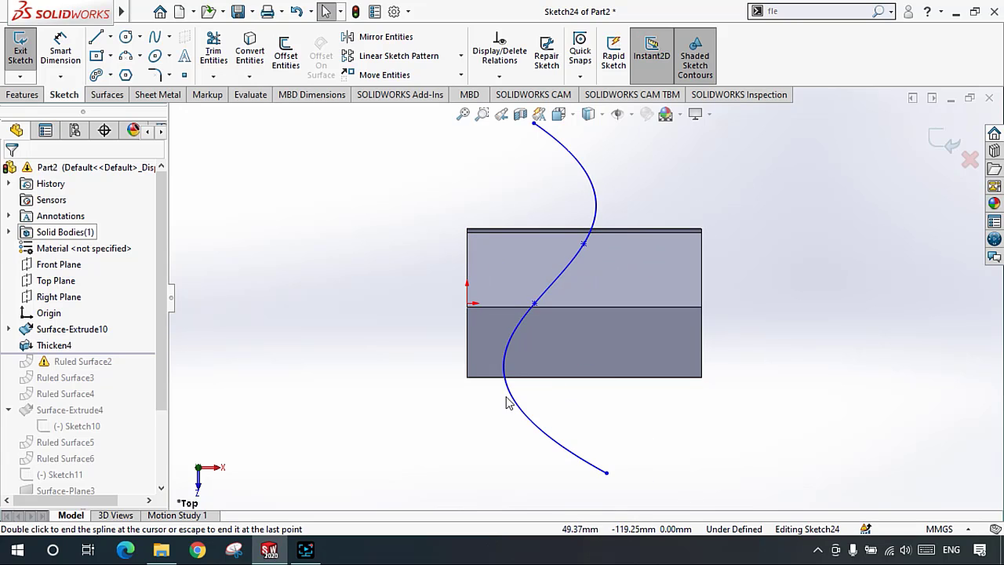
left_click(943, 143)
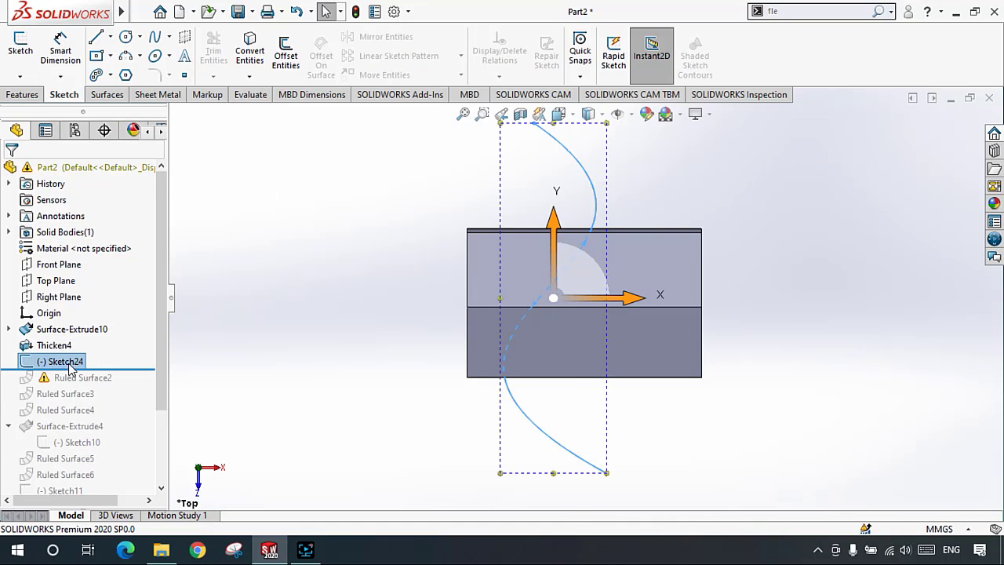
Step: Extrude the S-shaped spline as a surface, with a blind depth of 300 mm in both directions
left_click(104, 95)
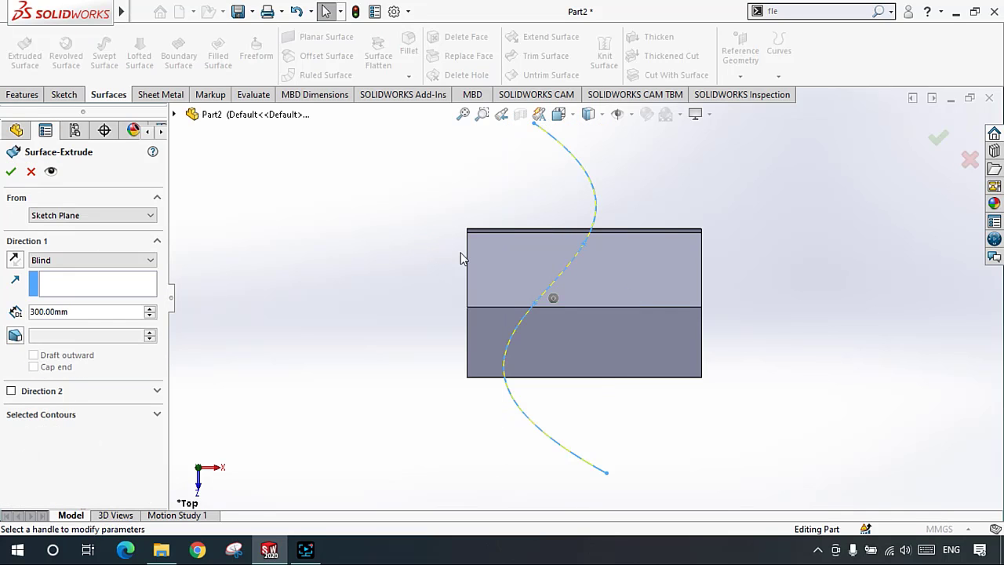
middle_click_drag(491, 250, 574, 247)
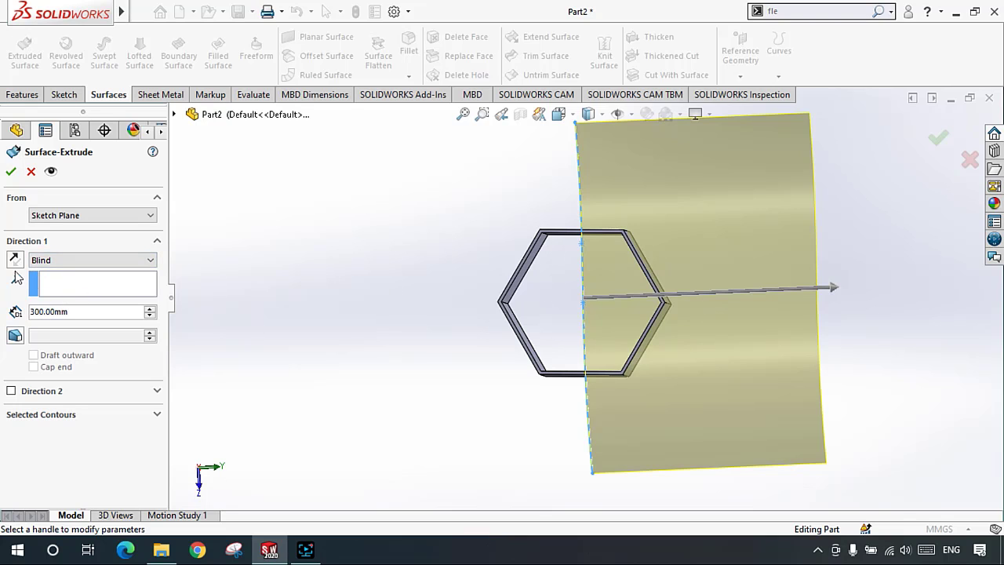
left_click(11, 391)
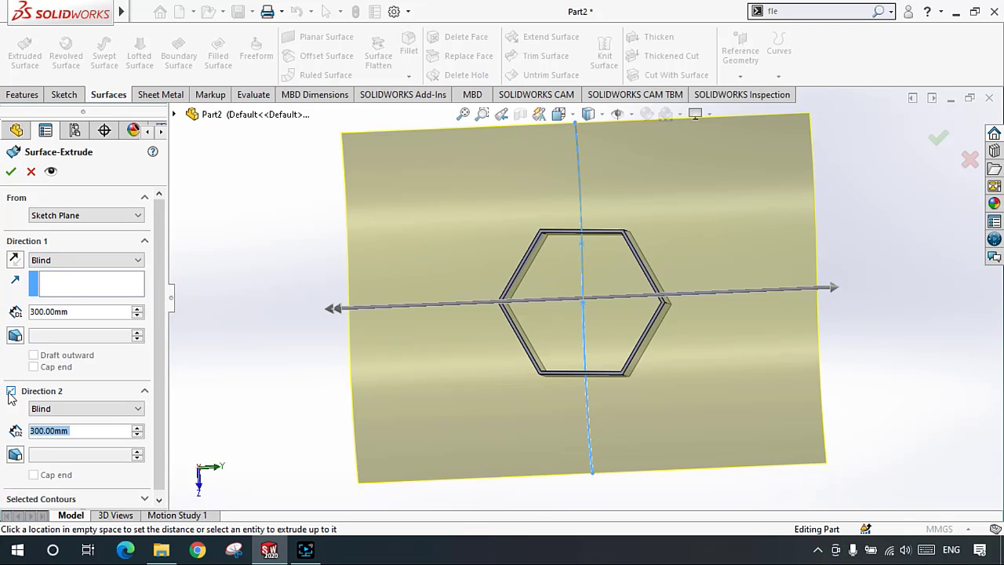
left_click(10, 172)
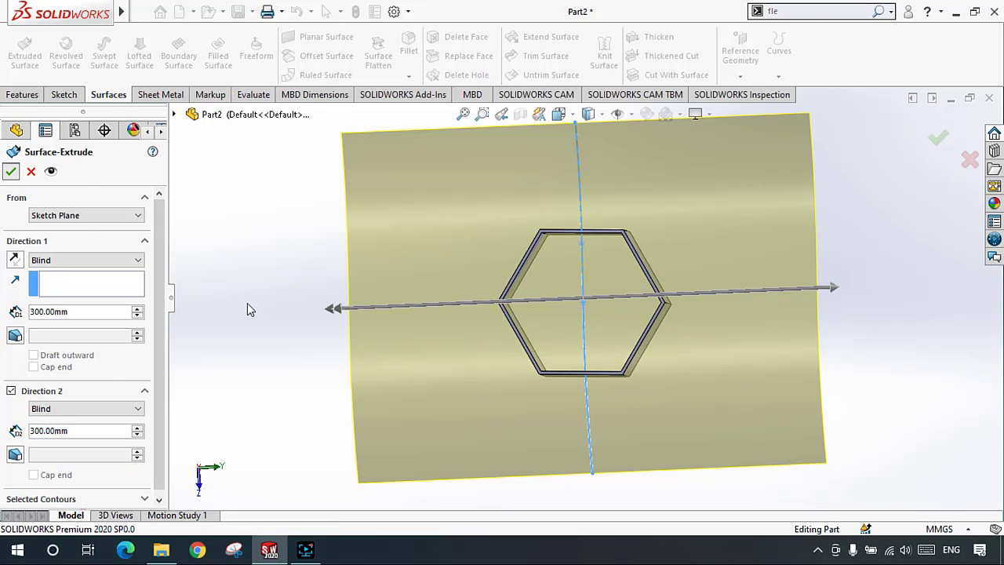
middle_click_drag(579, 345, 574, 277)
scroll(573, 277, "up", 3)
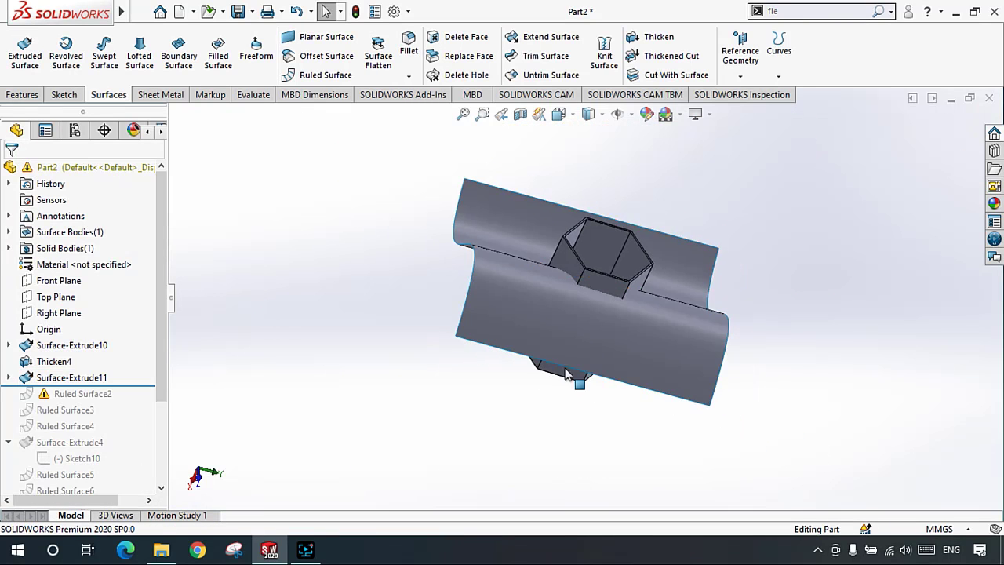
Step: Cut the hexagonal tube with the wavy extruded surface, removing the part of the tube above it
middle_click_drag(566, 373, 594, 287)
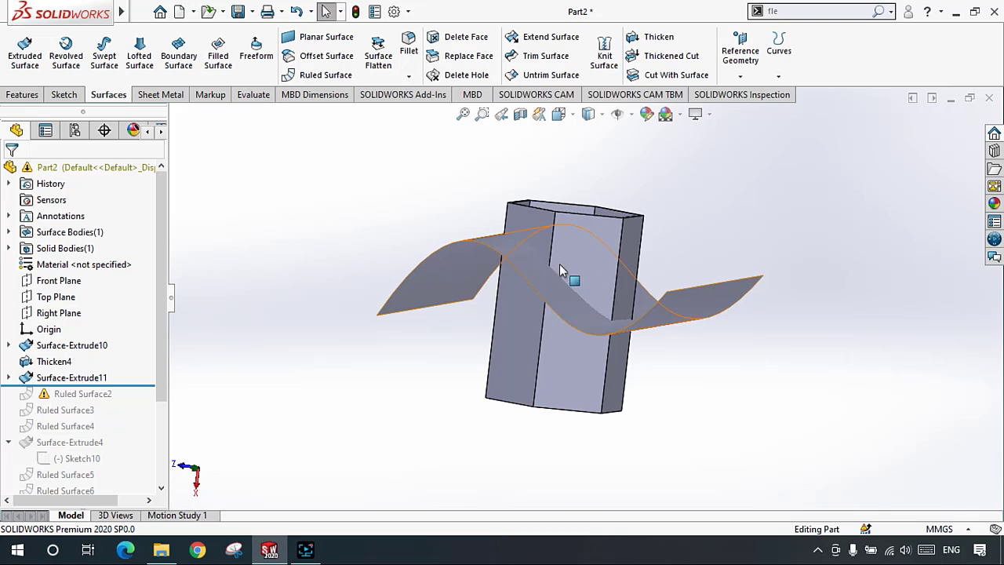
left_click(679, 75)
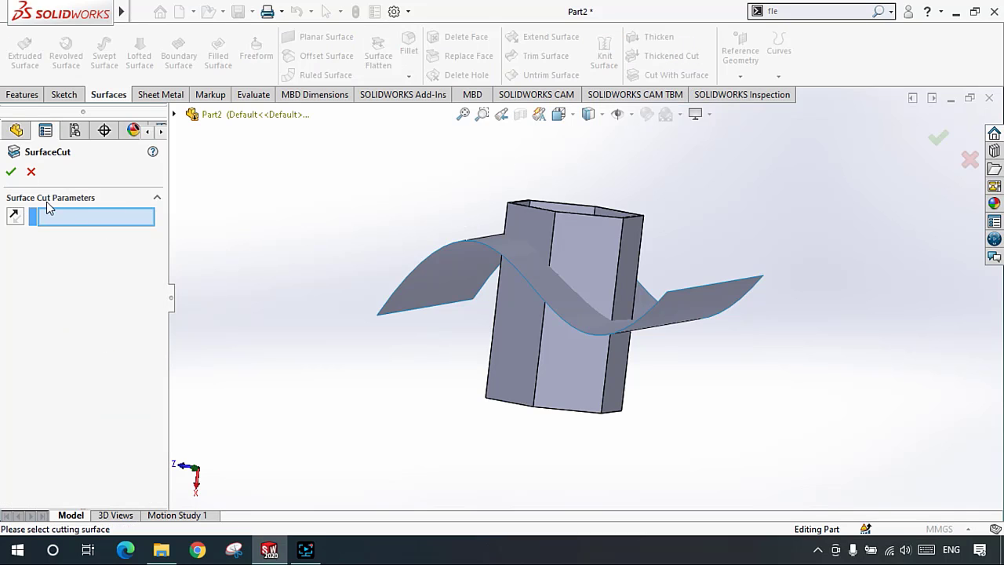
middle_click_drag(344, 261, 278, 273)
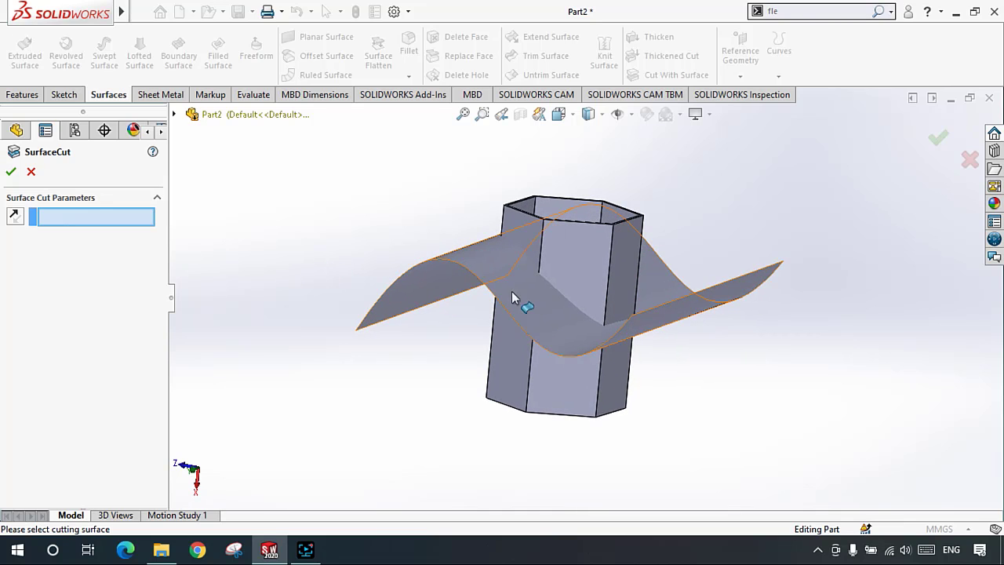
left_click(484, 254)
middle_click_drag(527, 297, 587, 281)
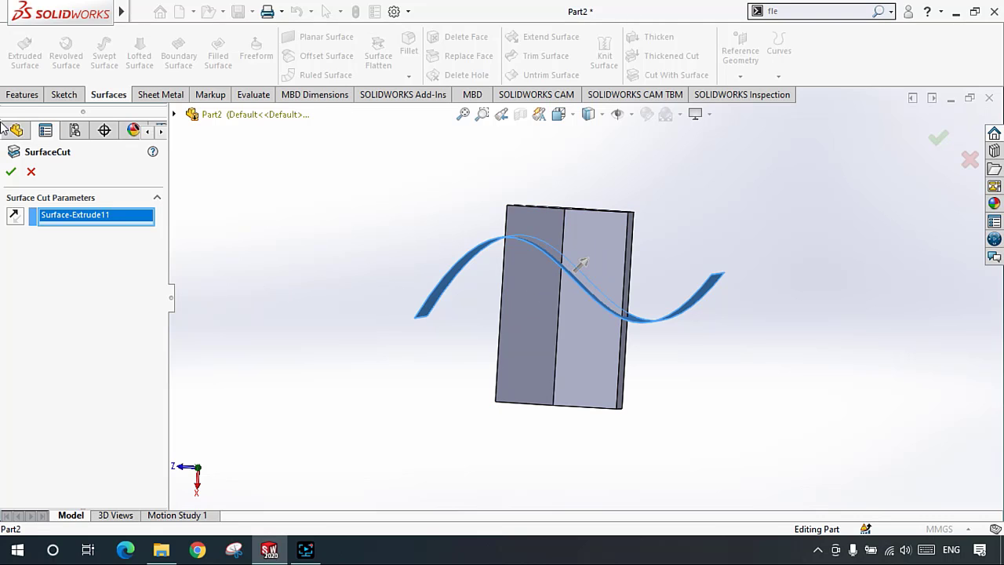
left_click(14, 173)
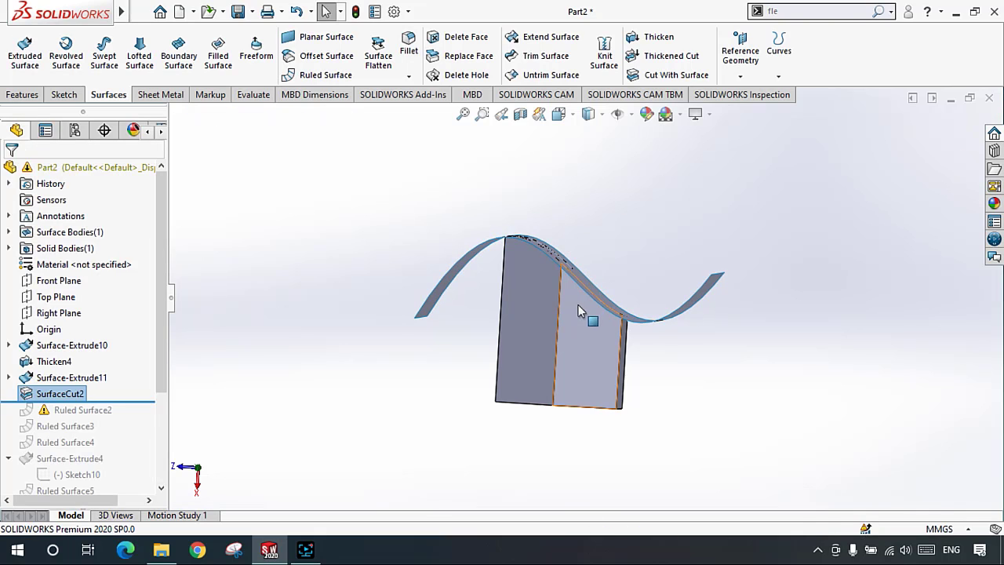
Step: Hide the wavy surface and inspect the curved cut edge of the hexagonal tube
middle_click_drag(577, 305, 501, 289)
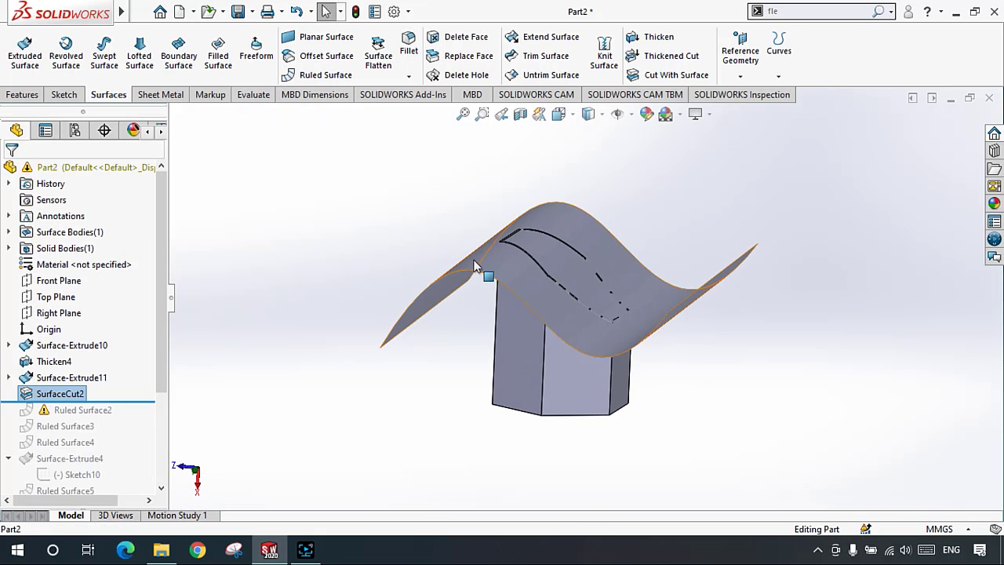
right_click(474, 265)
left_click(512, 159)
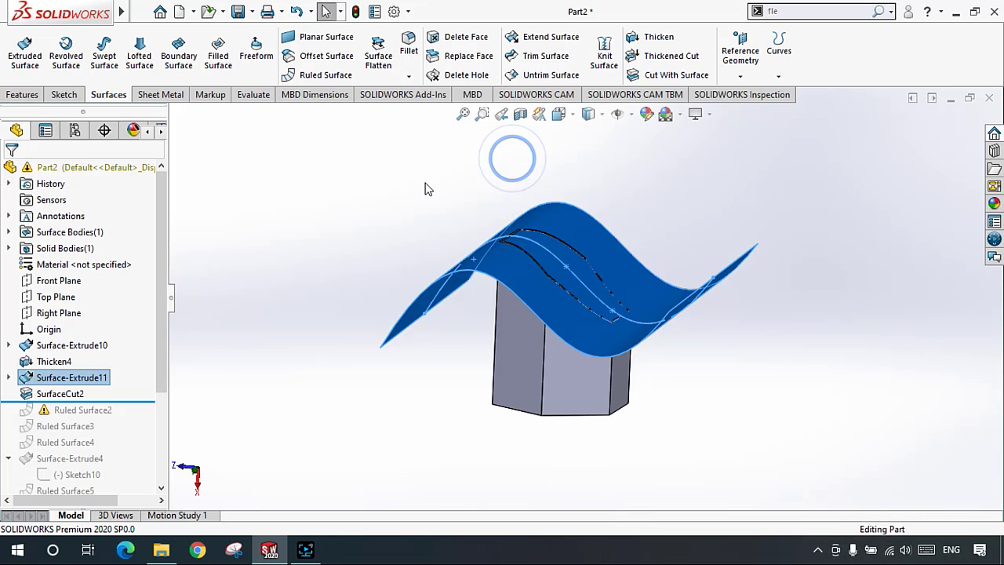
left_click(425, 181)
middle_click_drag(601, 336, 580, 283)
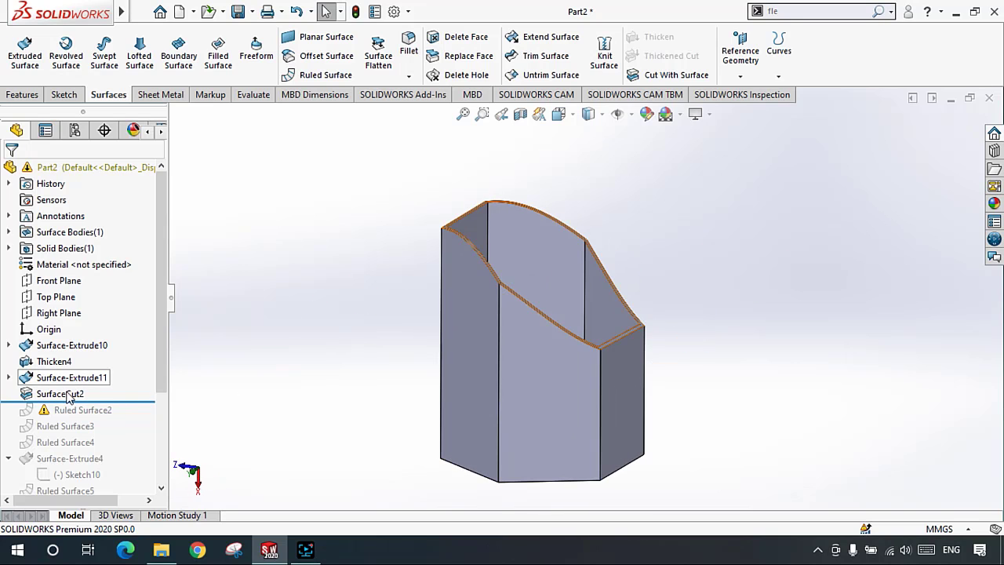
Step: Edit the surface cut and flip its direction so the opposite part of the hexagonal tube is removed
right_click(66, 393)
left_click(81, 178)
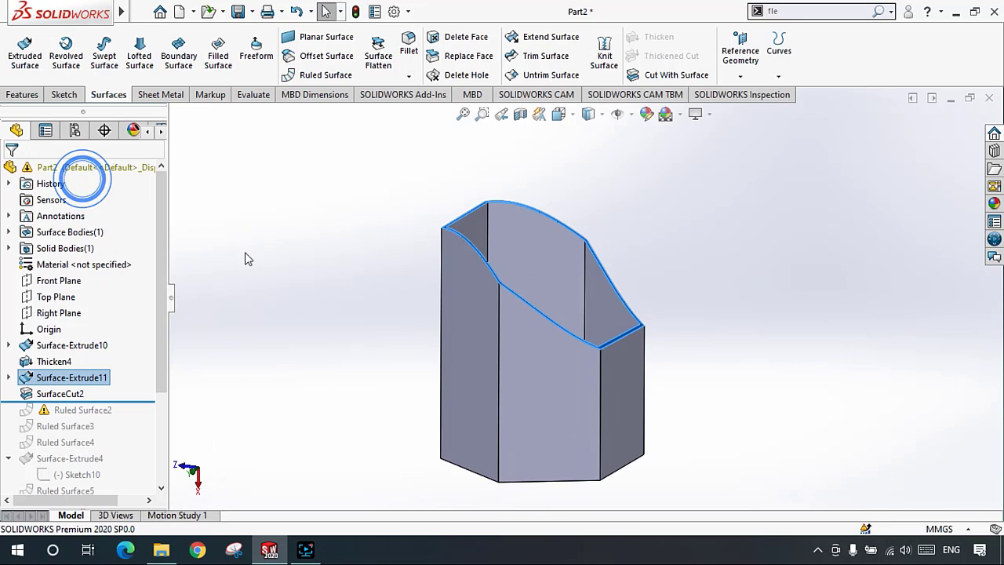
middle_click_drag(458, 351, 410, 282)
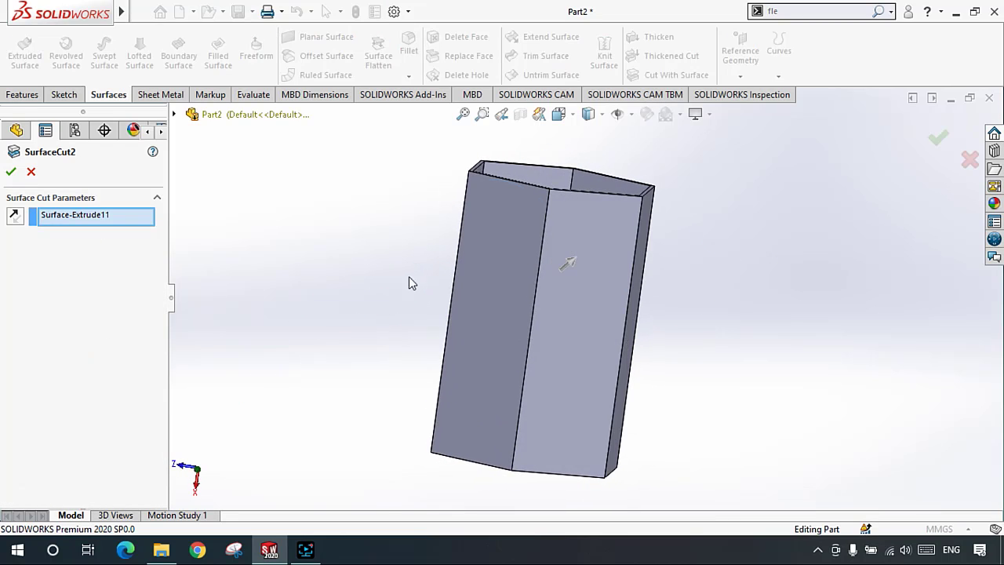
left_click(567, 262)
left_click(9, 170)
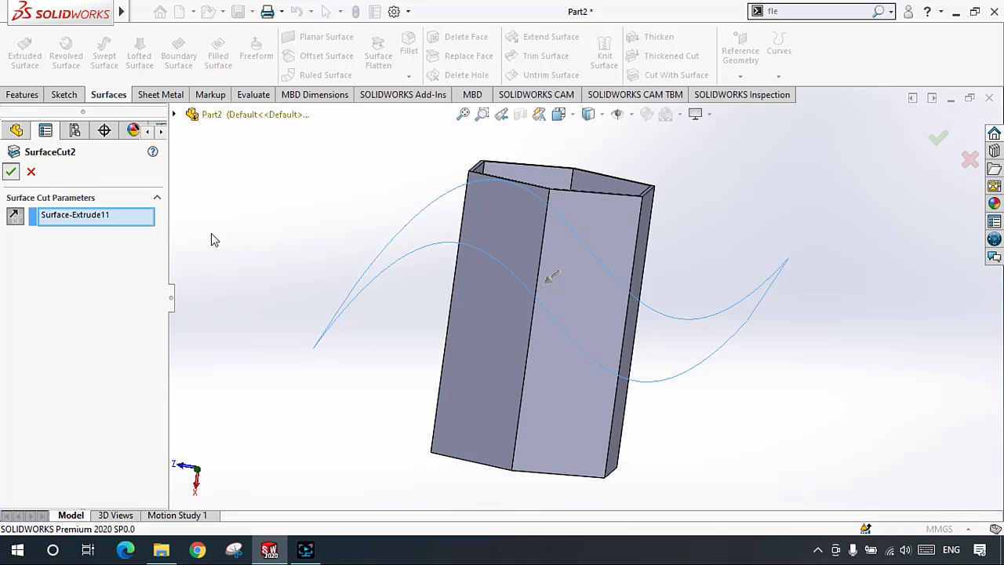
left_click(212, 236)
middle_click_drag(356, 303, 462, 272)
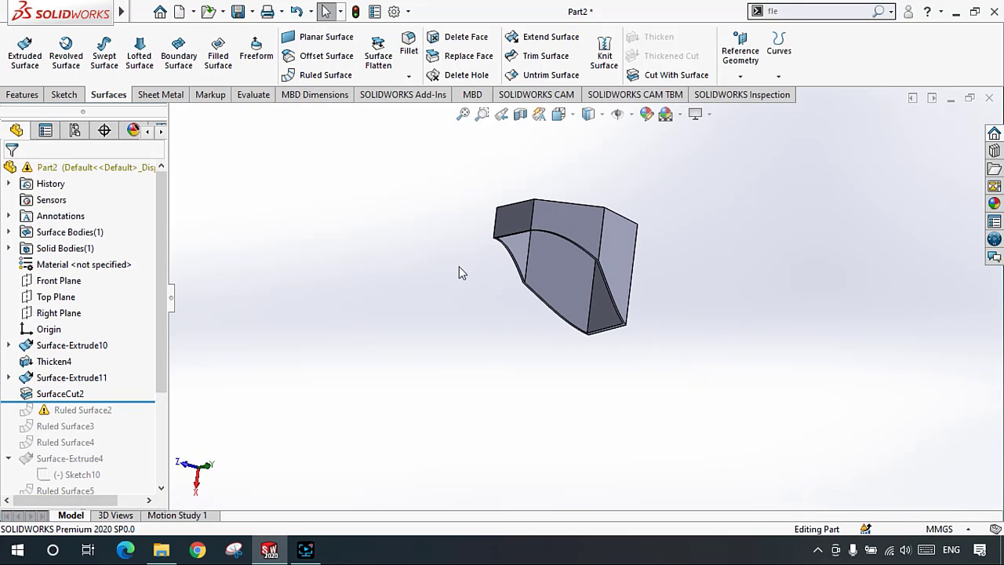
middle_click_drag(508, 250, 462, 276)
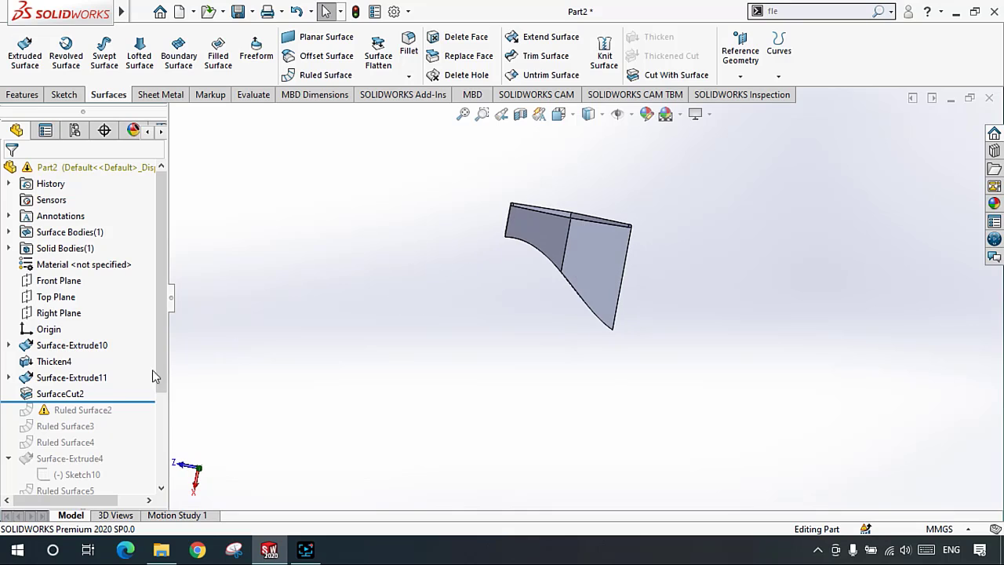
Step: Delete the surface cut feature from the hexagonal tube
right_click(75, 396)
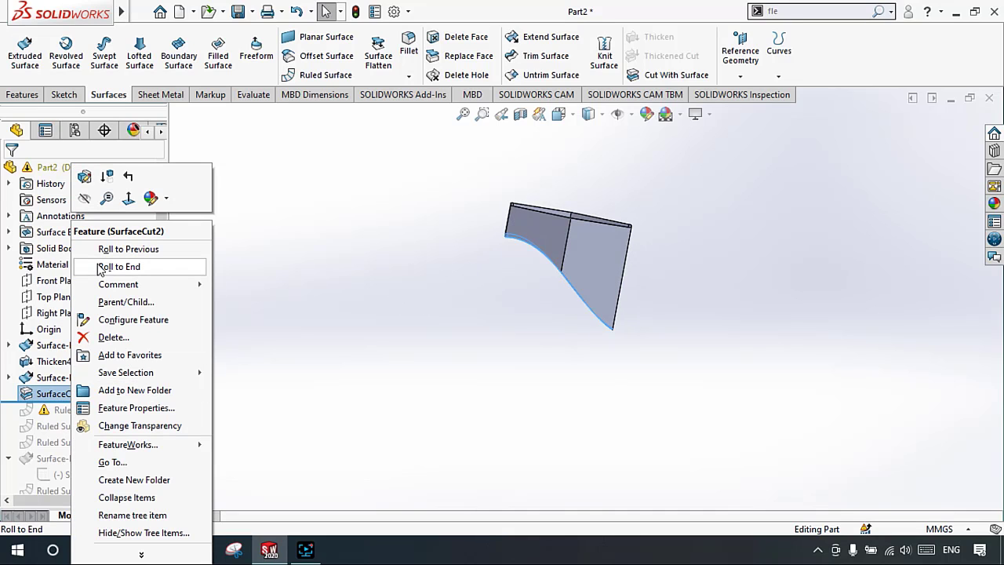
left_click(258, 209)
left_click(64, 394)
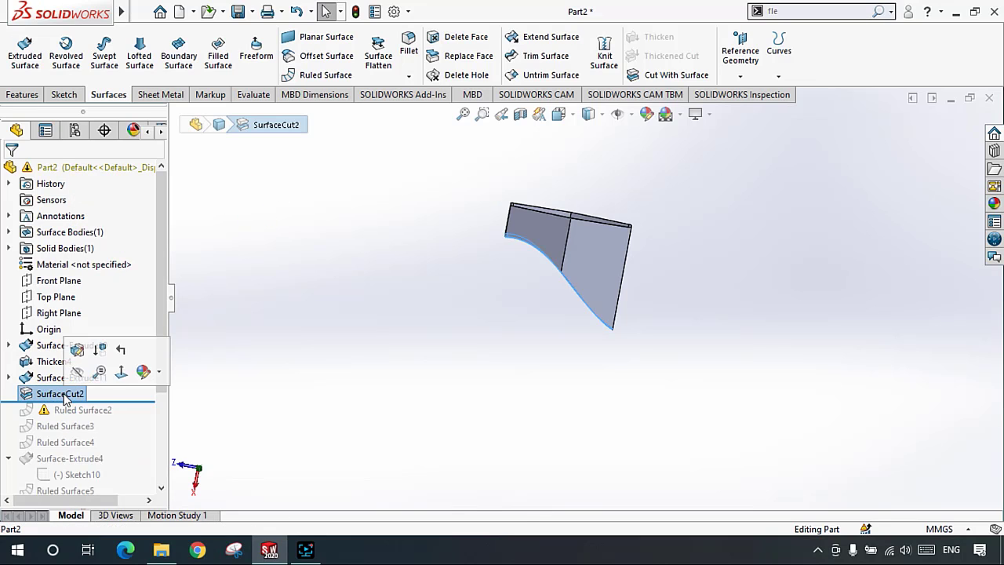
key("Delete")
key("Return")
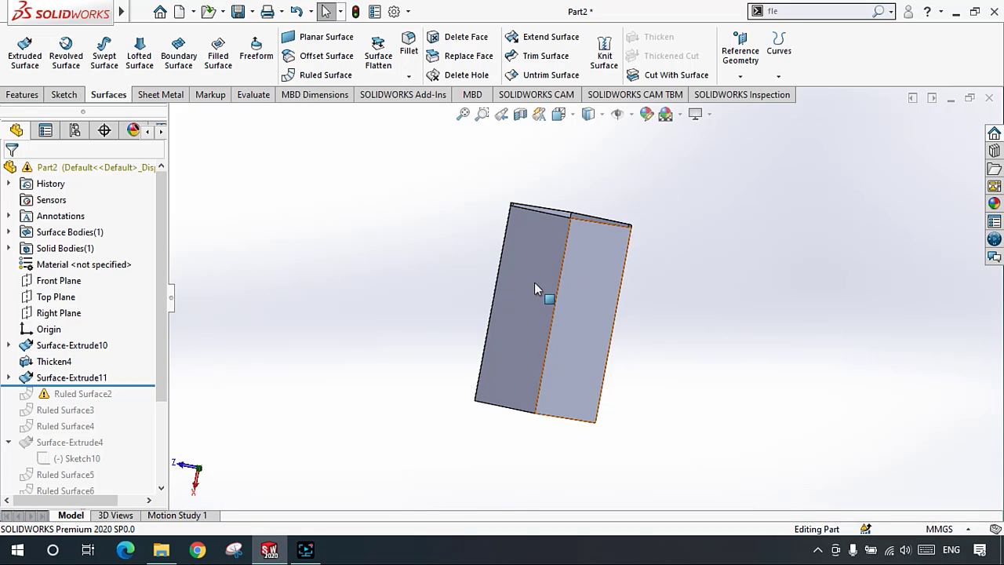
Step: Show the hidden wavy surface body again alongside the hexagonal tube
middle_click_drag(565, 282, 521, 268)
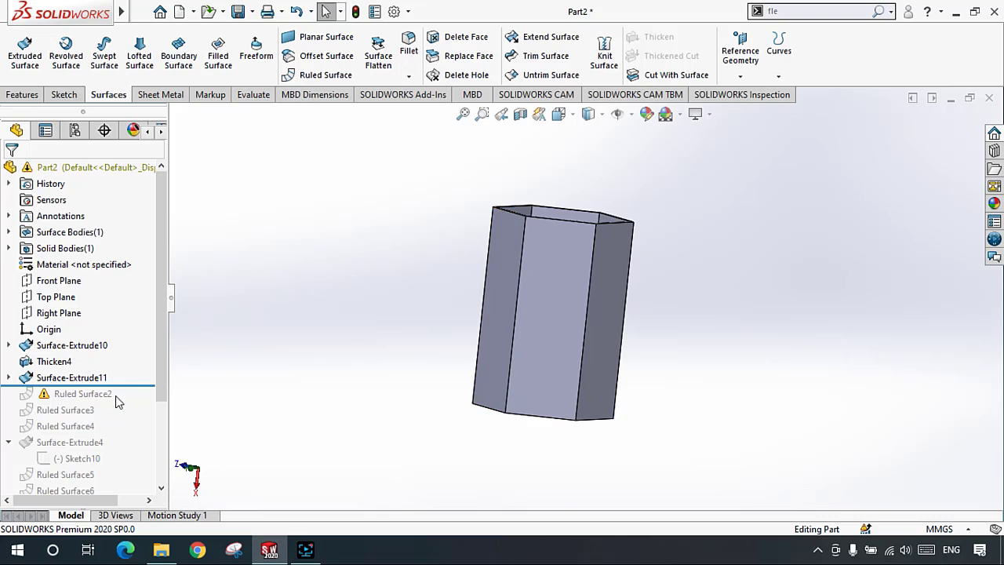
right_click(230, 207)
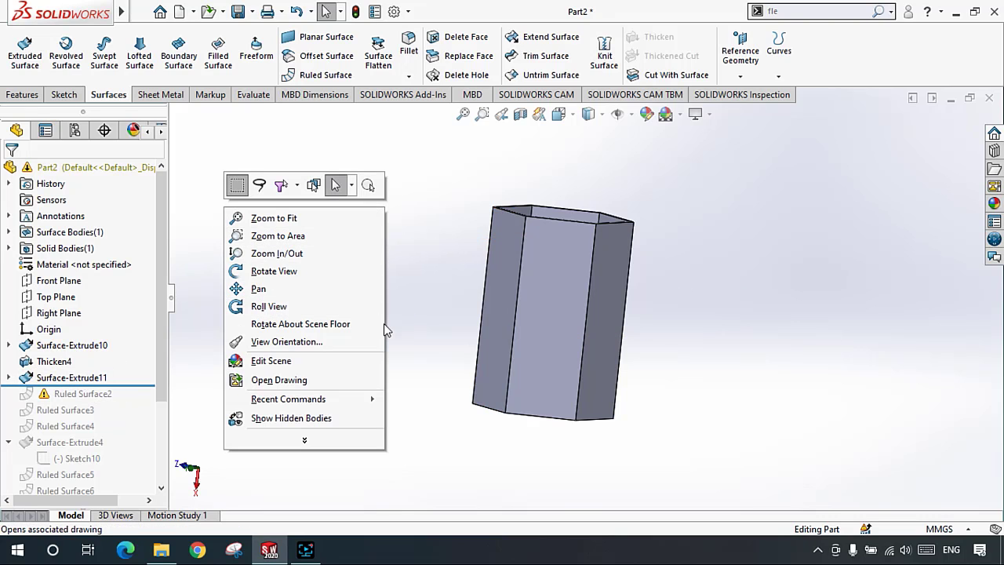
left_click(317, 417)
left_click(506, 264)
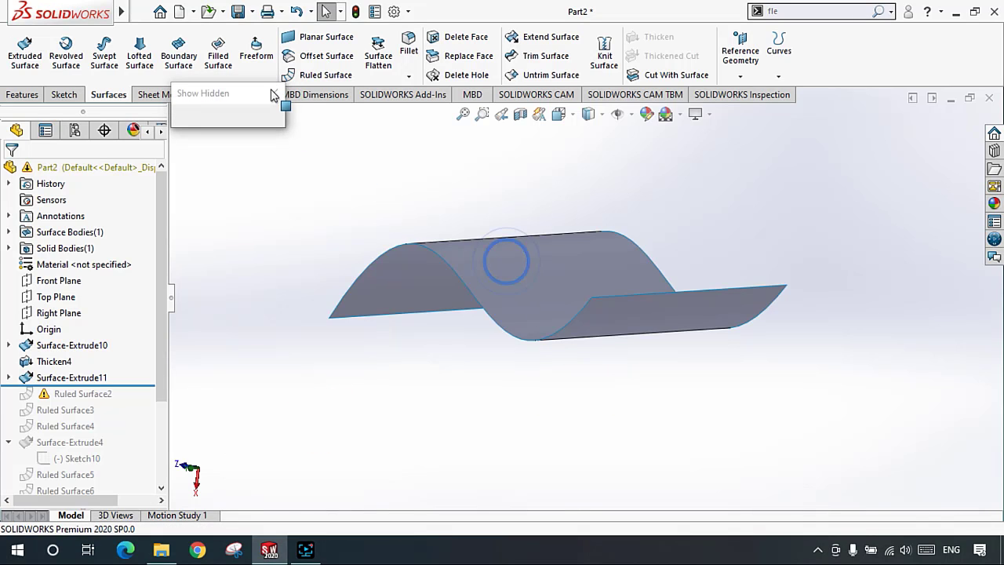
left_click(470, 259)
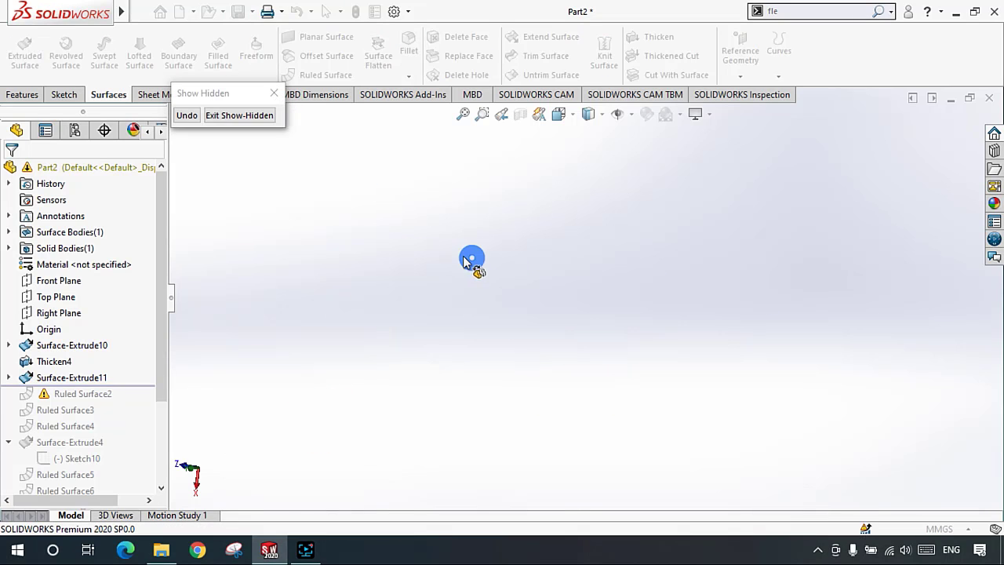
left_click(274, 93)
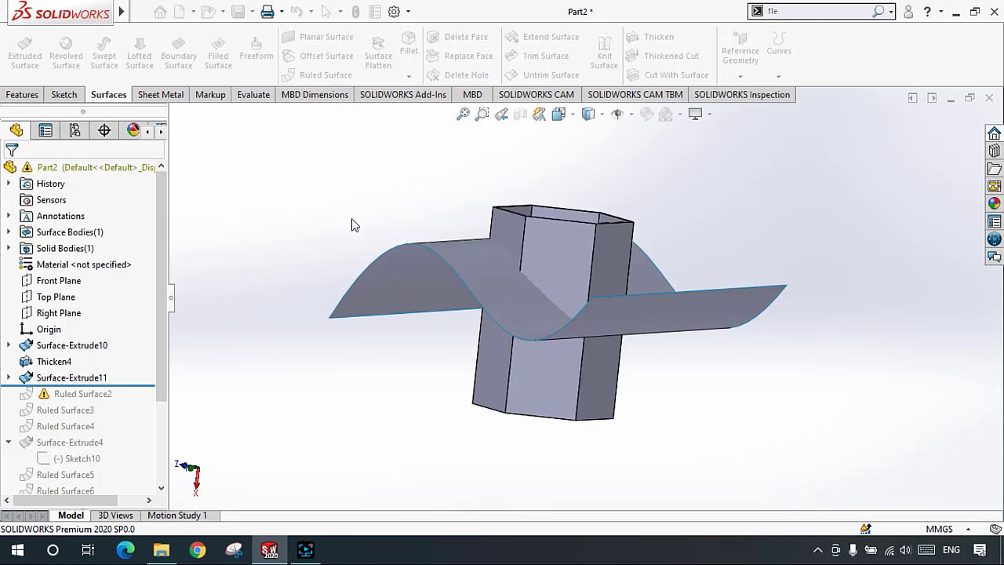
Step: Start a Thickened Cut through the hexagonal tube, using the wavy surface as the surface to thicken
mouse_move(324, 206)
middle_mouse_down()
mouse_move(539, 284)
mouse_move(511, 300)
mouse_move(548, 306)
middle_mouse_up()
left_click(650, 56)
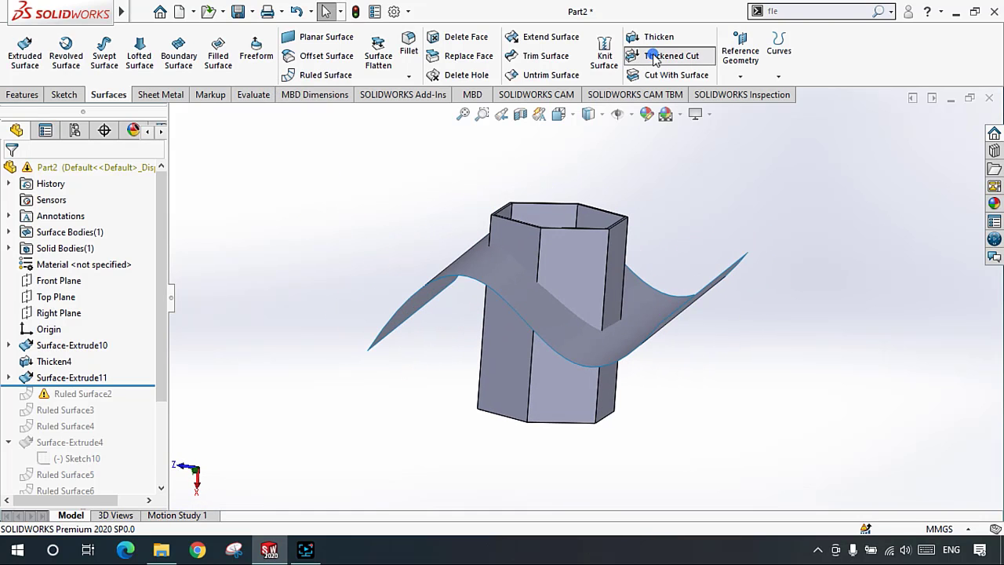
scroll(559, 287, "down", 2)
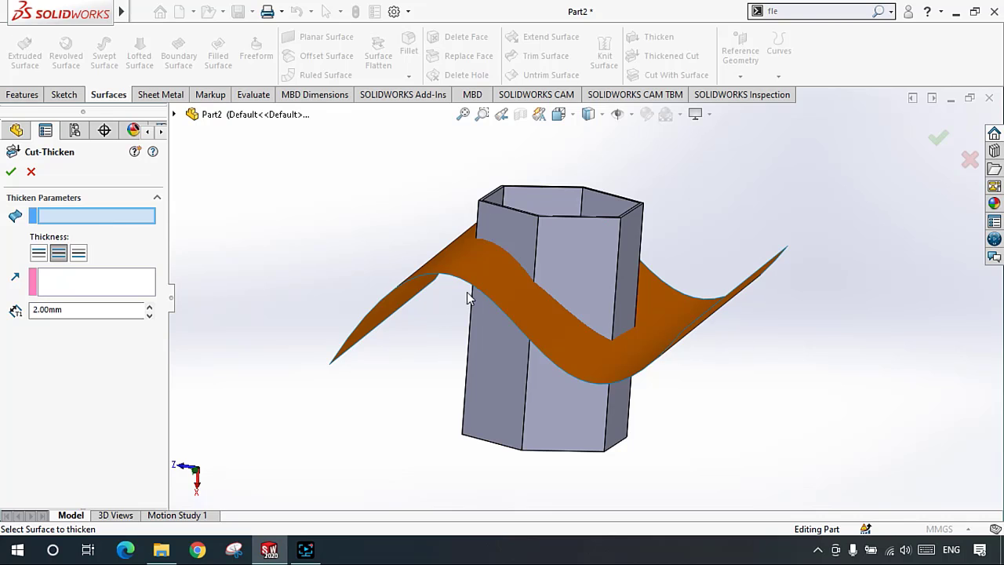
mouse_move(468, 298)
middle_mouse_down()
mouse_move(467, 275)
mouse_move(510, 293)
mouse_move(550, 283)
mouse_move(557, 265)
middle_mouse_up()
left_click(87, 219)
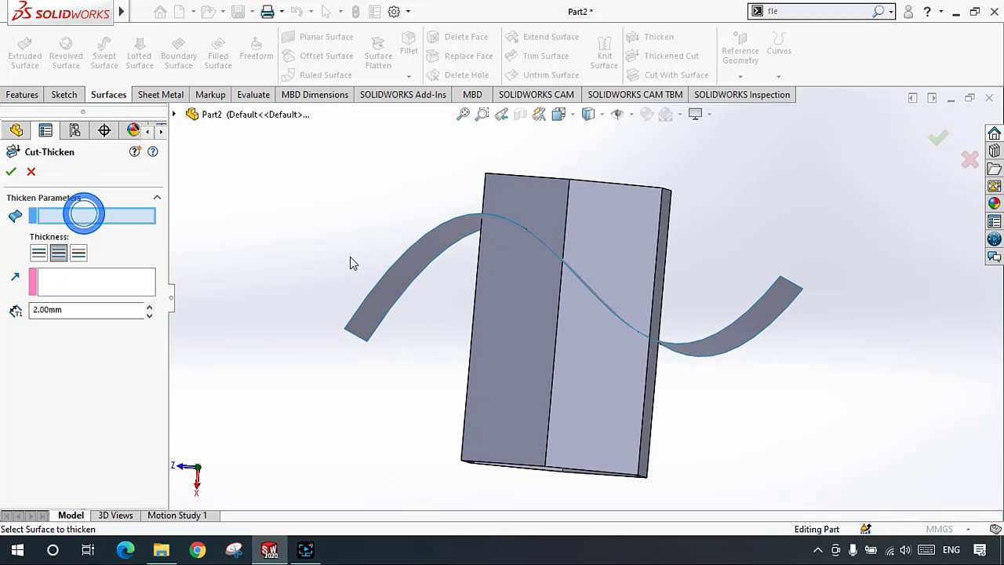
left_click(405, 259)
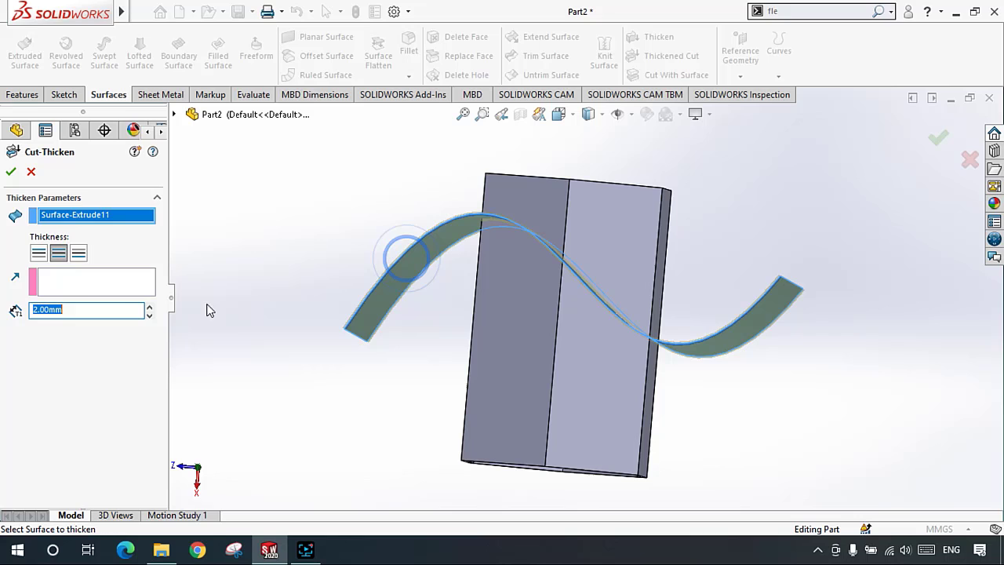
Step: Set the thickness of the thickened cut to 22 mm
left_click(151, 307)
left_click(152, 307)
left_click(152, 307)
left_click(152, 307)
middle_click_drag(346, 279, 340, 284)
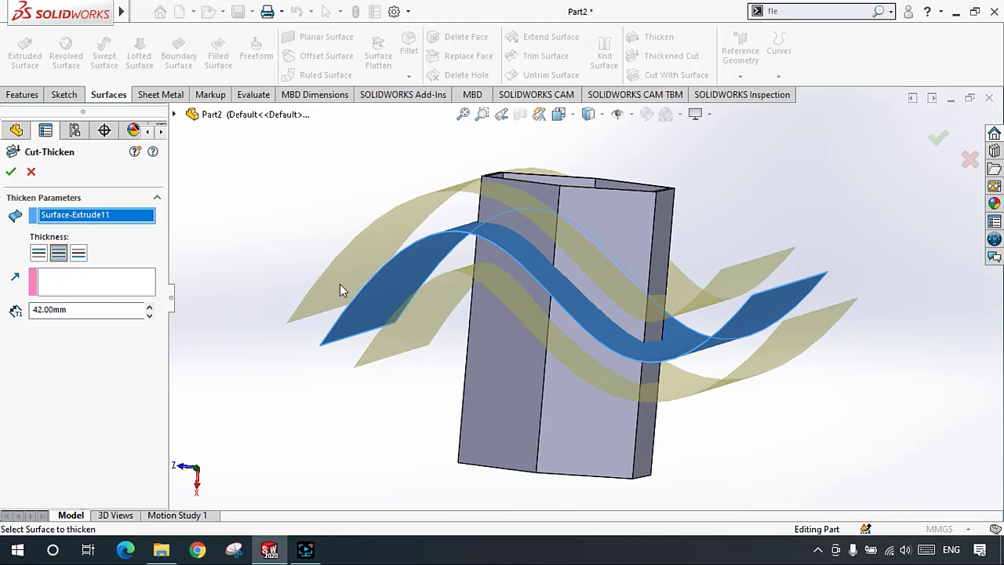
left_click(149, 314)
left_click(149, 314)
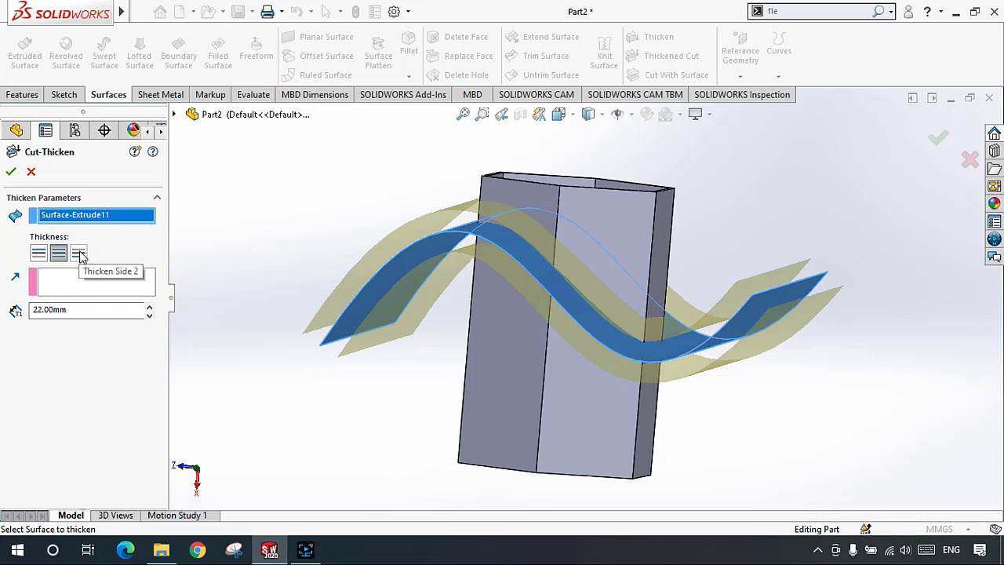
Step: Thicken the wavy surface toward side 1 only, apply the thickened cut and keep all resulting bodies
left_click(38, 252)
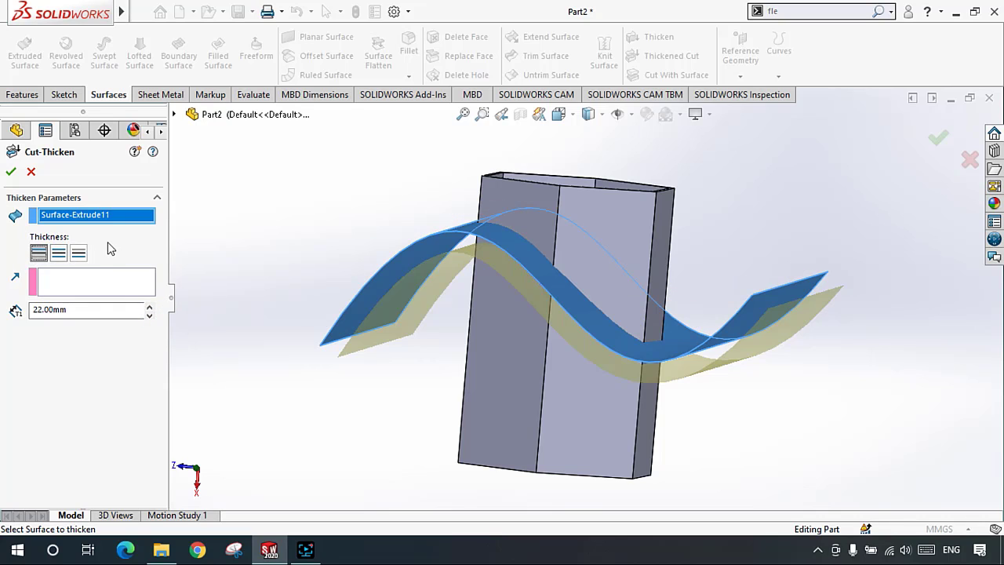
middle_click_drag(474, 366, 482, 356)
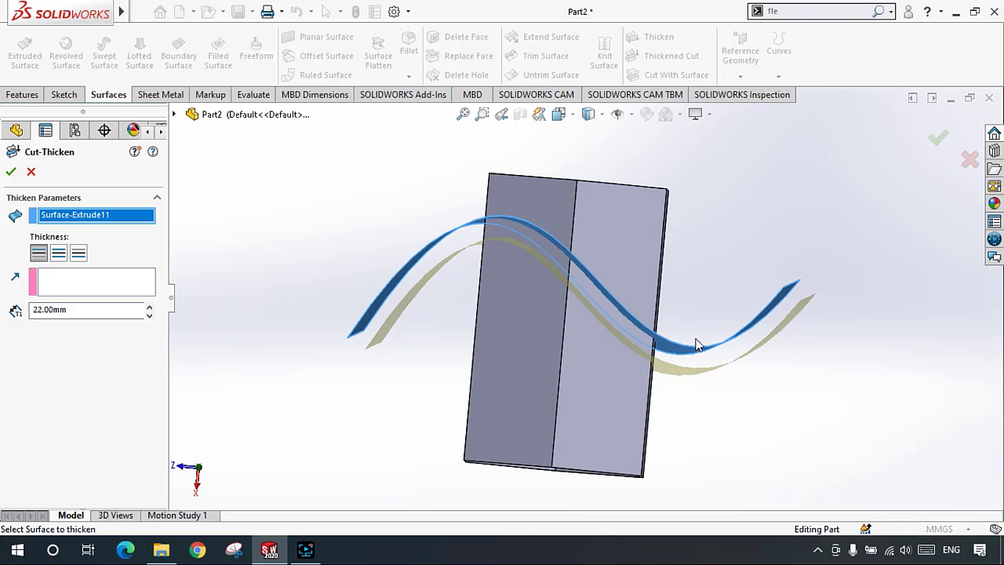
left_click(11, 172)
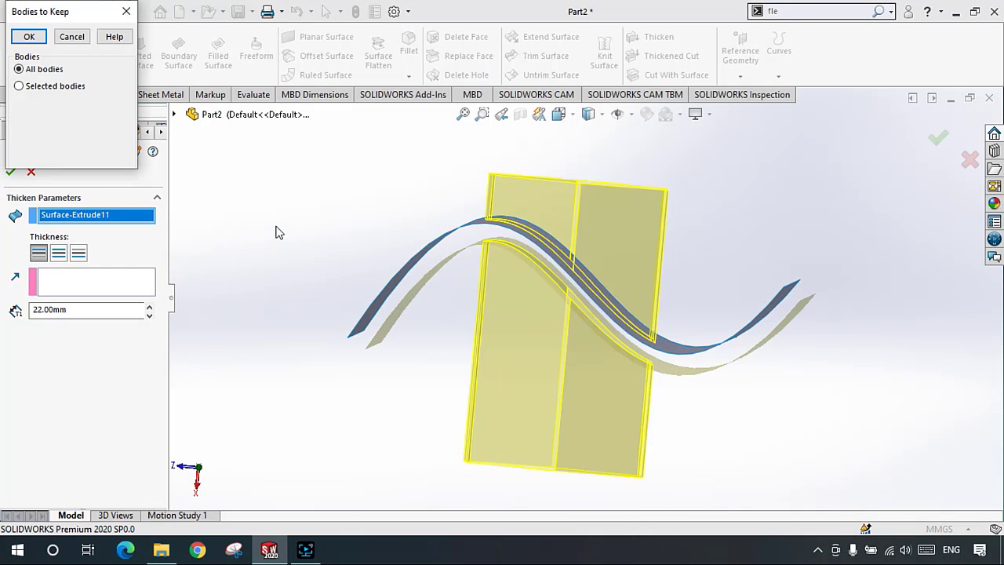
left_click(28, 38)
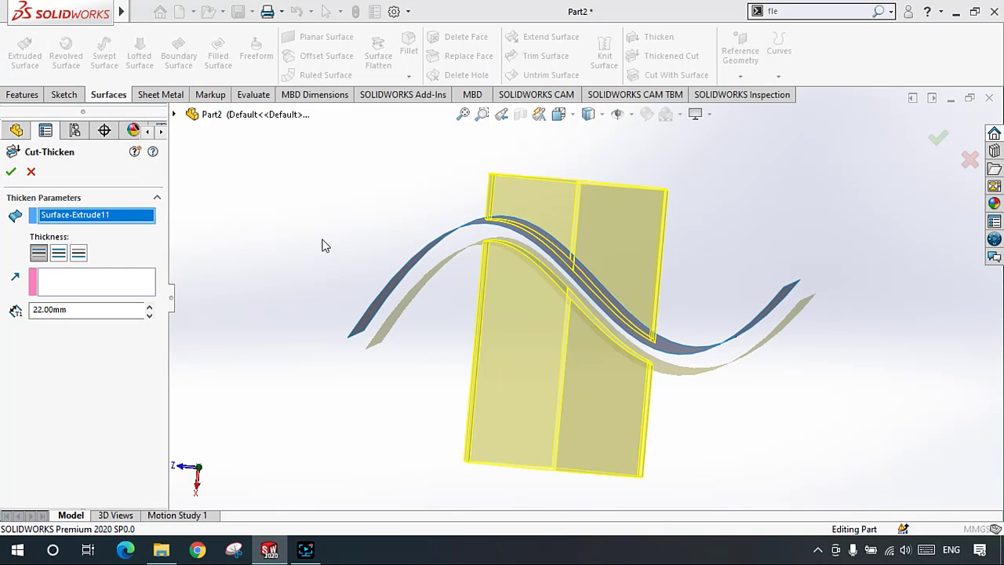
mouse_move(524, 302)
middle_mouse_down()
mouse_move(494, 306)
mouse_move(522, 303)
mouse_move(504, 293)
mouse_move(522, 287)
middle_mouse_up()
scroll(486, 216, "down", 2)
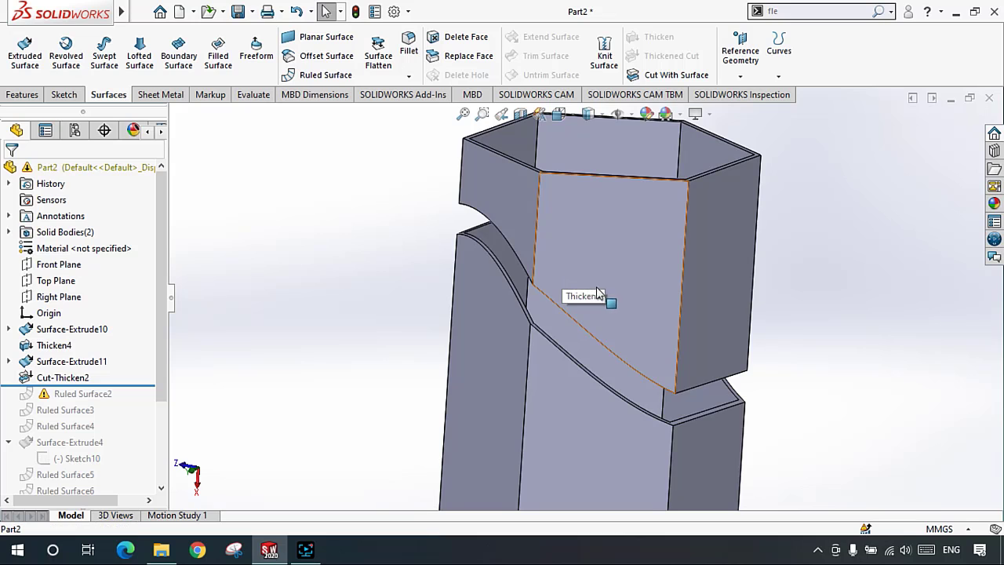
middle_click_drag(585, 296, 613, 248)
scroll(539, 284, "up", 2)
scroll(538, 230, "down", 3)
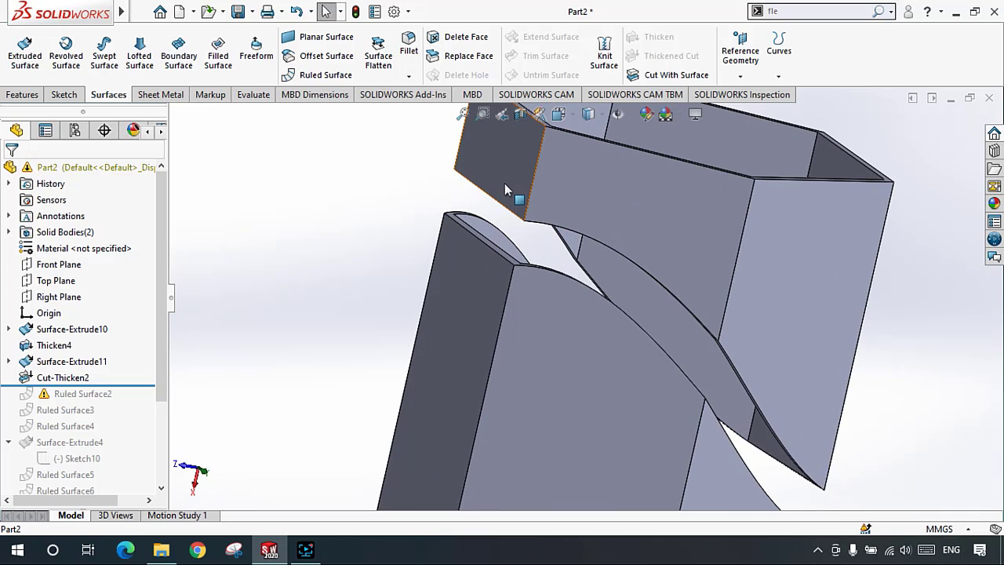
scroll(510, 224, "down", 2)
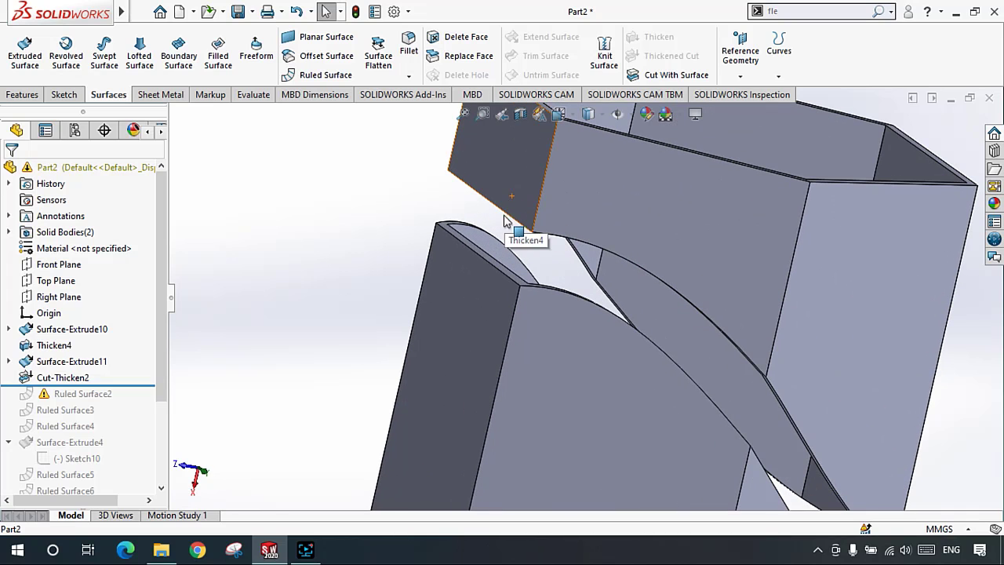
left_click(218, 52)
scroll(486, 259, "down", 3)
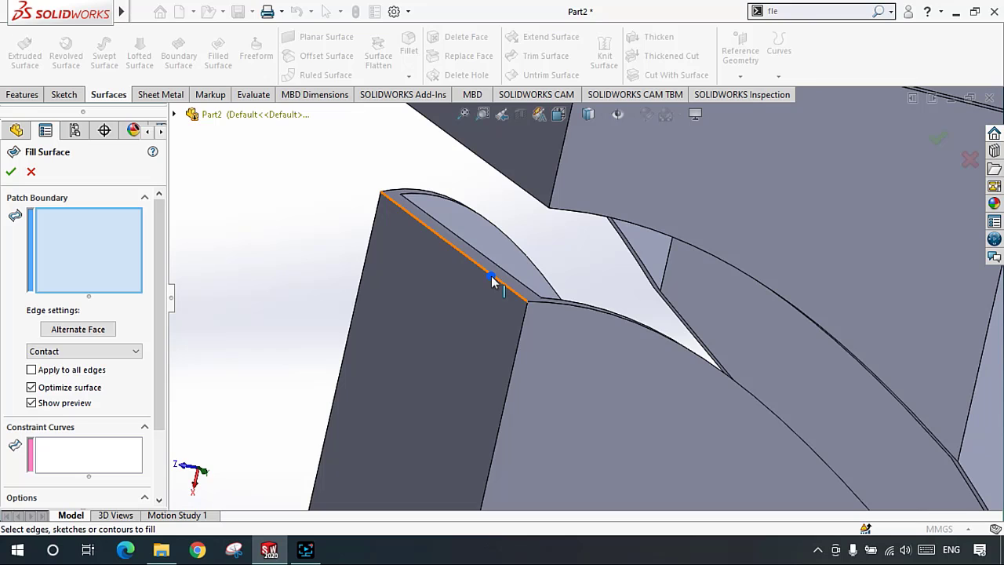
left_click(489, 276)
scroll(567, 317, "up", 2)
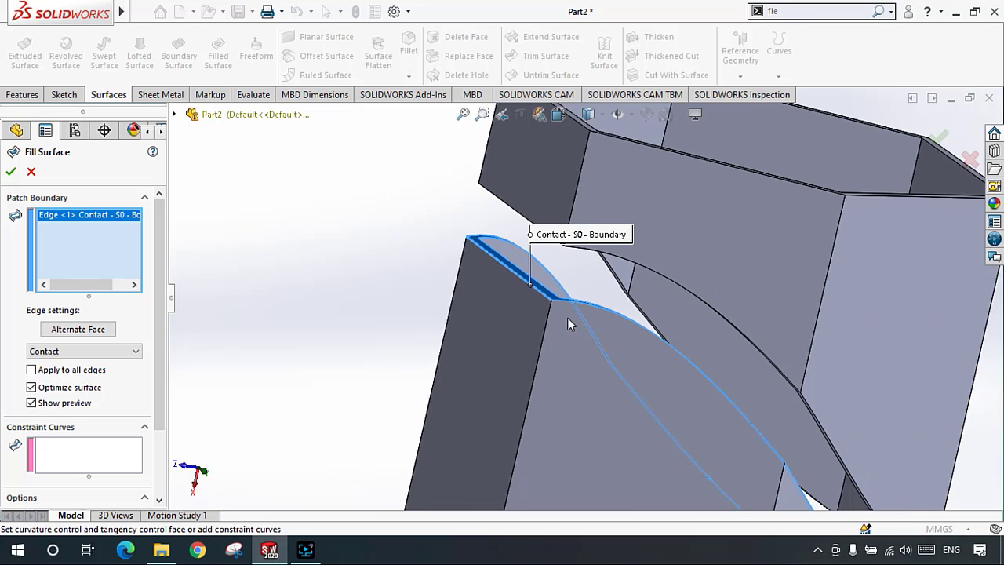
right_click(78, 229)
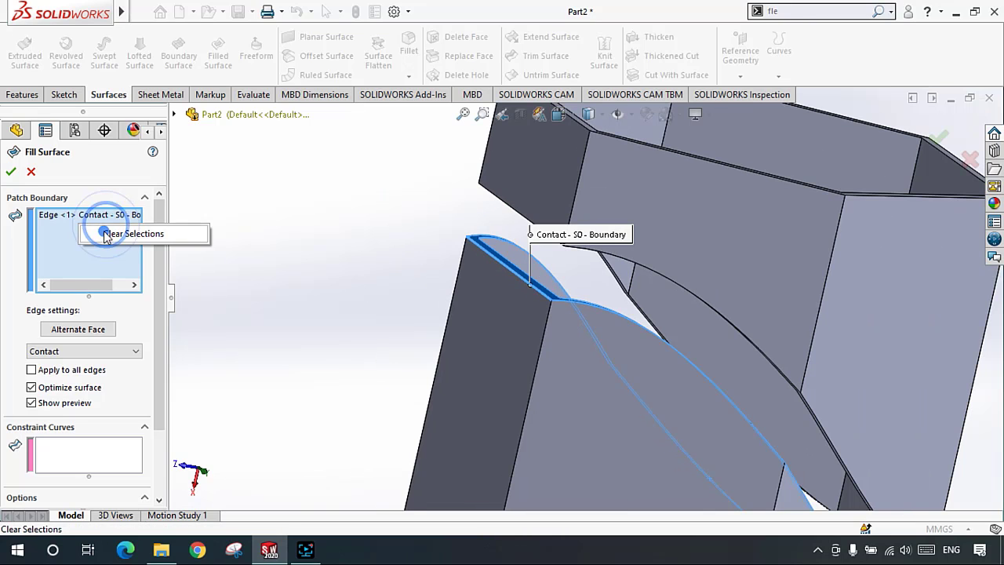
left_click(106, 231)
left_click(31, 172)
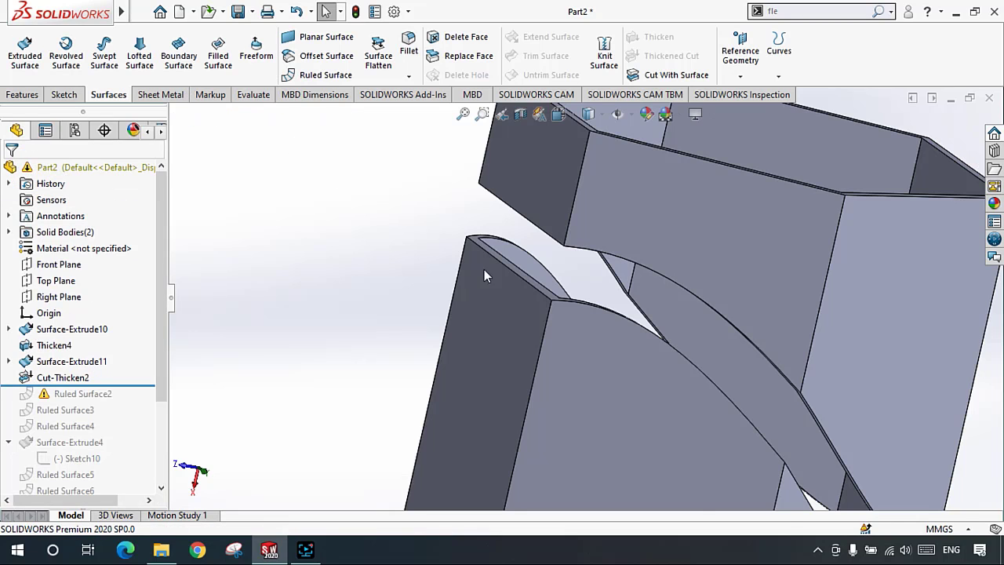
Step: Start a Lofted Surface at the wavy gap between the two pieces of the hexagonal tube
scroll(484, 268, "up", 2)
left_click(139, 63)
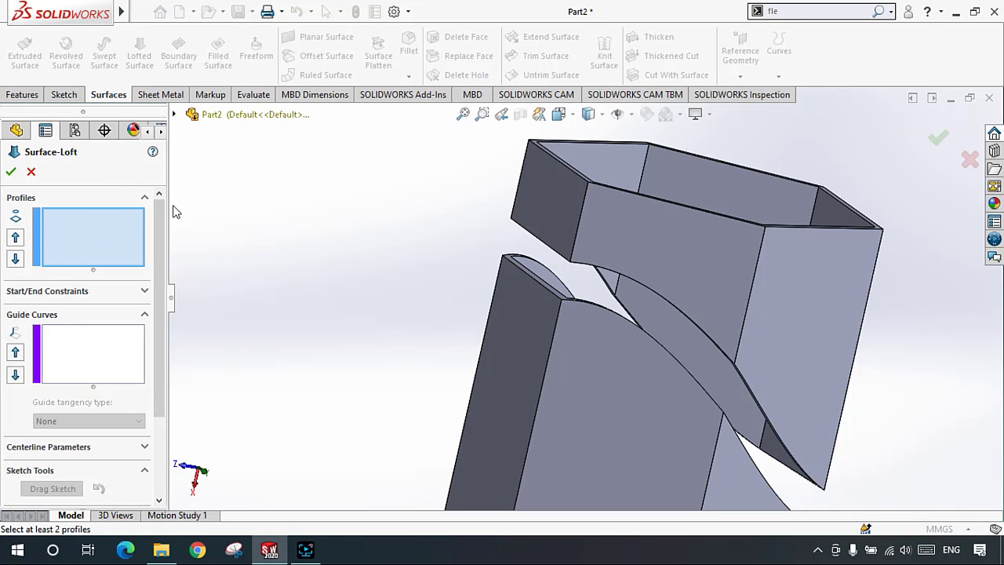
mouse_move(662, 343)
middle_mouse_down()
mouse_move(610, 347)
mouse_move(665, 347)
middle_mouse_up()
scroll(665, 347, "down", 6)
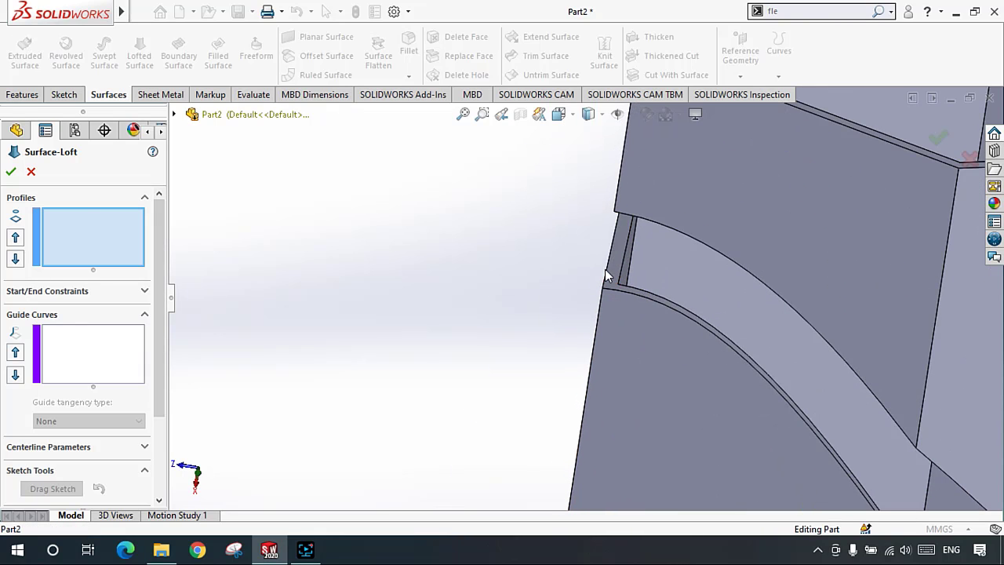
Step: Try picking separate outer edges of the lower tube piece's wavy rim as loft profiles, and clear them
left_click(605, 271)
left_click(629, 291)
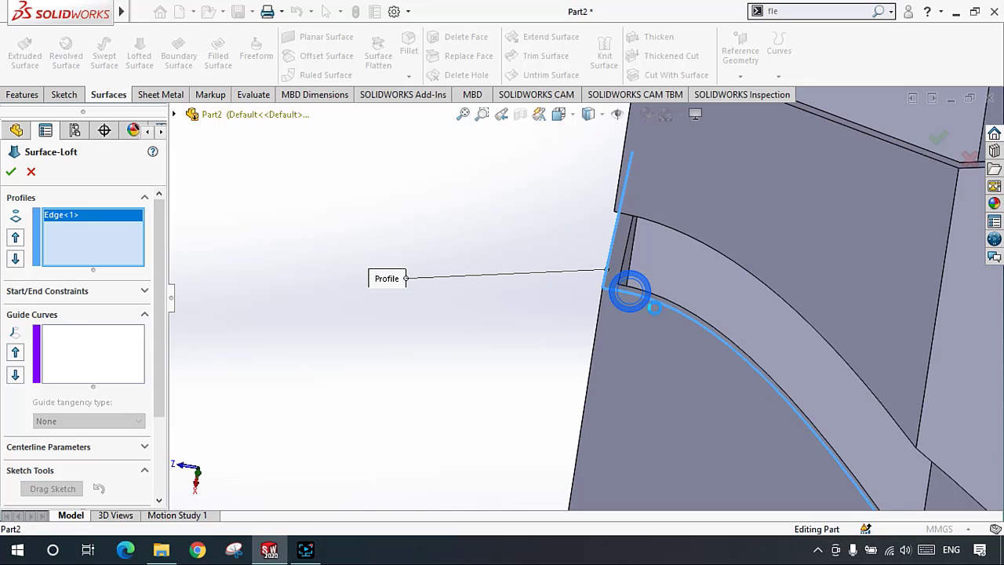
scroll(722, 342, "up", 4)
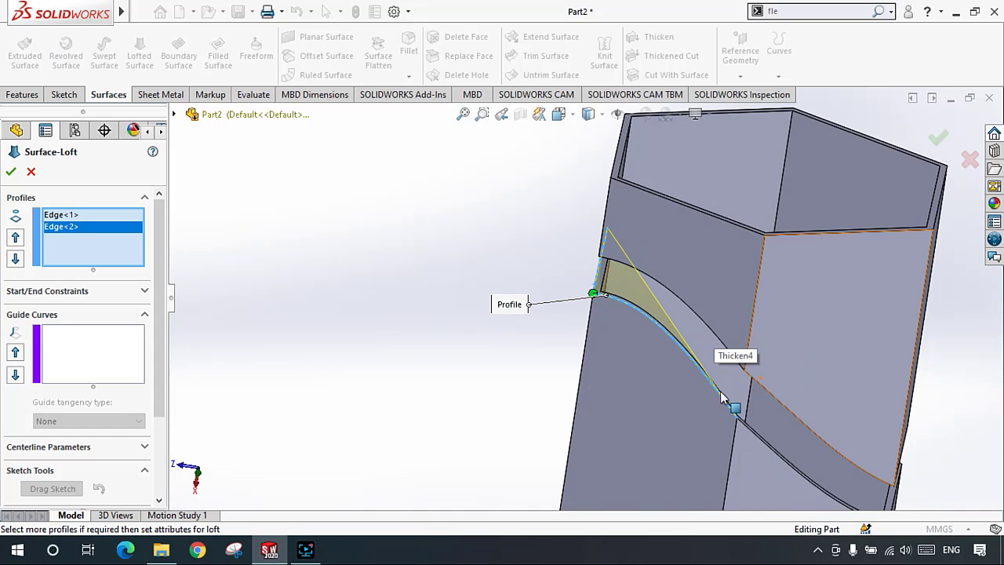
scroll(721, 399, "down", 2)
middle_click_drag(713, 326, 618, 267)
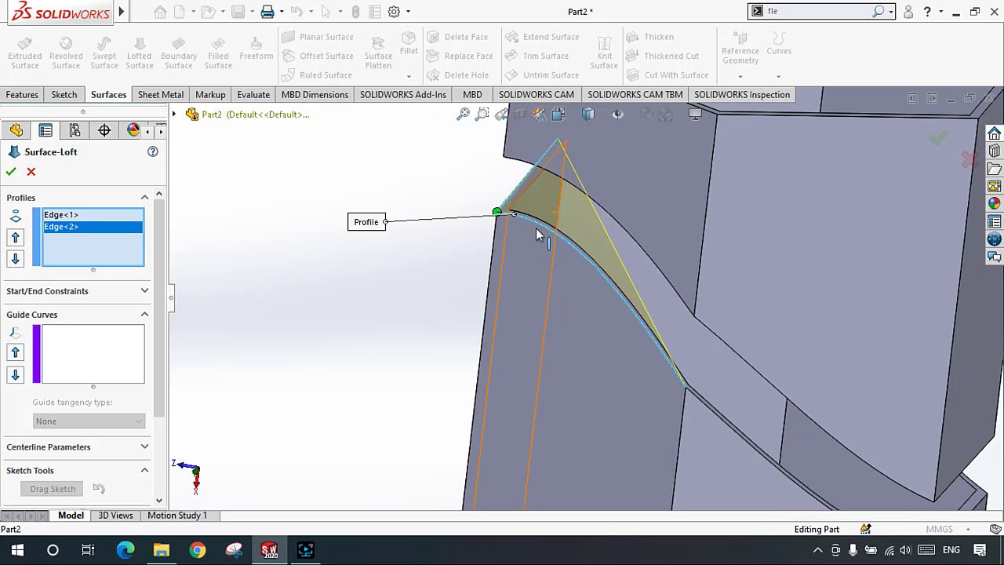
left_click(695, 402)
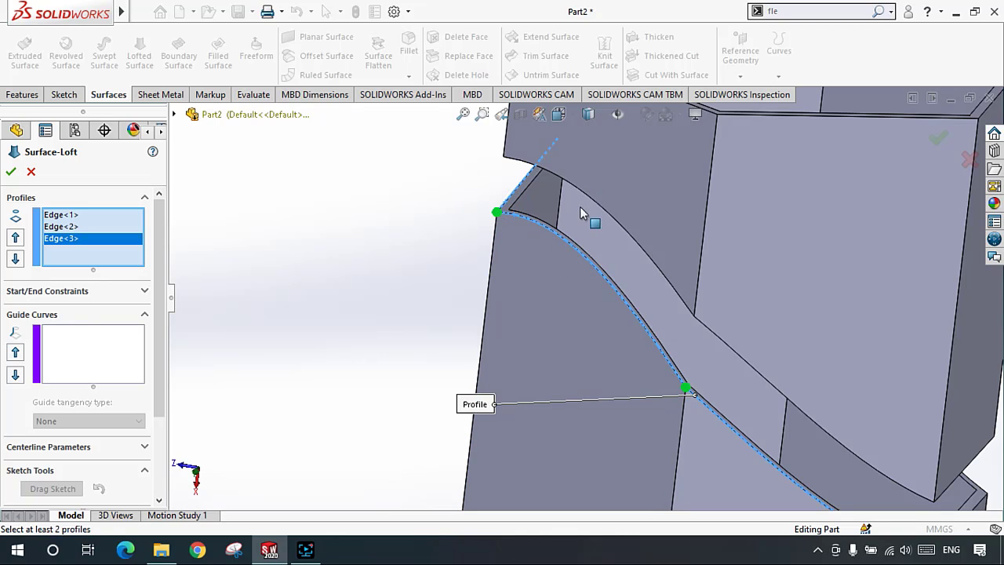
right_click(407, 182)
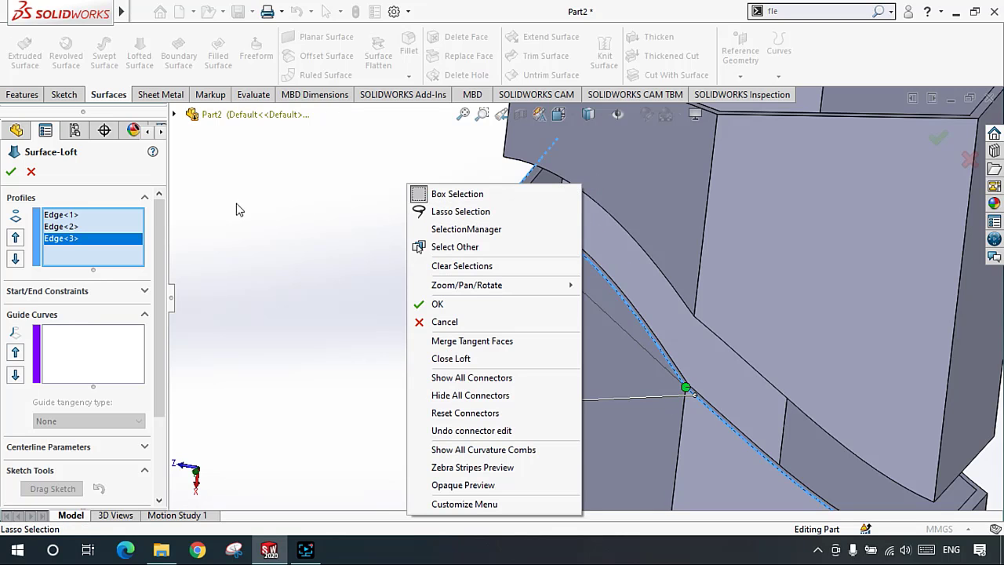
left_click(113, 213)
right_click(129, 226)
left_click(144, 229)
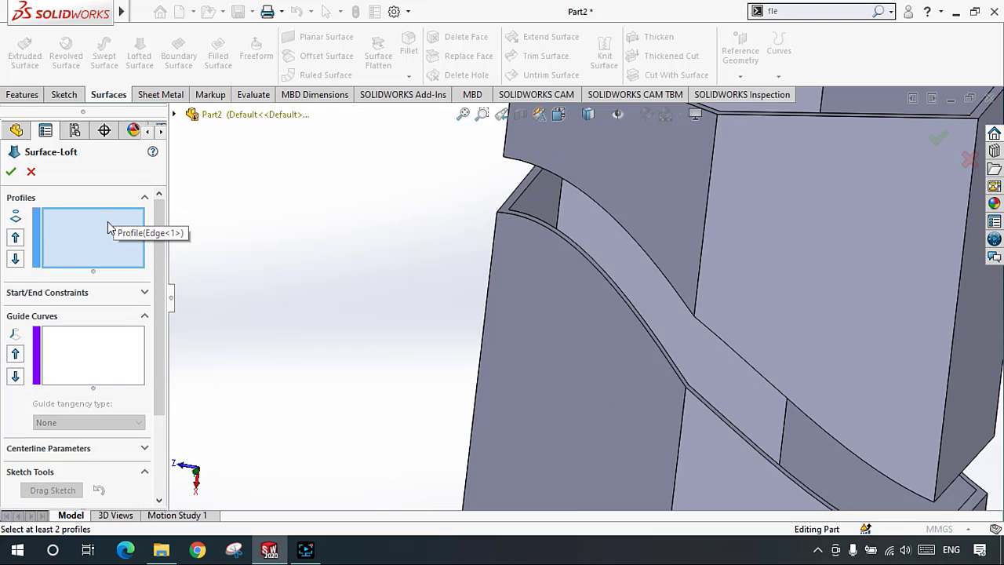
Step: Use SelectionManager to group all outer edges of the lower tube piece's wavy rim into one closed loft profile
right_click(349, 192)
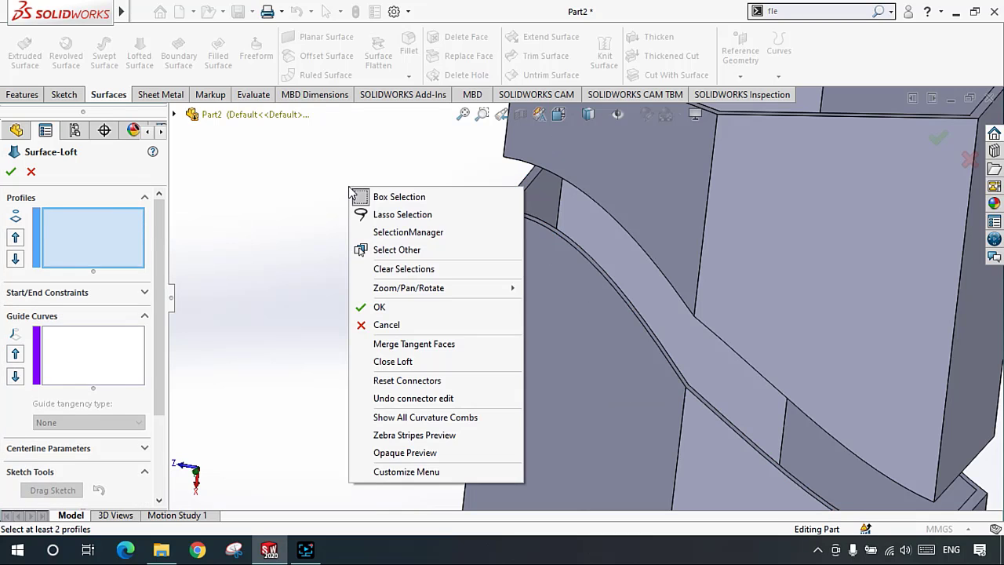
left_click(399, 234)
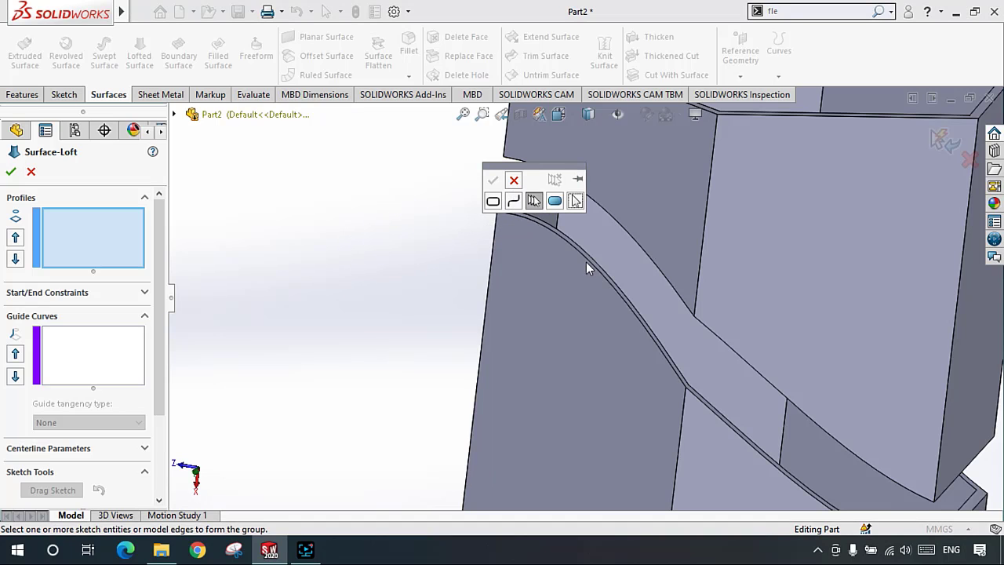
scroll(587, 268, "up", 3)
scroll(571, 266, "down", 2)
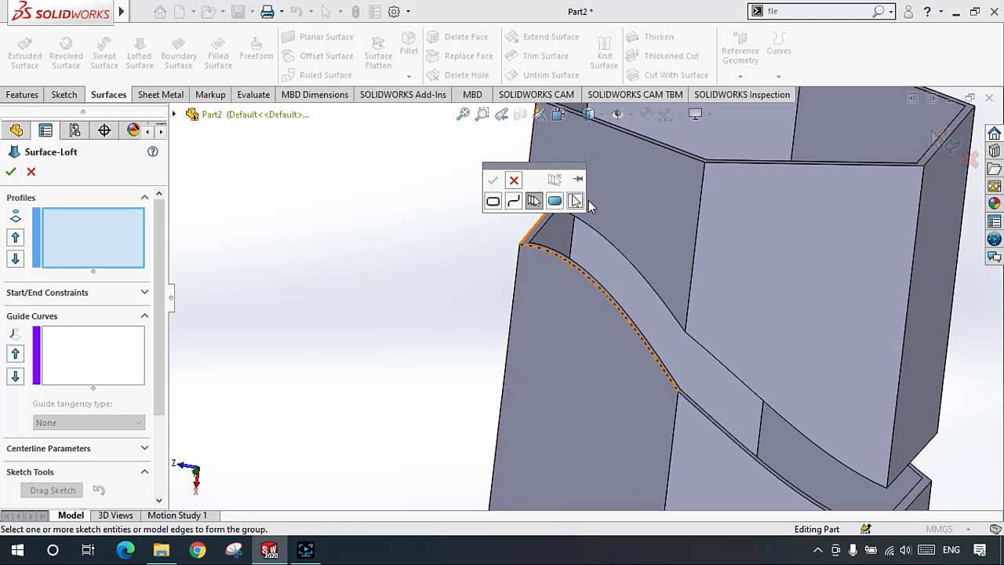
left_click(527, 238)
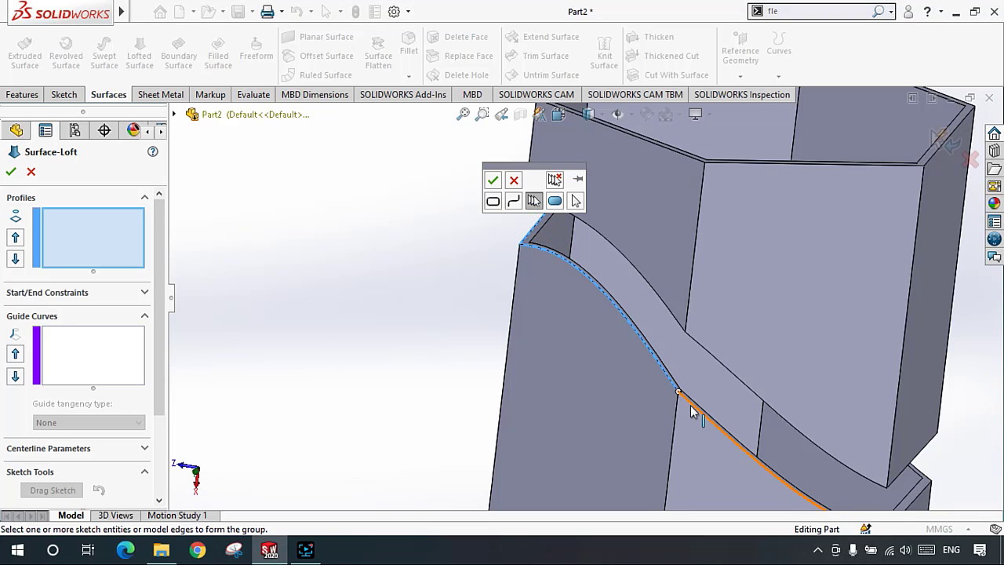
scroll(702, 412, "up", 2)
scroll(709, 404, "down", 5)
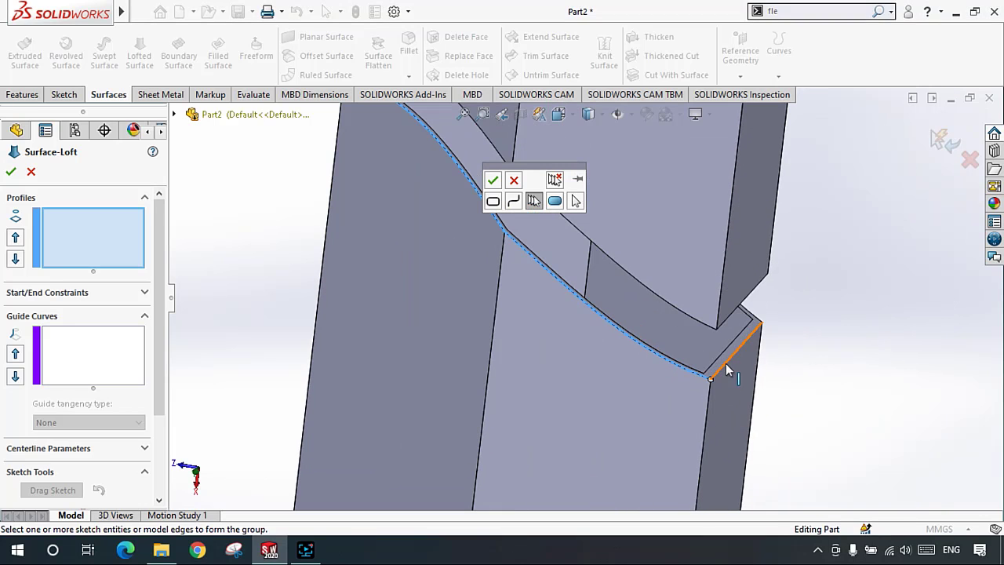
middle_click_drag(749, 336, 661, 322)
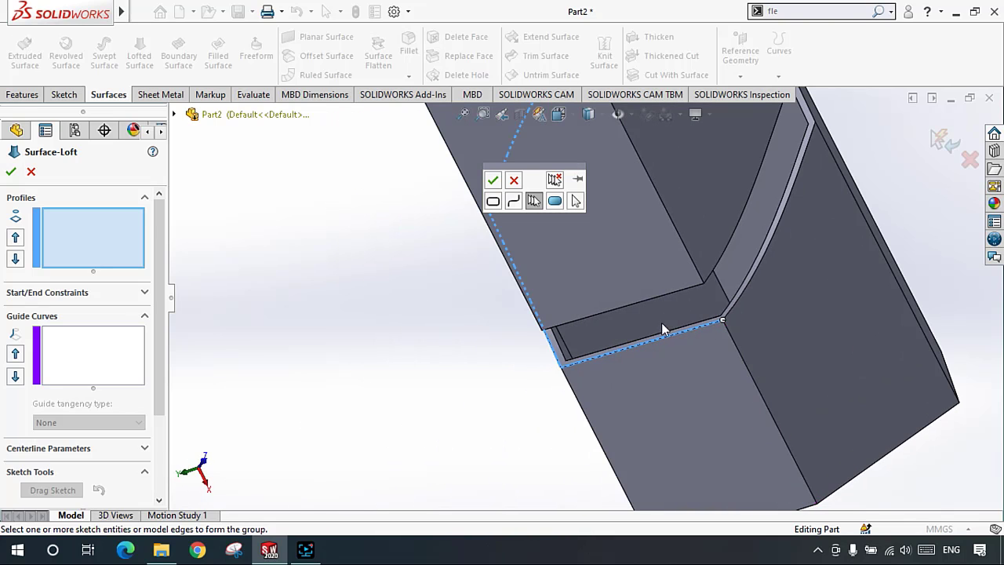
left_click(751, 280)
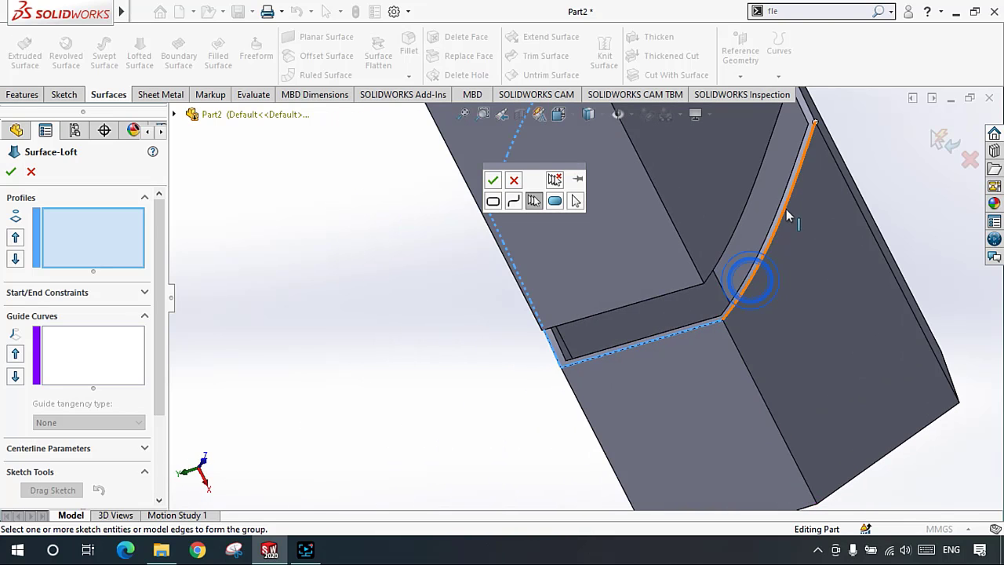
middle_click_drag(786, 209, 753, 210)
scroll(739, 124, "up", 2)
scroll(664, 180, "down", 4)
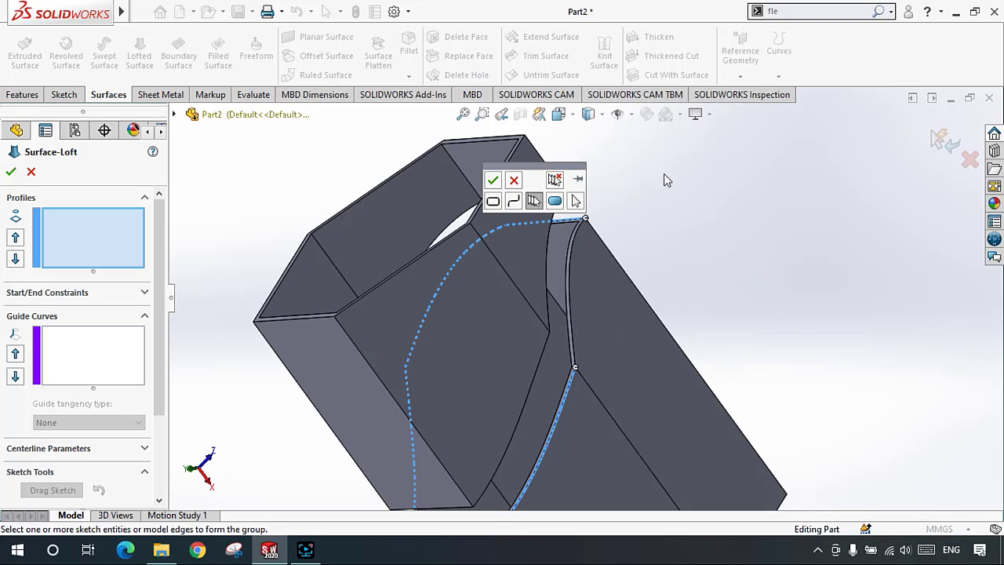
left_click(571, 298)
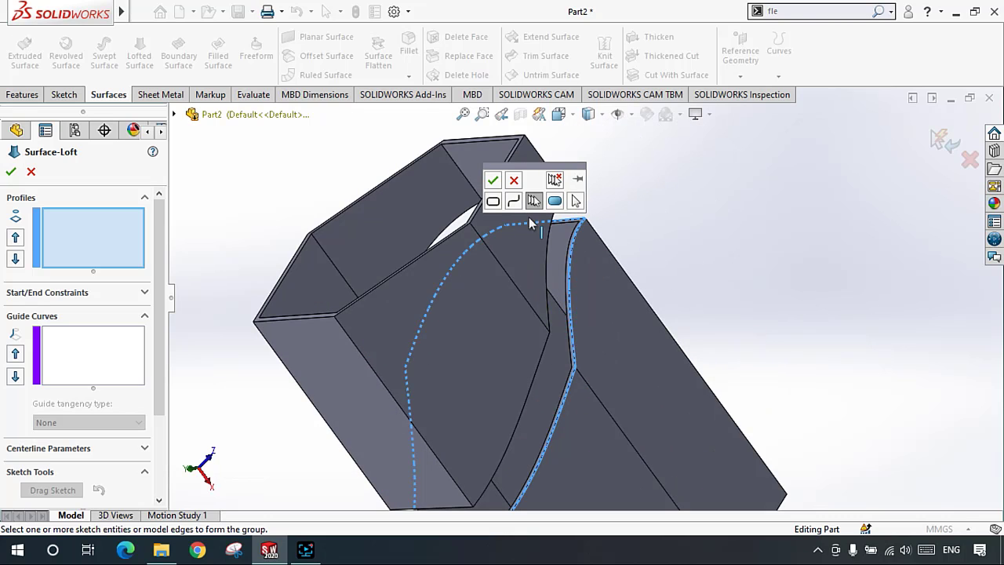
left_click(493, 181)
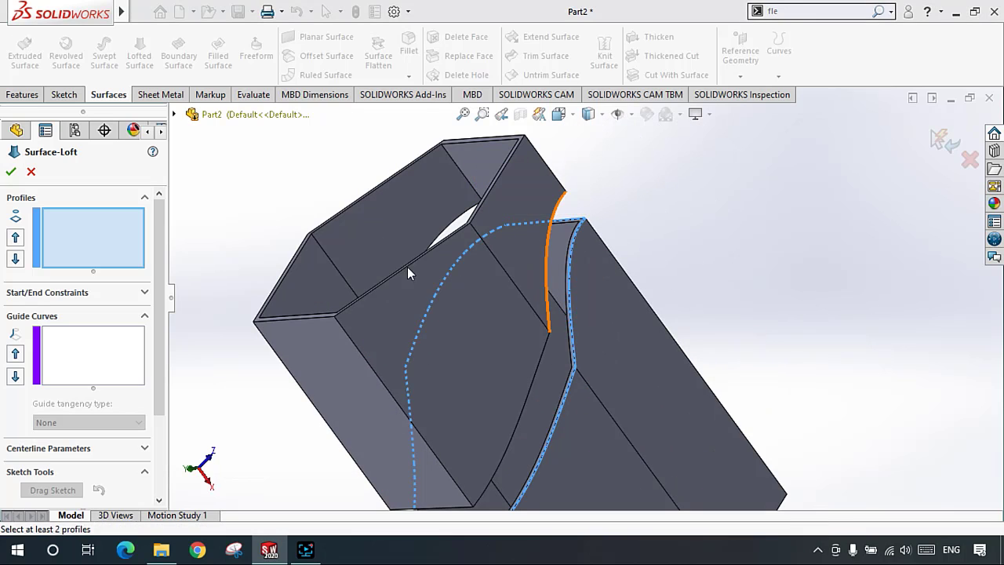
scroll(392, 282, "up", 1)
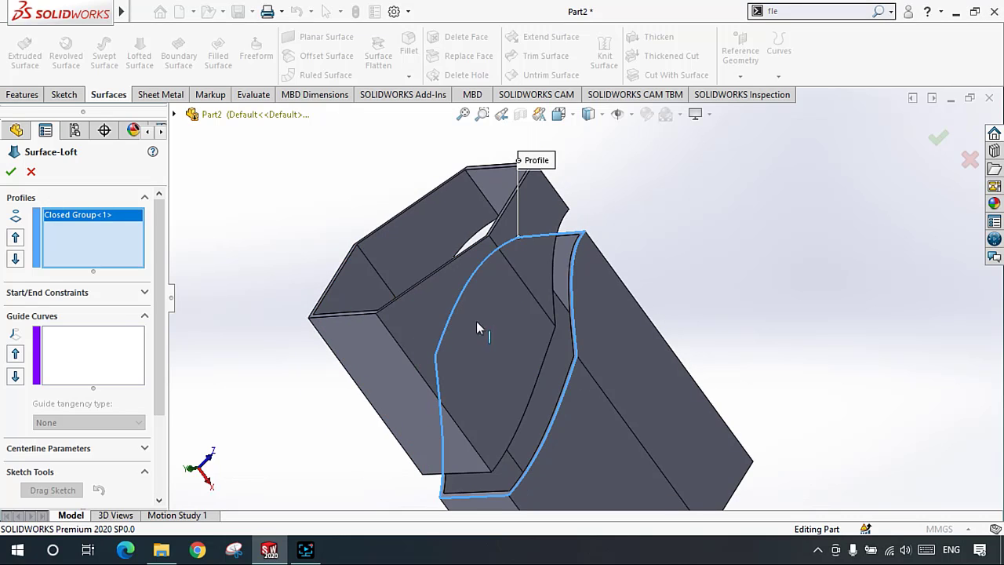
middle_click_drag(502, 361, 414, 375)
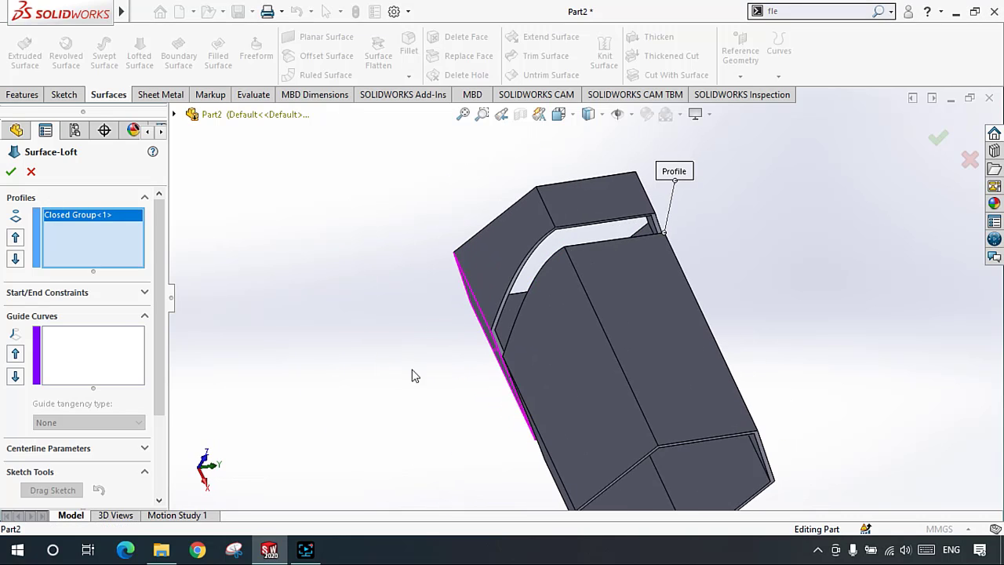
scroll(503, 300, "down", 3)
right_click(336, 213)
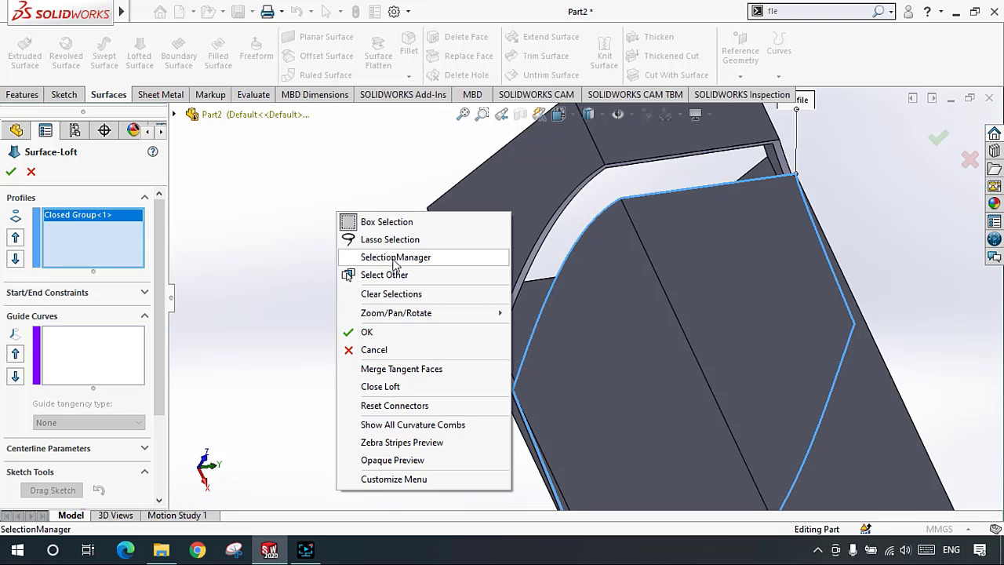
left_click(390, 259)
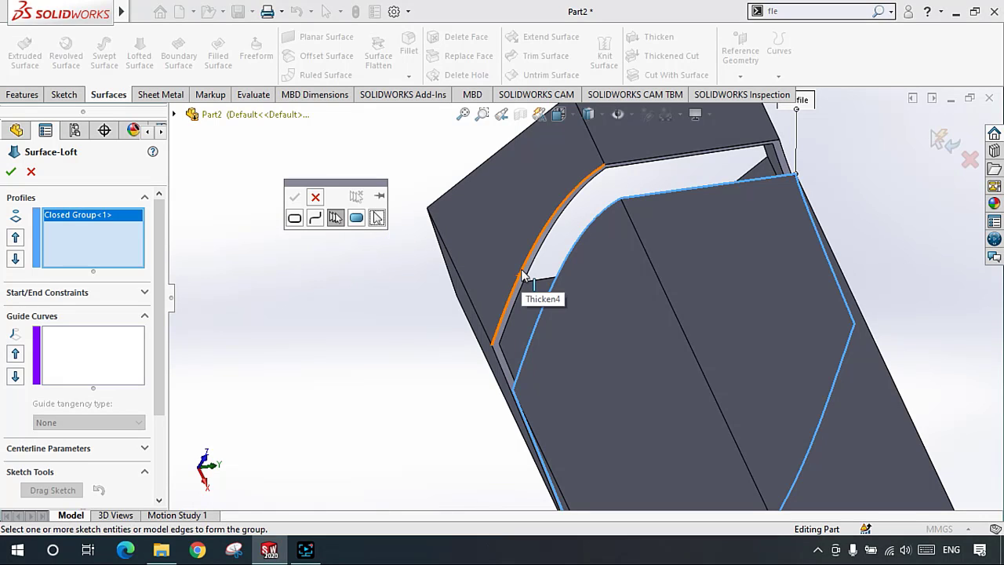
left_click(521, 269)
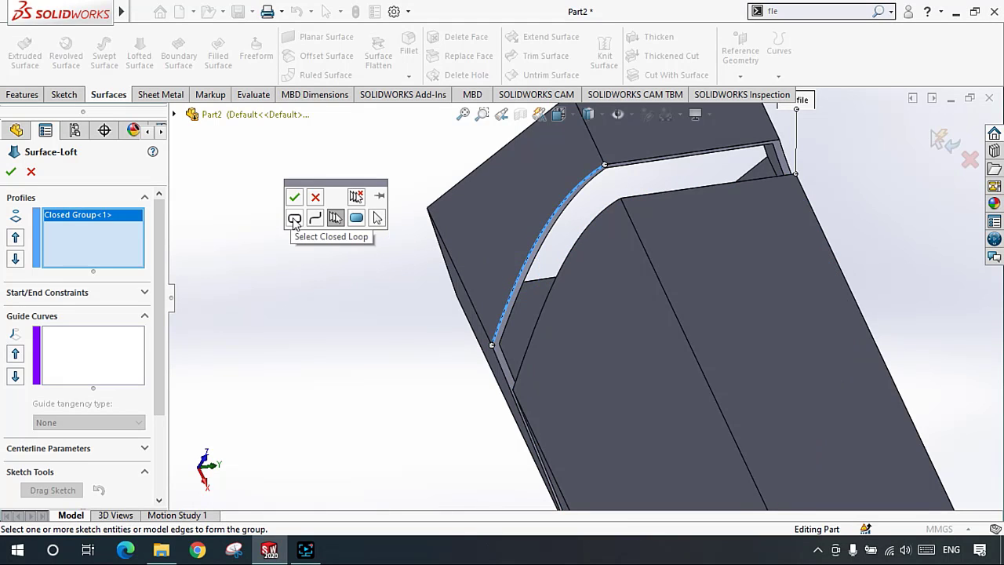
left_click(295, 218)
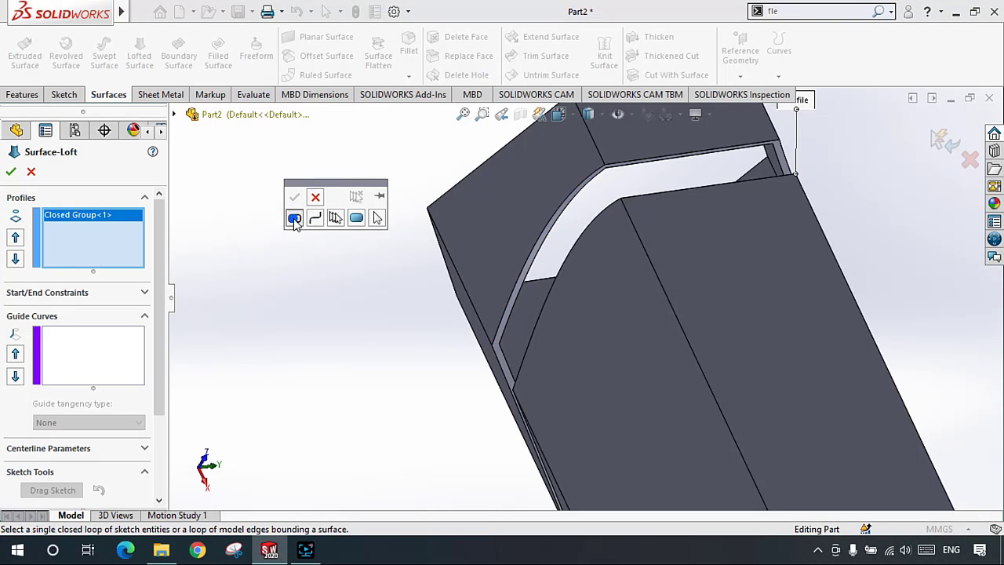
left_click(295, 219)
left_click(313, 198)
Step: Reopen SelectionManager and try picking the upper tube piece's wavy rim as a single closed loop
right_click(269, 198)
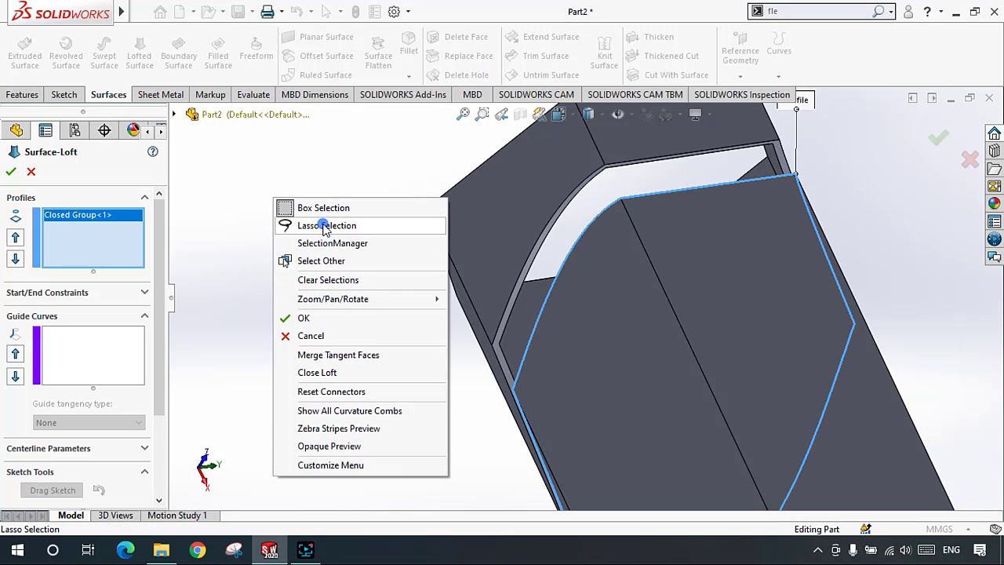
left_click(323, 223)
right_click(238, 177)
left_click(287, 221)
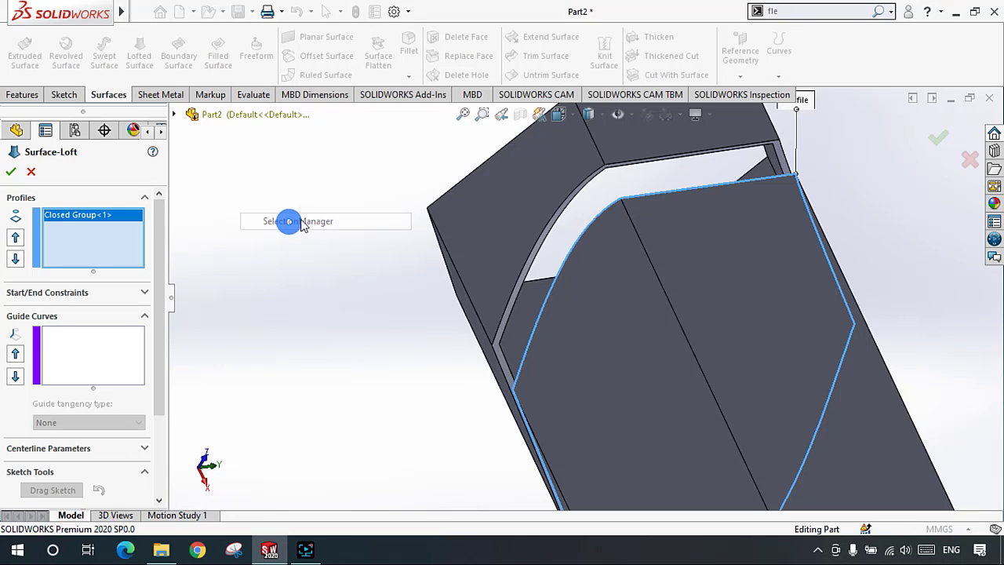
left_click(546, 227)
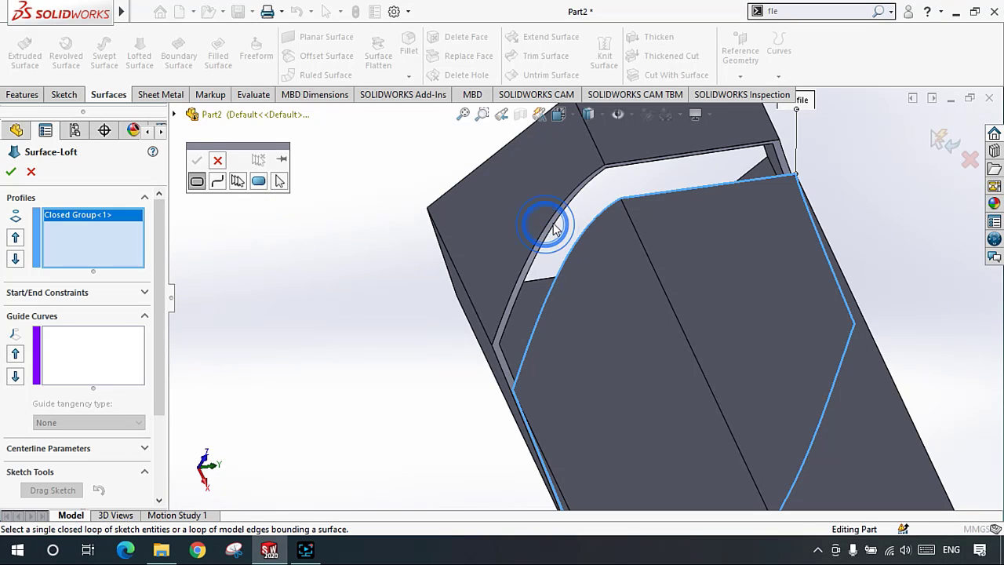
middle_click_drag(575, 251, 537, 252)
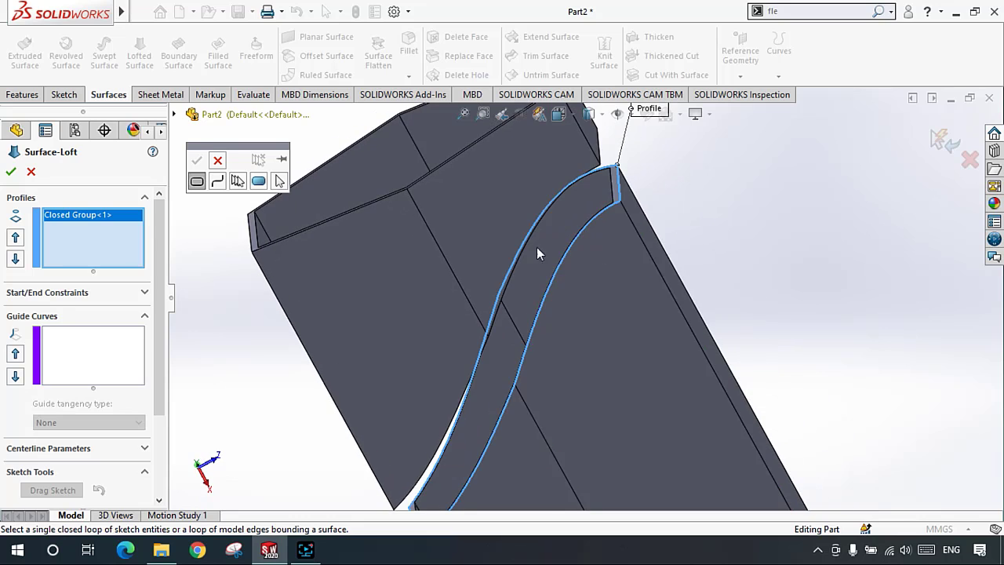
scroll(653, 206, "up", 2)
left_click(717, 202)
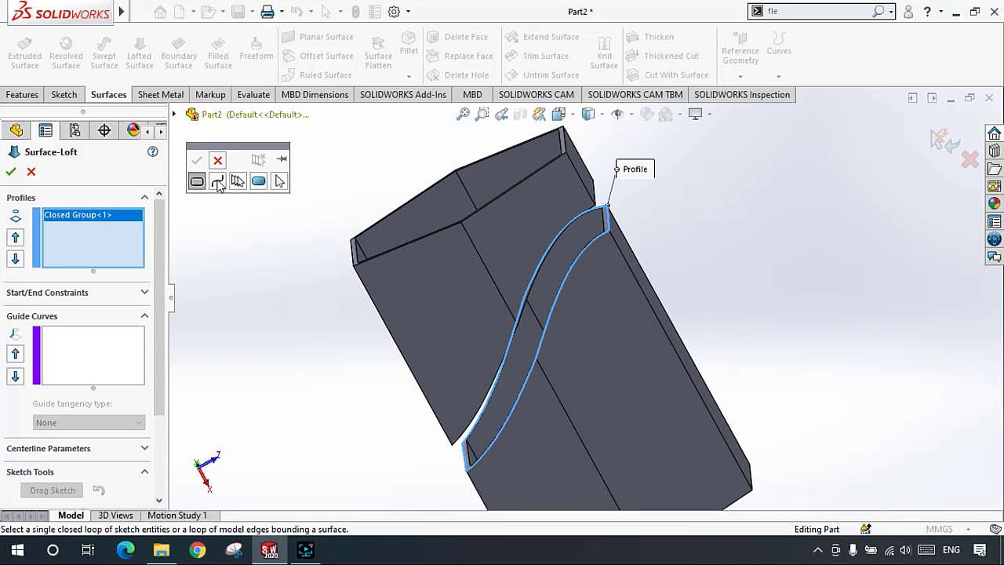
left_click(276, 179)
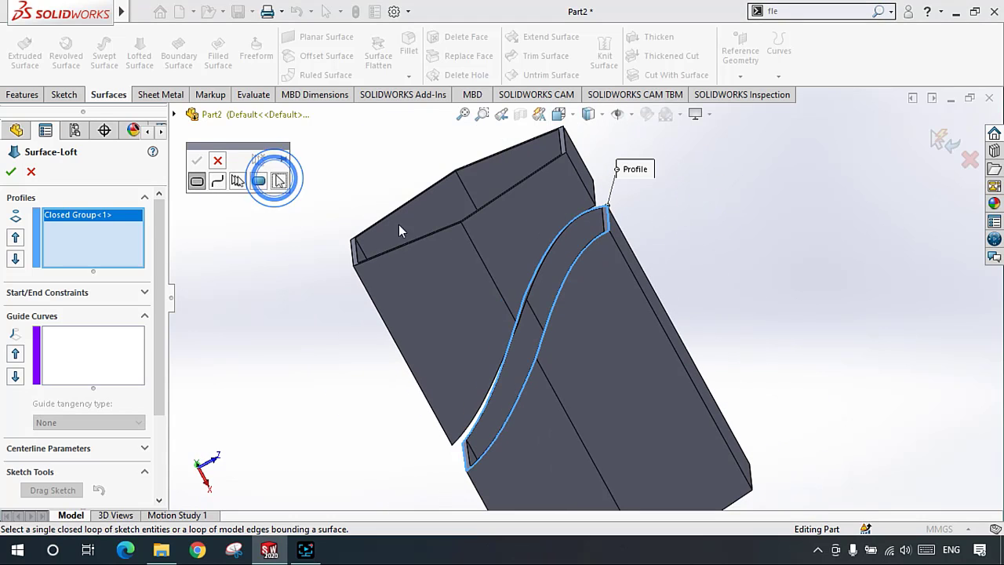
middle_click_drag(526, 262, 547, 246)
scroll(547, 247, "down", 3)
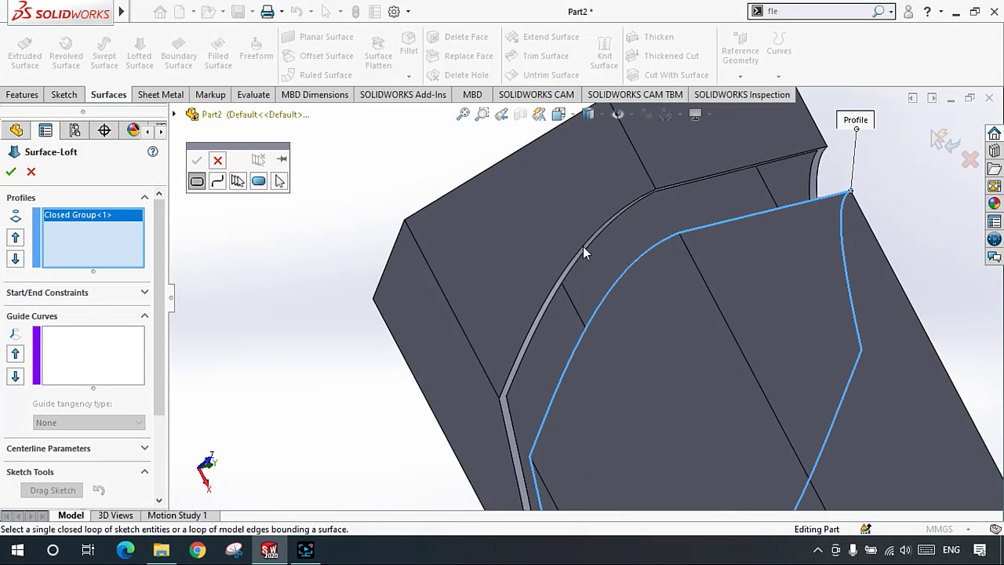
left_click(280, 181)
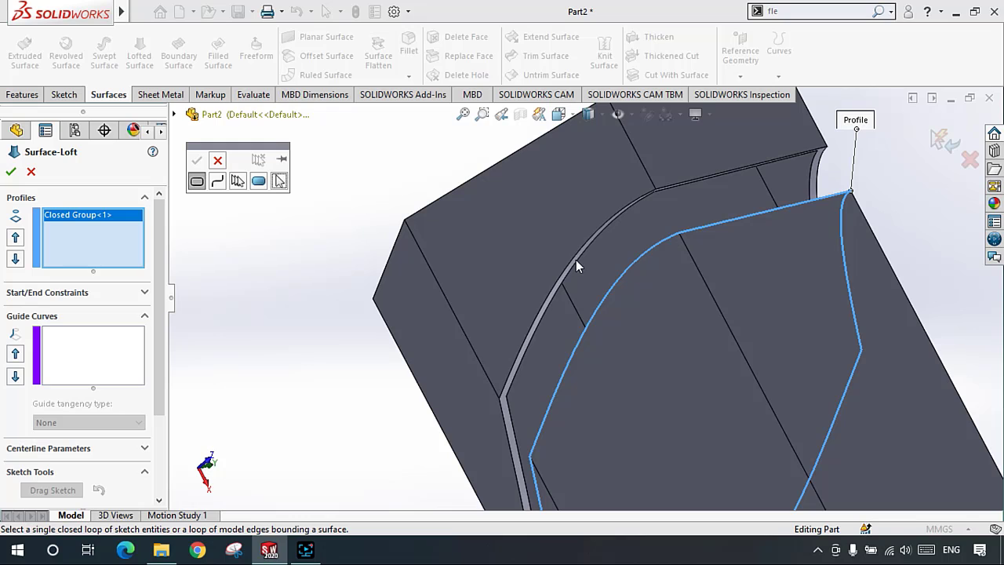
Step: Group all outer edges of the upper tube piece's wavy rim into a second closed loft profile
left_click(238, 181)
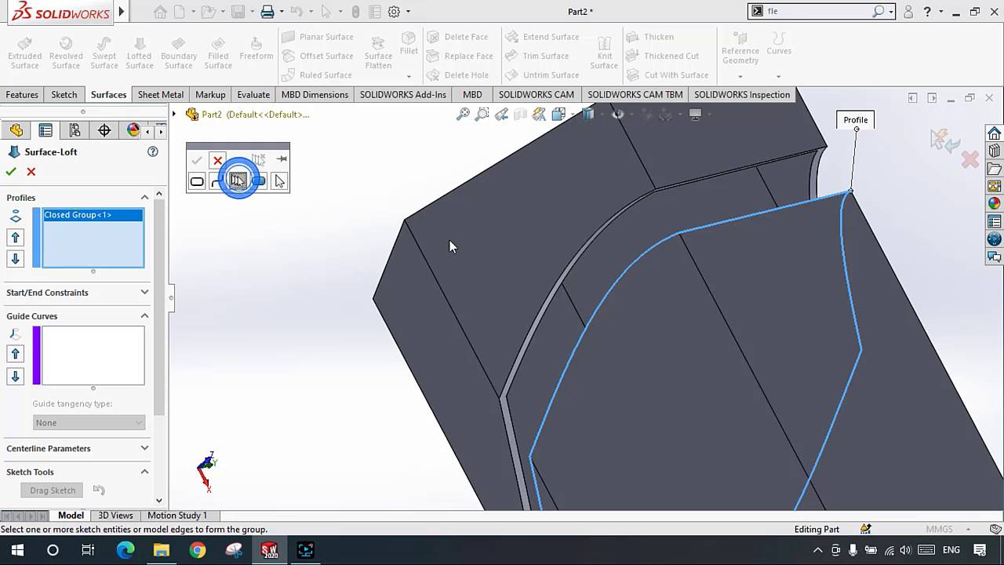
left_click(574, 256)
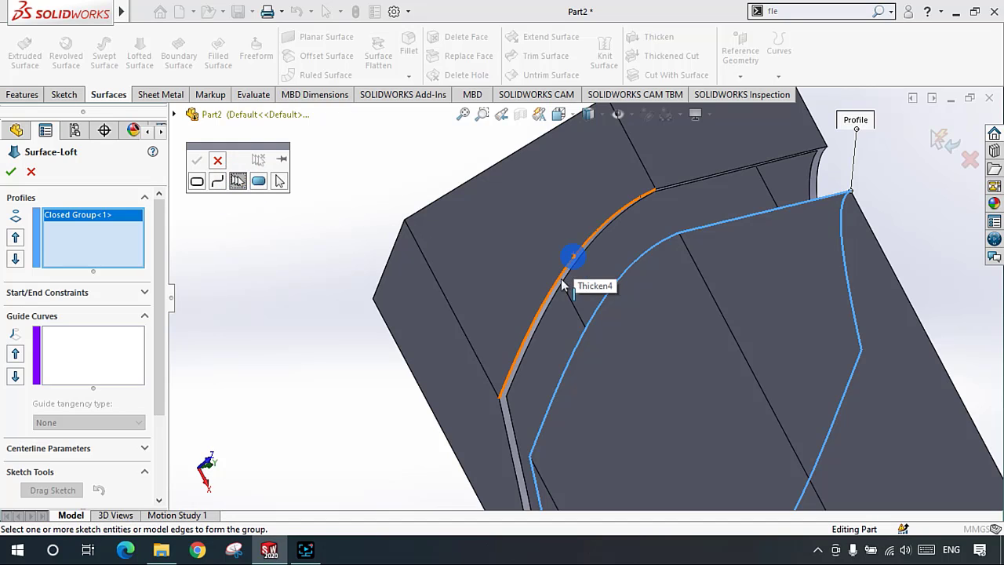
left_click(506, 410)
middle_click_drag(533, 396, 679, 398)
left_click(574, 331)
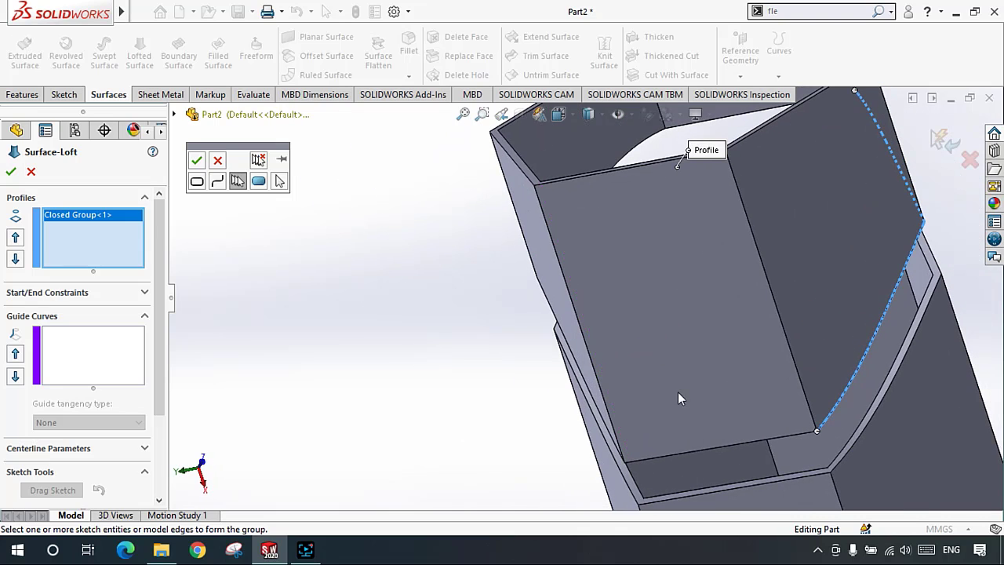
left_click(754, 441)
middle_click_drag(753, 440, 734, 403)
middle_click_drag(703, 313, 626, 345)
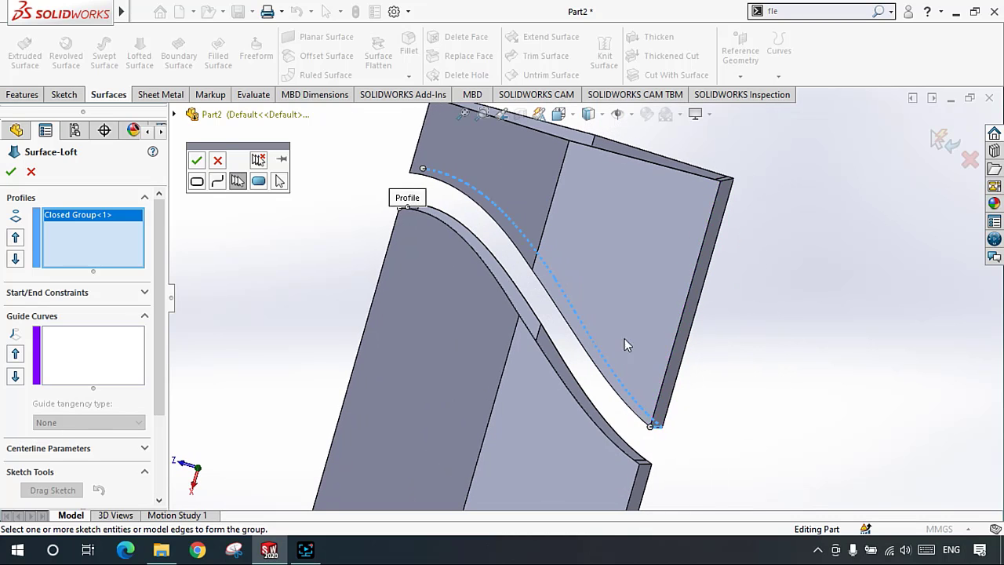
left_click(596, 368)
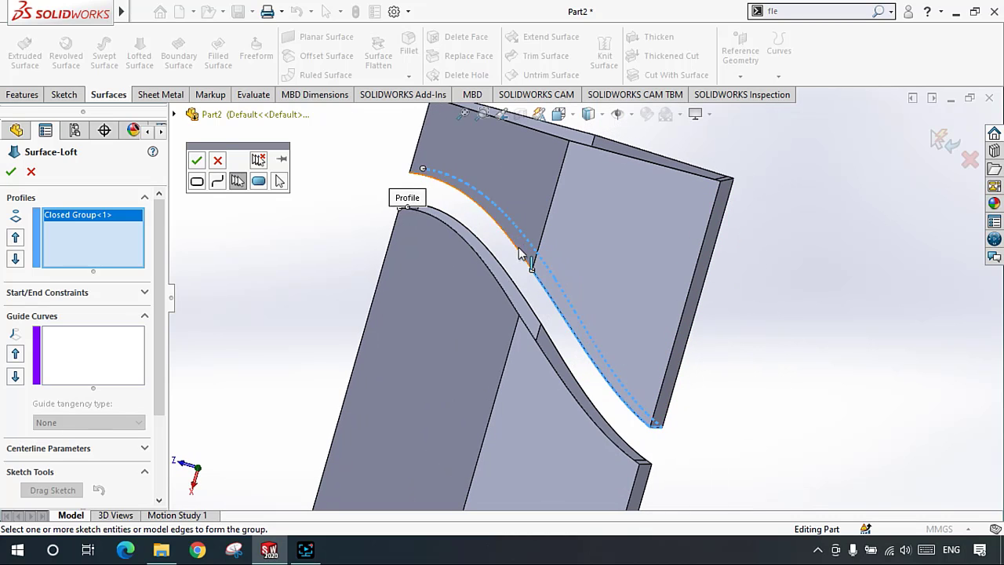
left_click(520, 253)
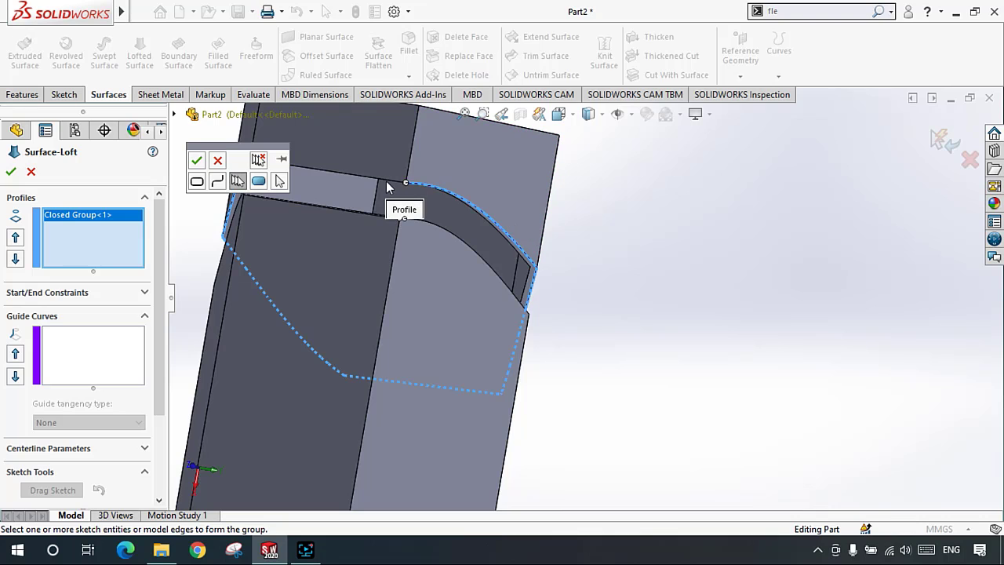
left_click(197, 160)
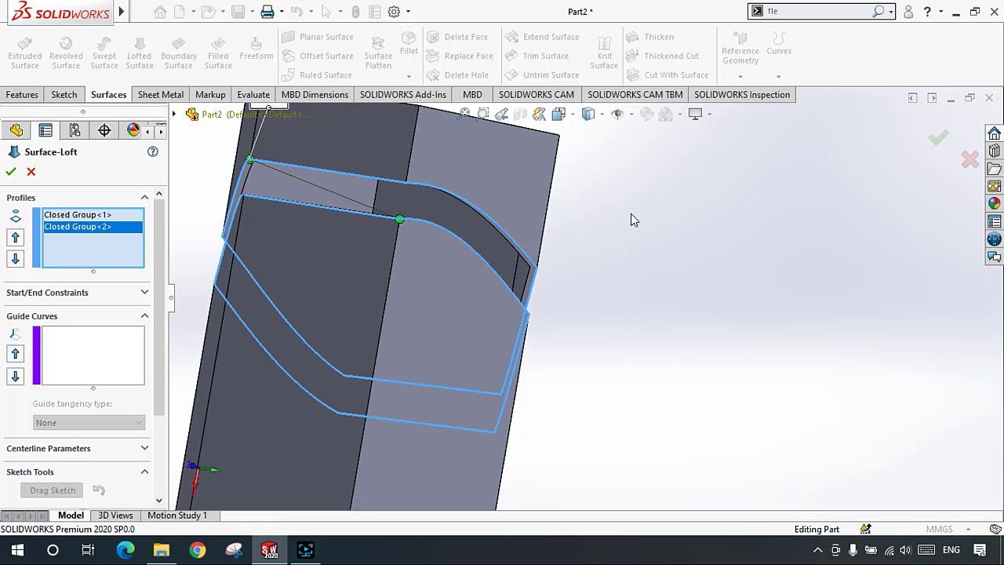
Step: Move the upper profile's loft connector to the corner directly above the lower profile's connector and apply the lofted surface
middle_click_drag(293, 211, 323, 196)
left_click_drag(324, 168, 454, 252)
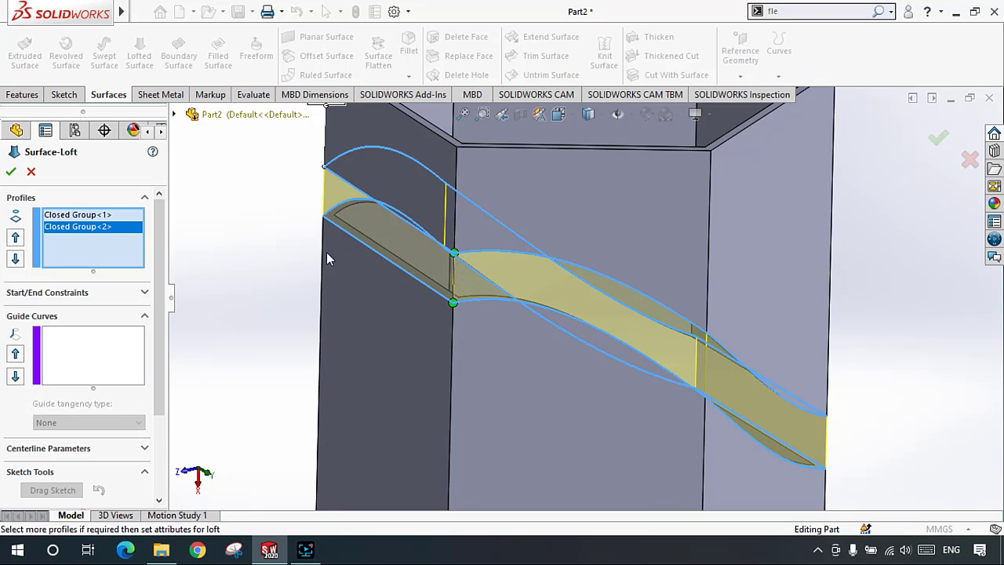
left_click(11, 171)
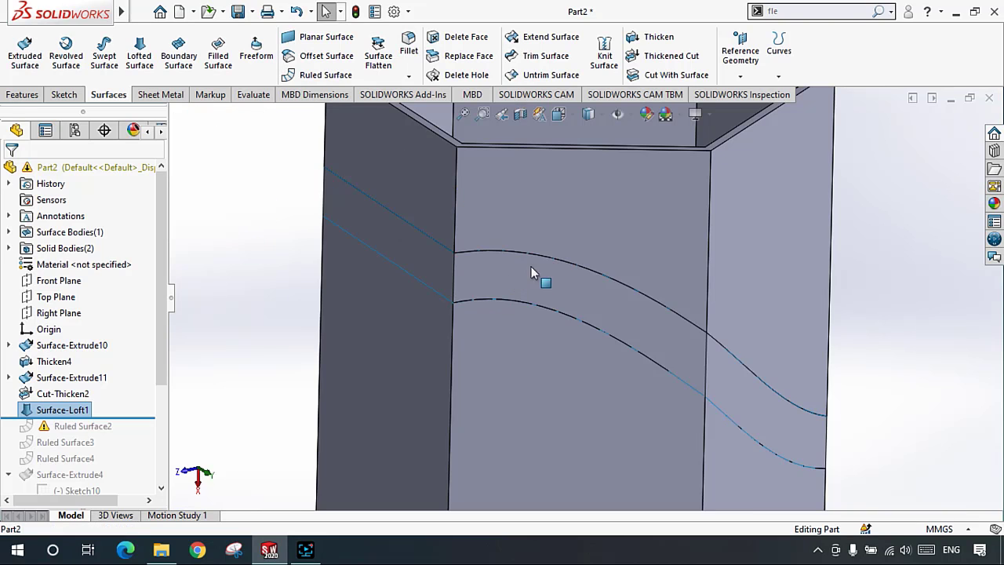
Step: Examine the lofted wavy band where it meets the upper and lower tube pieces
scroll(531, 272, "up", 4)
middle_click_drag(506, 273, 459, 280)
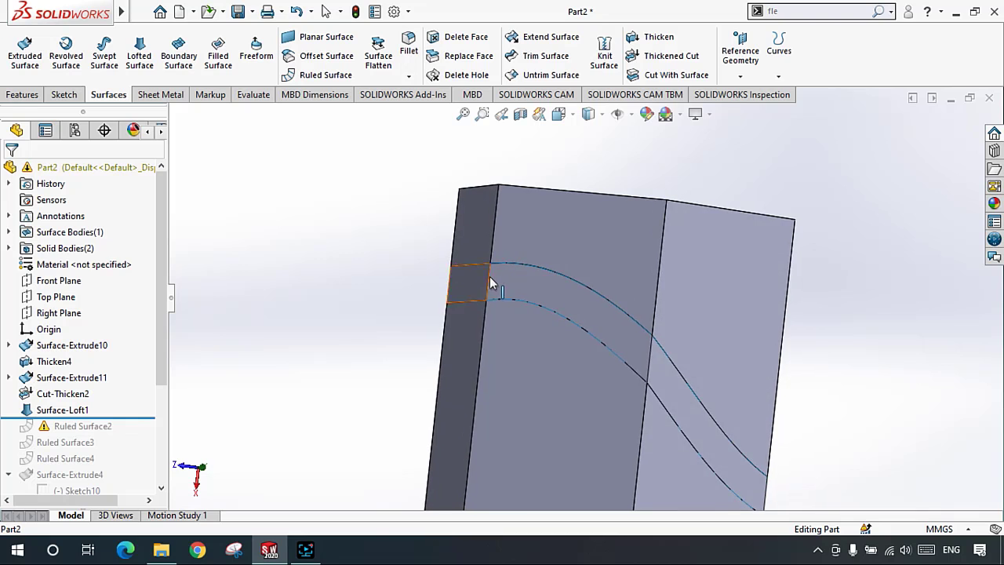
scroll(494, 284, "down", 2)
scroll(496, 298, "down", 1)
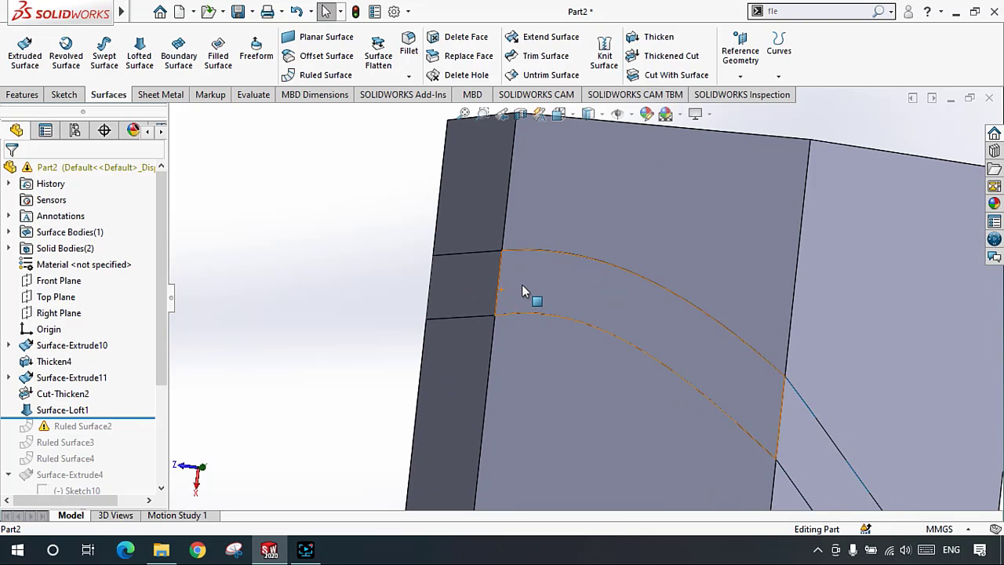
scroll(538, 291, "up", 3)
middle_click_drag(538, 290, 590, 296)
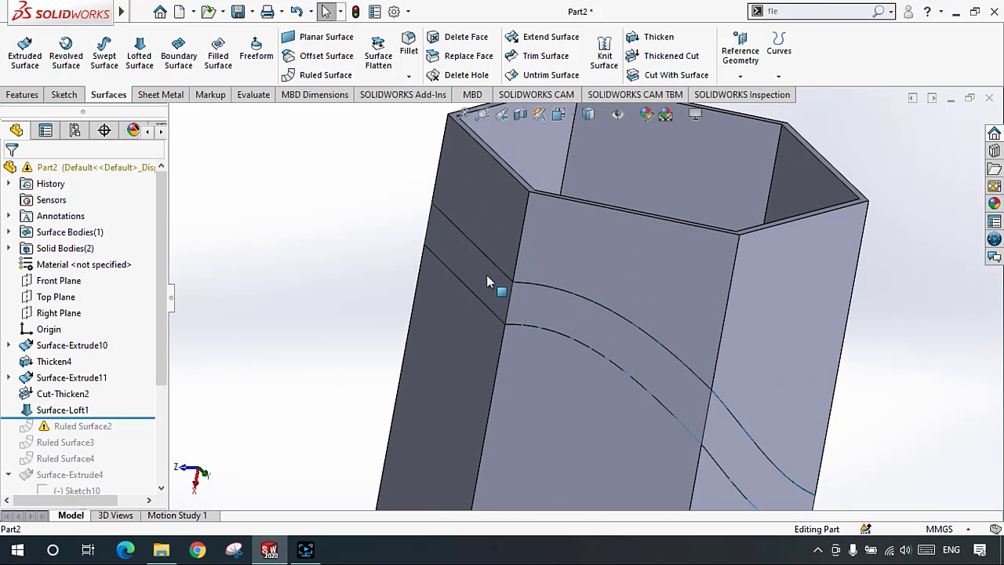
scroll(538, 300, "up", 1)
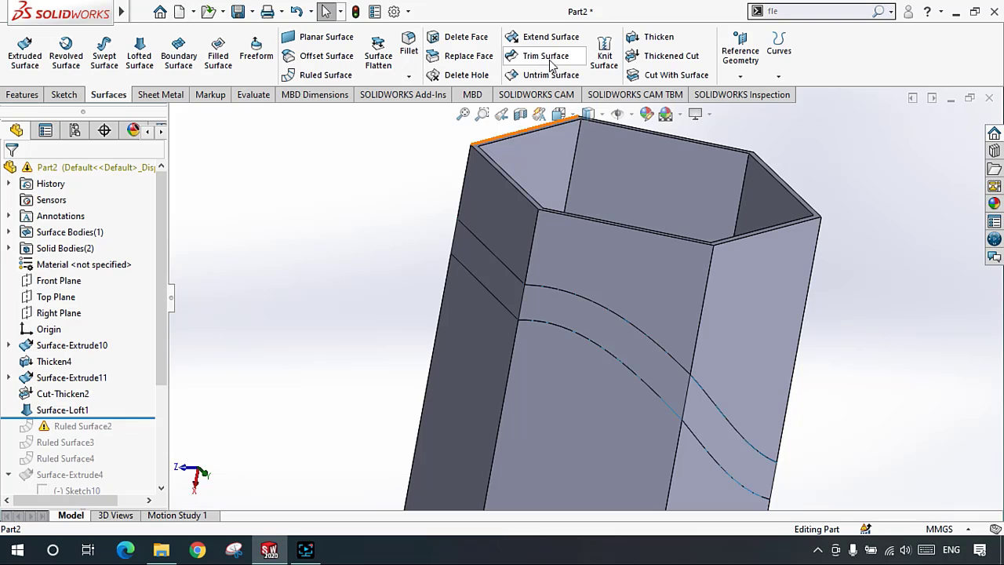
Step: Start an Offset Surface at 10 mm and select all six outer faces of the lofted wavy band
left_click(324, 59)
left_click(510, 293)
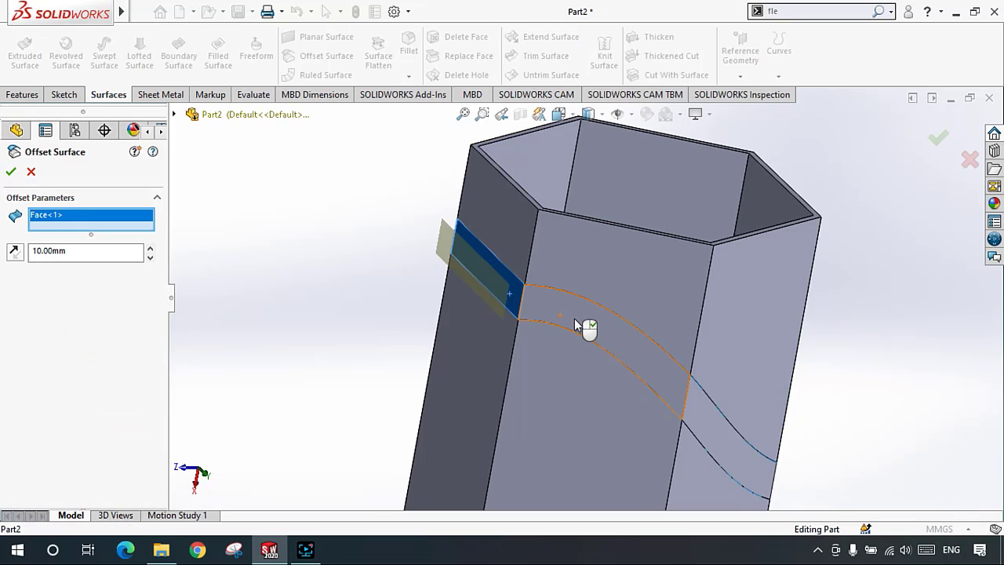
left_click(573, 320)
left_click(729, 439)
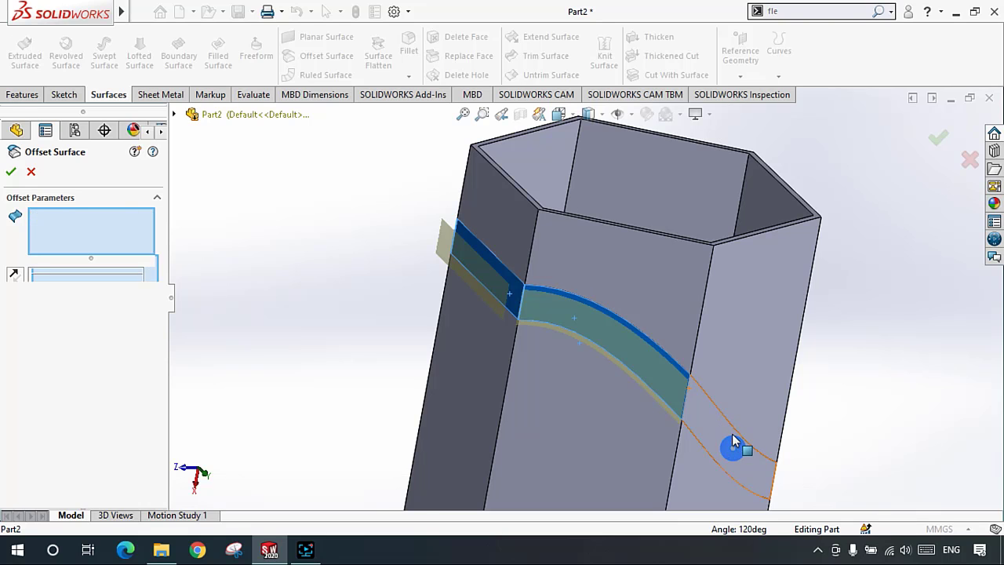
middle_click_drag(726, 448, 825, 316)
left_click(877, 398)
left_click(775, 312)
left_click(725, 271)
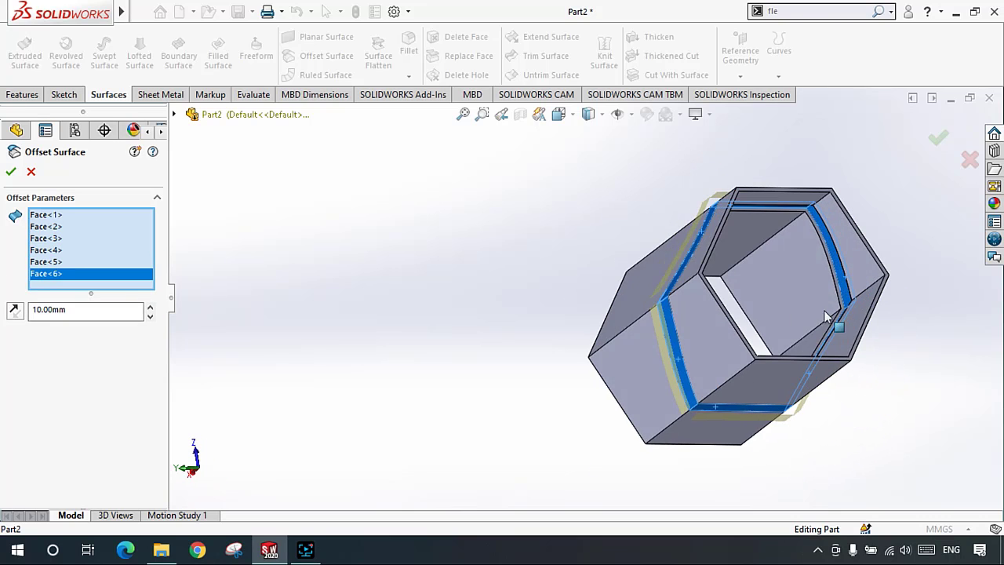
Step: Flip the offset direction toward the inside of the tube, apply the offset surface and inspect it
left_click(12, 312)
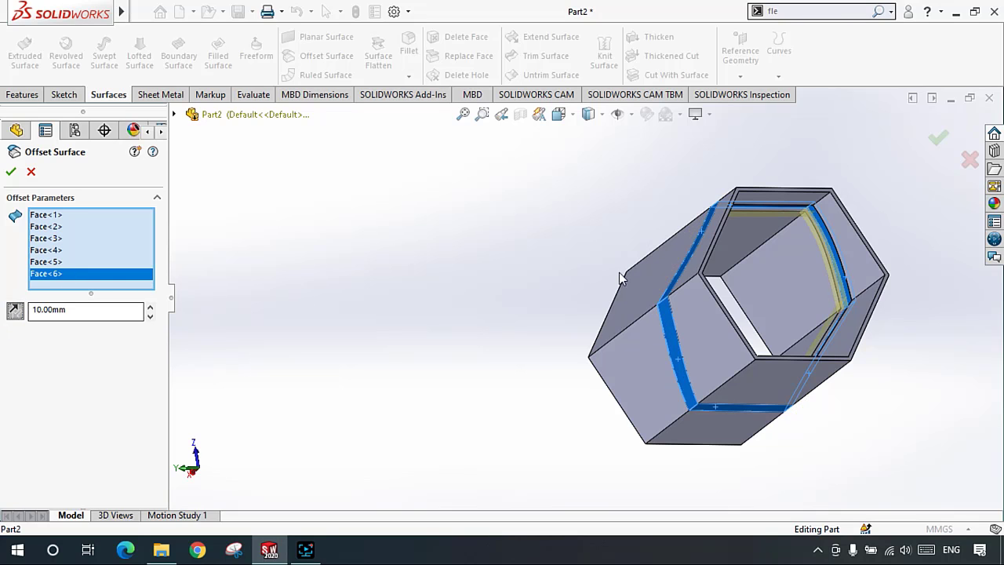
scroll(760, 268, "down", 3)
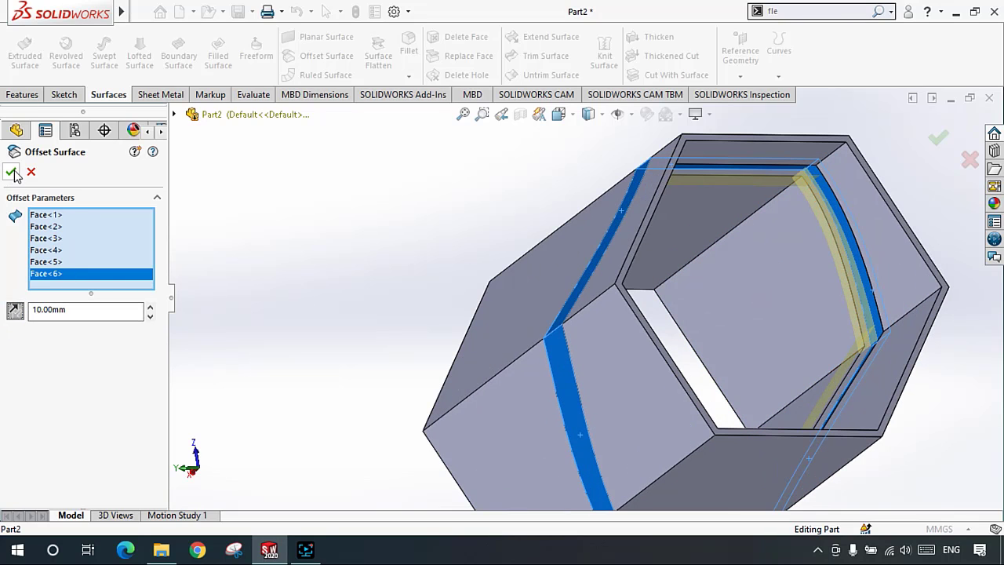
left_click(12, 172)
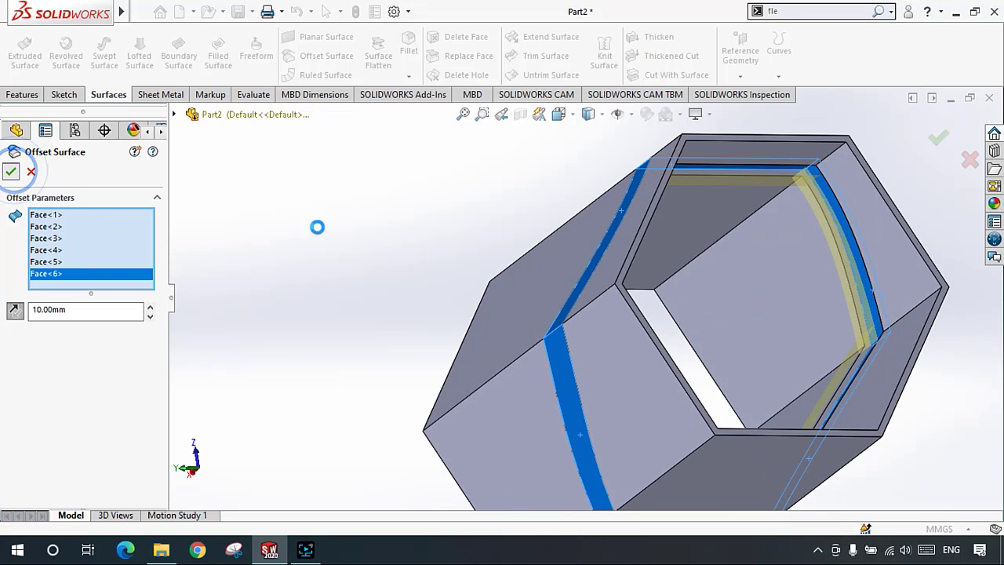
left_click(543, 204)
scroll(834, 218, "down", 6)
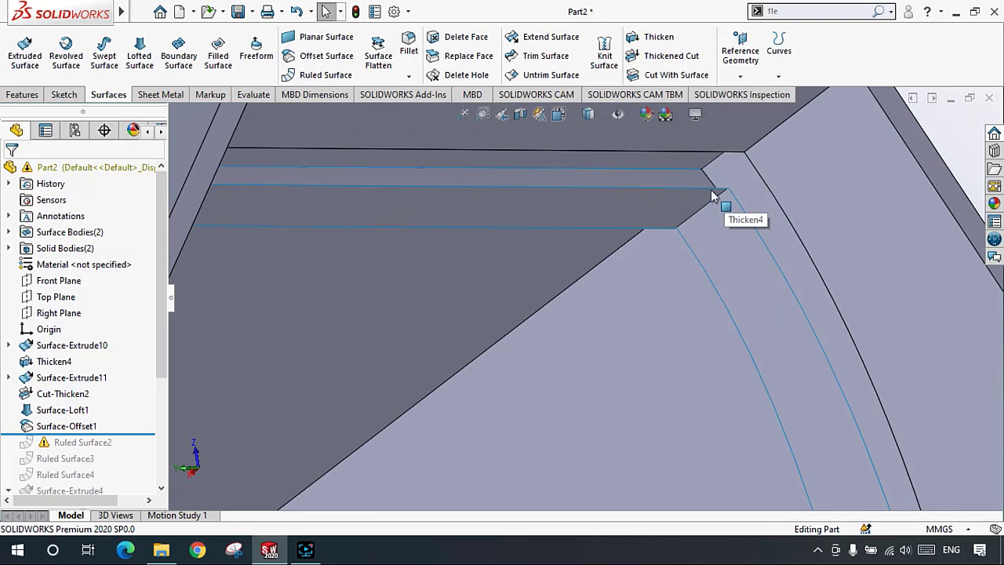
scroll(712, 196, "up", 10)
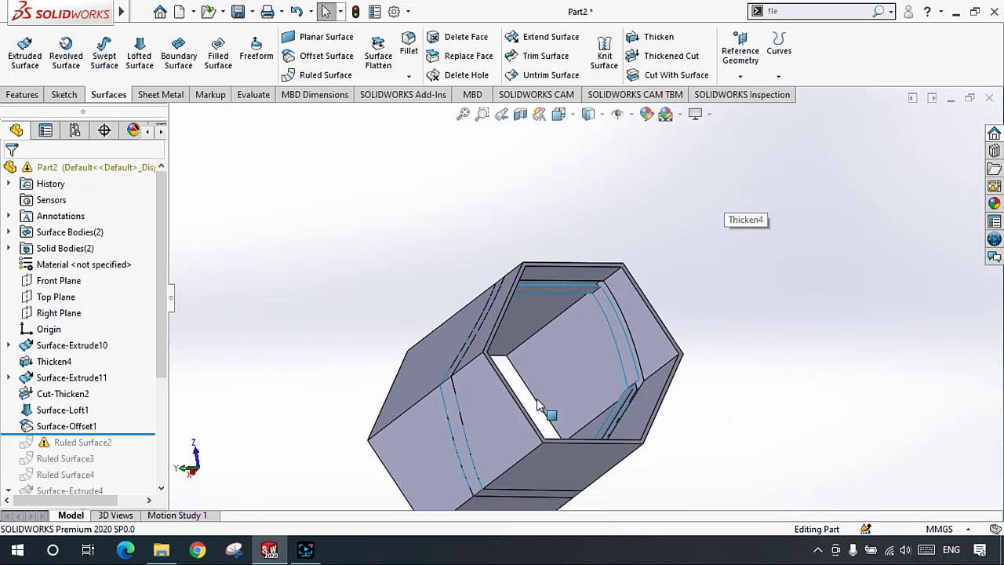
Step: Hide the lofted wavy band Surface-Loft1 between the upper and lower tube pieces
middle_click_drag(538, 405, 515, 381)
scroll(518, 360, "down", 5)
left_click(543, 329)
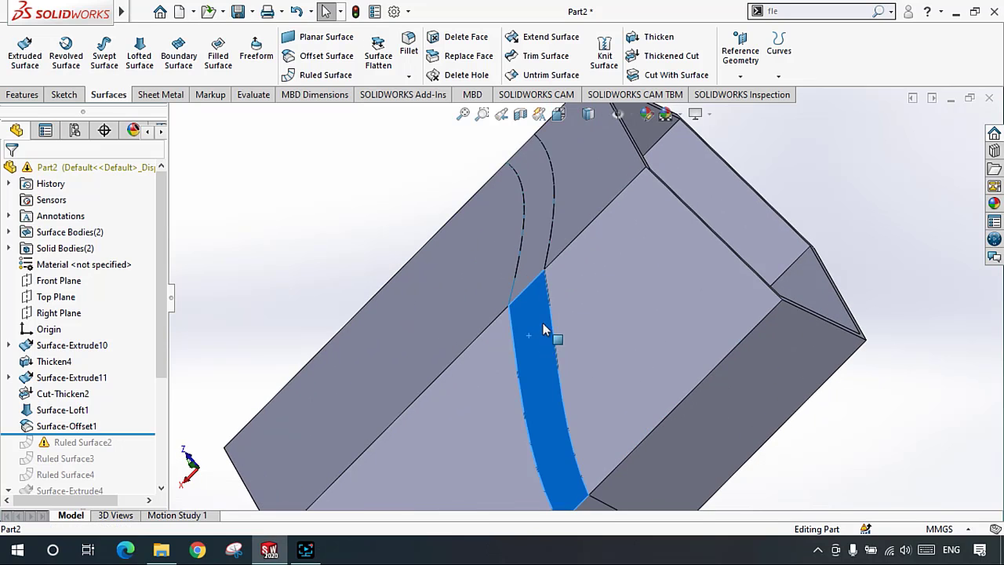
right_click(543, 330)
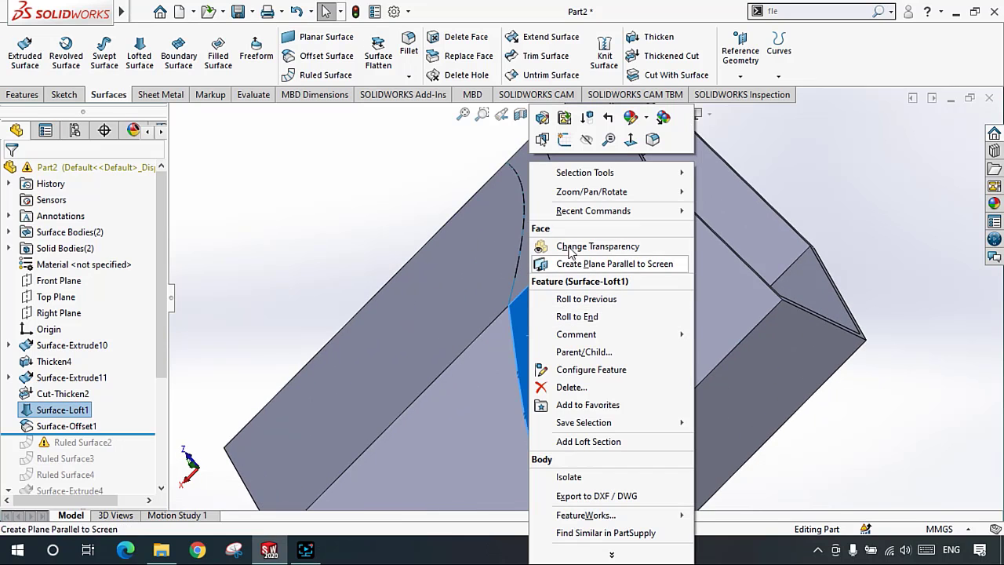
left_click(51, 414)
right_click(51, 411)
left_click(66, 237)
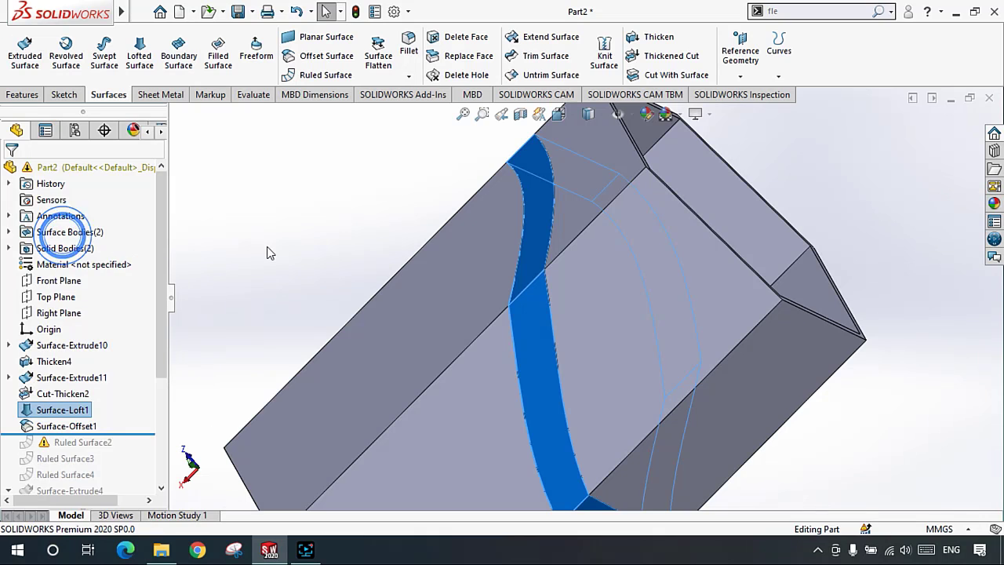
left_click(272, 246)
middle_click_drag(485, 332, 507, 411)
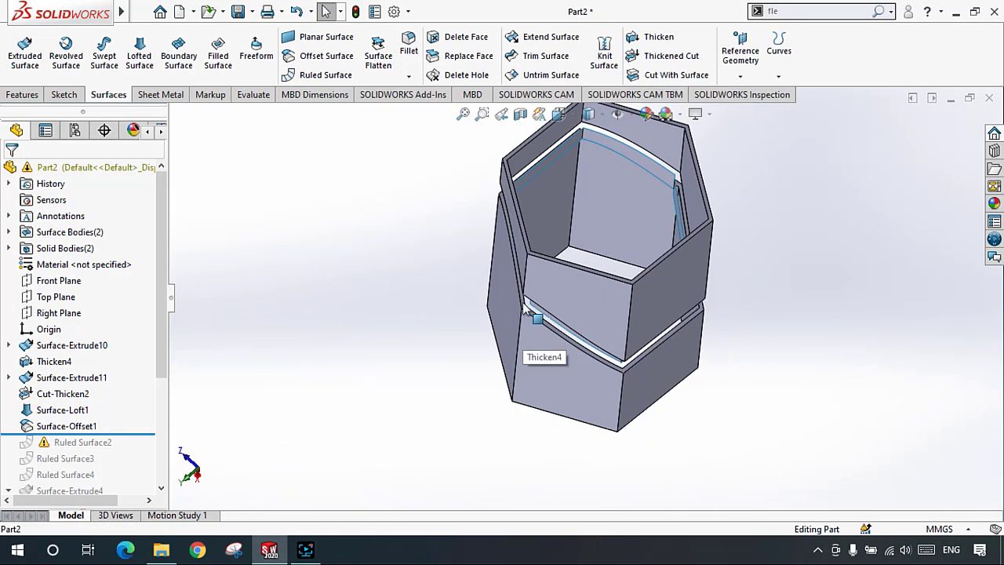
Step: Hide the lower and upper solid tube pieces, leaving only the offset surface band displayed
scroll(512, 224, "down", 2)
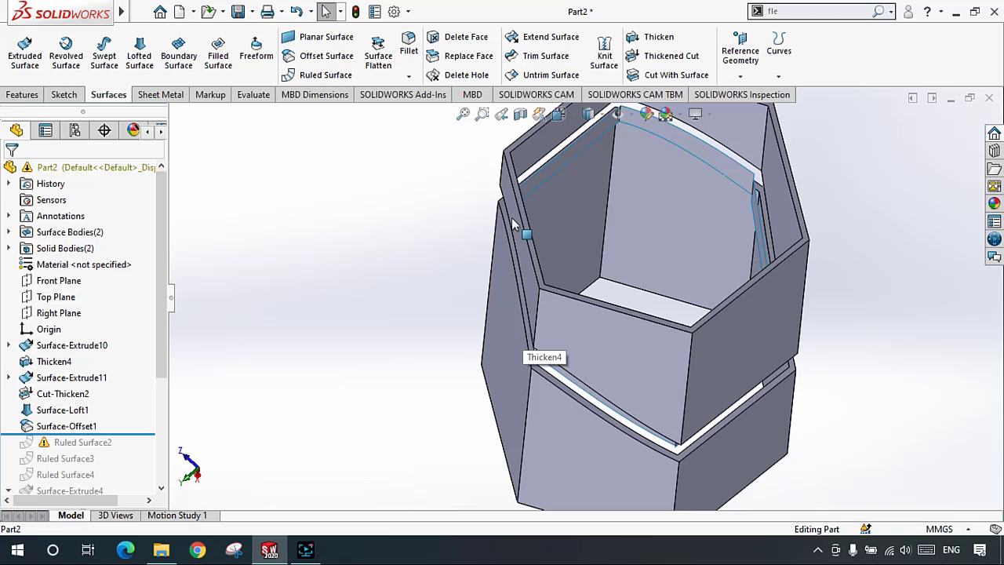
right_click(549, 429)
left_click(630, 159)
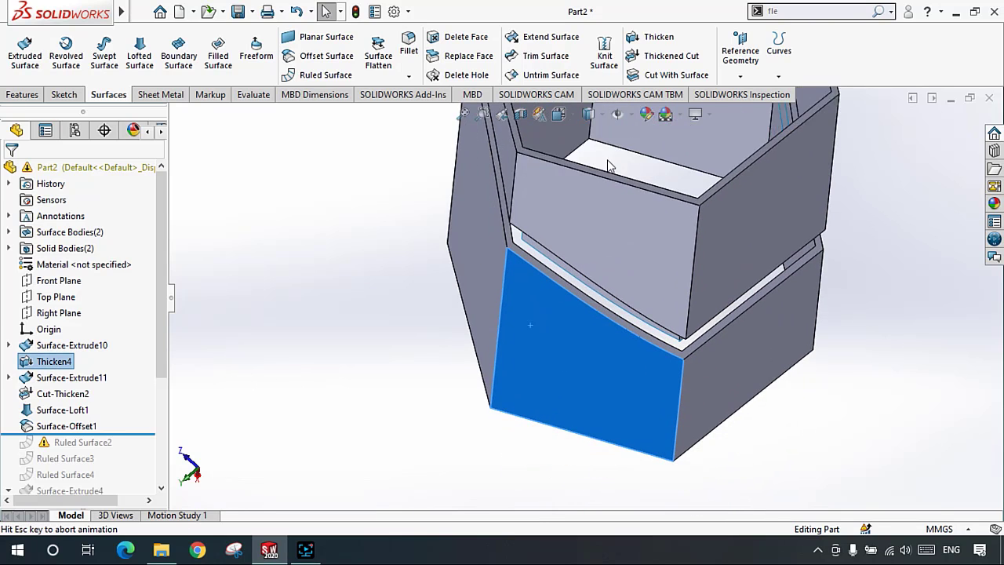
right_click(566, 260)
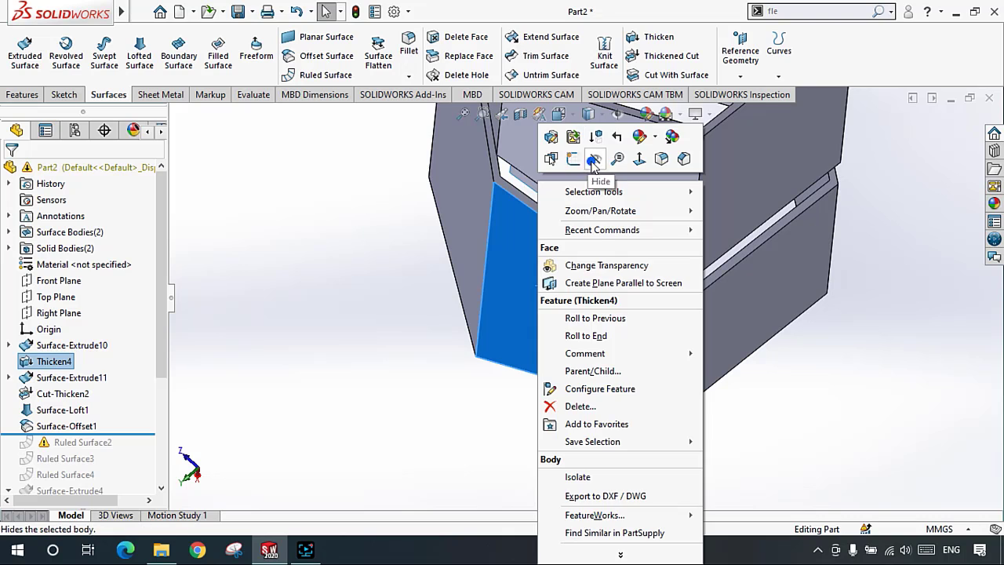
left_click(589, 163)
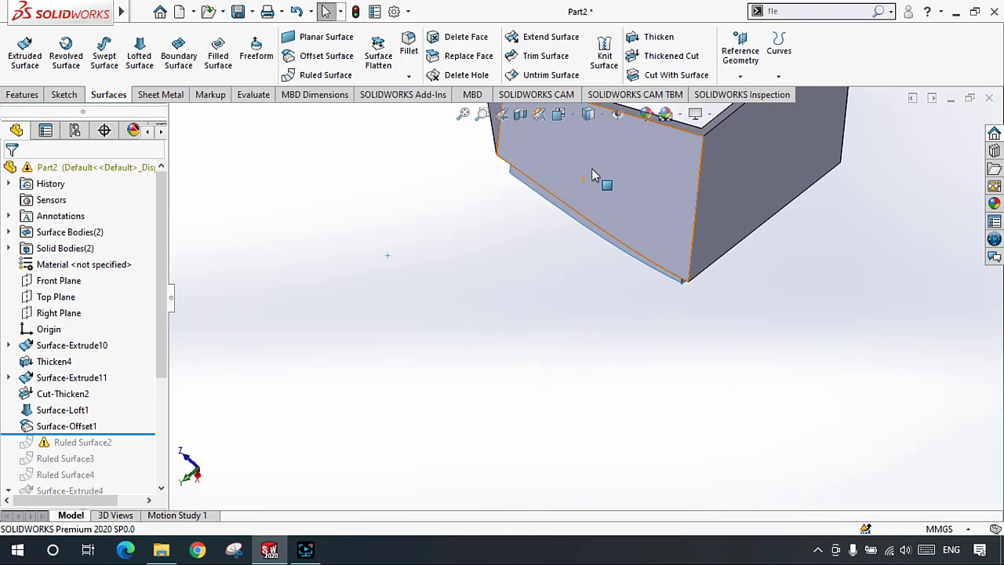
right_click(643, 138)
left_click(654, 139)
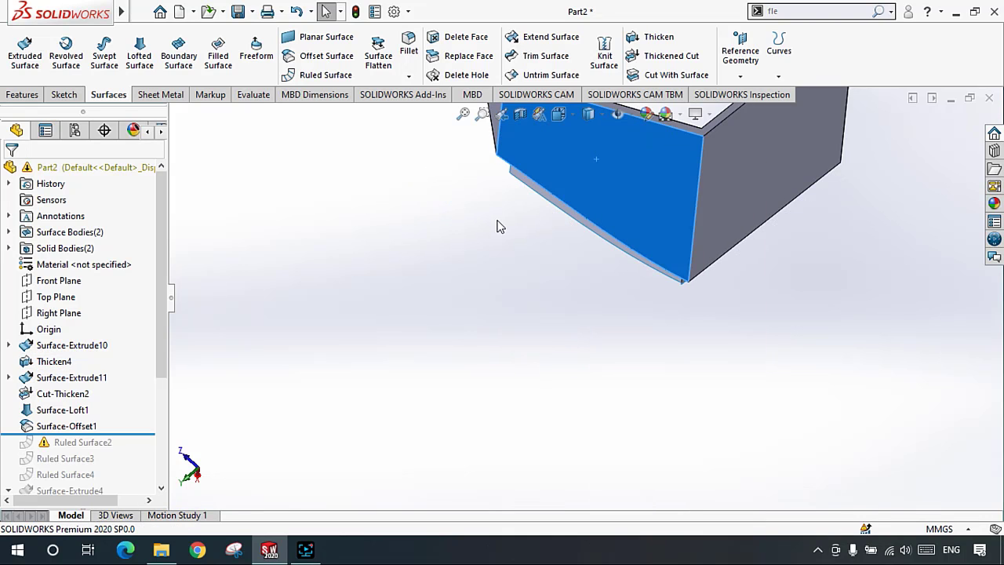
Step: Examine the isolated offset band from several sides, especially how adjacent faces meet at the hexagon's corners
scroll(552, 244, "down", 3)
middle_click_drag(551, 244, 600, 274)
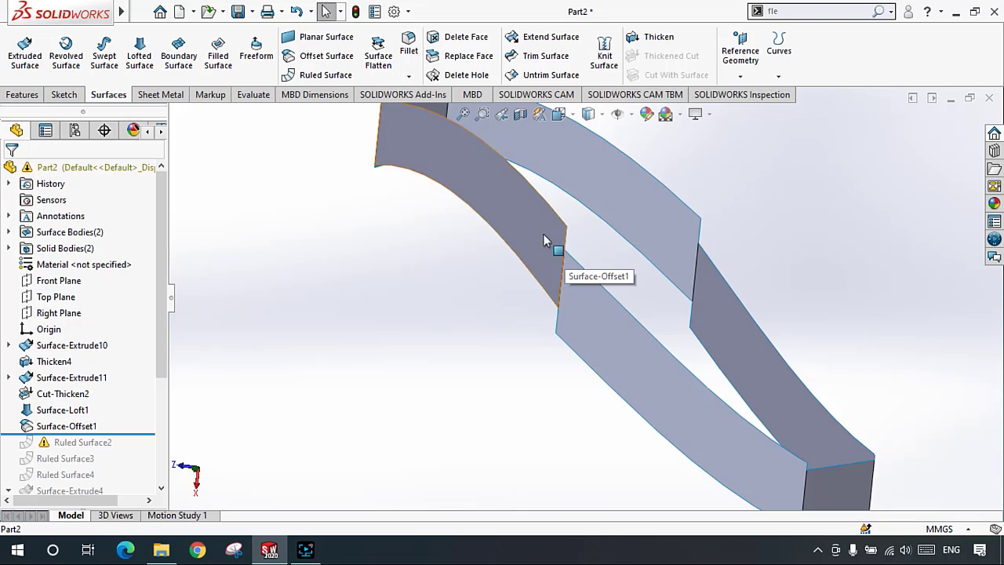
scroll(541, 258, "up", 3)
middle_click_drag(538, 274, 523, 302)
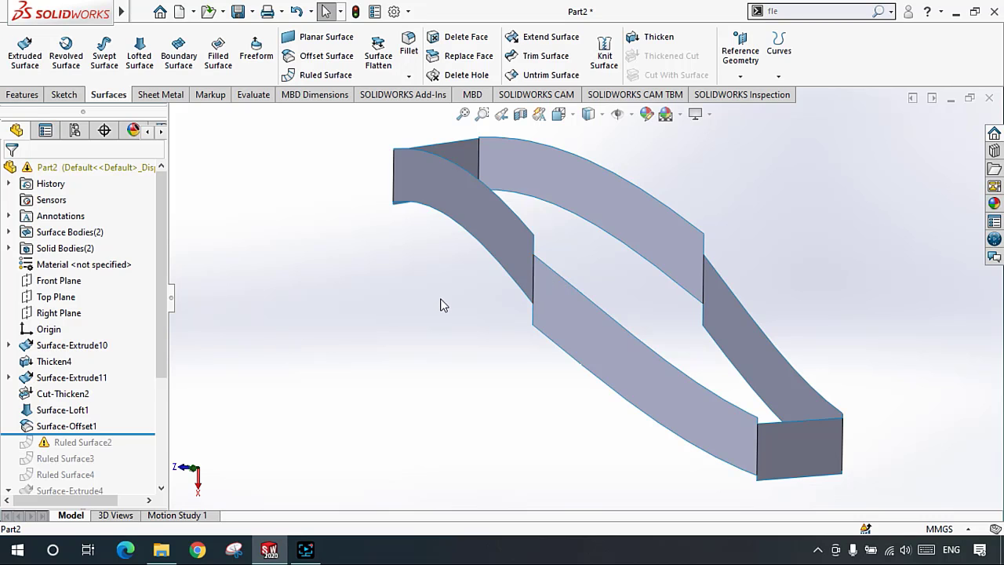
middle_click_drag(440, 305, 496, 318)
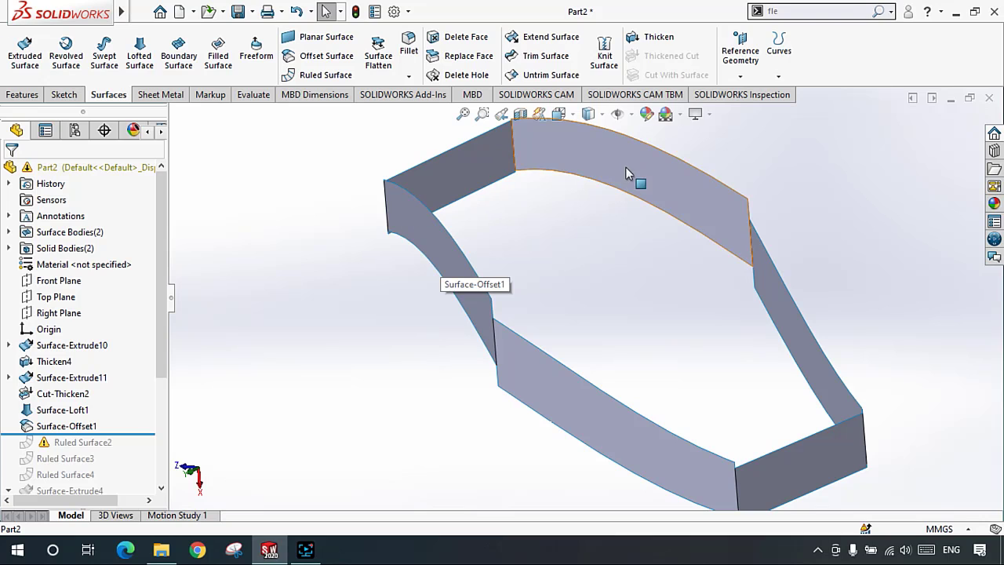
key("z")
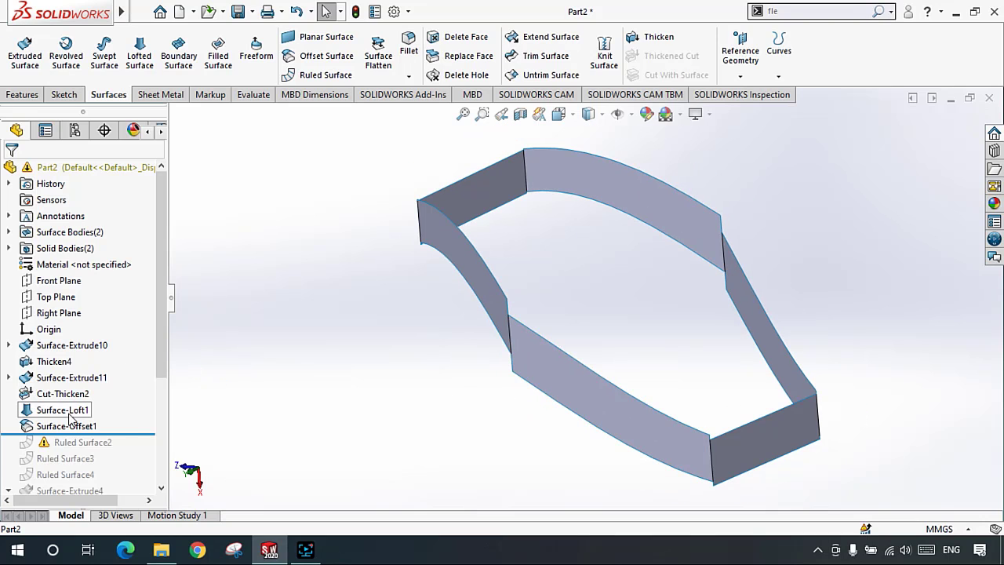
middle_click_drag(580, 296, 668, 305)
right_click(668, 306)
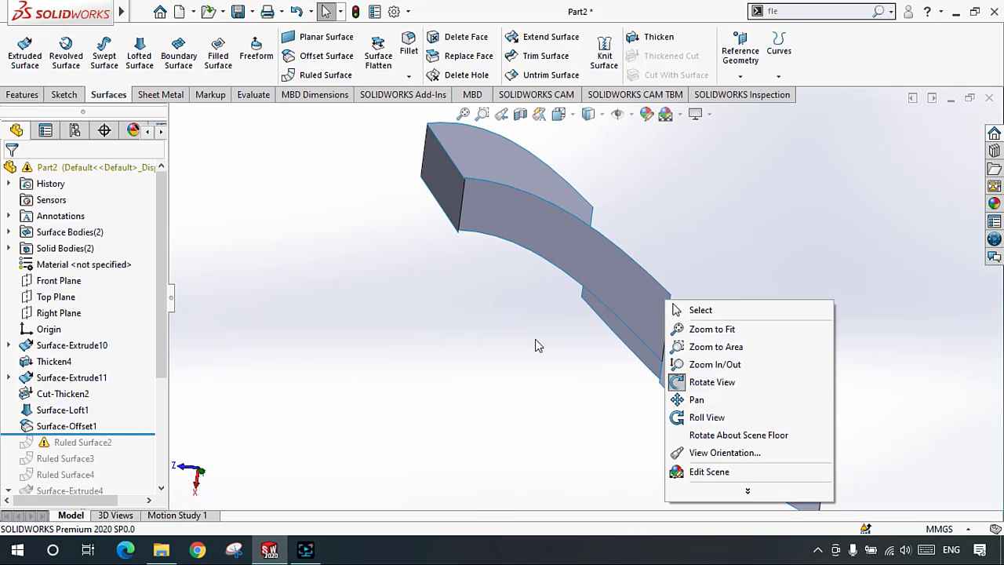
middle_click_drag(537, 346, 701, 385)
scroll(645, 375, "down", 3)
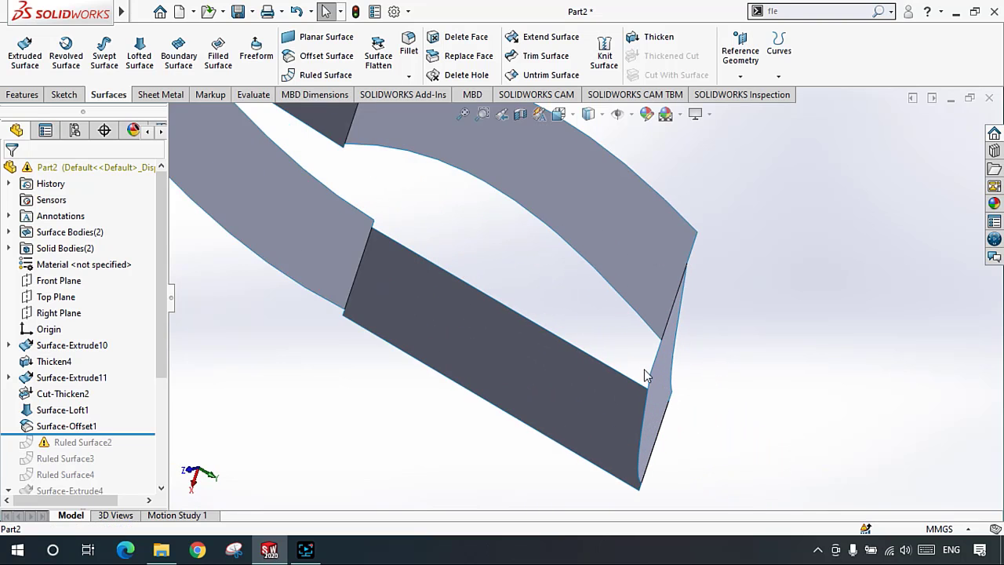
left_click(646, 374)
scroll(564, 363, "down", 3)
middle_click_drag(564, 364, 551, 311)
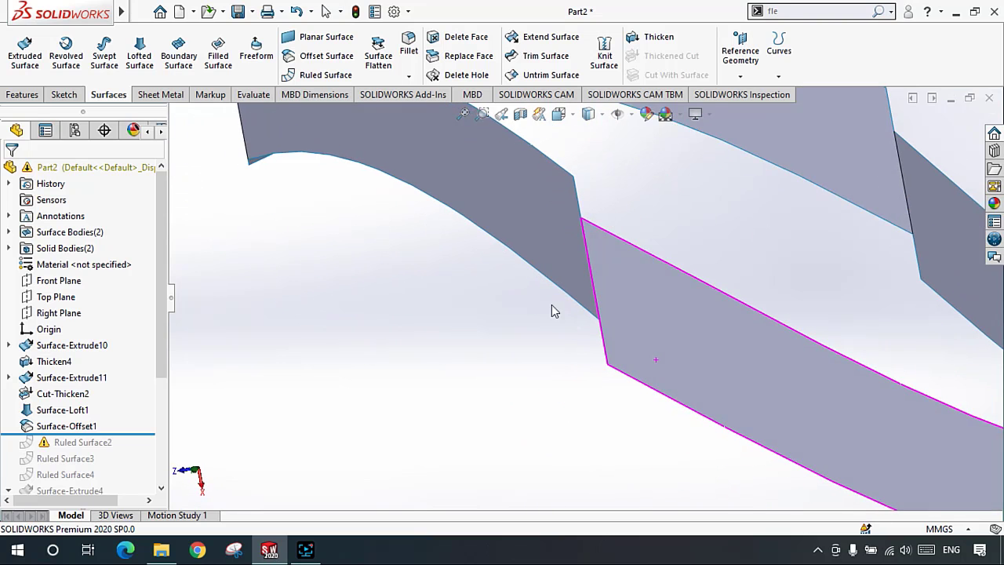
left_click(551, 311)
scroll(552, 310, "up", 2)
Step: Show the hidden upper tube piece, lofted band and lower tube piece again with Show Hidden Bodies
right_click(307, 293)
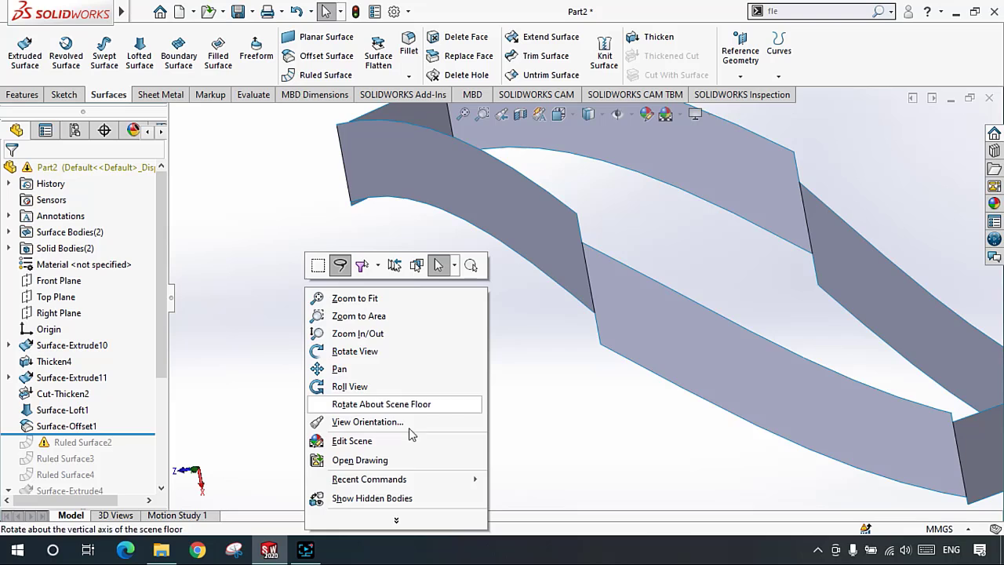
left_click(349, 499)
scroll(498, 235, "up", 4)
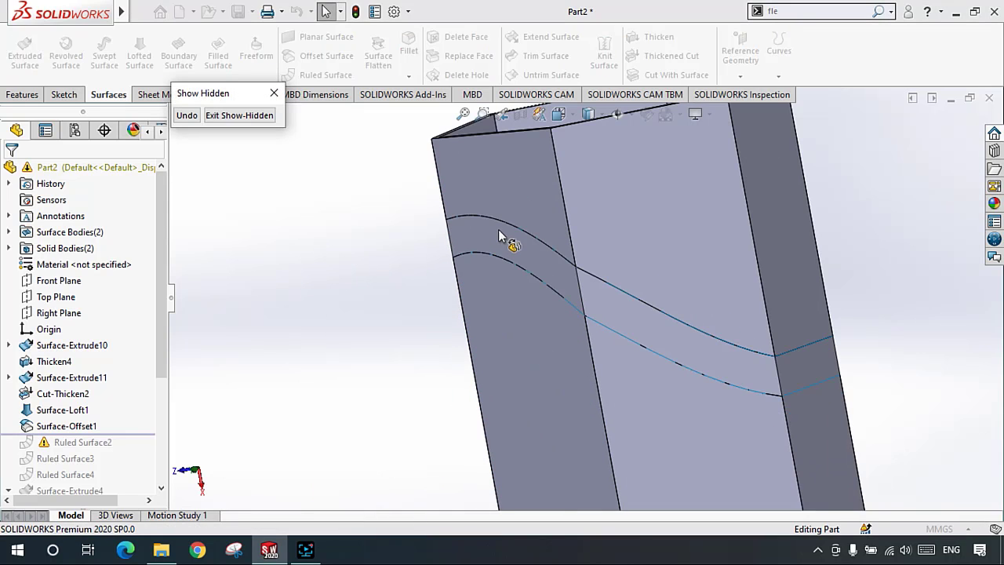
scroll(620, 209, "up", 1)
left_click(632, 193)
left_click(595, 312)
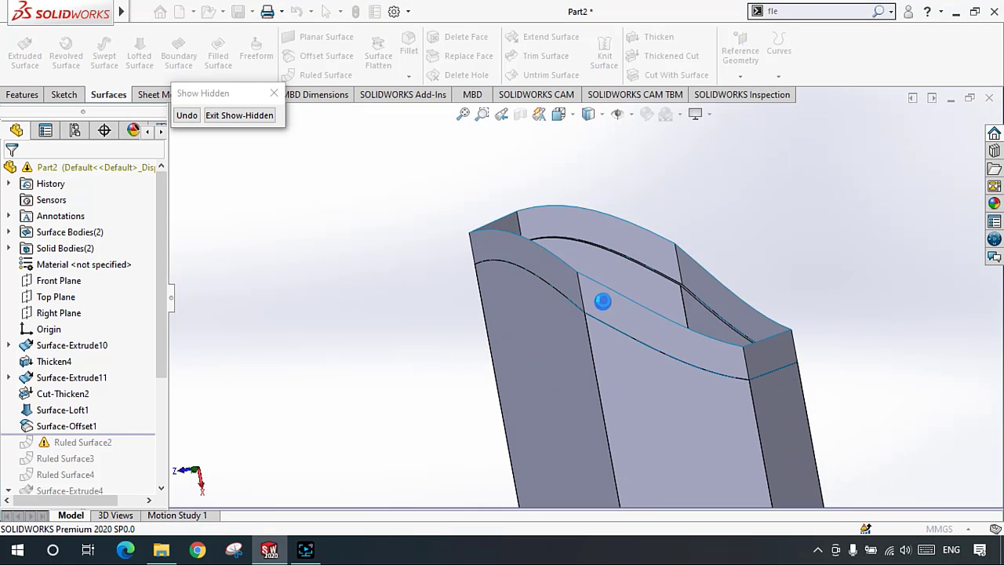
left_click(539, 341)
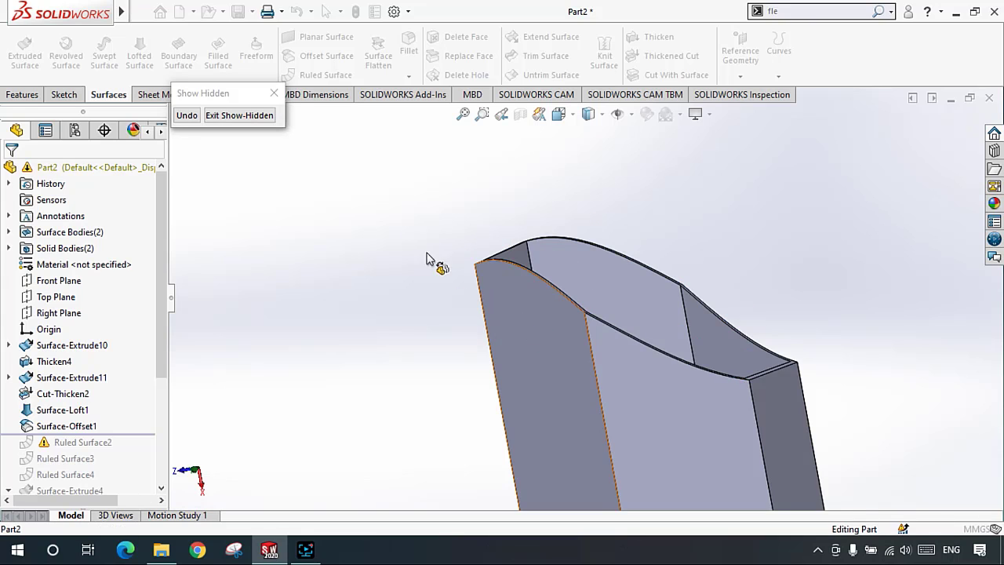
left_click(273, 94)
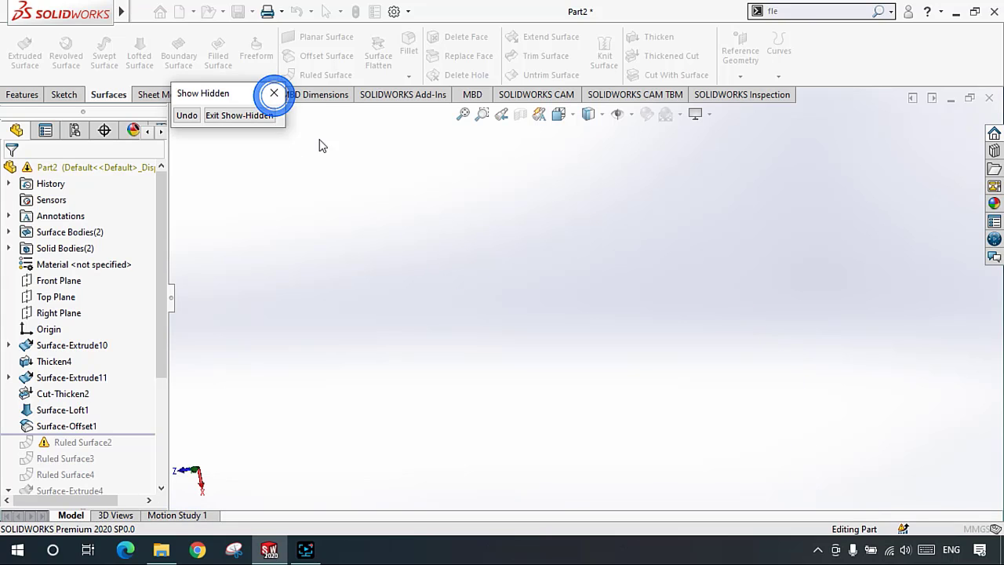
Step: Delete the tube's offset, loft, cut, thicken and surface-extrude features, including Surface-Extrude10 and Thicken4, and the leftover hexagon sketch Sketch18
left_click(349, 225)
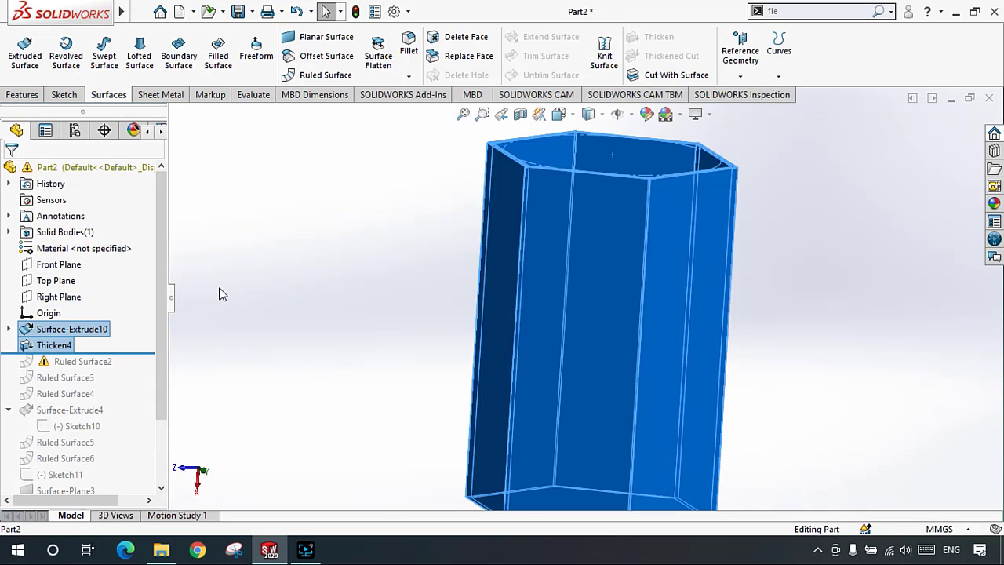
key("Delete")
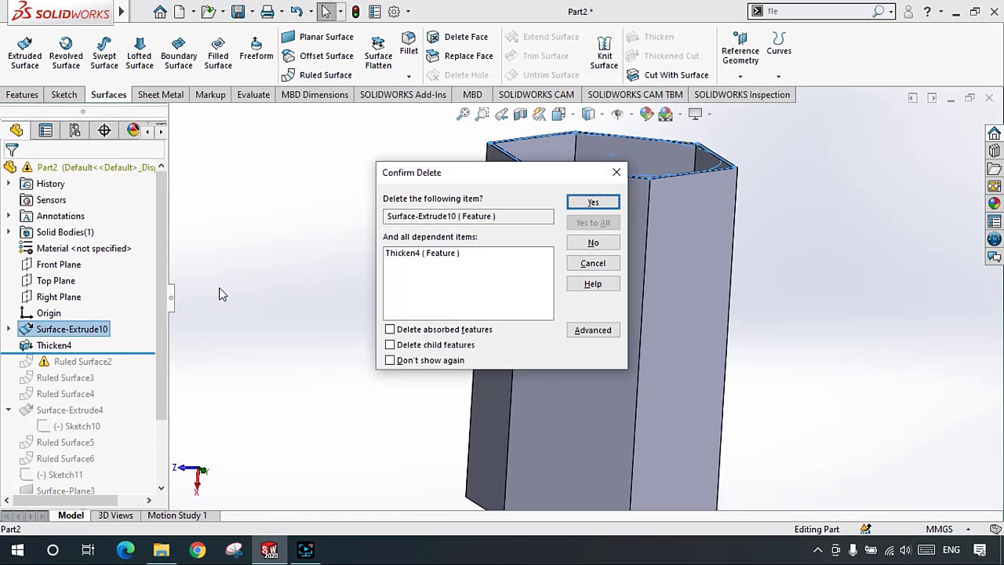
key("Return")
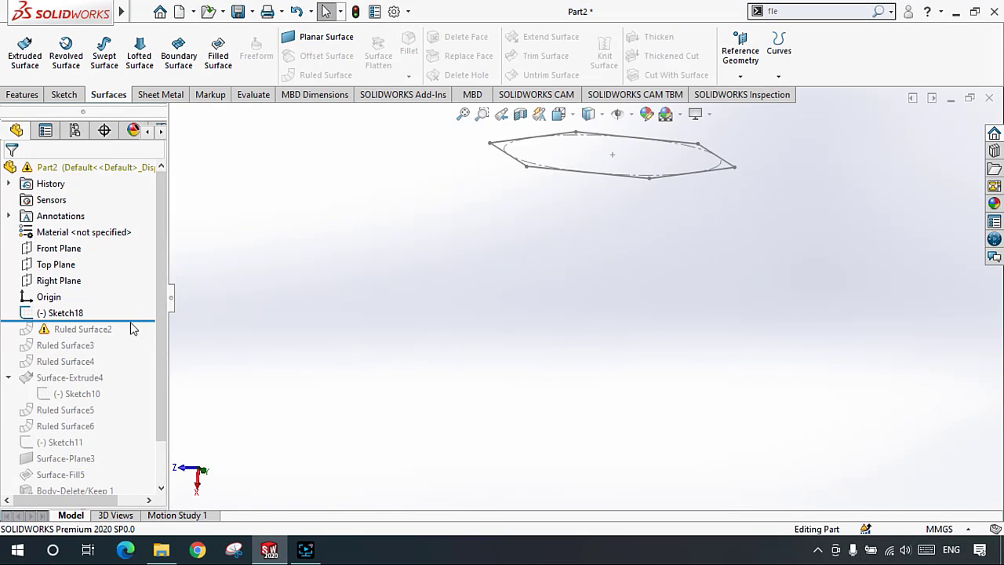
left_click(68, 313)
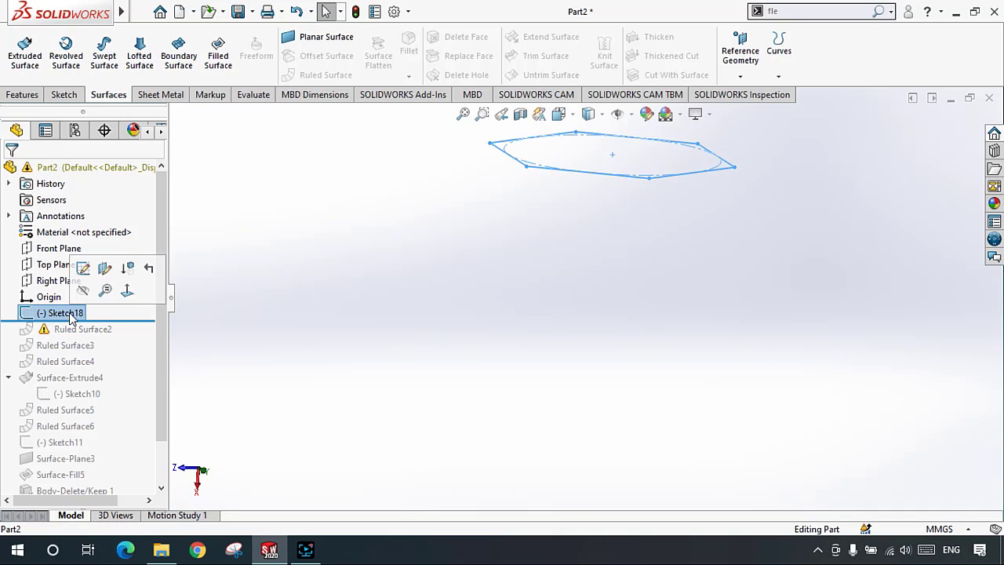
key("Delete")
key("Return")
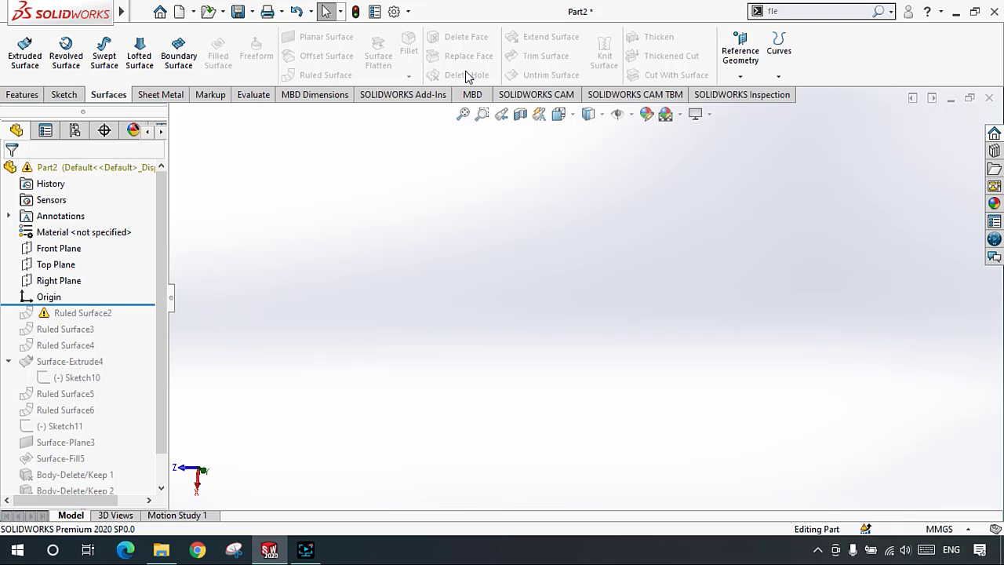
left_click(784, 73)
left_click(587, 187)
left_click(22, 94)
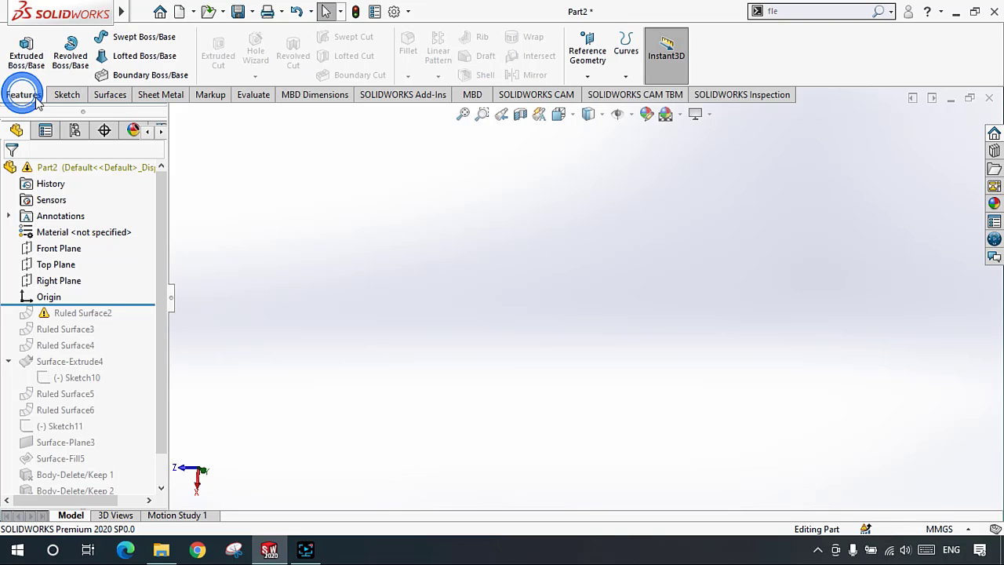
left_click(119, 95)
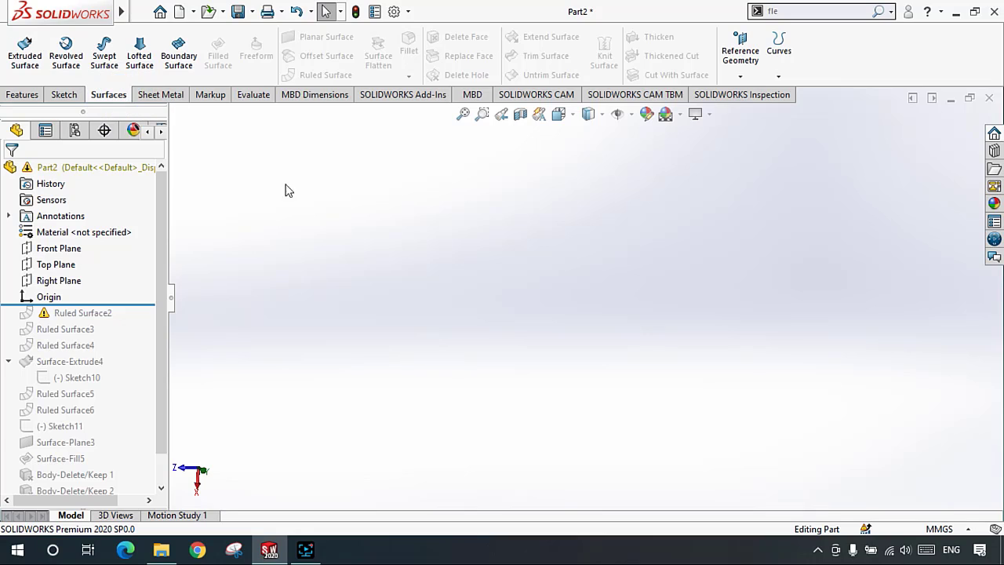